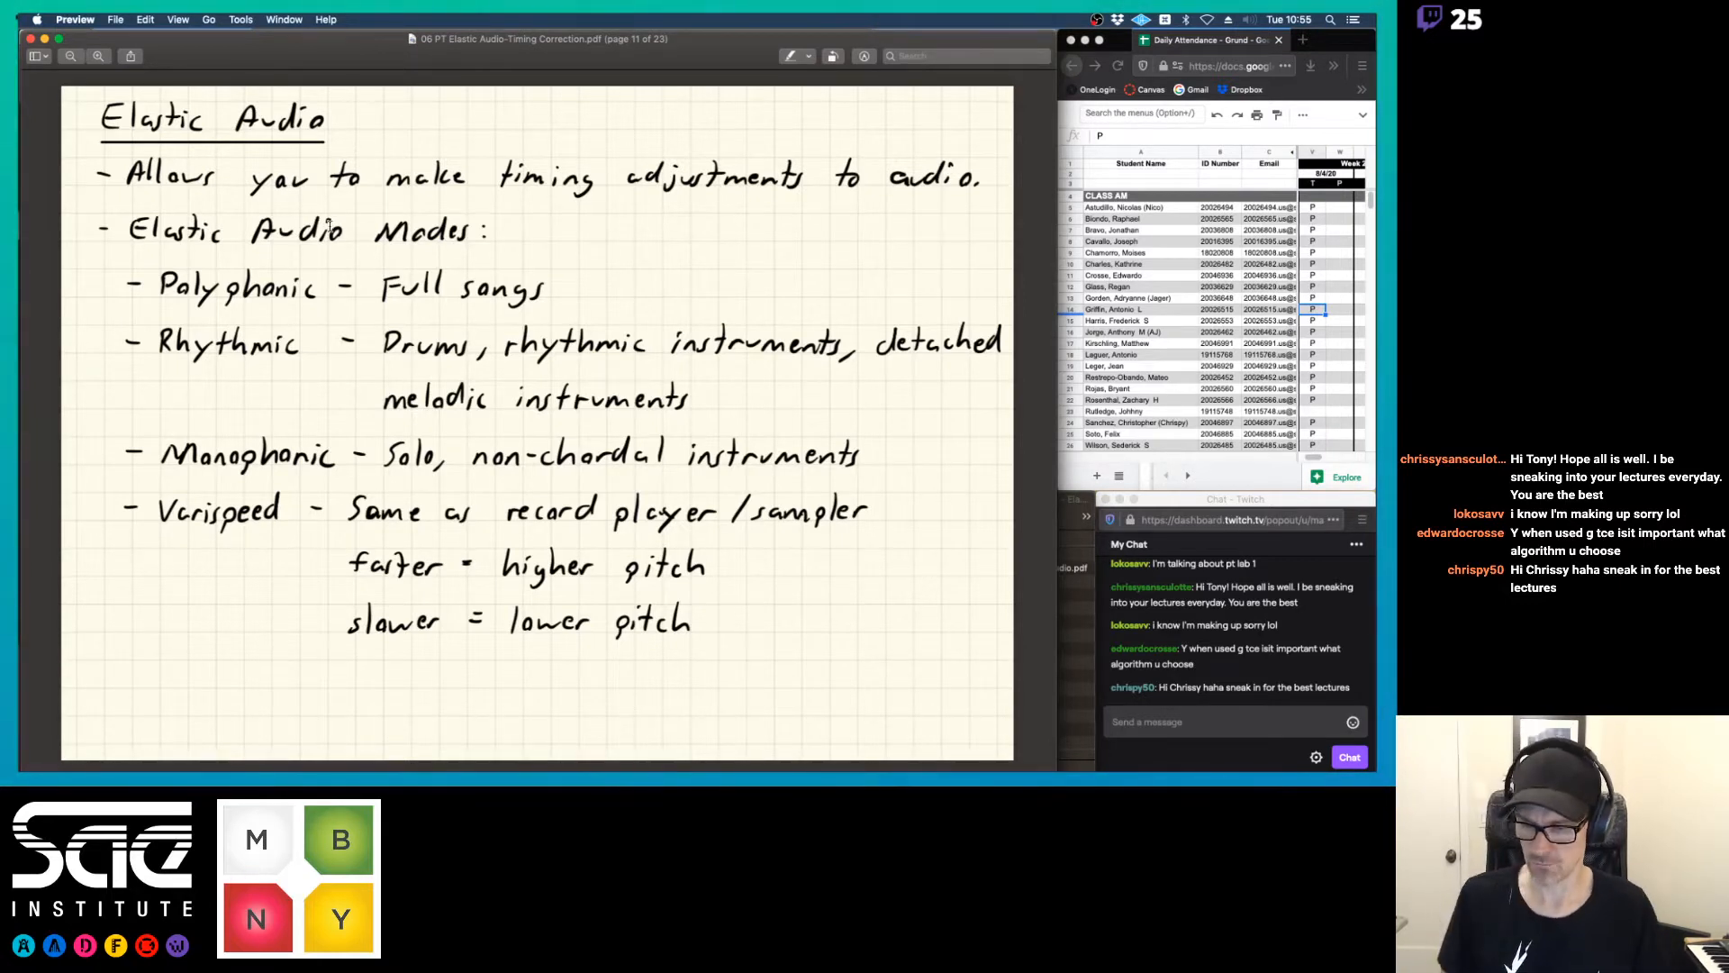
Switch to Pro Tools, undo the last edit to the dhs_ky120_cl_D track's clip, and set that track's height to large
key("super+Tab")
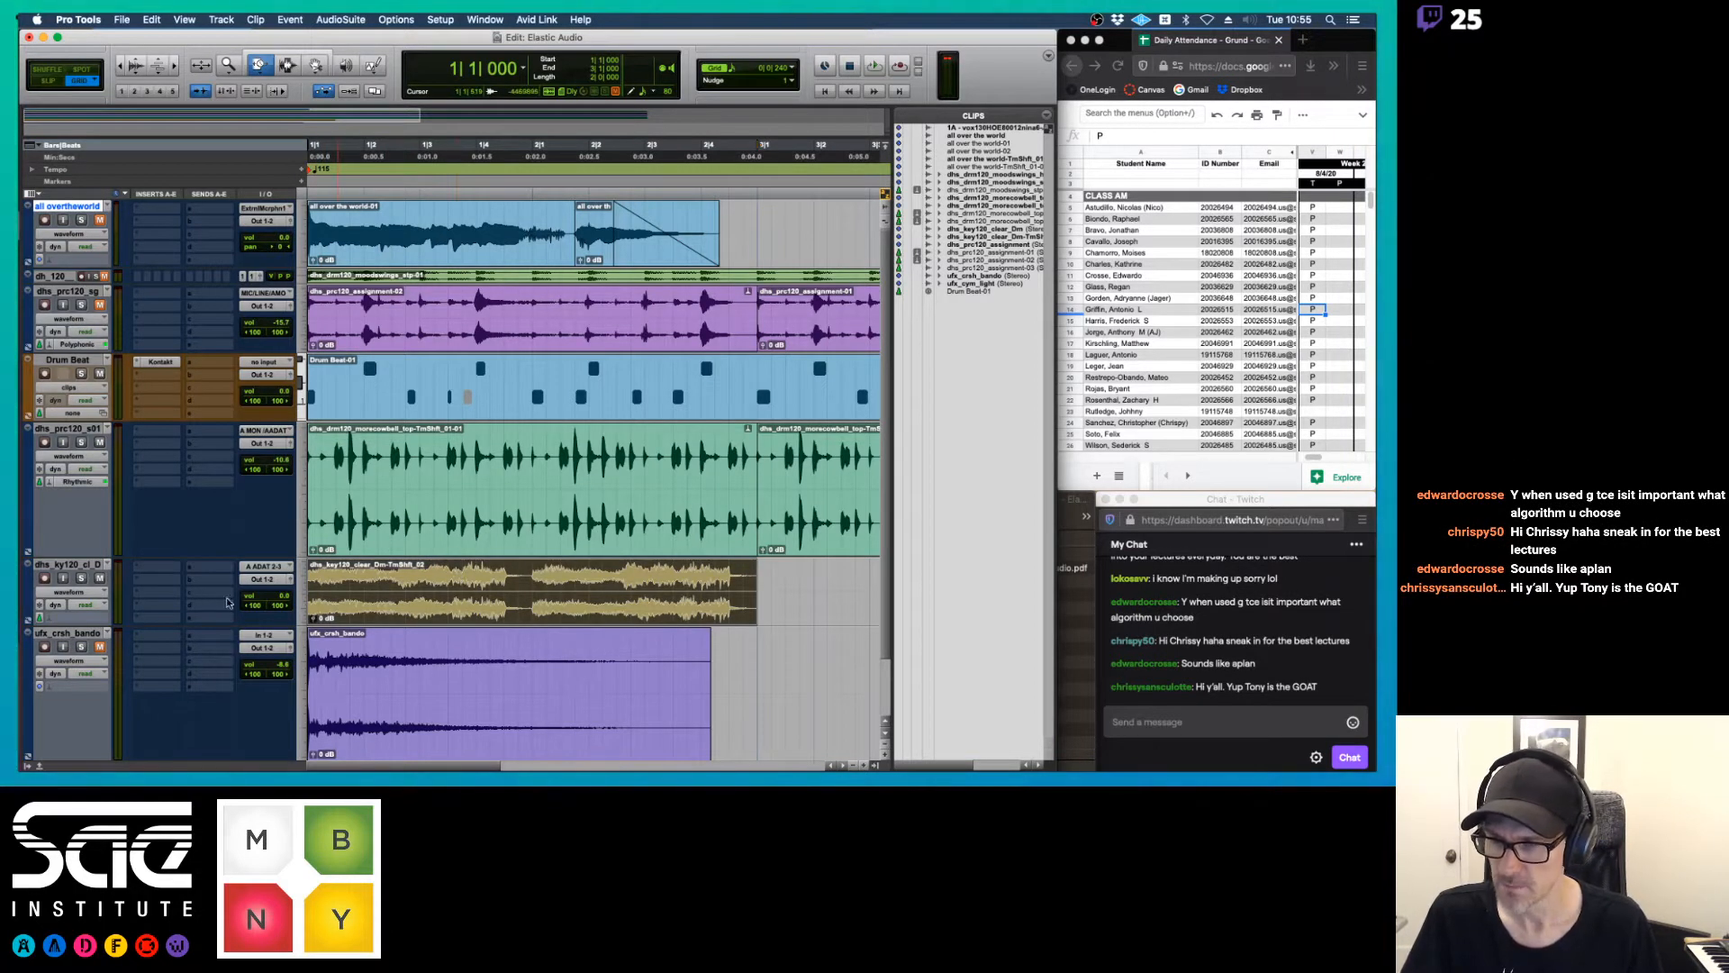
key("super+z")
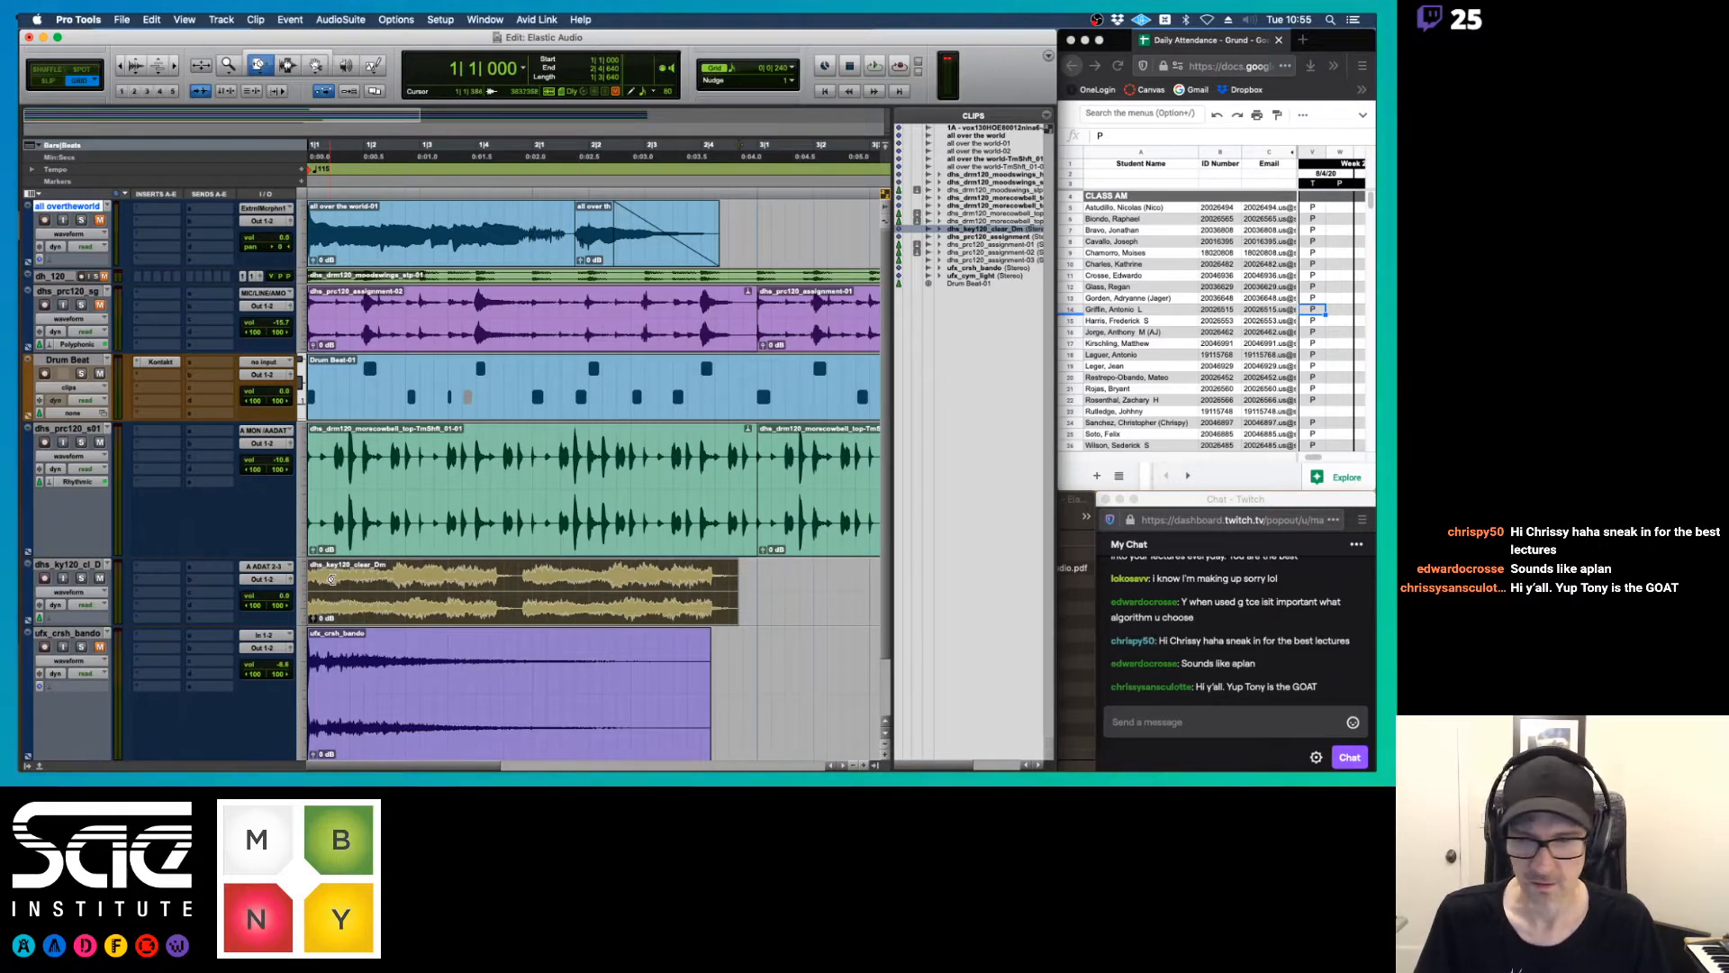
left_click(304, 591)
left_click(319, 607)
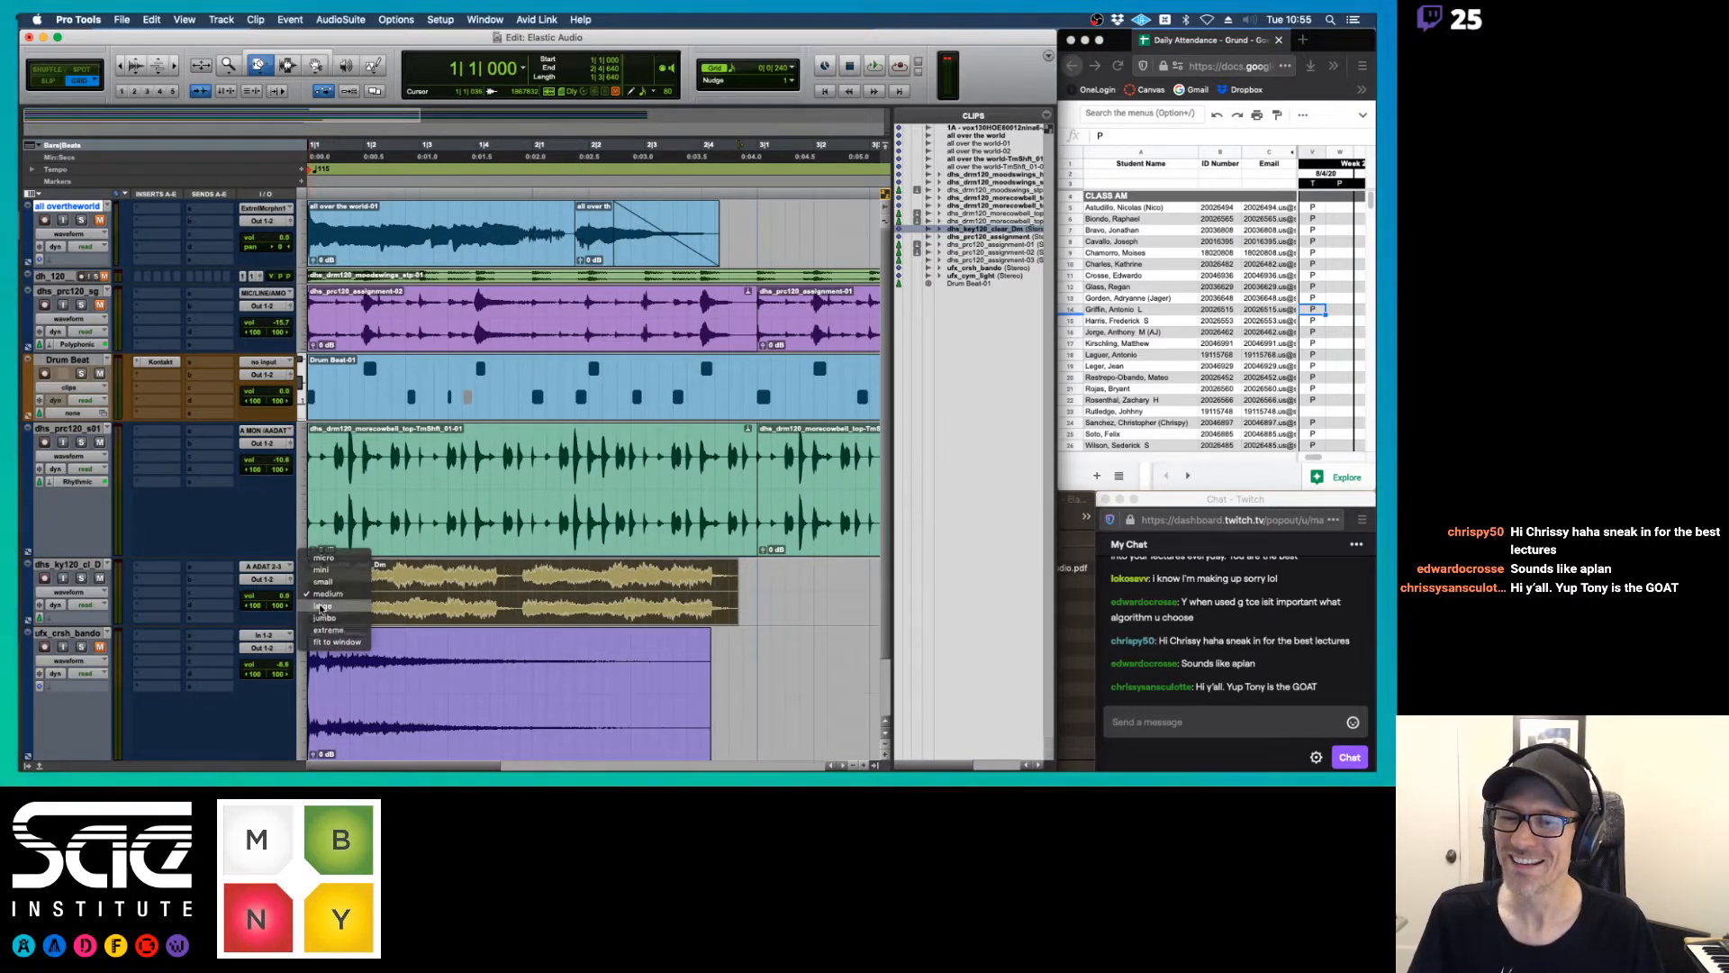
scroll(513, 565, "down", 3)
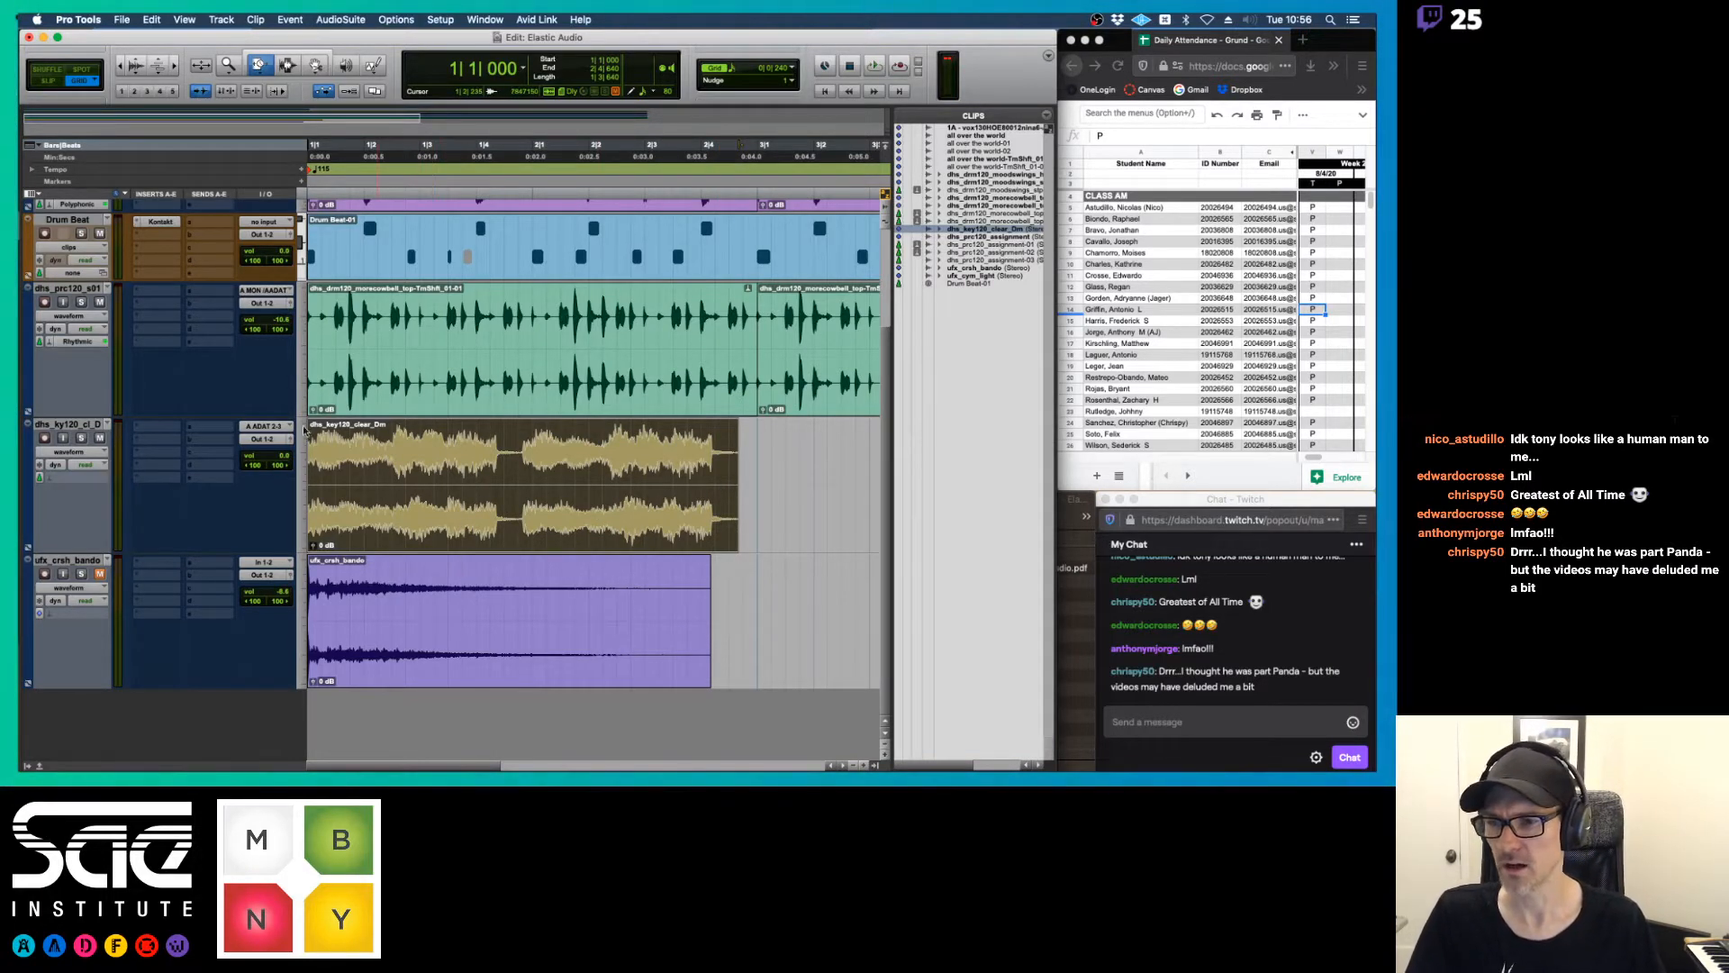
Solo the dhs_ky120_cl_D track and play it back briefly from the session start
left_click(81, 438)
key("space")
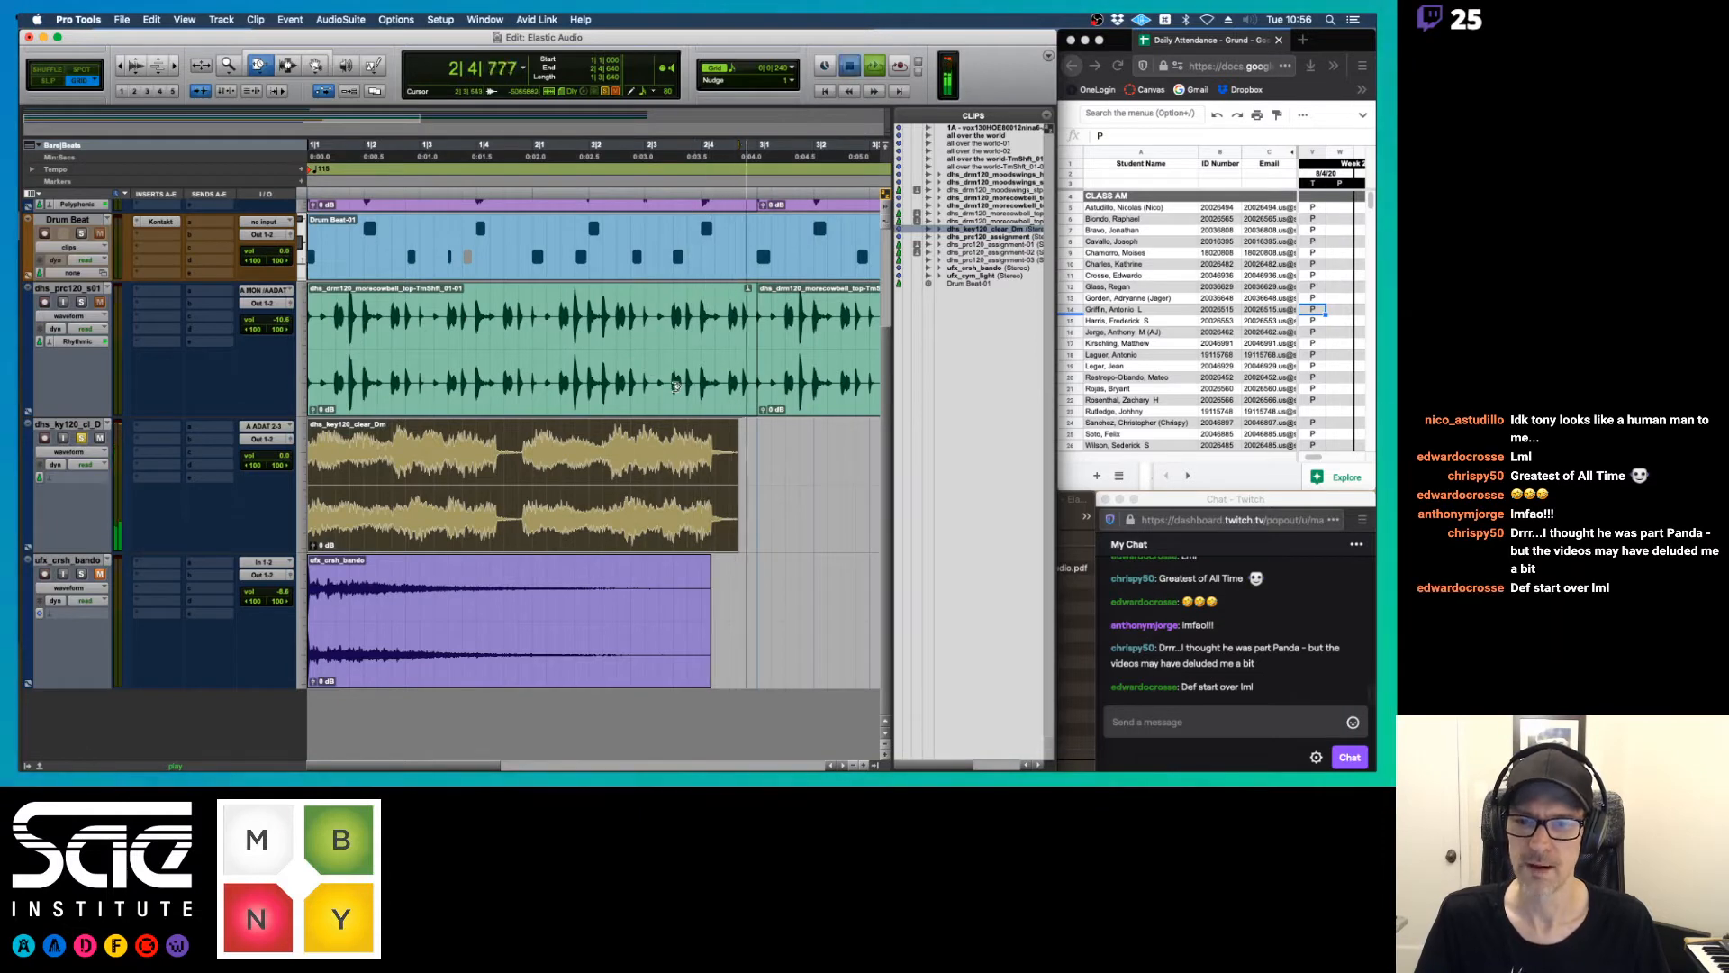
key("space")
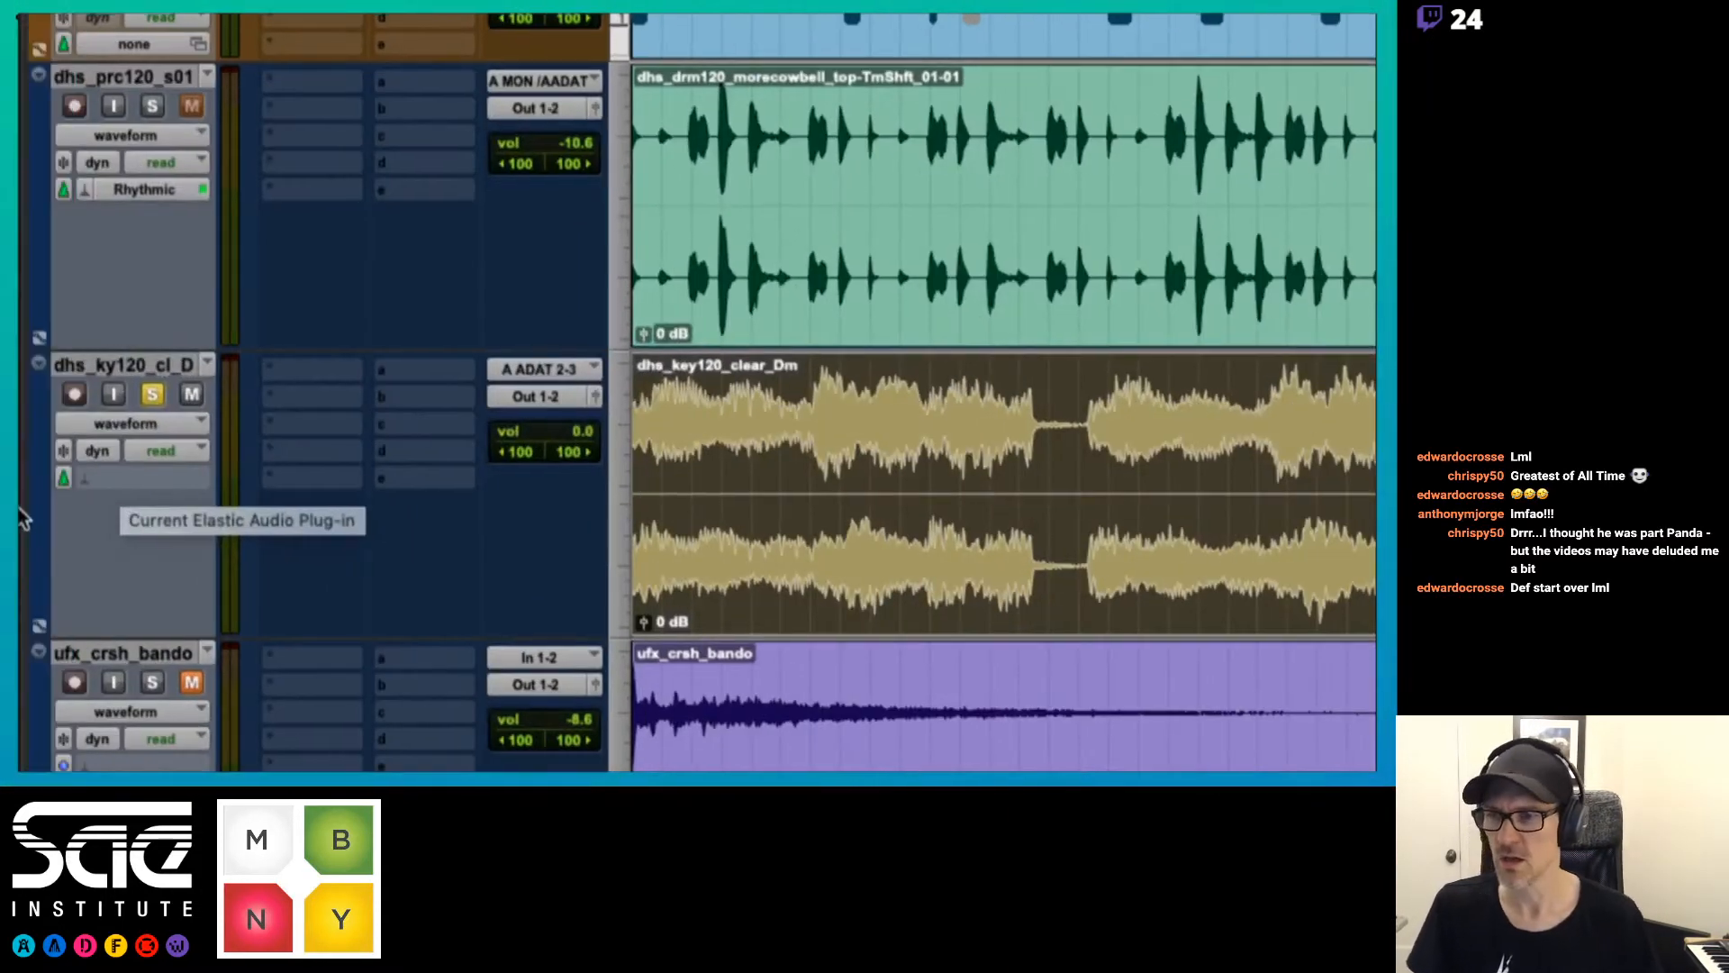
Review the available Elastic Audio algorithms for the dhs_ky120_cl_D track without choosing one
left_click(119, 475)
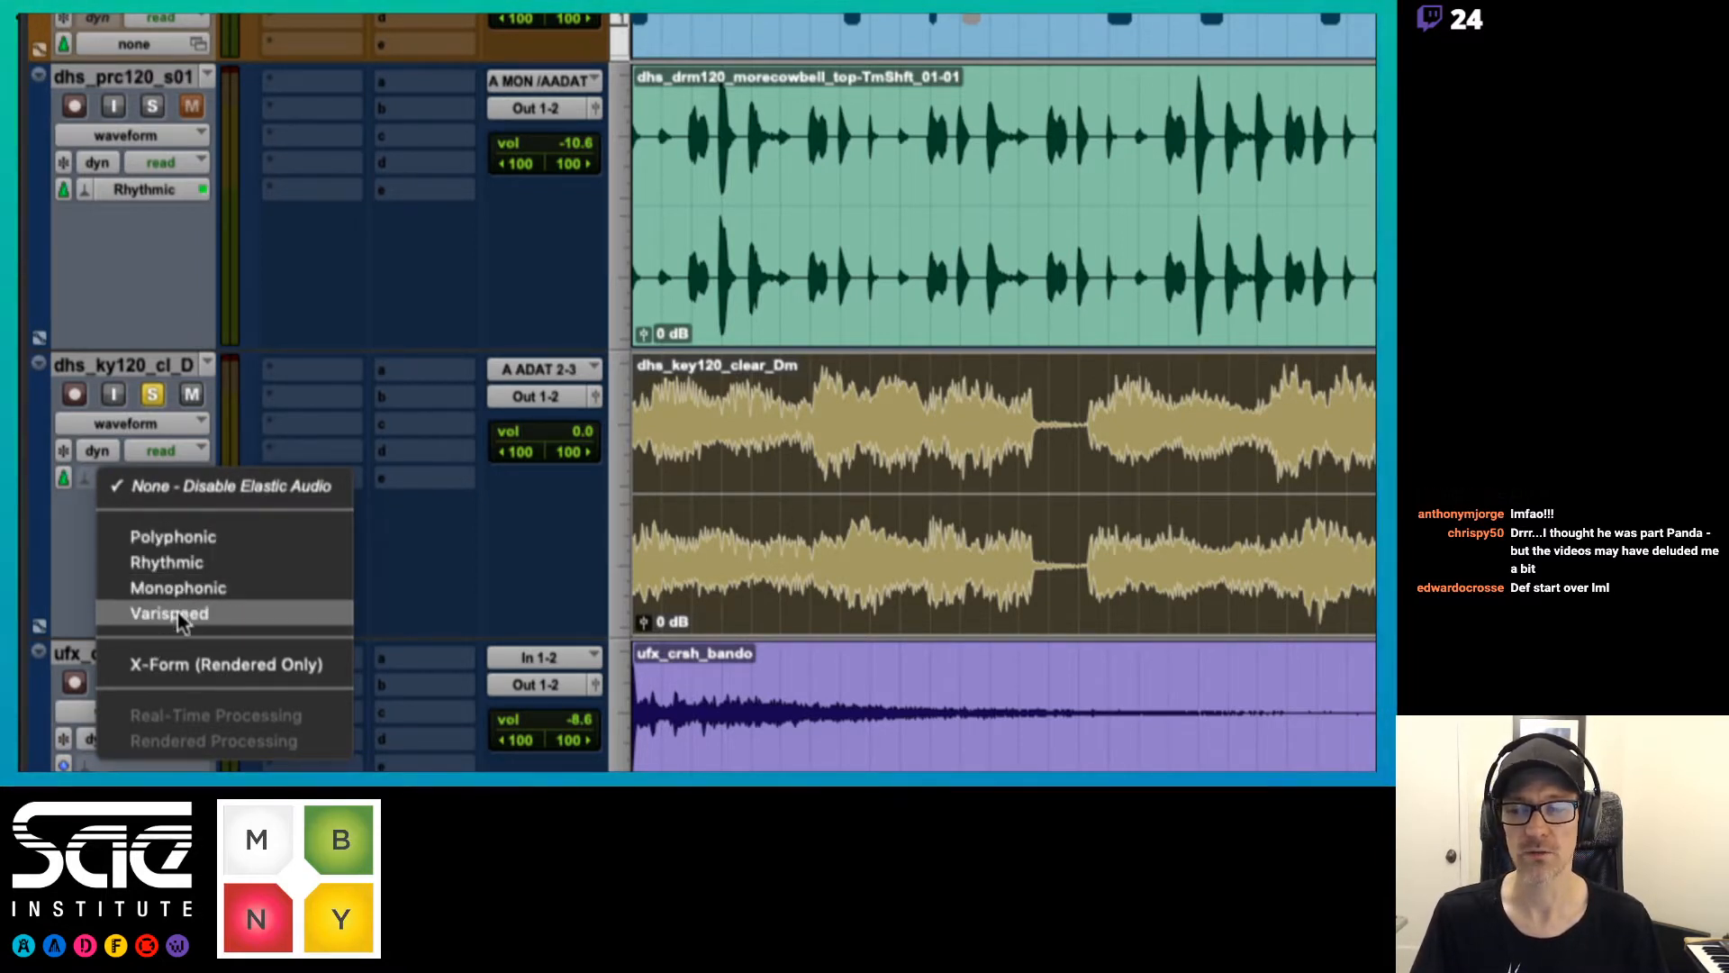
left_click(61, 549)
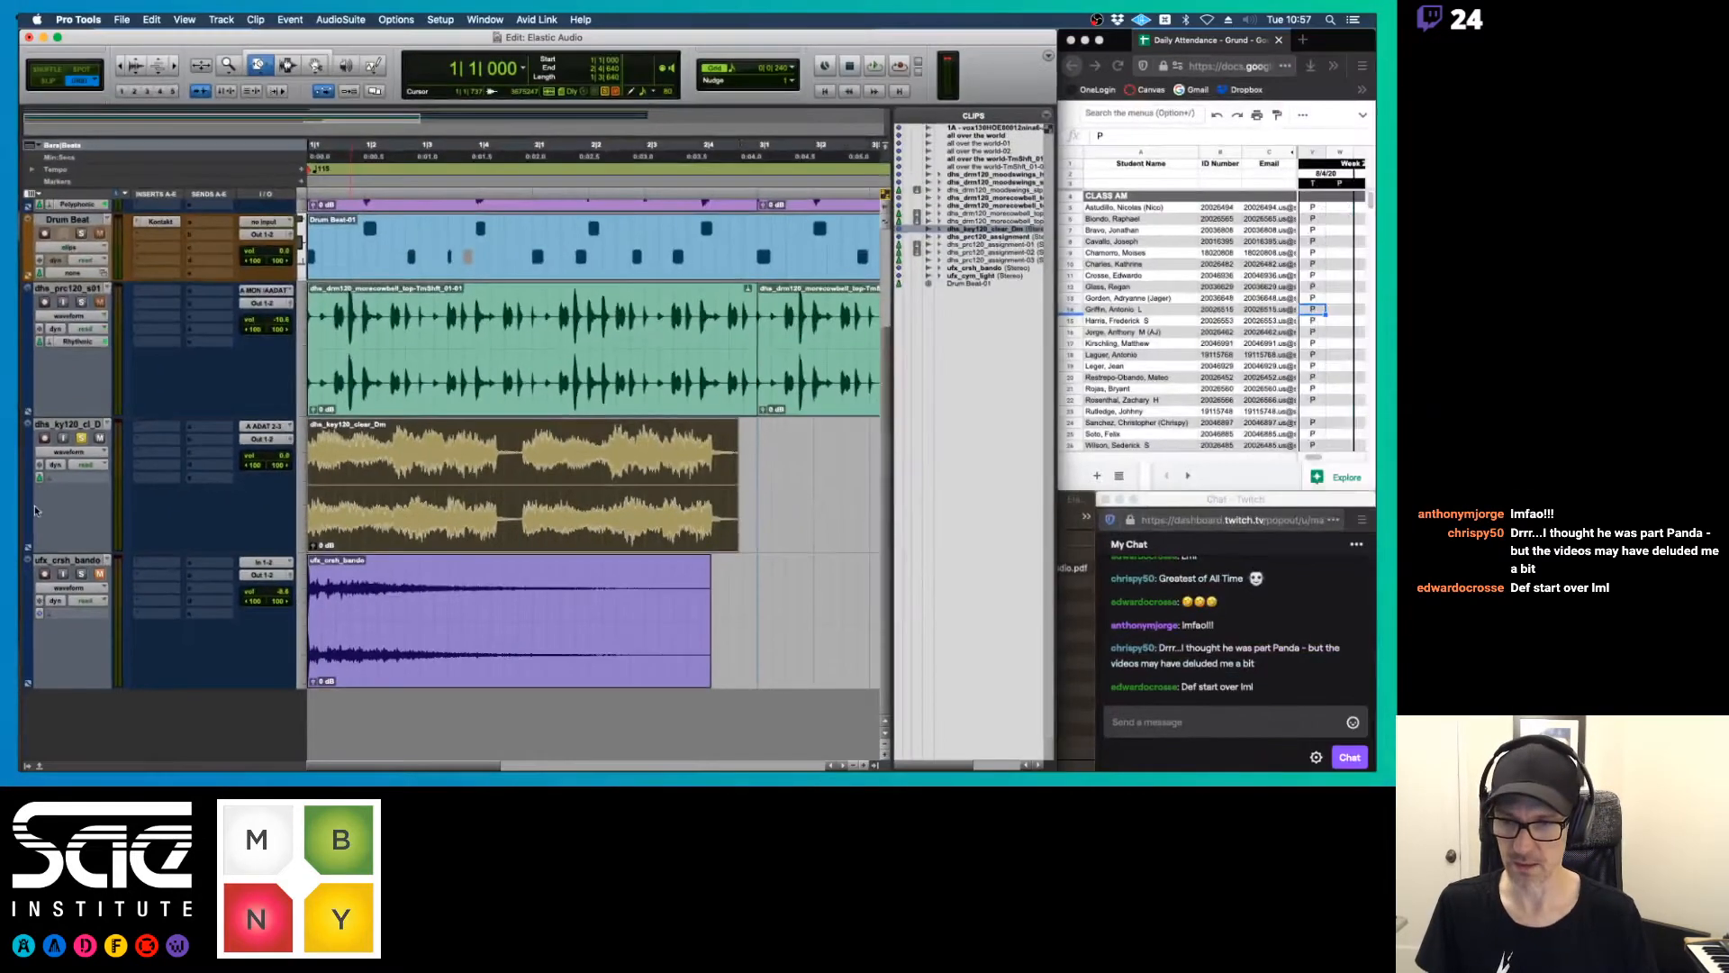
Switch to the Elastic Audio notes PDF in Preview and page through the algorithm descriptions up to page 14
key("super+Tab")
key("super+Tab")
key("super+Tab")
key("super+Tab")
key("super+Tab")
key("super+Tab")
key("super+Tab")
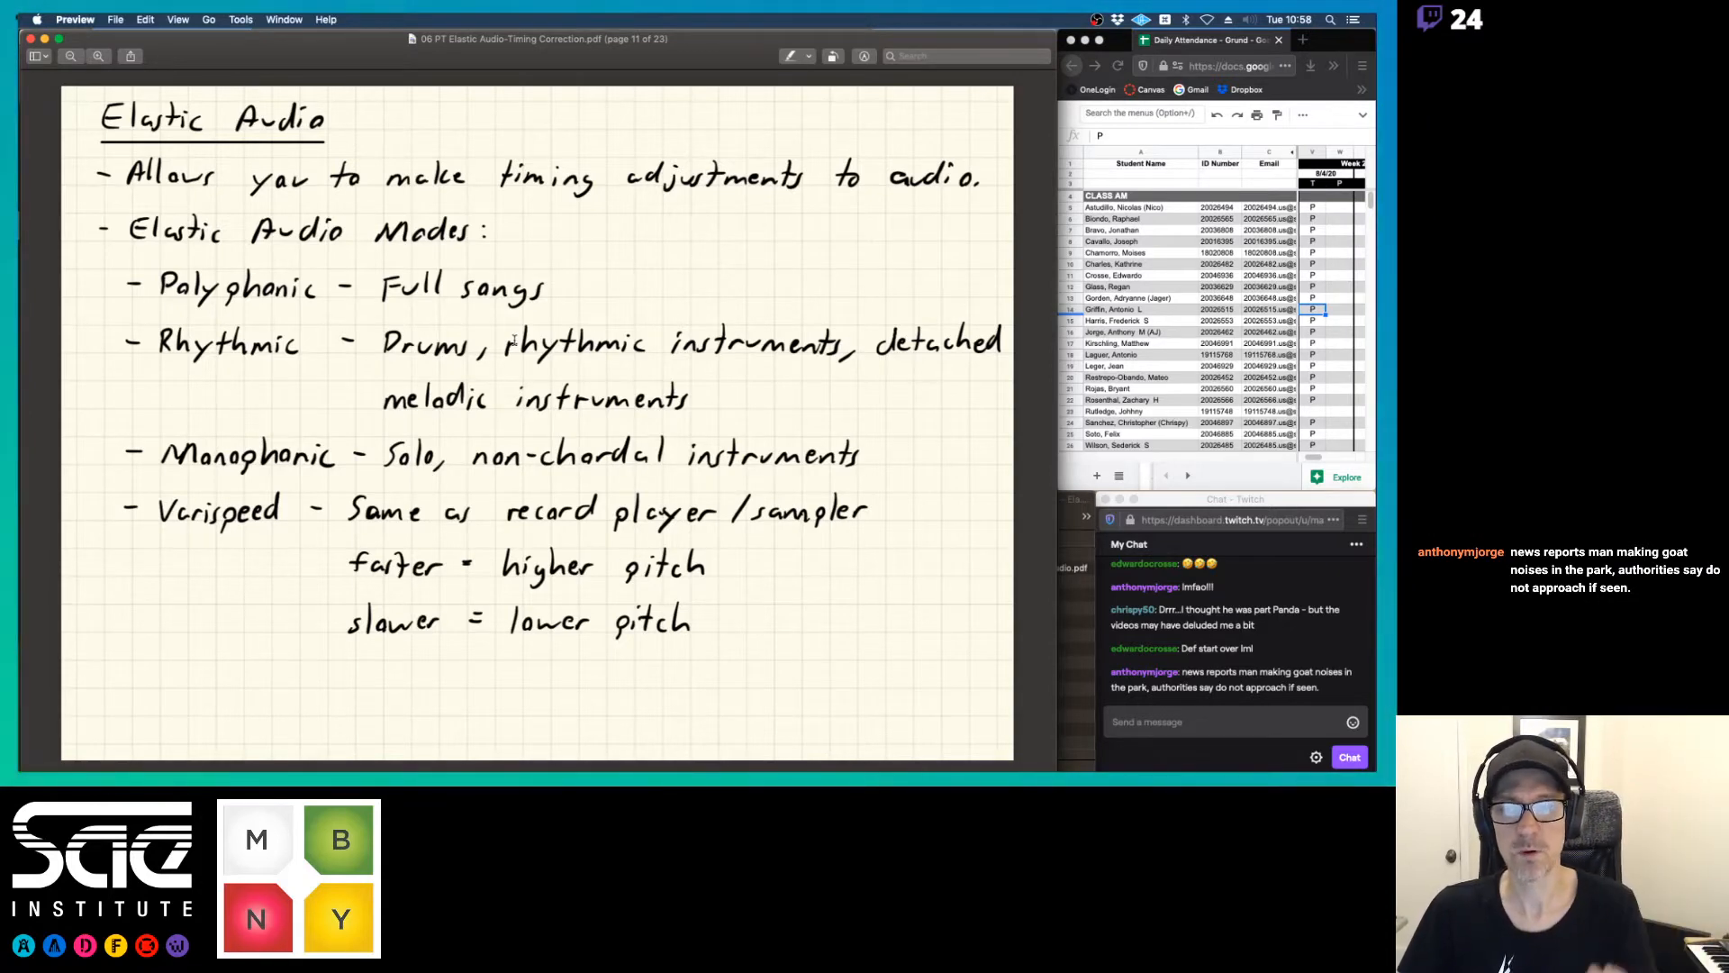
key("super+Tab")
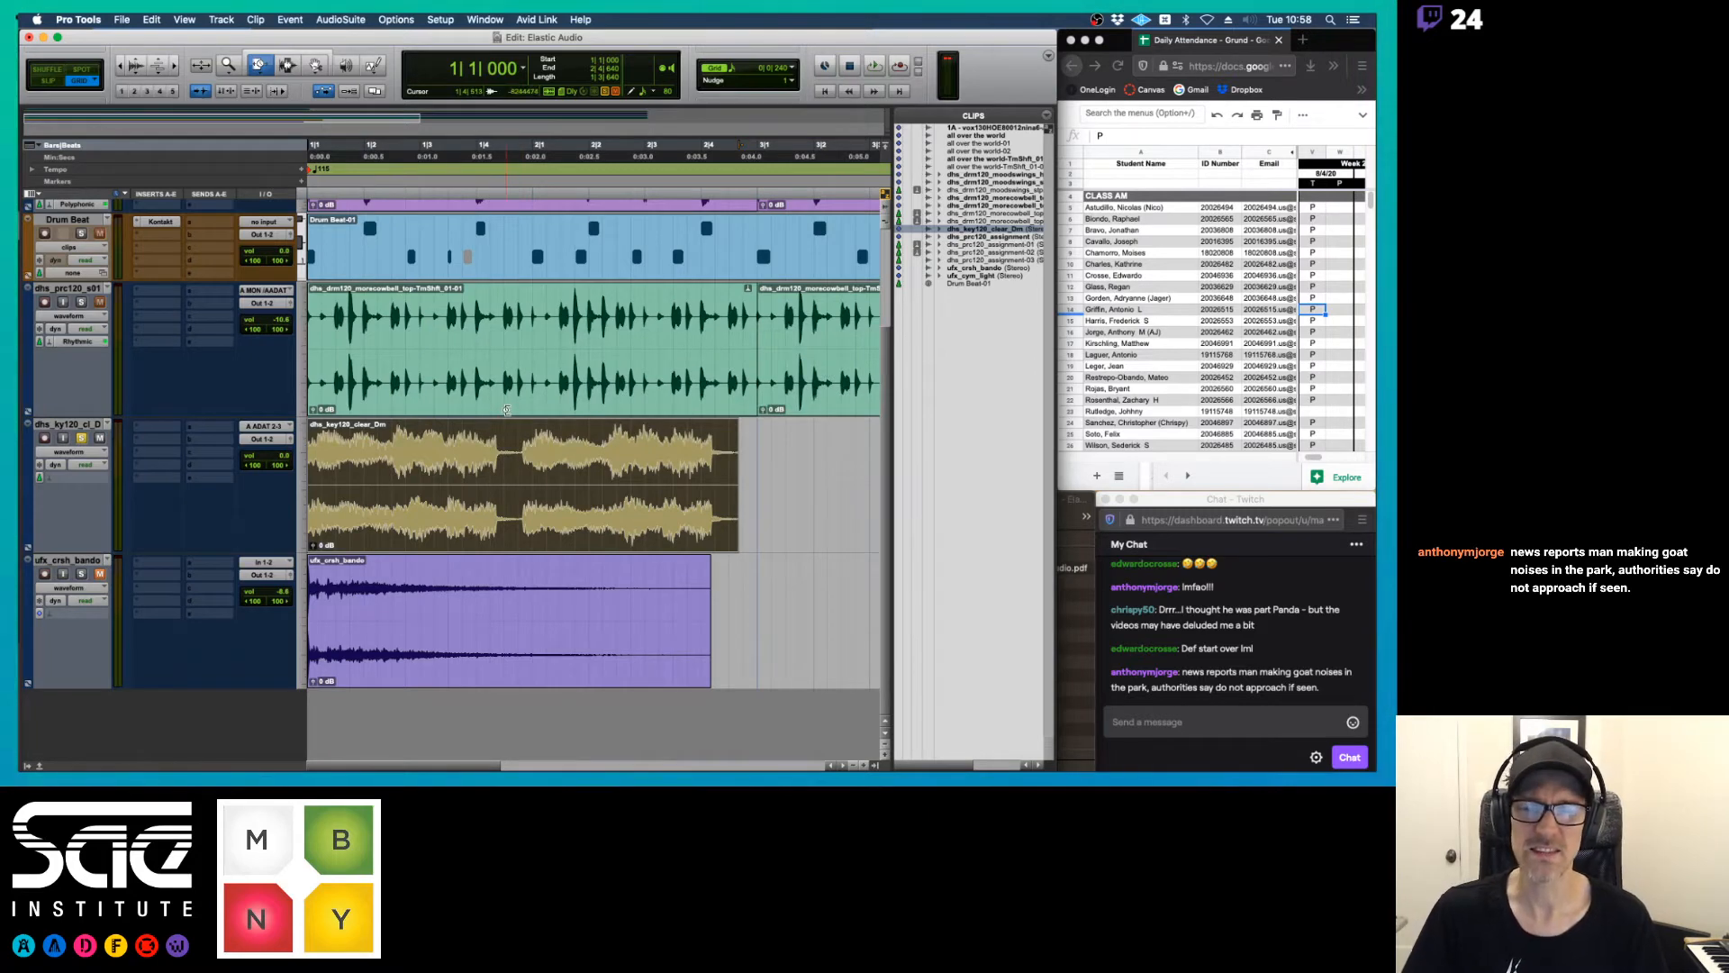
scroll(516, 341, "up", 3)
key("super+Tab")
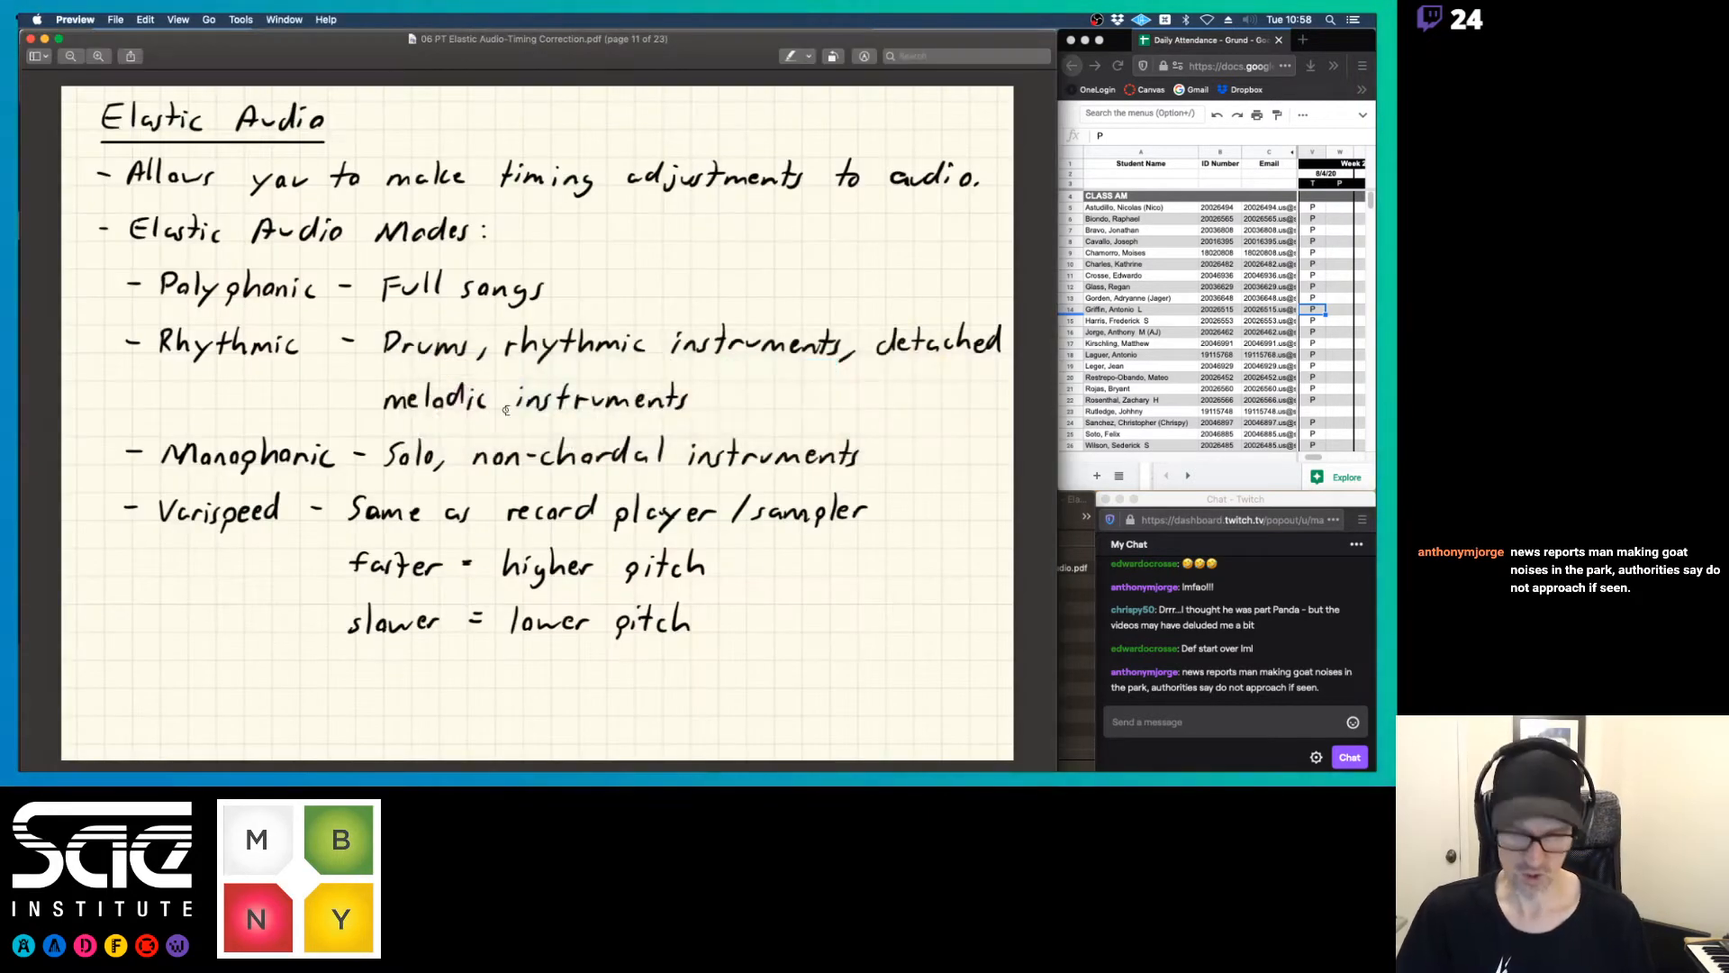
key("Down")
key("Down")
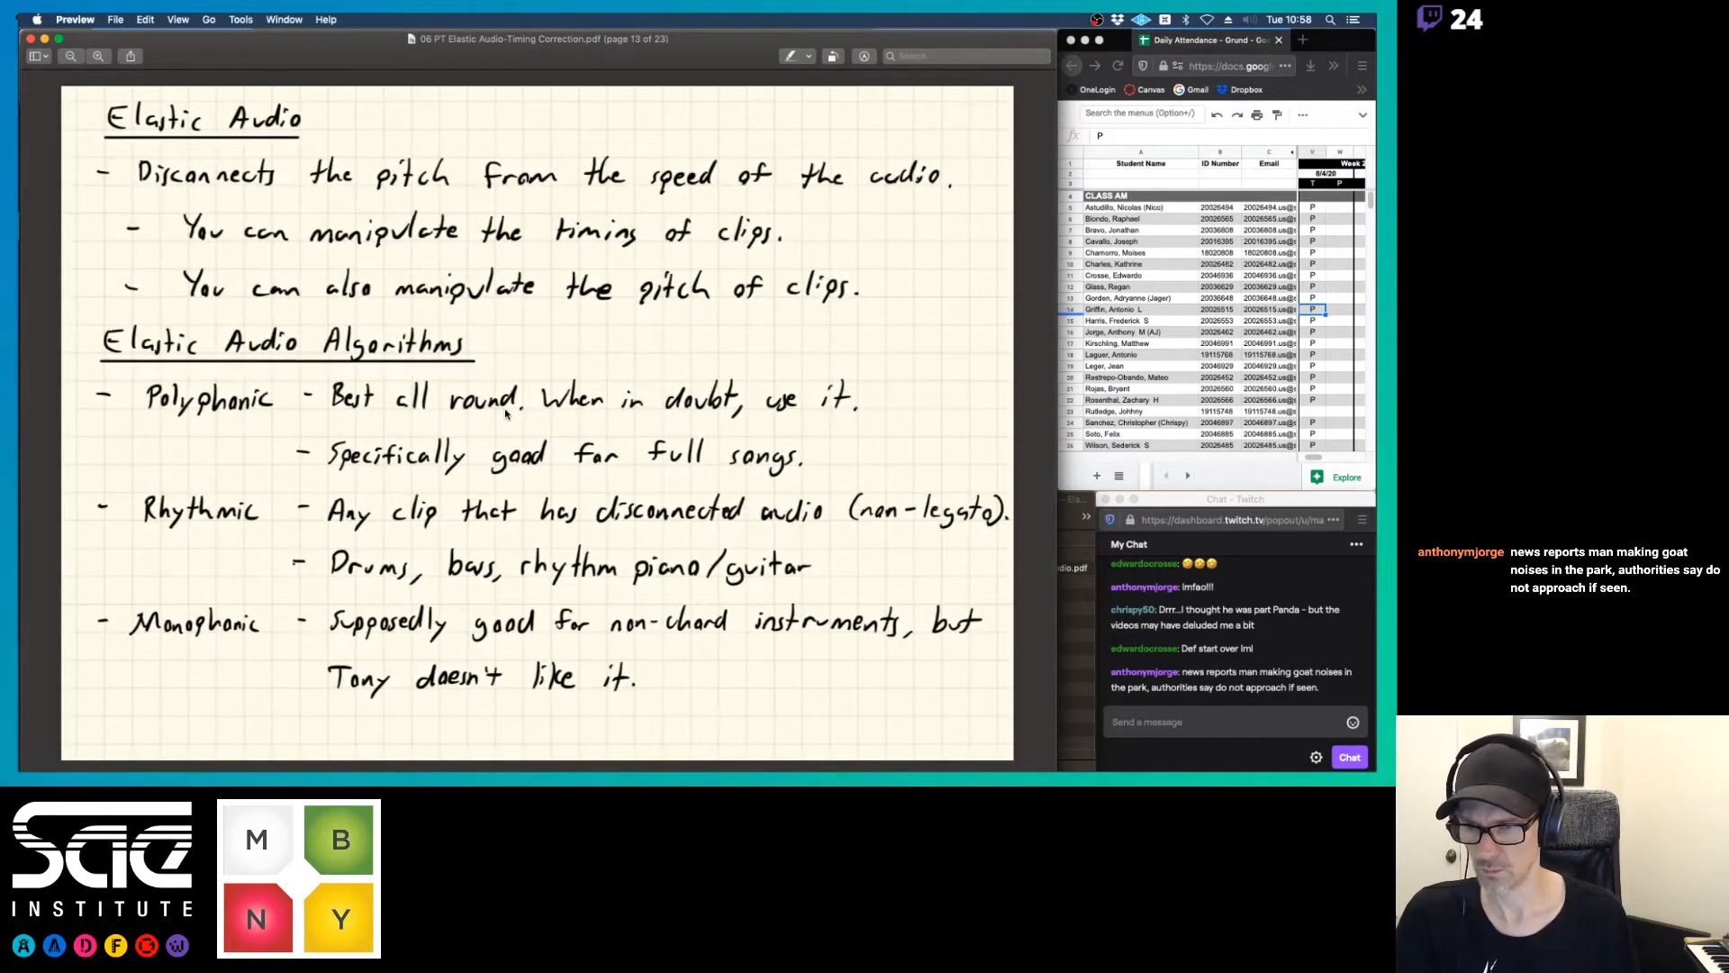
key("Down")
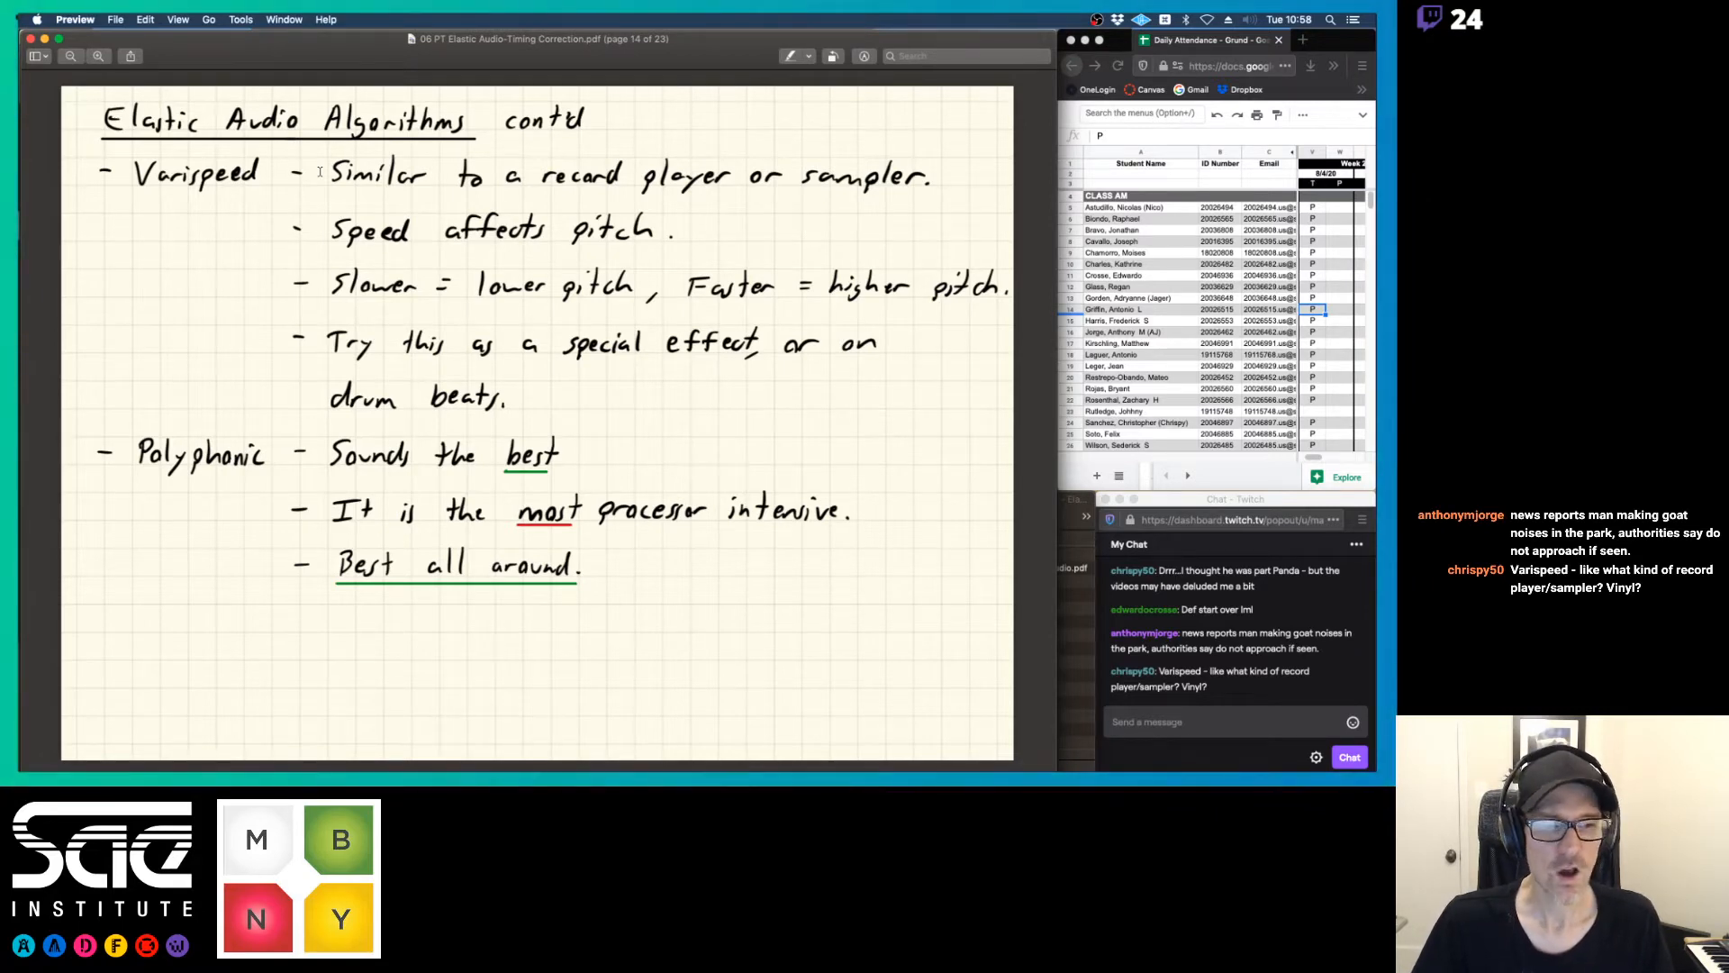
Return to Pro Tools and play the soloed dhs_ky120_cl_D track briefly from the session start
key("super+Tab")
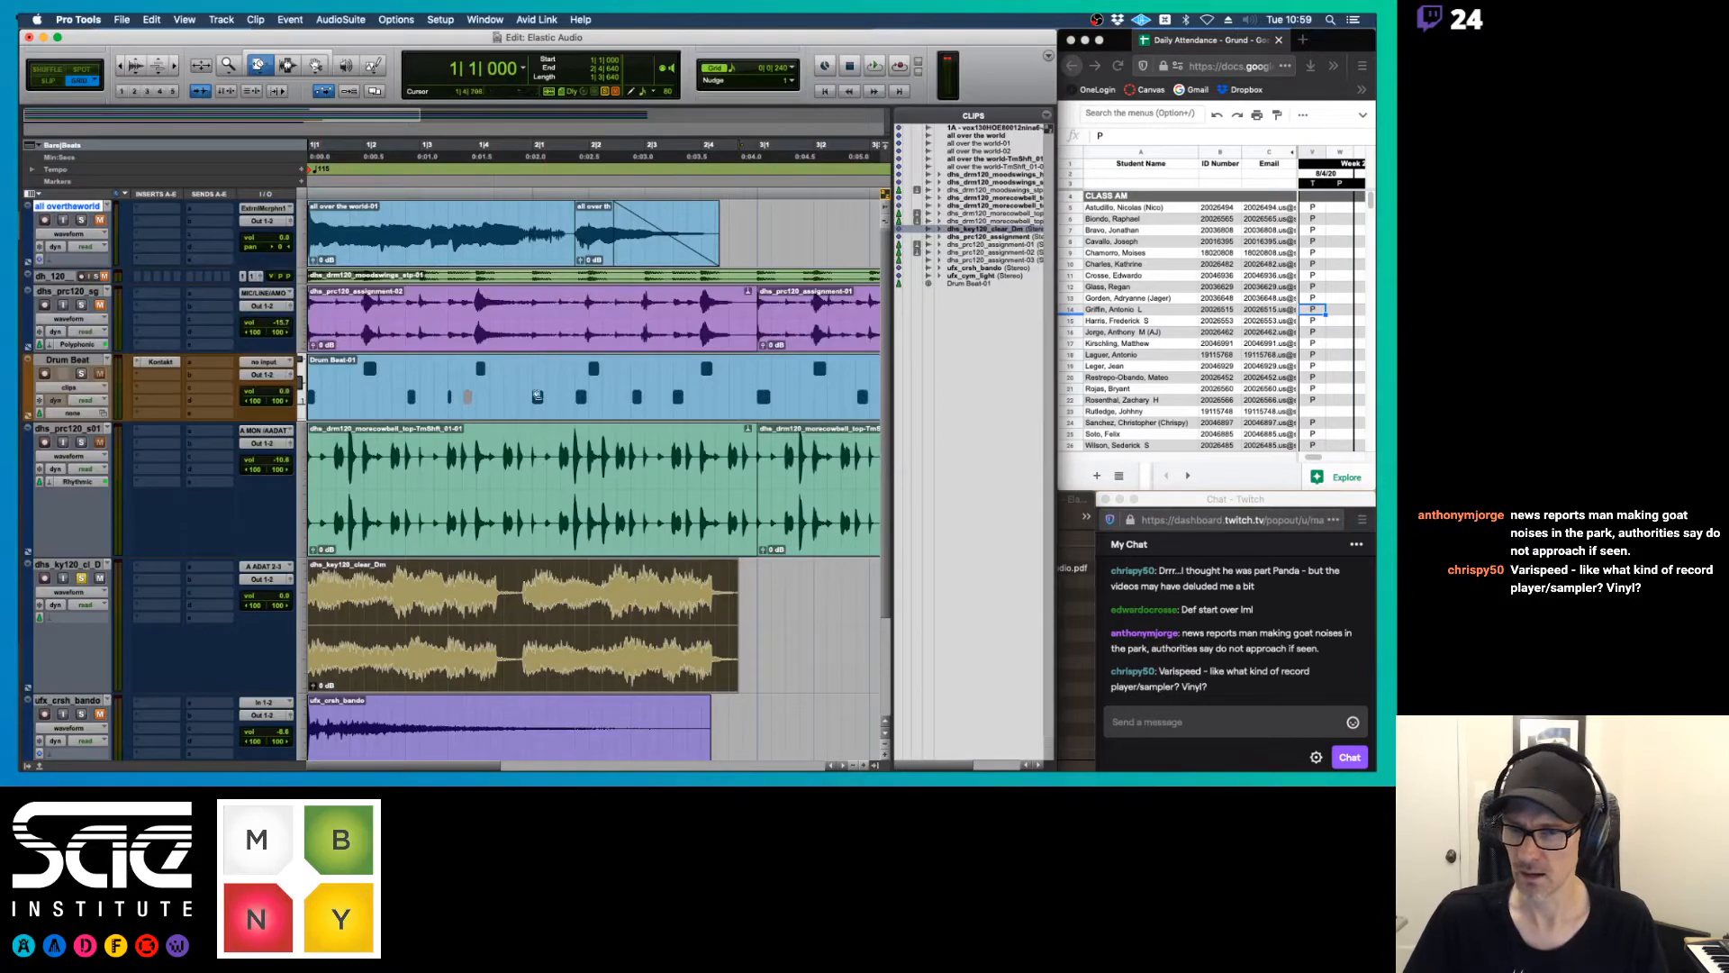
scroll(352, 688, "down", 3)
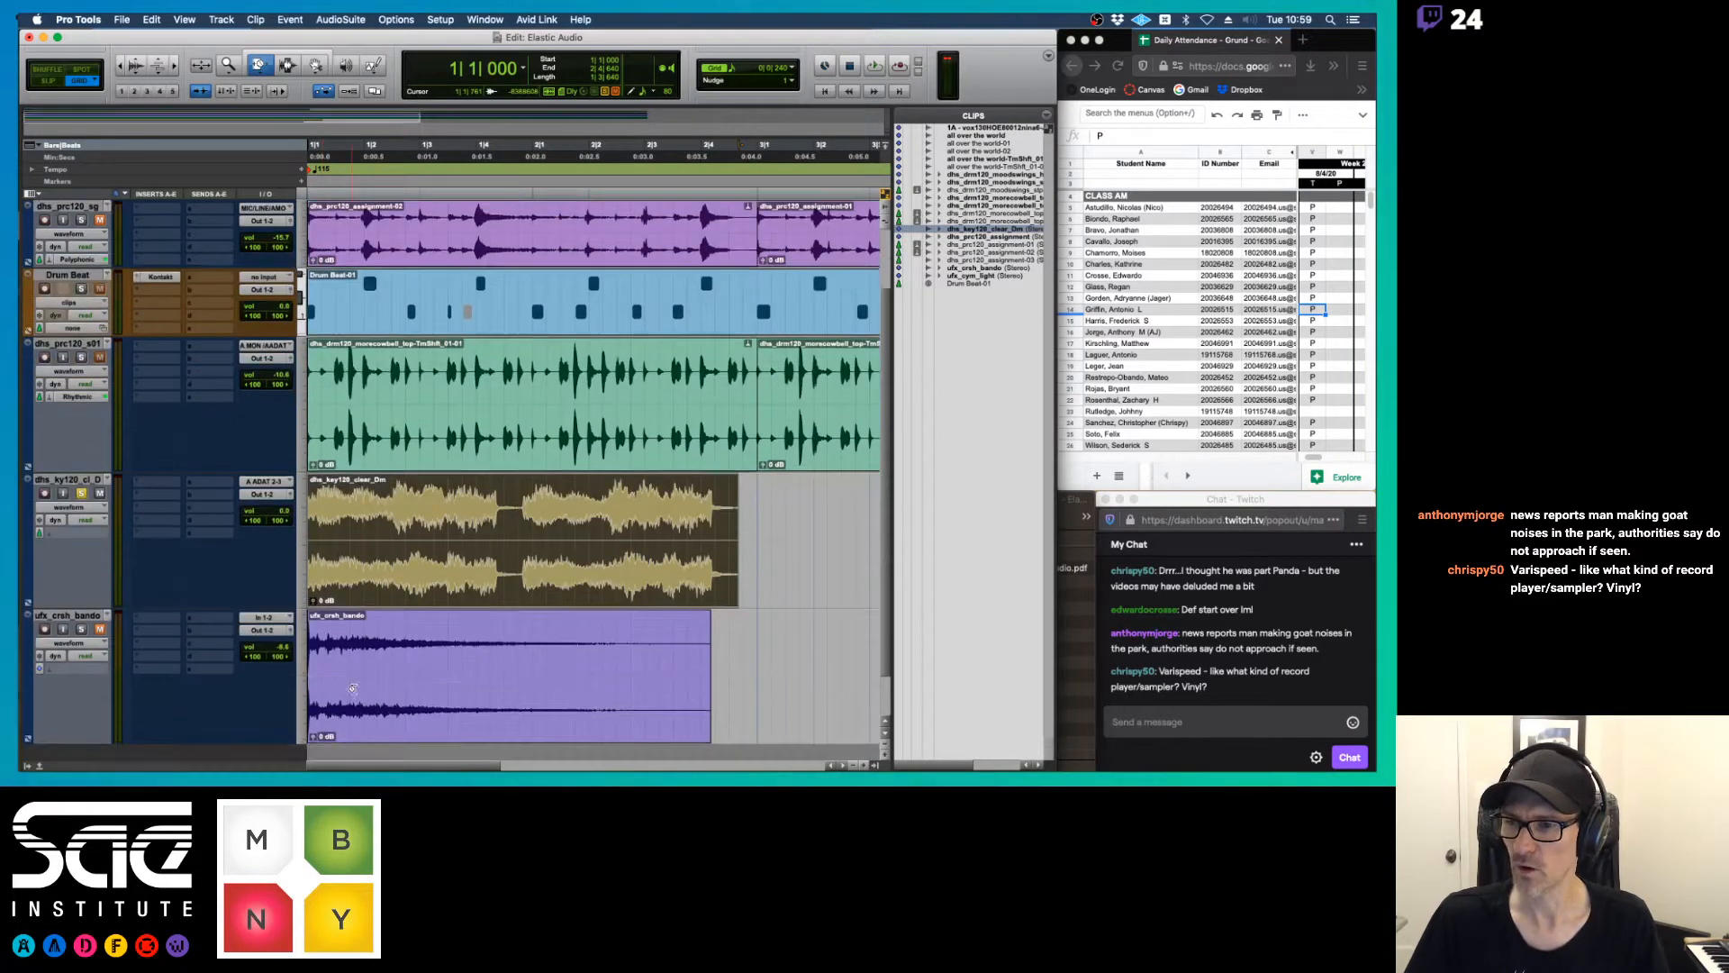
scroll(352, 688, "down", 2)
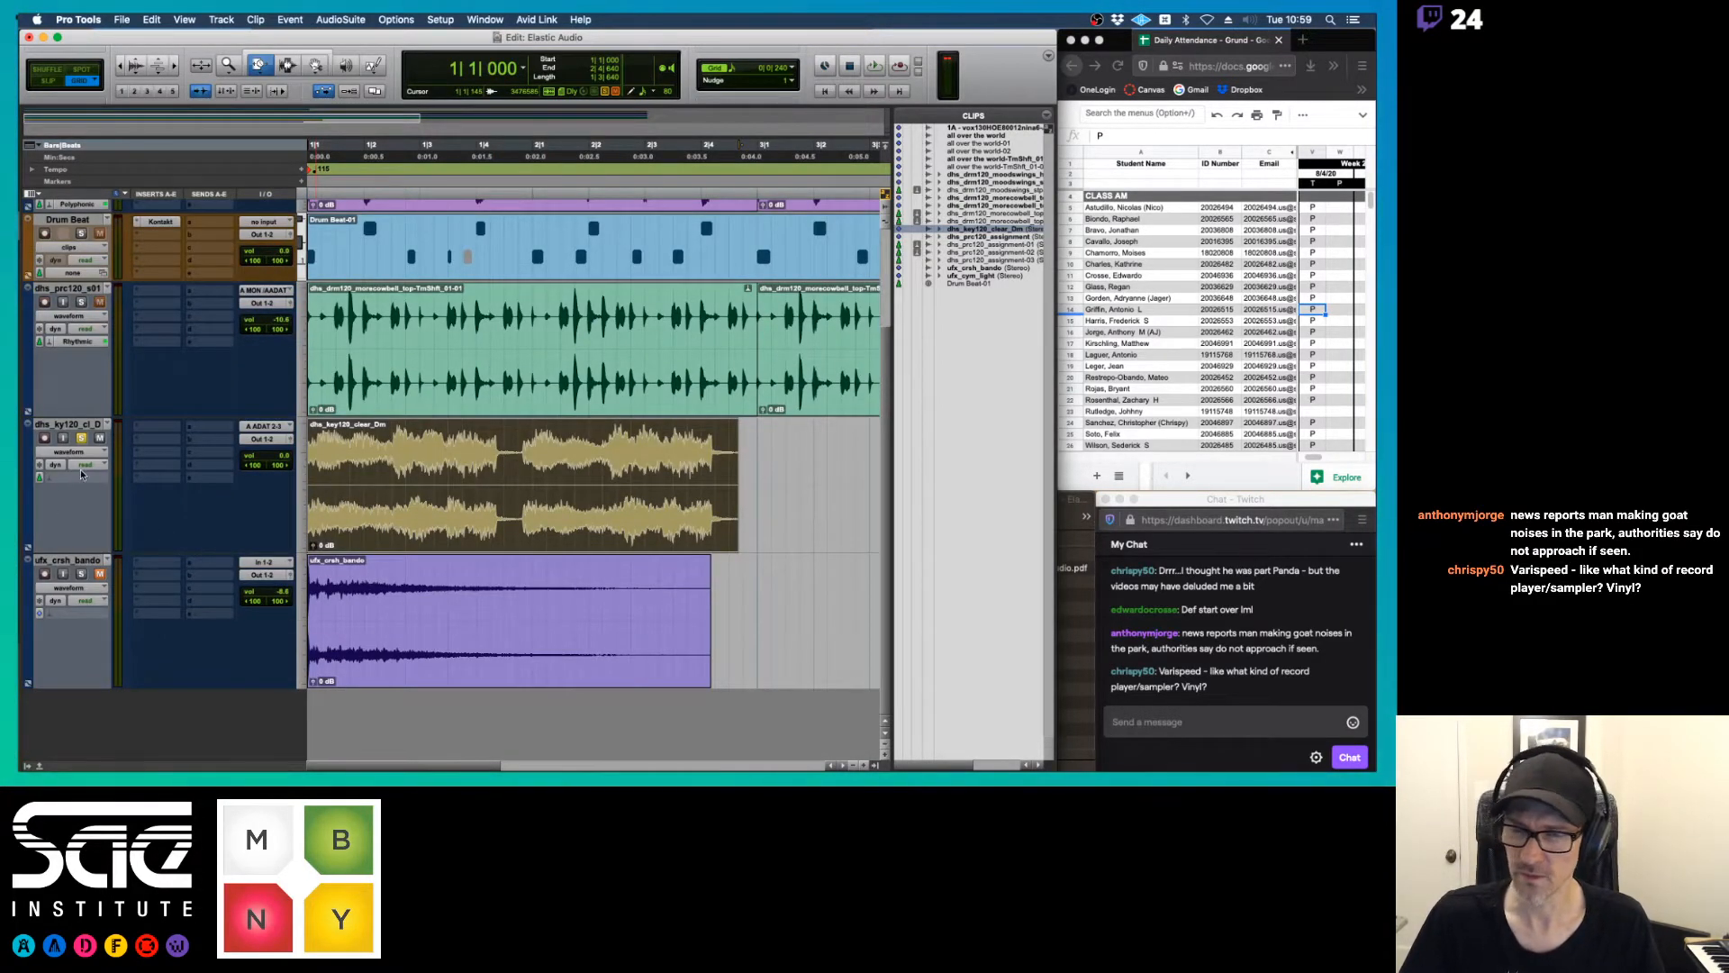
key("space")
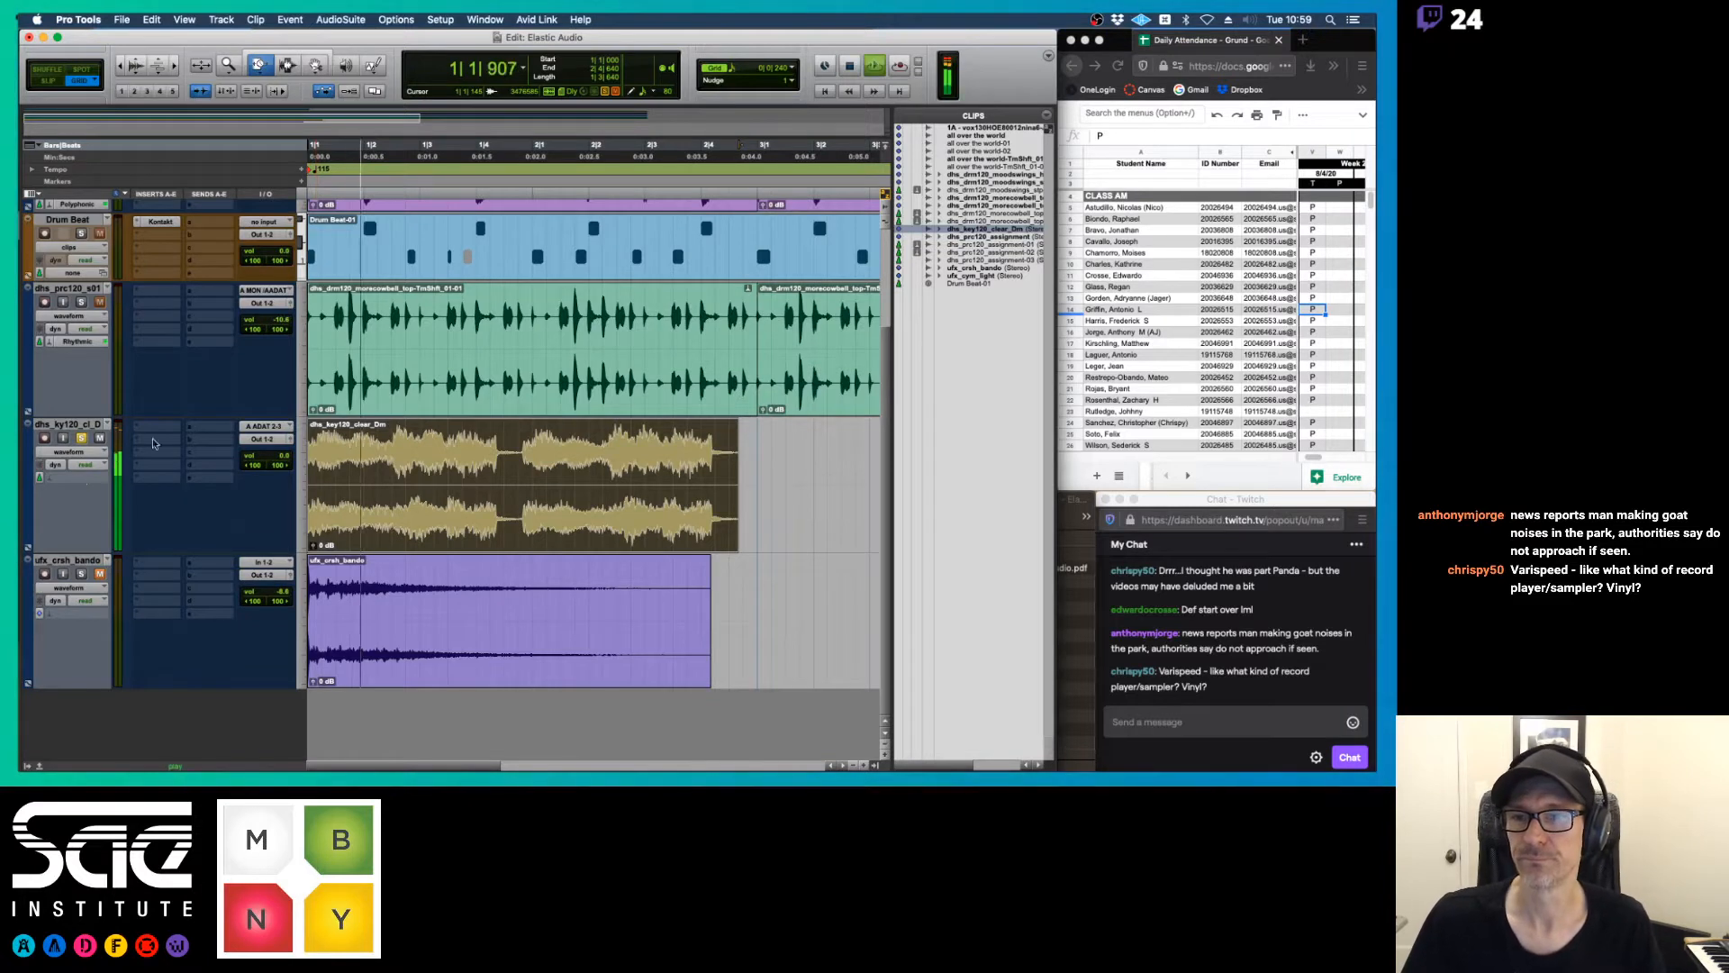
key("space")
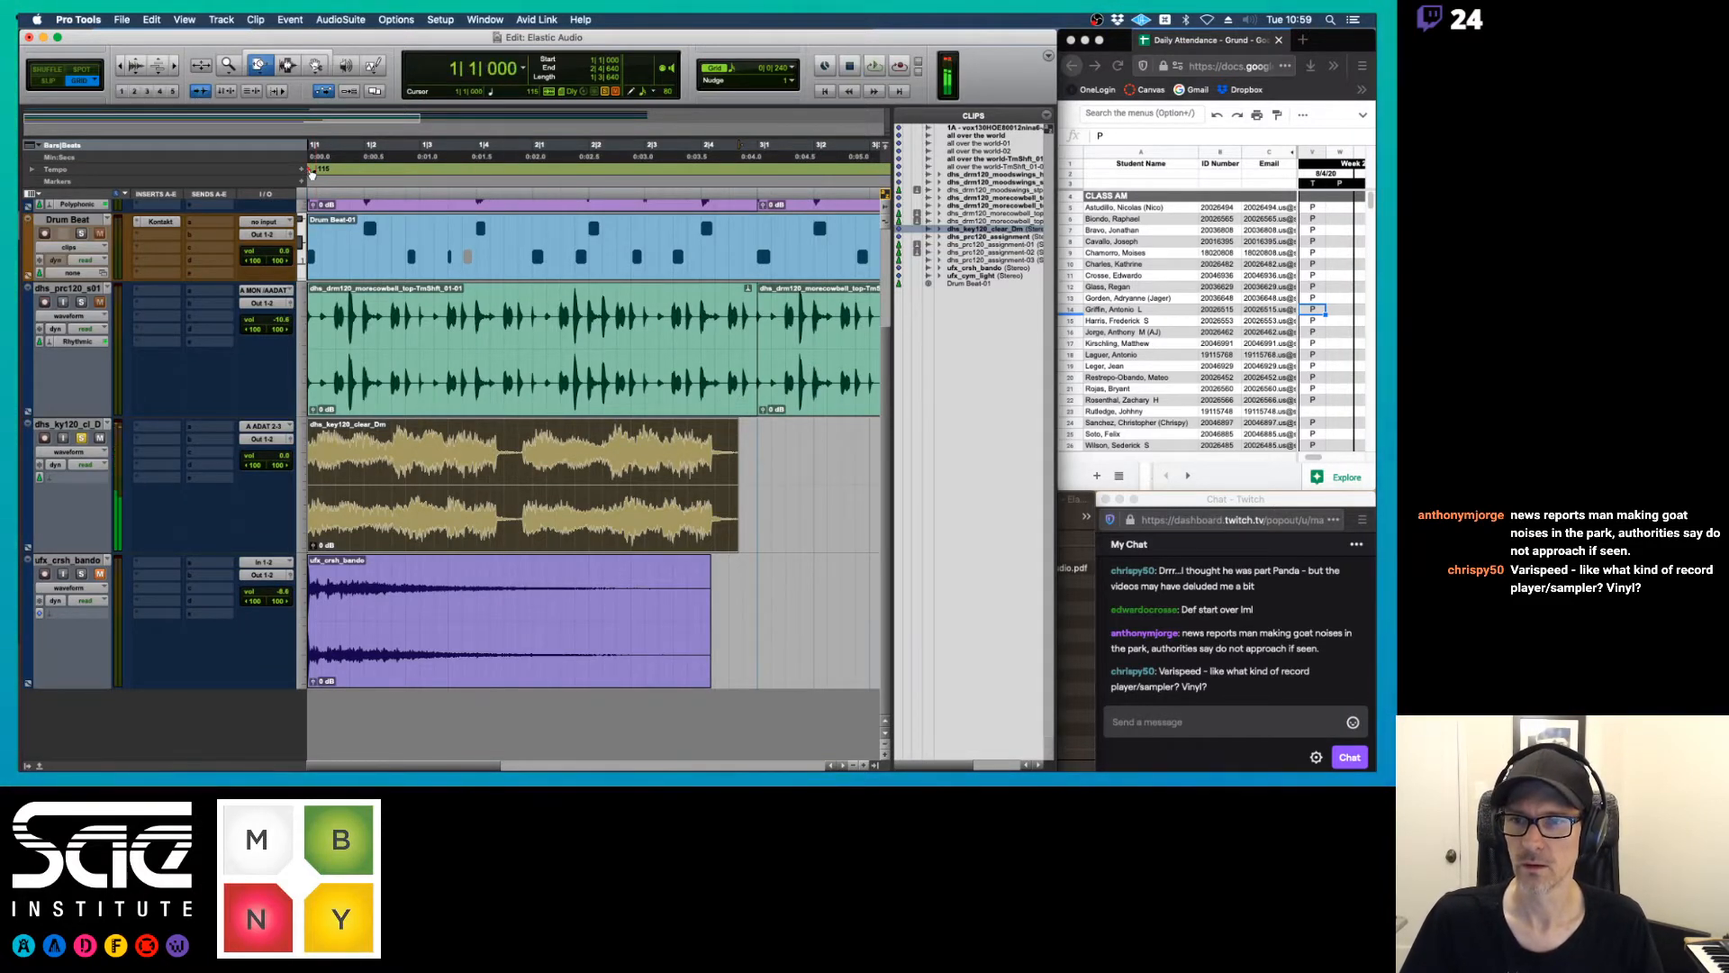
Set the session's starting tempo to 120 BPM
double_click(312, 172)
type("120")
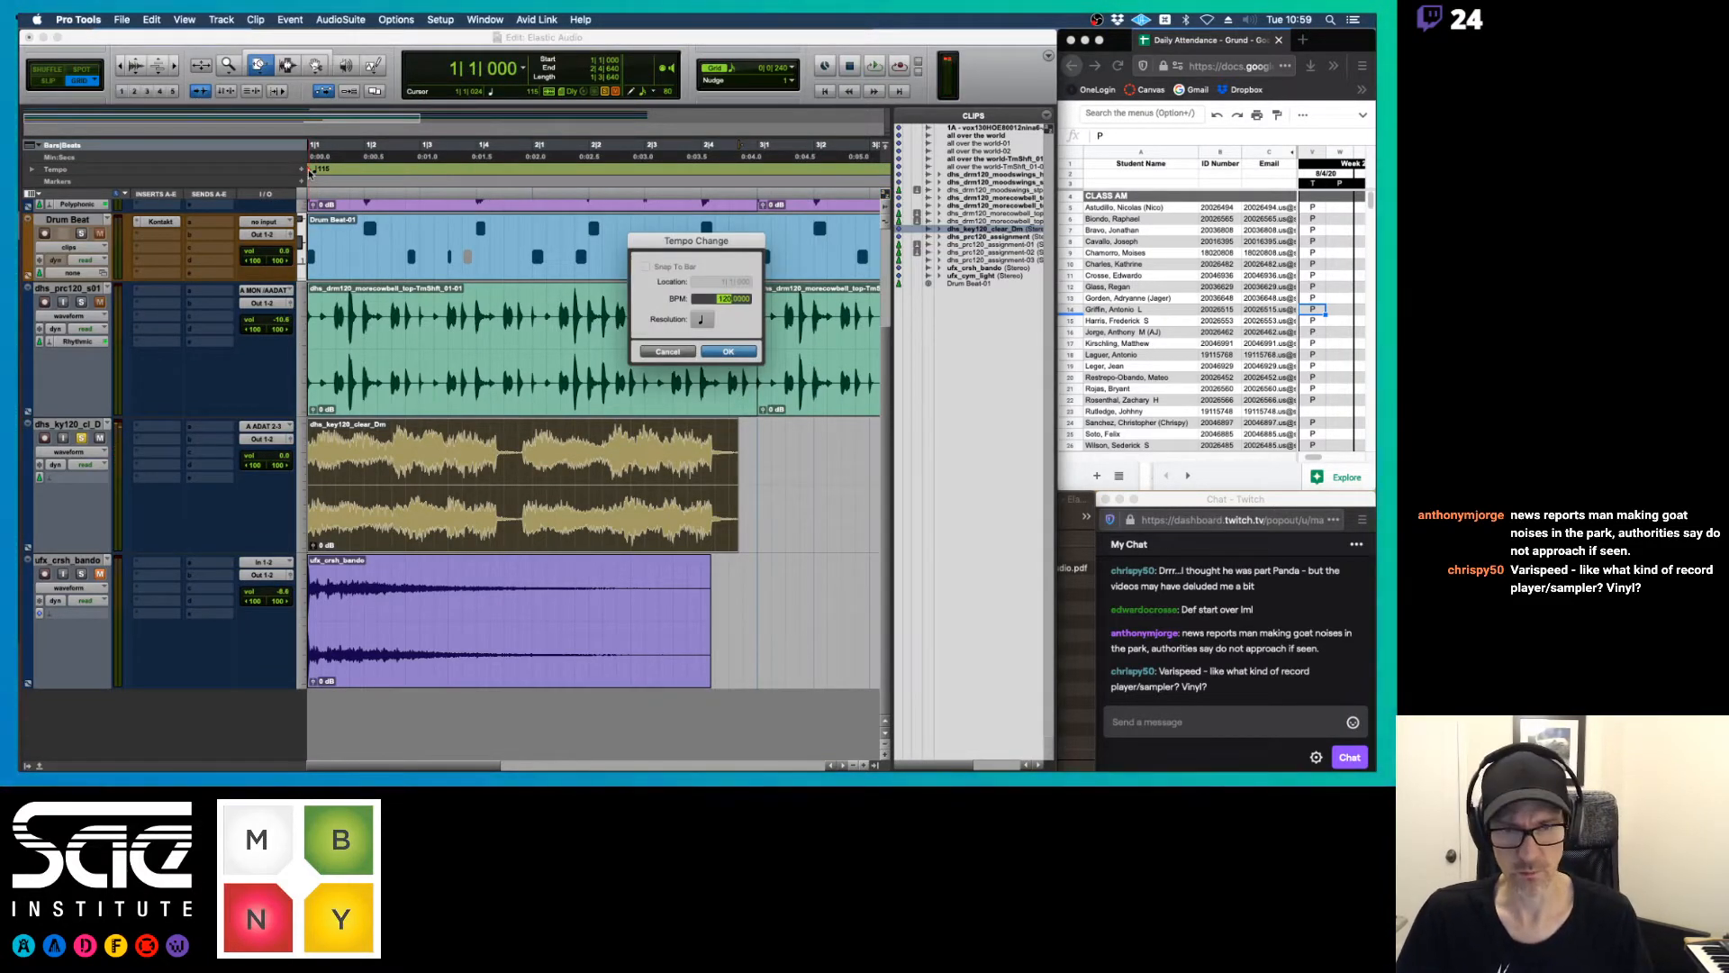
key("Return")
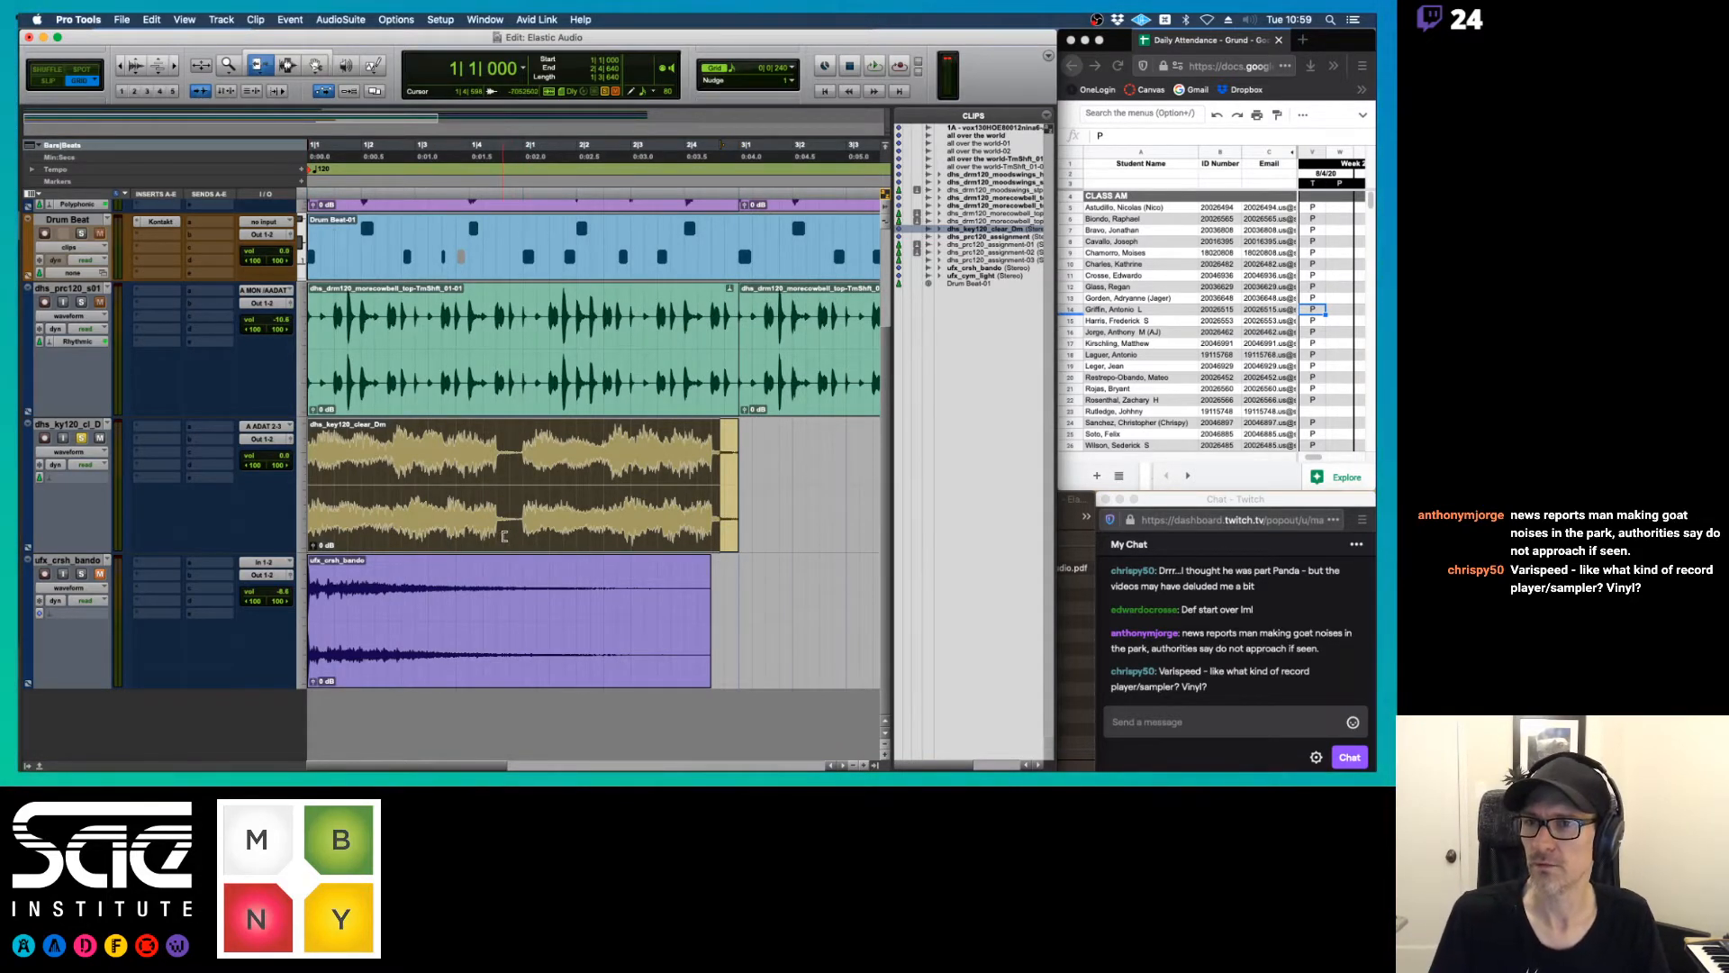
Enable Elastic Audio on the dhs_ky120_cl_D track with the Varispeed algorithm
left_click(63, 478)
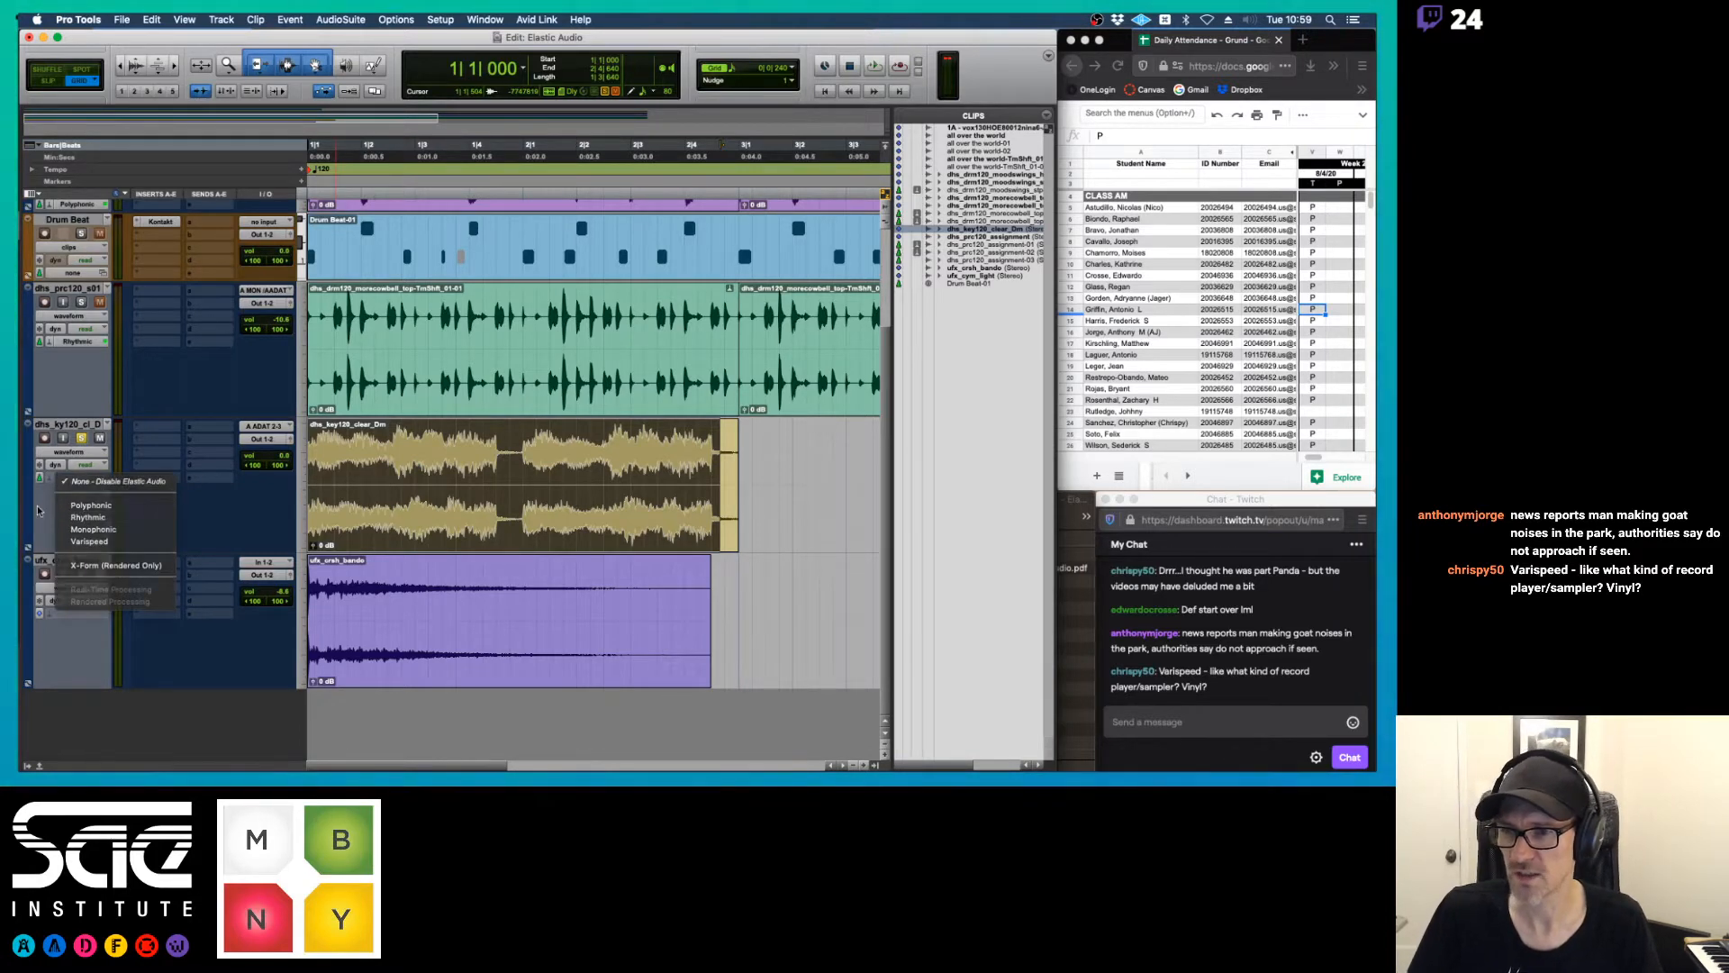
left_click(61, 477)
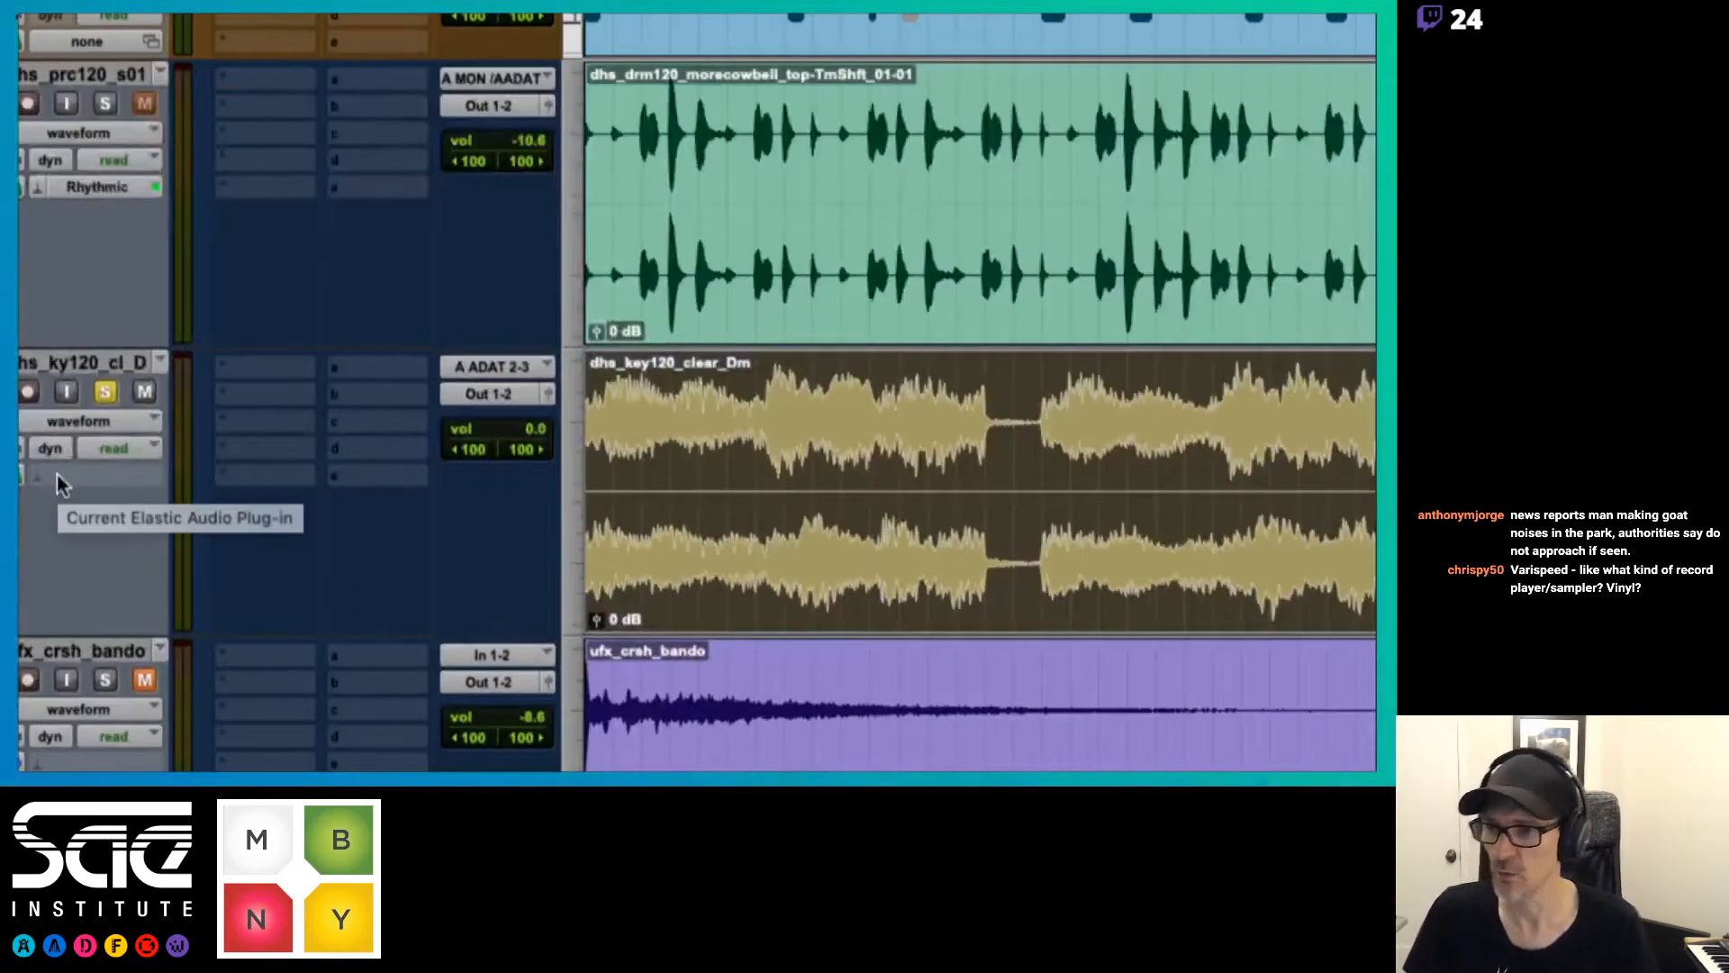
left_click(108, 469)
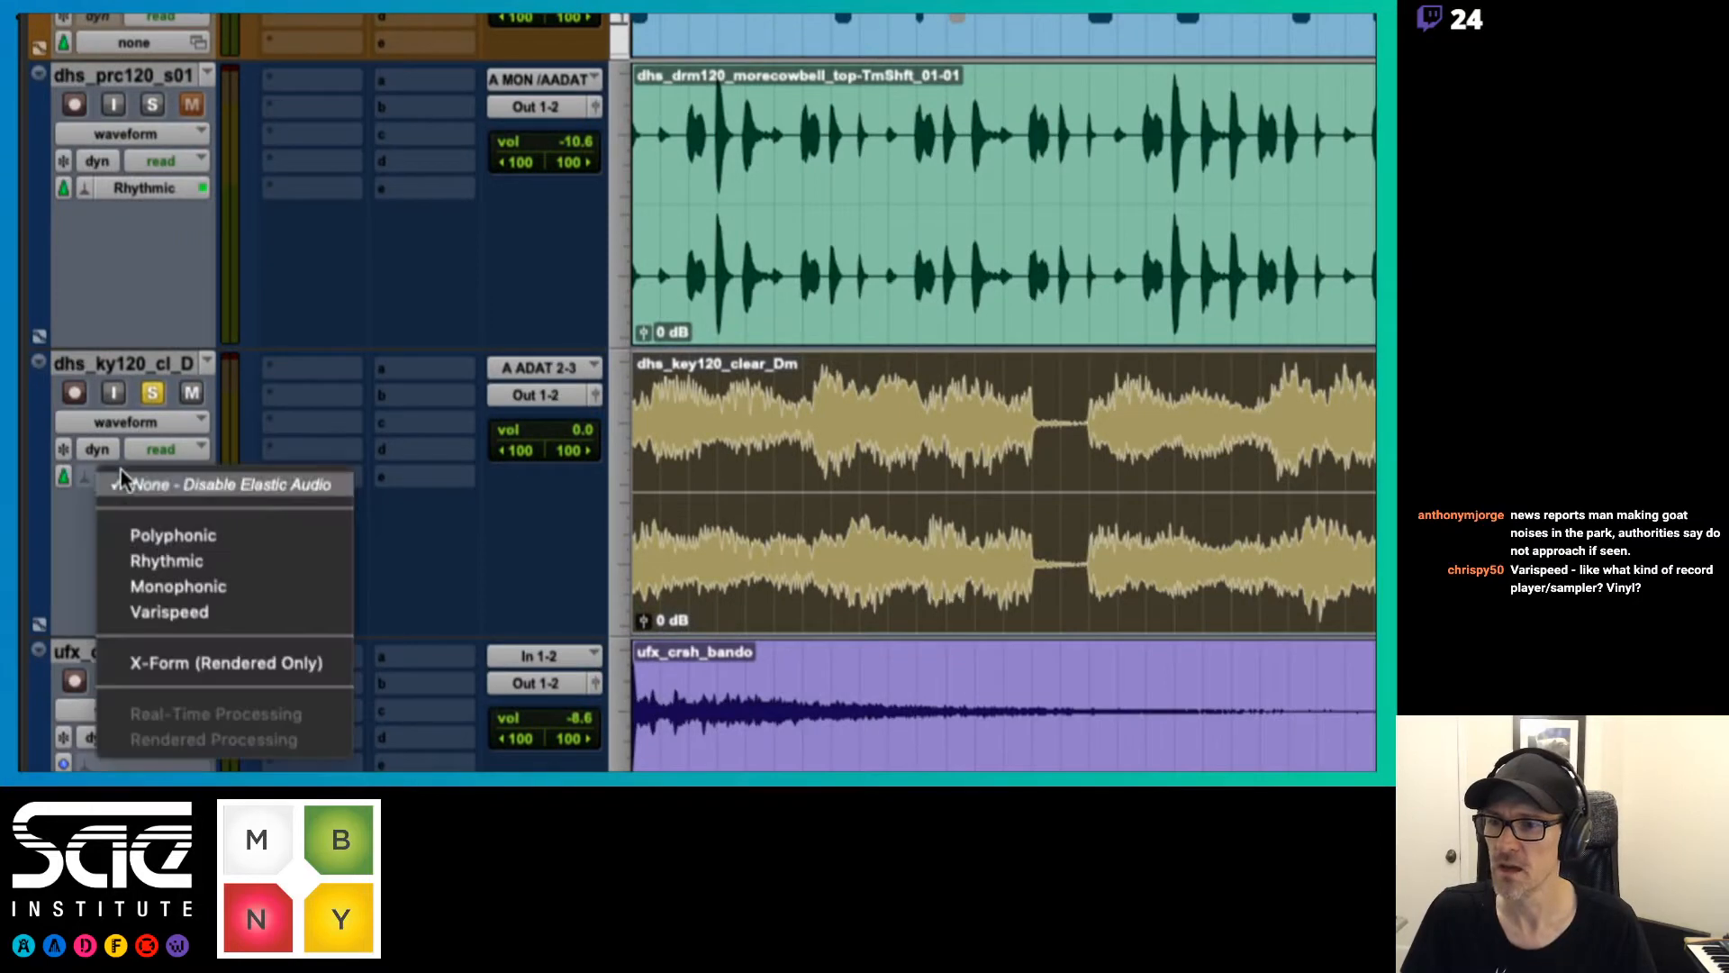
left_click(166, 609)
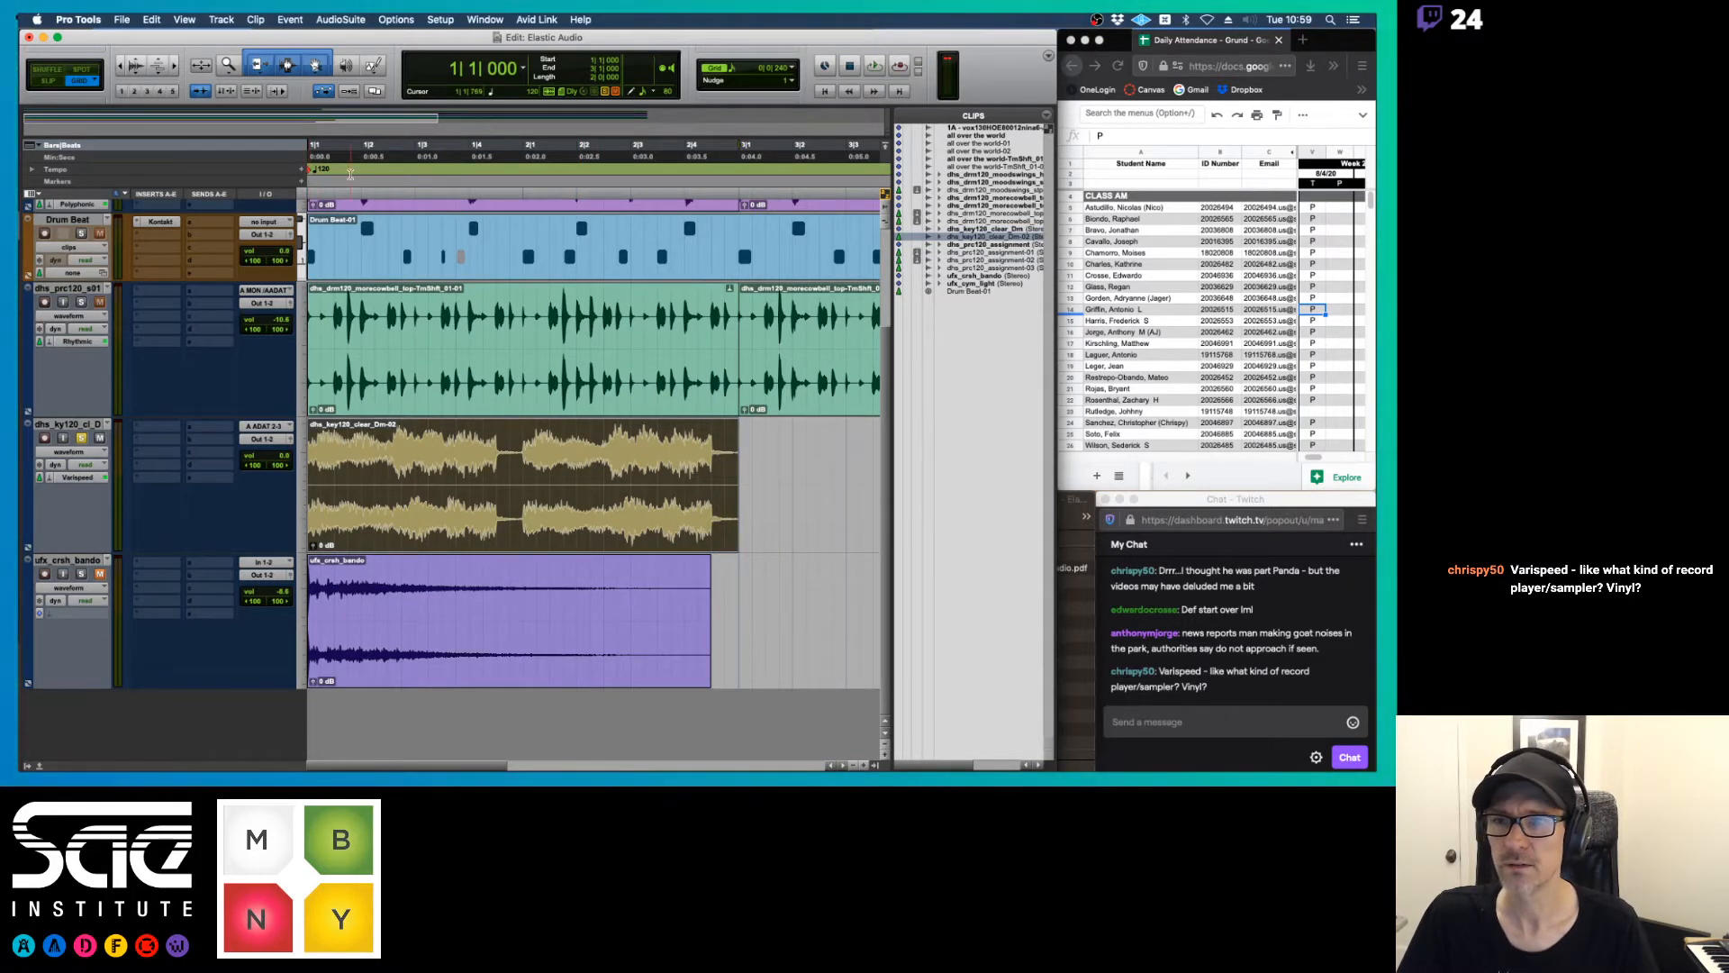
Set the session's starting tempo to 60 BPM and play the Varispeed key clip to hear its pitch
double_click(309, 171)
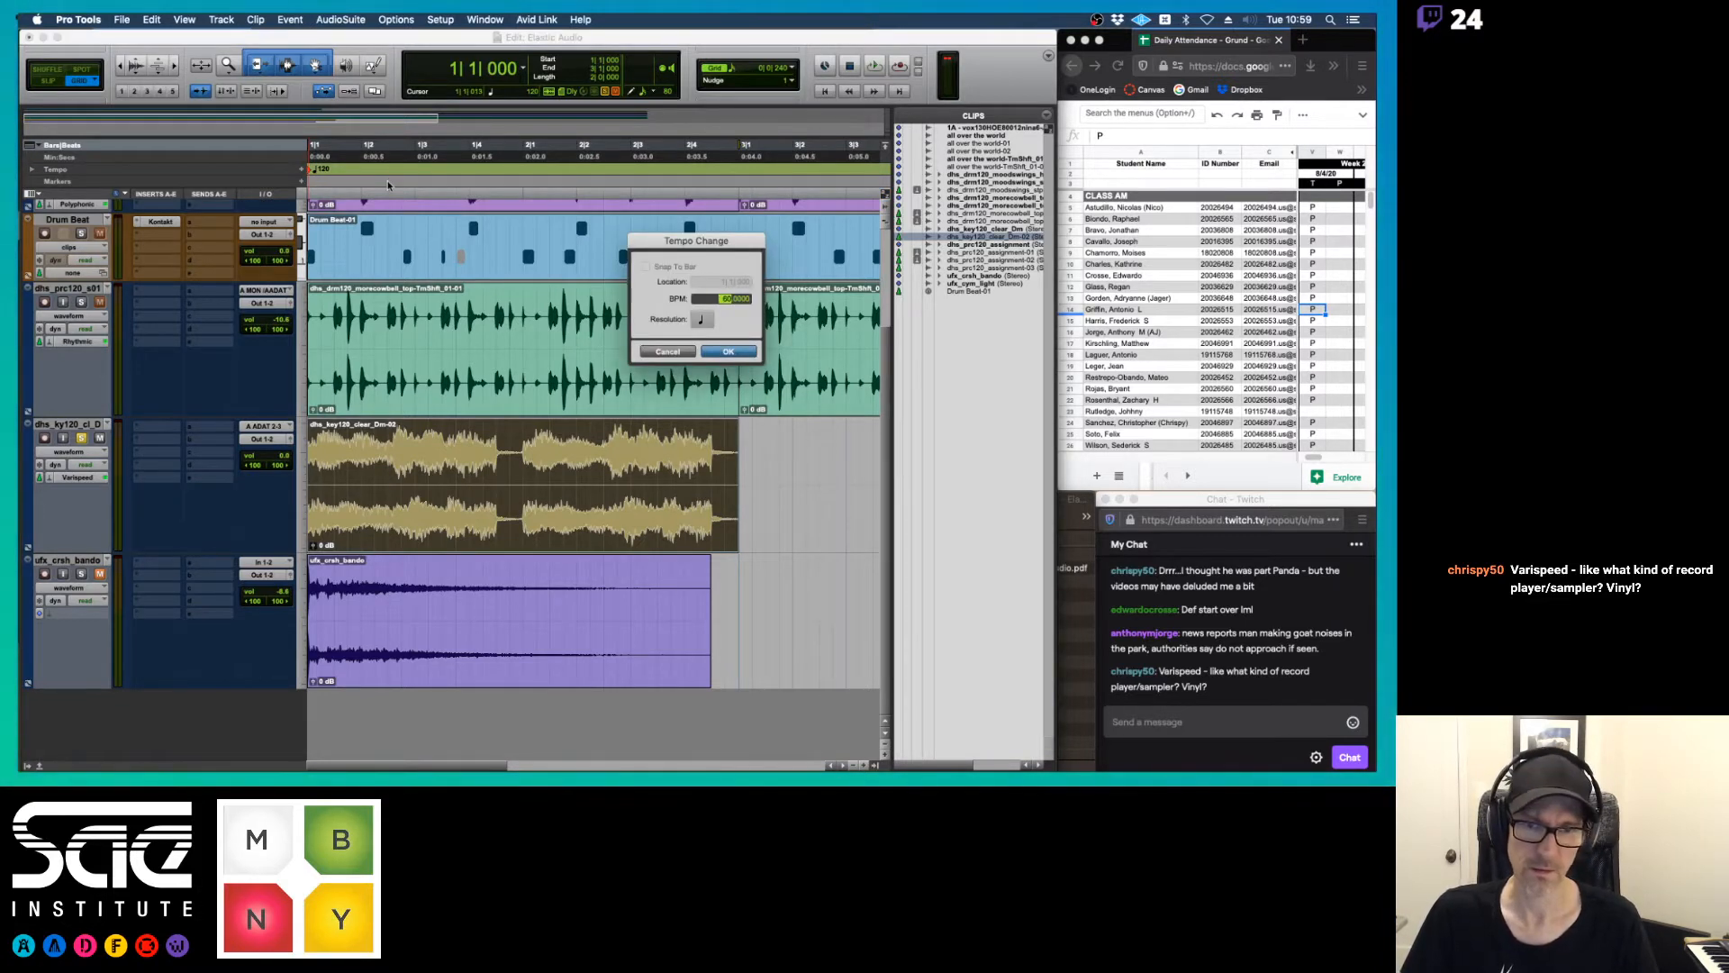
key("Return")
key("space")
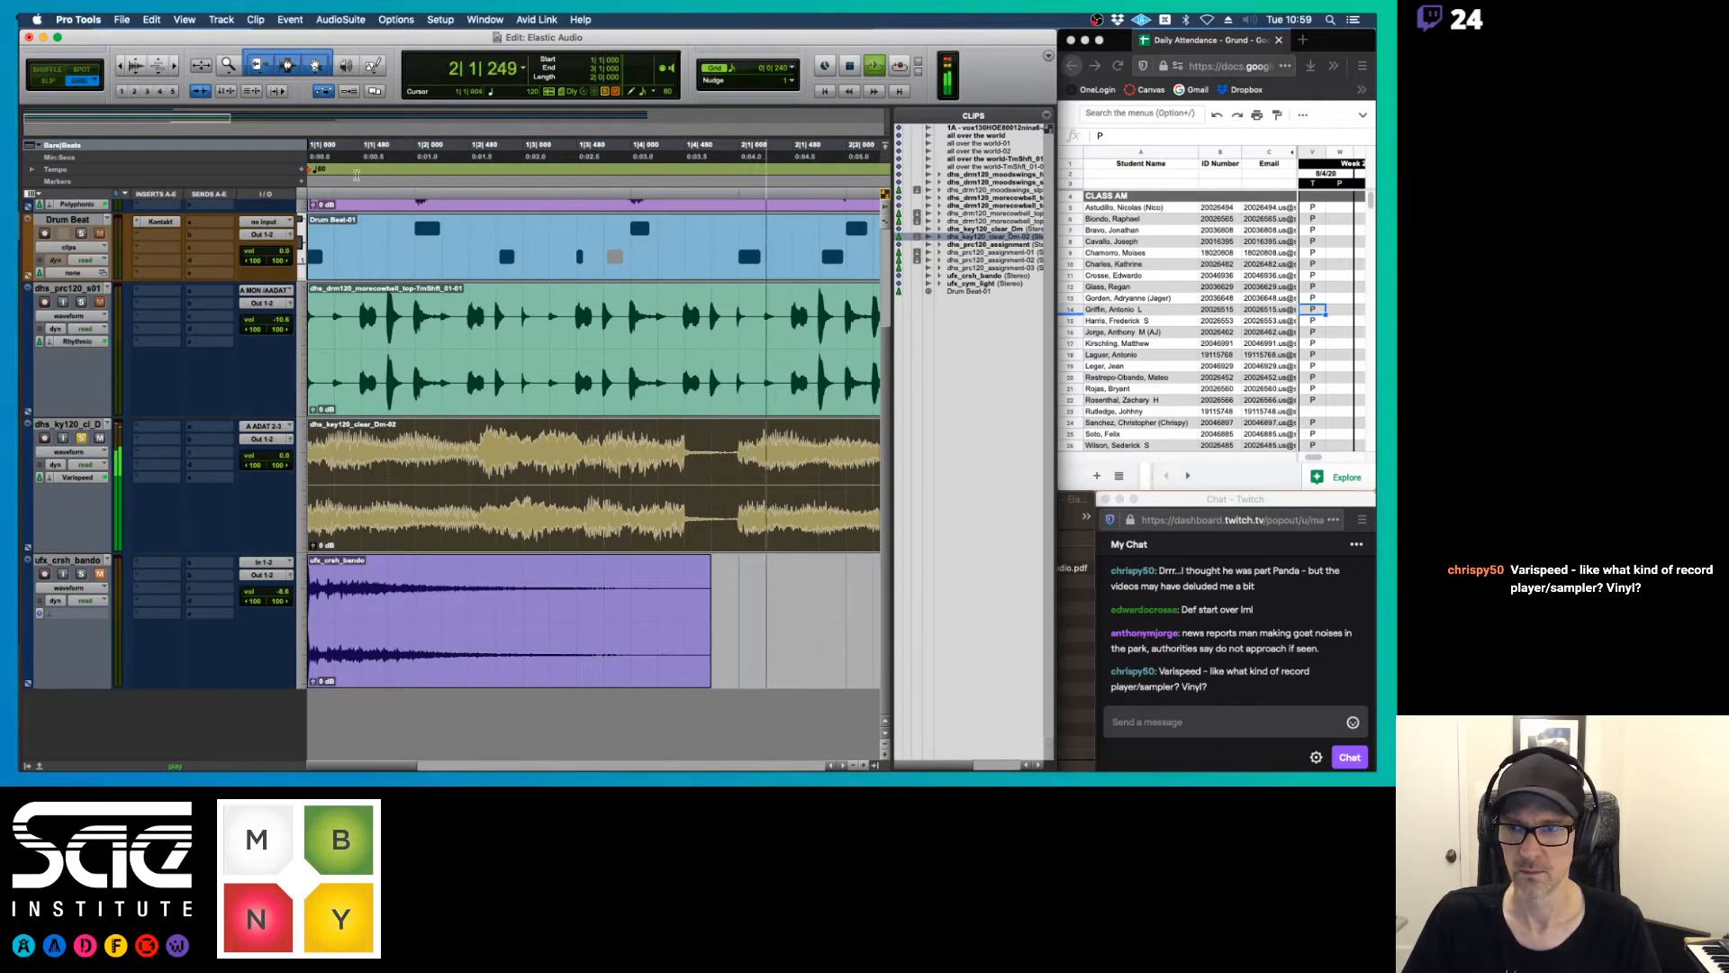
key("space")
Set the session's starting tempo to 80 BPM and audition the Varispeed key clip
double_click(309, 170)
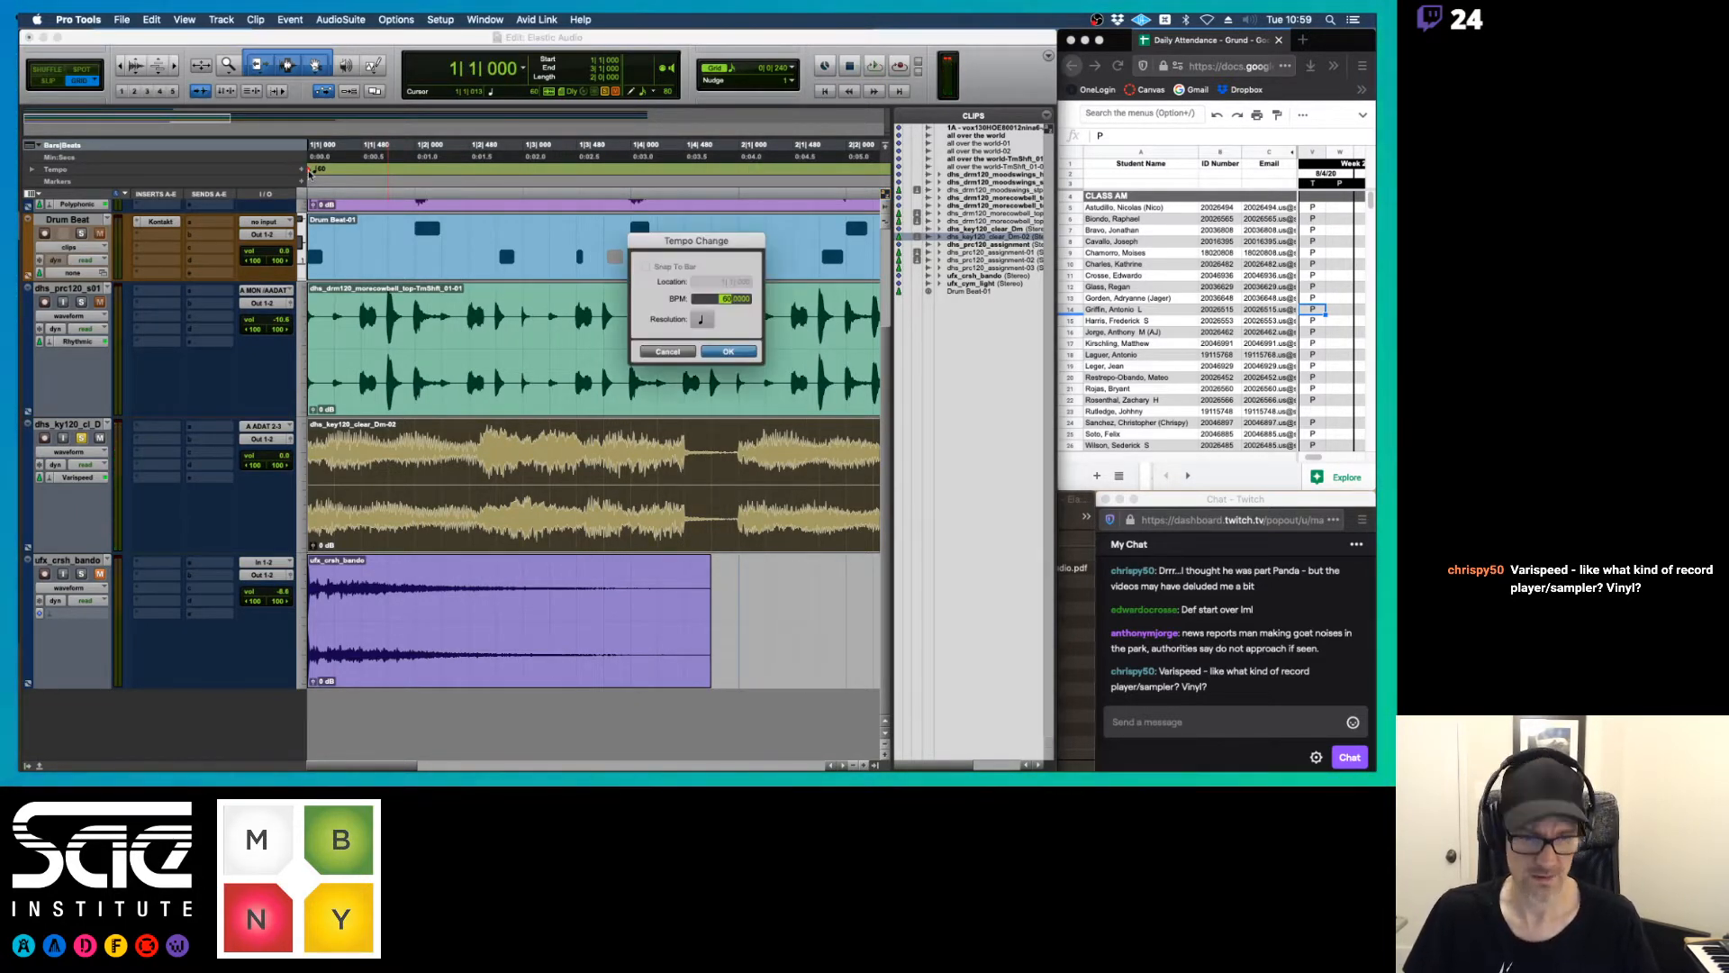
type("80")
key("Return")
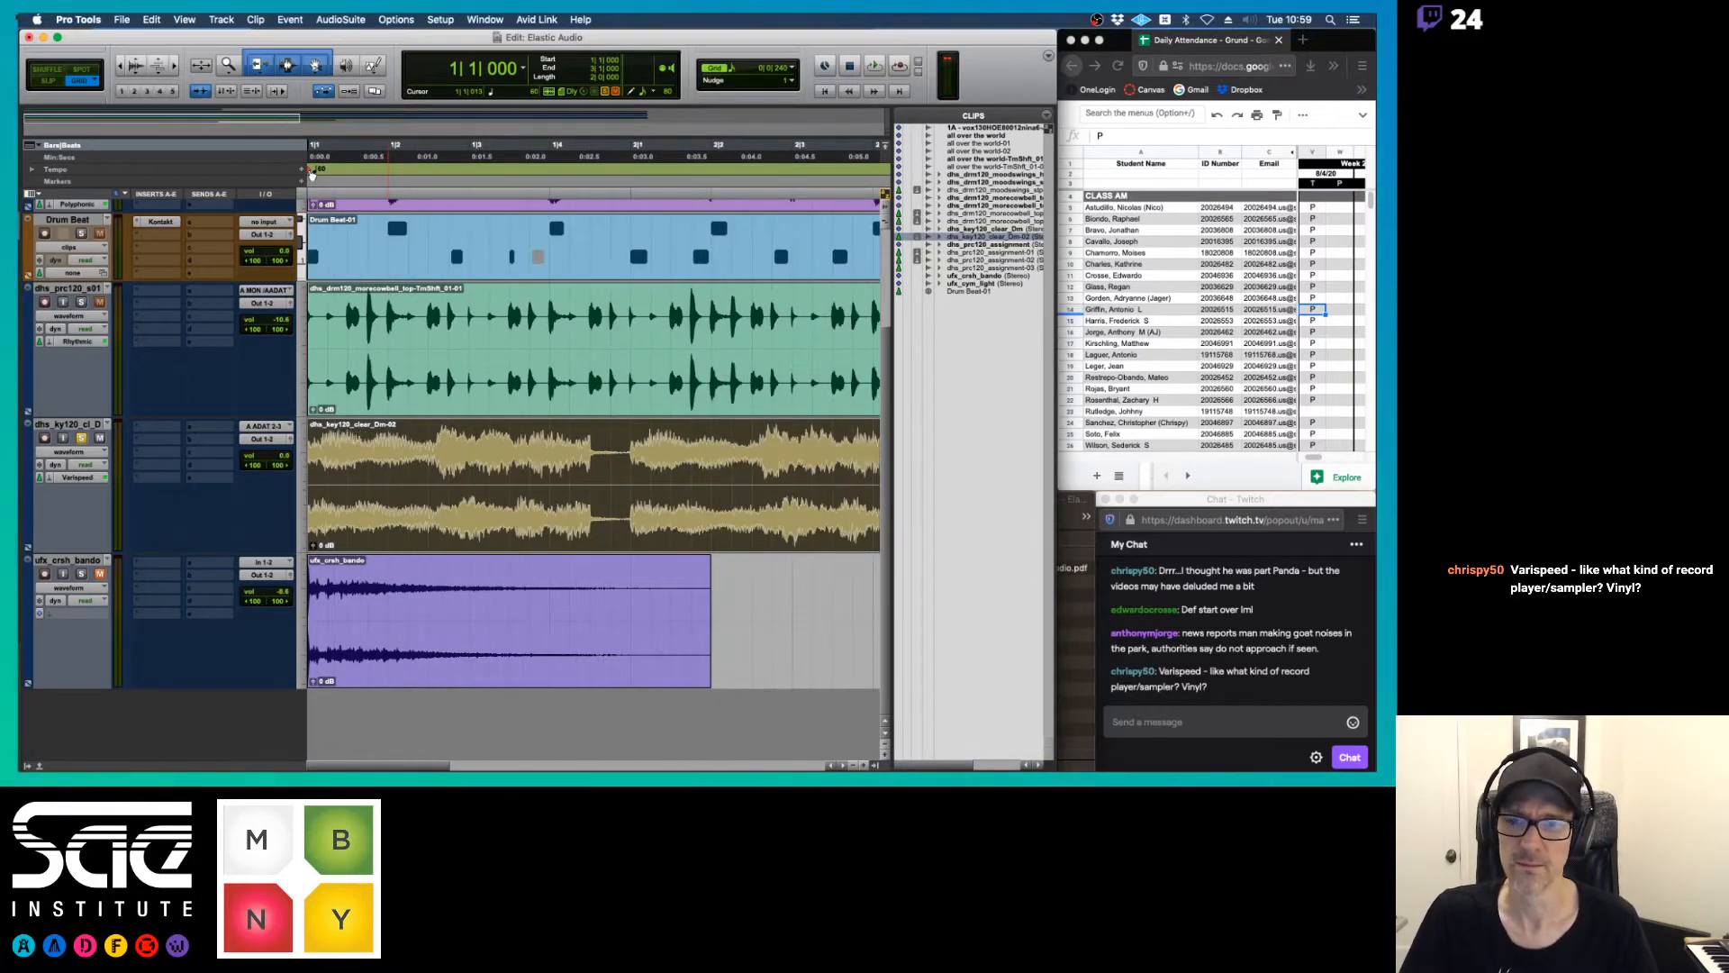
key("space")
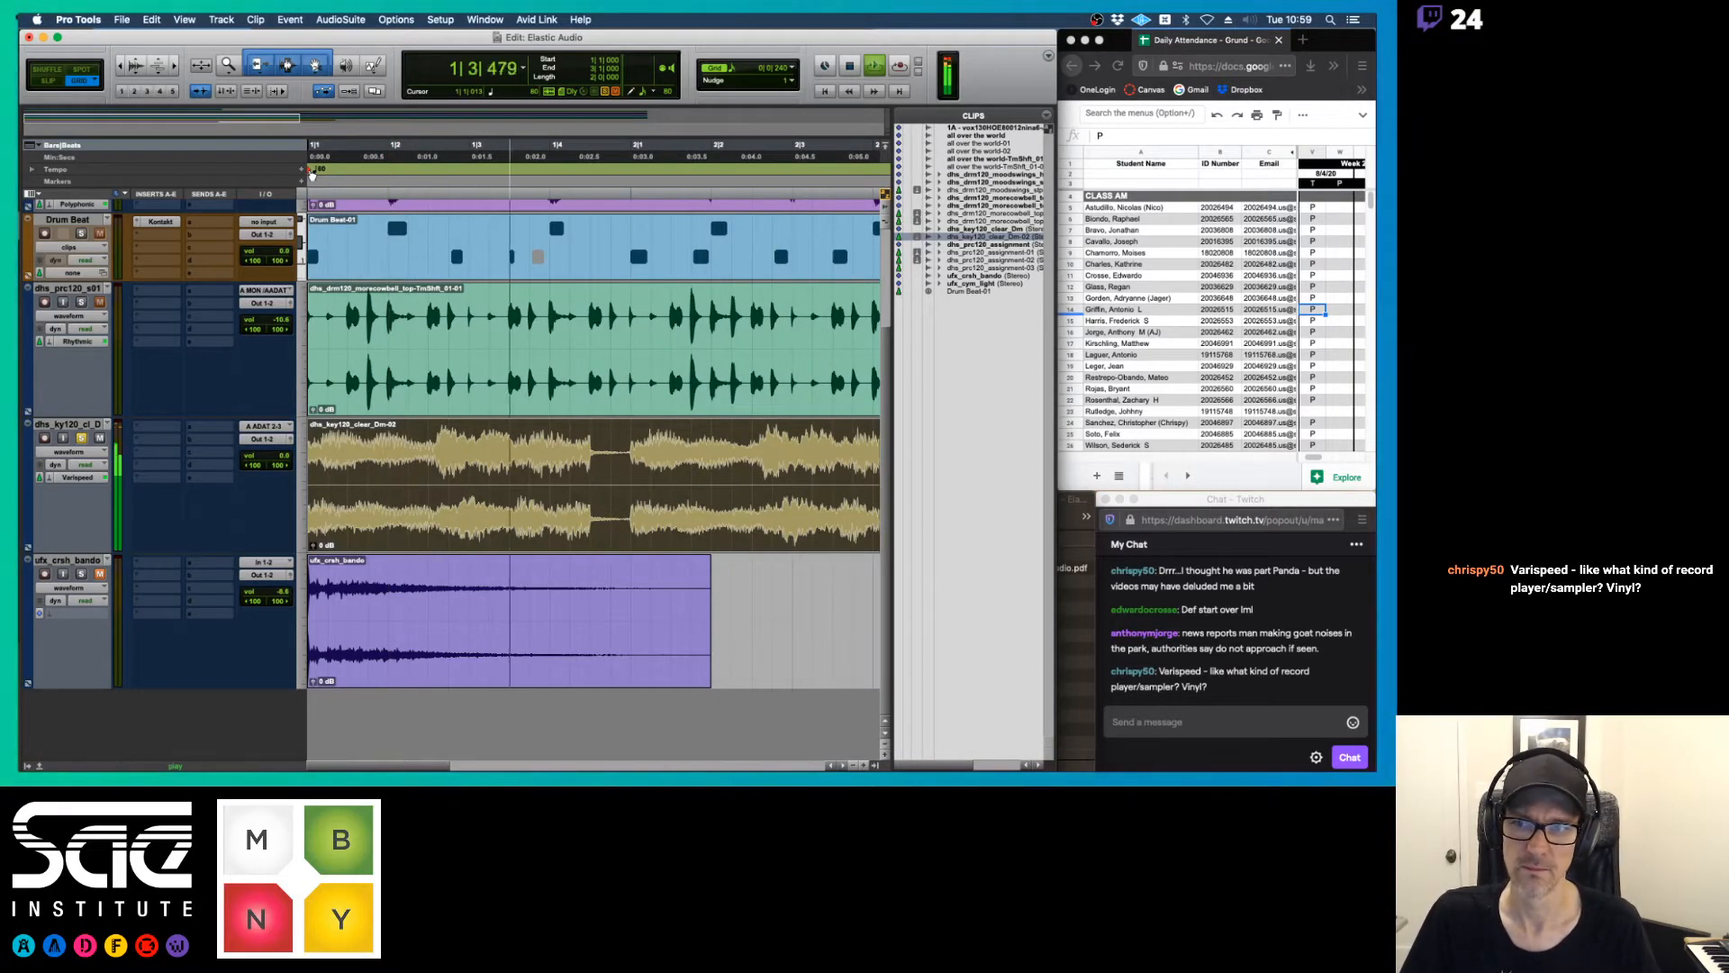
key("space")
Set the session's starting tempo to 100 BPM and audition the Varispeed key clip
double_click(309, 170)
type("100")
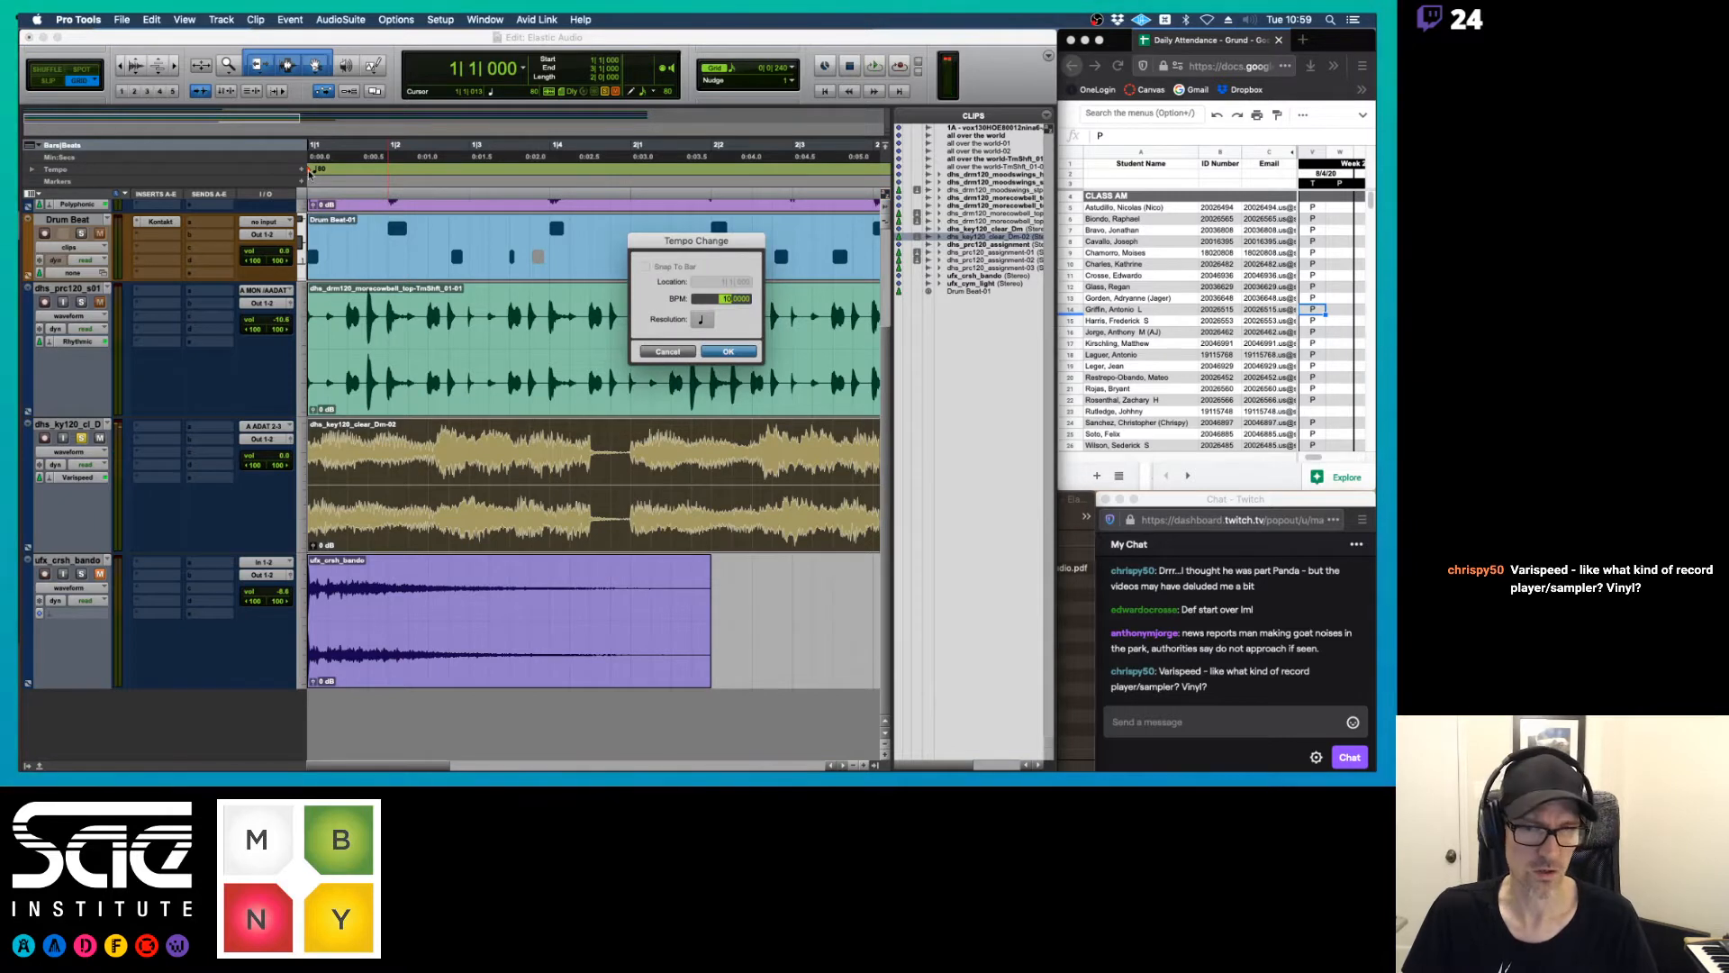
key("Return")
key("space")
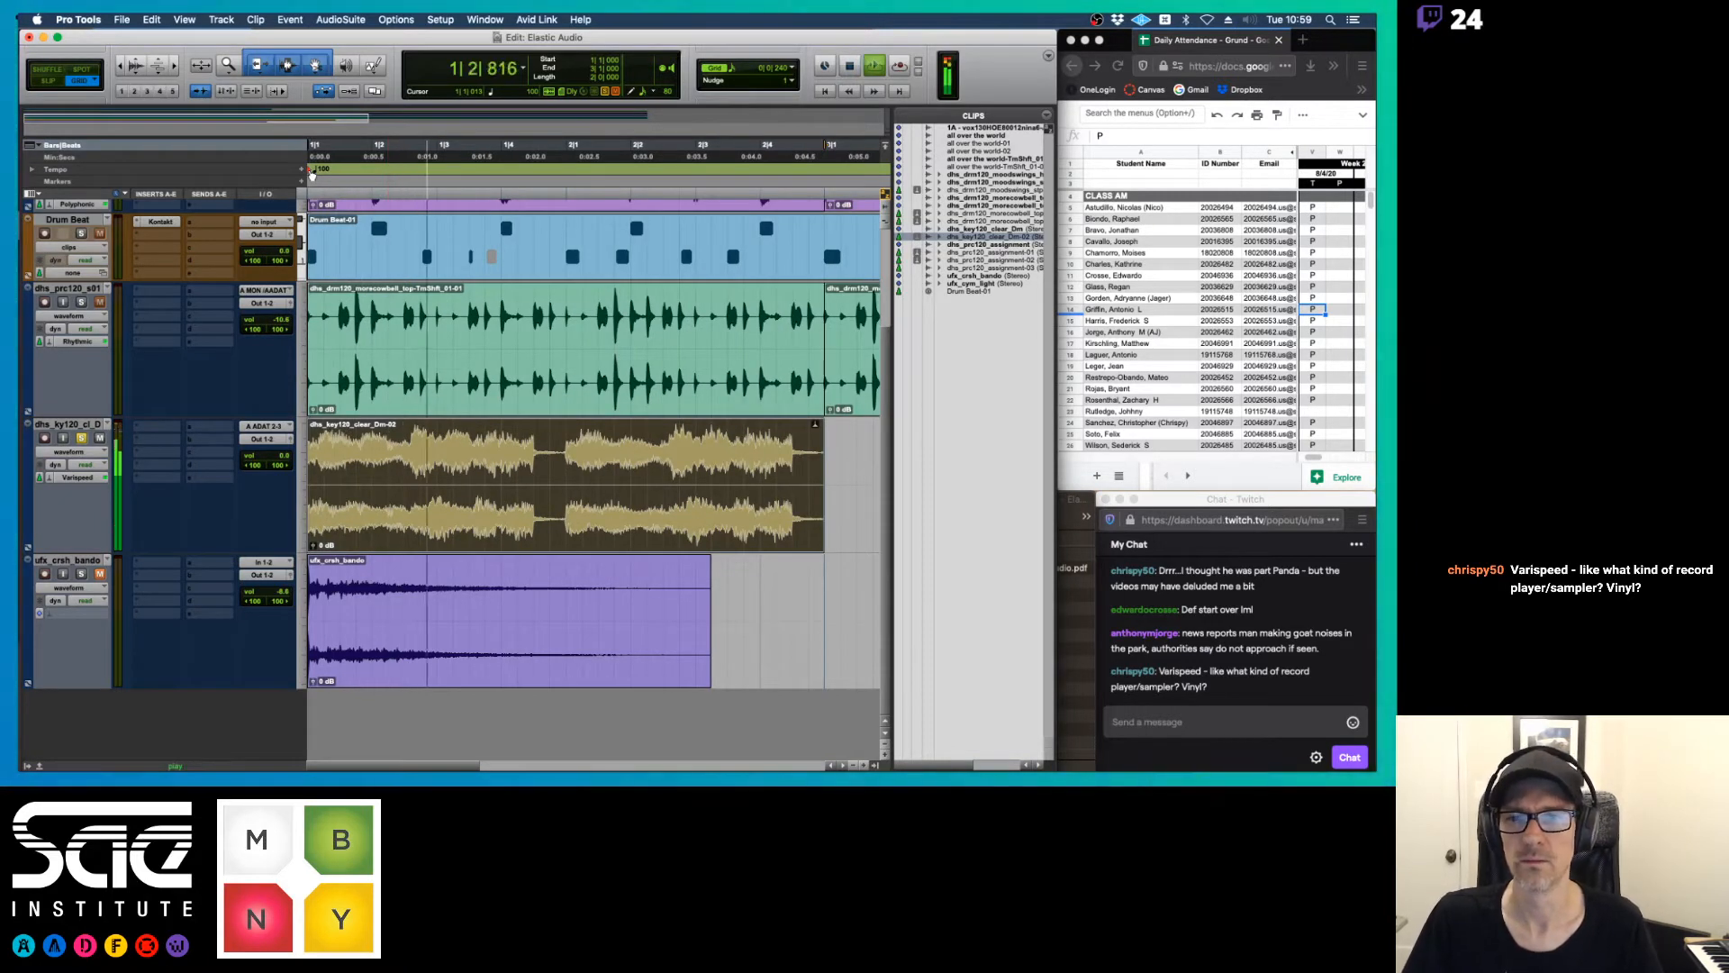
key("space")
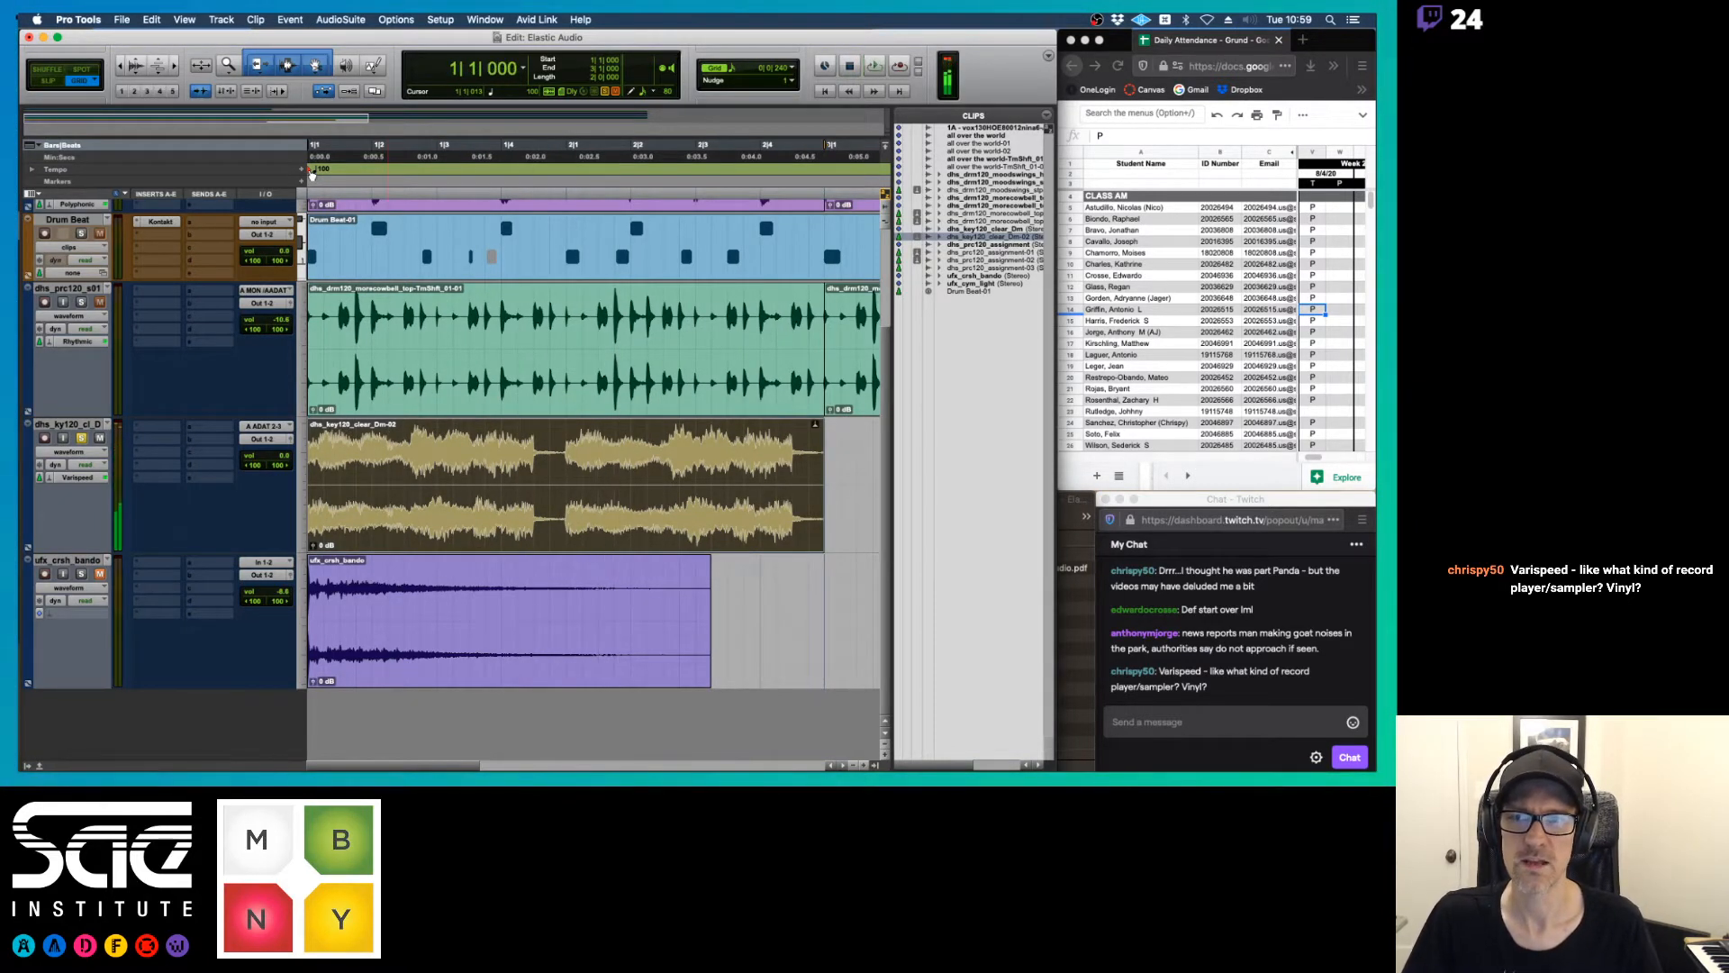
Set the session's starting tempo back to 120 BPM and audition the Varispeed key clip
double_click(308, 170)
type("120")
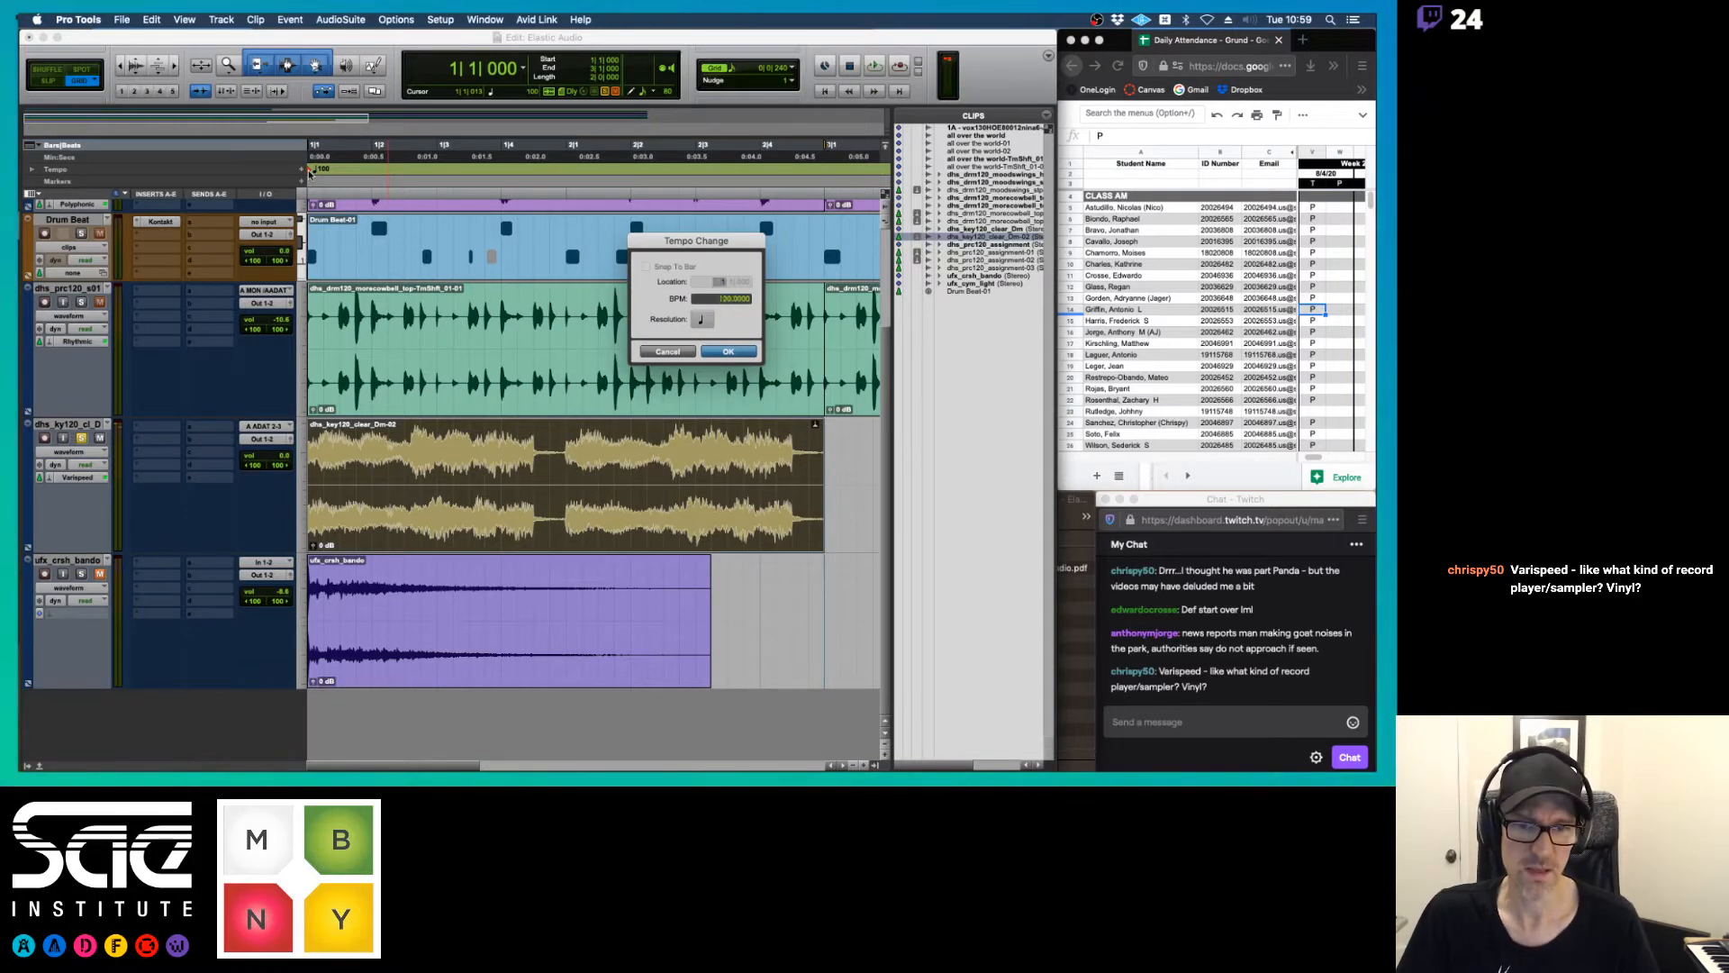
key("Return")
key("space")
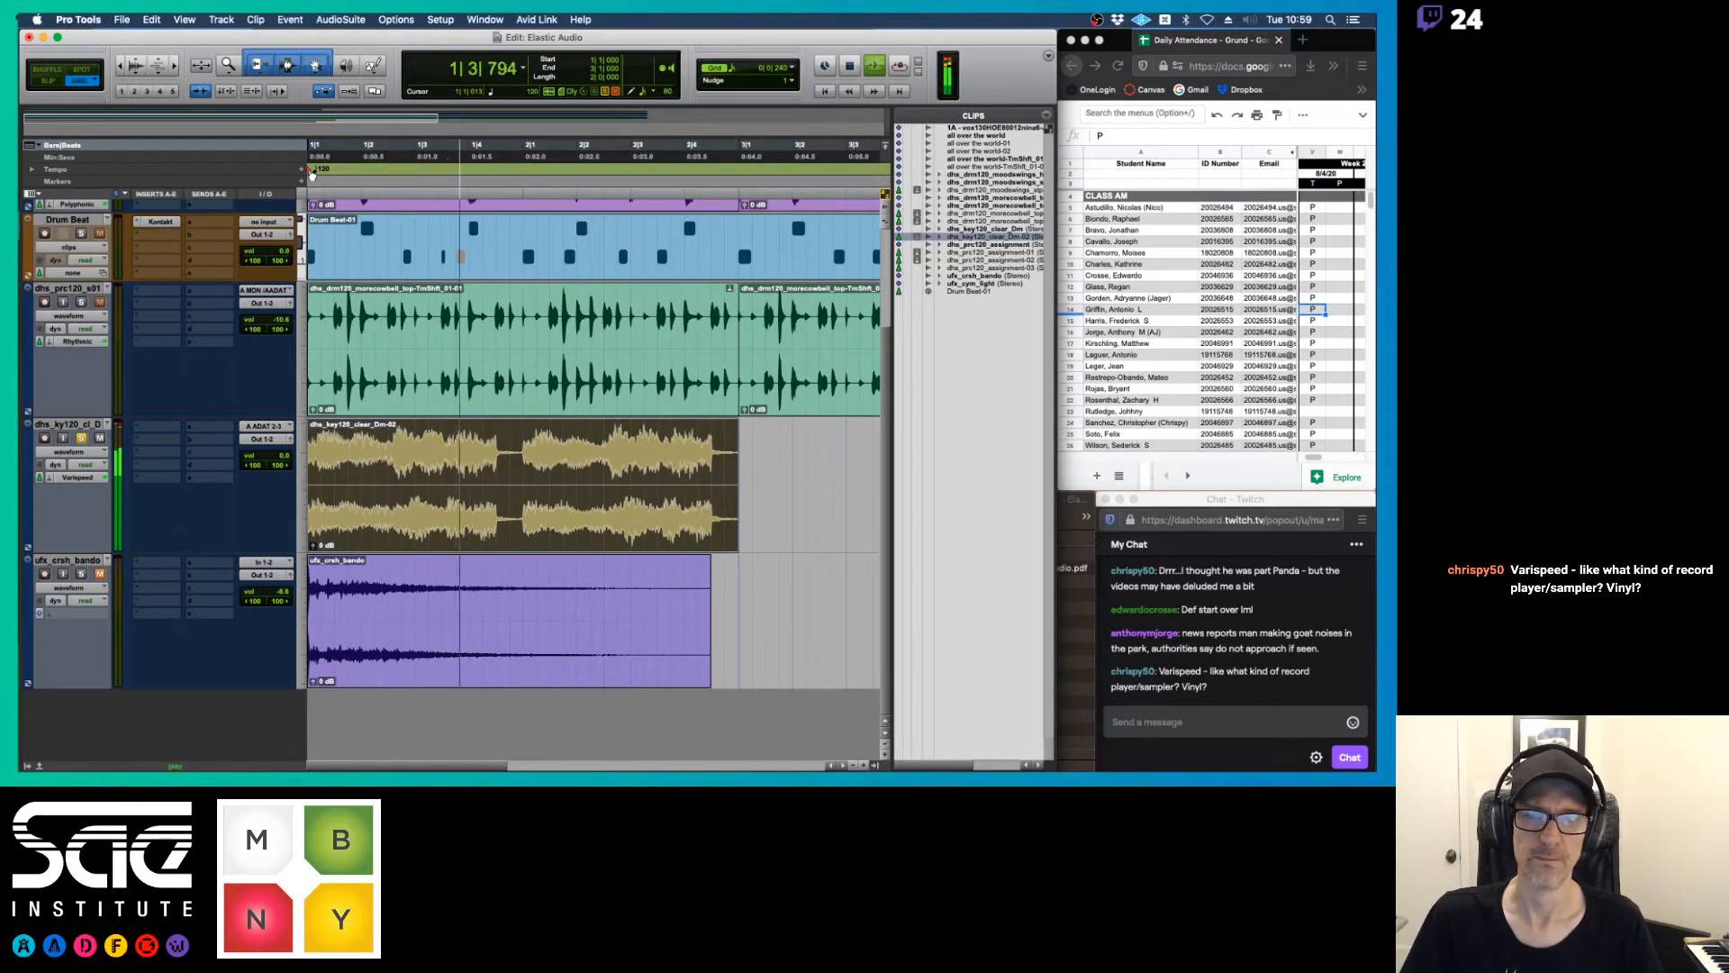
key("space")
Set the session's starting tempo to 140 BPM and audition the Varispeed key clip
double_click(309, 171)
type("1")
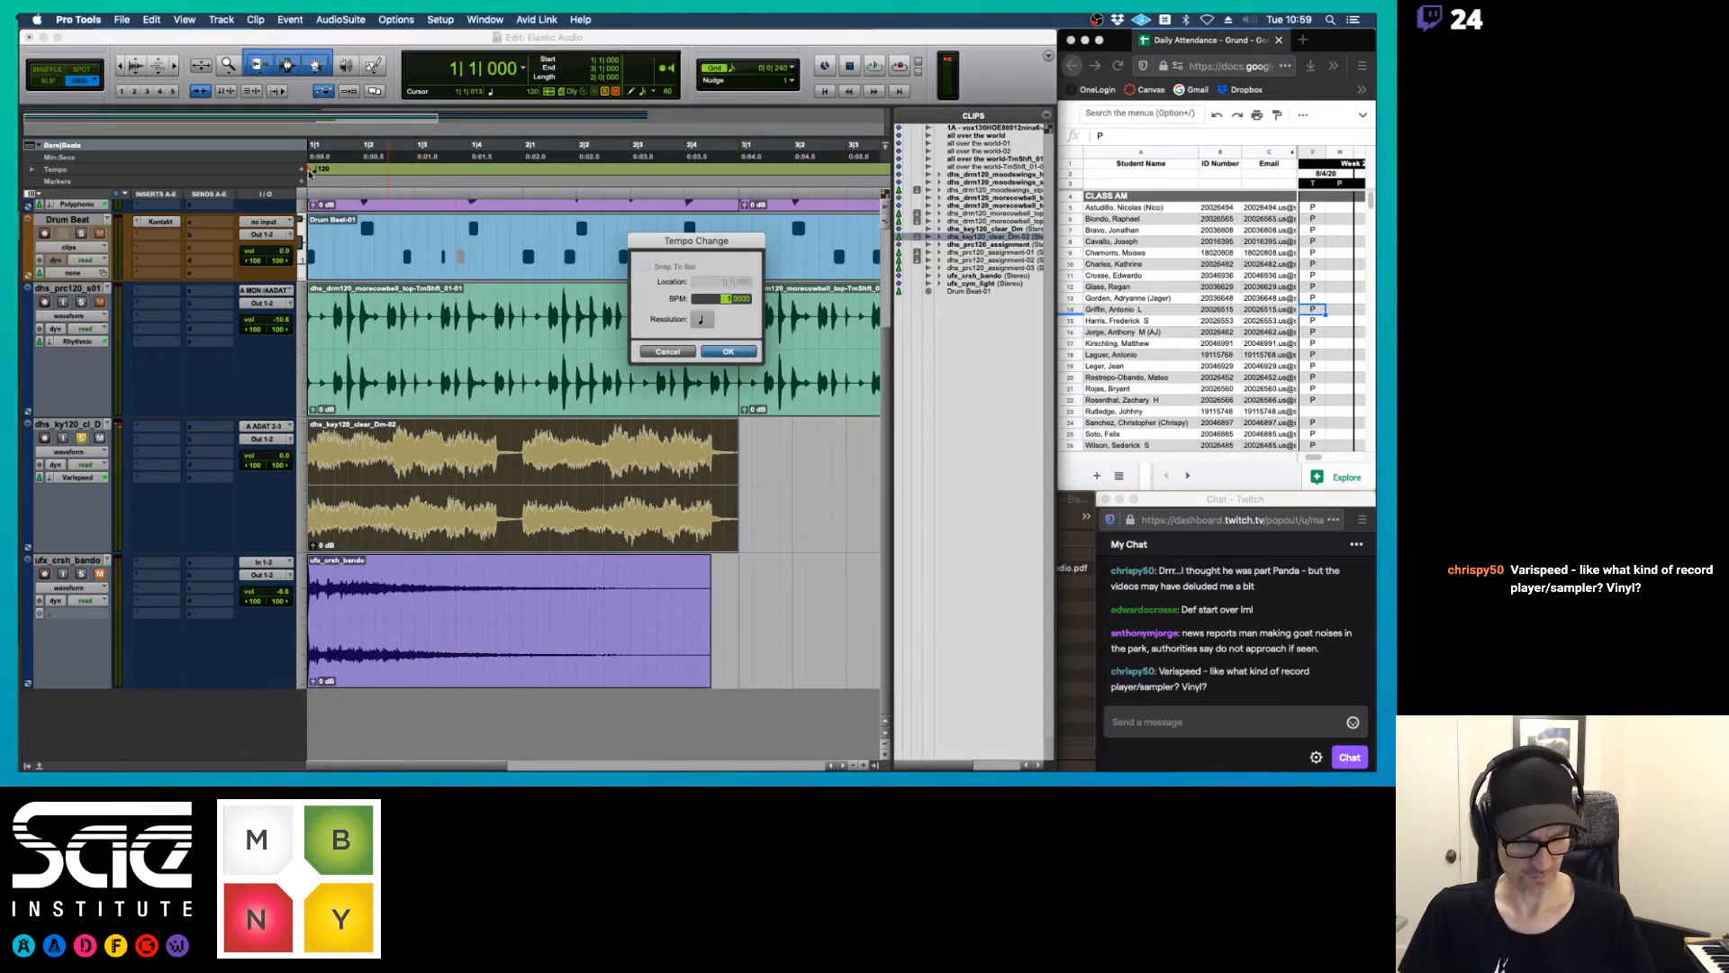
type("40")
key("Return")
key("space")
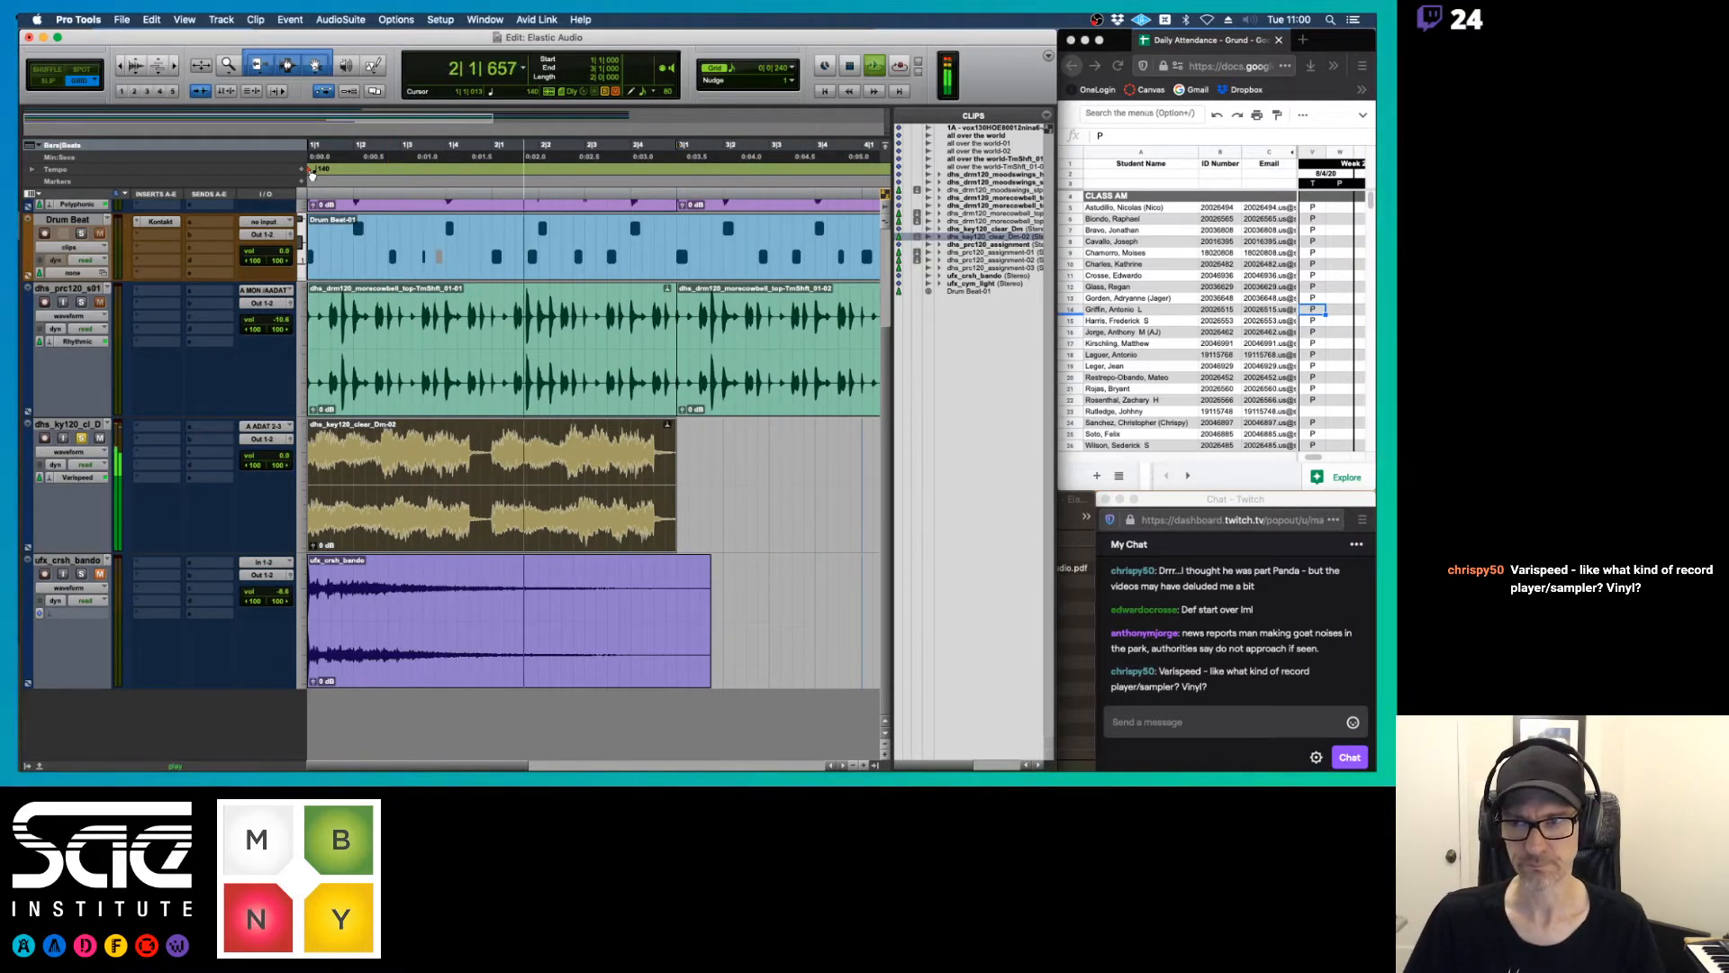
key("space")
Set the session's starting tempo to 160 BPM and audition the Varispeed key clip
double_click(309, 170)
type("160")
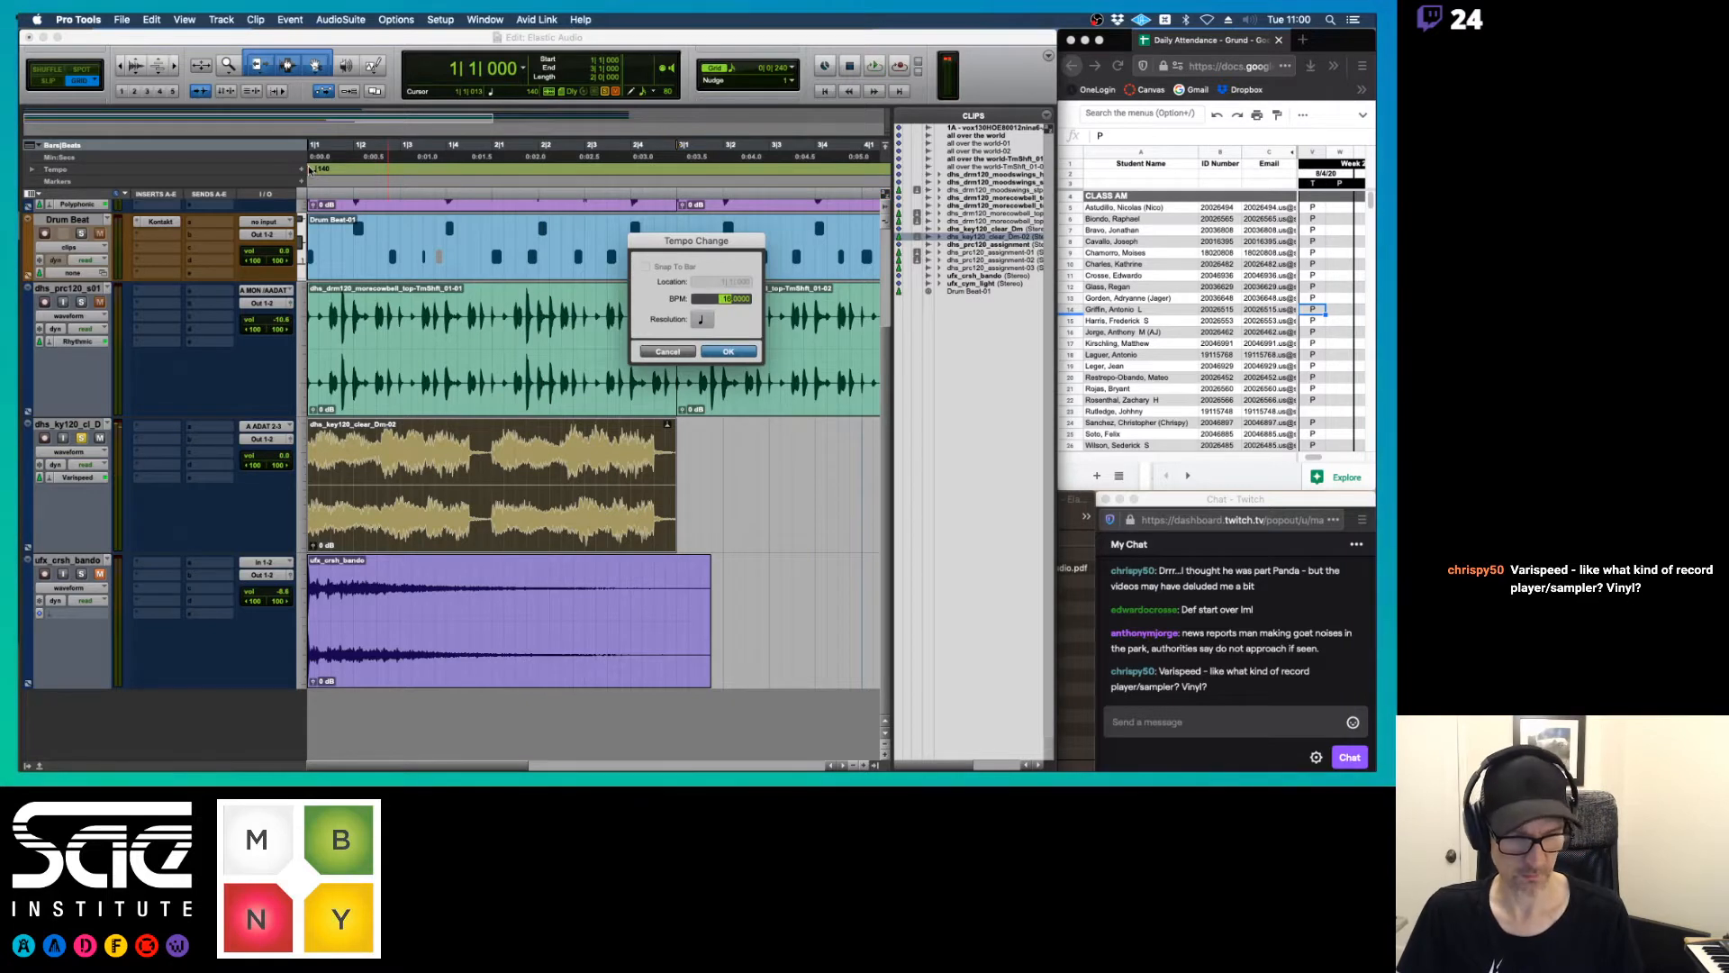
key("Return")
key("space")
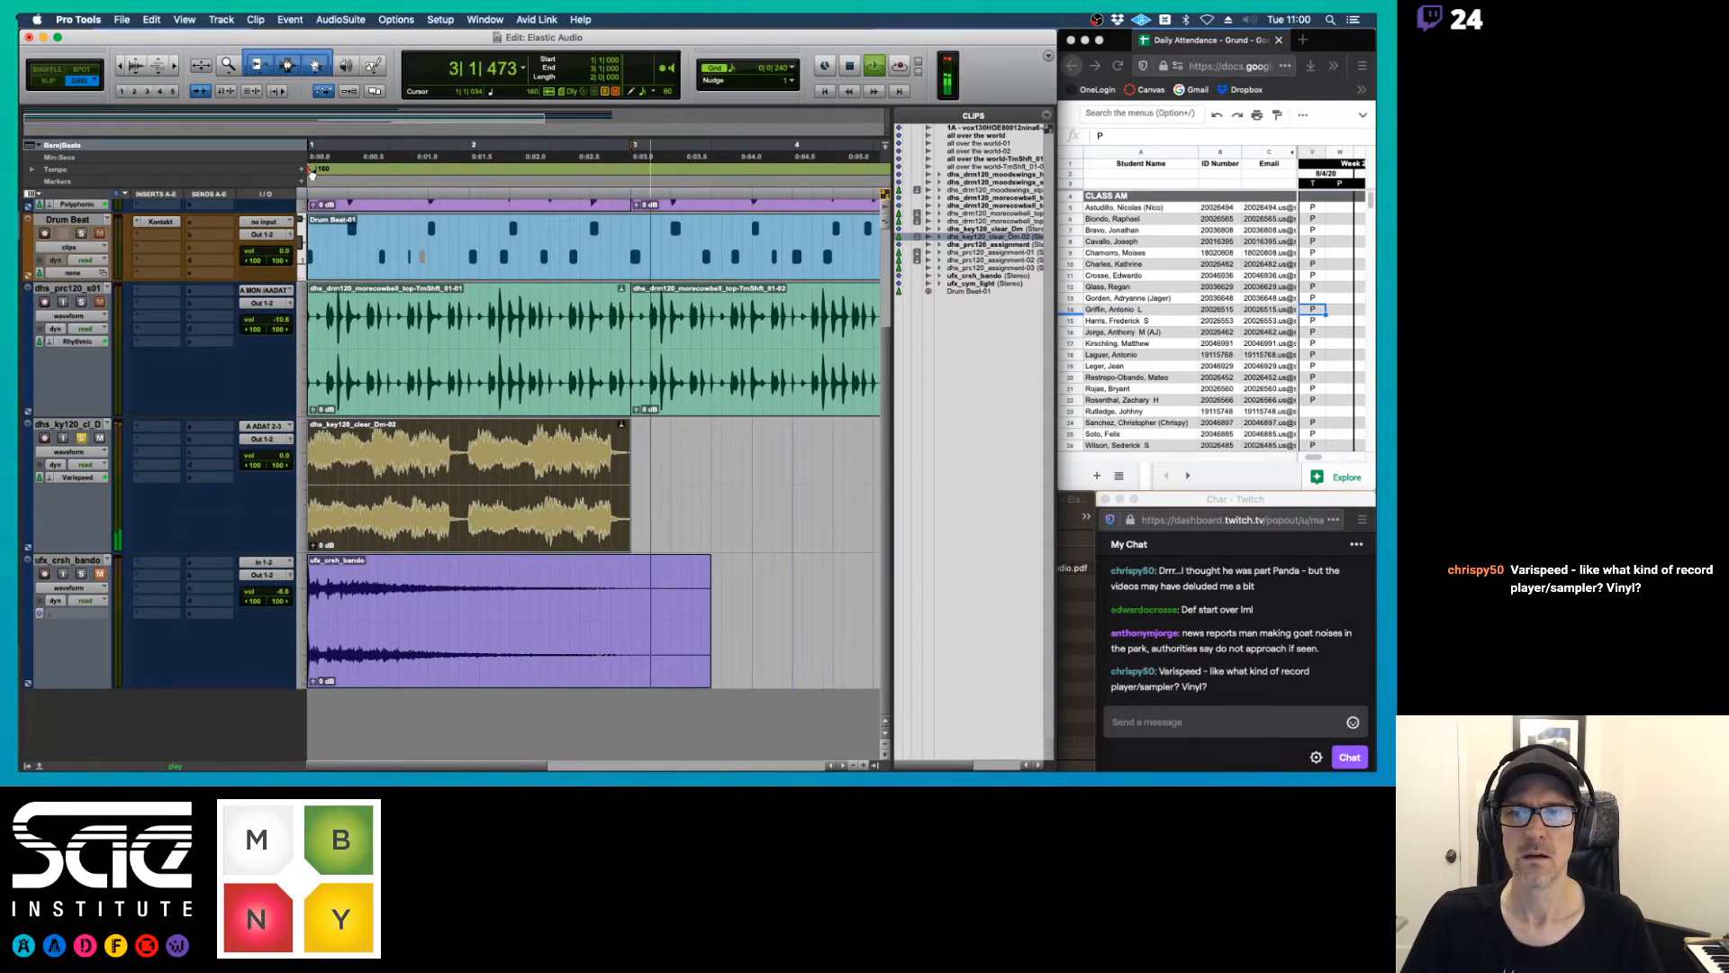
key("space")
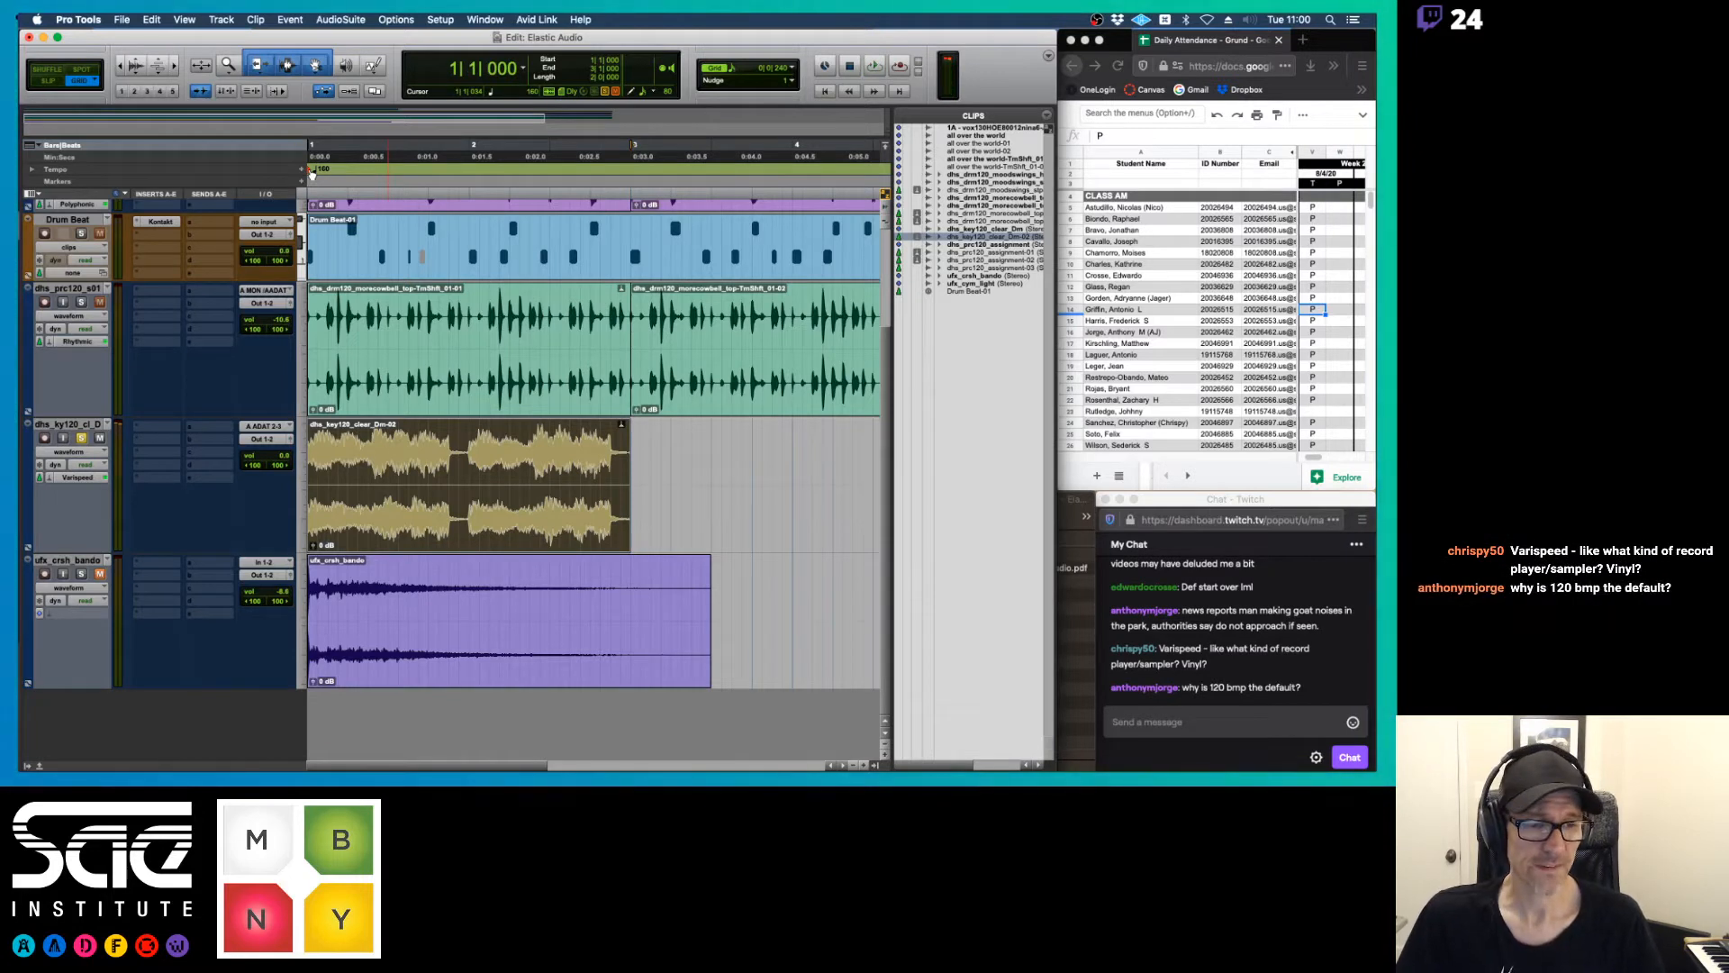
Set the session's starting tempo back to 120 BPM and place the edit cursor in the key clip near the end of bar 1
double_click(312, 172)
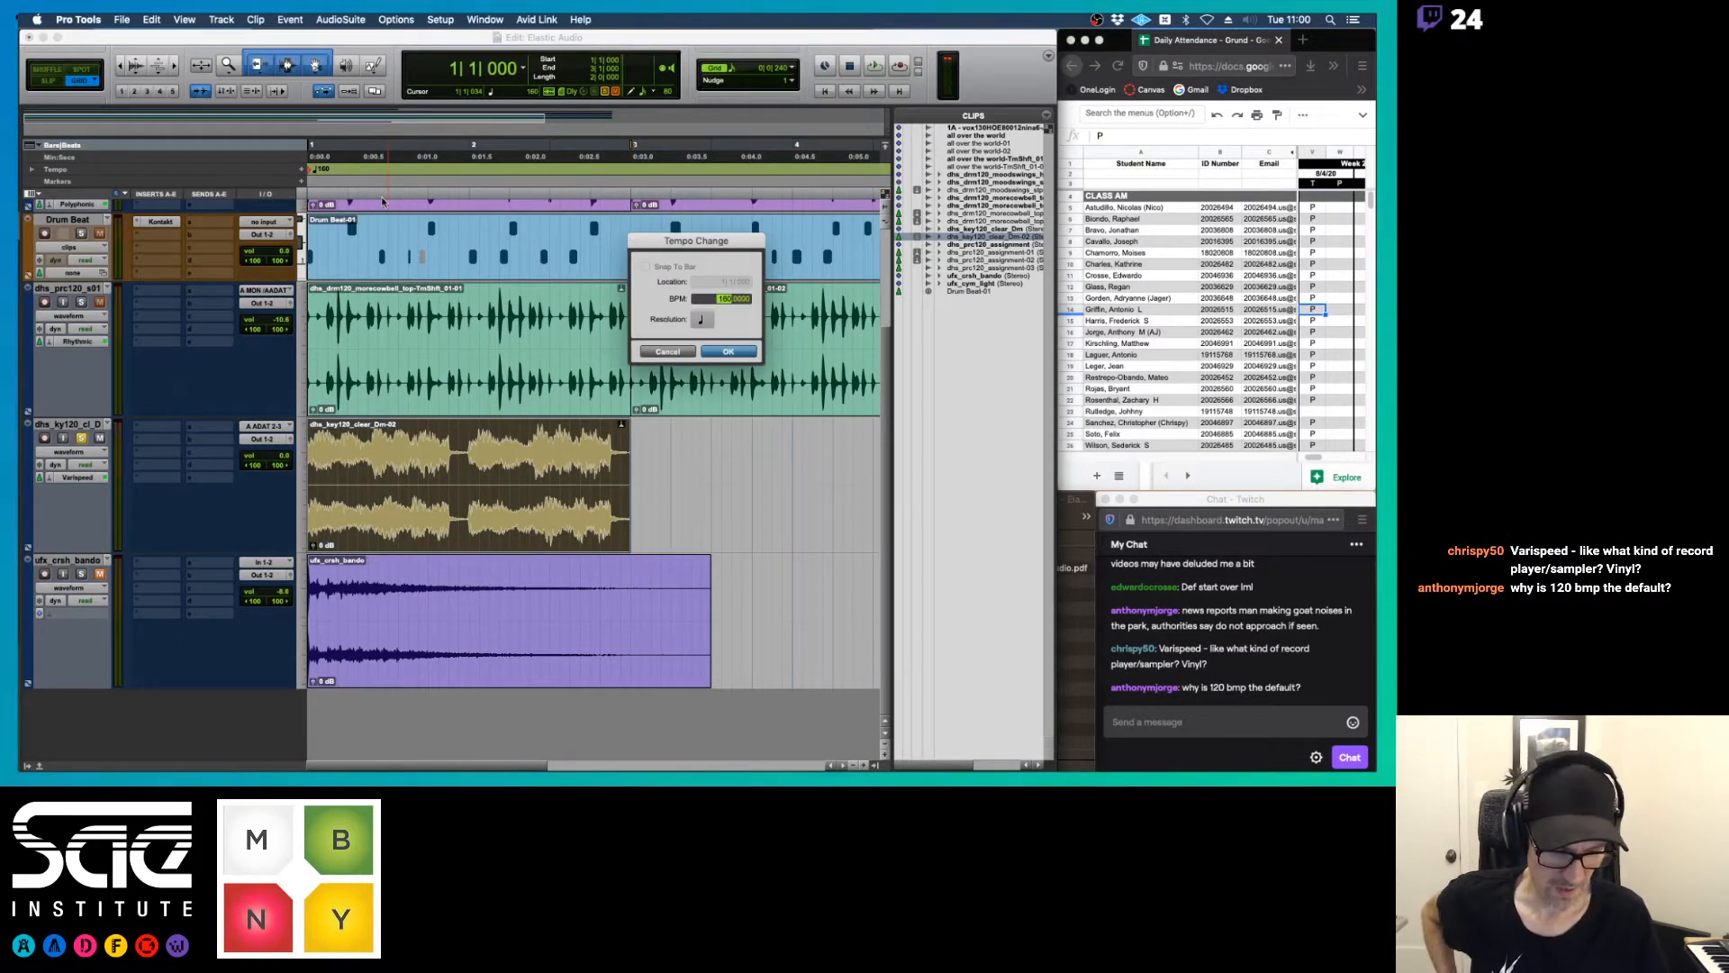
type("120")
key("Return")
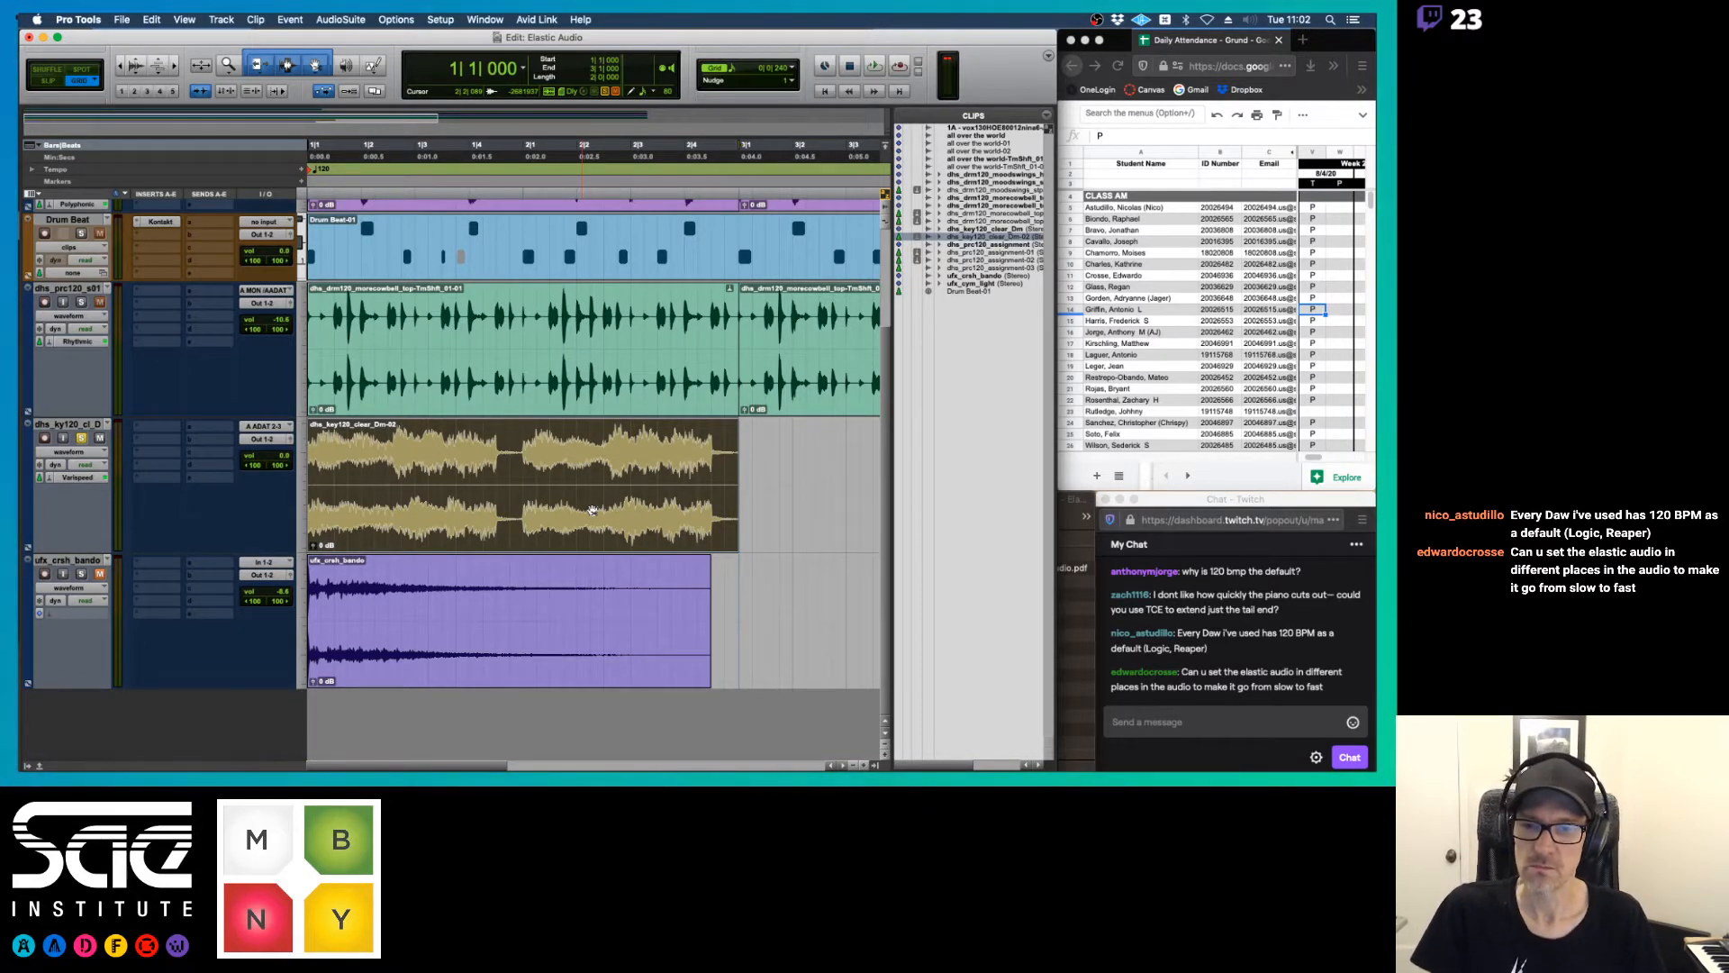
left_click(495, 463)
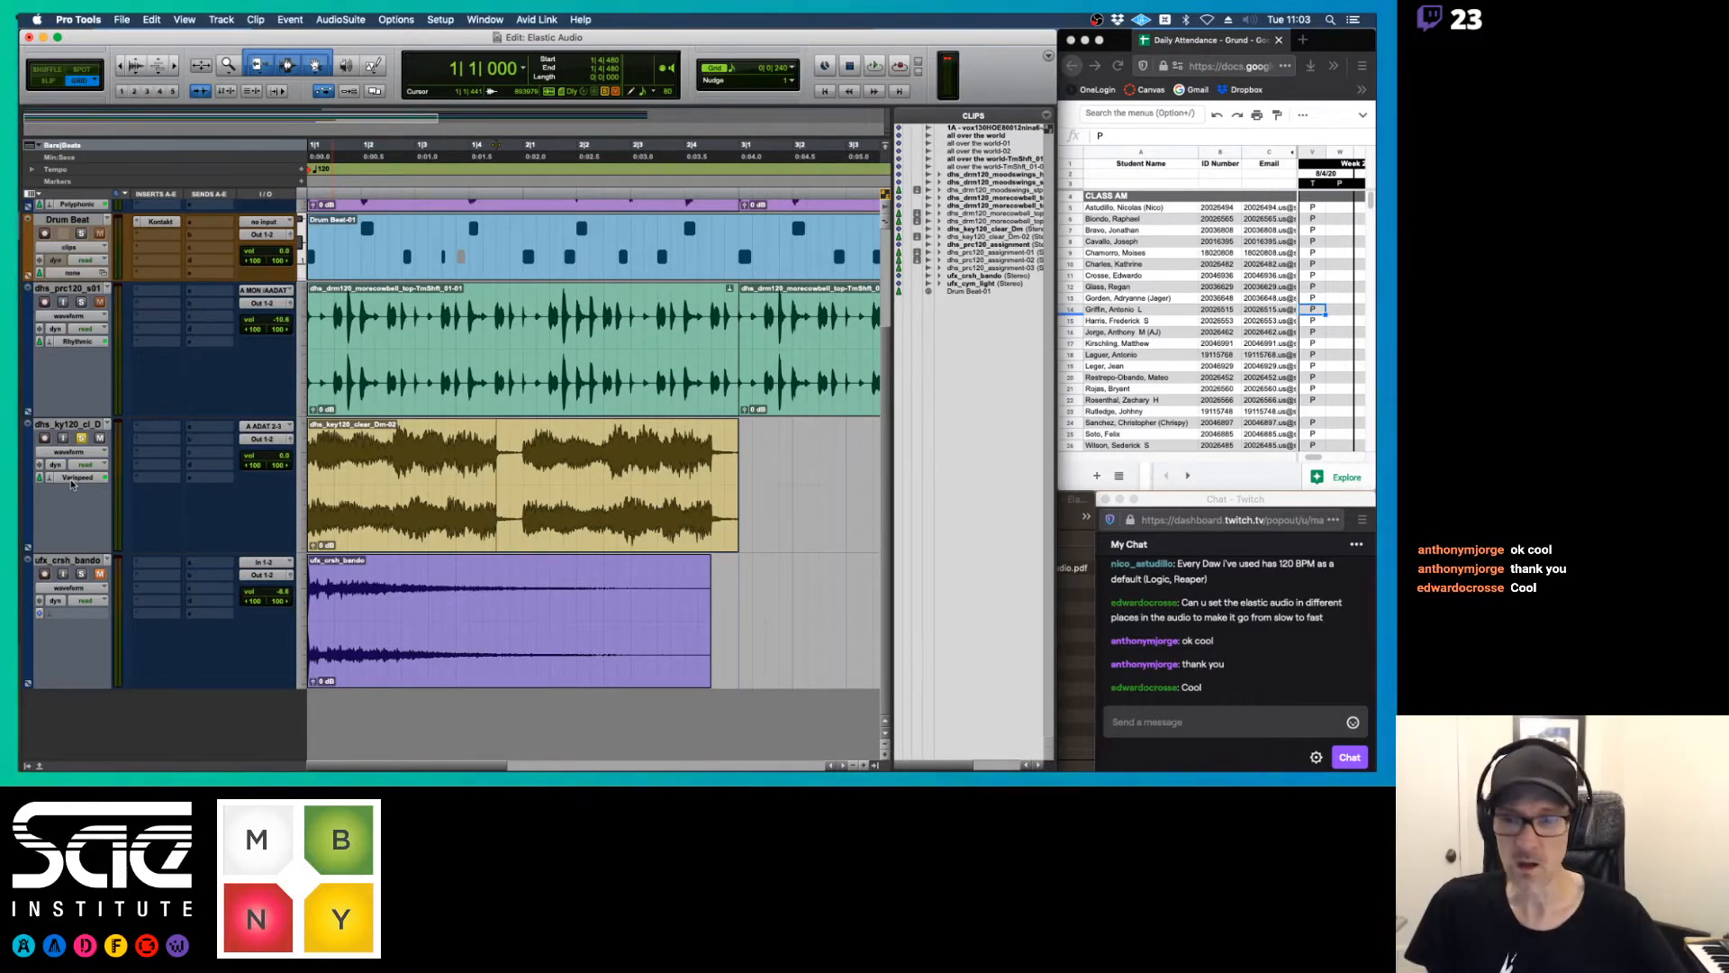
Switch to Preview to review the Elastic Audio notes on algorithms and track views, and return to Pro Tools
key("super+Tab")
key("Left")
key("Left")
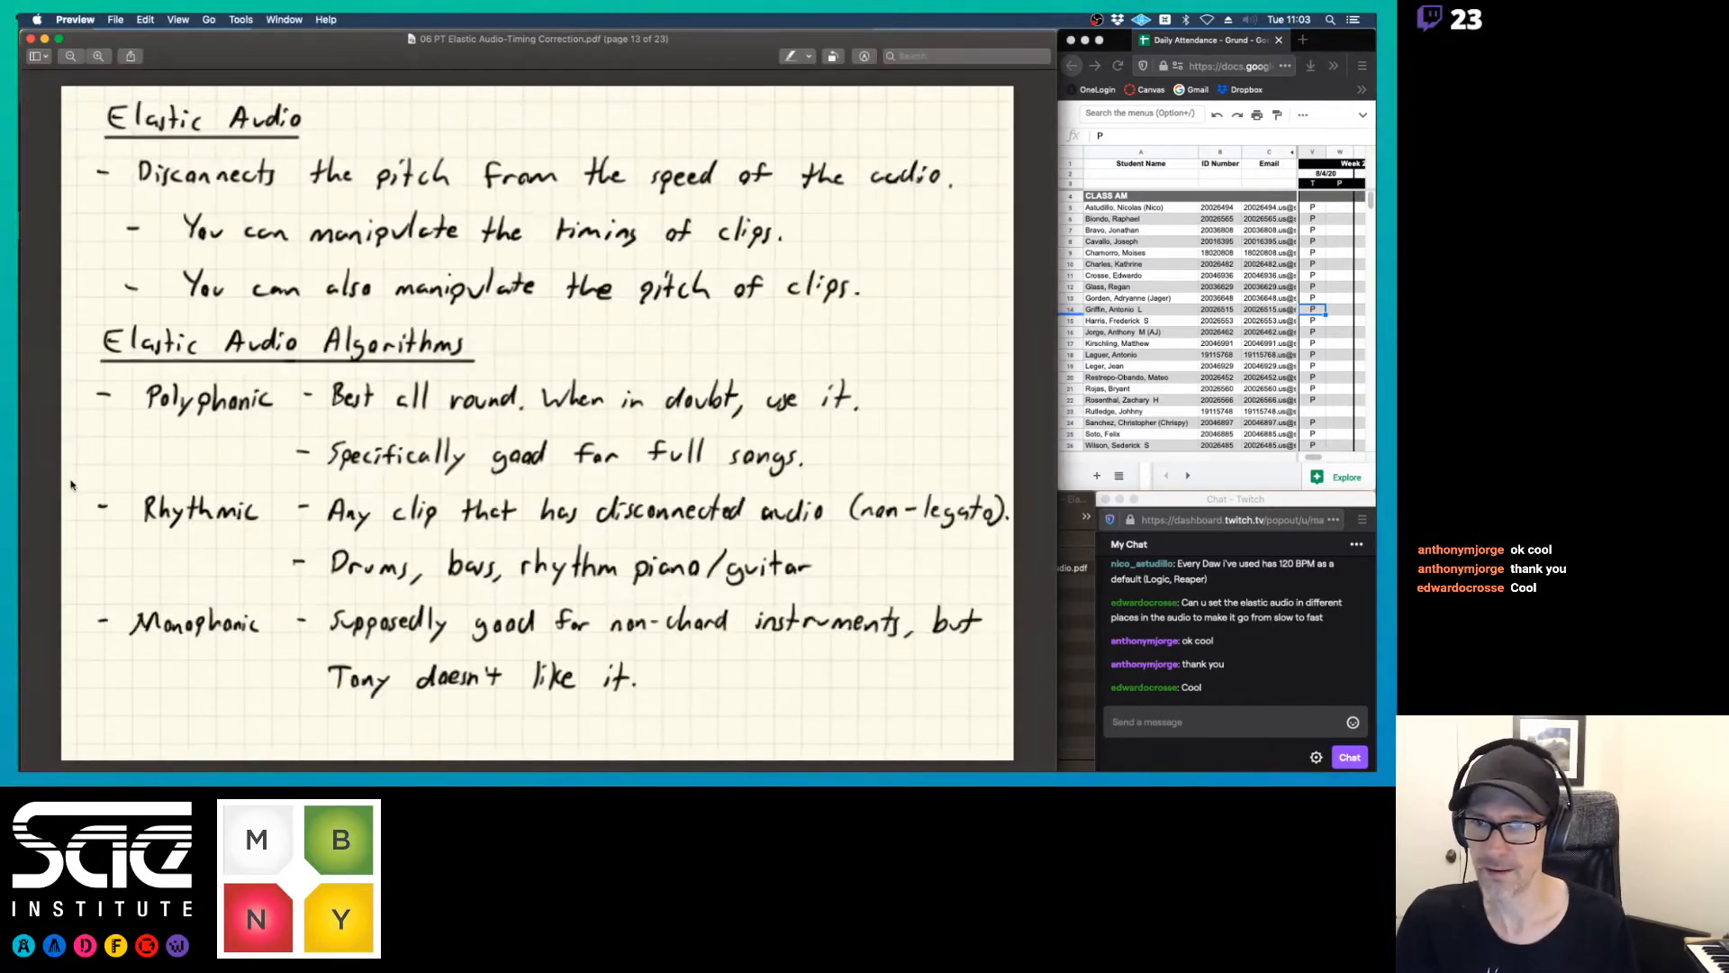
key("Right")
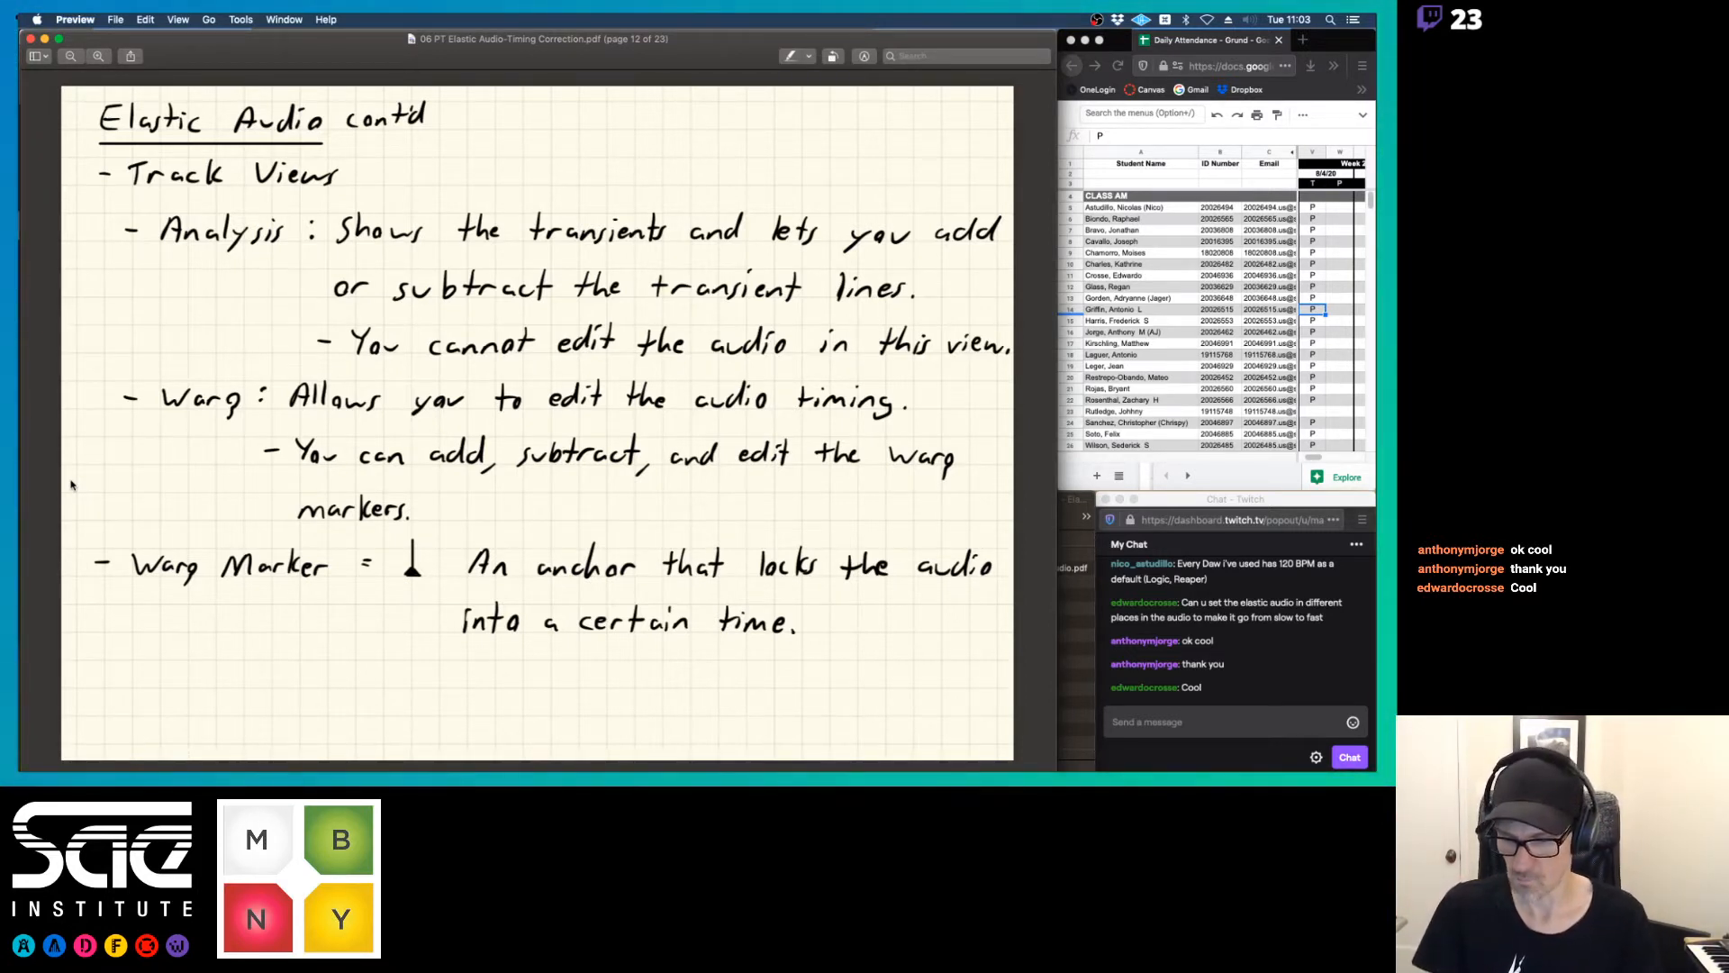
key("super+Tab")
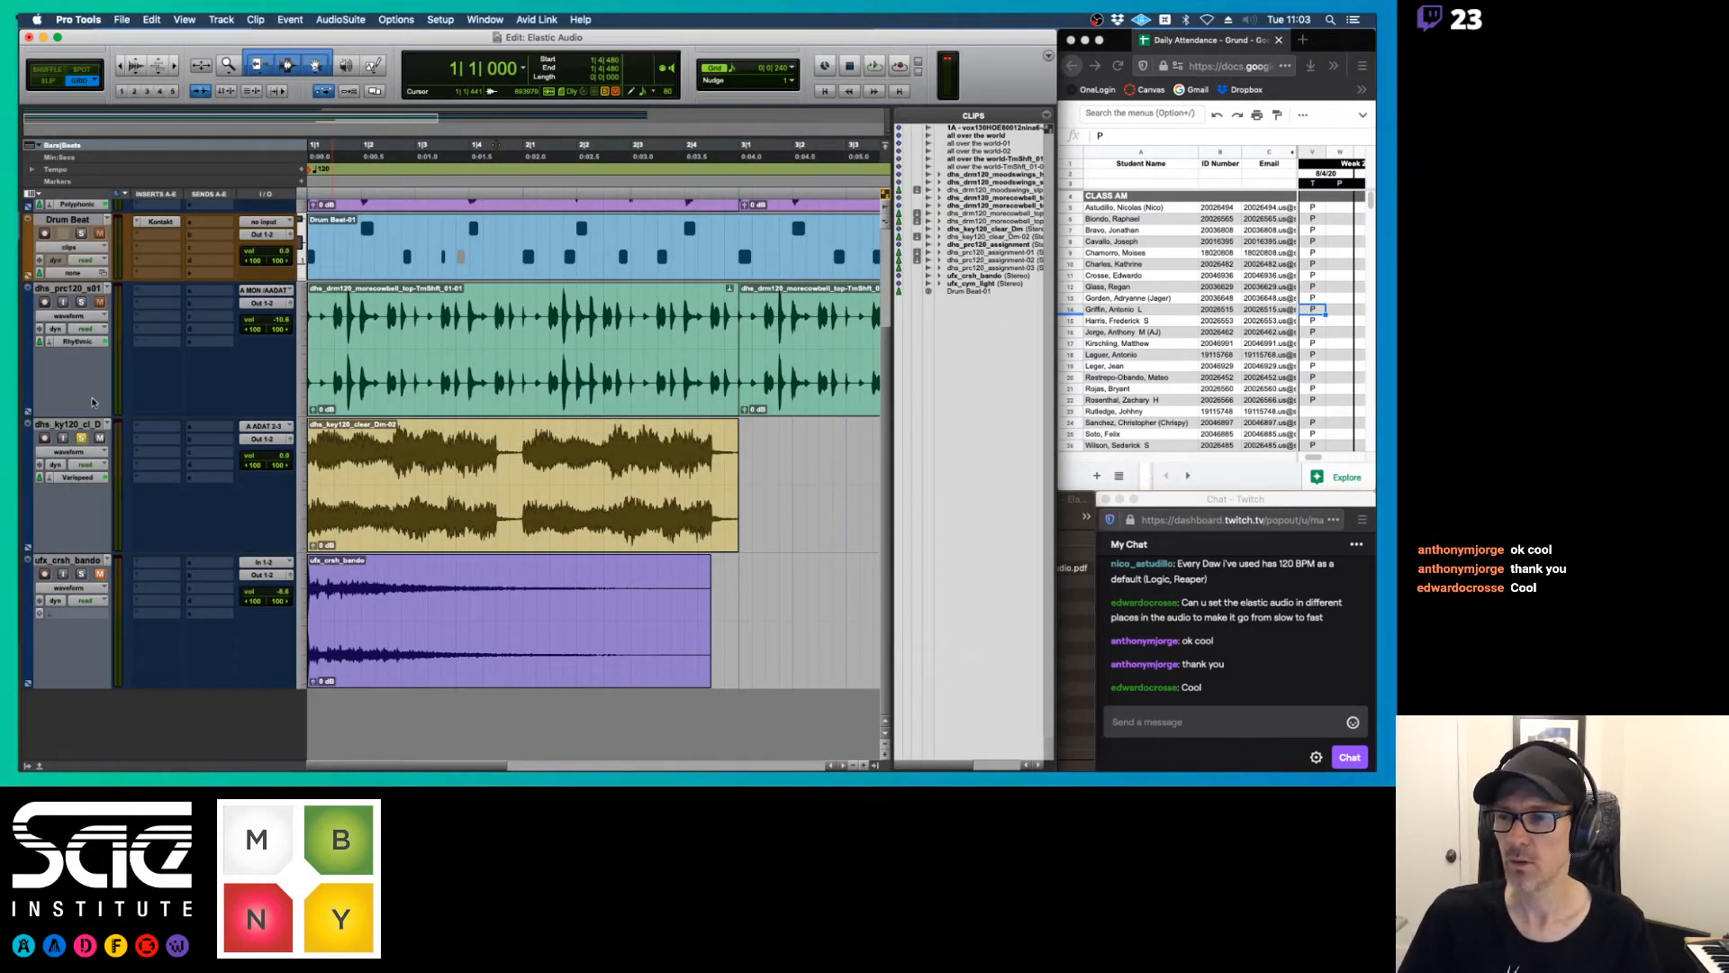
Solo the dhs_prc120_s01 track and delete both of its morecowbell clips, widening the Edit window and clip list
left_click(80, 302)
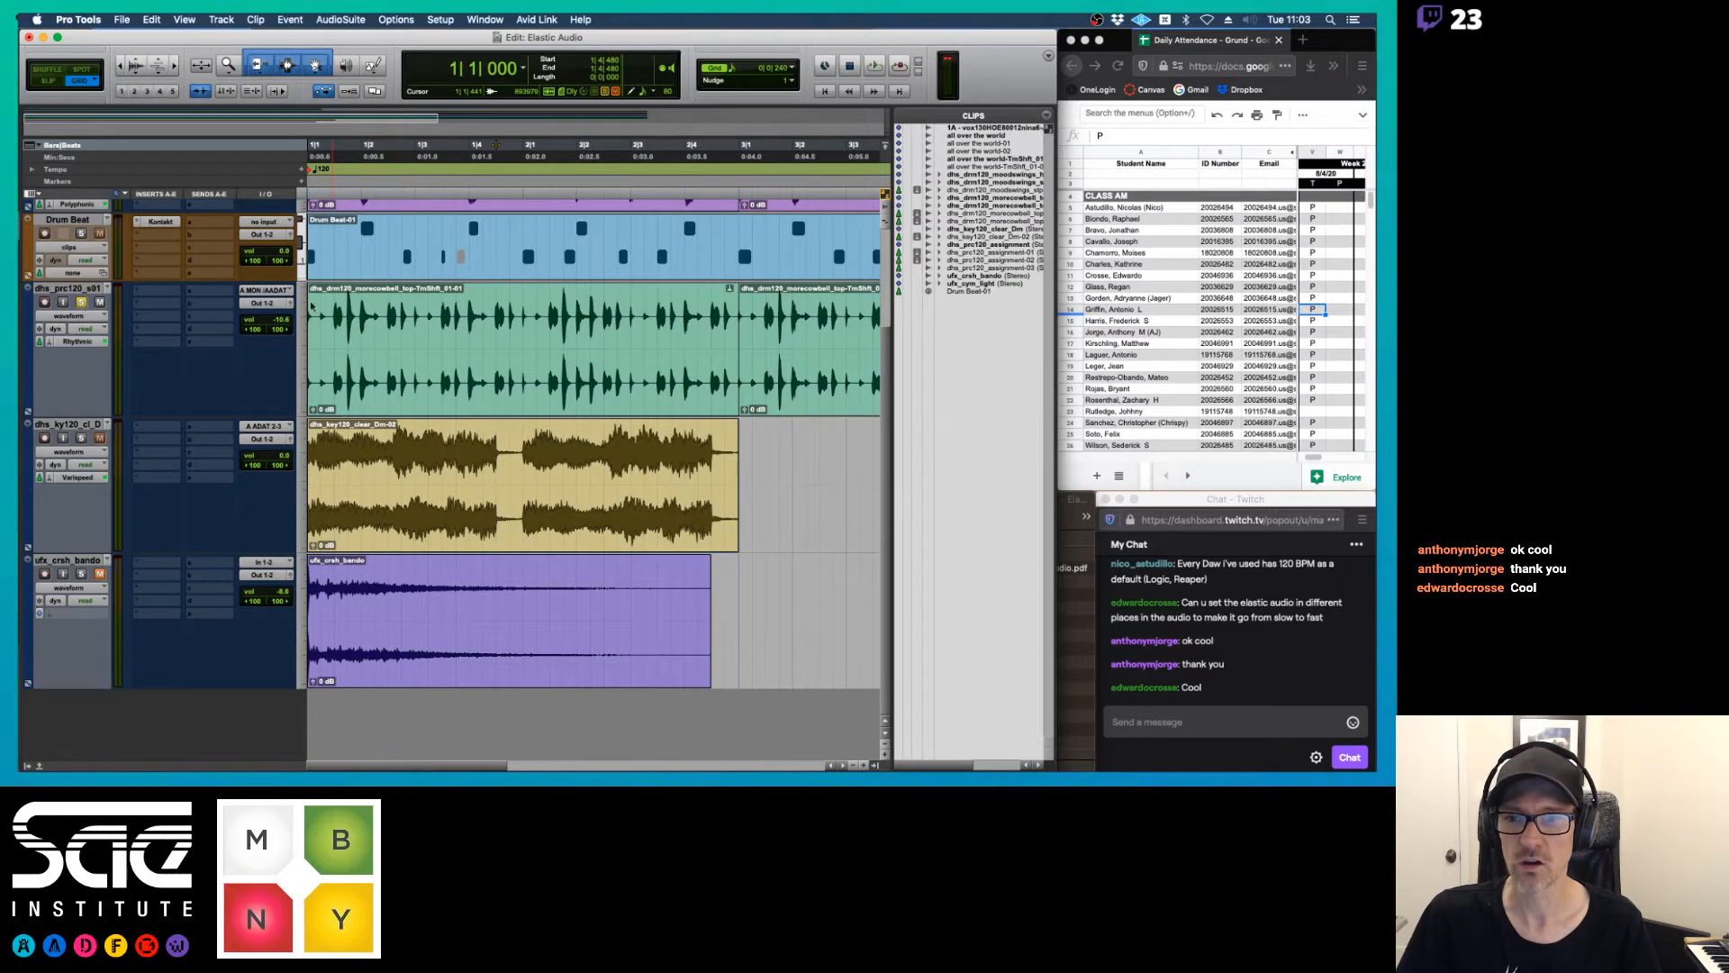
left_click(470, 382)
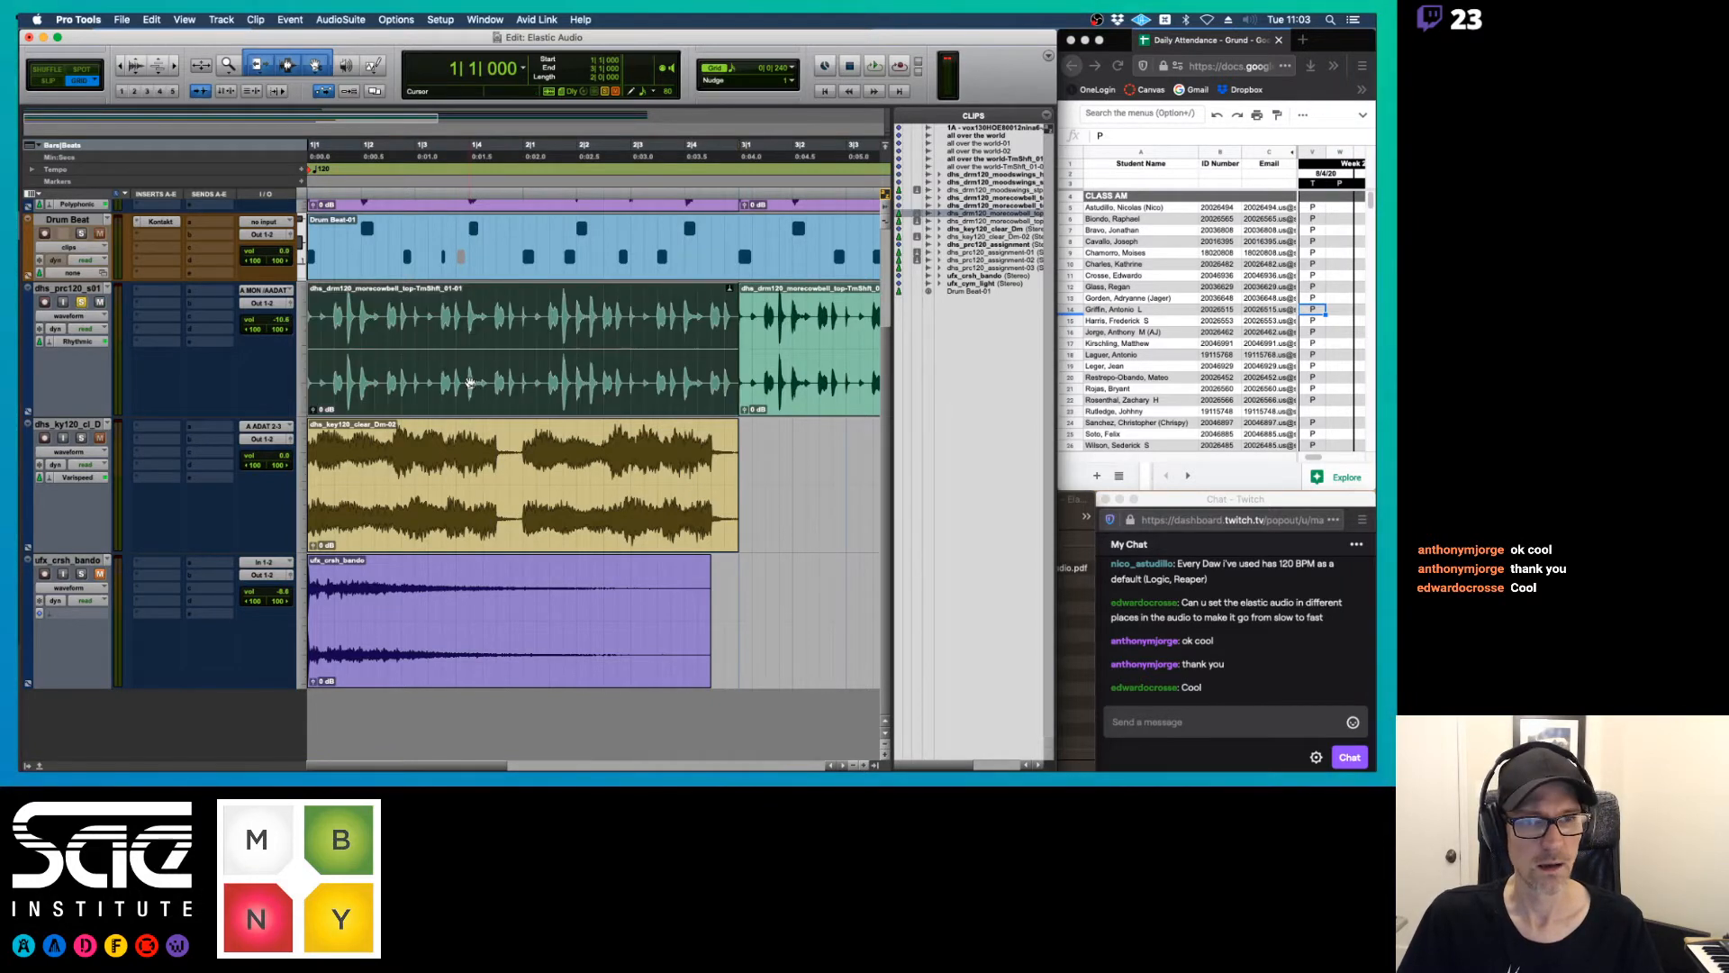
left_click(797, 385, "shift")
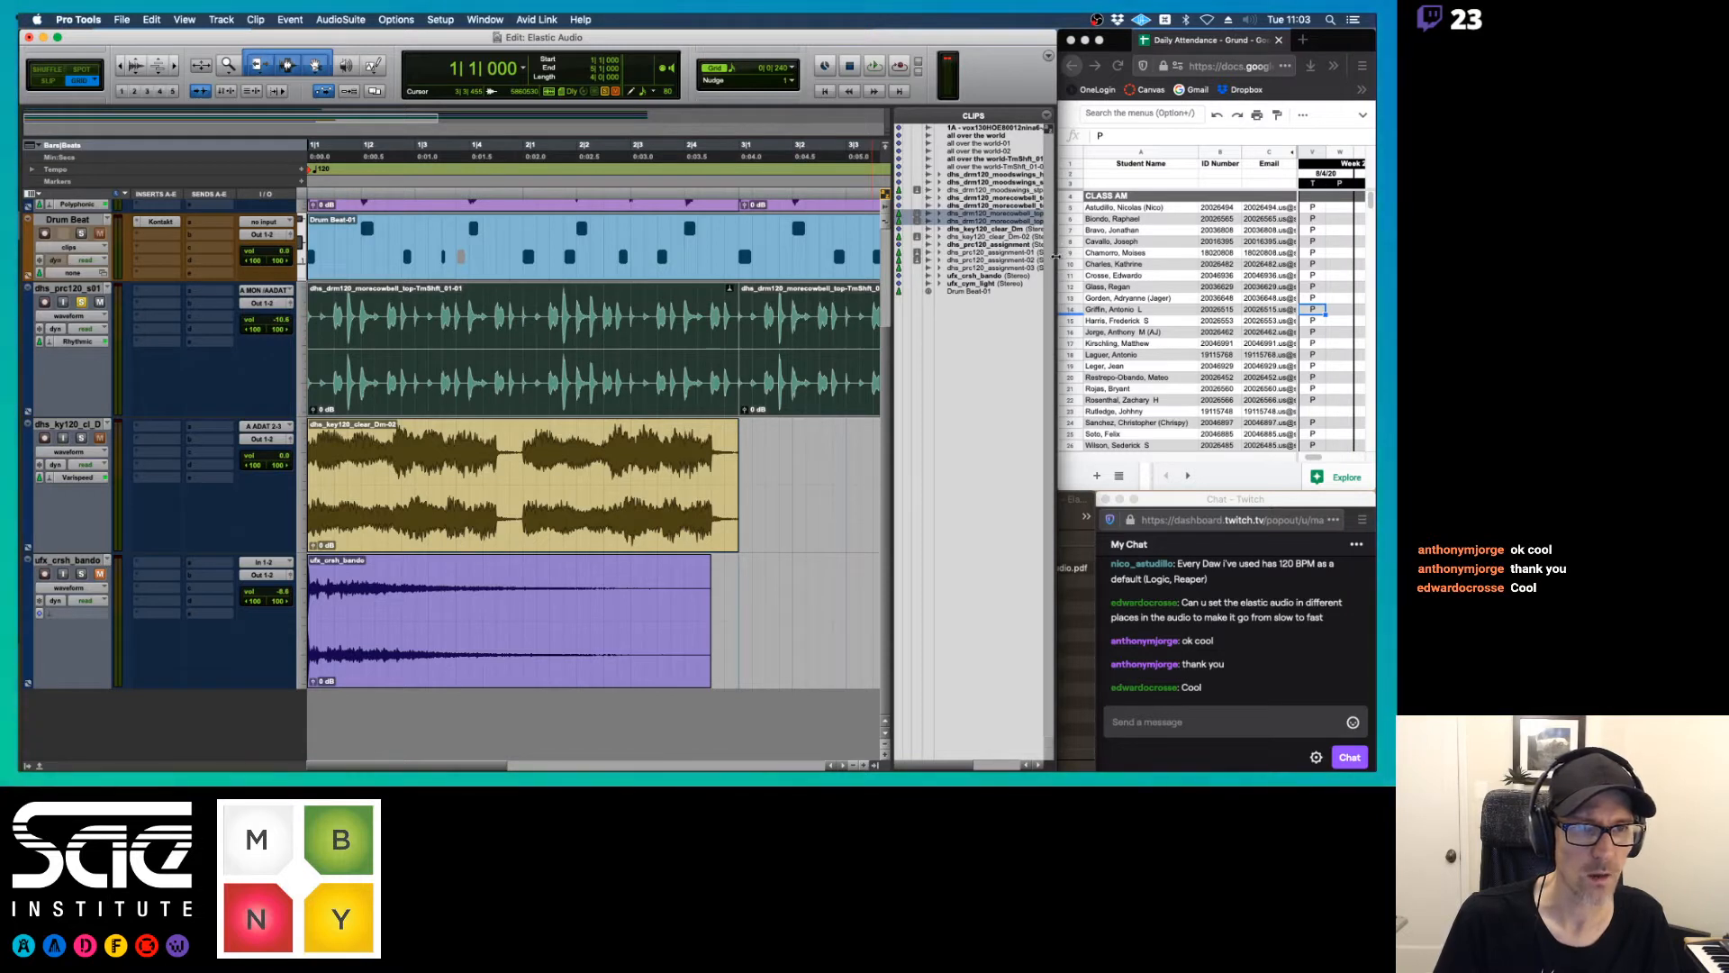
left_click_drag(1057, 255, 1110, 255)
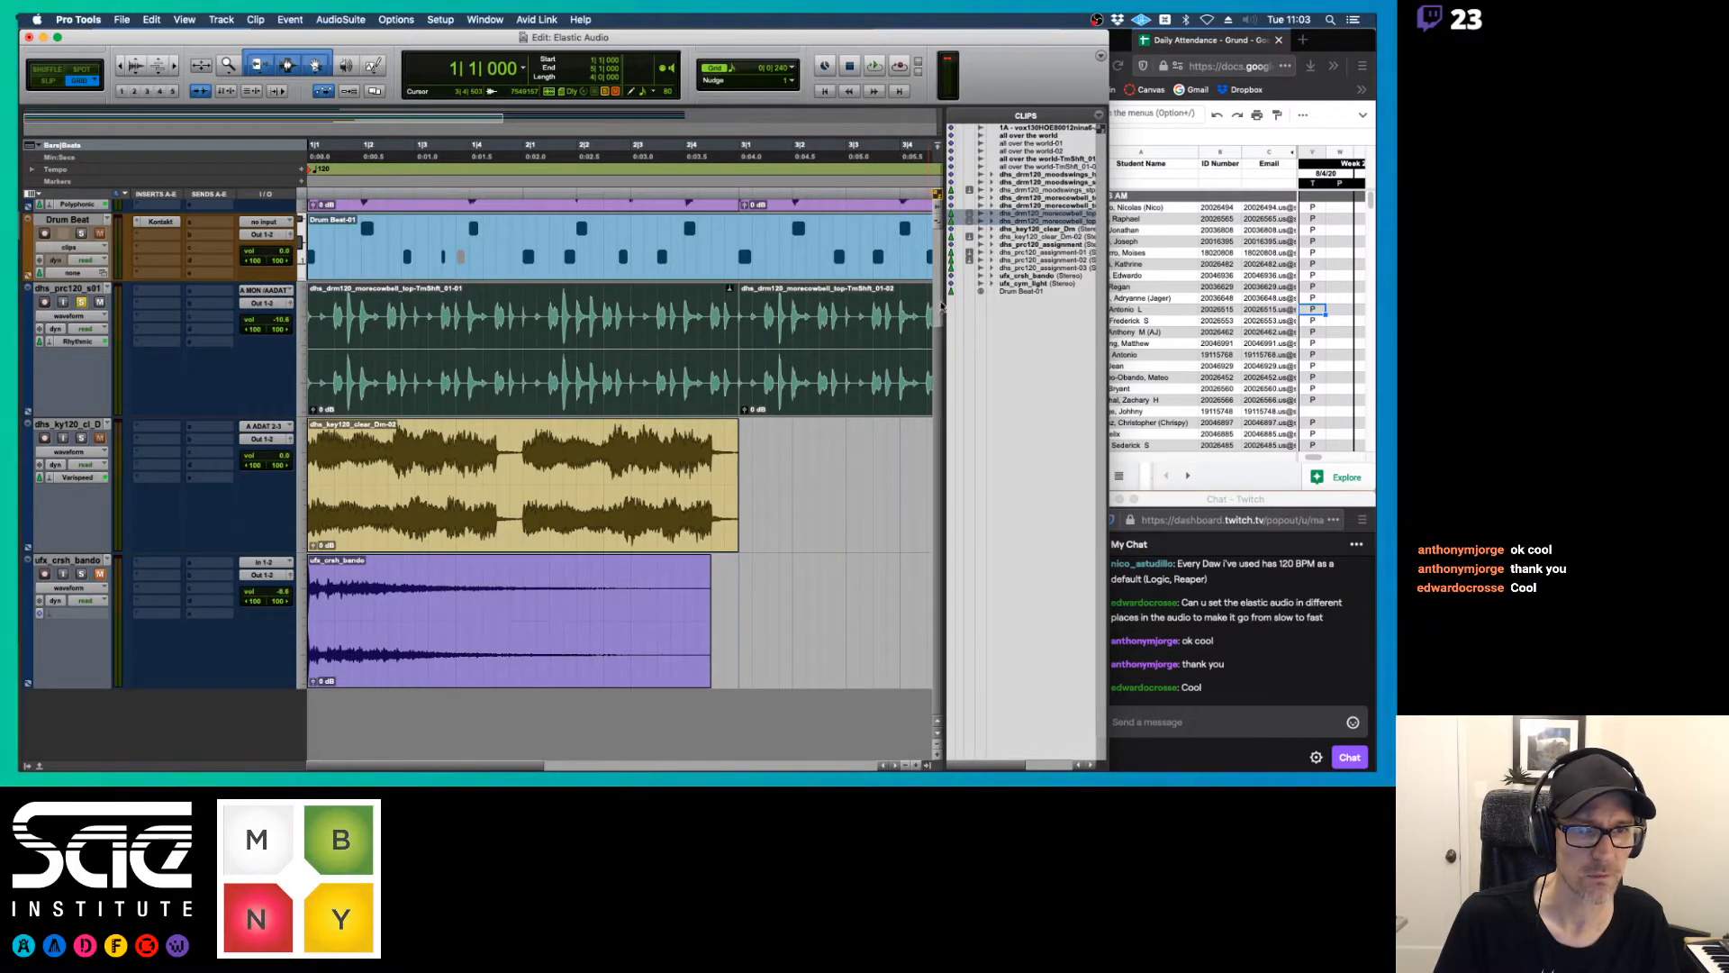
left_click_drag(945, 302, 897, 302)
key("Delete")
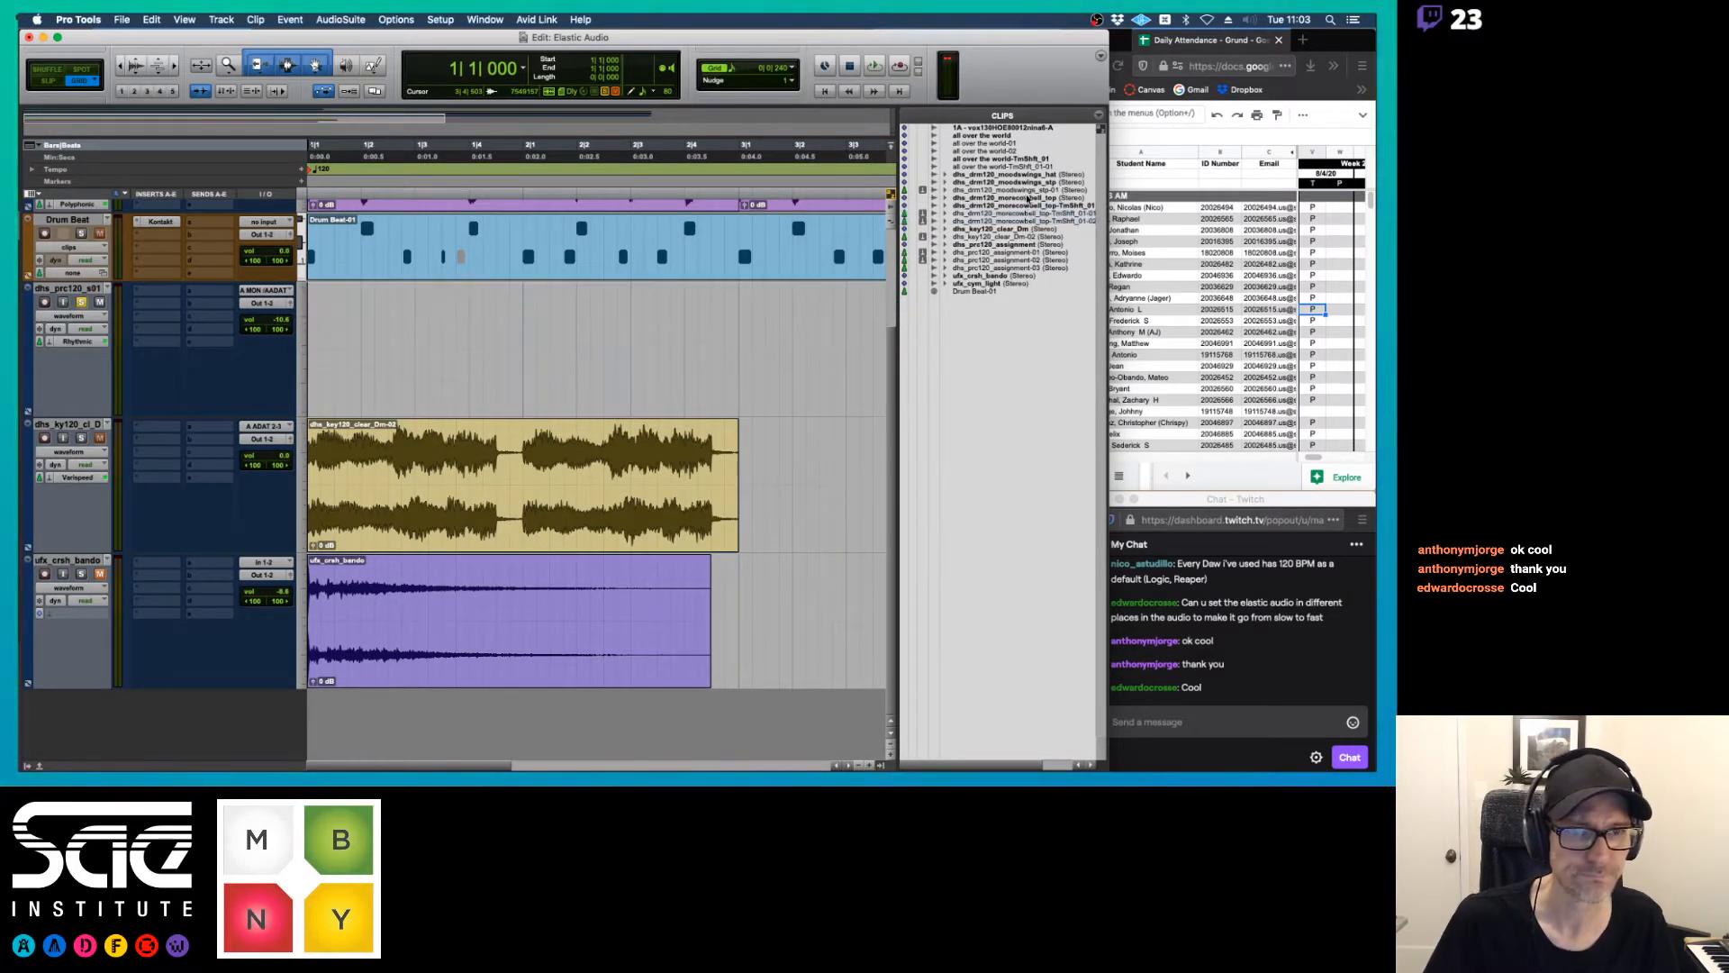
Place the original dhs_drm120_morecowbell clip on the soloed track at the session start and audition it
left_click_drag(1023, 199, 744, 302)
left_click(743, 301)
left_click_drag(811, 394, 186, 387)
key("space")
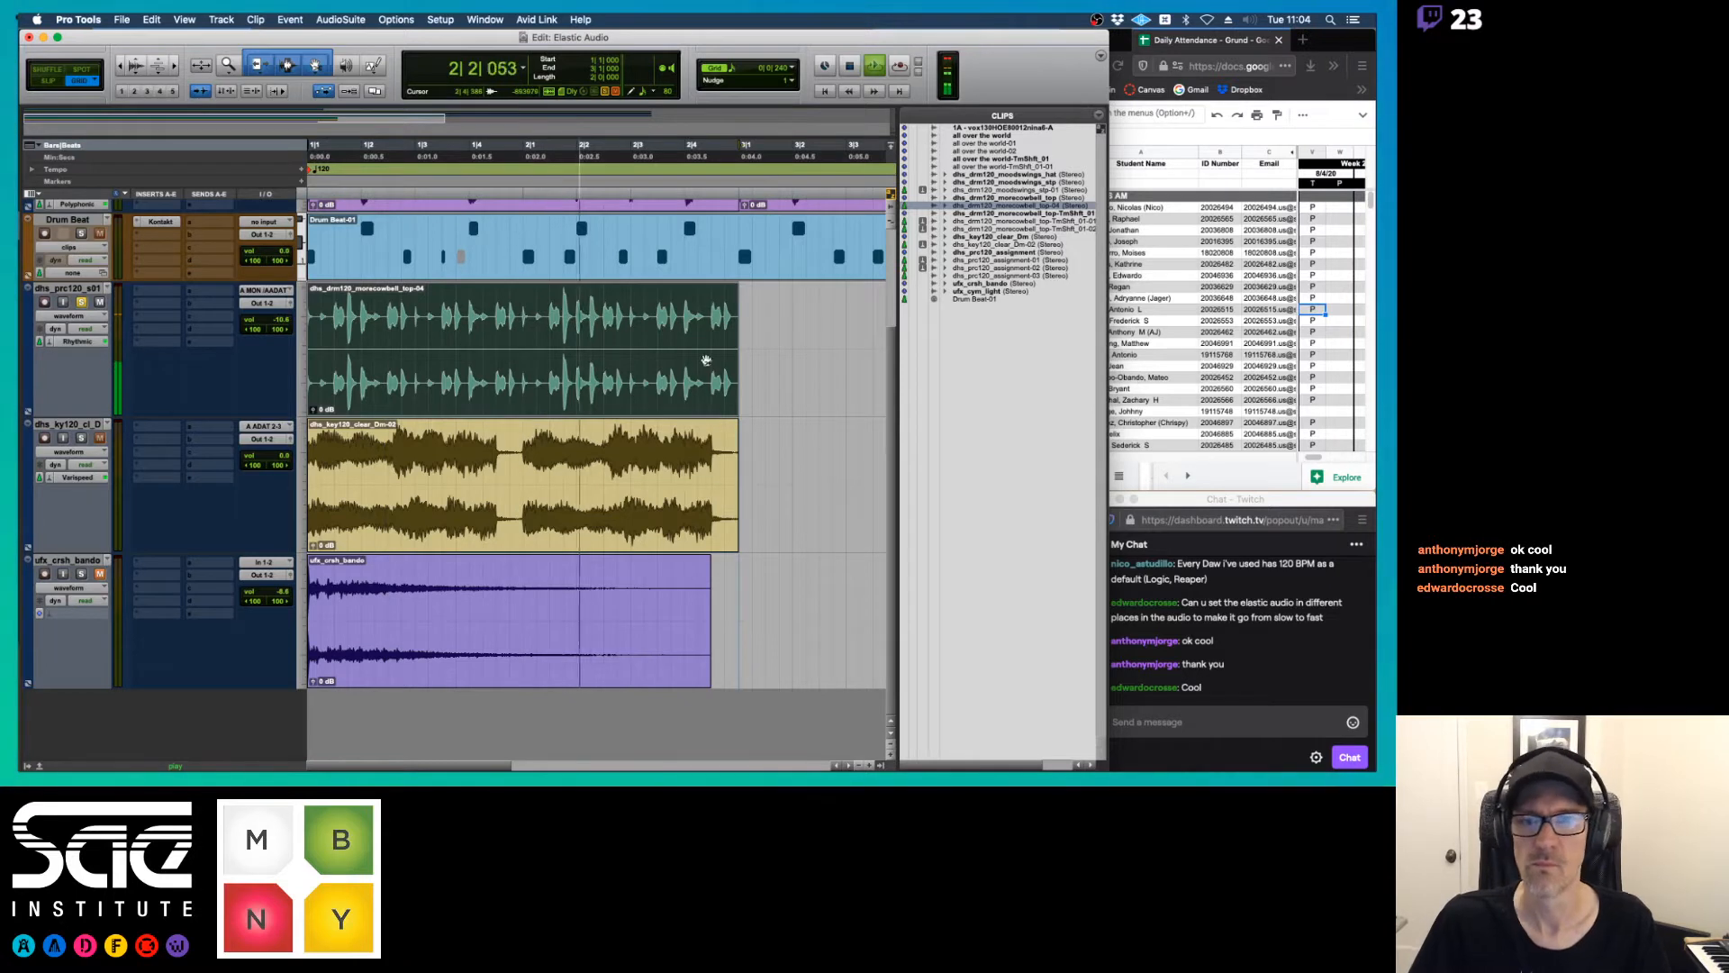
key("space")
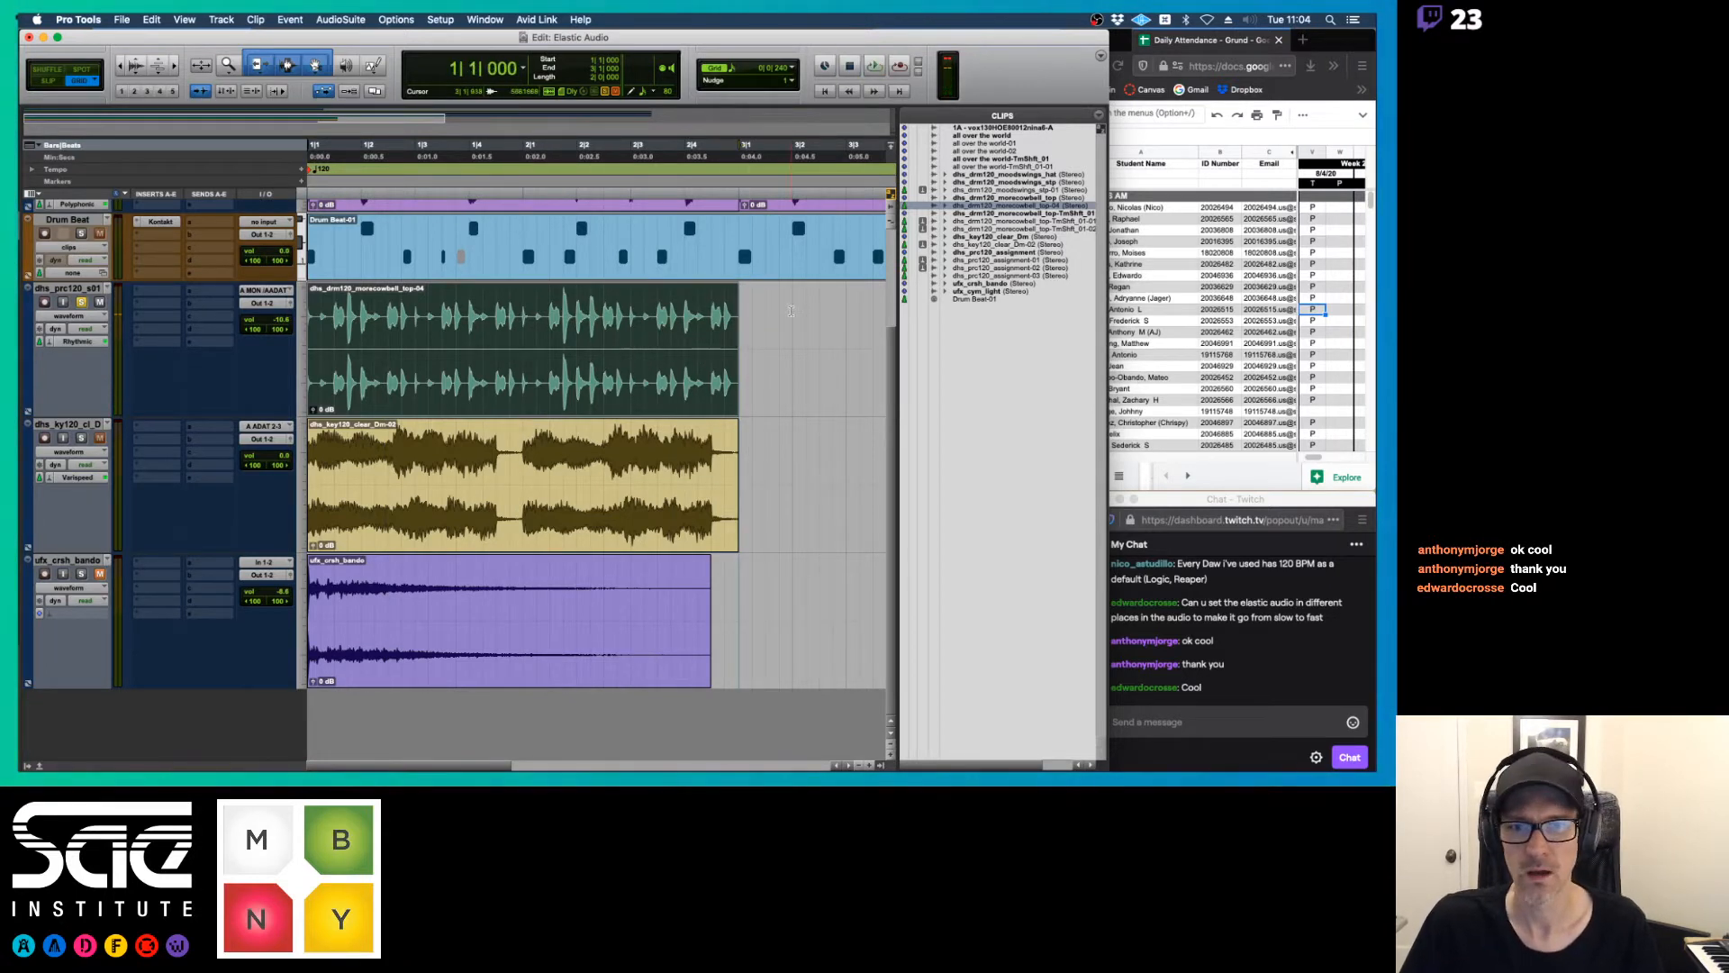
left_click(522, 411)
left_click(522, 414)
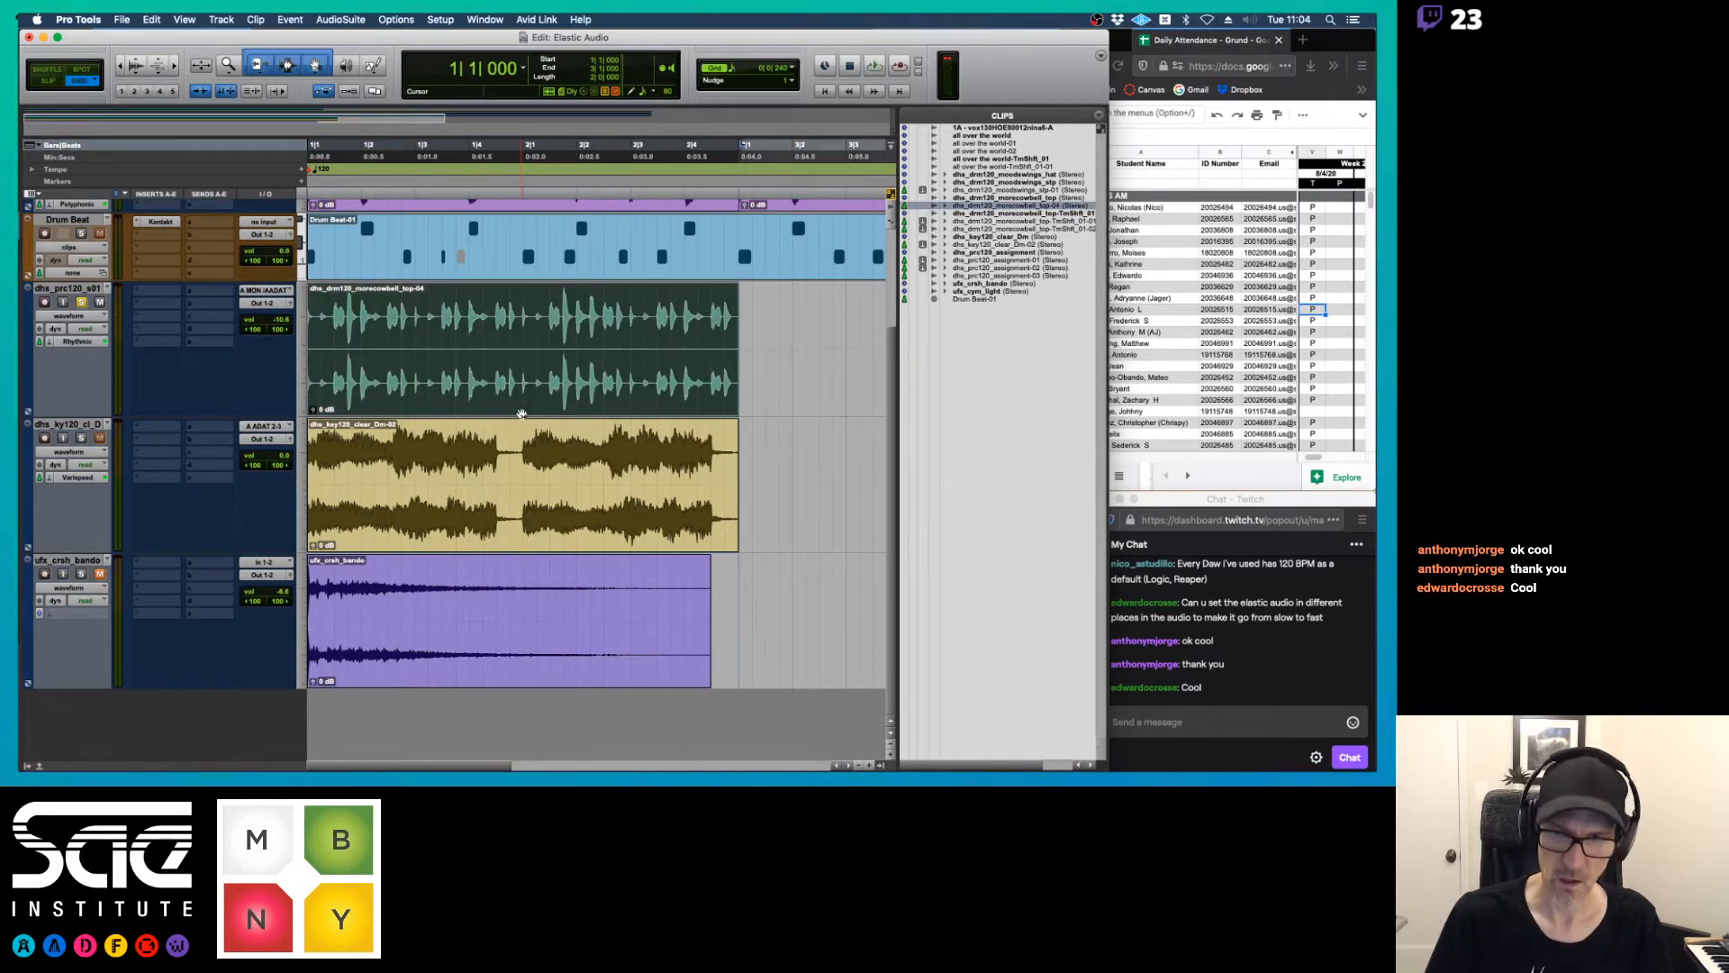
key("space")
key("space")
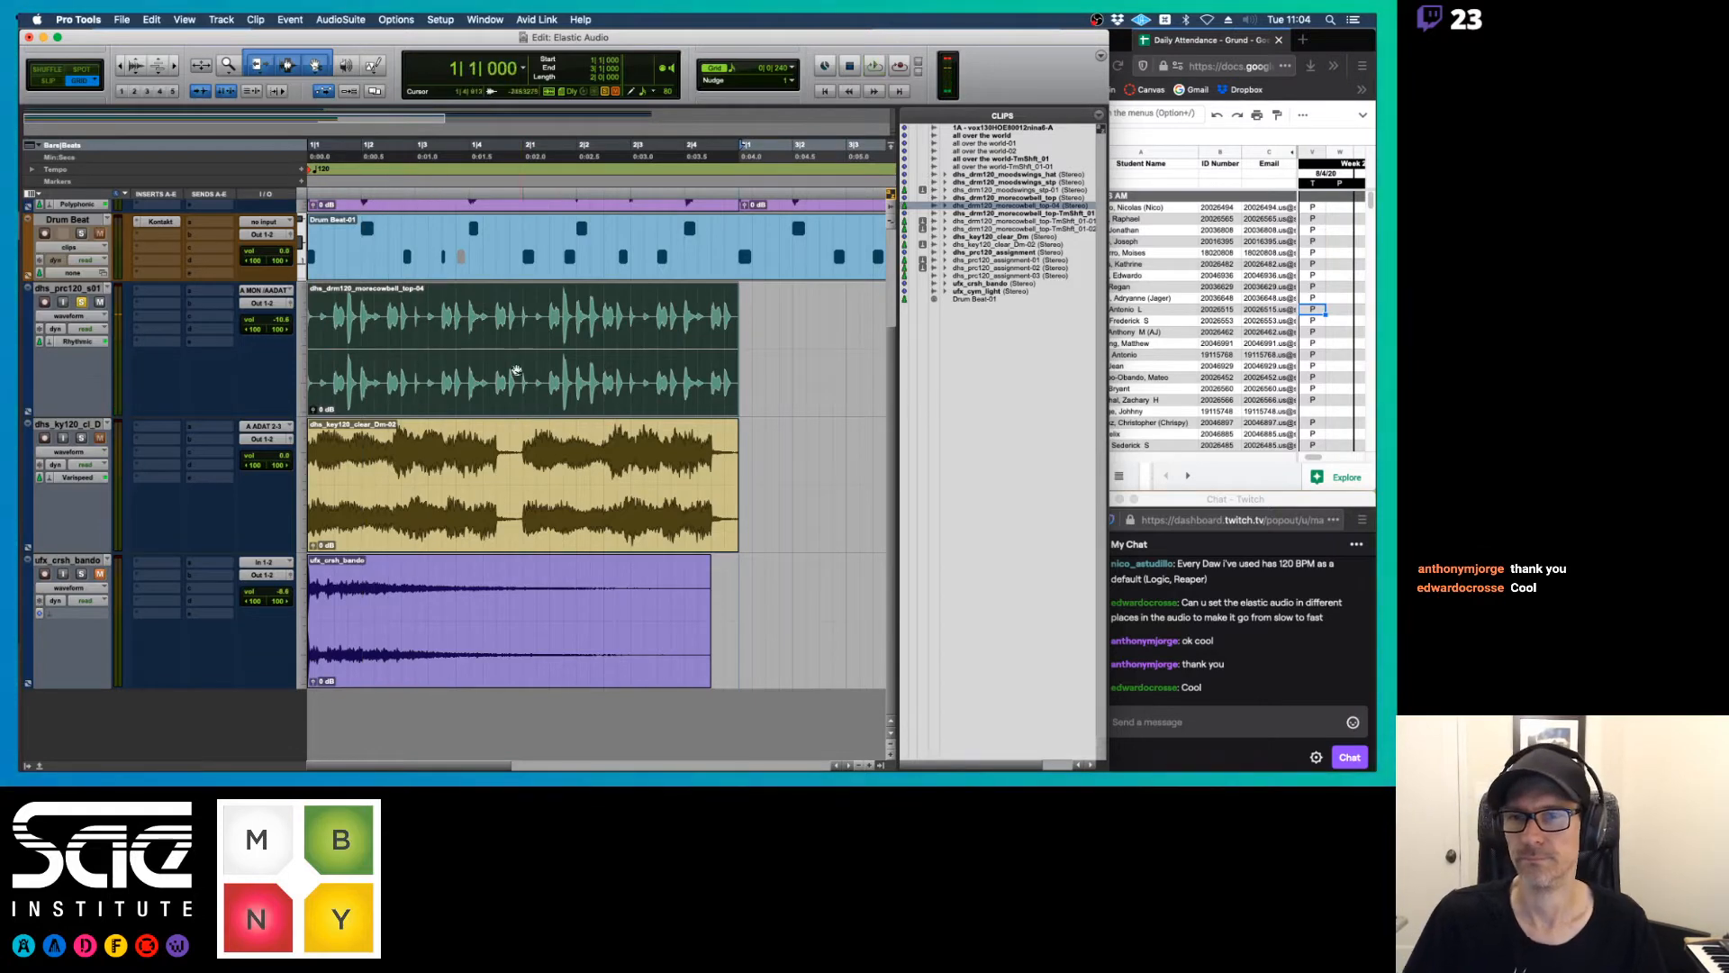
Enlarge the dhs_drm120 track to medium height and move it above dhs_prc120_s01 as the first two tracks in the session
scroll(540, 379, "up", 4)
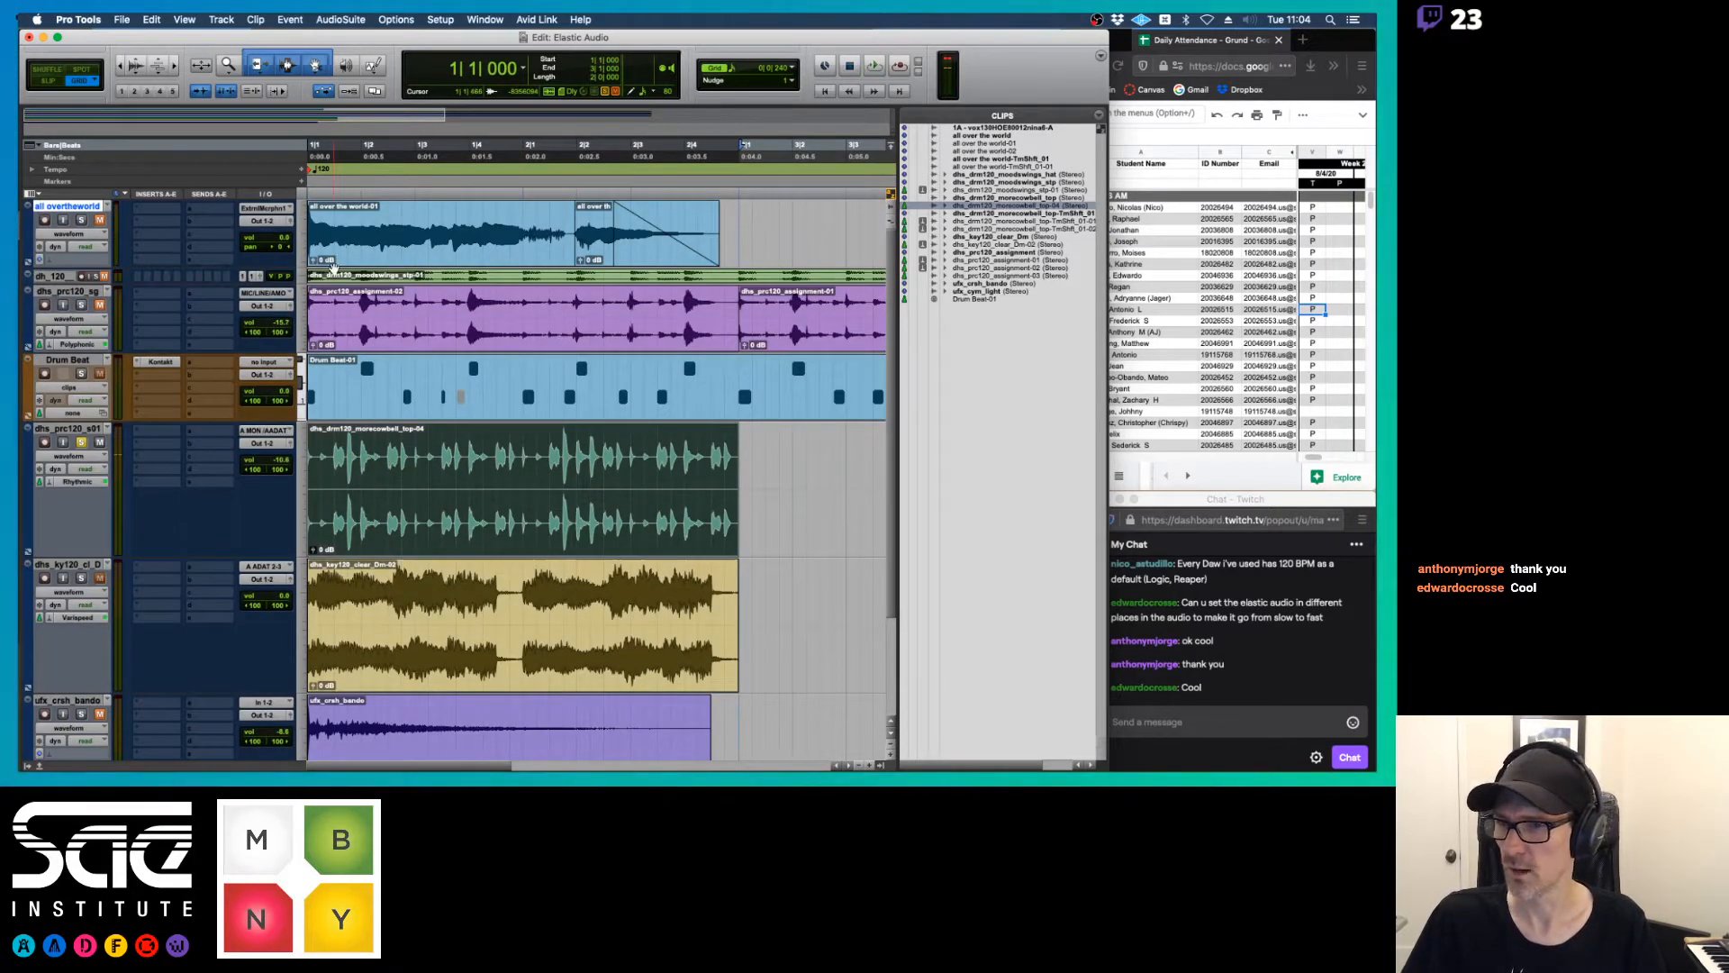
left_click(300, 280)
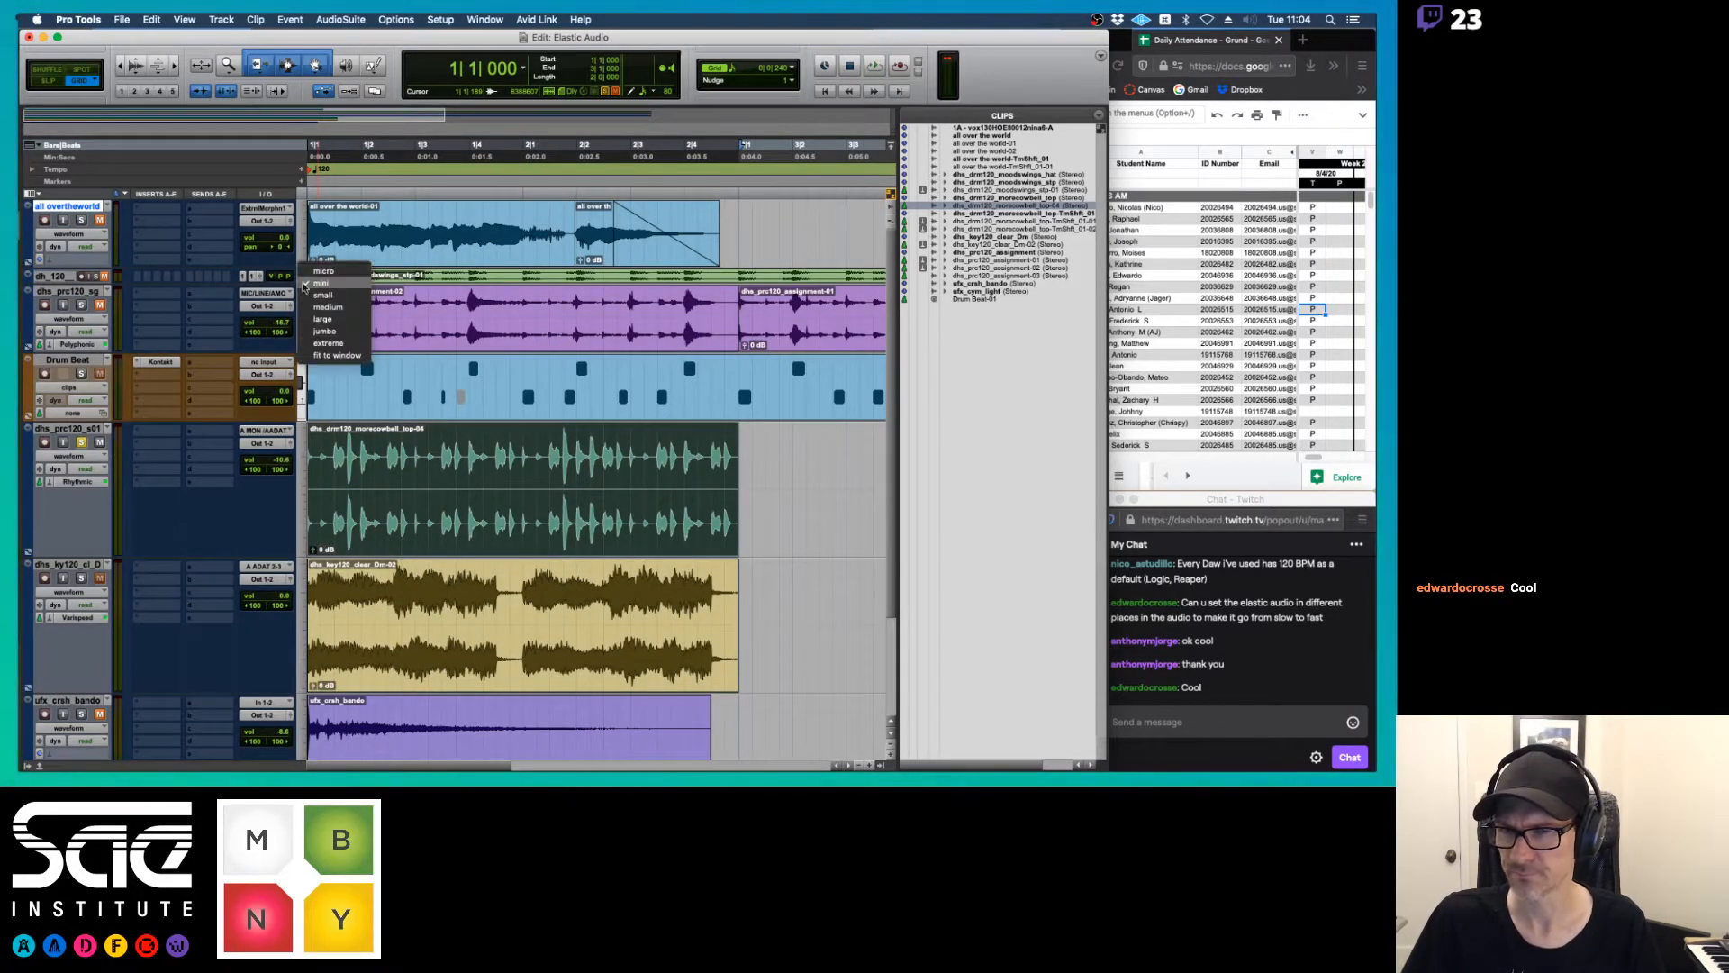
left_click(302, 290)
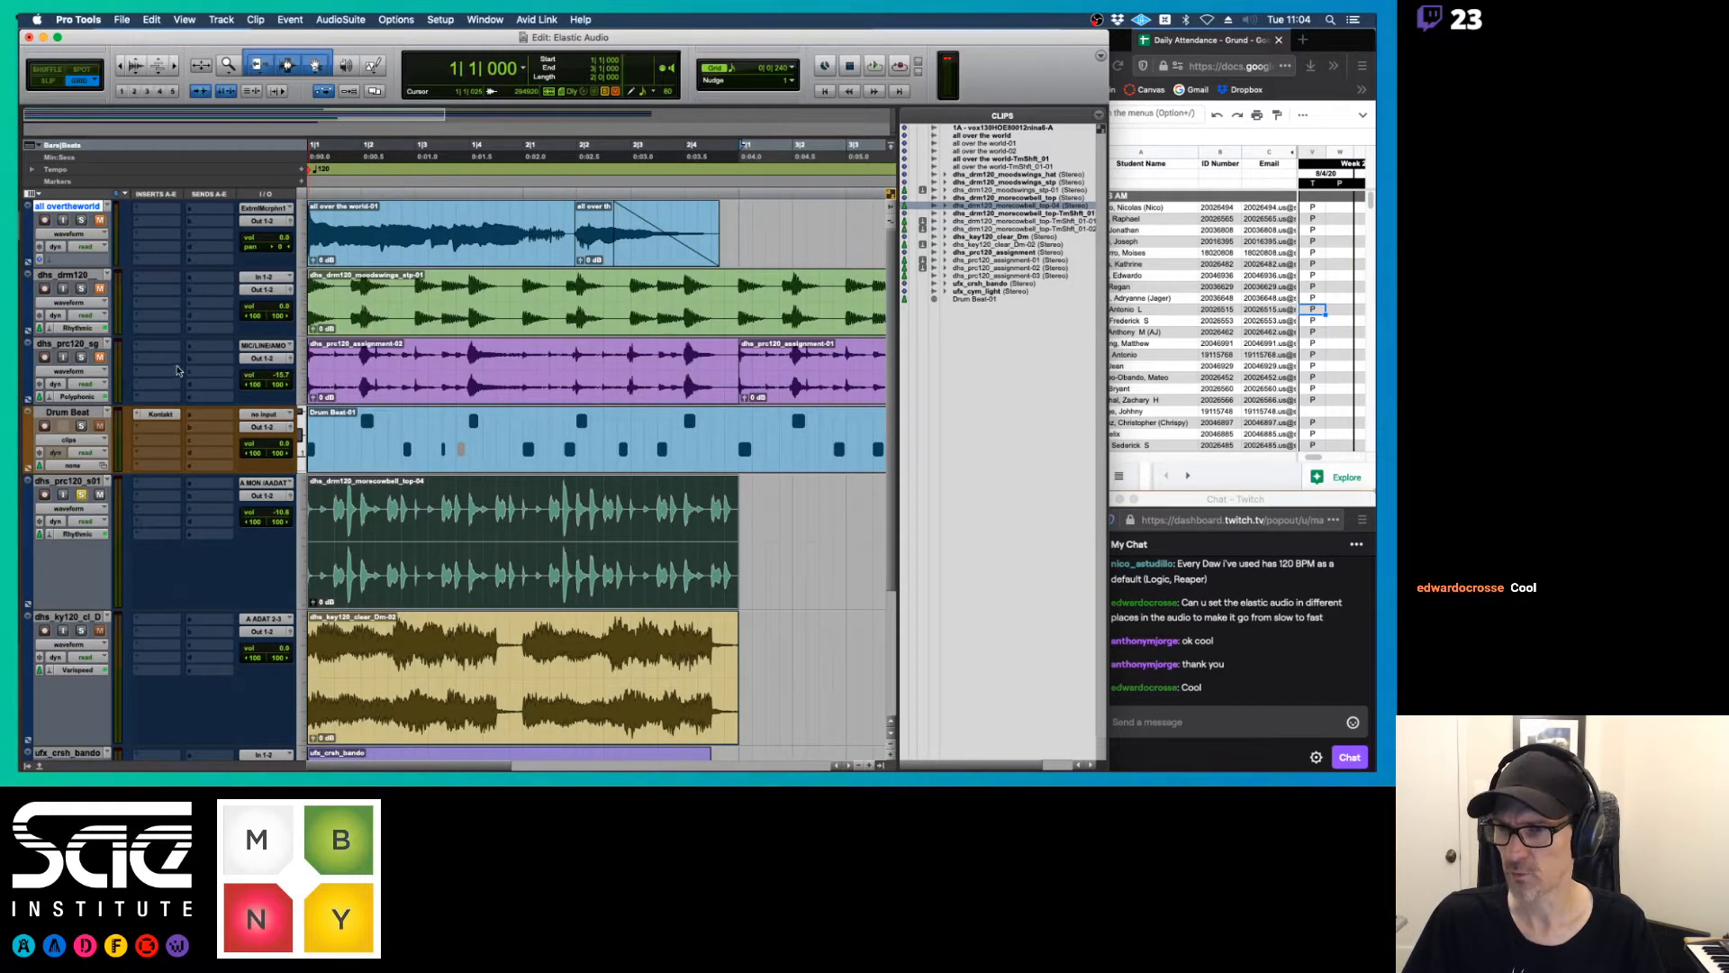
left_click_drag(60, 486, 86, 257)
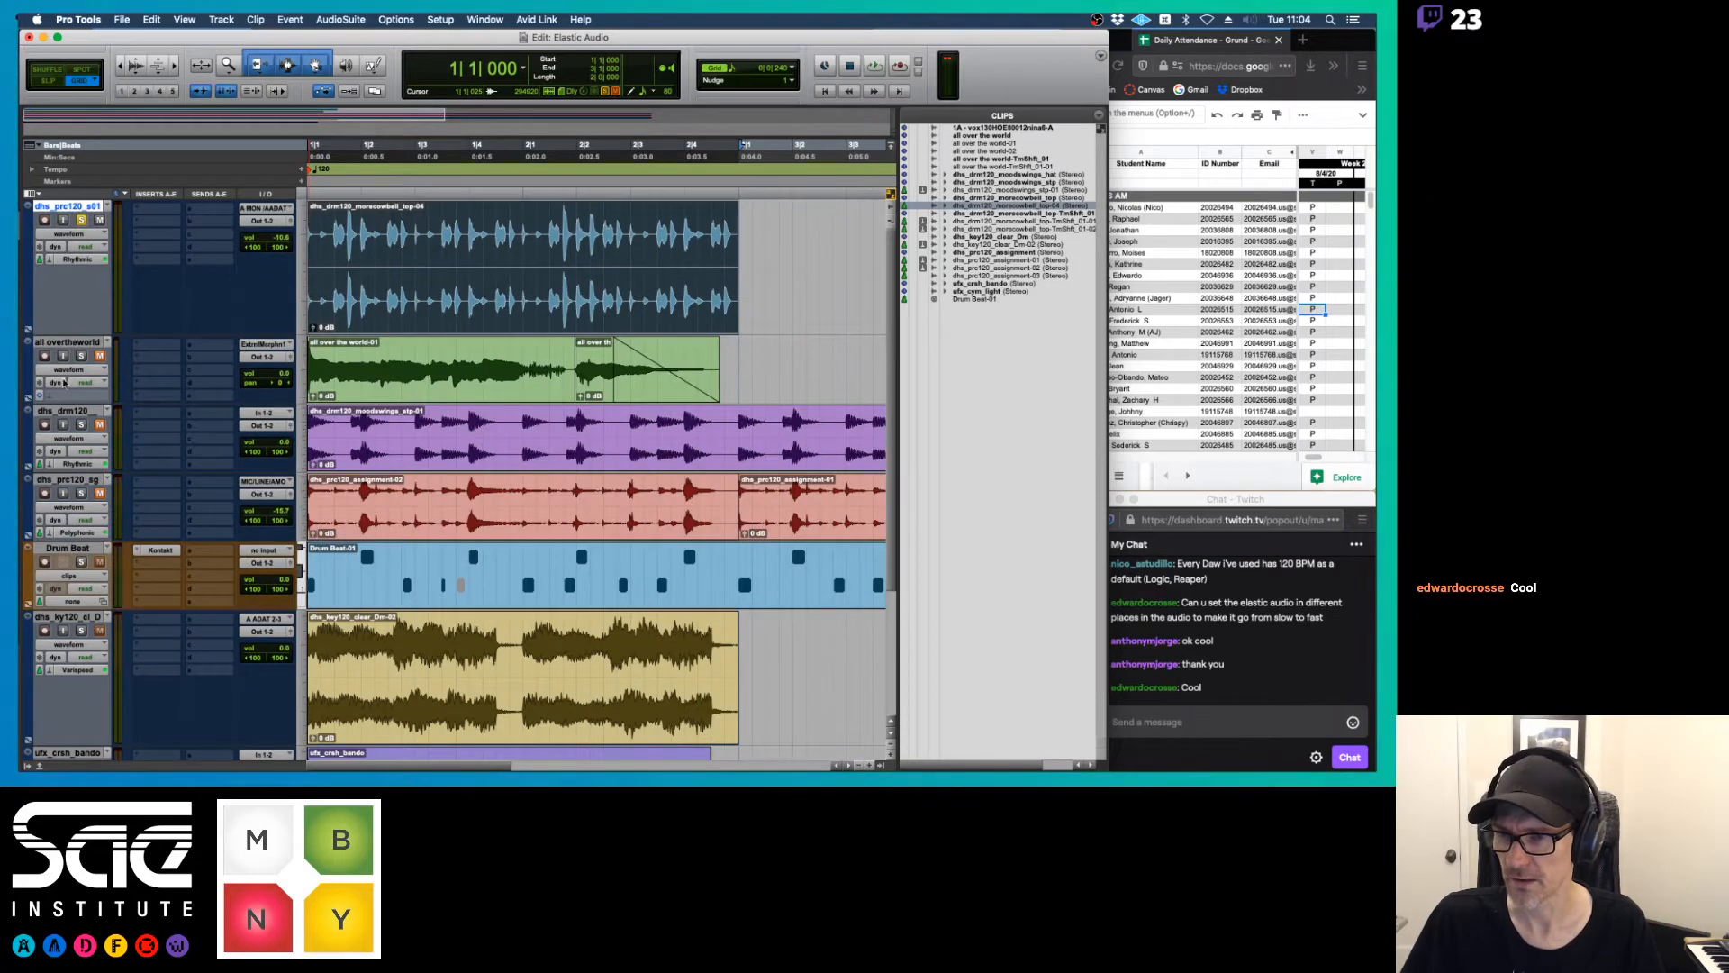
left_click_drag(65, 419, 70, 212)
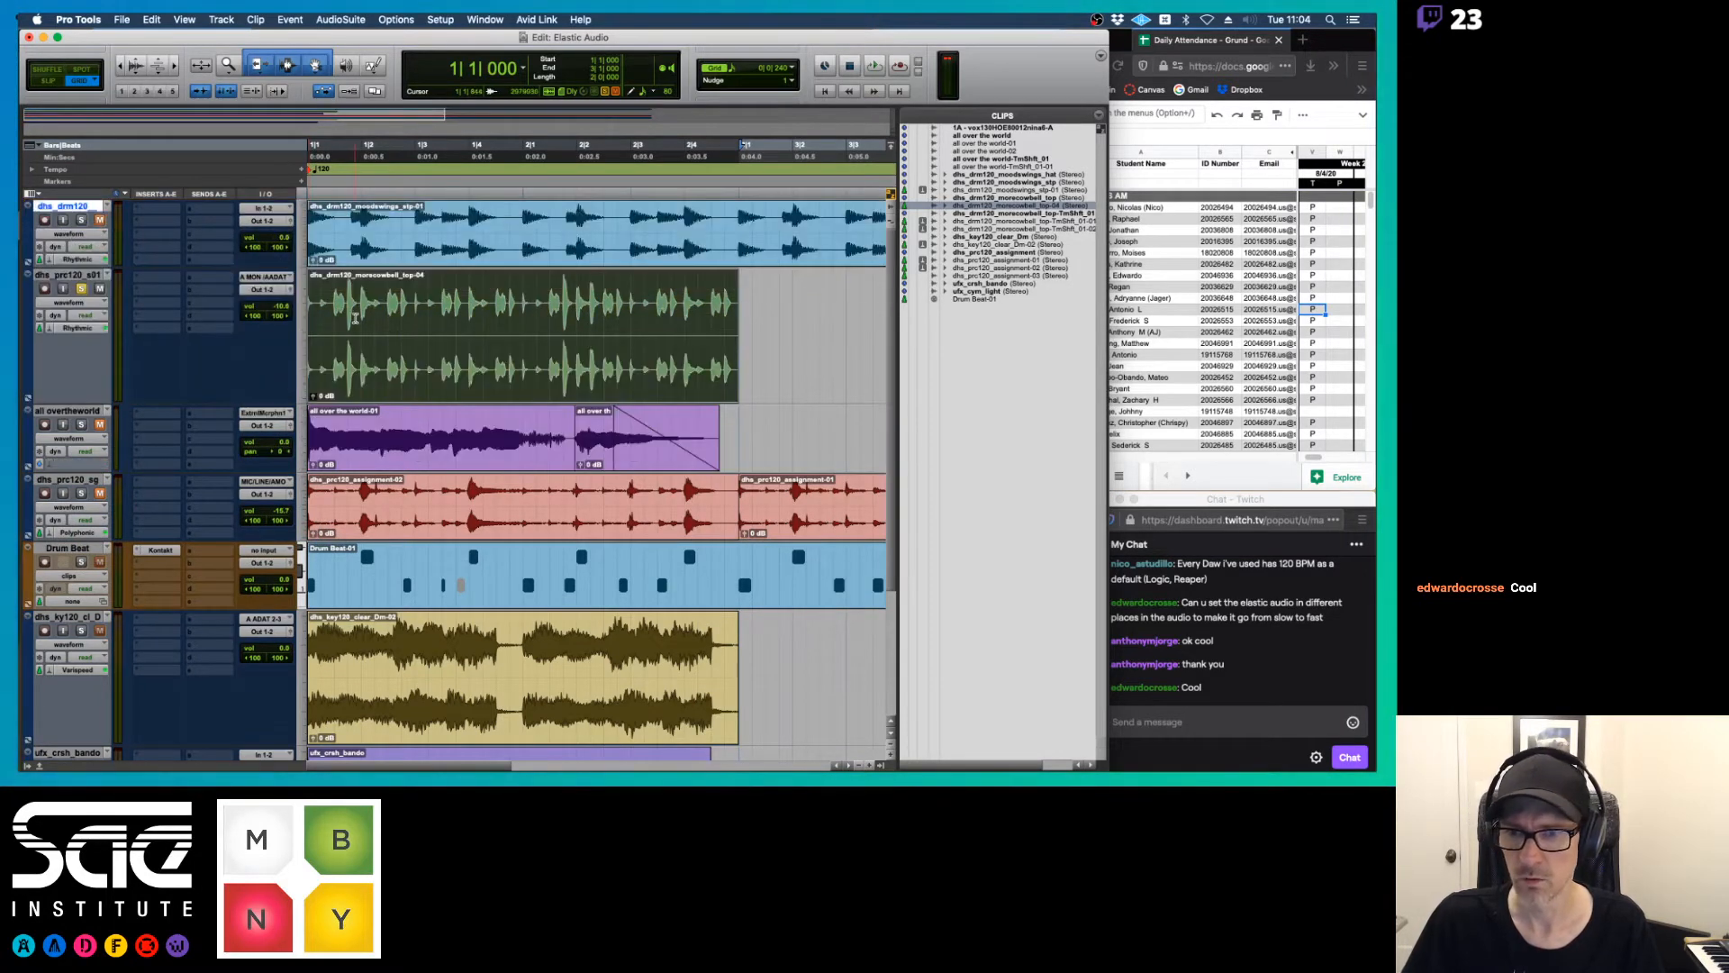
Select the moodswings clip, unmute the dhs_drm120 track and audition it
left_click(413, 251)
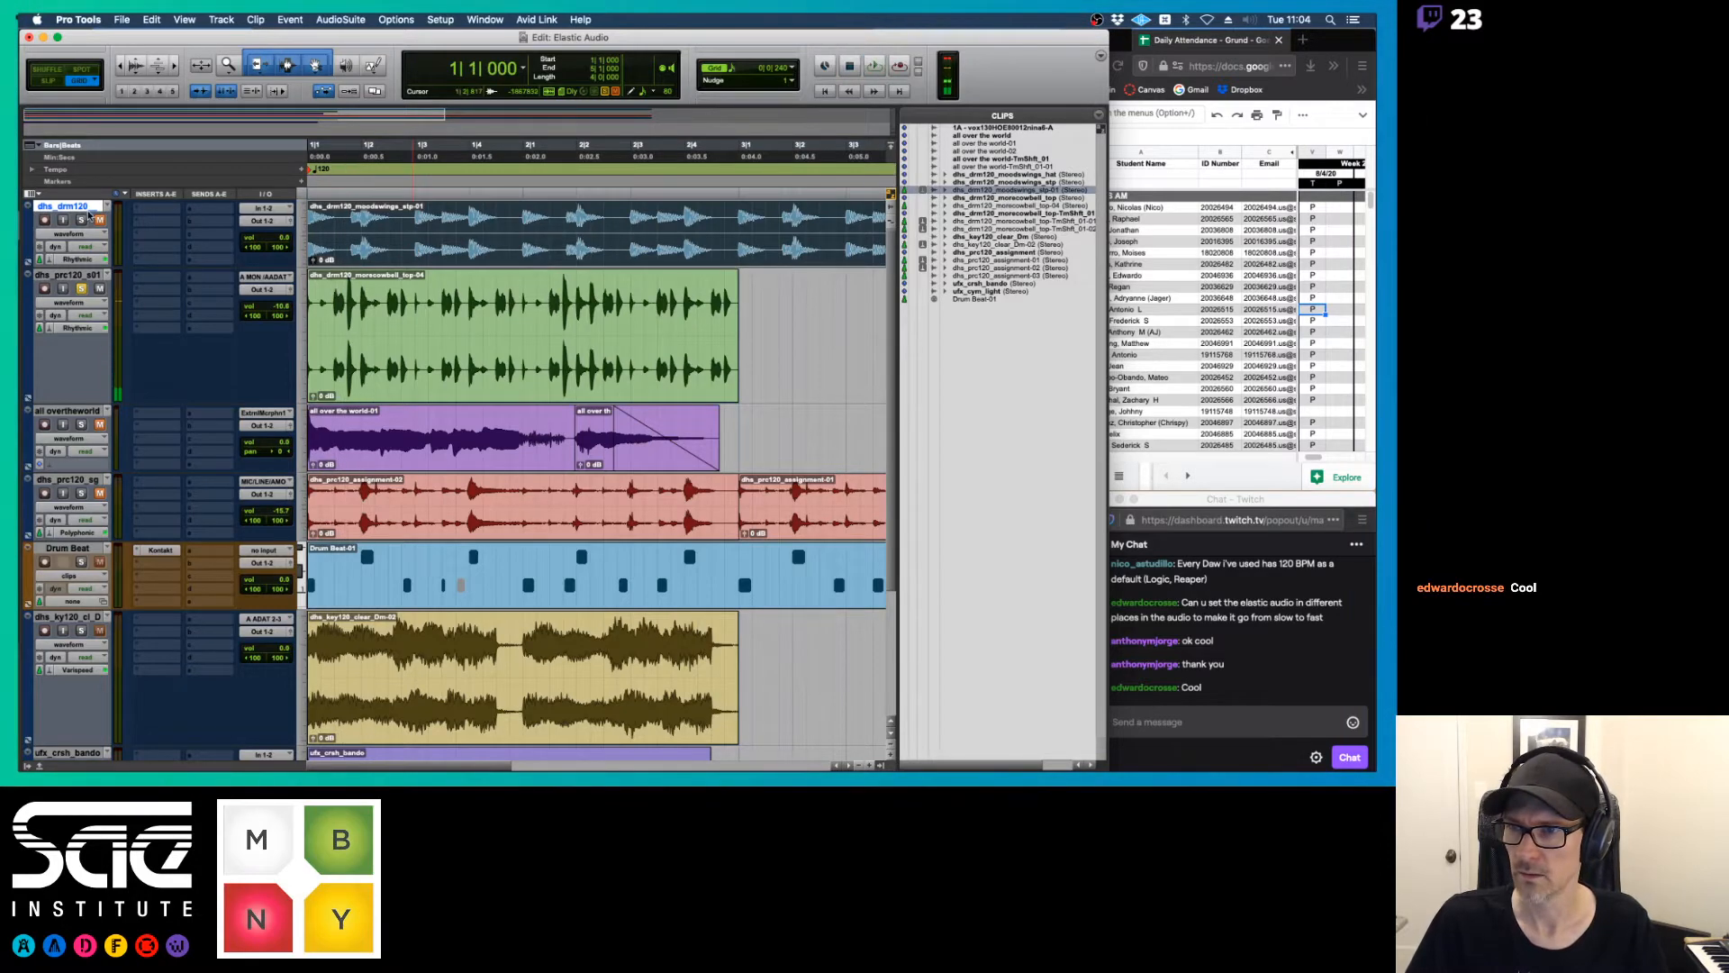
key("space")
scroll(106, 454, "down", 2)
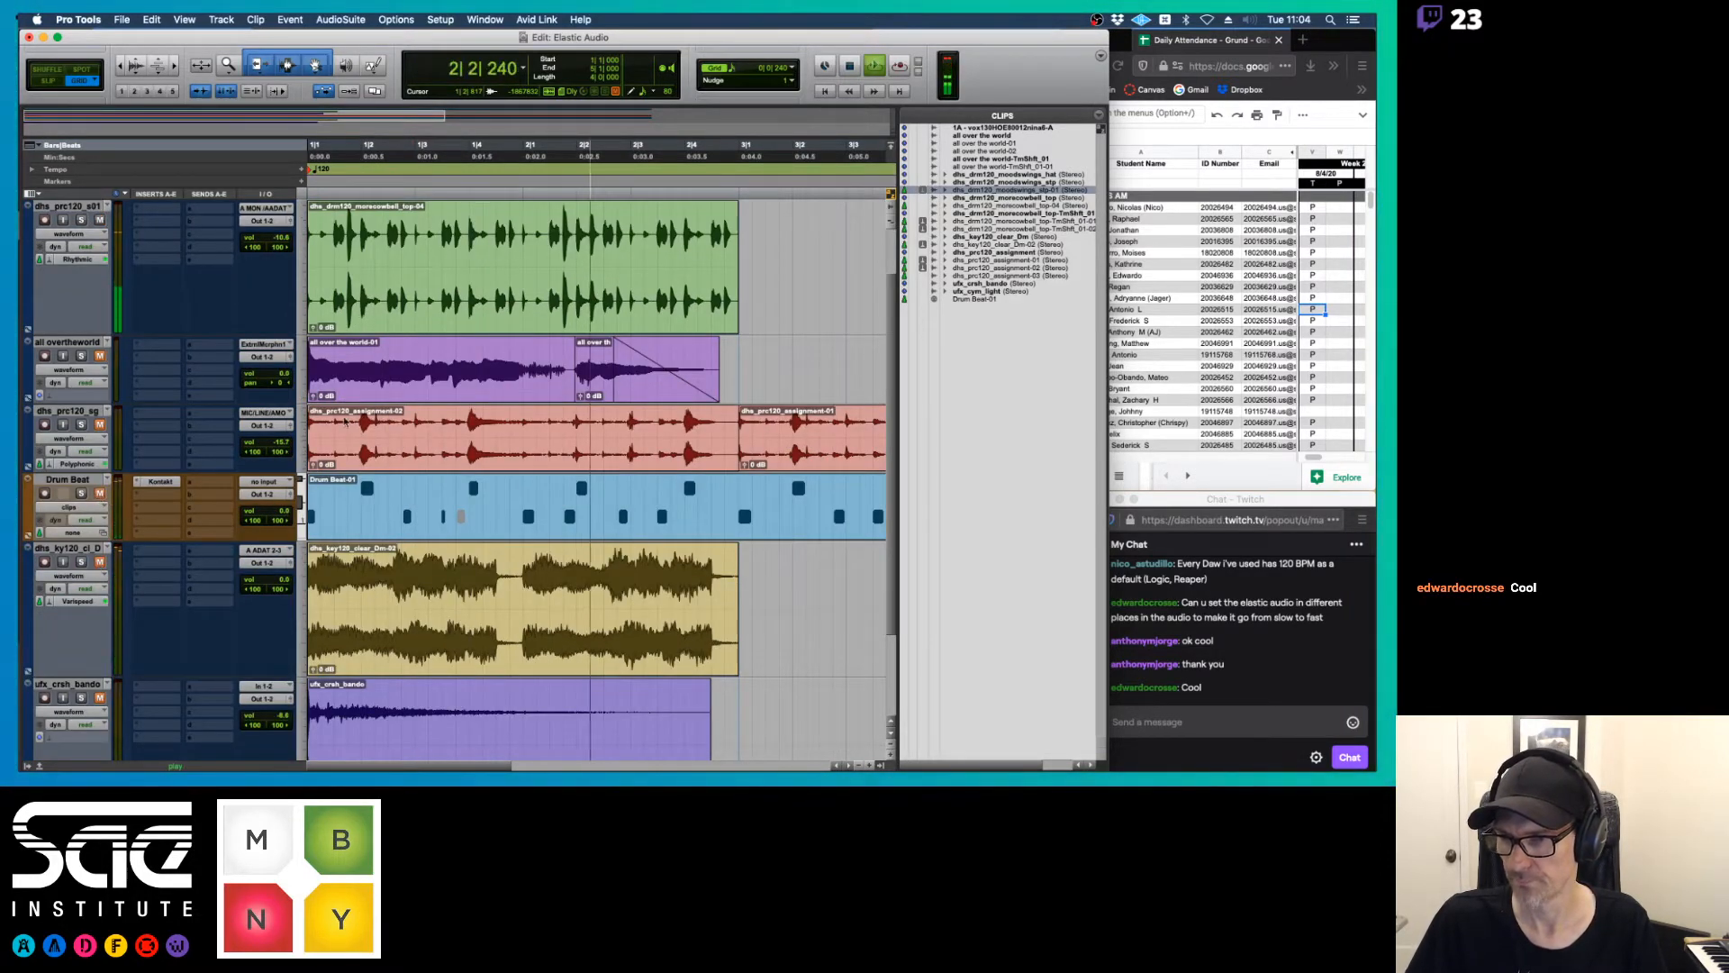
scroll(515, 382, "up", 2)
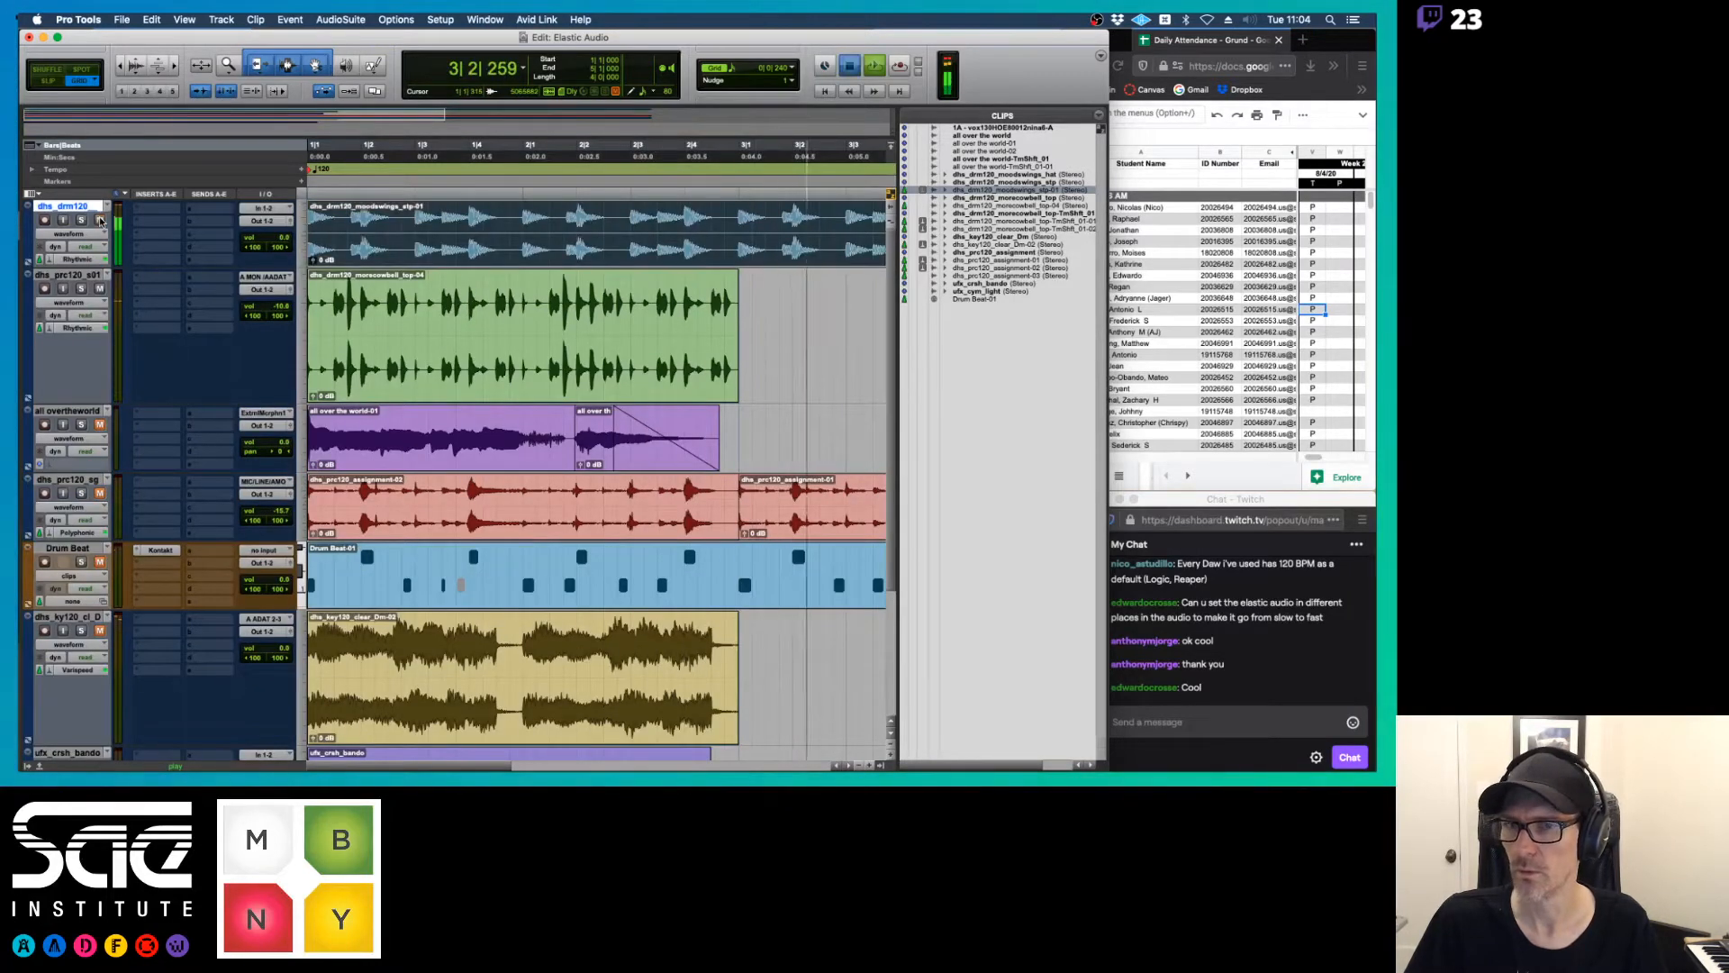
key("space")
Play the morecowbell clip with the moodswings clip while setting dhs_prc120_s01 to medium height and dhs_drm120 to large height
left_click(552, 379)
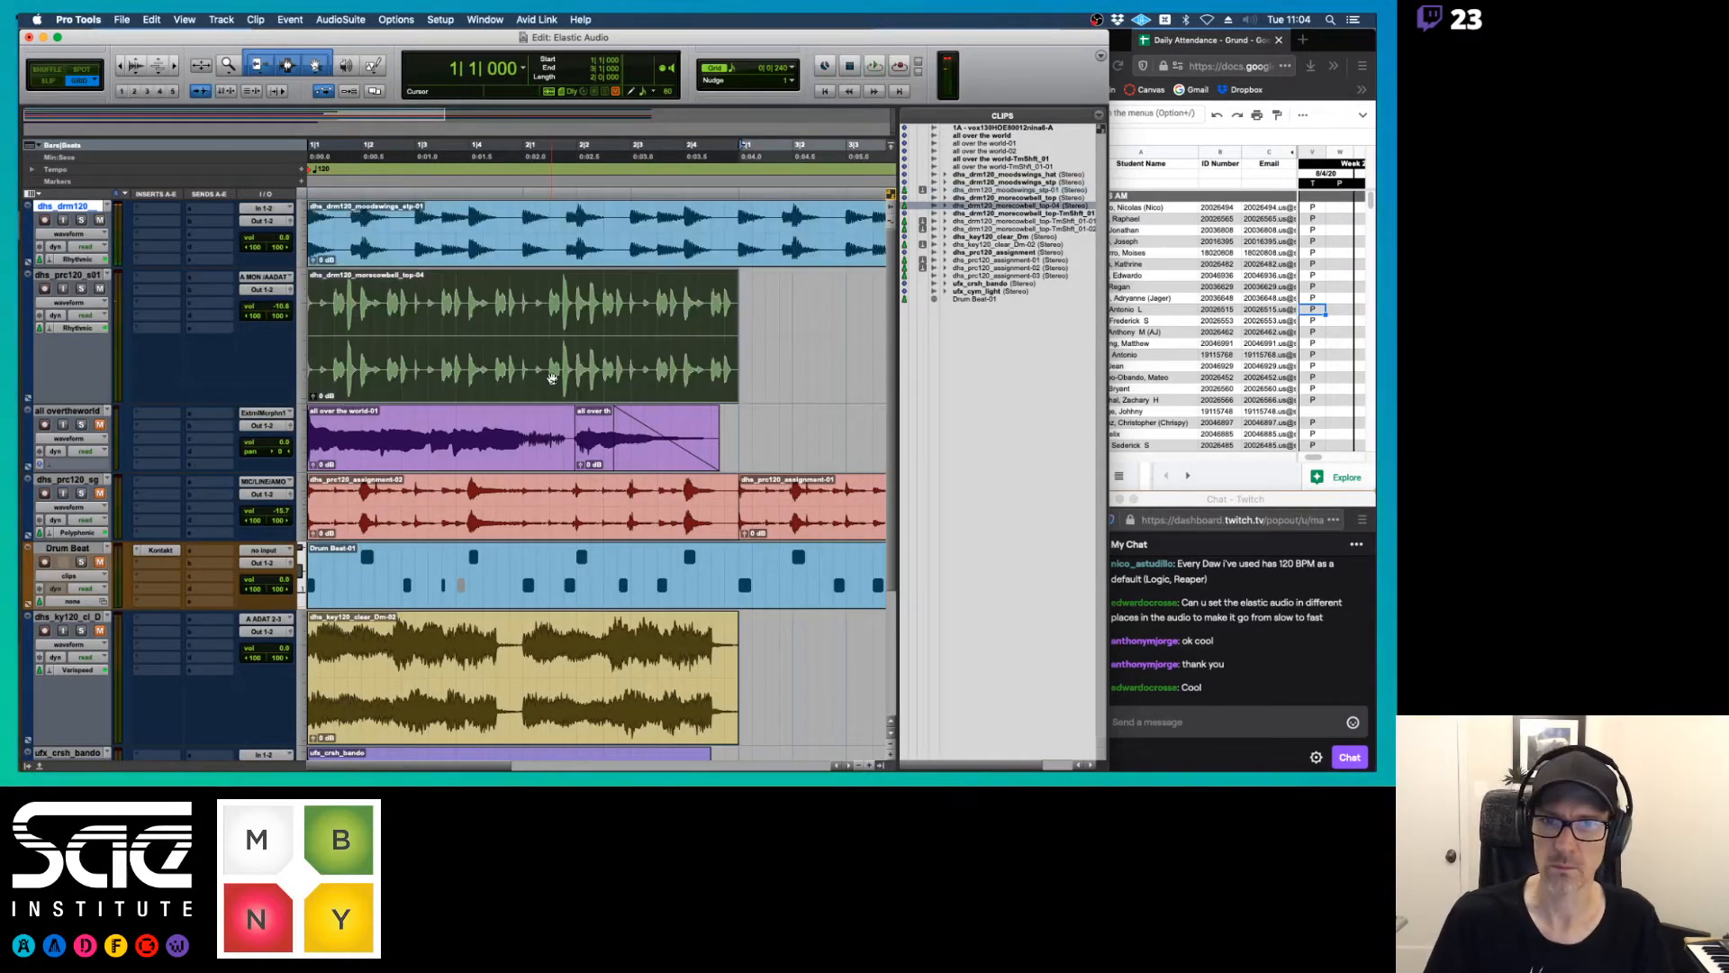
key("space")
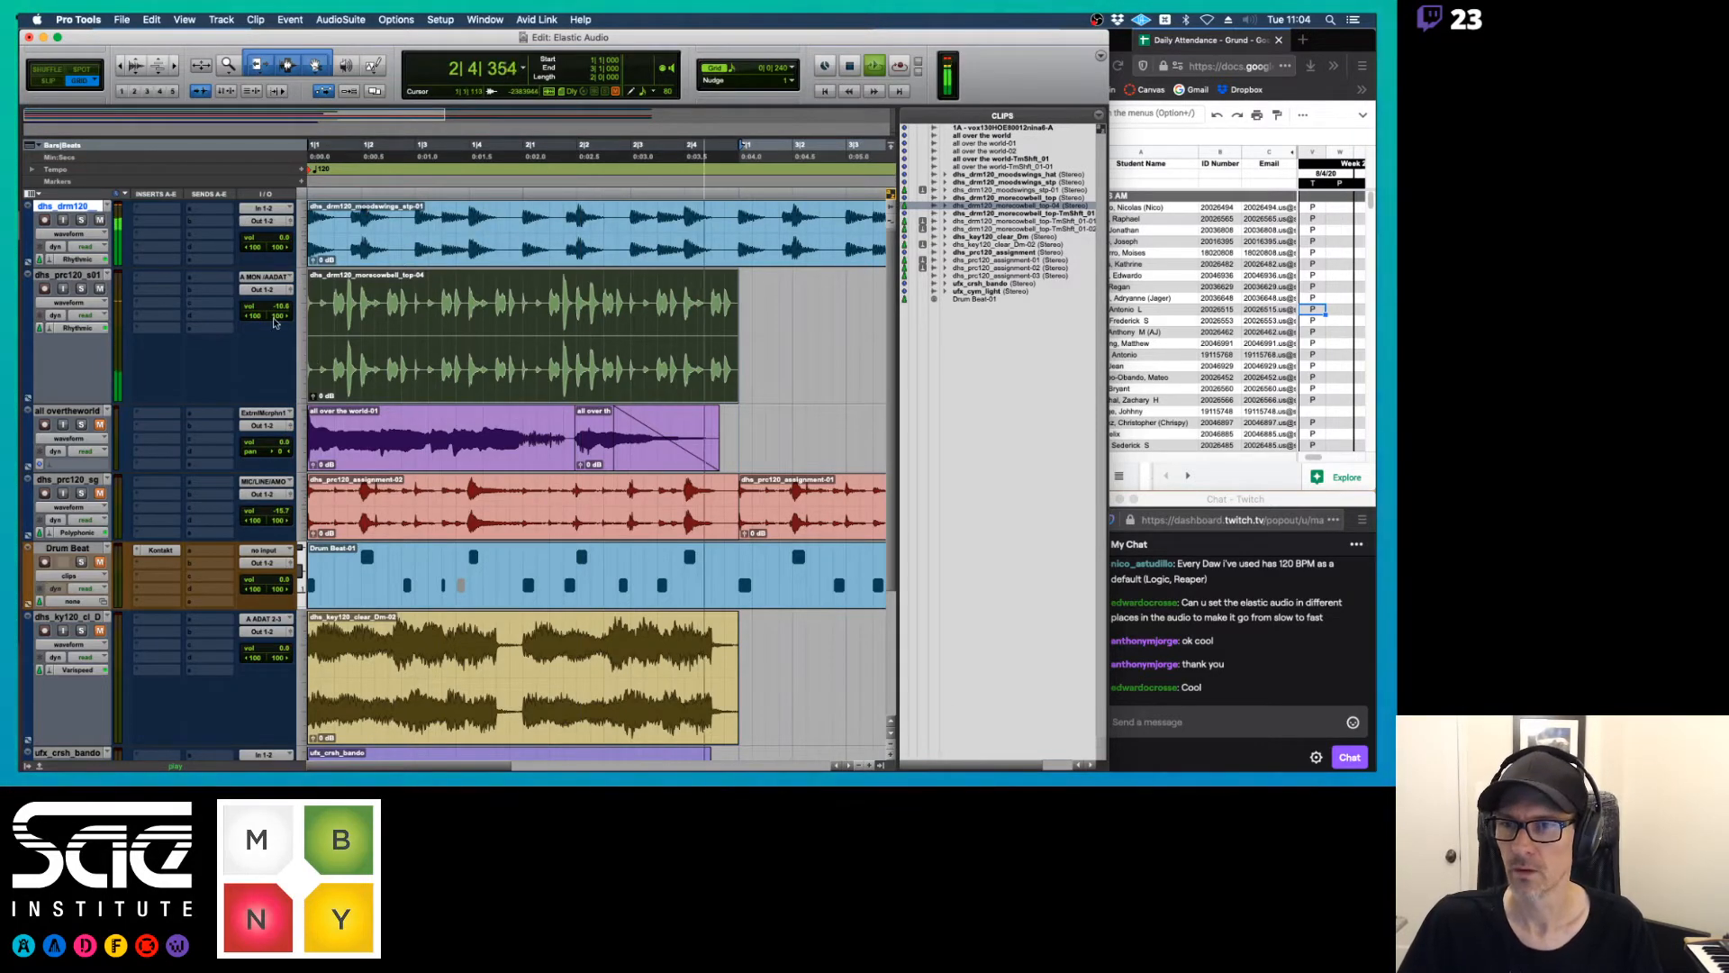
left_click(304, 327)
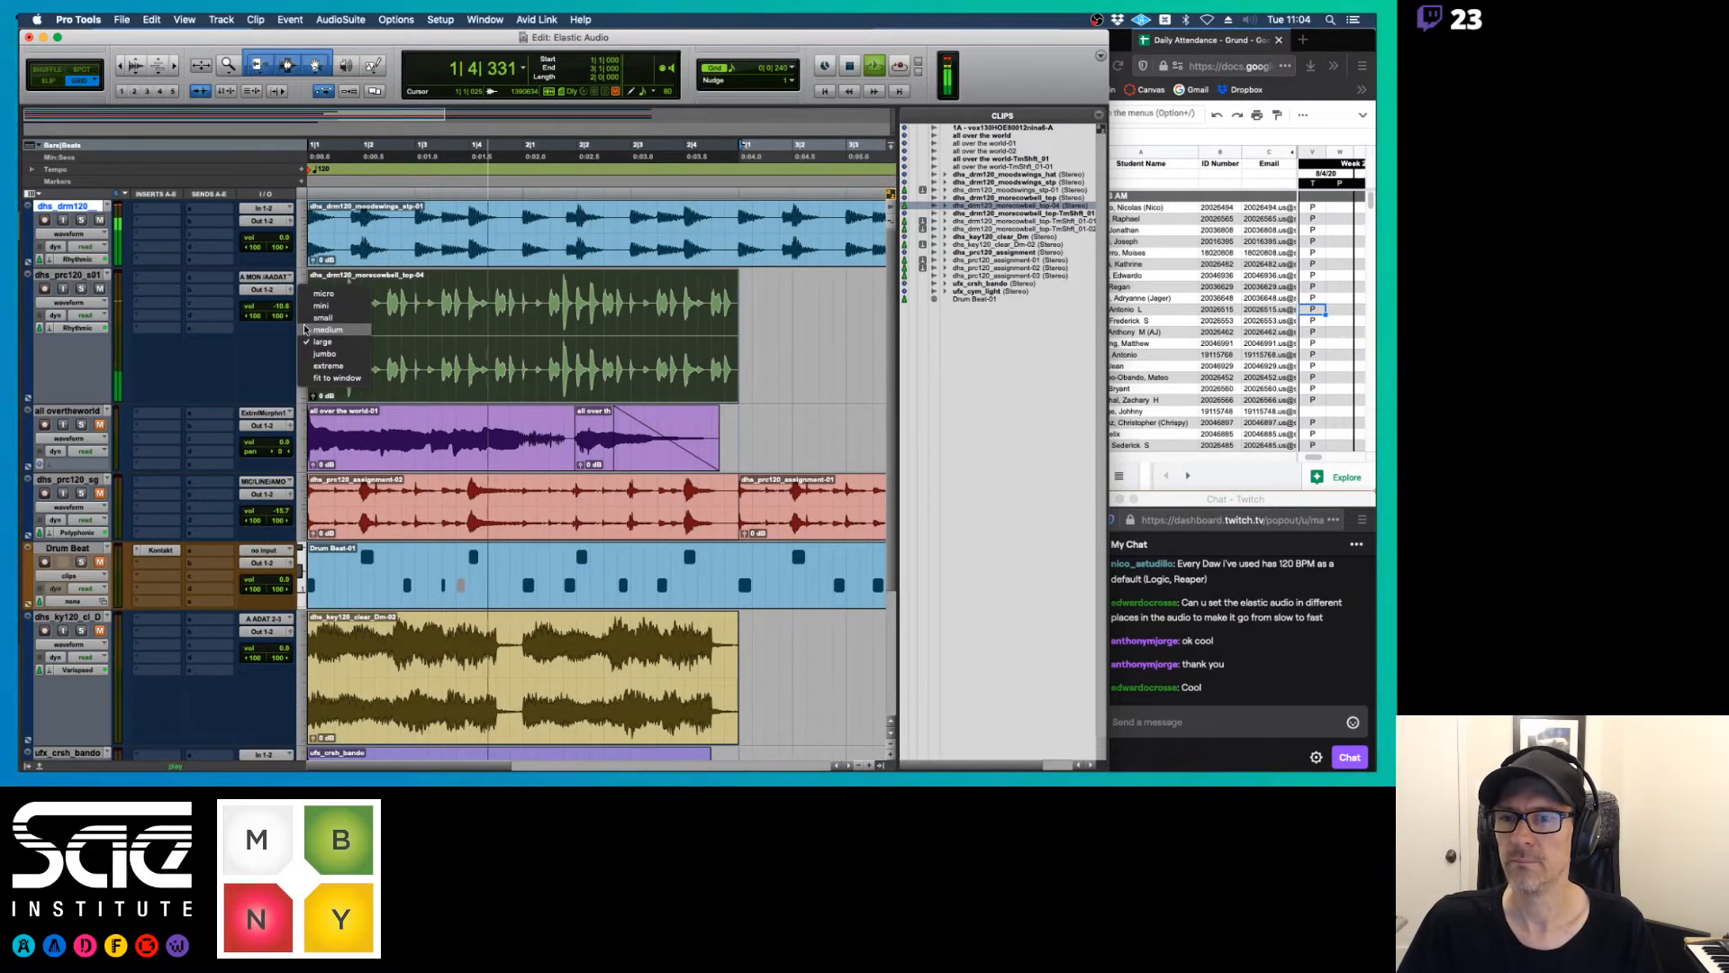
left_click(310, 318)
left_click(304, 256)
left_click(328, 247)
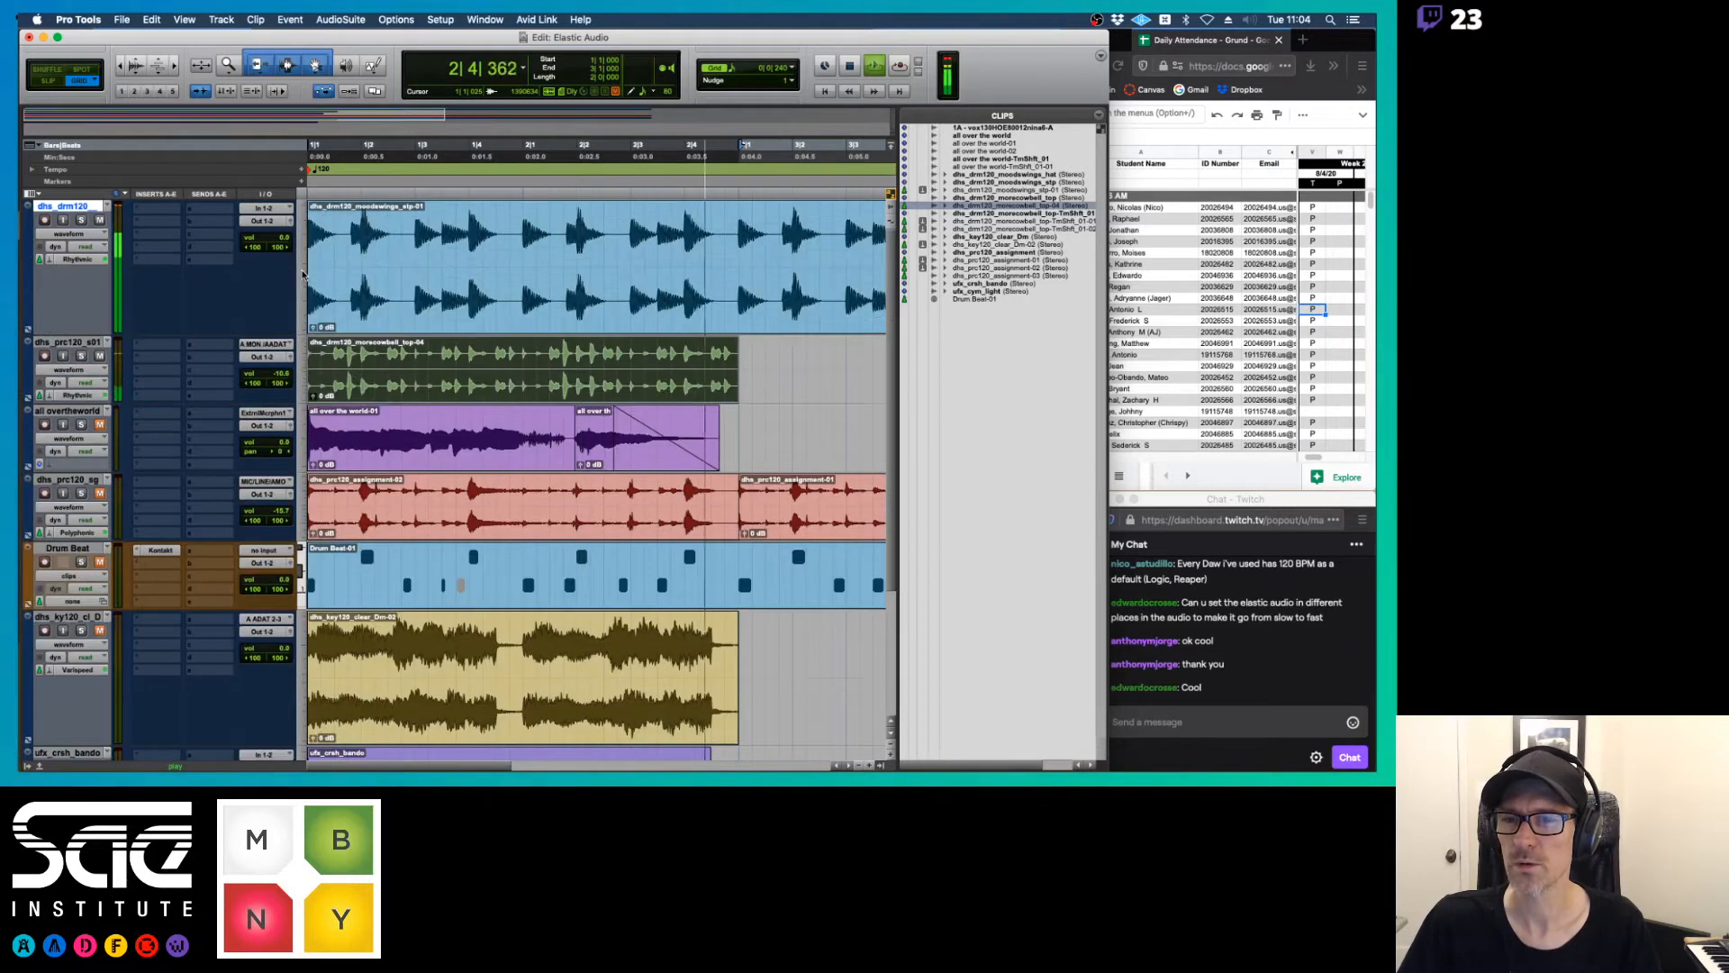
key("space")
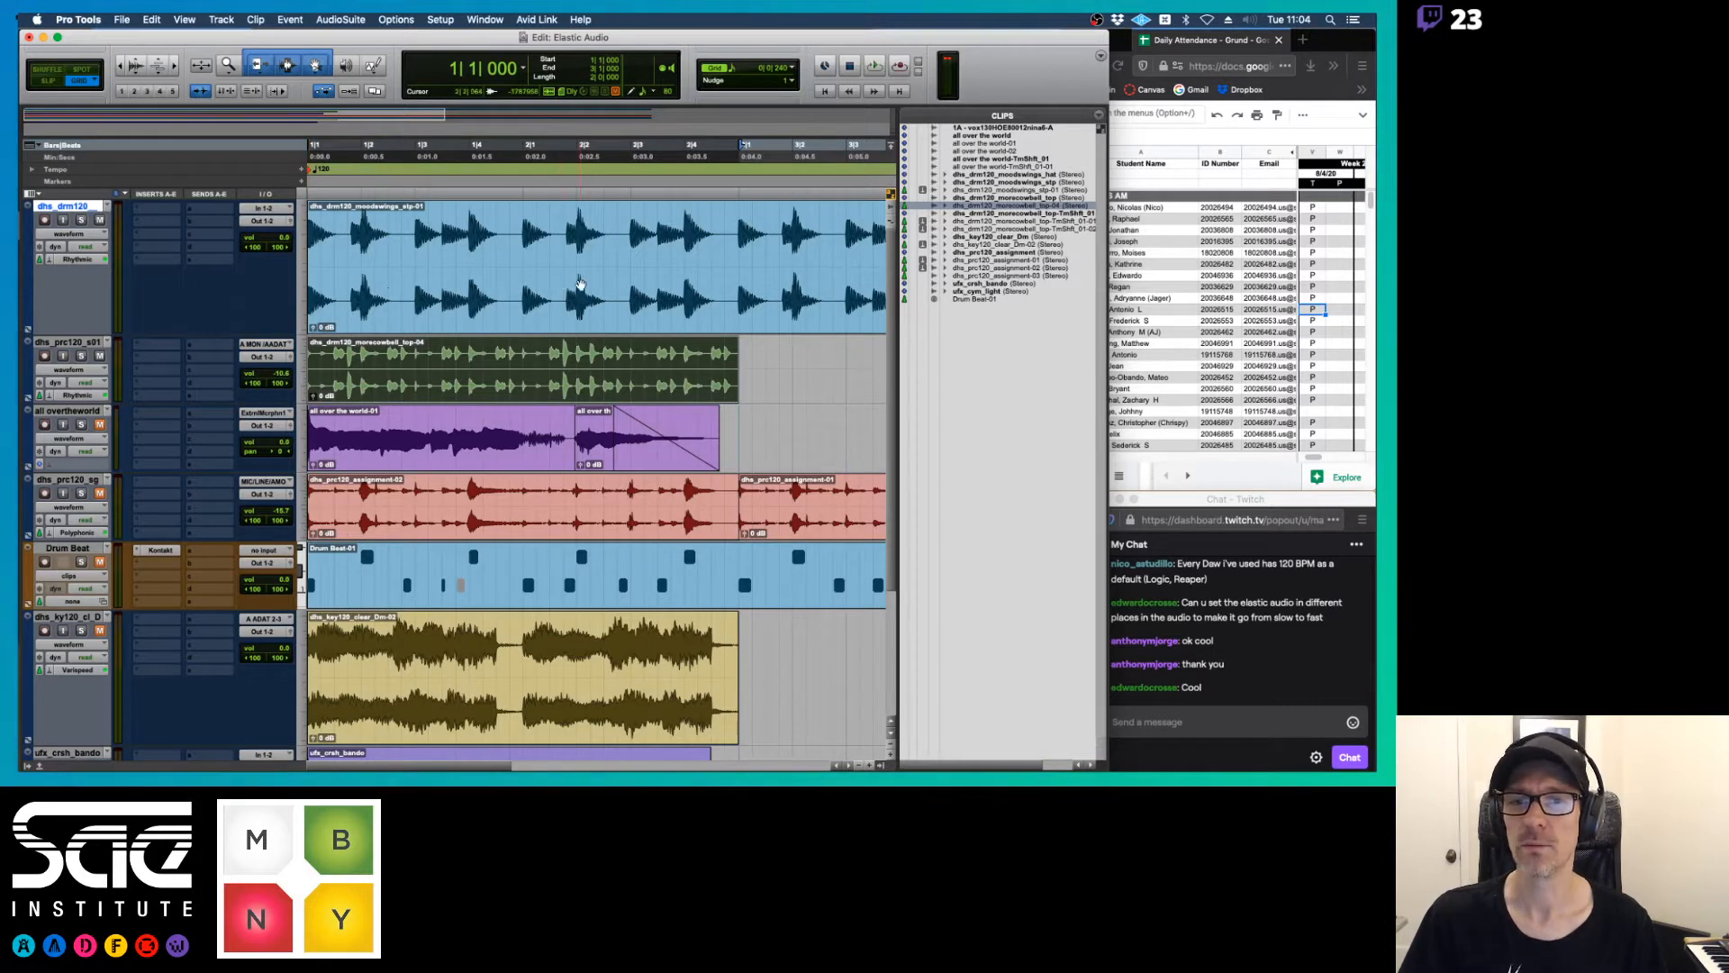
Separate the moodswings clip on the dhs_drm120 track at bar 3 and delete the part after the cut
left_click(736, 237)
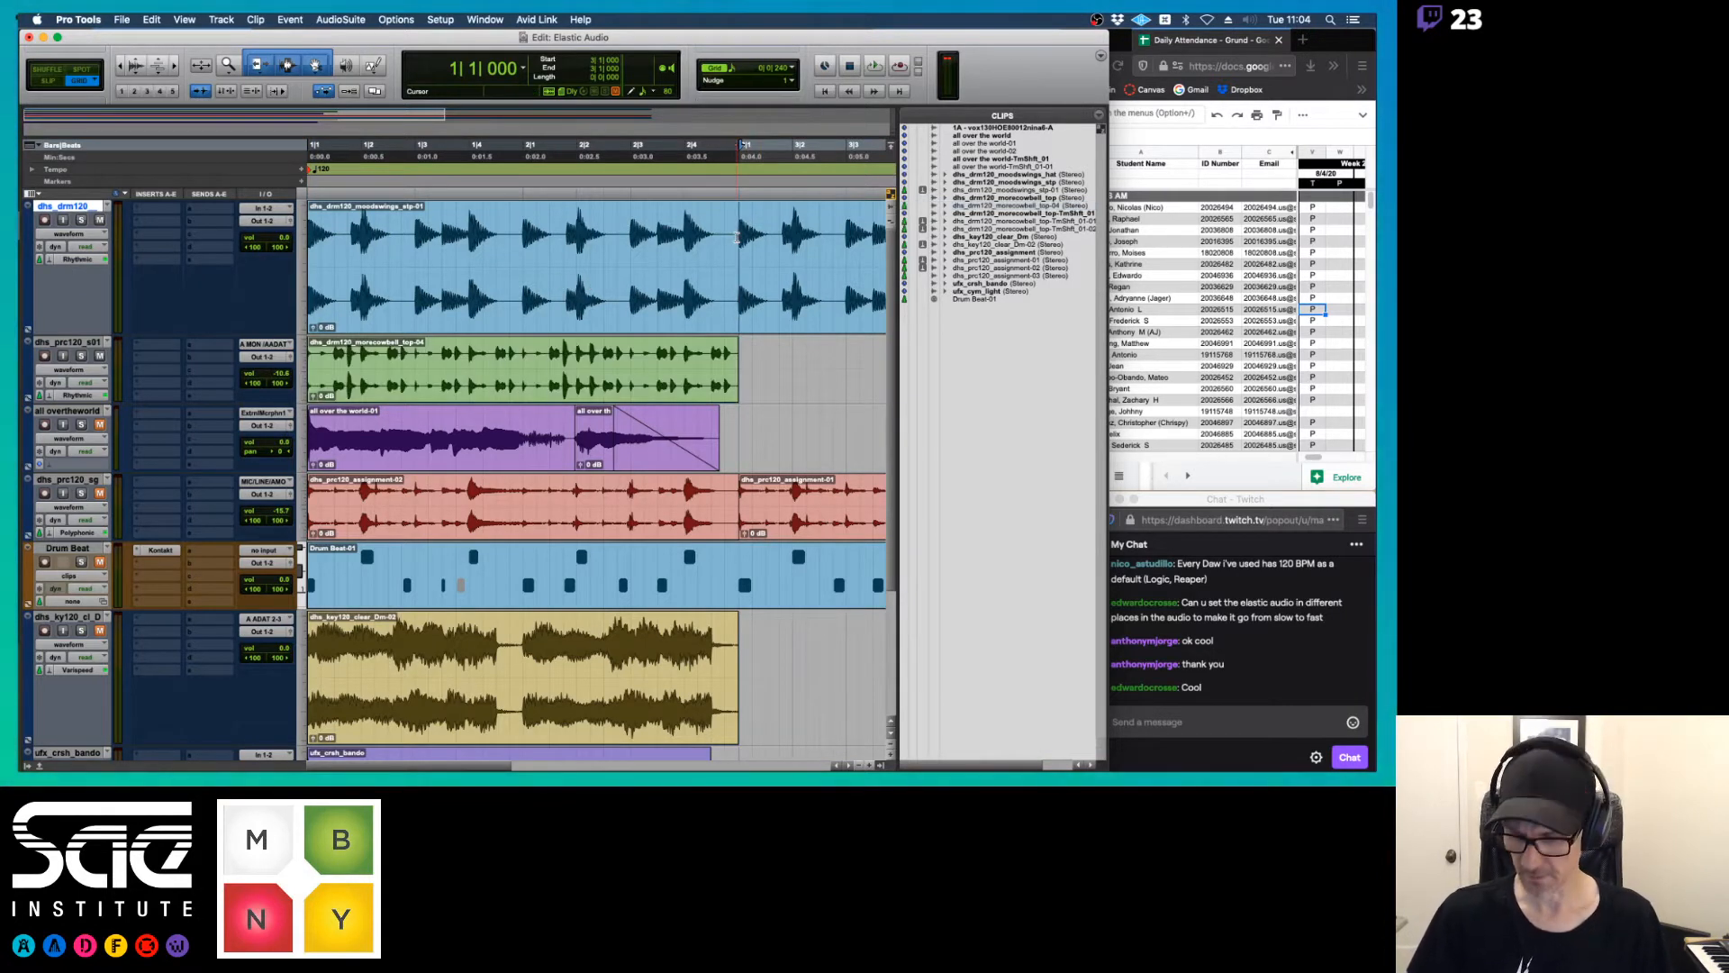
key("super+e")
left_click(782, 298)
key("Delete")
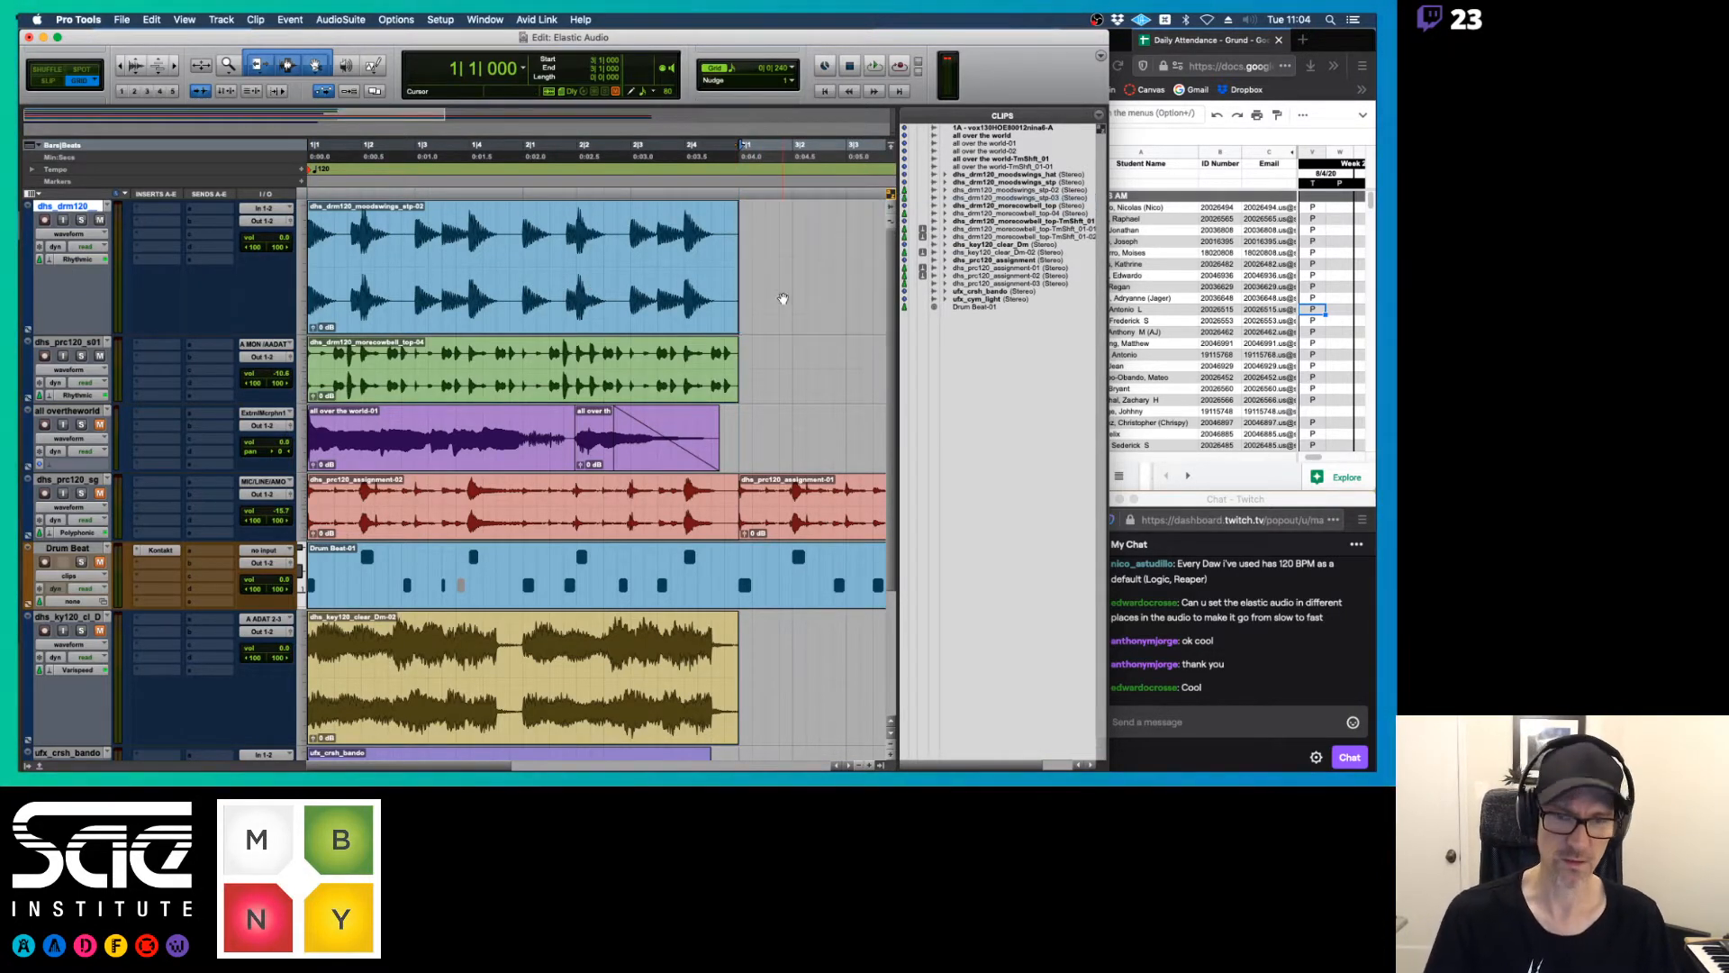
Select the moodswings clip and compare the available track views of dhs_drm120 with those of the all overtheworld track
left_click(472, 309)
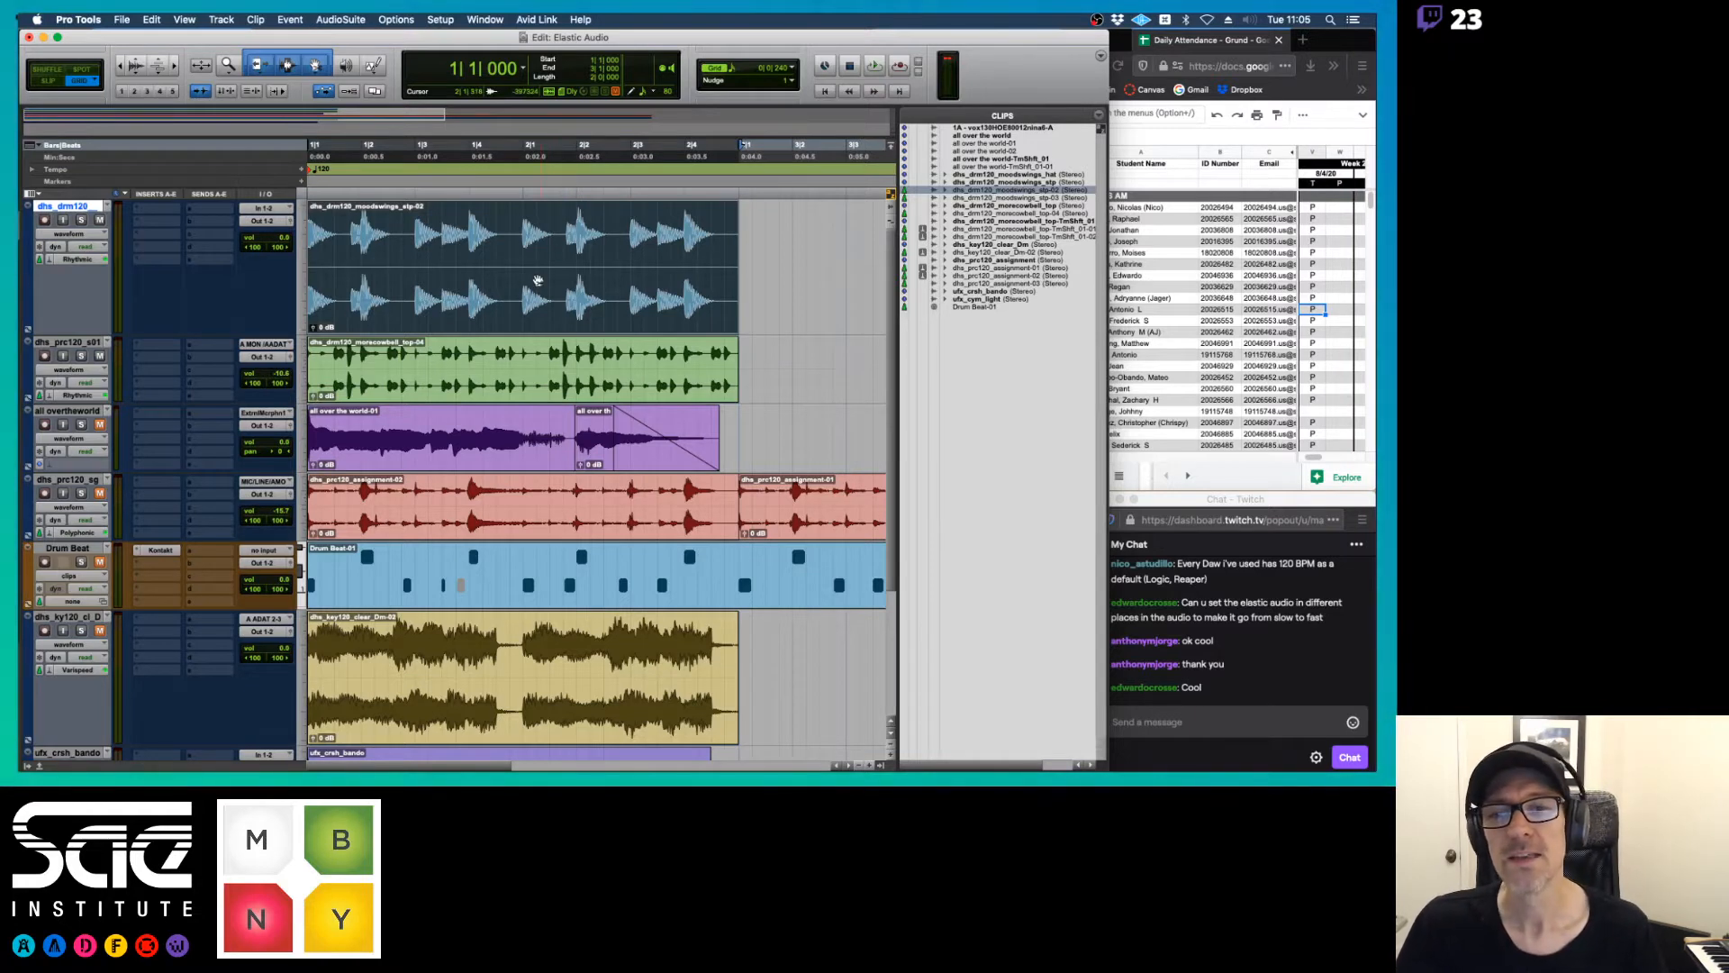
mouse_move(732, 266)
left_mouse_down()
mouse_move(847, 265)
mouse_move(735, 266)
left_mouse_up()
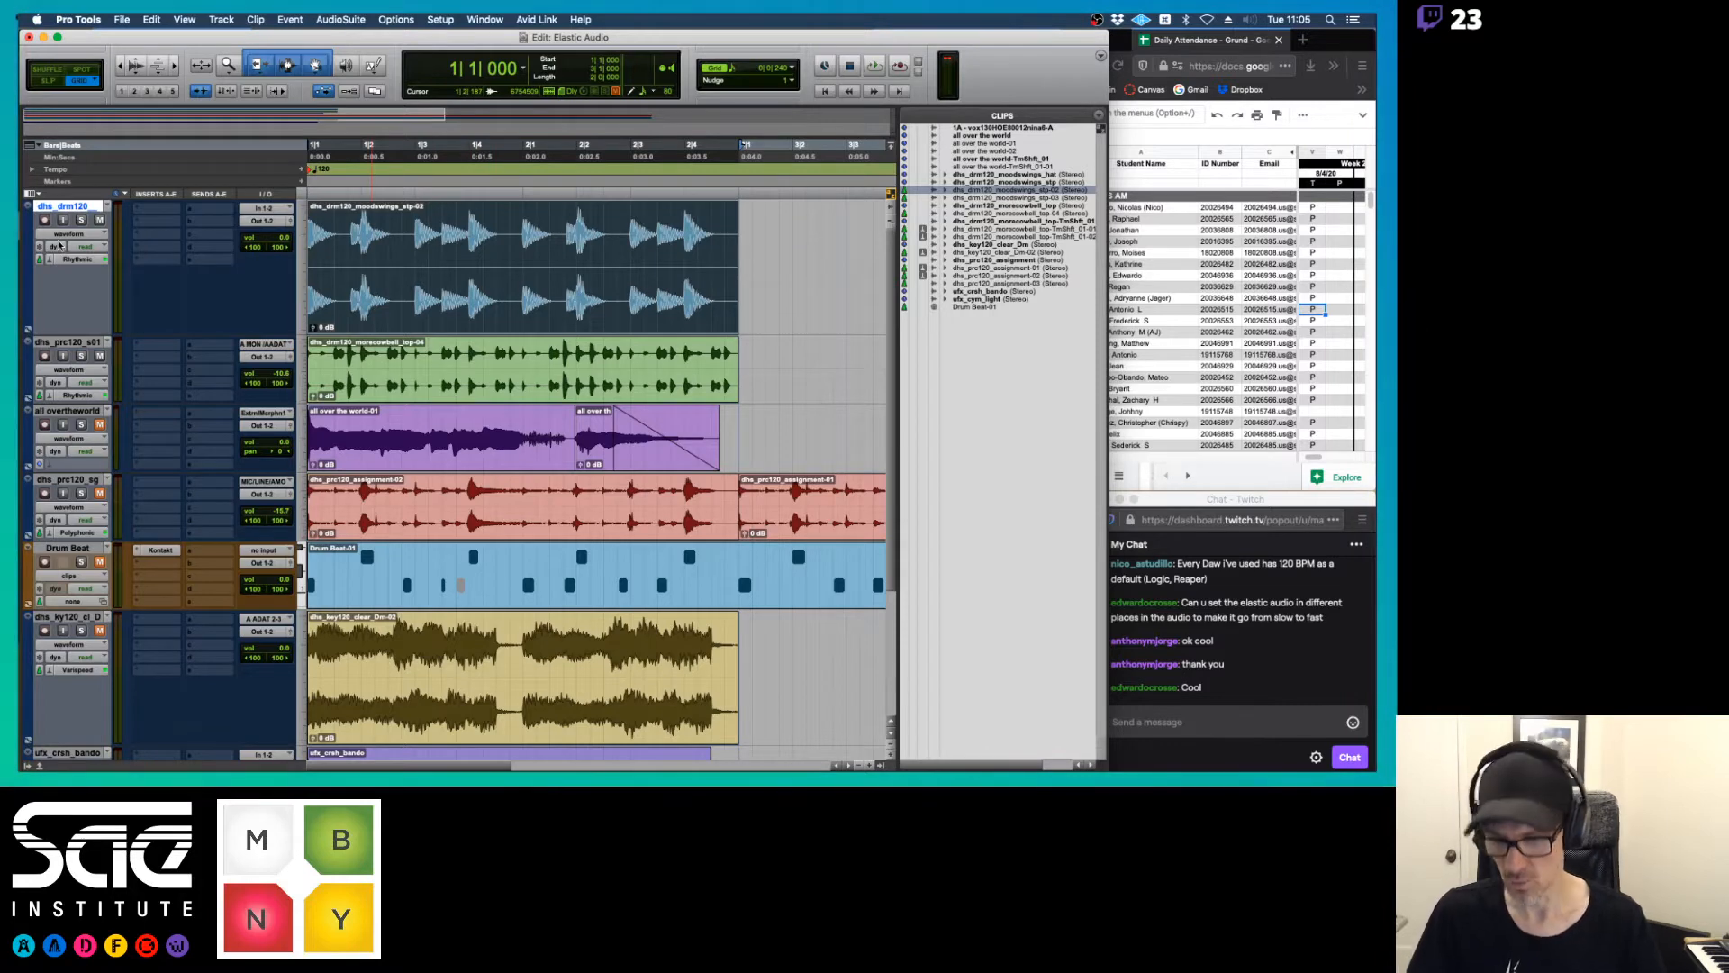
mouse_move(21, 260)
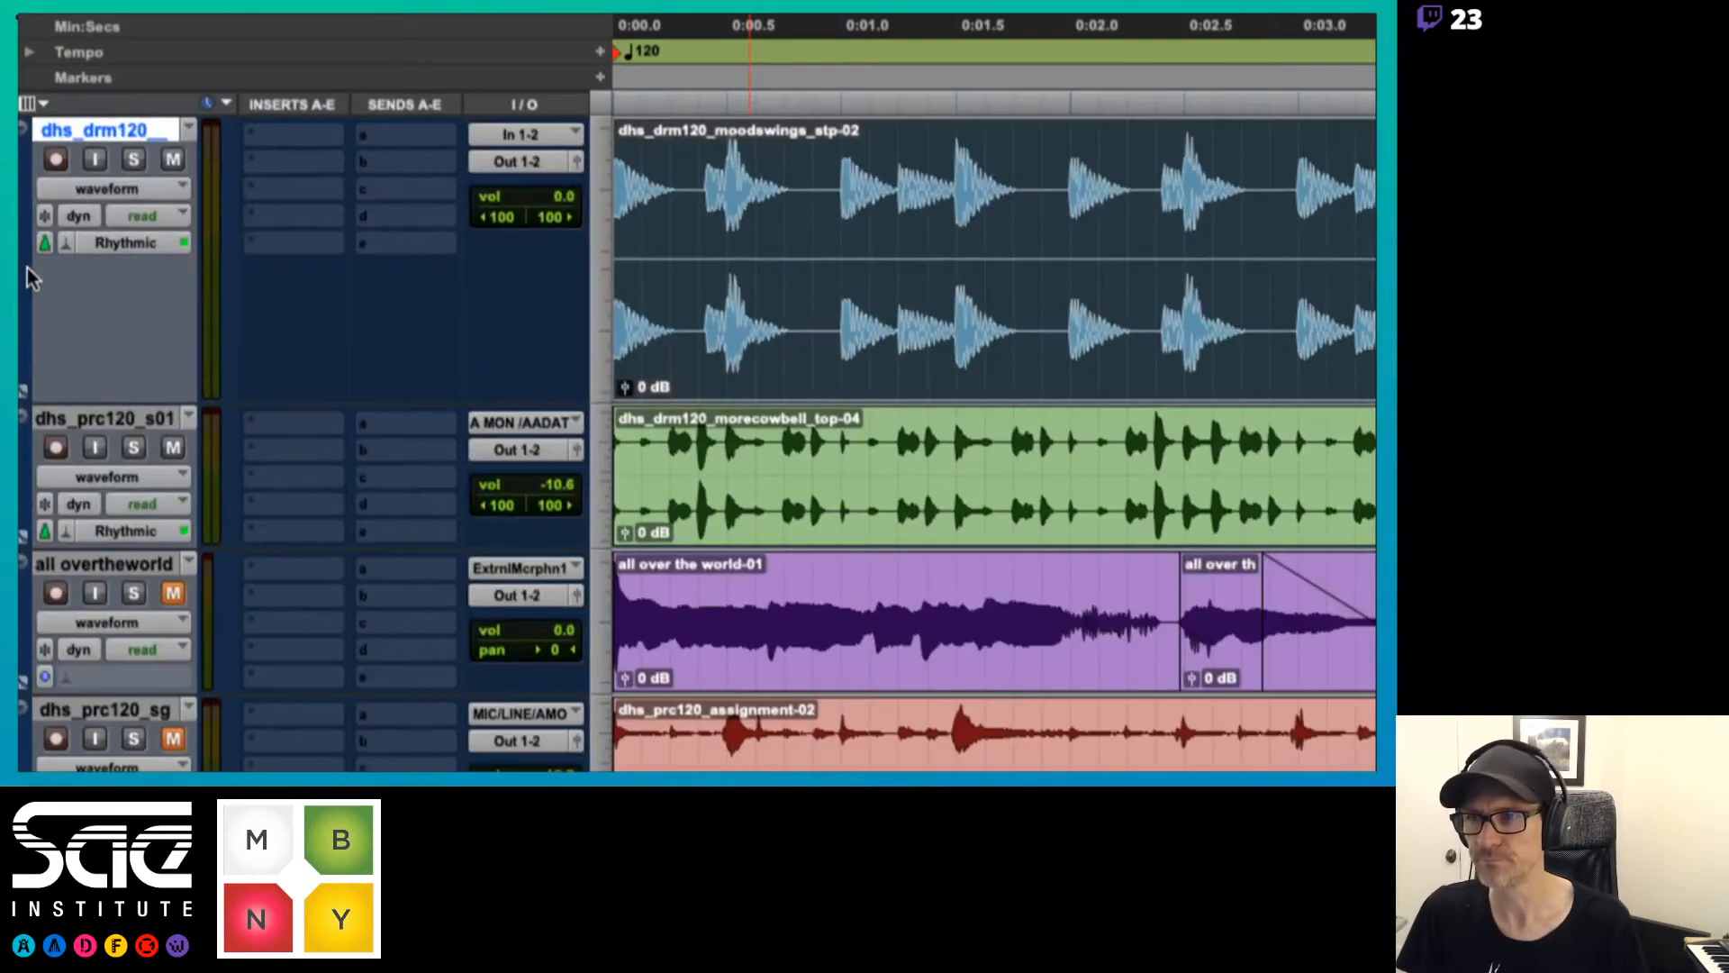
left_click(75, 233)
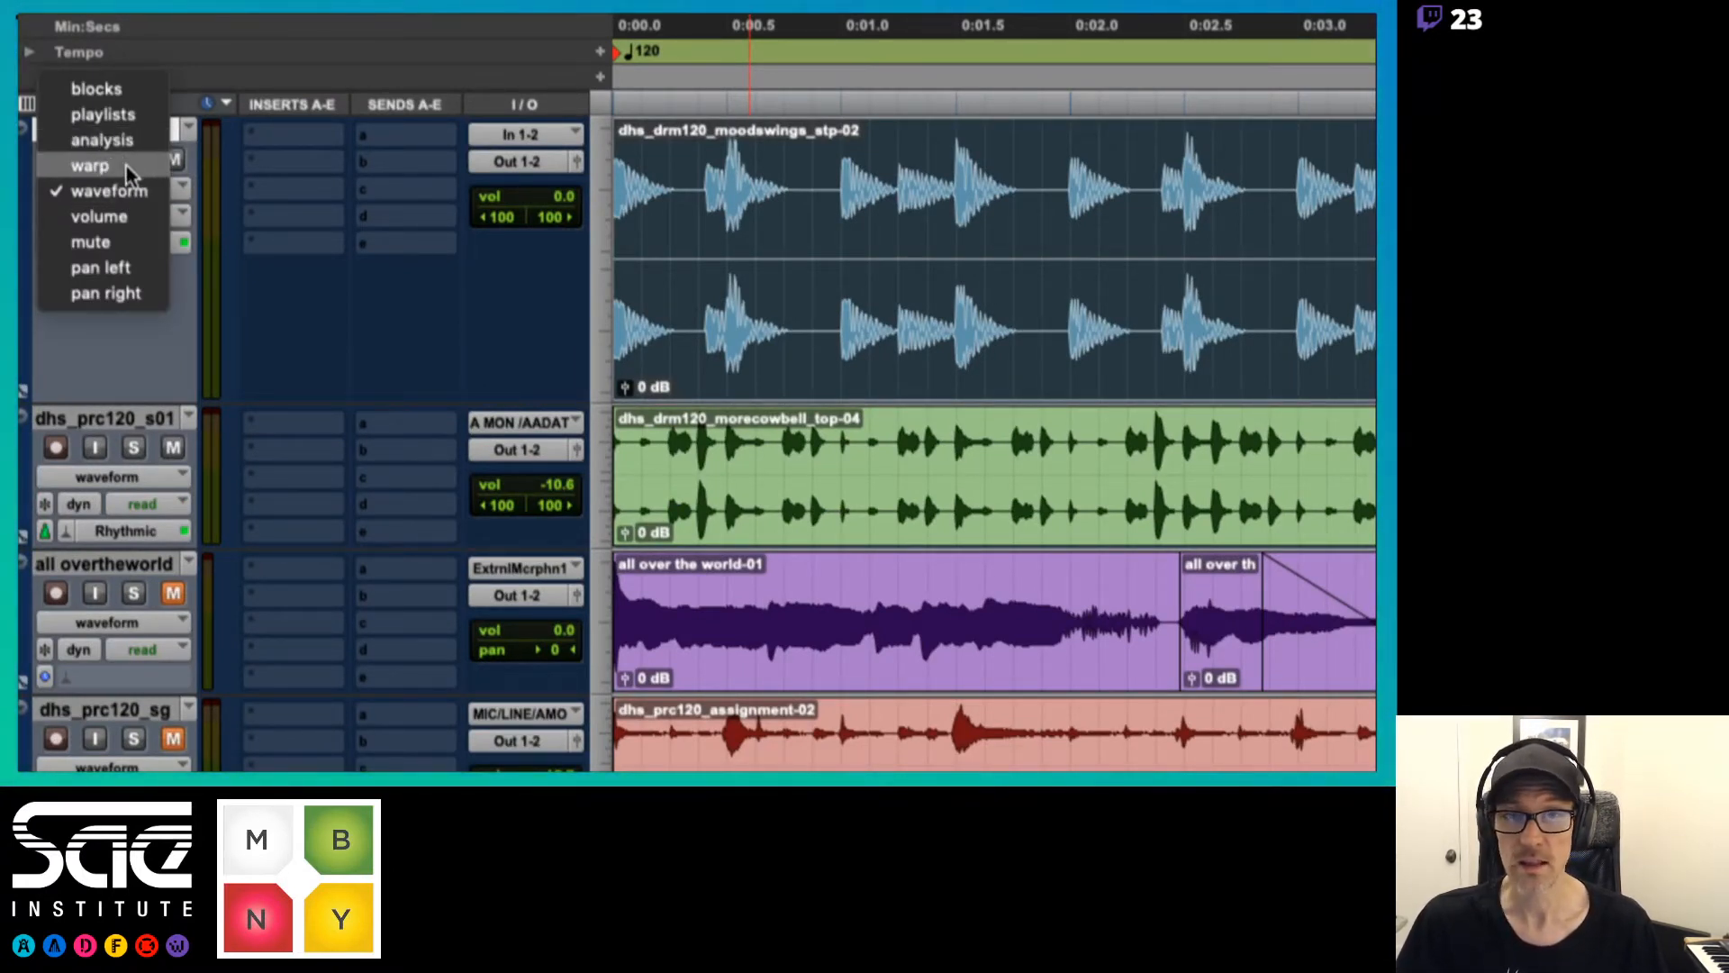
left_click(259, 238)
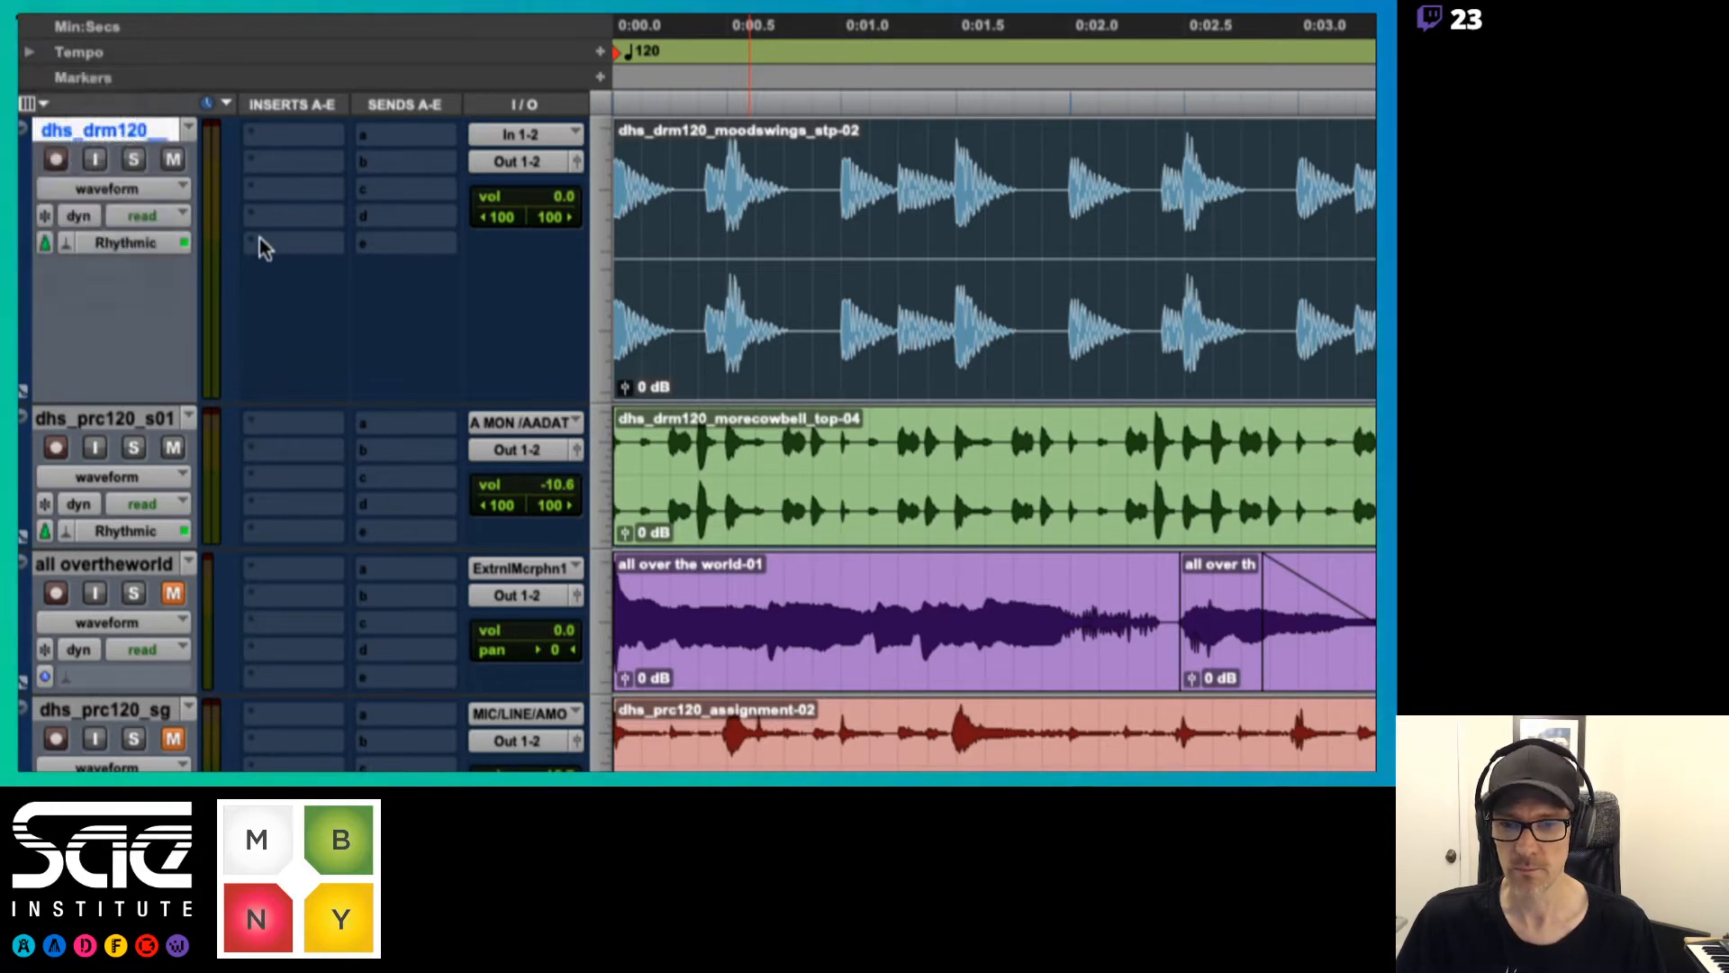
left_click(140, 622)
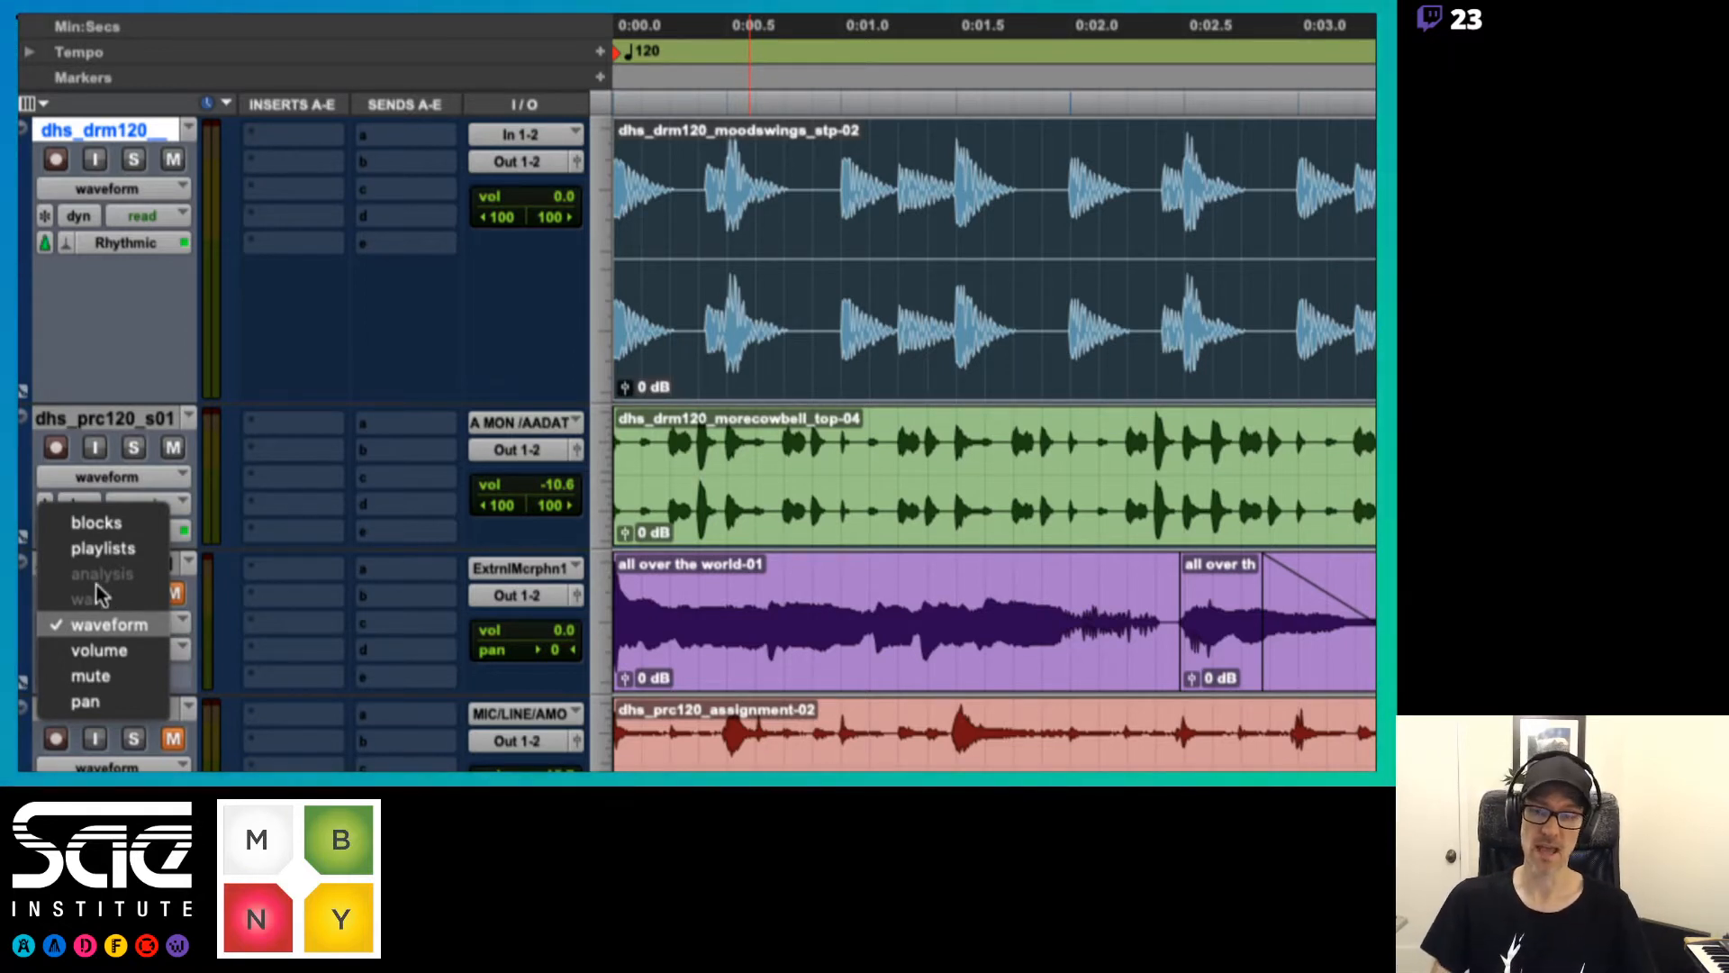
left_click(128, 273)
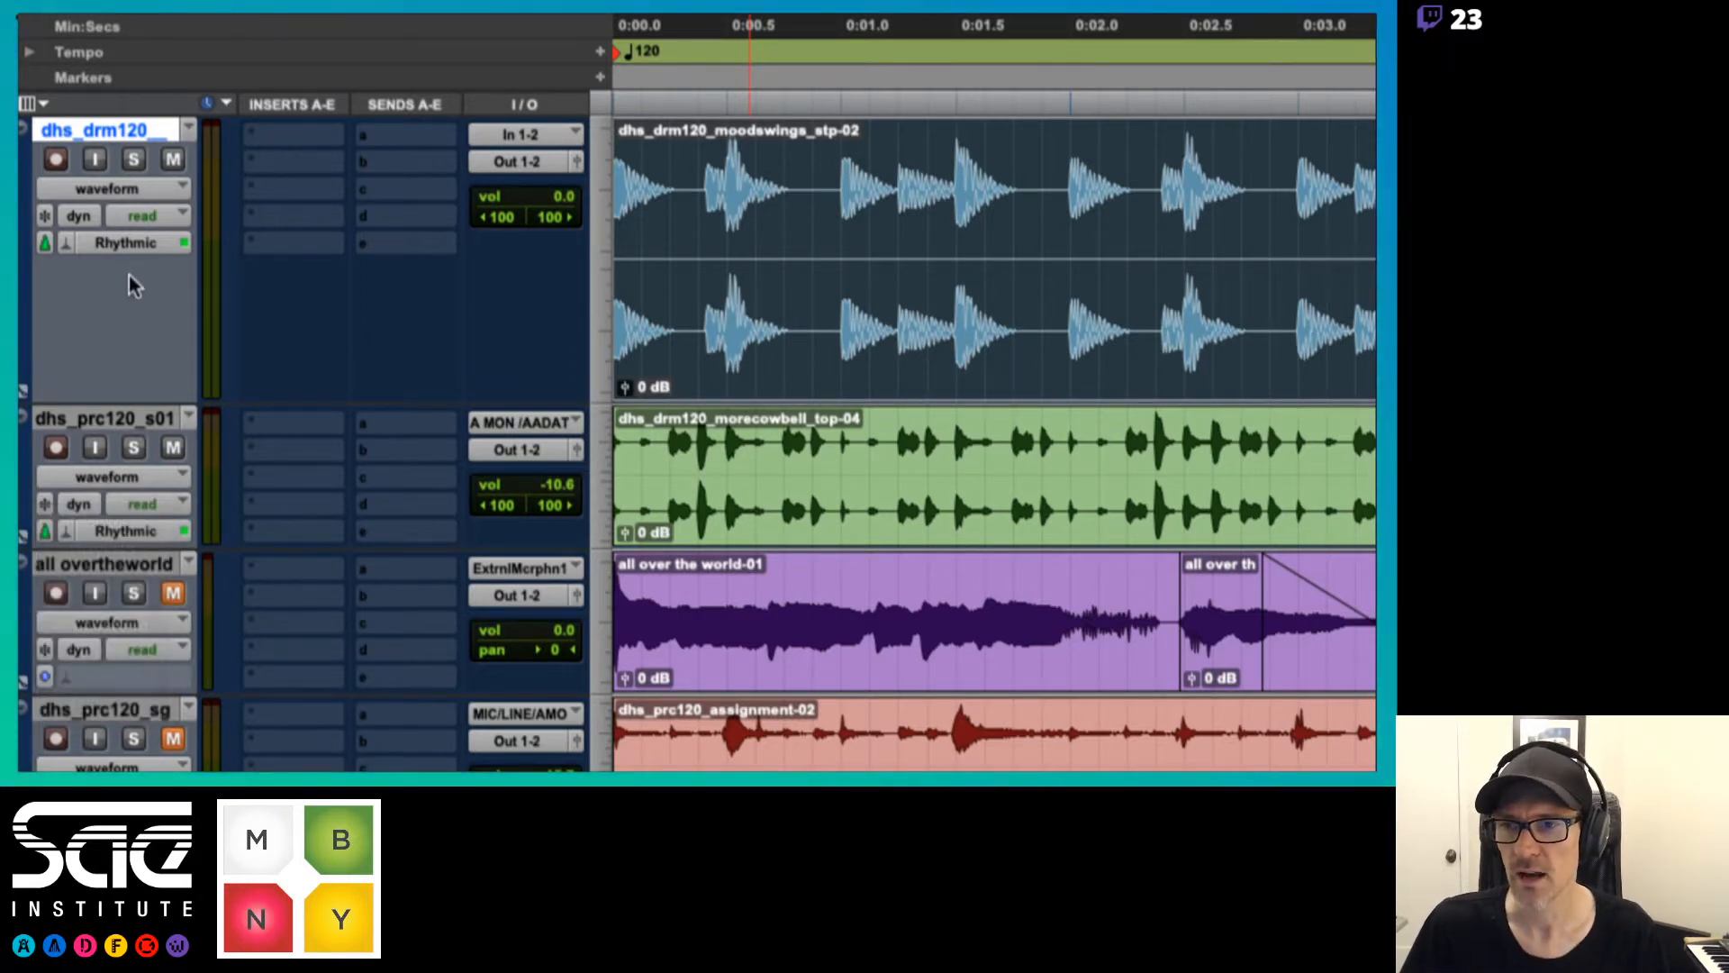
Check the Elastic Audio algorithm options on dhs_drm120, switch the track to analysis view and close the Rhythmic plug-in window
left_click(63, 246)
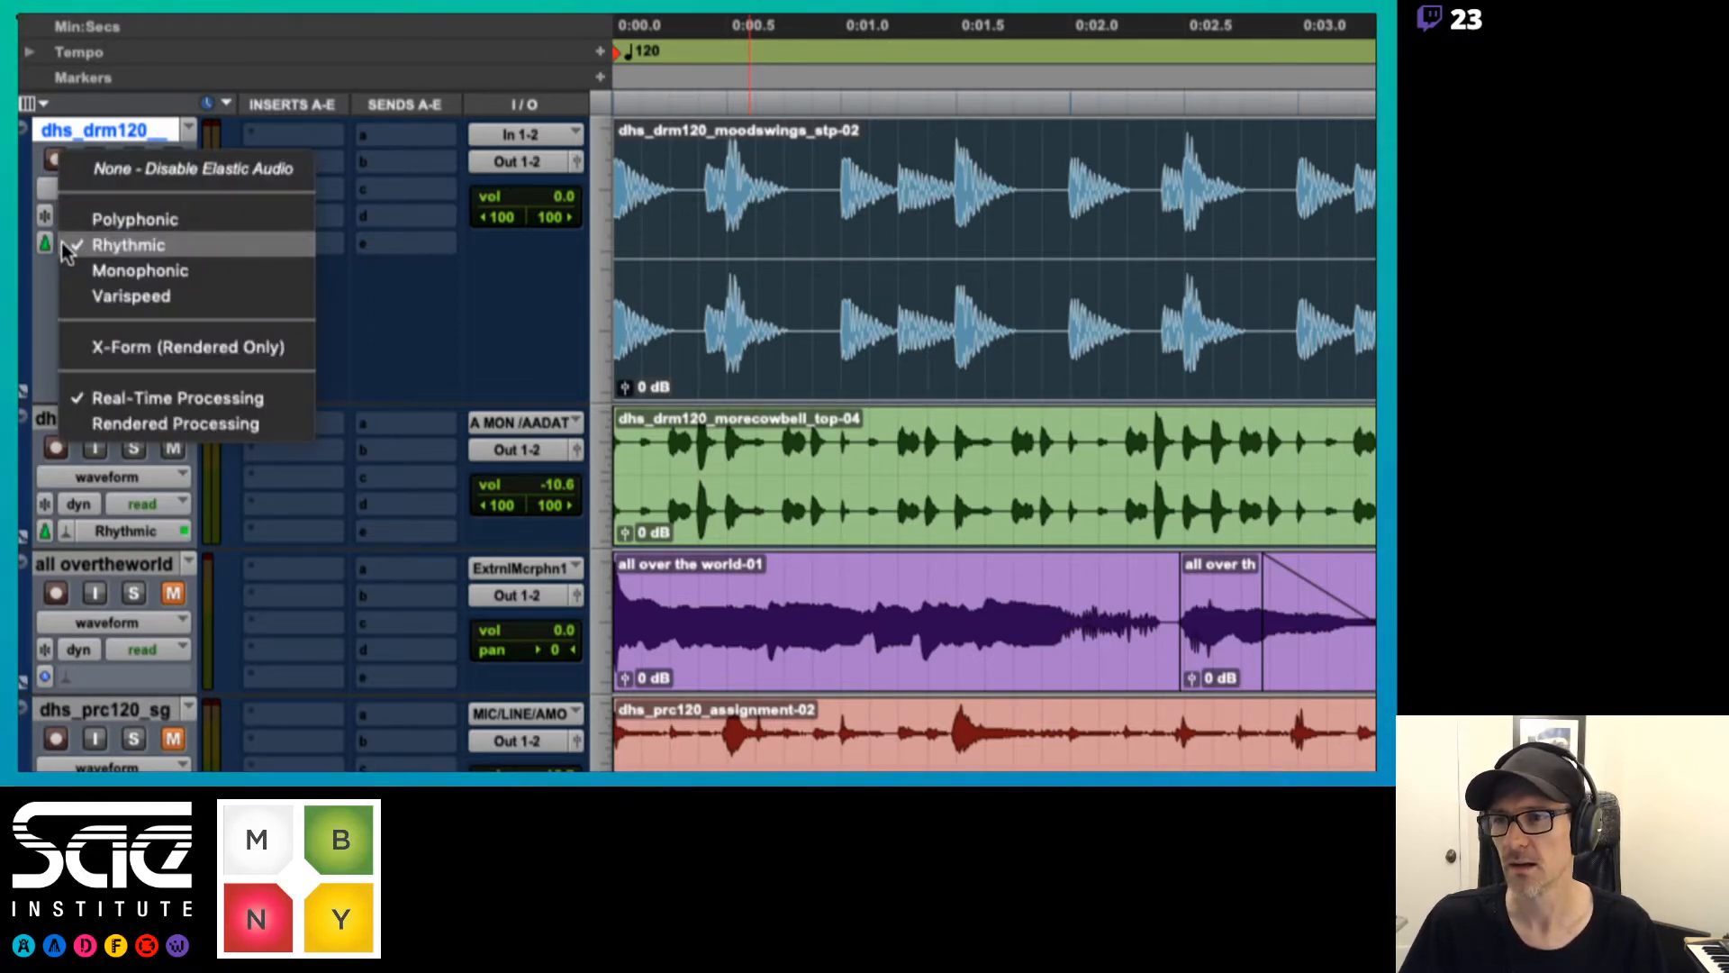
left_click(132, 112)
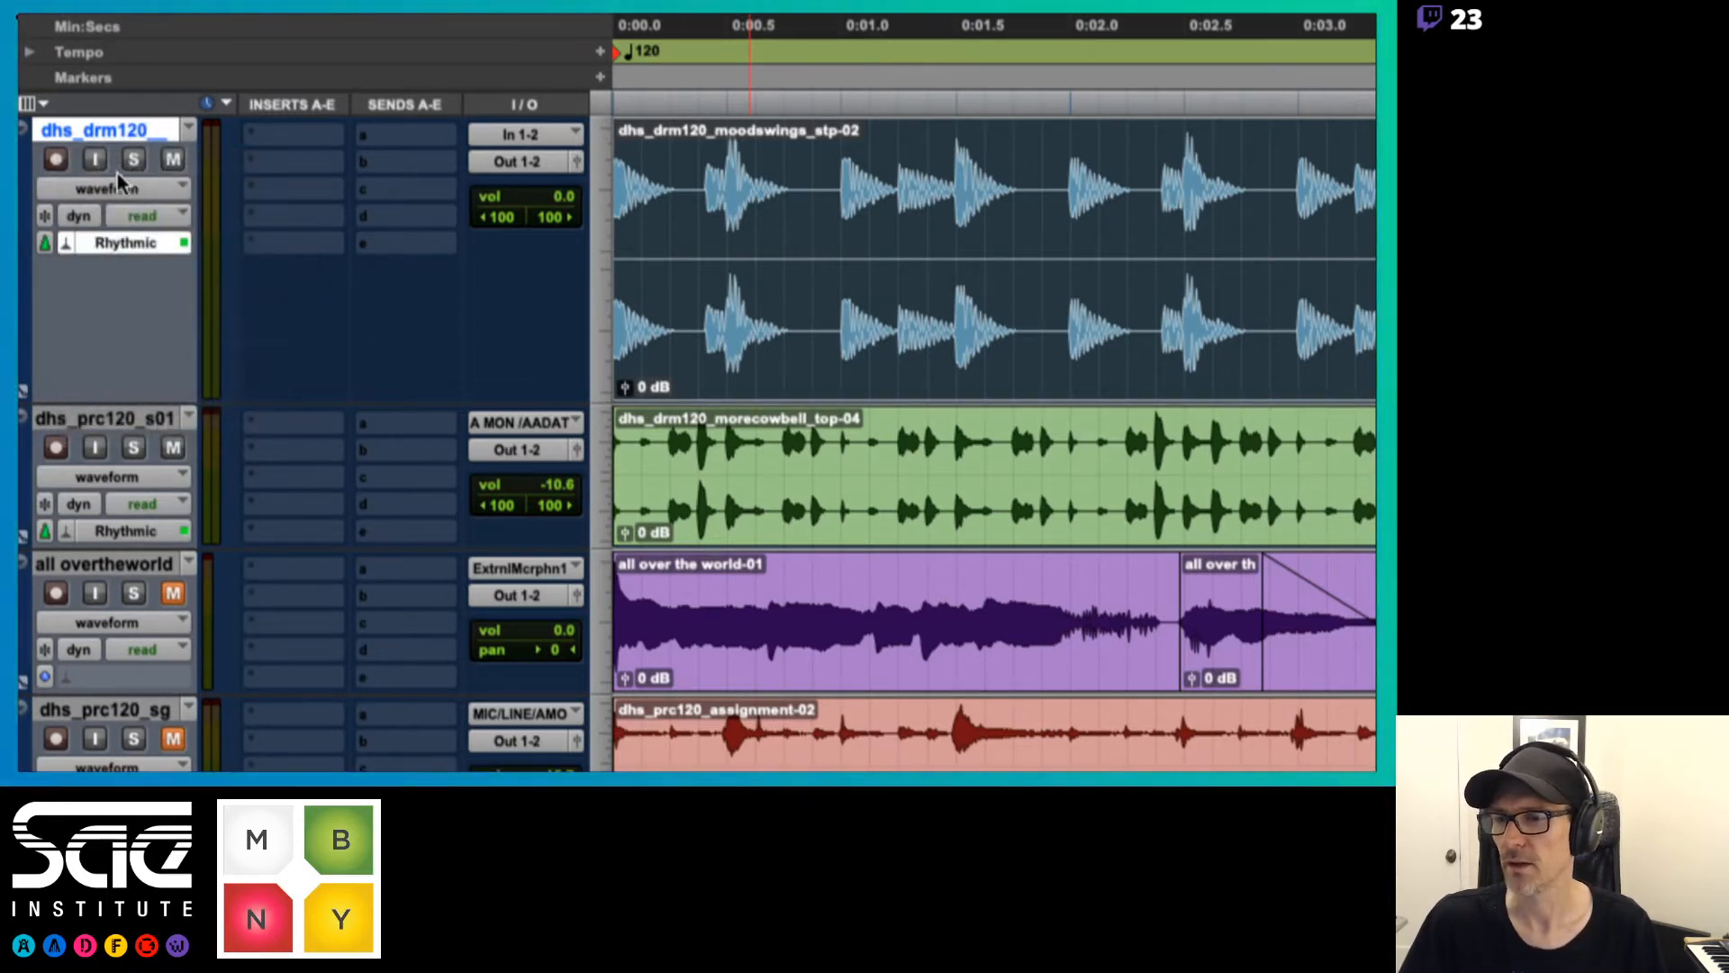
left_click(134, 188)
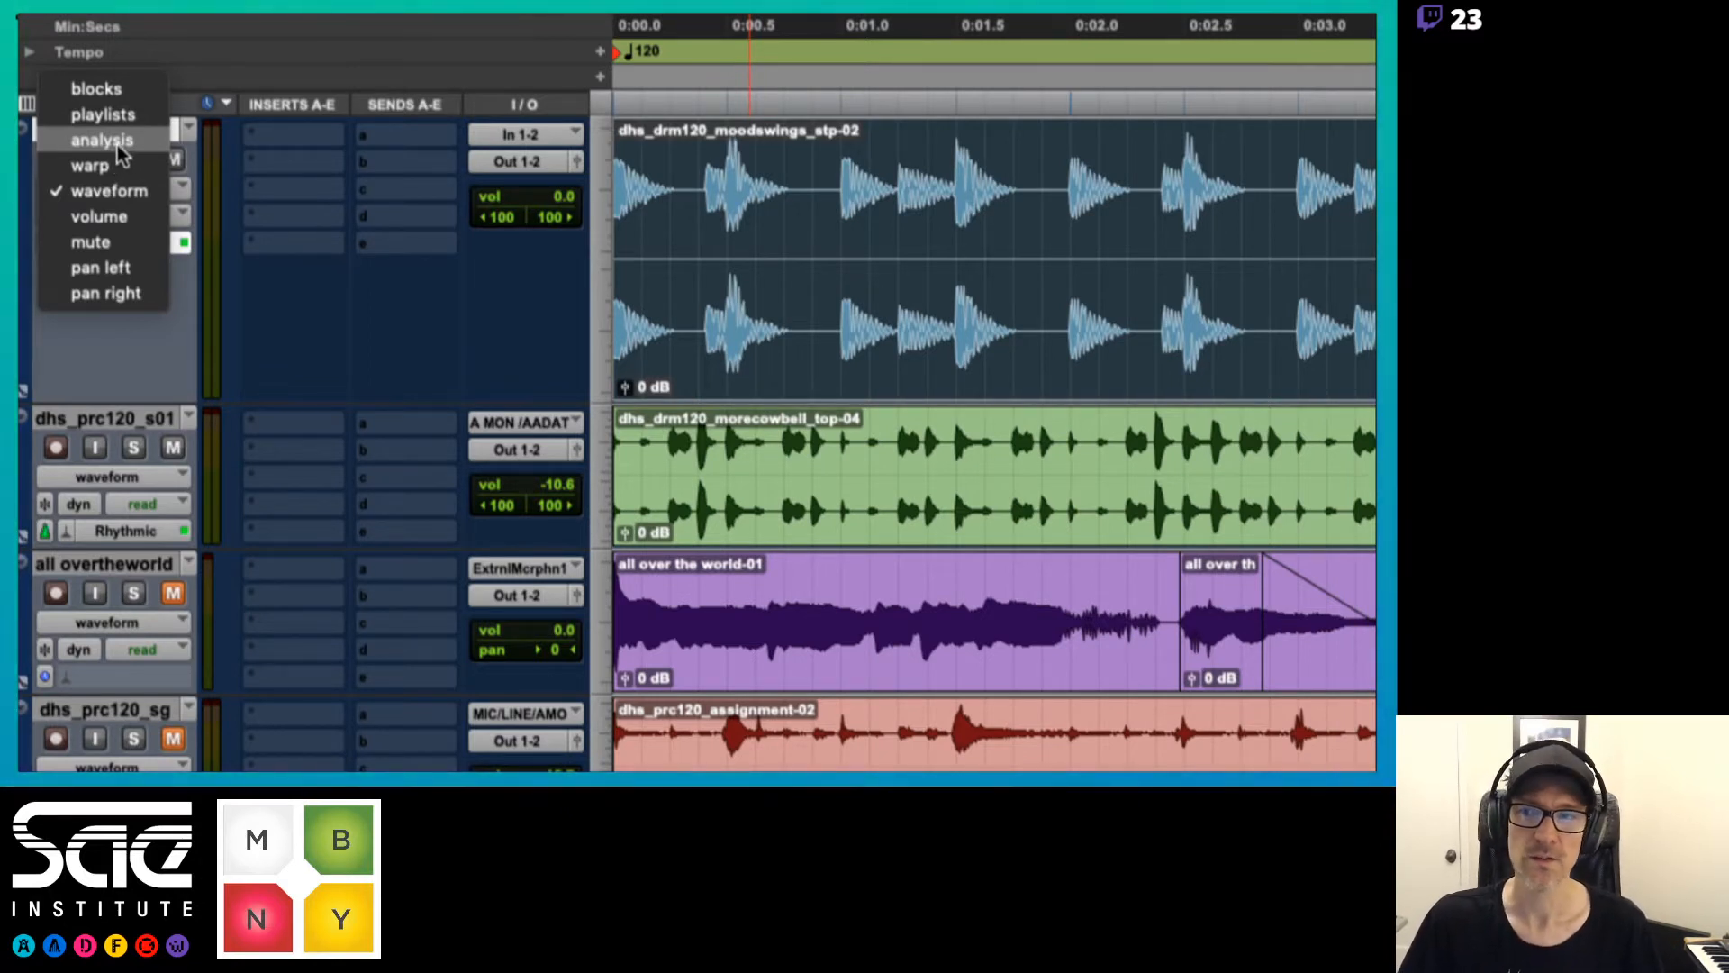
left_click(117, 142)
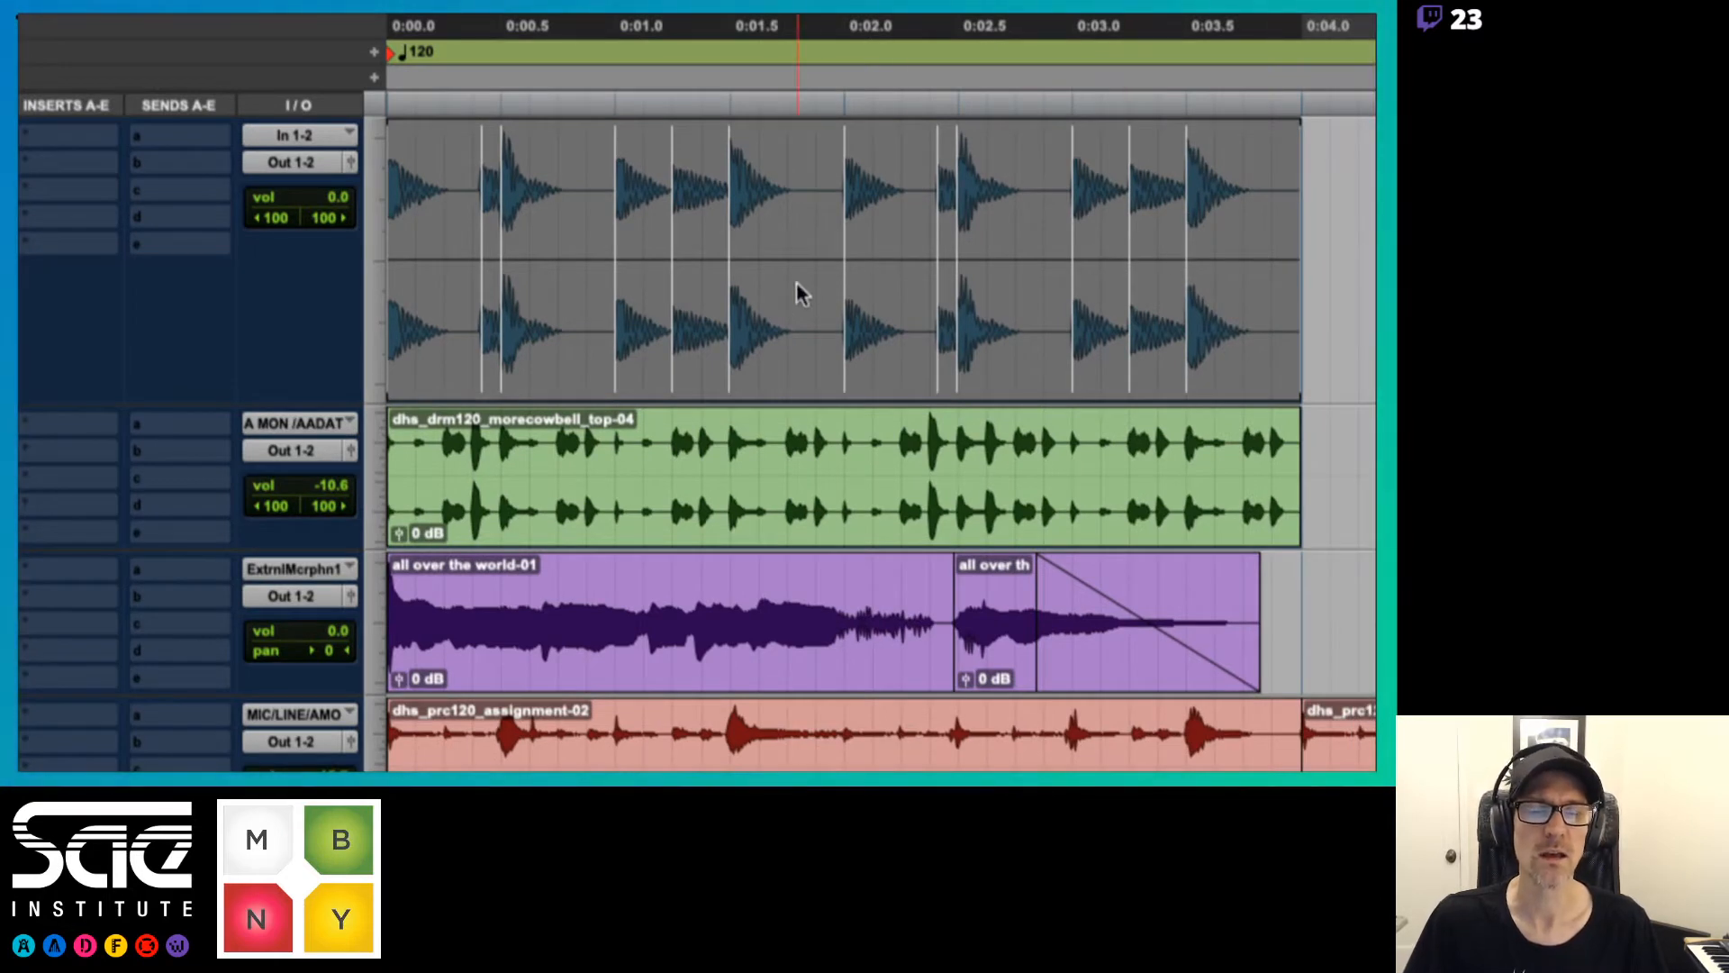
left_click(754, 212)
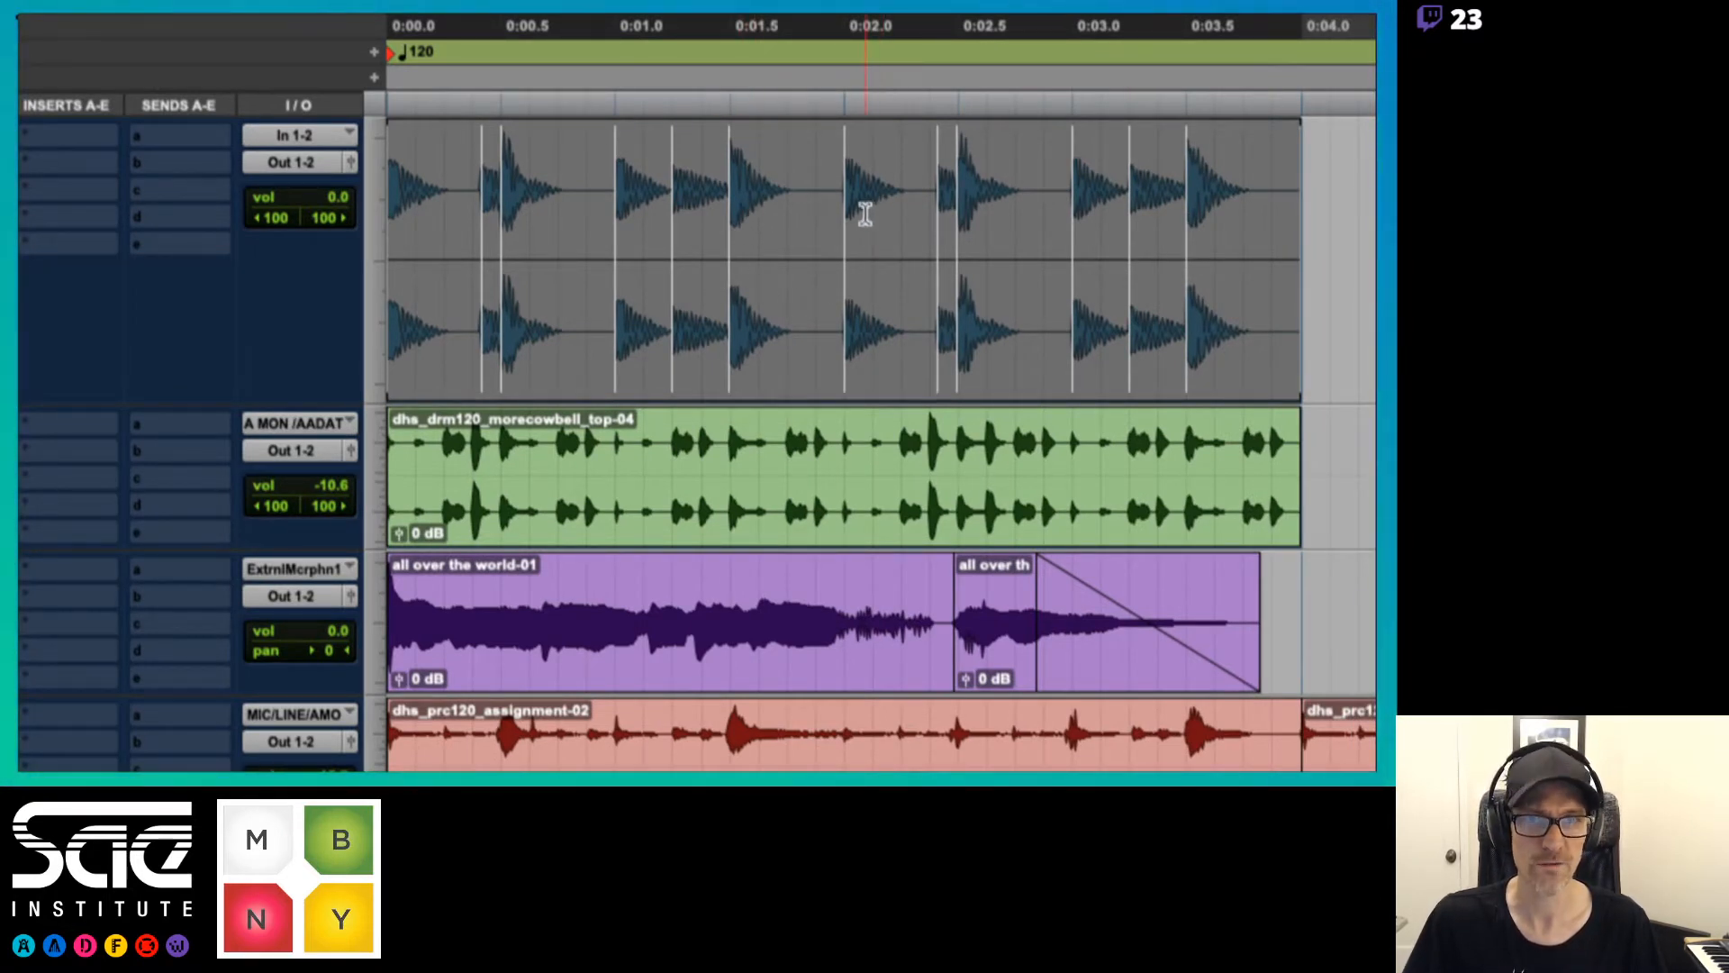
left_click(664, 243)
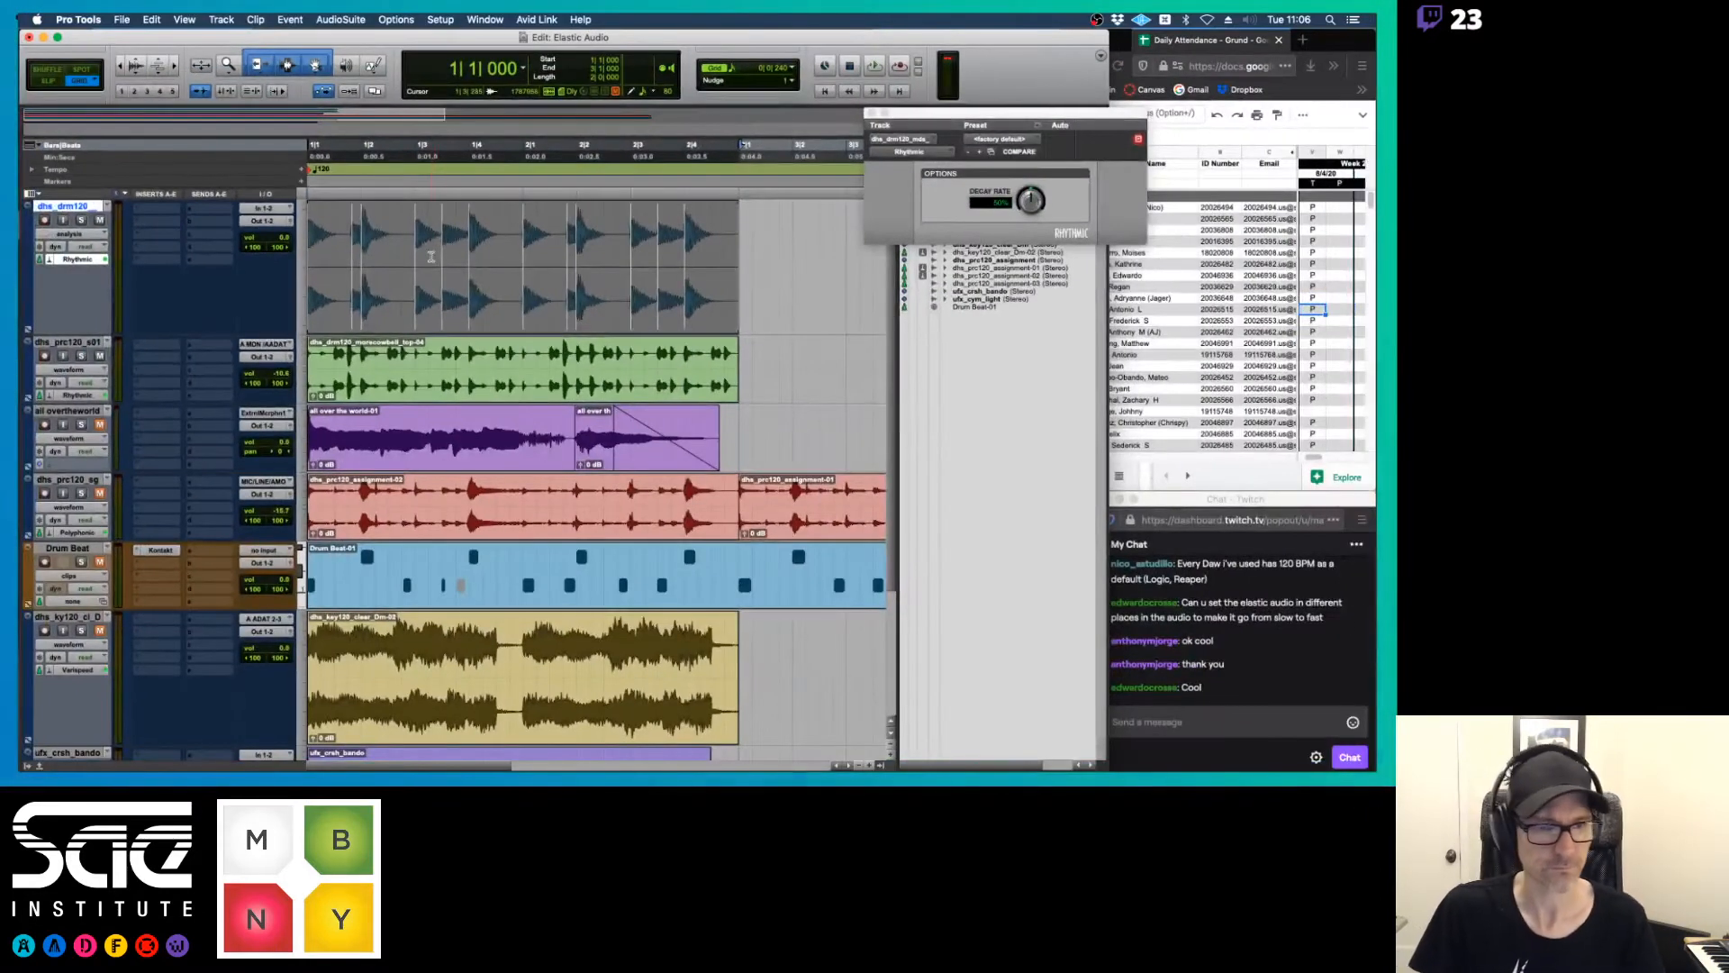
left_click(870, 113)
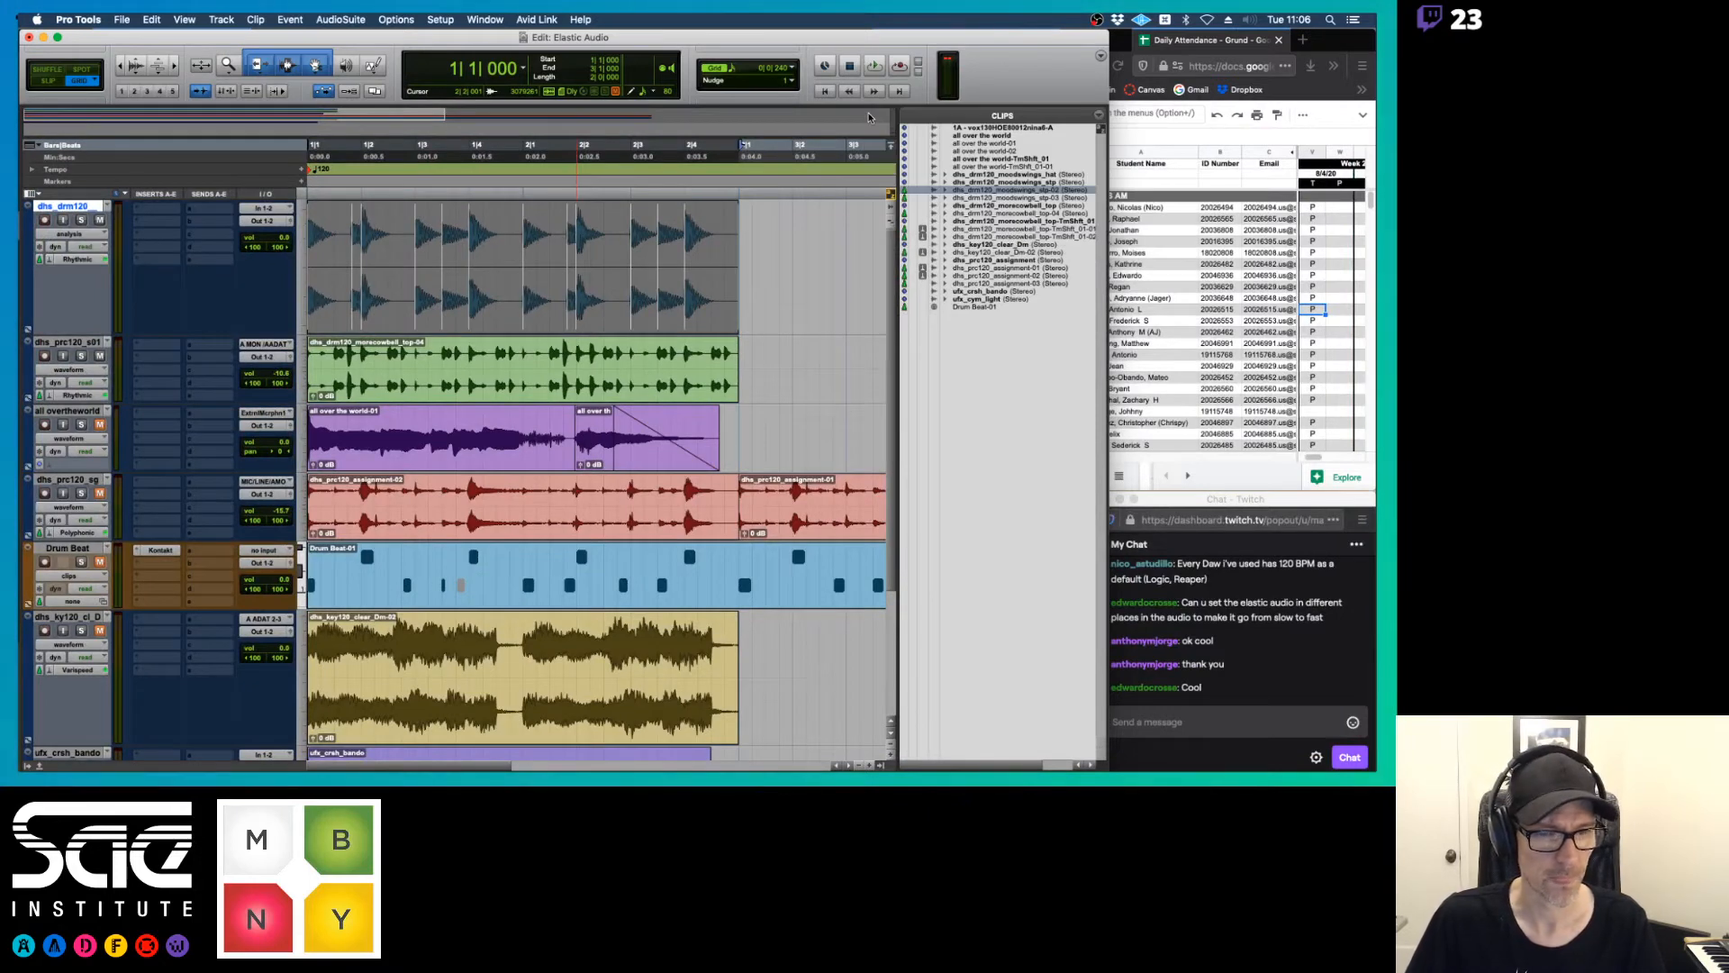
Switch to Preview and review the Elastic Audio Algorithms notes on Varispeed, Monophonic and the Rhythmic transient diagrams
key("super+Tab")
key("Down")
key("Down")
key("Down")
key("Down")
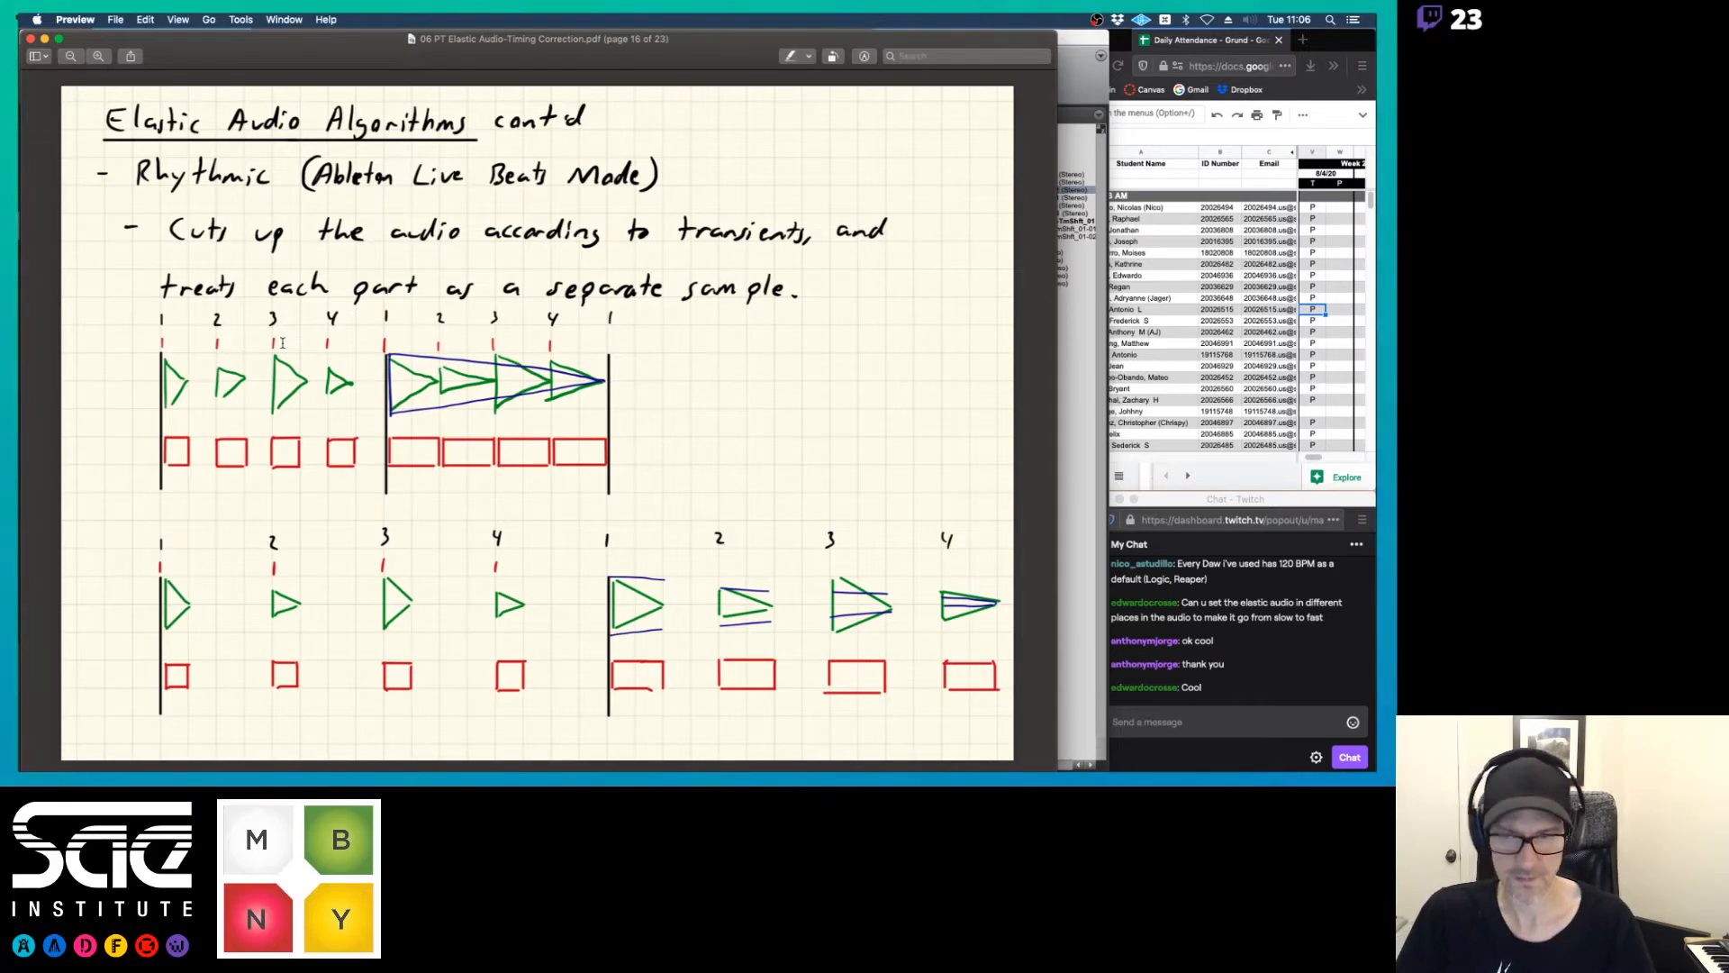
key("Right")
key("Right")
key("Right")
key("Right")
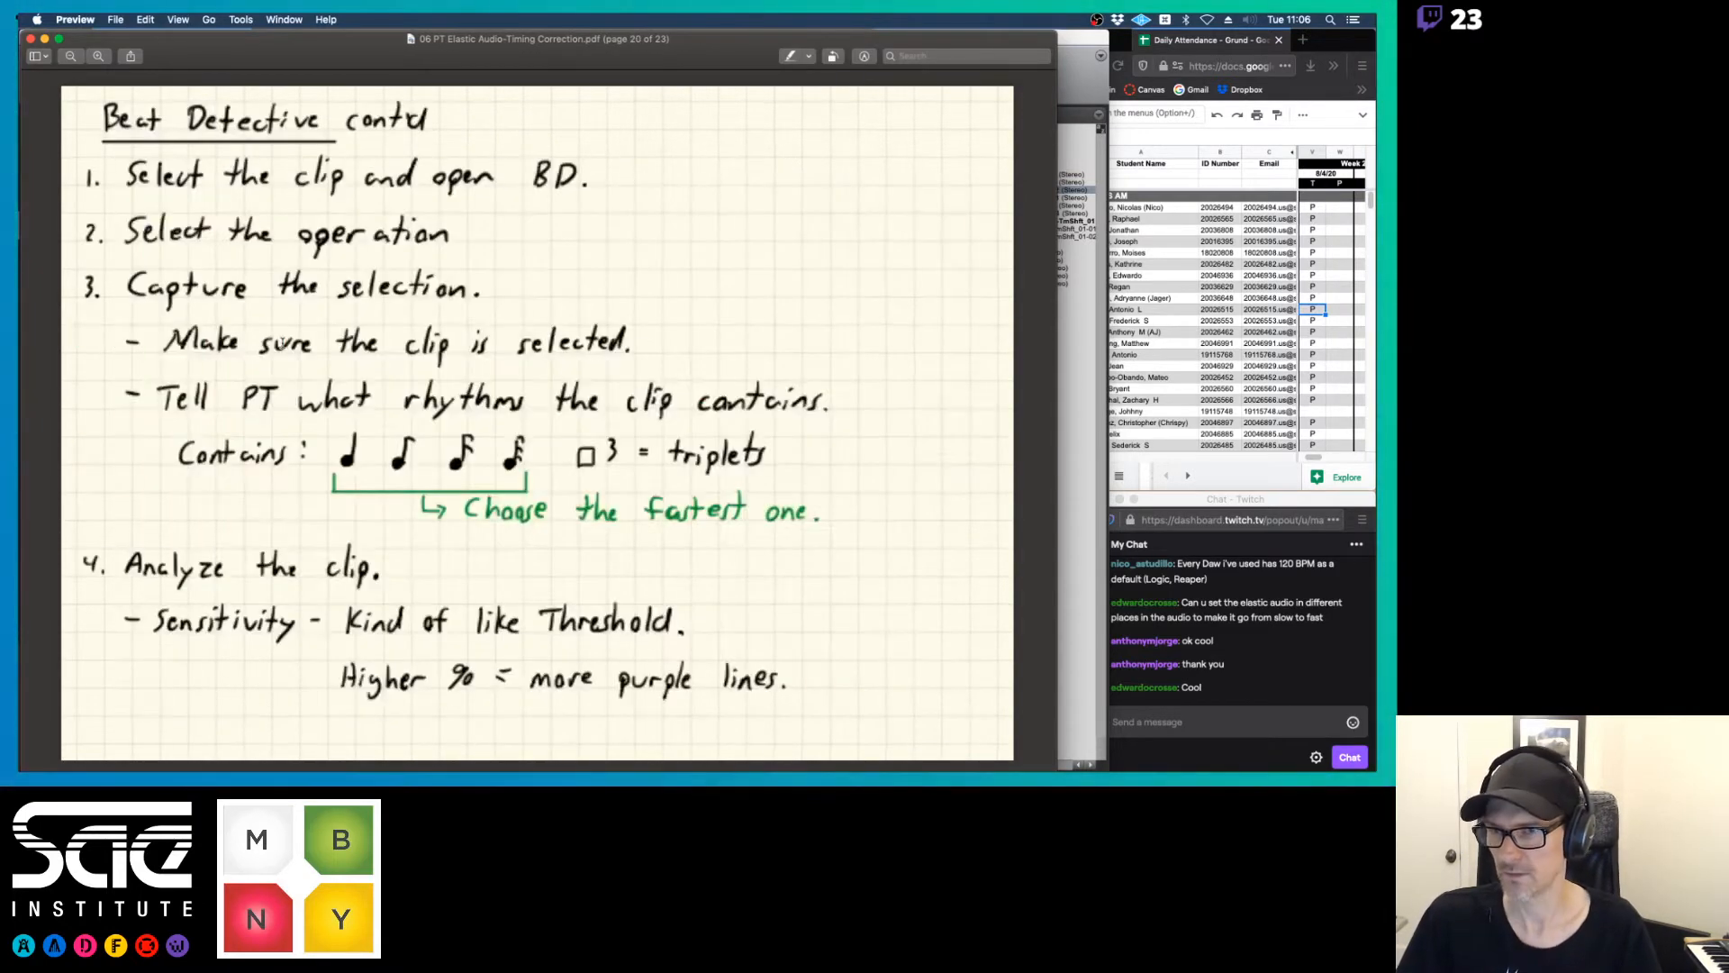
key("Left")
key("Left")
key("Left")
key("Left")
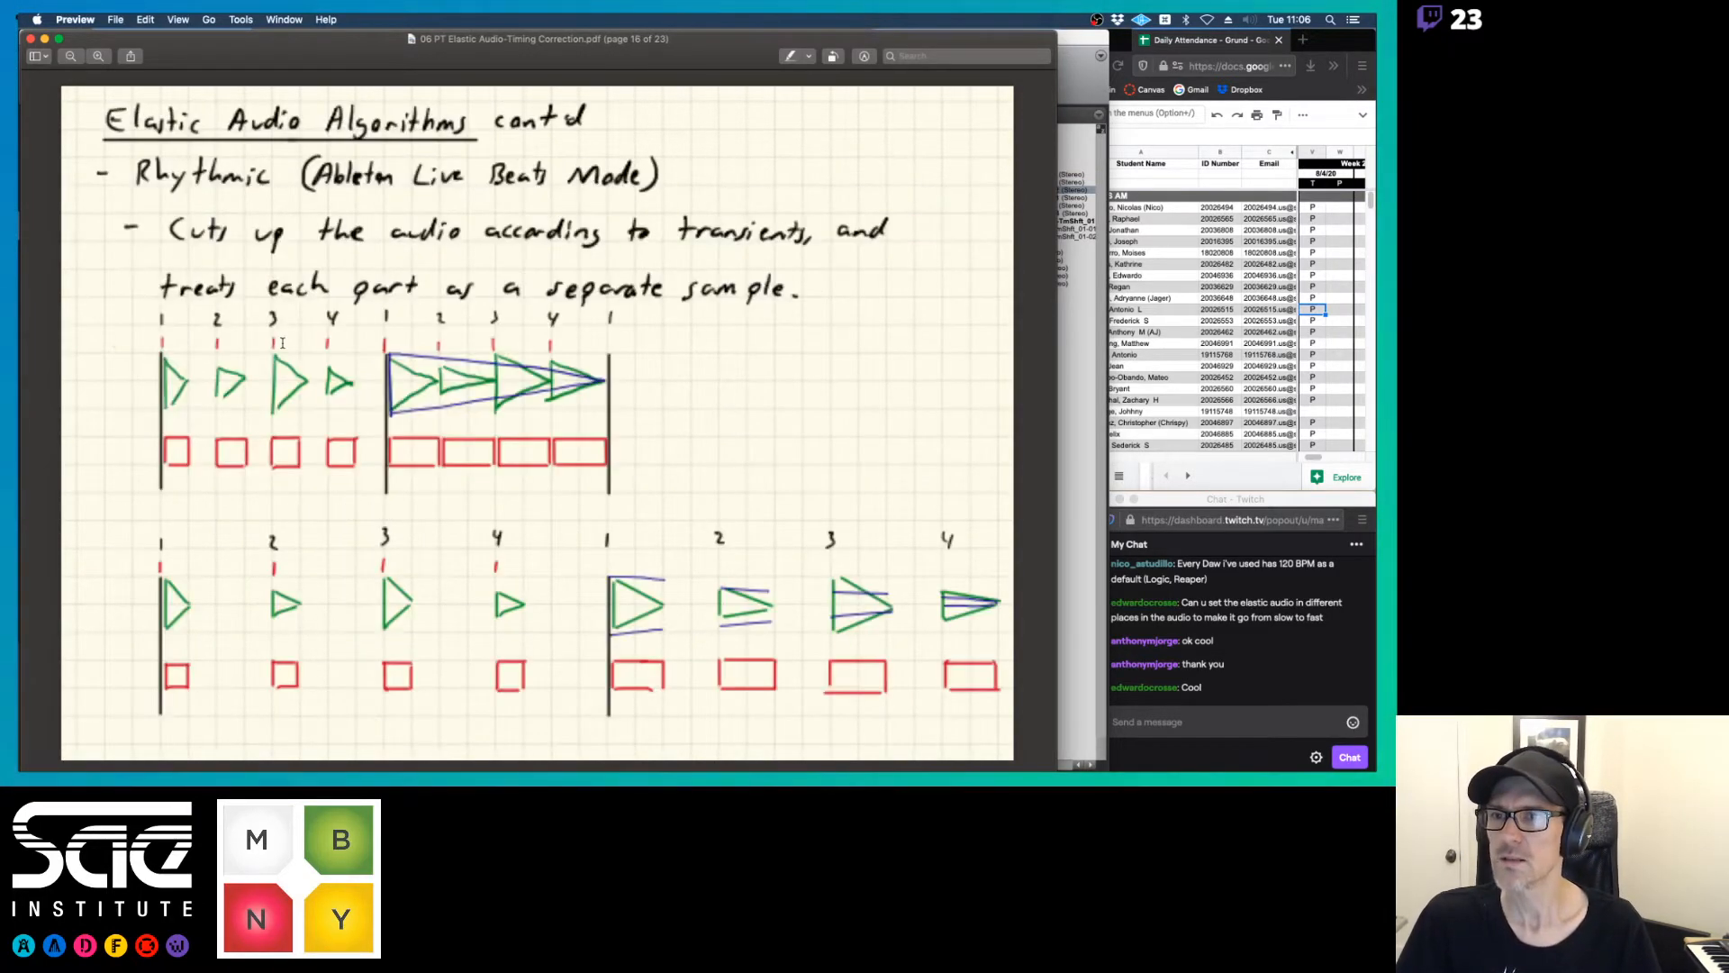
key("Left")
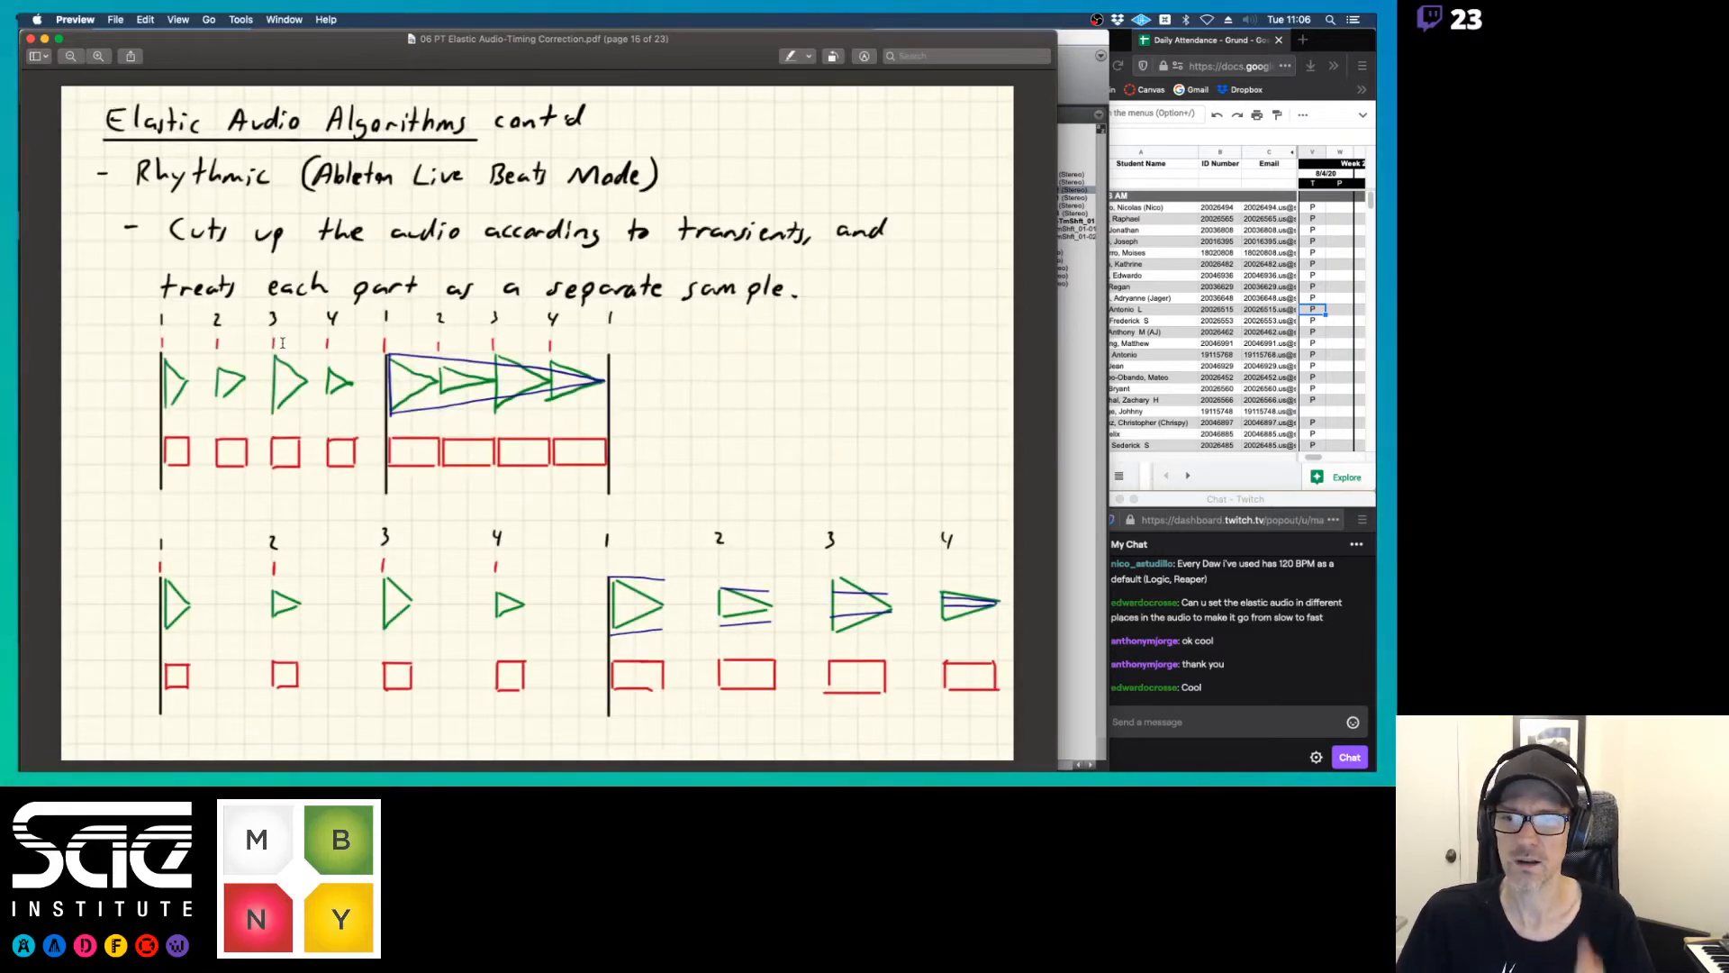
key("Right")
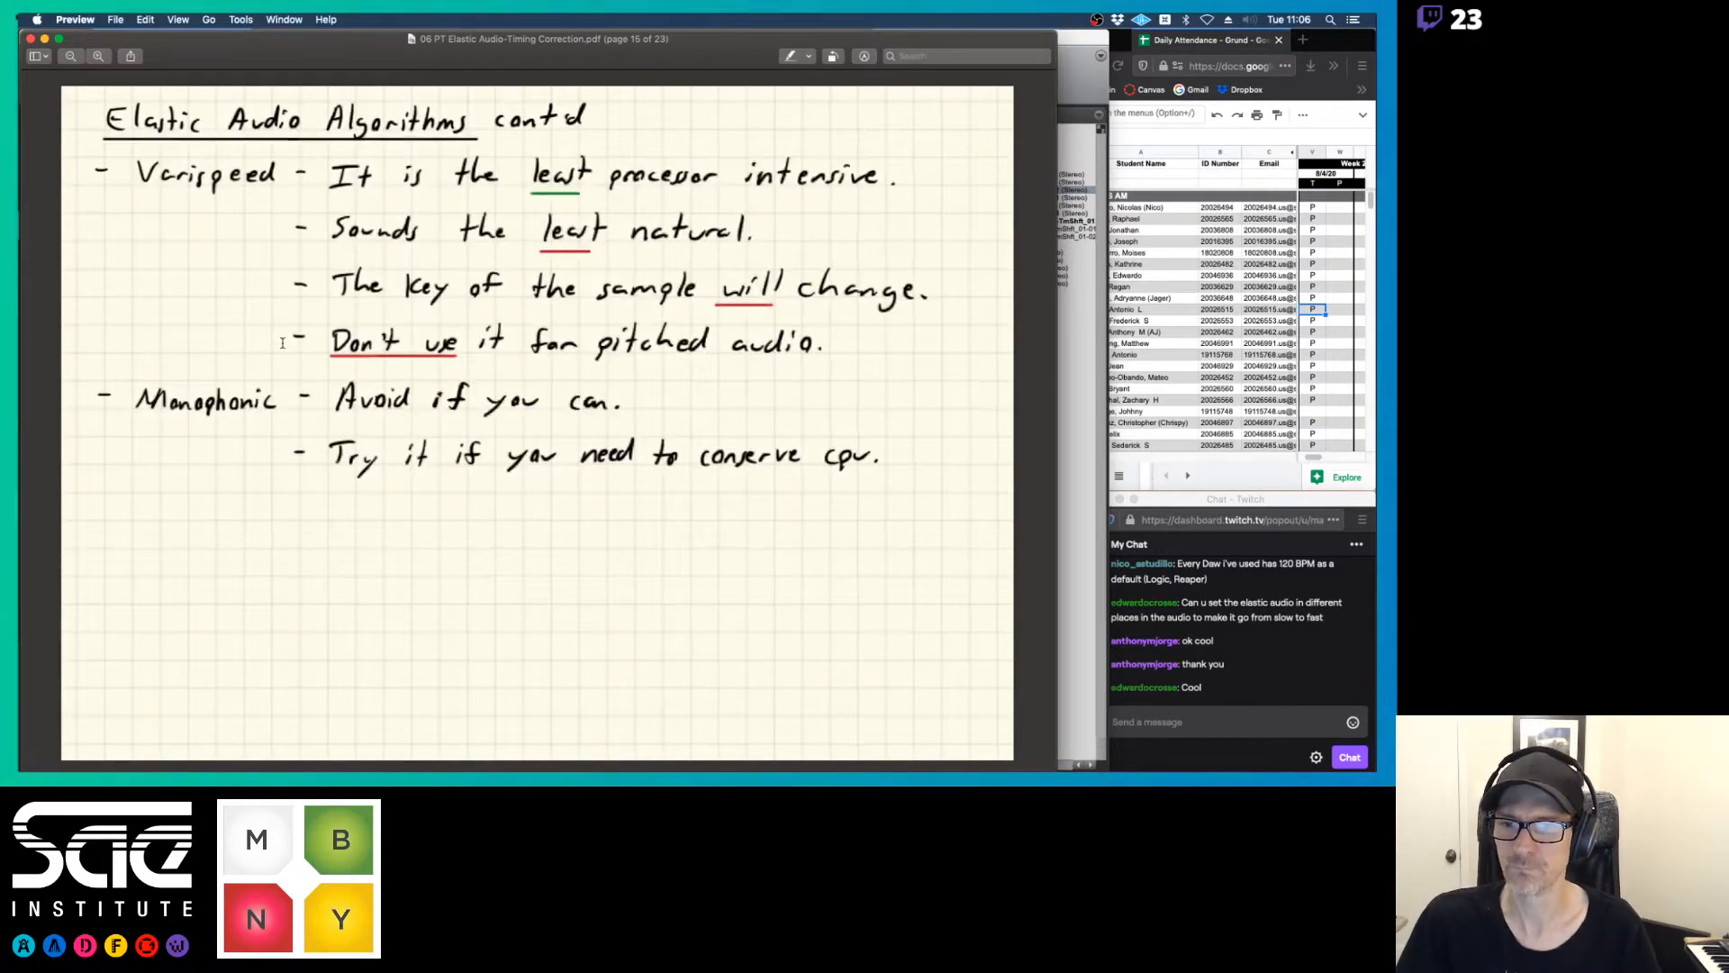
key("Left")
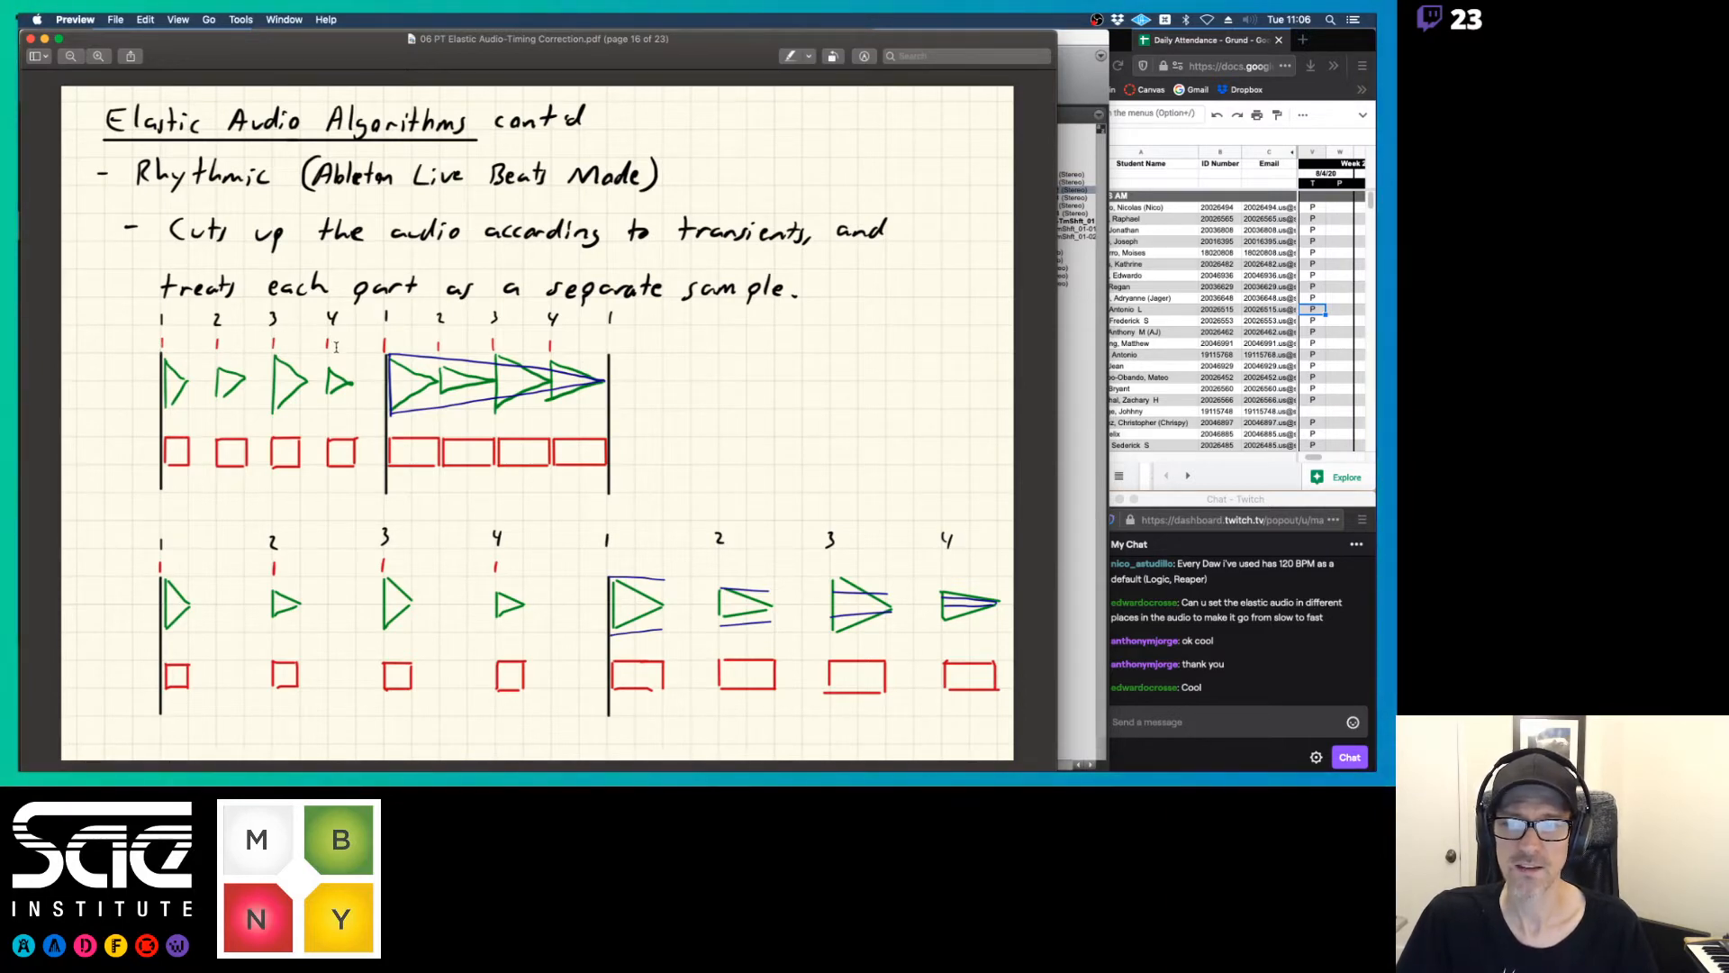
Return to Pro Tools and deselect the moodswings clip so its analysis markers can be inspected
key("super+Tab")
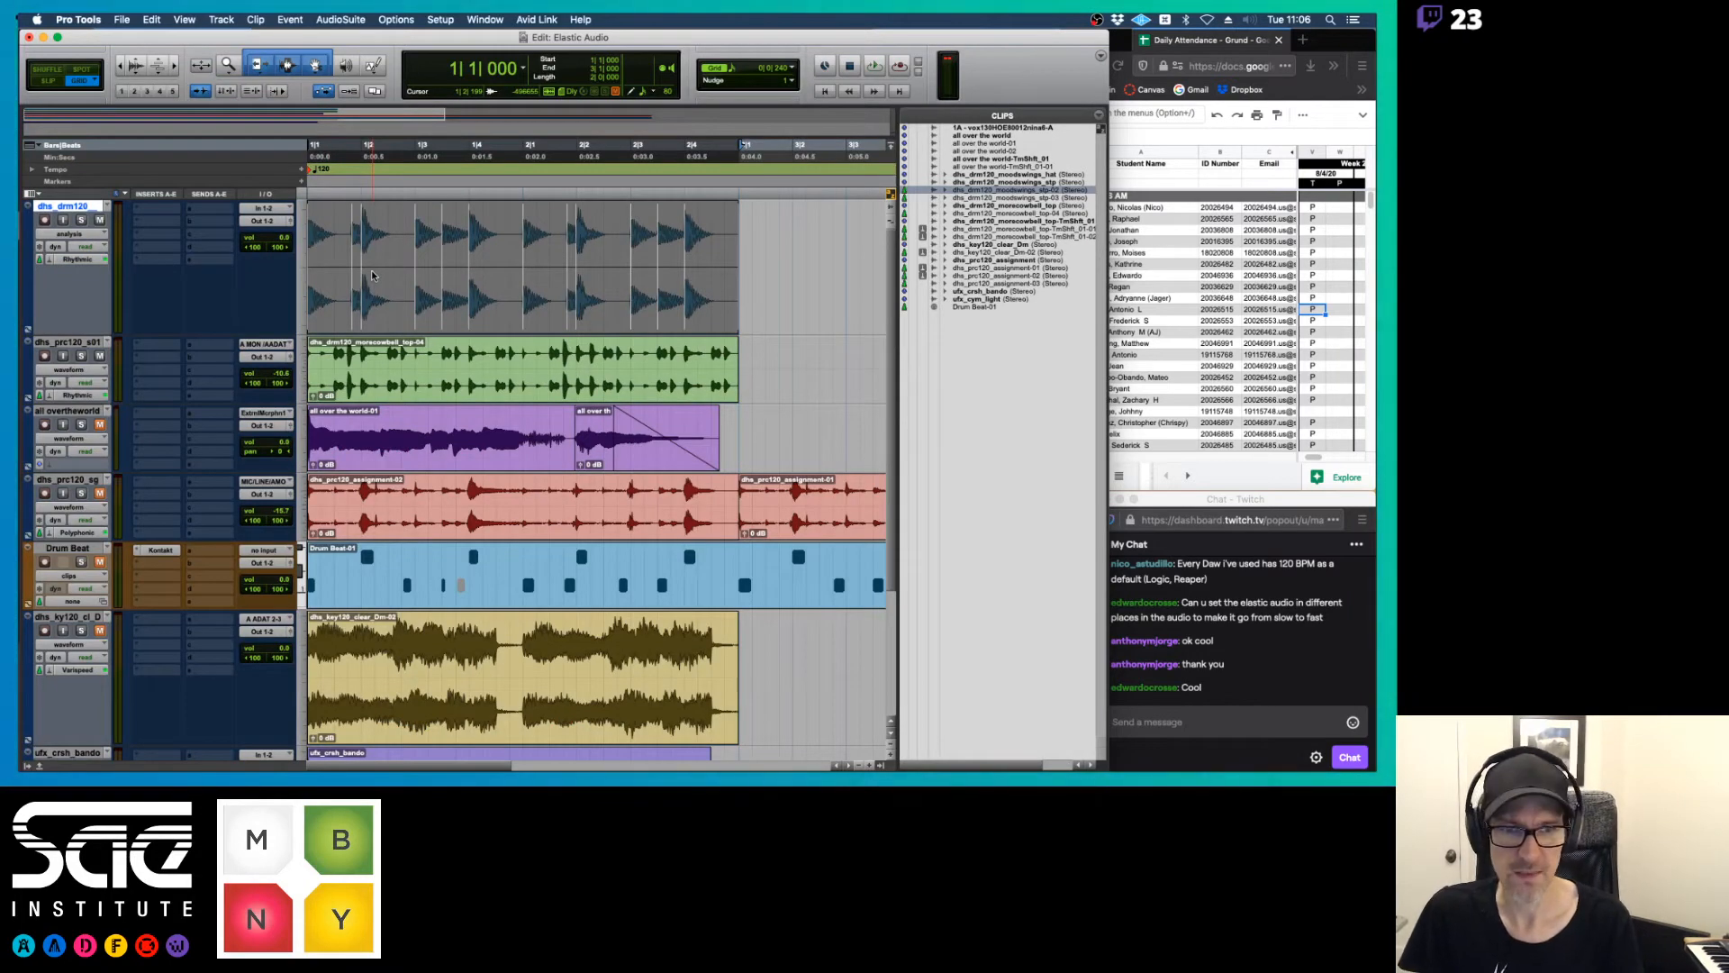
left_click(880, 765)
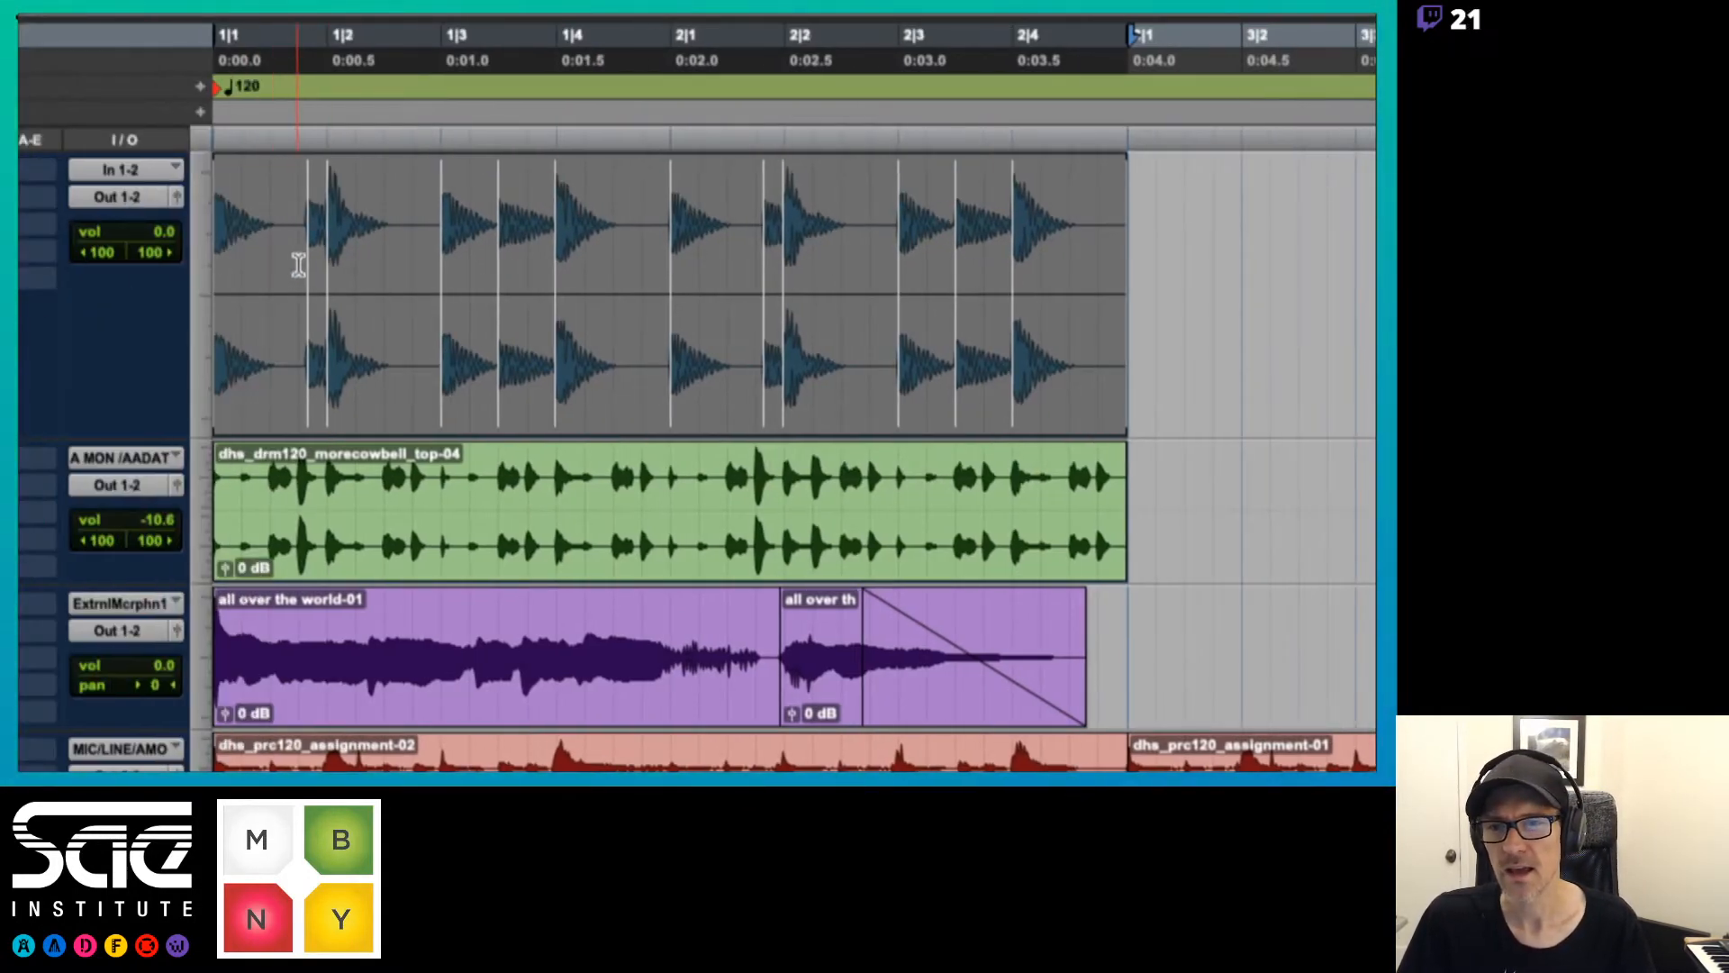
left_click(413, 275)
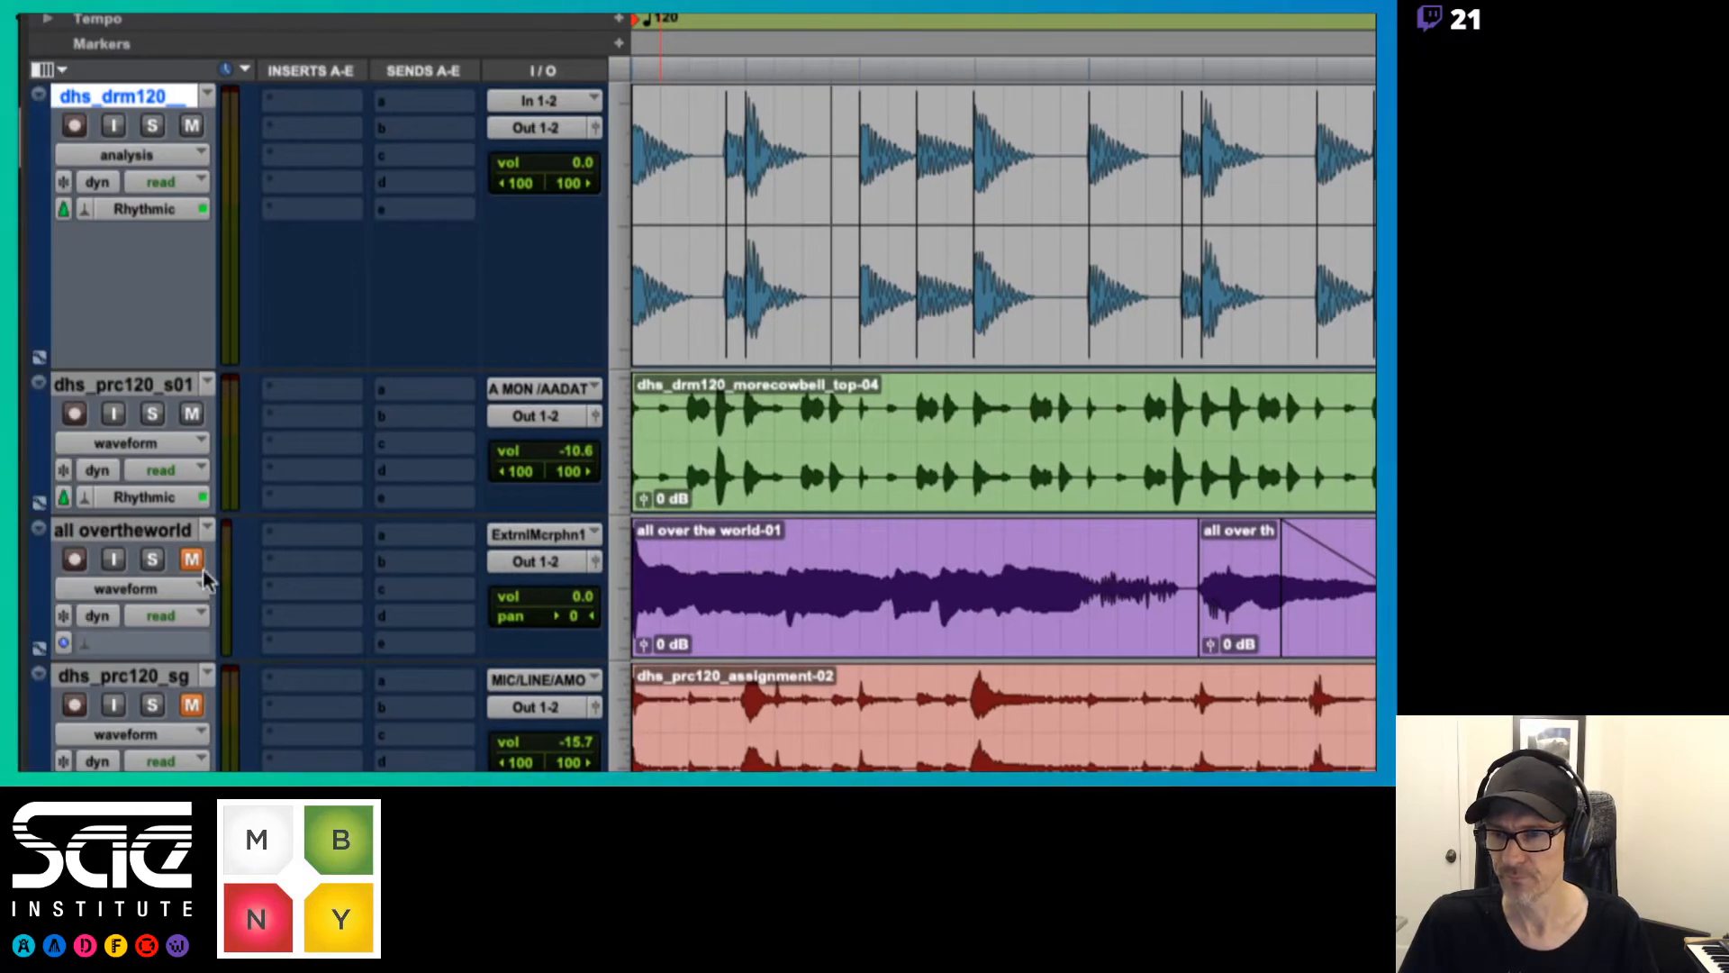
Enable Polyphonic Elastic Audio on the all overtheworld track and switch it to analysis view
left_click(137, 591)
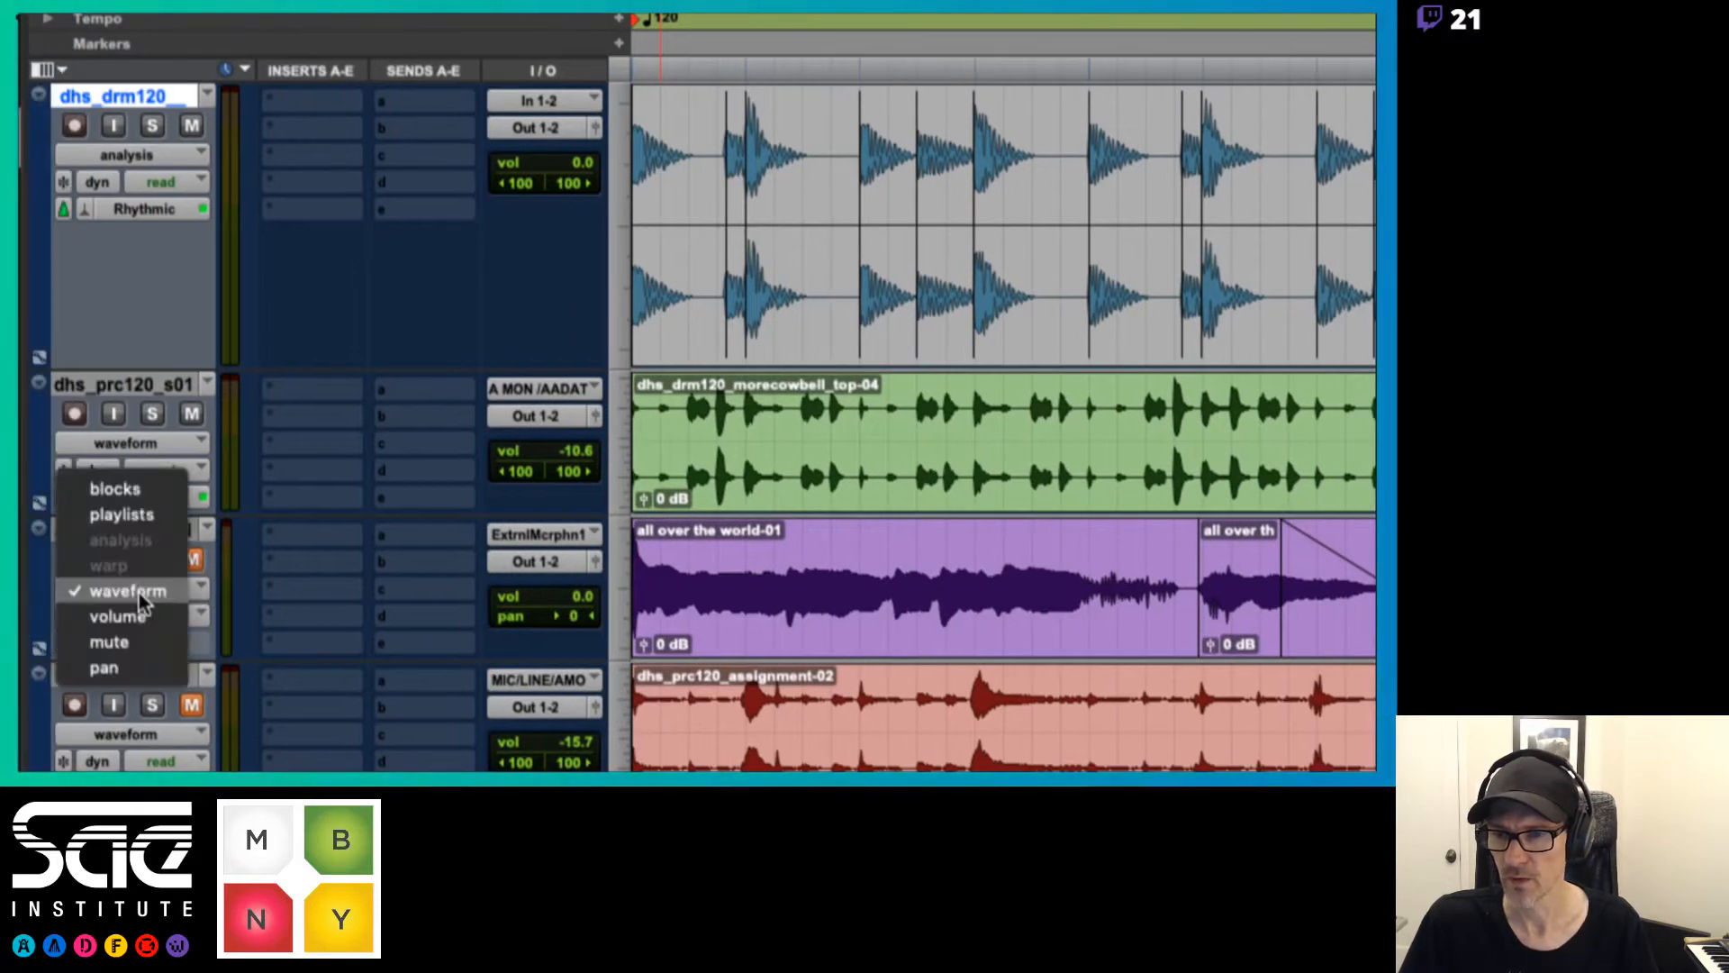
left_click(241, 580)
left_click(99, 639)
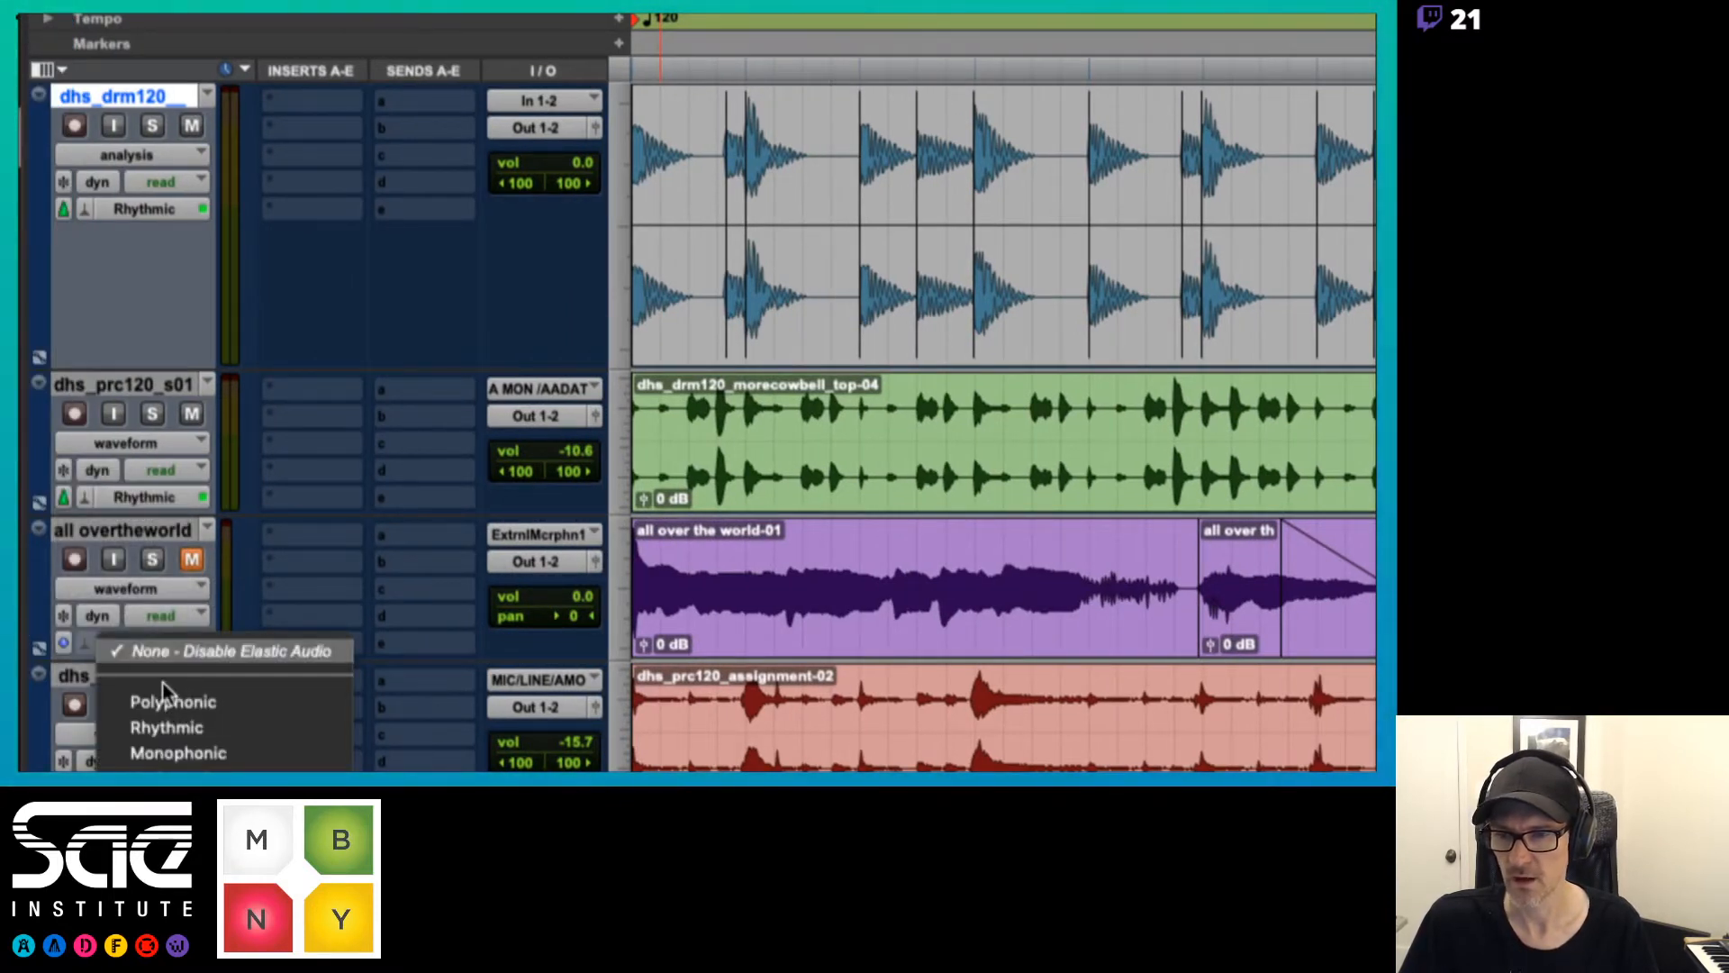
left_click(169, 726)
left_click(143, 588)
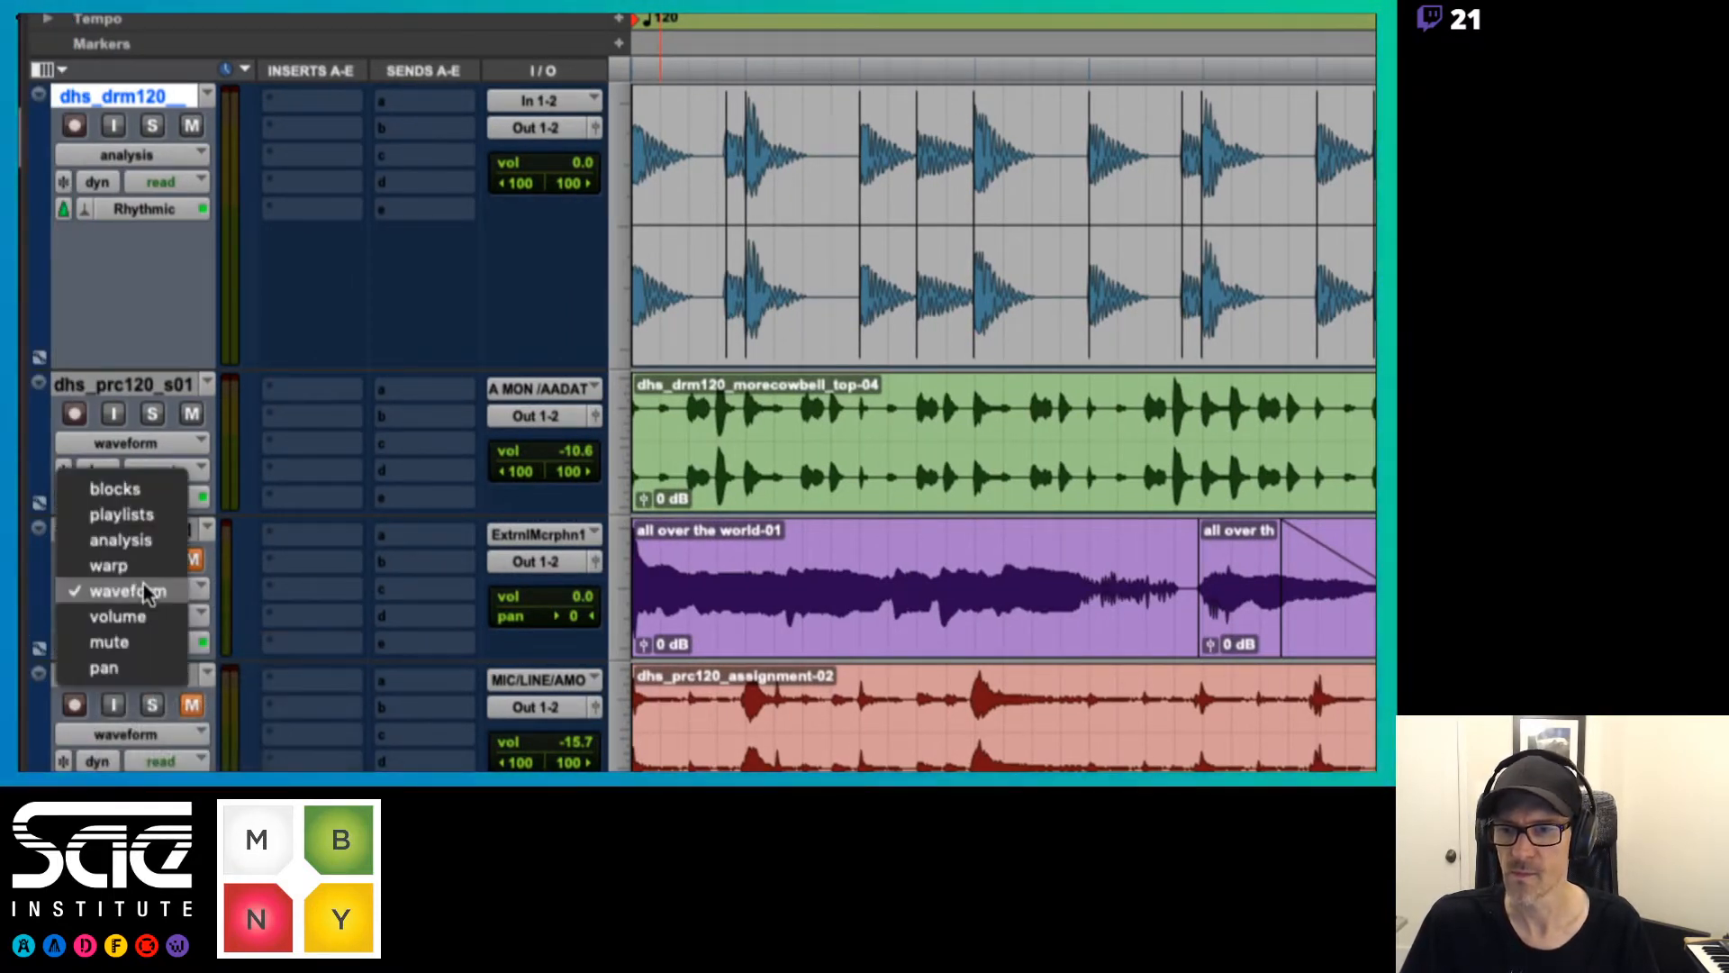
left_click(120, 539)
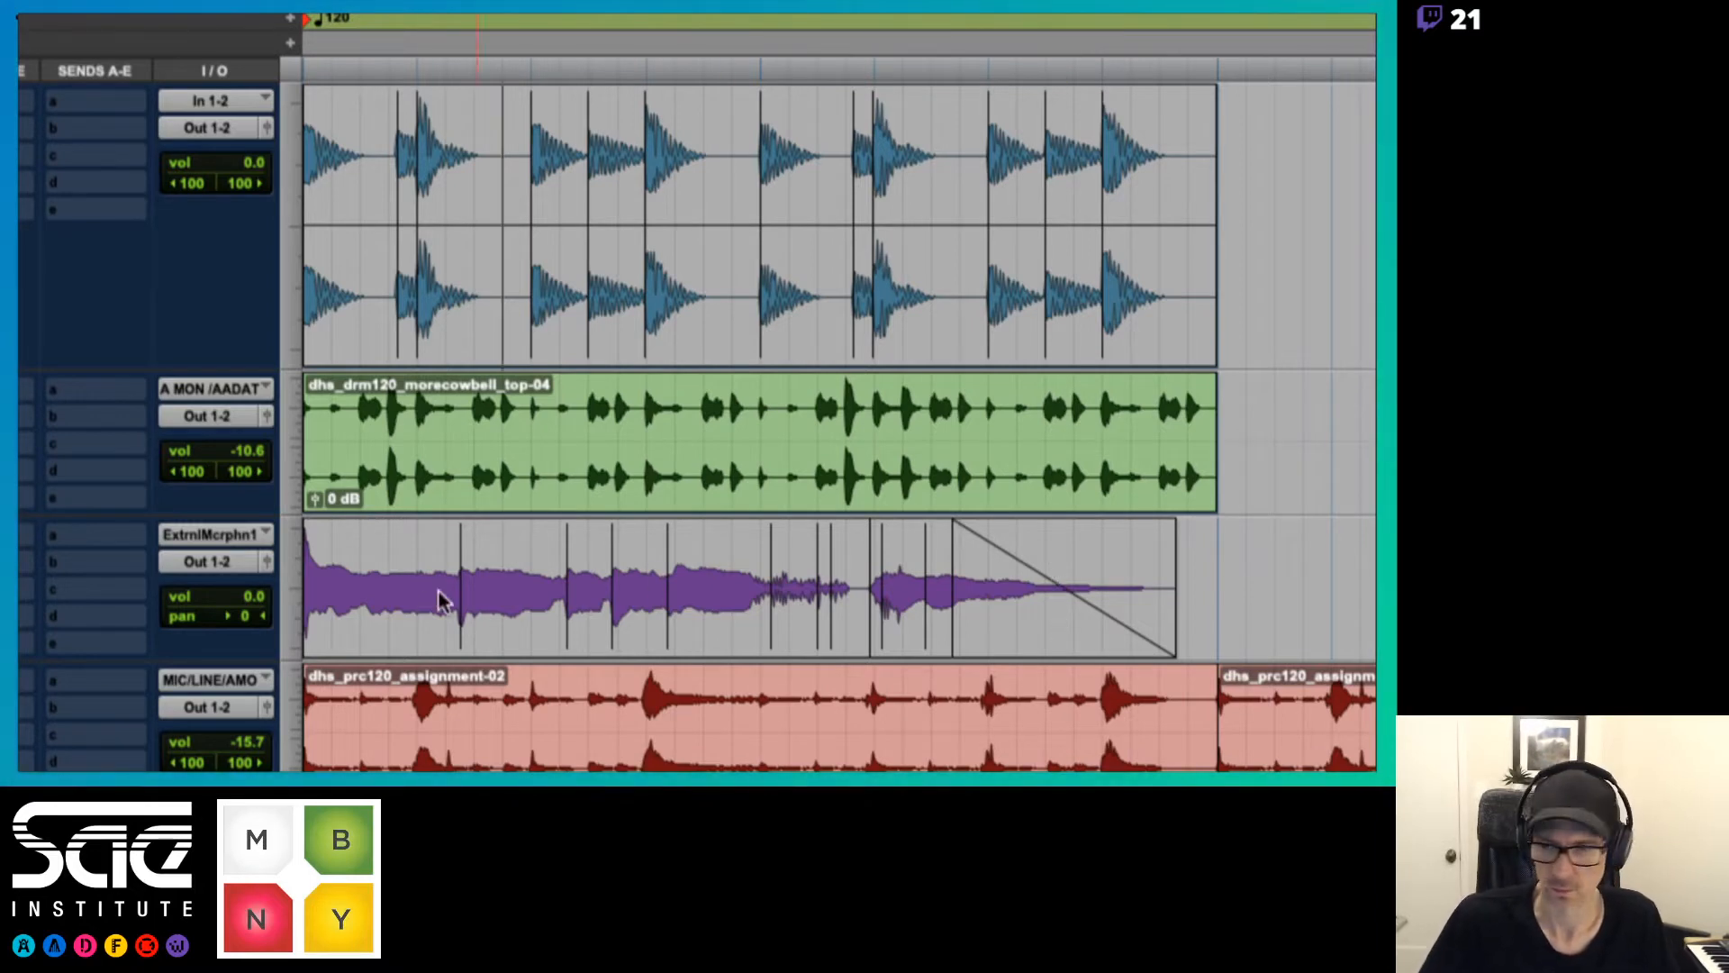
Remove the fade-out from the last all overtheworld clip in waveform view and return the track to analysis view
left_click(135, 593)
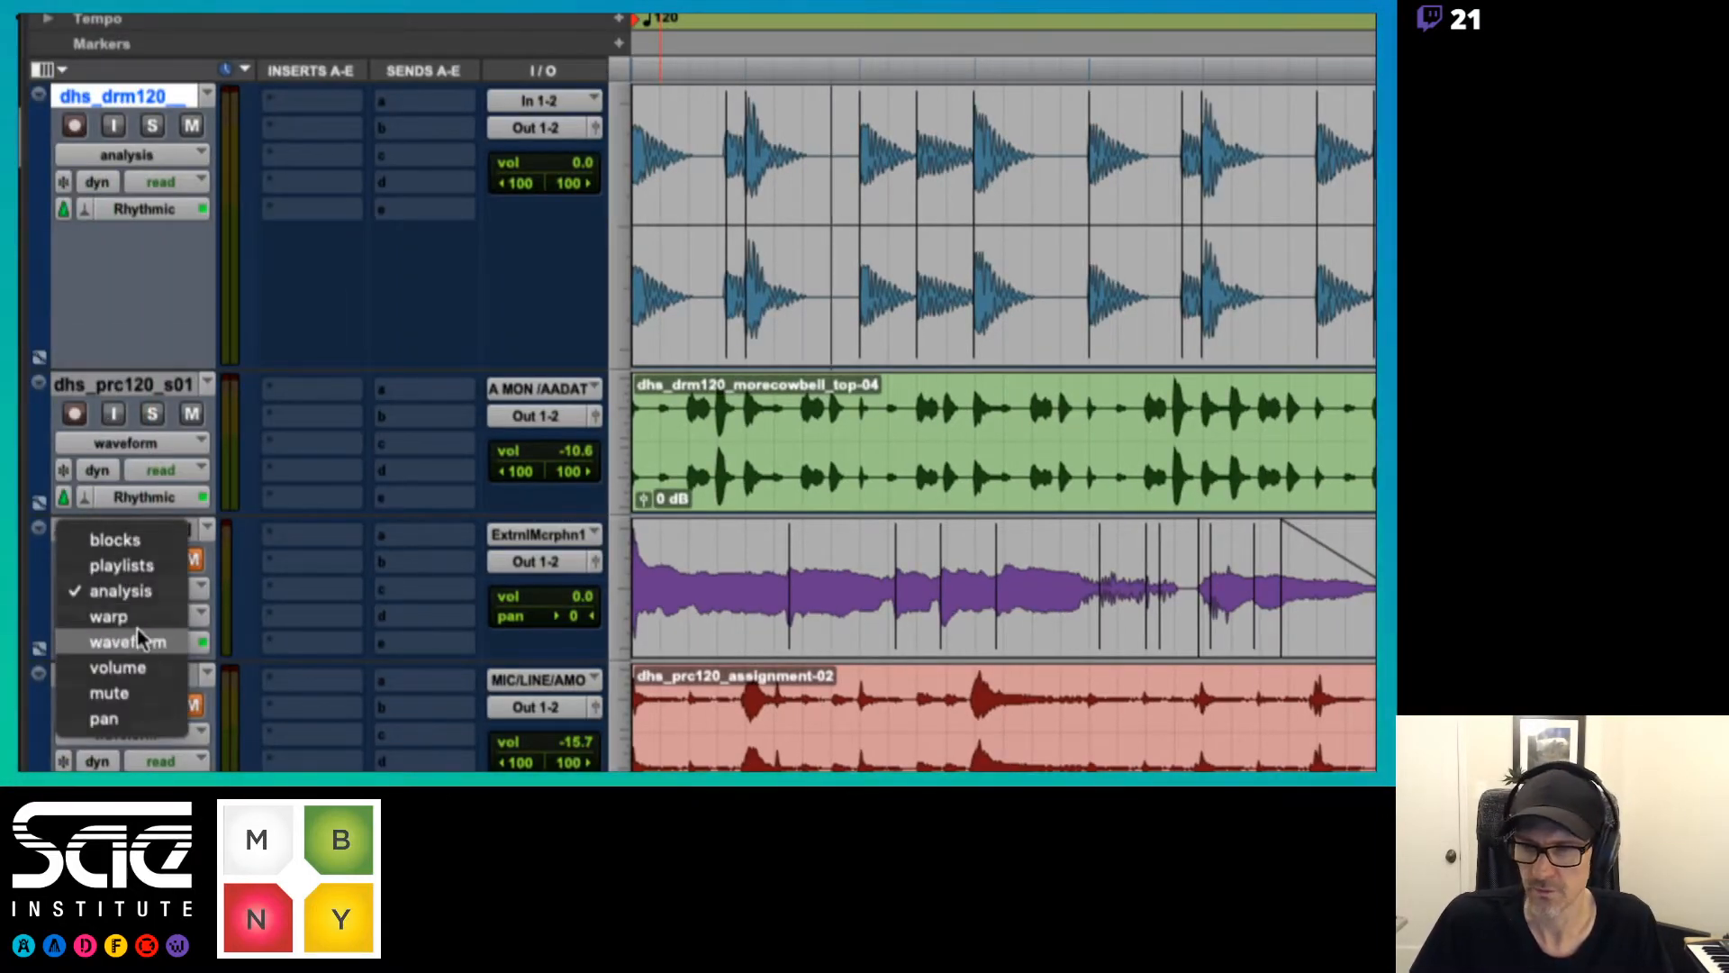
left_click(137, 641)
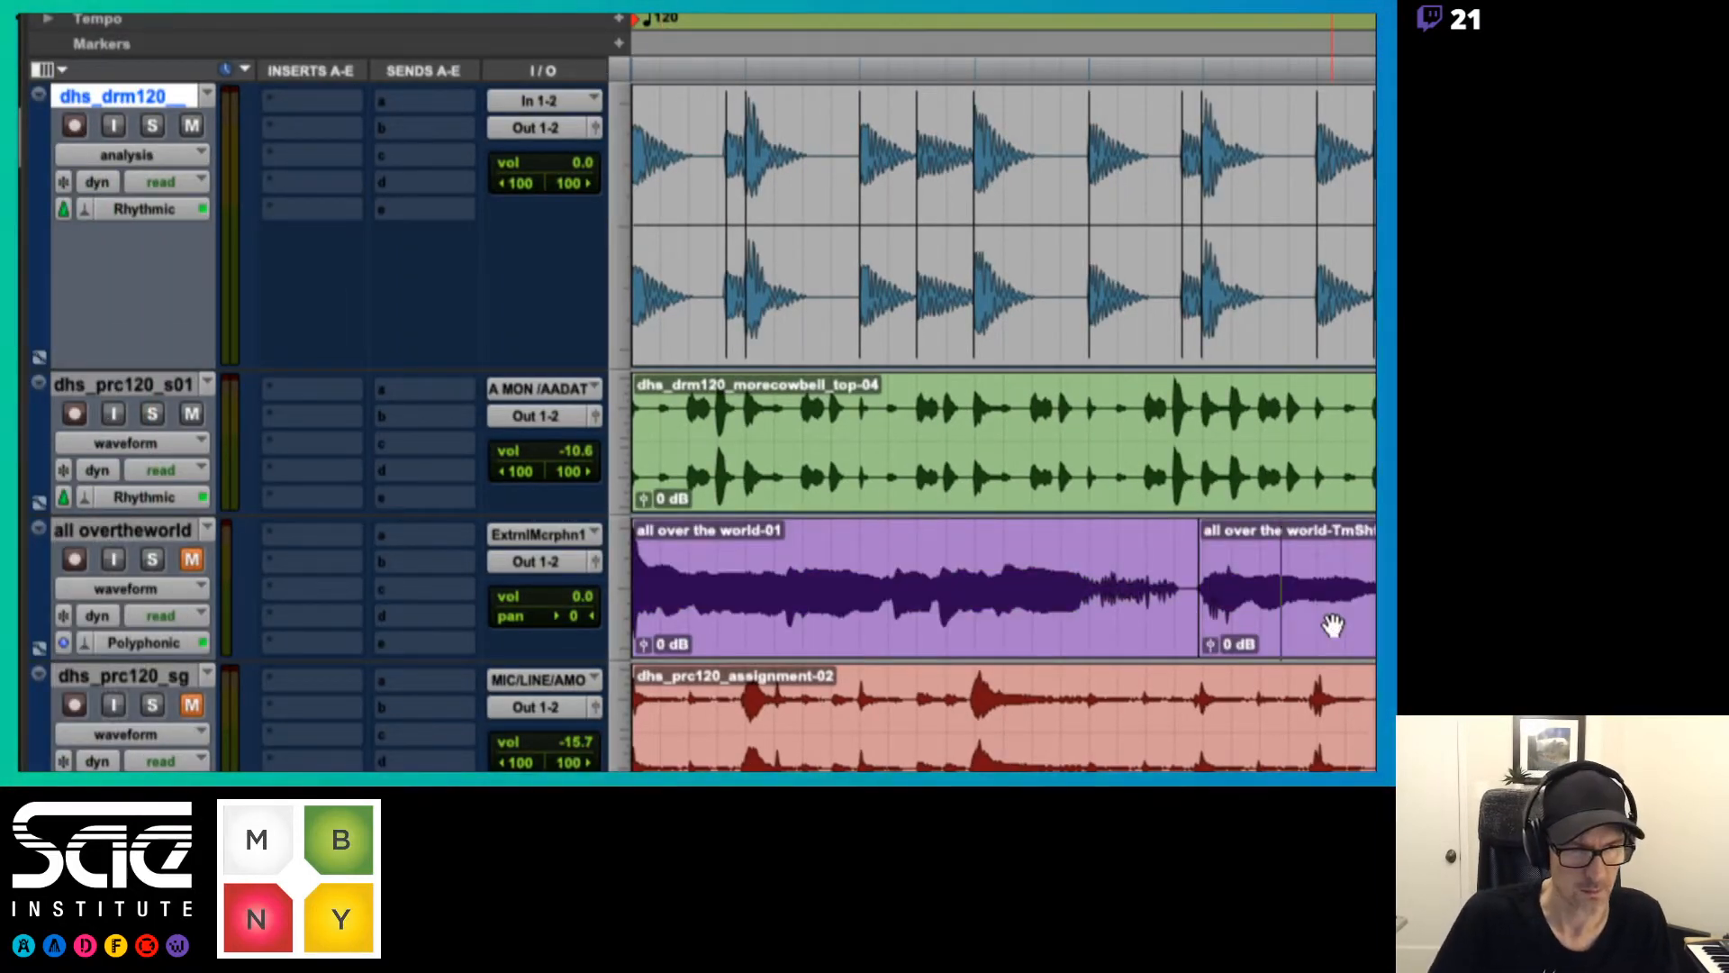
left_click(144, 587)
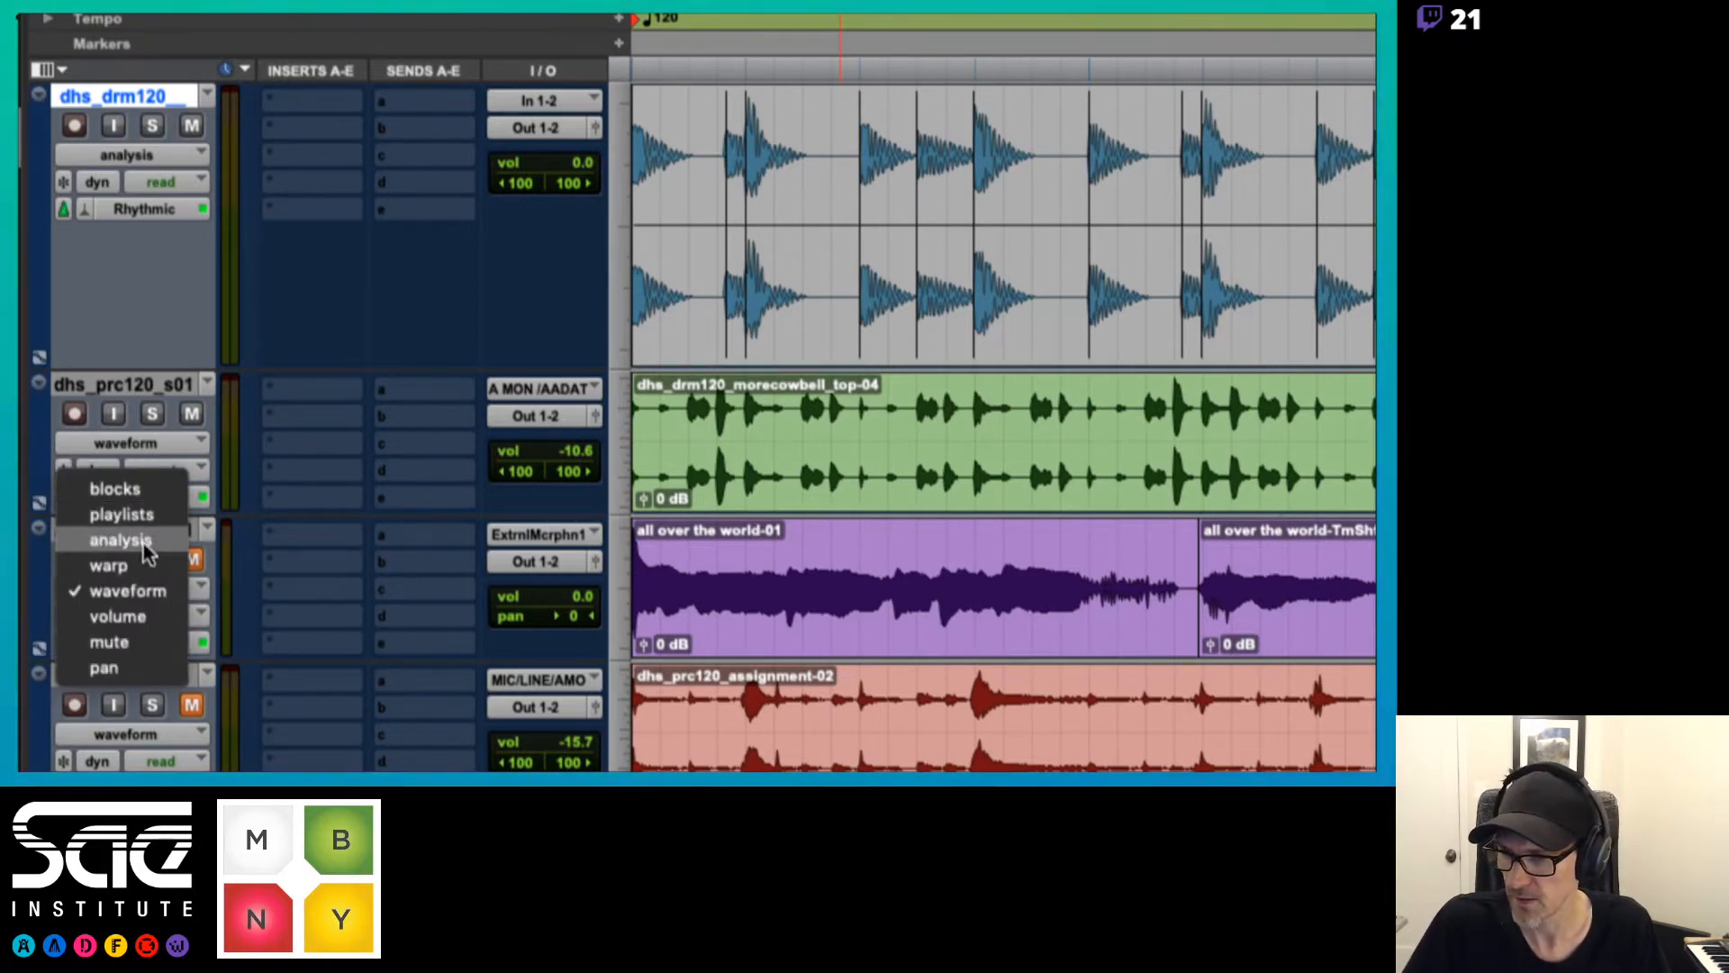
left_click(143, 543)
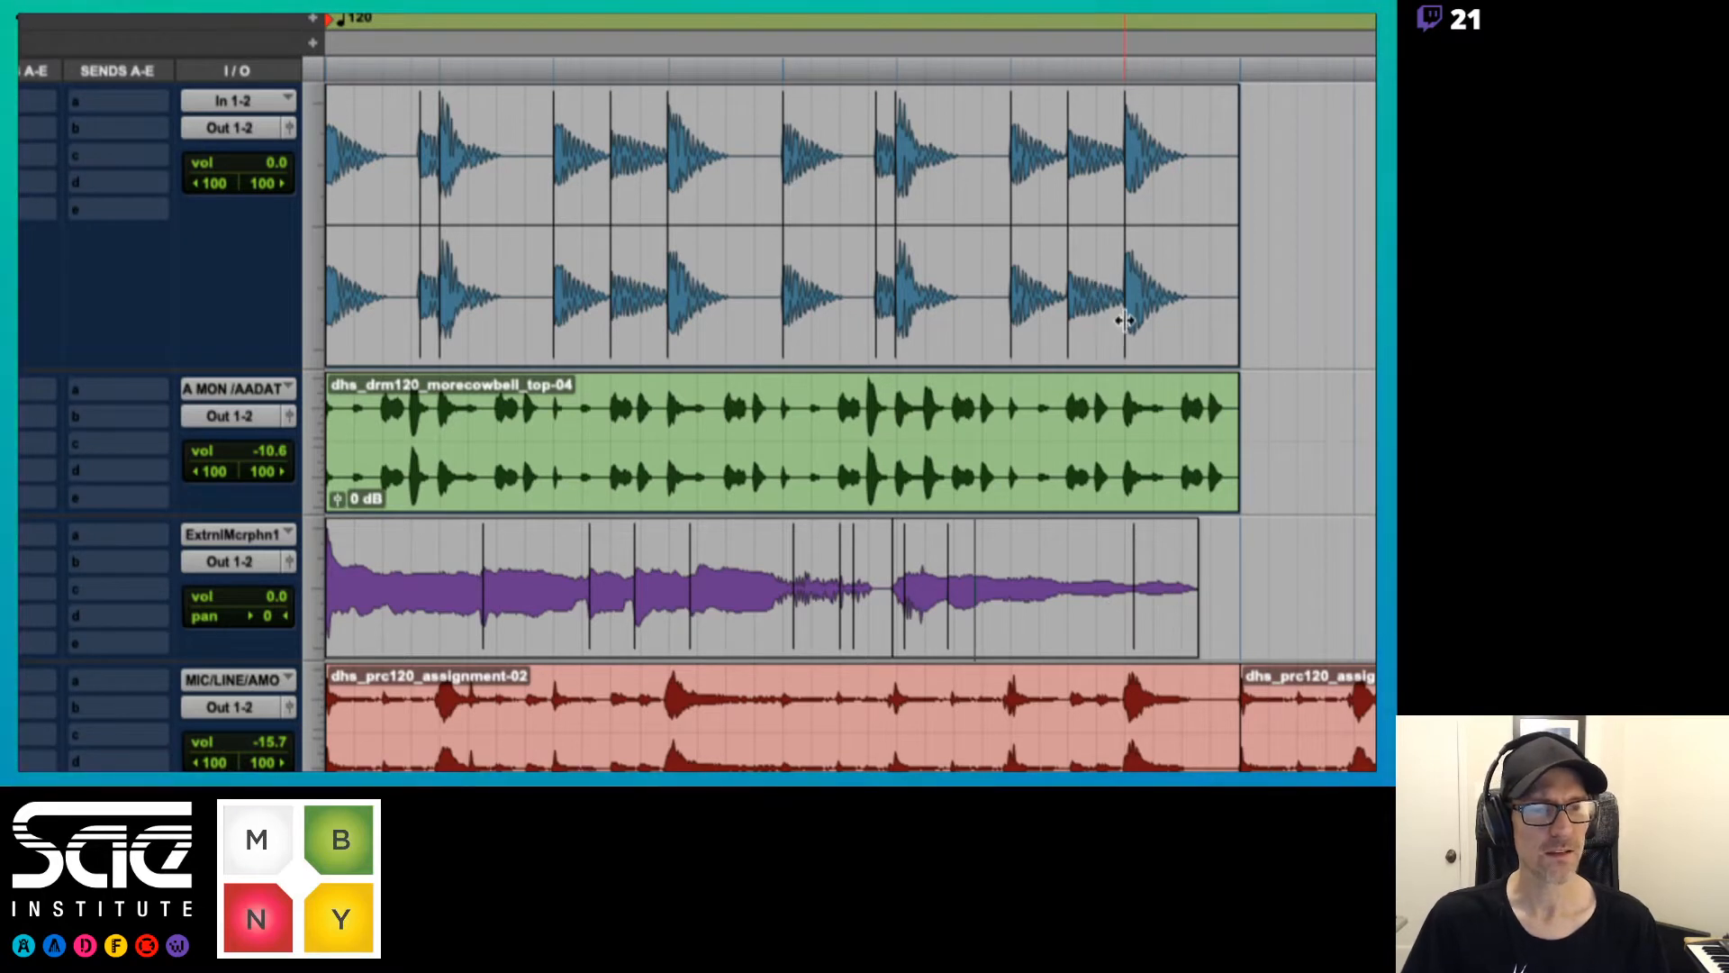
Try moving the analysis marker at beat 1|4 of the moodswings clip off its transient, and undo the move
mouse_move(1124, 314)
left_mouse_down()
mouse_move(1138, 313)
mouse_move(1120, 315)
left_mouse_up()
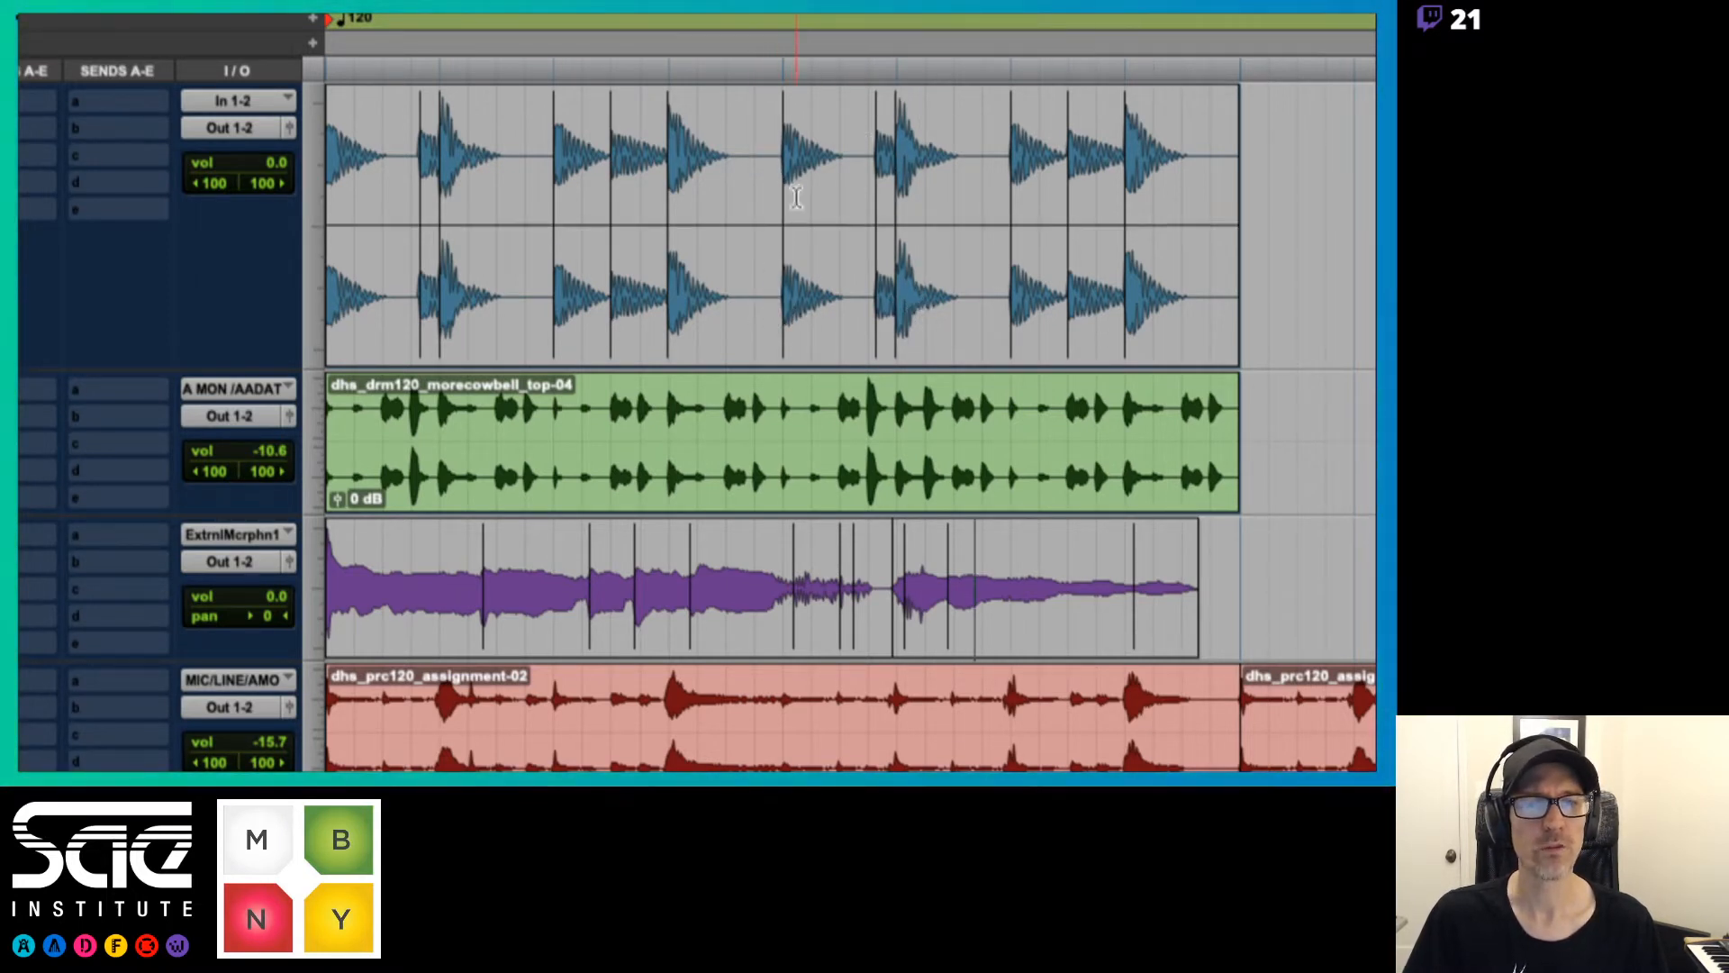
left_click_drag(667, 309, 698, 308)
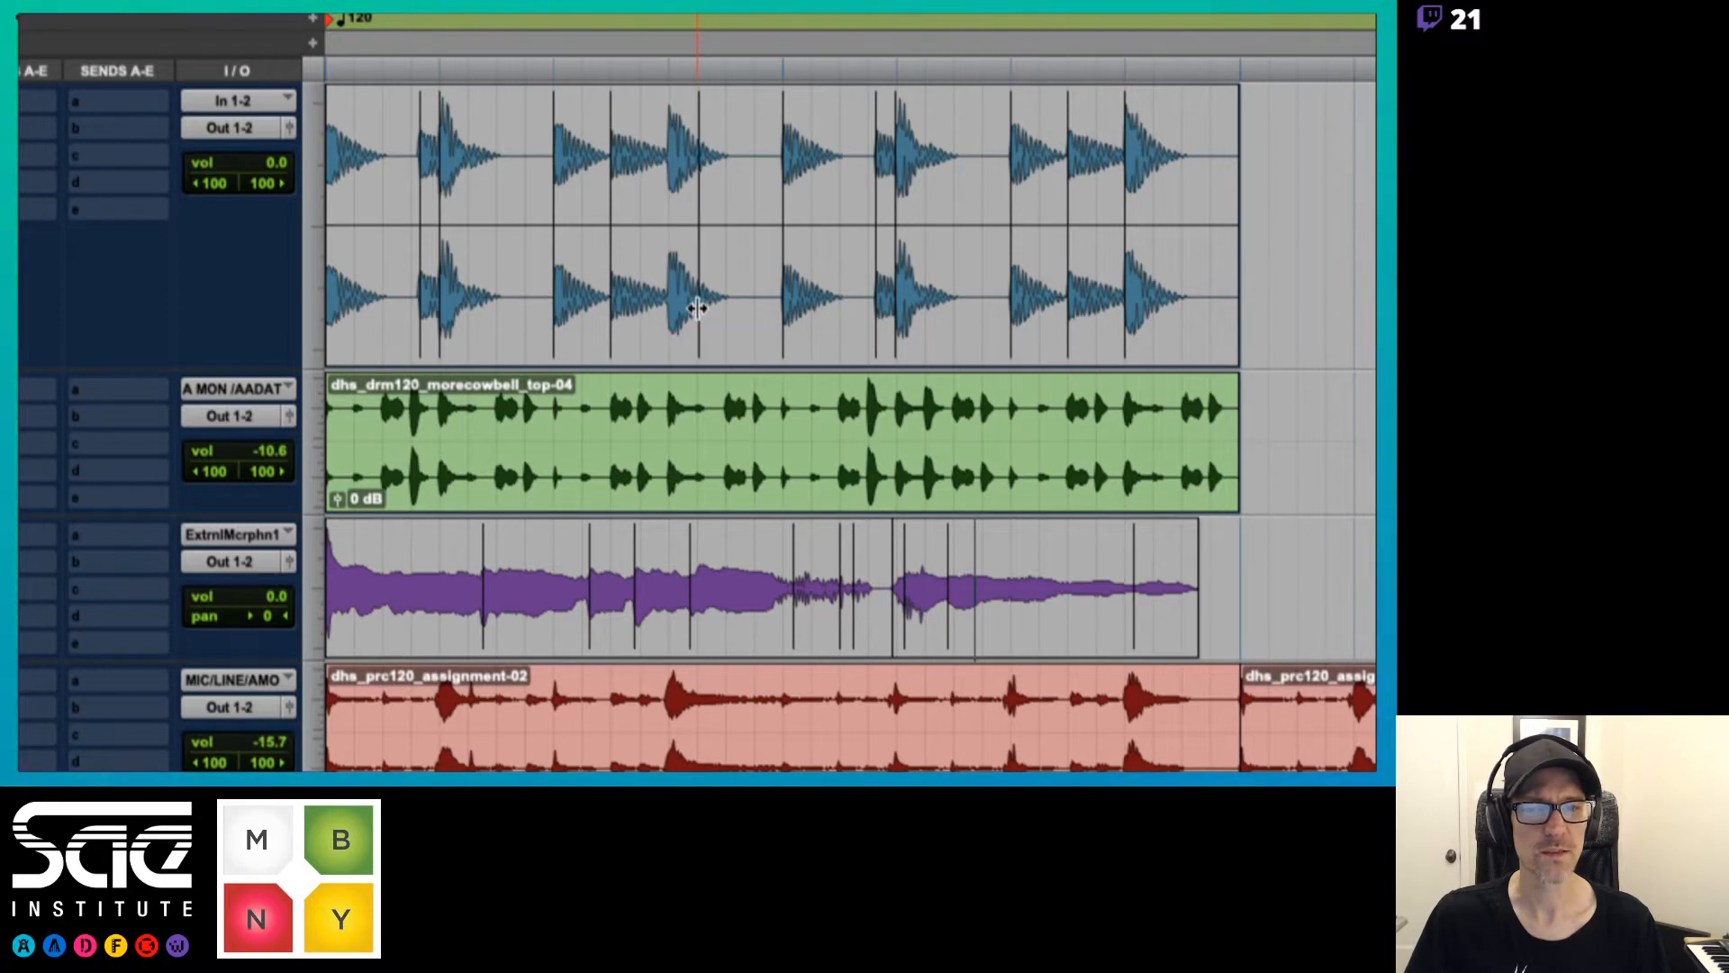
key("super+z")
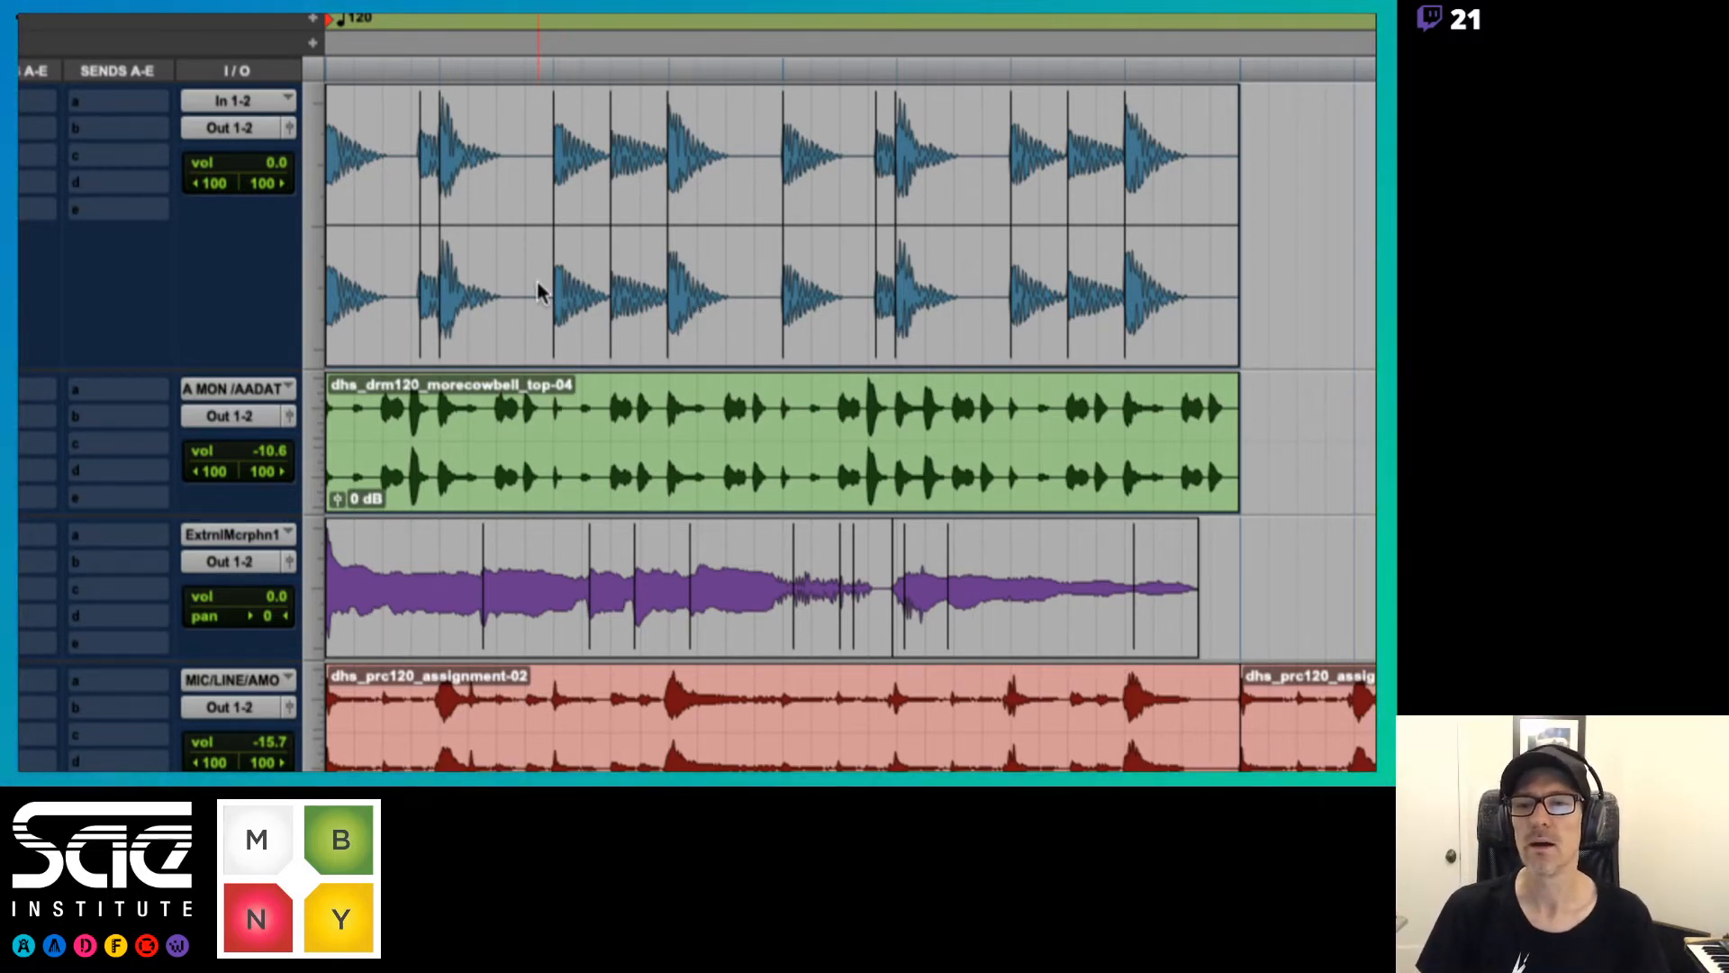
left_click(464, 312)
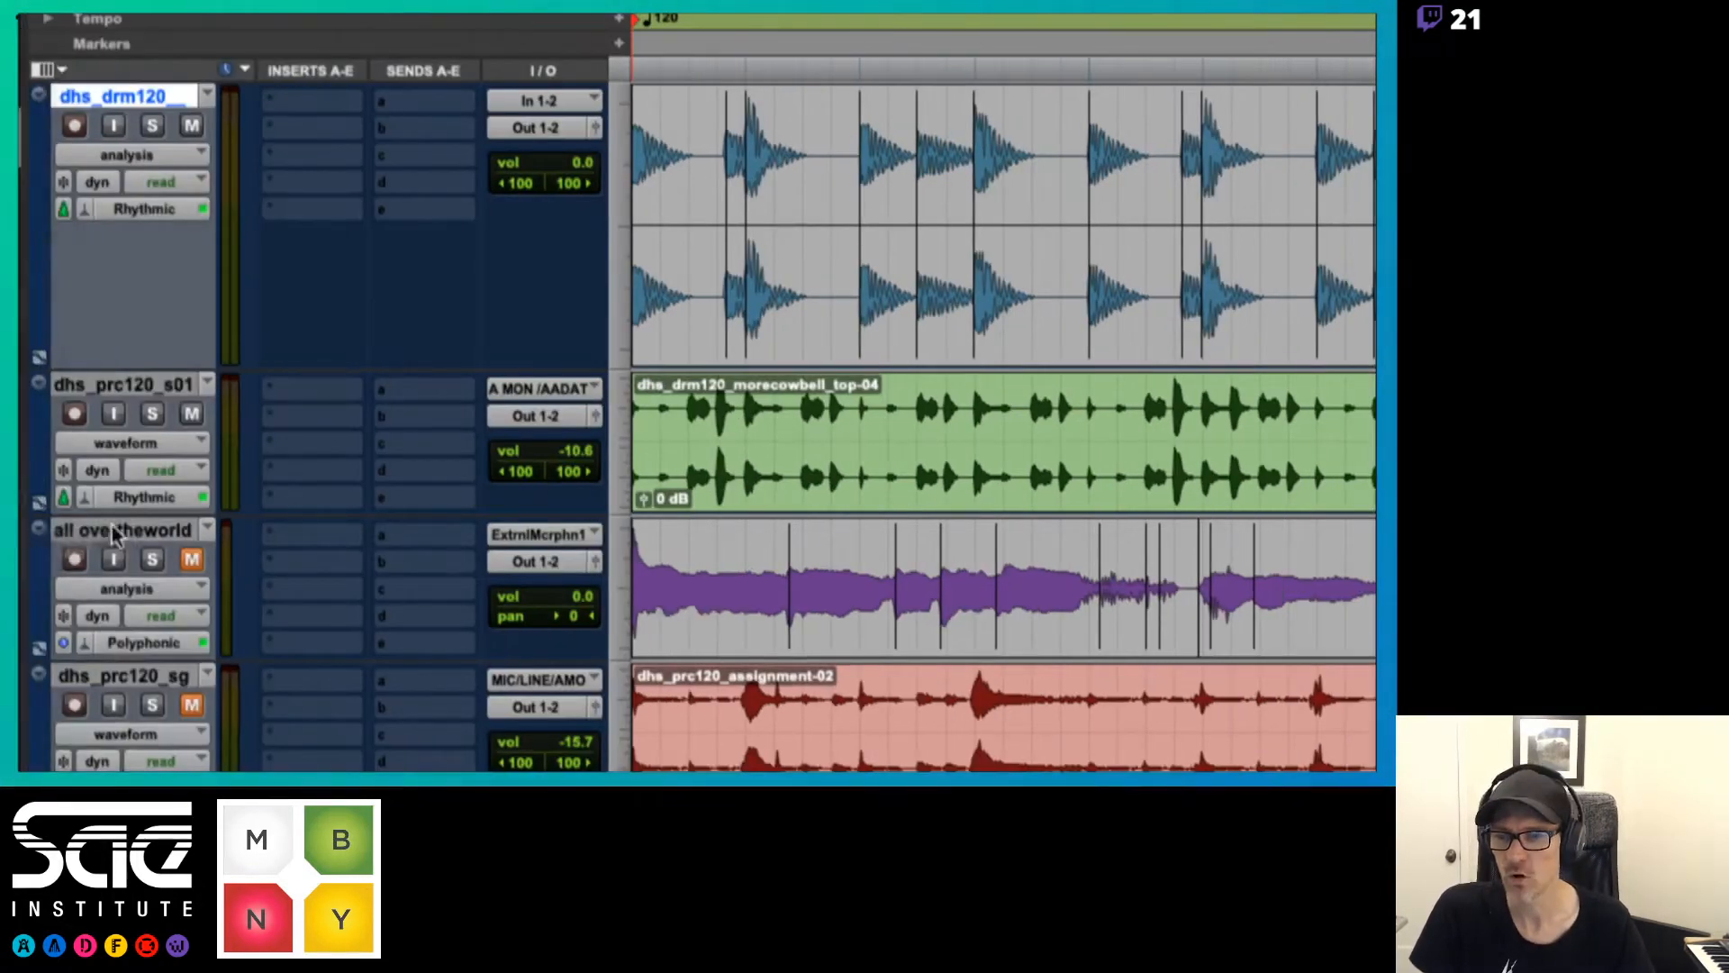
Move the all overtheworld track directly below the dhs_drm120 drum track and set its track height to large
left_click_drag(122, 530, 121, 398)
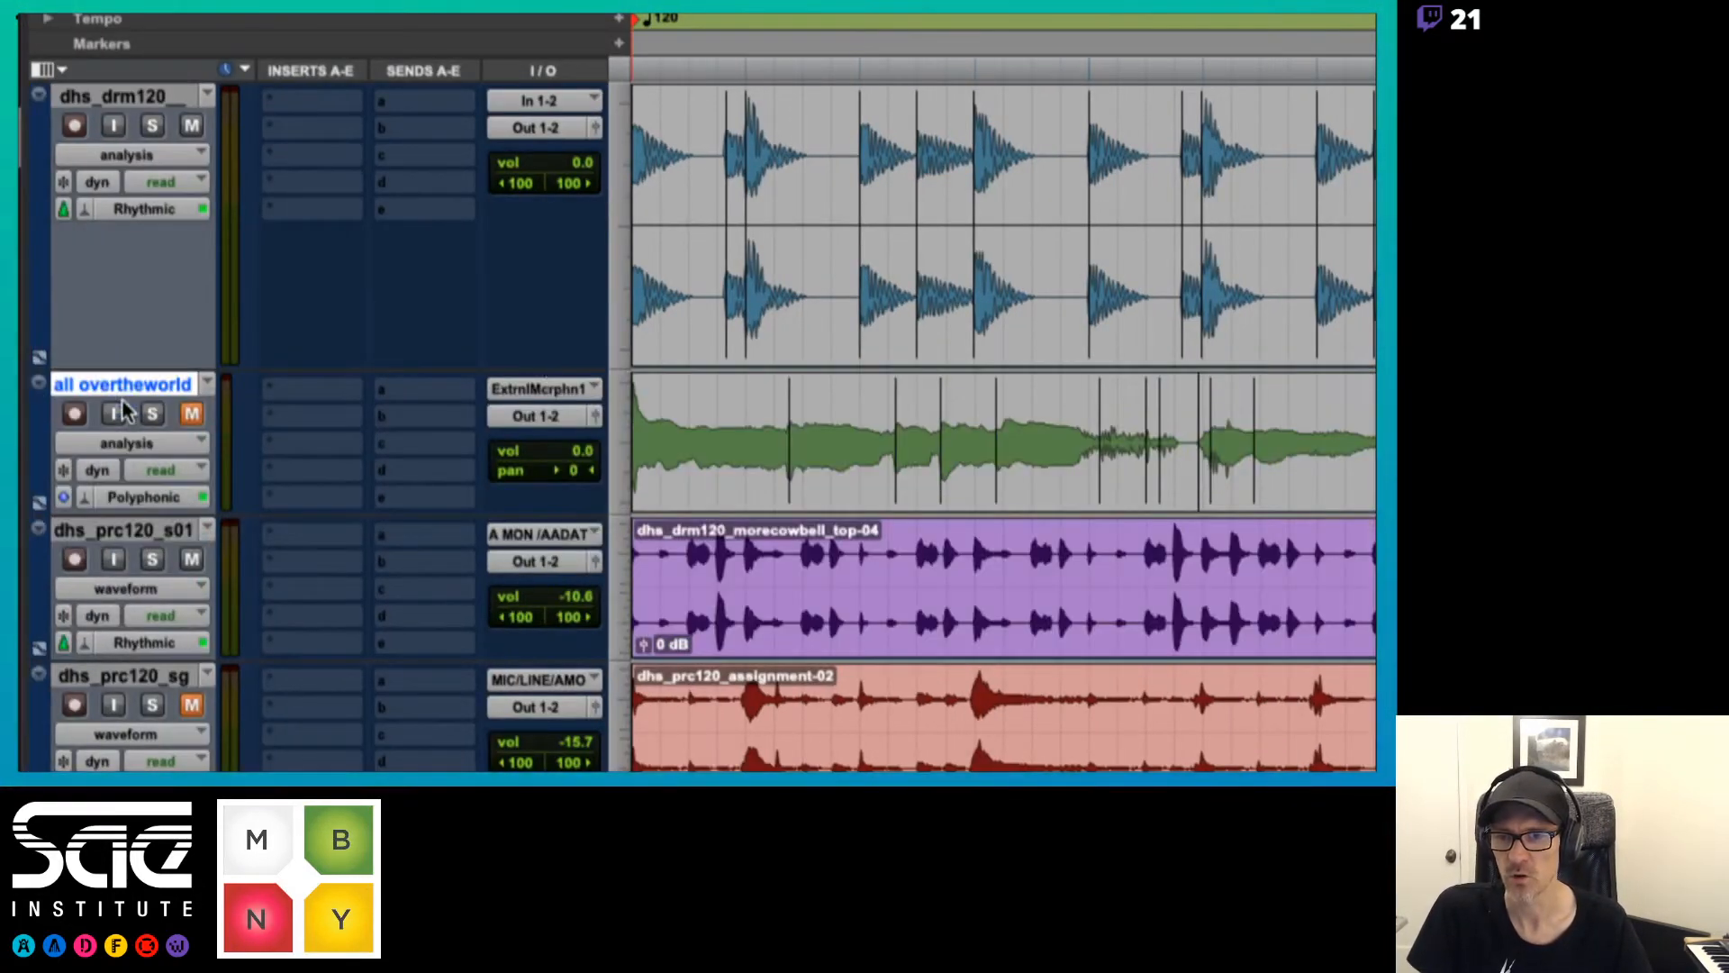
left_click(622, 455)
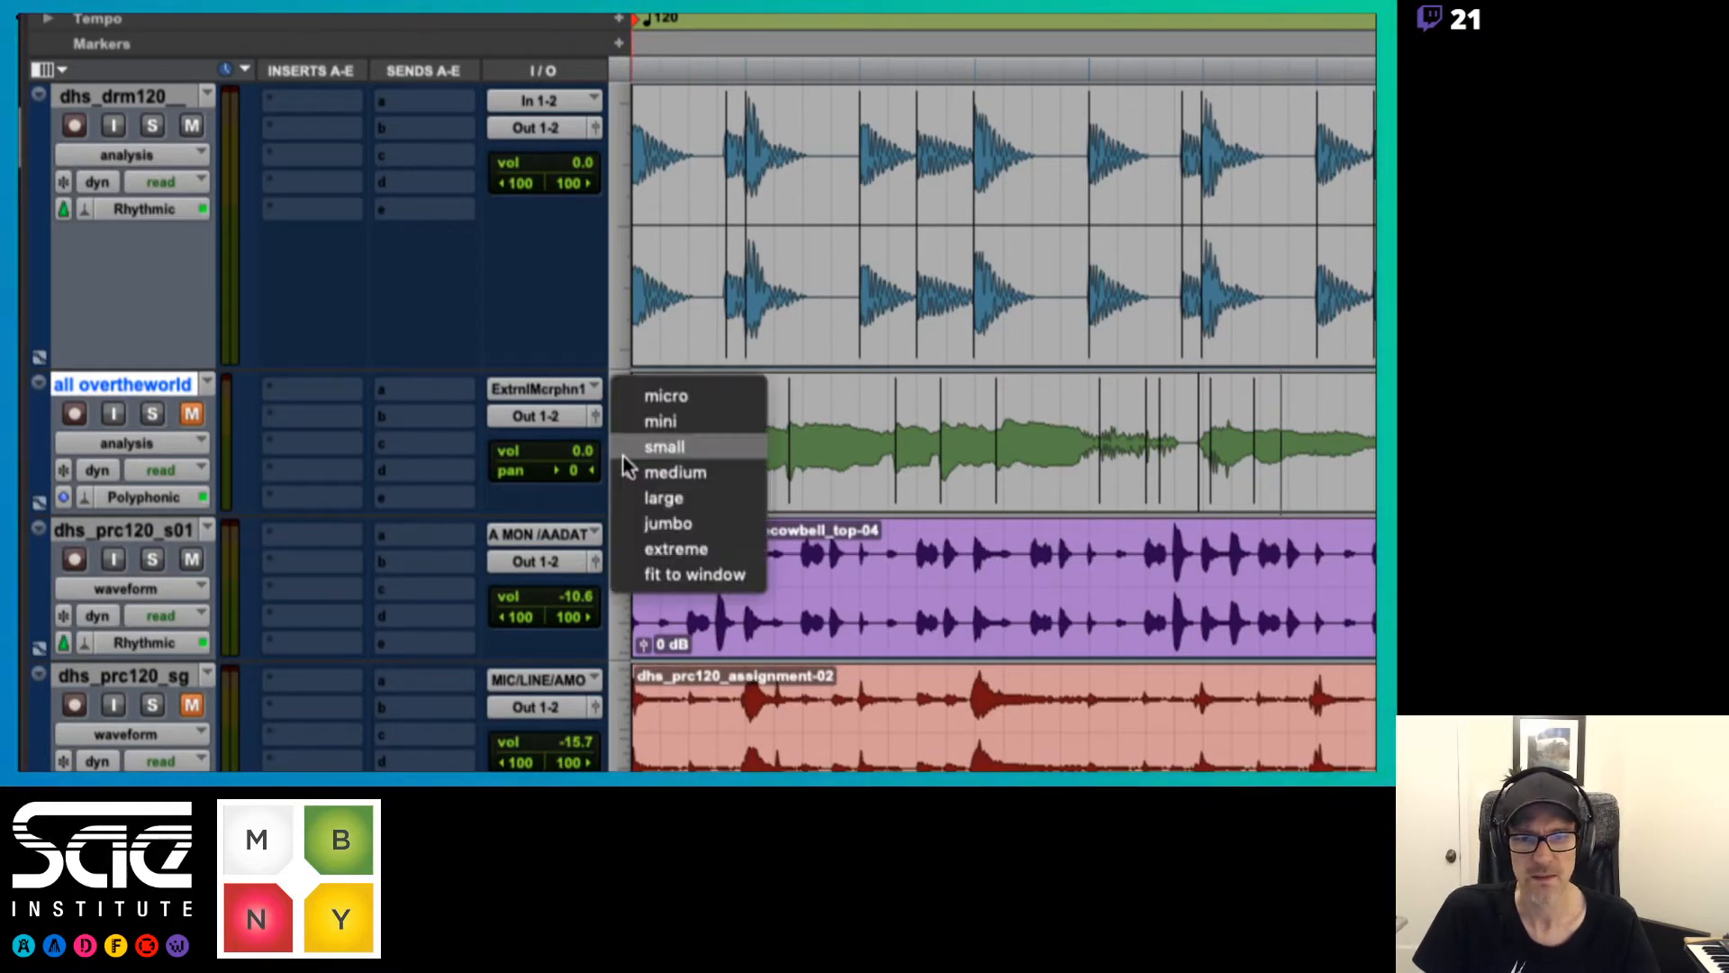
left_click(629, 478)
left_click(624, 472)
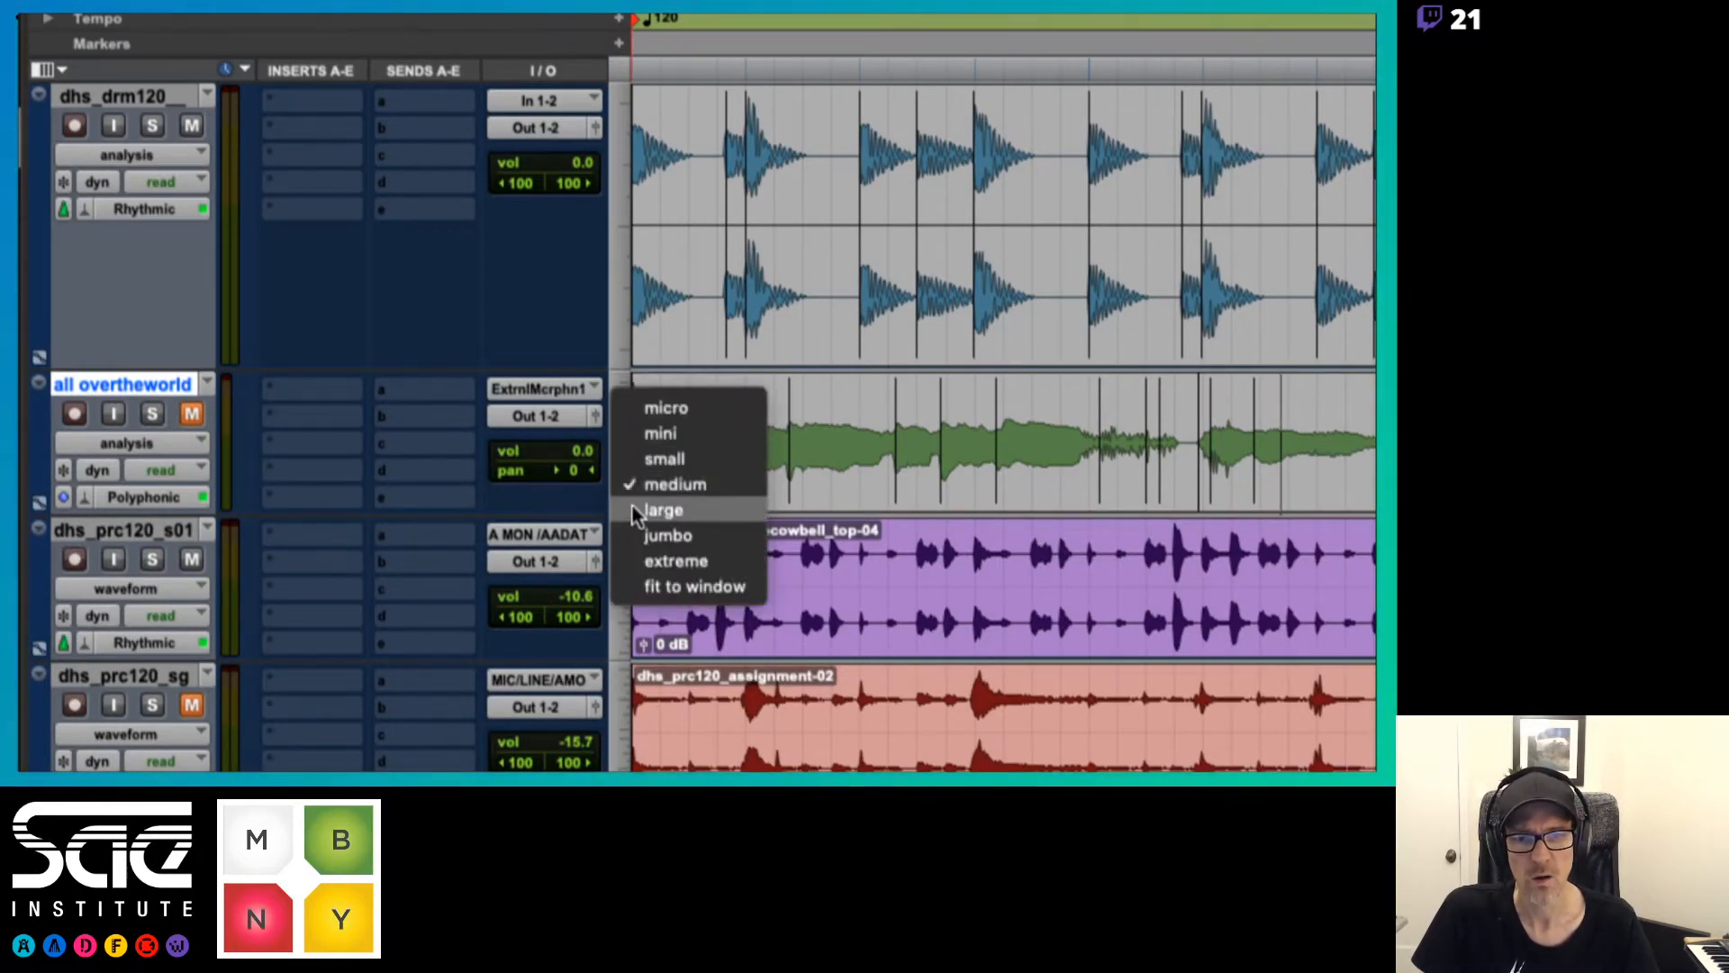
left_click(630, 500)
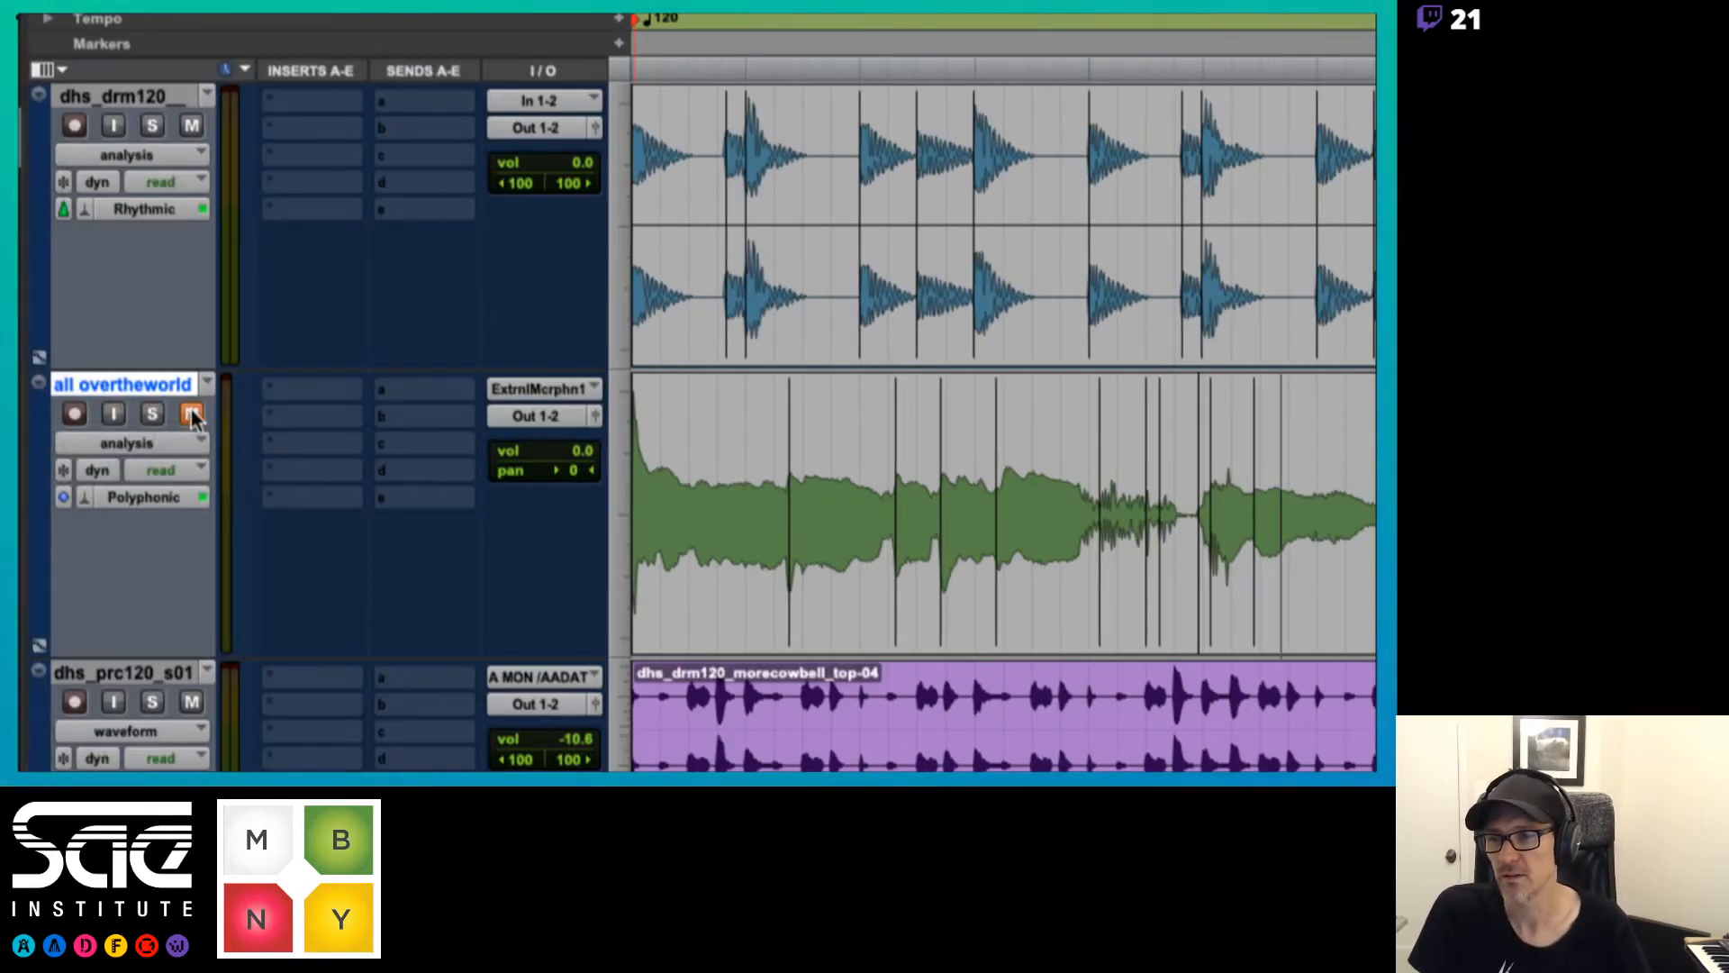
Unmute and solo the all overtheworld track, and play it back
left_click(191, 413)
left_click(159, 411)
key("space")
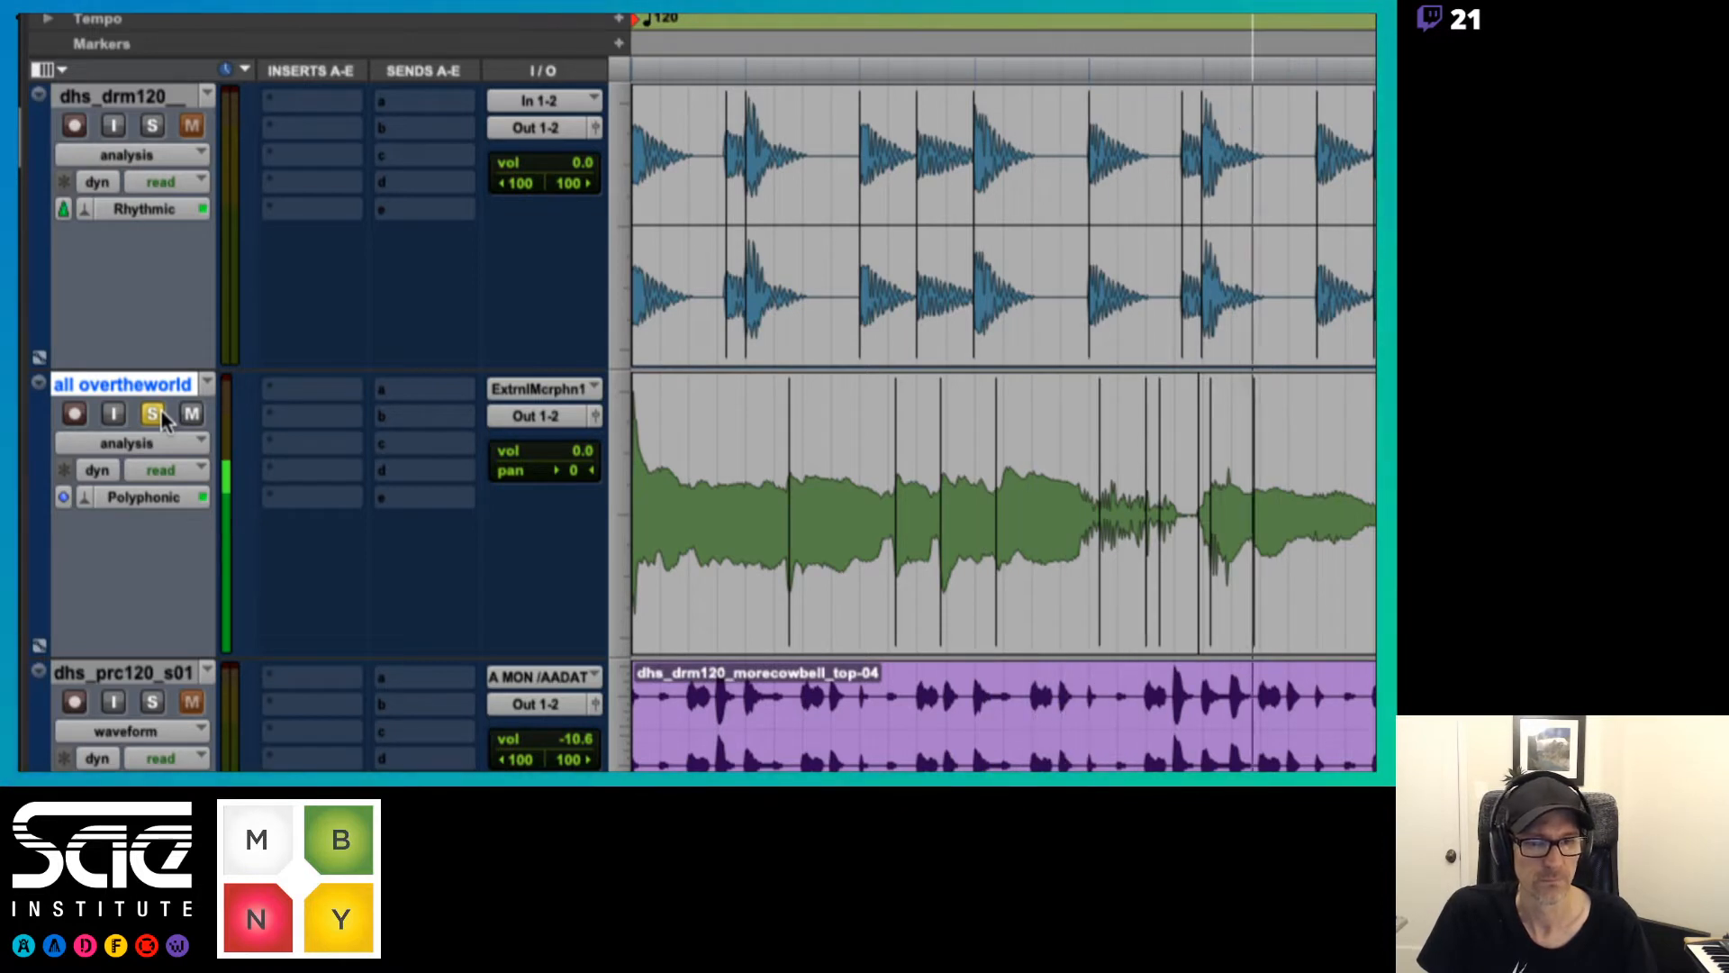
key("space")
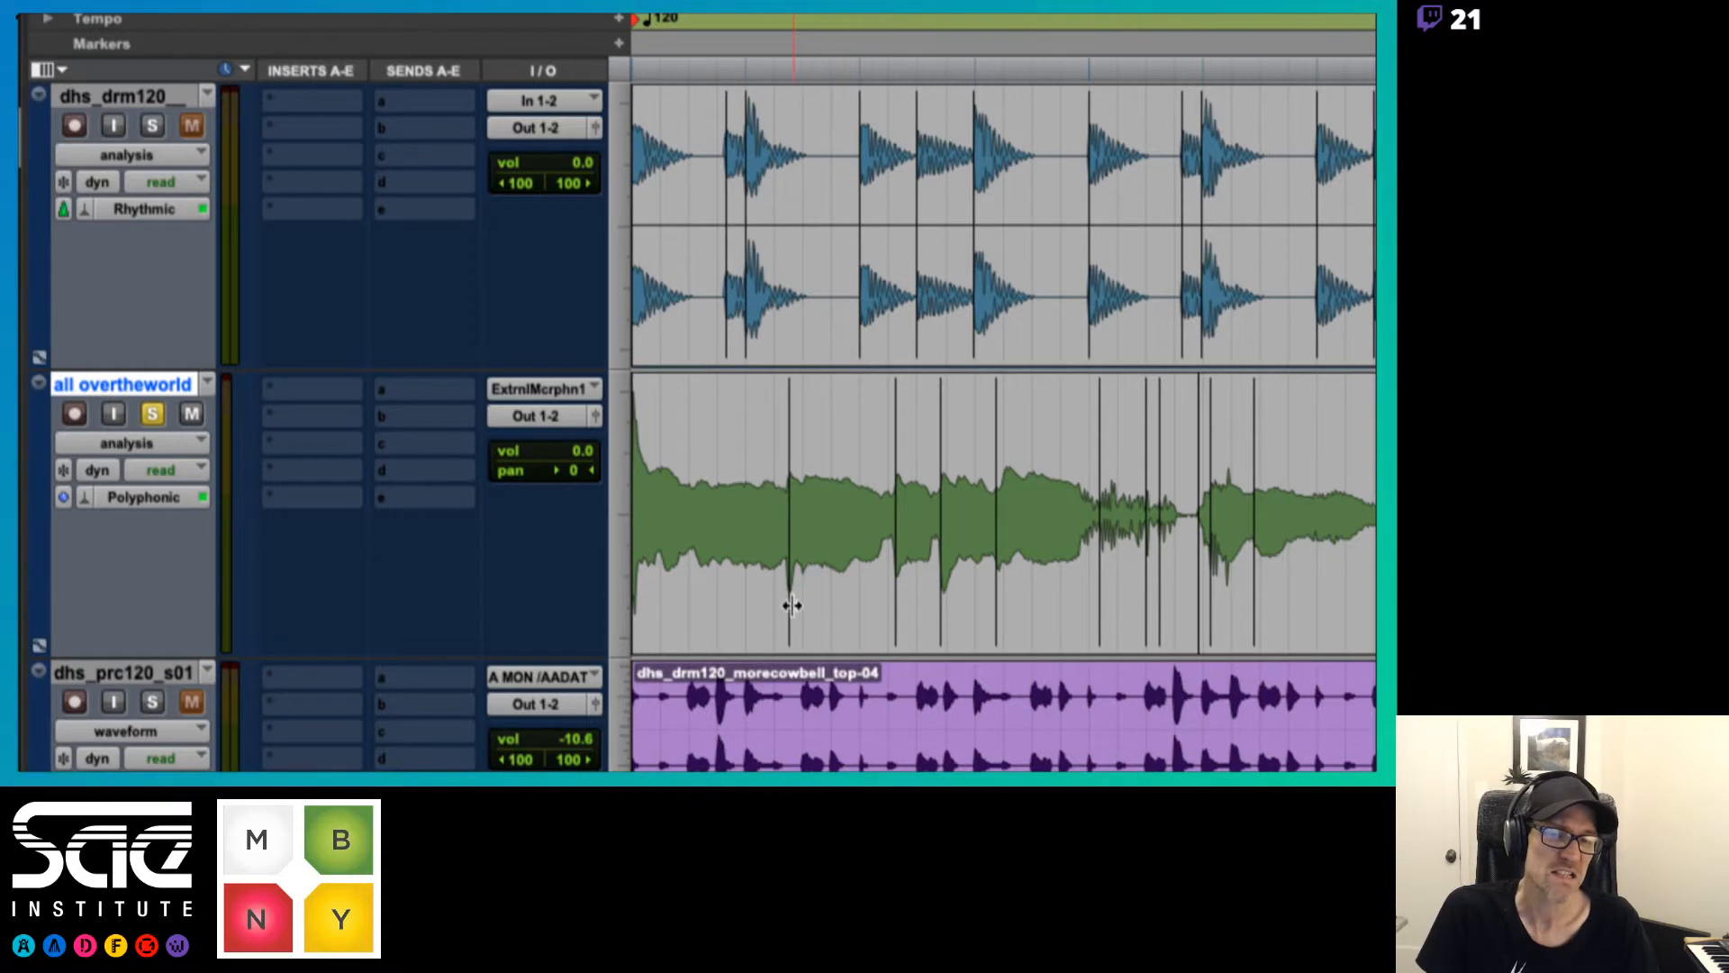
Nudge the first analysis marker after the start of the all overtheworld vocal slightly earlier onto the note onset, and audition it
mouse_move(792, 605)
left_mouse_down()
mouse_move(771, 606)
mouse_move(784, 621)
left_mouse_up()
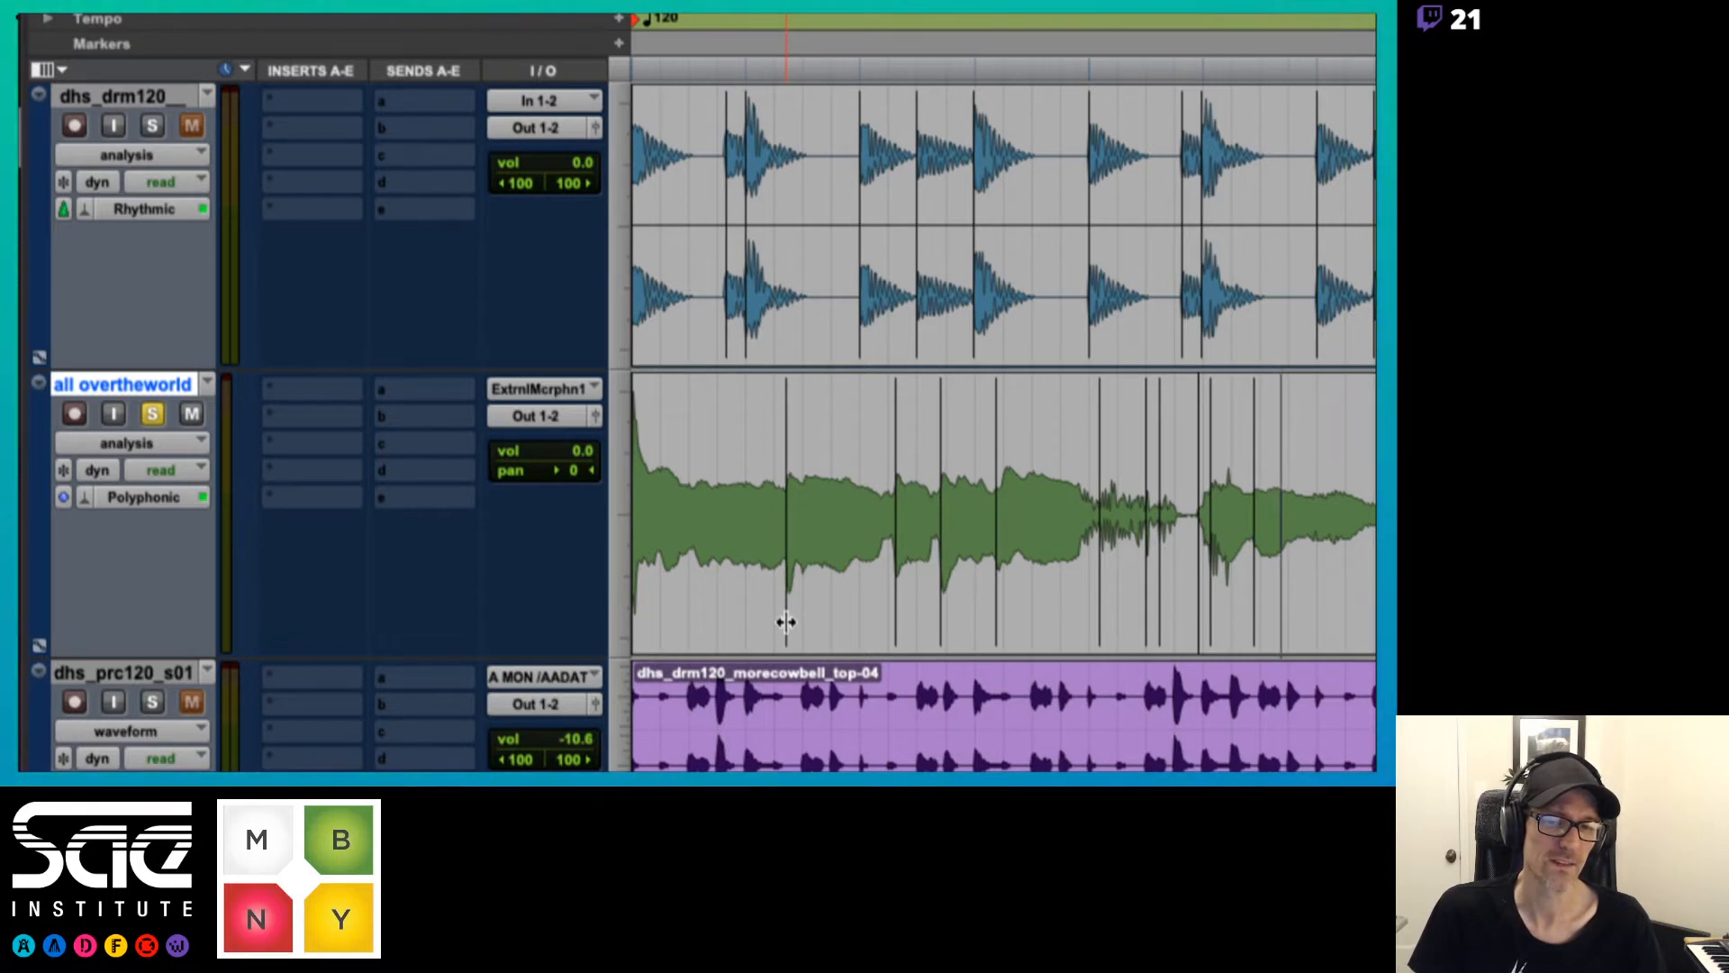
key("space")
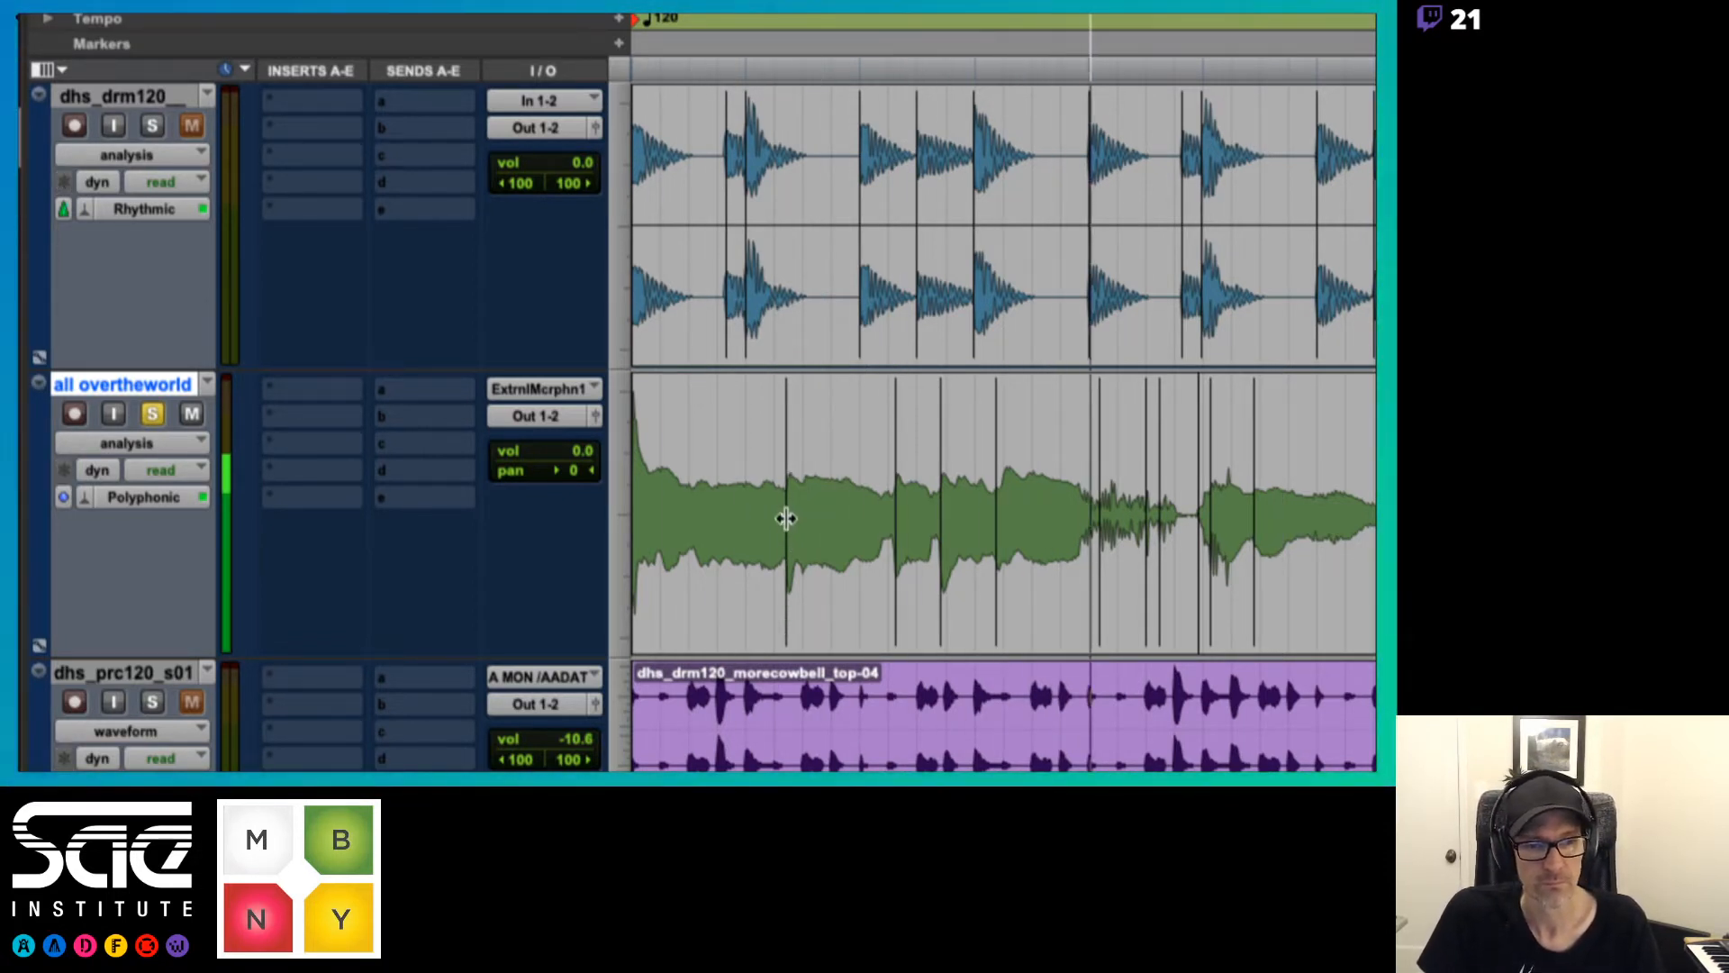
key("space")
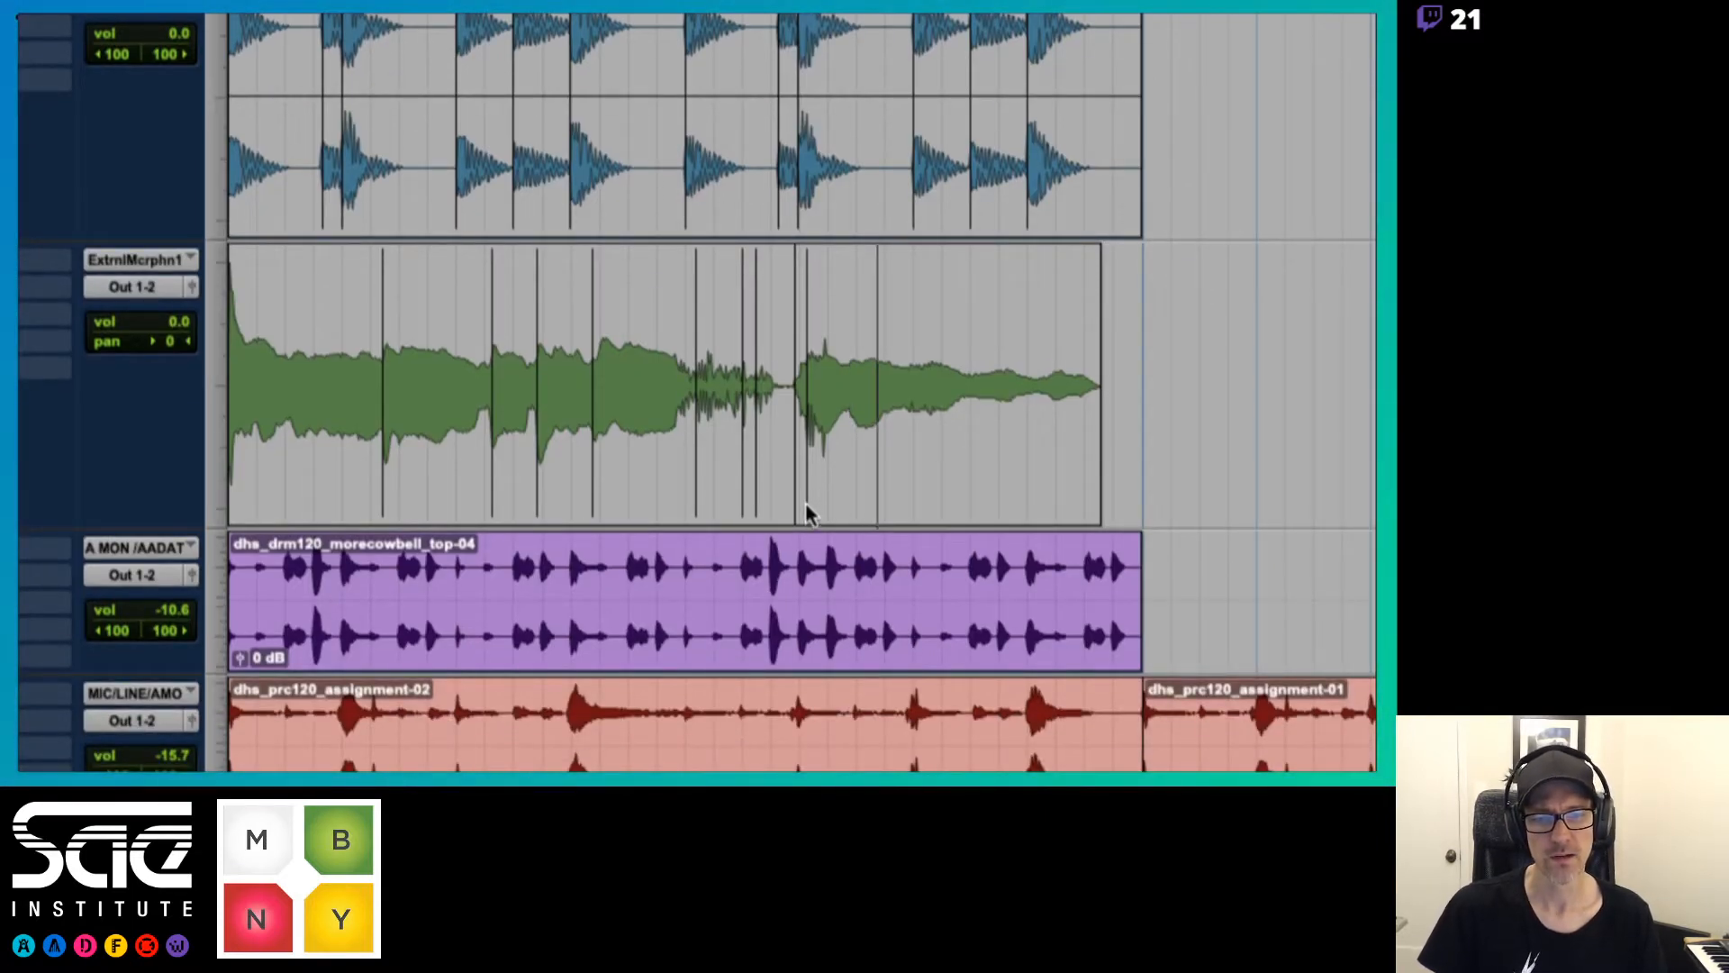
Delete the surplus analysis markers around the quiet, noisy passage of the vocal, and add one marker near the end of that passage
key("t")
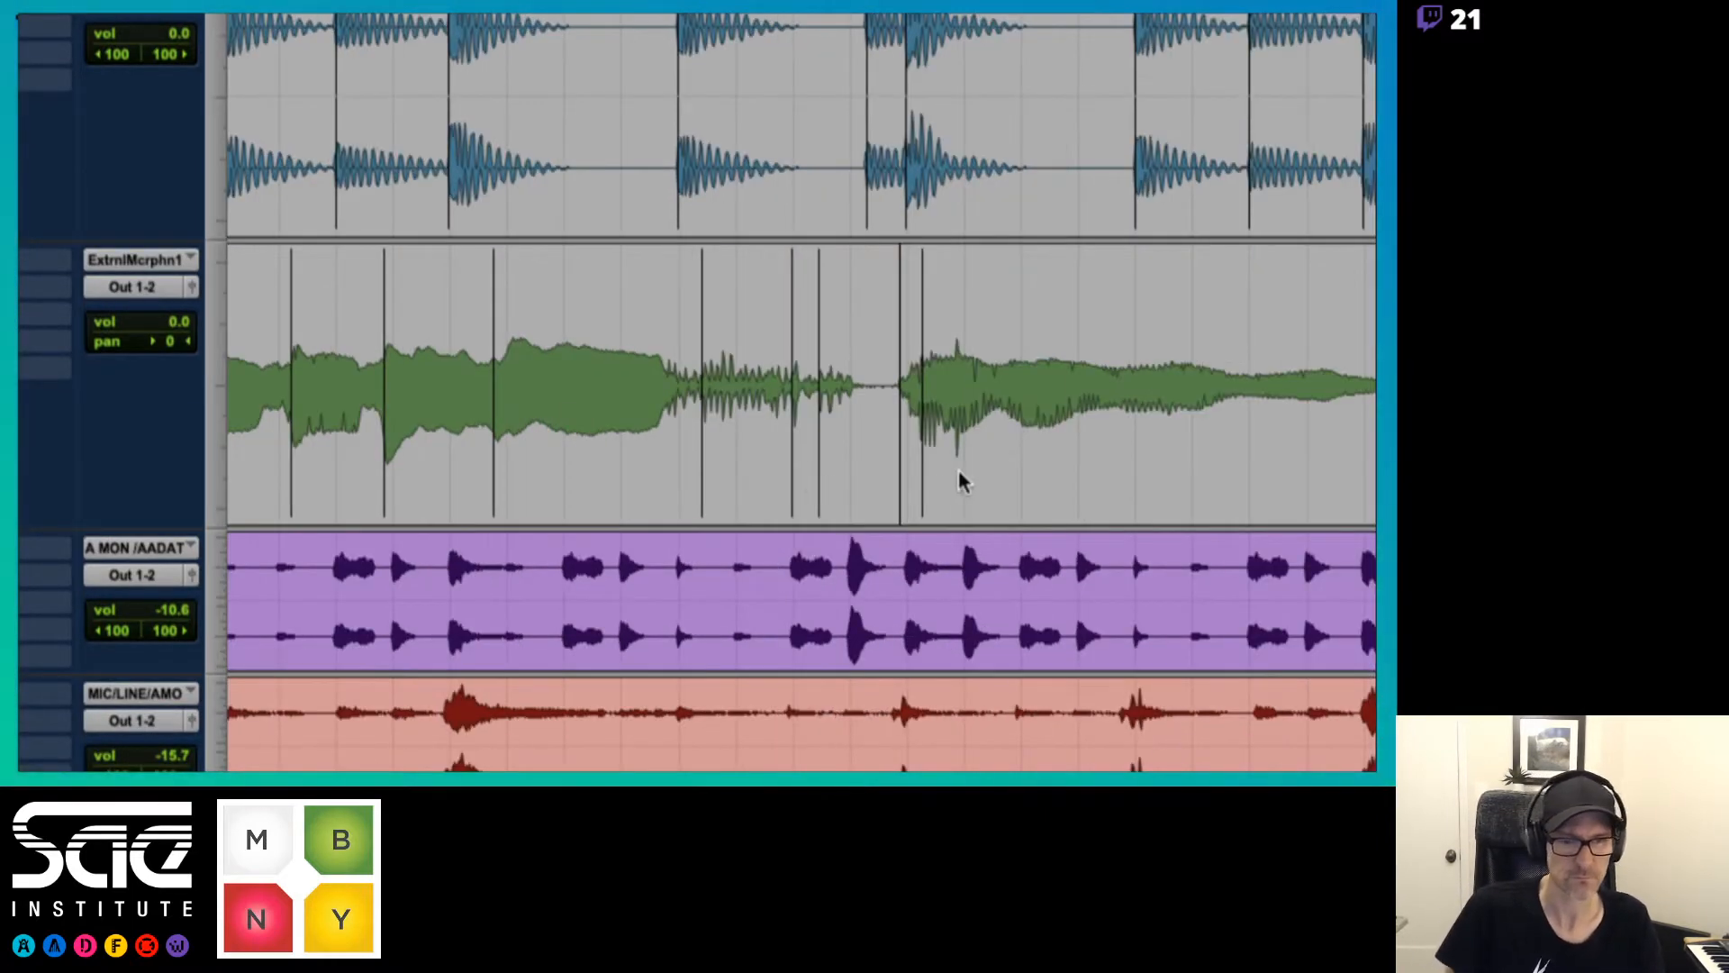
left_click(818, 476, "alt")
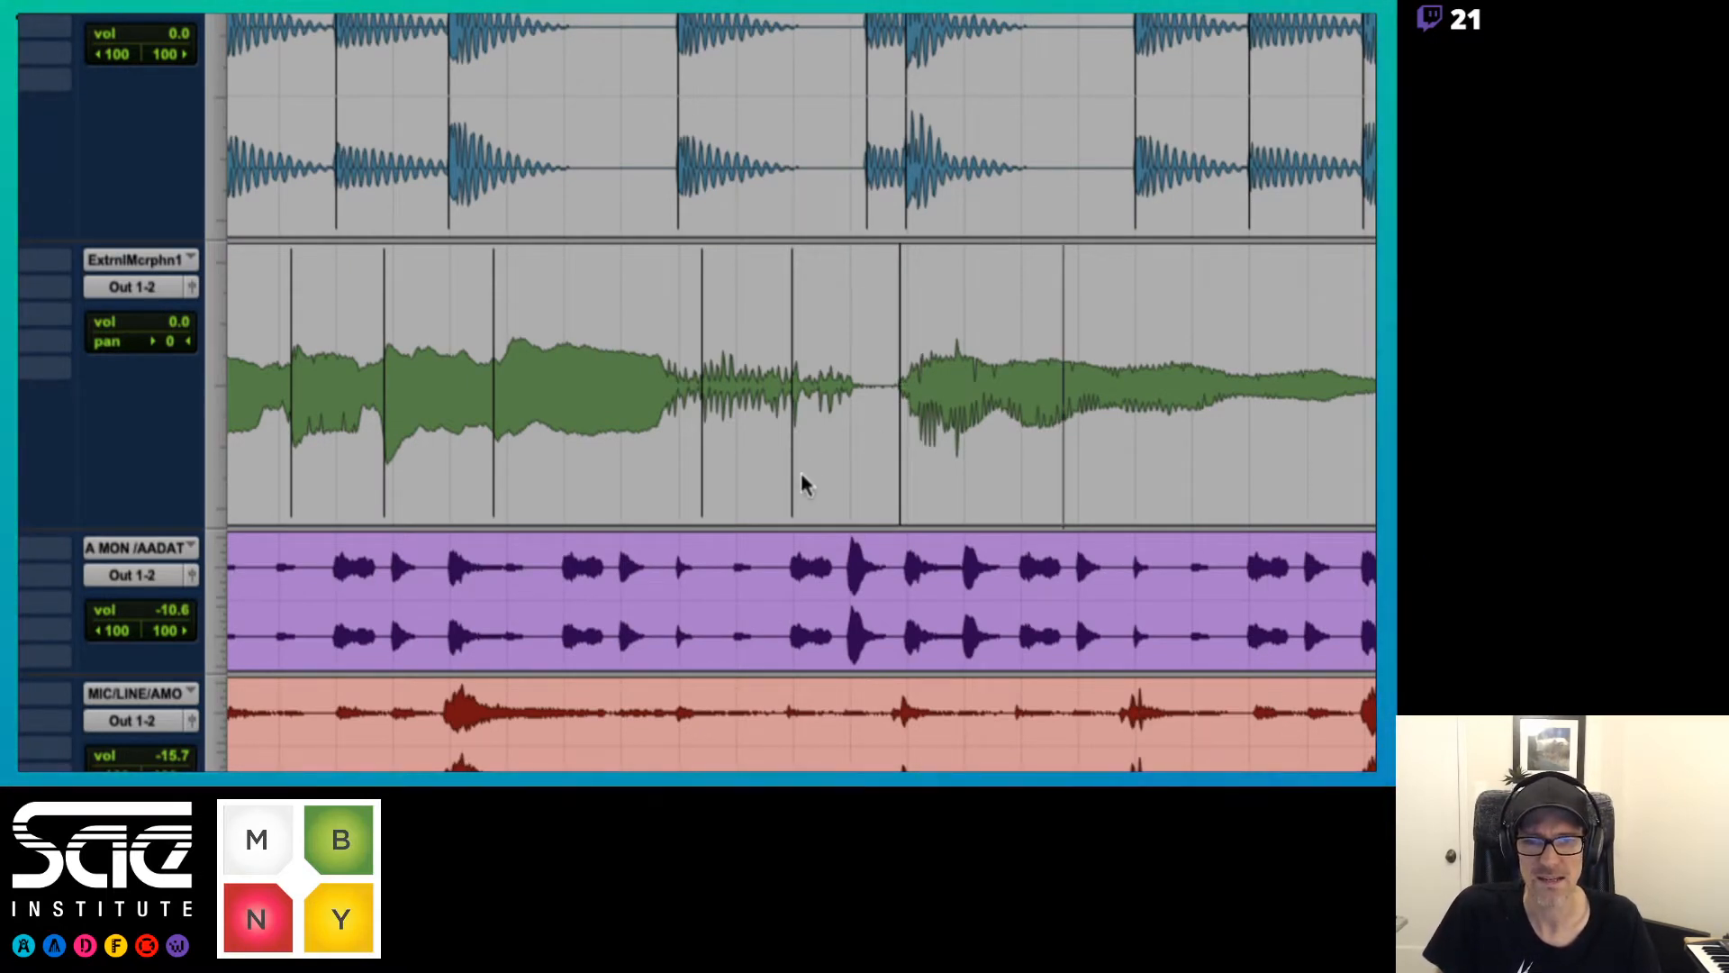
left_click(791, 475, "alt")
left_click(708, 484, "alt")
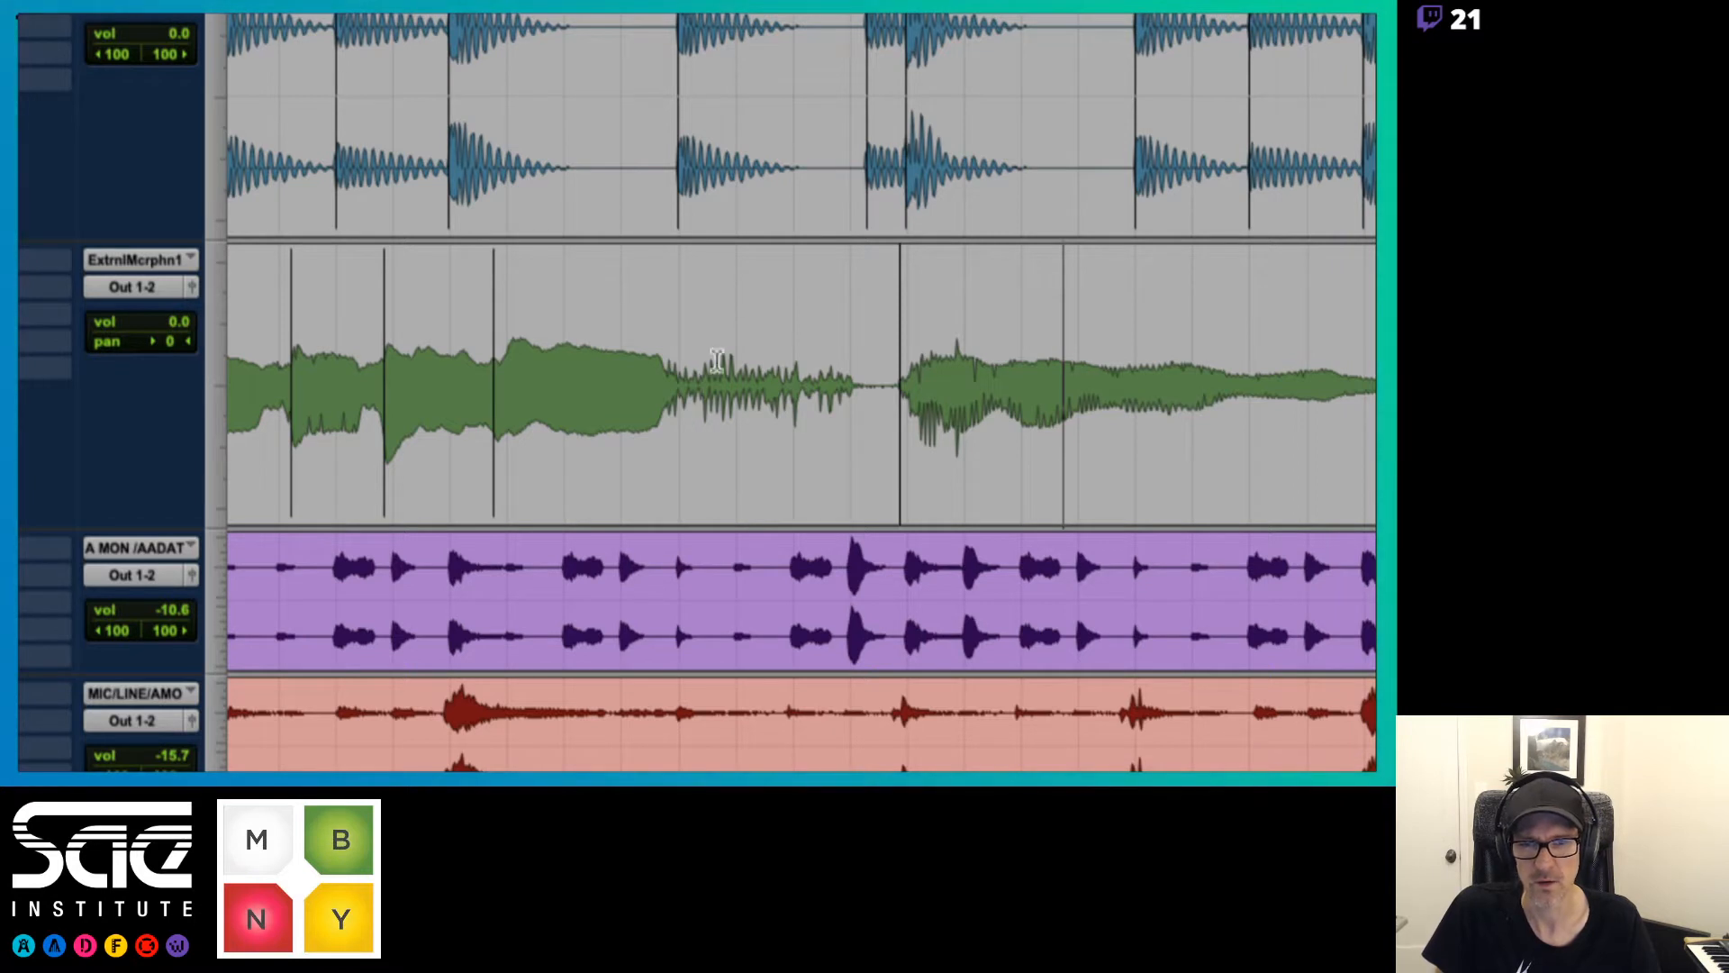
key("space")
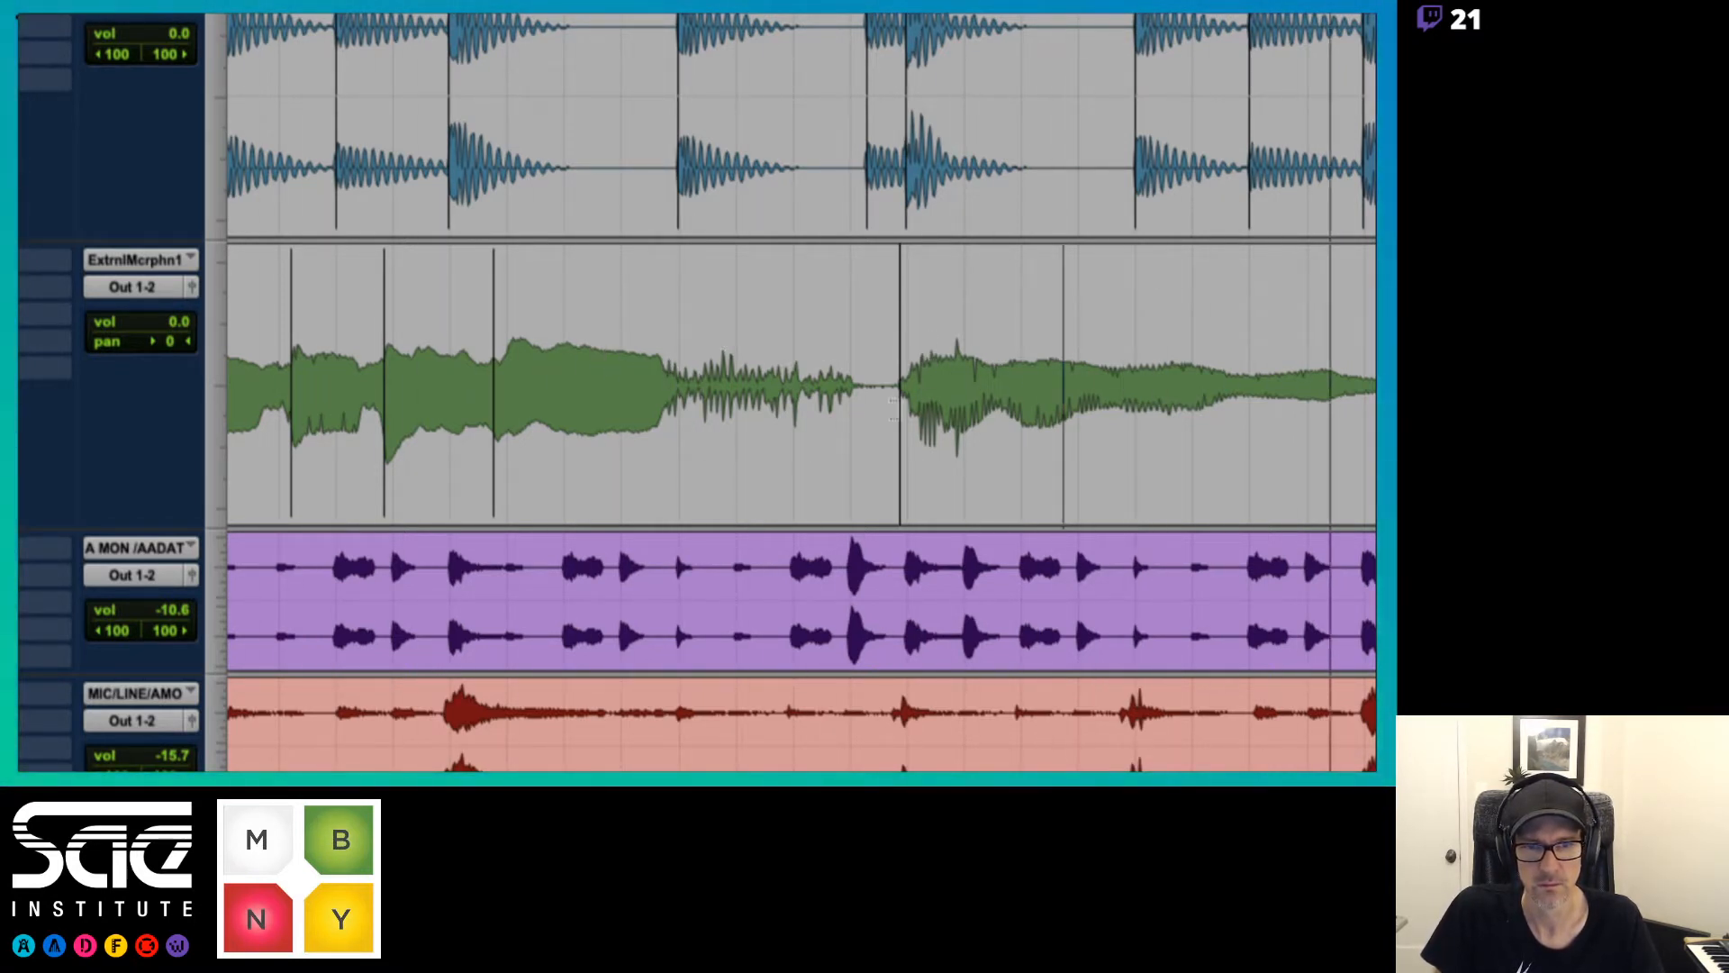
double_click(817, 459)
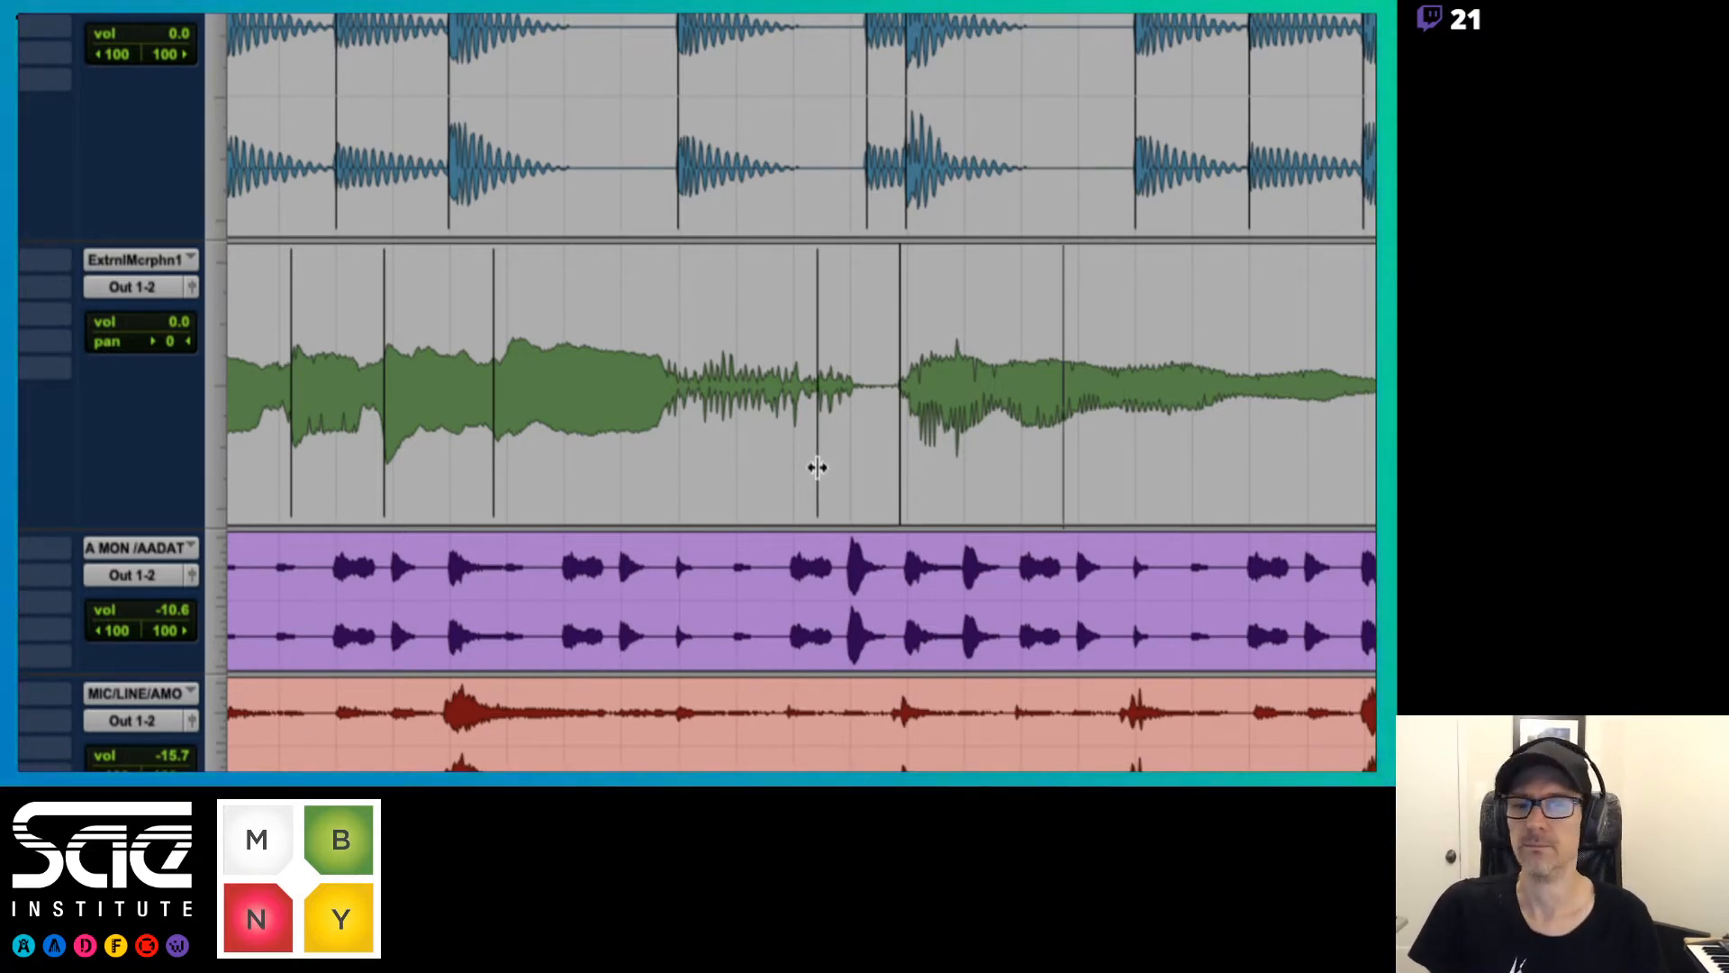
key("space")
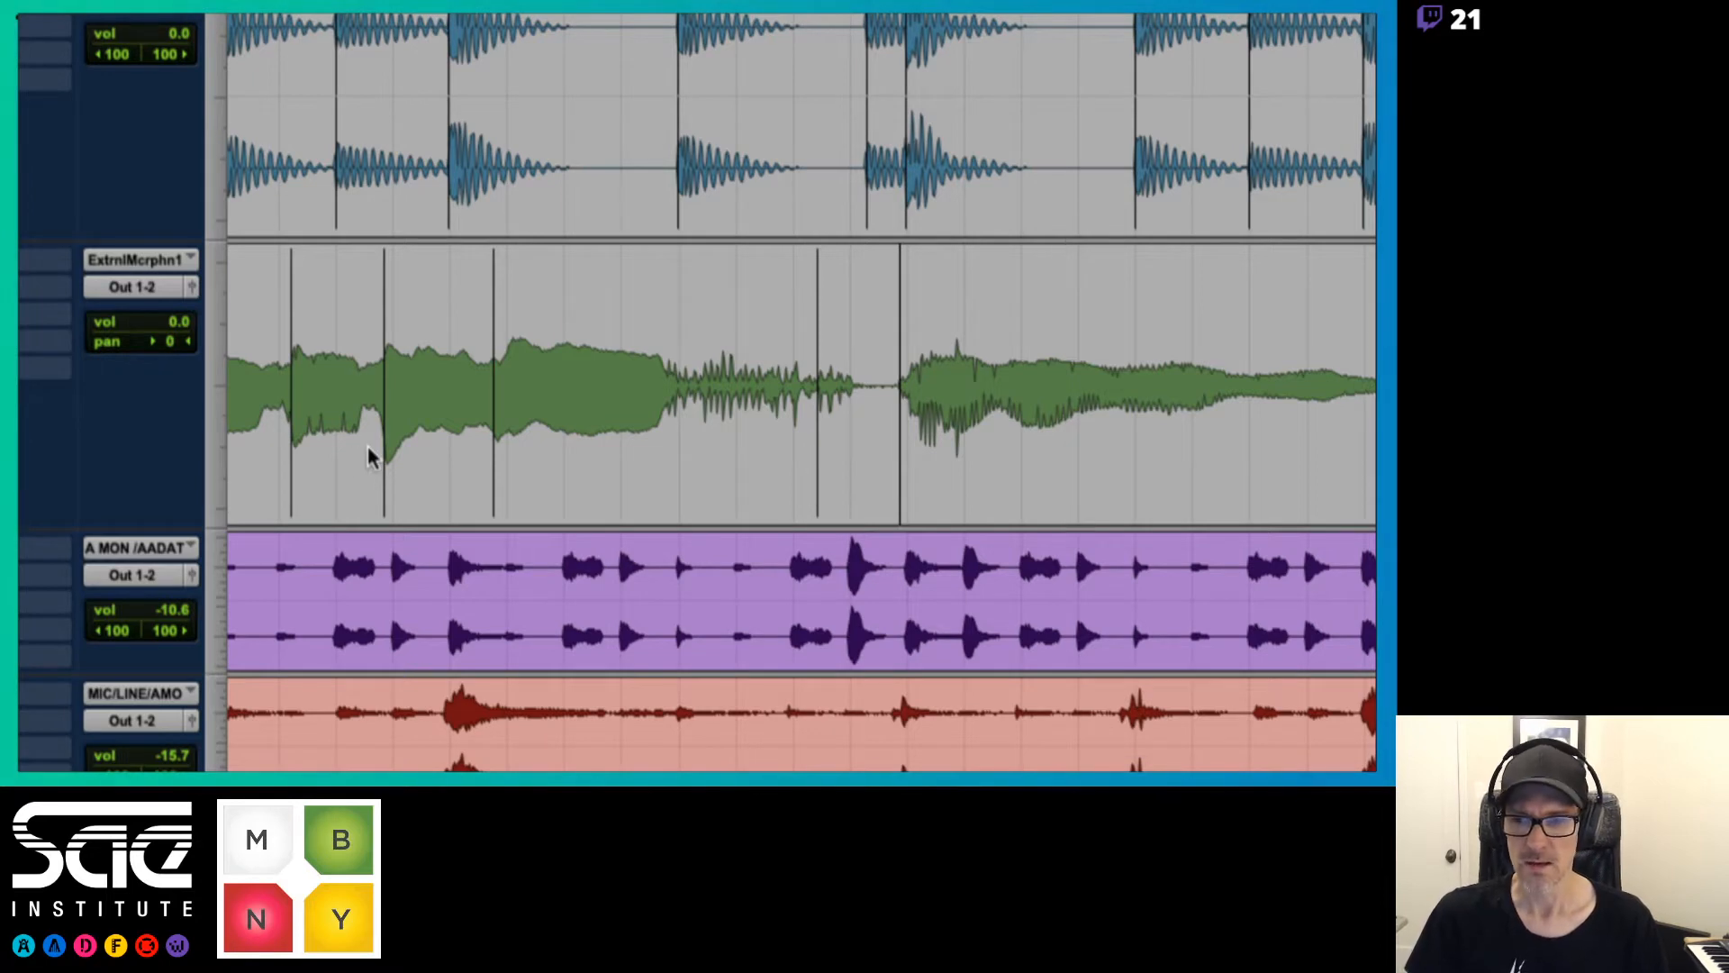
Switch both the dhs_drm120 drum track and the all overtheworld track from analysis to warp view
scroll(368, 446, "left", 5)
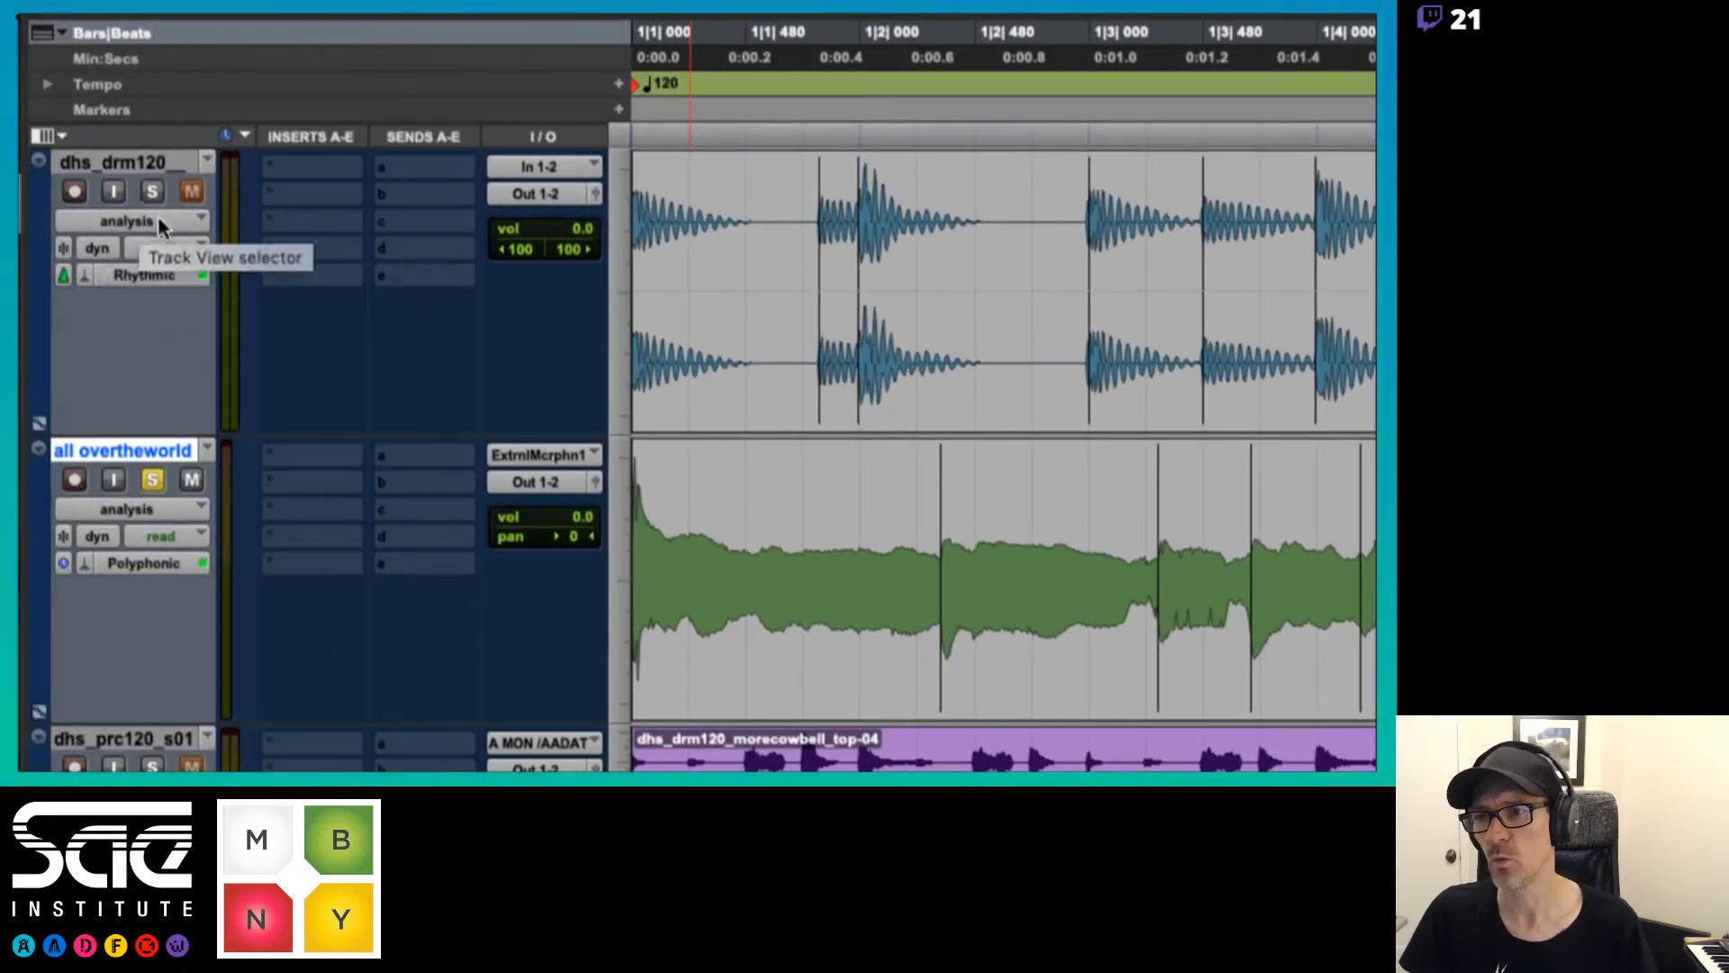
left_click(158, 223)
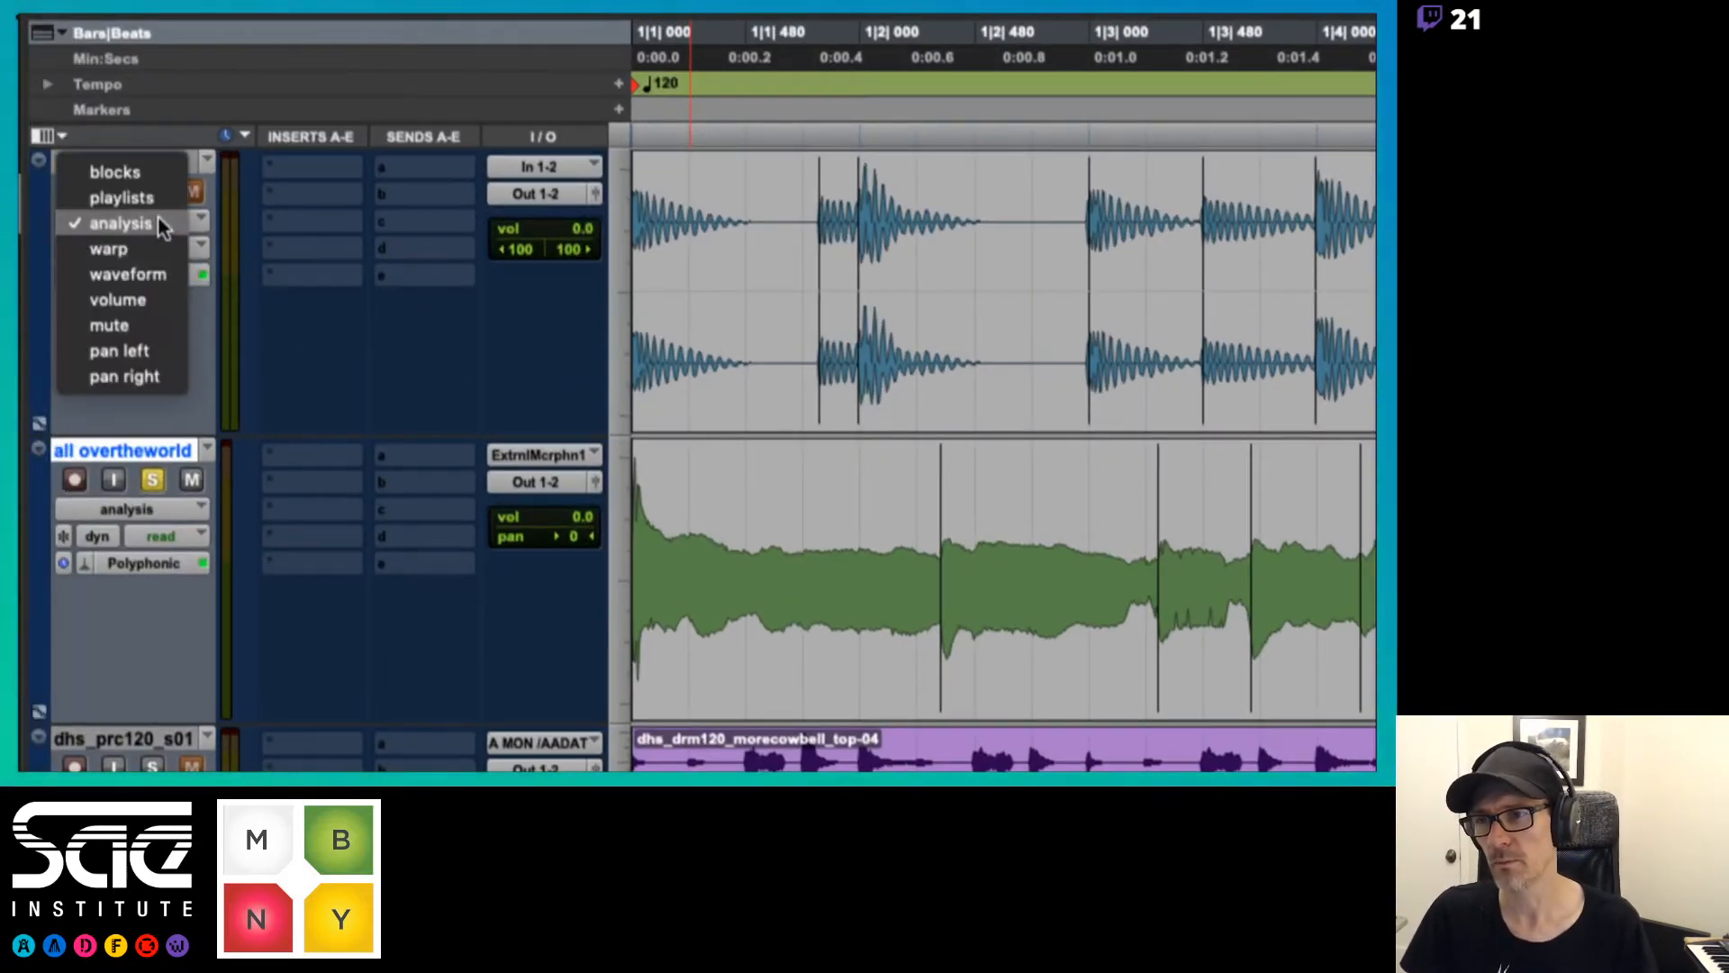
left_click(150, 250)
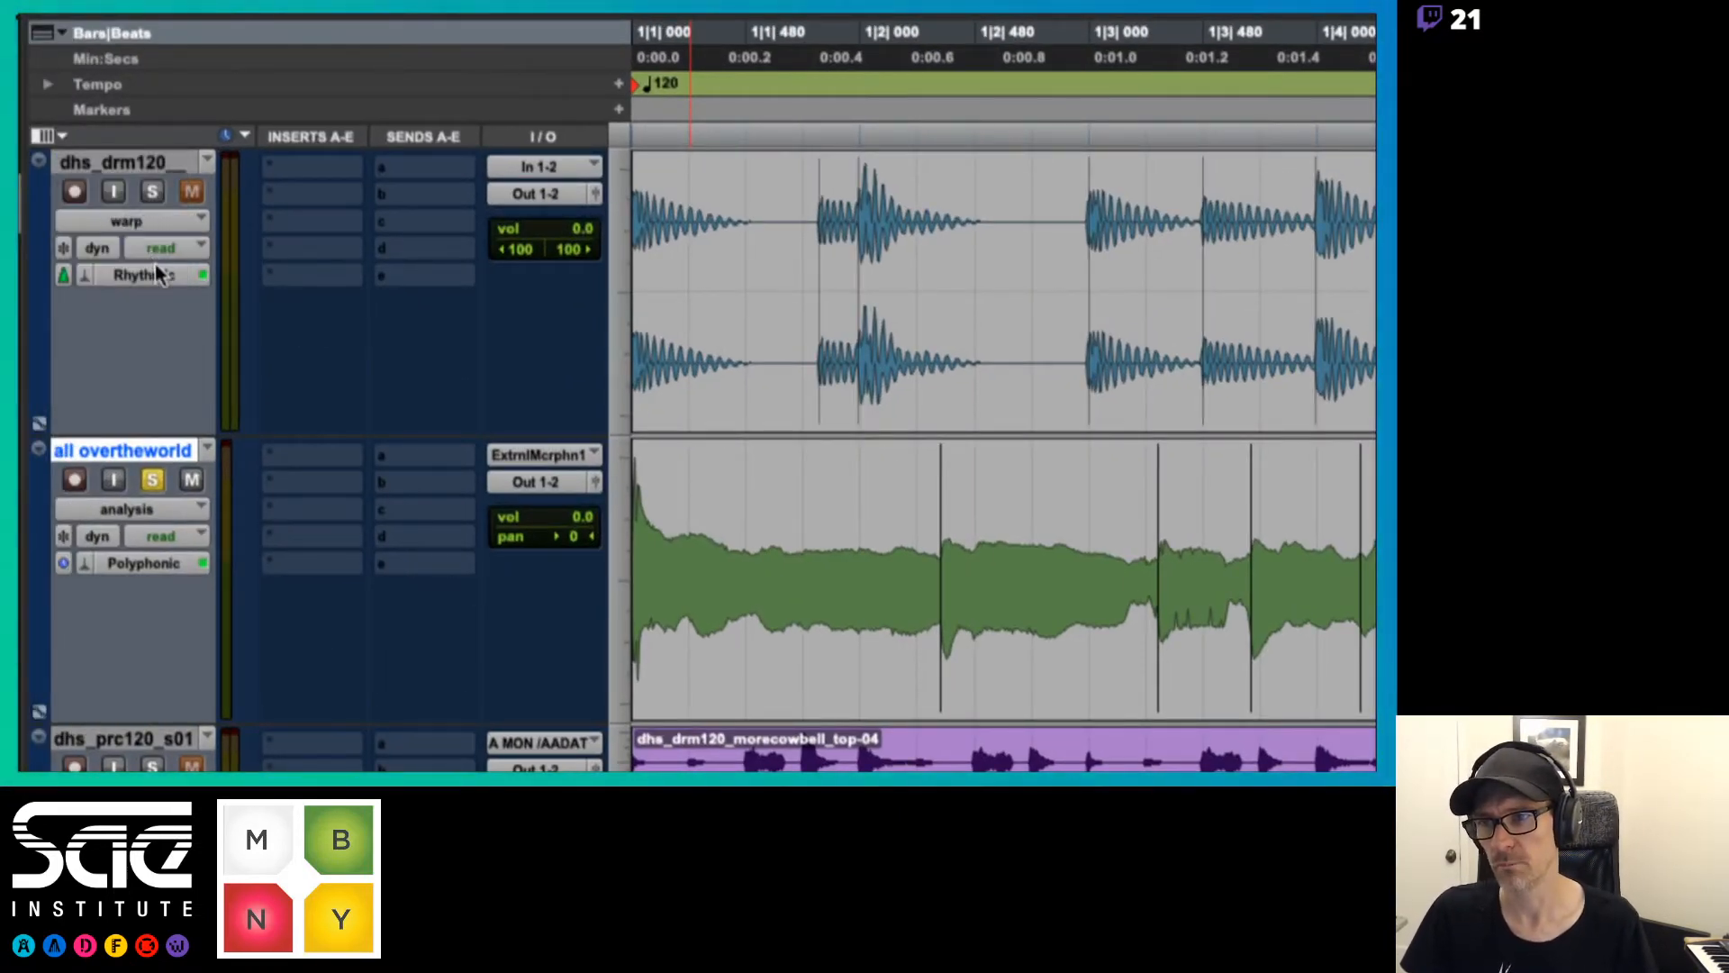
left_click(142, 515)
left_click(138, 533)
Unsolo the all overtheworld track, and mute it and the dhs_prc120_s01 track
left_click(153, 481)
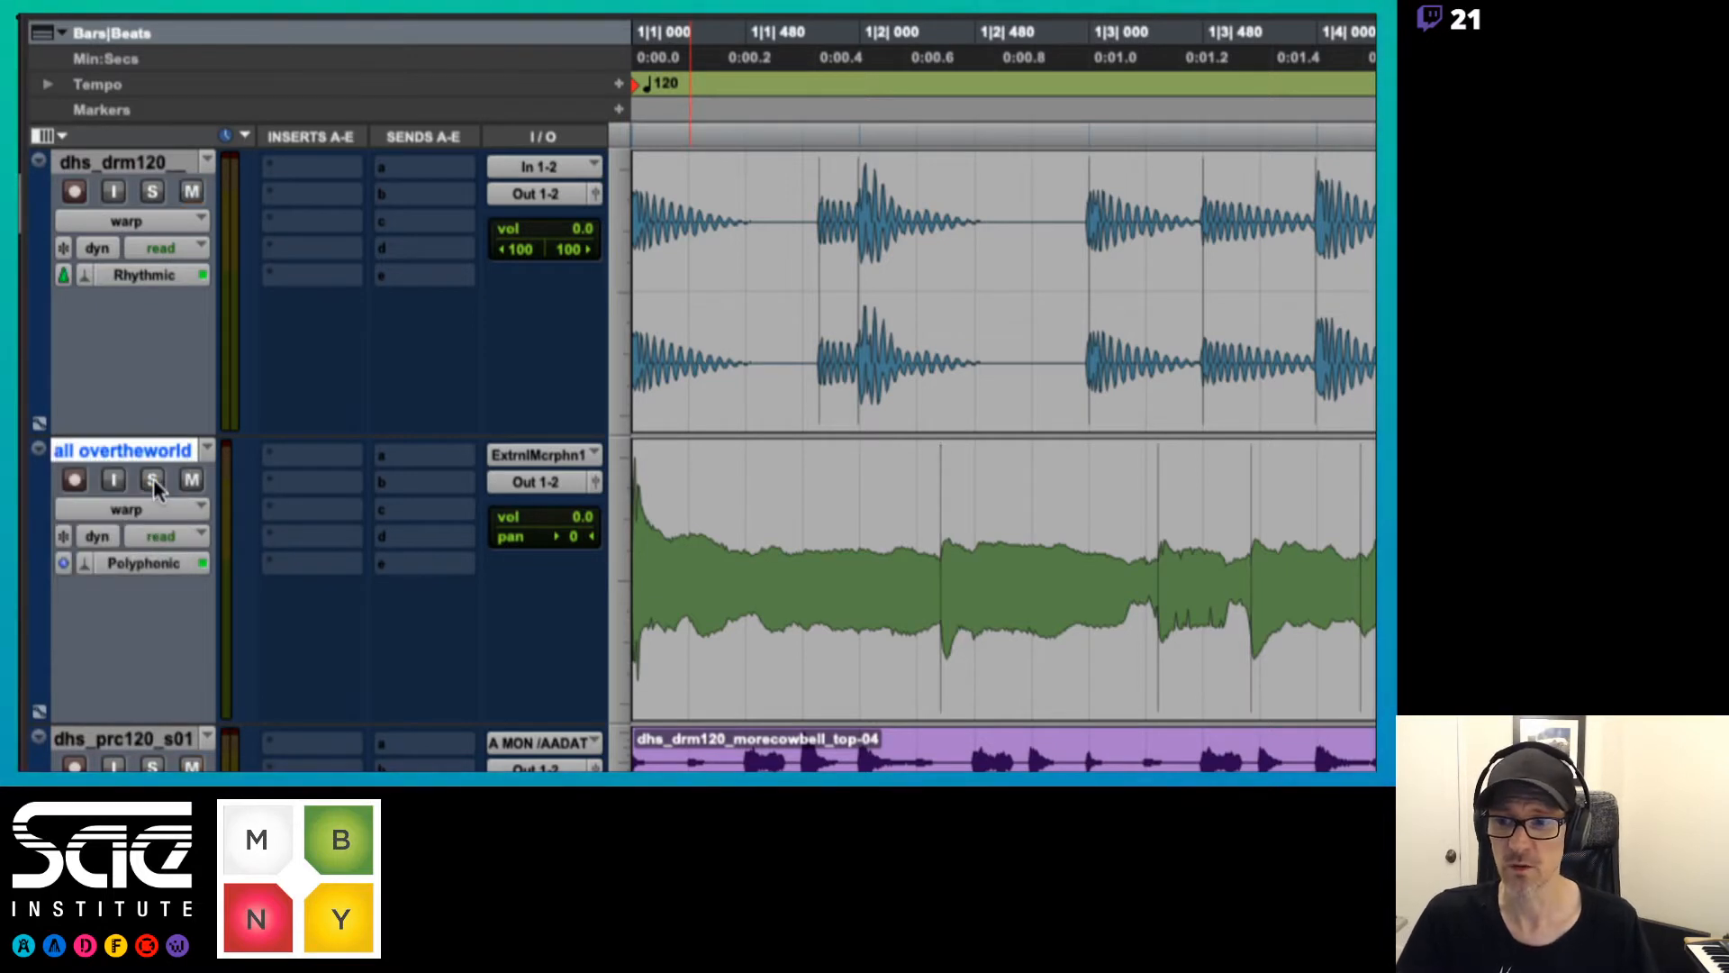
left_click(189, 479)
left_click(191, 766)
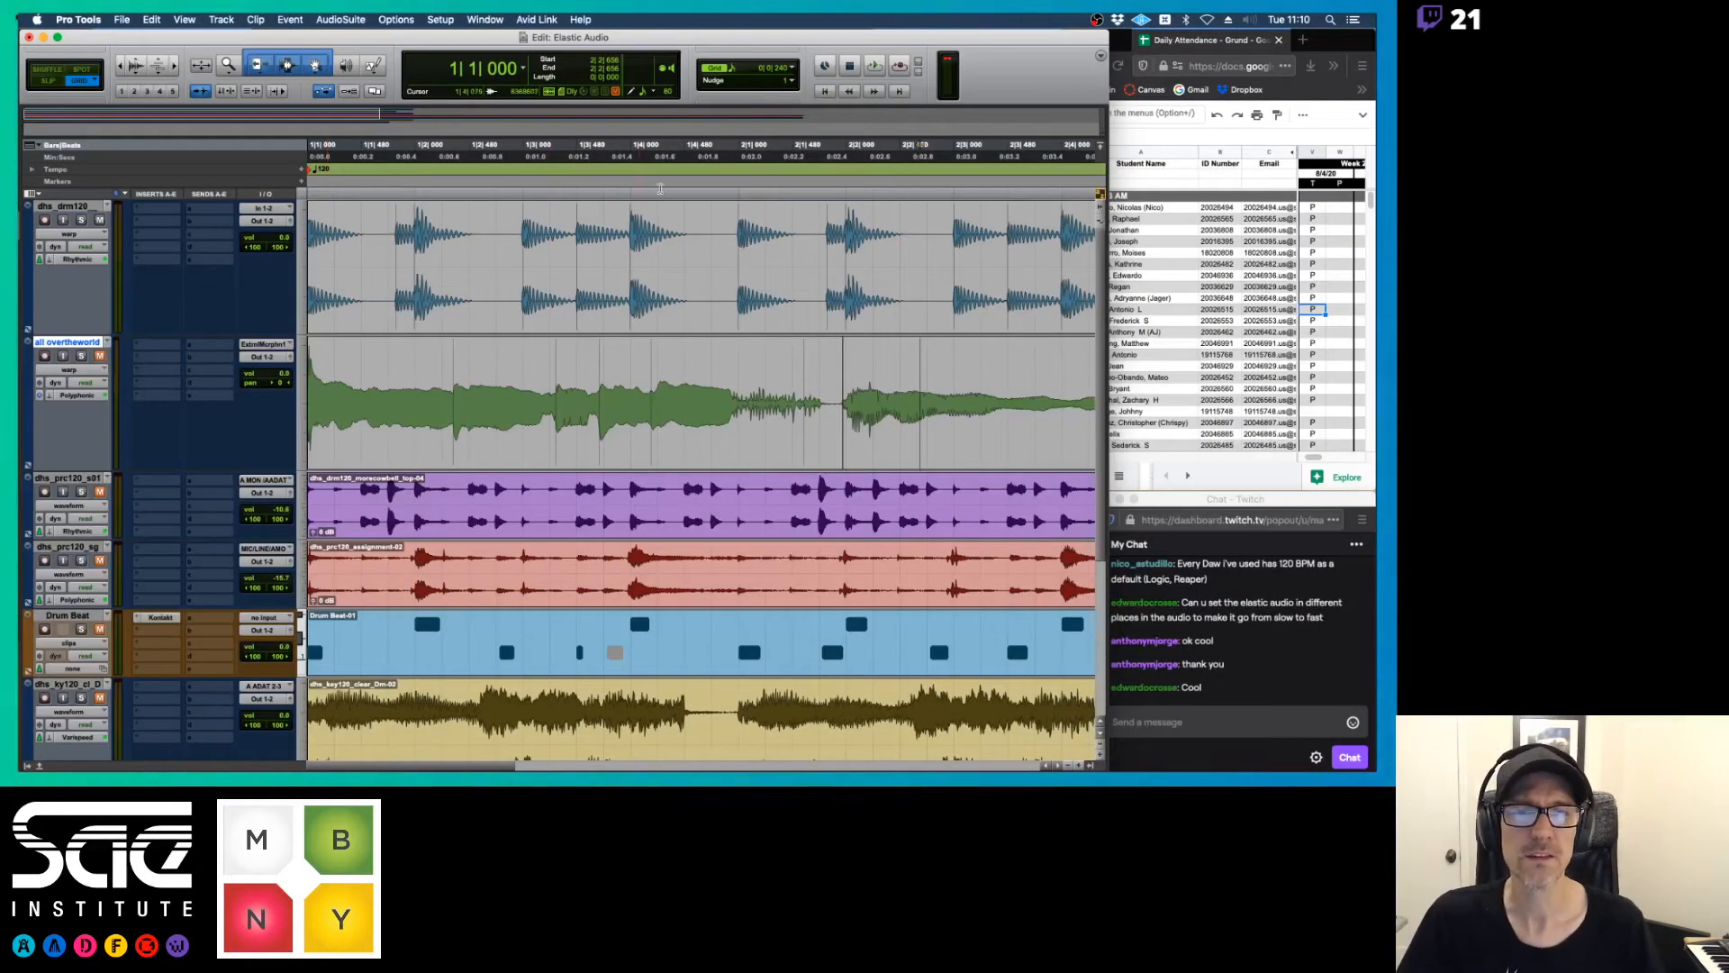
Play the drum track on its own to hear its unwarped timing
key("super+bracketleft")
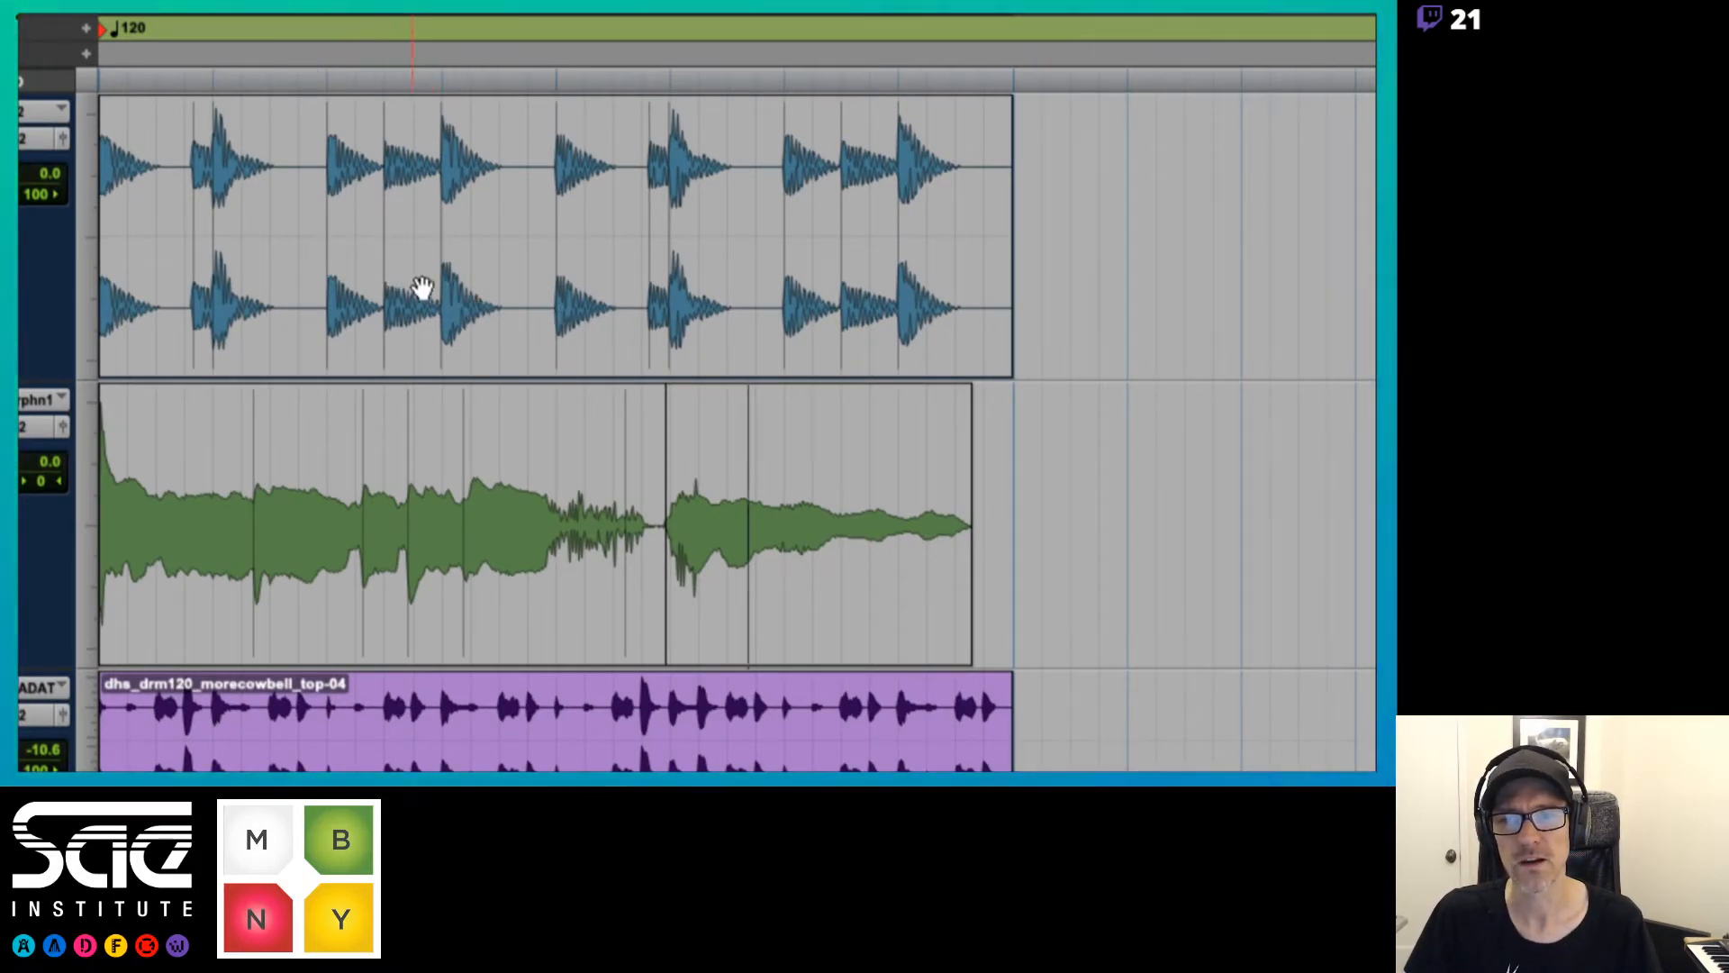
key("space")
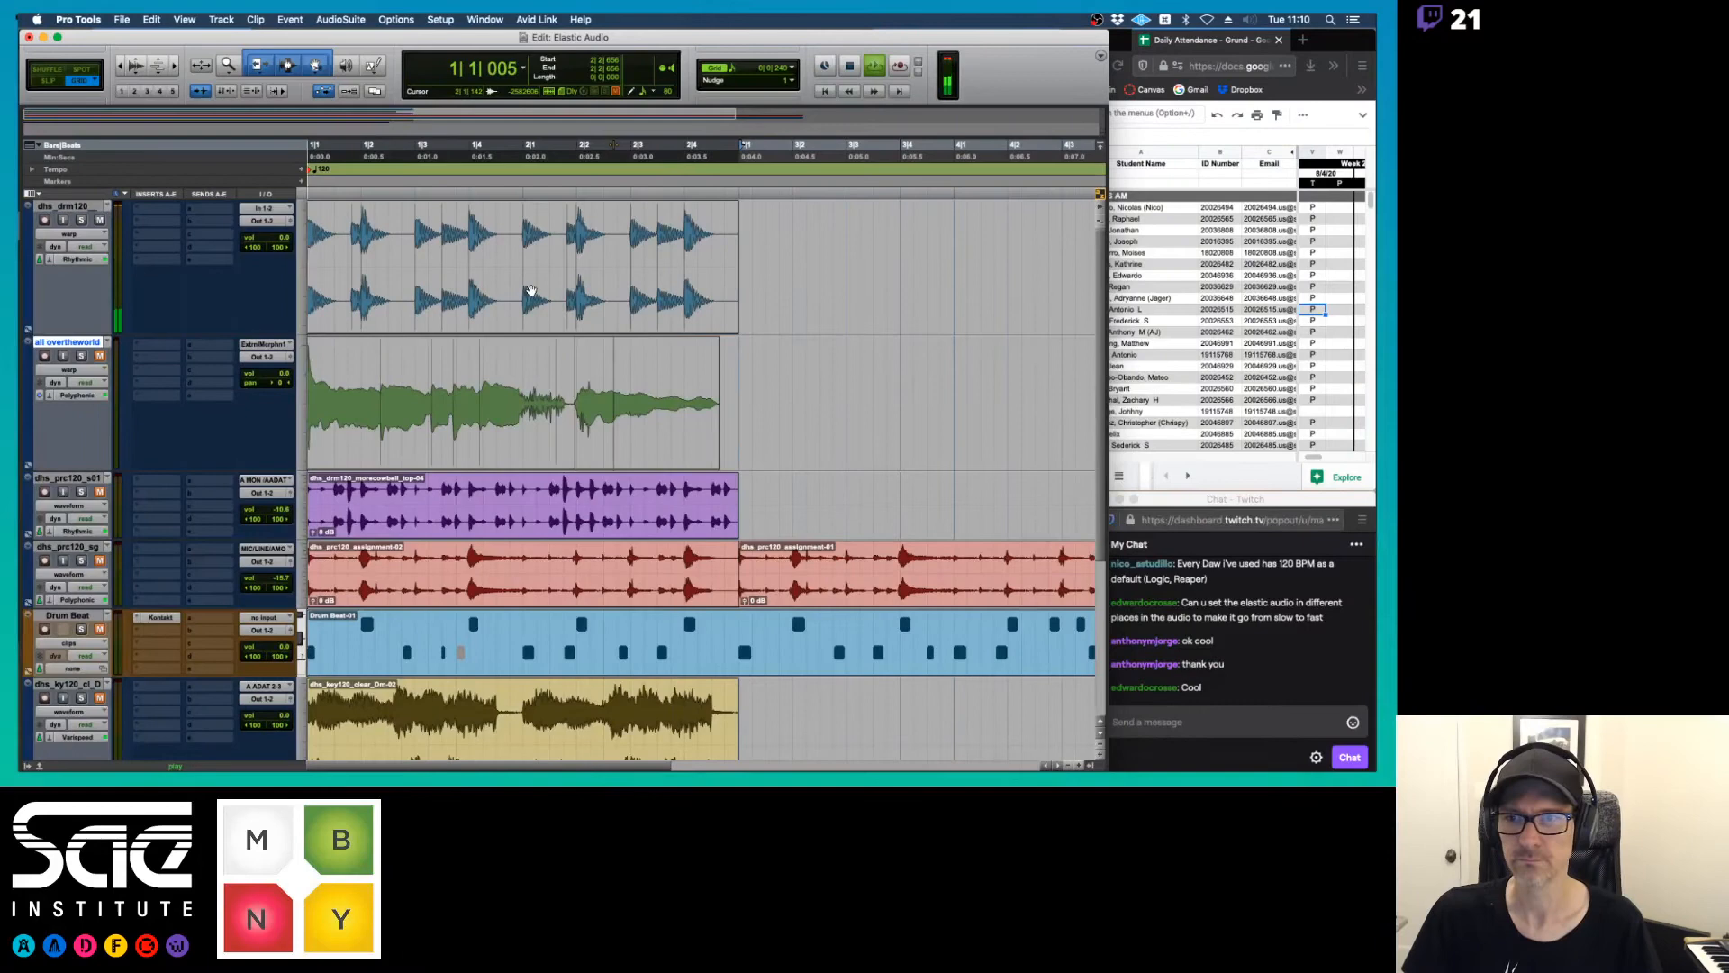
key("space")
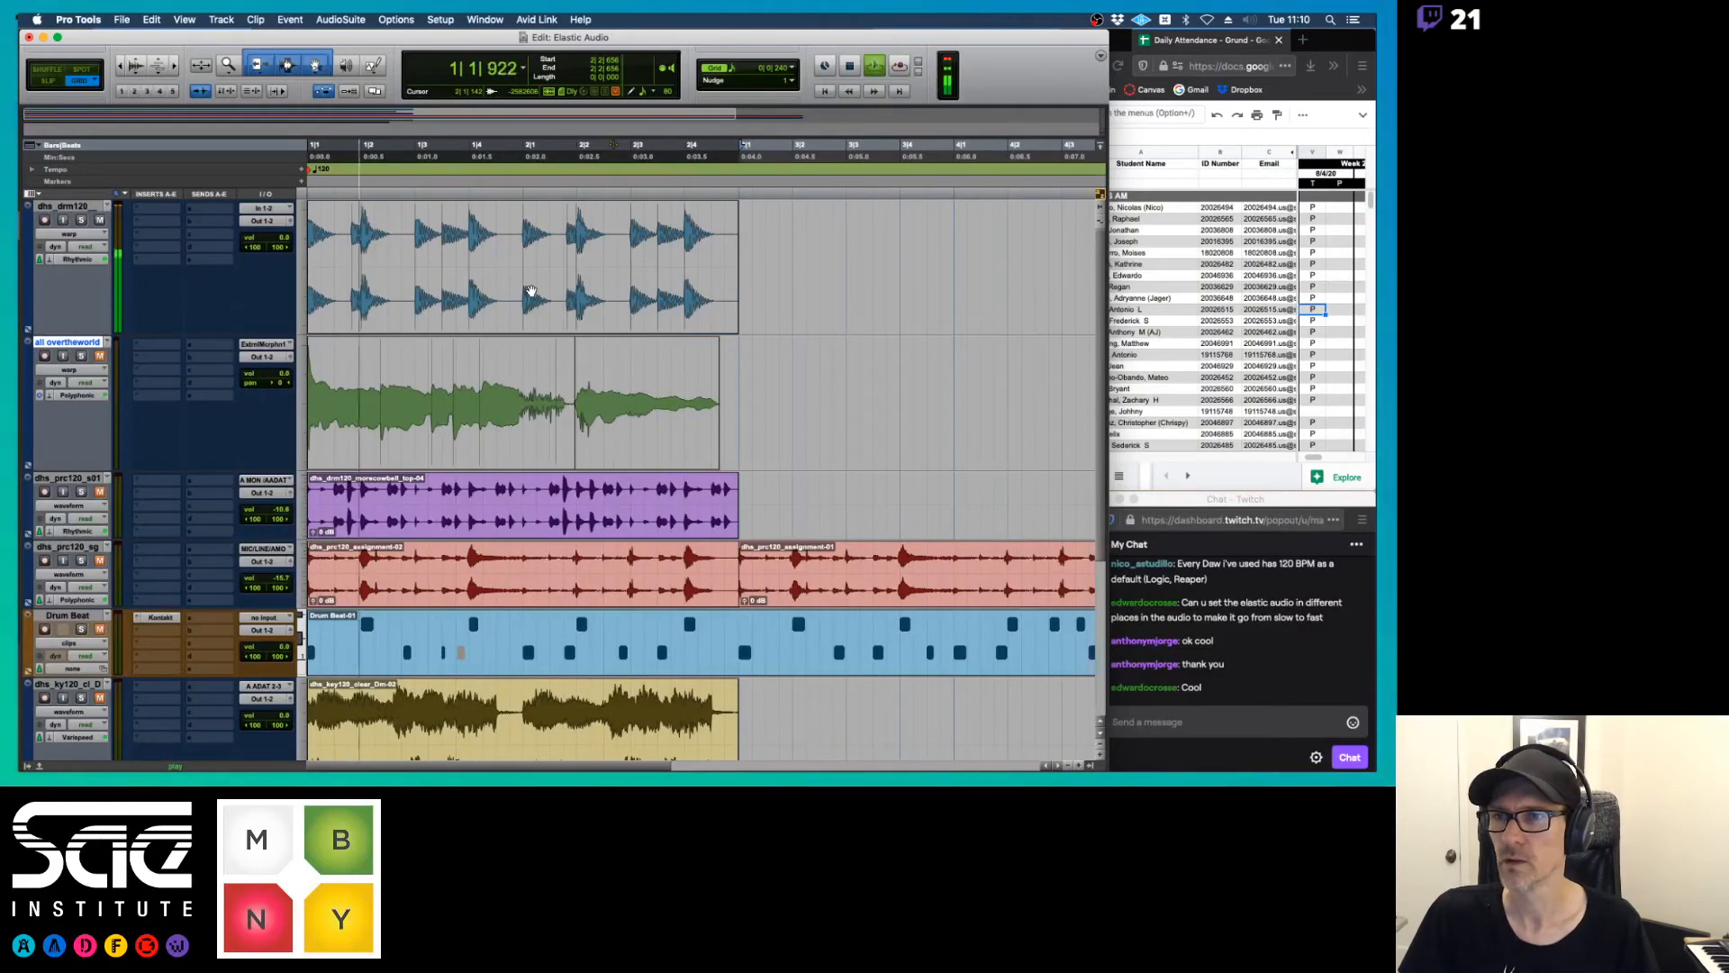
Create a click track and move it to the top of the track list
left_click(221, 19)
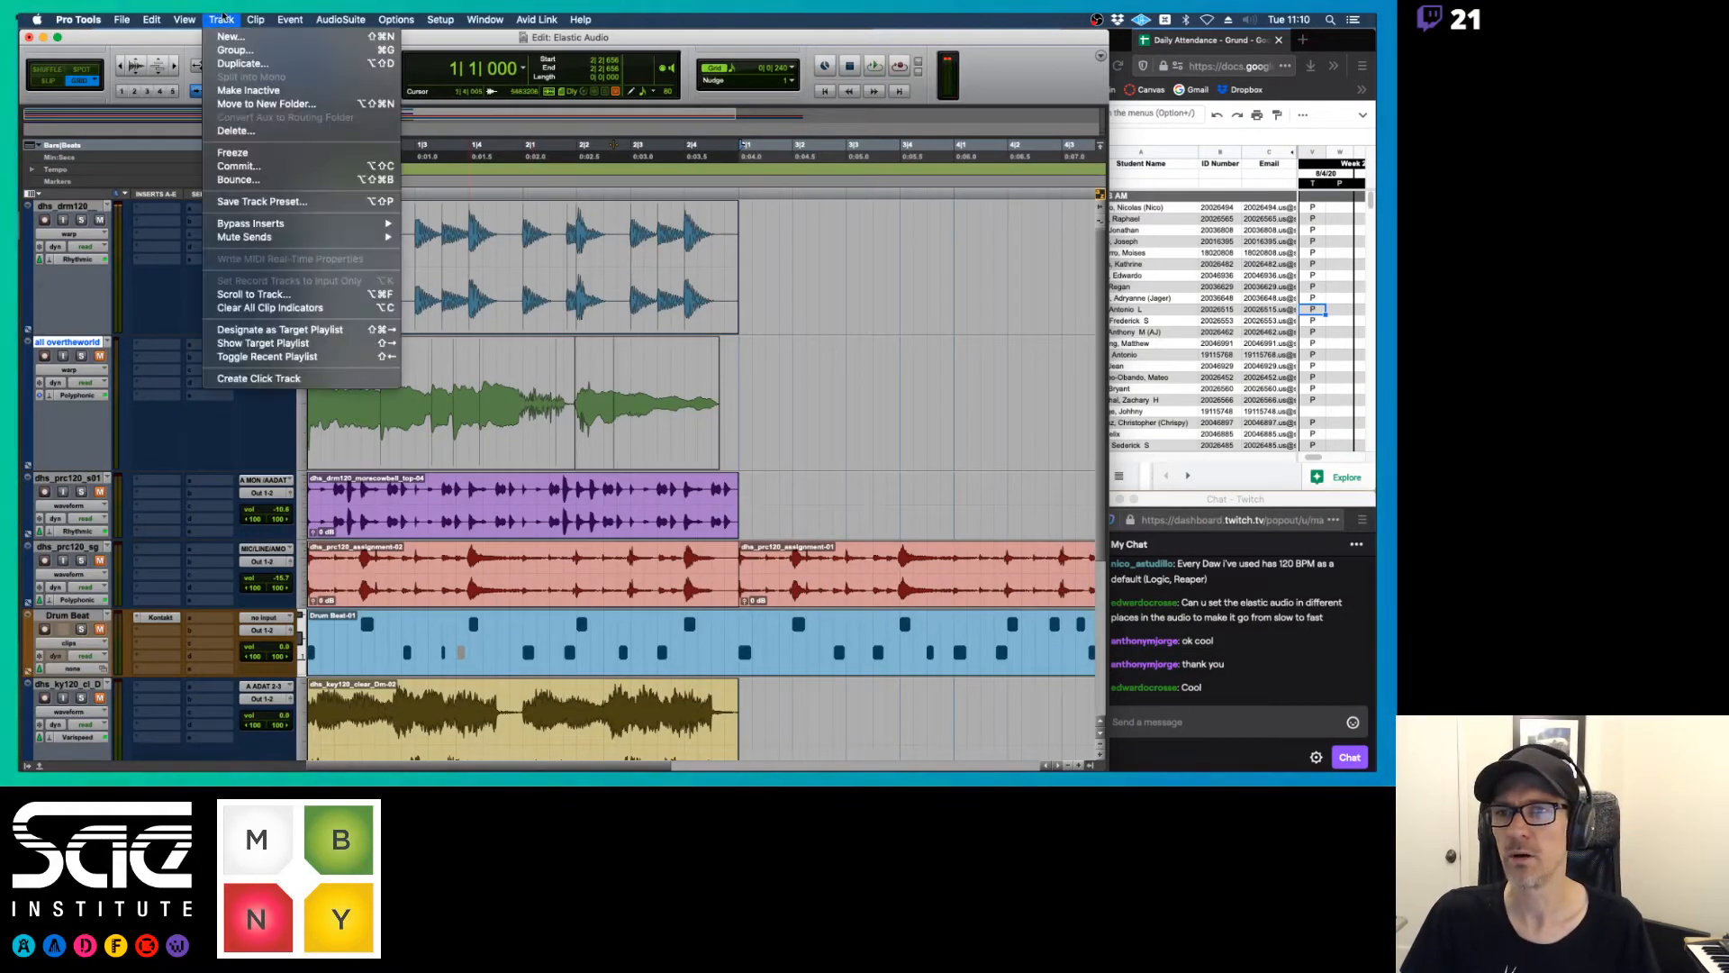
left_click(250, 382)
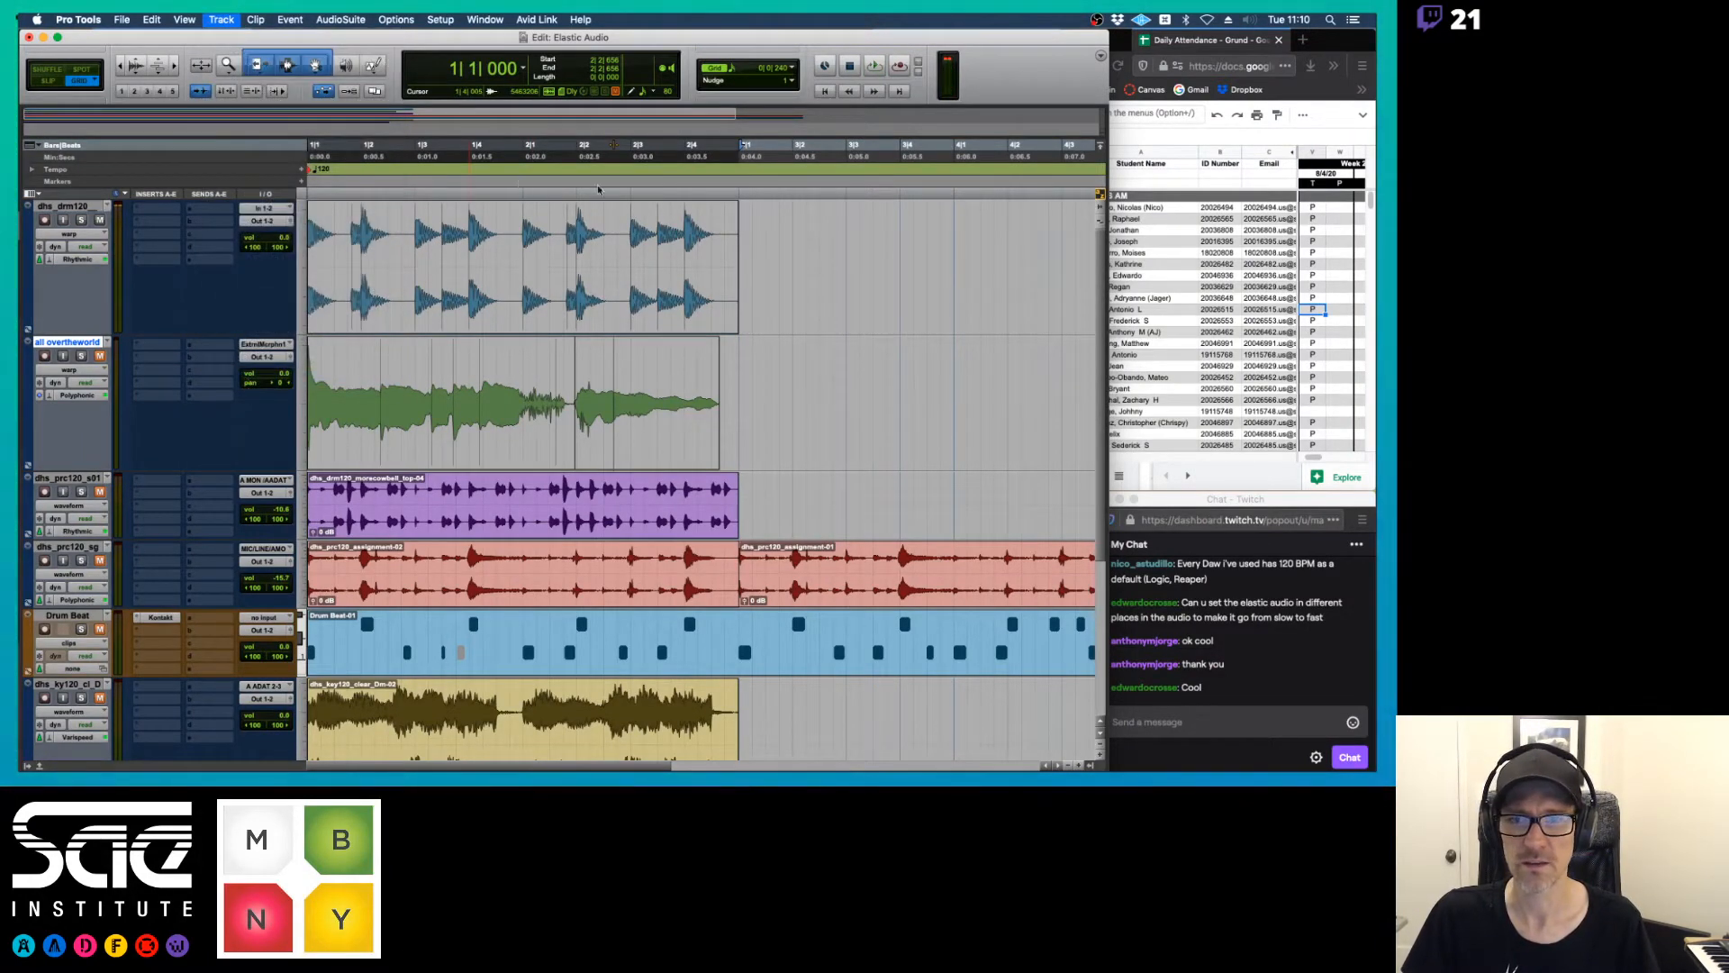
left_click_drag(72, 490, 72, 207)
Load the saved preset with Woodblock sounds in the click track's Click II plug-in
left_click(158, 209)
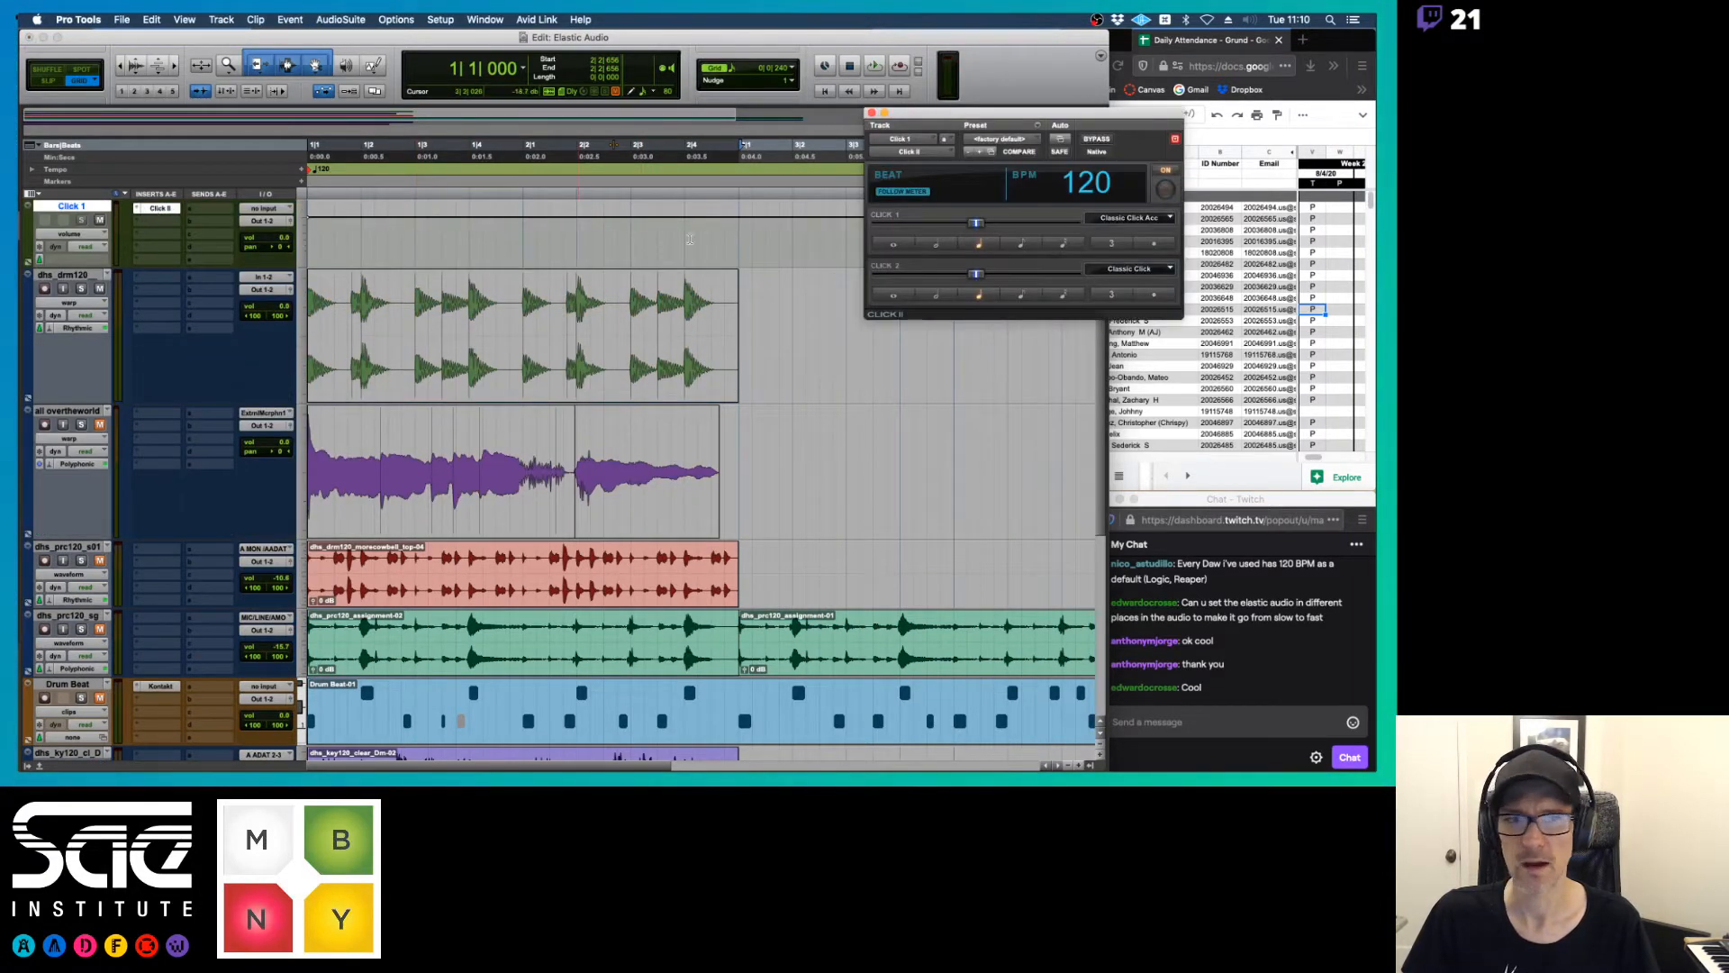
left_click(999, 140)
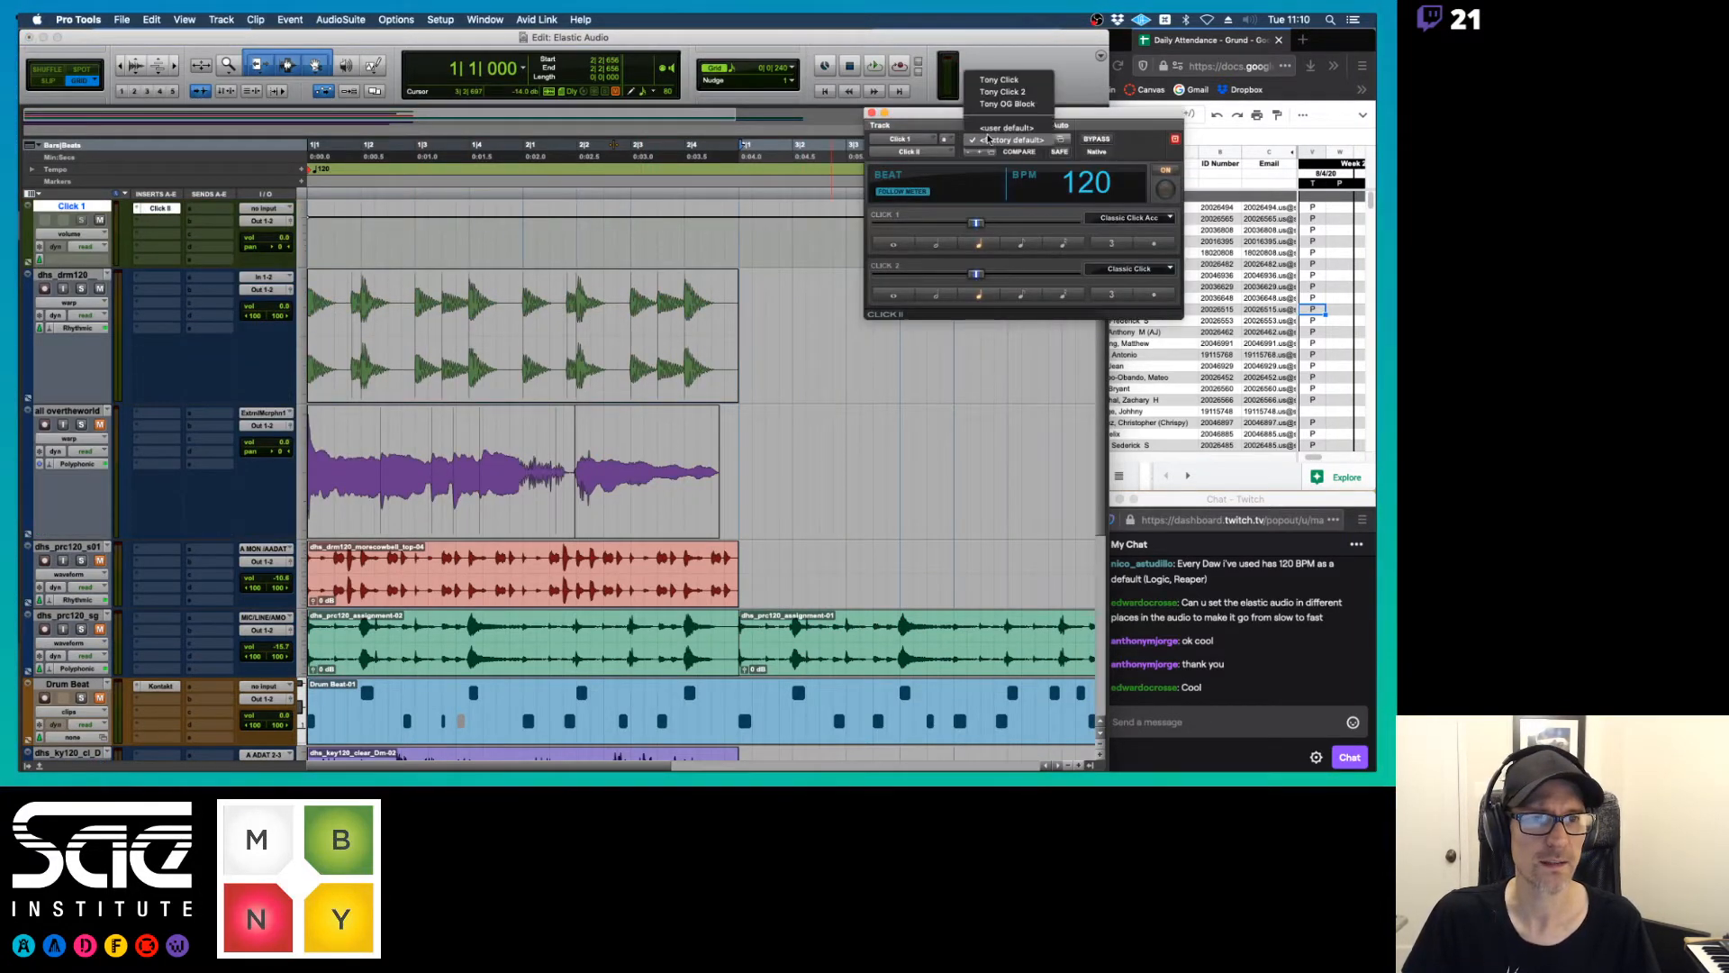
left_click(1003, 83)
Lower the click track's volume to -8.6 dB during playback and close the Click II plug-in window
key("space")
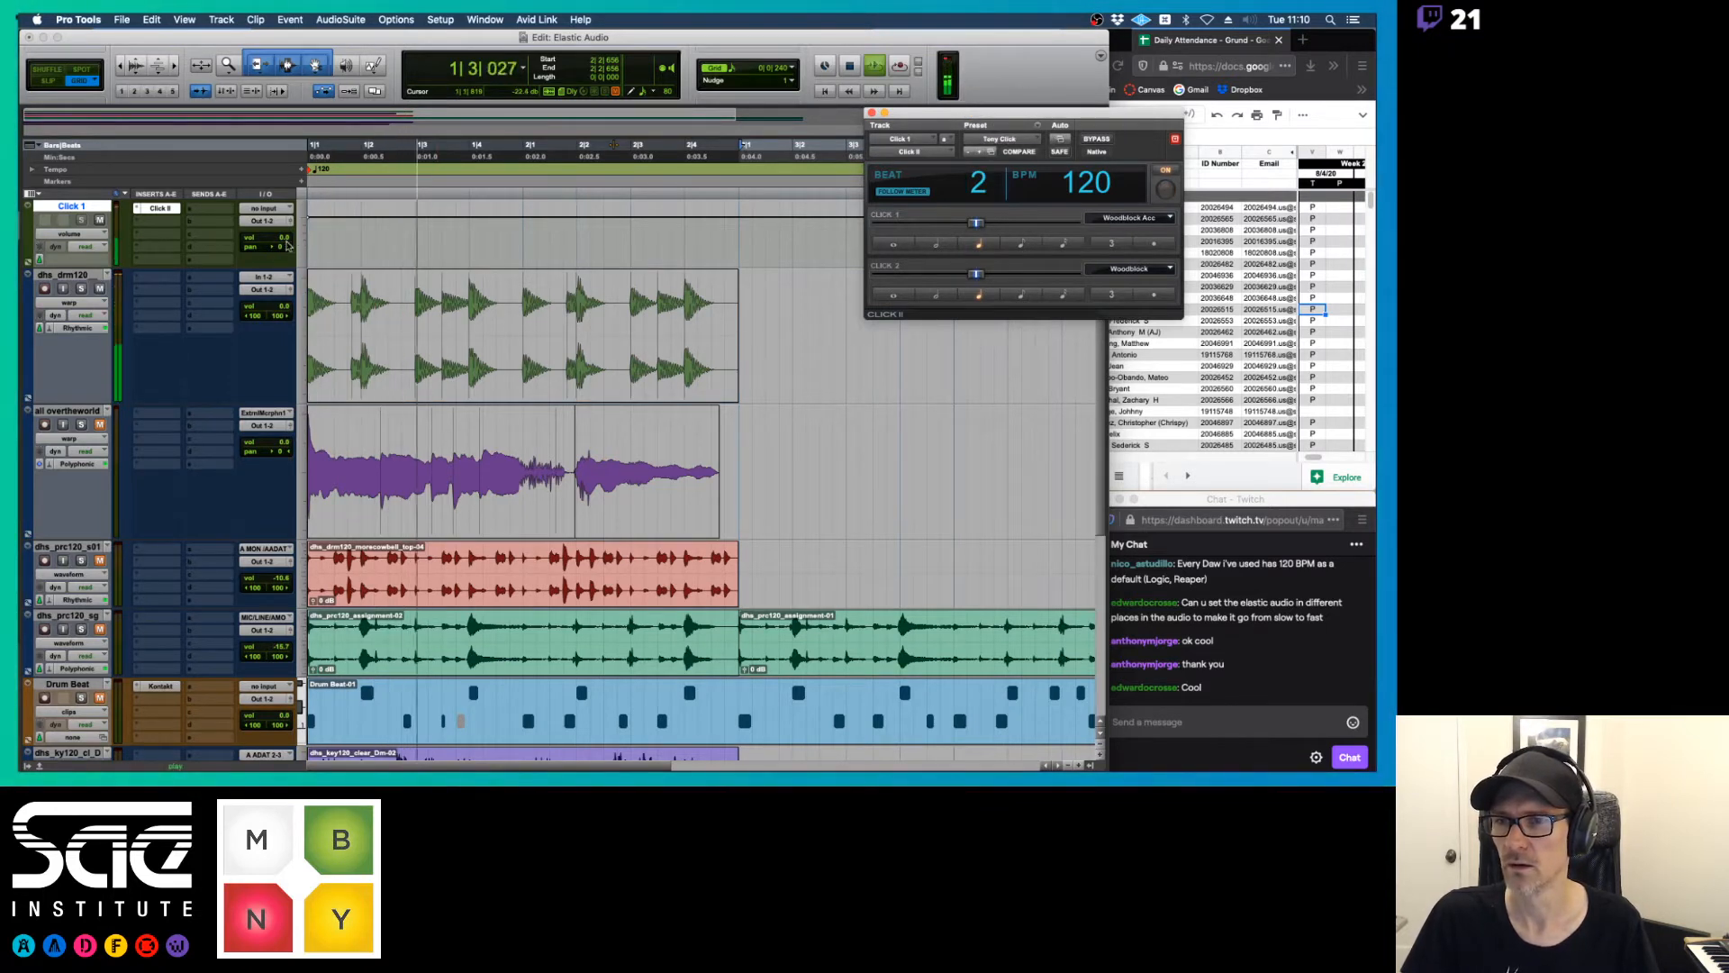
left_click_drag(280, 237, 280, 253)
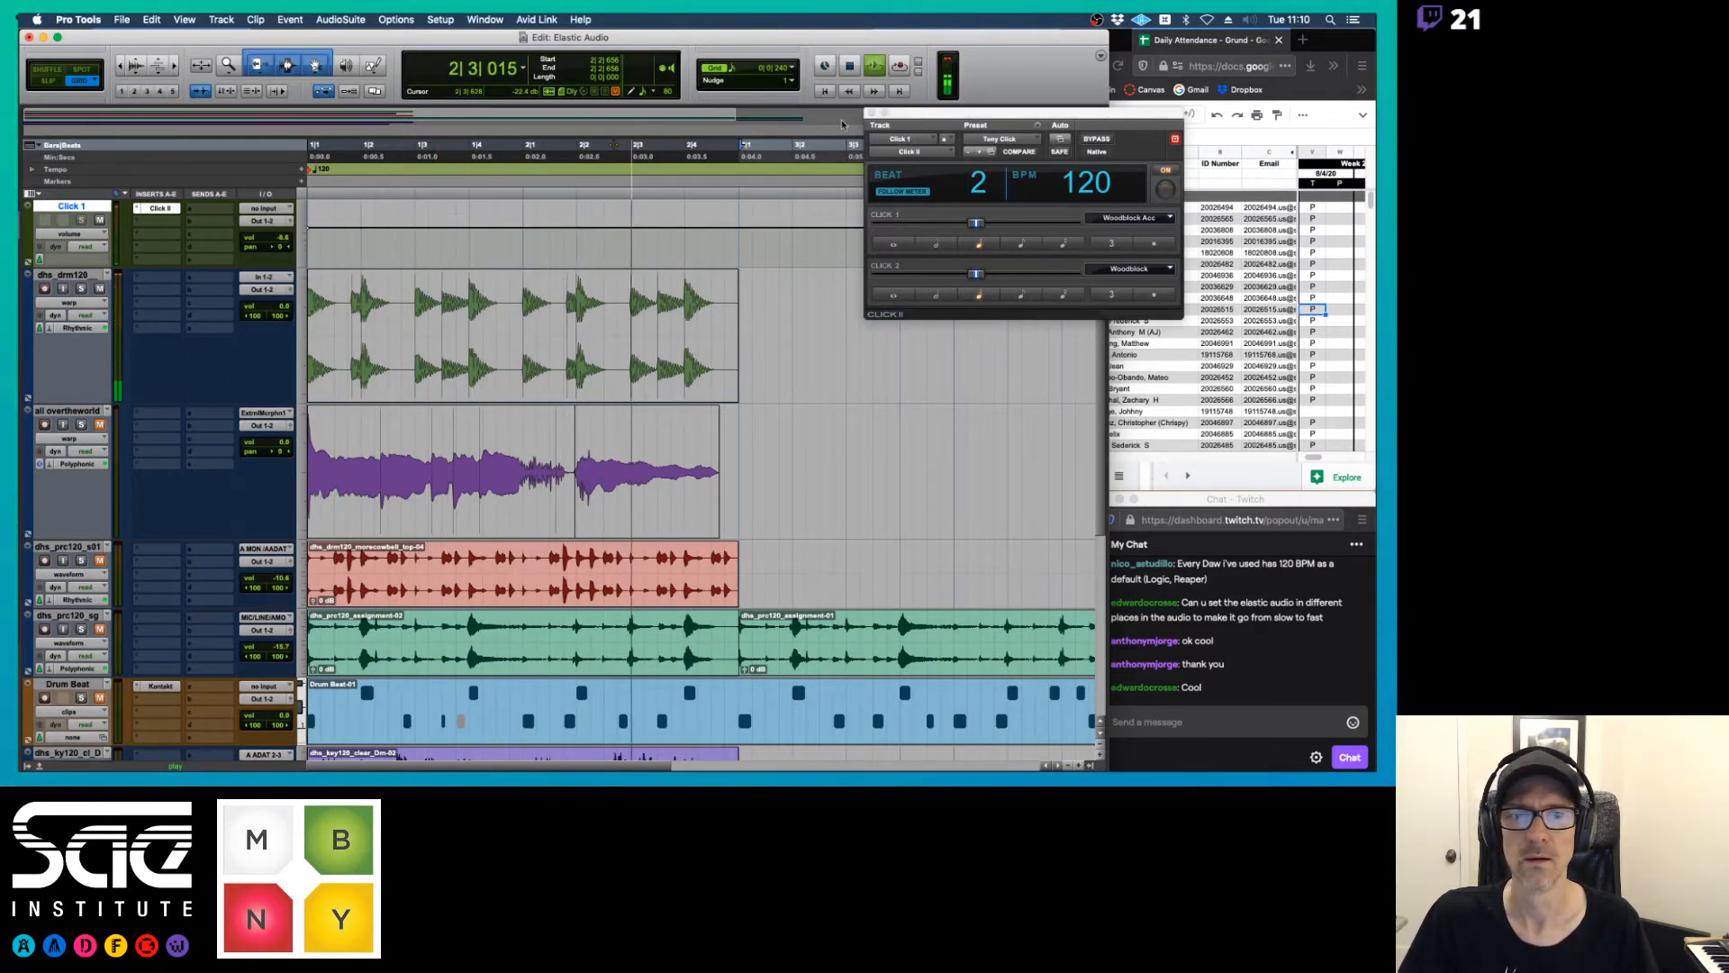
left_click(872, 112)
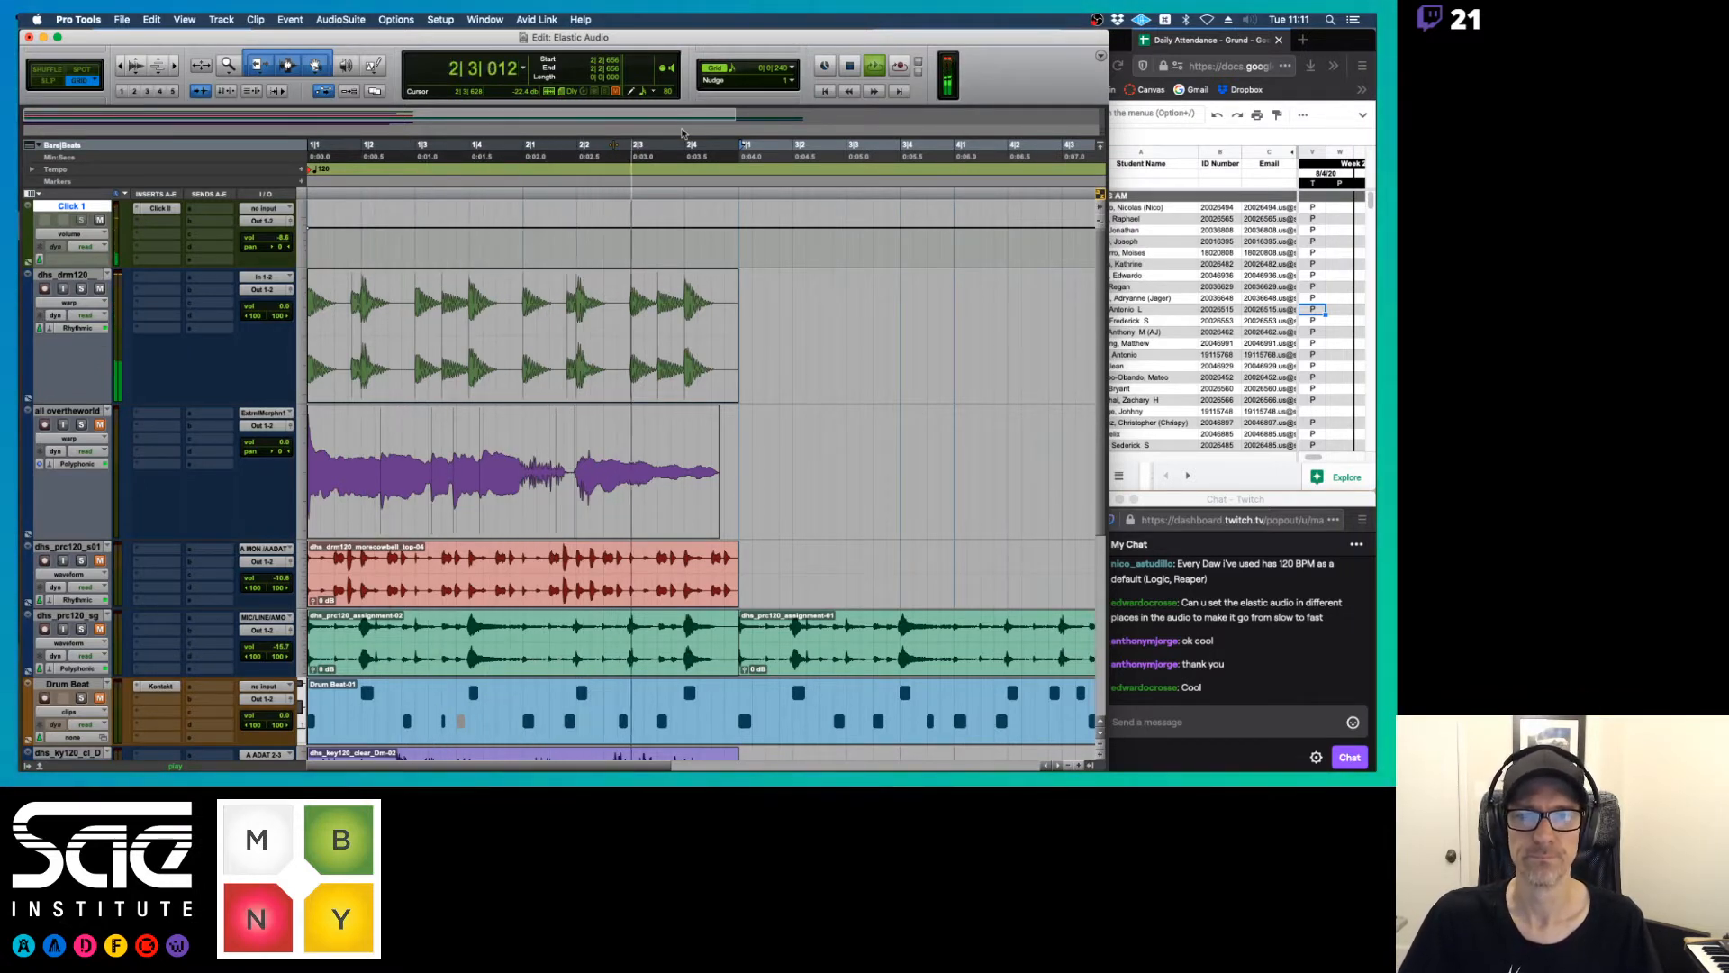
key("space")
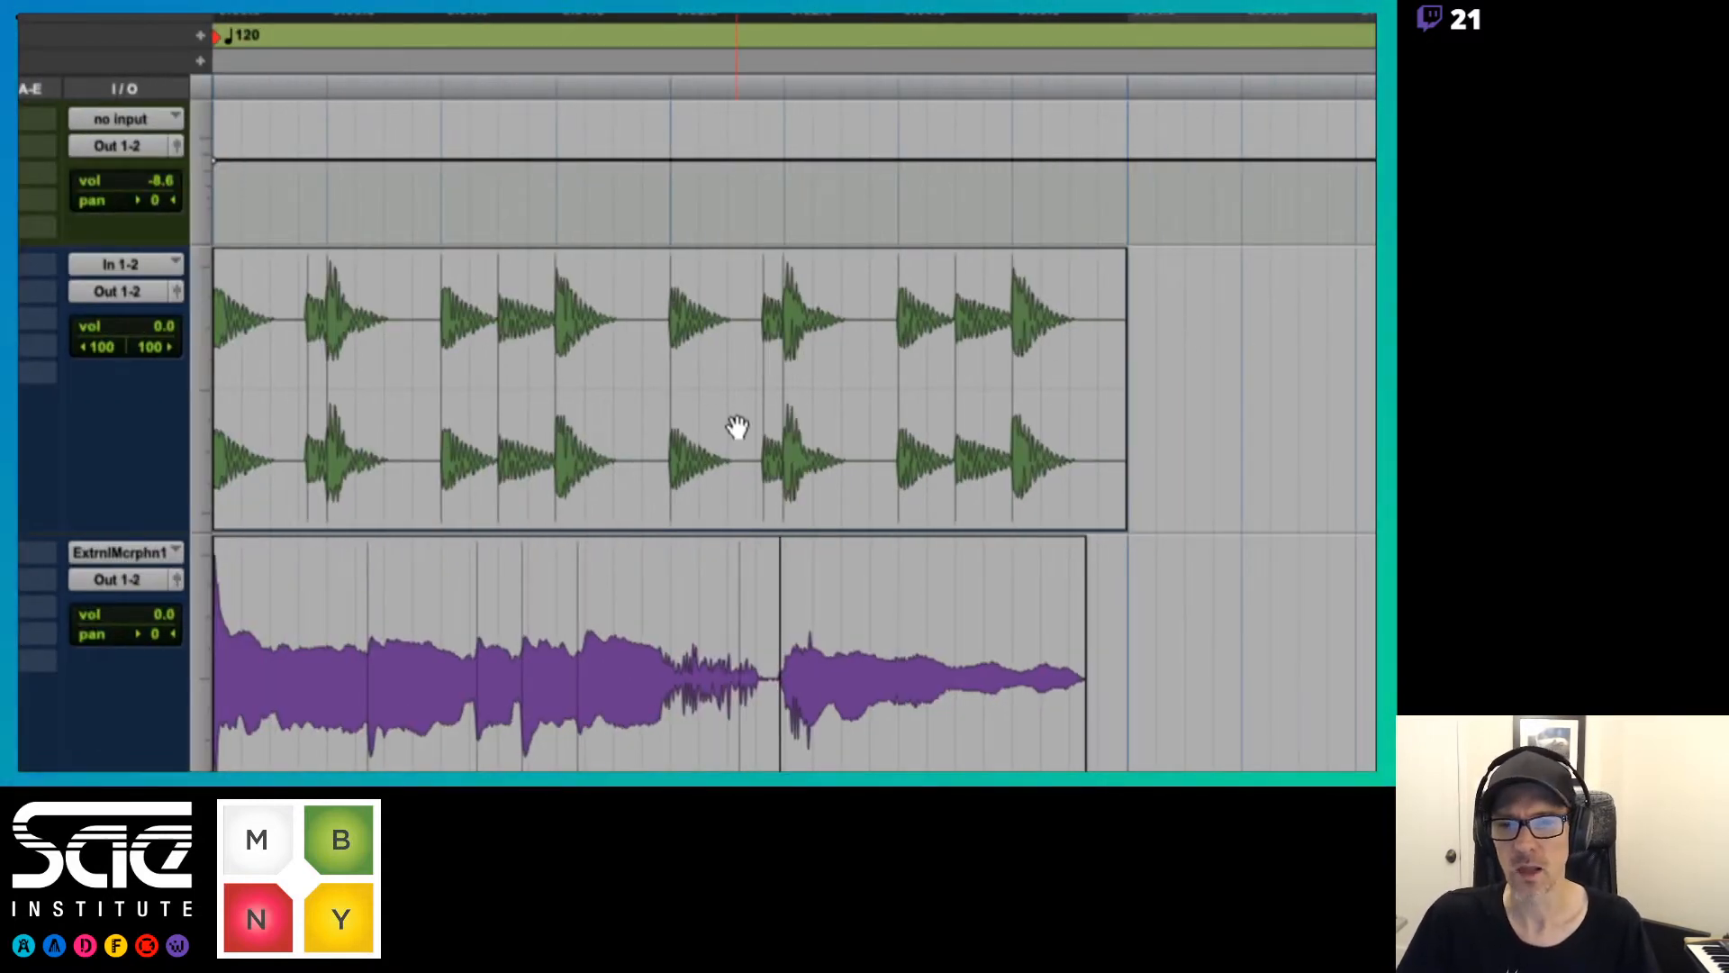
Add warp markers to the drum clip on the hits at 1|3|480, 1|2, 2|3|480 and 2|2
double_click(498, 482)
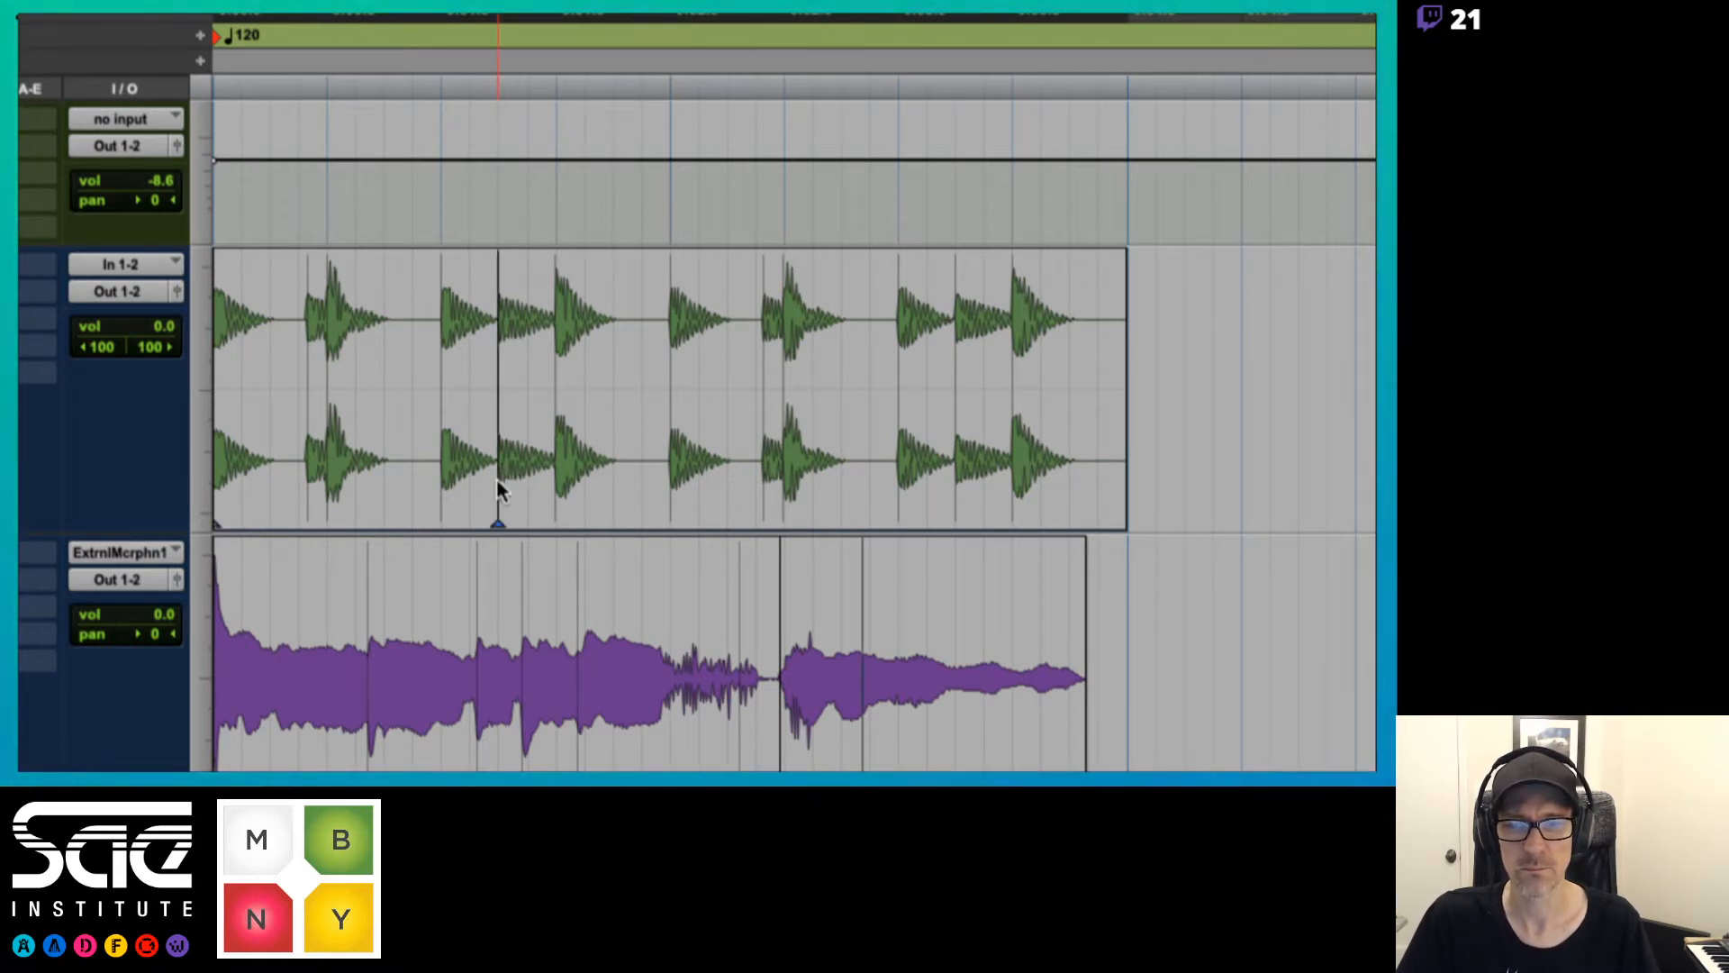
double_click(328, 495)
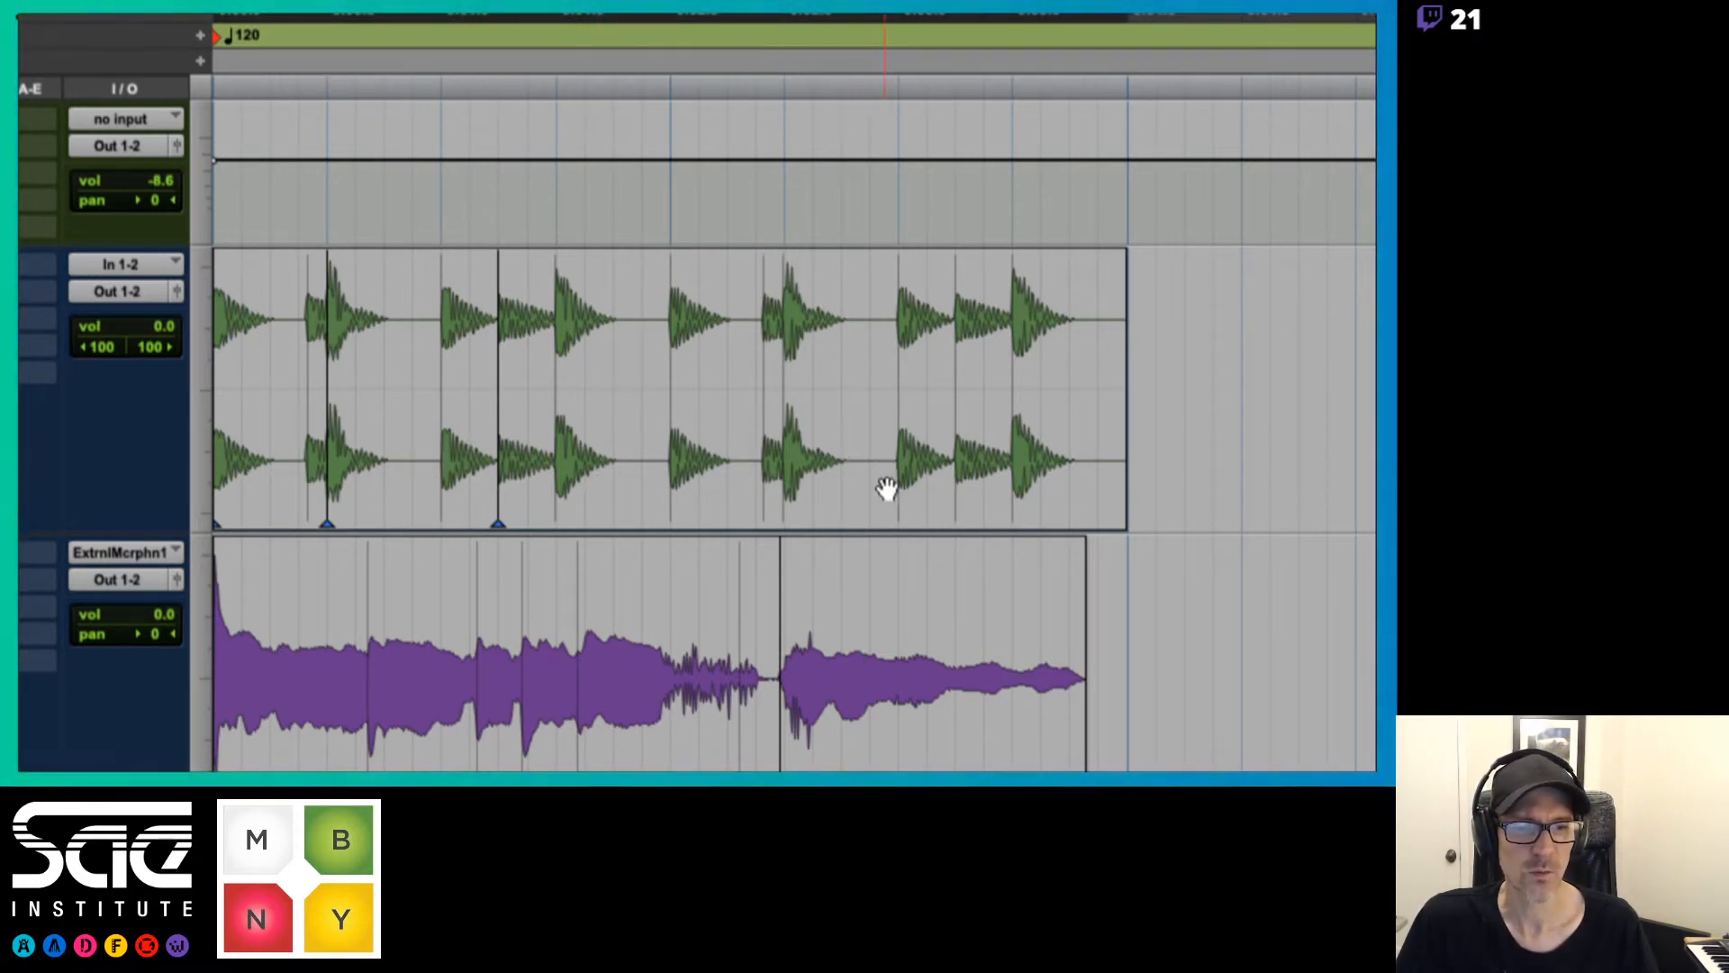
left_click(954, 491)
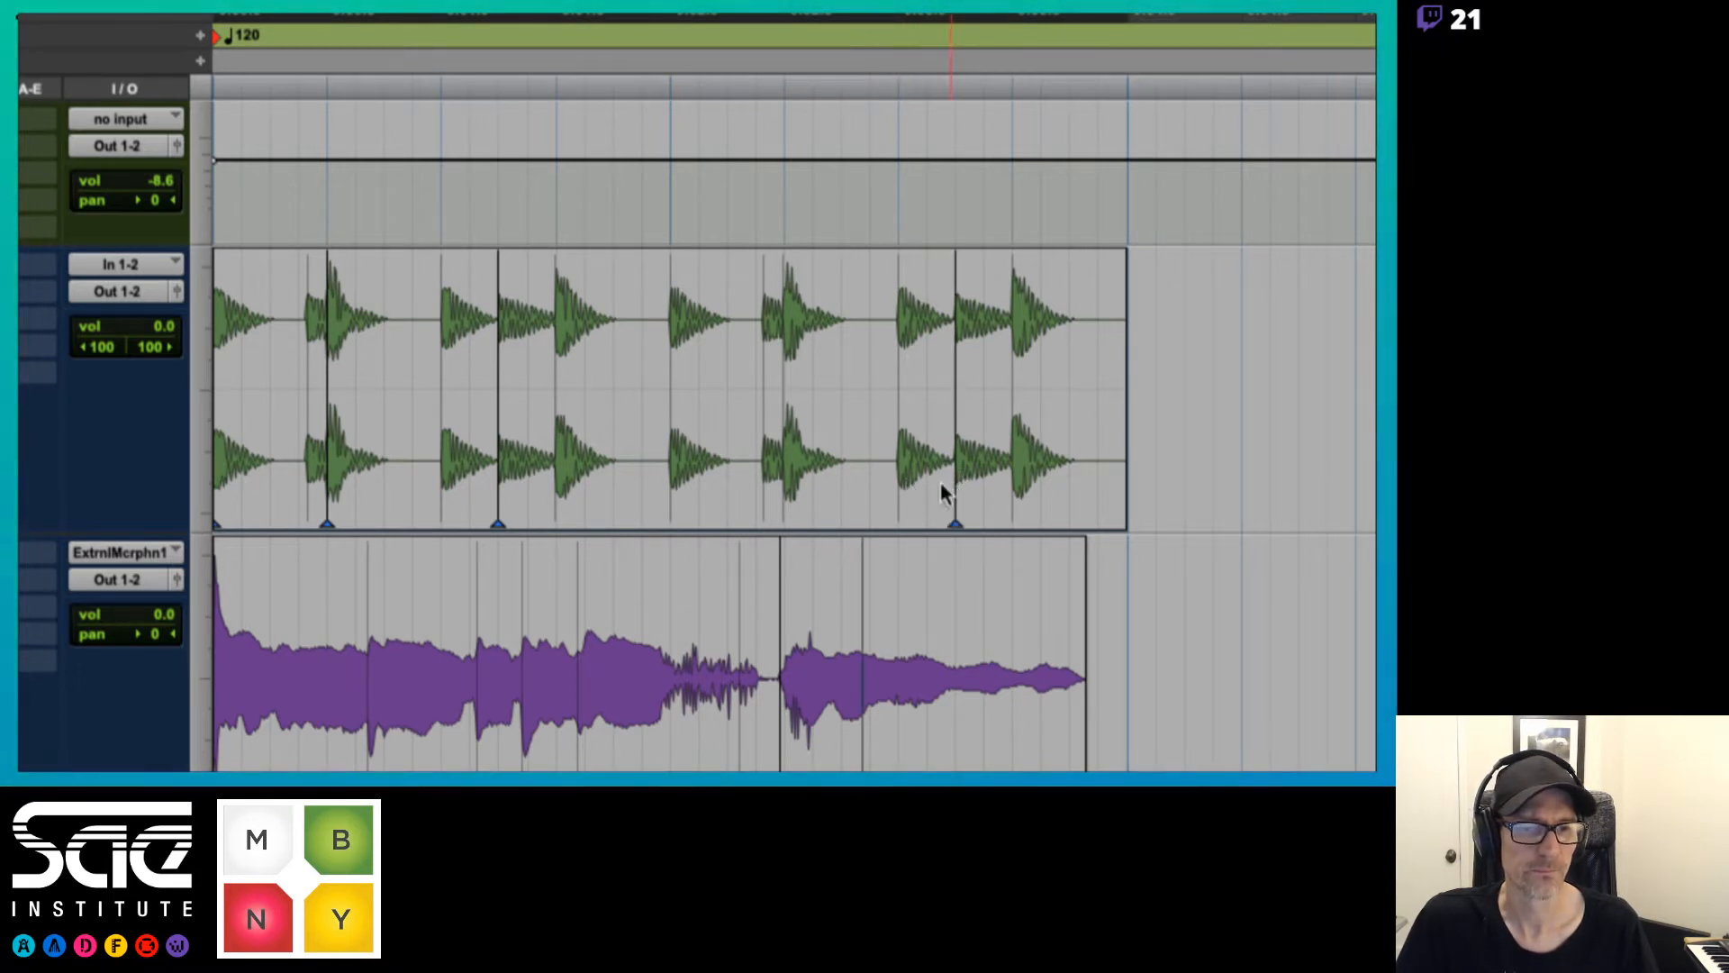
left_click(782, 500)
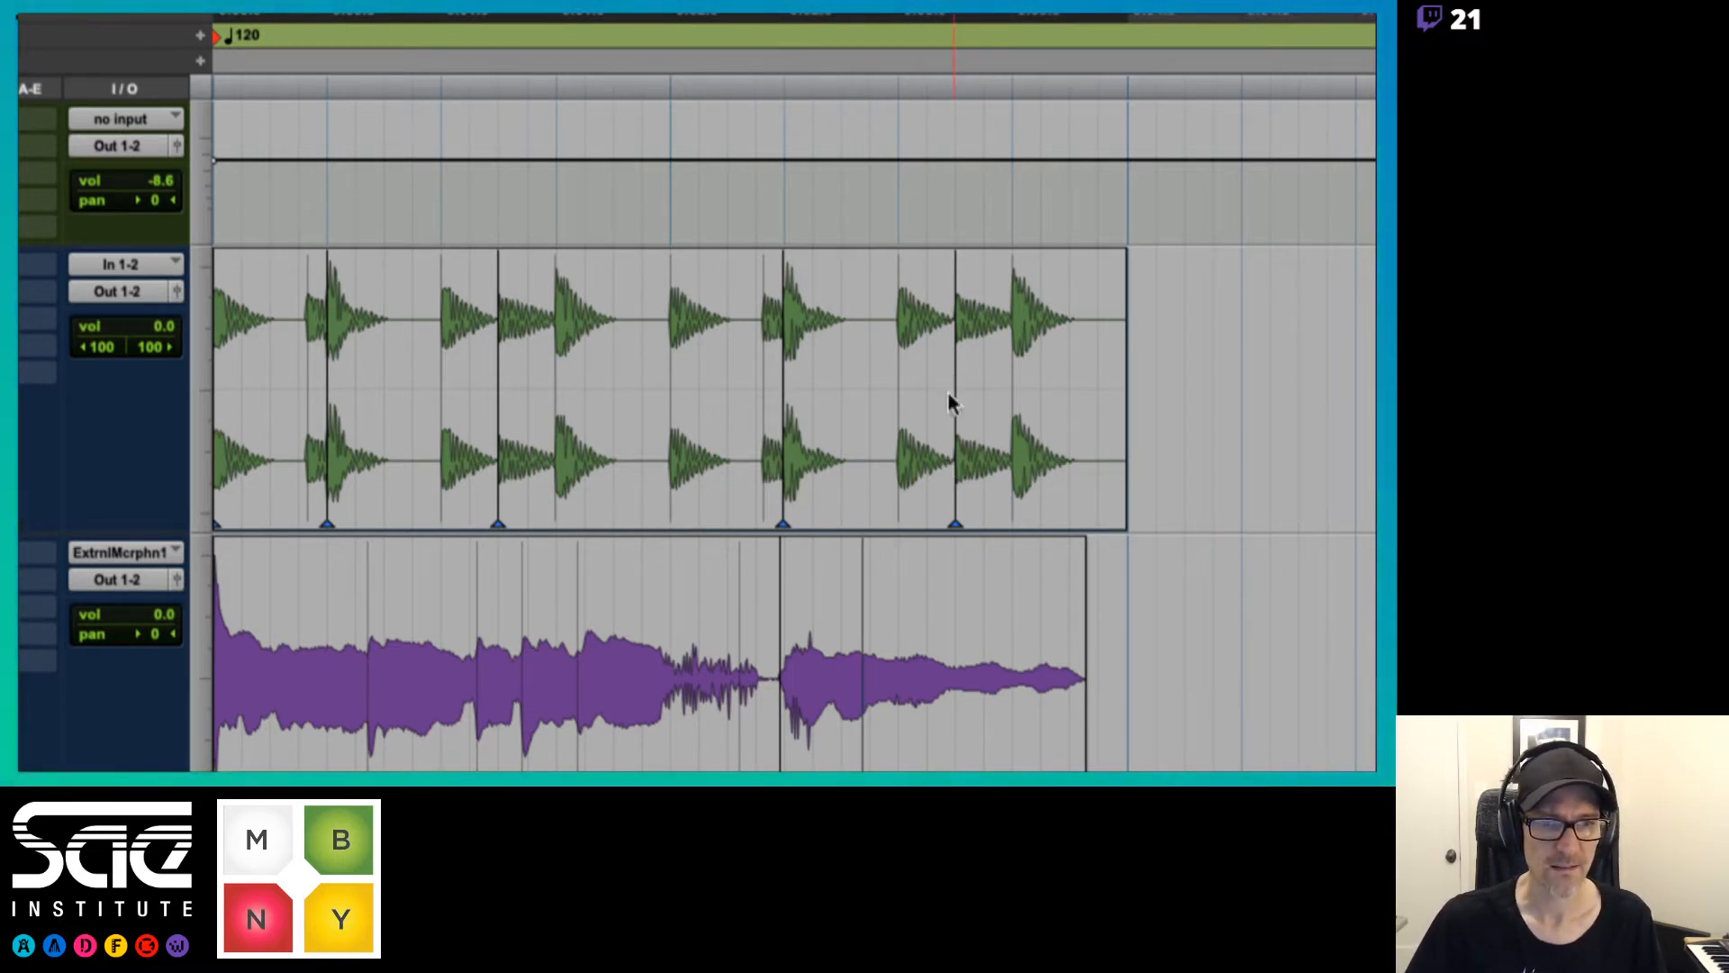
Add warp markers on the drum hits at 2|3 and 1|3, move each hit a sixteenth note earlier, and play the loop
left_click(898, 496)
mouse_move(898, 495)
left_mouse_down()
mouse_move(830, 490)
mouse_move(900, 471)
mouse_move(836, 479)
mouse_move(870, 483)
left_mouse_up()
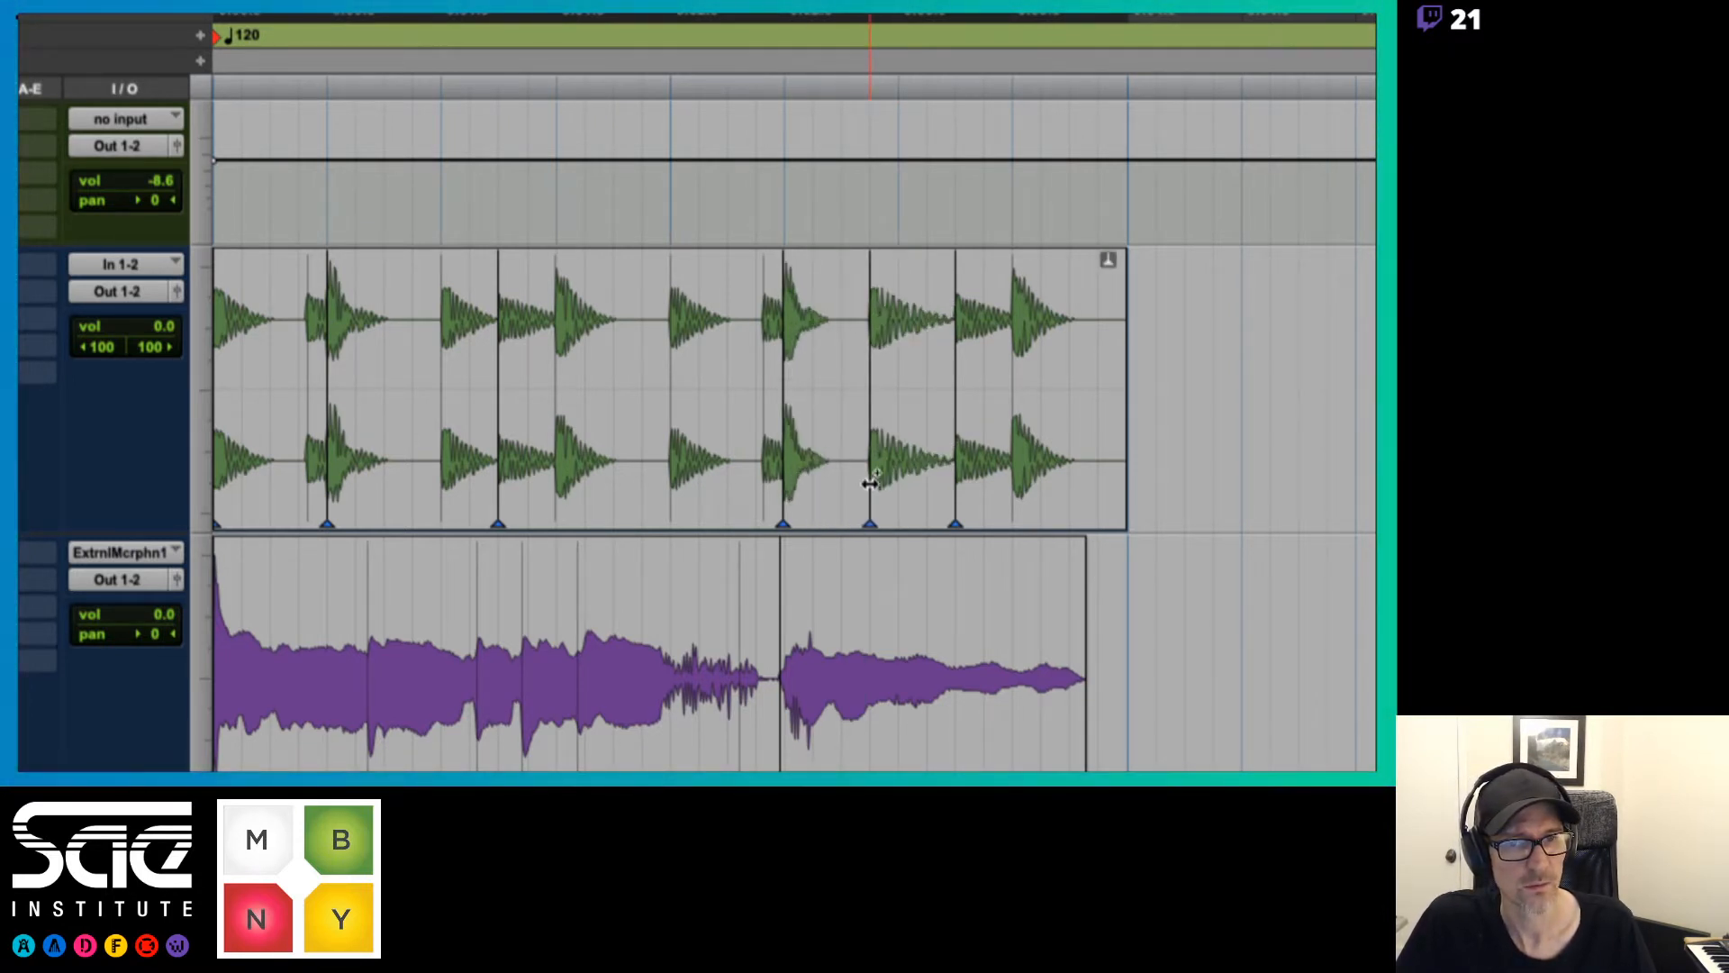
left_click(445, 480)
left_click_drag(445, 480, 423, 479)
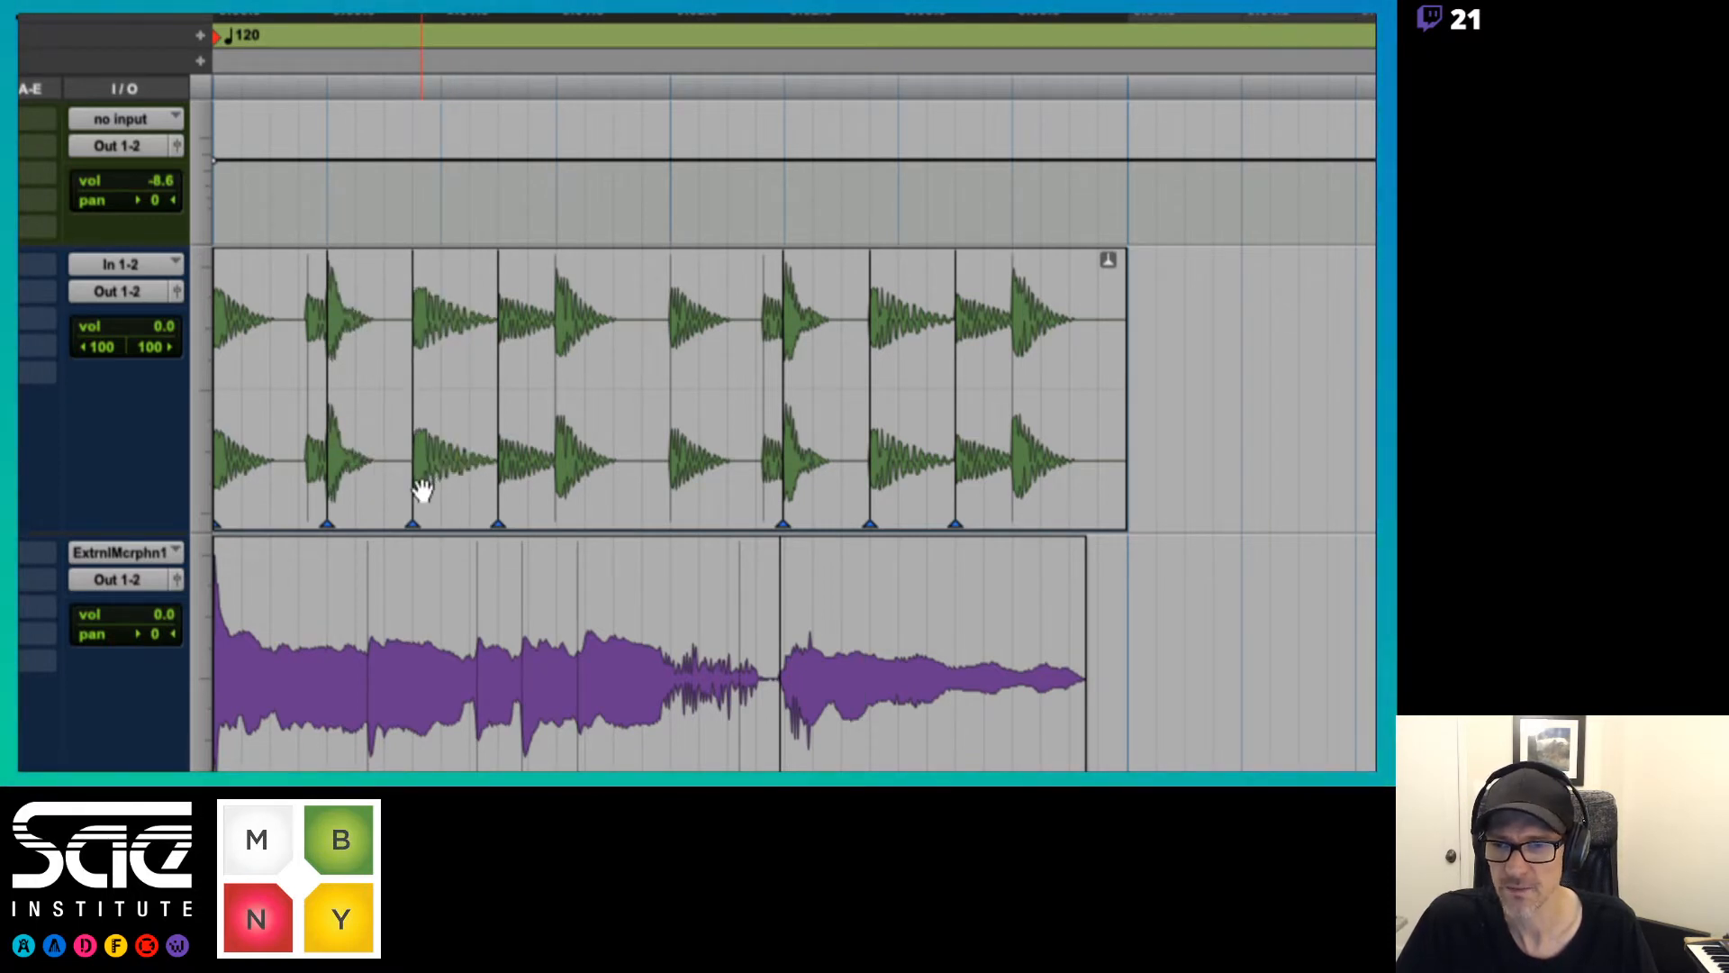
key("space")
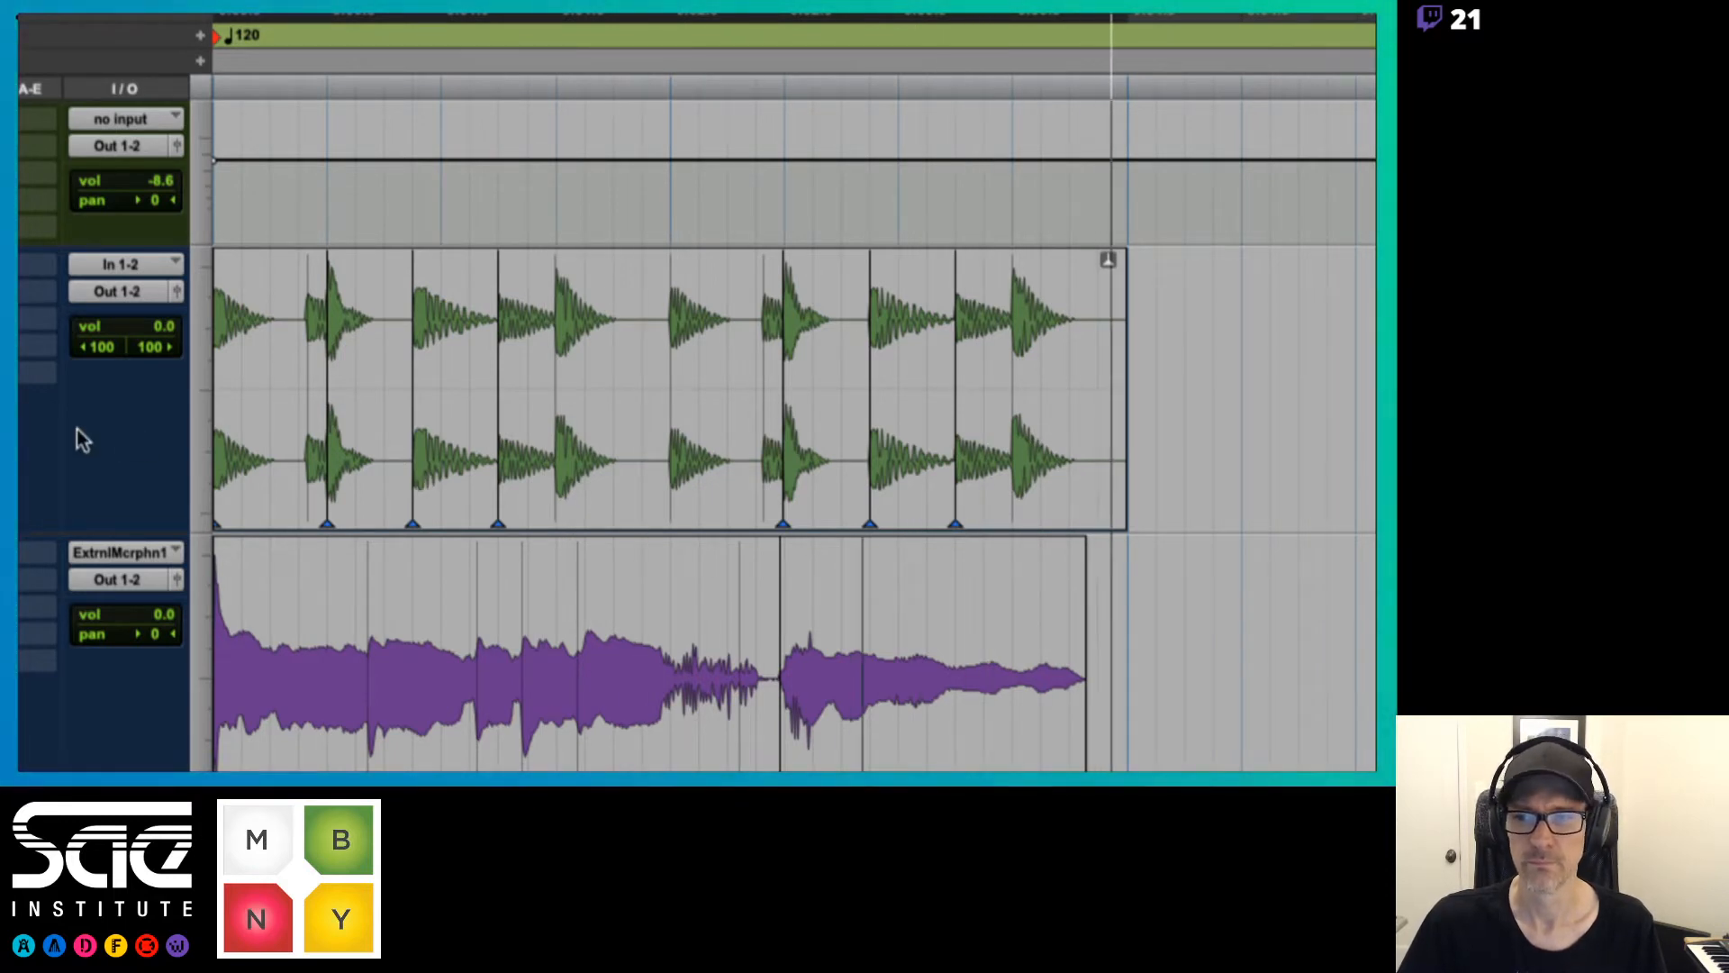
mouse_move(24, 420)
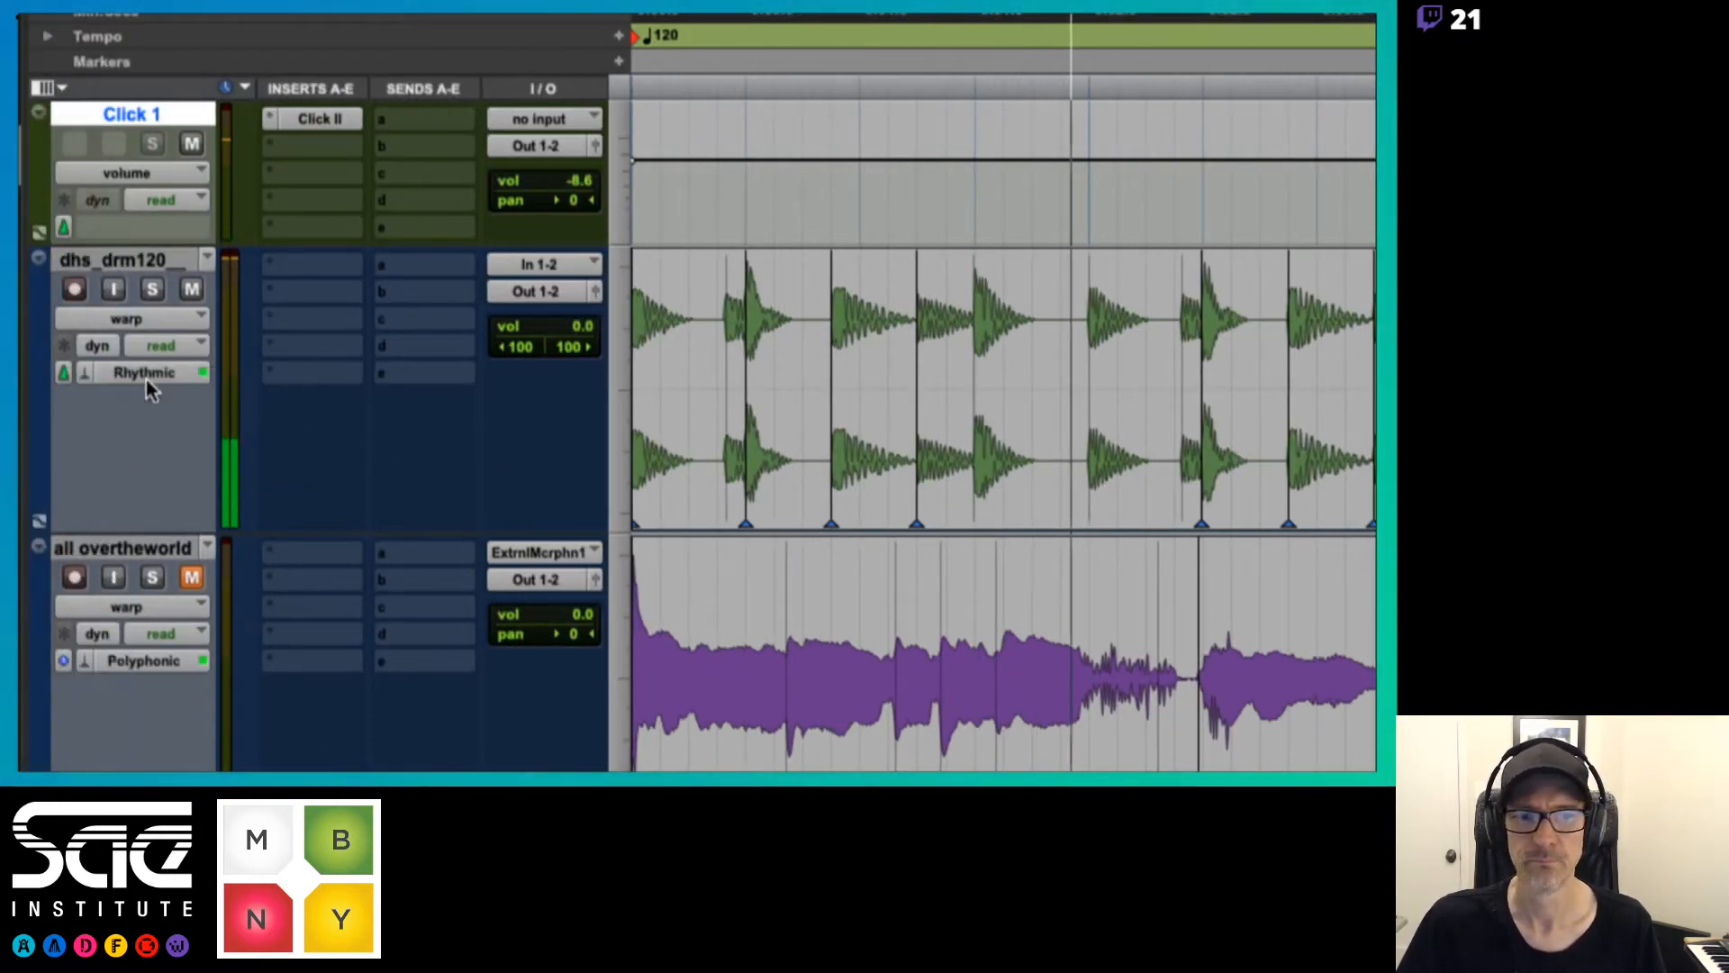
Move the drum hit at 1|2|720 to 1|3, try it at 1|3|240, and return it to 1|3 during playback
left_click_drag(832, 470, 860, 470)
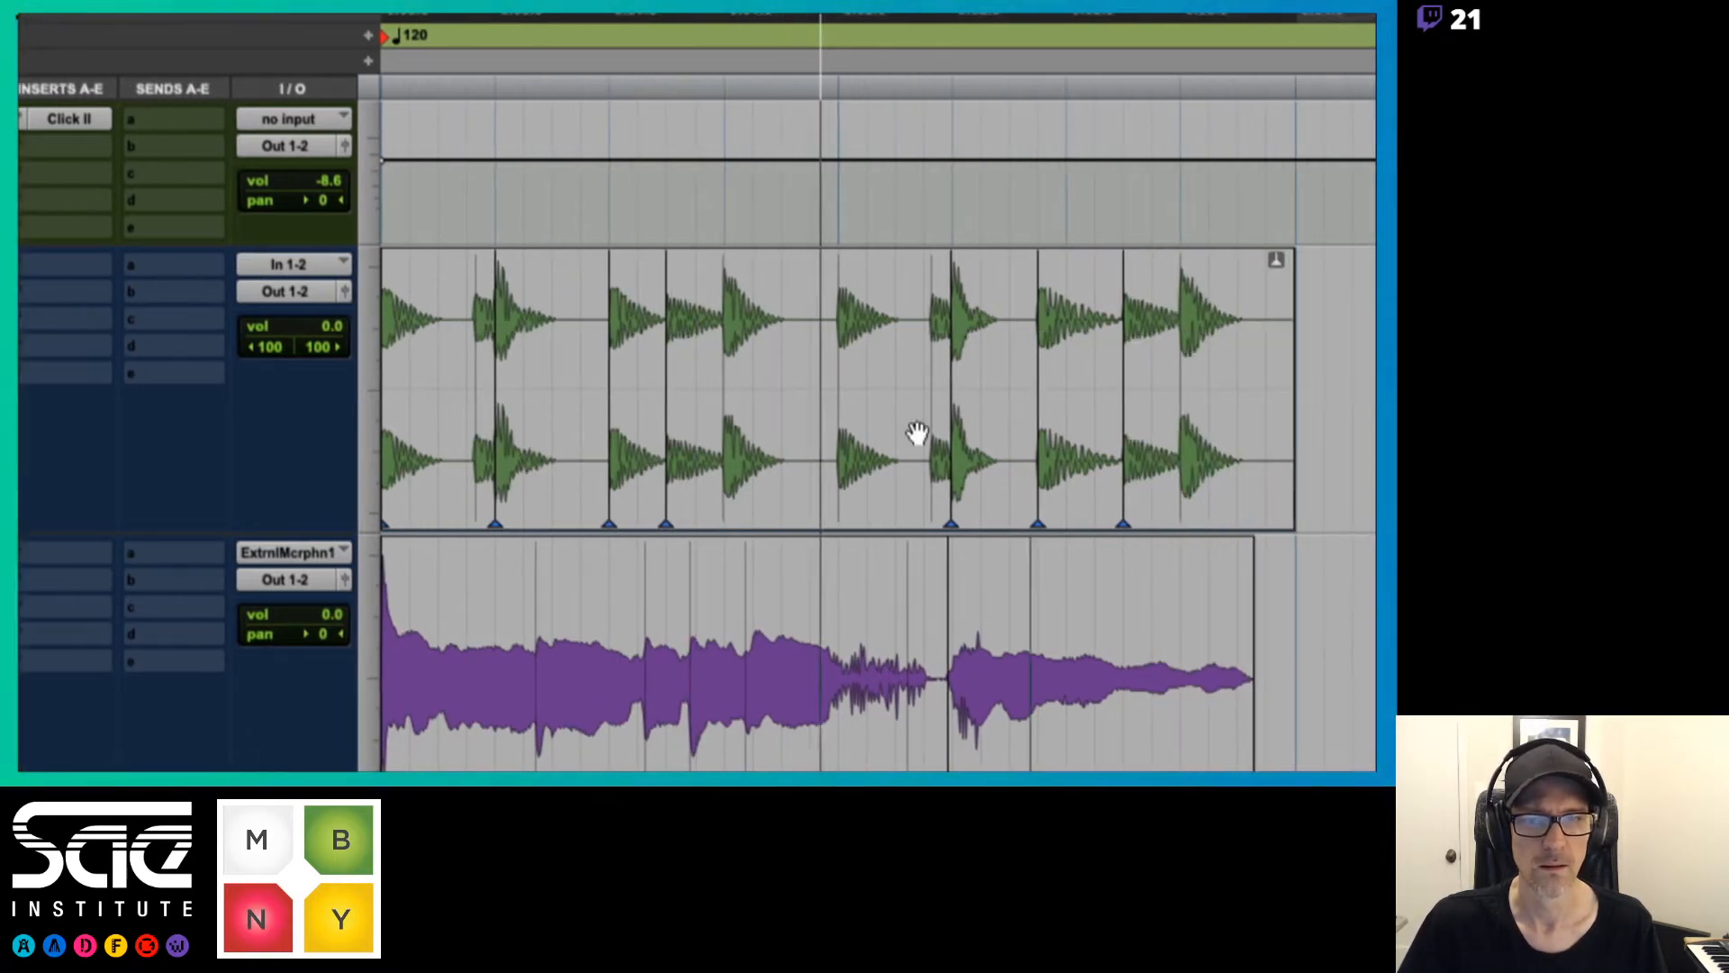
left_click_drag(649, 487, 674, 487)
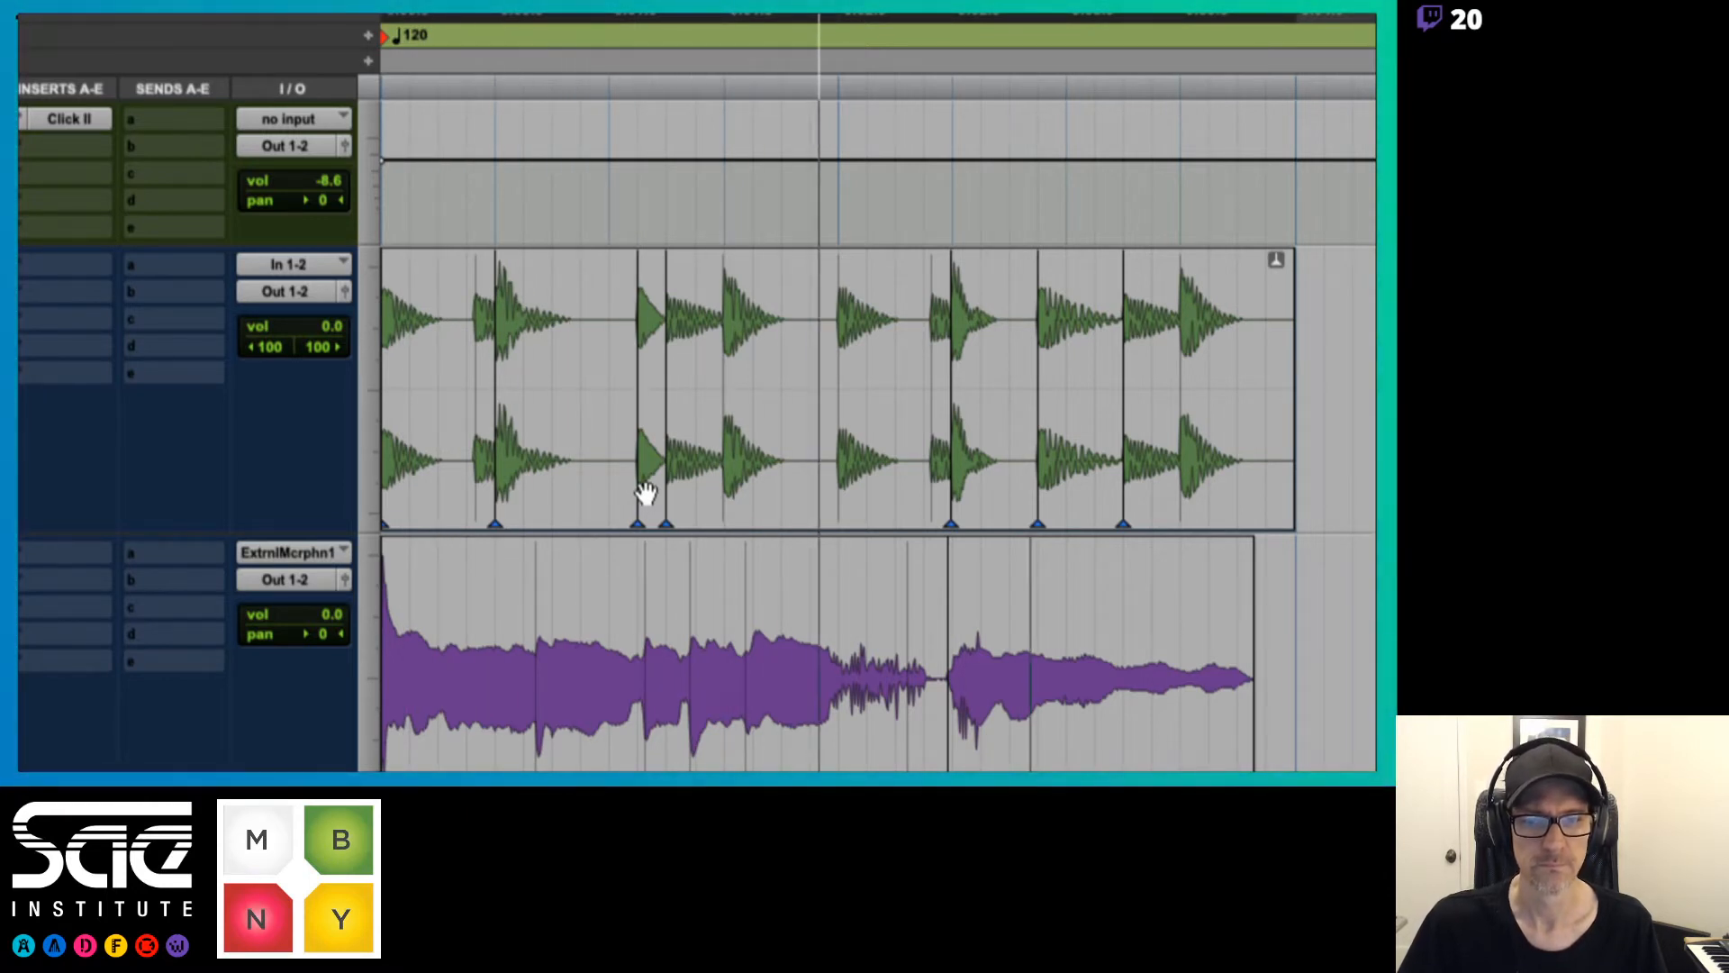
left_click_drag(639, 487, 608, 487)
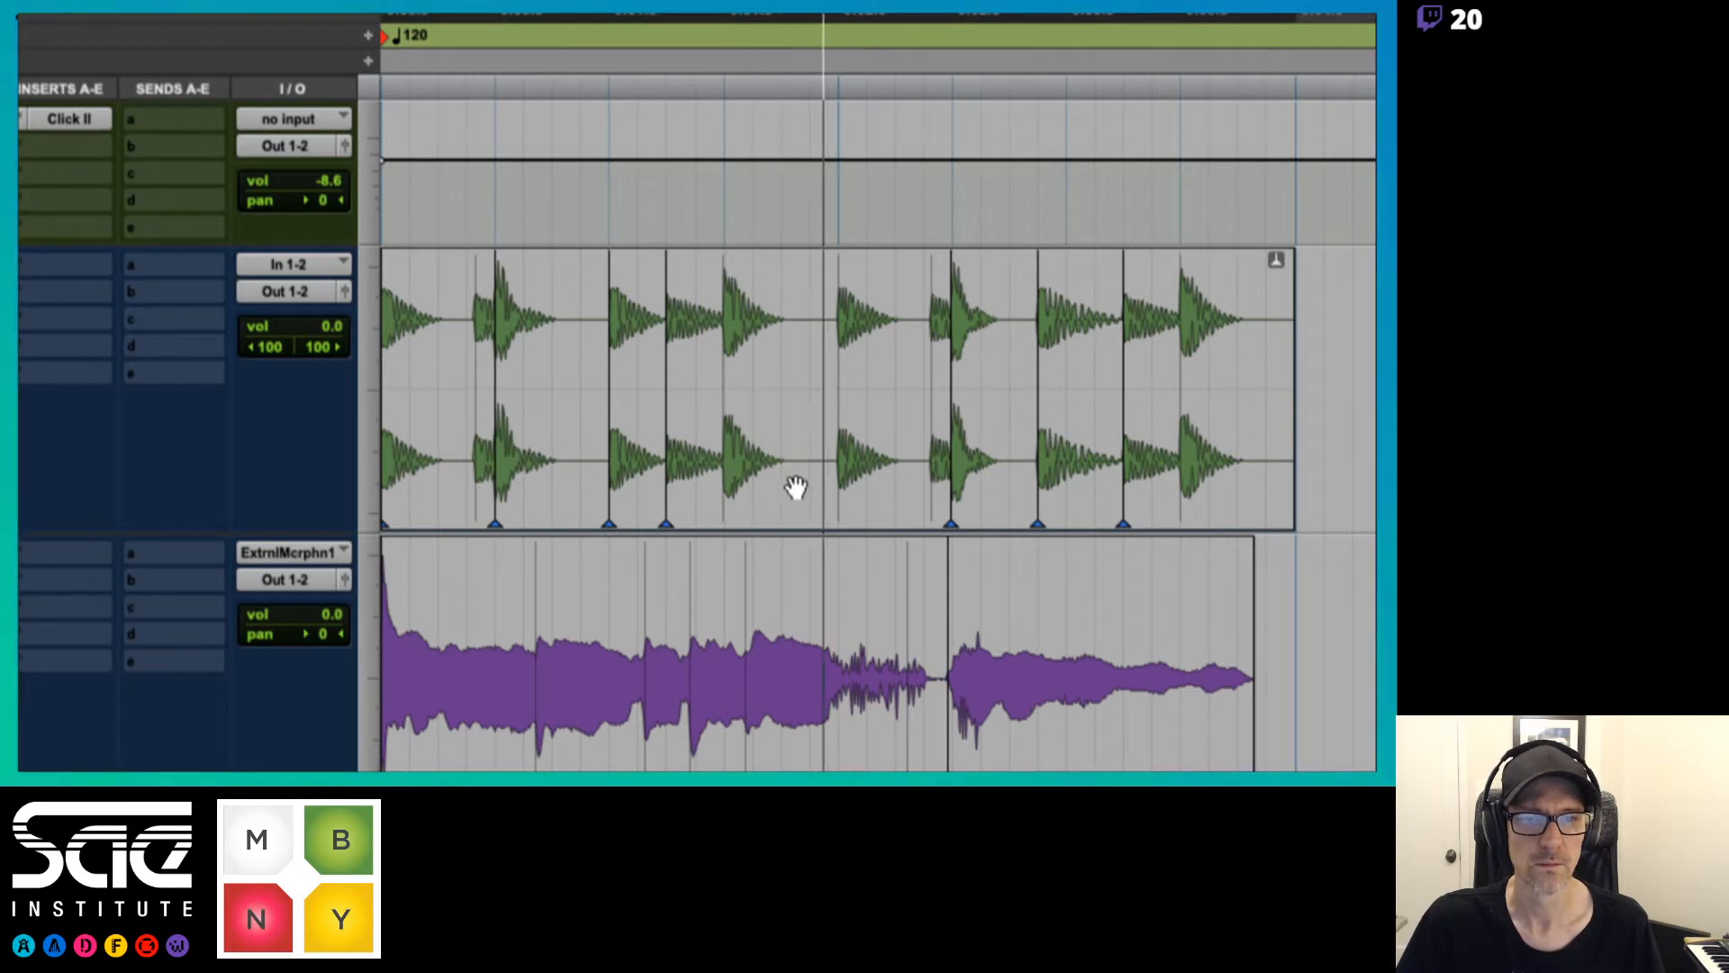
Add warp markers on the drum hits at 1|4, 2|1 and just before 2|2, and move the 2|1 hit a sixteenth note earlier
left_click(835, 482)
left_click(722, 471)
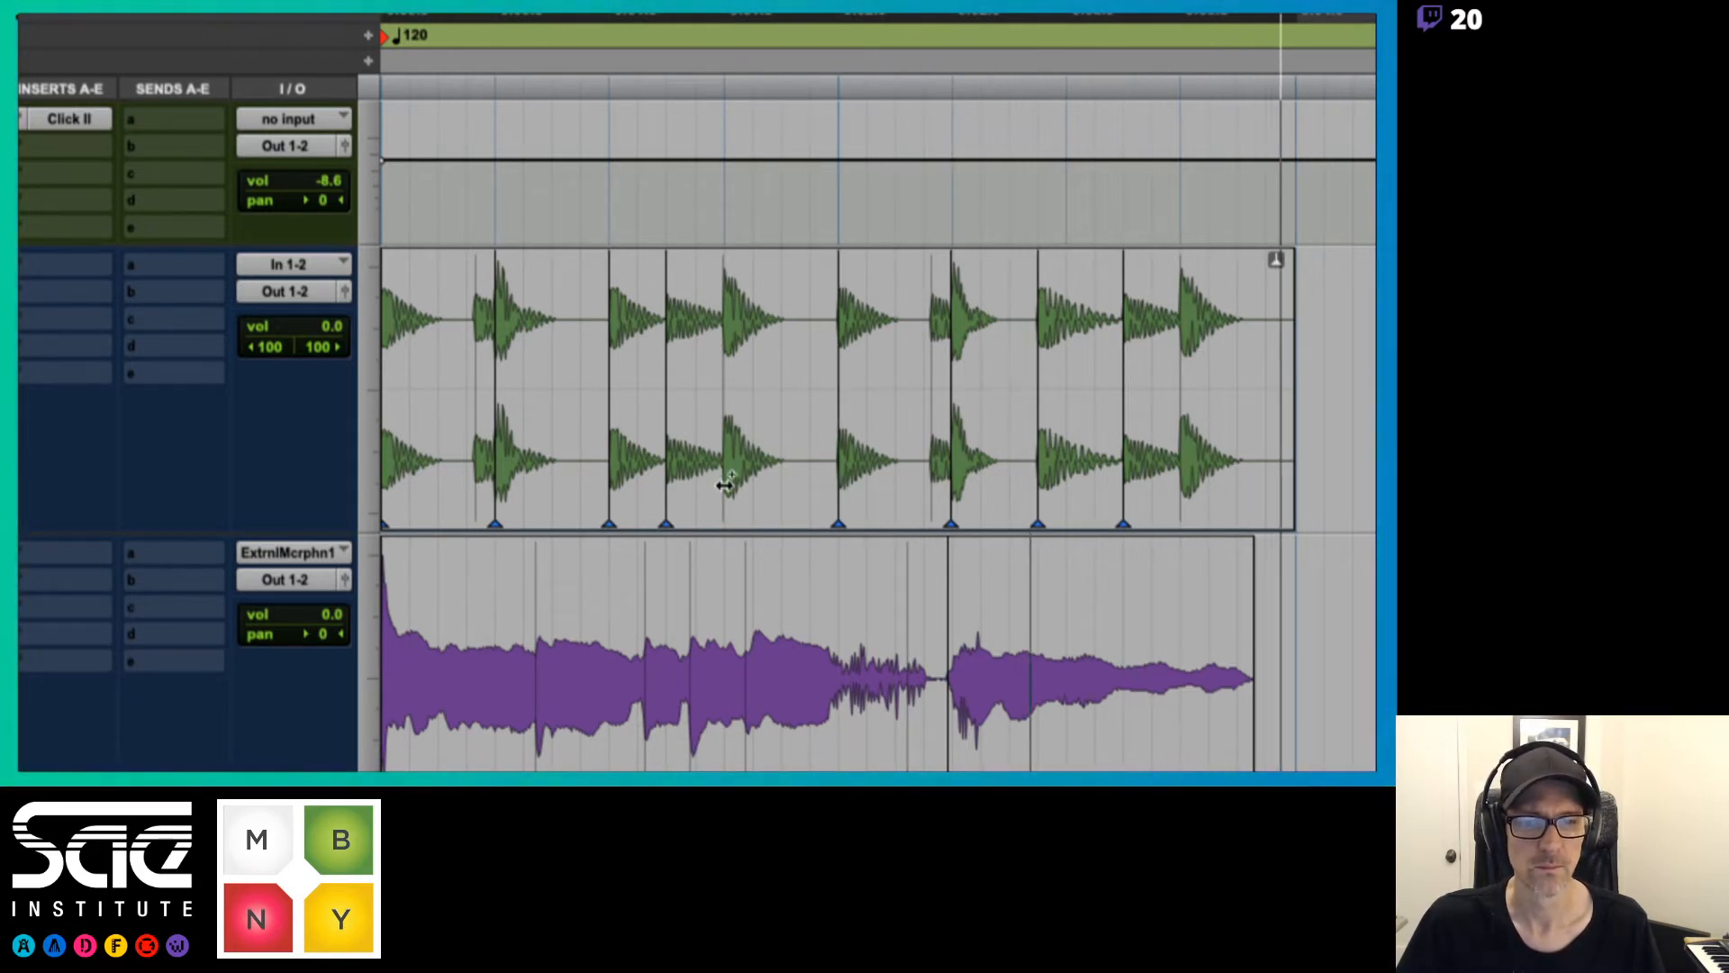
left_click(929, 487)
left_click_drag(929, 487, 814, 490)
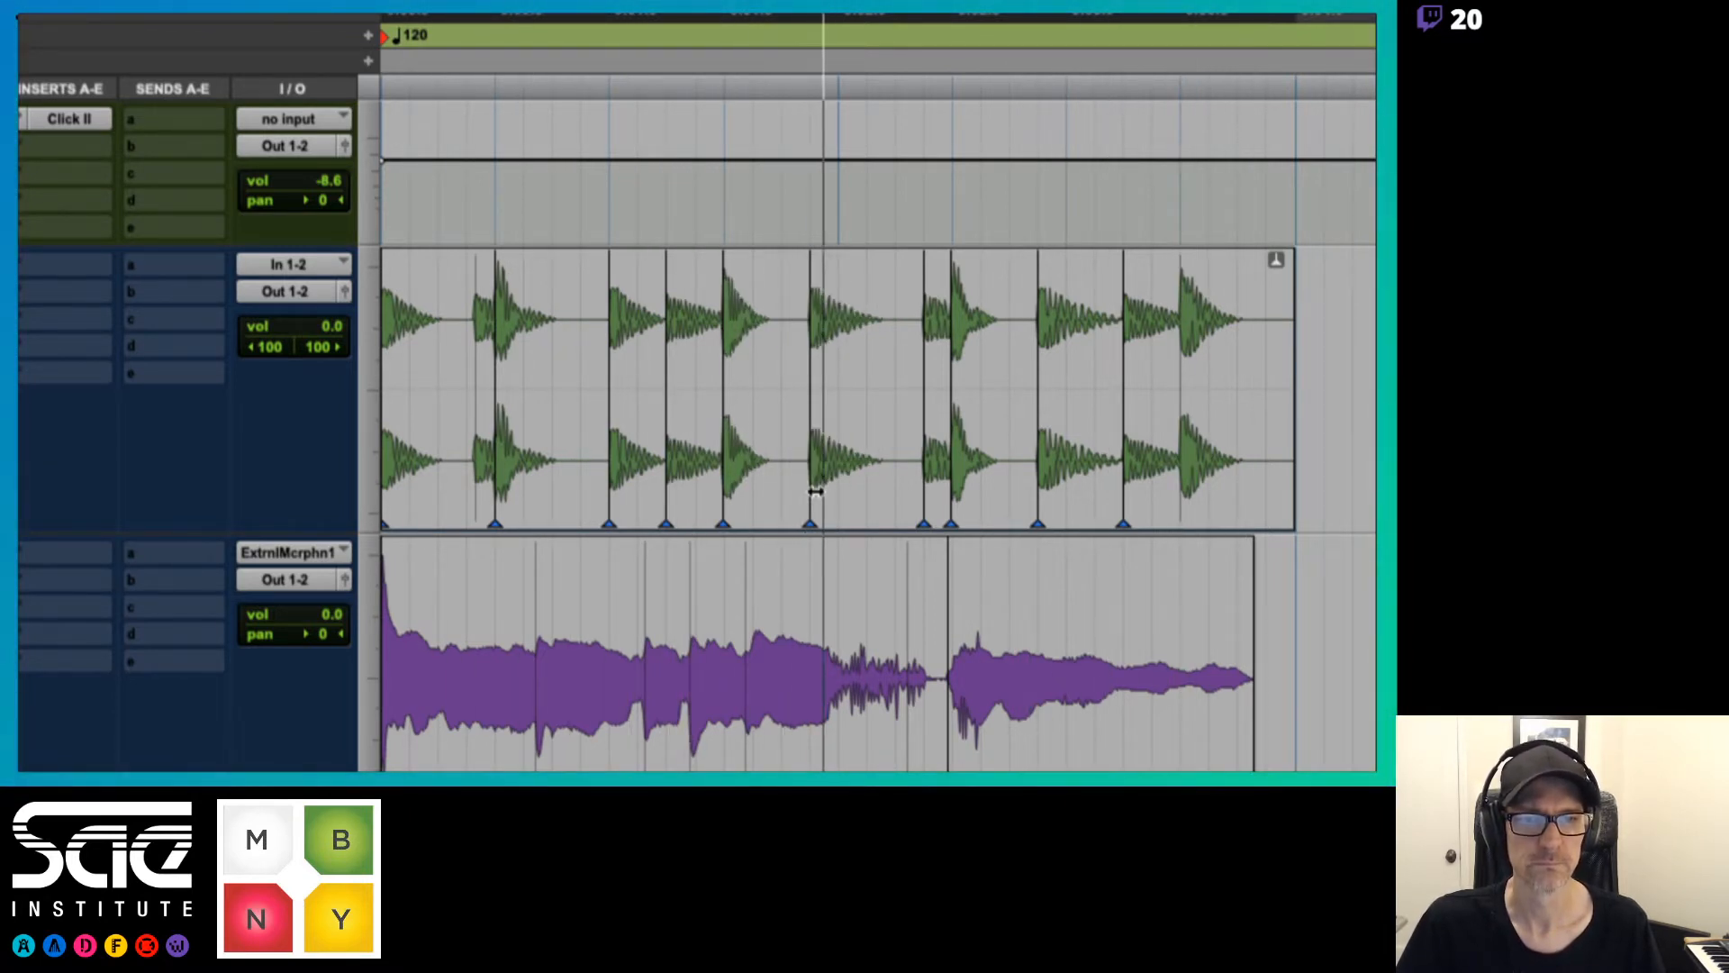
Try the 1|4 hit a sixteenth note later, restore the 1|4 and 2|1 hits to their beats, and place the pickup hit at 2|1|720
left_click_drag(719, 489, 742, 495)
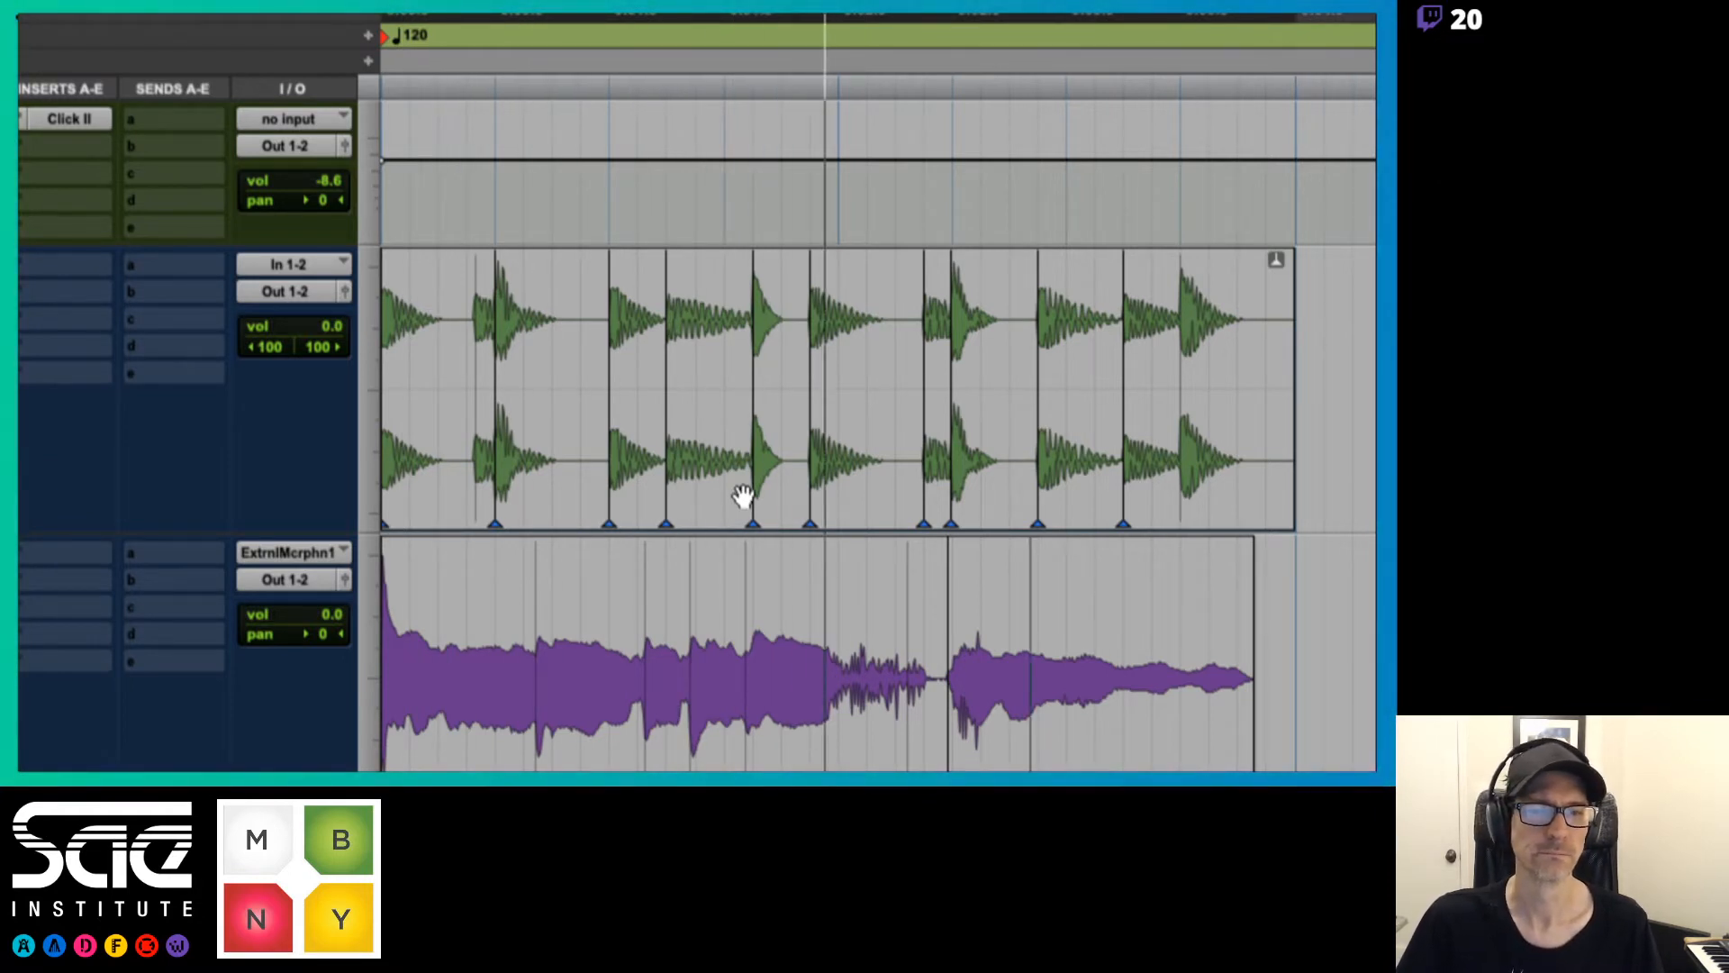
left_click_drag(743, 495, 899, 488)
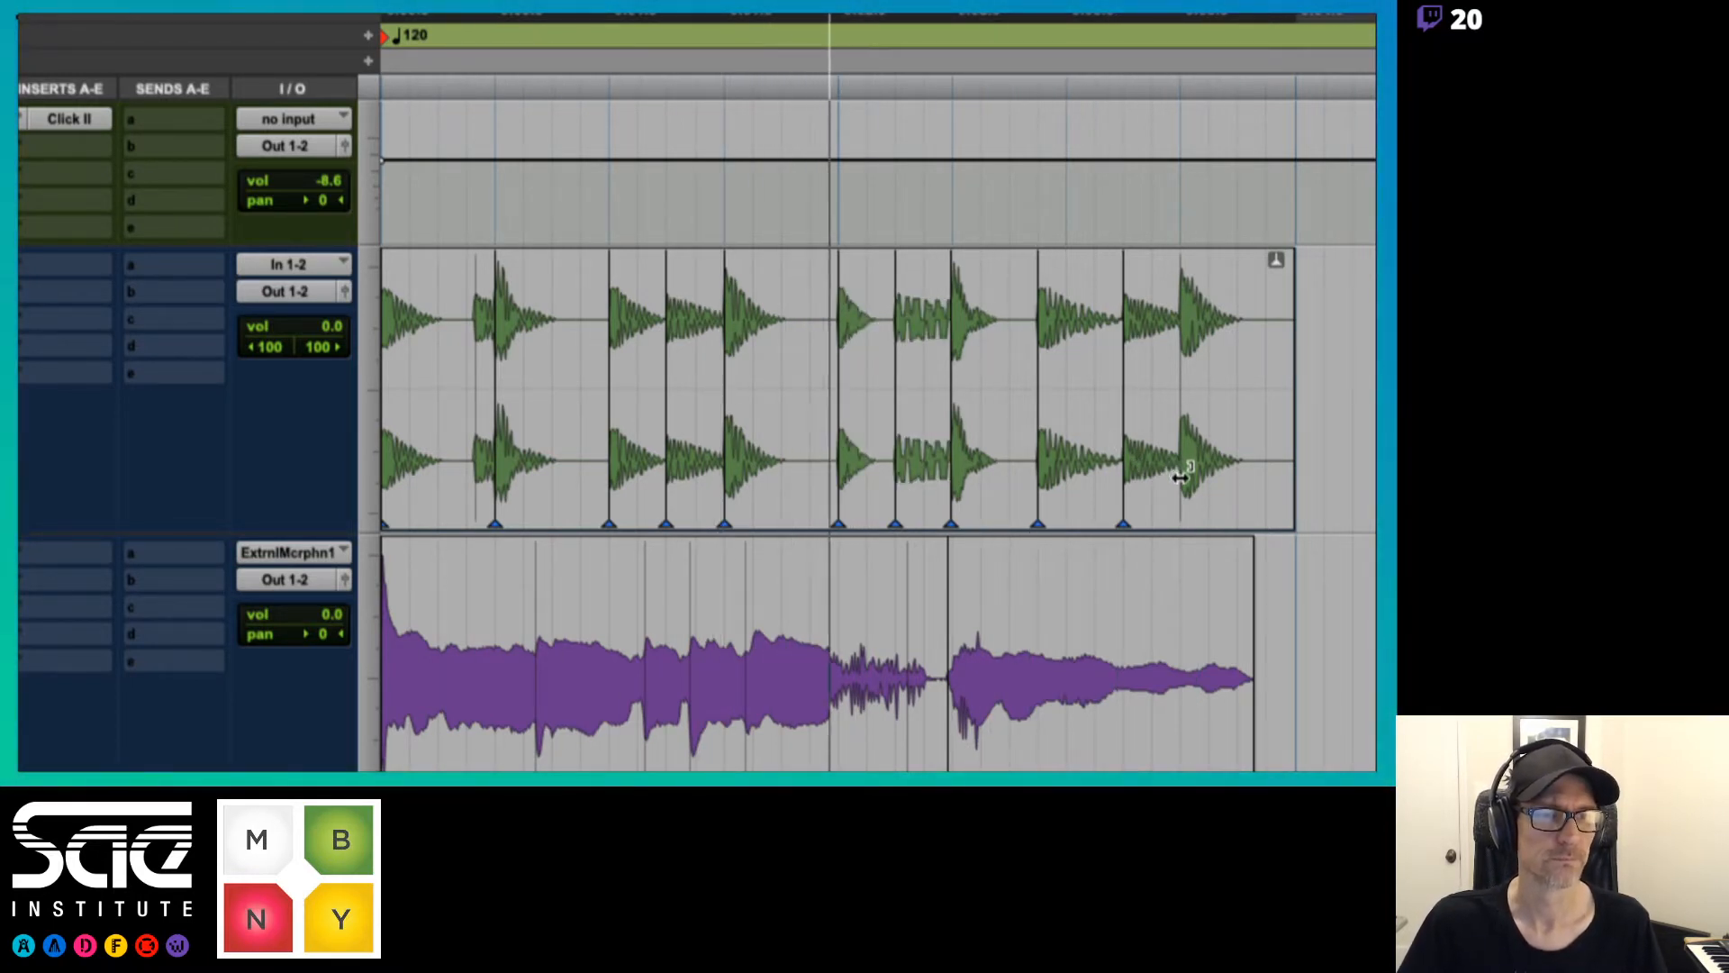
mouse_move(1181, 479)
left_mouse_down()
mouse_move(1227, 474)
mouse_move(1185, 495)
left_mouse_up()
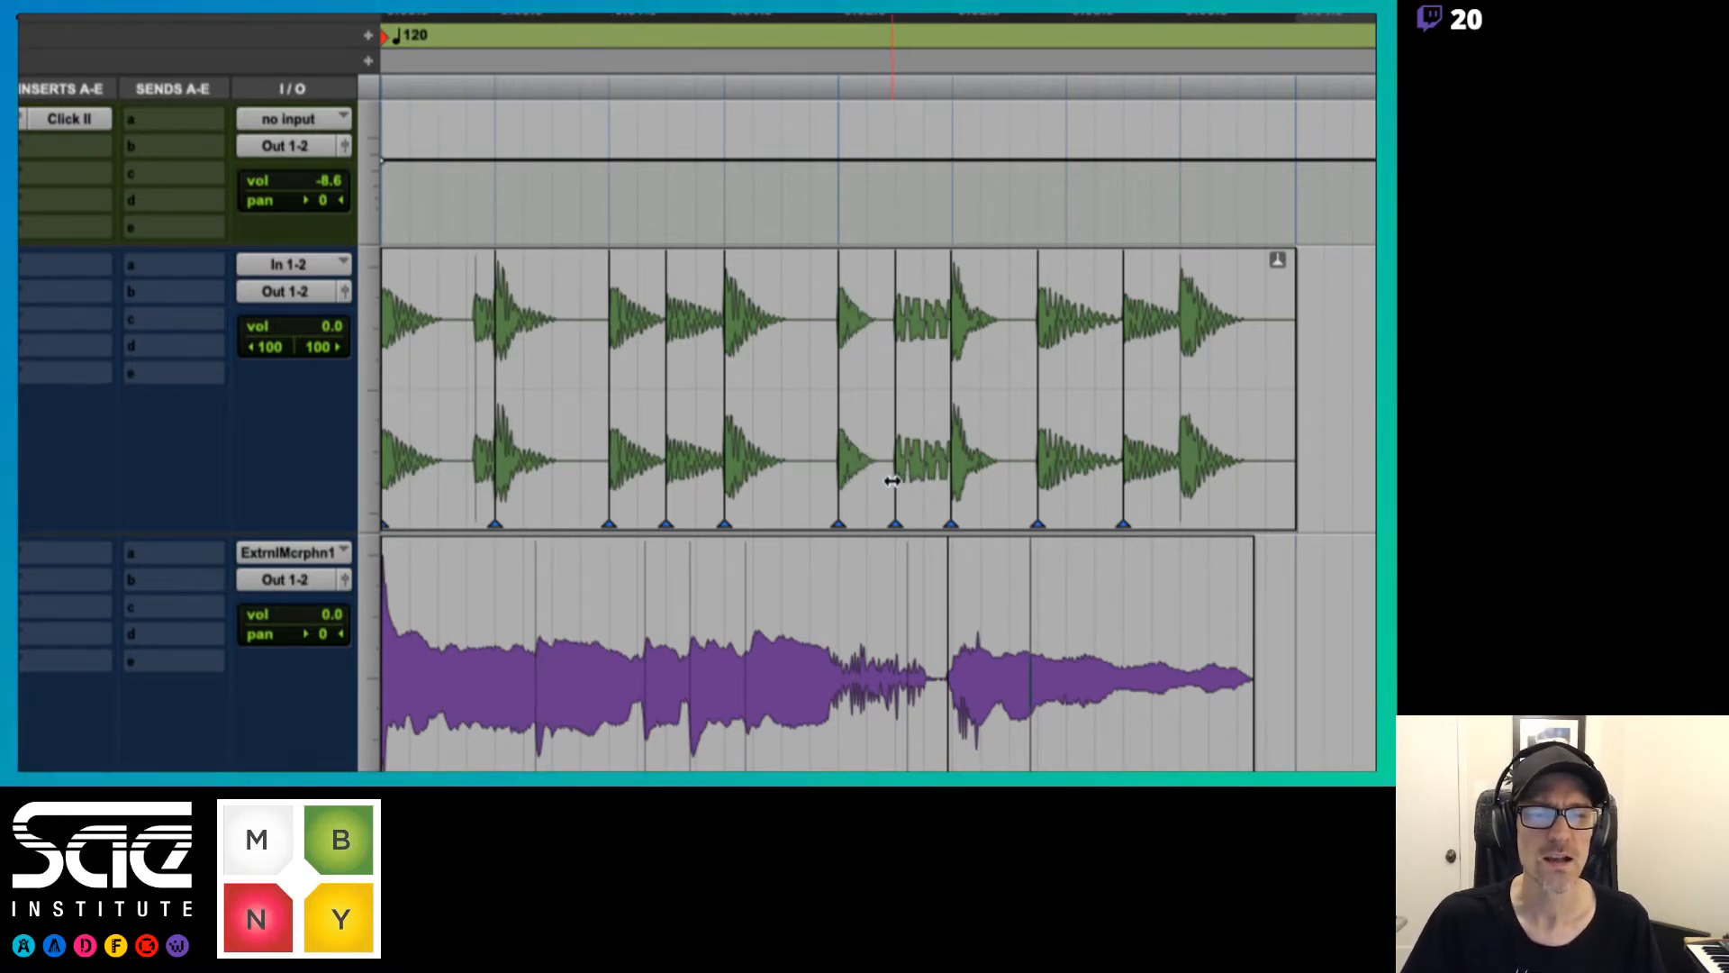
left_click_drag(893, 481, 924, 486)
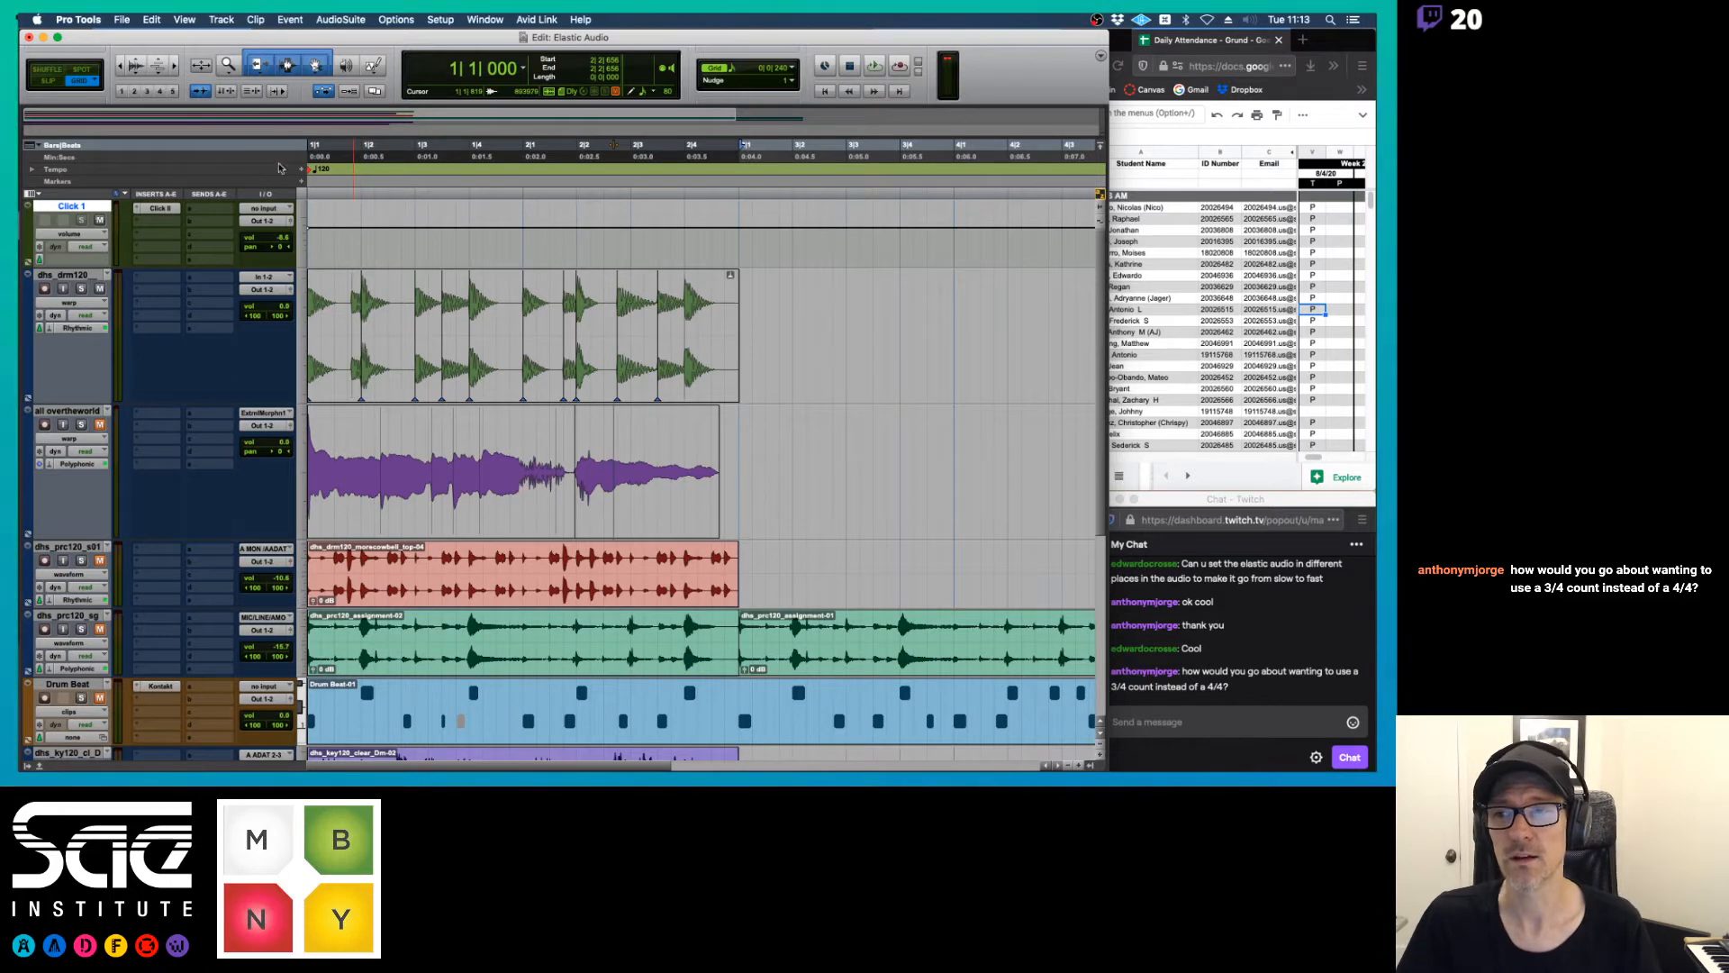
Show the Meter ruler and hide it again
left_click(44, 150)
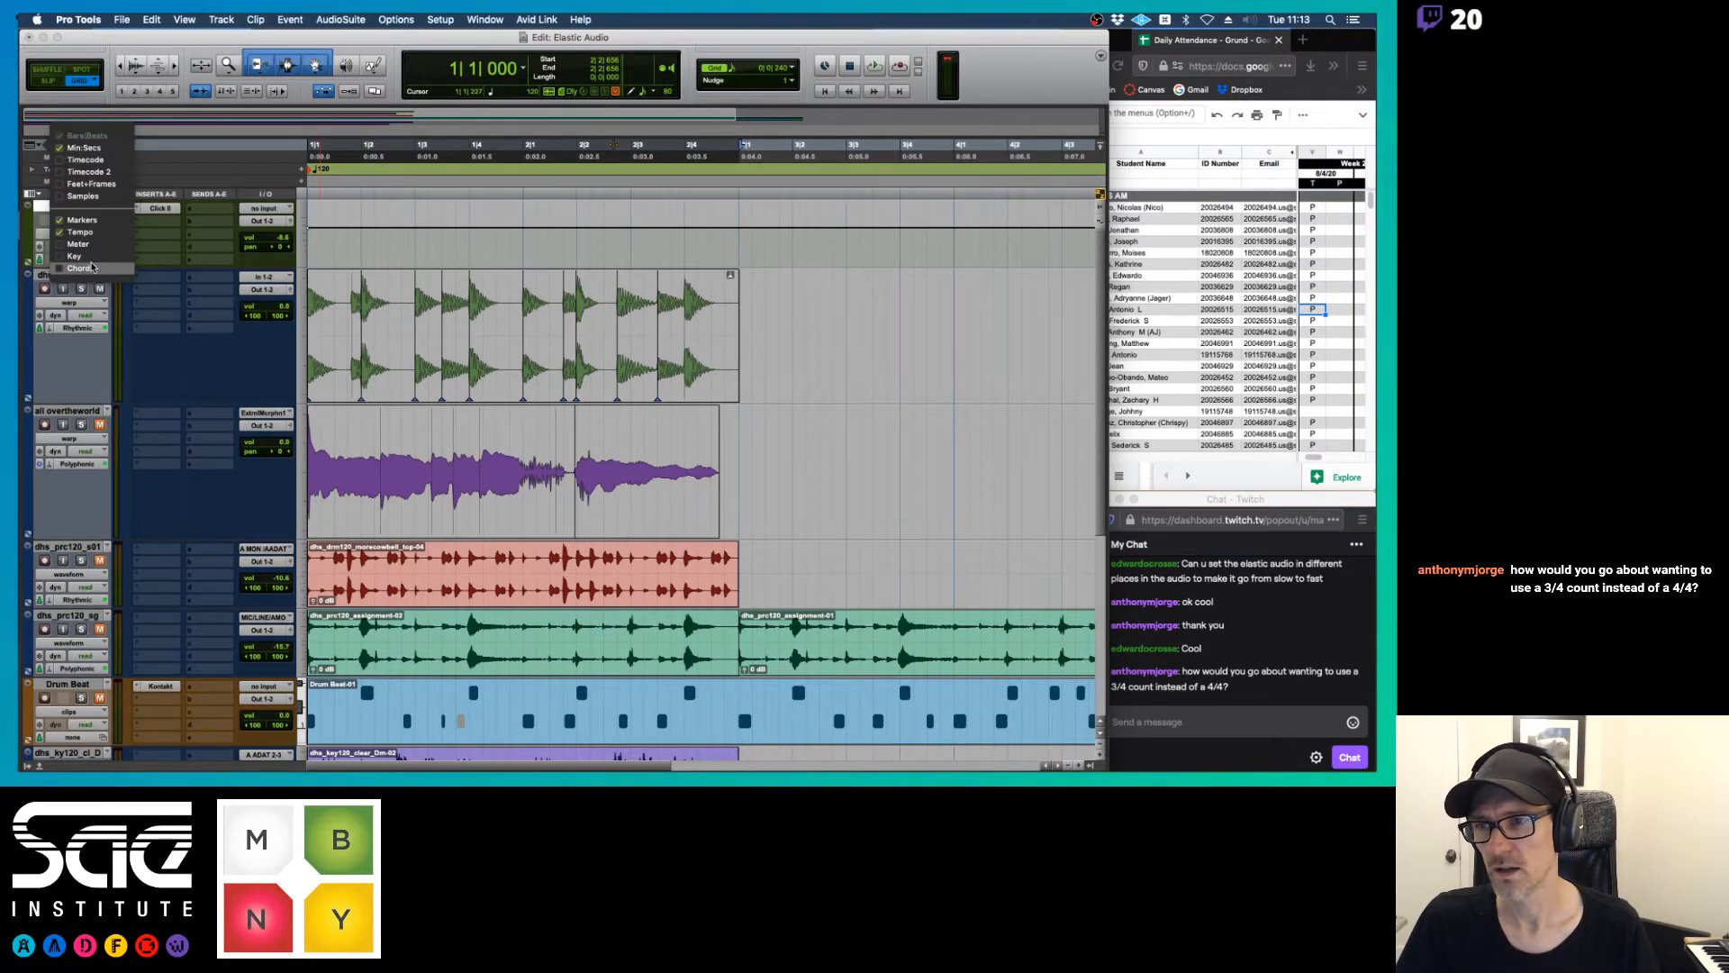
left_click(77, 244)
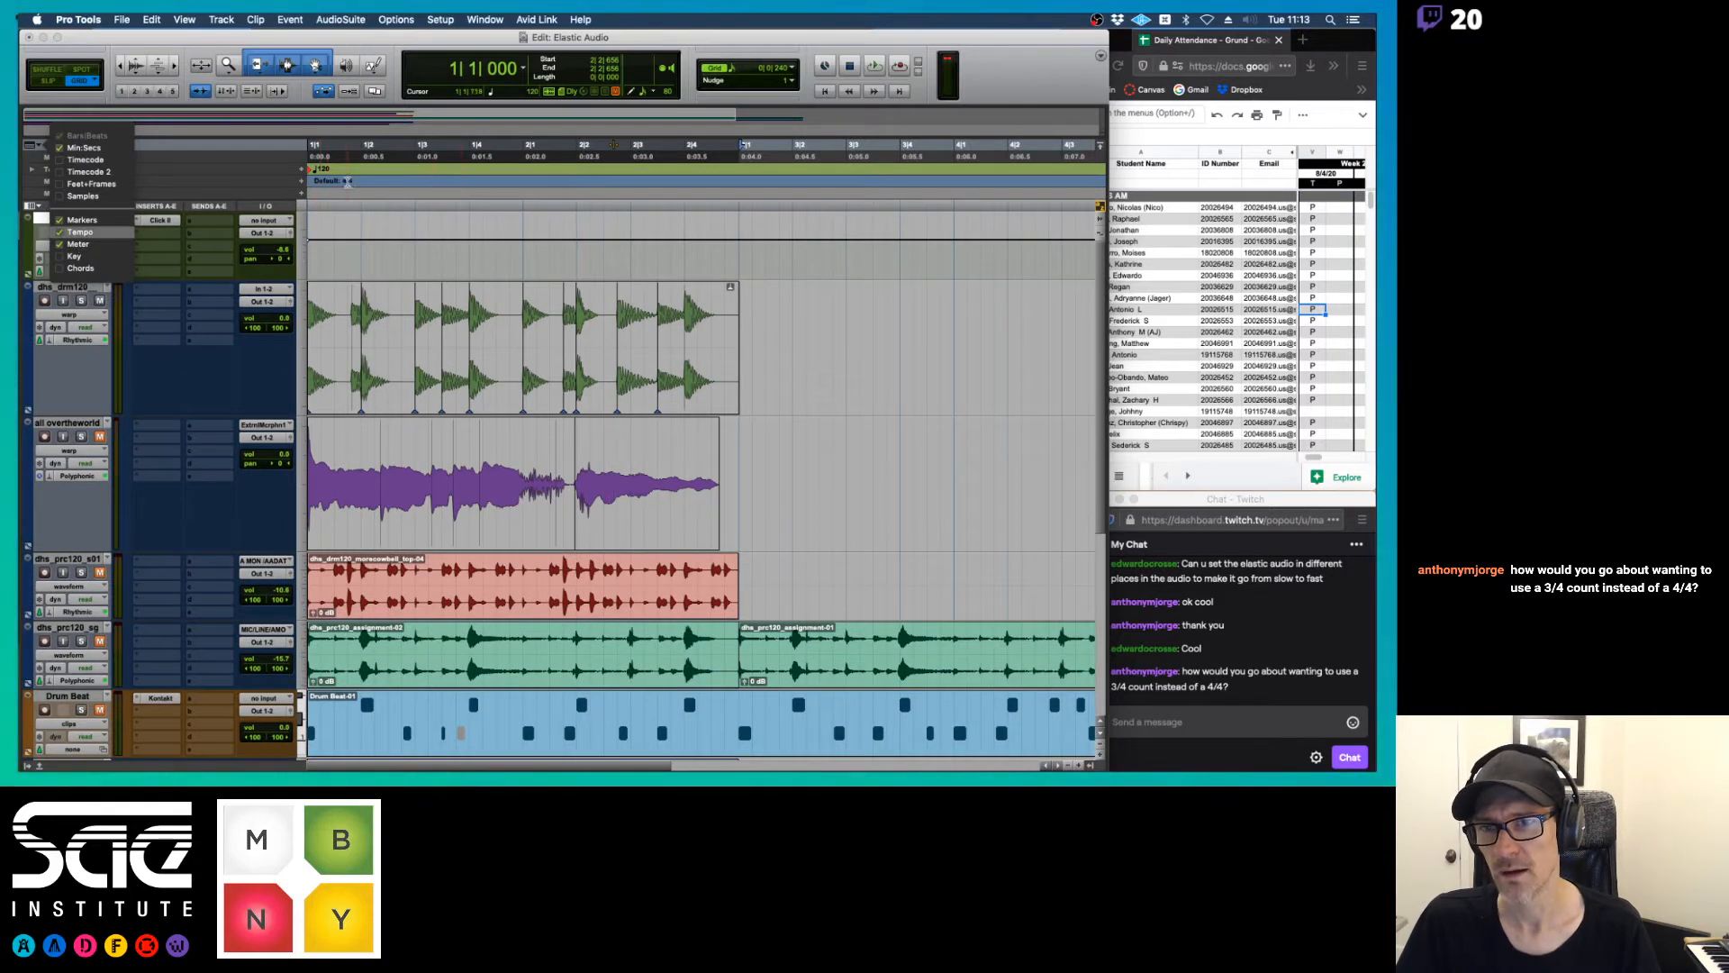
left_click(81, 245)
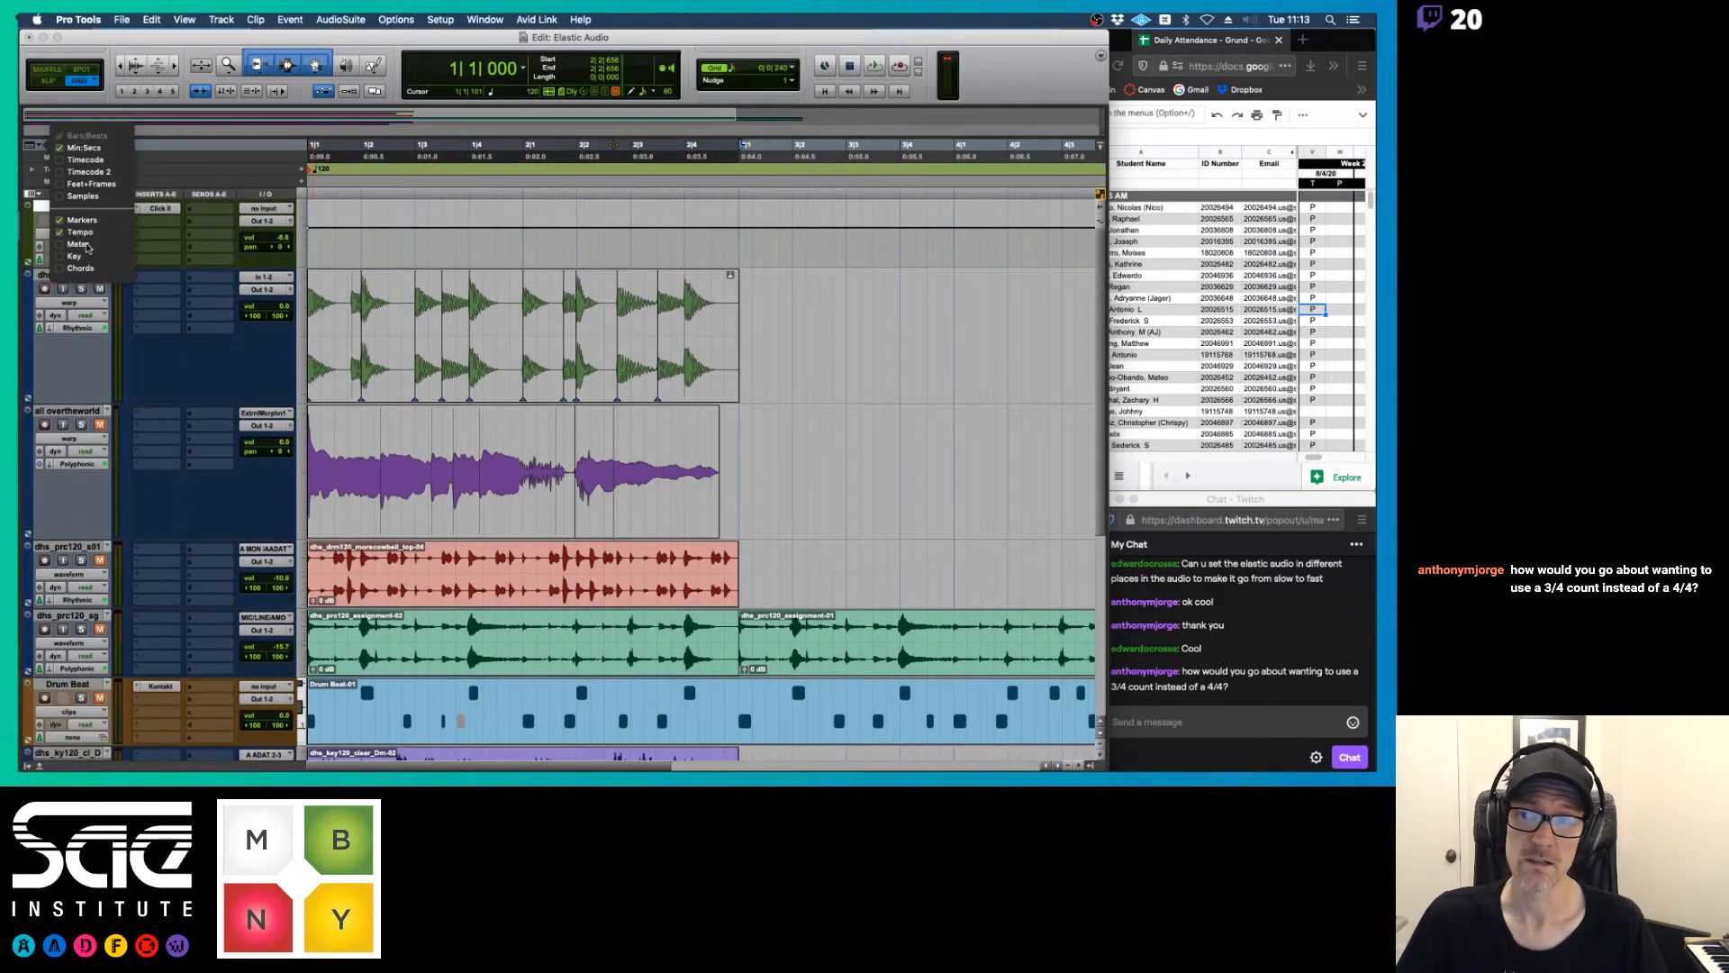
left_click(181, 162)
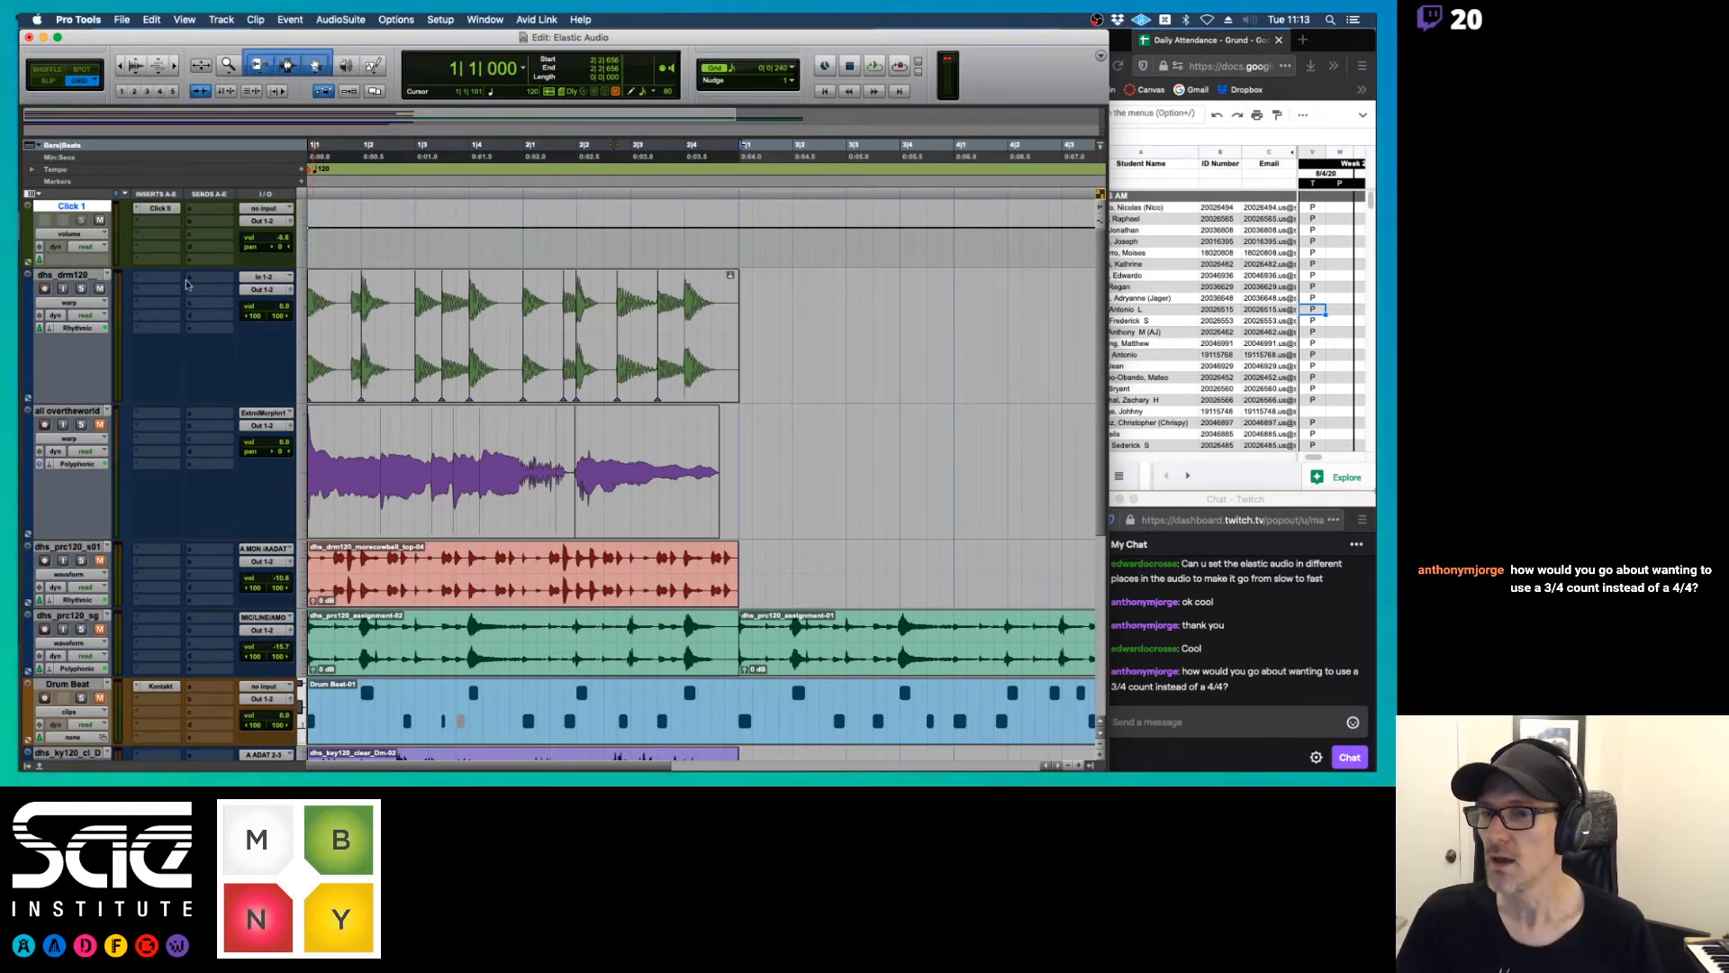
Play back the warped drums briefly and open the drum track's Rhythmic Elastic Audio settings, placing the window over the timeline
key("space")
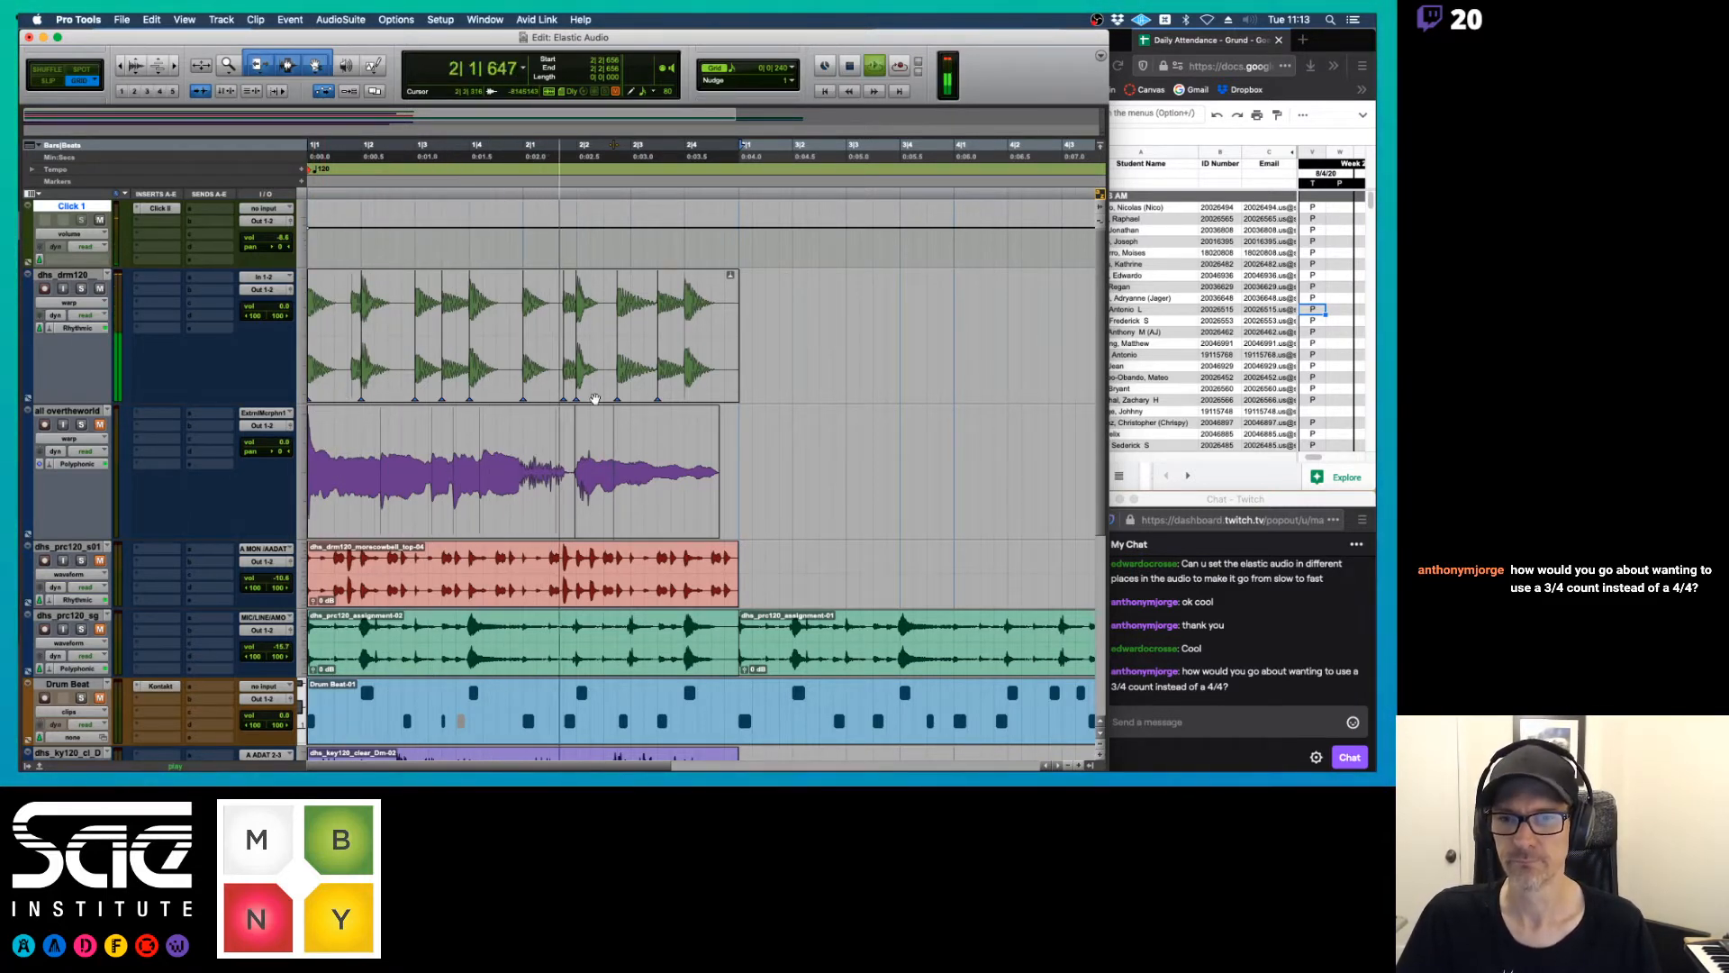
key("space")
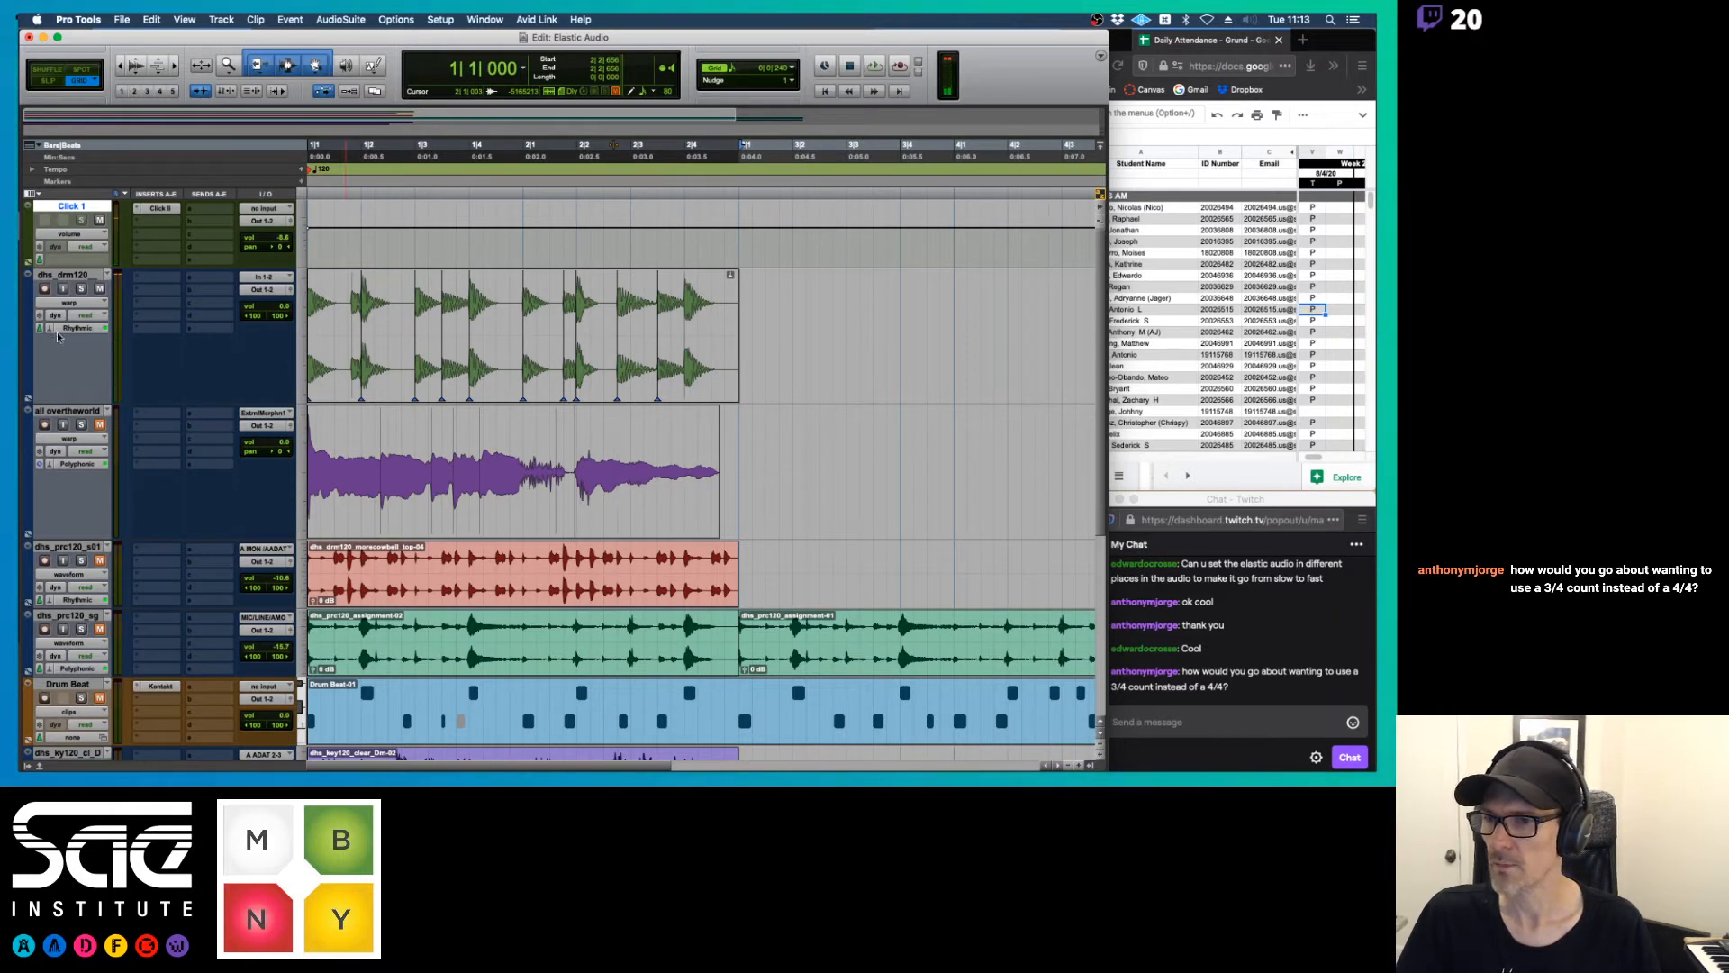
left_click(47, 330)
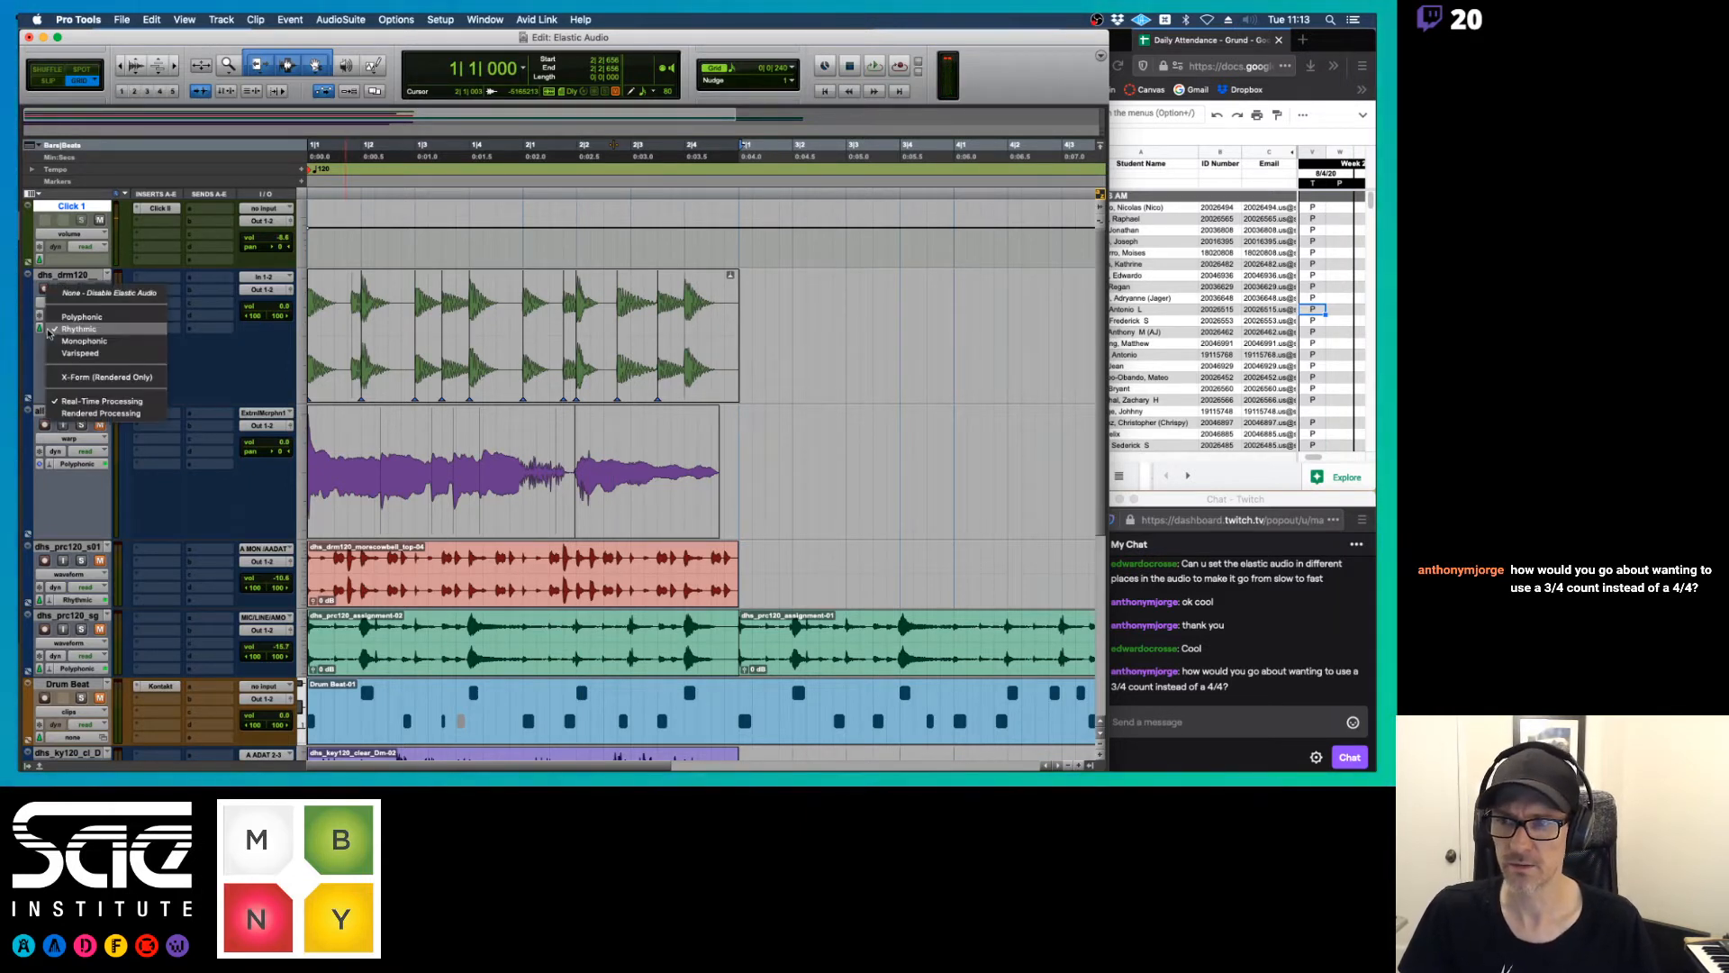
left_click(78, 330)
left_click(73, 329)
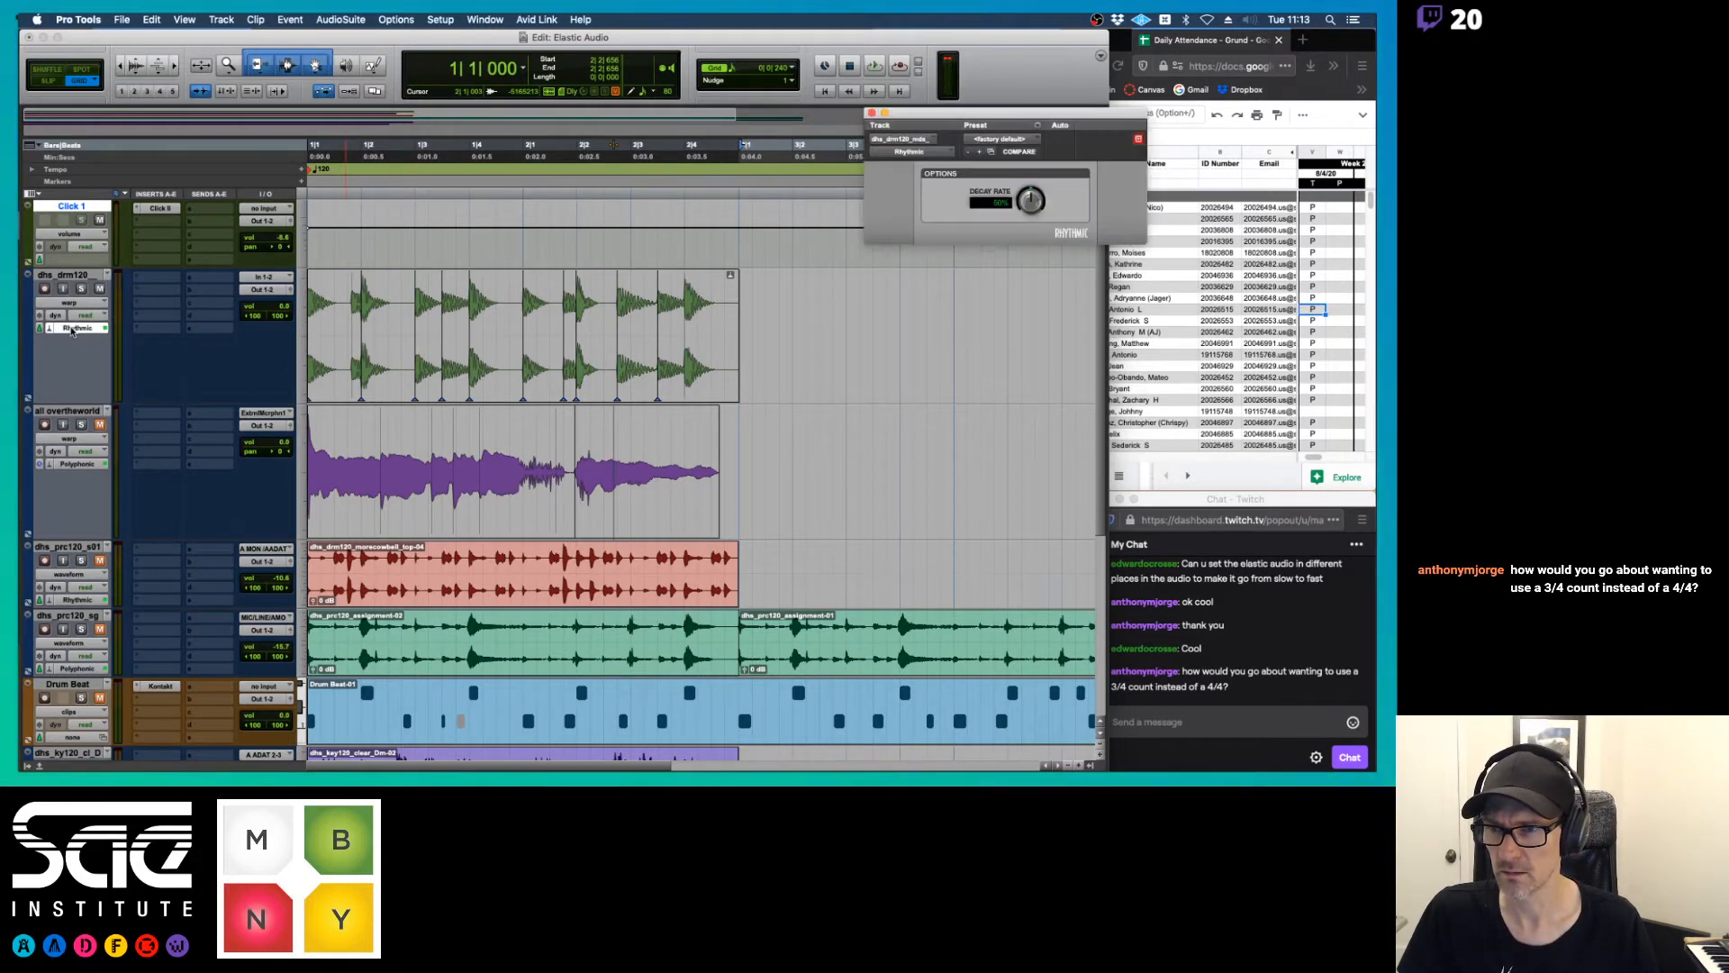
left_click_drag(1122, 115, 609, 147)
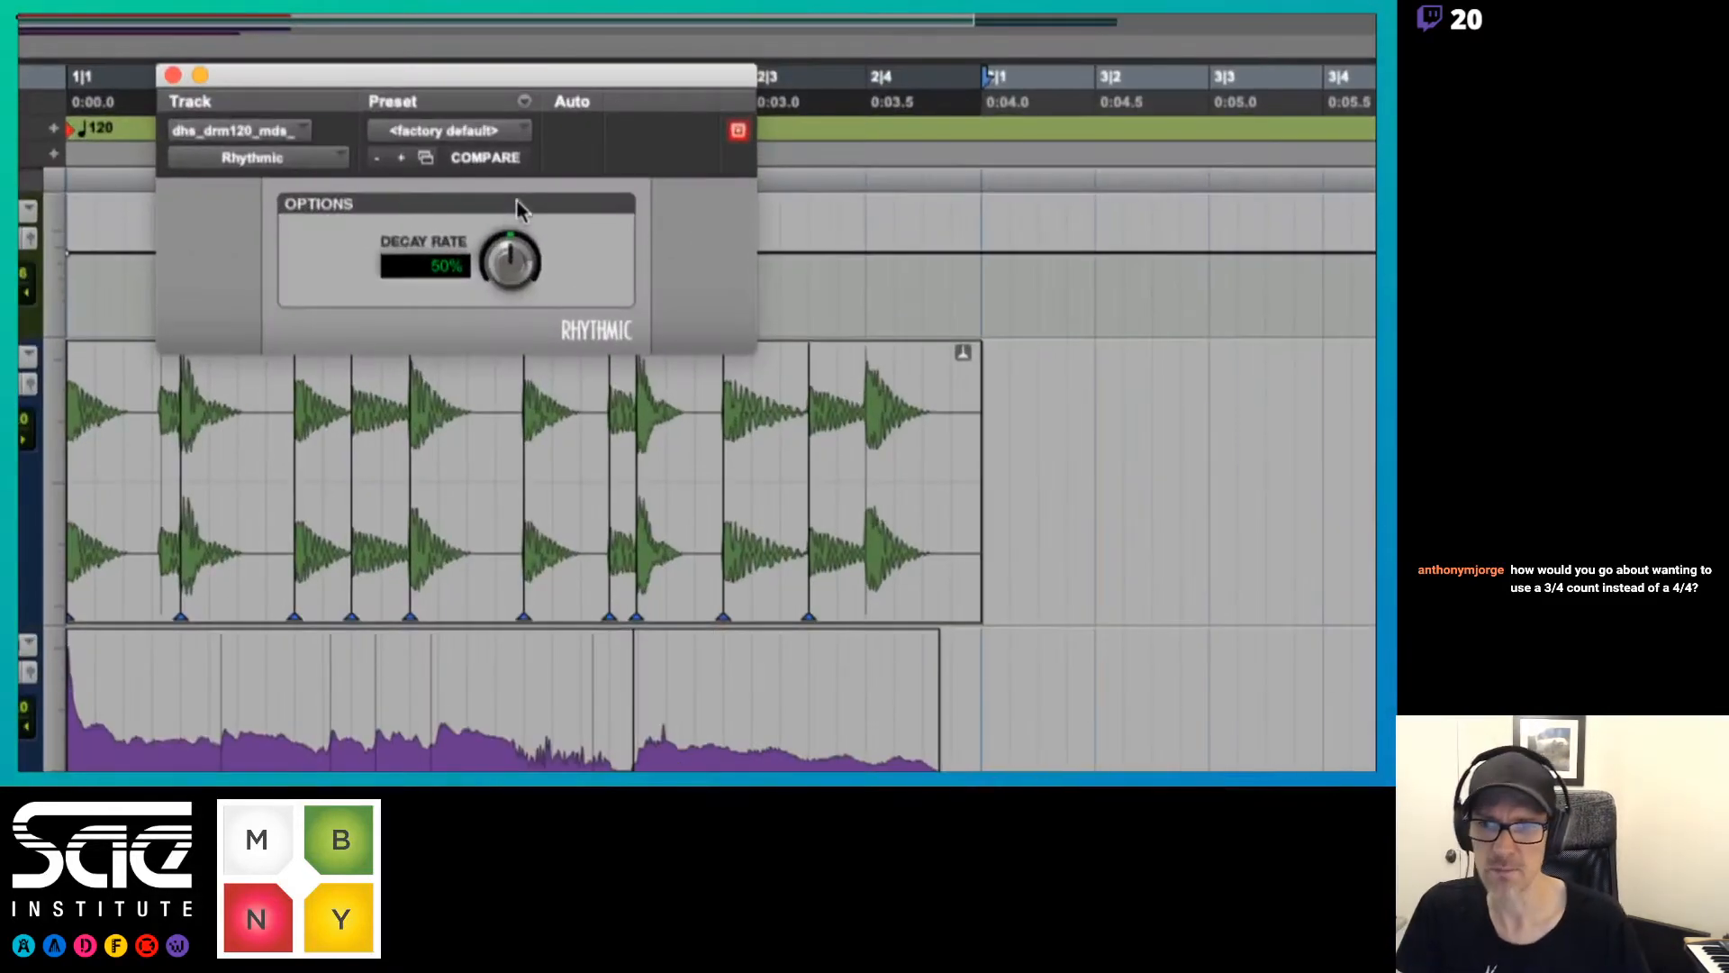
Try lower Rhythmic decay rates during playback, including 13% and 1%, set it to 21%, and close the settings window
left_click_drag(518, 226, 513, 329)
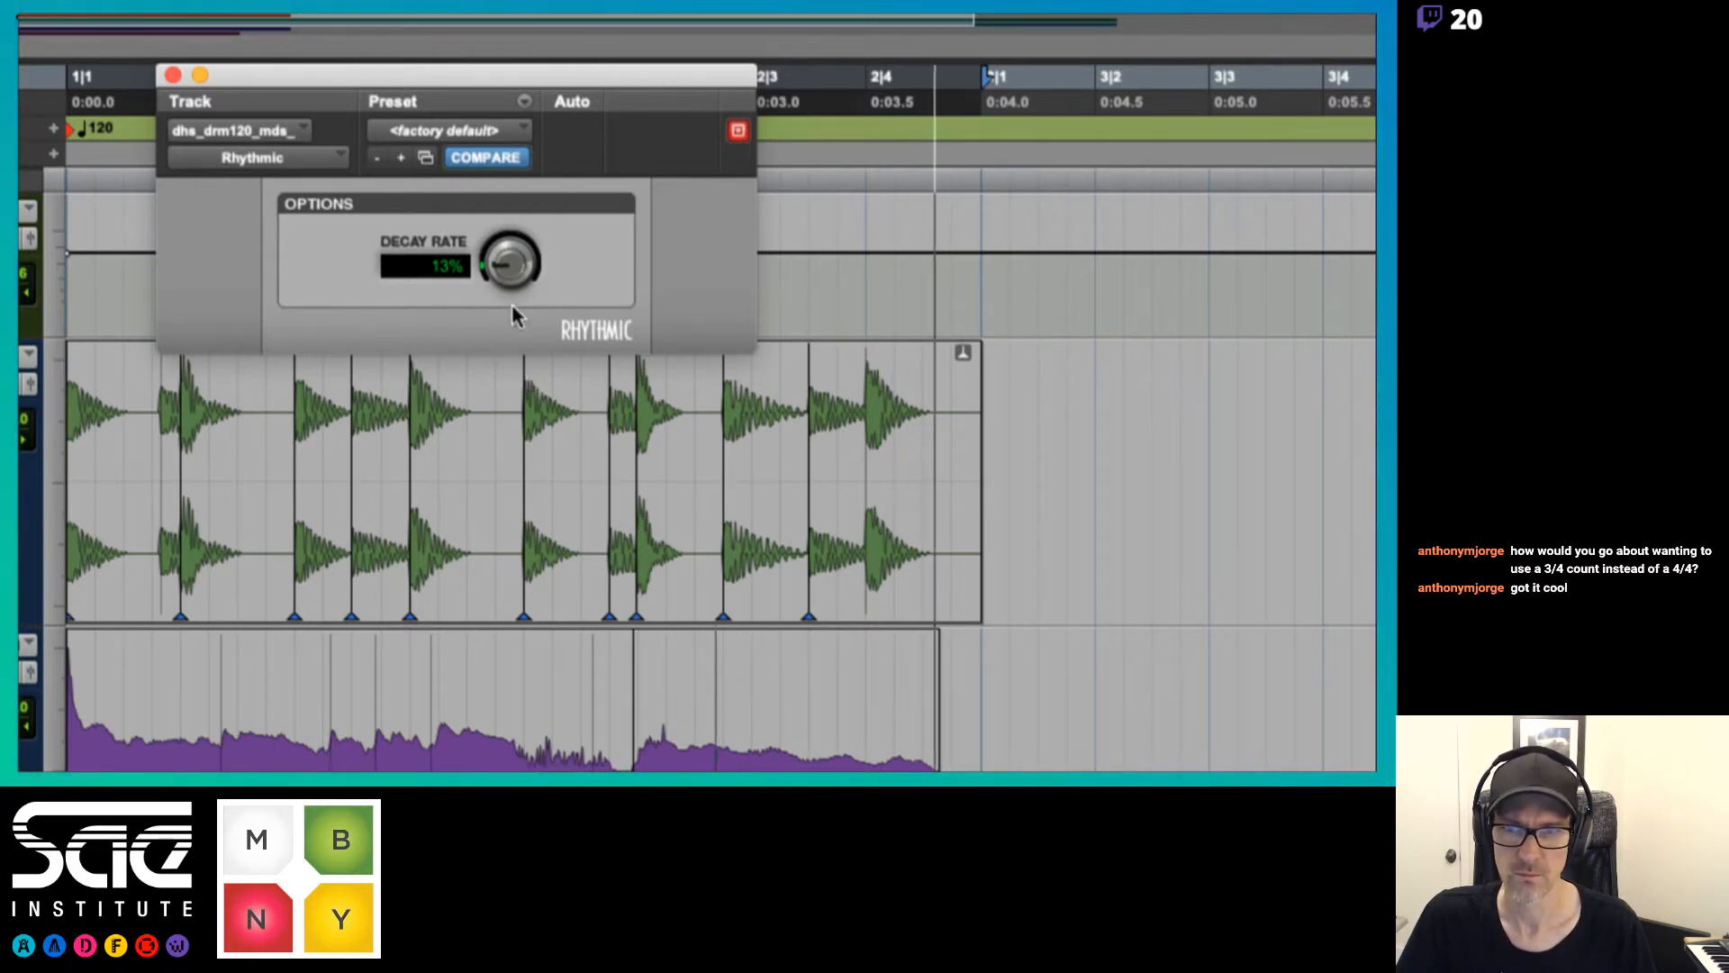
left_click_drag(513, 274, 512, 342)
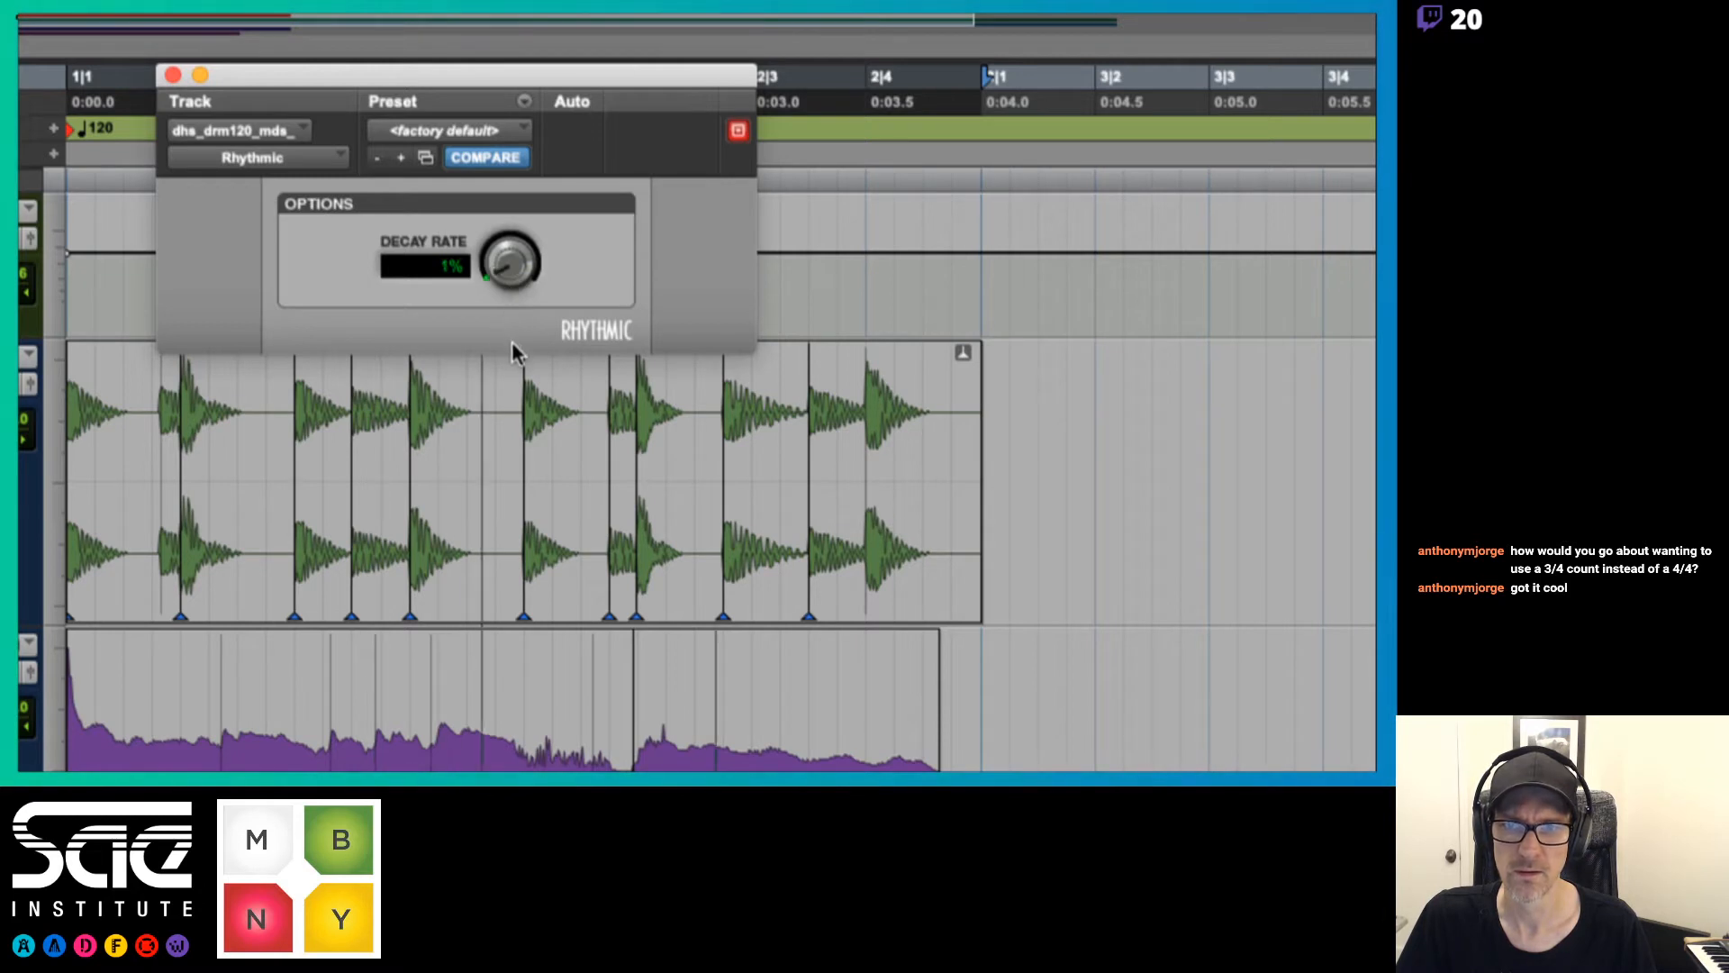
left_click_drag(505, 263, 510, 258)
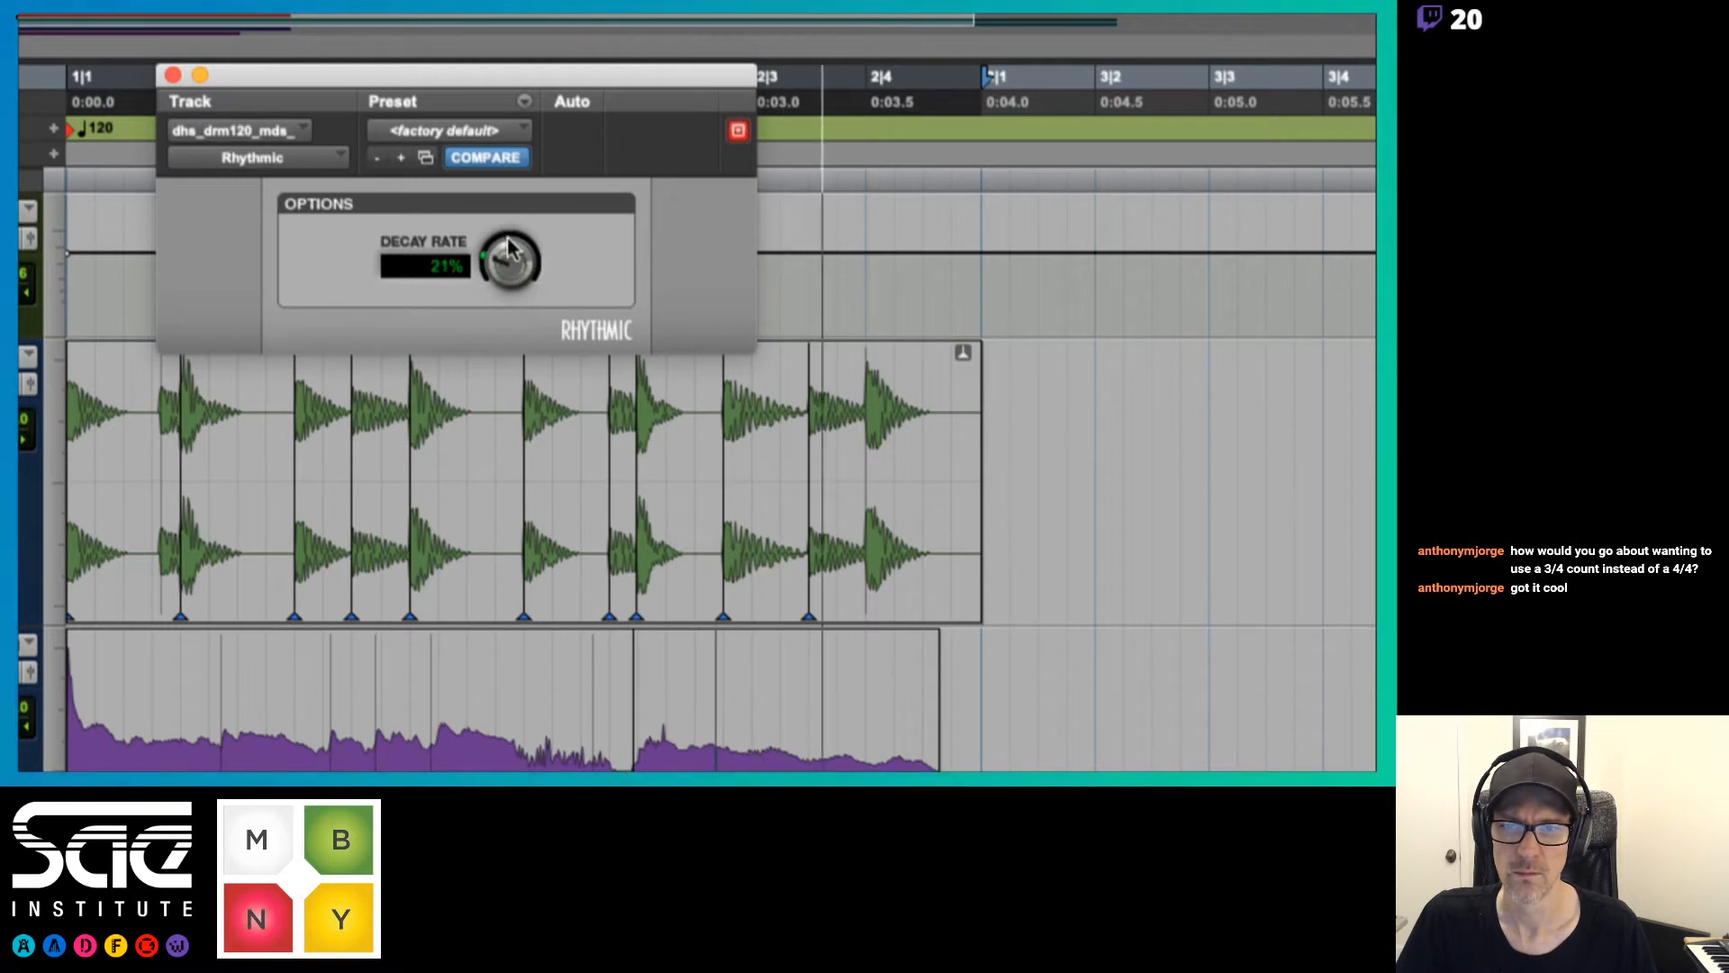
left_click(173, 76)
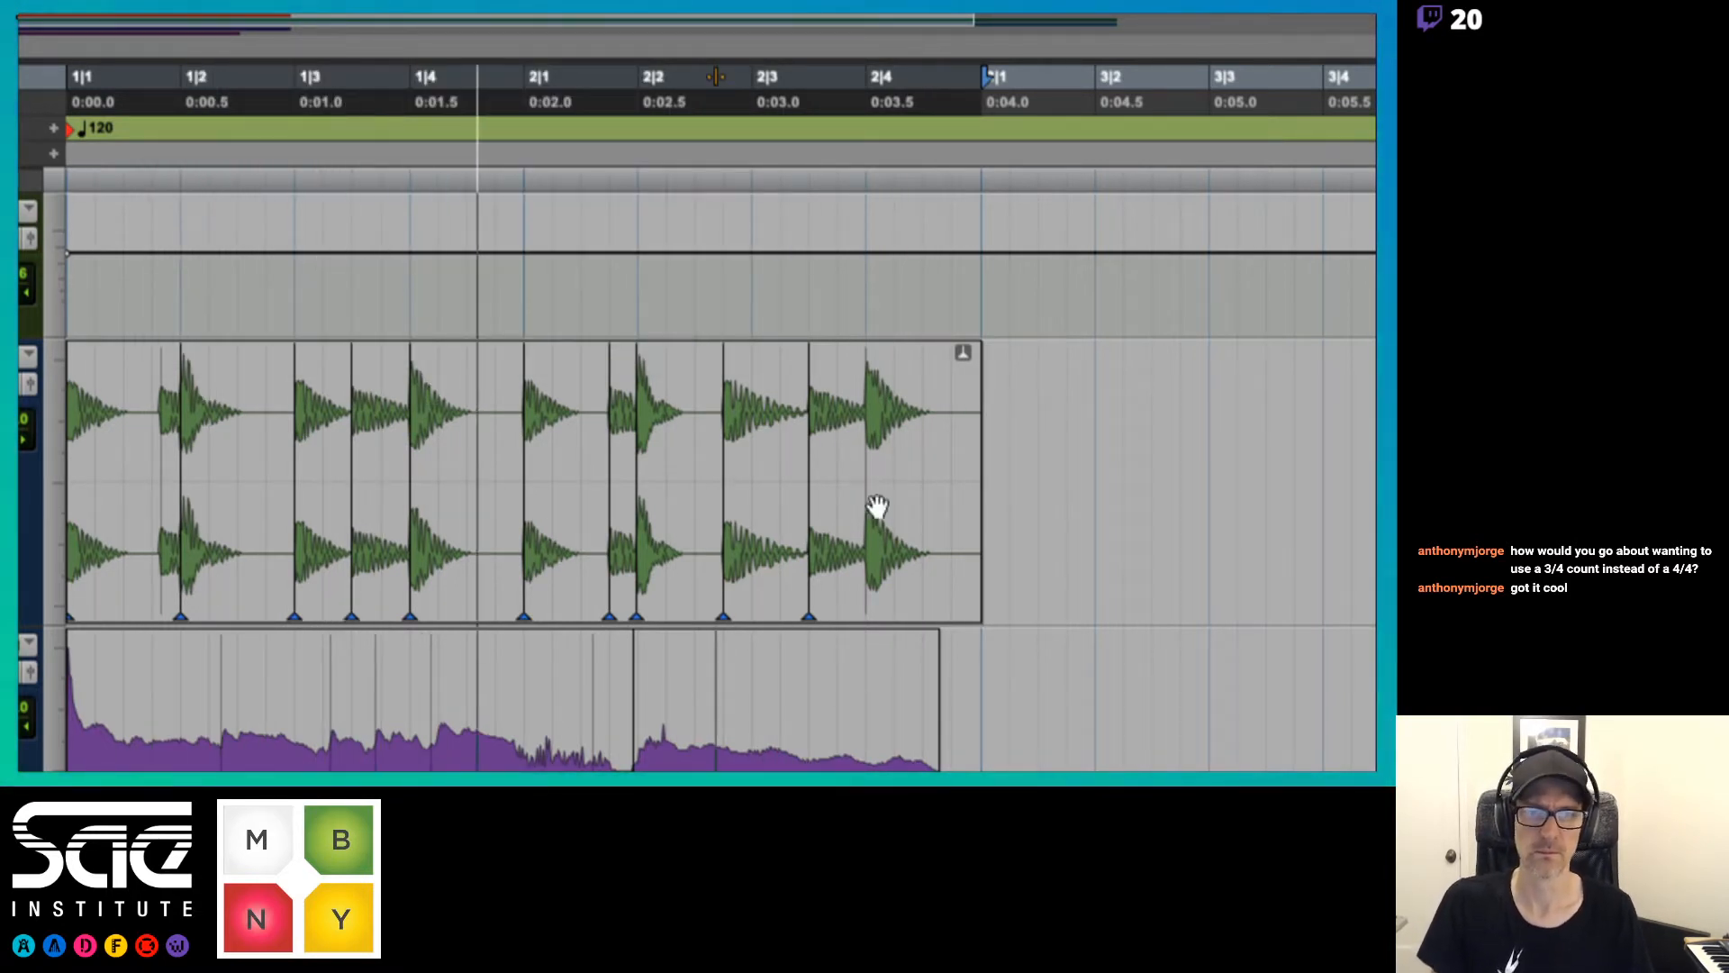
Move the drum hit at 2|2|720 back to 2|3 and stop playback
left_click_drag(721, 595, 741, 604)
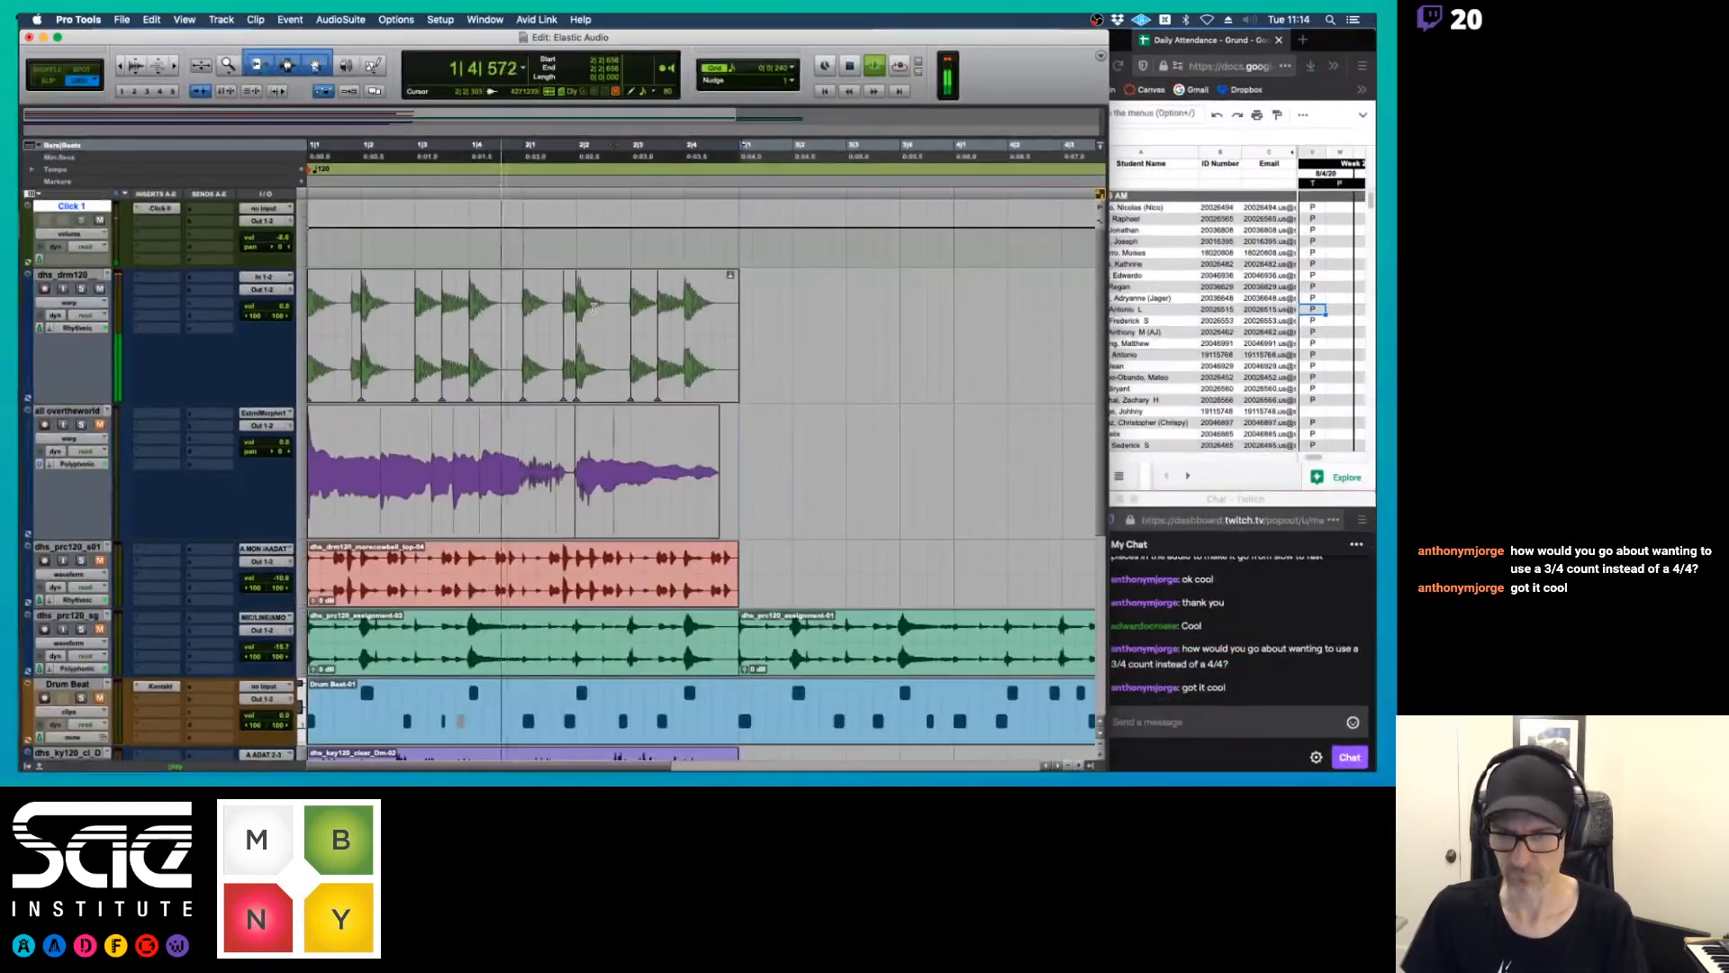
key("space")
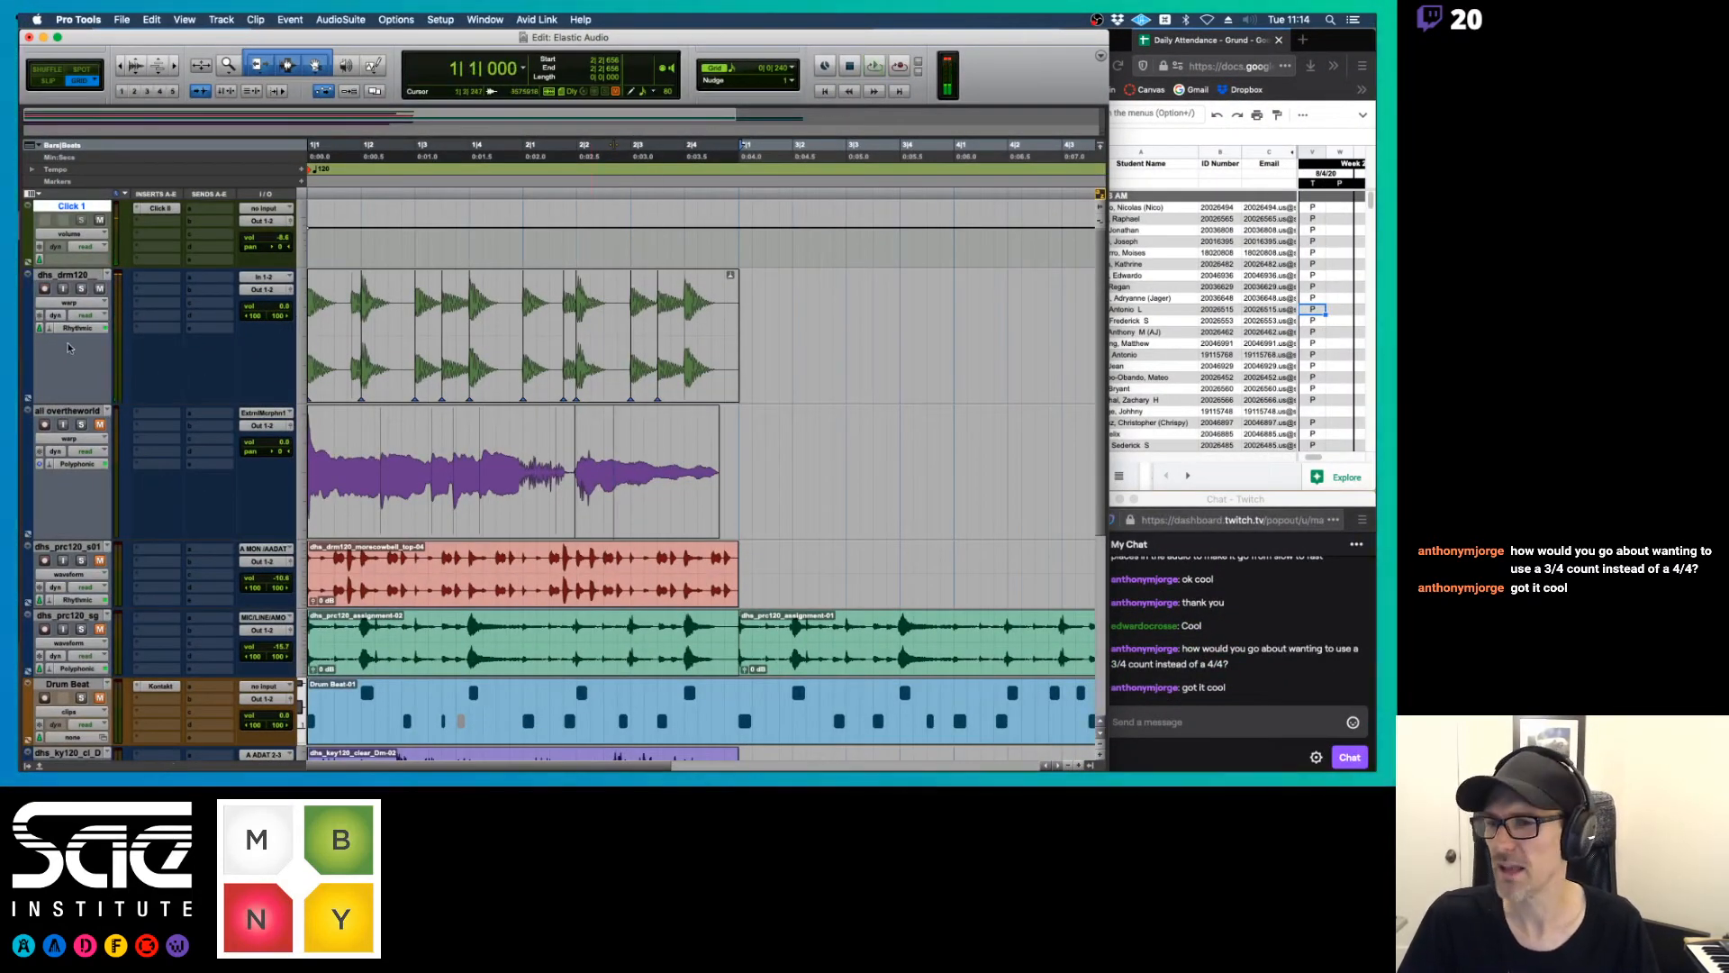
Reopen the drum track's Rhythmic settings to review the decay rate option and close the window
left_click(71, 329)
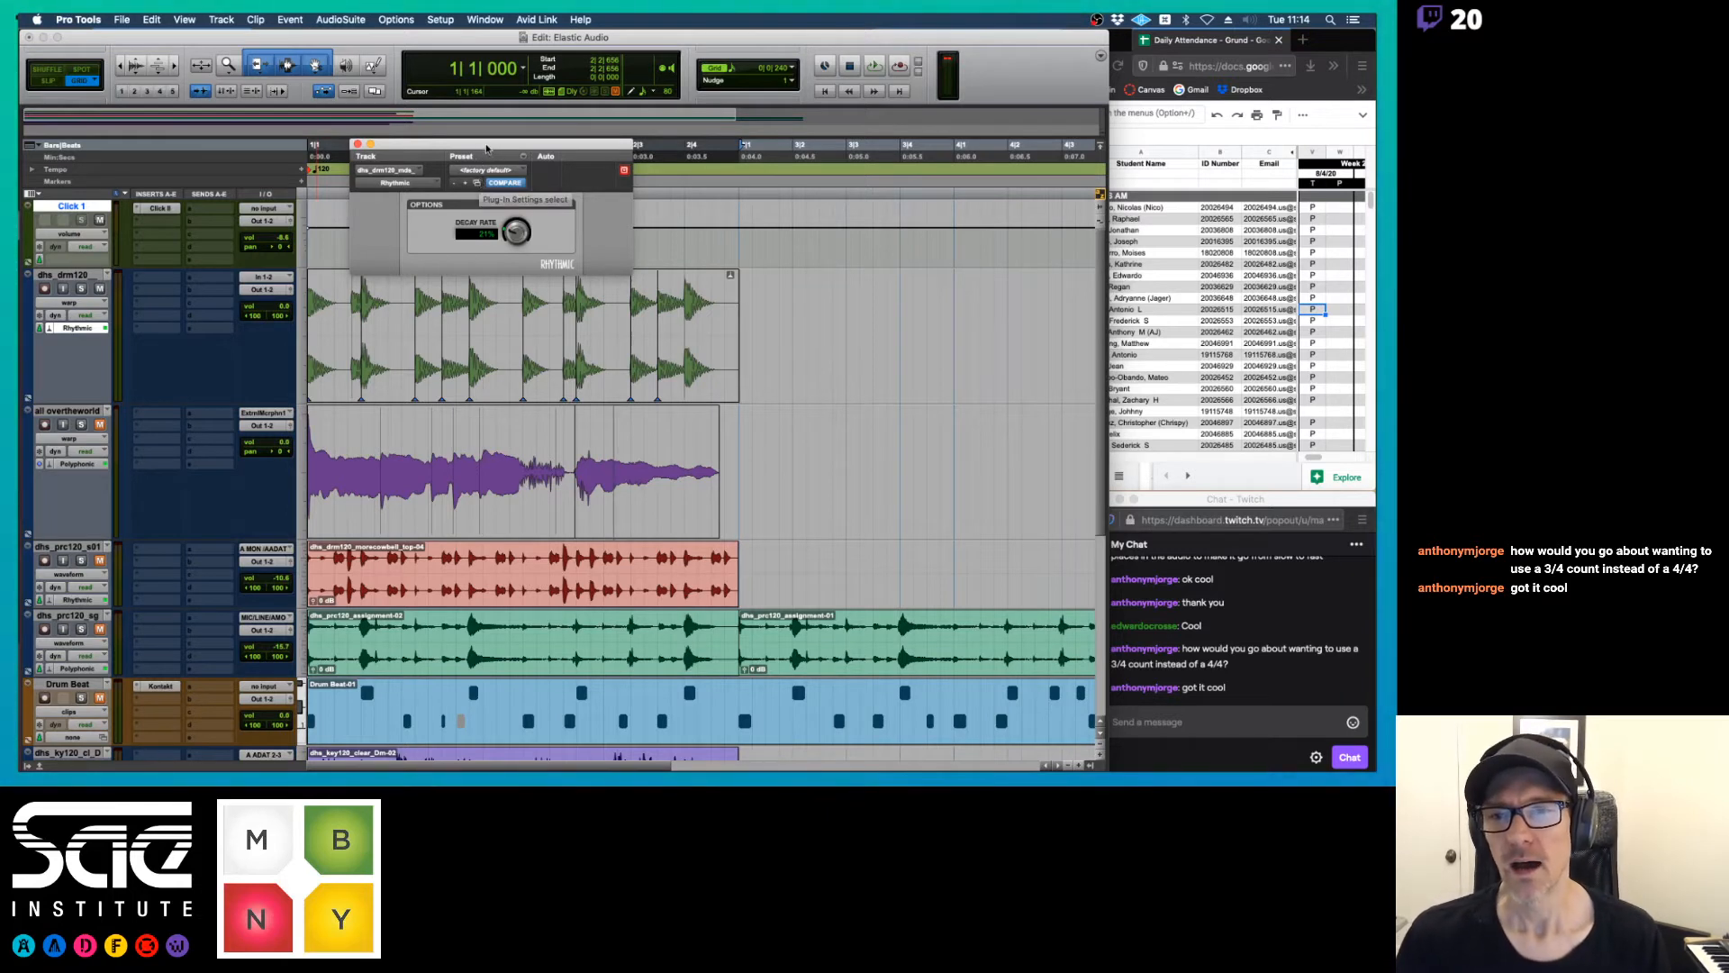
left_click_drag(487, 149, 557, 90)
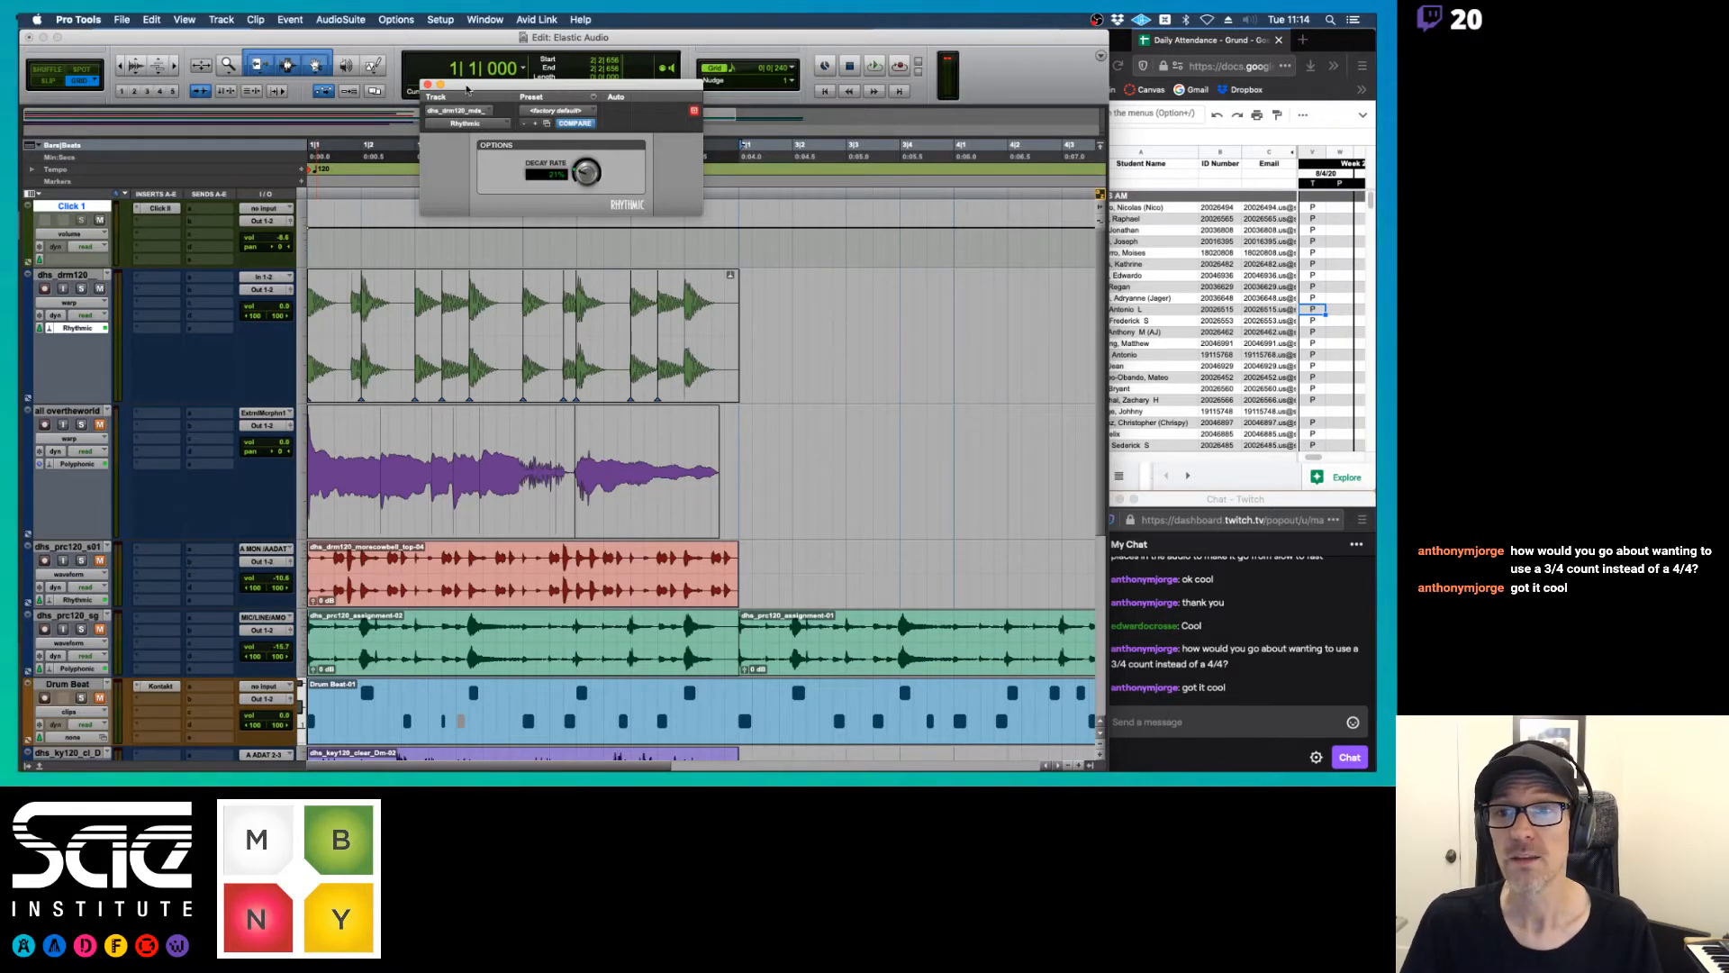
left_click(428, 85)
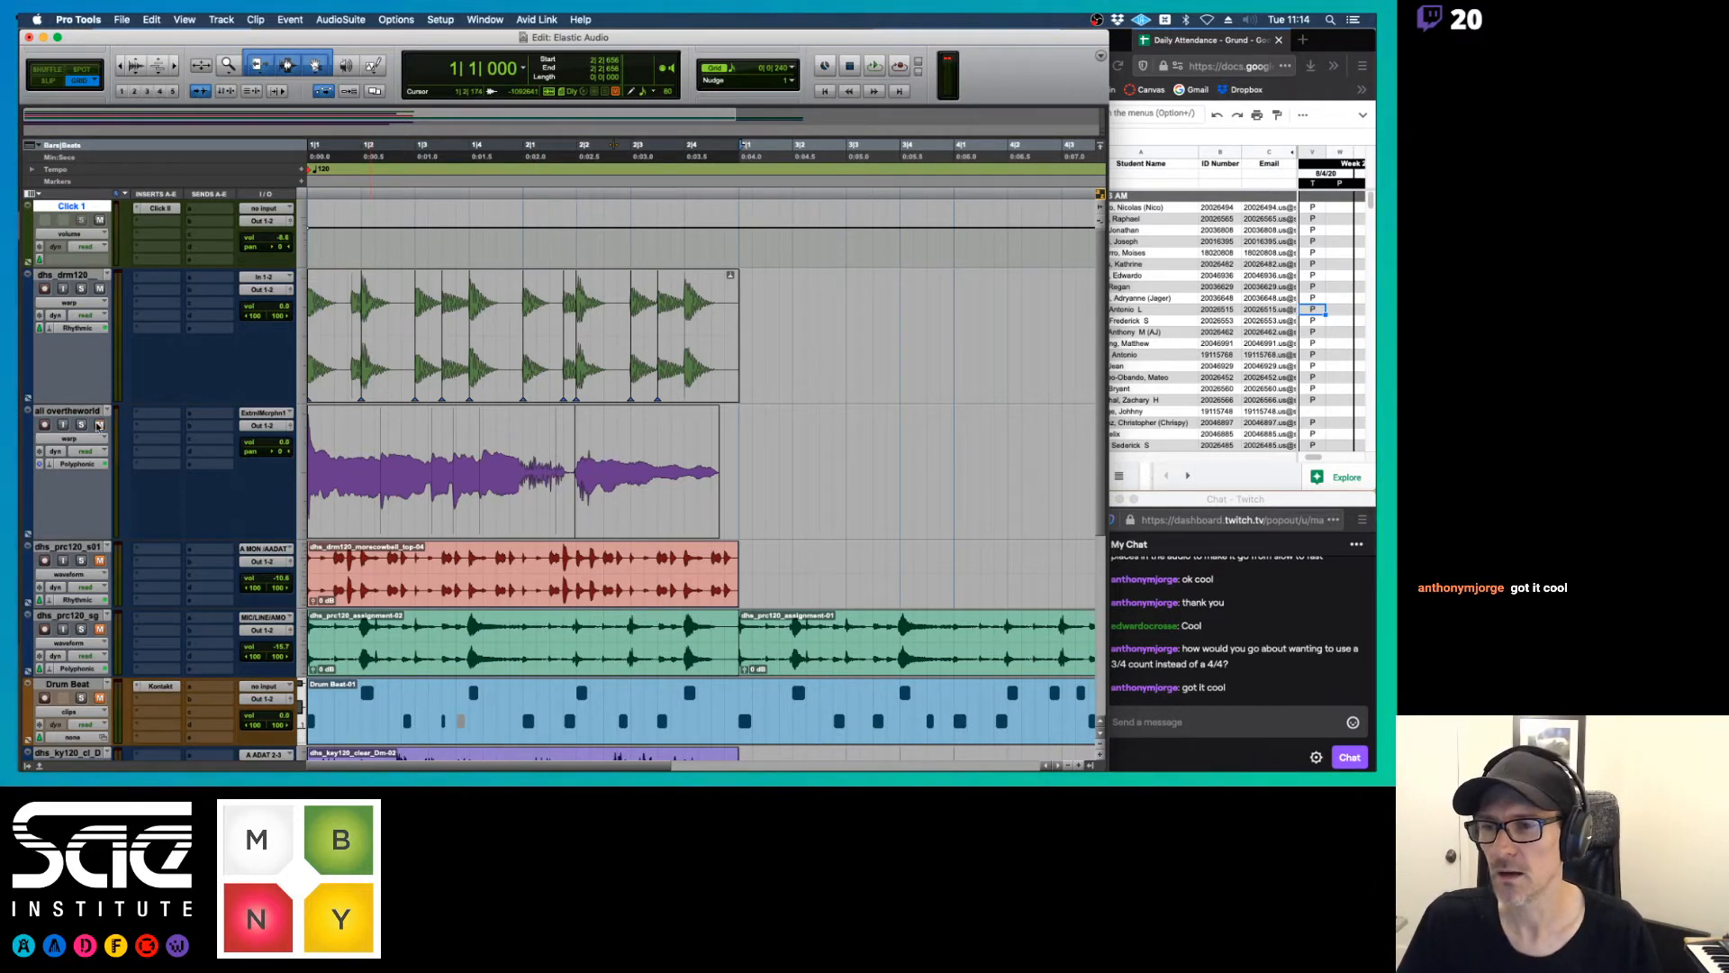
Unmute the vocal track and play it together with the warped drums and the click
key("space")
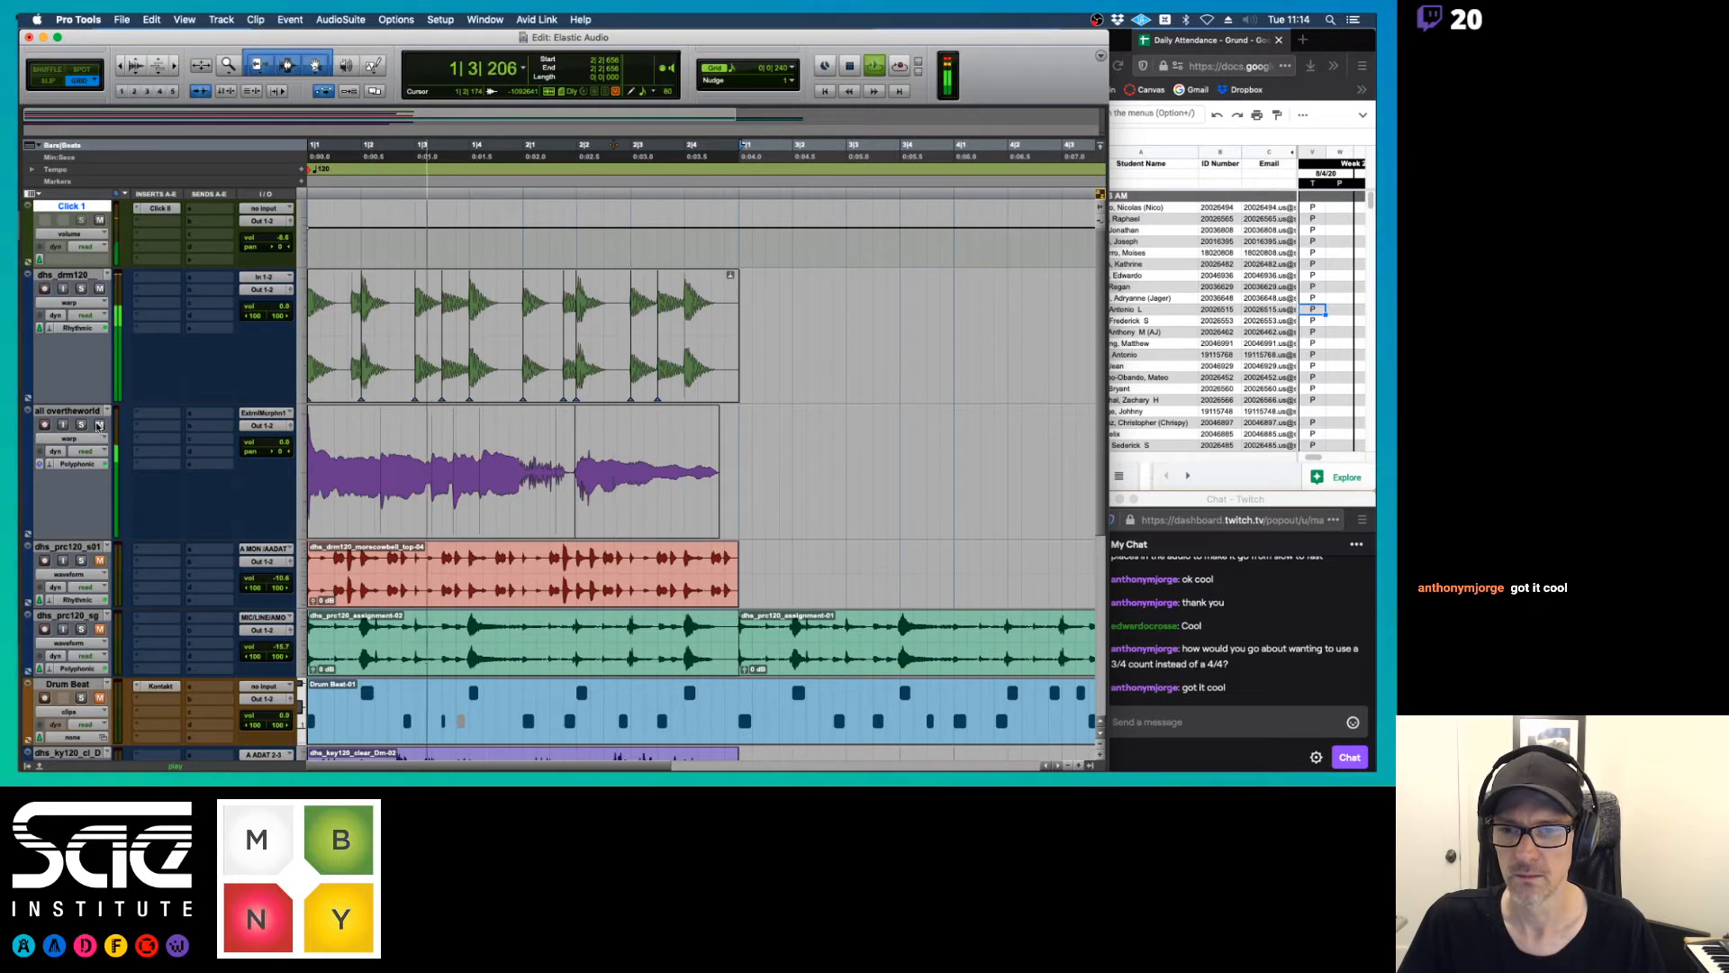
key("space")
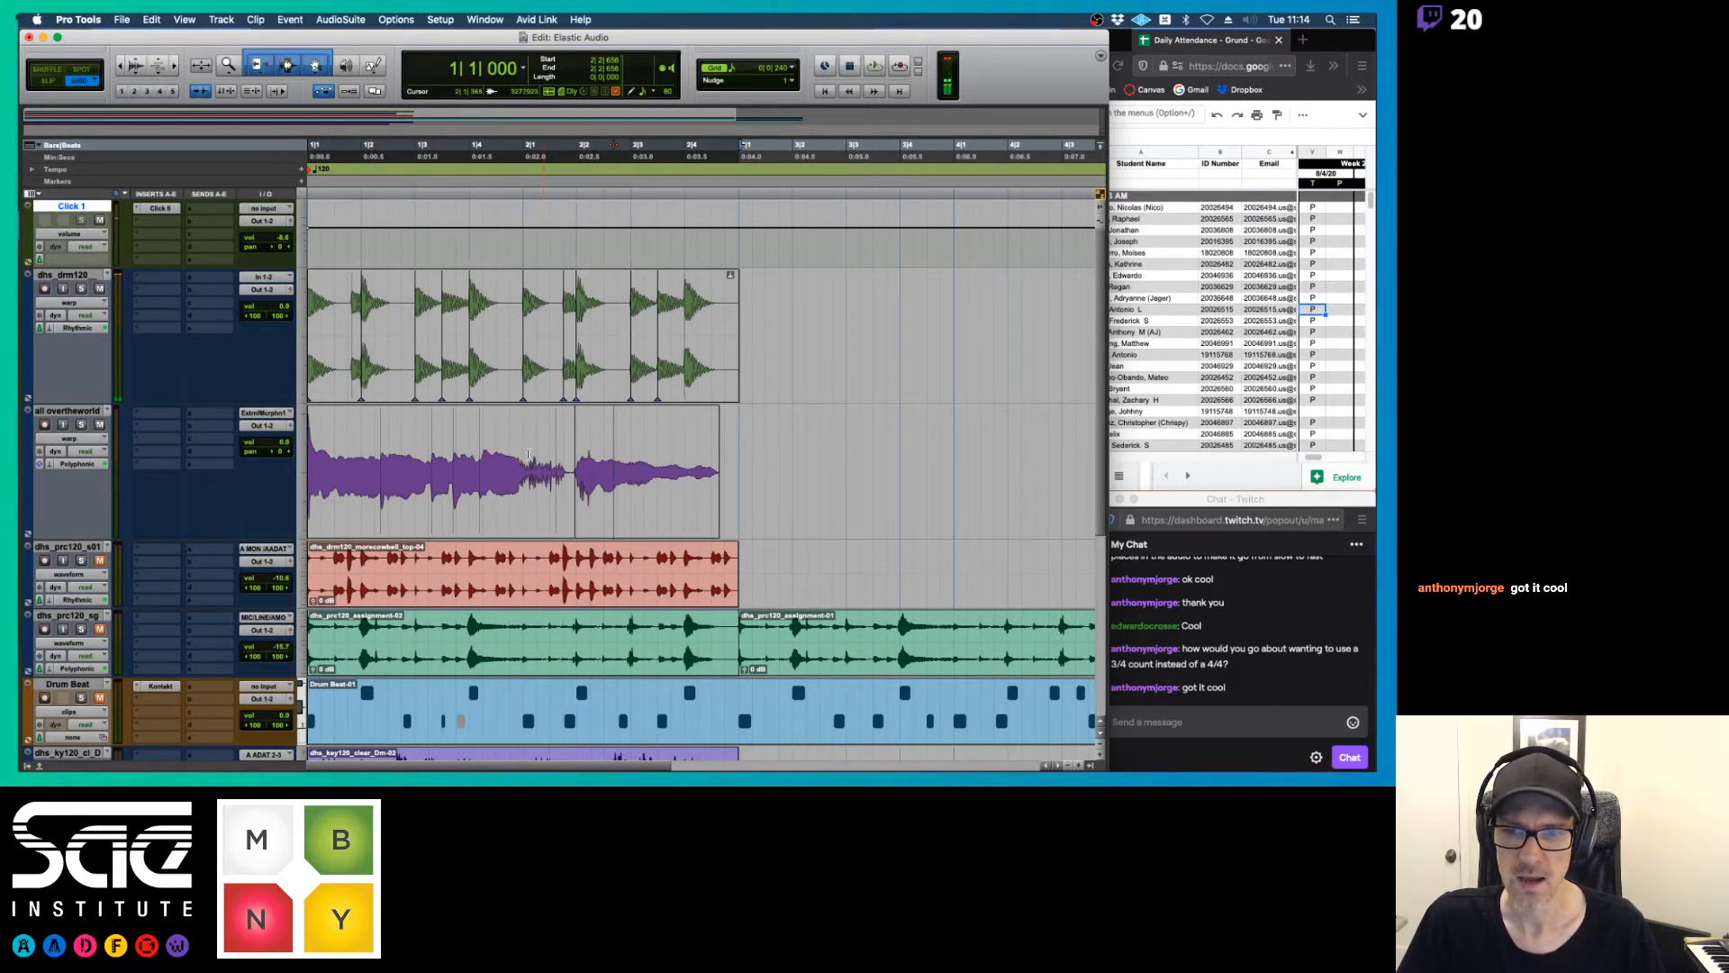
key("space")
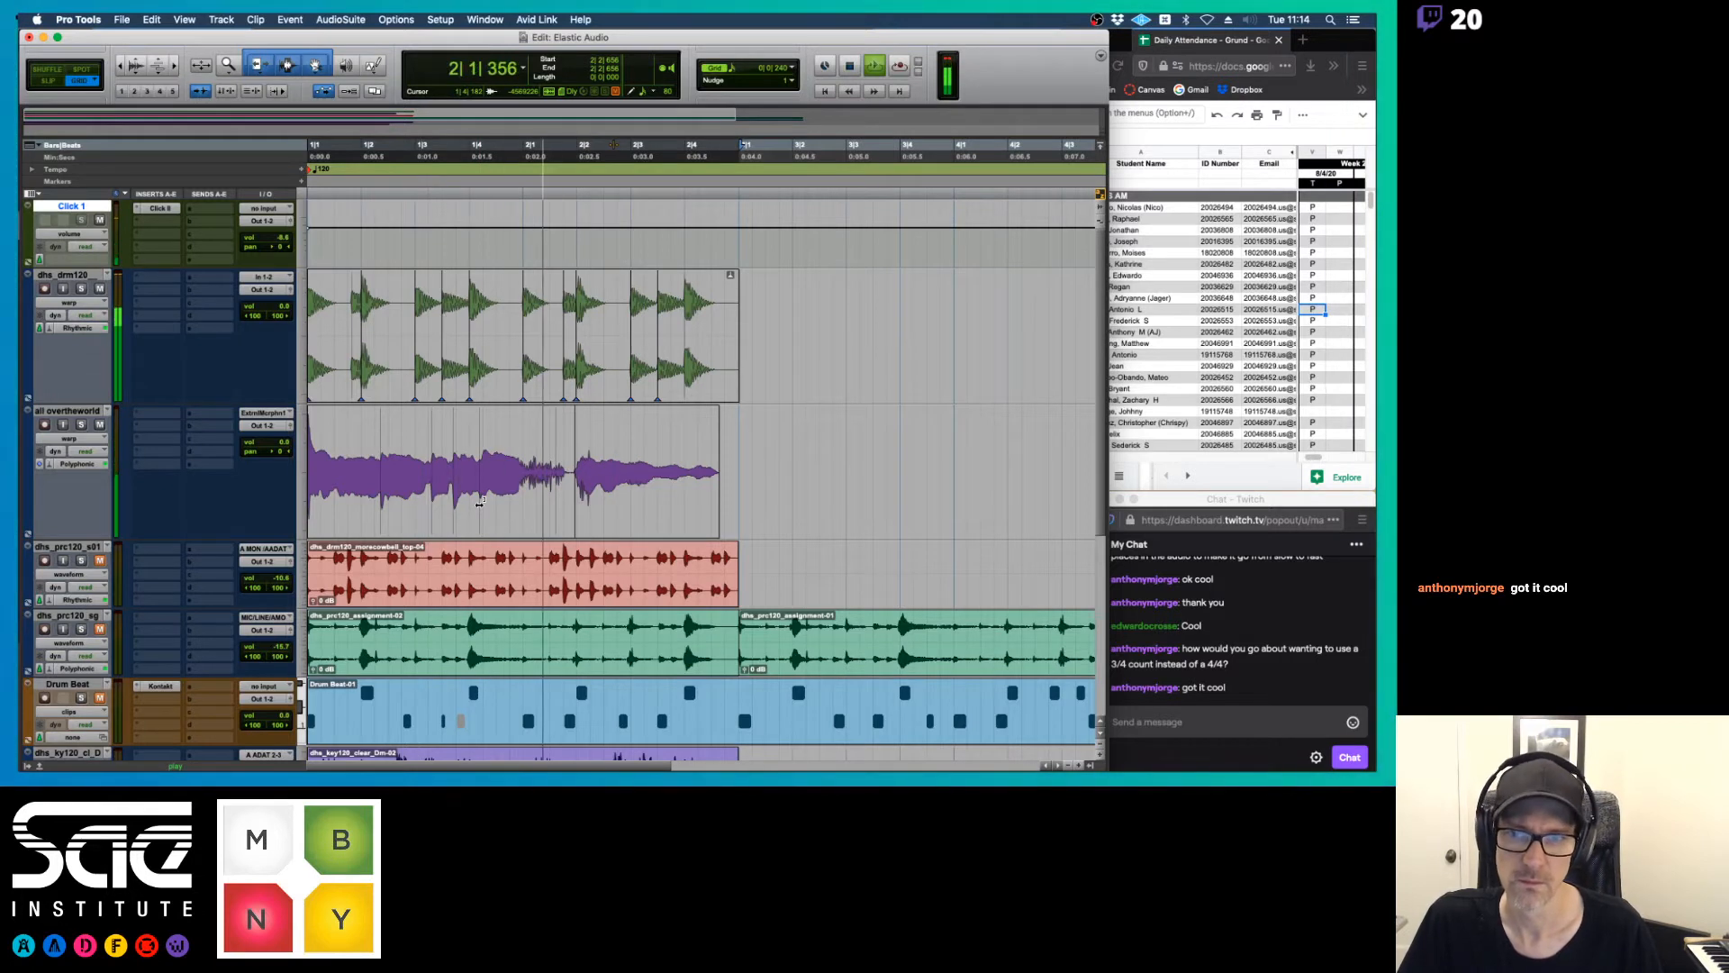
key("space")
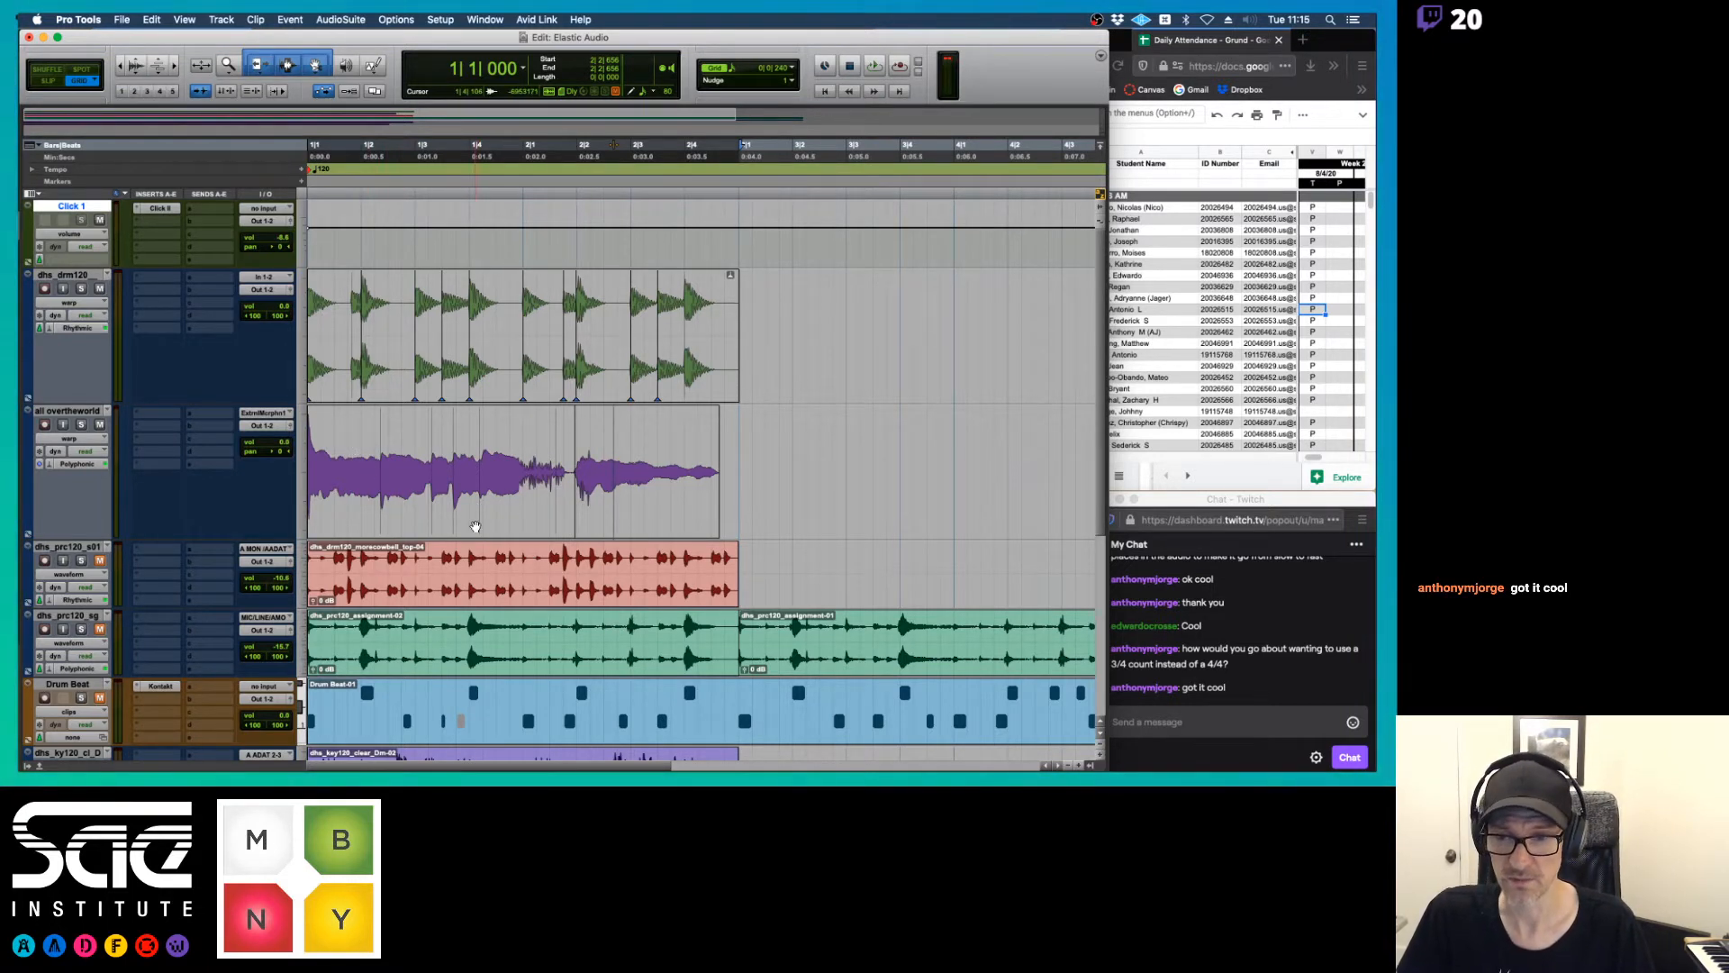
Switch to Slip mode, try a small warp on the vocal clip, and undo the warp
key("F2")
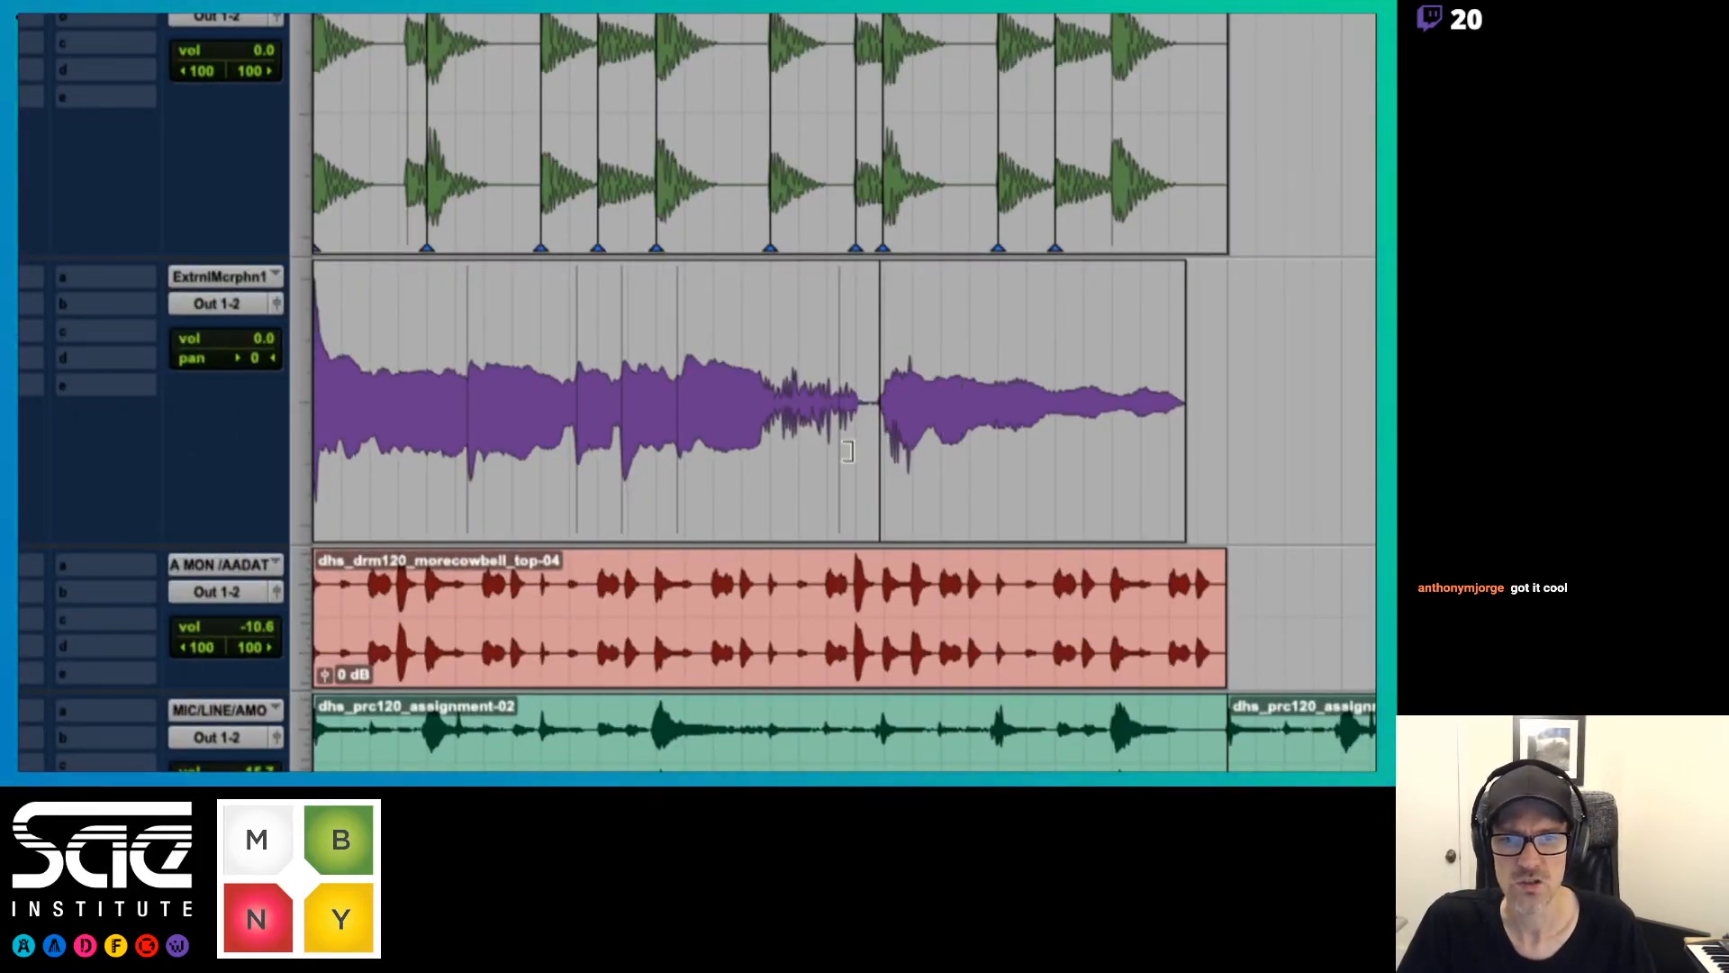
left_click_drag(675, 505, 694, 514)
key("super+z")
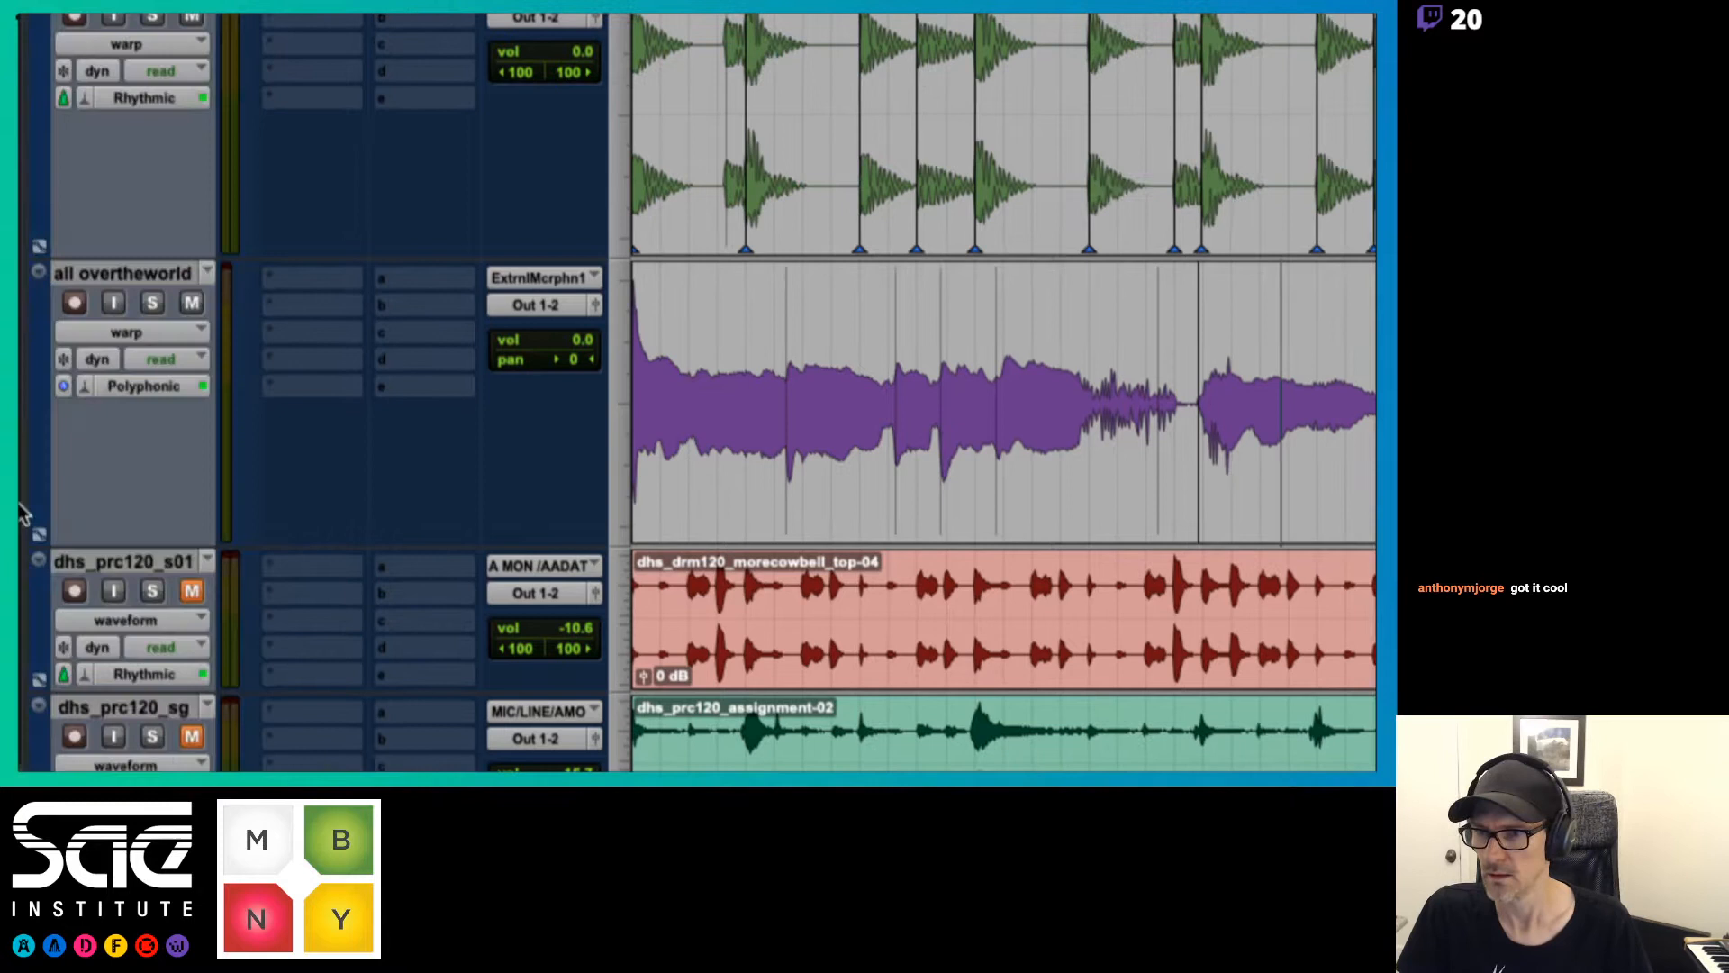
Show the vocal track in waveform view and select its two clips
left_click(126, 332)
left_click(131, 363)
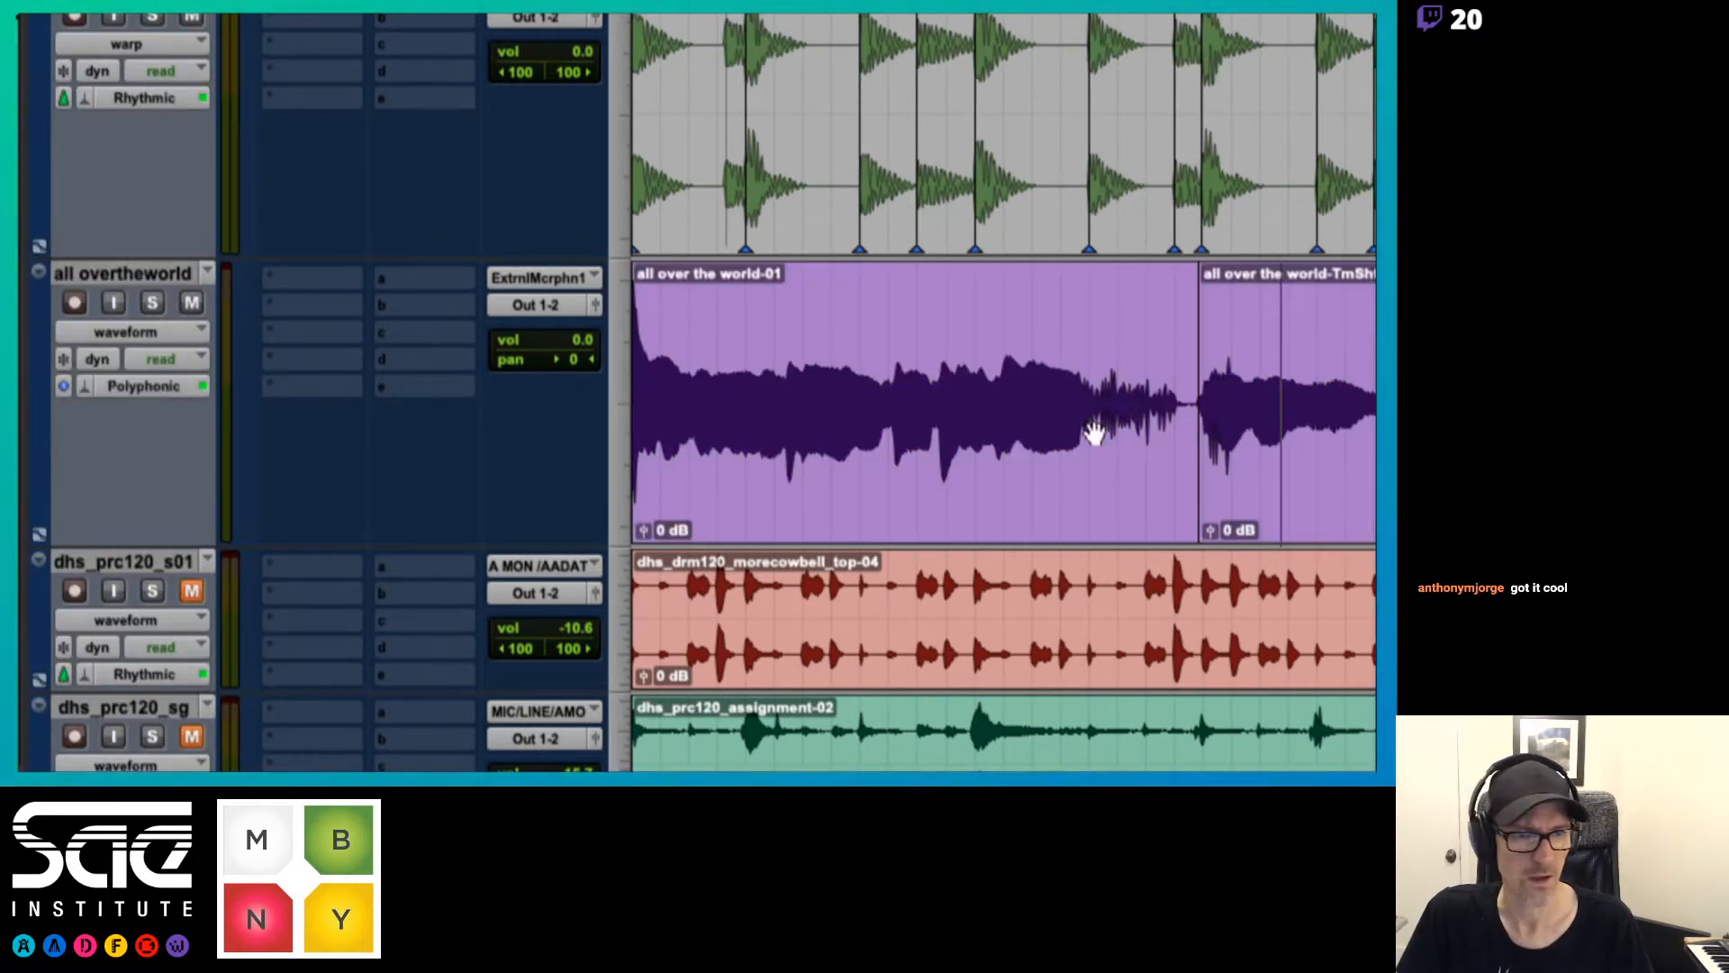
left_click(1243, 505)
left_click(1142, 506, "shift")
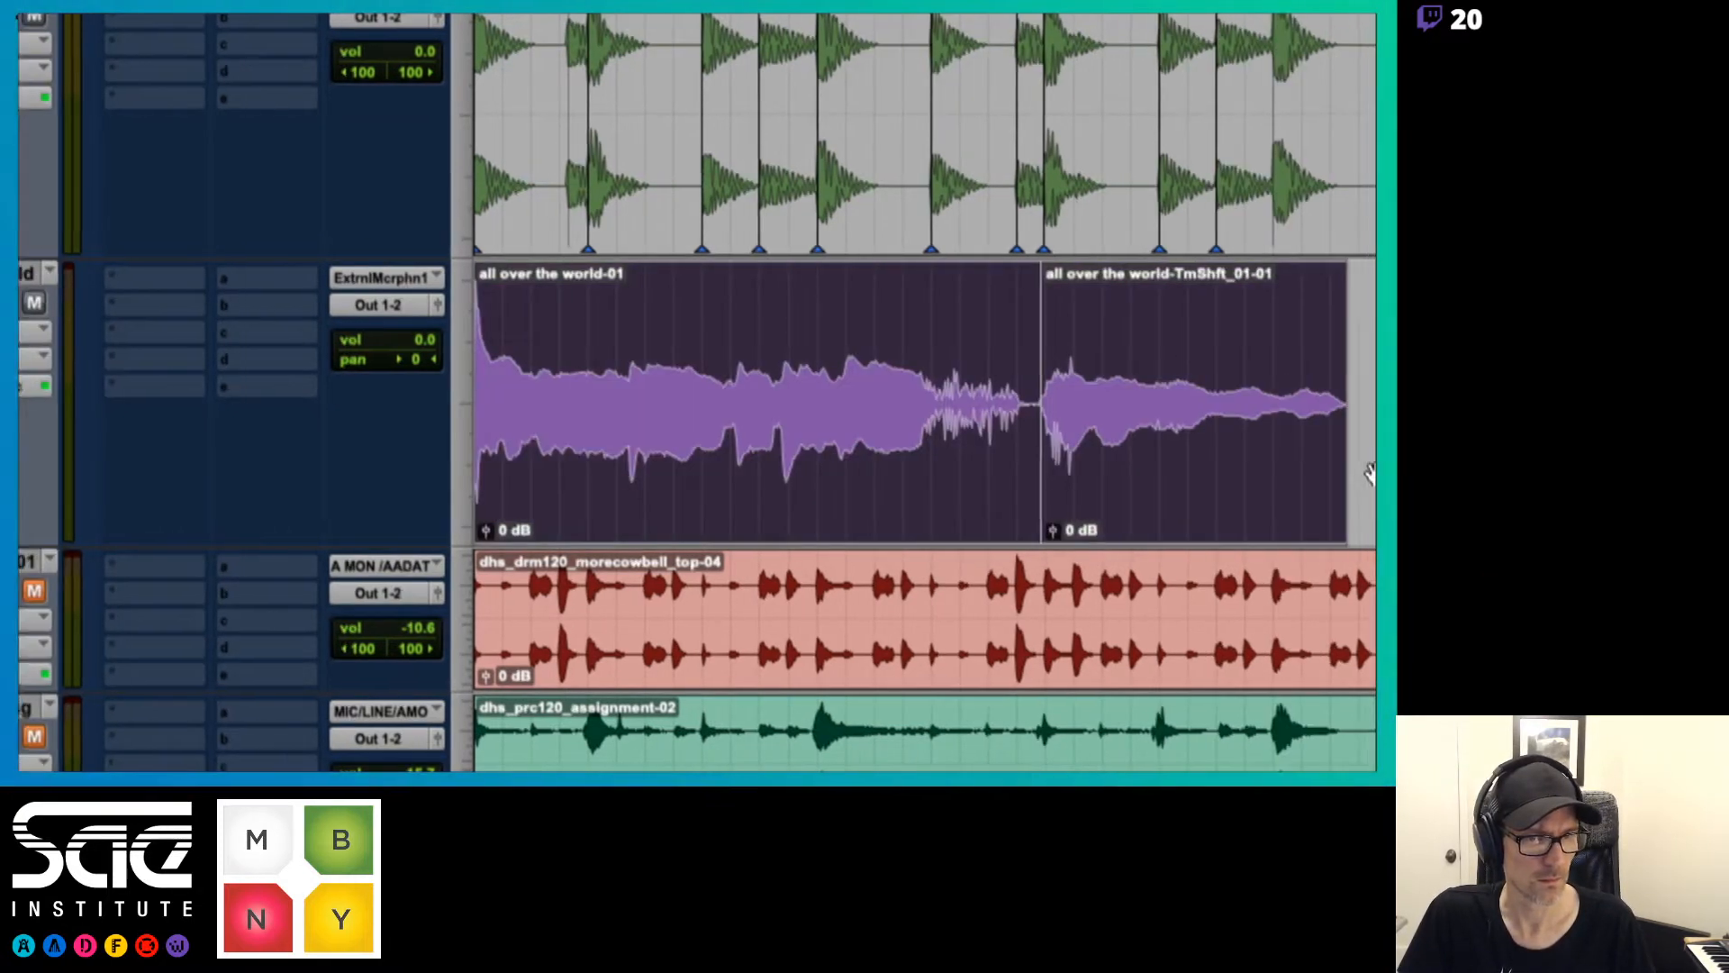
Try to crossfade the join between the two vocal clips, dismissing the invalid fade
key("super+z")
key("super+z")
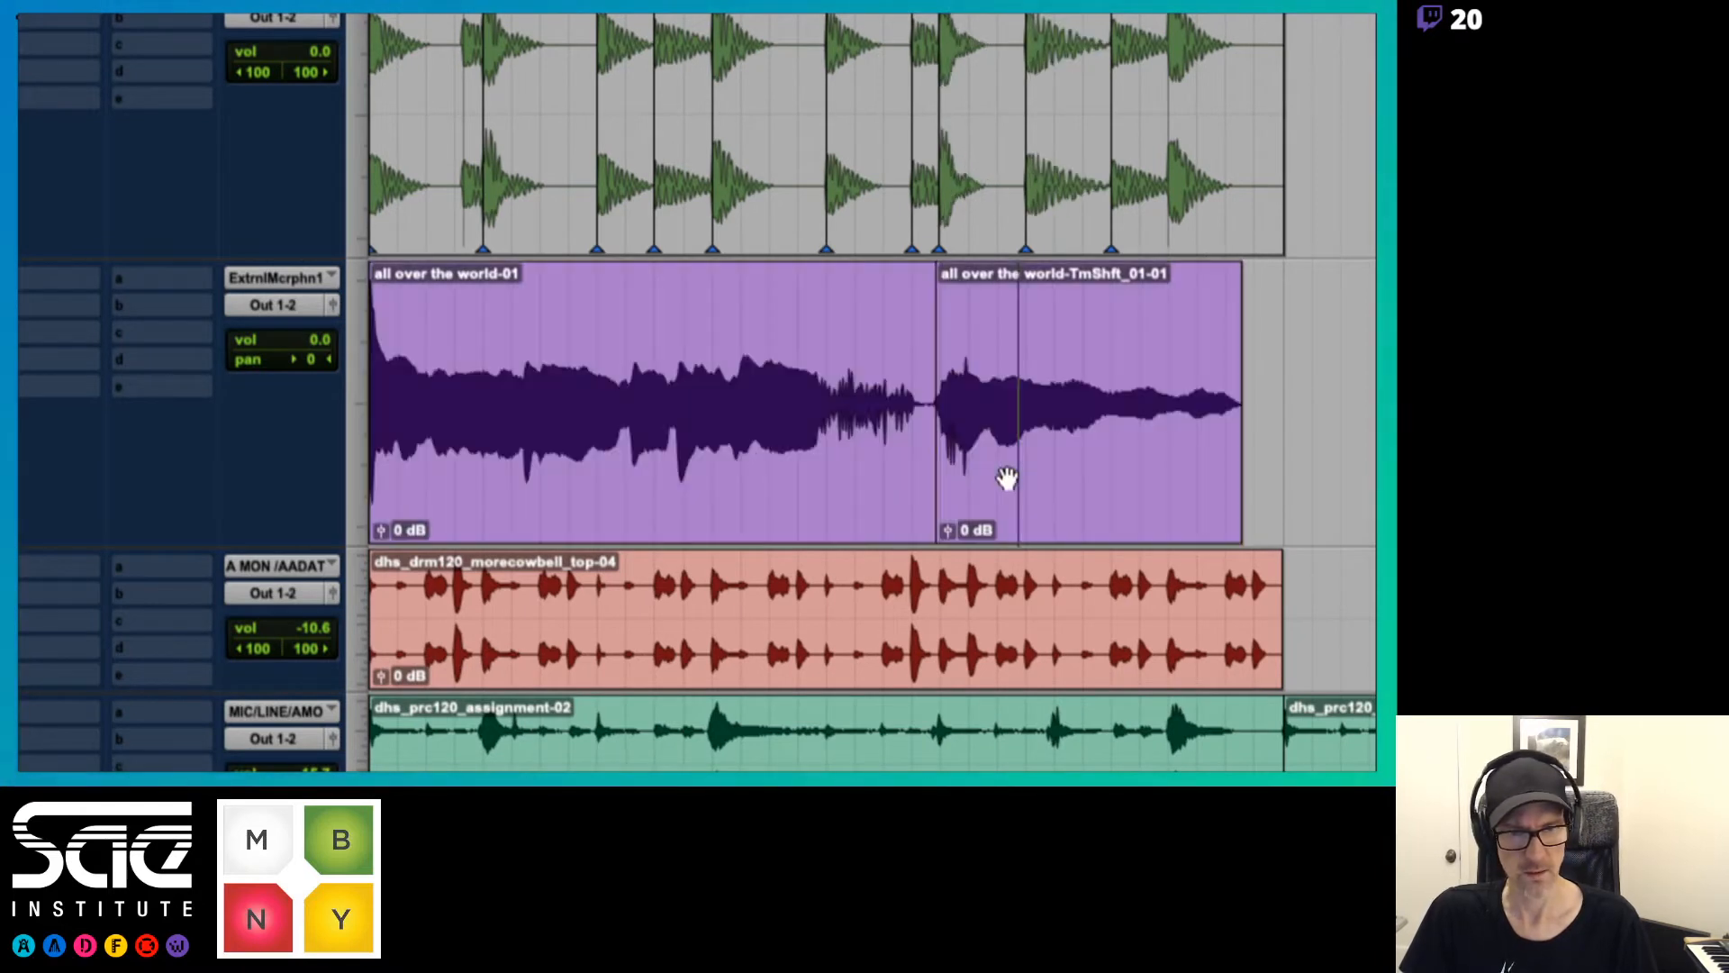
key("super+z")
left_click(847, 491)
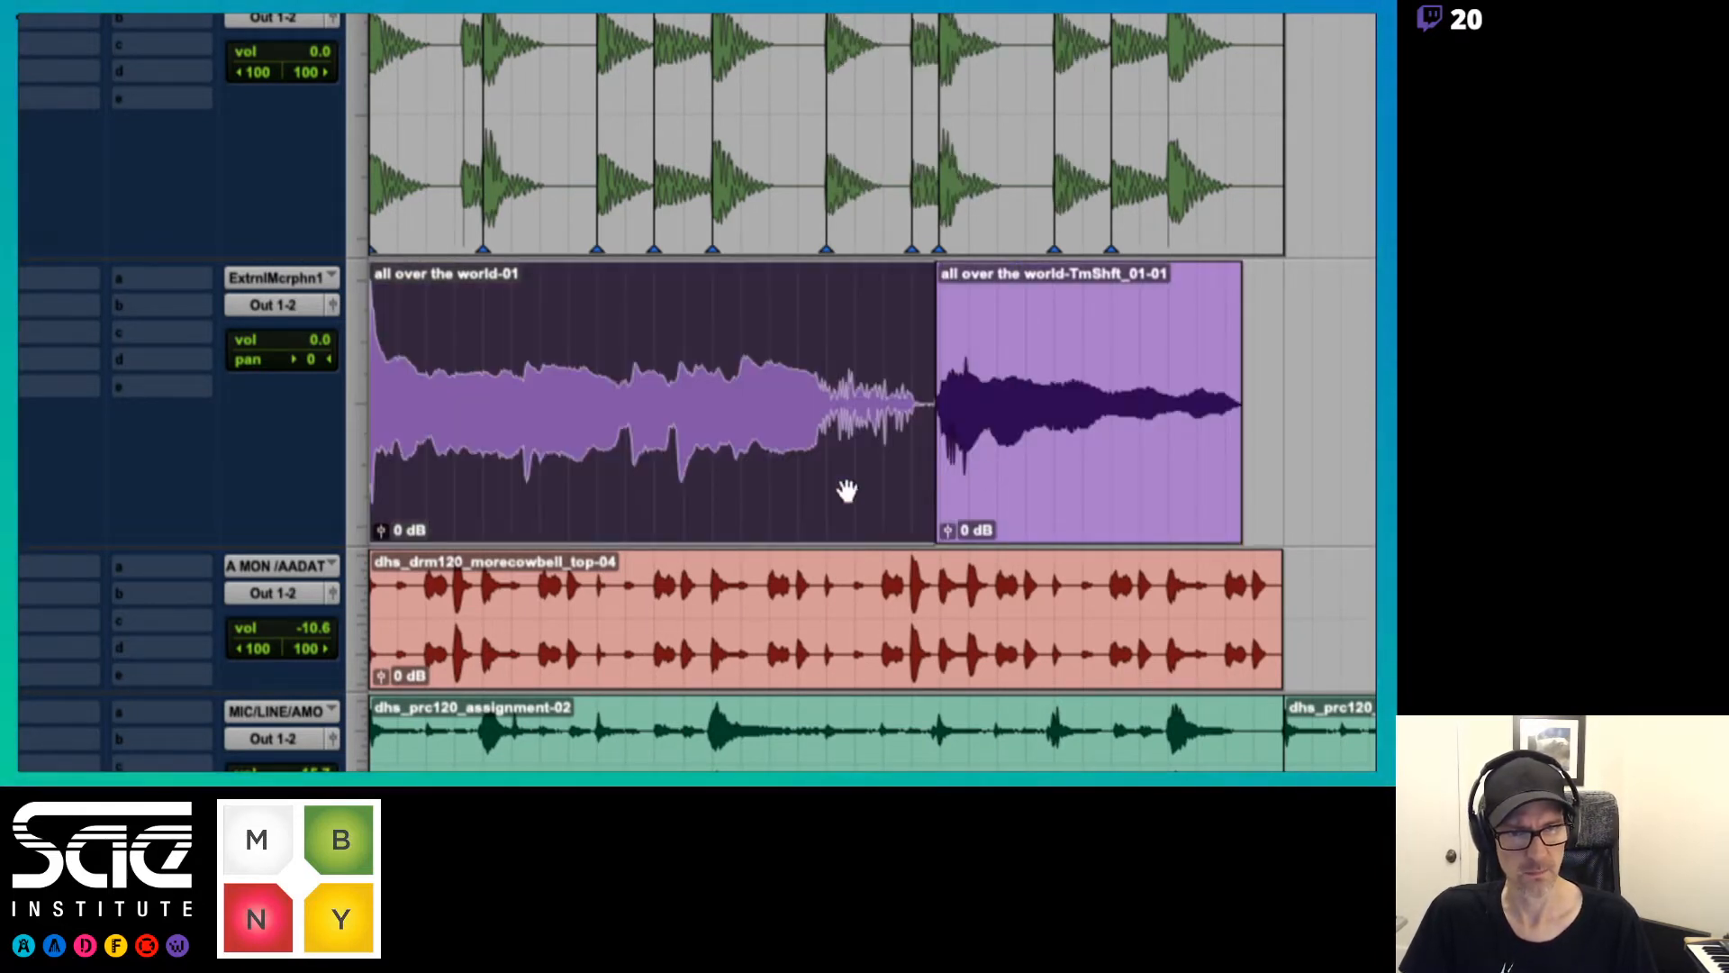
left_click_drag(939, 492, 955, 482)
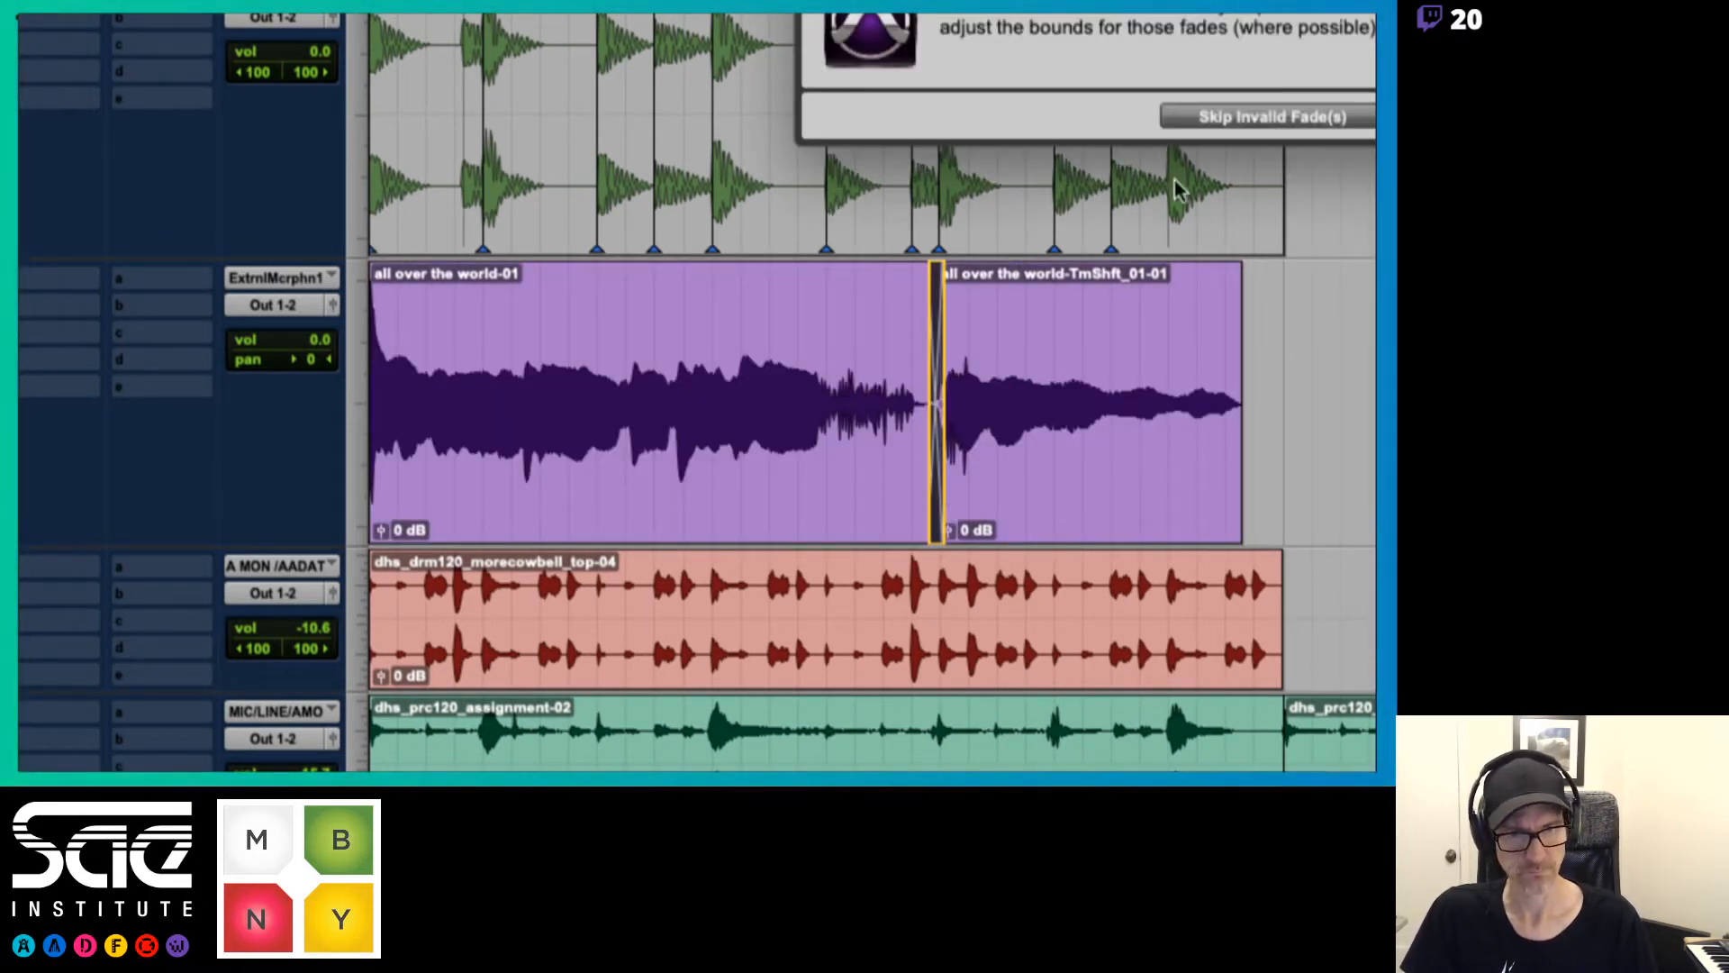
left_click(1304, 106)
Extend the first vocal clip's end over the time-shifted clip and delete the leftover tail
left_click(829, 444)
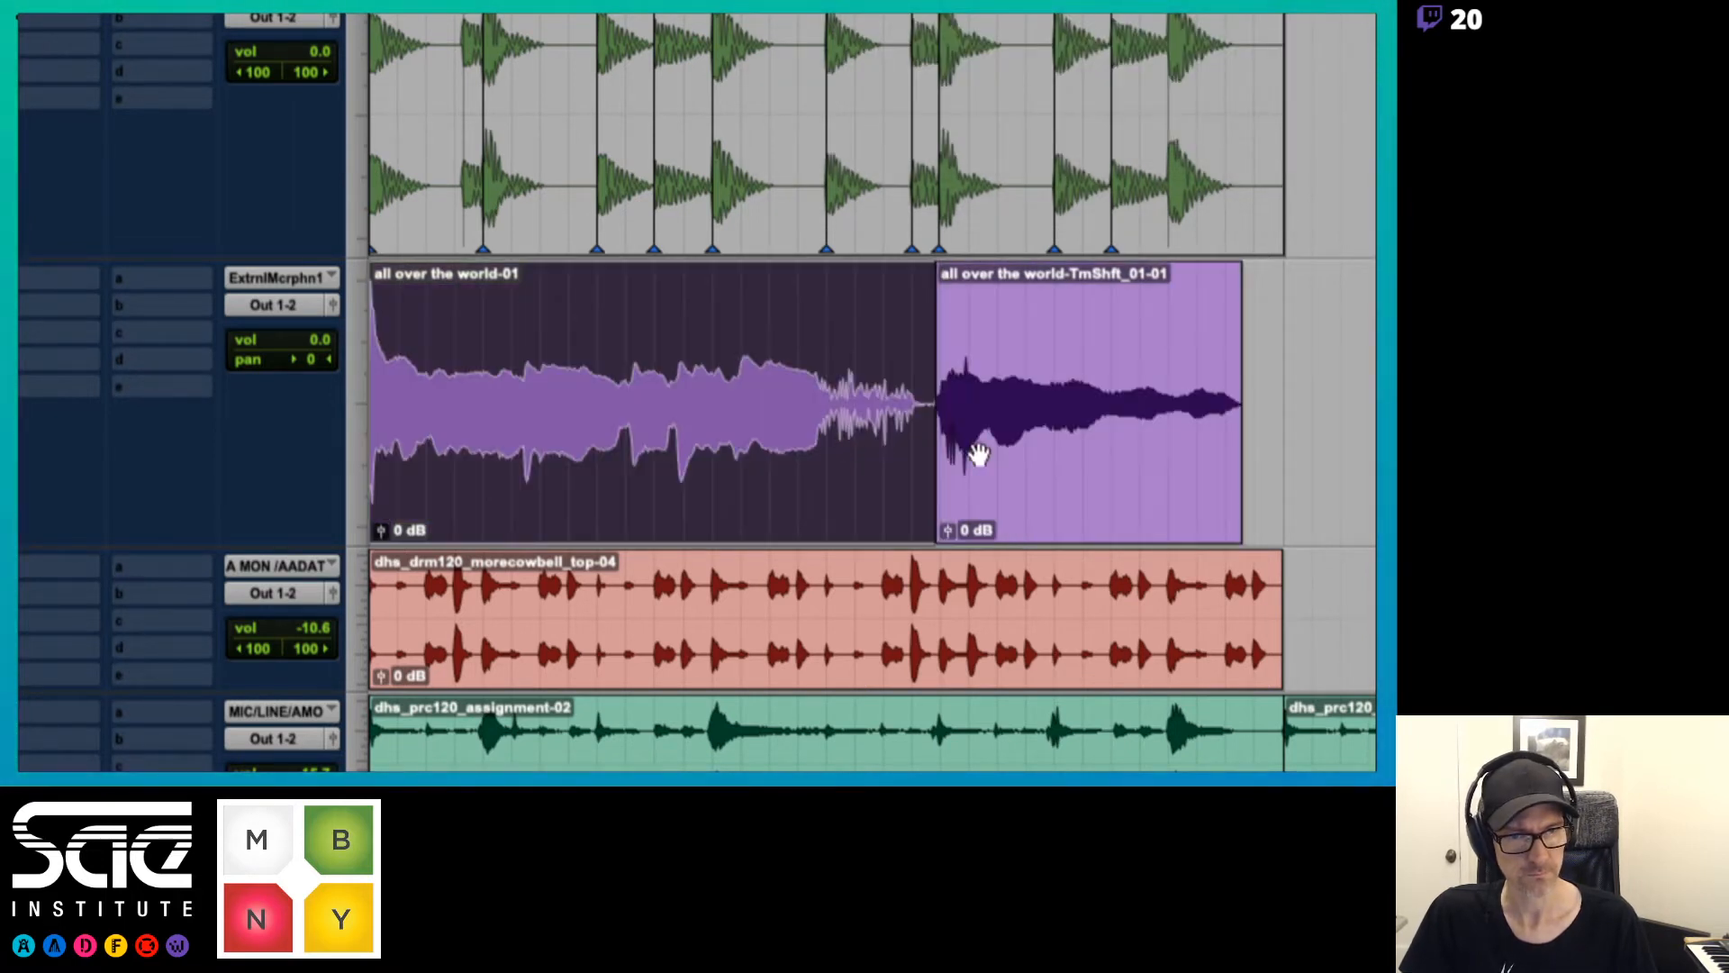
left_click(976, 451, "shift")
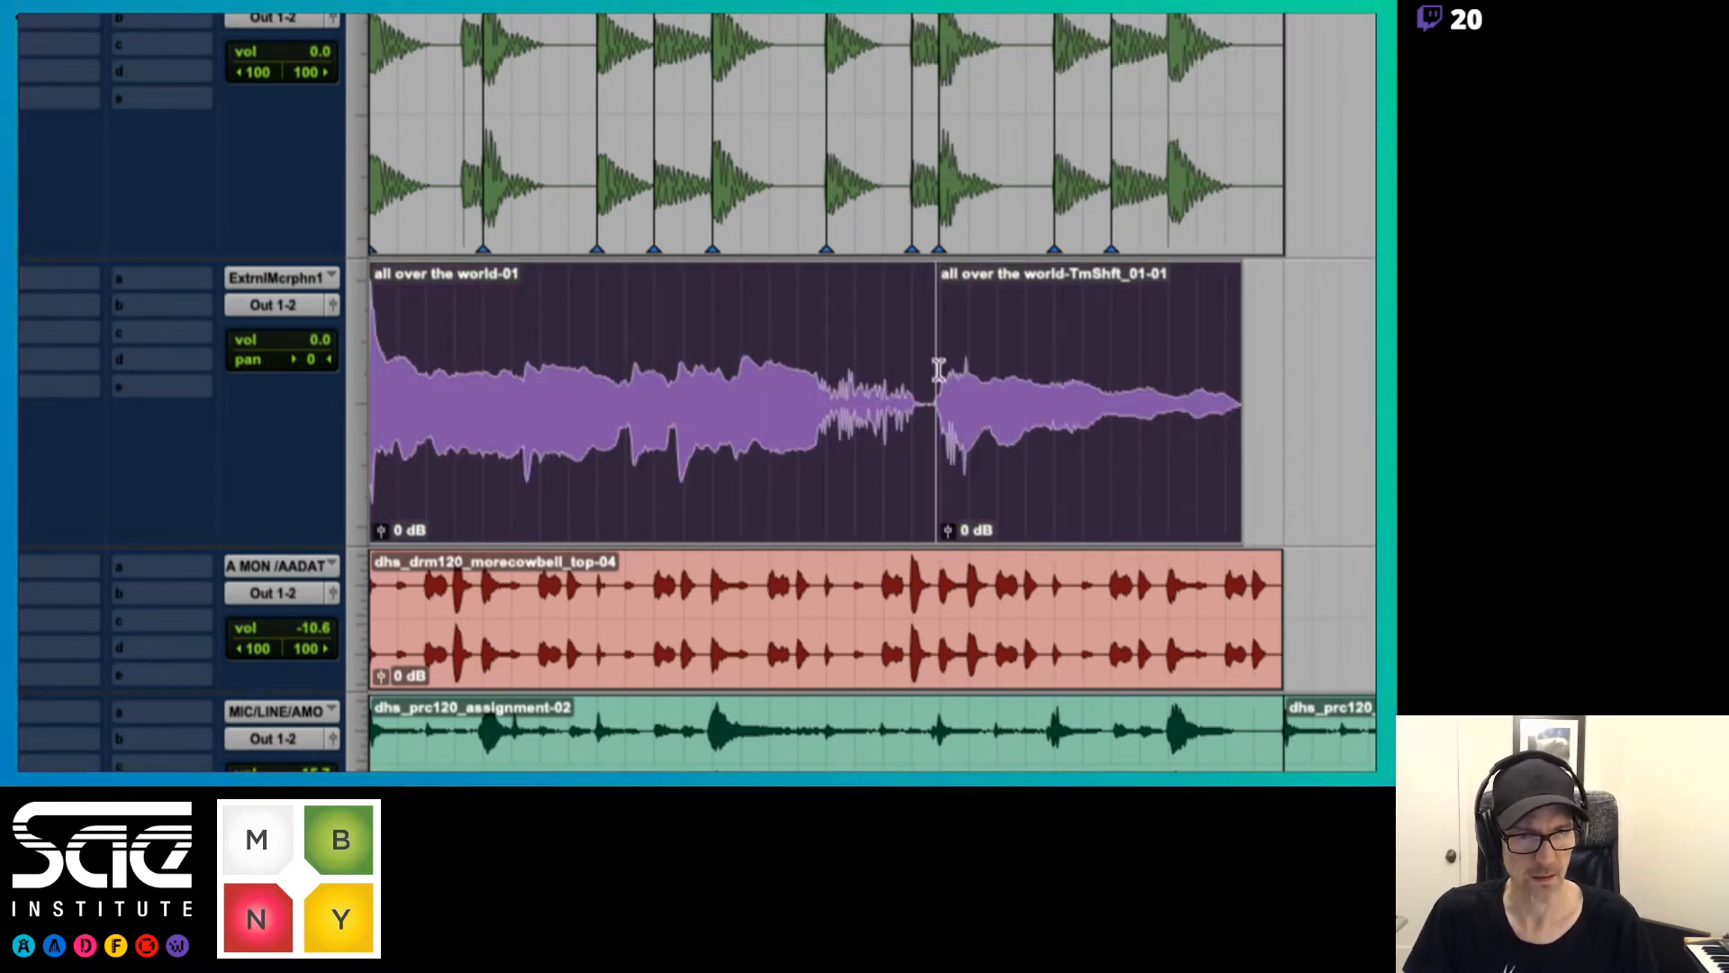
left_click_drag(925, 392, 1171, 378)
left_click(1216, 495)
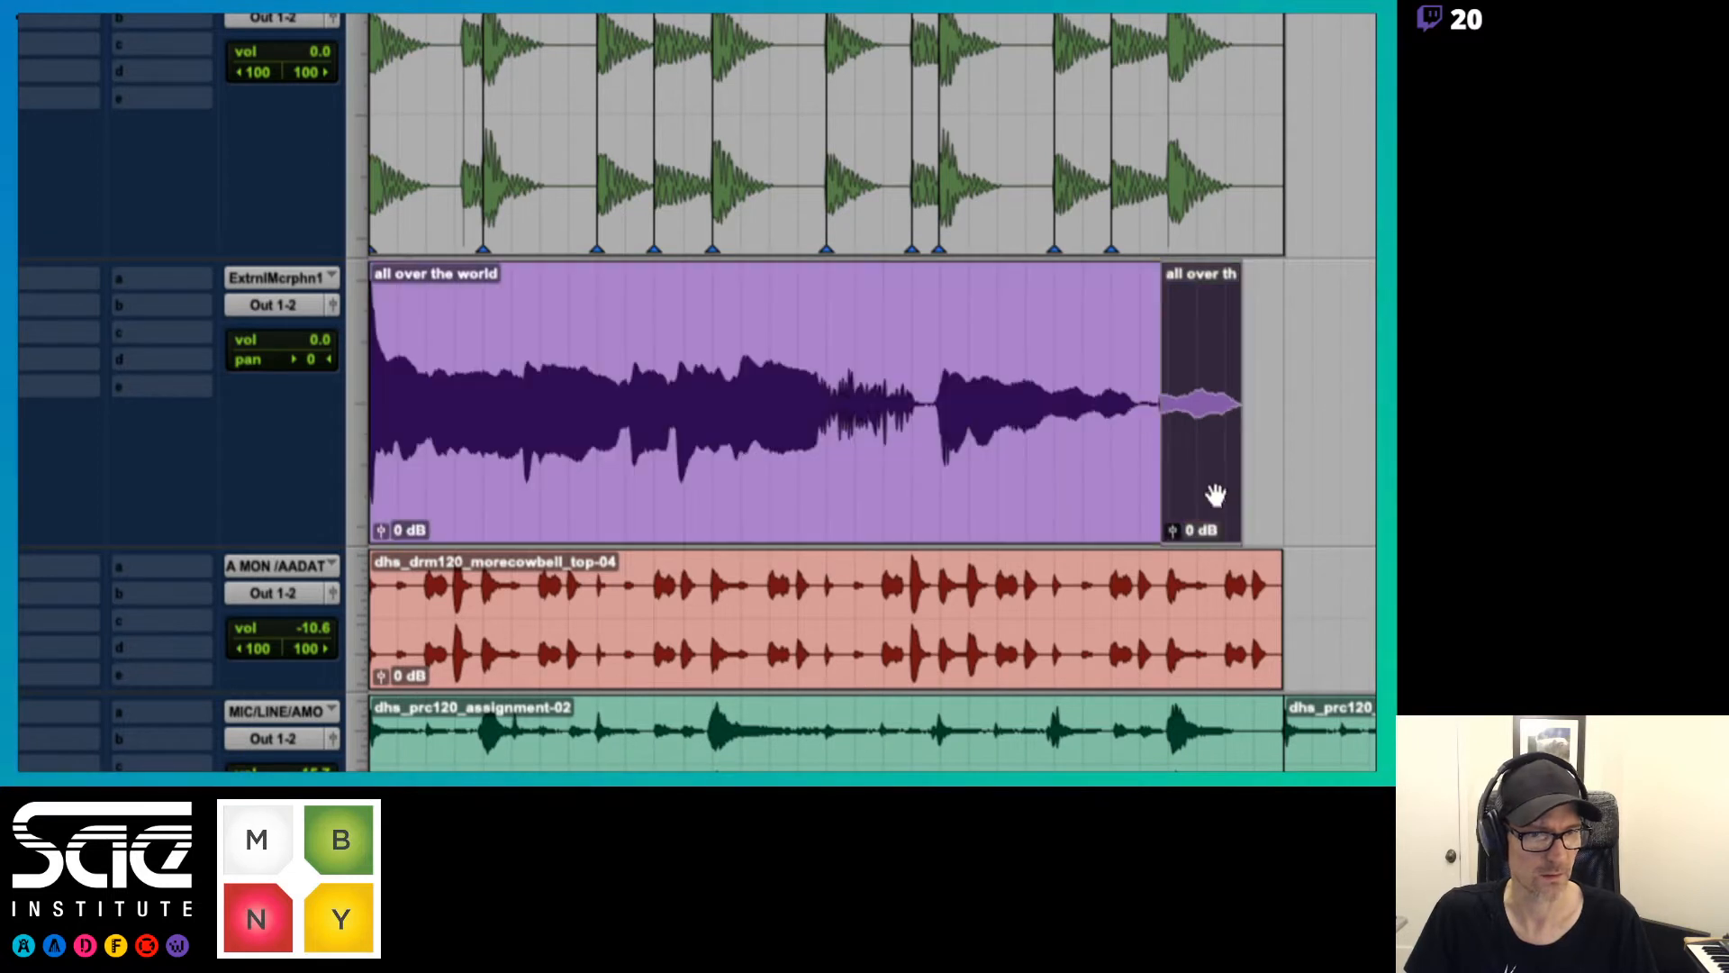
key("Delete")
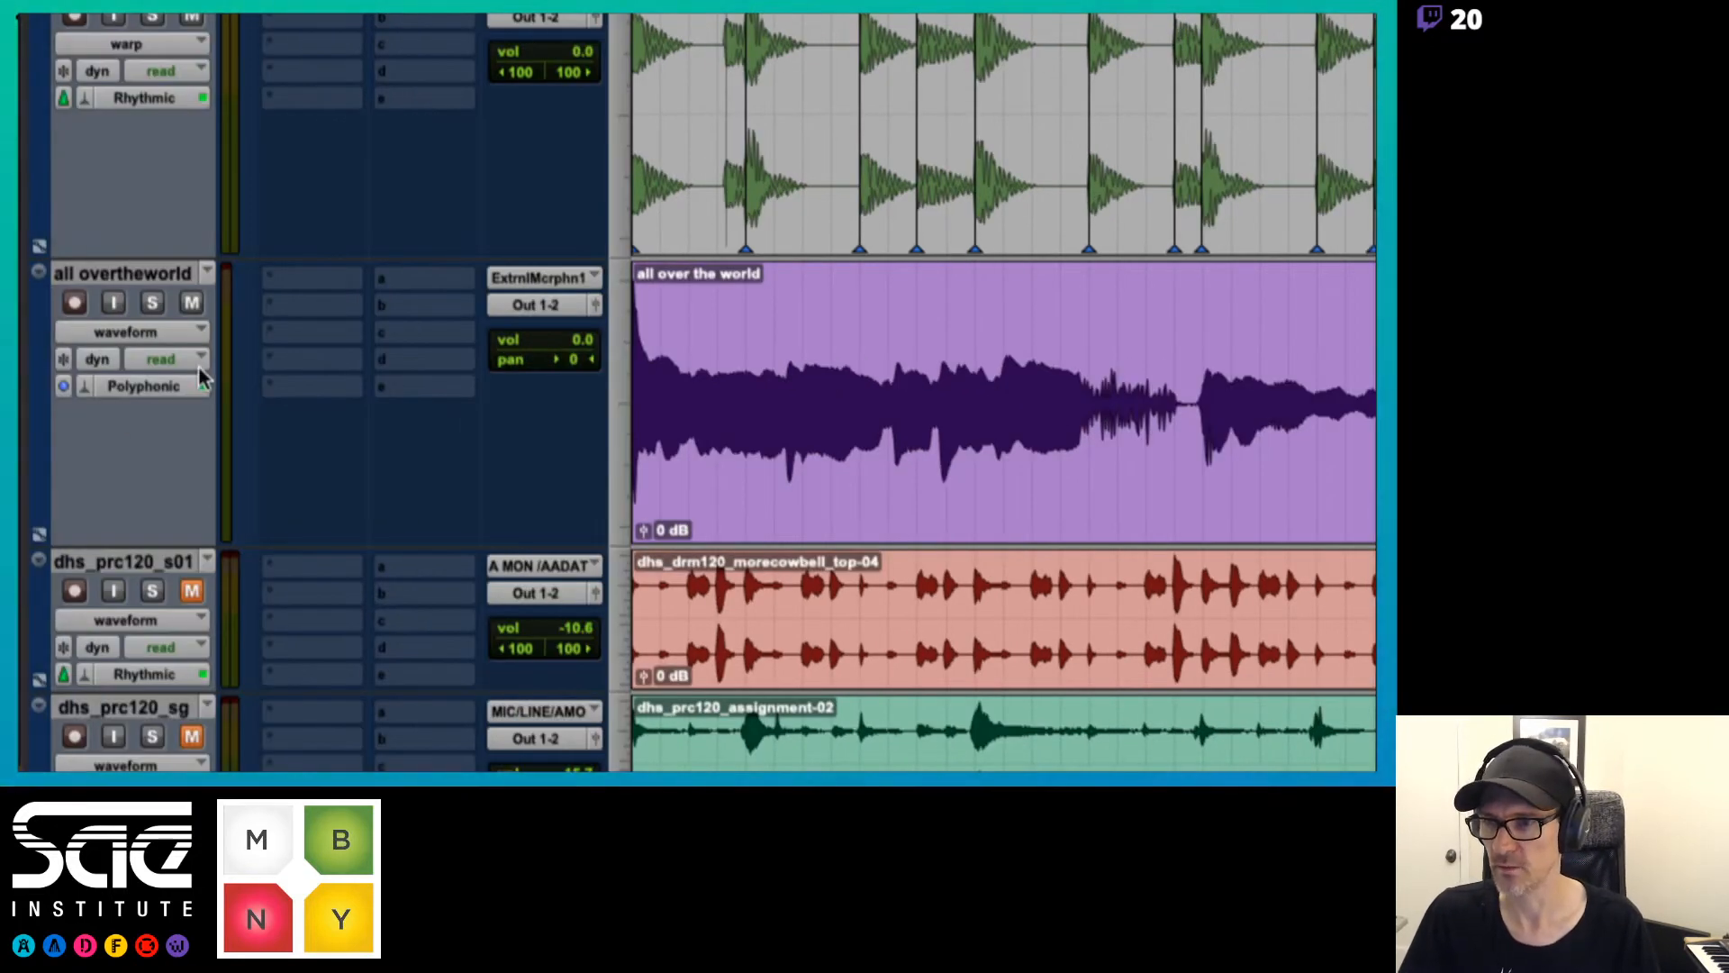
Show the vocal track in analysis view, remove surplus event markers in the clip's later part, and audition it
left_click(175, 324)
left_click(164, 287)
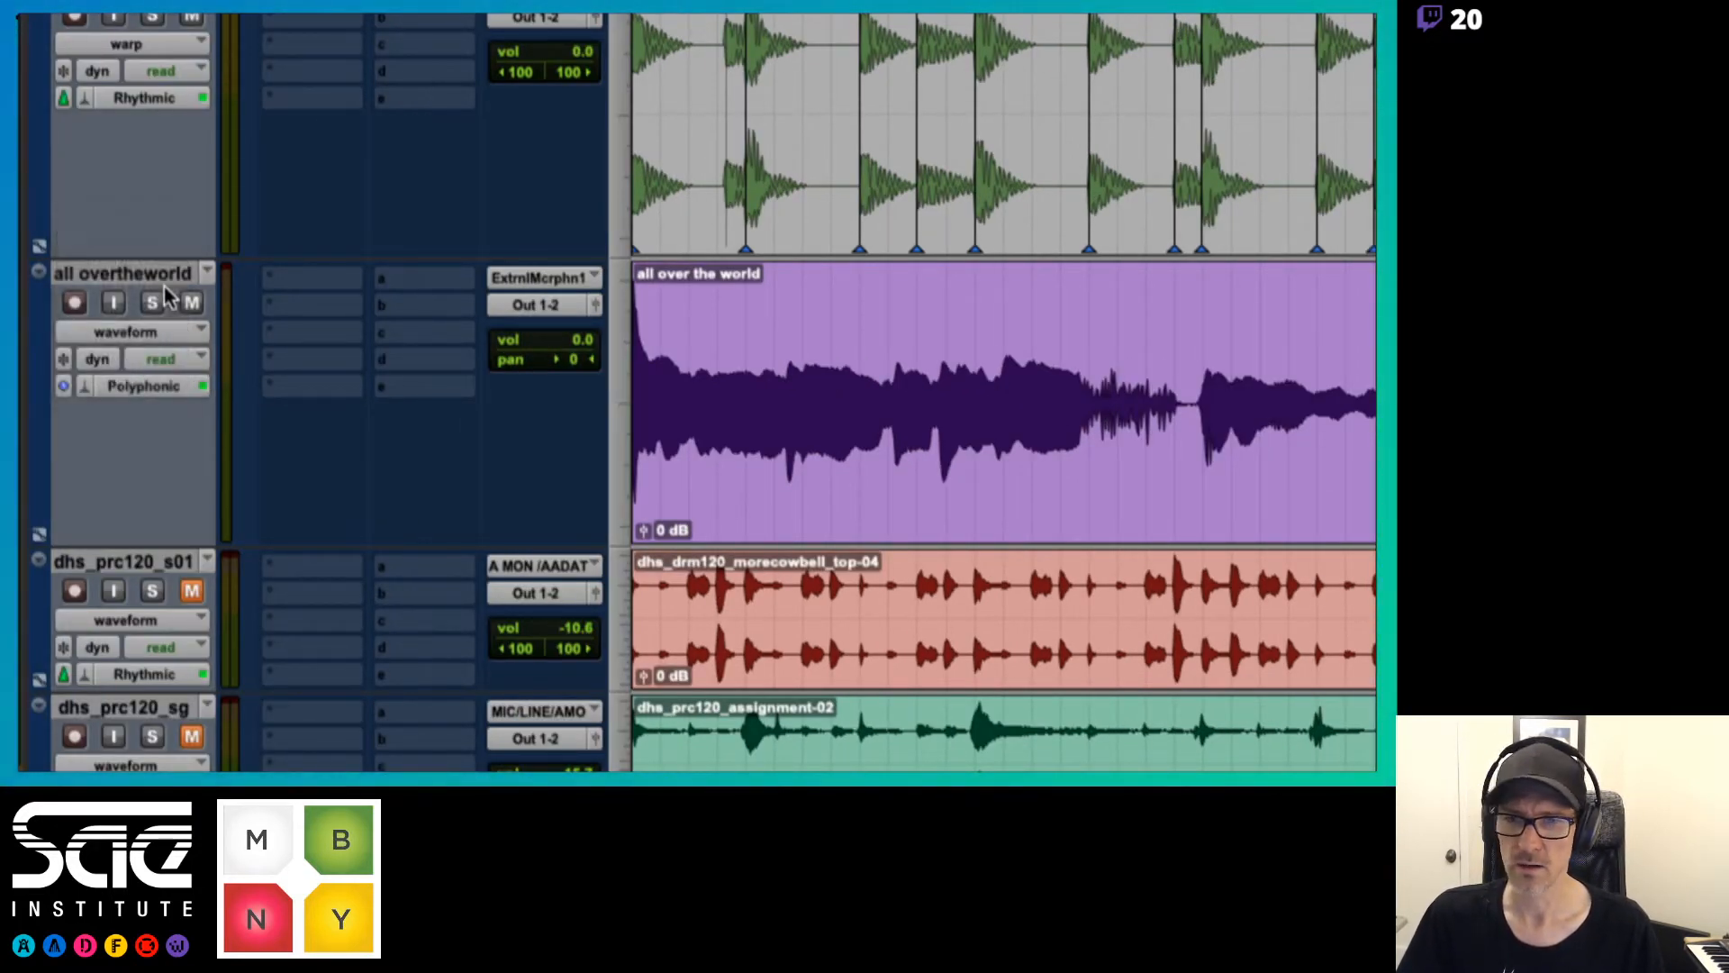
left_click(1115, 503, "alt")
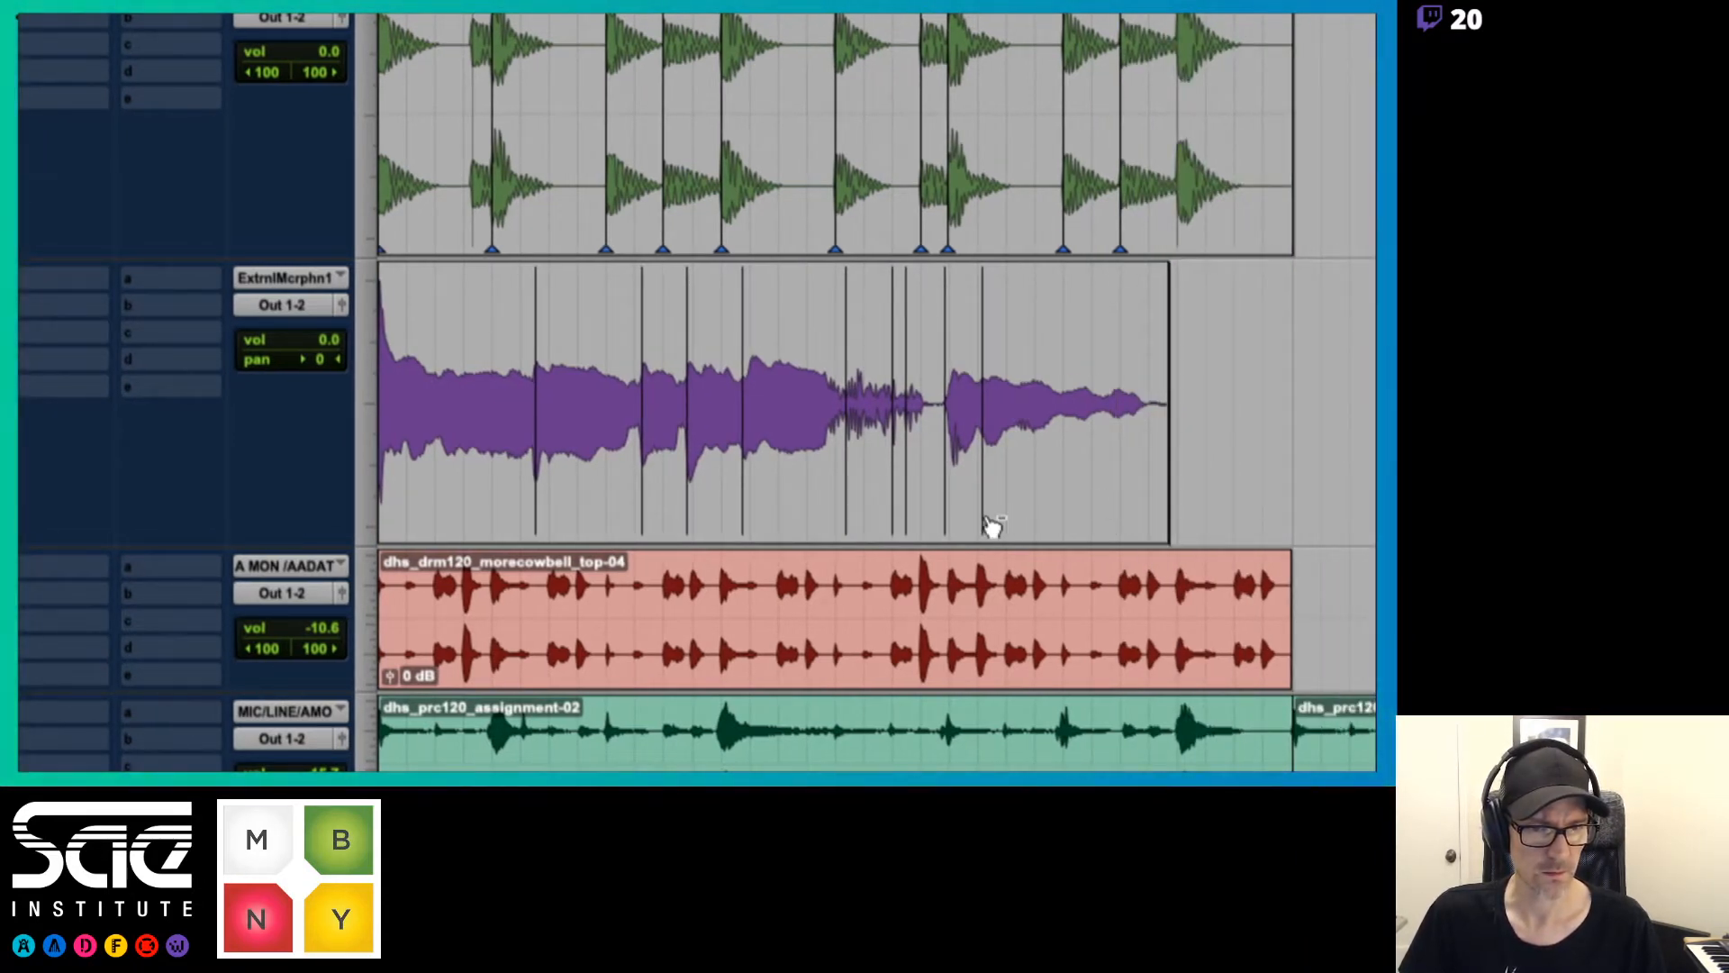
left_click(907, 531, "alt")
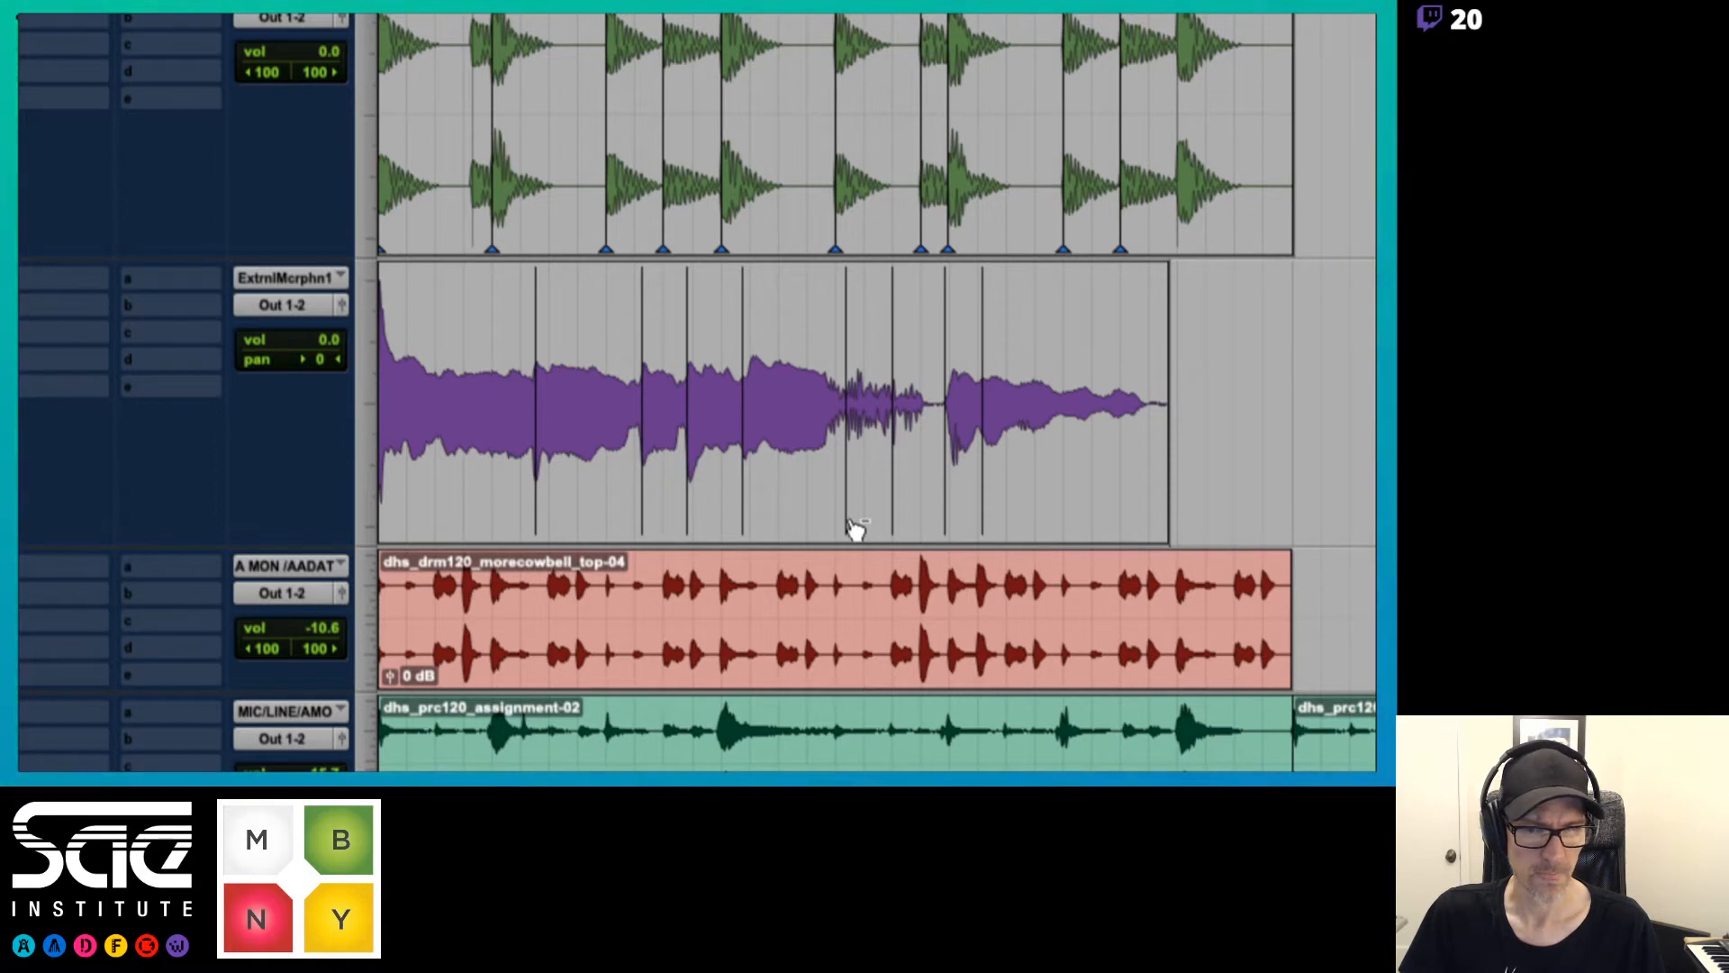
left_click(852, 528, "alt")
key("space")
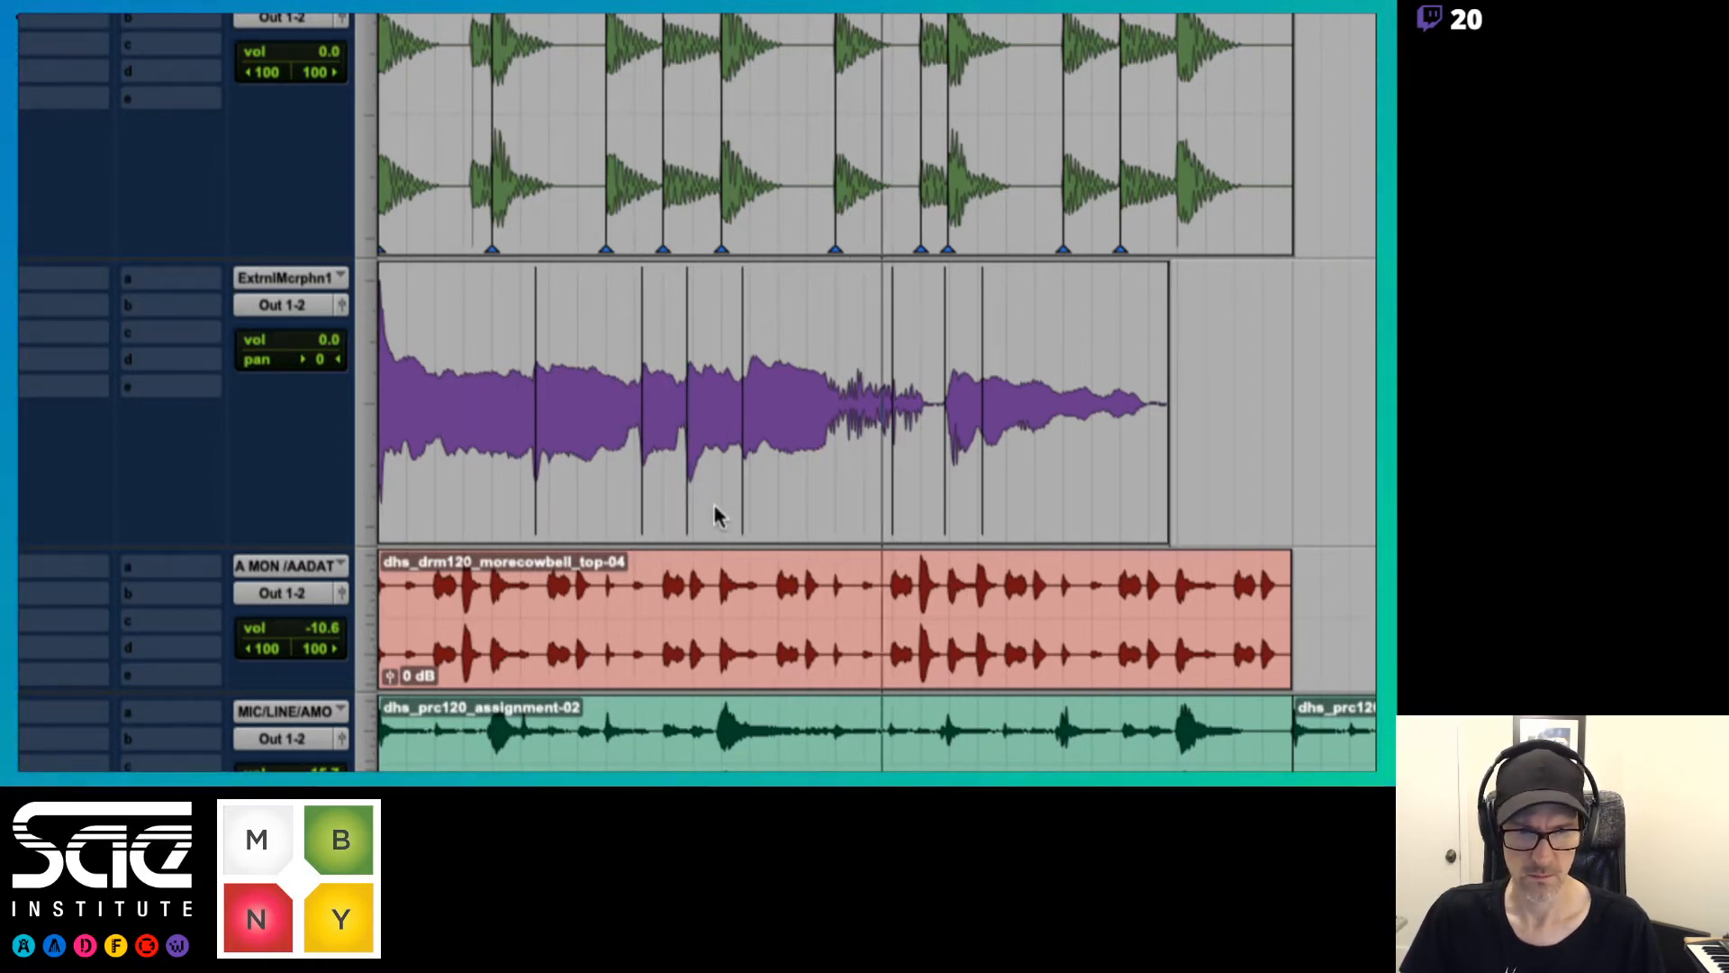
left_click(981, 505, "alt")
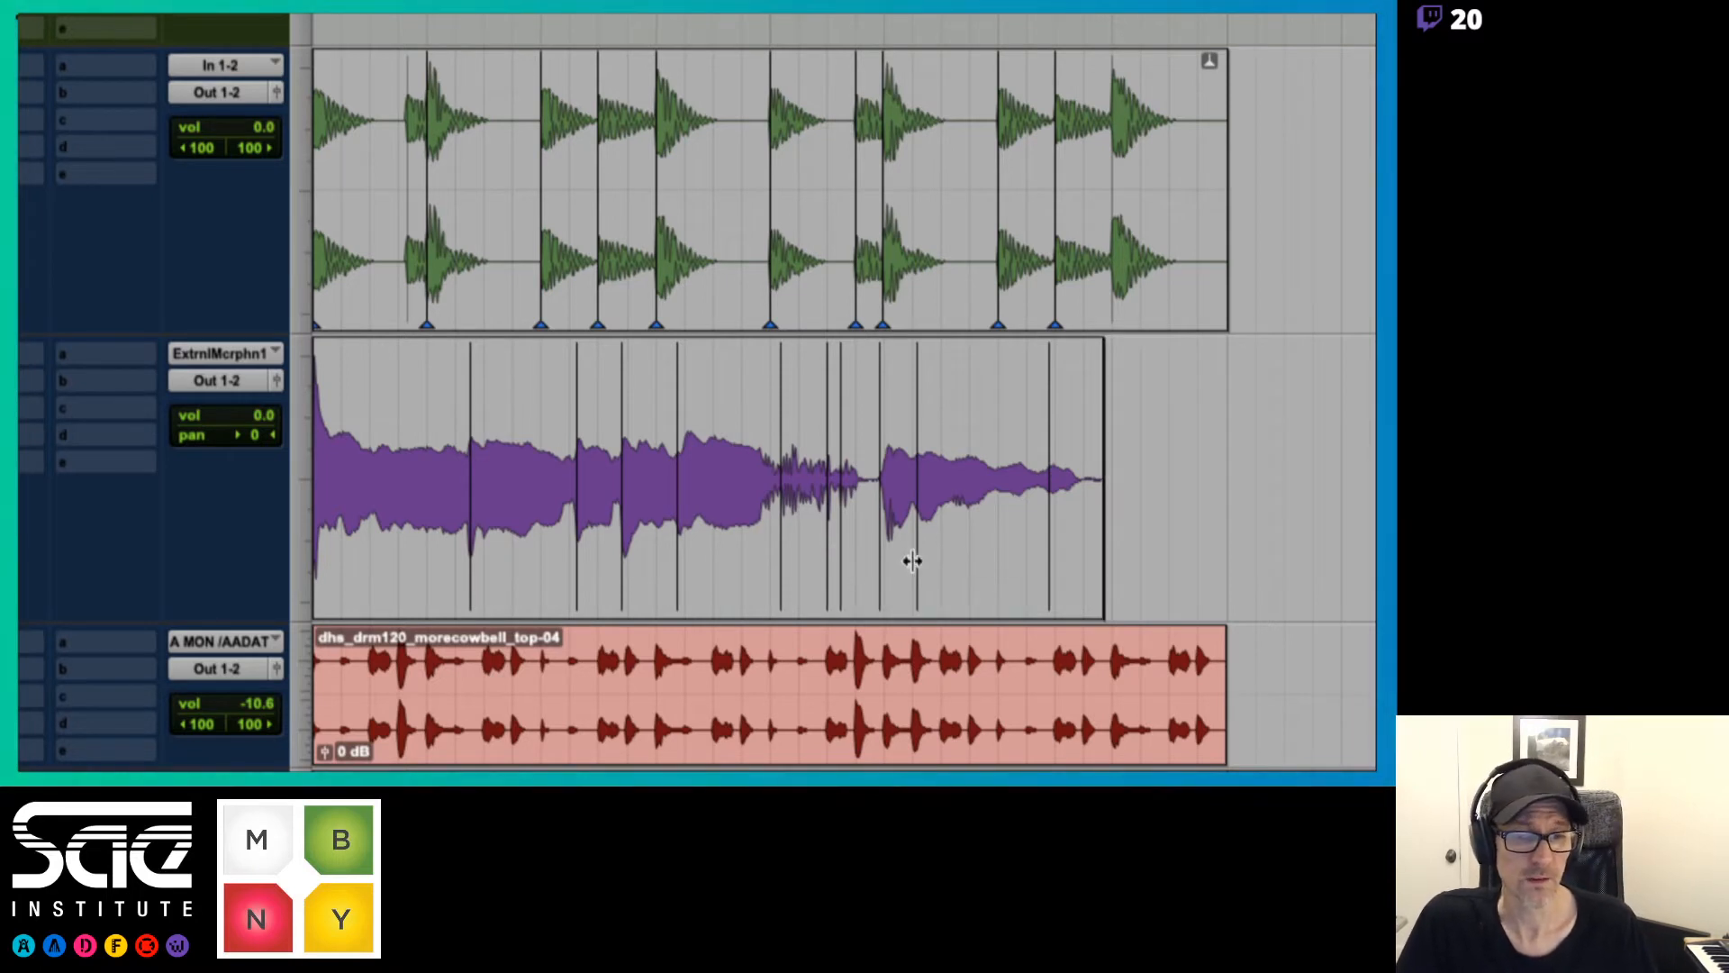
Play the vocal, remove the unwanted event markers around its last two phrases, and switch the track to warp view
key("space")
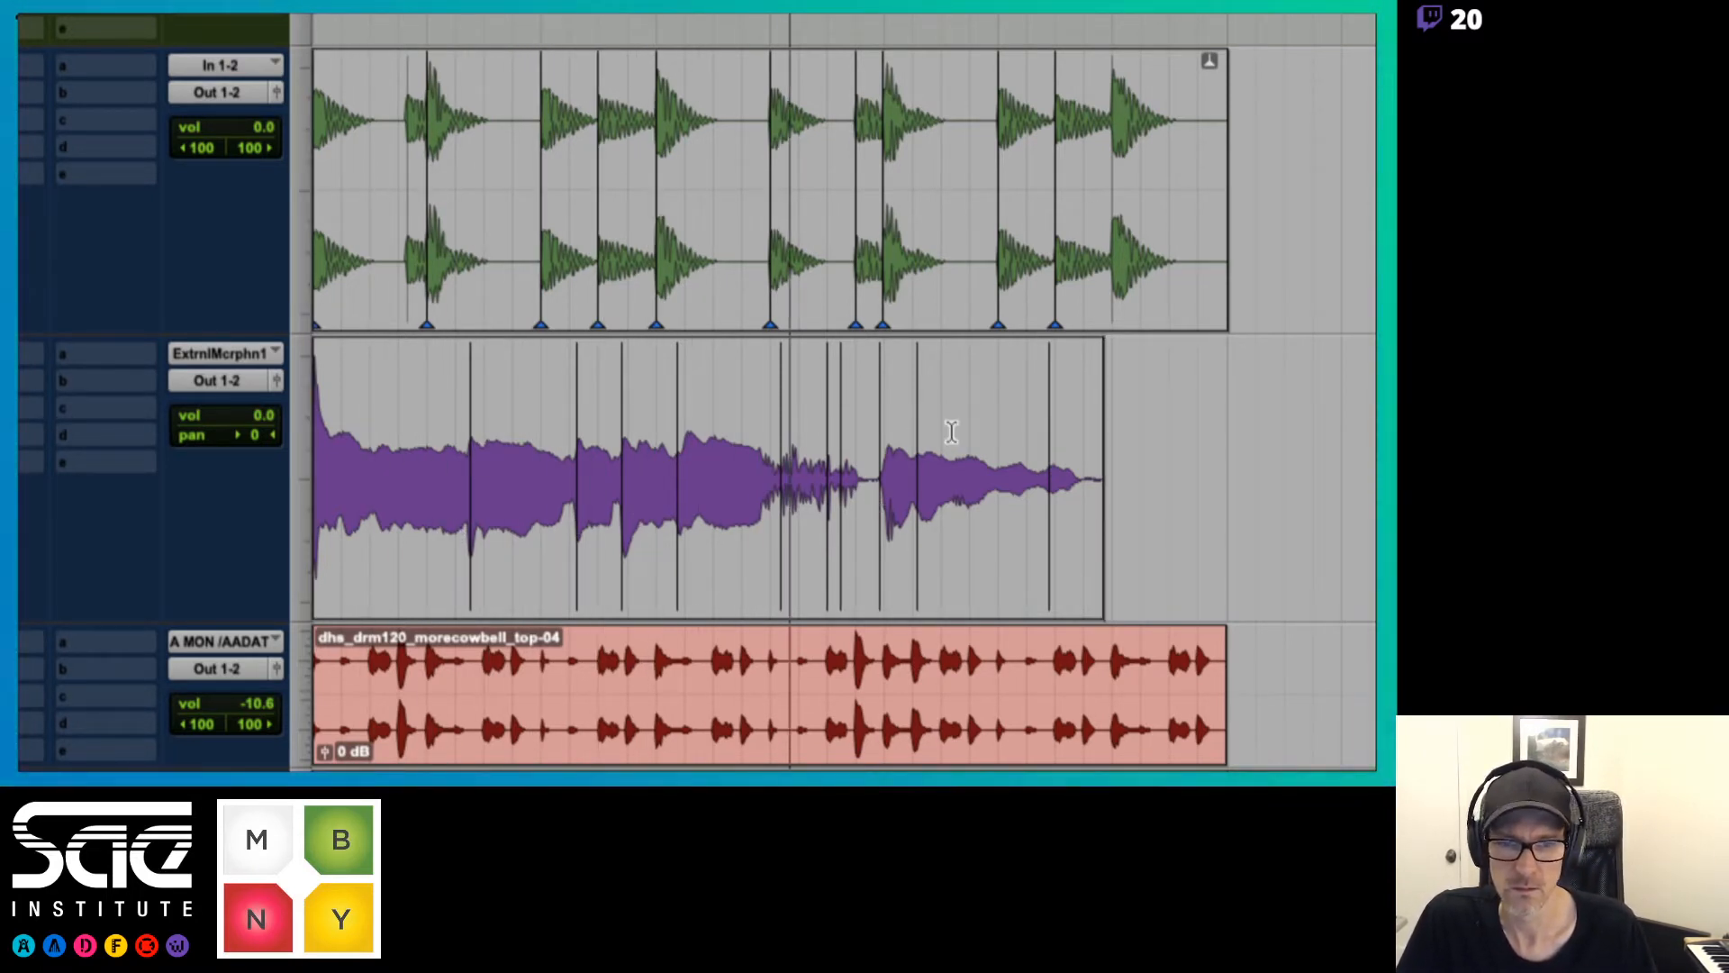
key("space")
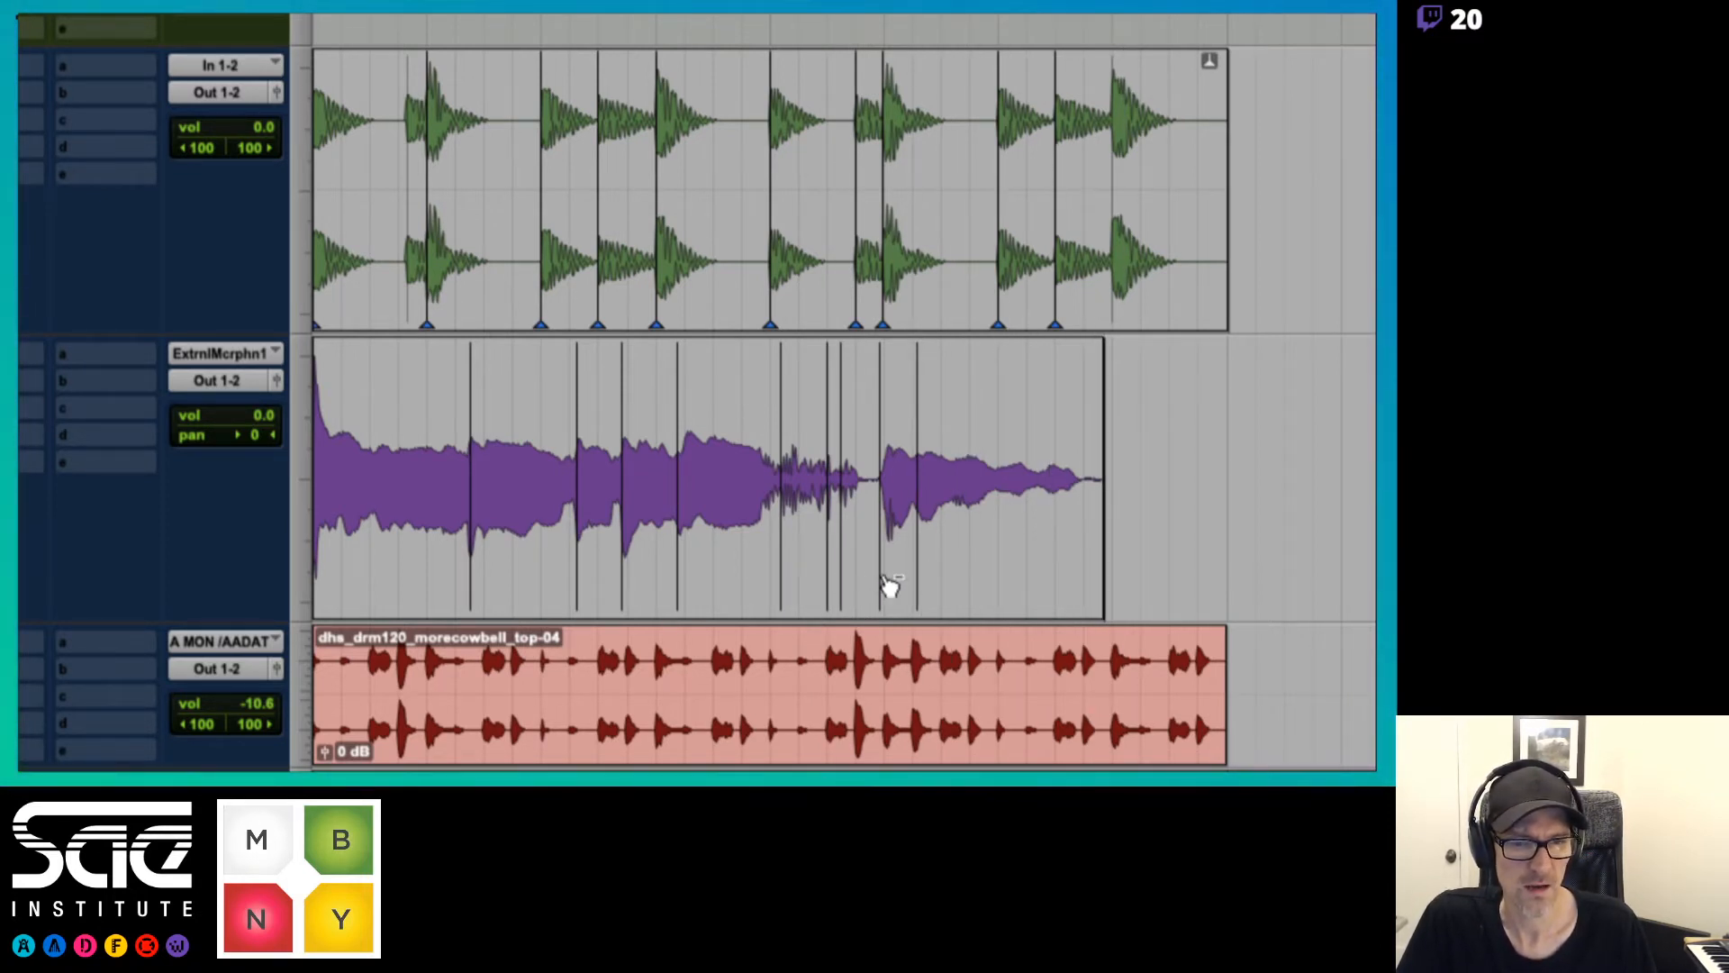
left_click(840, 590, "alt")
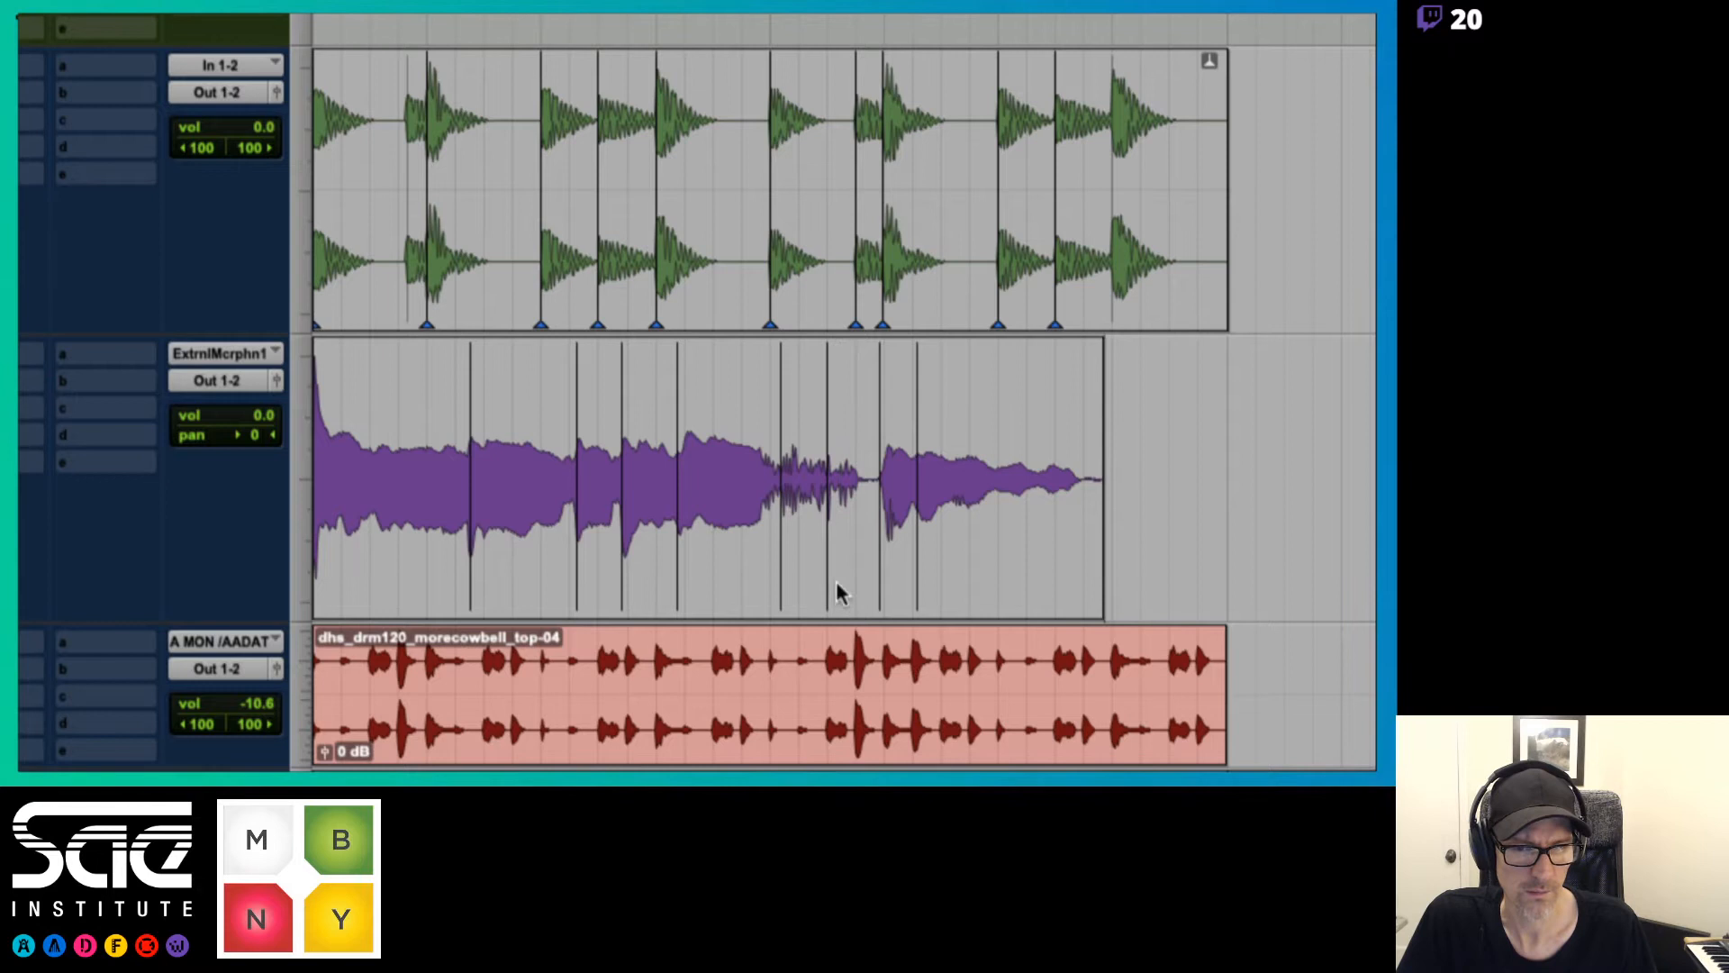
left_click(782, 590, "alt")
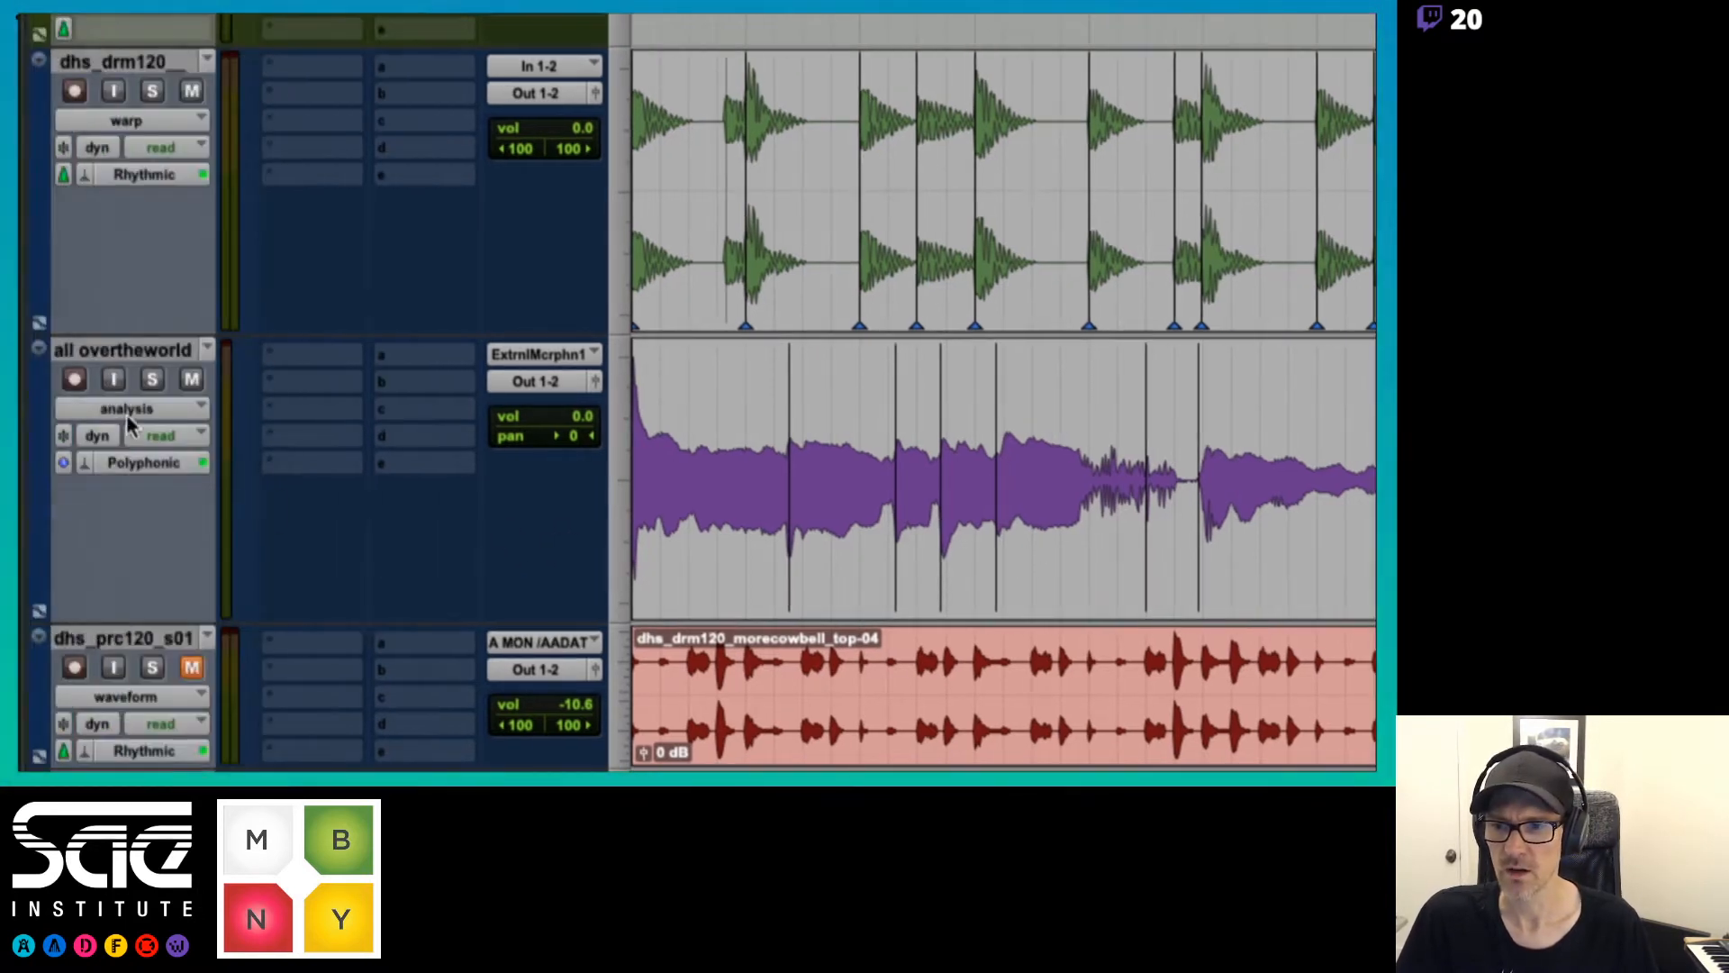
left_click(127, 416)
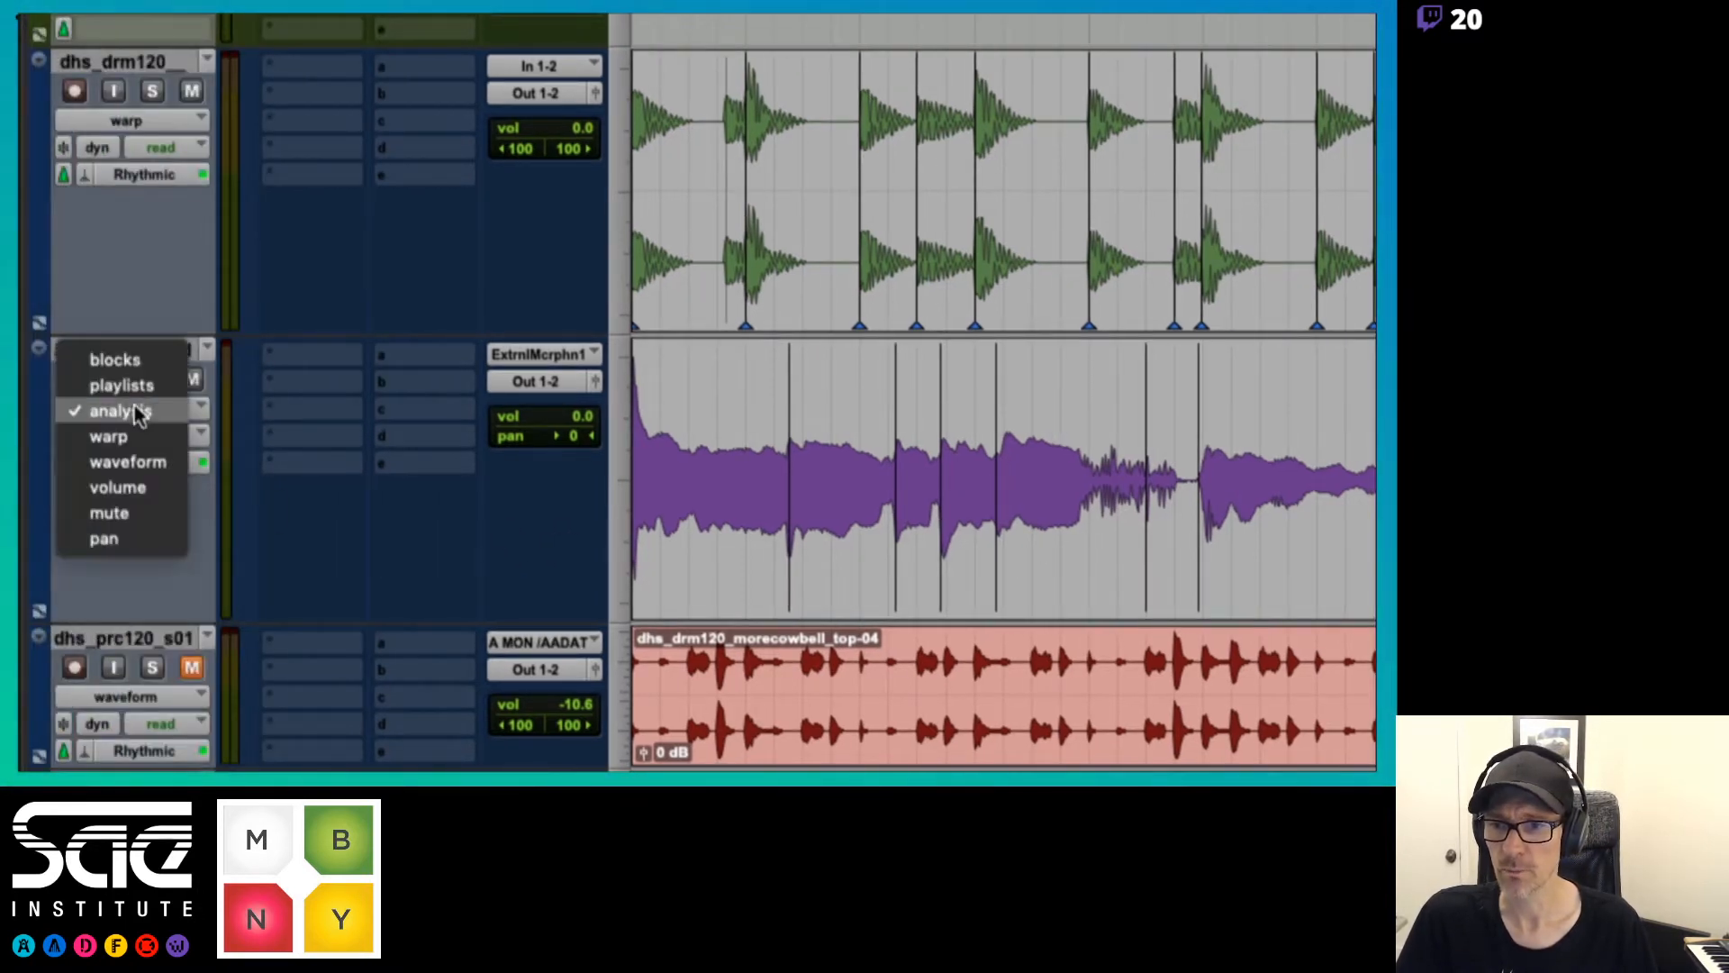
left_click(137, 438)
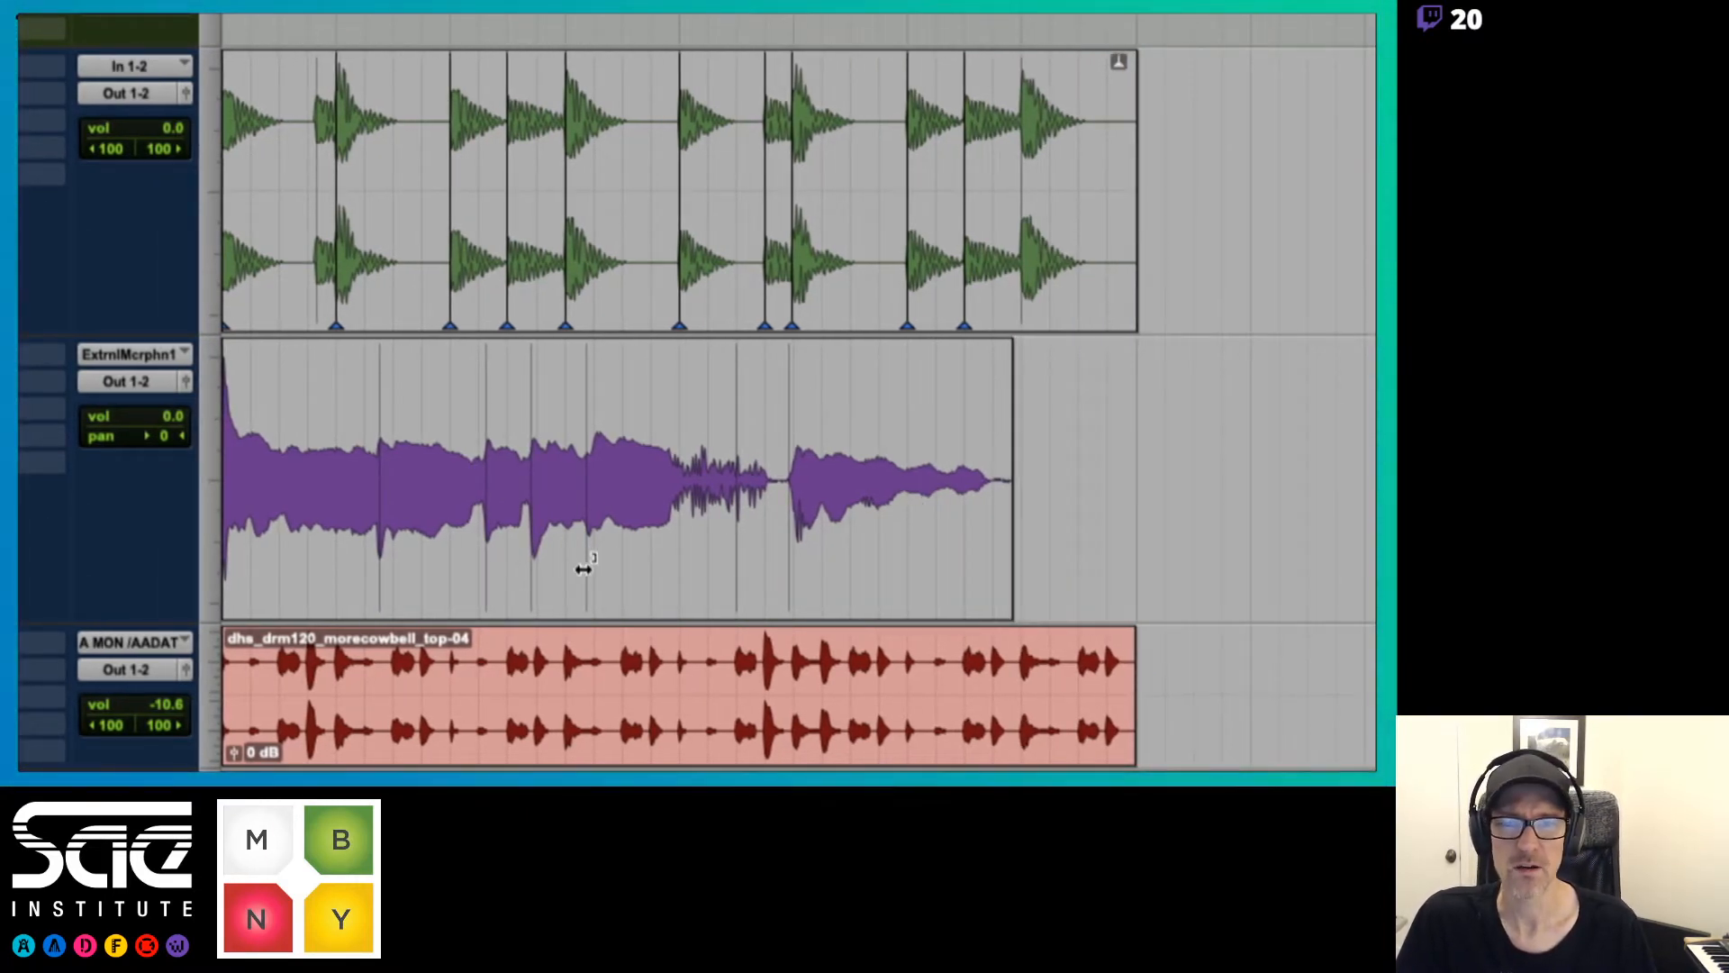
Try stretching the whole vocal clip by pulling its fourth event marker later, play it, and undo the stretch
left_click_drag(584, 568, 626, 567)
key("space")
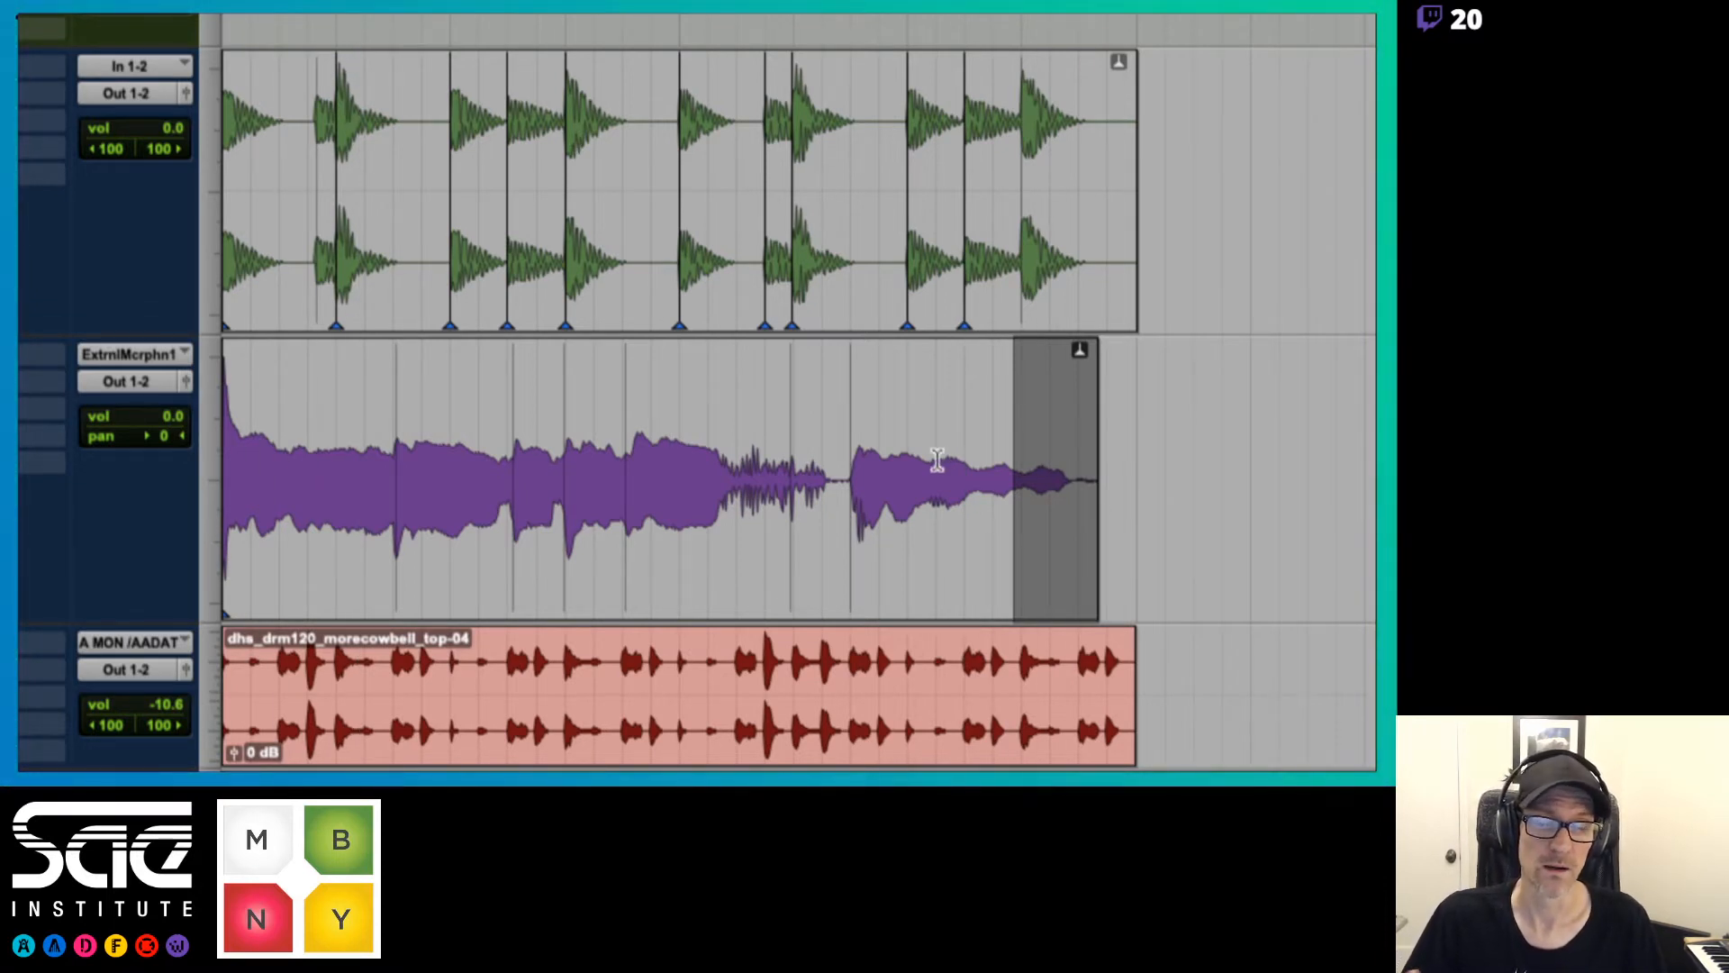
key("super+z")
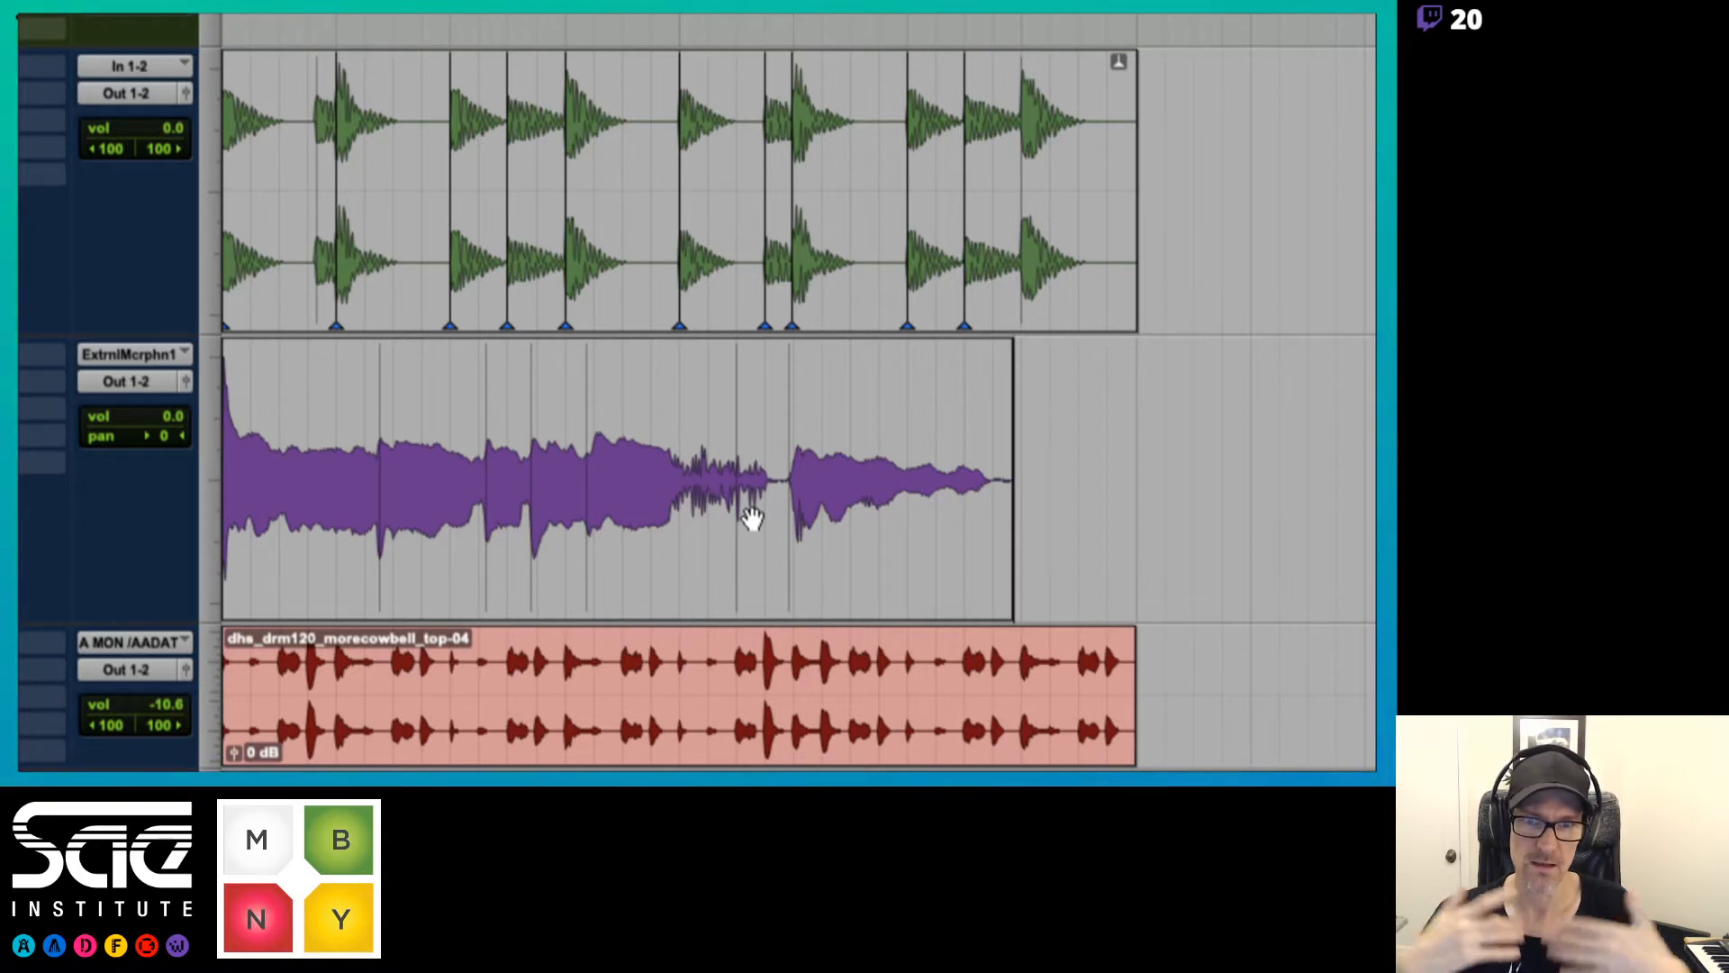
left_click(662, 411)
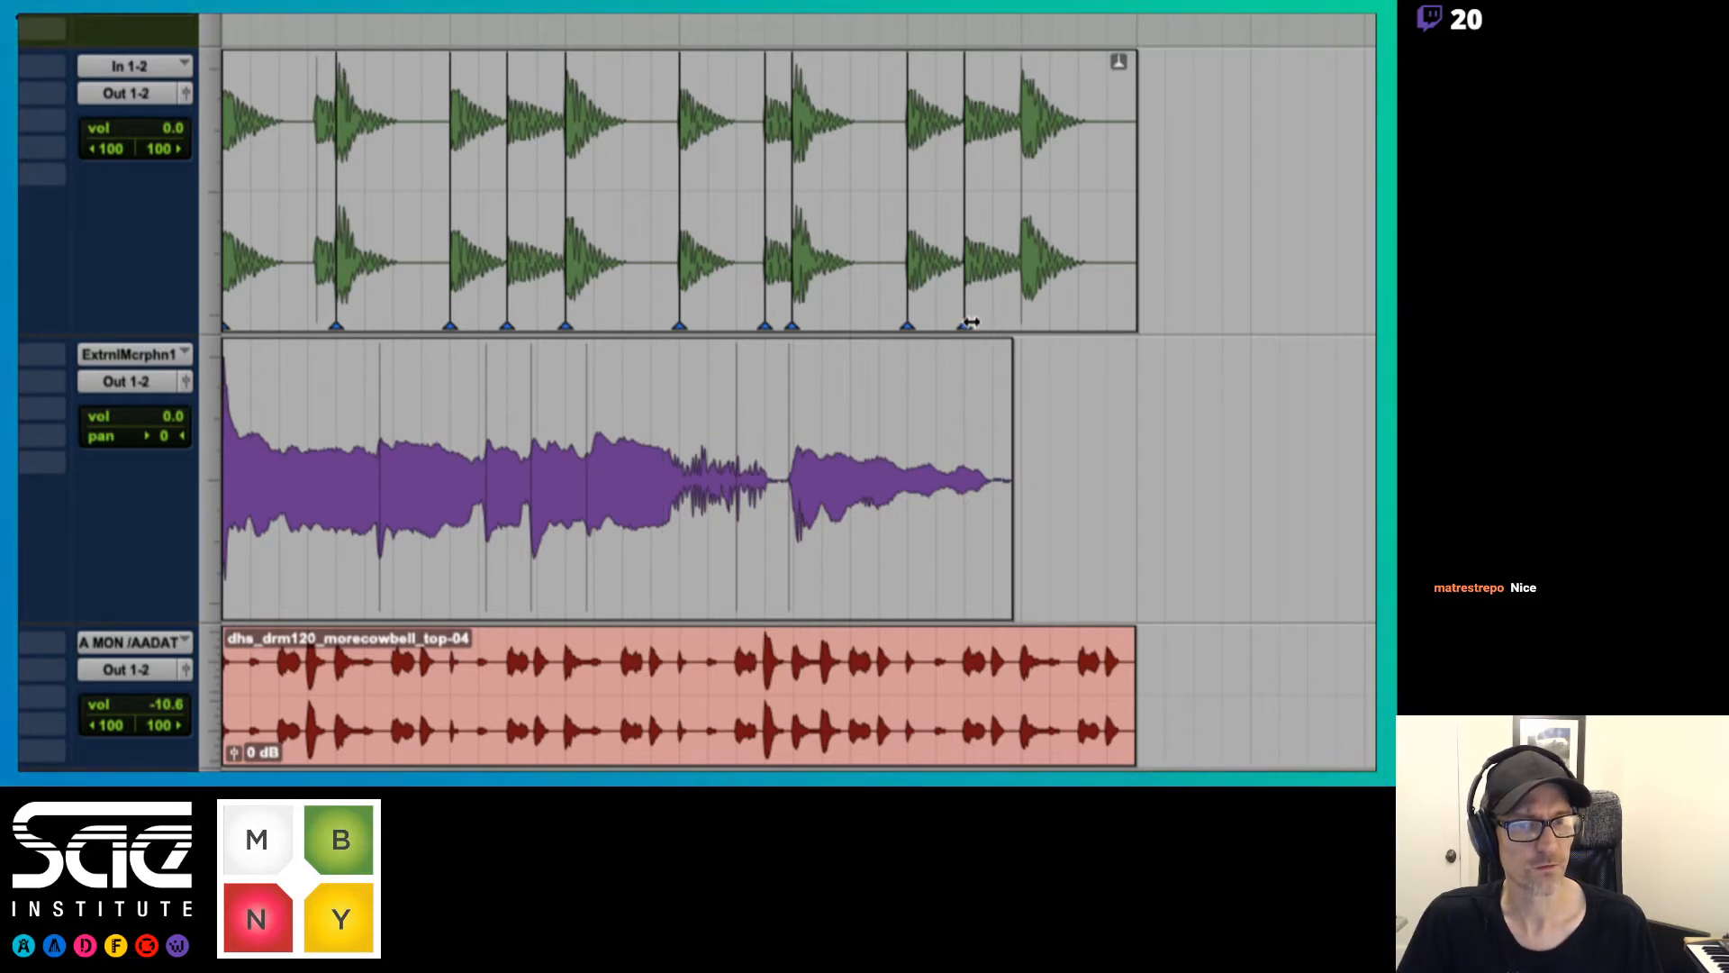
Try anchoring the last vocal phrase with a warp marker and moving the fourth event later, play it, and undo both edits
left_click(792, 595)
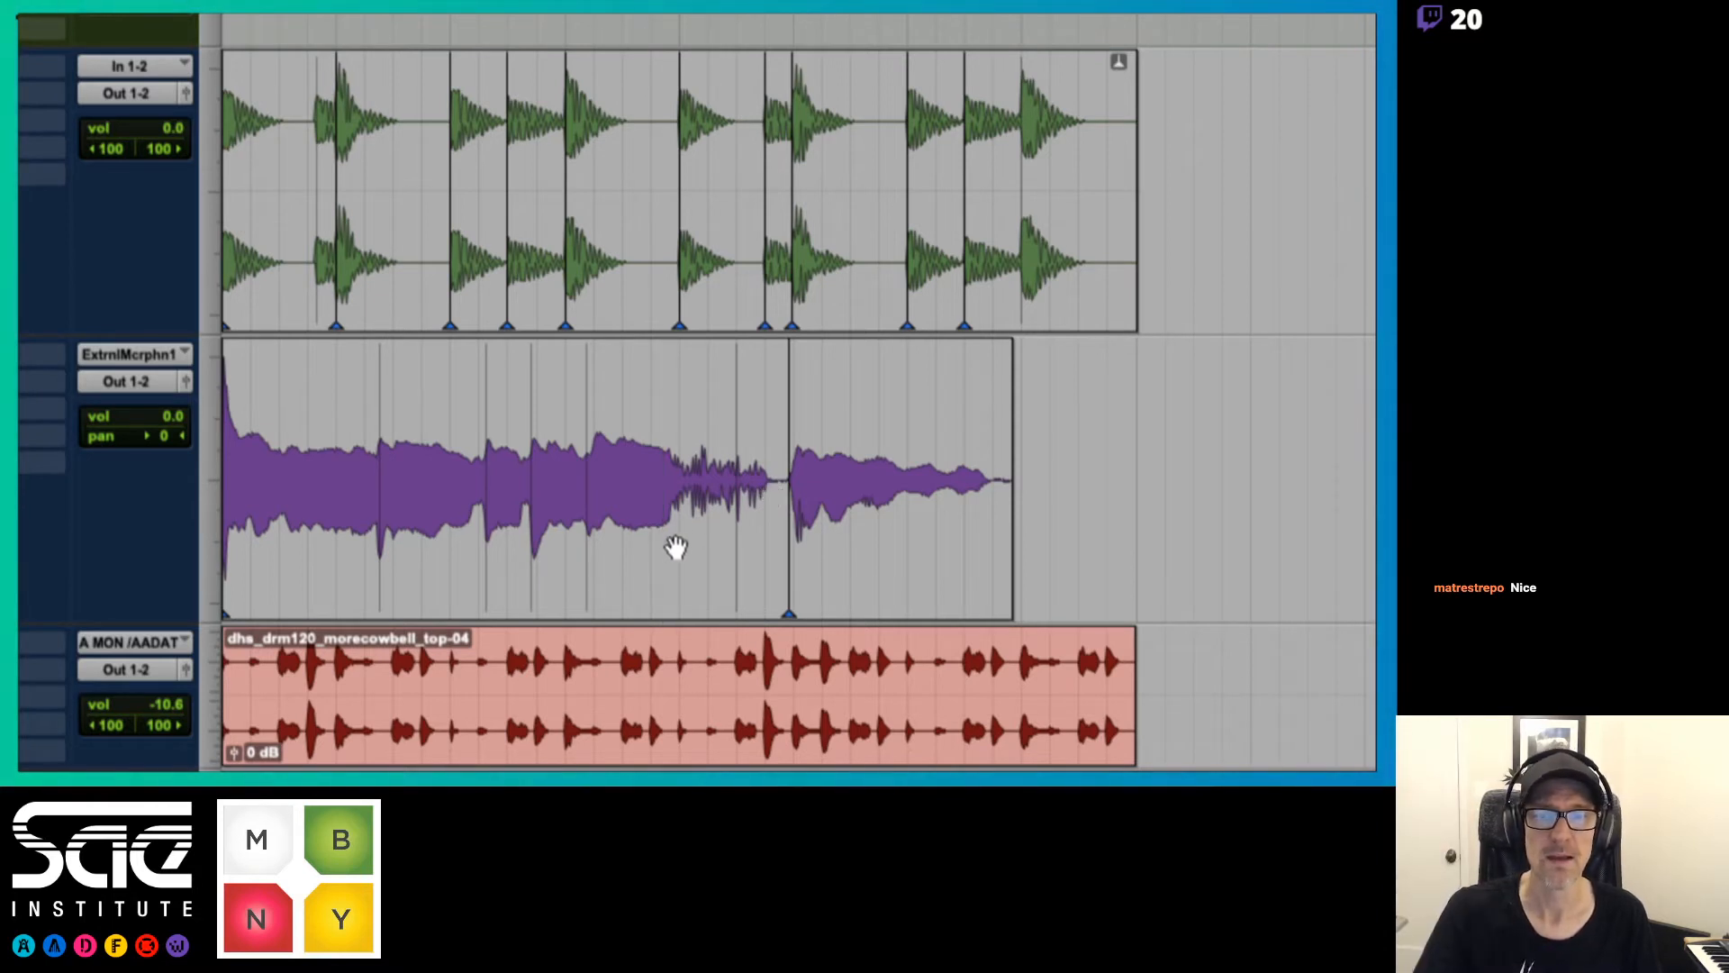
mouse_move(587, 571)
left_mouse_down()
mouse_move(660, 565)
mouse_move(588, 572)
mouse_move(622, 570)
left_mouse_up()
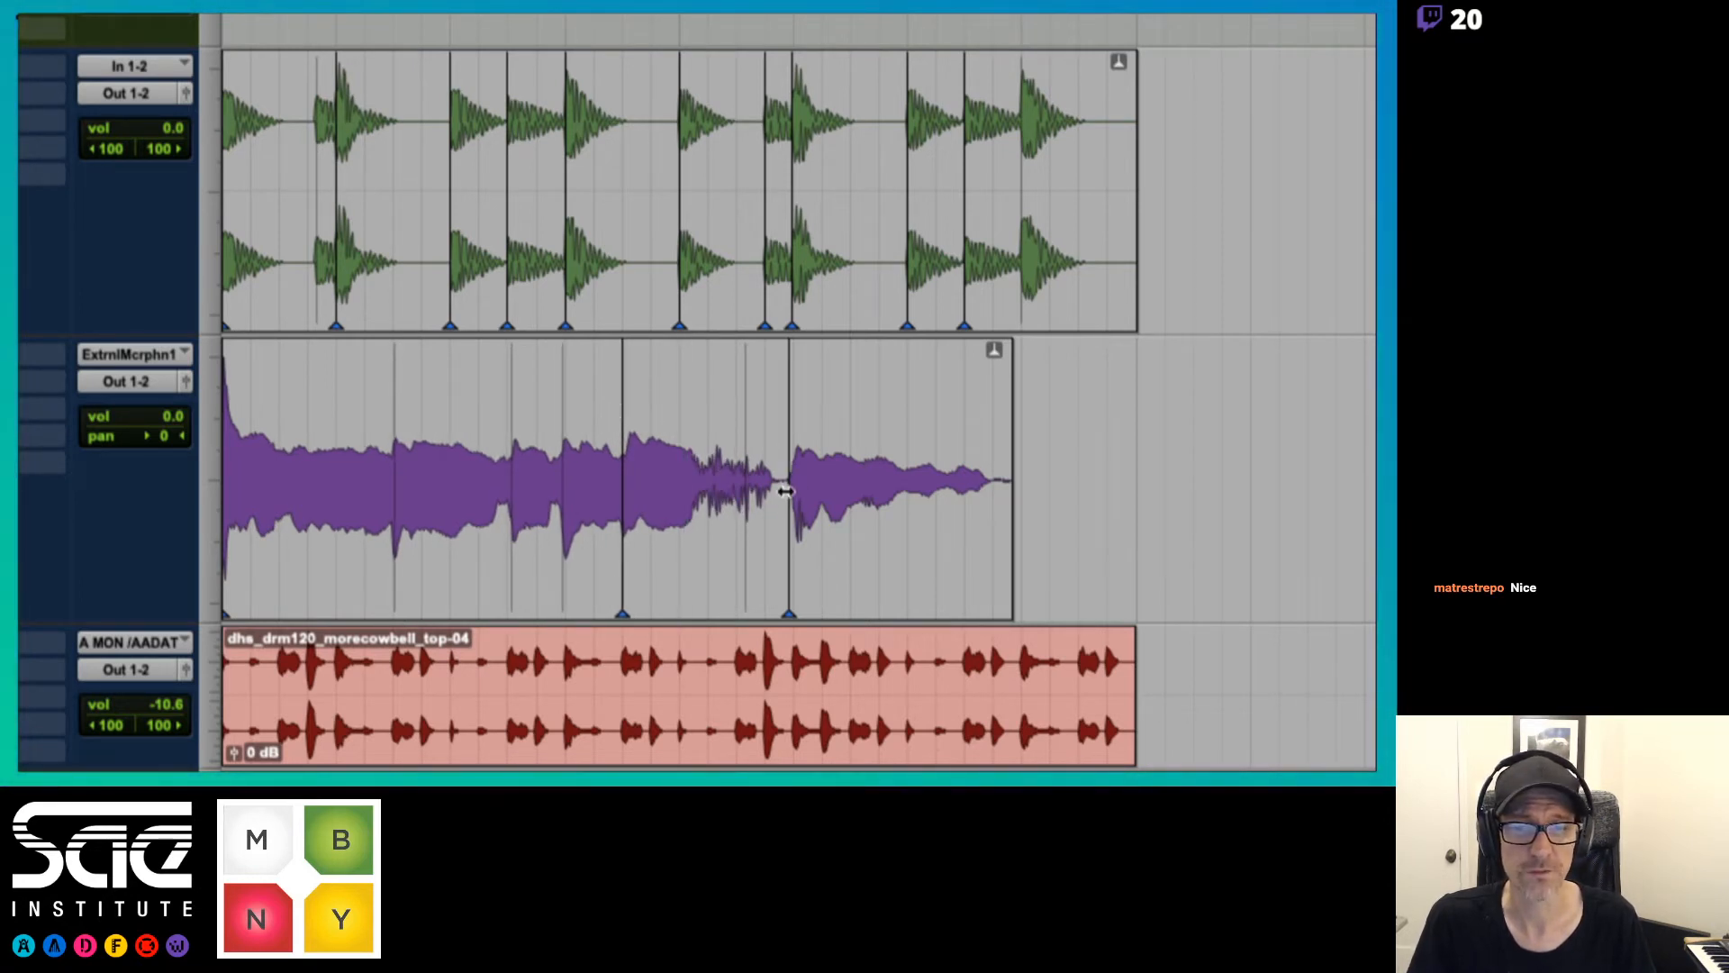
key("space")
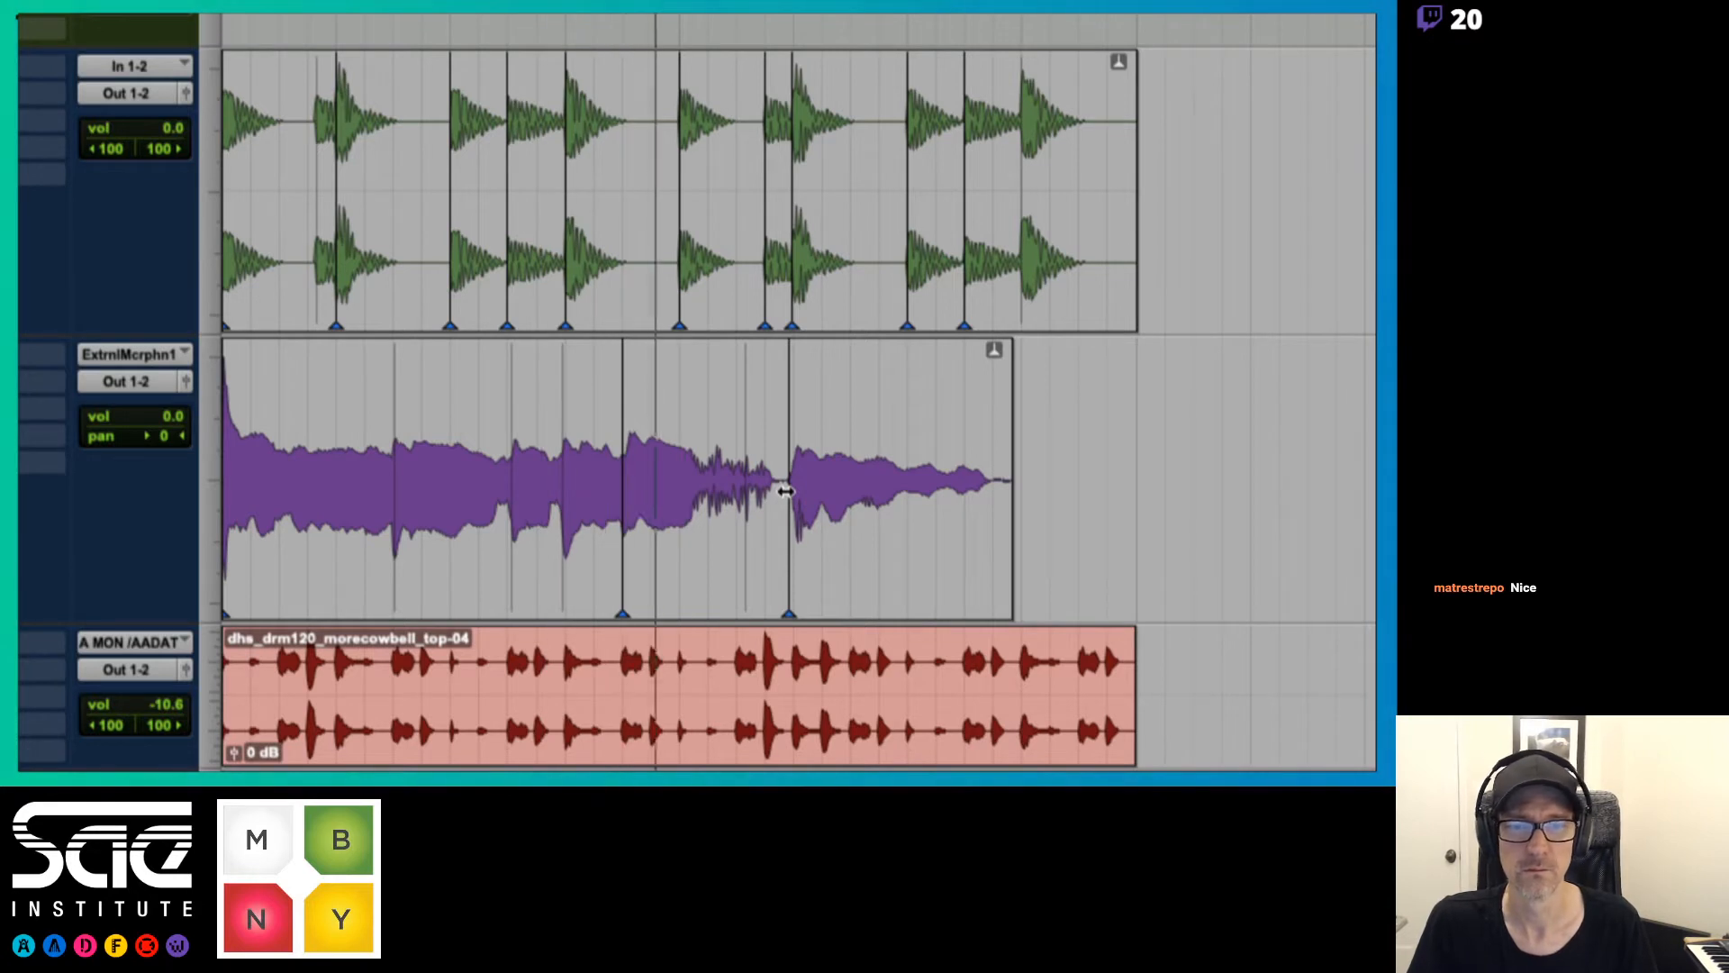
key("space")
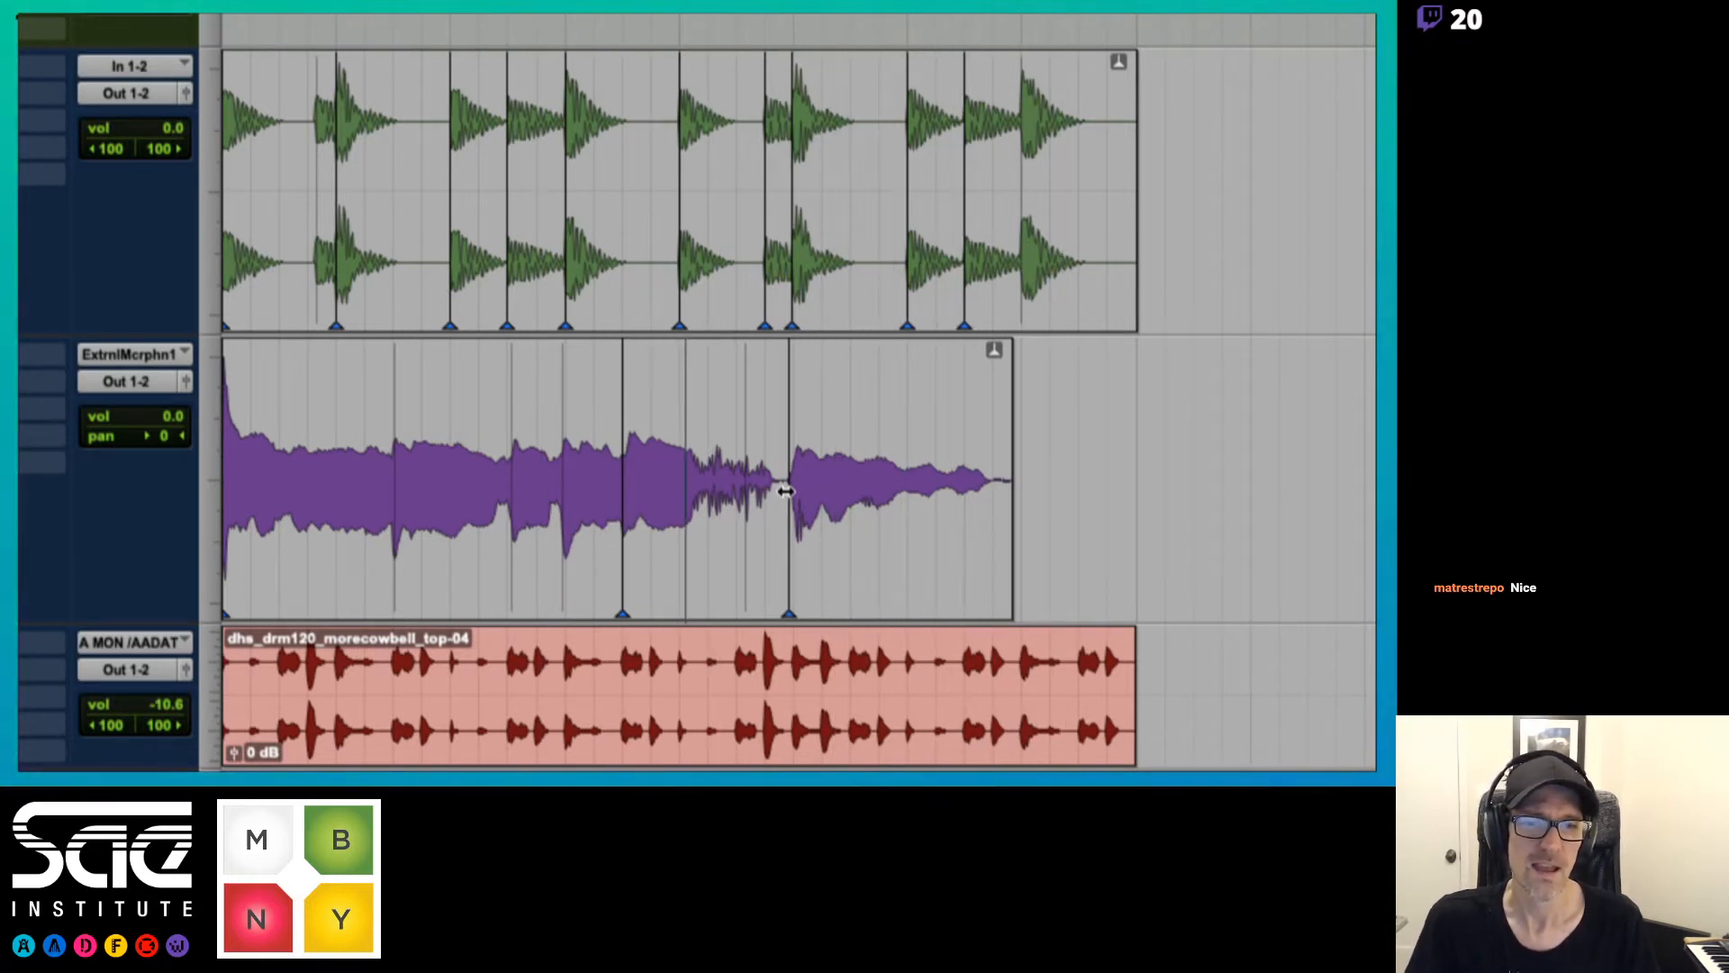
key("super+z")
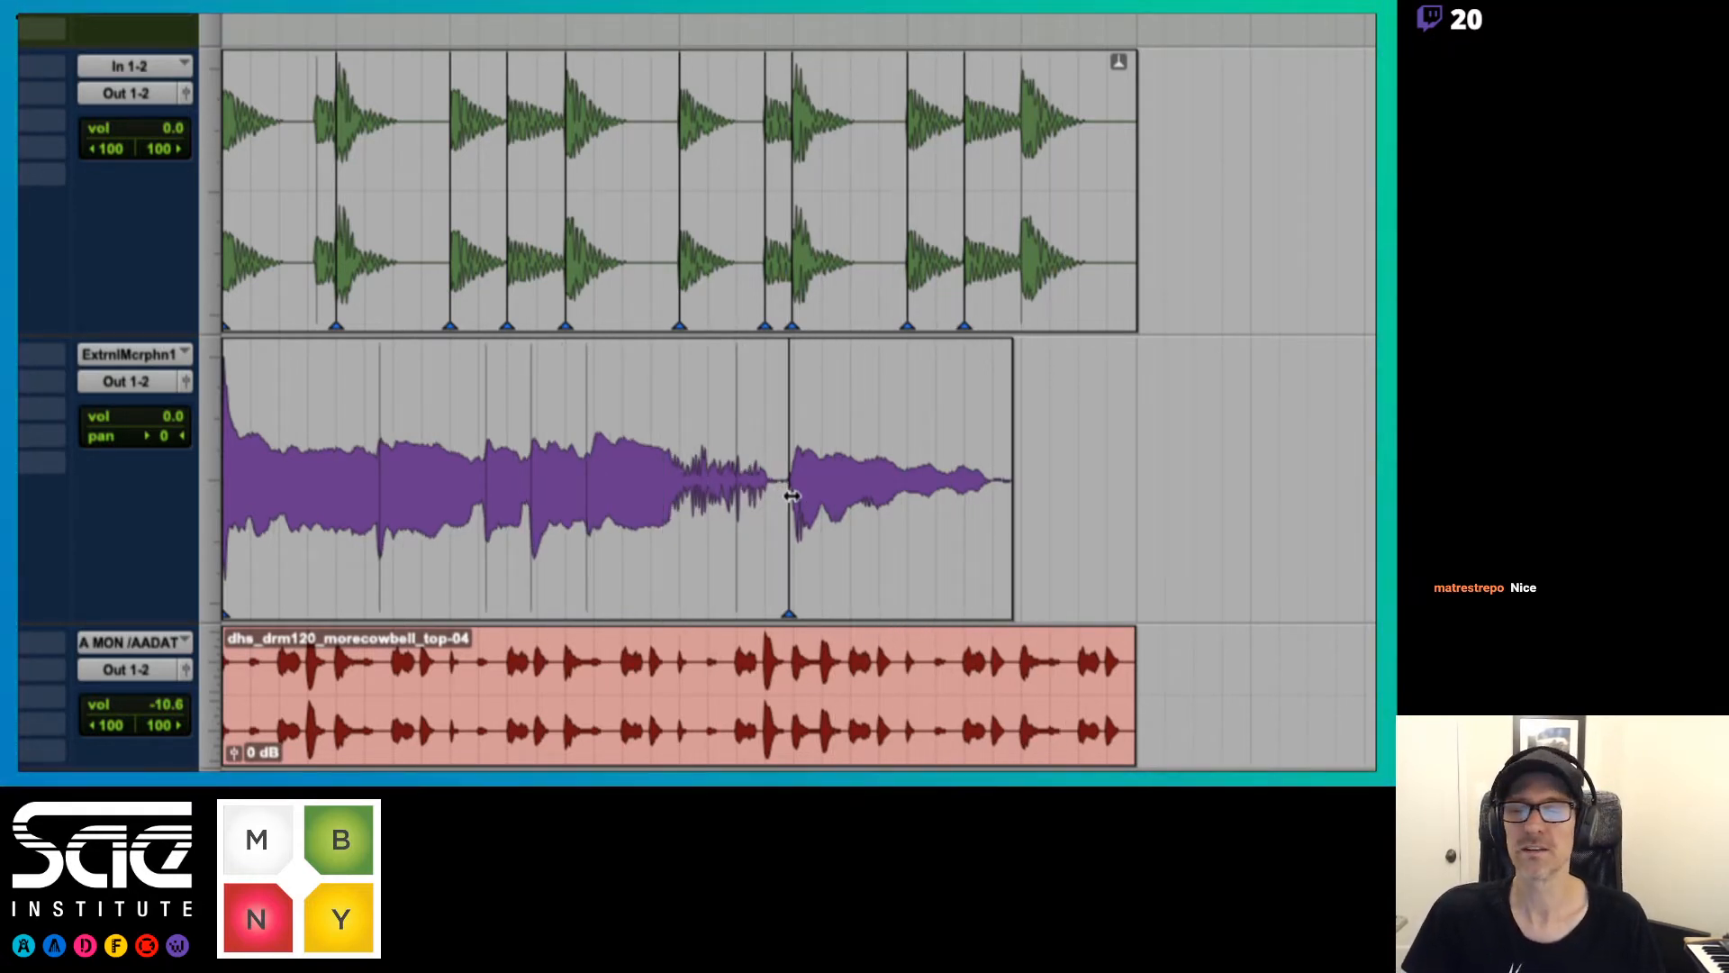
key("super+z")
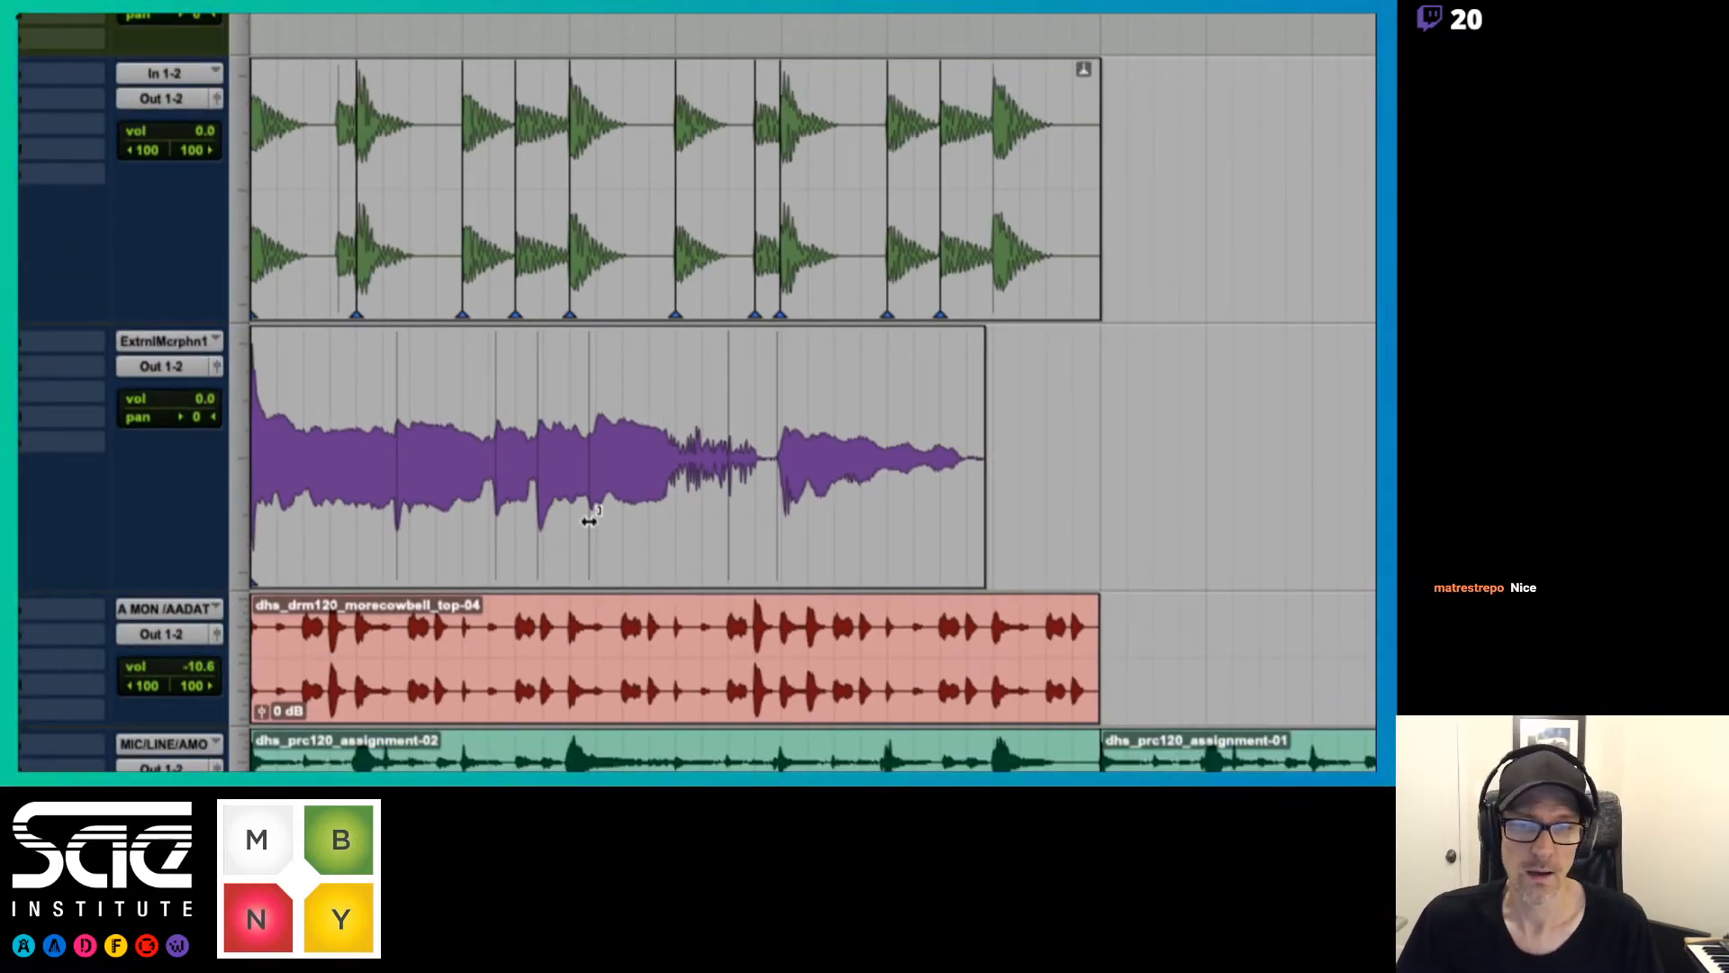
Demonstrate telescoping warp by compressing and then expanding the unanchored vocal clip, play it, and undo the warp
left_click_drag(587, 525, 540, 523)
left_click_drag(592, 530, 624, 529)
key("space")
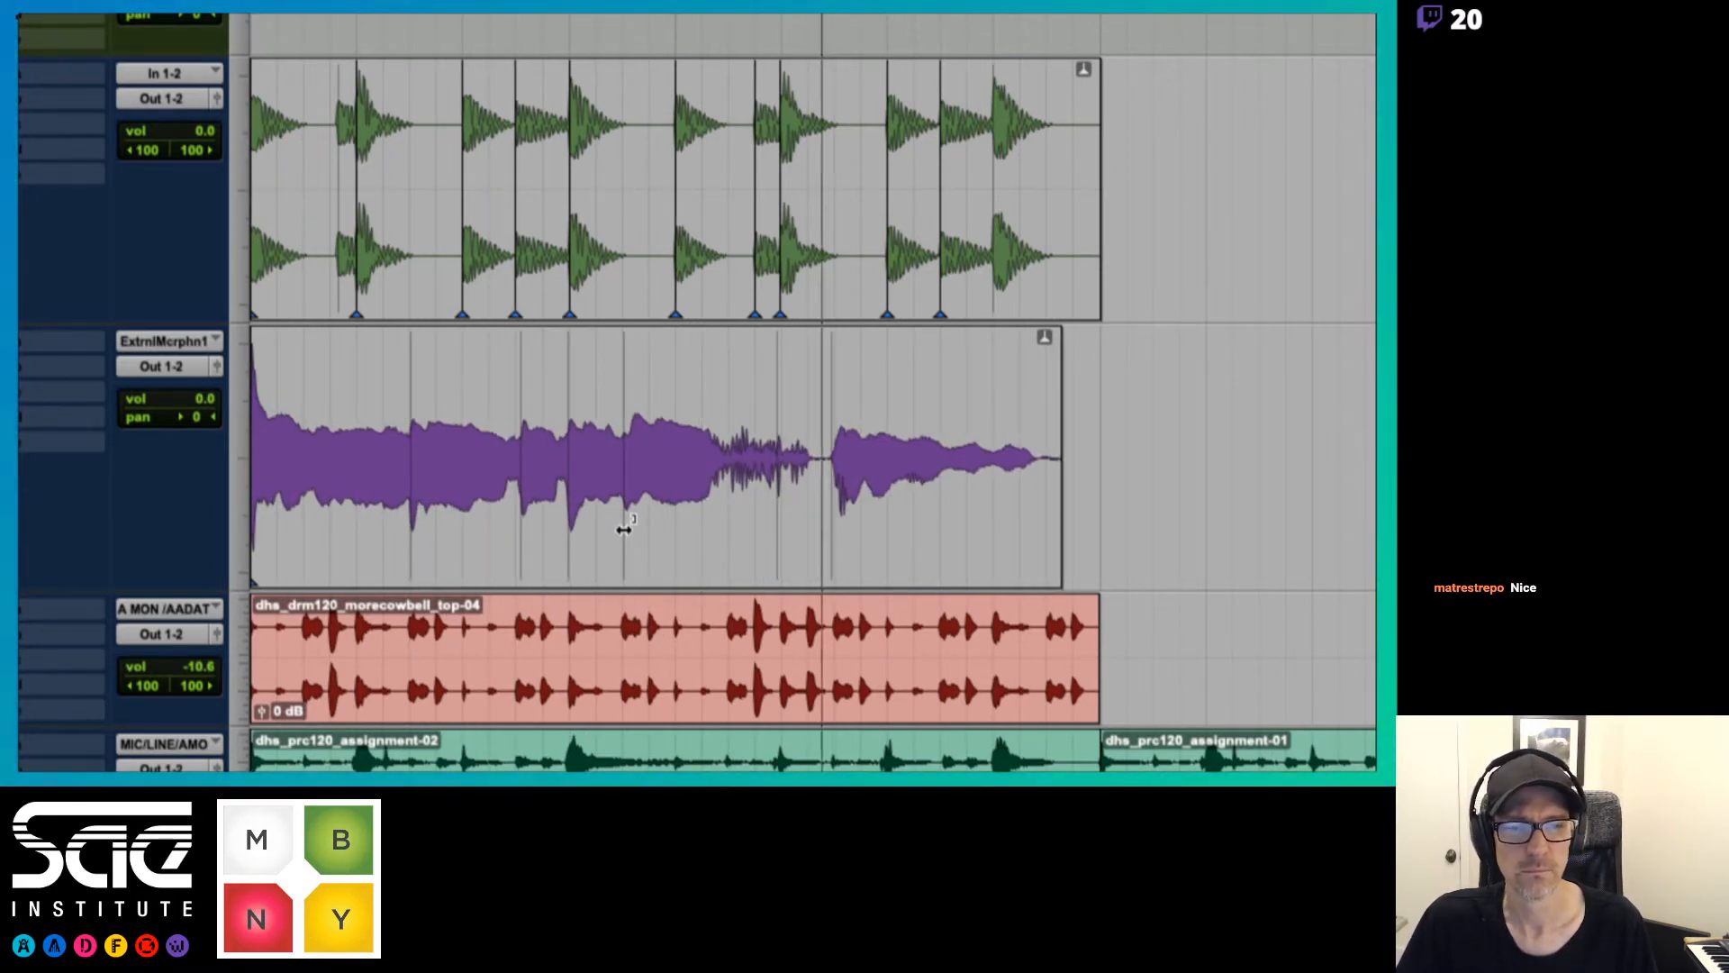
key("space")
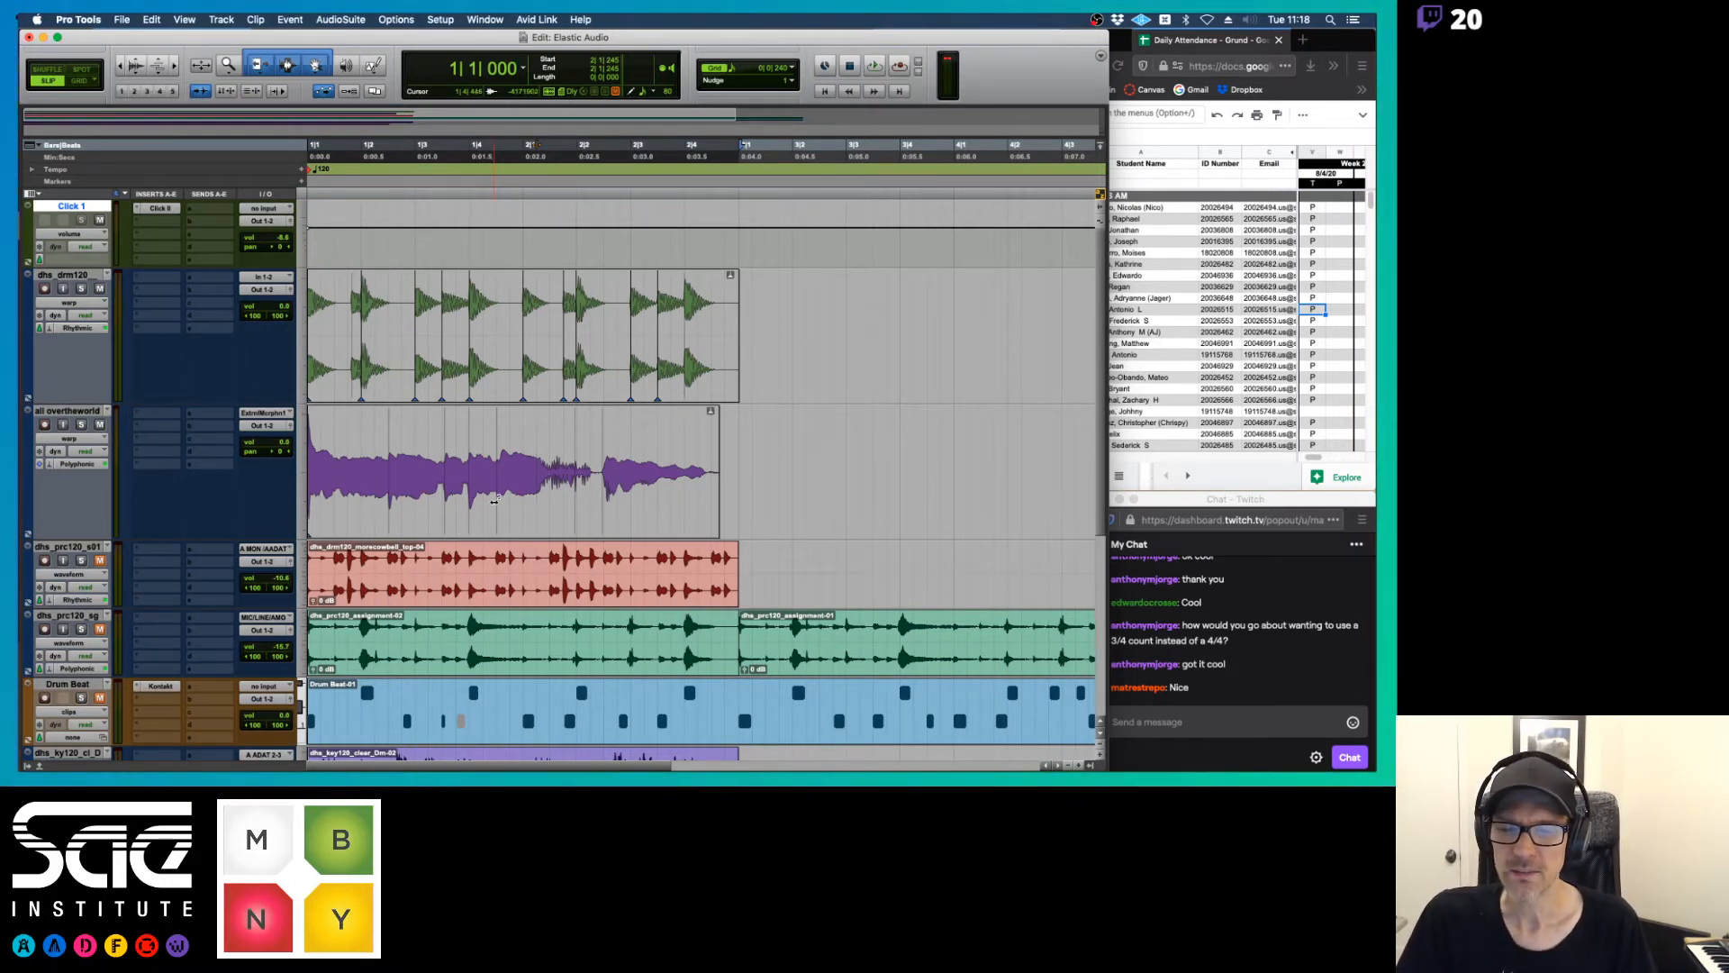
key("super+z")
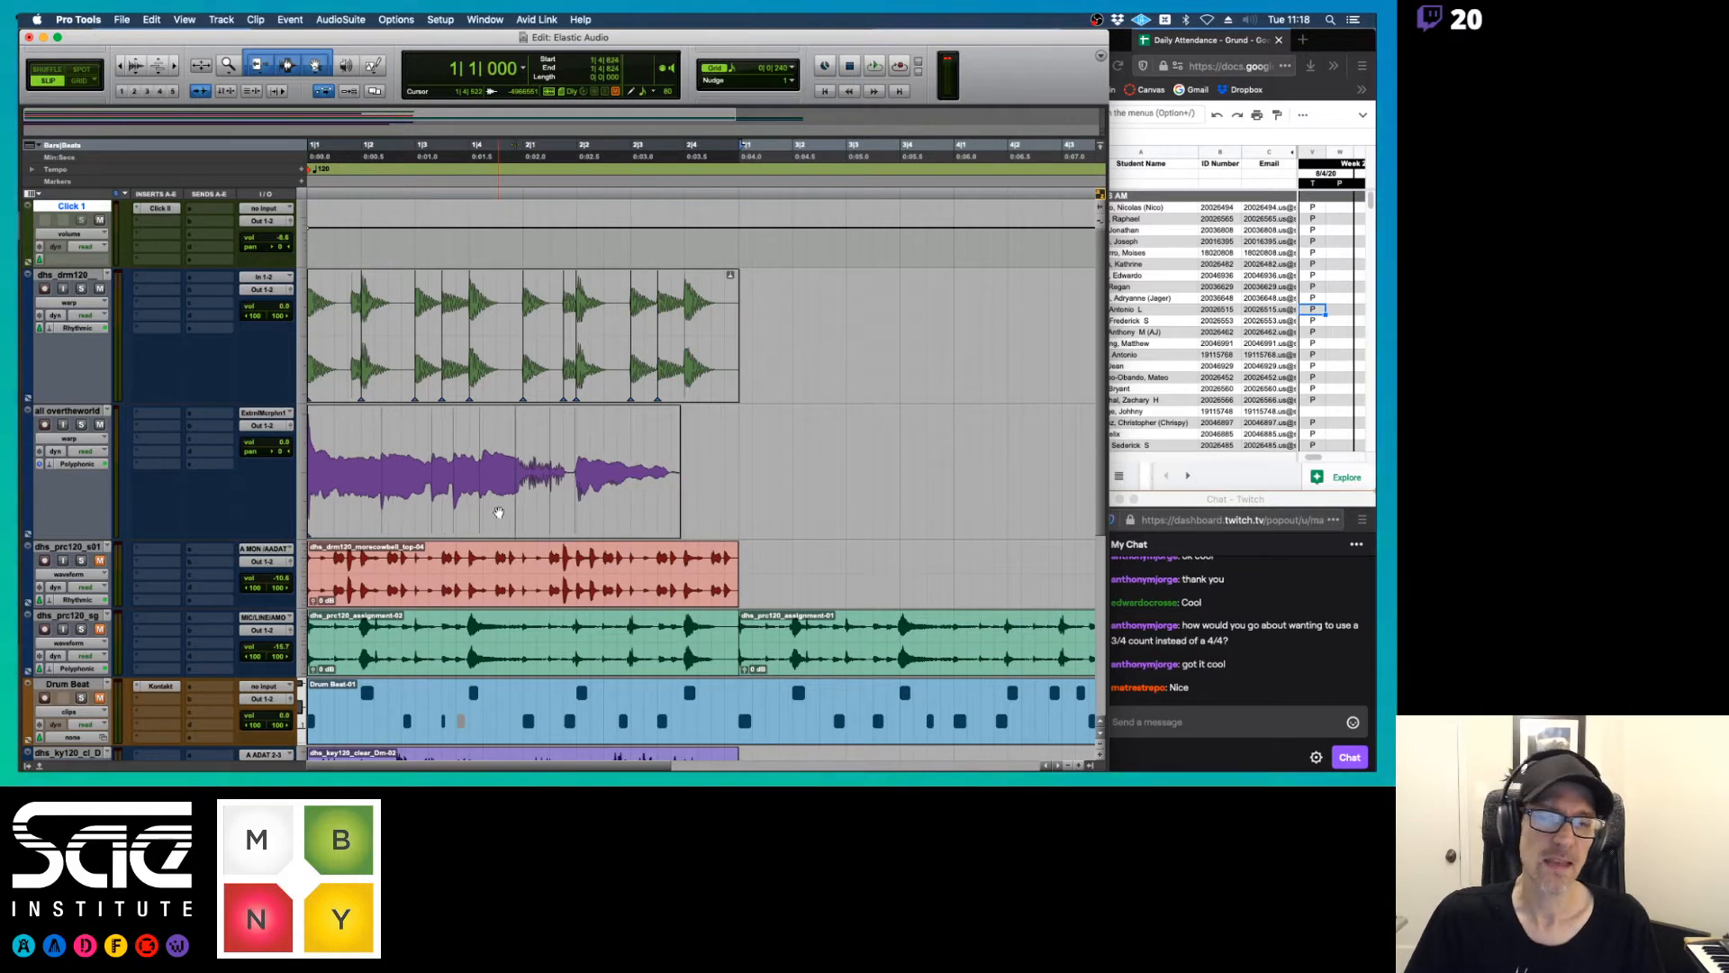
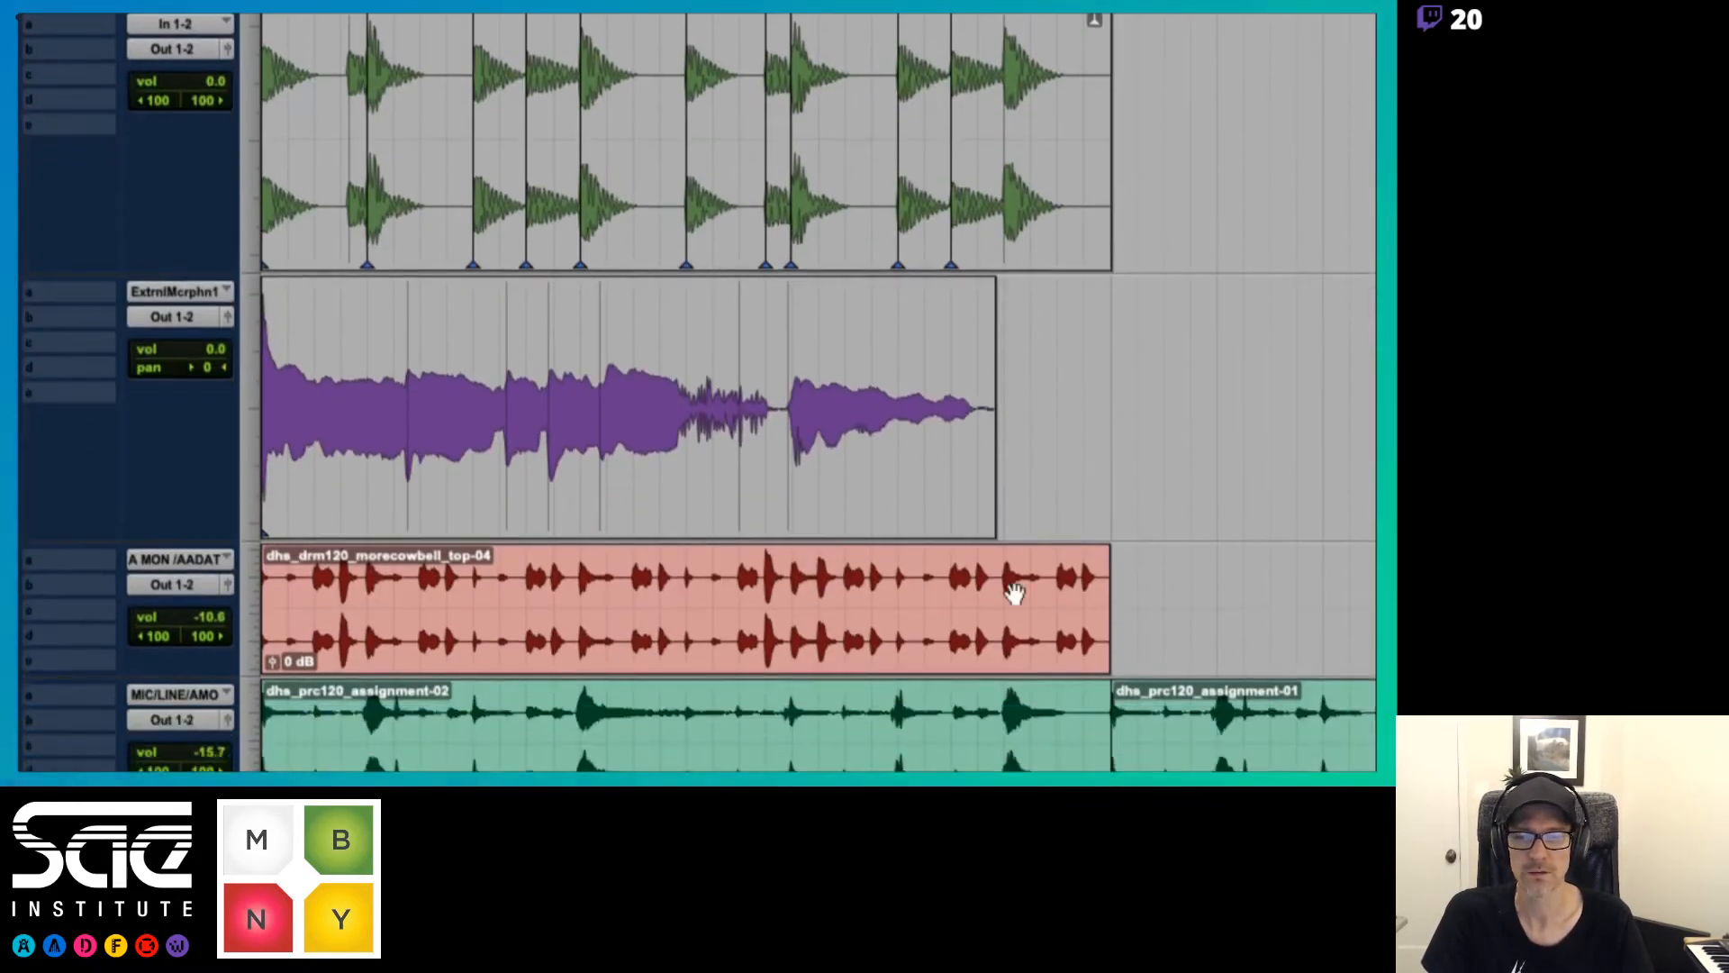
Play the unwarped vocal against the drums and look over the tracks against the beat ruler
key("space")
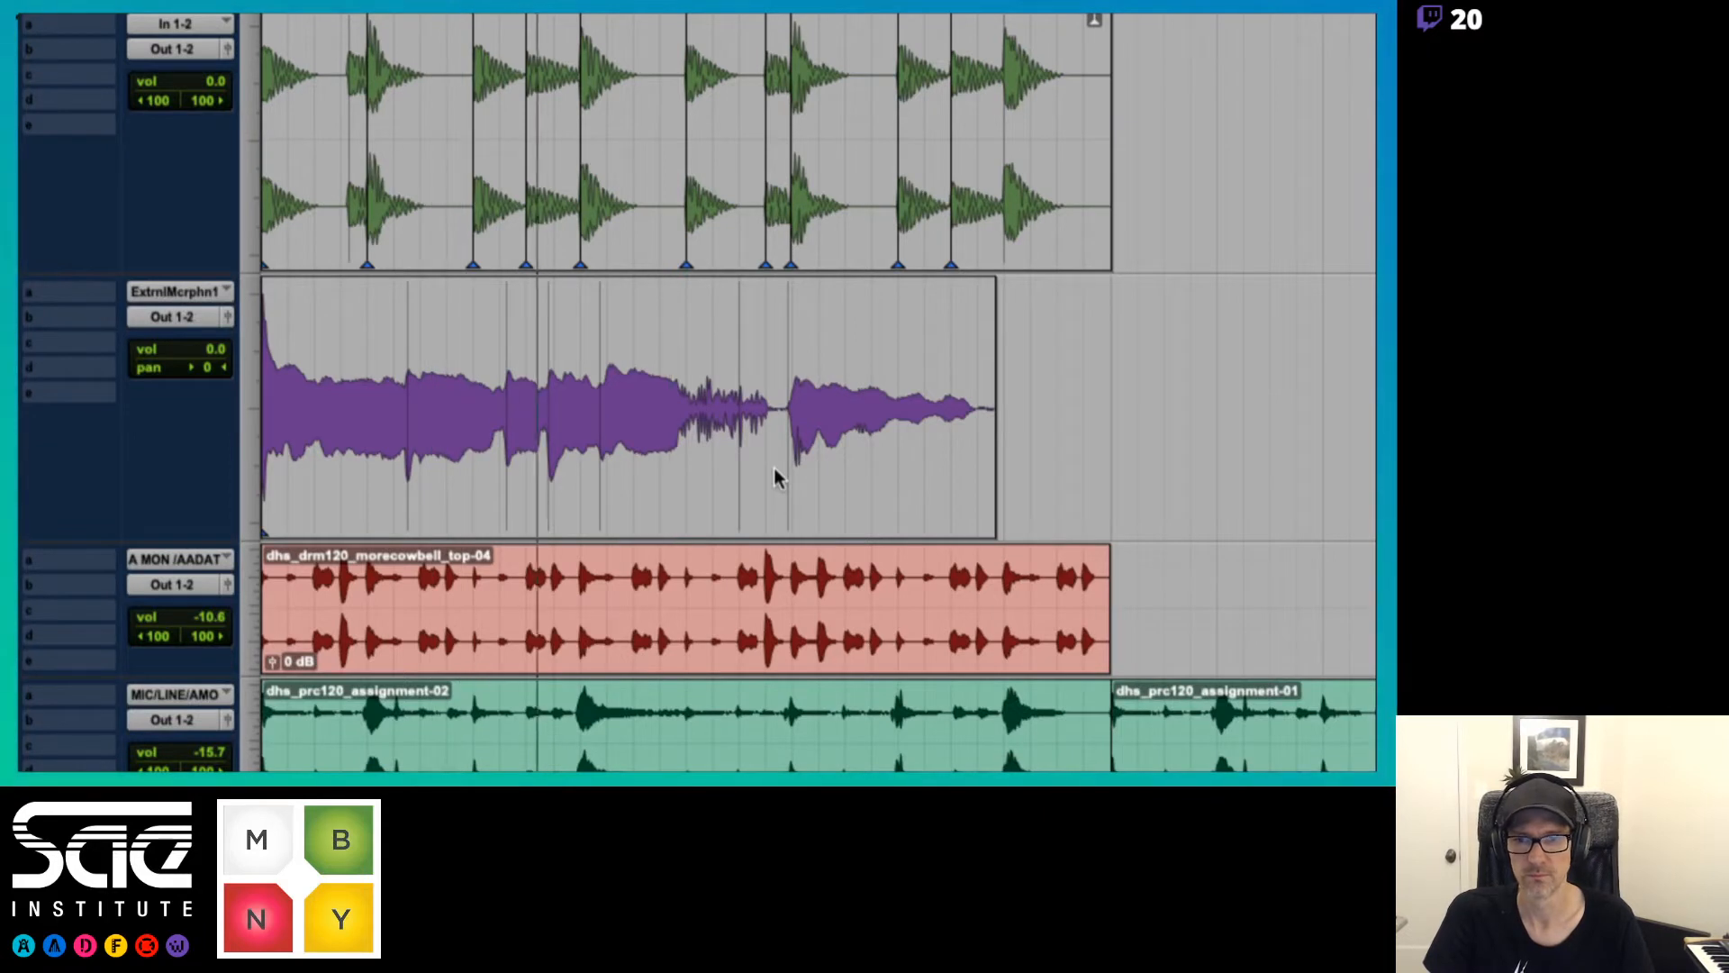
key("space")
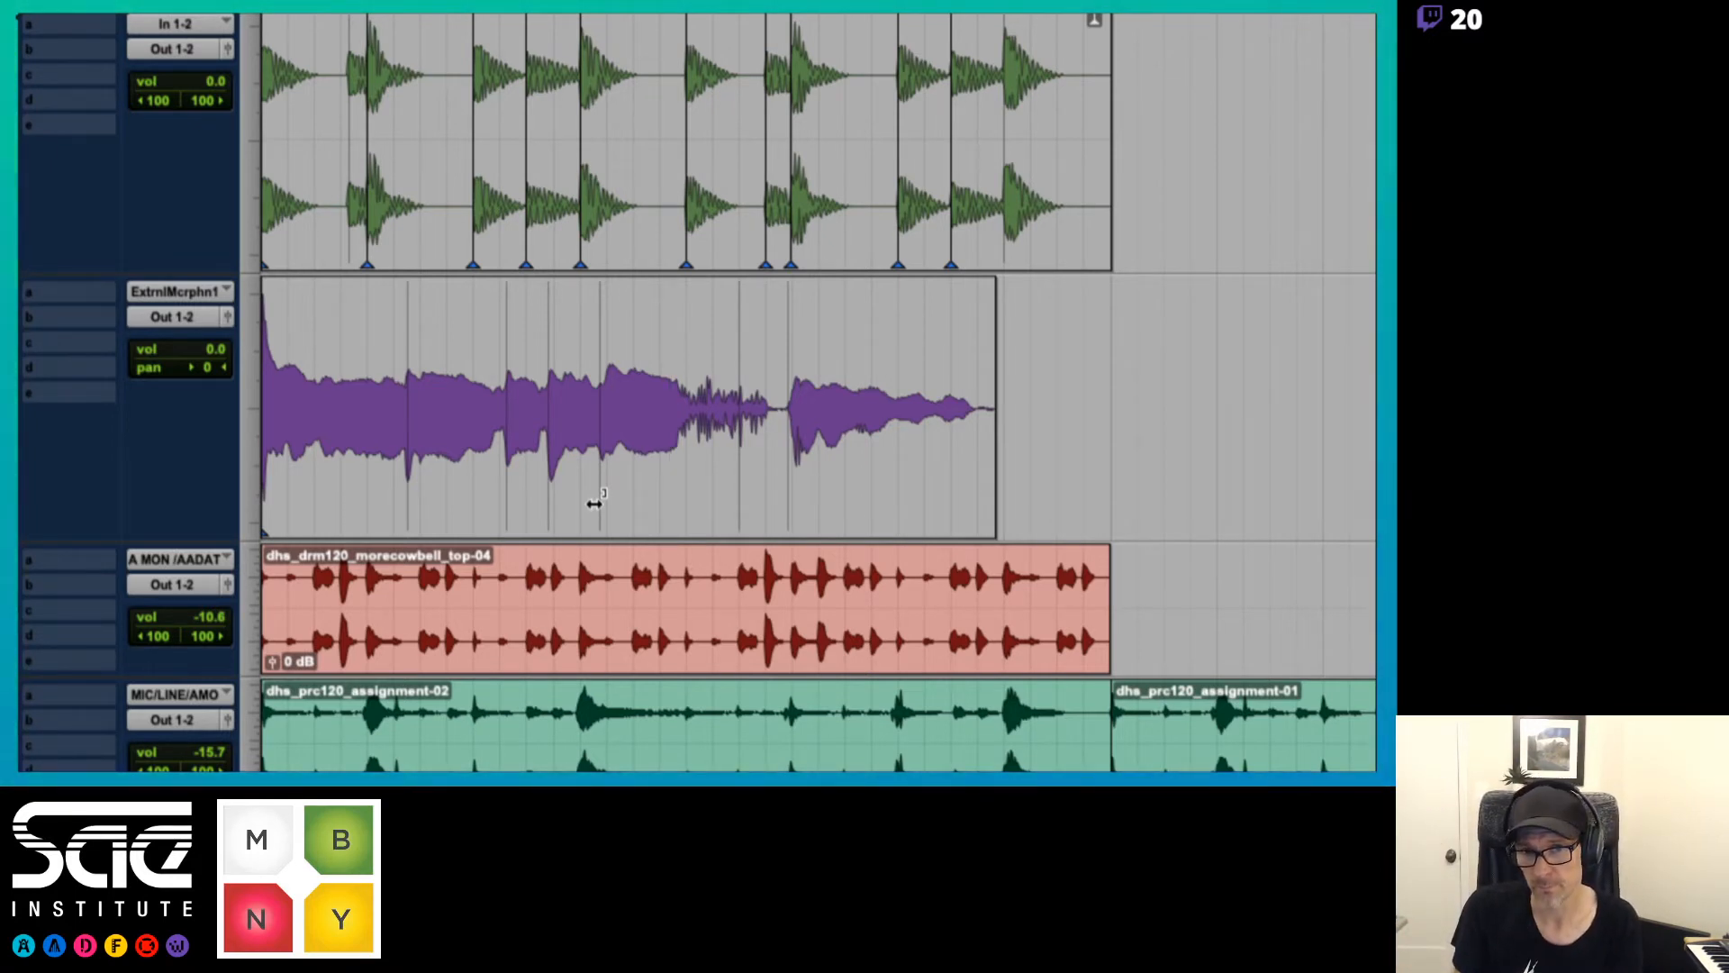
scroll(595, 503, "up", 3)
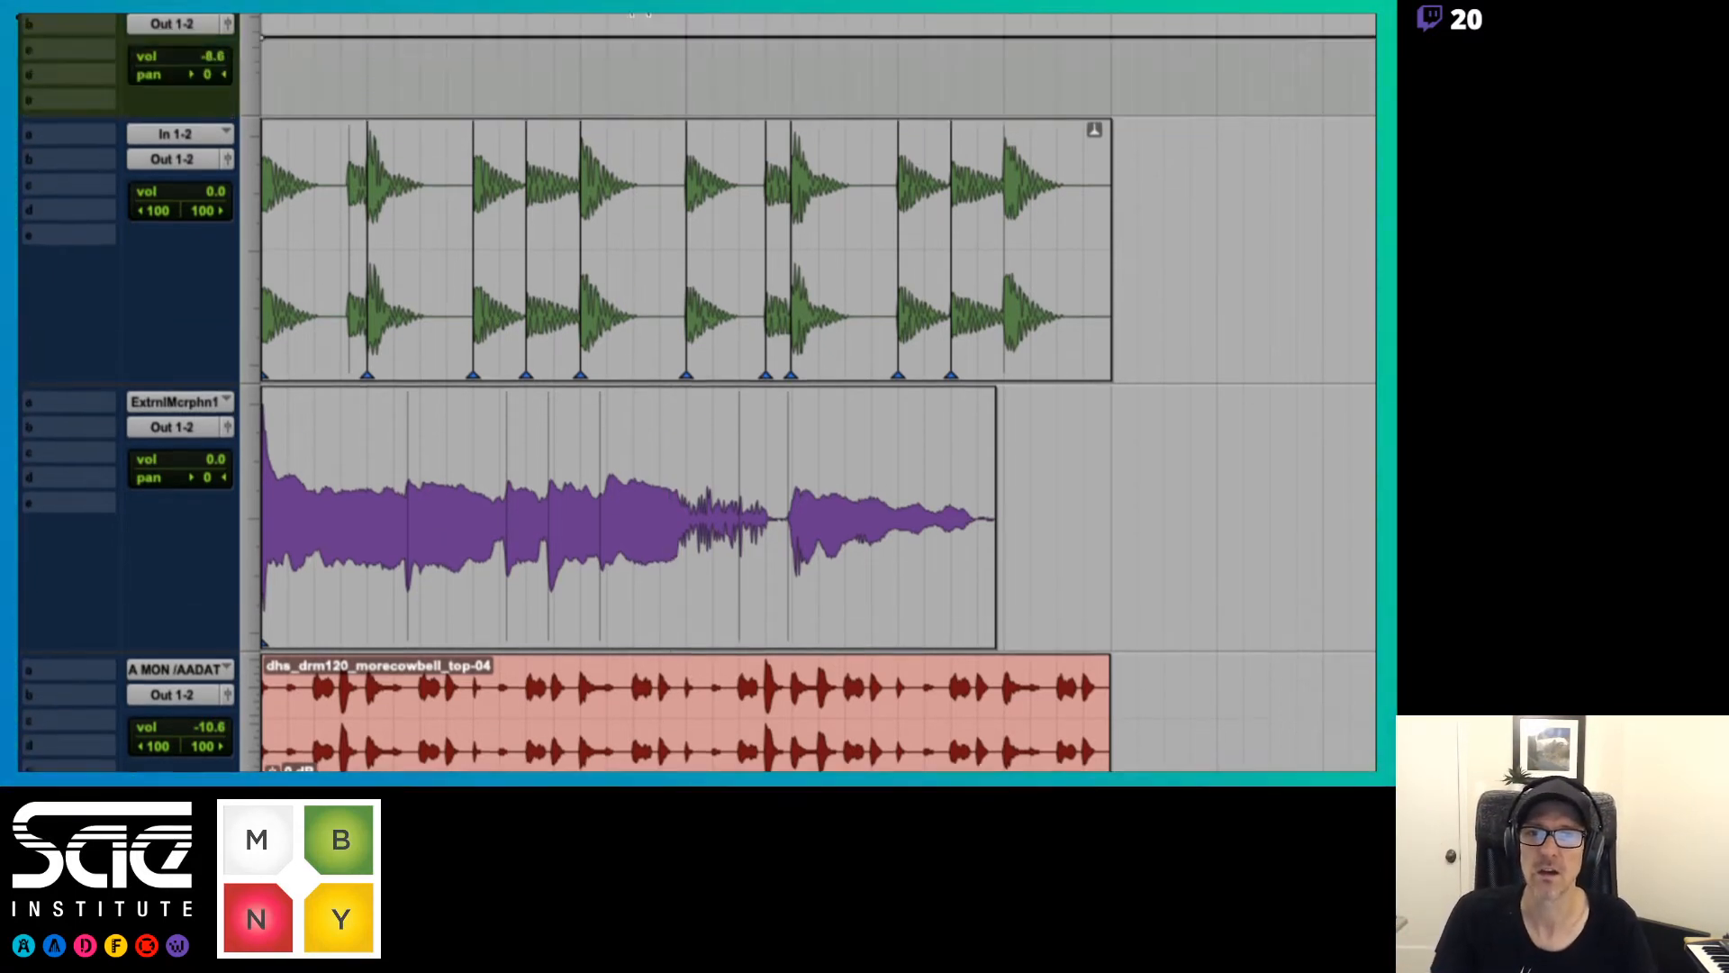
scroll(639, 14, "up", 6)
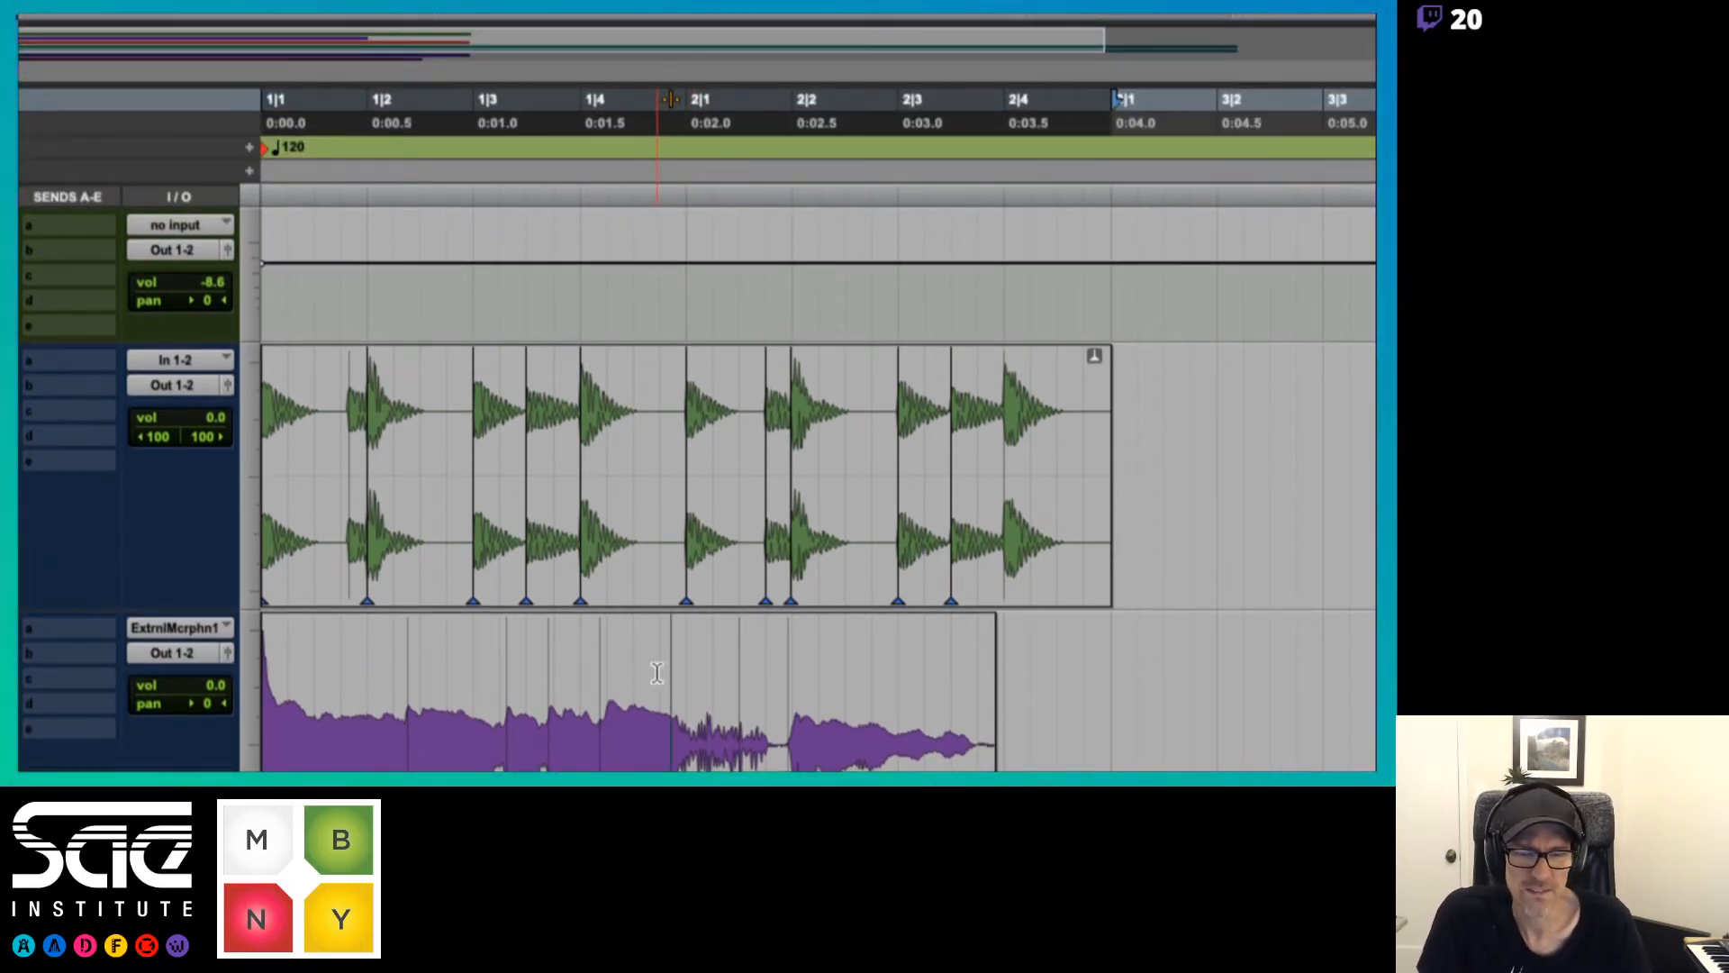
scroll(657, 672, "down", 8)
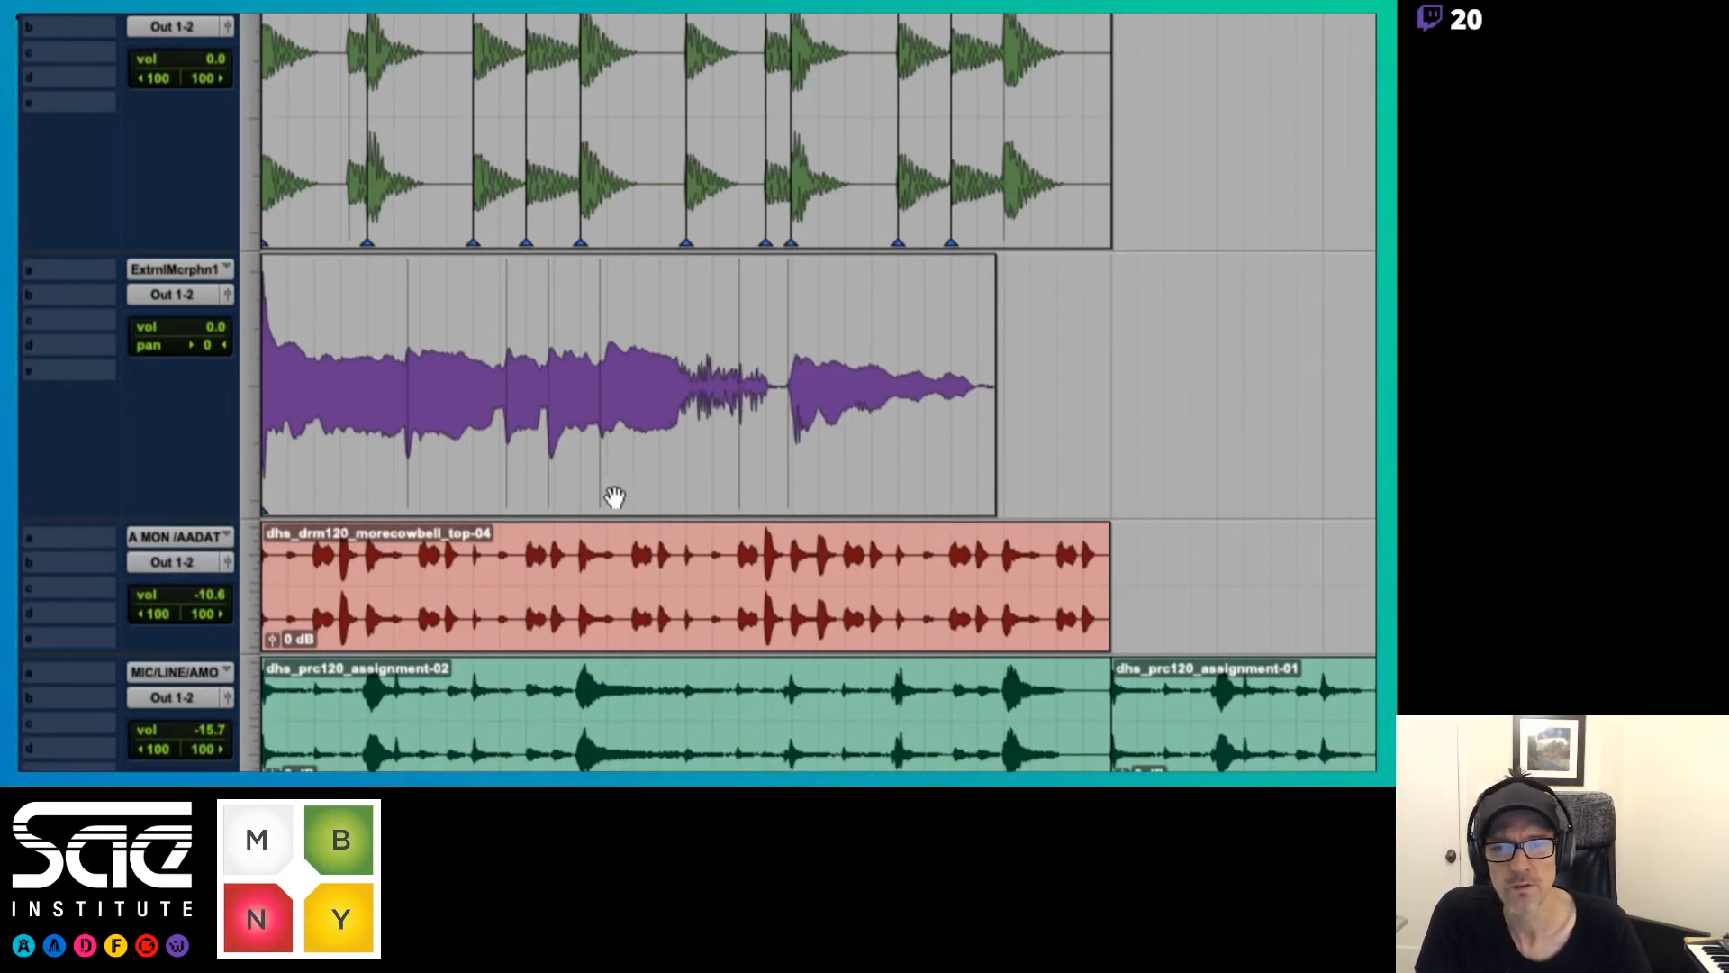
Try telescoping the unanchored vocal clip by pulling its fourth event marker later in stages and back, play it, and undo the warp
left_click_drag(598, 490, 636, 506)
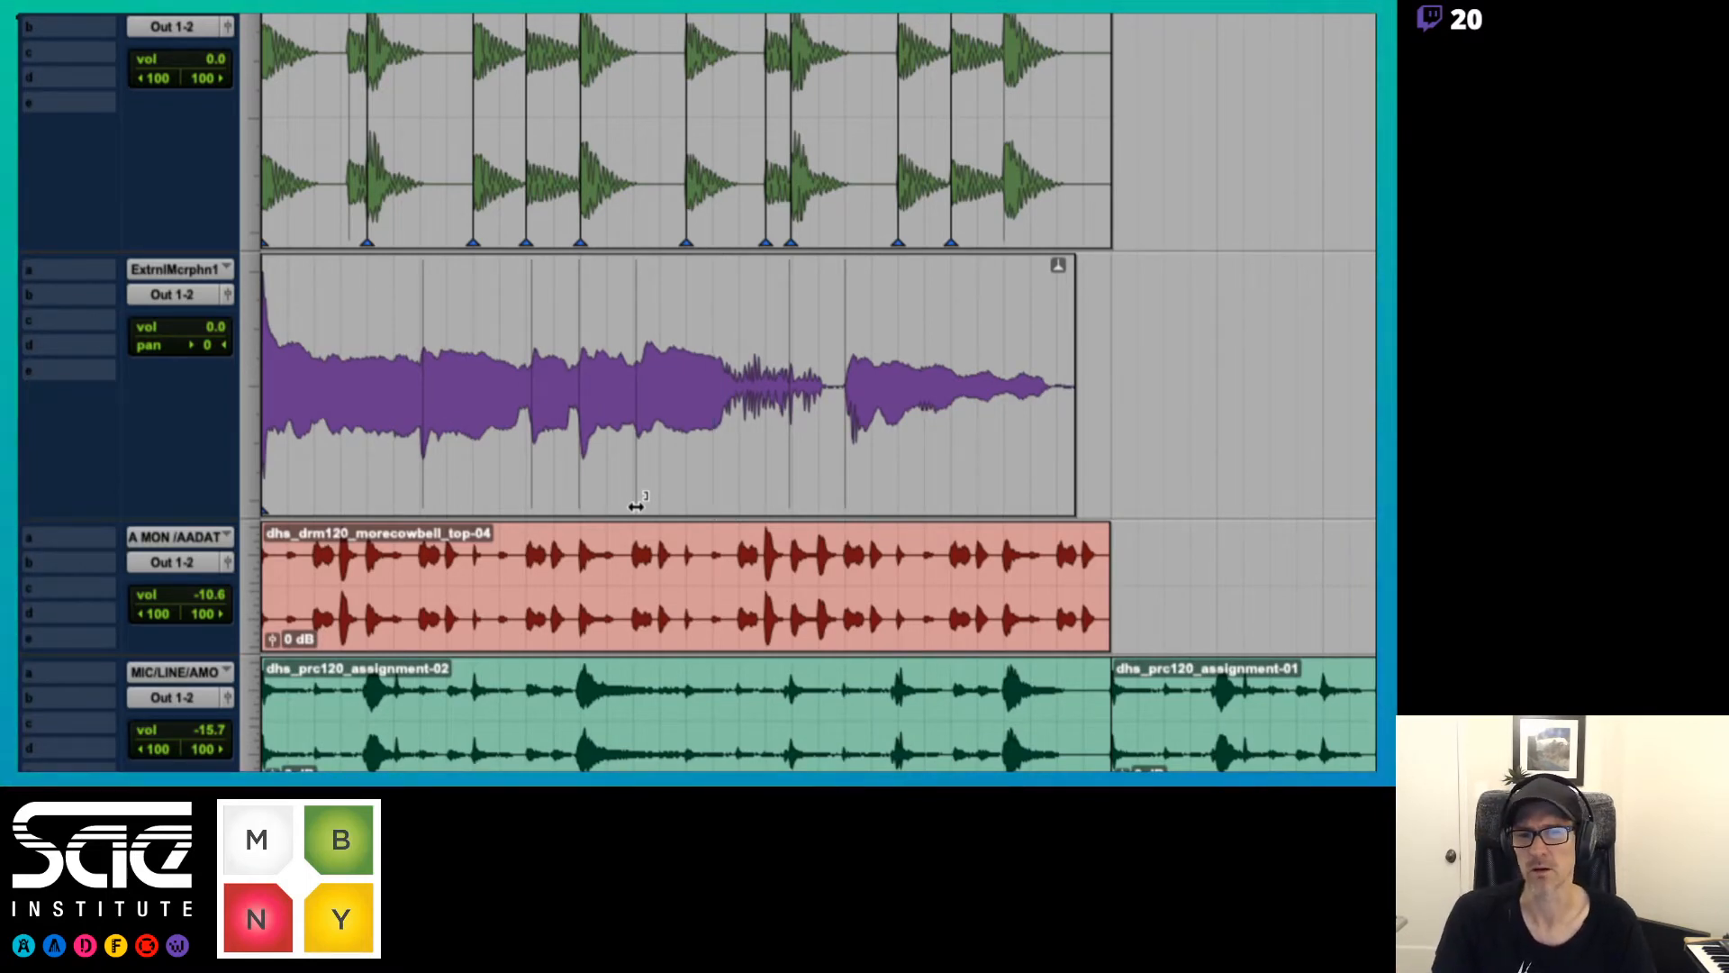
key("space")
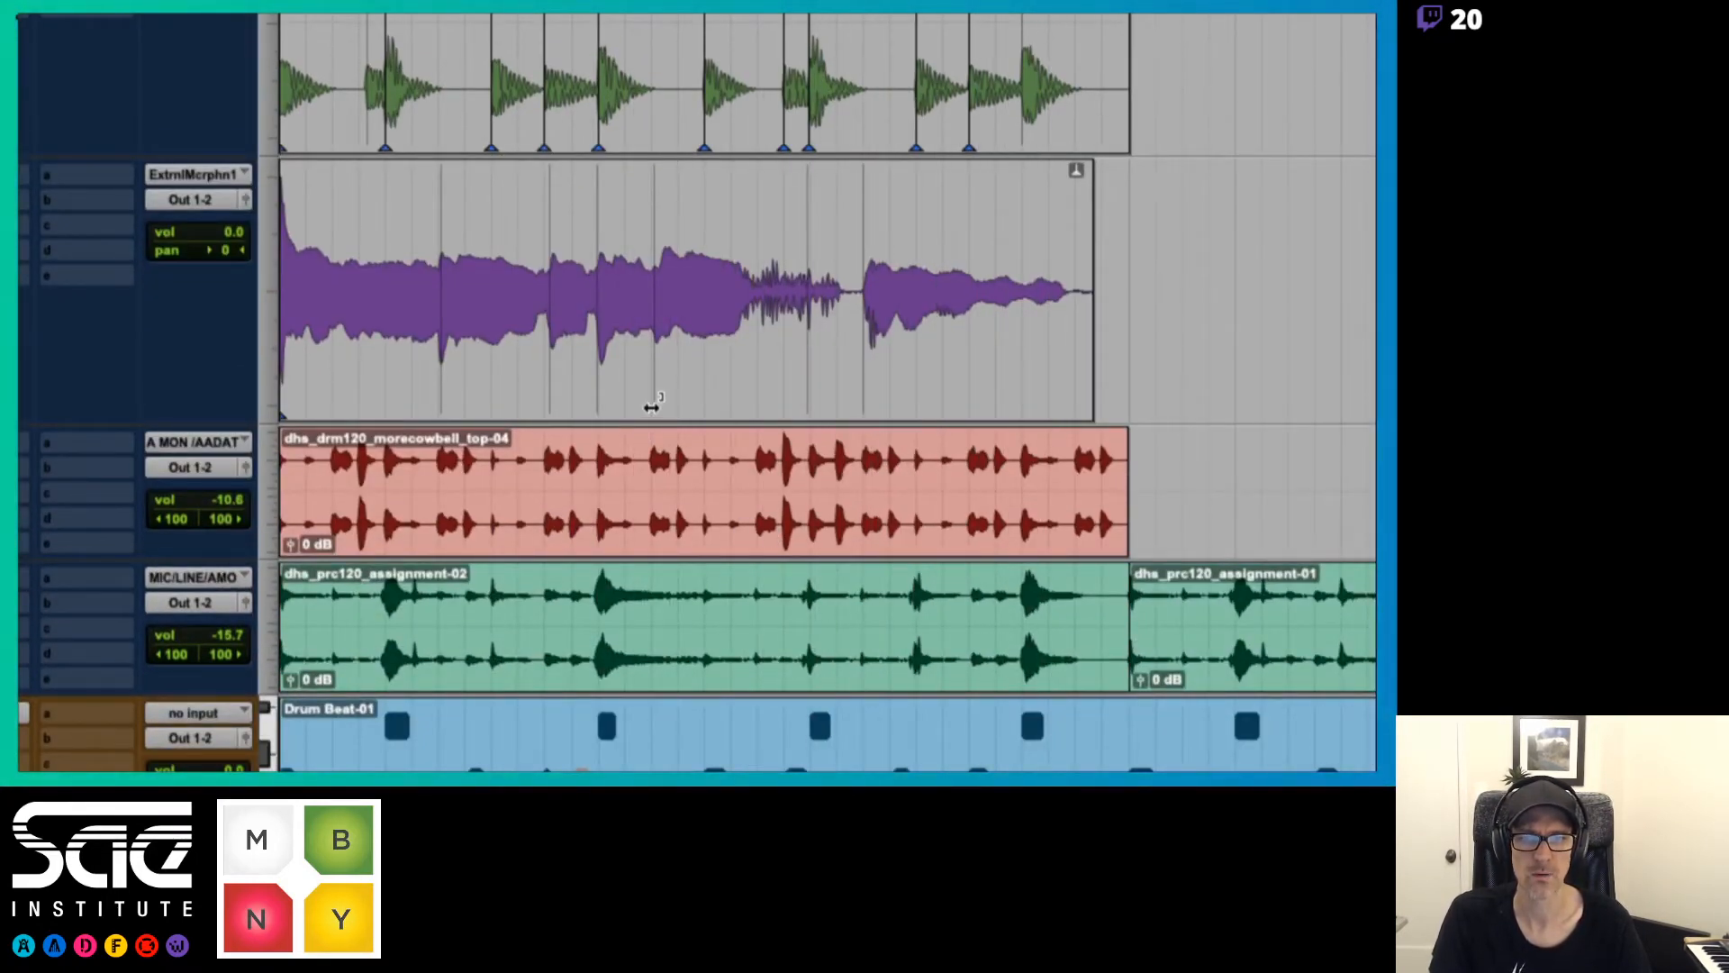
left_click_drag(648, 401, 679, 411)
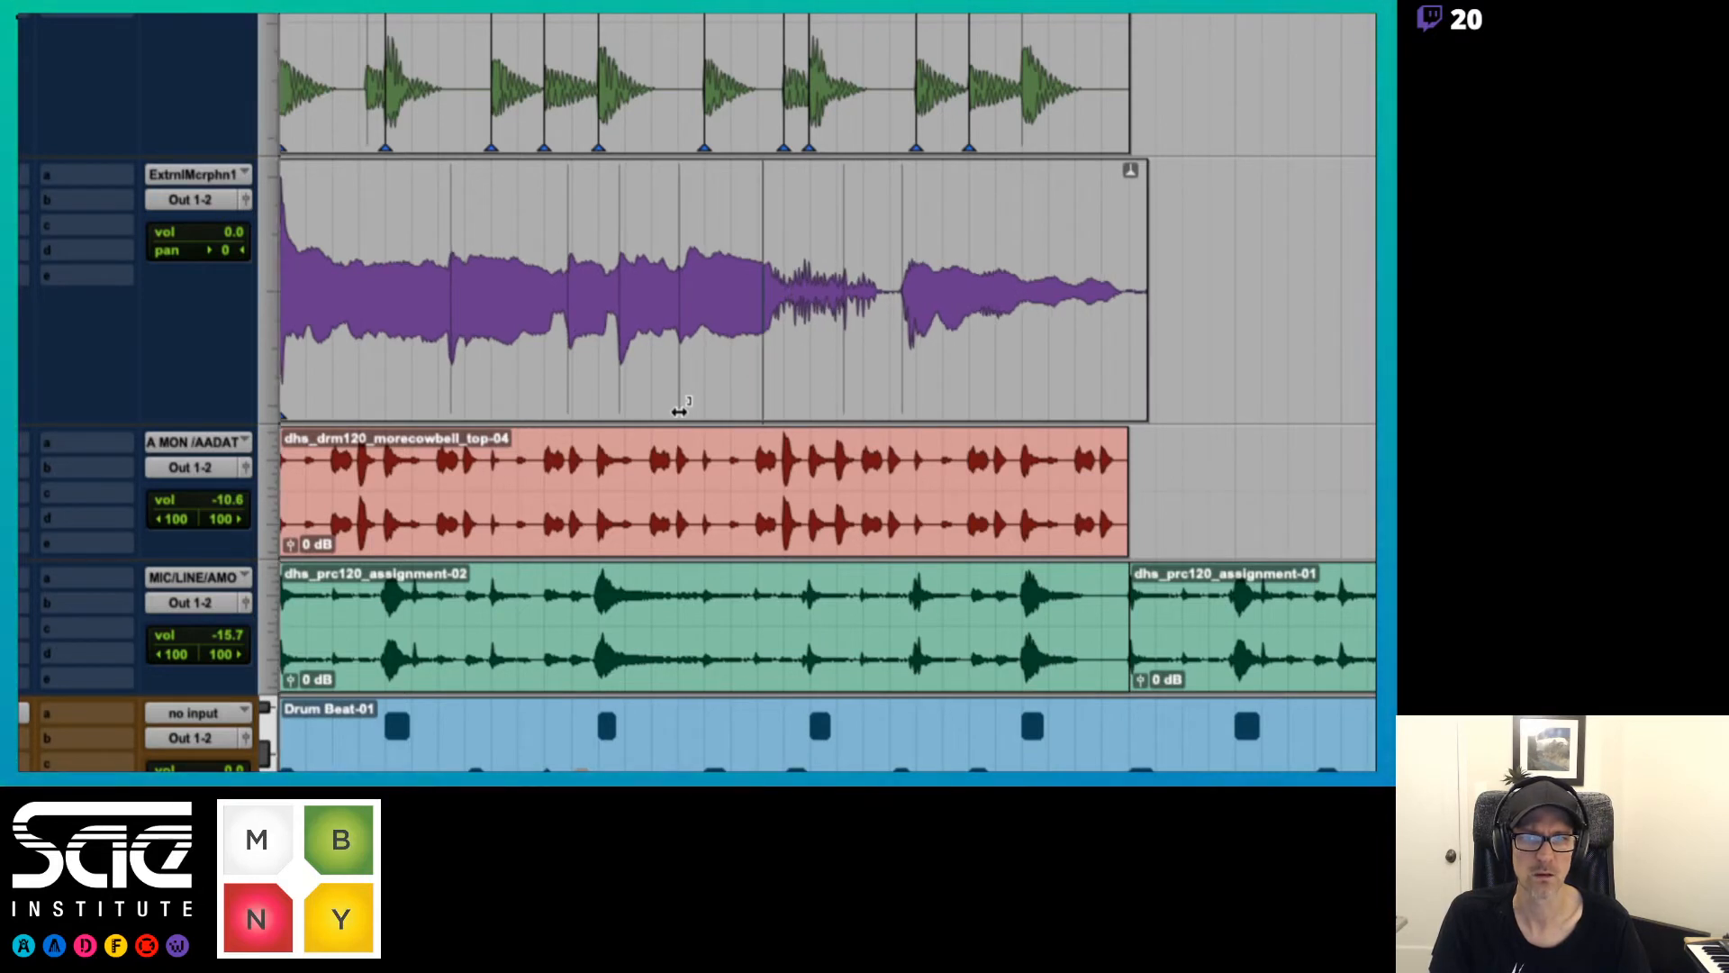
key("space")
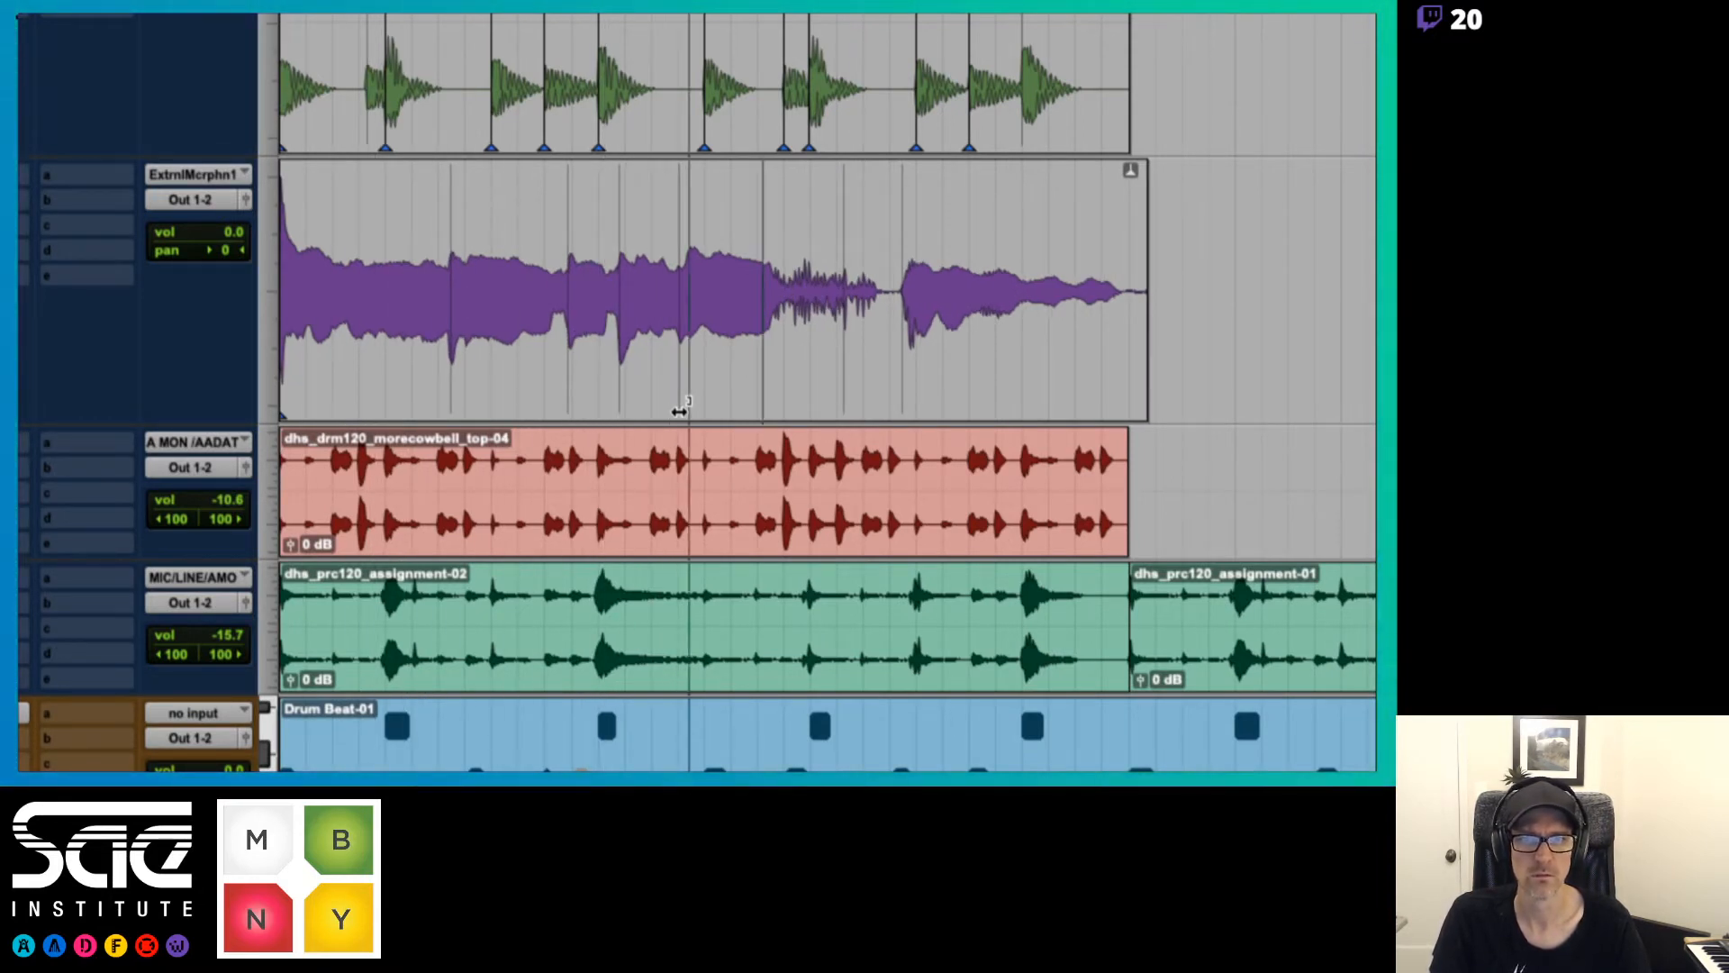
left_click_drag(679, 411, 653, 412)
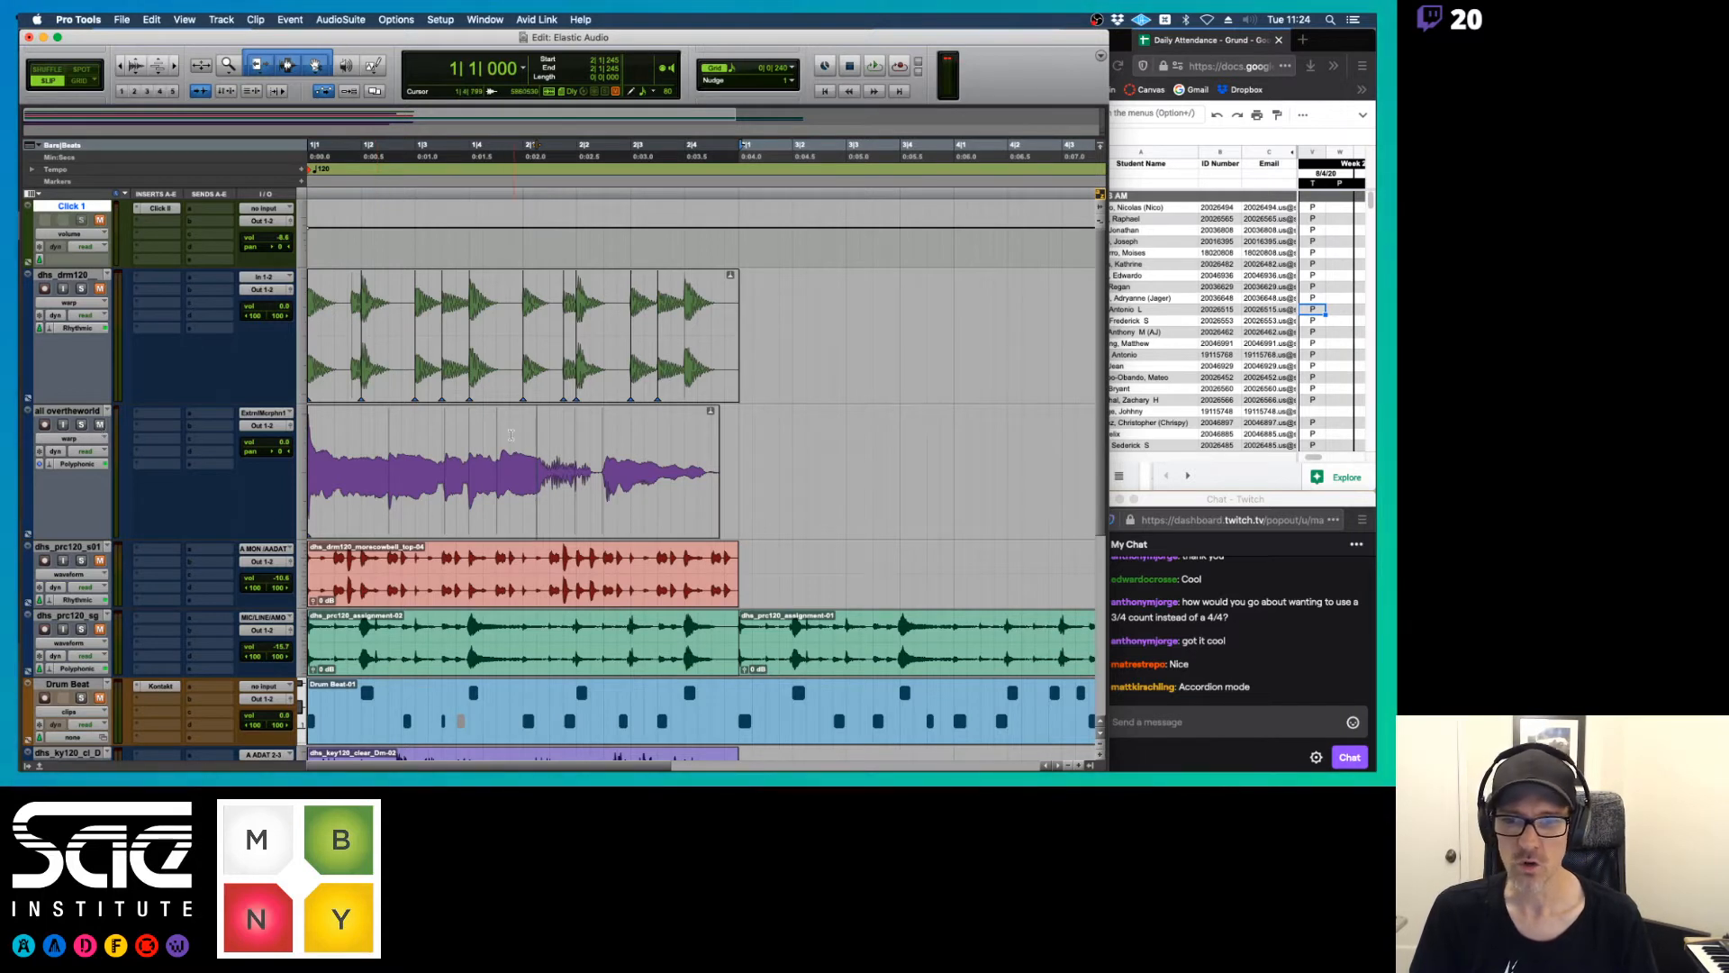
key("super+z")
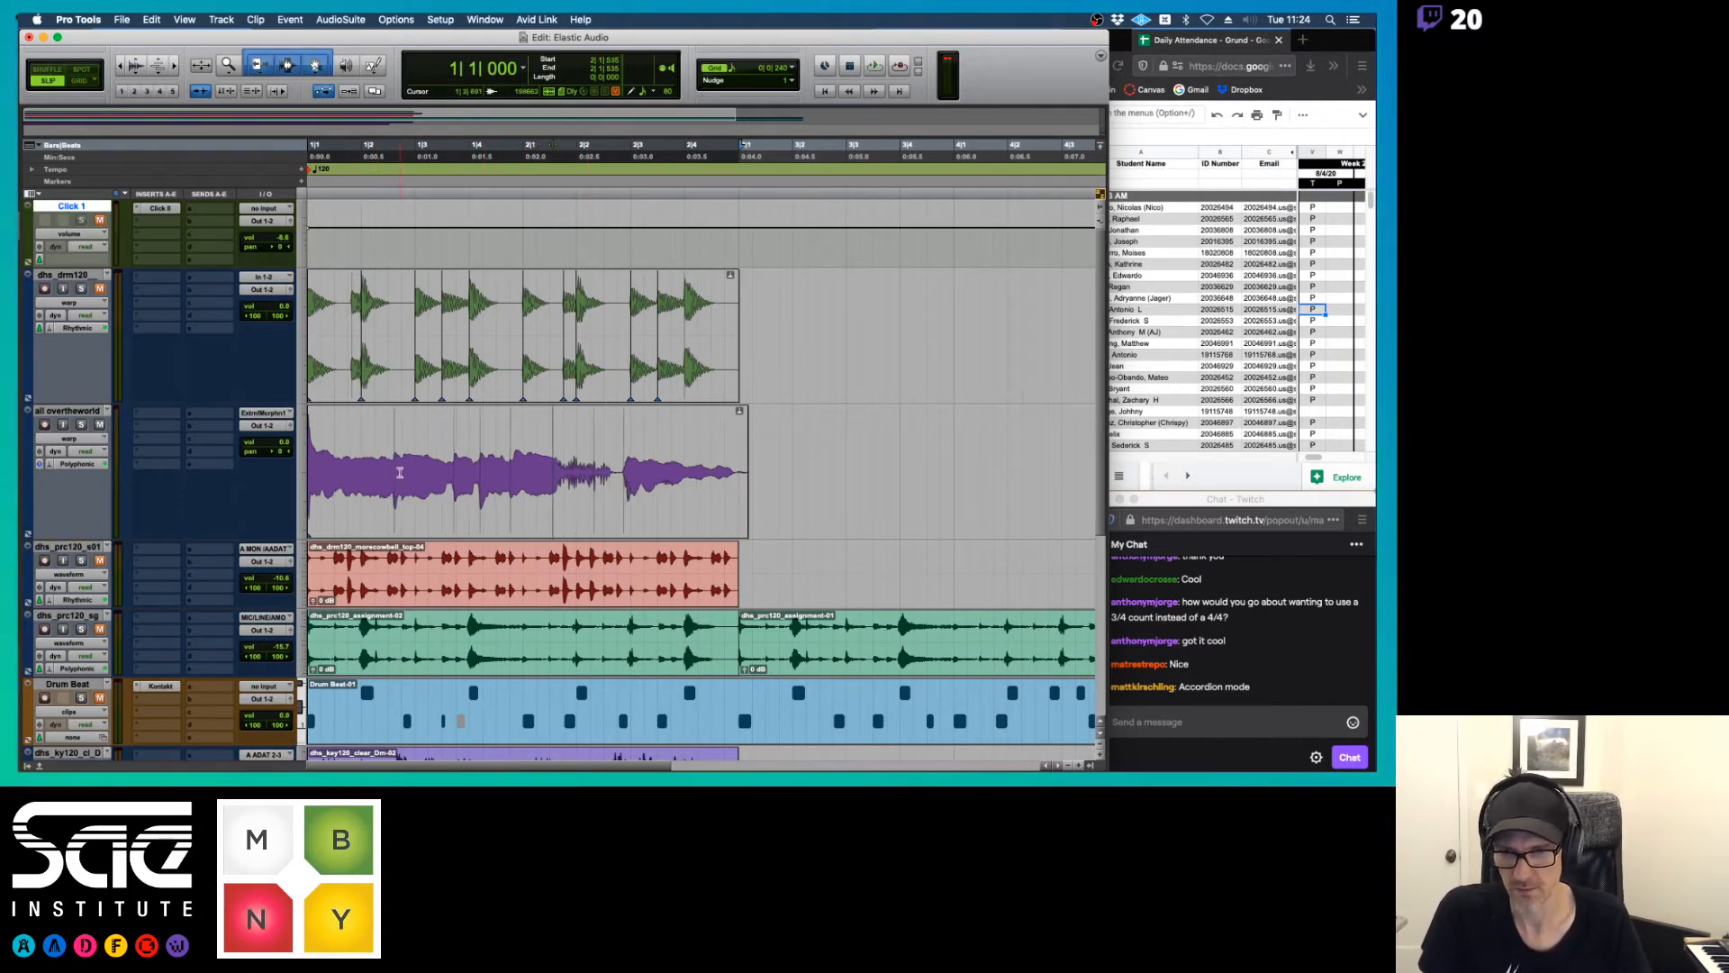
key("super+shift+z")
key("super+z")
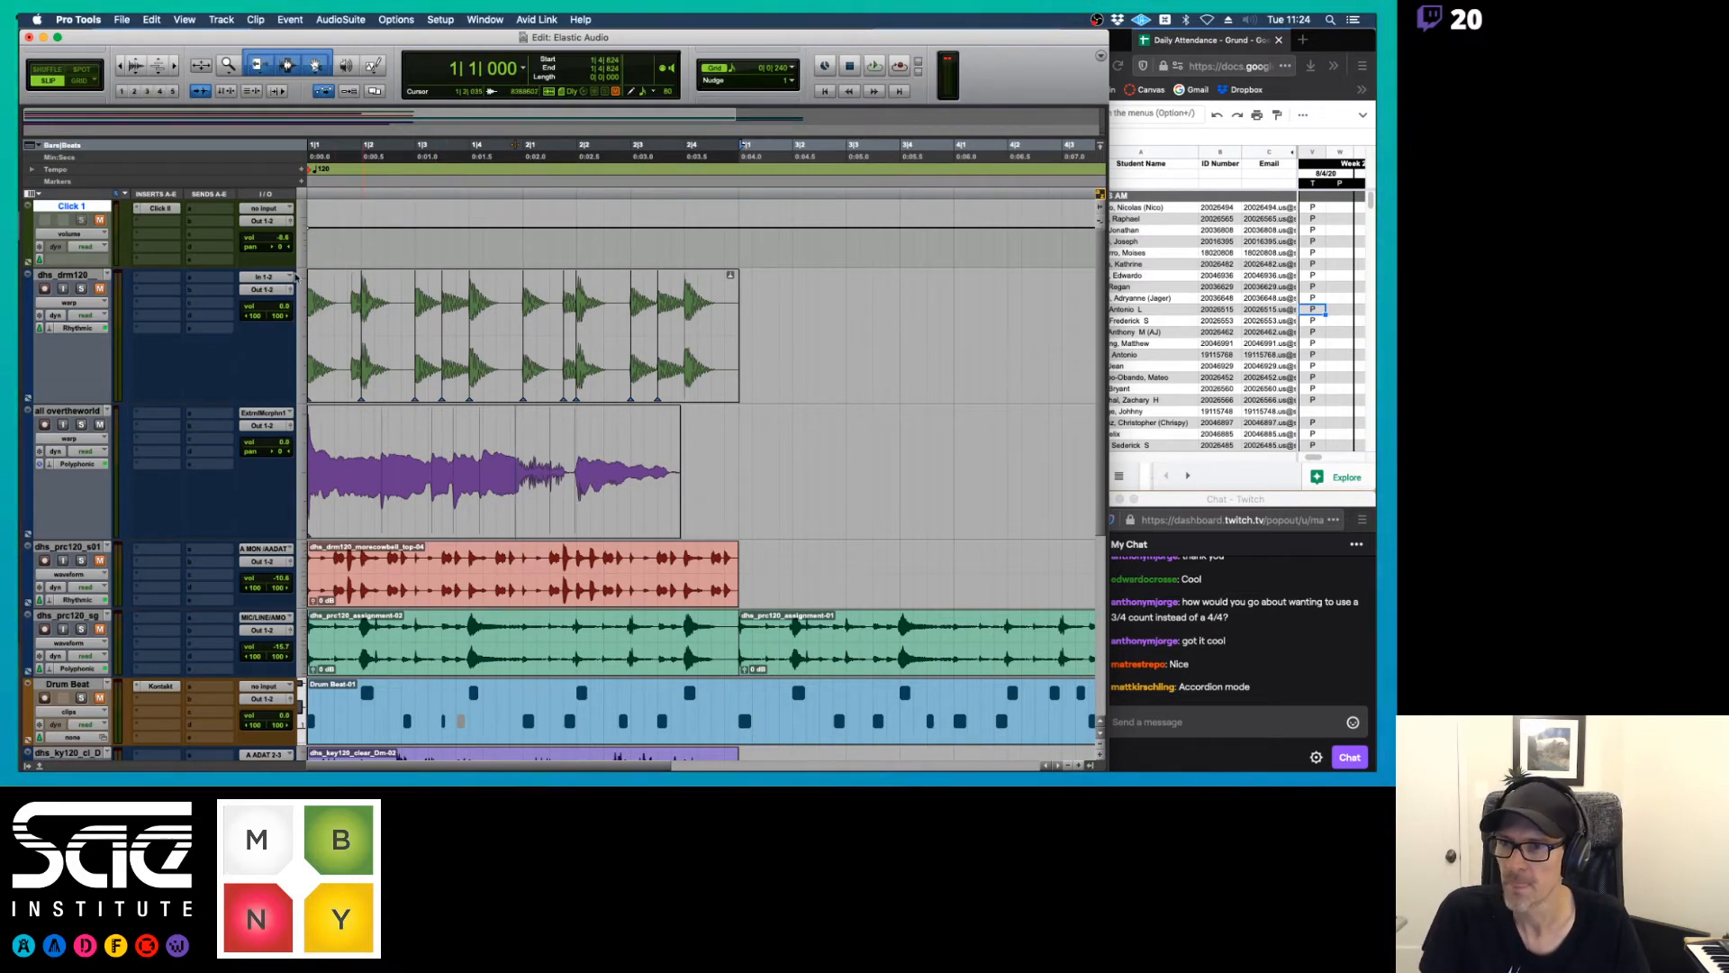
Anchor the last vocal phrase at beat 2|2, move an added warp marker on the fourth event midway between 1|4 and 2|1, and play it
key("space")
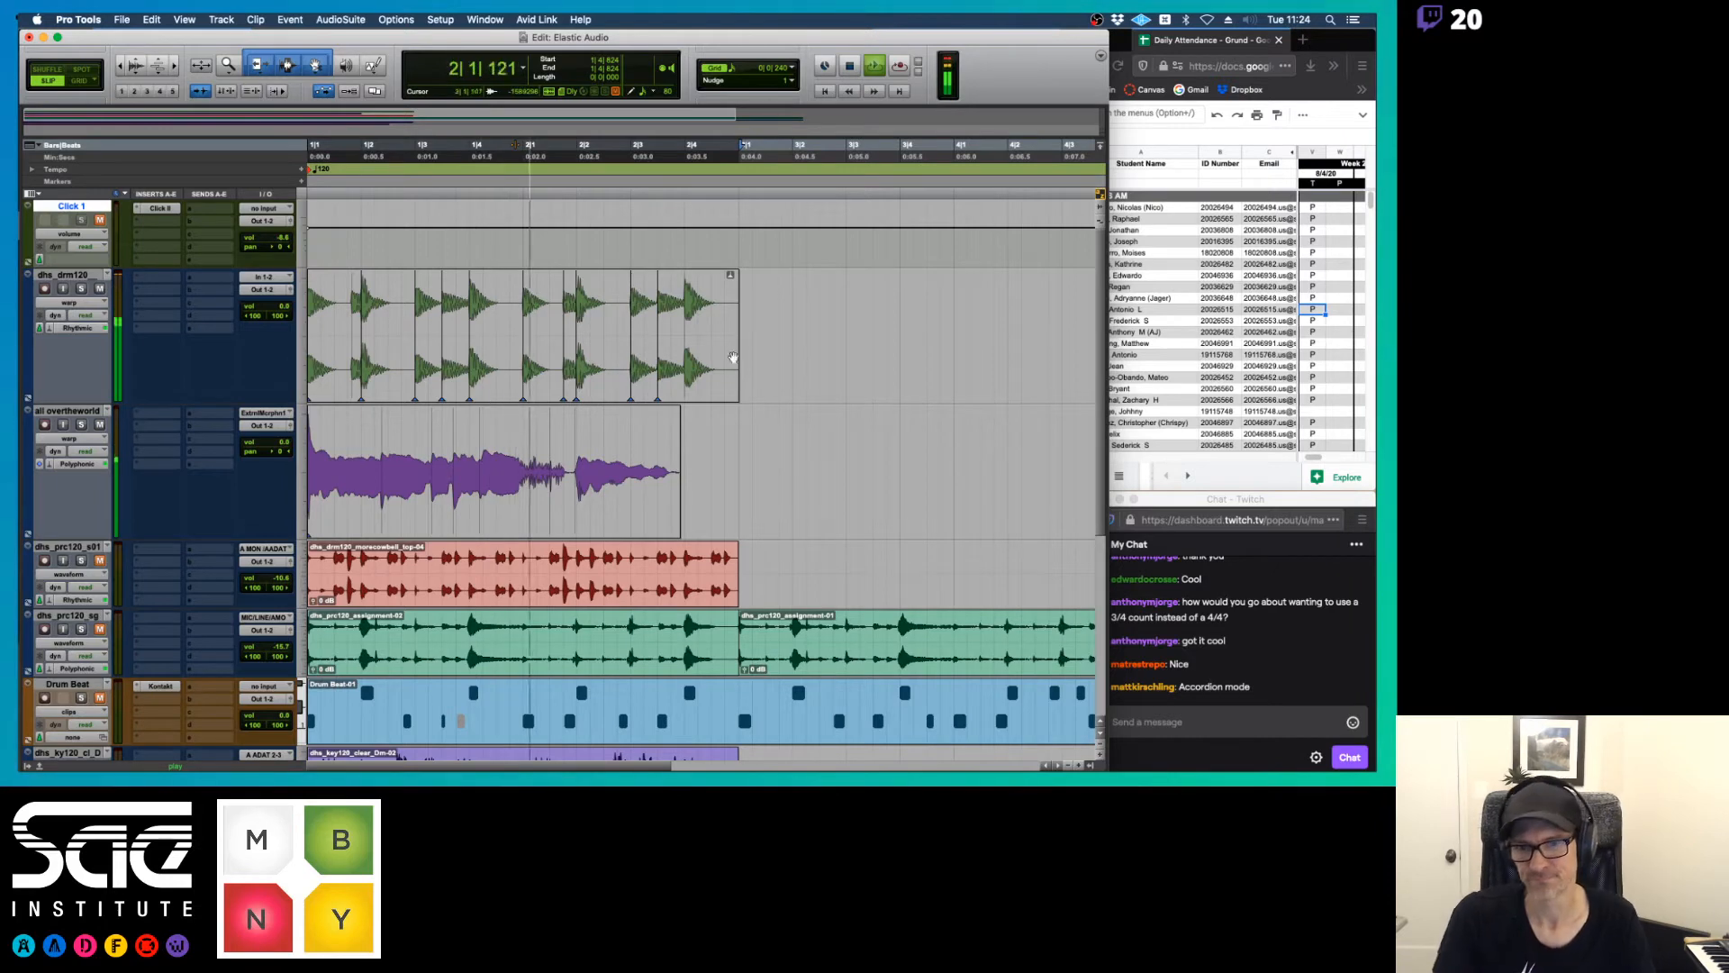
key("space")
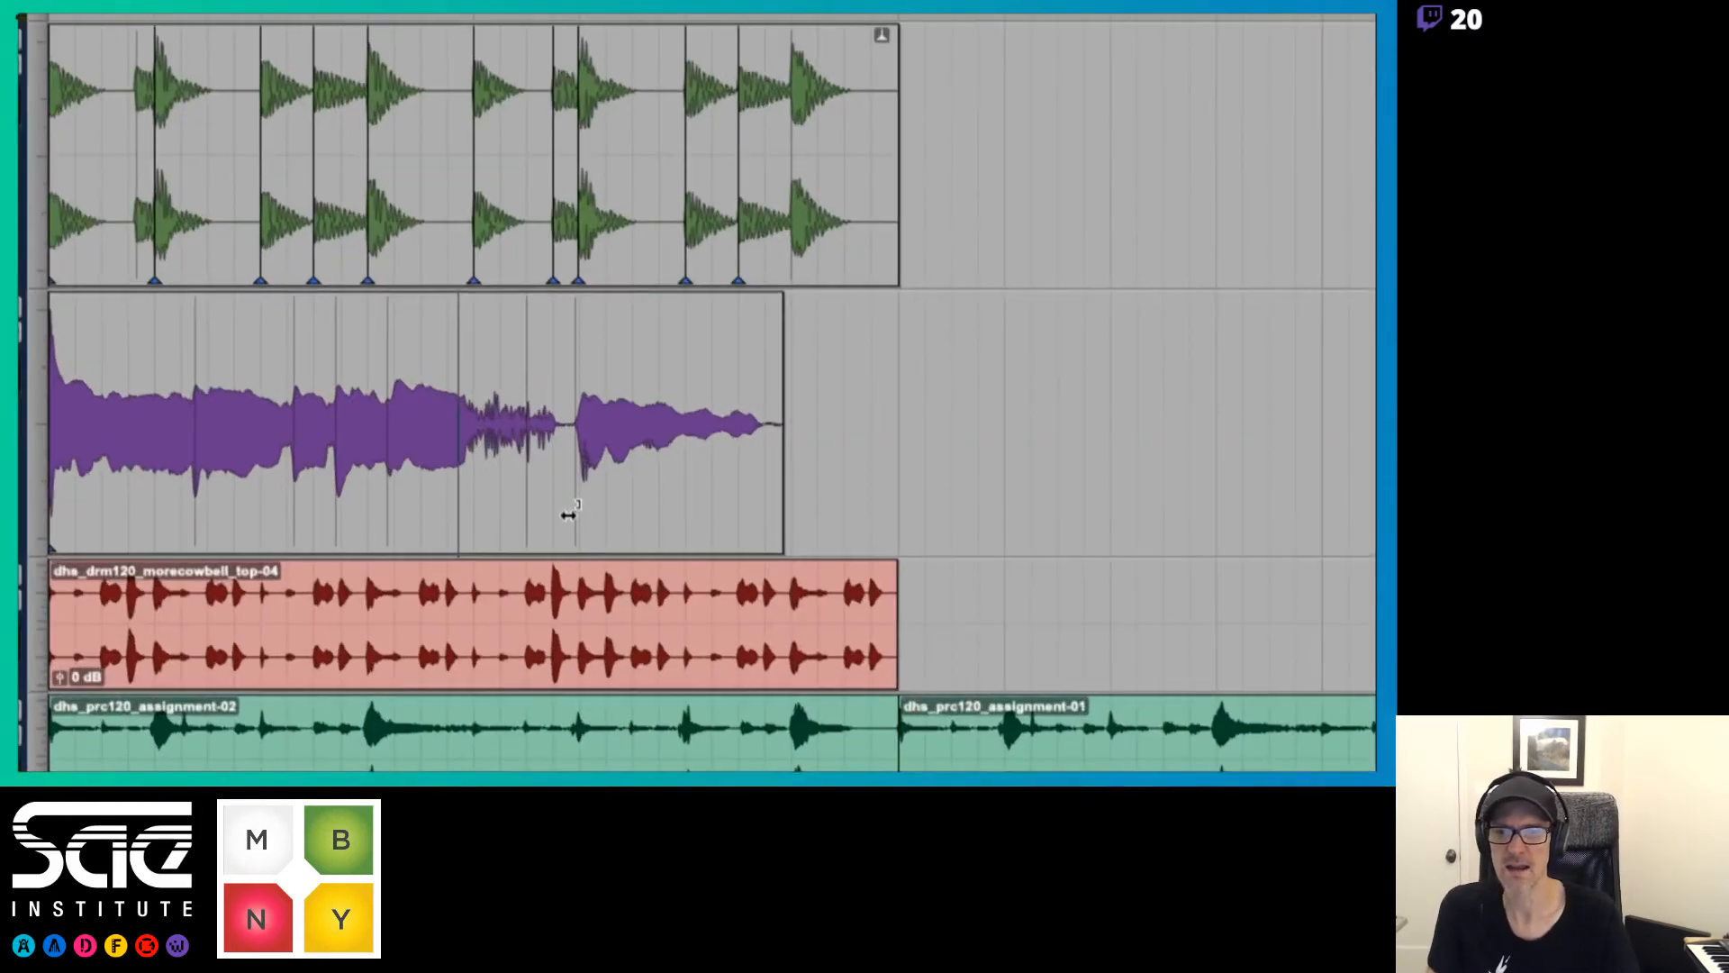
double_click(682, 531)
left_click_drag(681, 531, 684, 531)
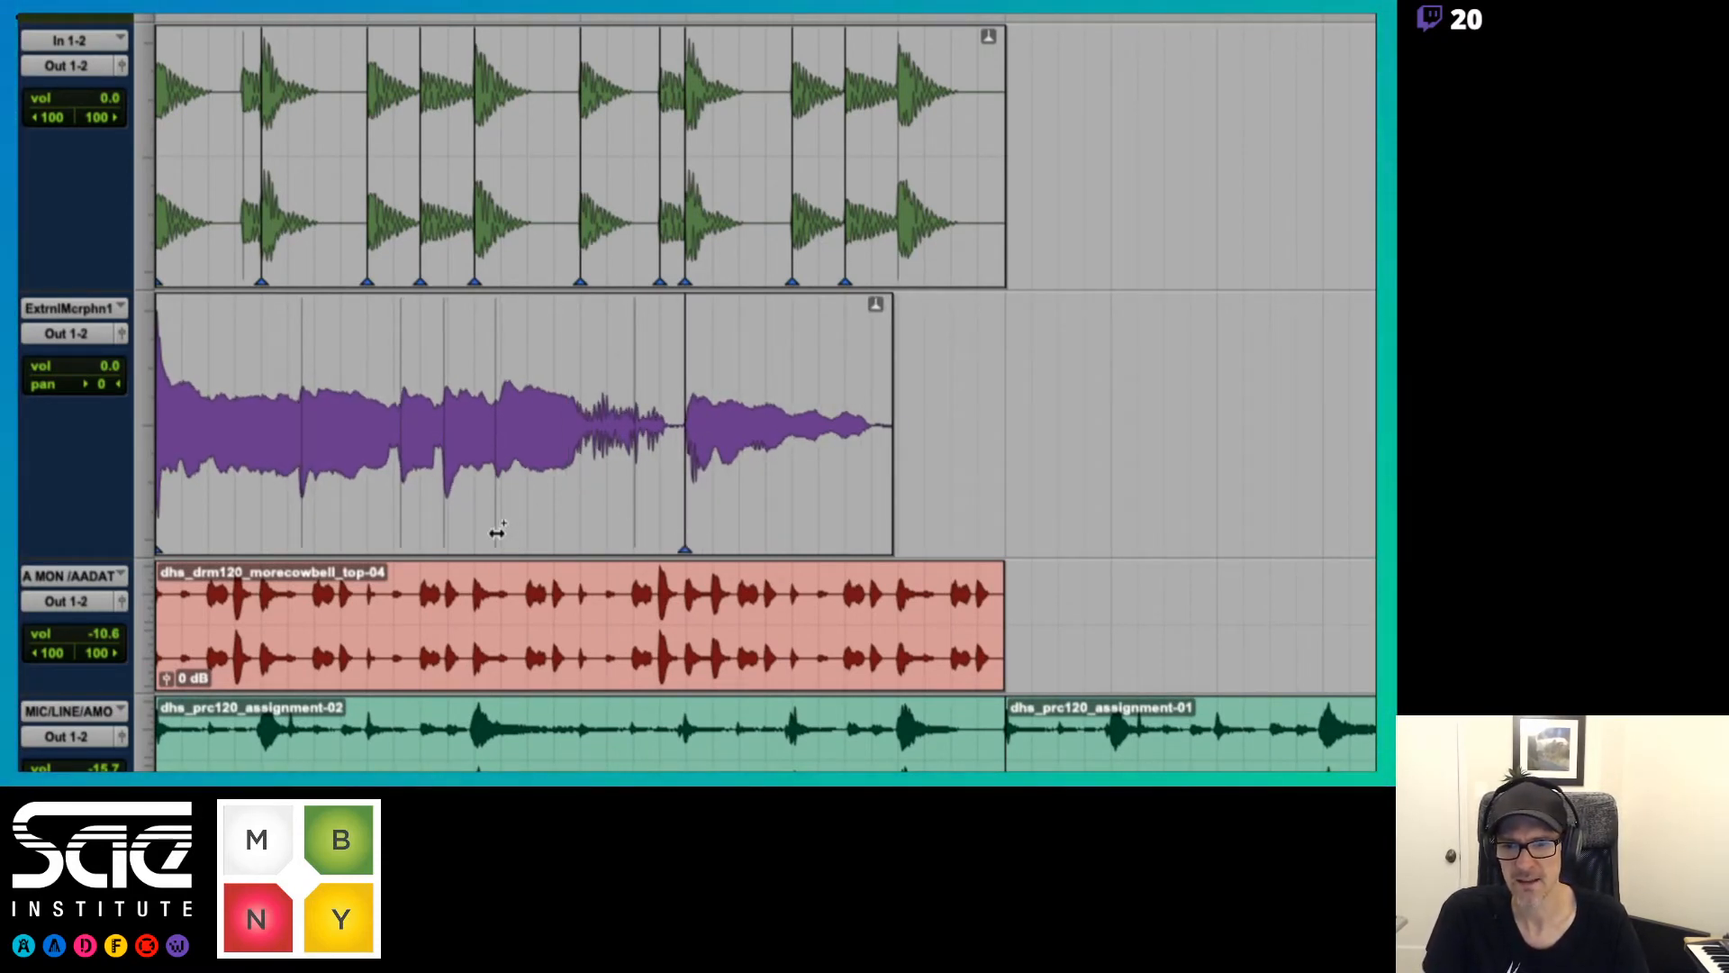
double_click(492, 533)
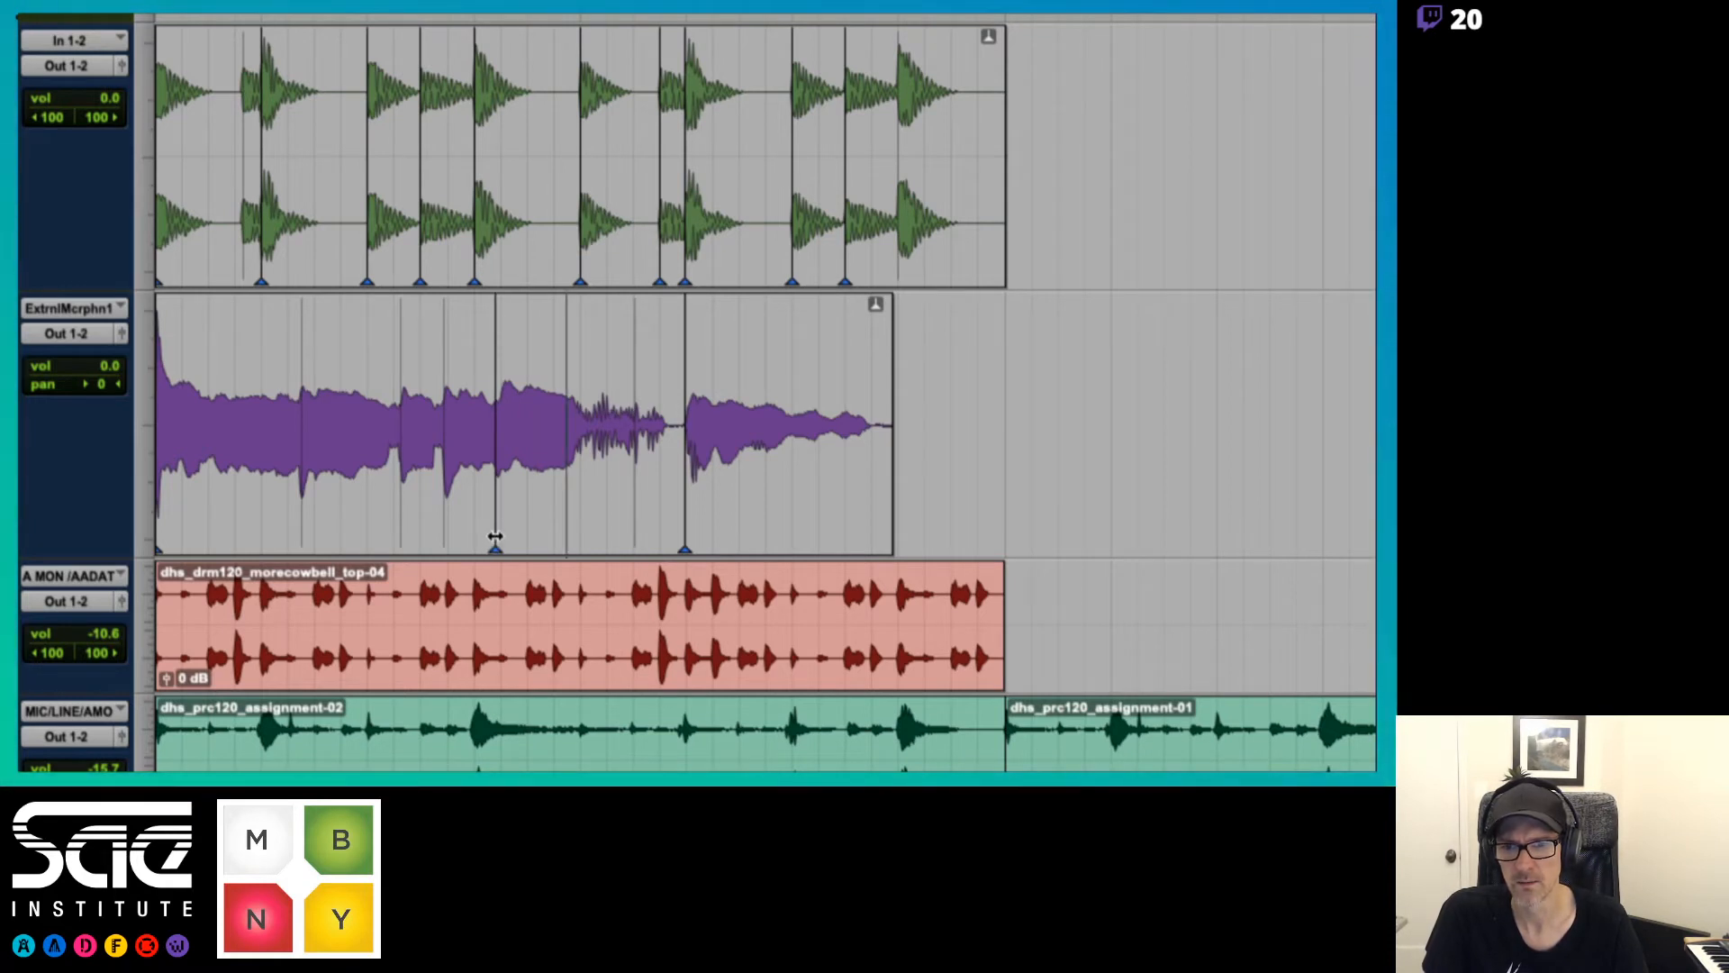
left_click_drag(496, 537, 529, 539)
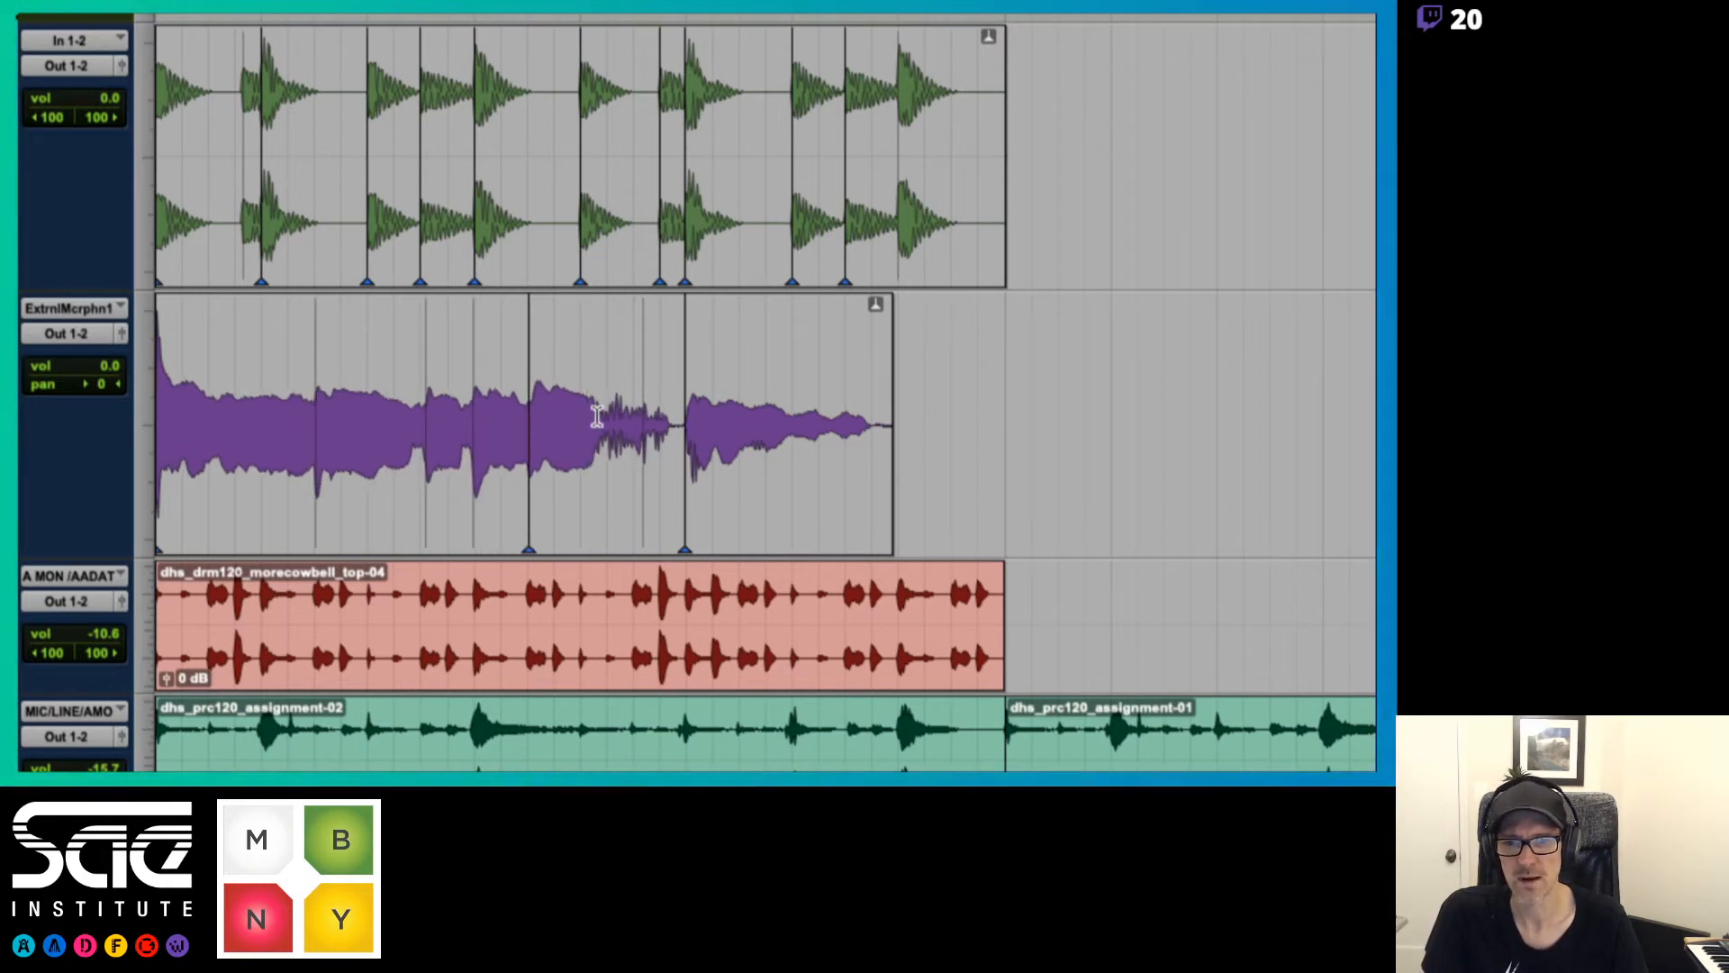
key("space")
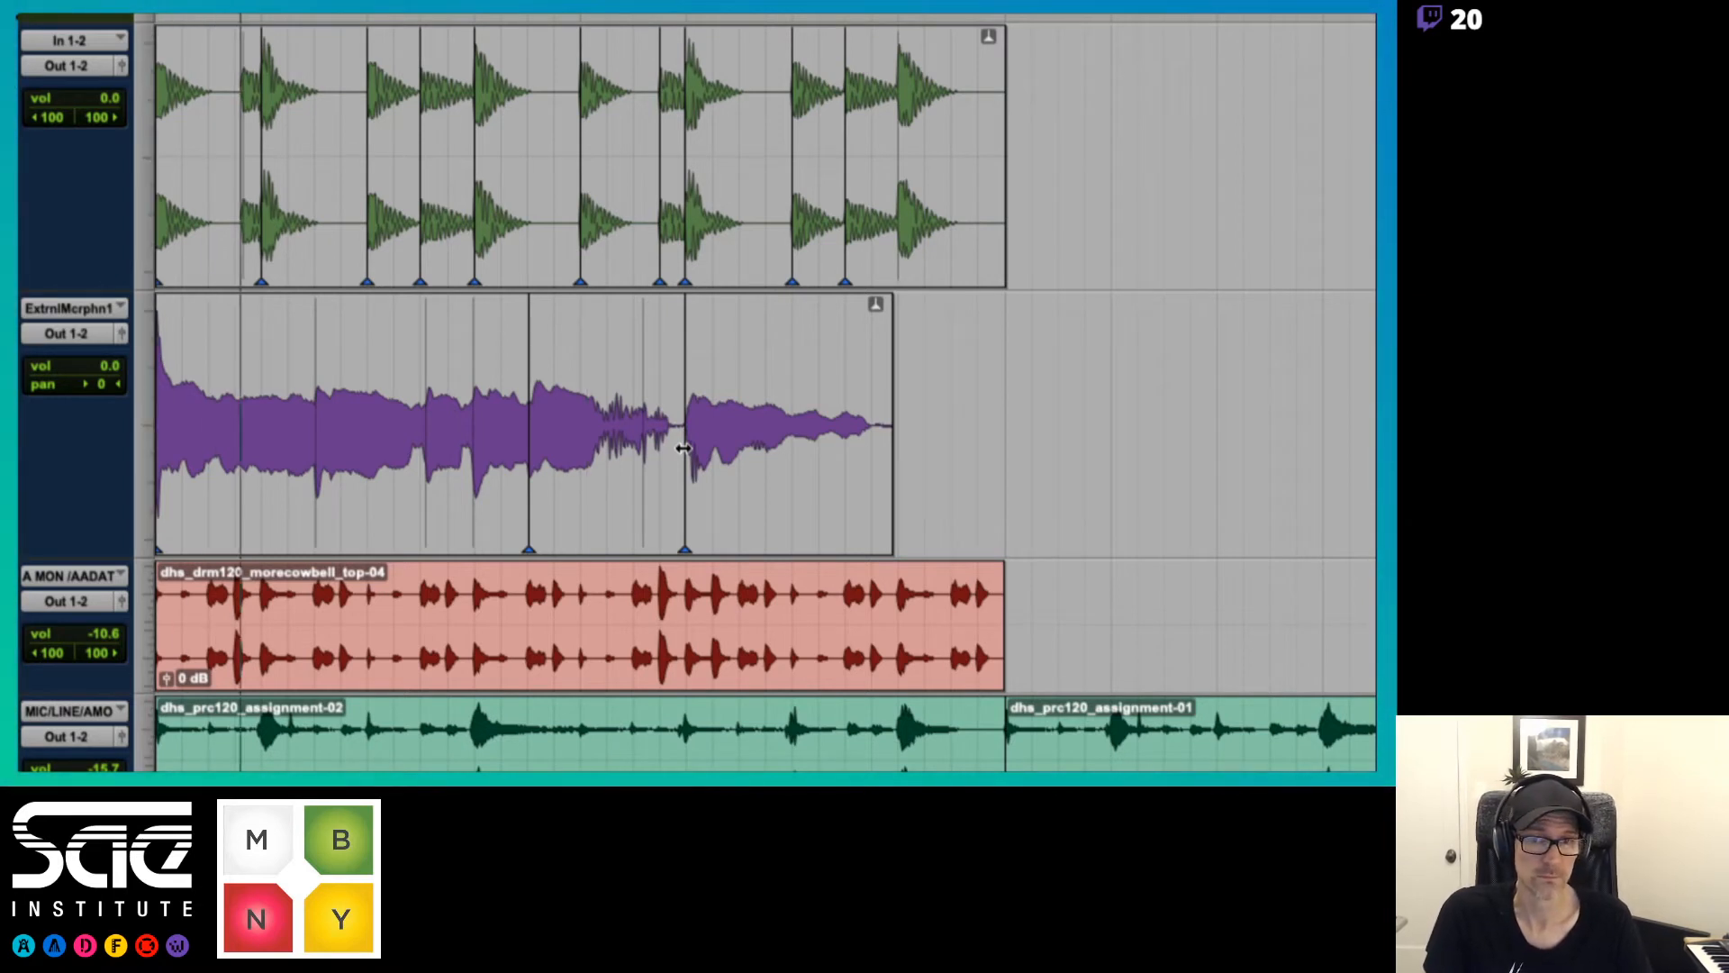
Add a warp marker on the vocal's fifth event, move it later onto the drum hit just before beat 2|2, and play it
left_click(642, 506)
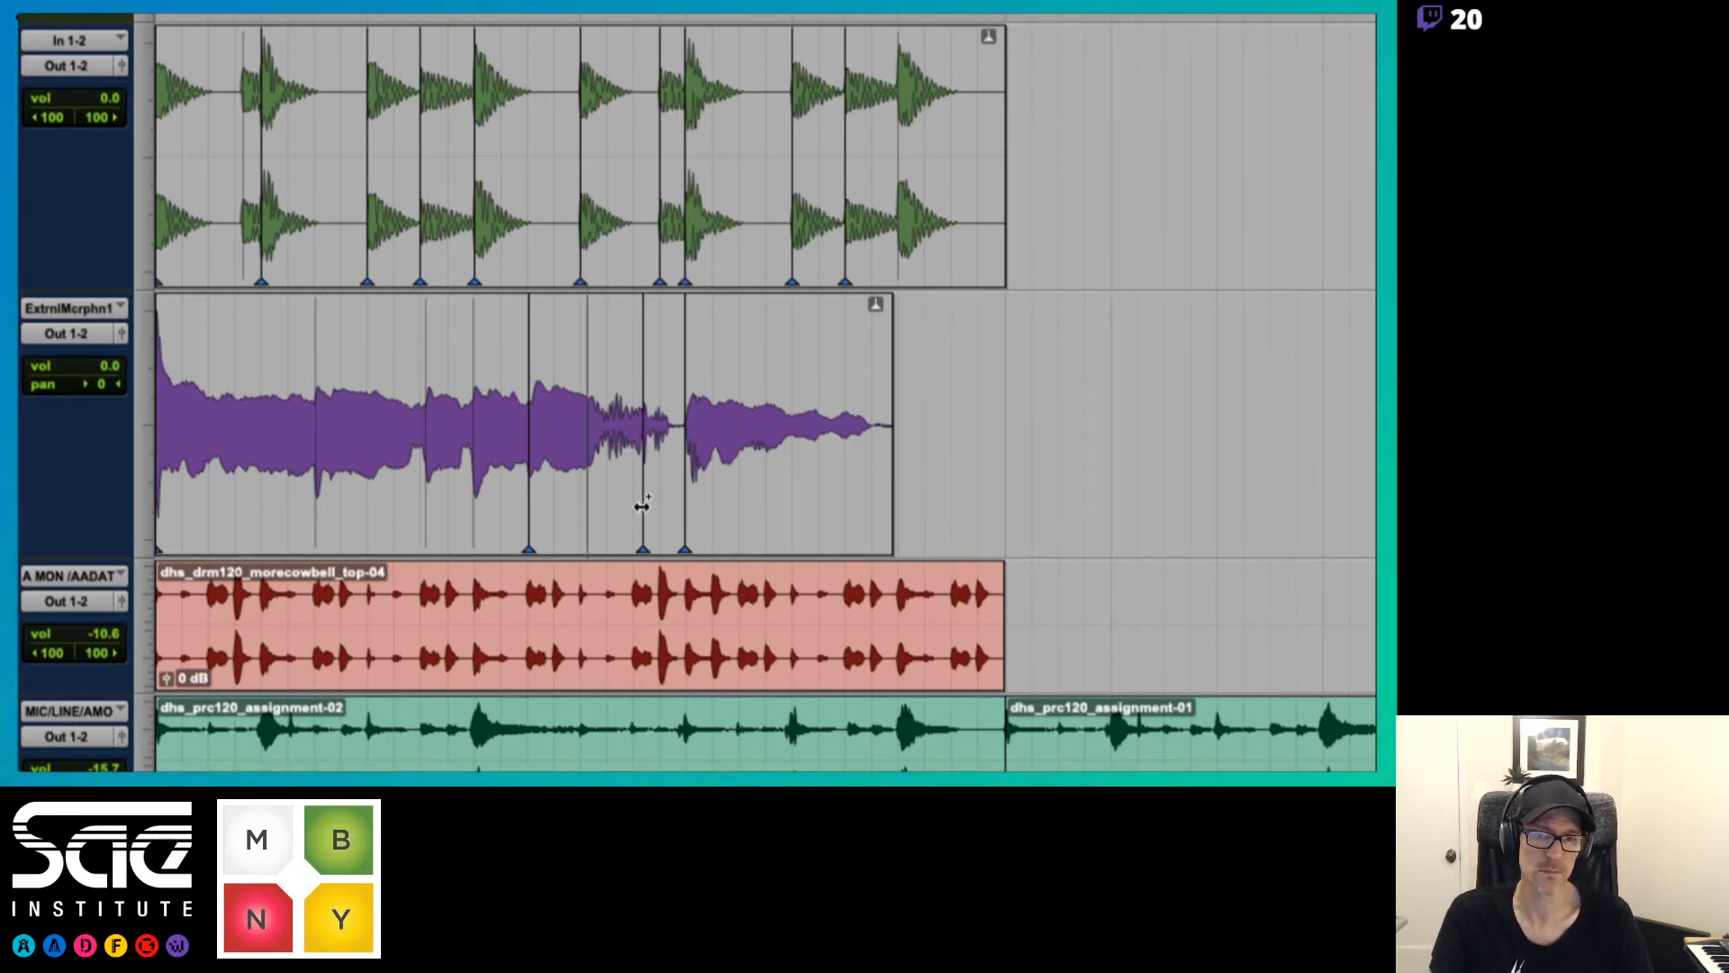
left_click_drag(641, 506, 660, 514)
key("space")
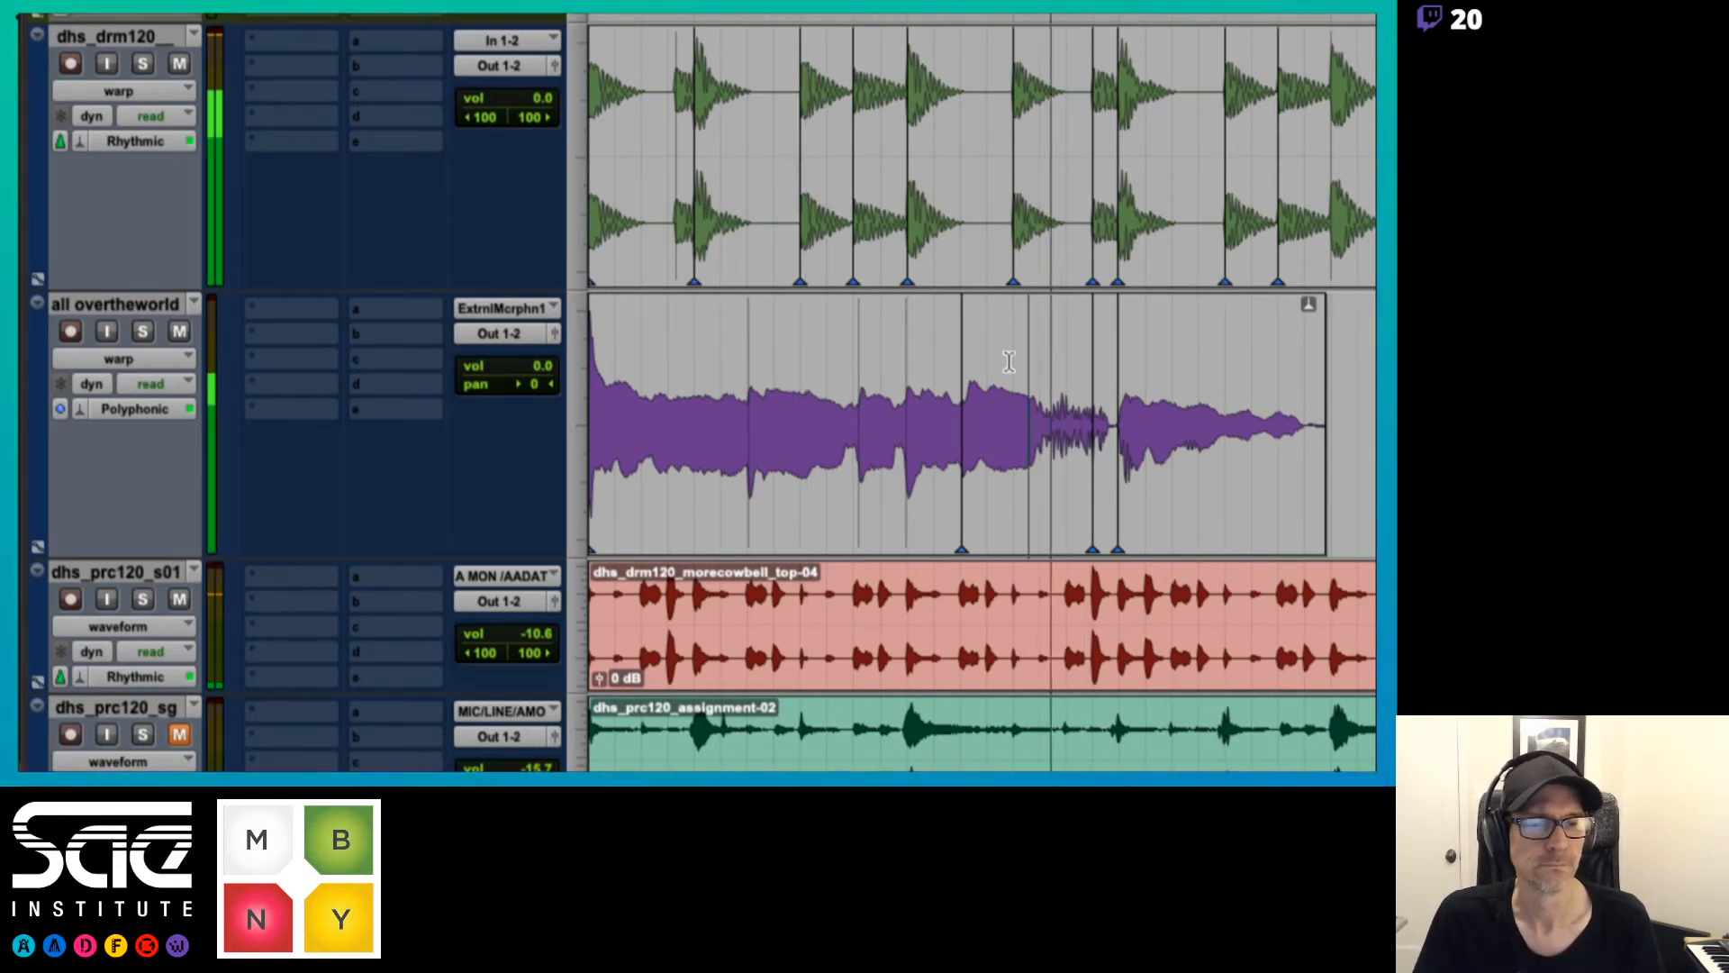
key("space")
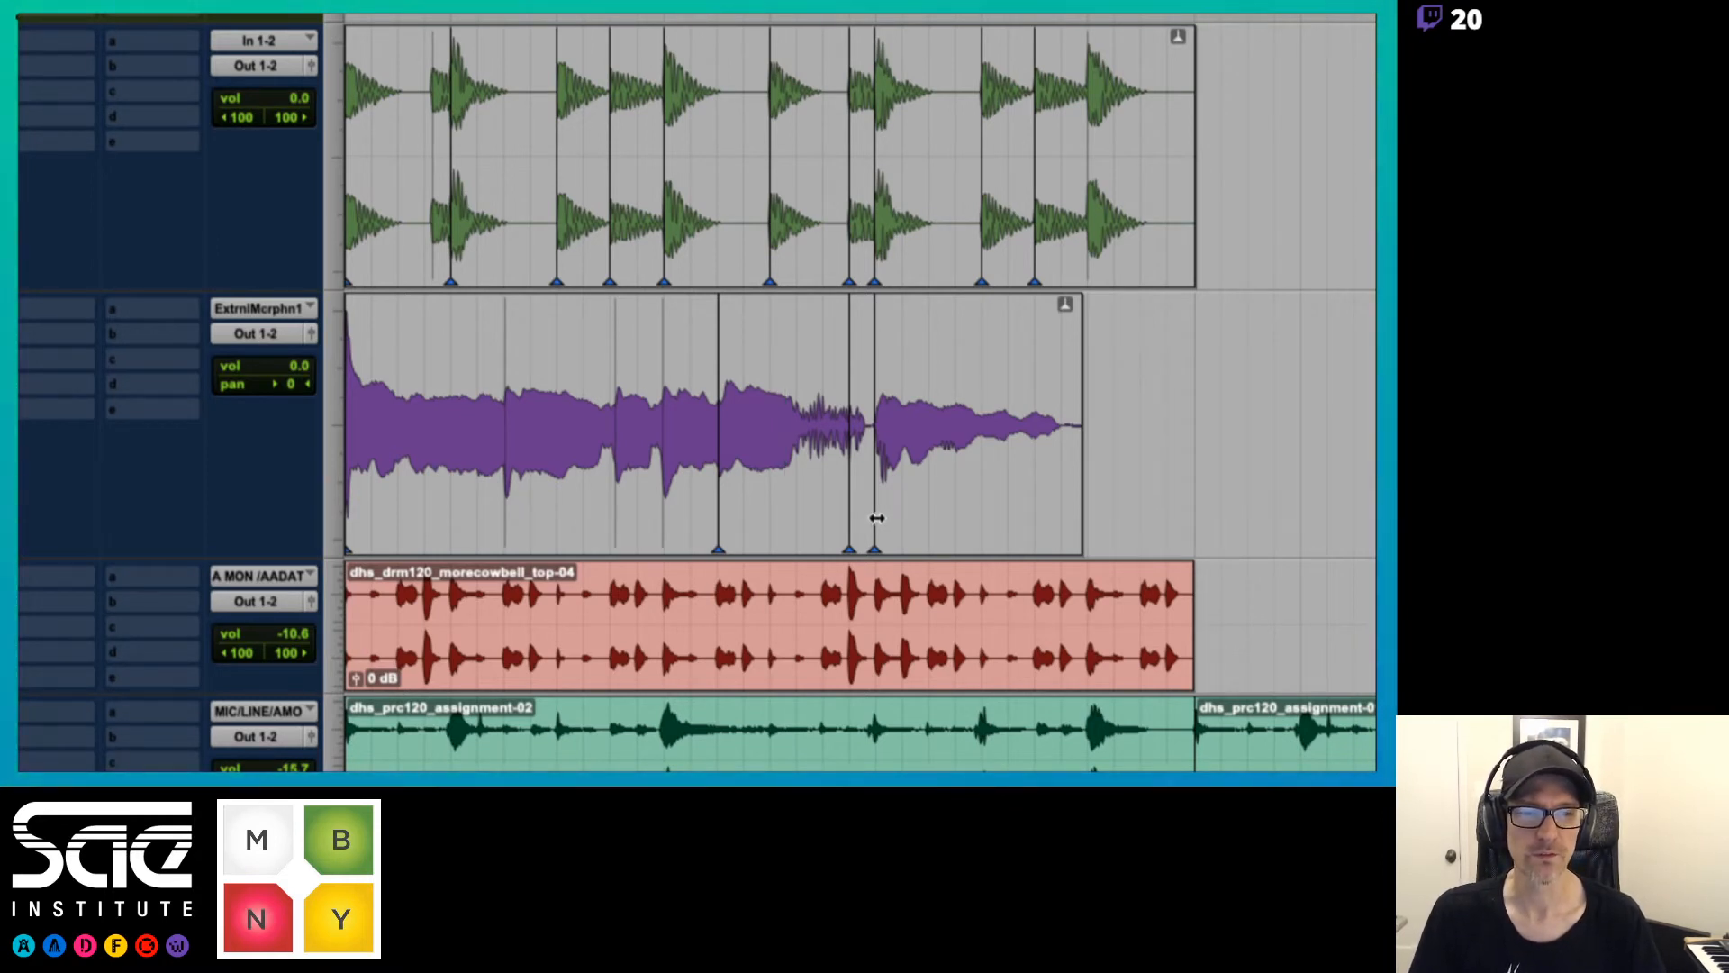
Move the last vocal phrase's warp marker later in stages to beat 2|3, playing the result between moves
left_click_drag(876, 518, 928, 523)
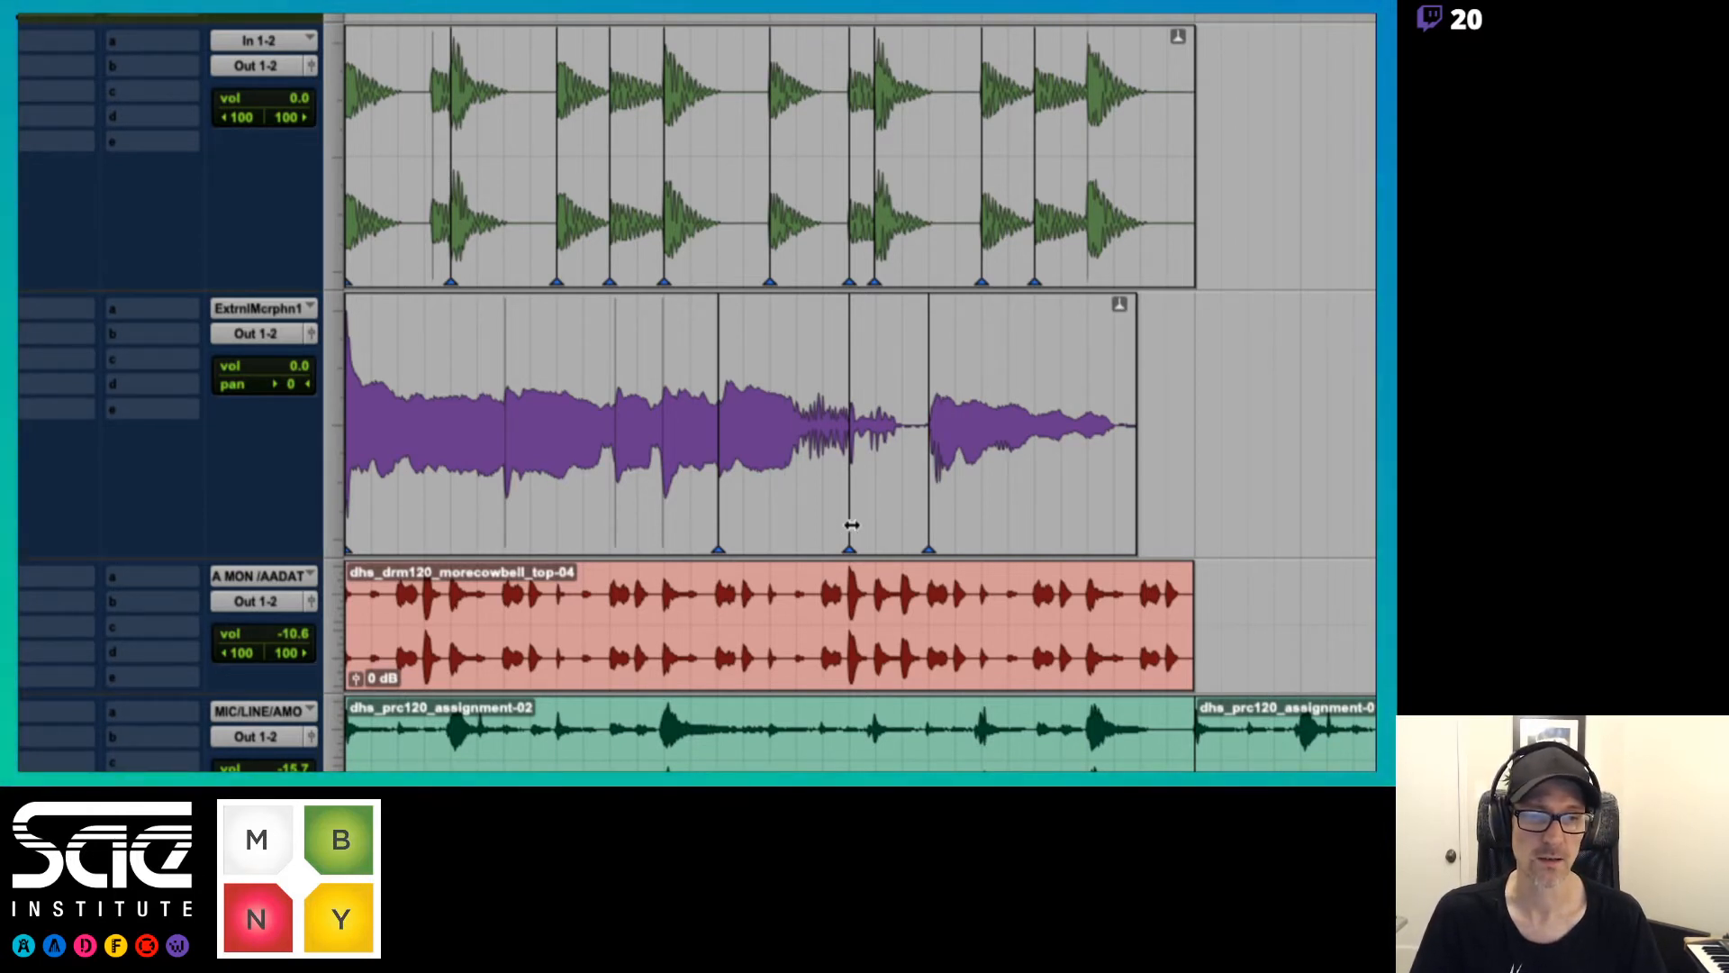
key("space")
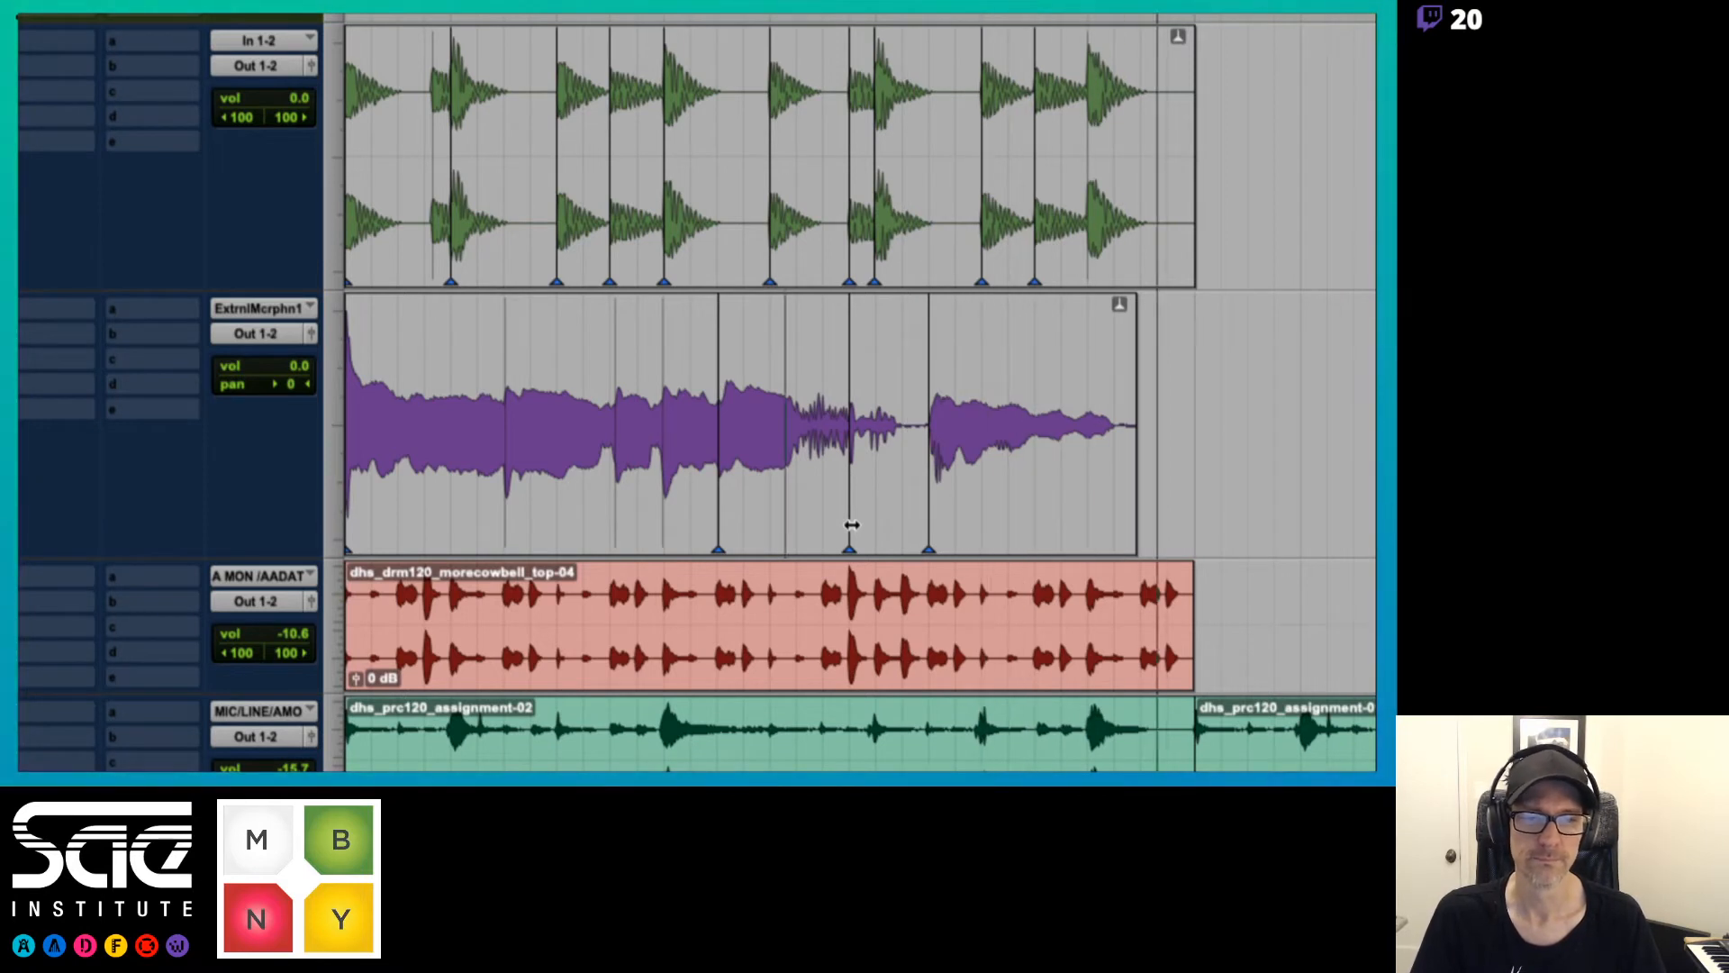
mouse_move(929, 523)
left_mouse_down()
mouse_move(899, 532)
mouse_move(955, 535)
left_mouse_up()
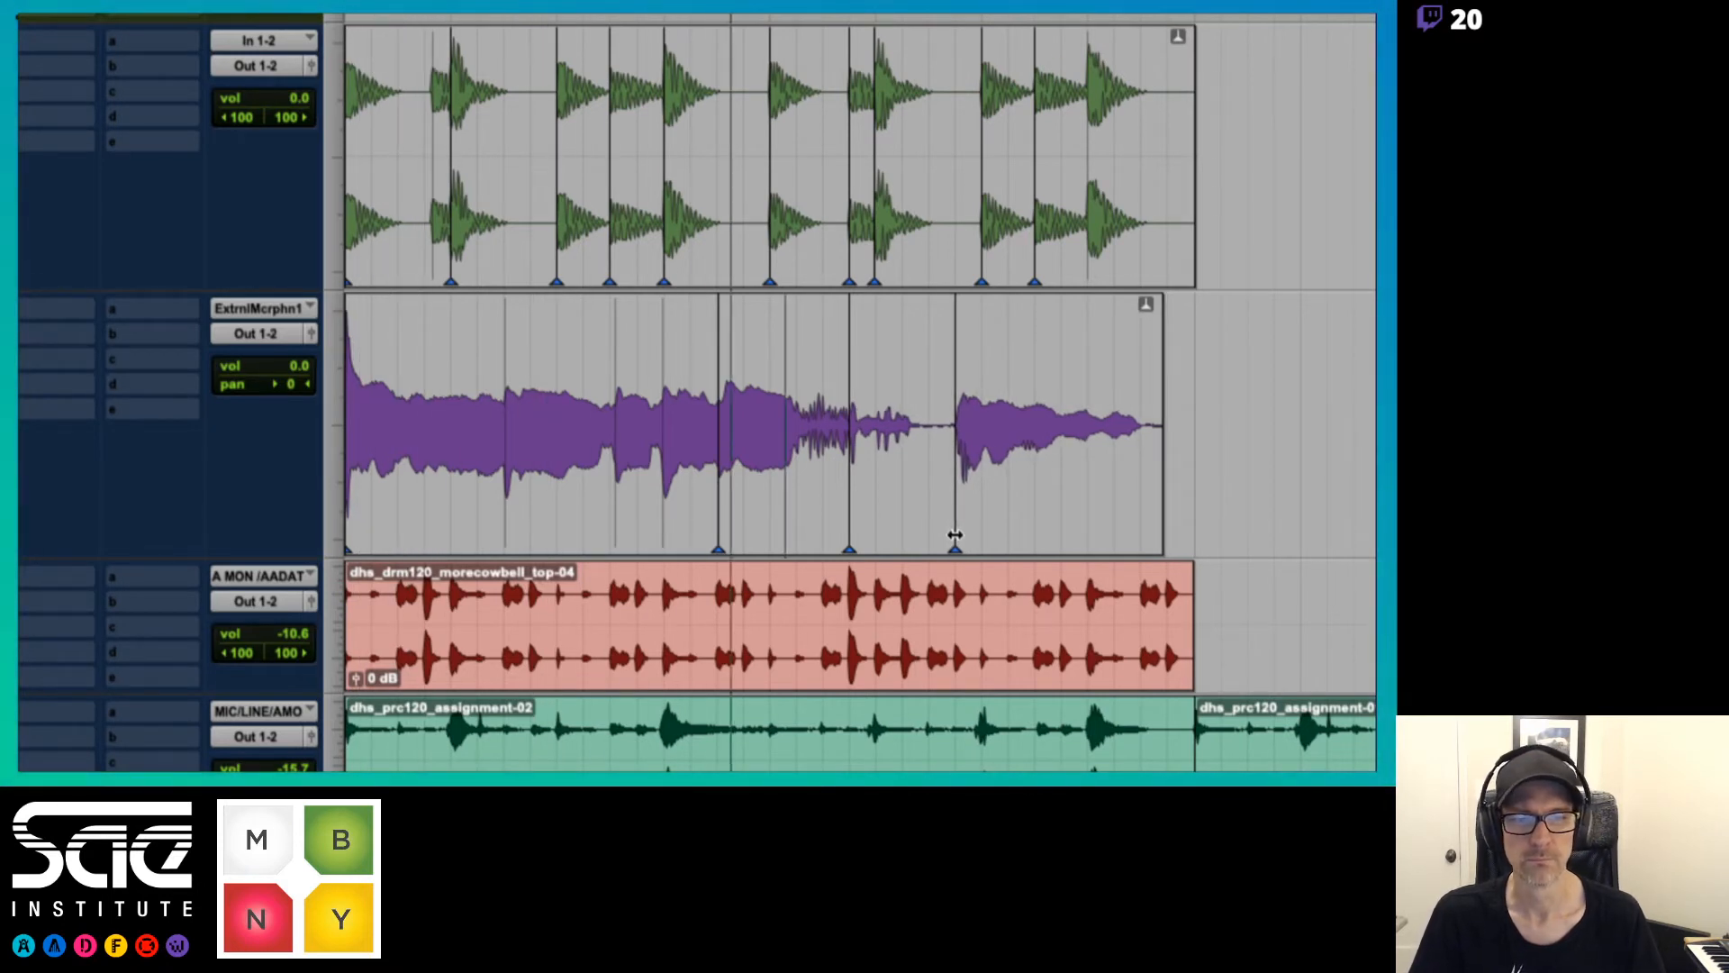
left_click_drag(954, 535, 983, 538)
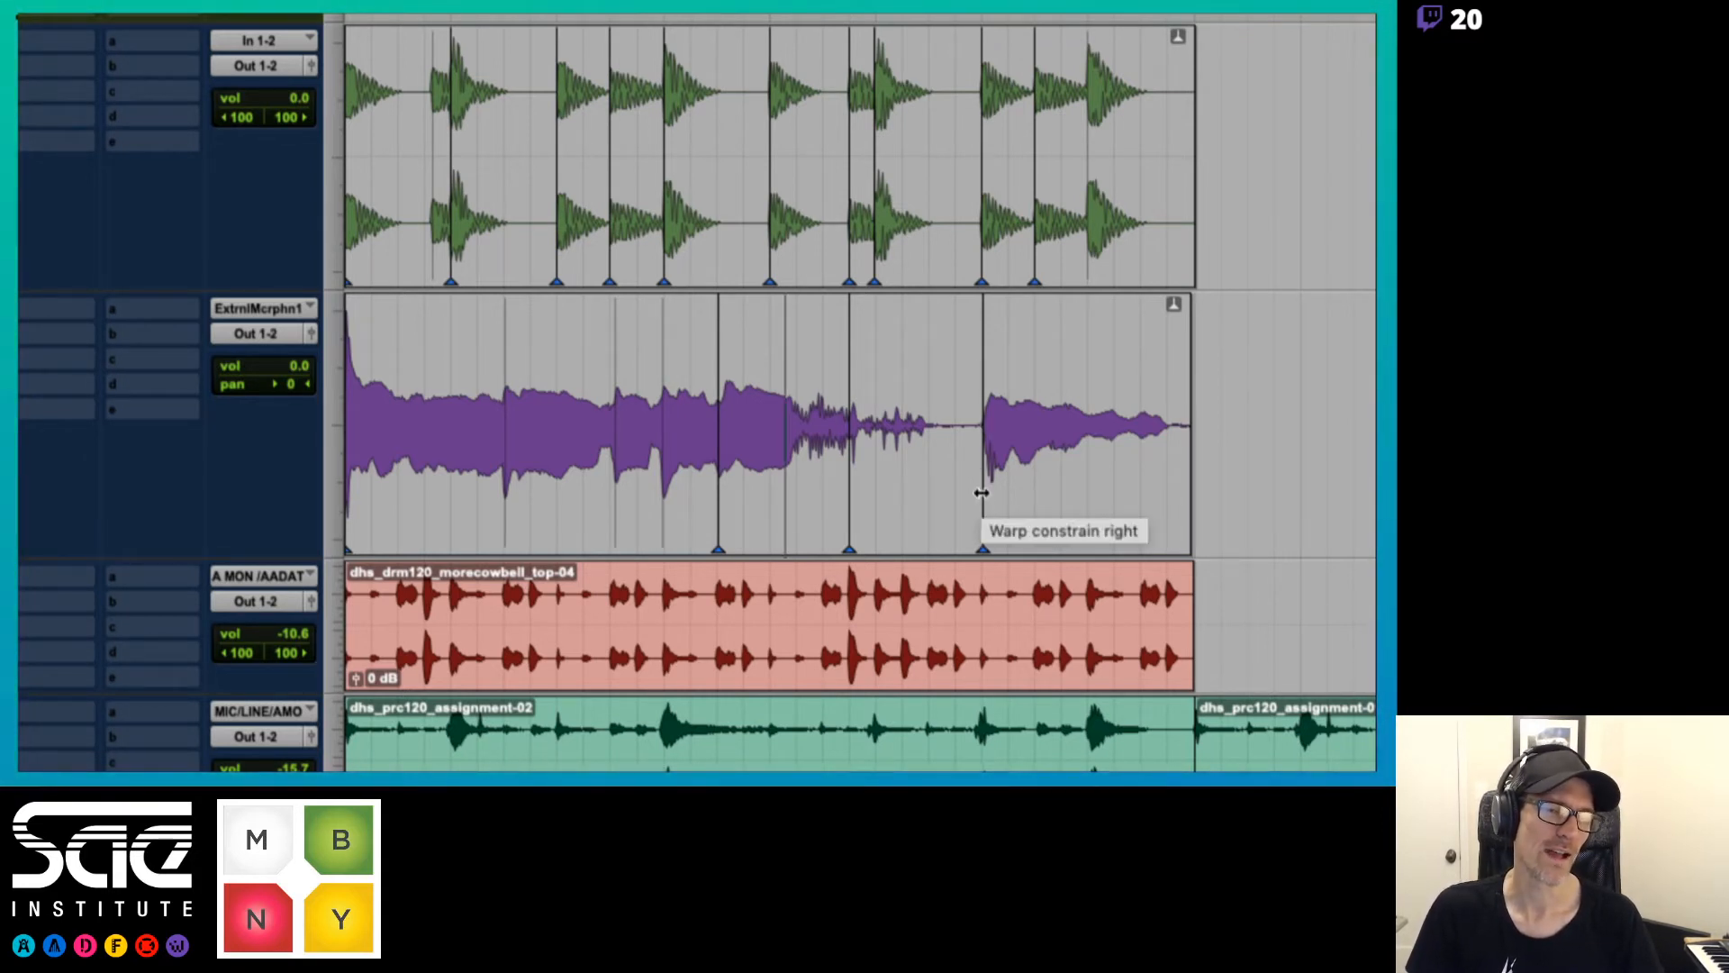
mouse_move(981, 492)
left_mouse_down()
mouse_move(919, 494)
mouse_move(983, 497)
left_mouse_up()
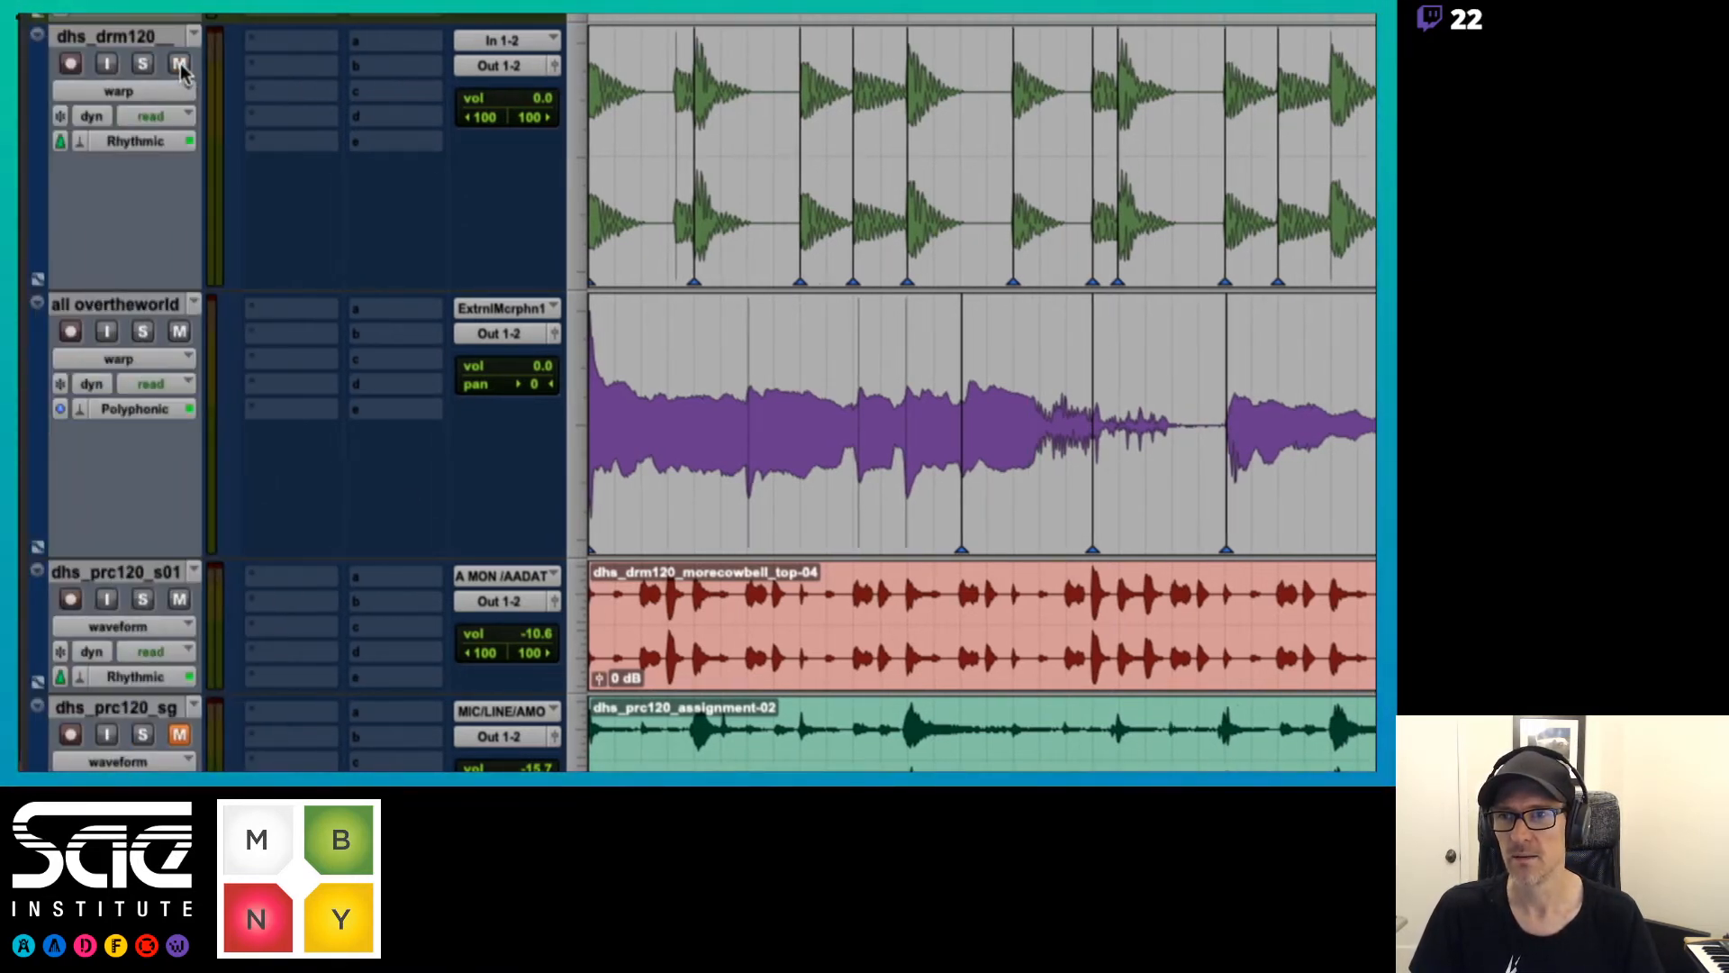
Mute dhs_drm120 and dhs_prc120_s01, place dhs_prc120_s01 above the vocal track at small height, and play the vocal
left_click(181, 66)
left_click(179, 599)
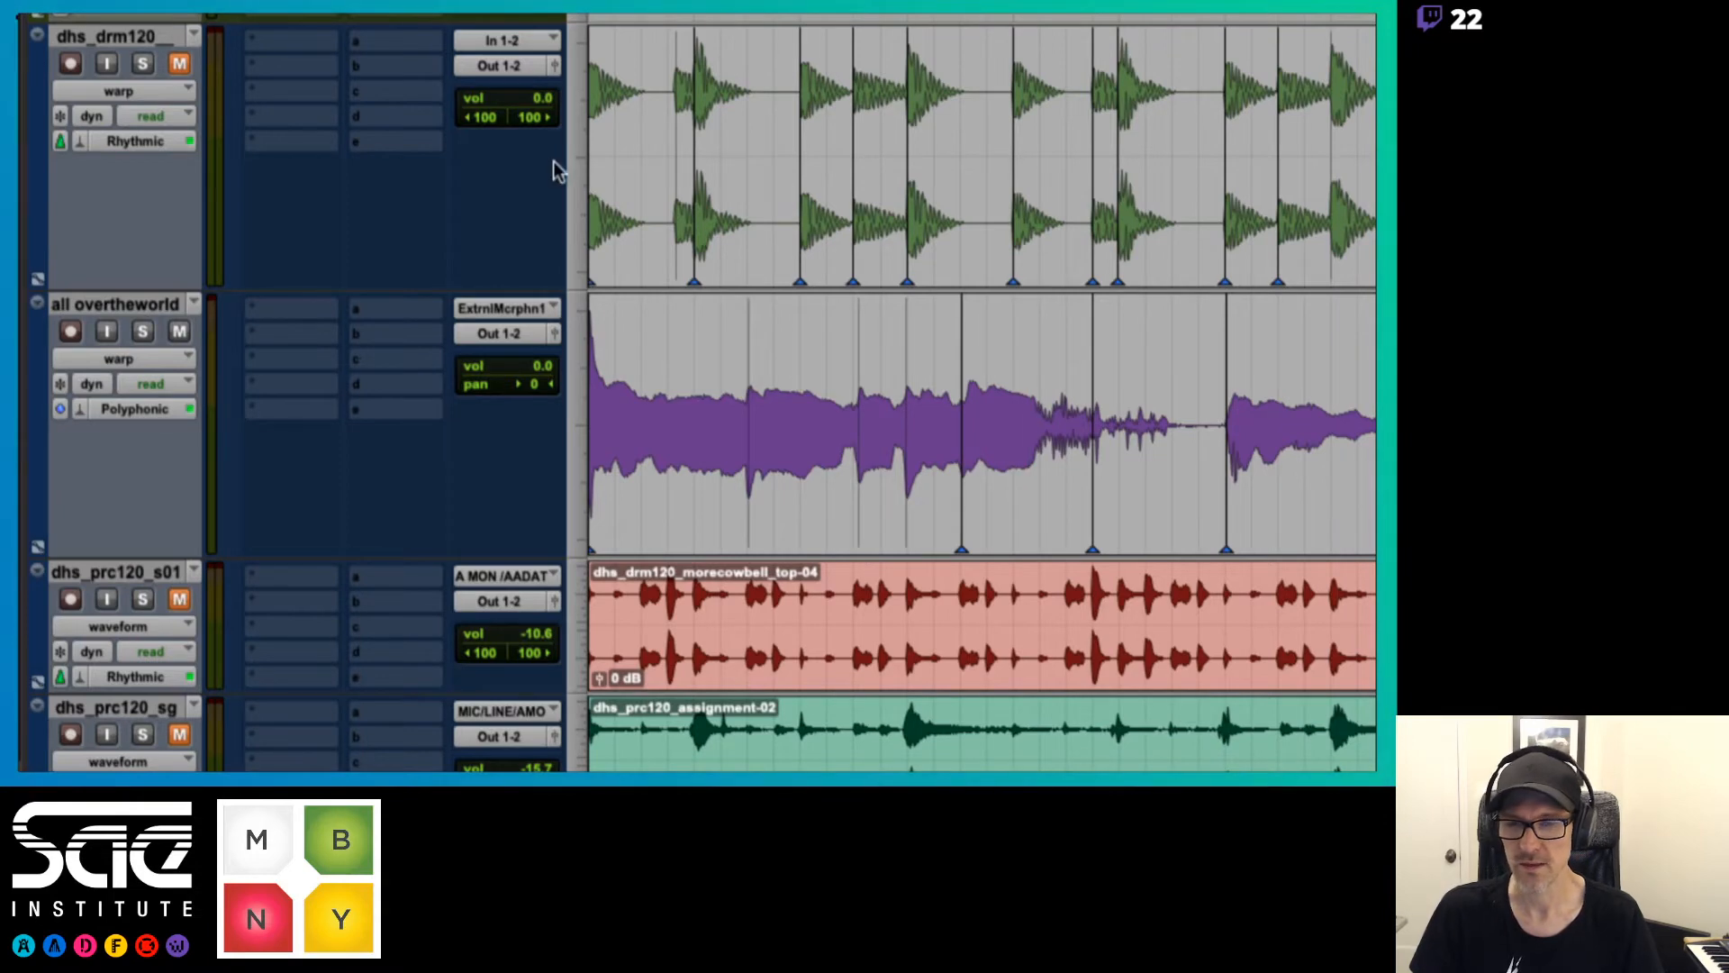
left_click_drag(115, 572, 118, 307)
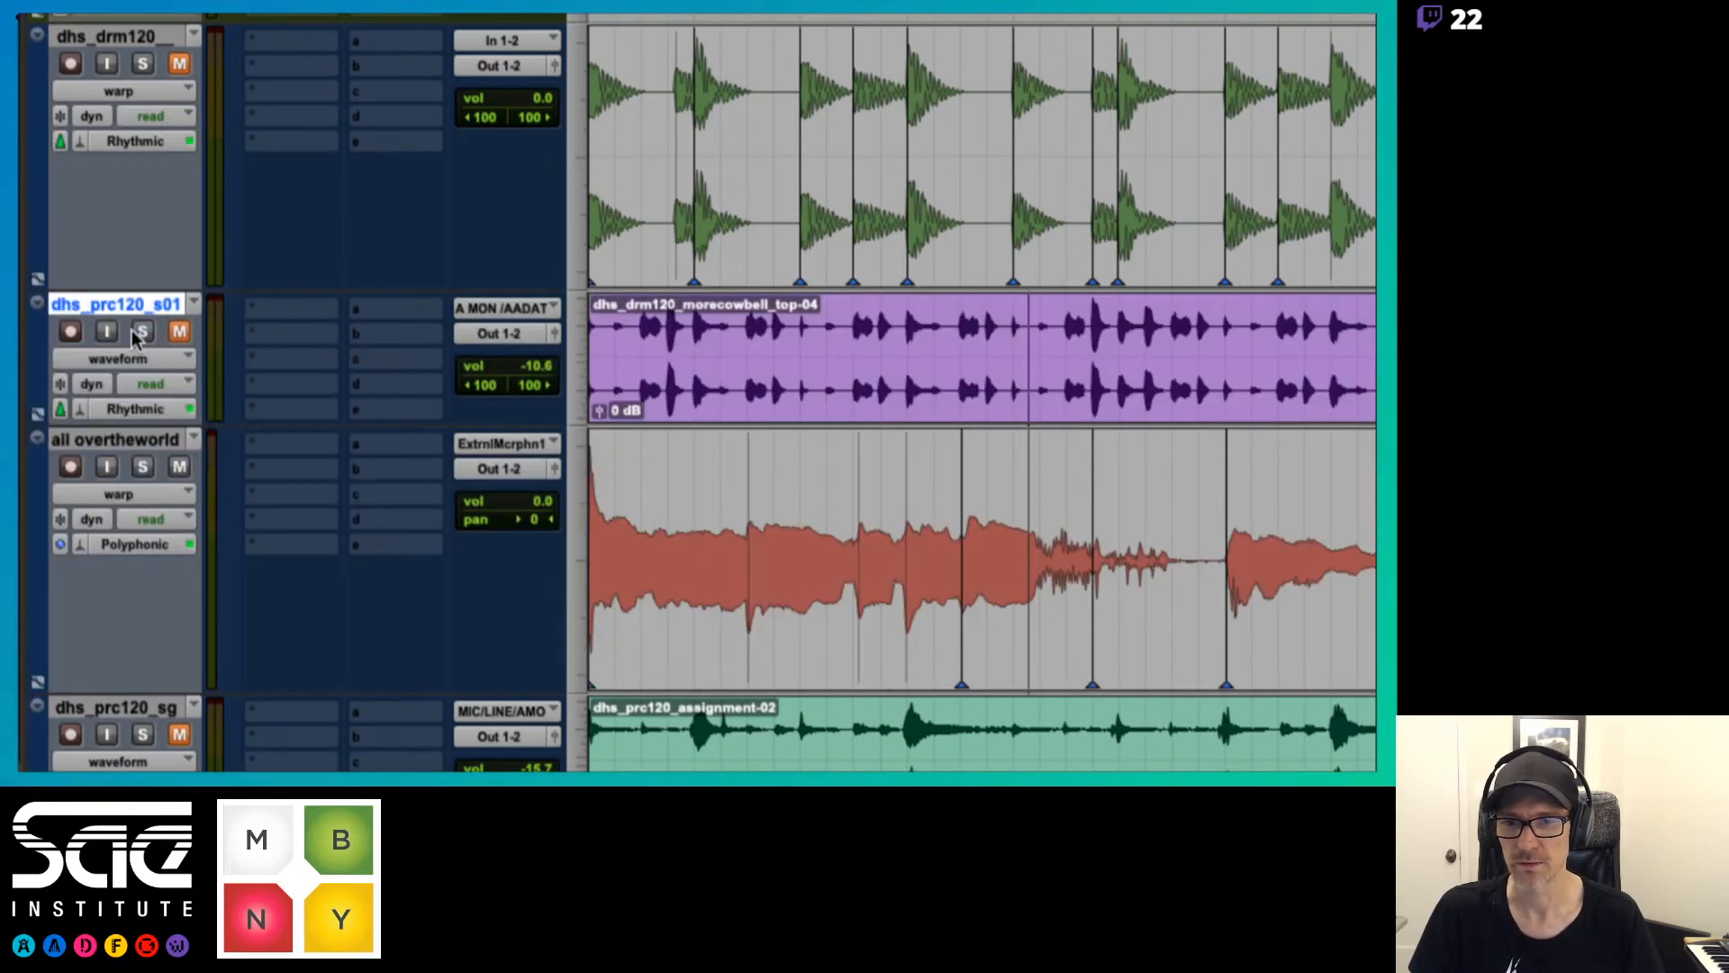
left_click(577, 387)
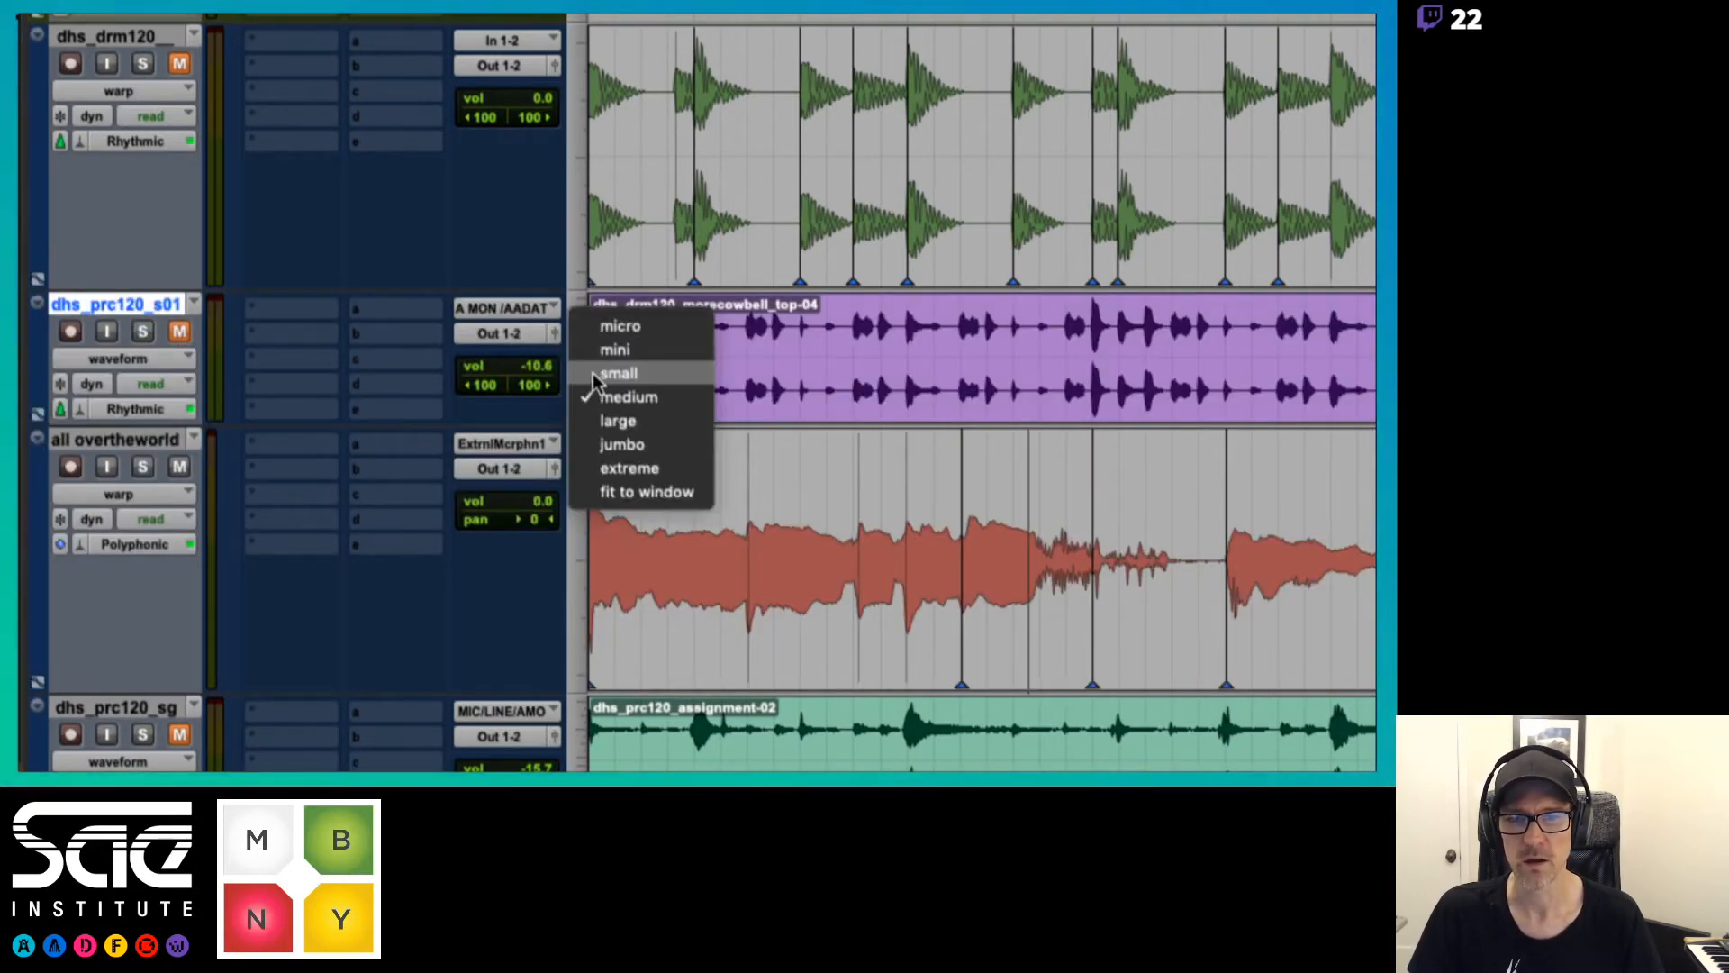
left_click(608, 385)
key("space")
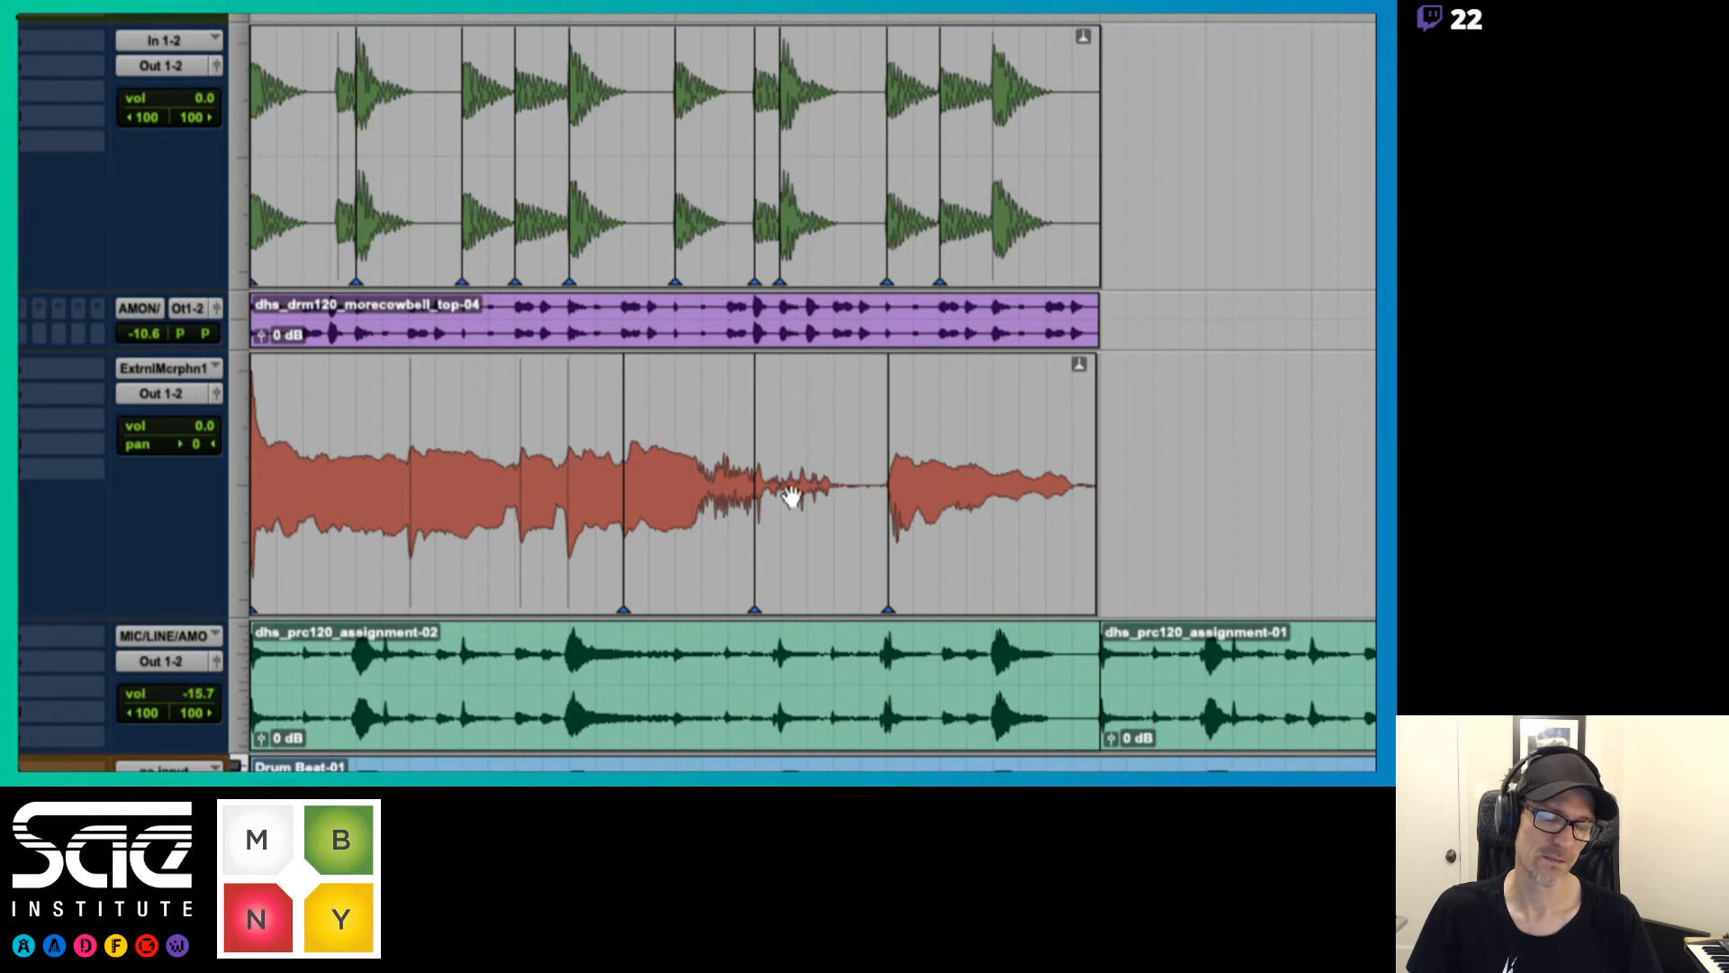
Move the last phrase's warp marker back to halfway between beats 2|2 and 2|3, and switch the vocal track to waveform view
left_click_drag(887, 566, 835, 567)
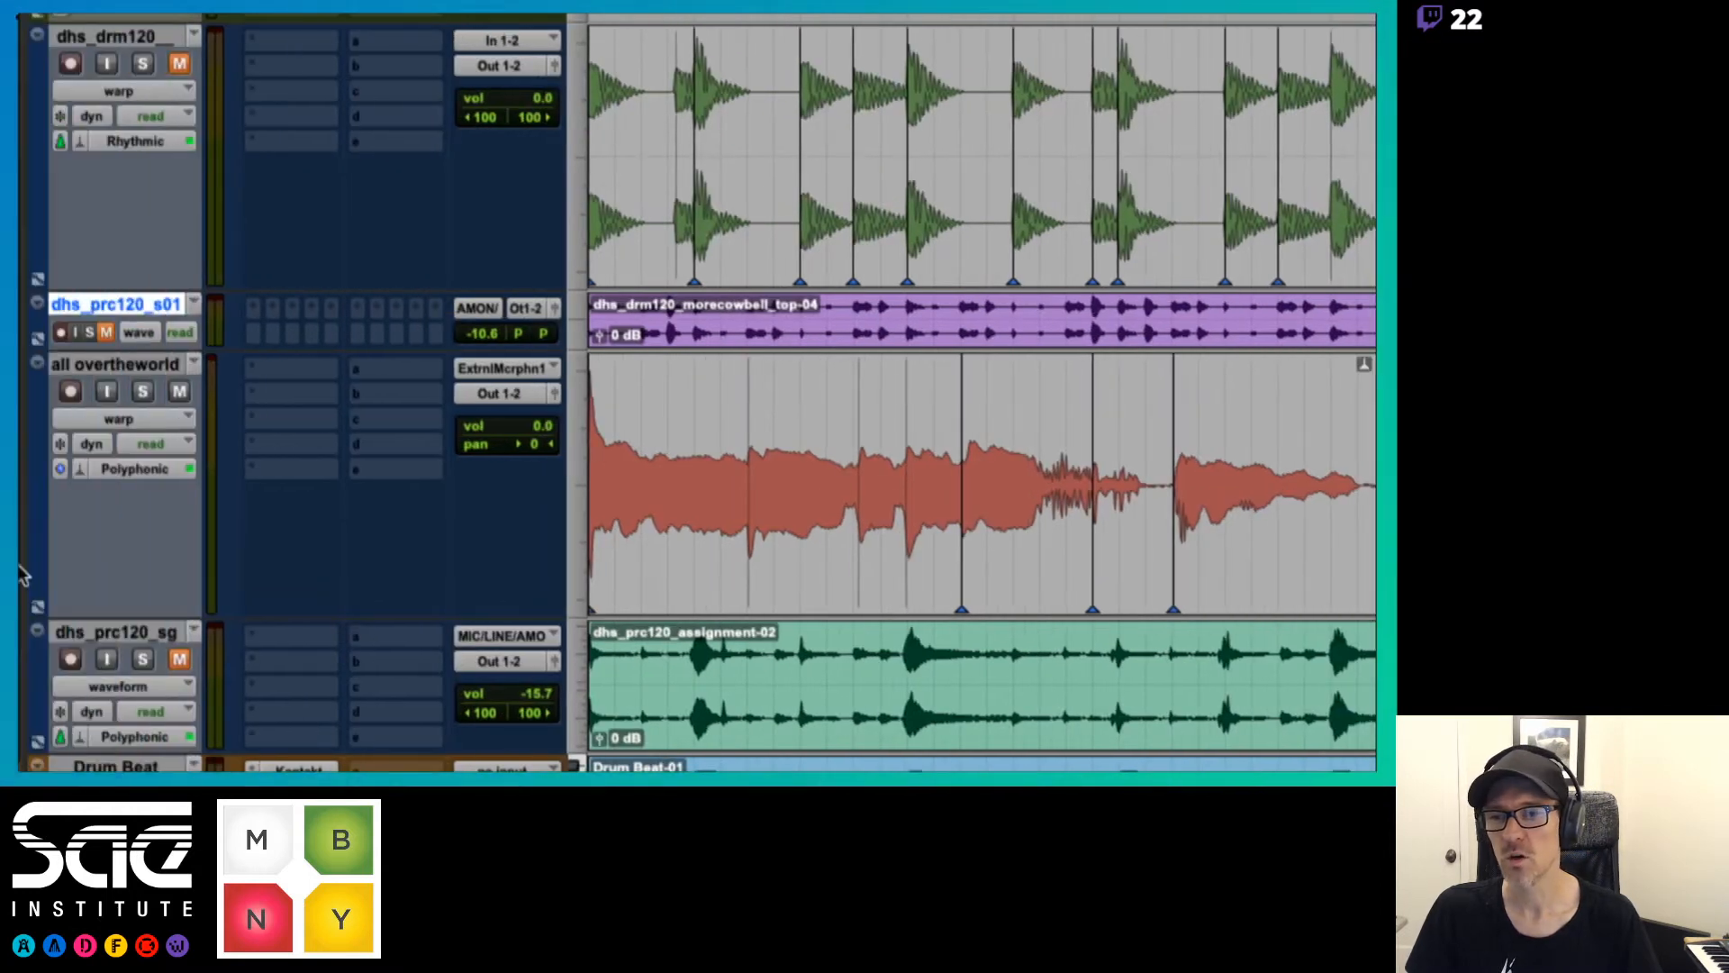
left_click(147, 410)
left_click(128, 444)
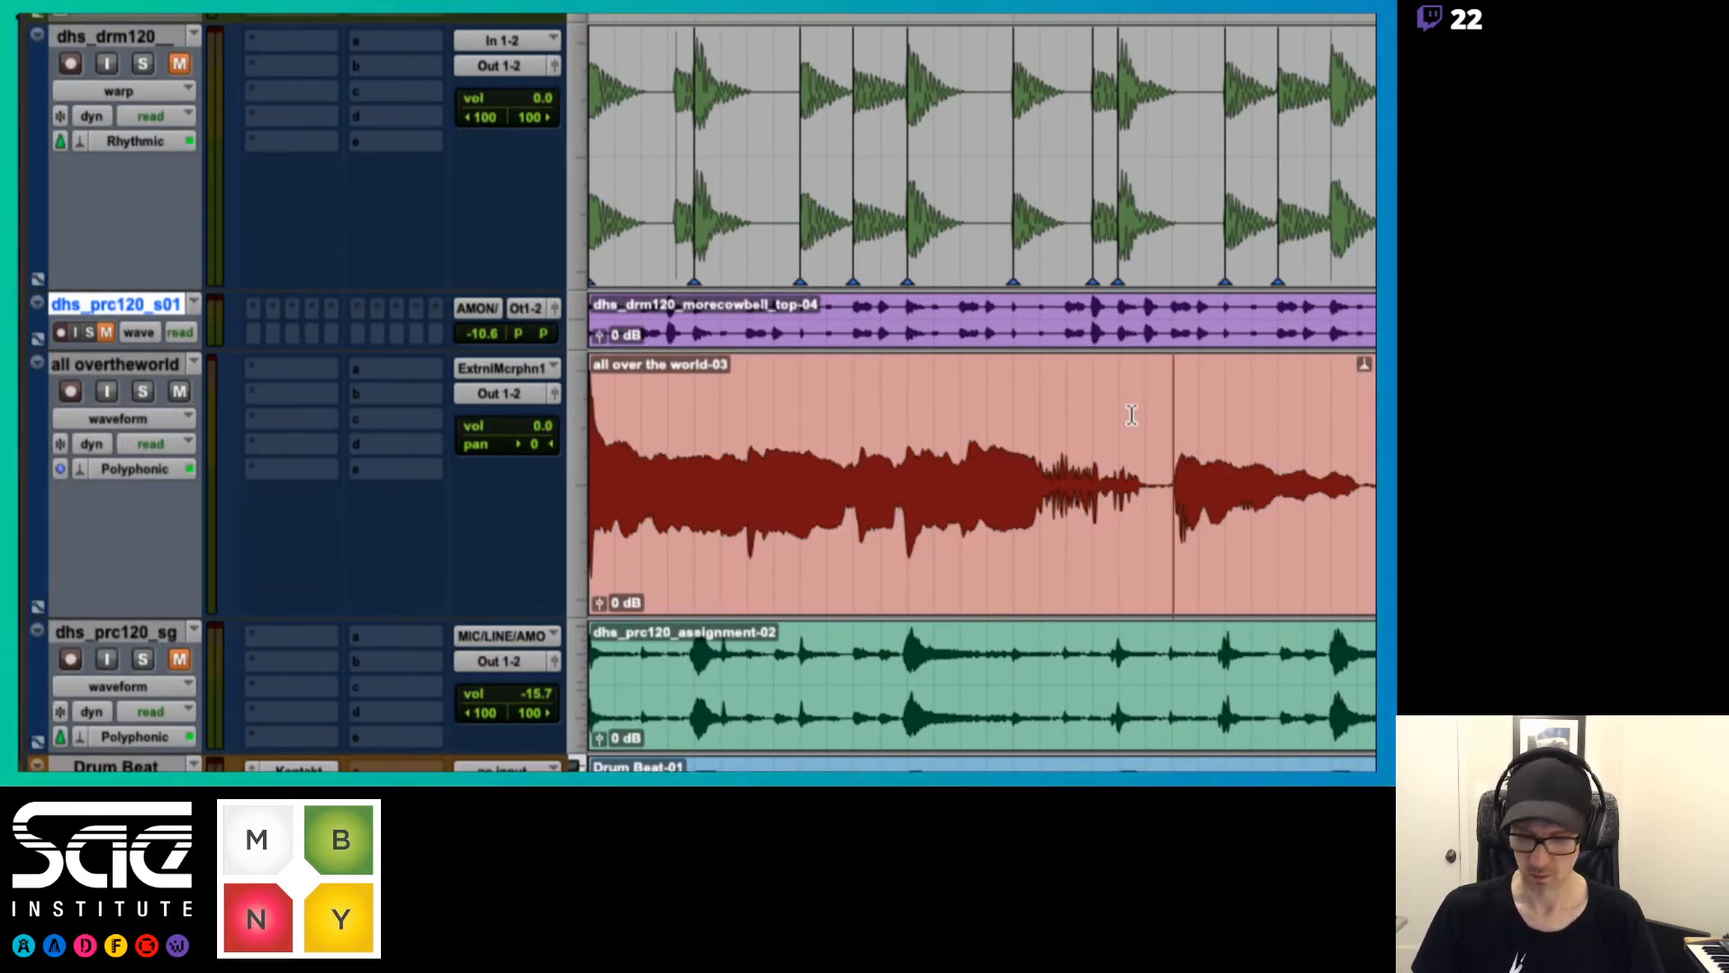
Separate the last vocal phrase and shift it to beat 2|3, with fade-outs on the ends of both vocal clips
key("super+e")
left_click_drag(1253, 574, 1303, 577)
scroll(1300, 569, "right", 5)
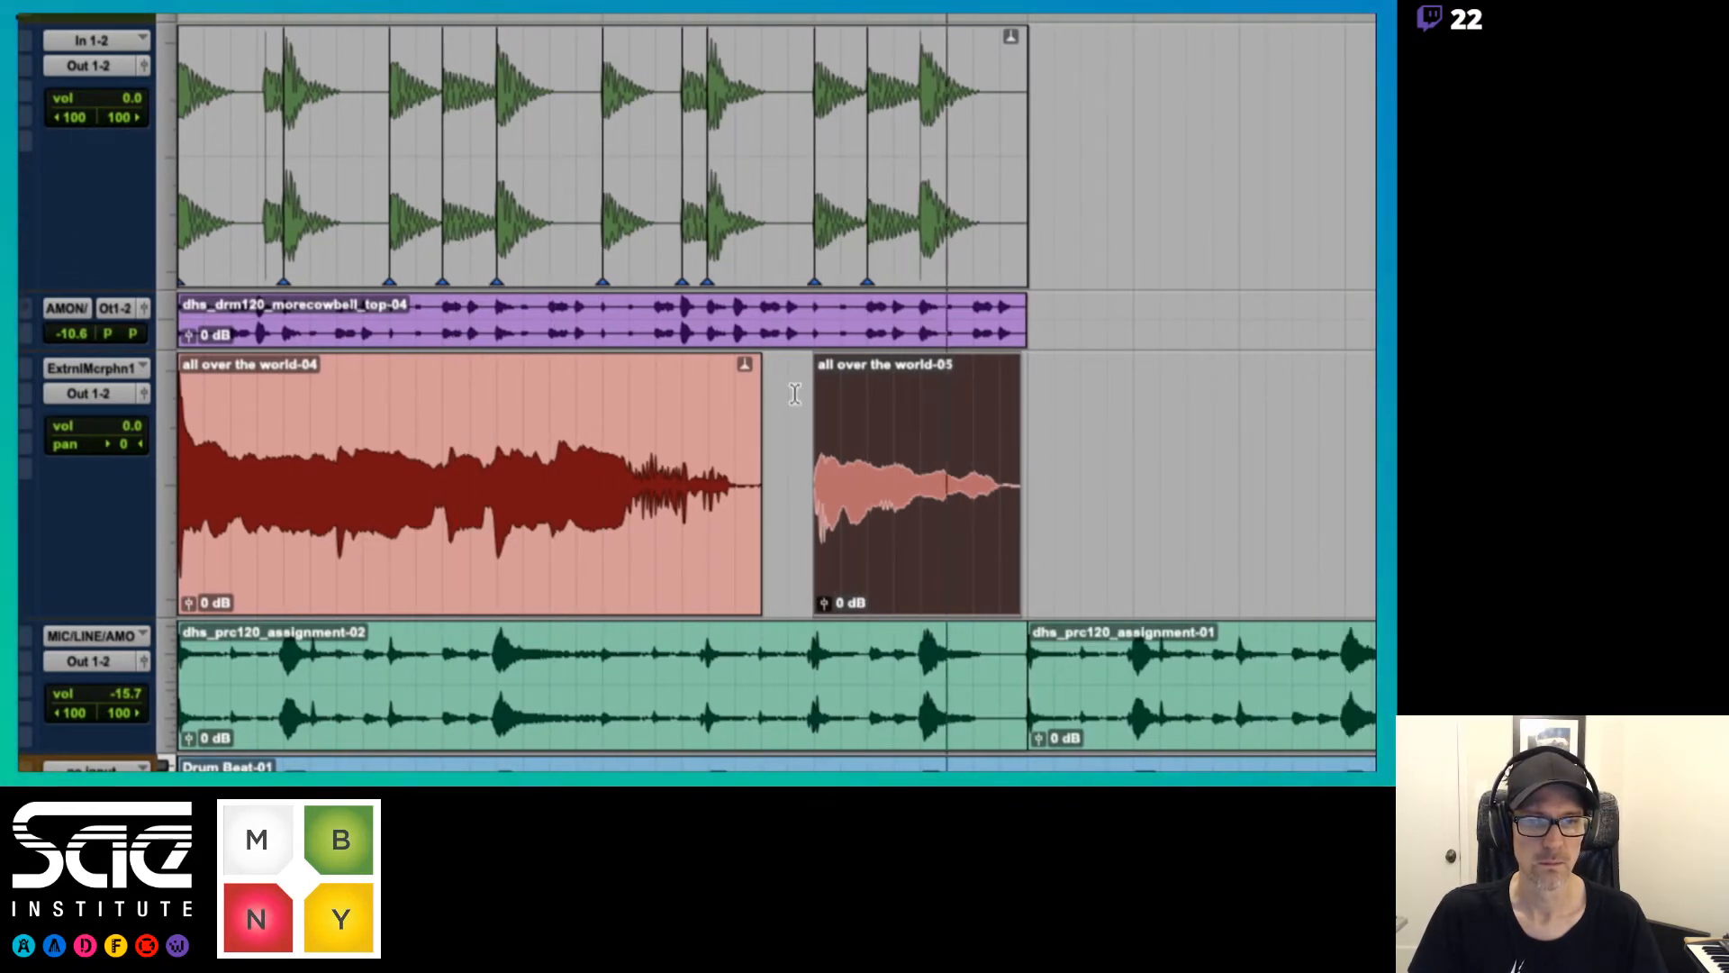
left_click_drag(755, 366, 738, 369)
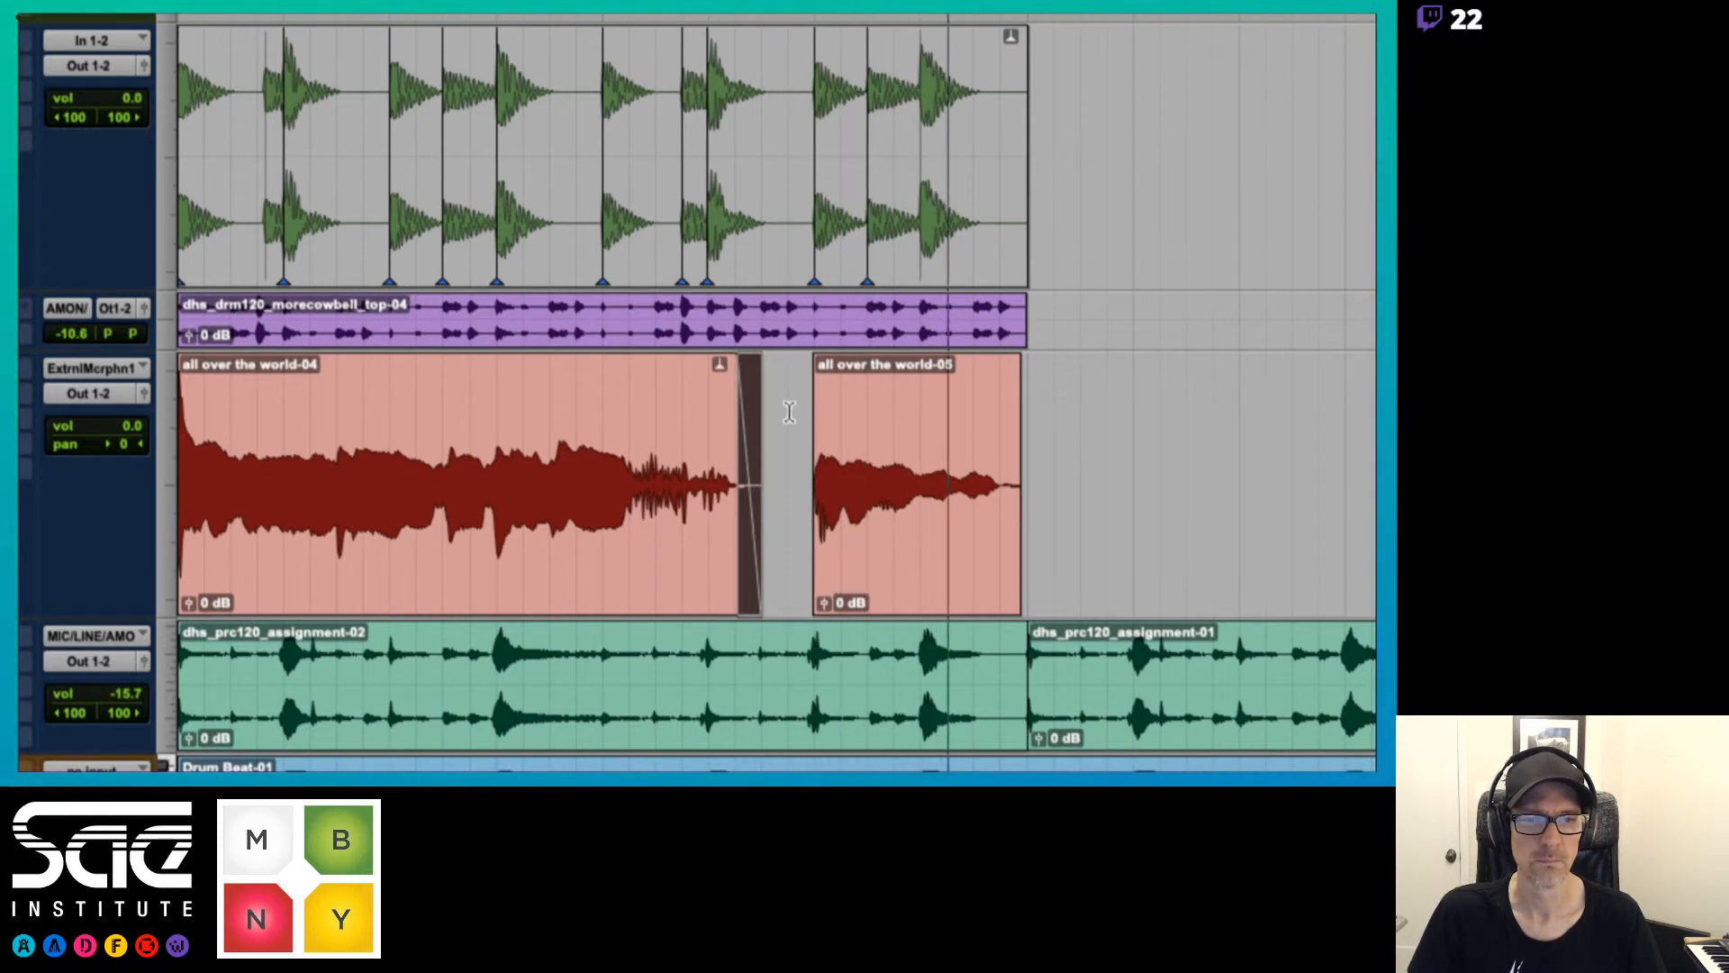
left_click_drag(1017, 360, 998, 362)
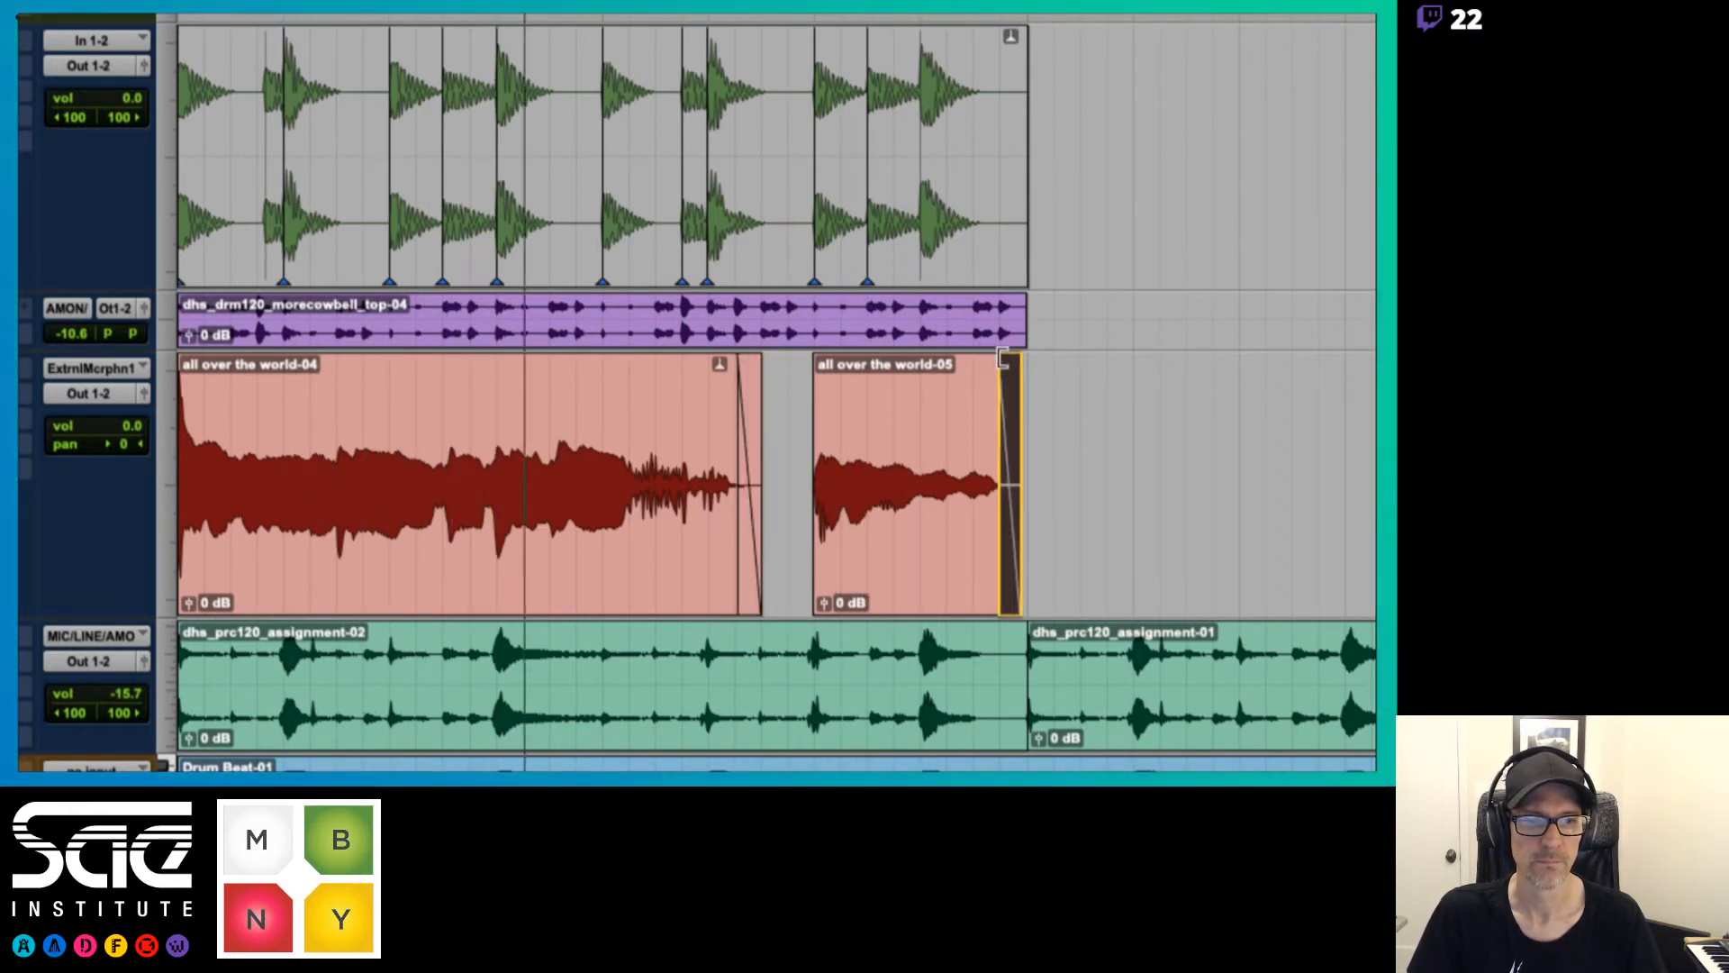
Clear the fade selection, play the separated vocal clips through, and open the vocal track's view options
left_click(793, 402)
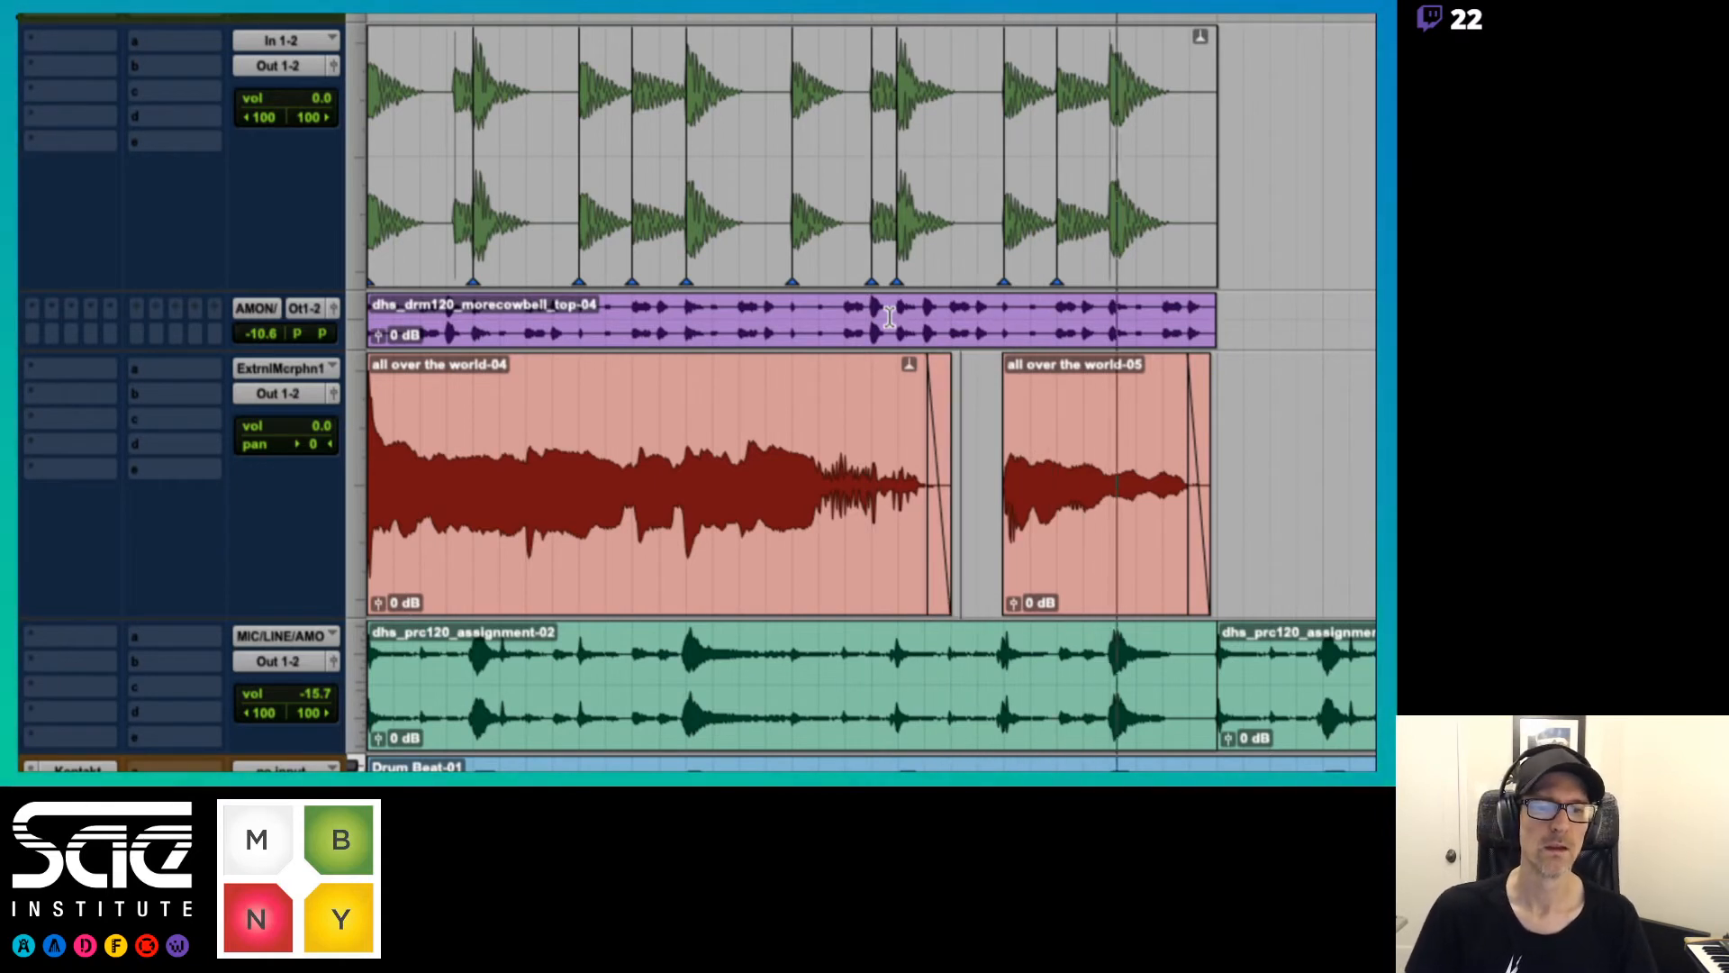
key("space")
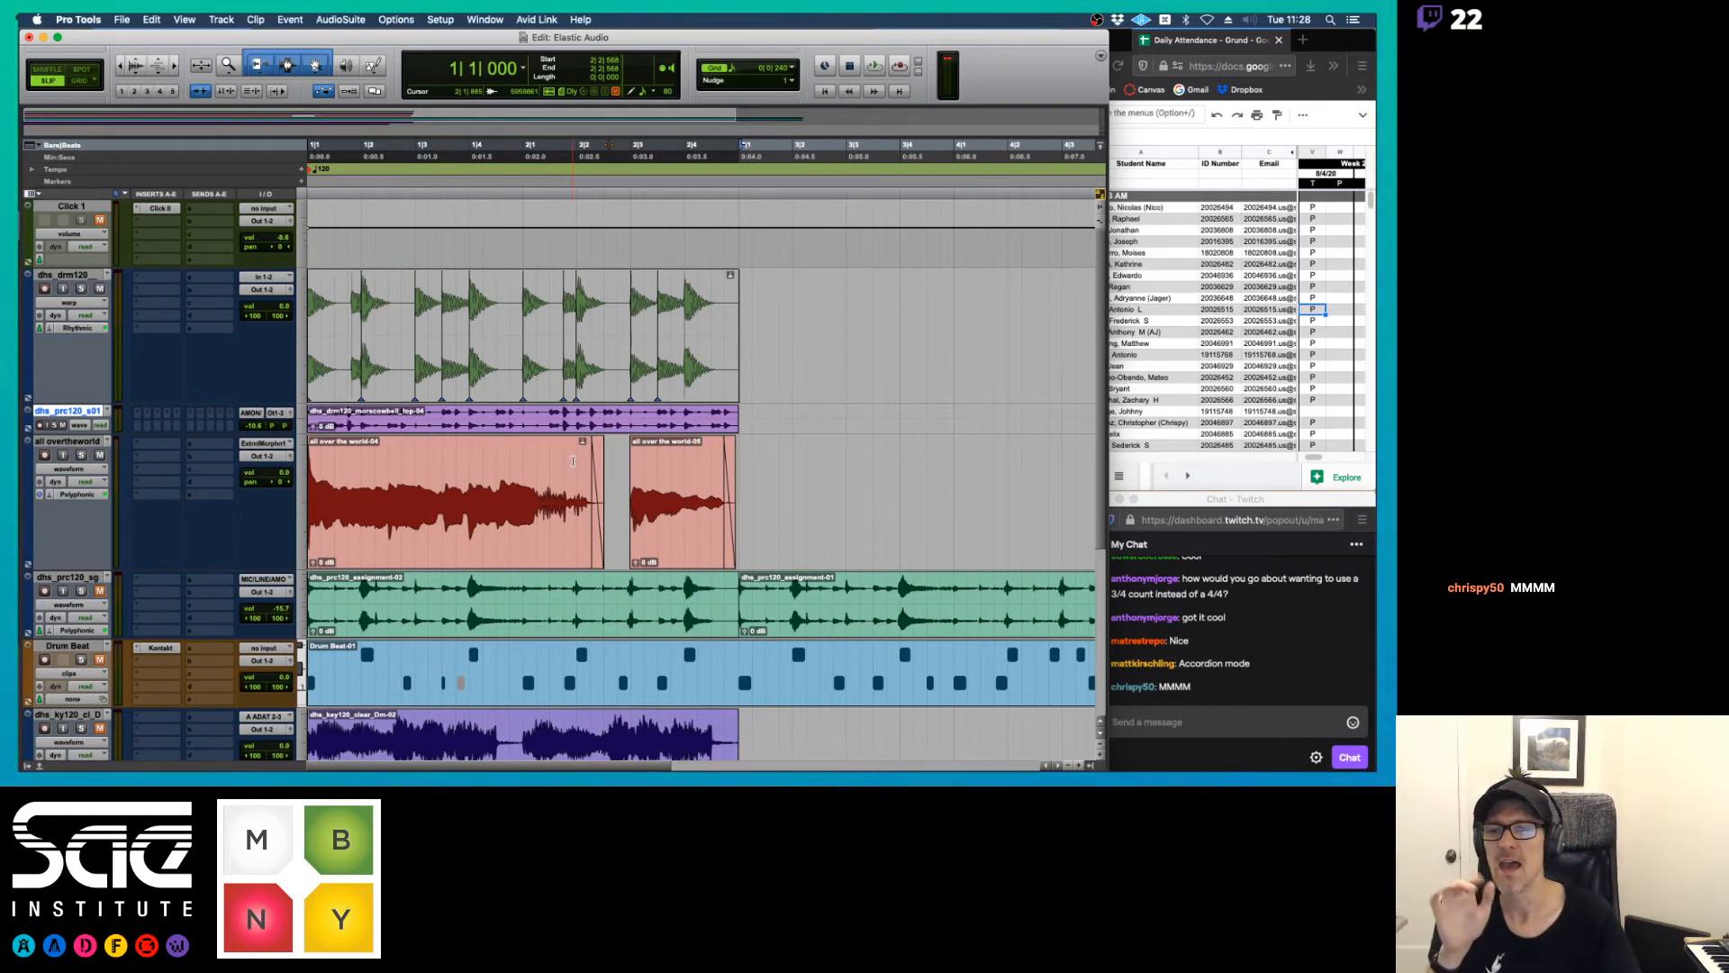
left_click(87, 469)
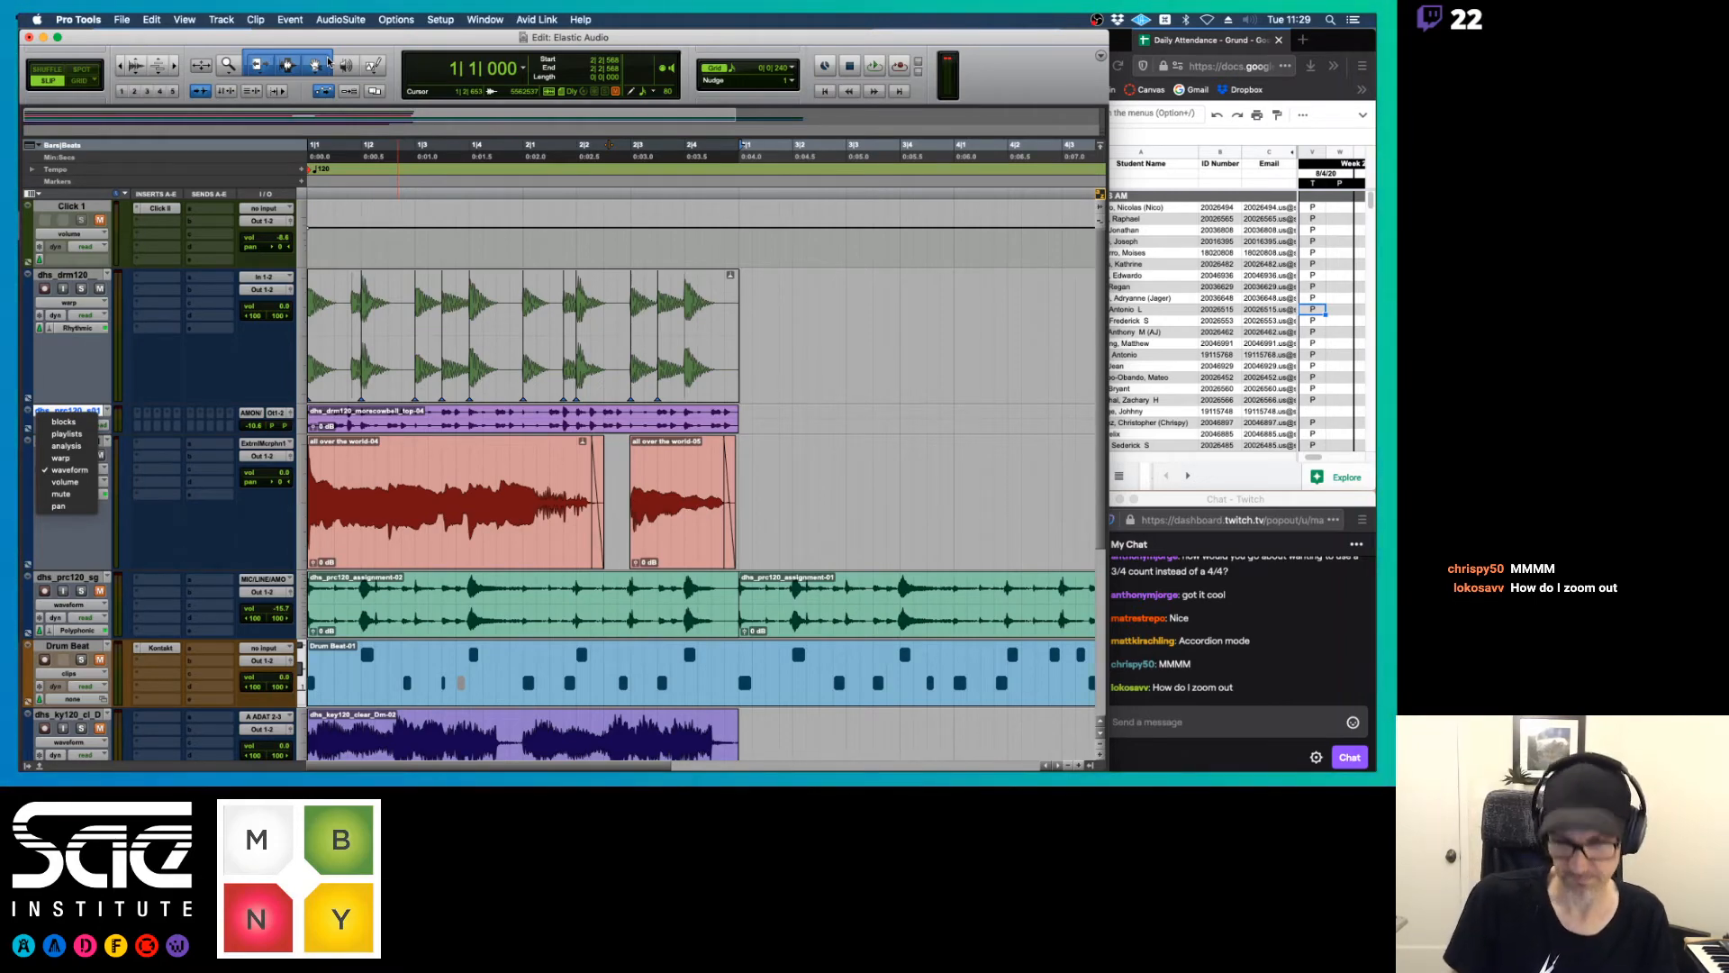
Switch to Preview, review the Elastic Audio notes from page 16 back to the track views on page 12, and return to Pro Tools
key("ctrl+Up")
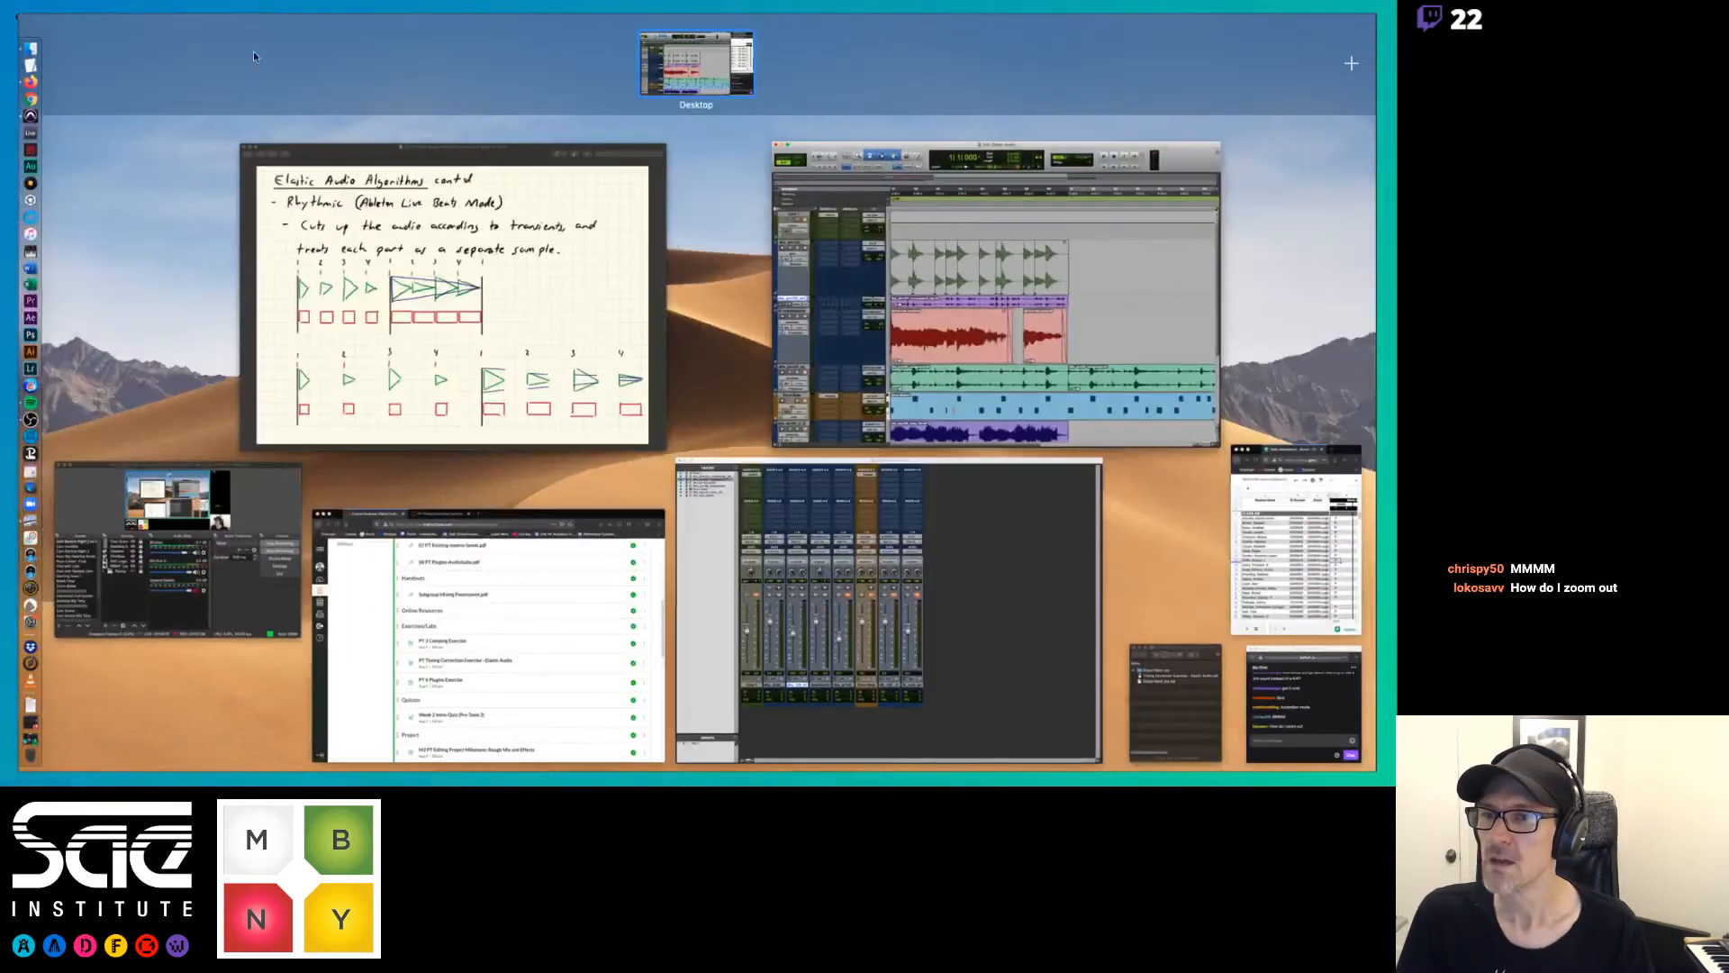
key("ctrl+Up")
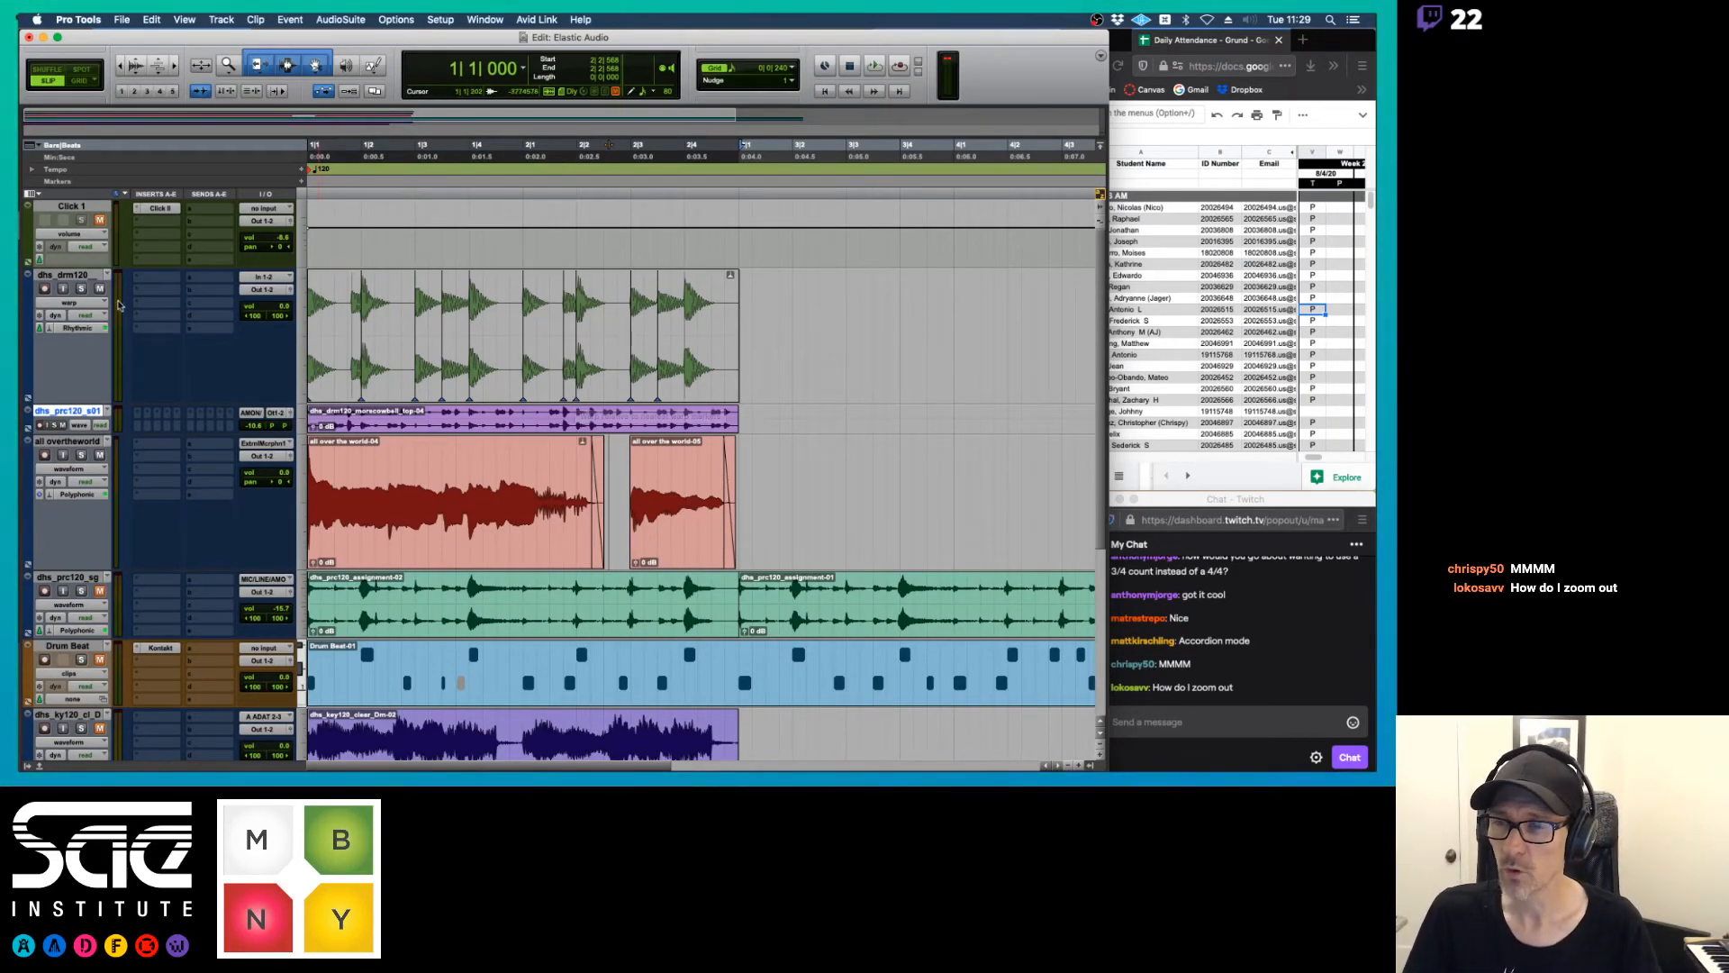
key("super+Tab")
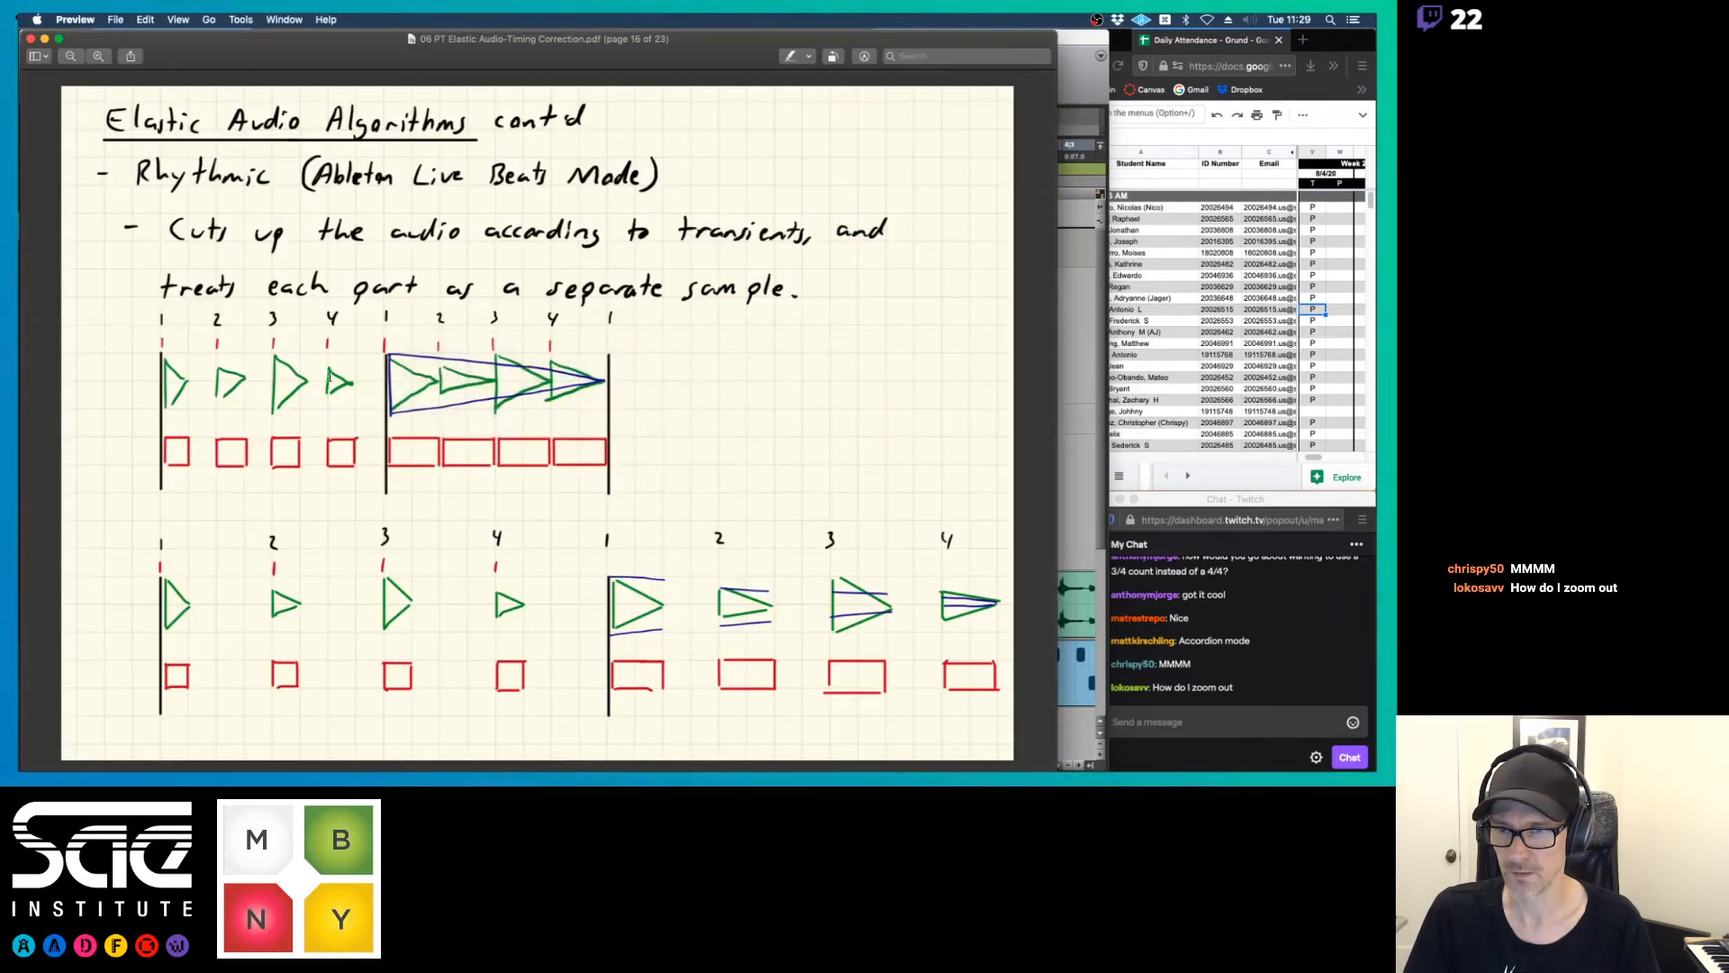
key("Left")
key("Left")
key("Left")
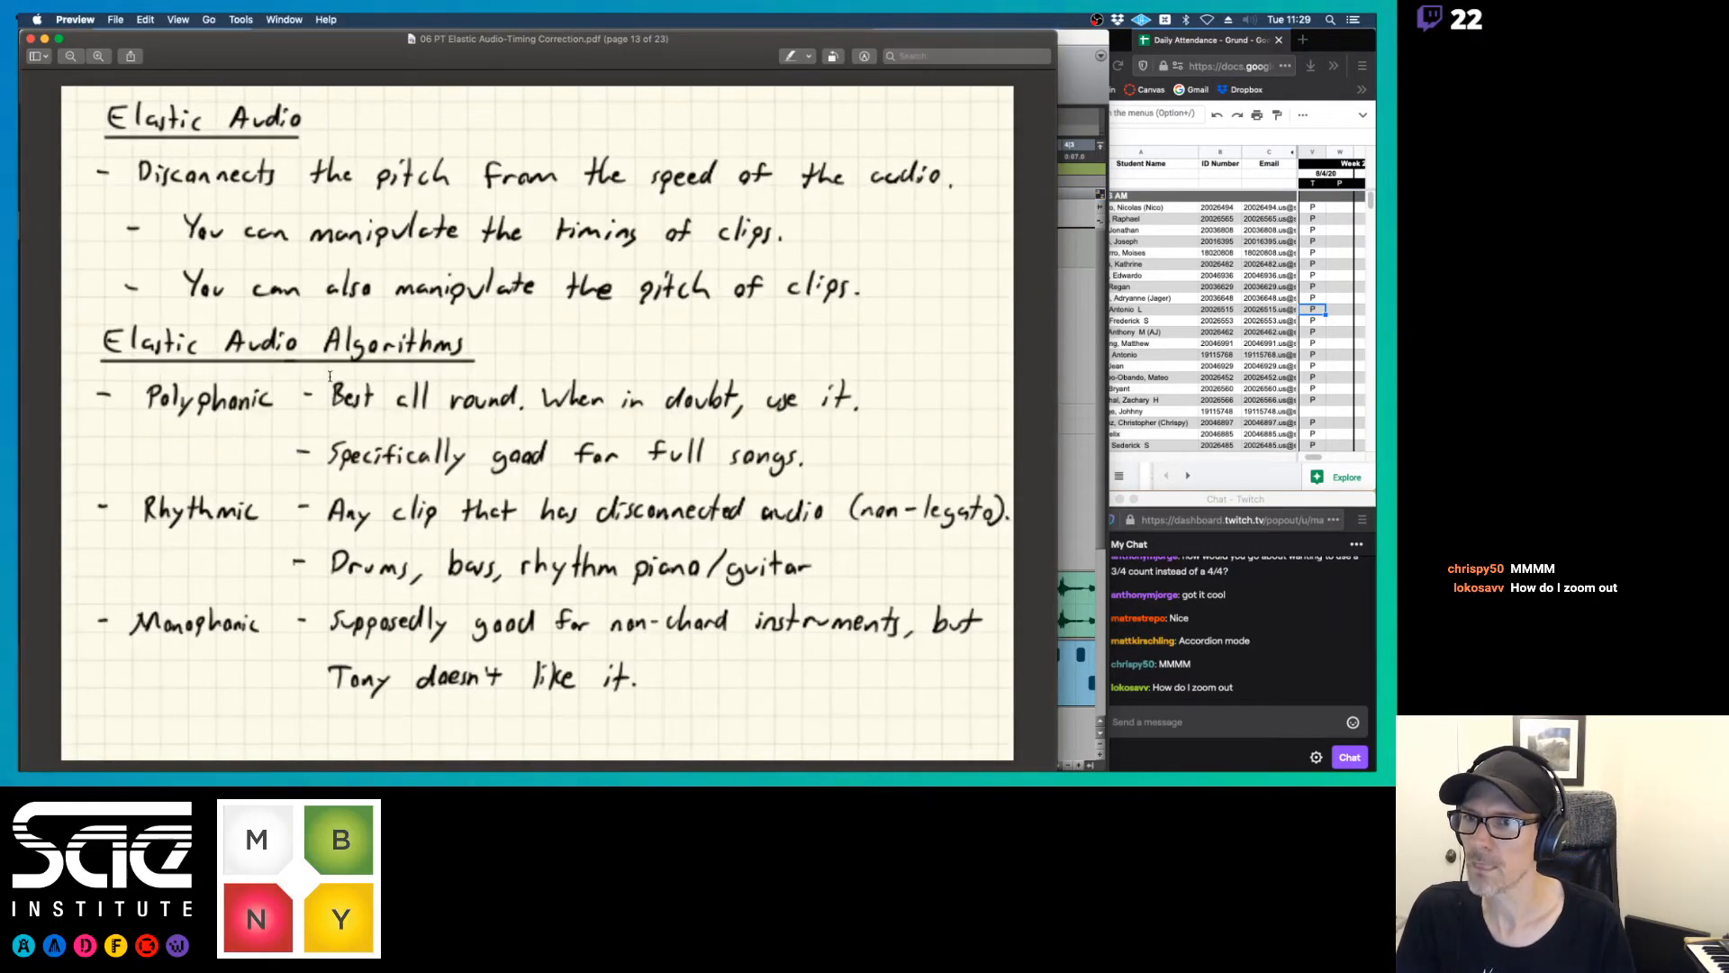
key("Left")
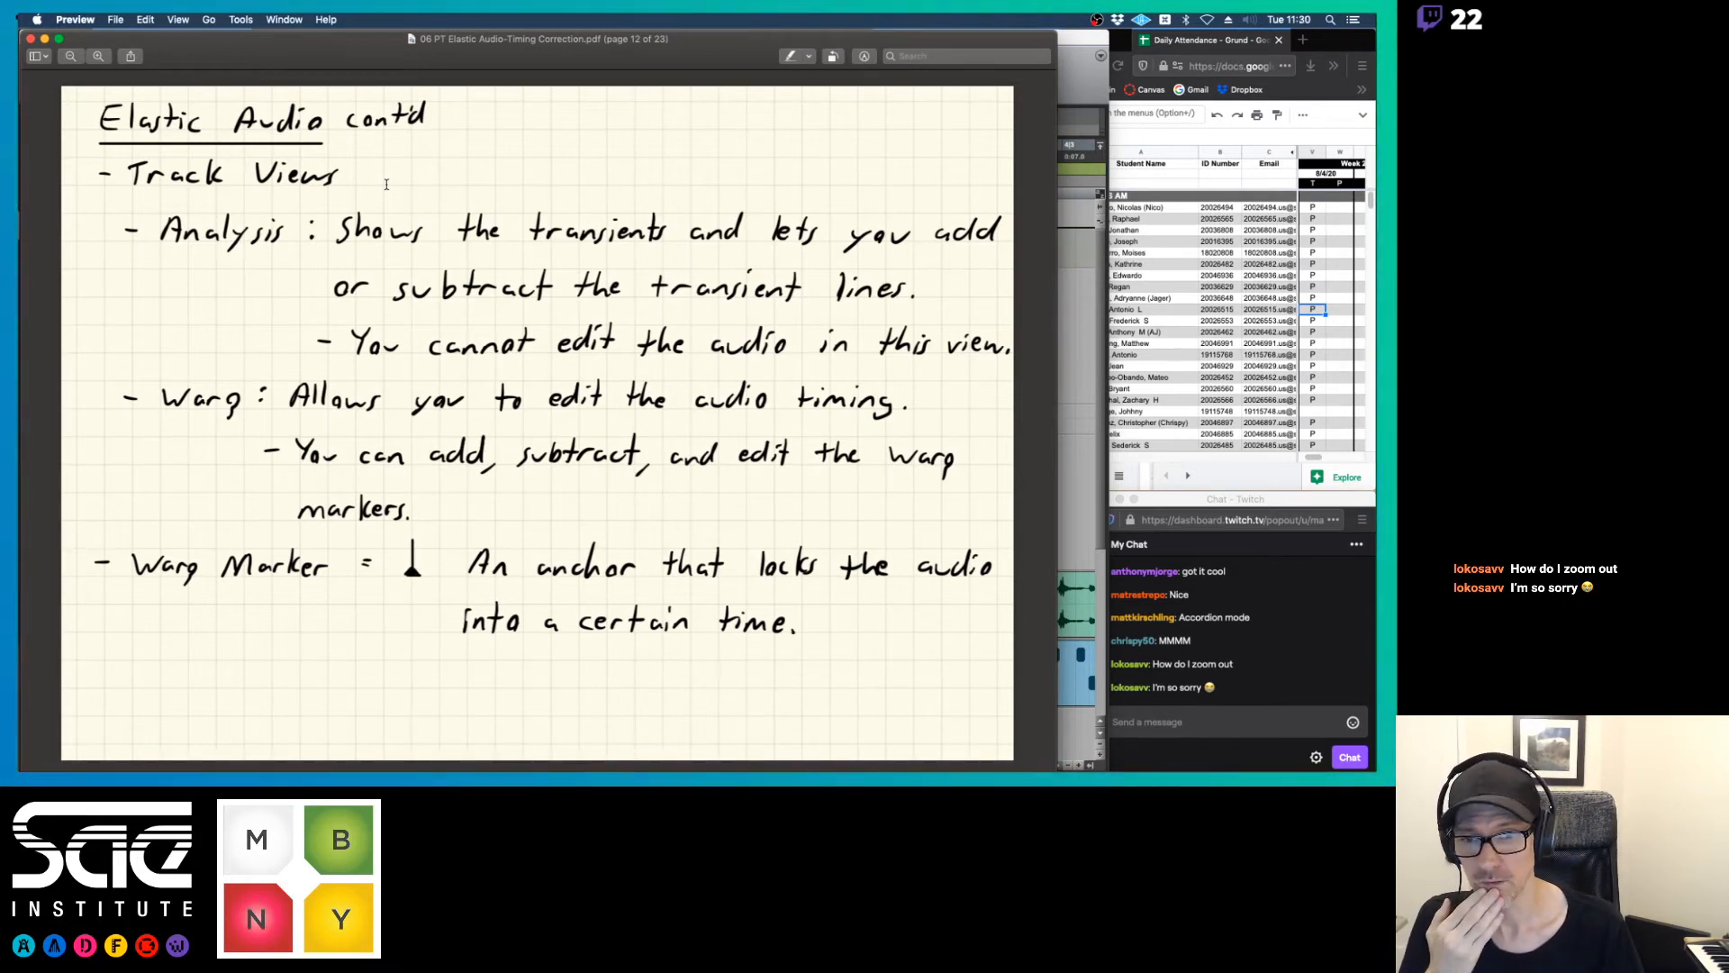
key("cmd+Tab")
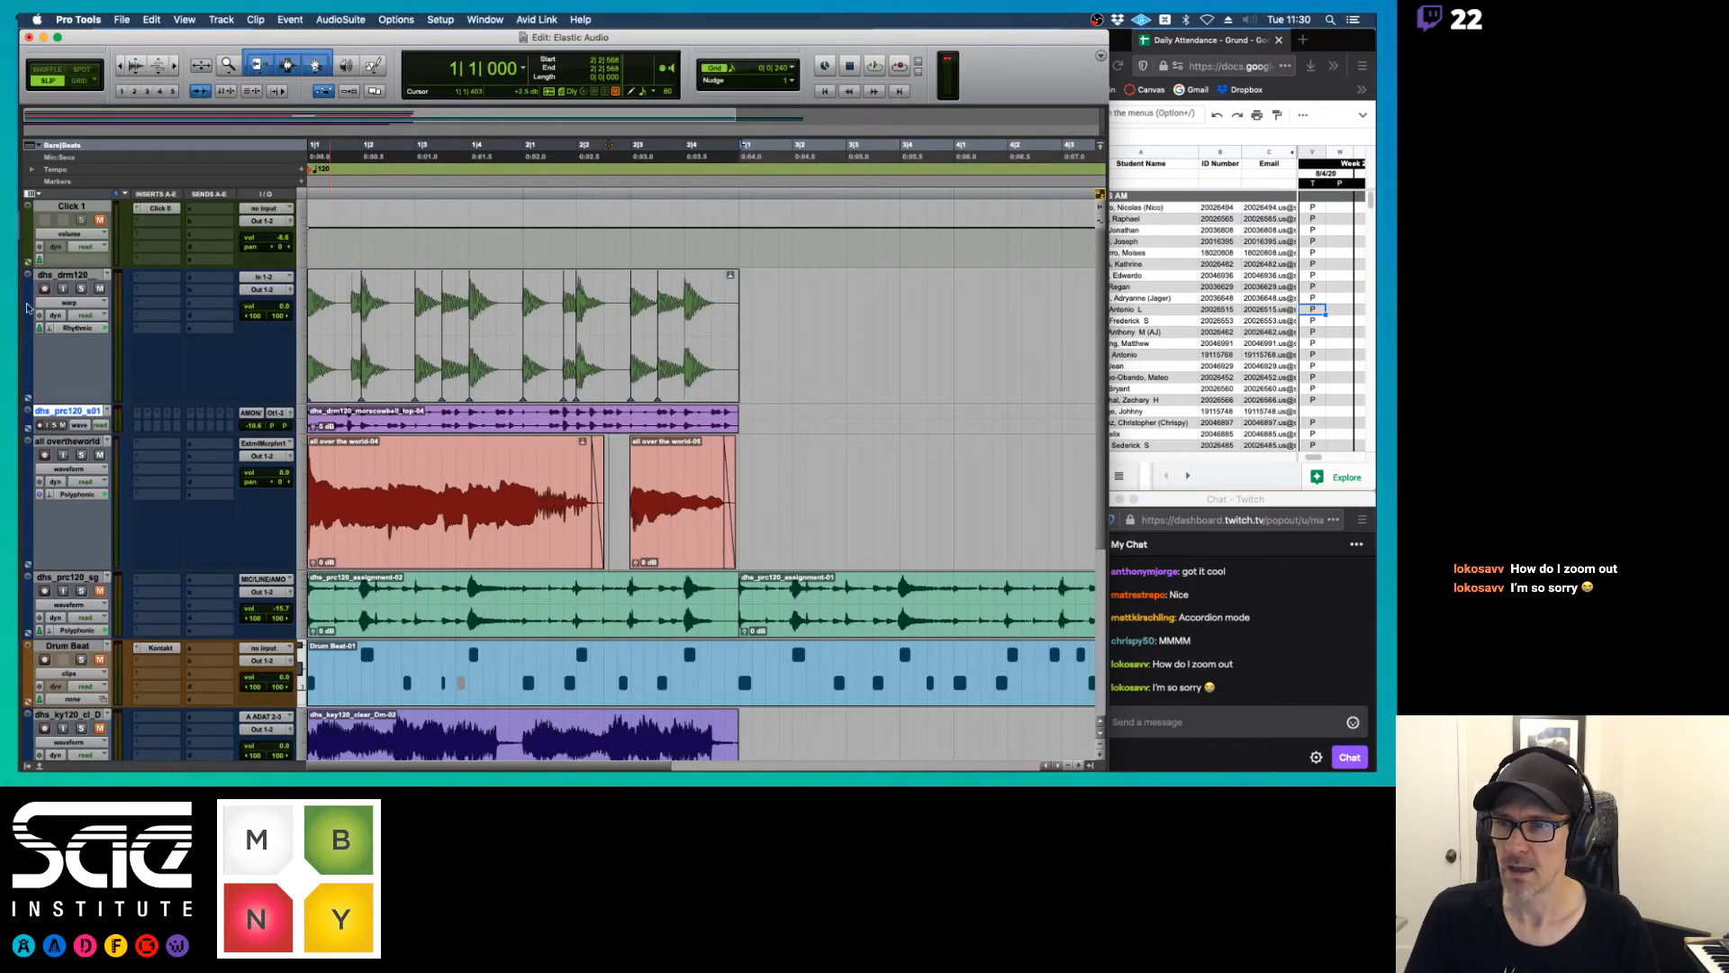
Show dhs_drm120 in analysis view, try to move the transient marker just before beat 2|2, and undo that
left_click(68, 303)
left_click(69, 315)
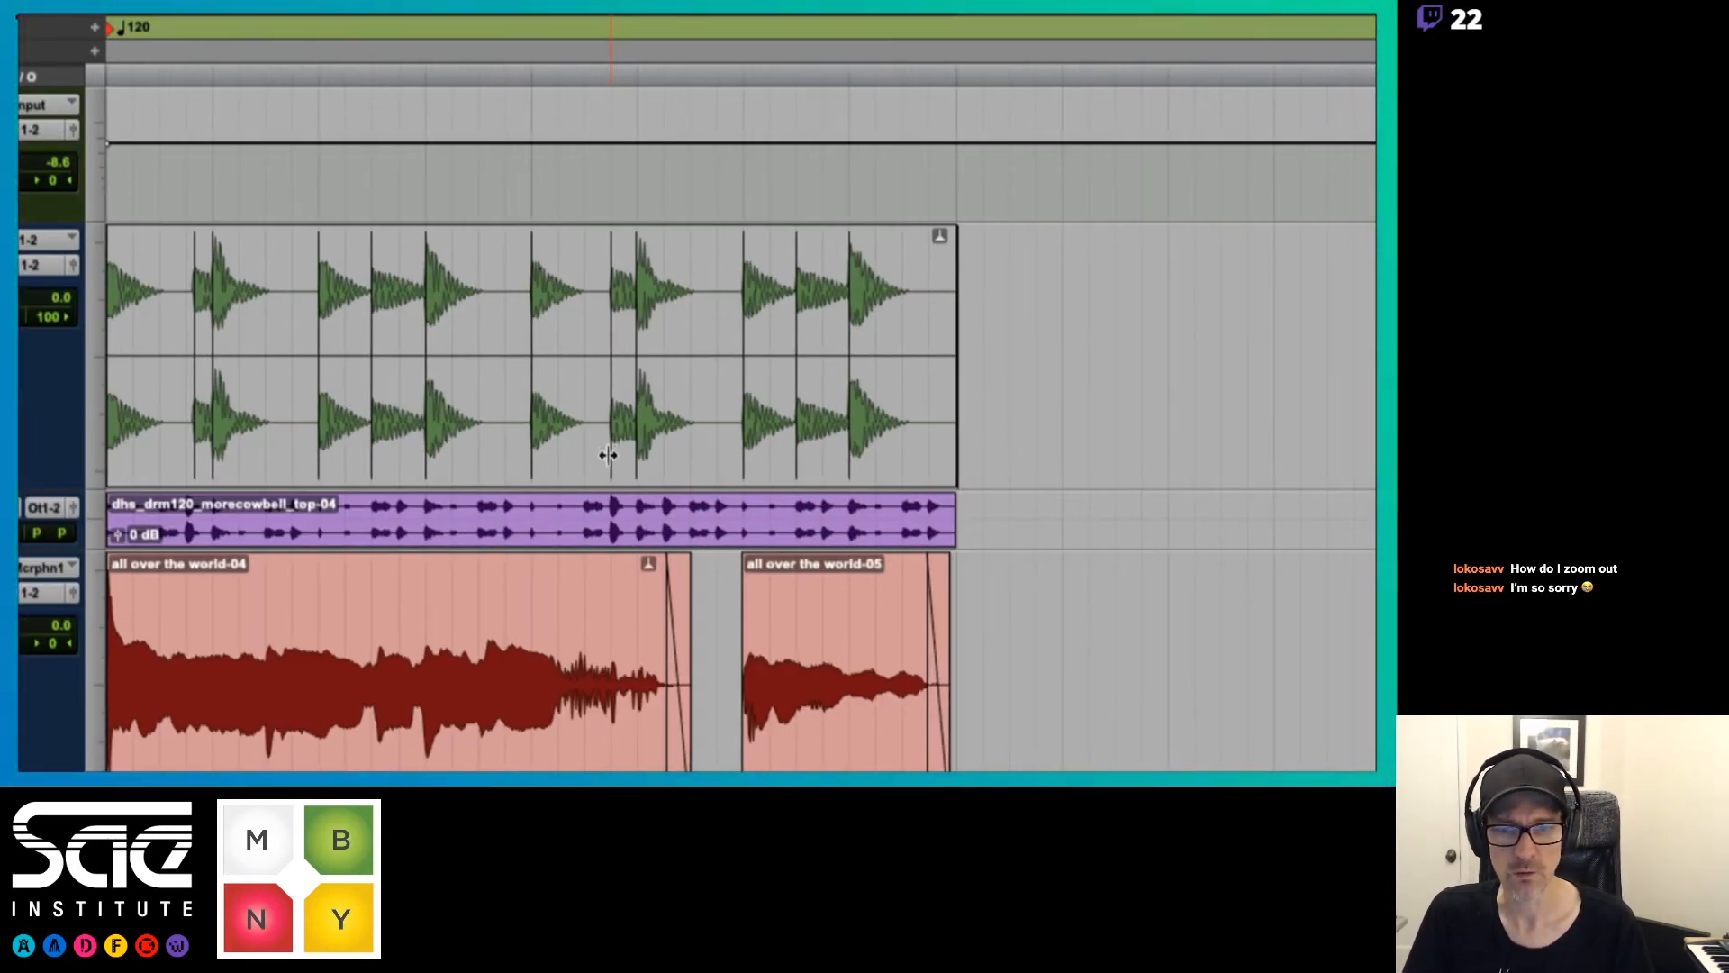
left_click_drag(607, 455, 598, 451)
key("super+z")
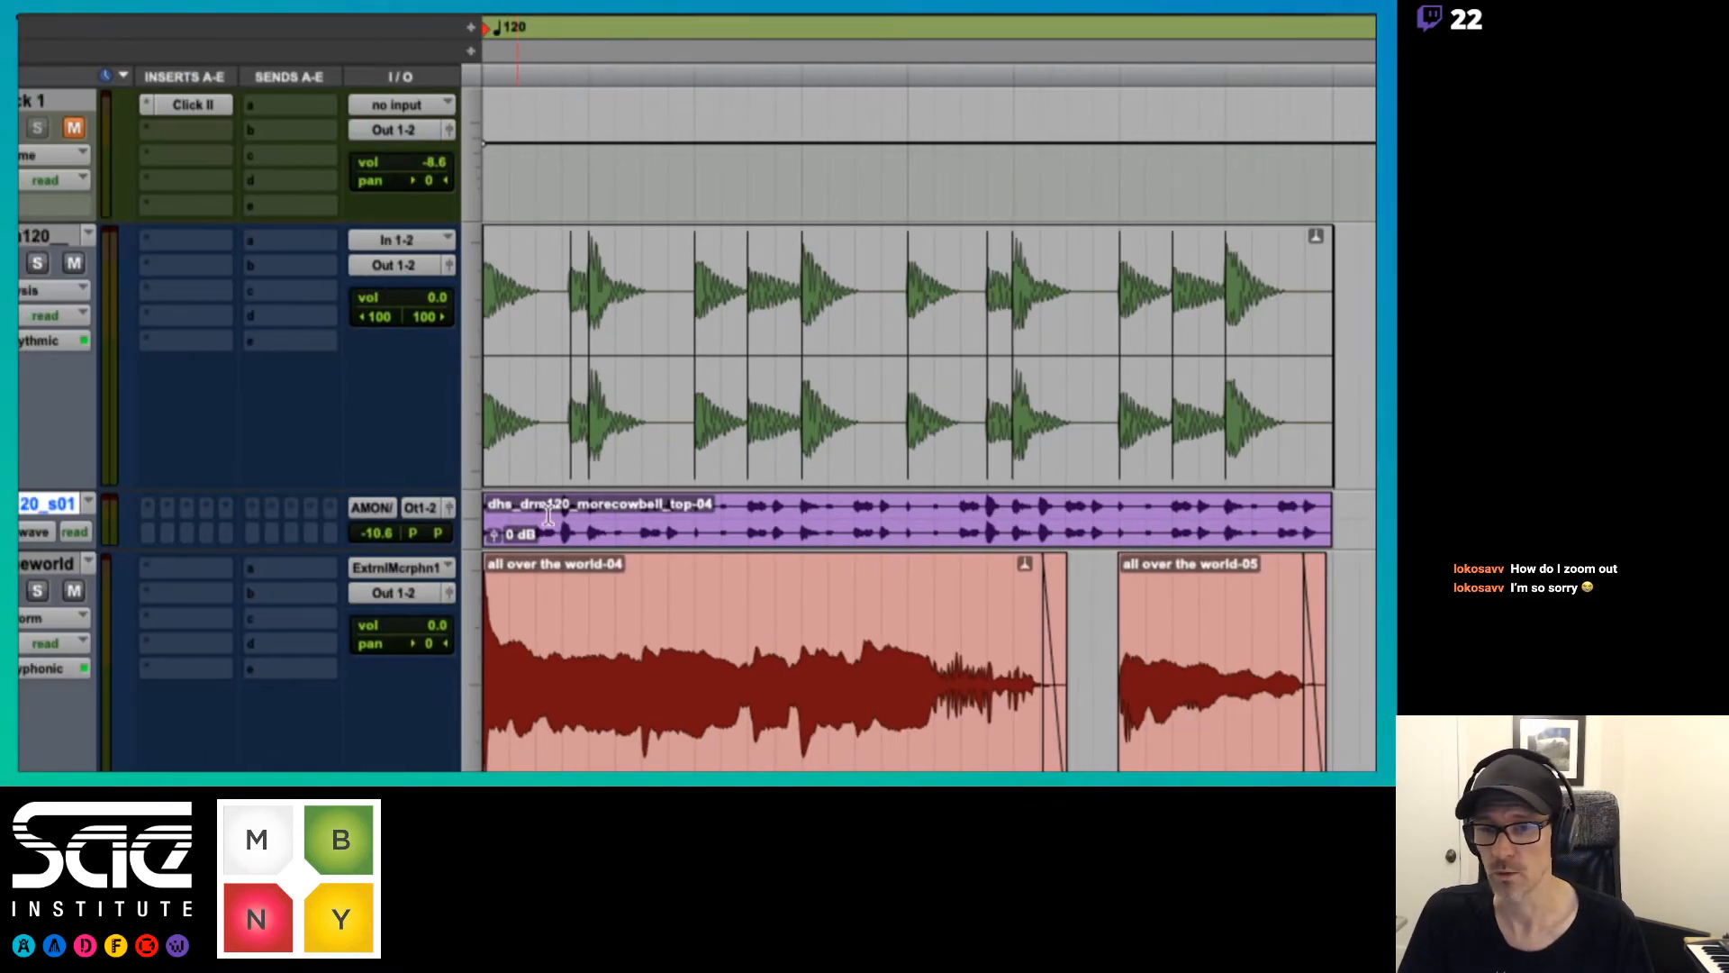
Enlarge the height of dhs_prc120_s01, and reduce dhs_drm120 to small height in waveform view
left_click(466, 517)
left_click(491, 587)
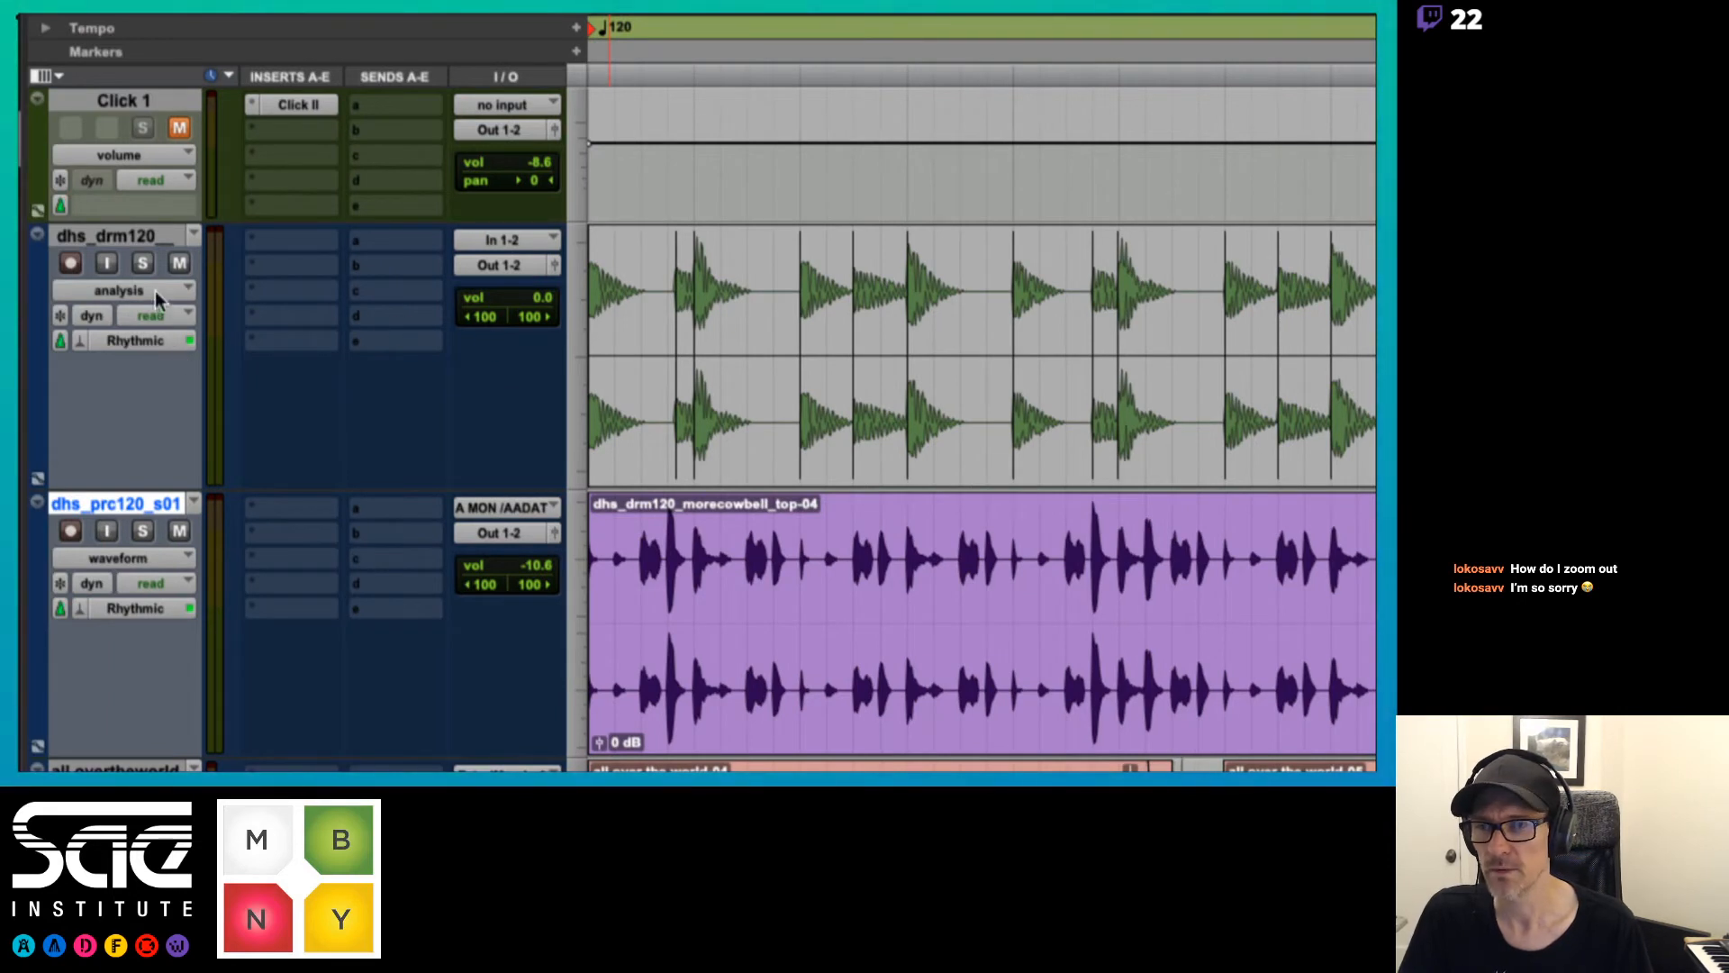
left_click(155, 290)
left_click(135, 344)
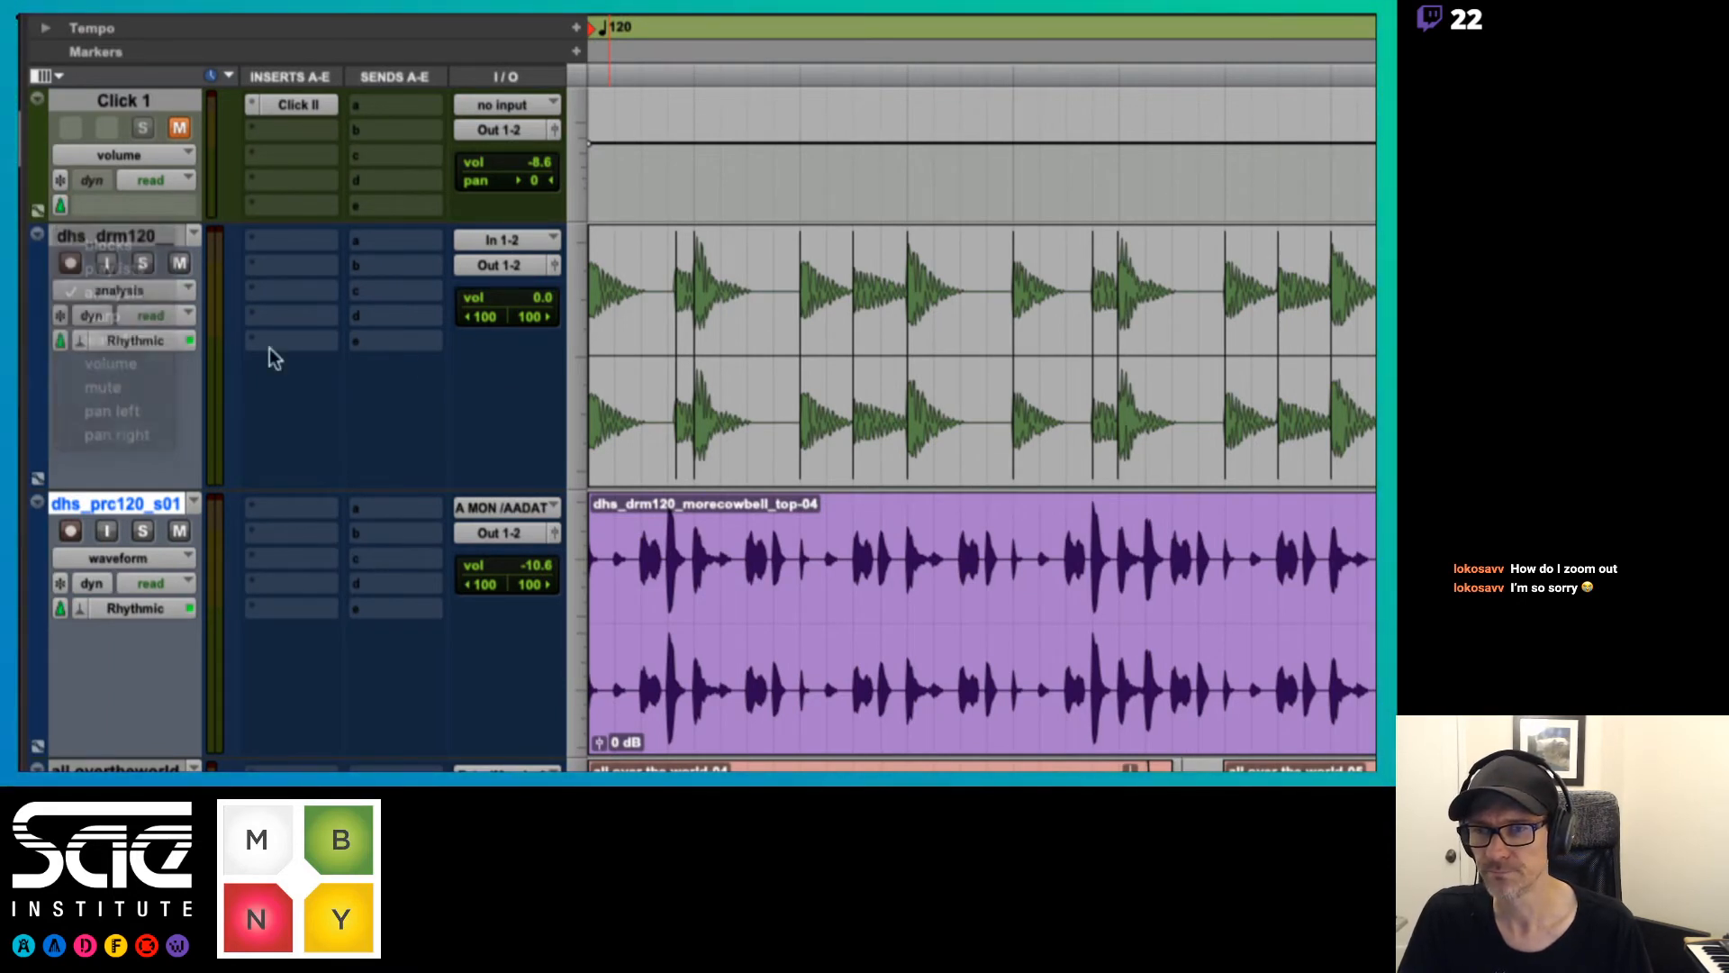
left_click(582, 385)
left_click(590, 359)
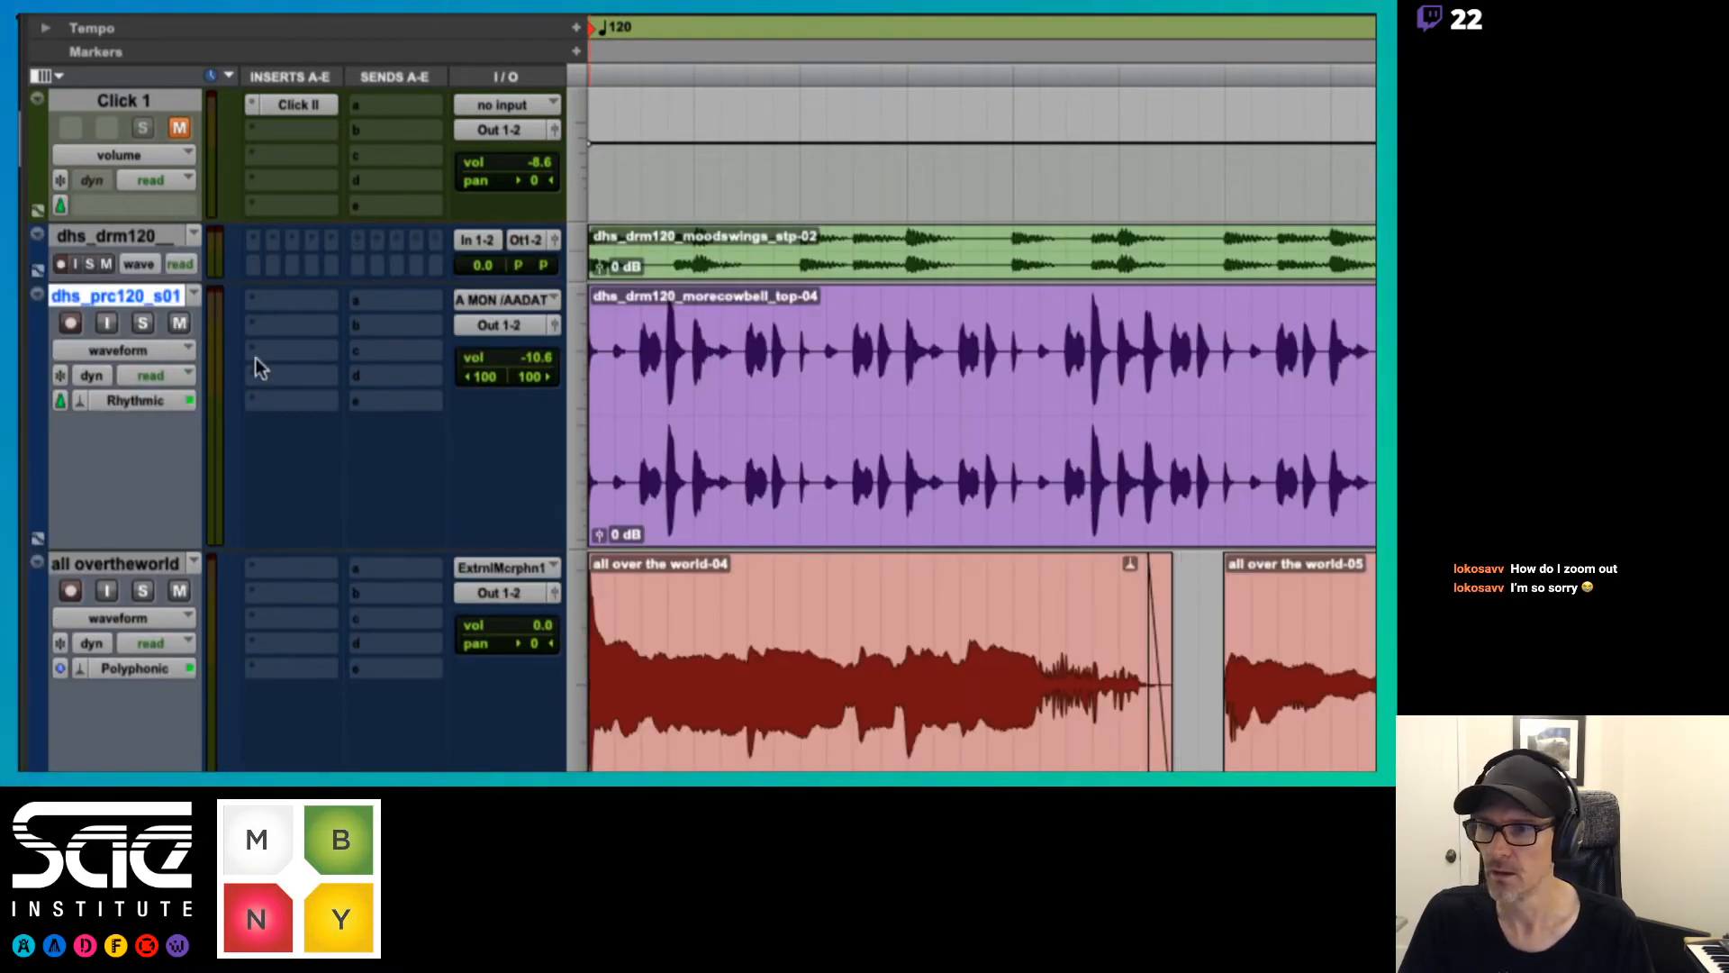
Show dhs_prc120_s01 in analysis view, try to move the transient marker just after beat 2|1, and undo that
left_click(175, 347)
left_click(159, 303)
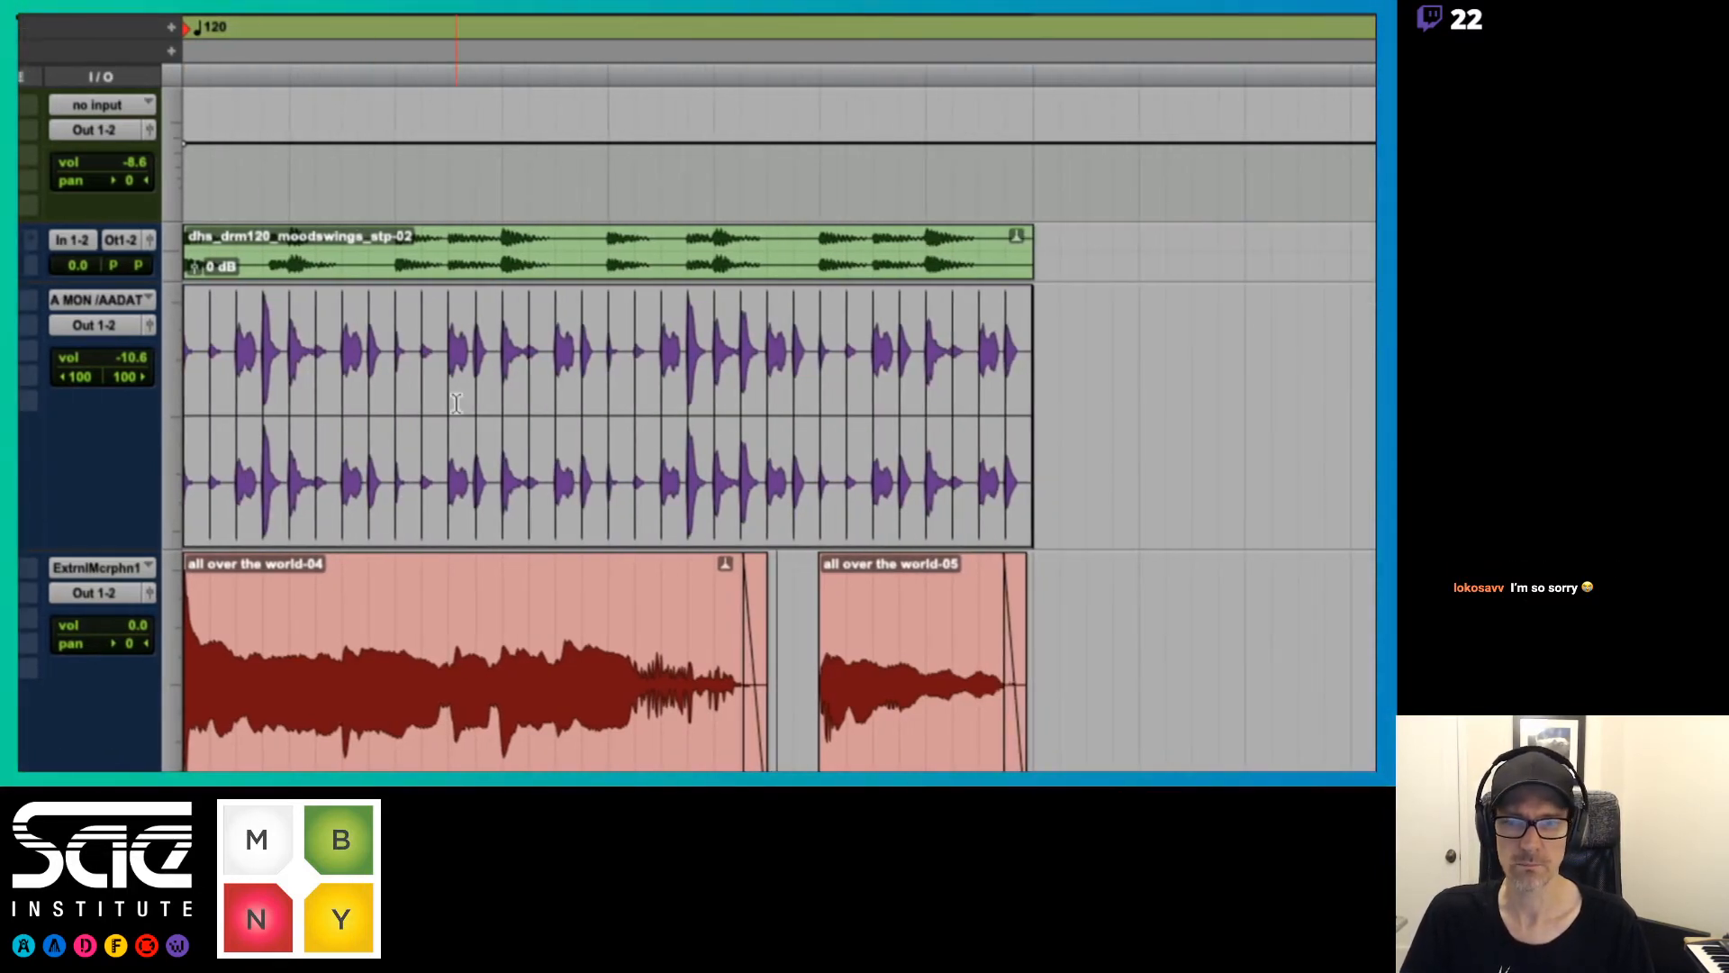
left_click(518, 399)
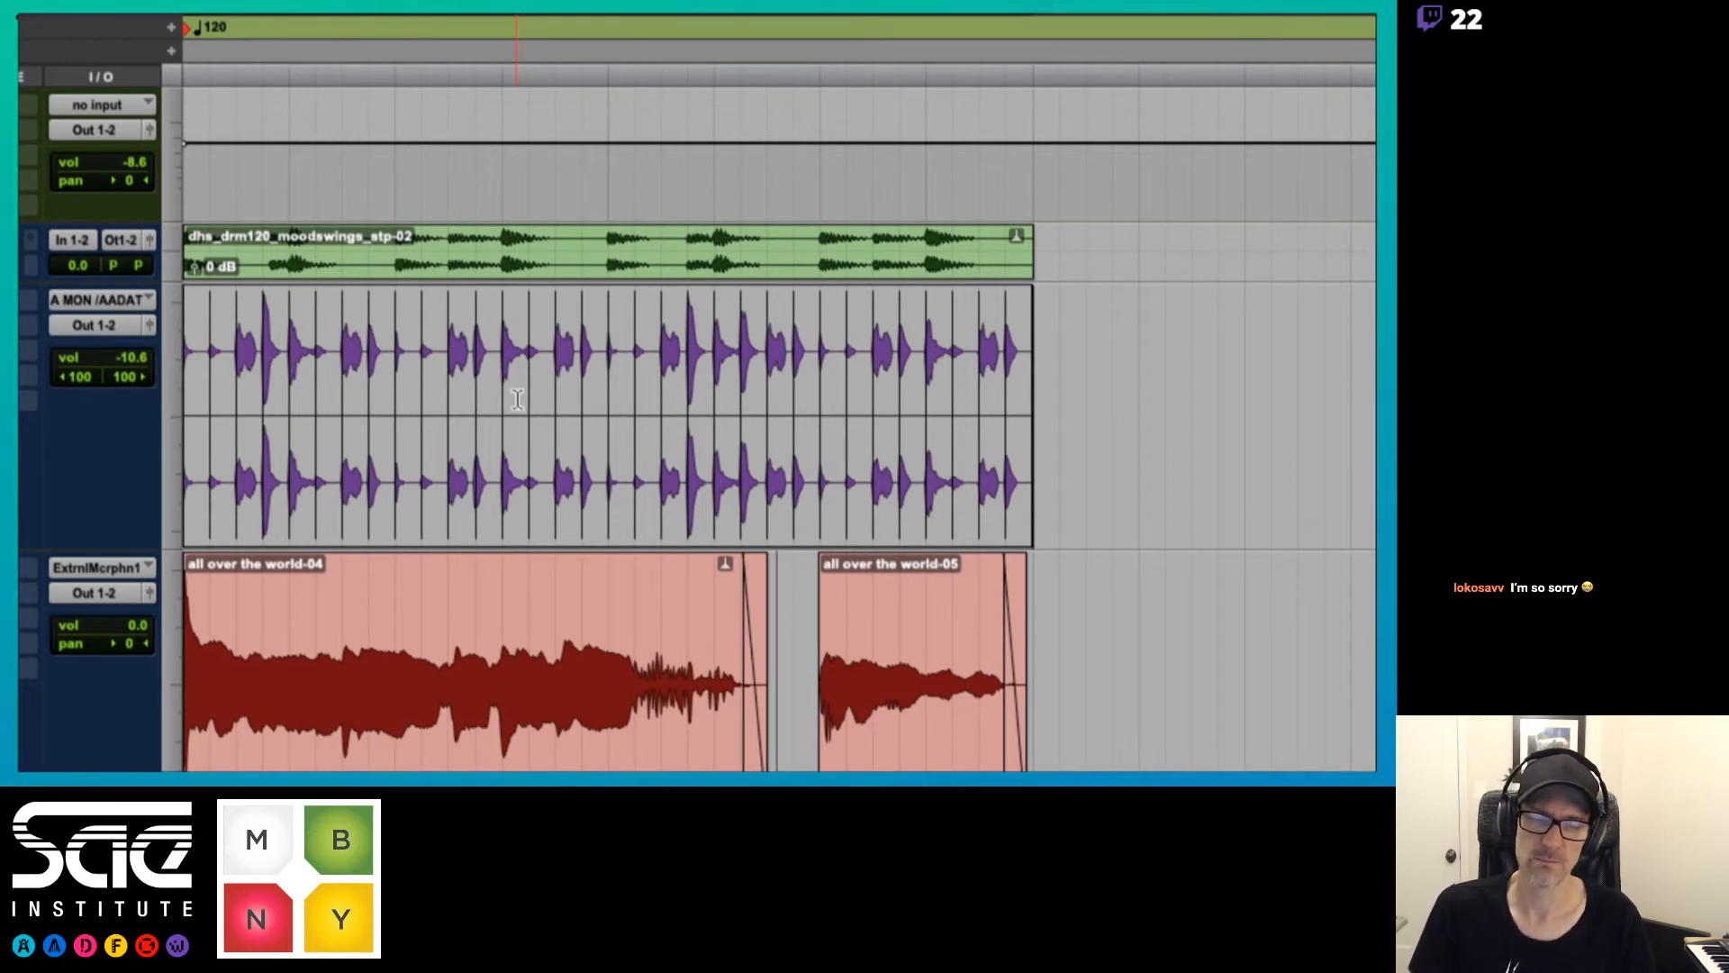
left_click(641, 416)
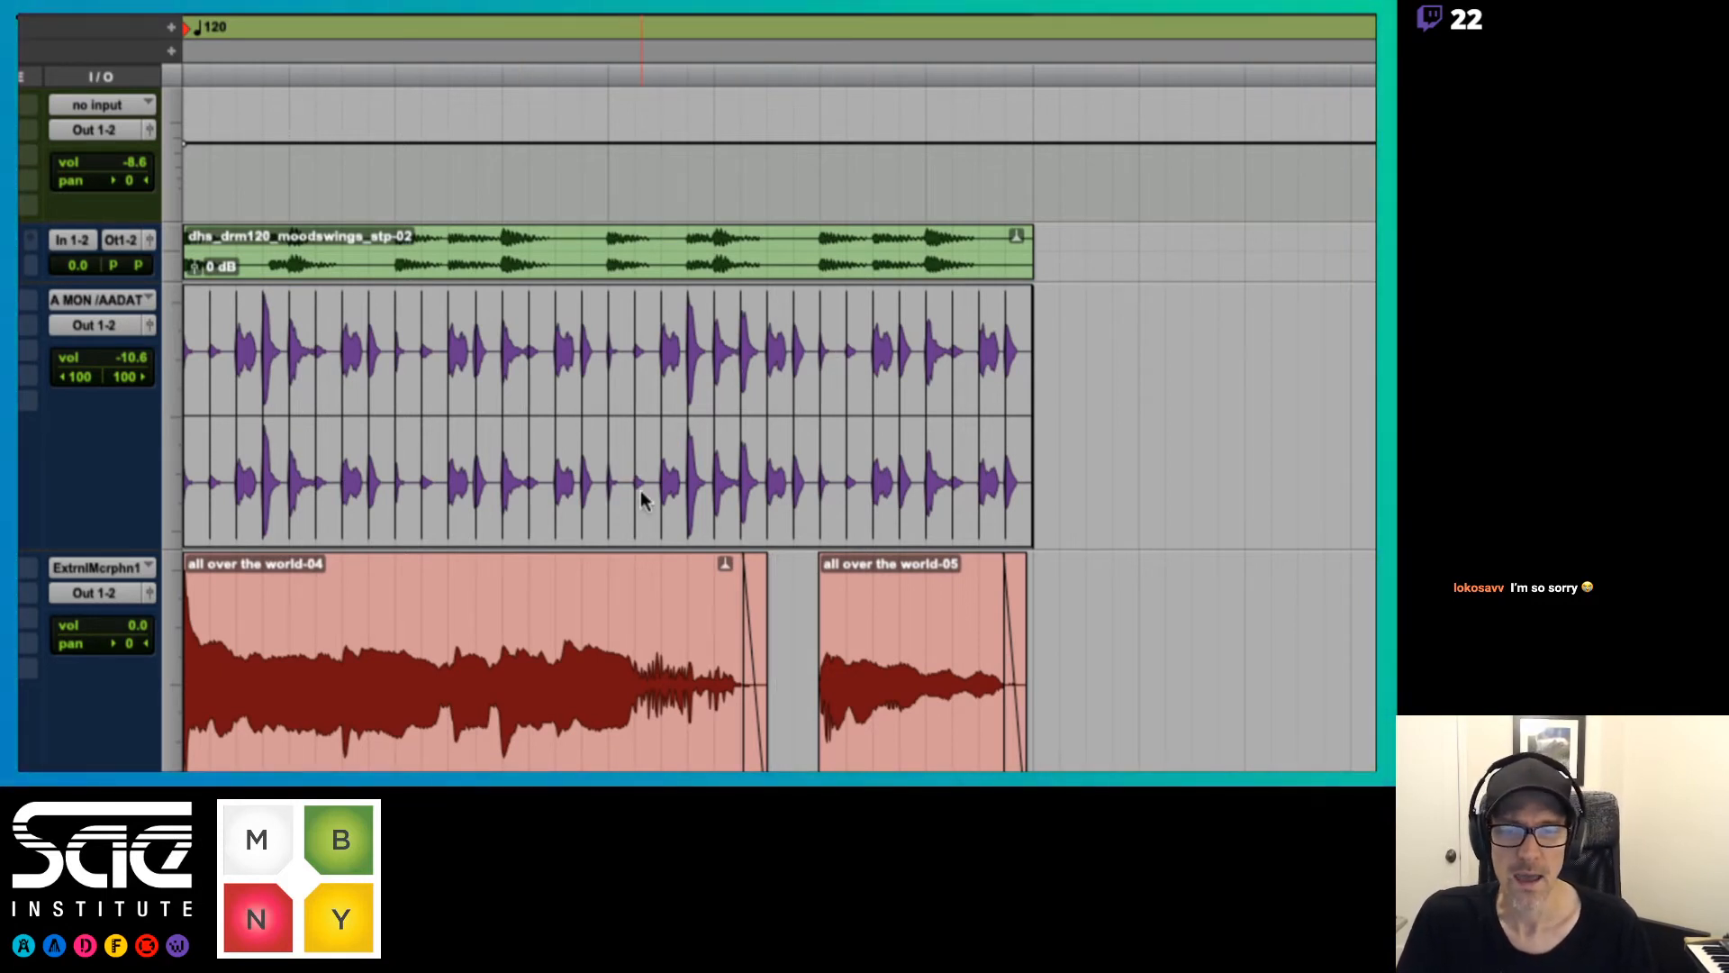
mouse_move(634, 499)
left_mouse_down()
mouse_move(620, 496)
mouse_move(641, 495)
left_mouse_up()
key("super+z")
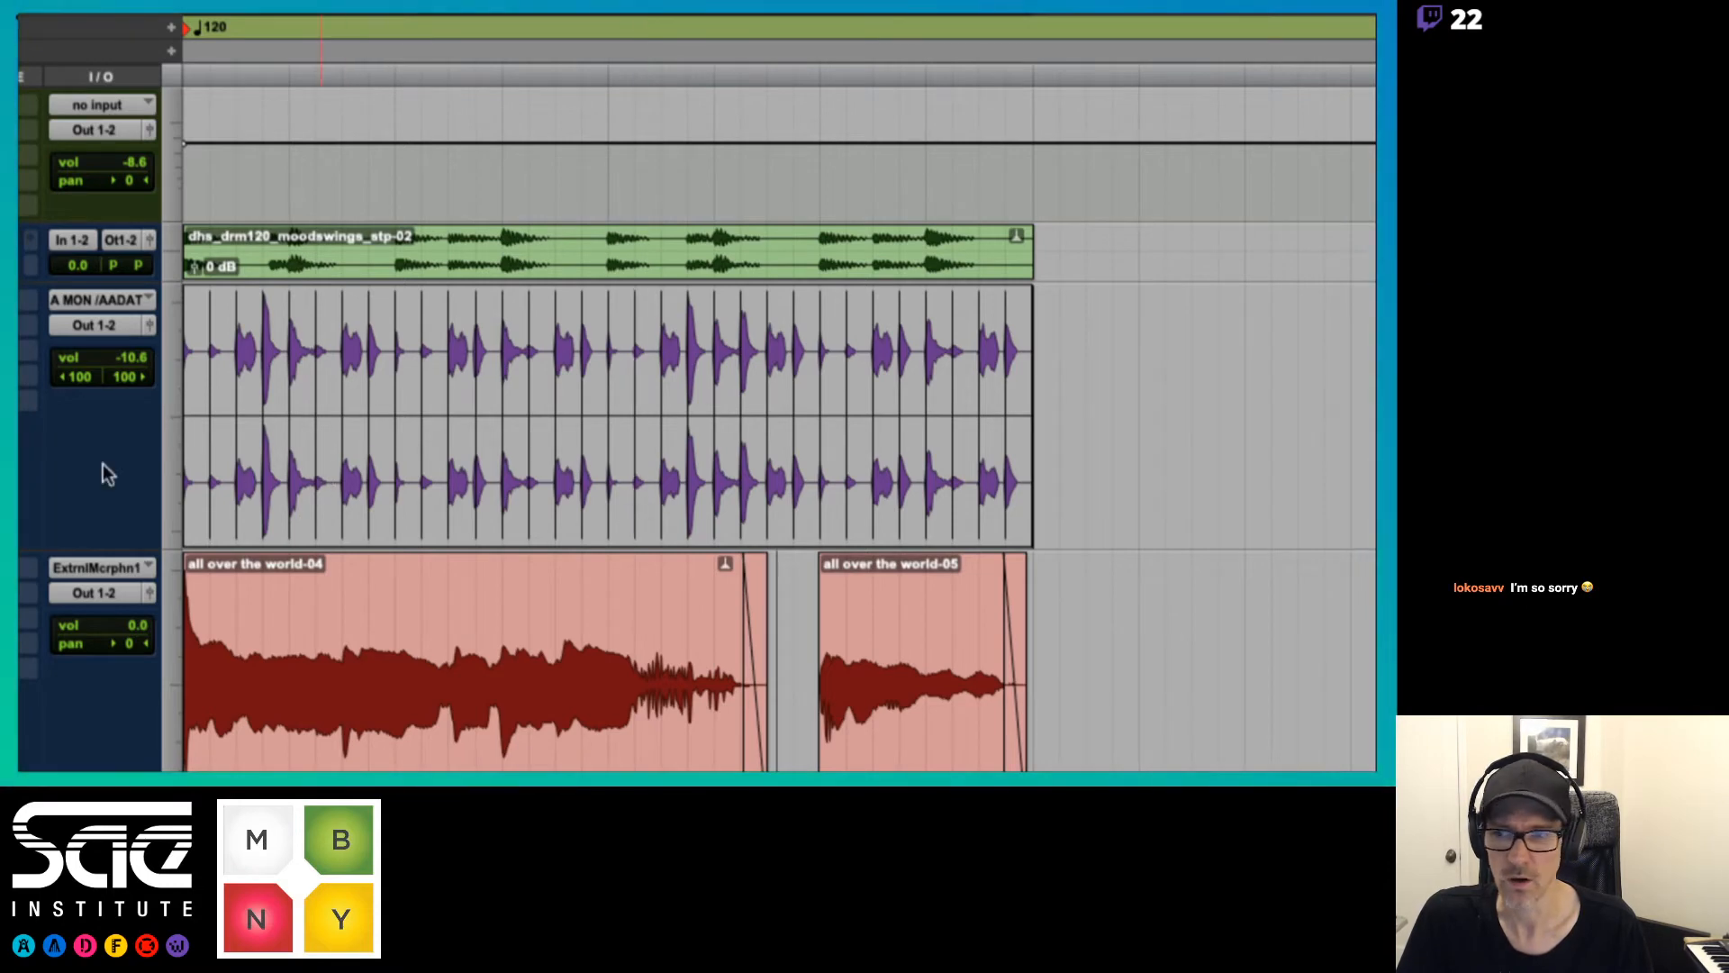
Switch dhs_prc120_s01 to warp view and add a warp marker at beat 2|1
left_click(117, 350)
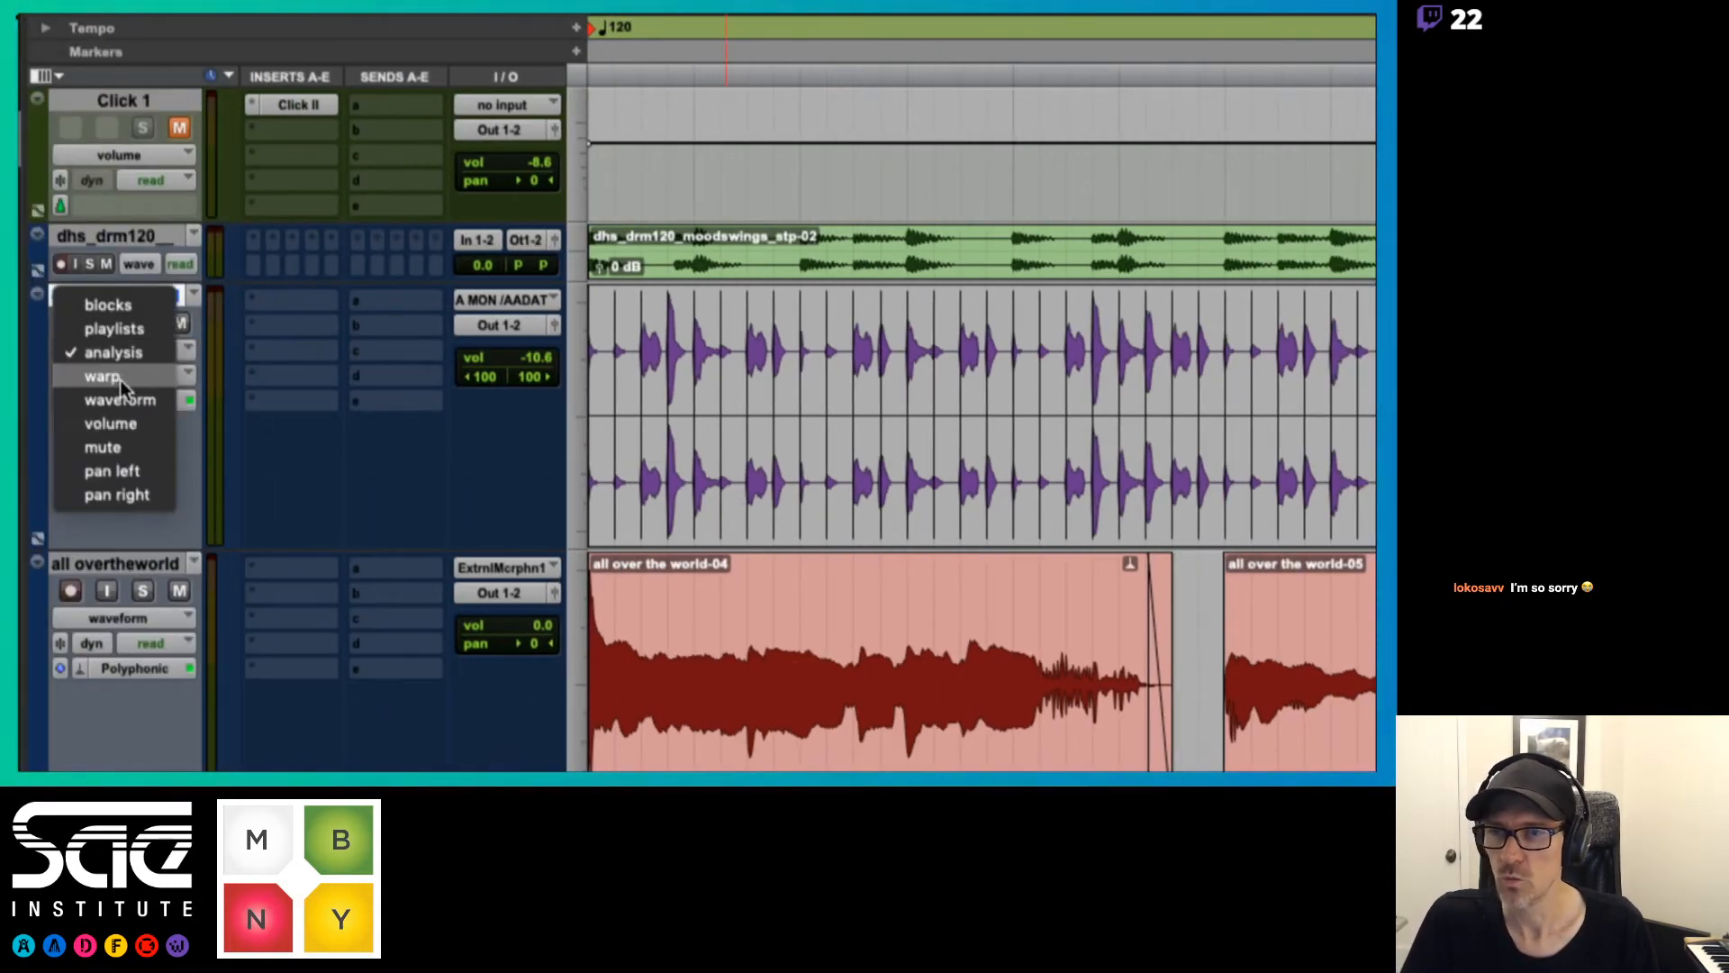
left_click(122, 382)
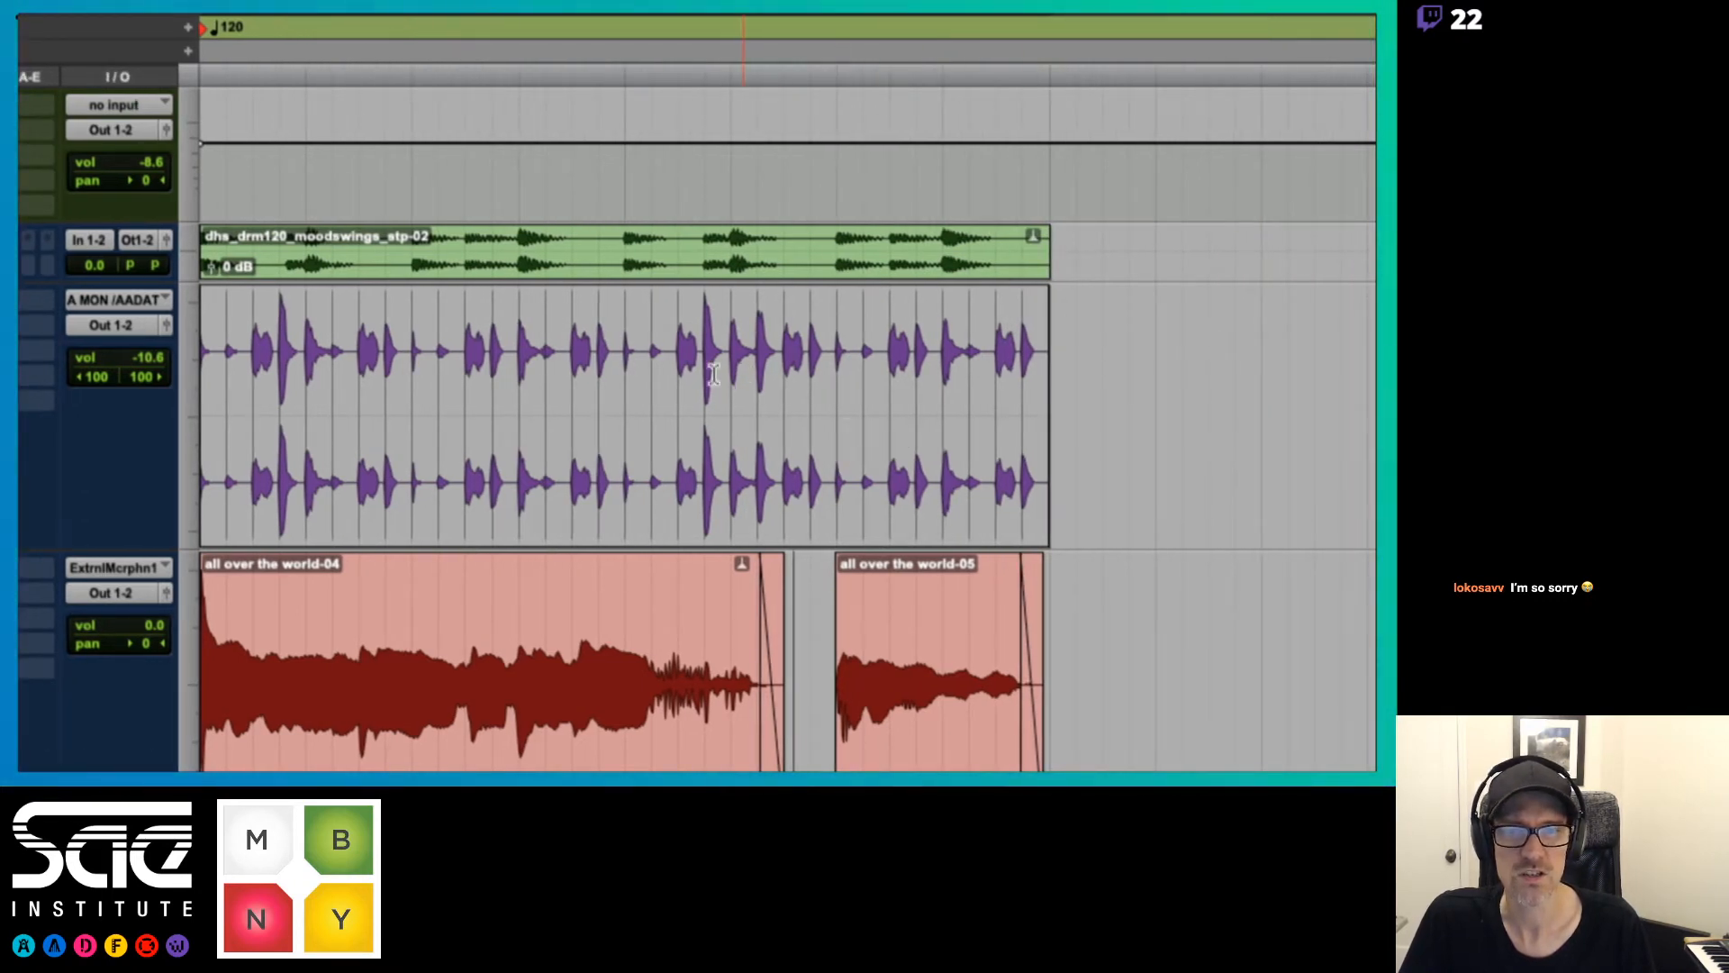
double_click(625, 486)
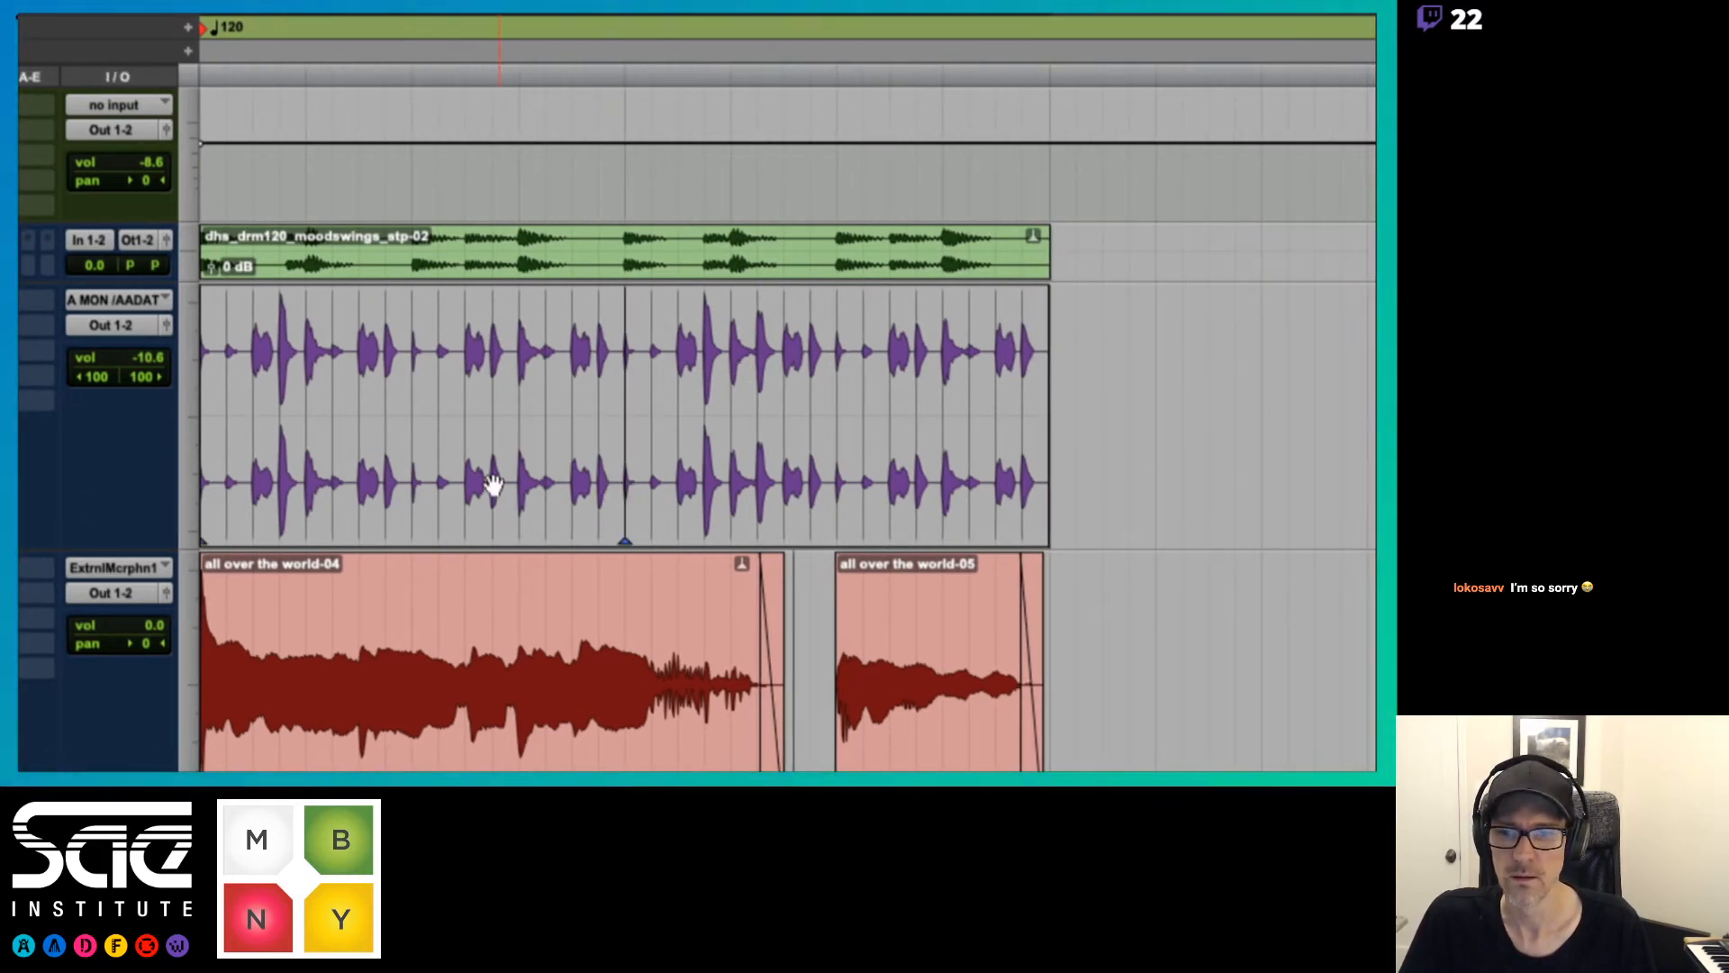
Warp several bar 1 percussion hits in dhs_prc120_s01 off their positions, moving the one just before beat 1|4 onto the beat
mouse_move(493, 484)
left_mouse_down()
mouse_move(535, 473)
mouse_move(436, 473)
mouse_move(523, 473)
left_mouse_up()
left_click(405, 483)
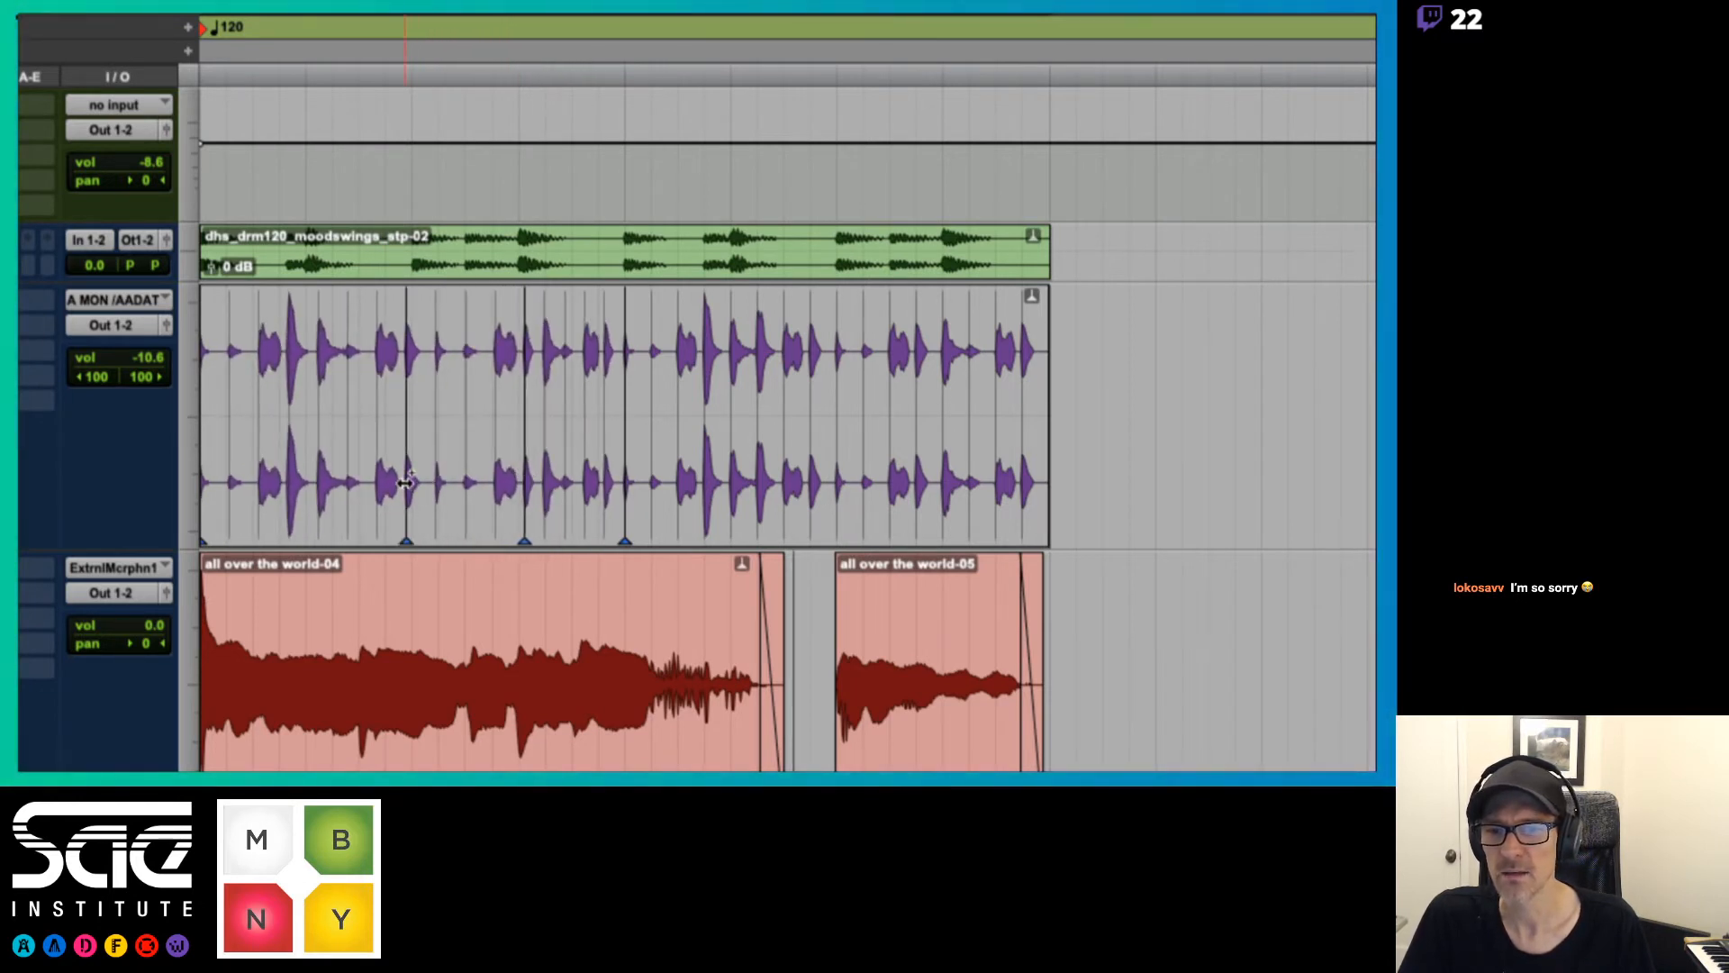
mouse_move(405, 483)
left_mouse_down()
mouse_move(437, 480)
mouse_move(281, 484)
left_mouse_up()
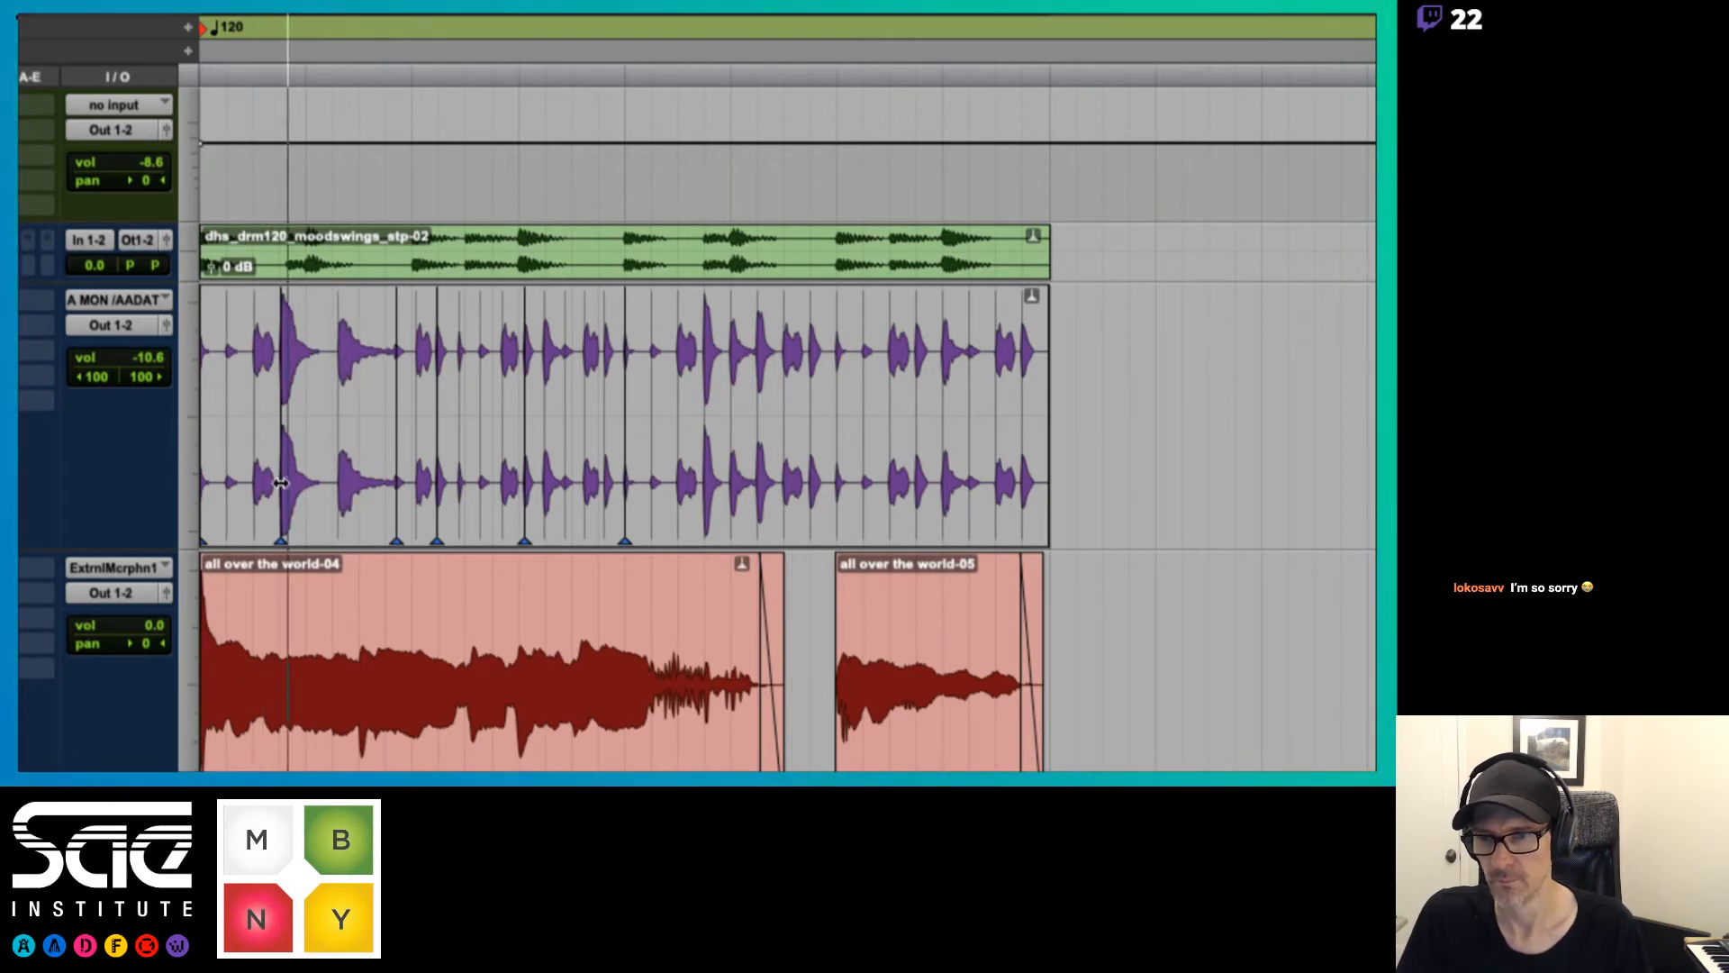
Mute the vocal track and dhs_drm120 while playing back the warped percussion
key("space")
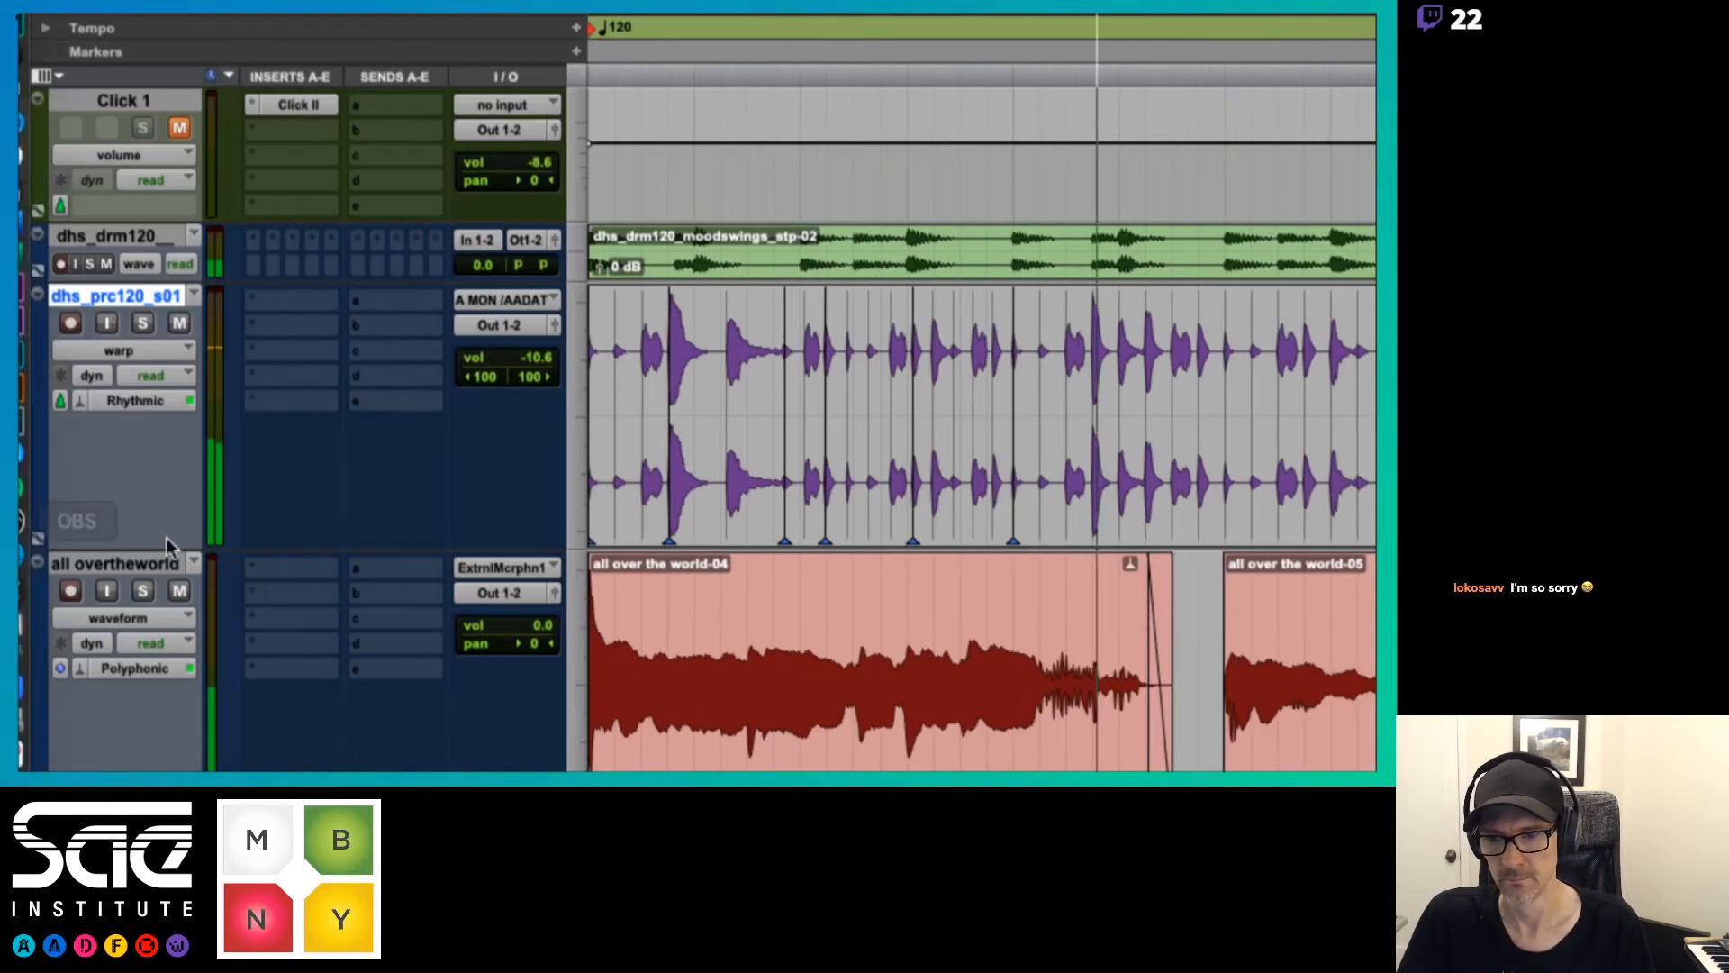
left_click(179, 589)
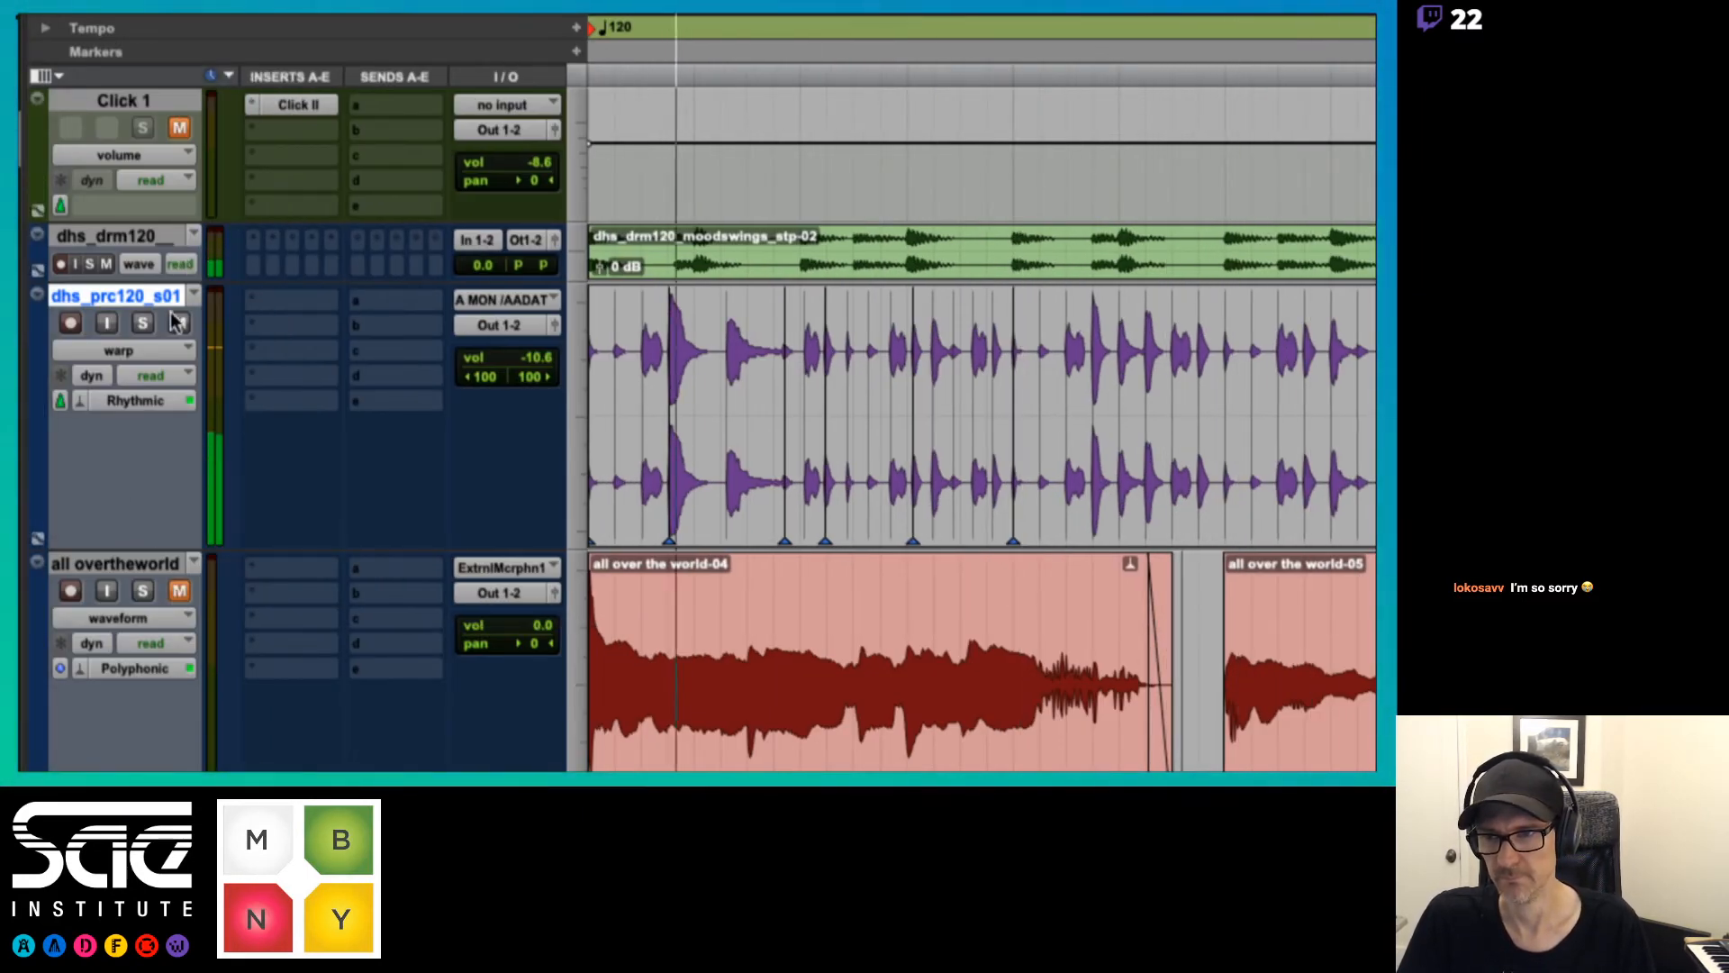
left_click(106, 265)
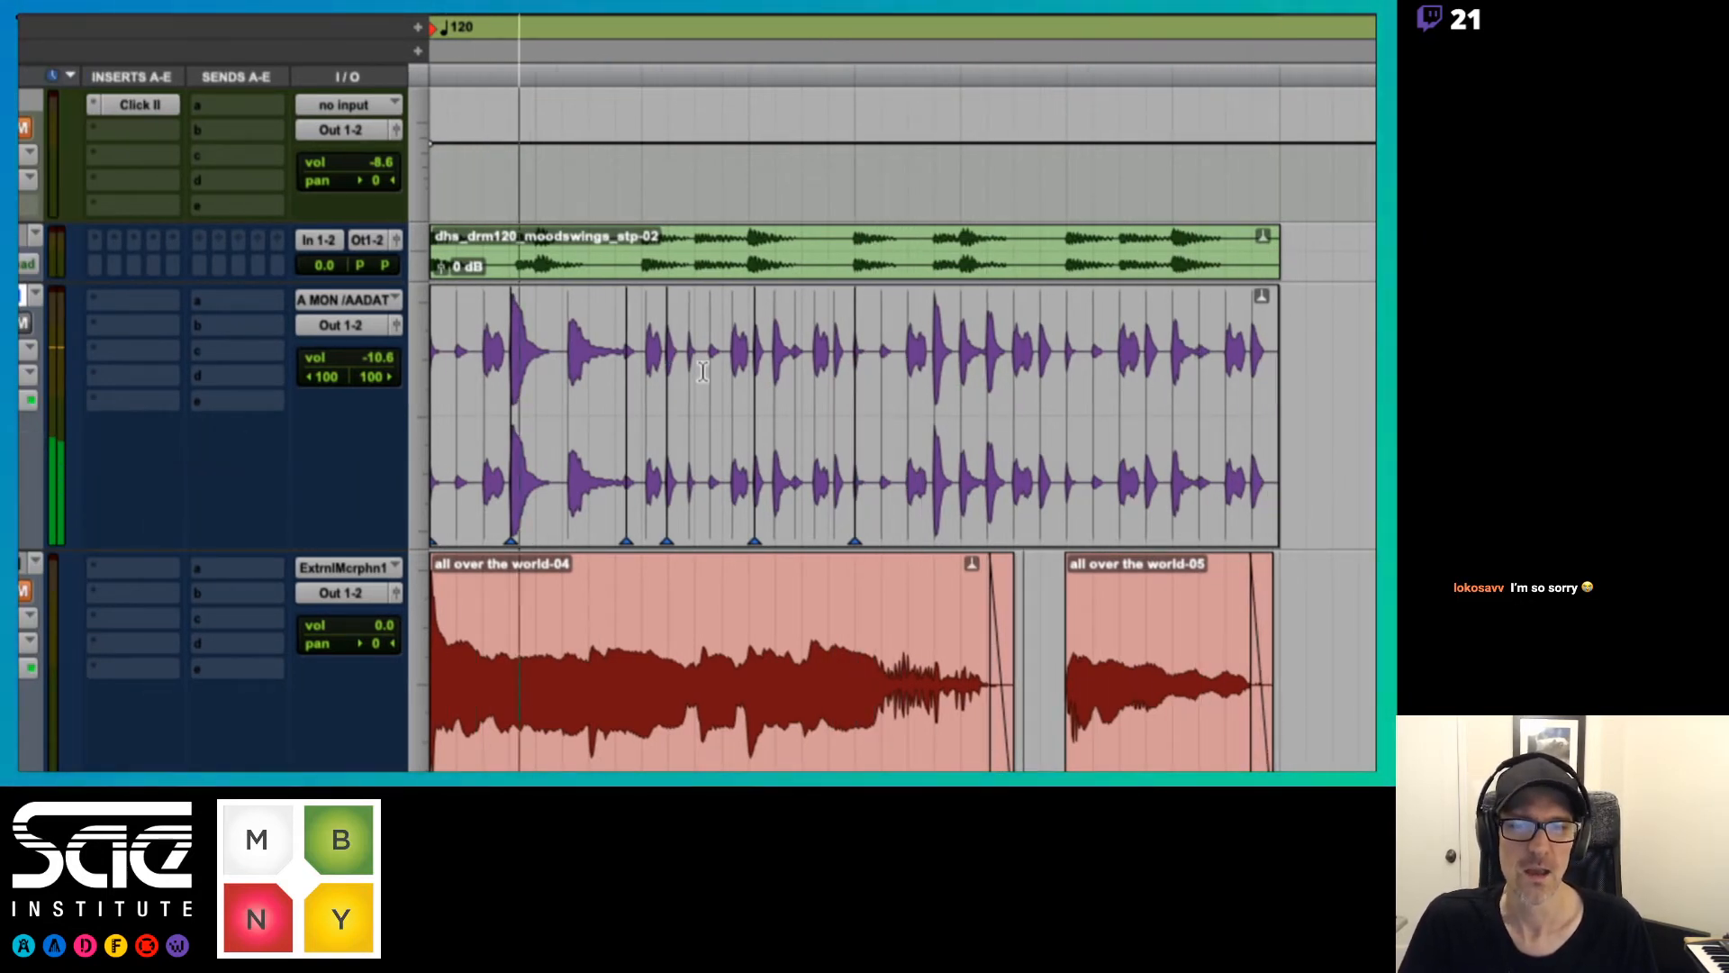
key("space")
Undo the bar 1 percussion warps in dhs_prc120_s01 back to the marker added at beat 2|1
key("super+z")
key("super+z")
key("super+z")
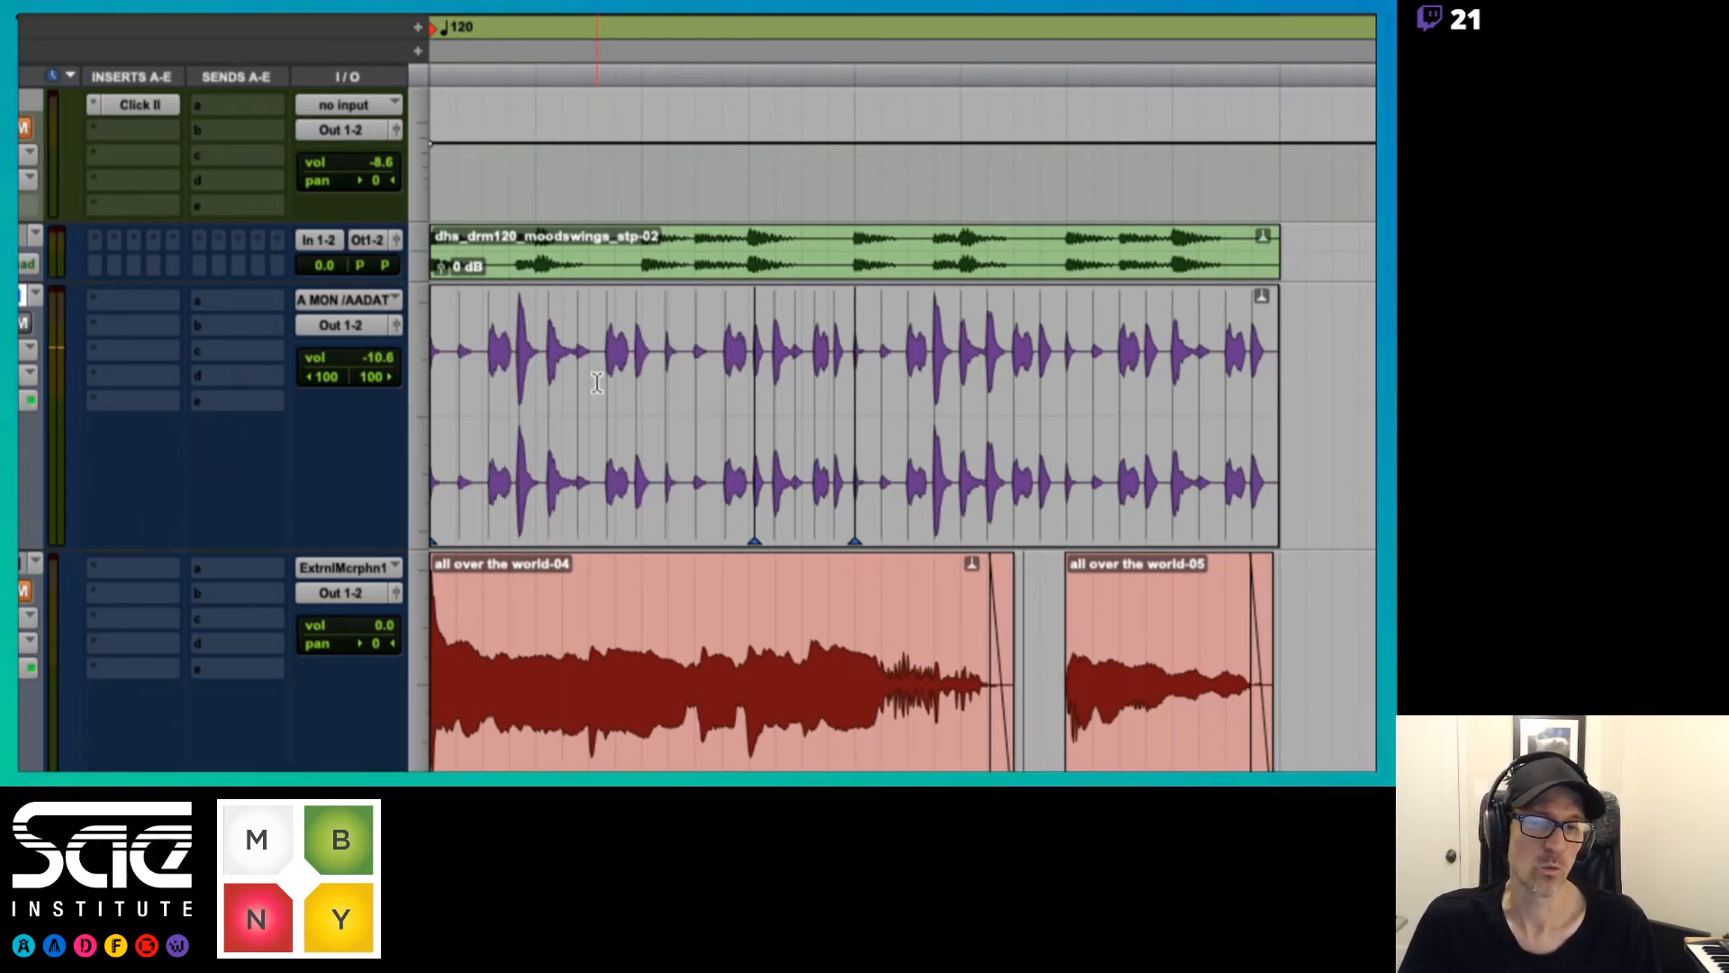
key("super+z")
left_click(718, 353)
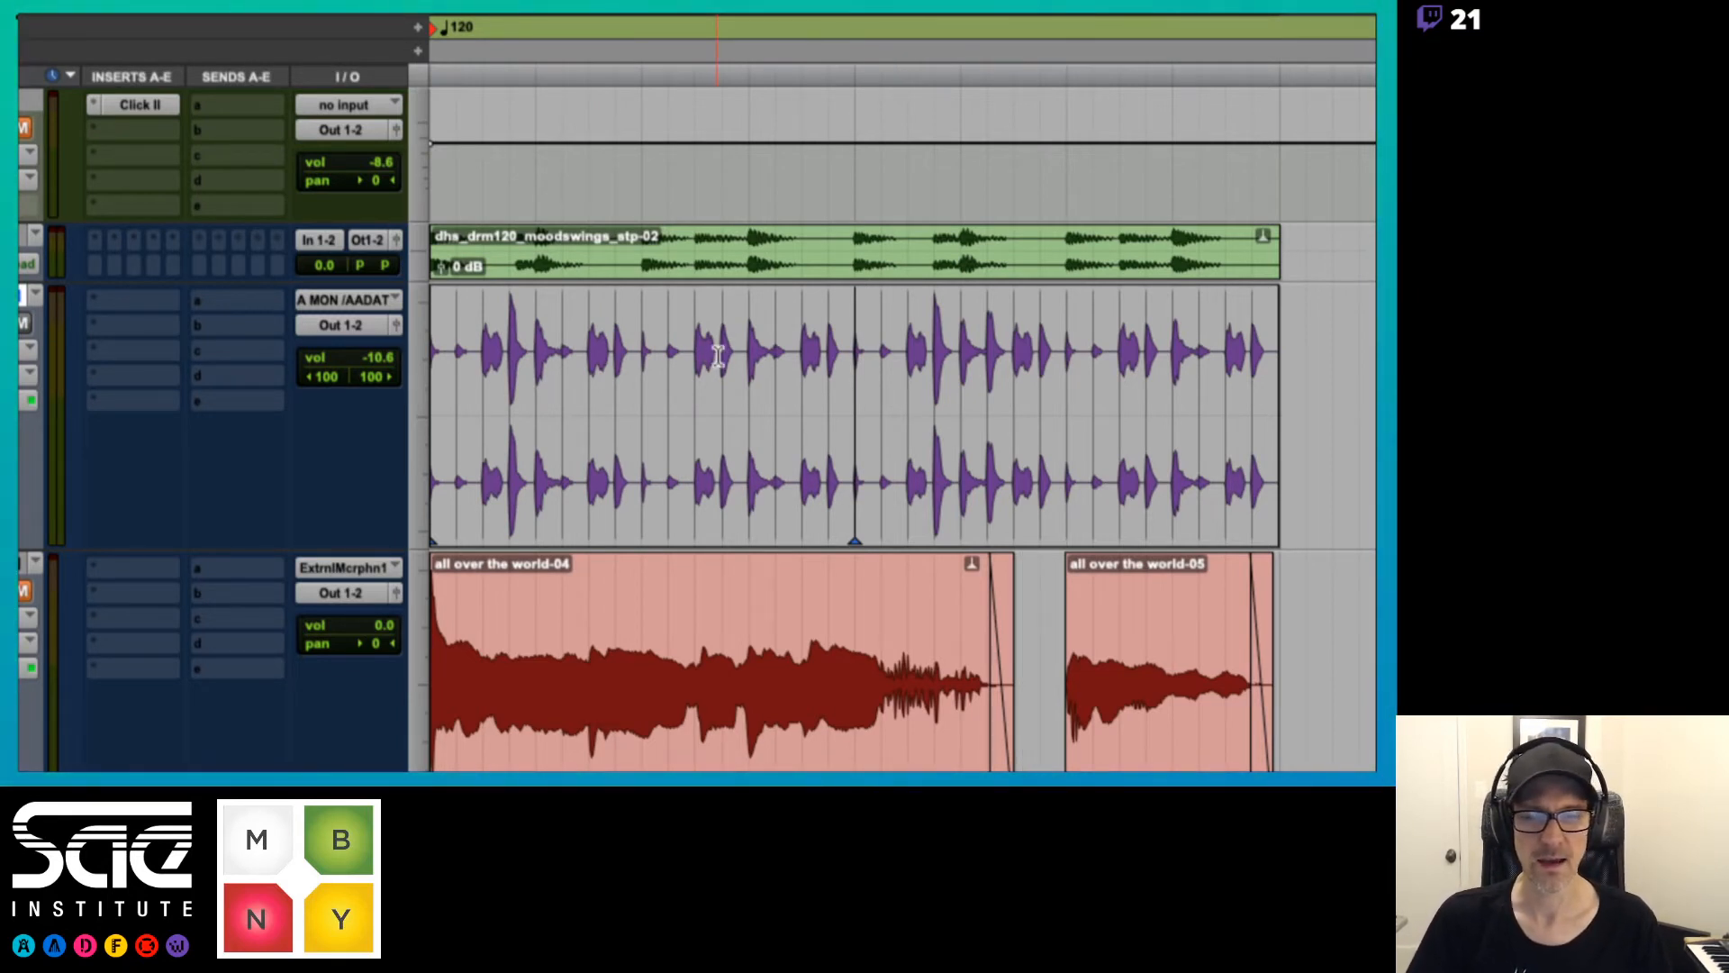
Move the percussion hit at beat 1|3 back half a beat, and warp the following bar 1 hits onto sixteenth-note positions up to beat 2|1
left_click_drag(637, 494, 587, 496)
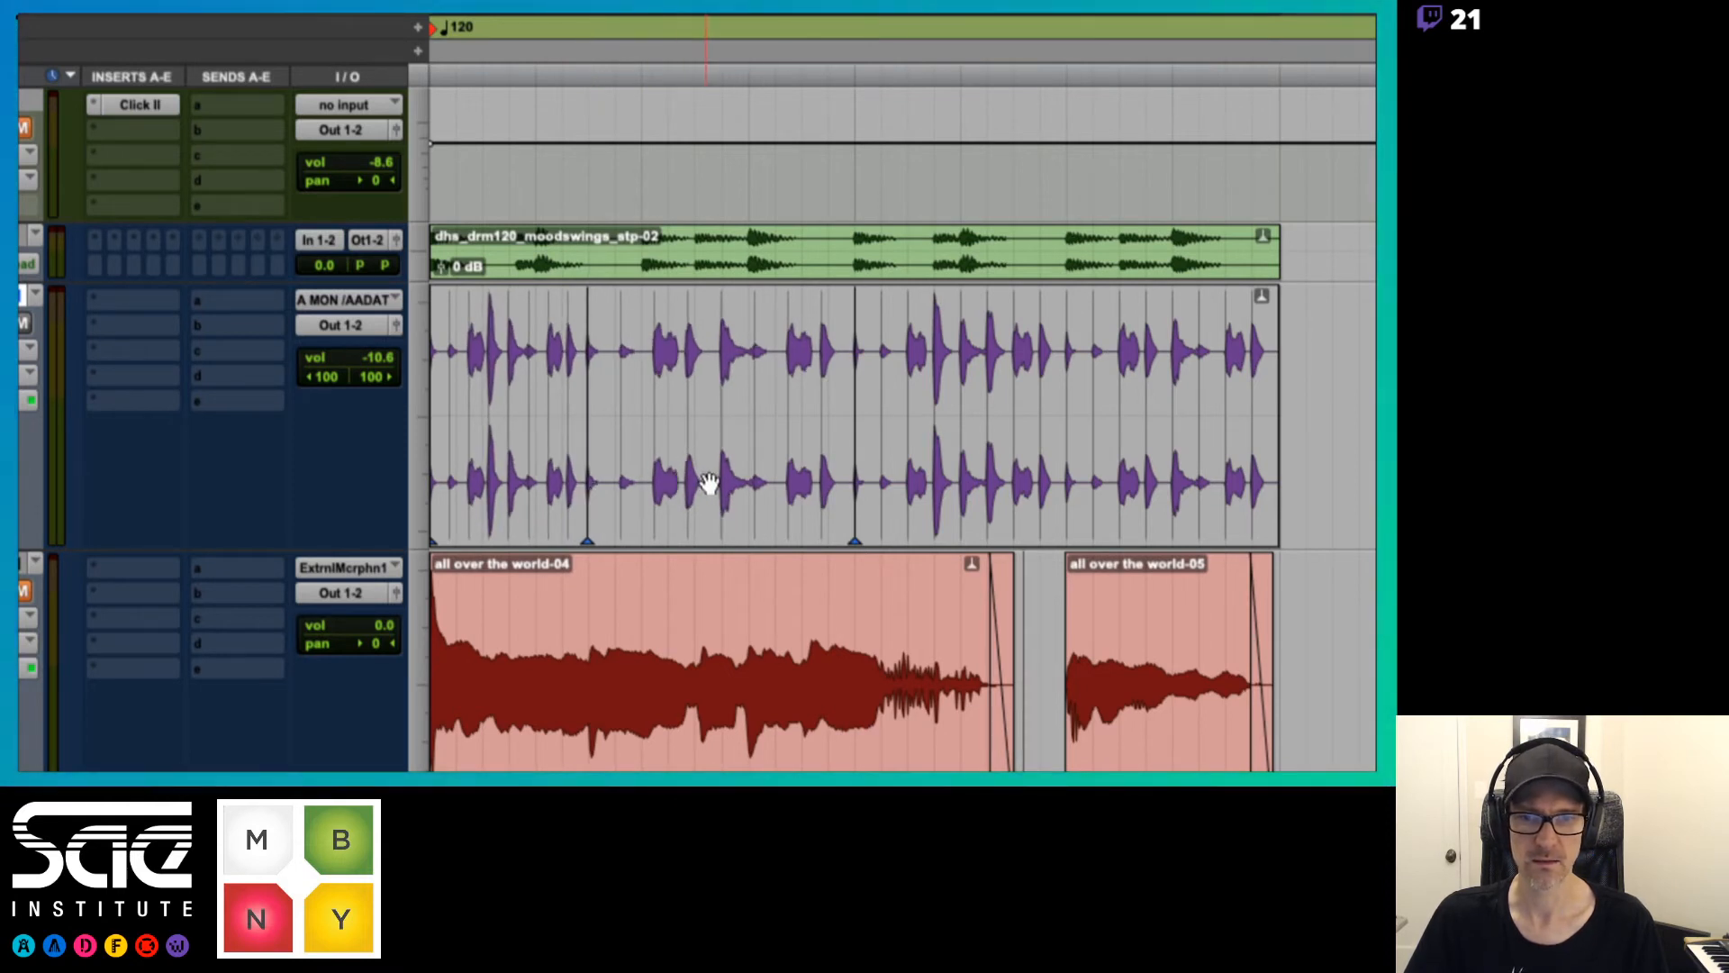
left_click(620, 465)
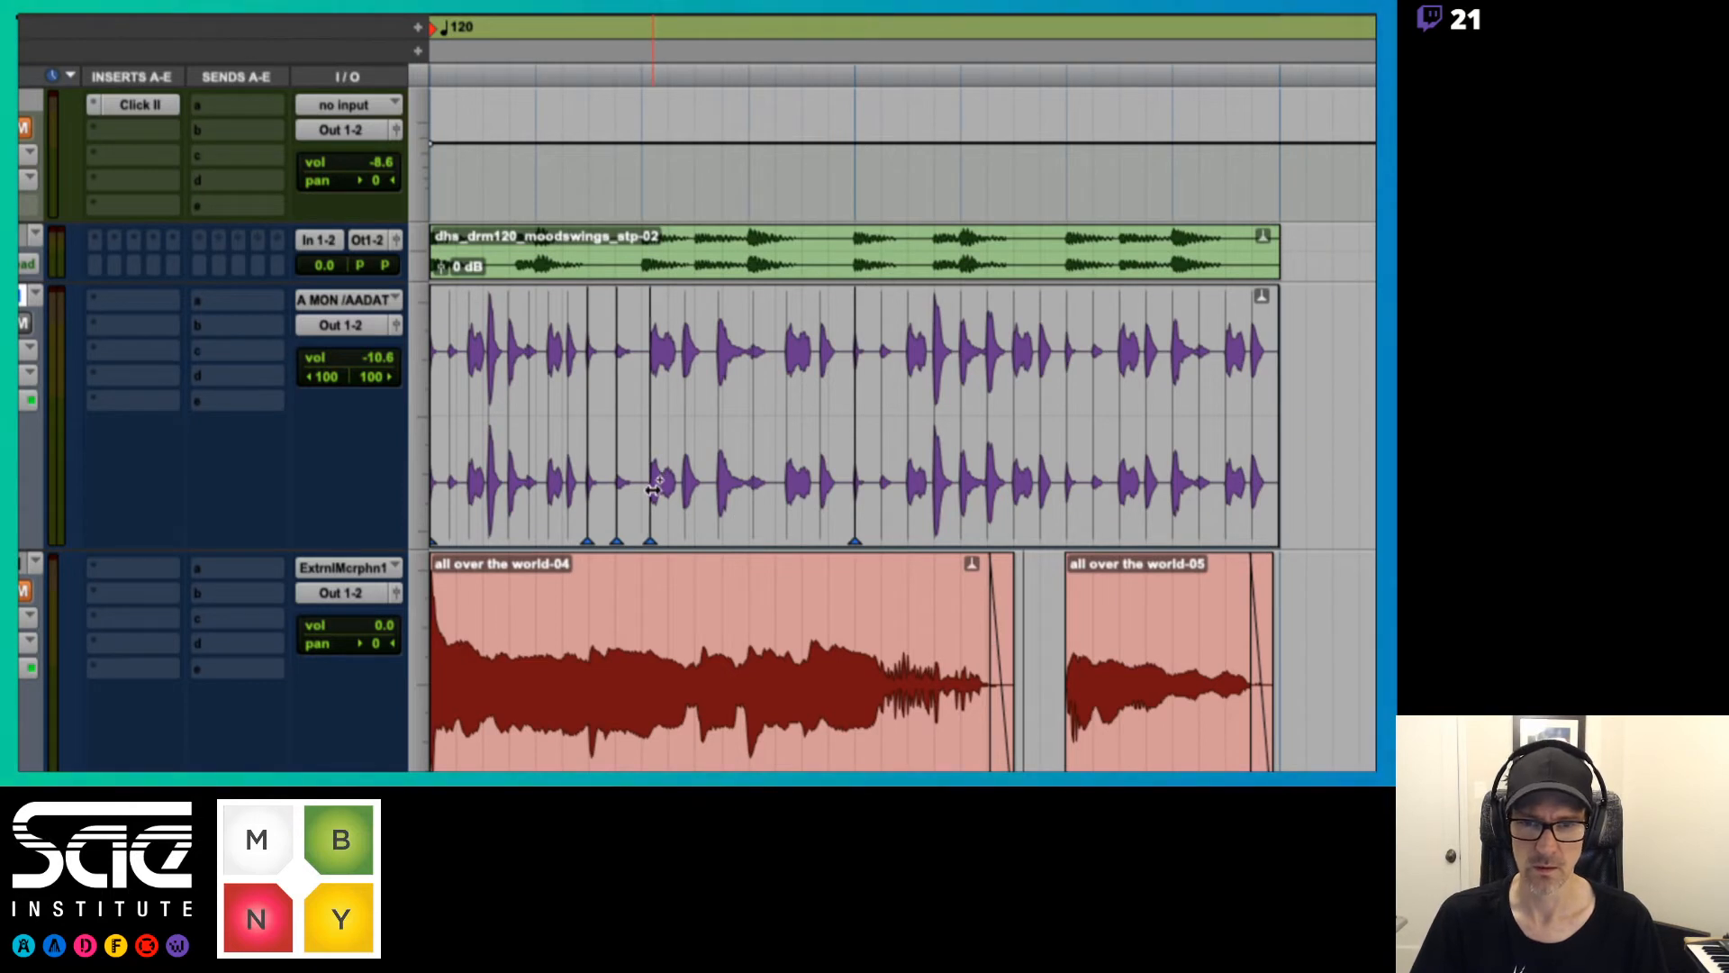
left_click(642, 486)
left_click(668, 491)
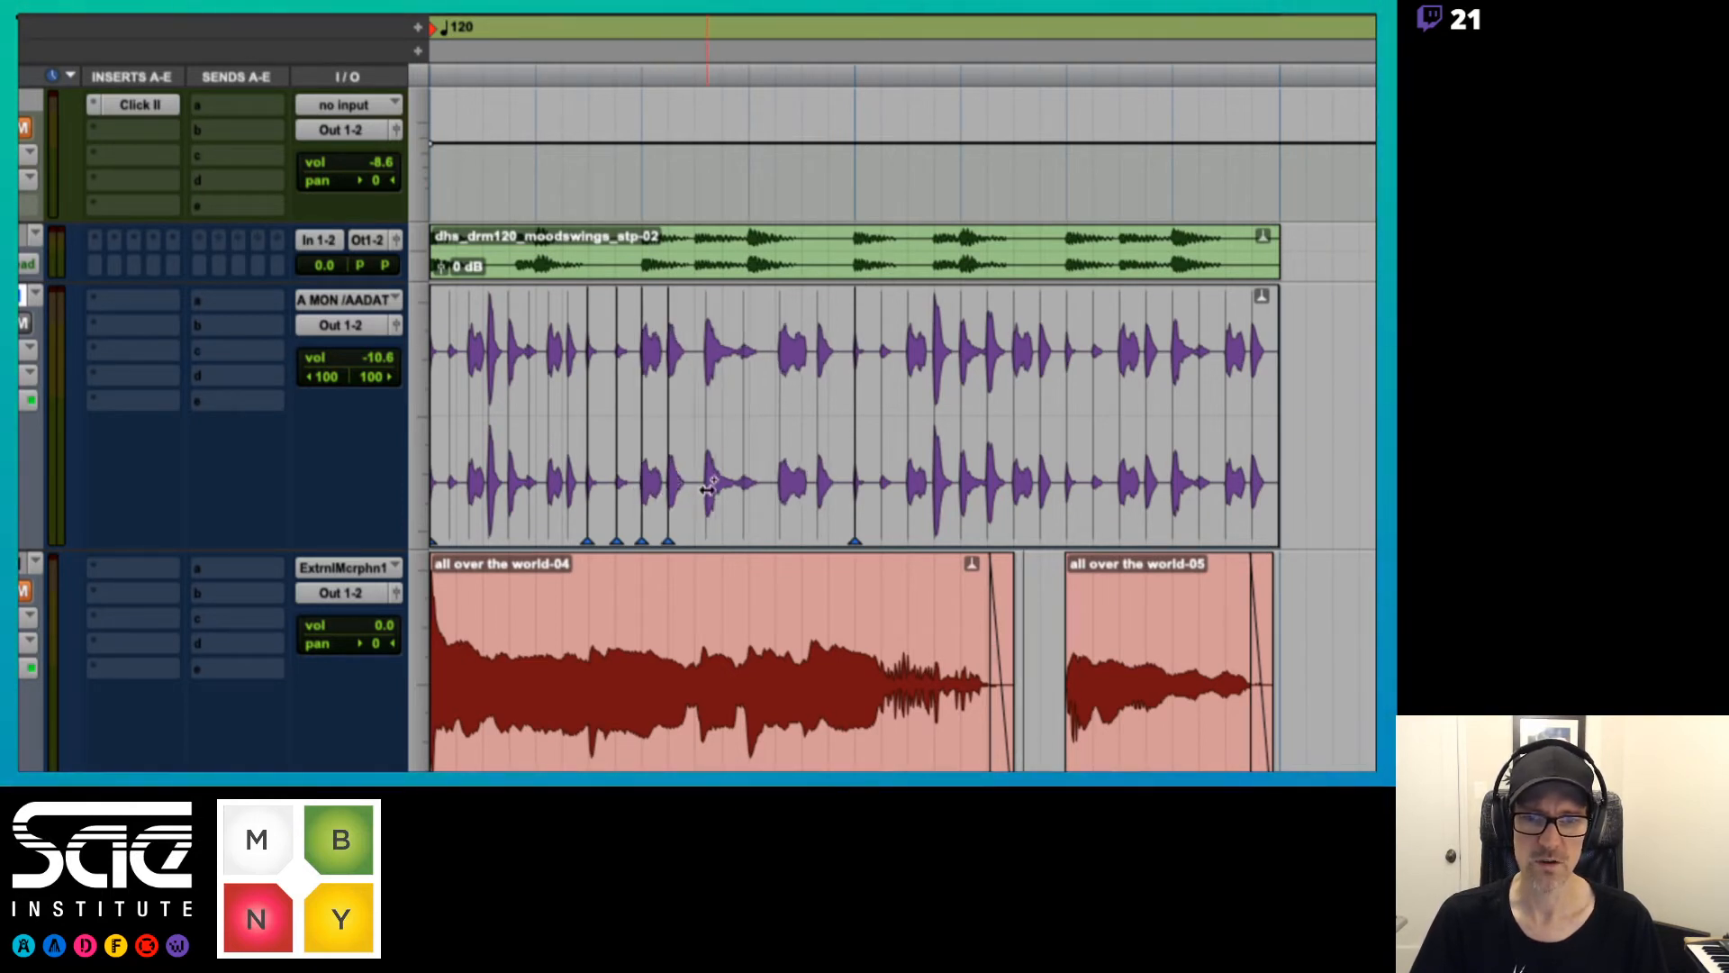
left_click_drag(710, 486, 801, 482)
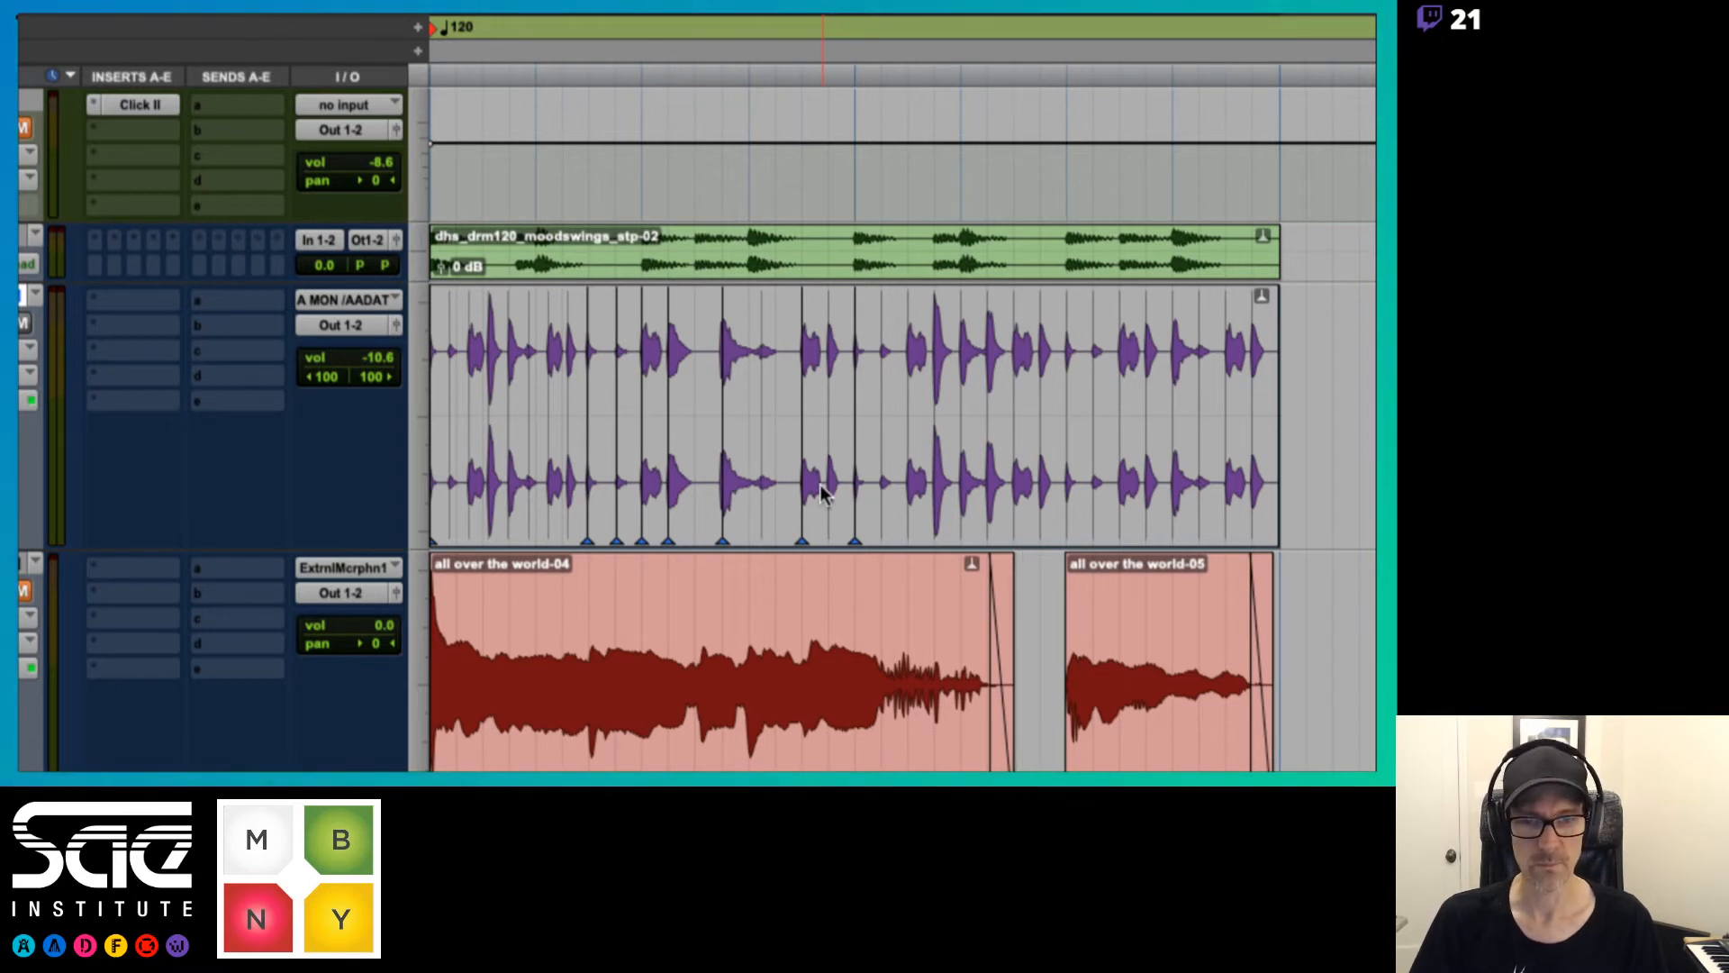
left_click_drag(759, 493, 773, 493)
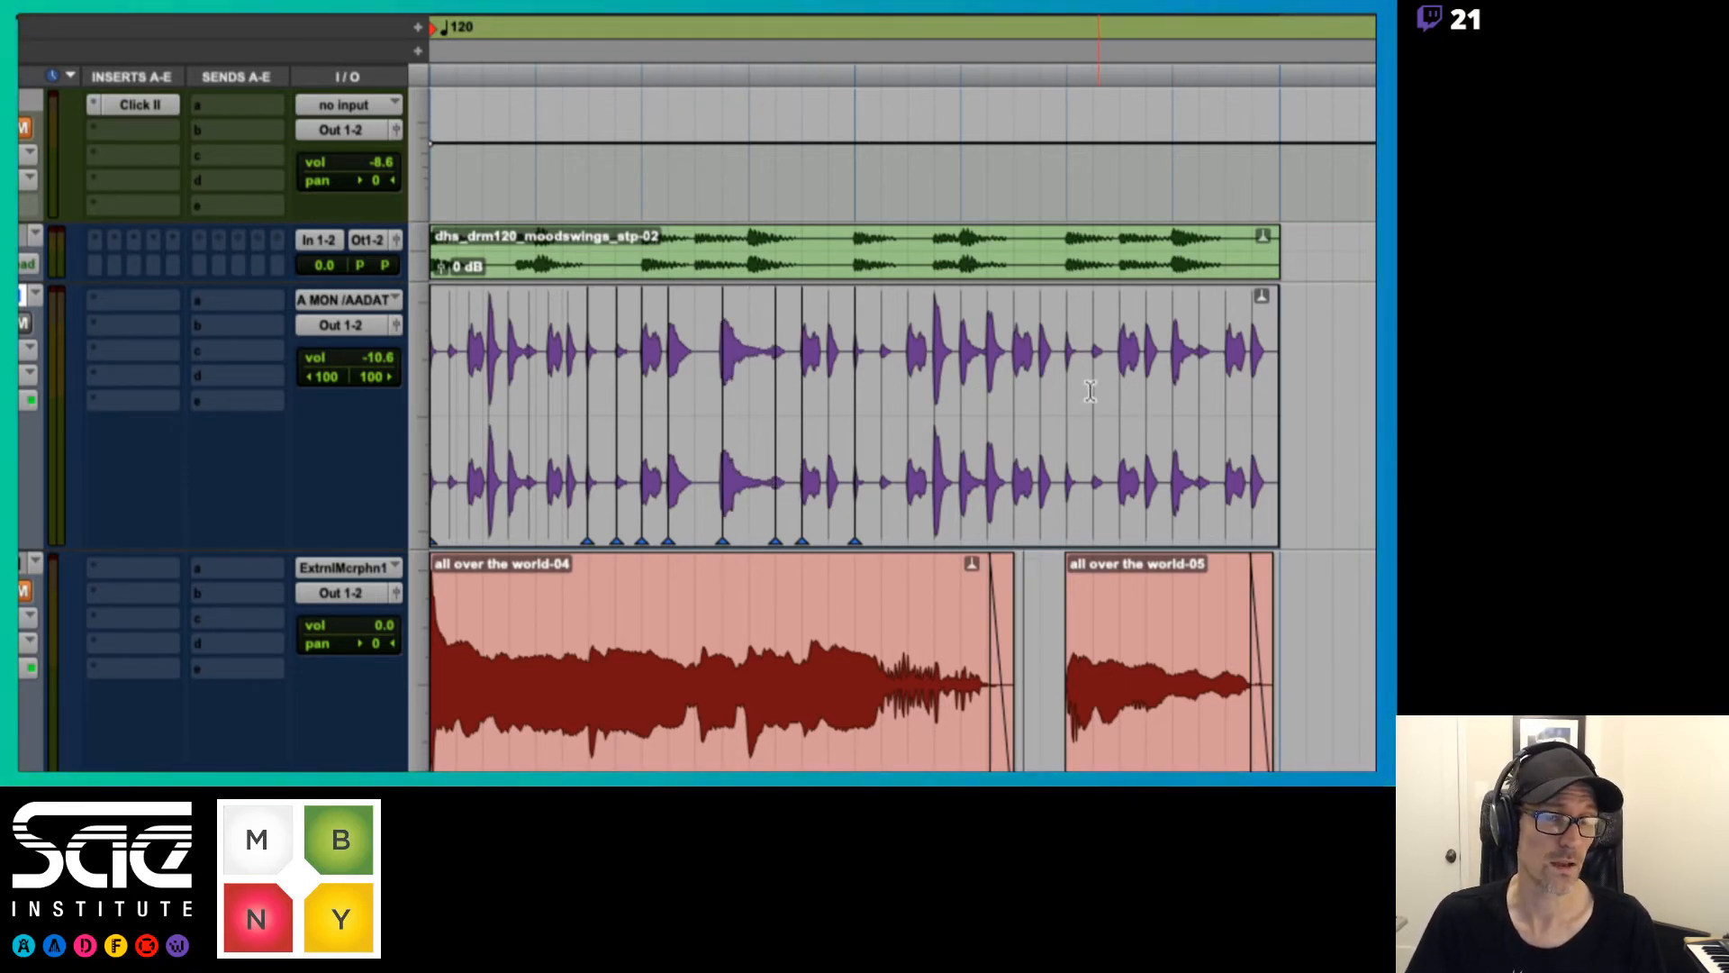
Add a warp marker at beat 2|3 and warp the percussion hits between beats 2|1 and 2|3 onto new sixteenth-note positions
left_click(1065, 486)
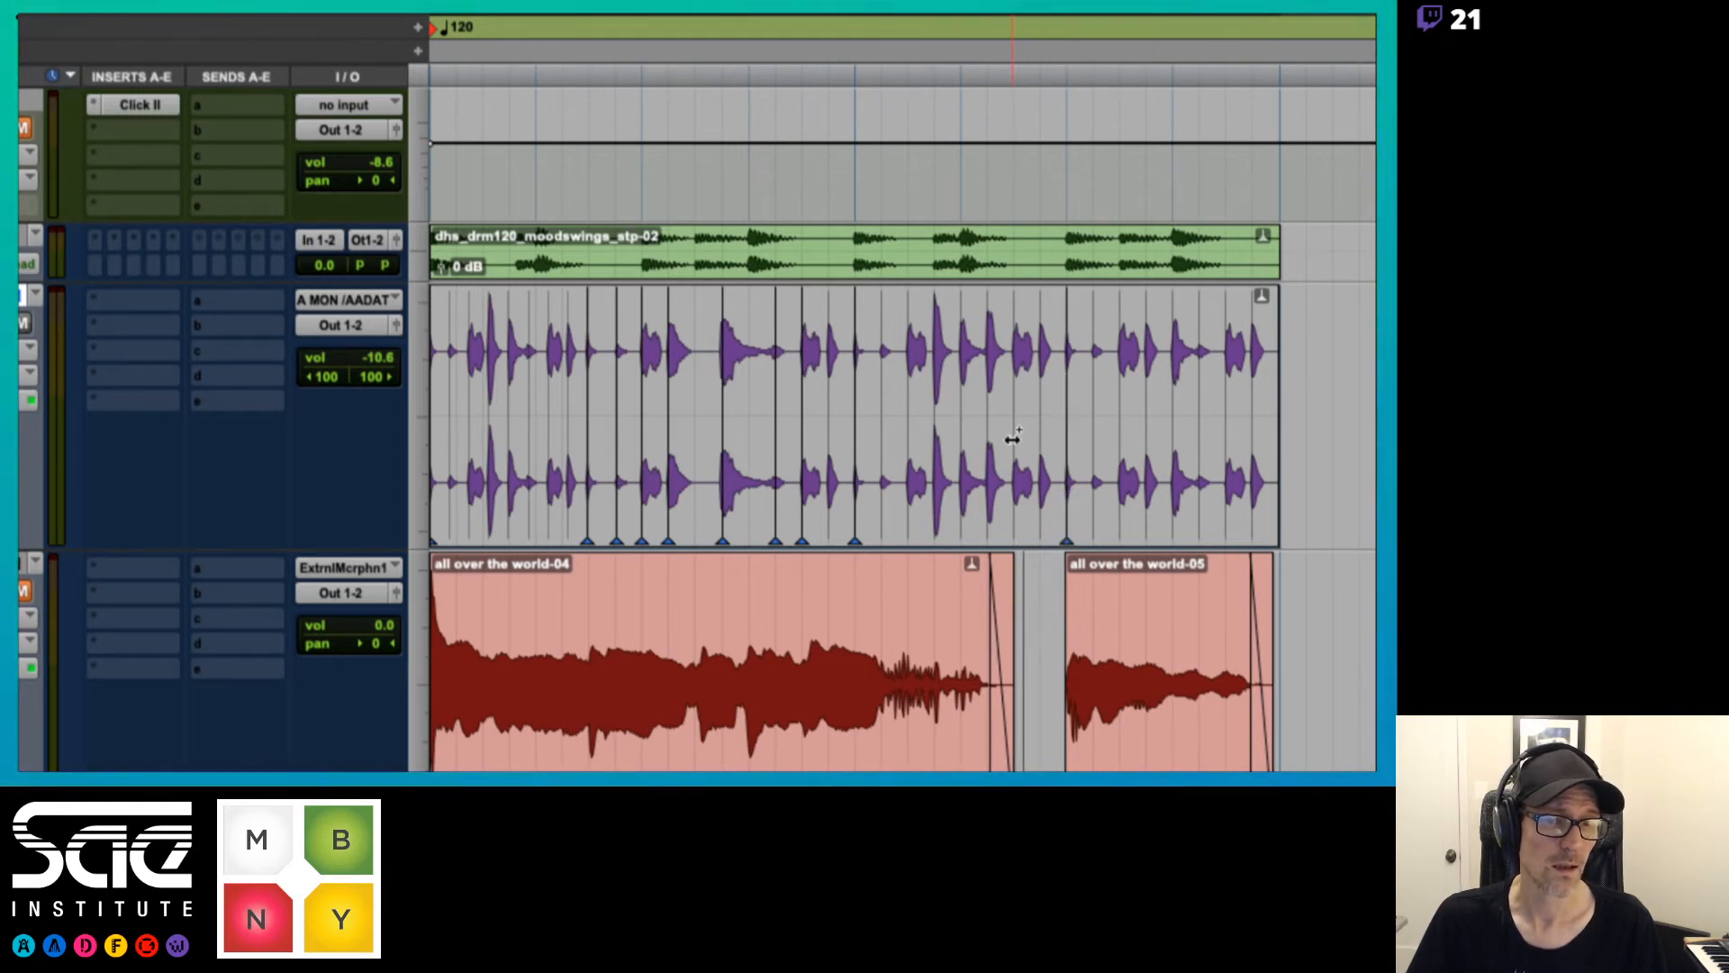
mouse_move(987, 452)
left_mouse_down()
mouse_move(939, 453)
mouse_move(1041, 459)
left_mouse_up()
mouse_move(898, 449)
left_mouse_down()
mouse_move(876, 459)
mouse_move(905, 463)
left_mouse_up()
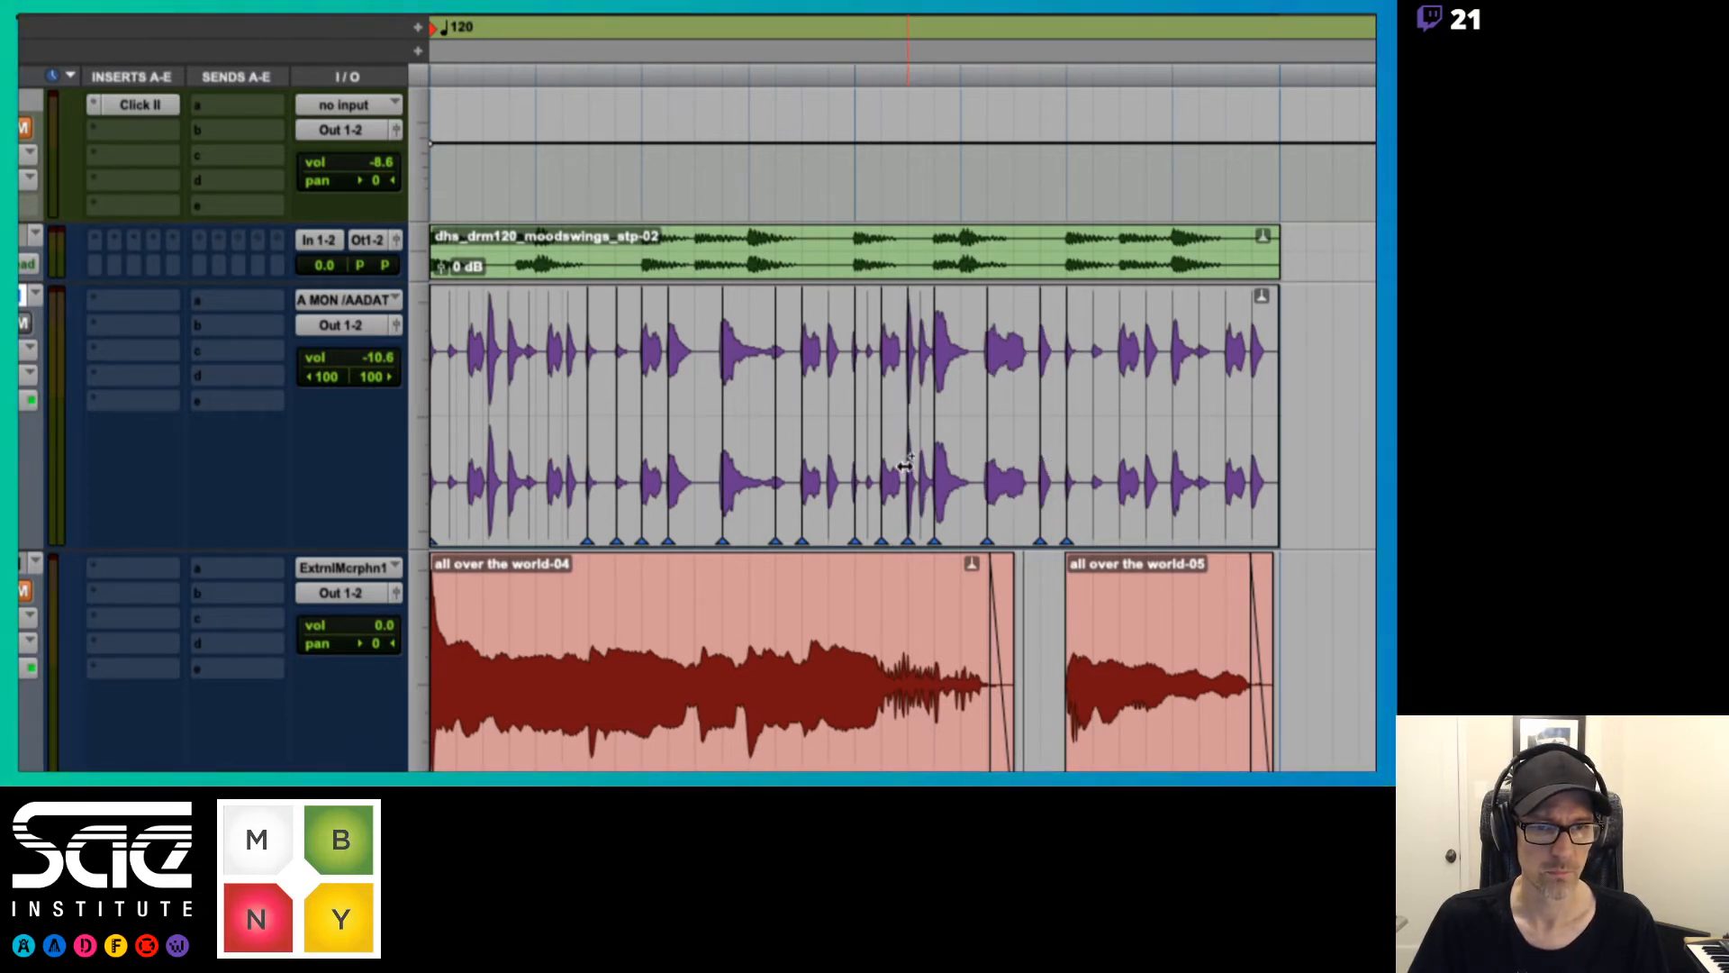
Play back with the click unmuted while warping percussion hits between beats 1|1 and 1|4 onto sixteenth-note positions, placing one on beat 1|4
key("space")
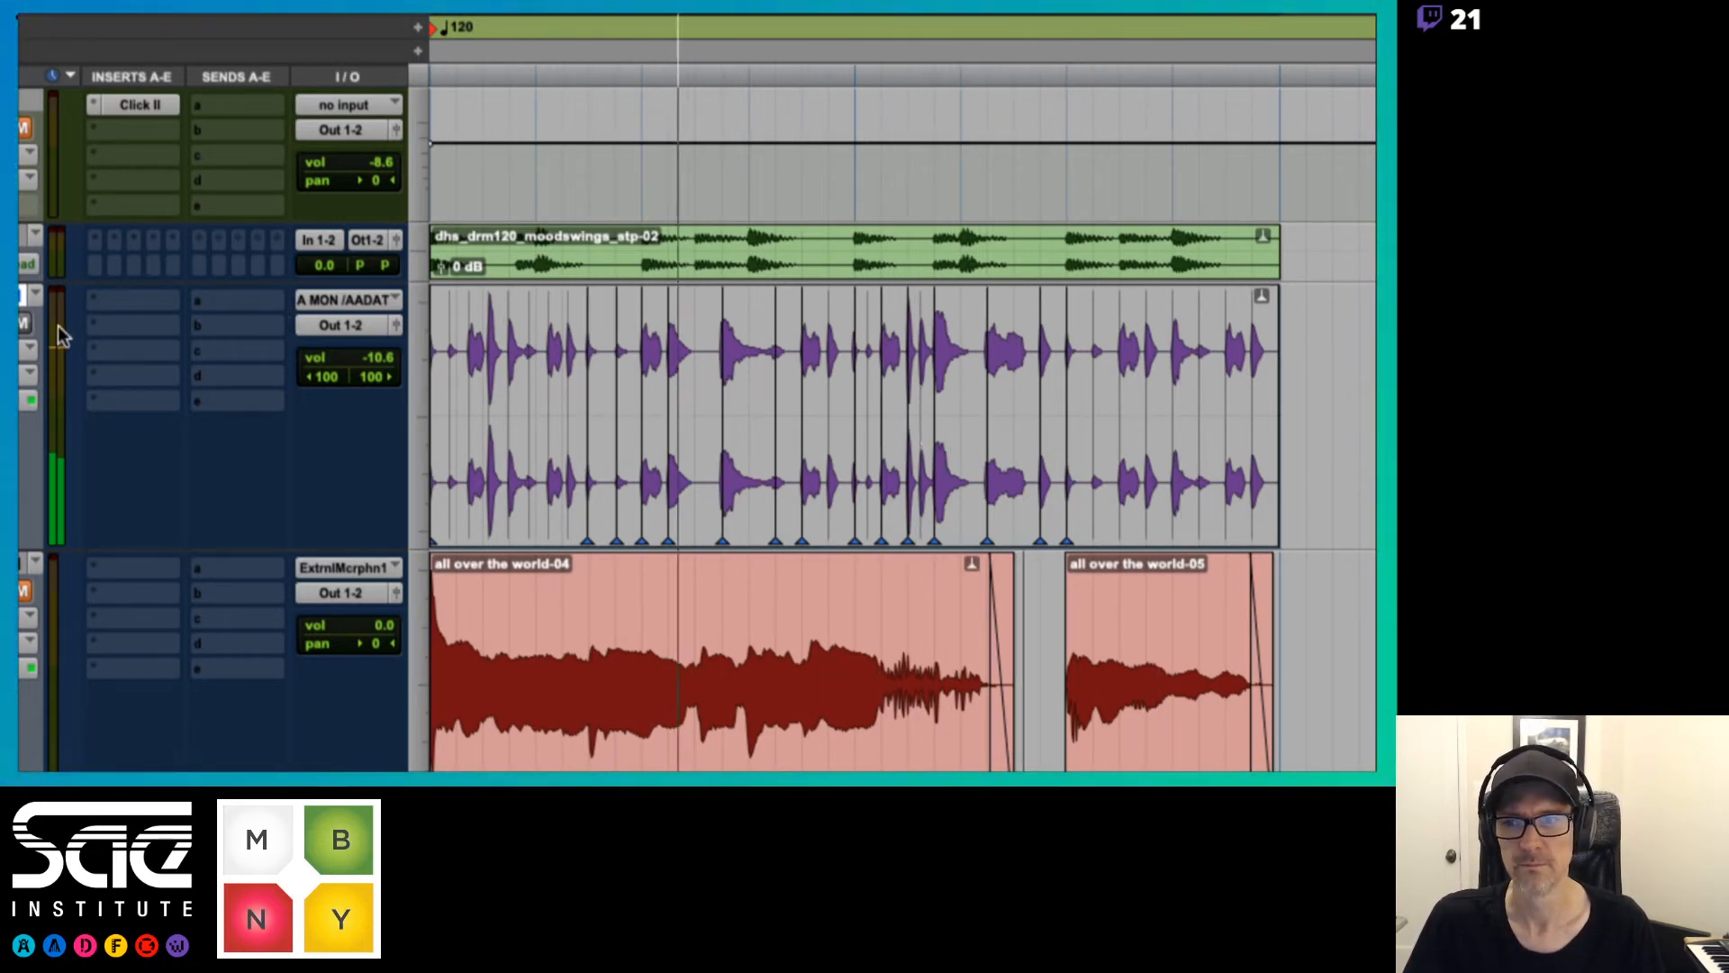
left_click(142, 128)
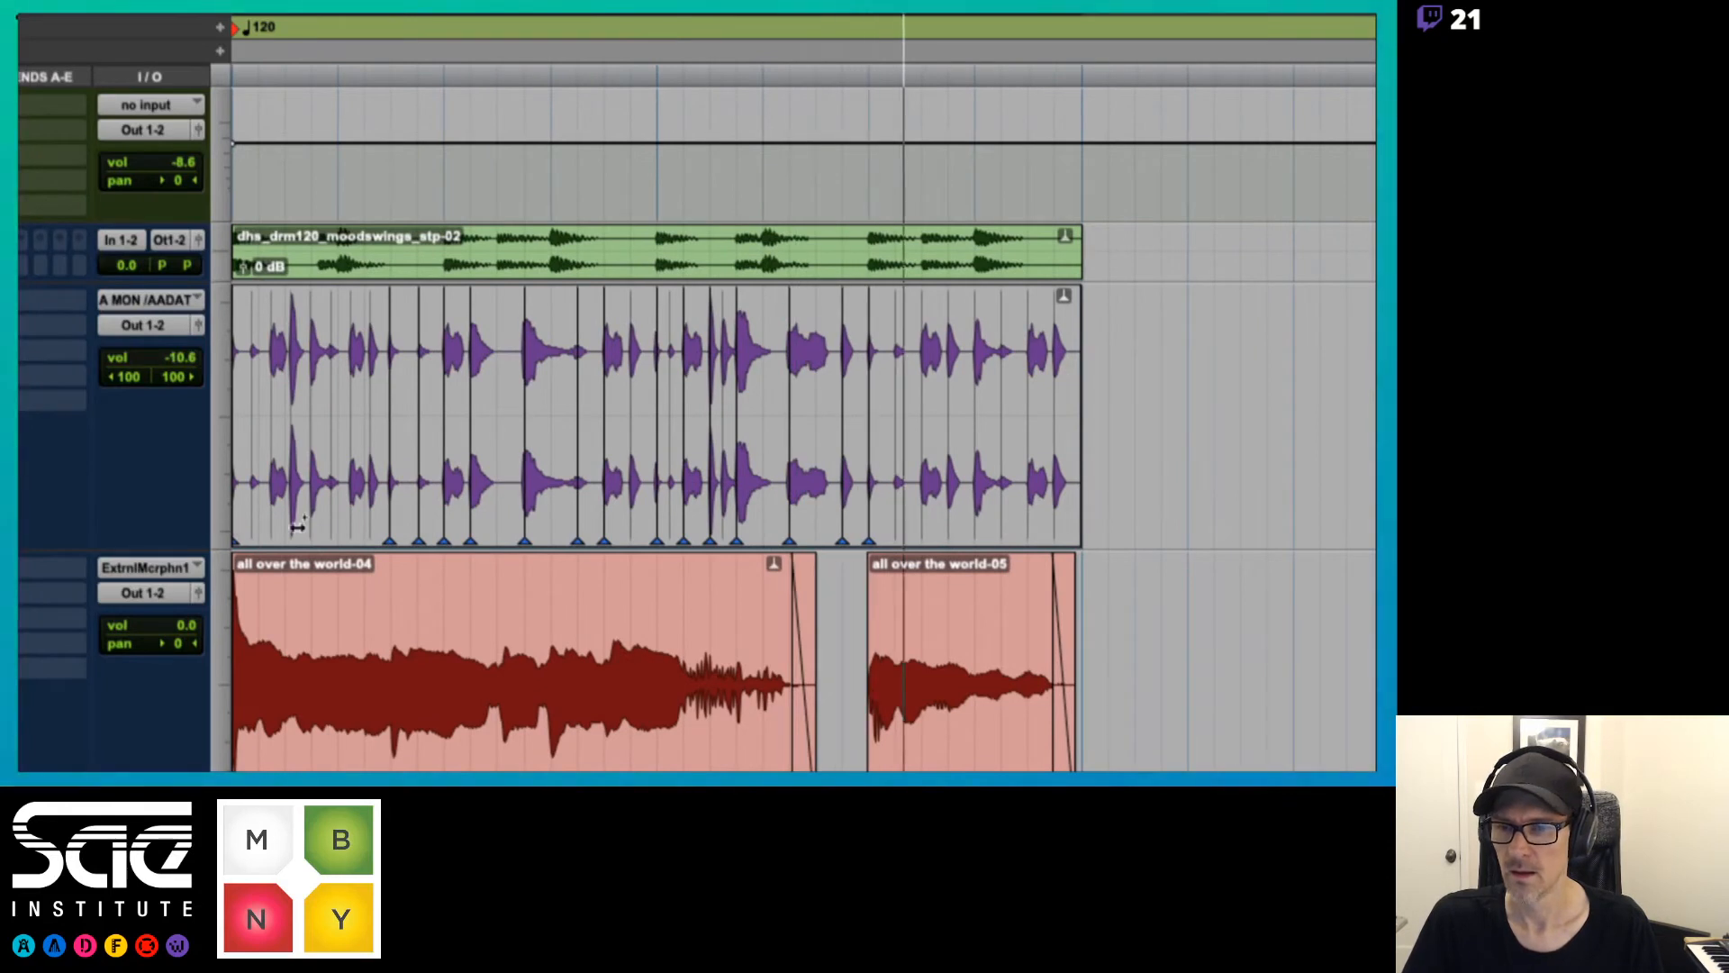
left_click_drag(352, 525, 285, 522)
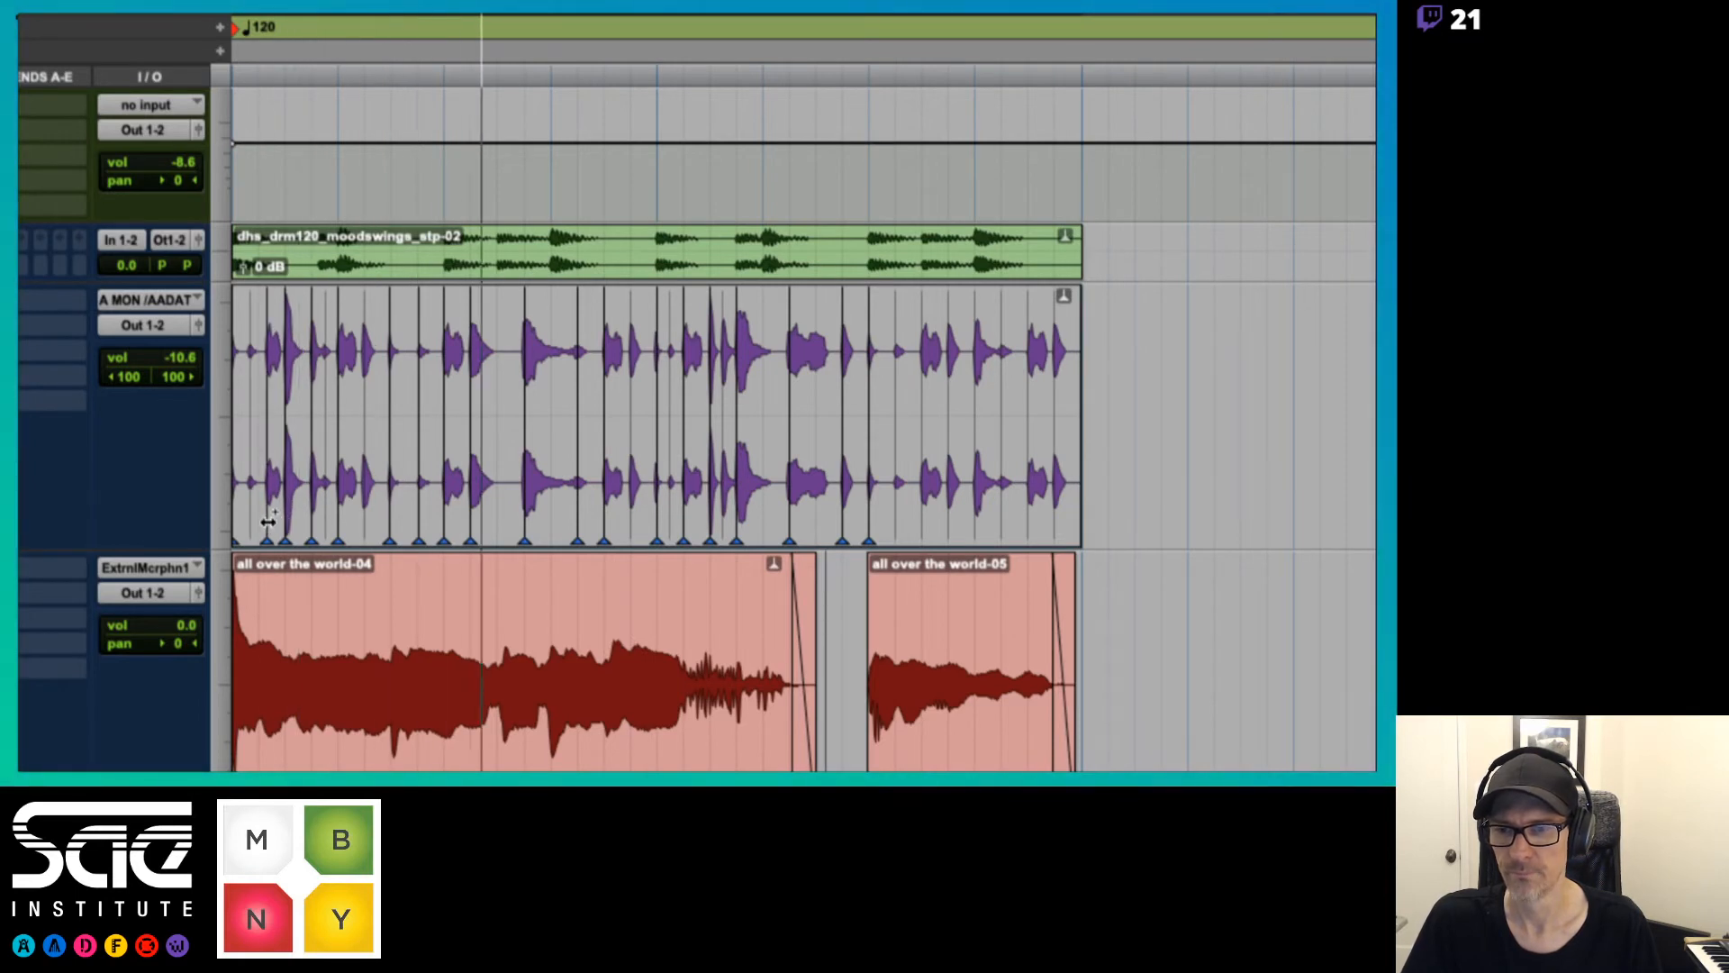
left_click(258, 524)
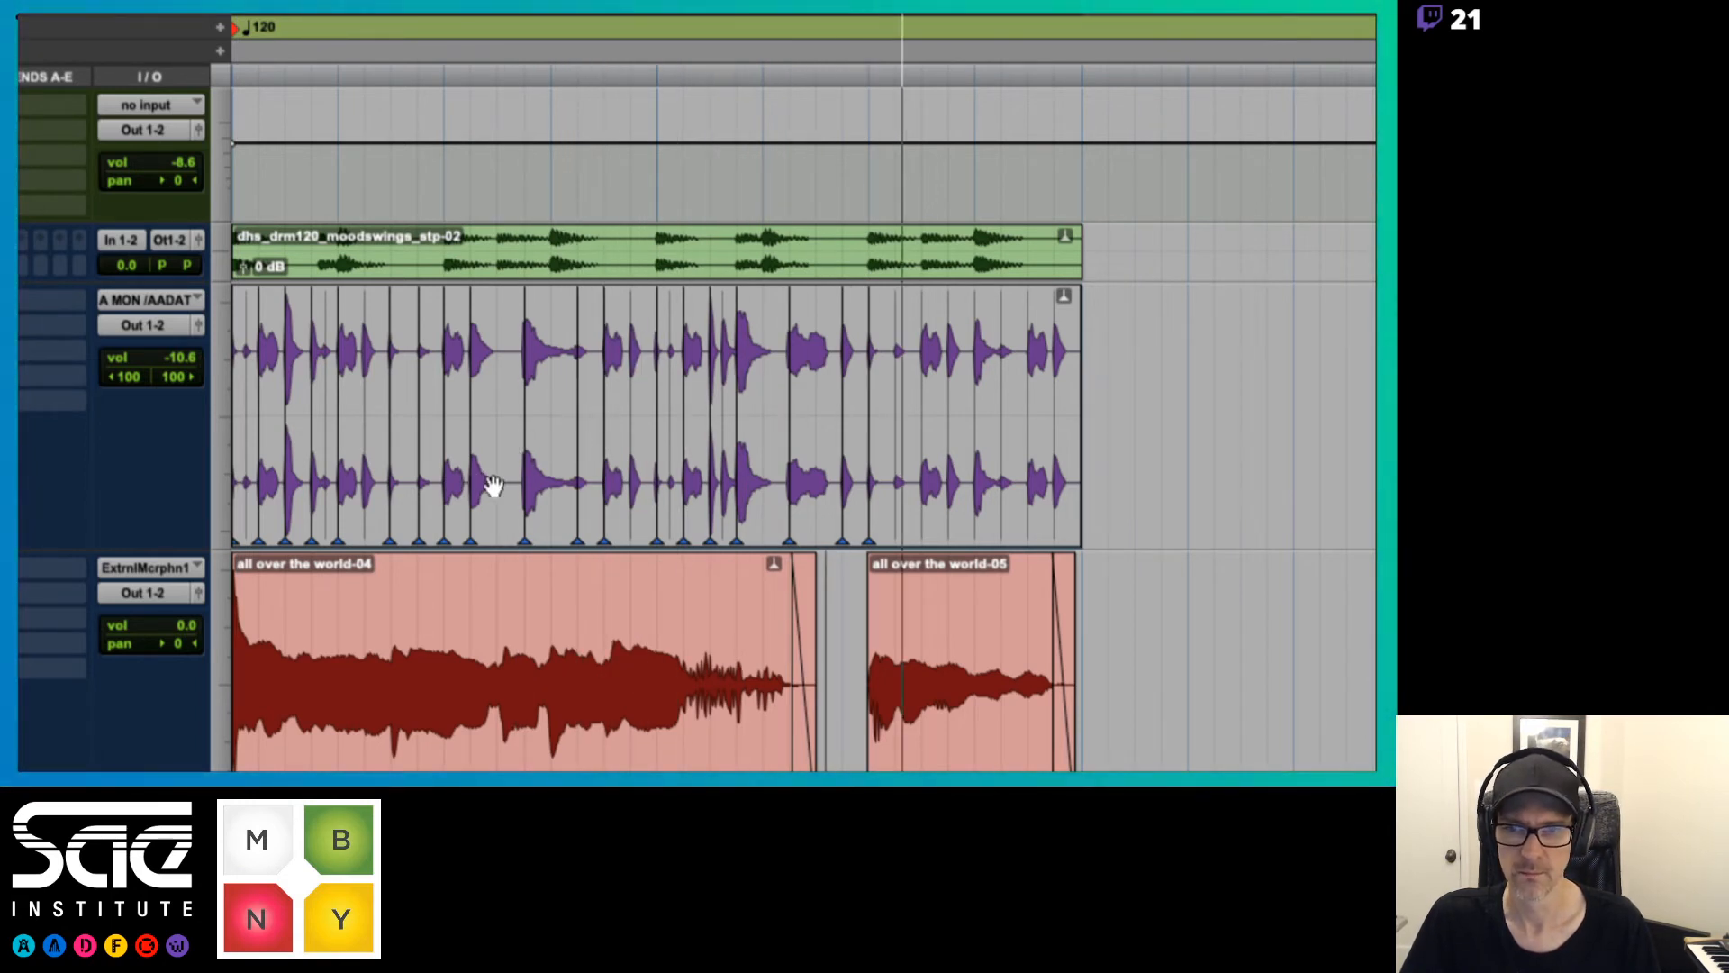
left_click_drag(522, 494, 501, 491)
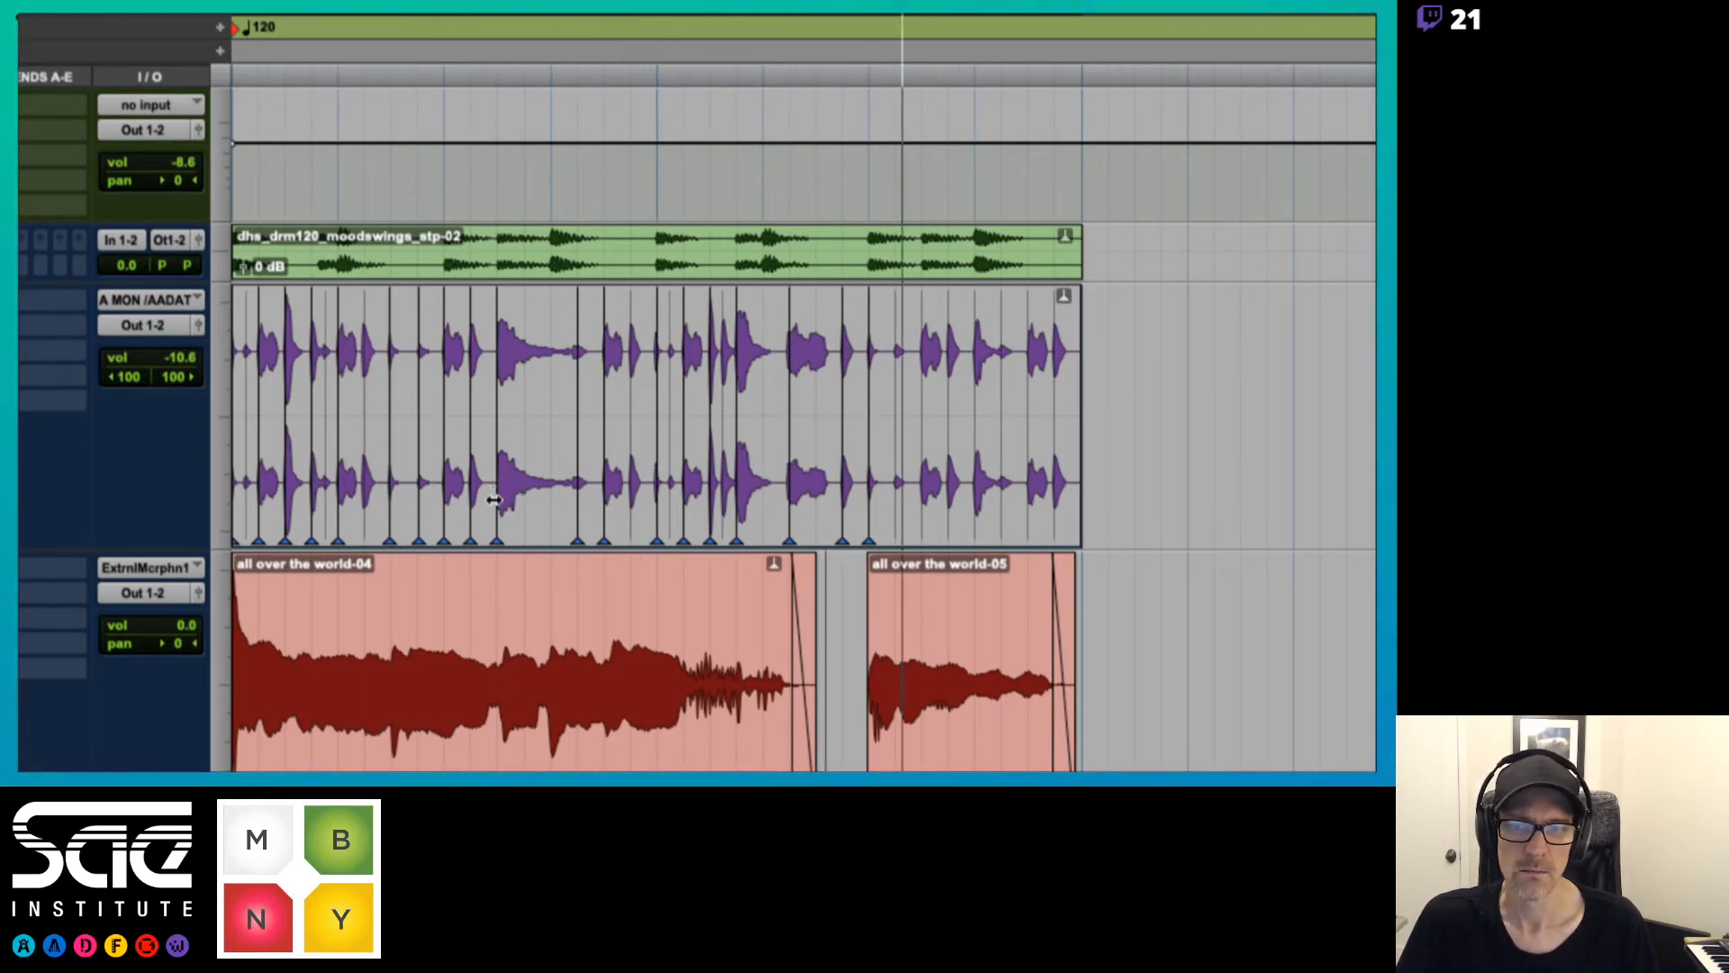
left_click_drag(496, 498, 552, 498)
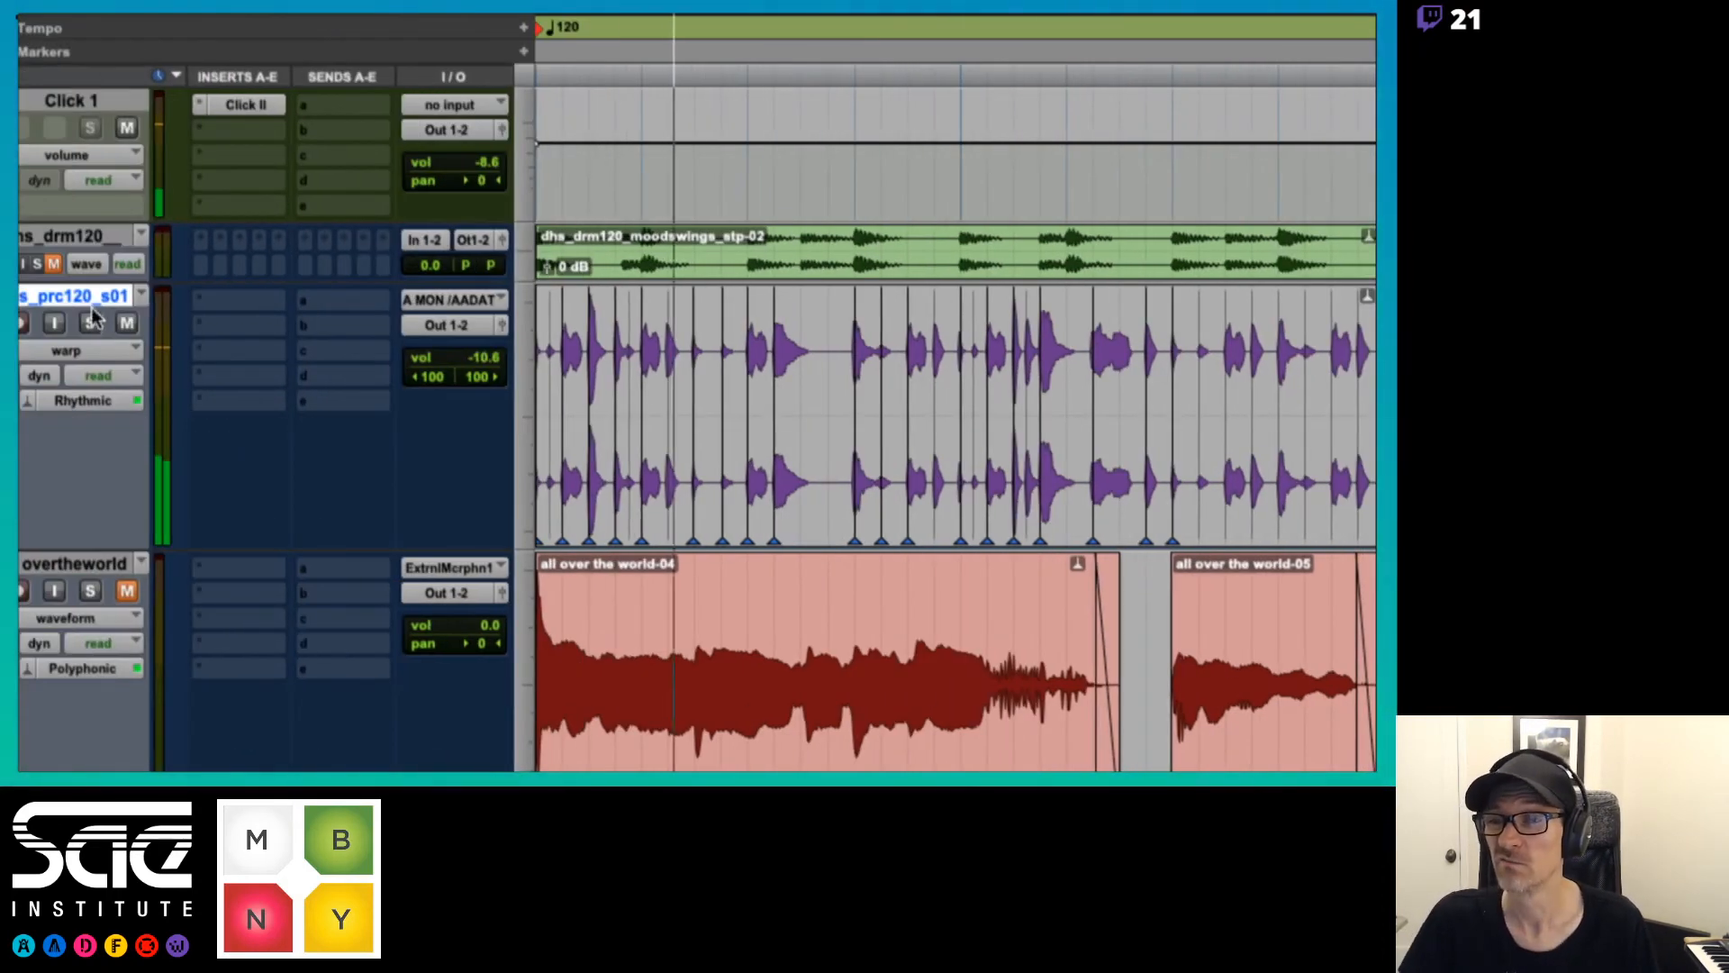
Unmute the dhs_drm120 and vocal tracks and mute the click track during playback
left_click(52, 262)
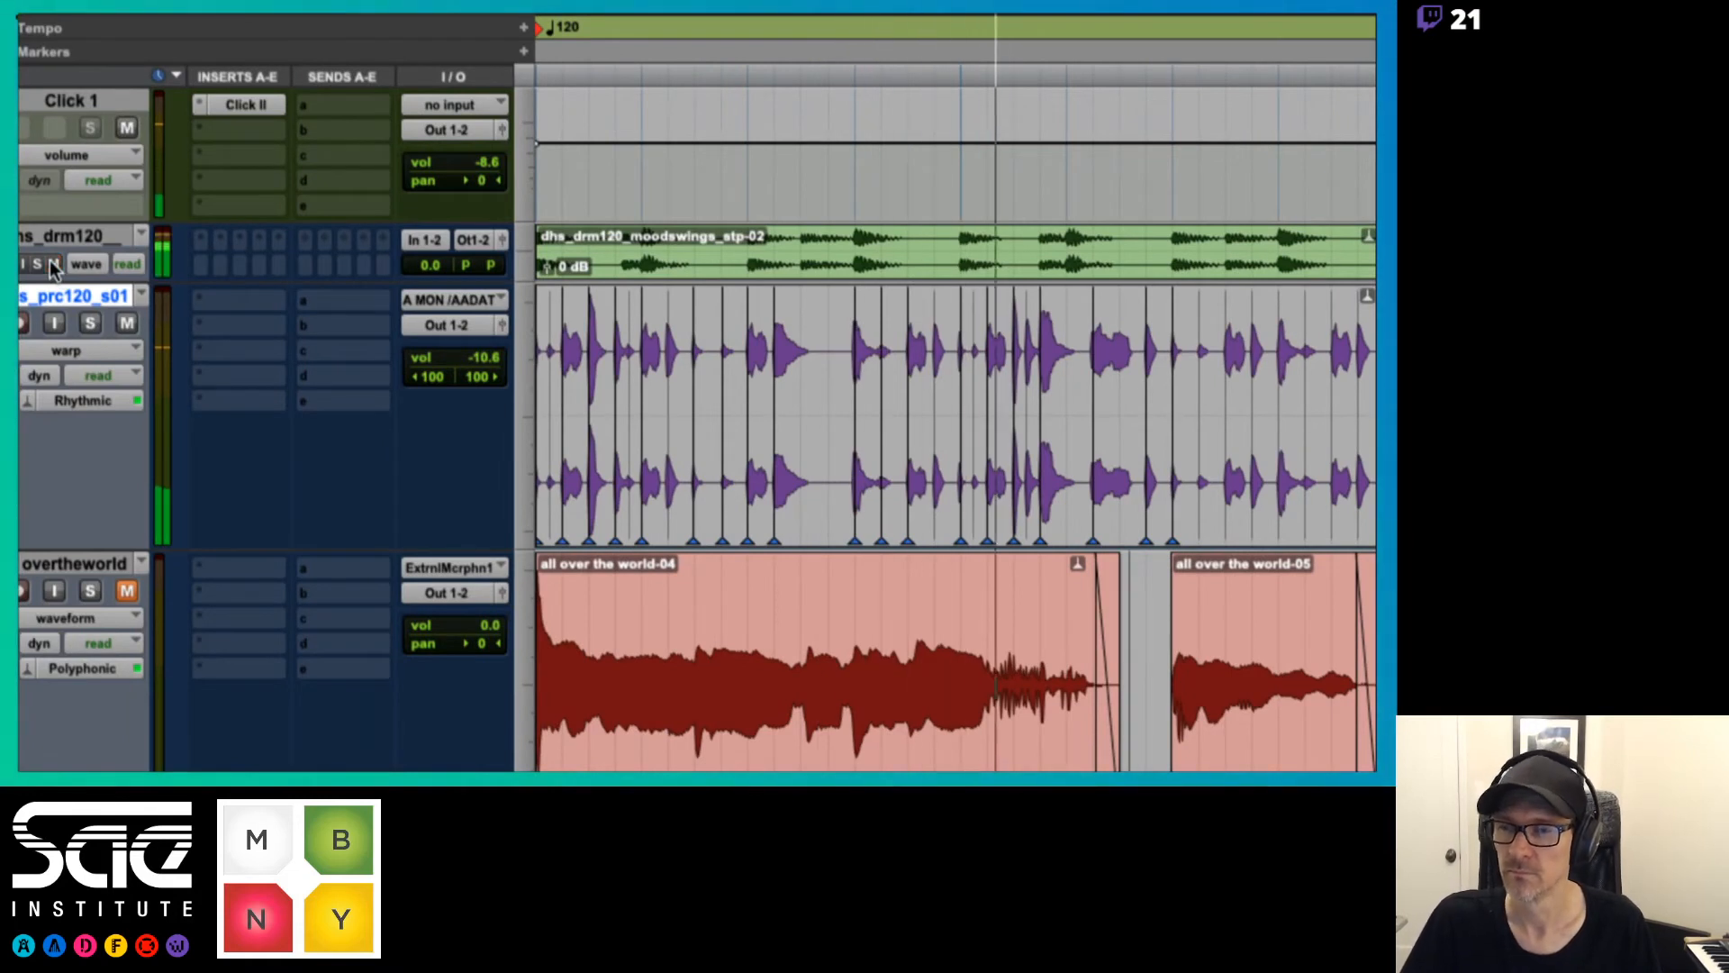
left_click(124, 591)
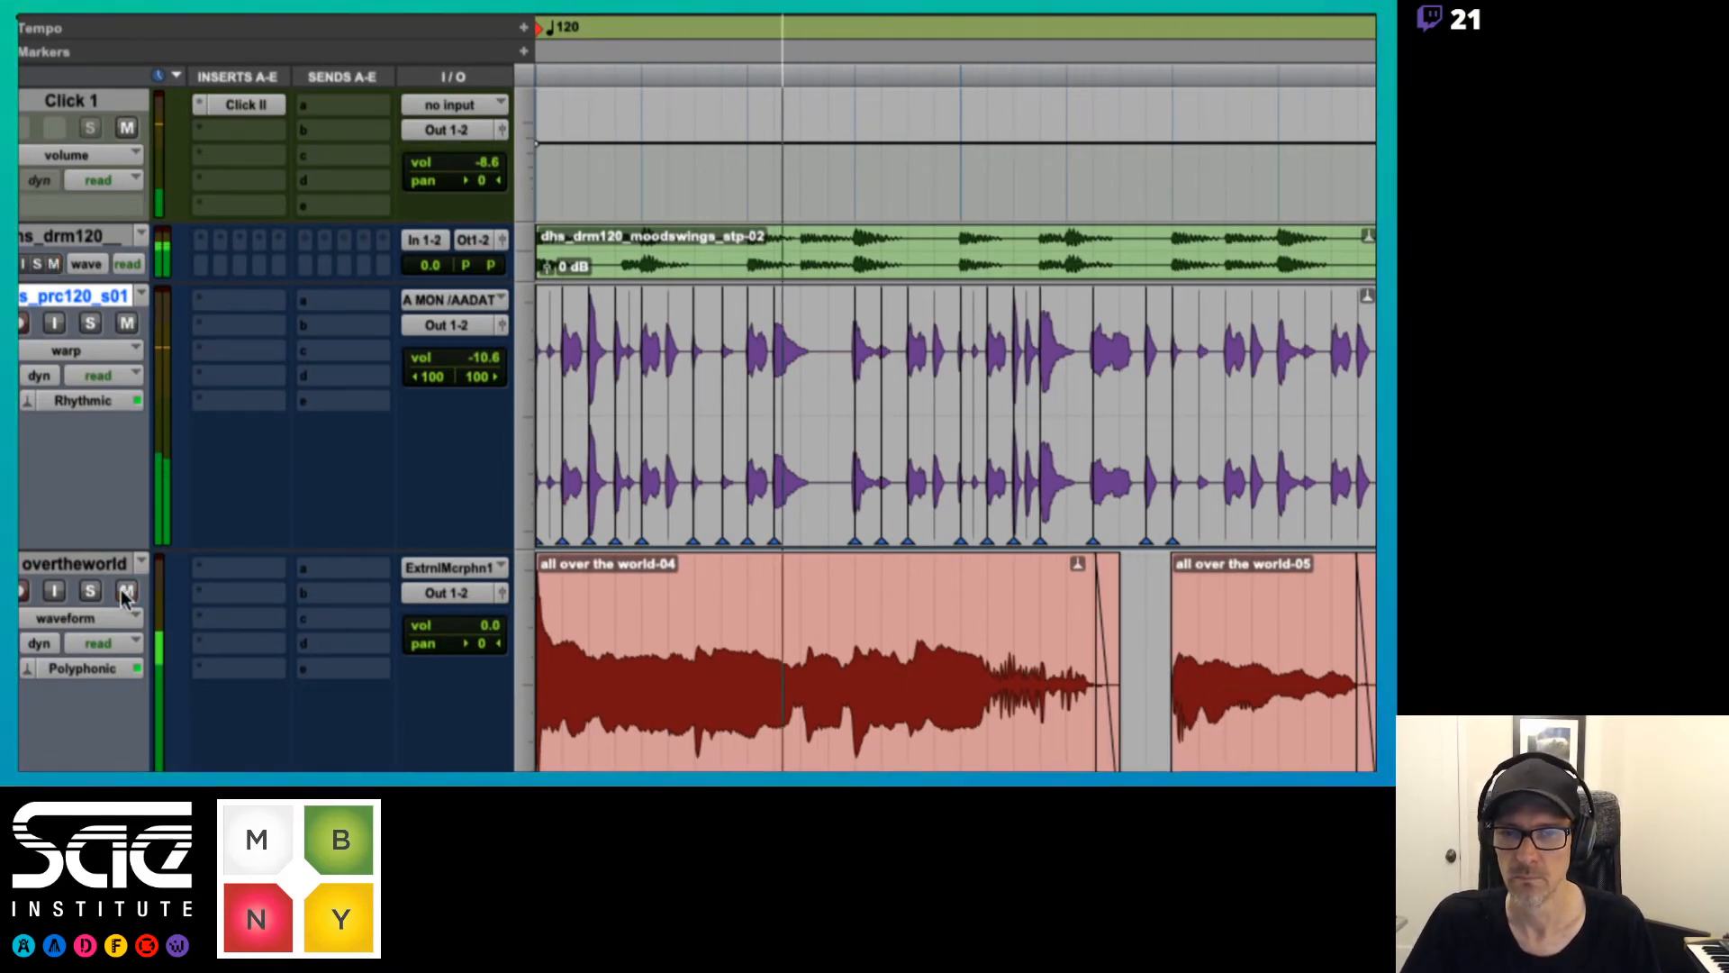
left_click(126, 128)
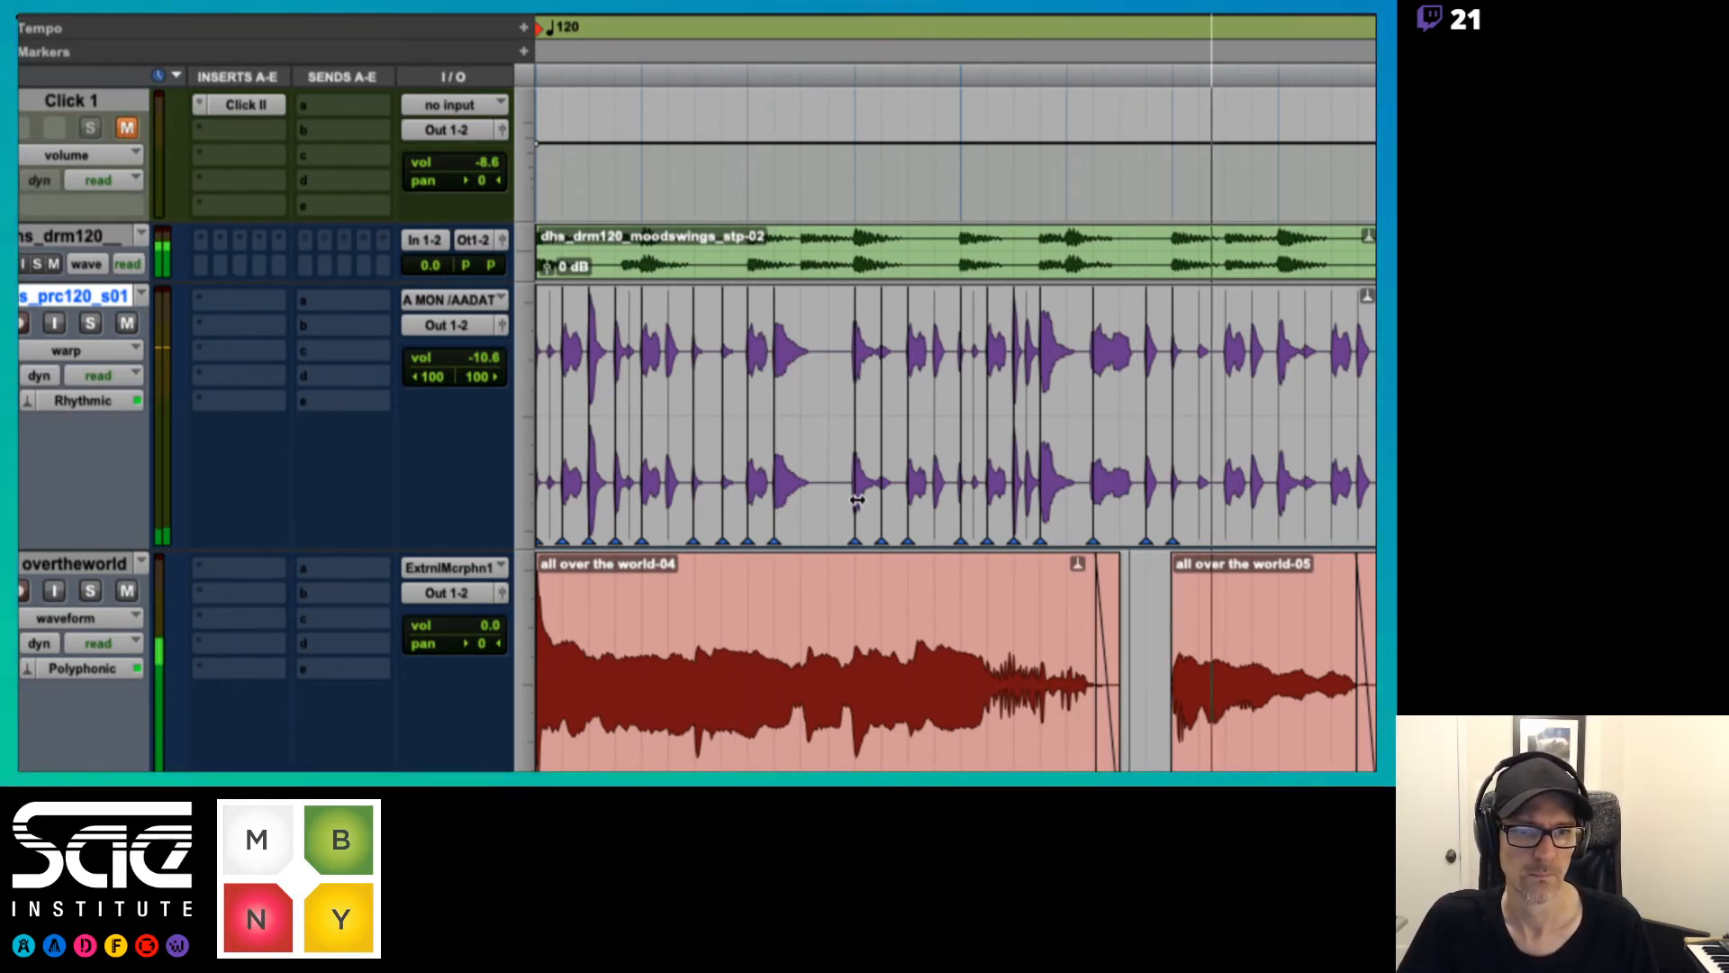
Move the warped percussion hit at beat 1|4 back half a beat, and shift the bar 2 hit just before beat 2|2 onto that beat
left_click_drag(856, 490, 801, 498)
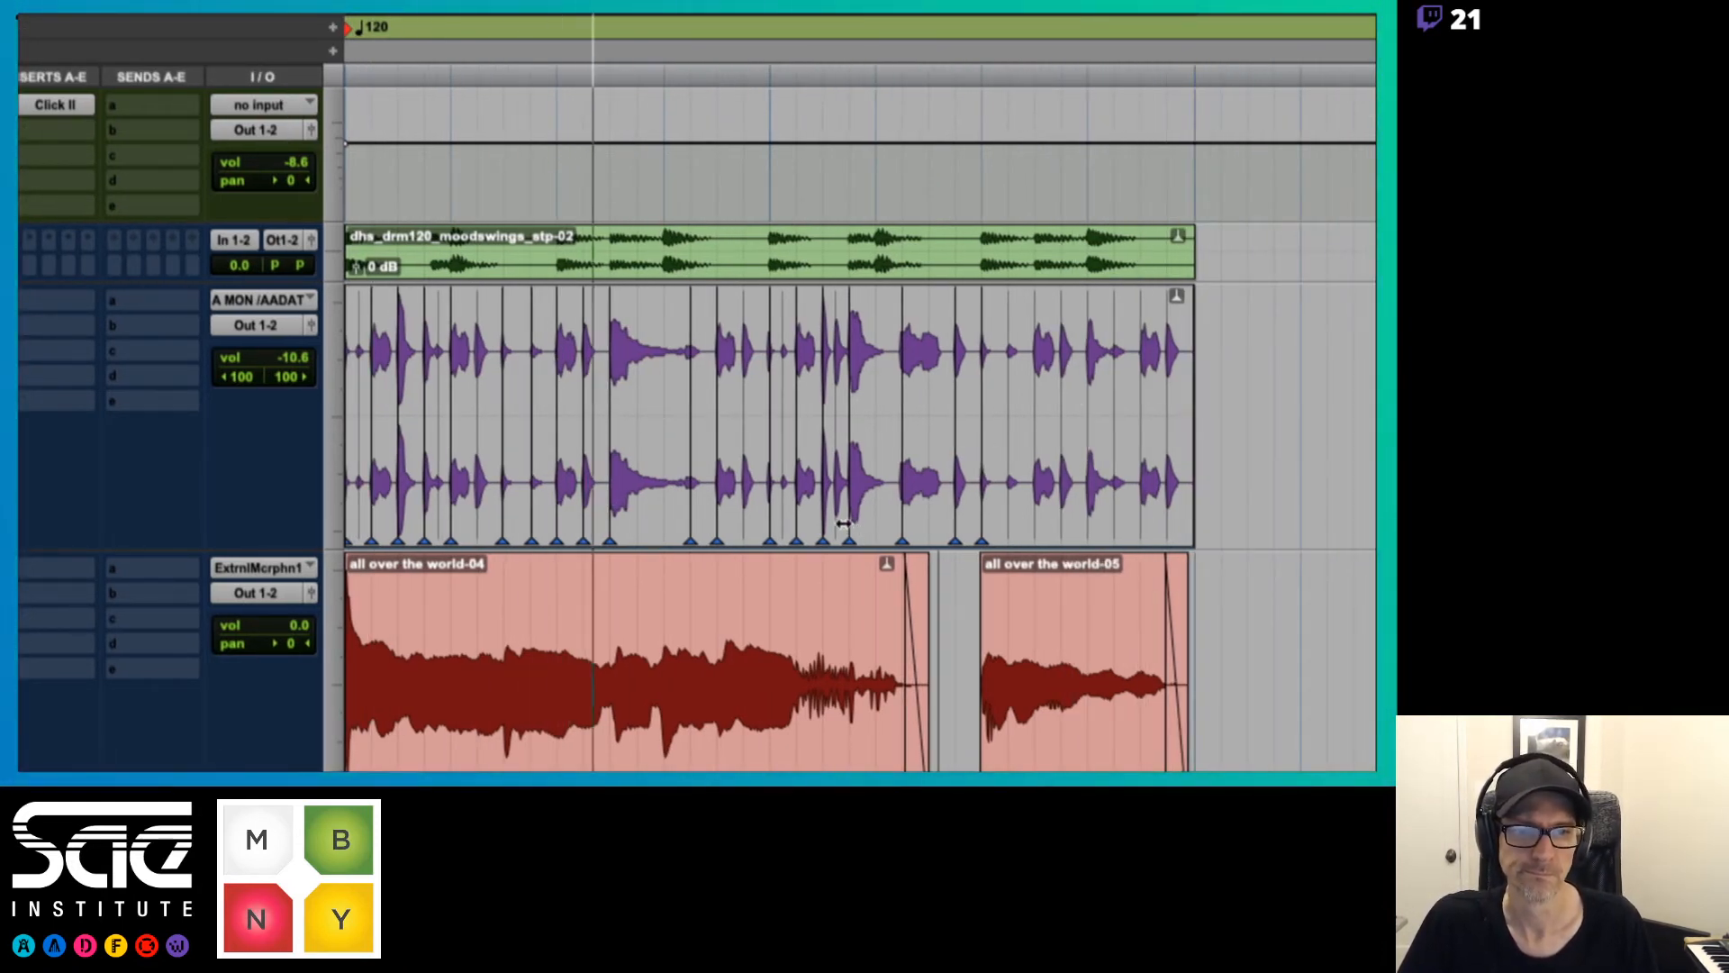
left_click_drag(850, 494, 868, 513)
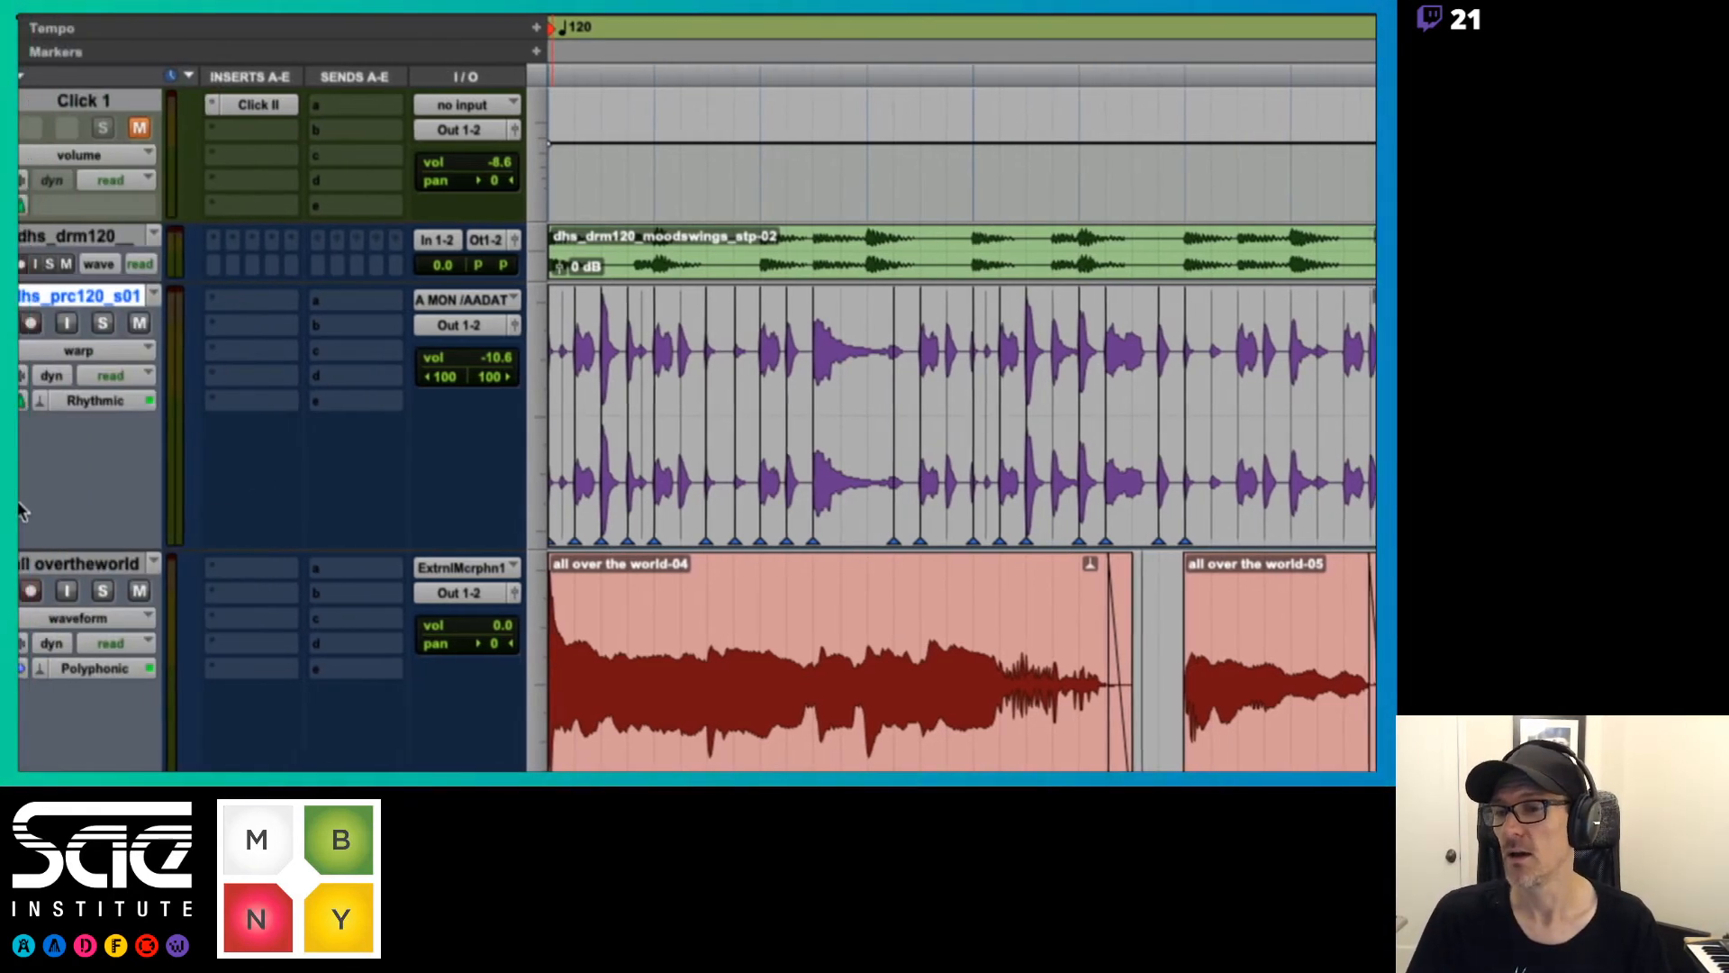
Show the available track views of dhs_prc120_s01 and keep it in warp view
left_click(108, 349)
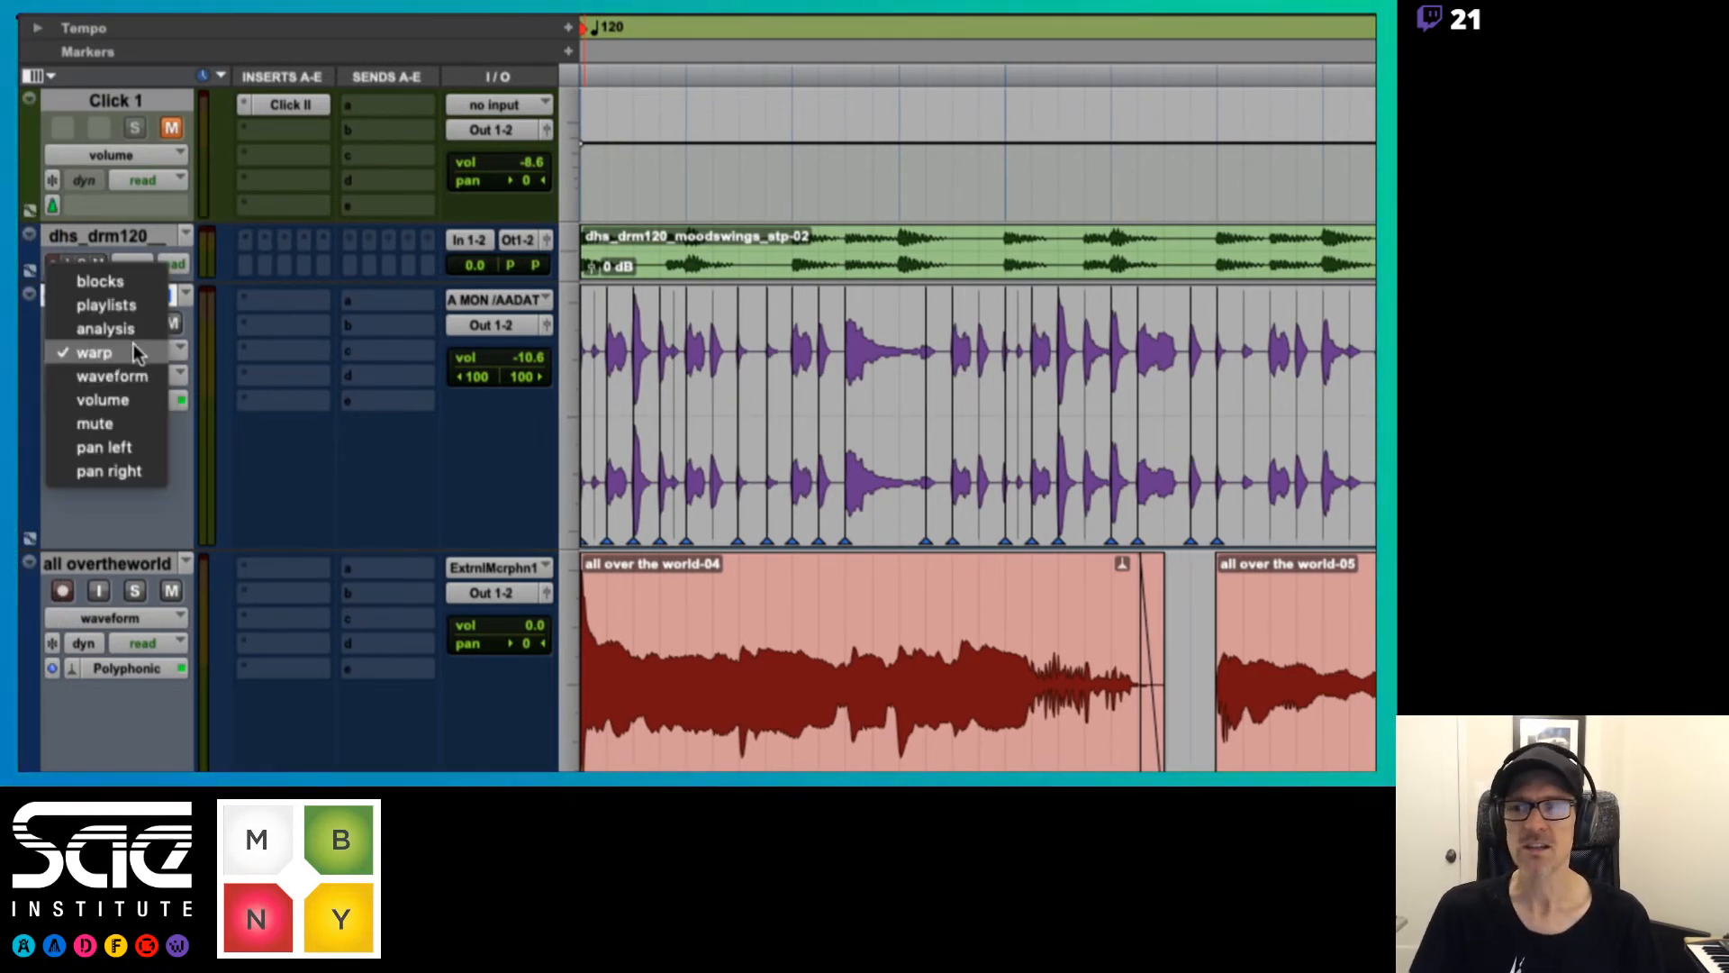
left_click(135, 351)
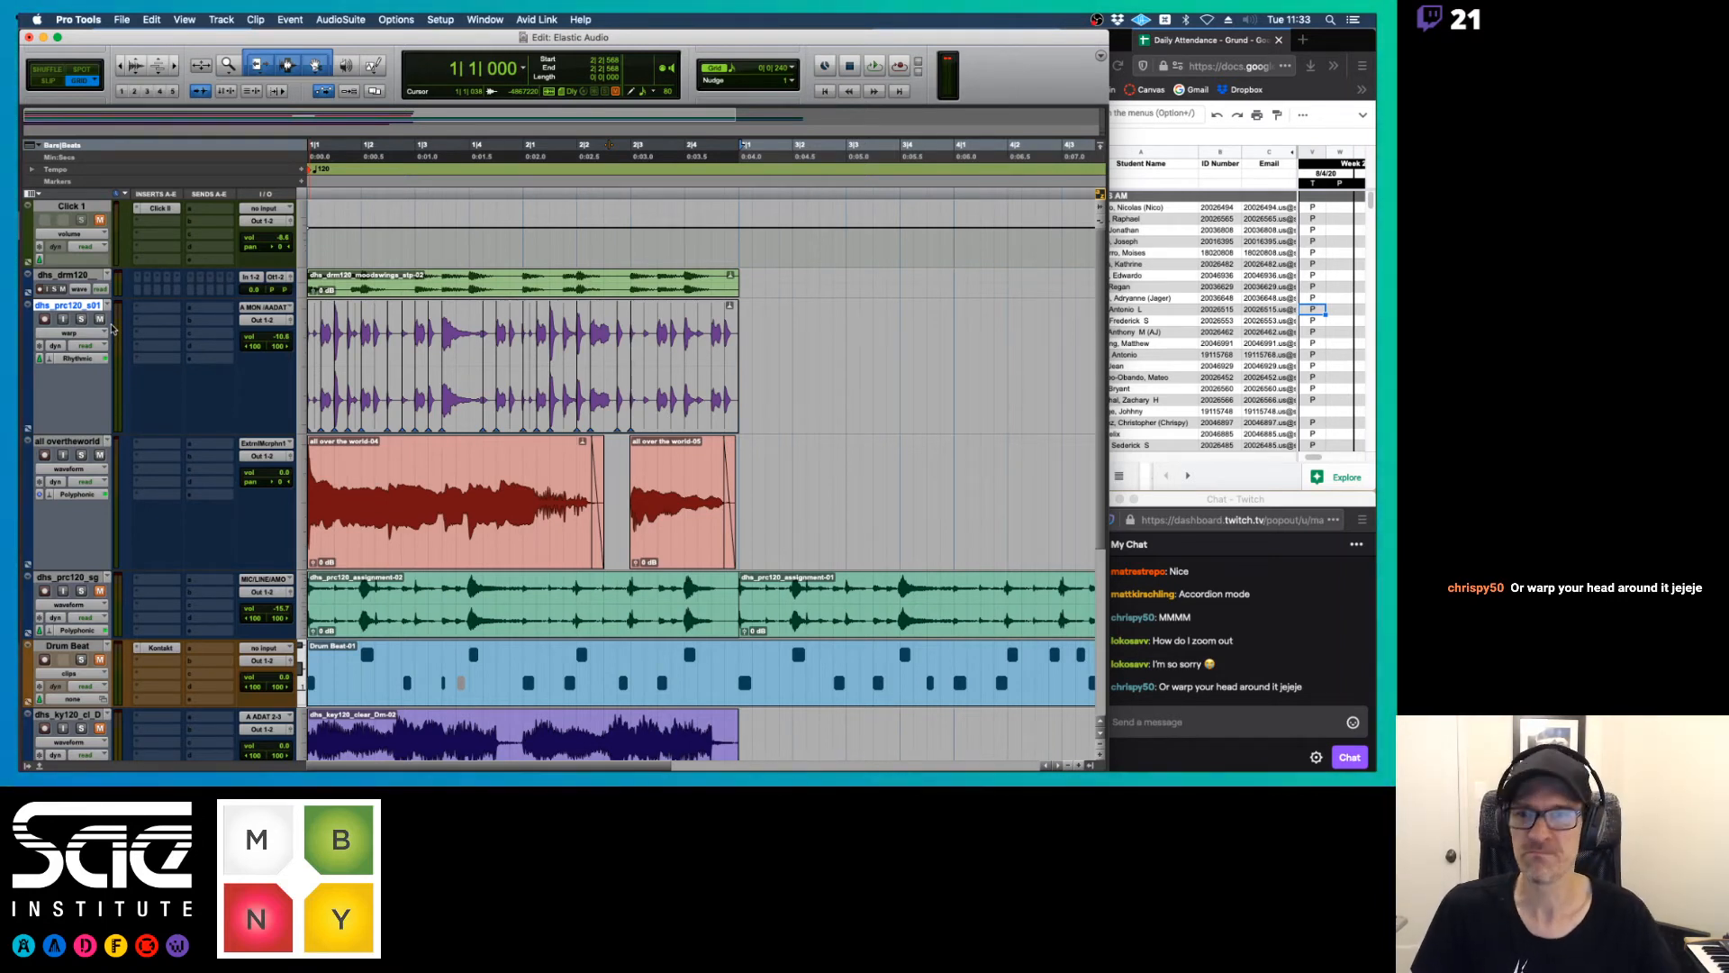
left_click(97, 333)
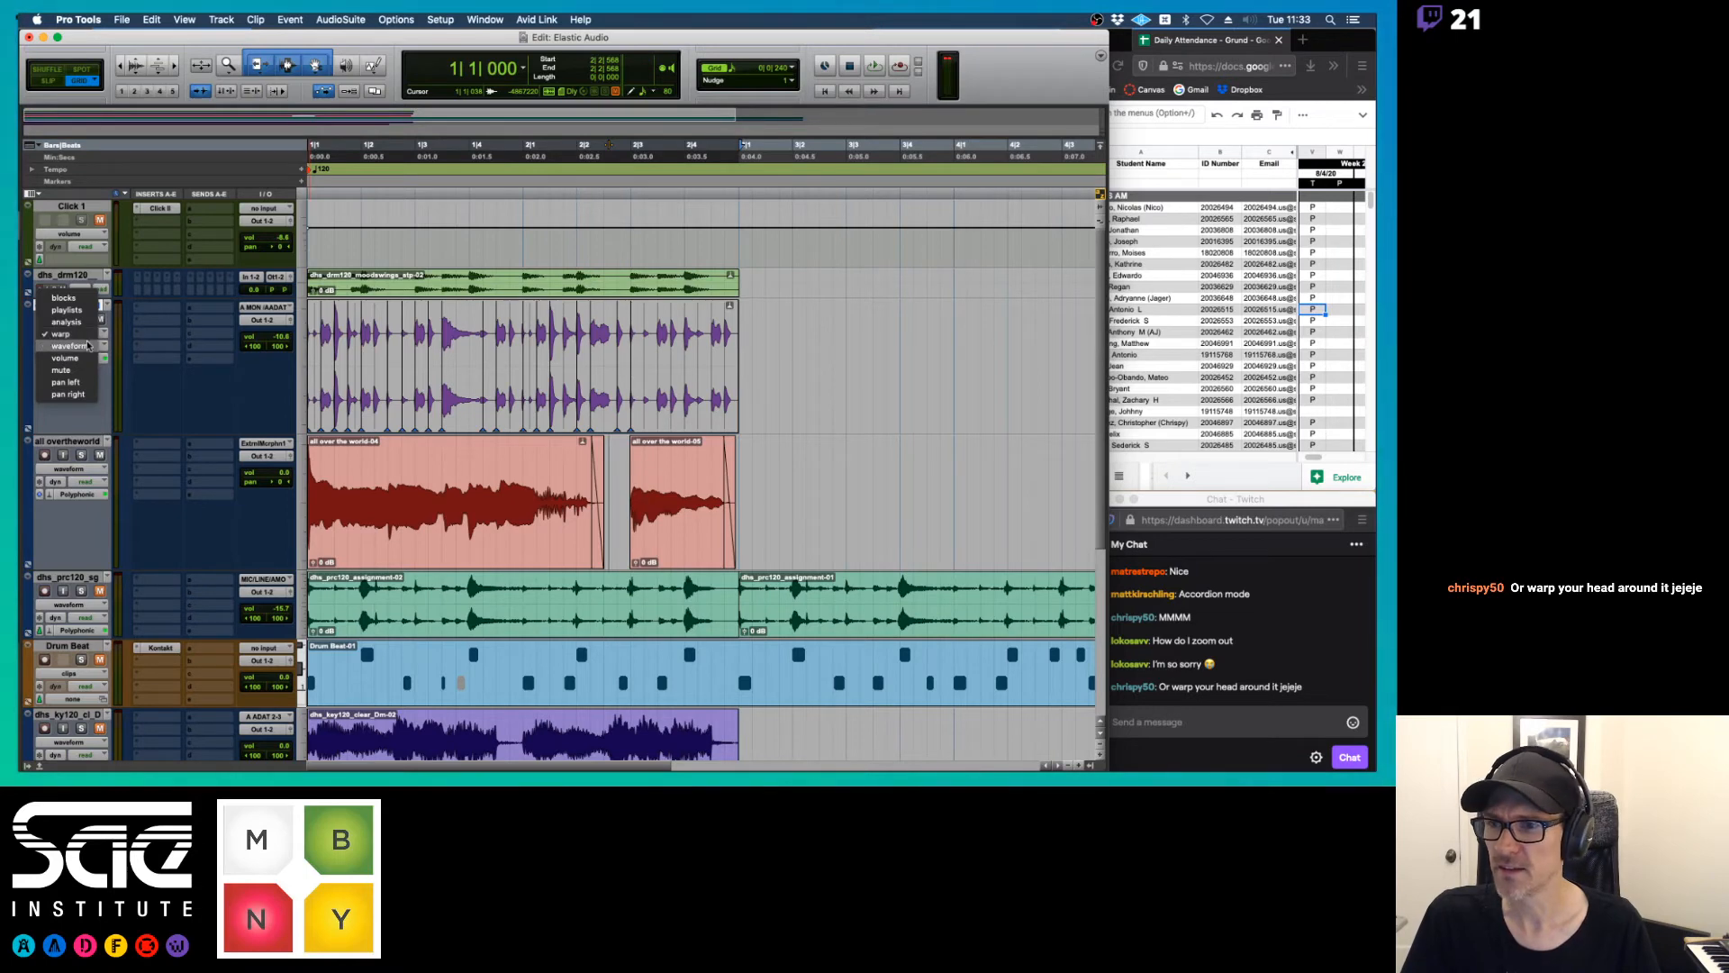
left_click(101, 333)
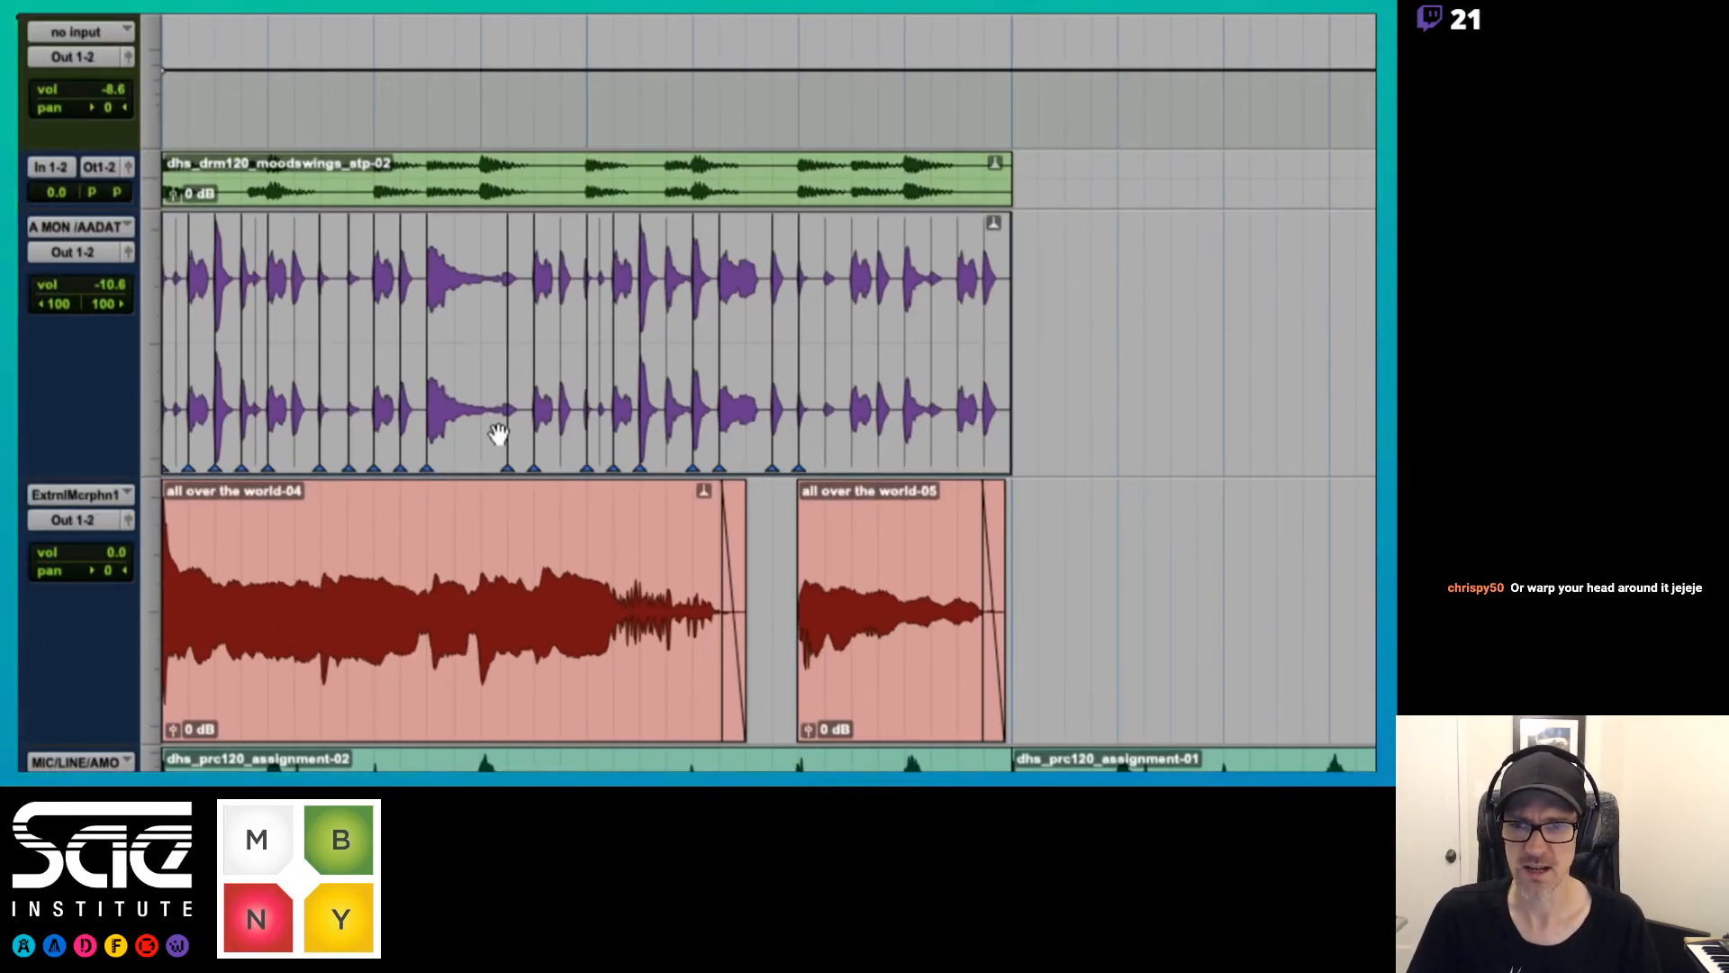
Delete the warp markers at beat 1|3 plus a half and just after beat 1|4, and all other warp markers in the percussion clip
left_click(512, 450, "alt")
left_click(428, 452, "alt")
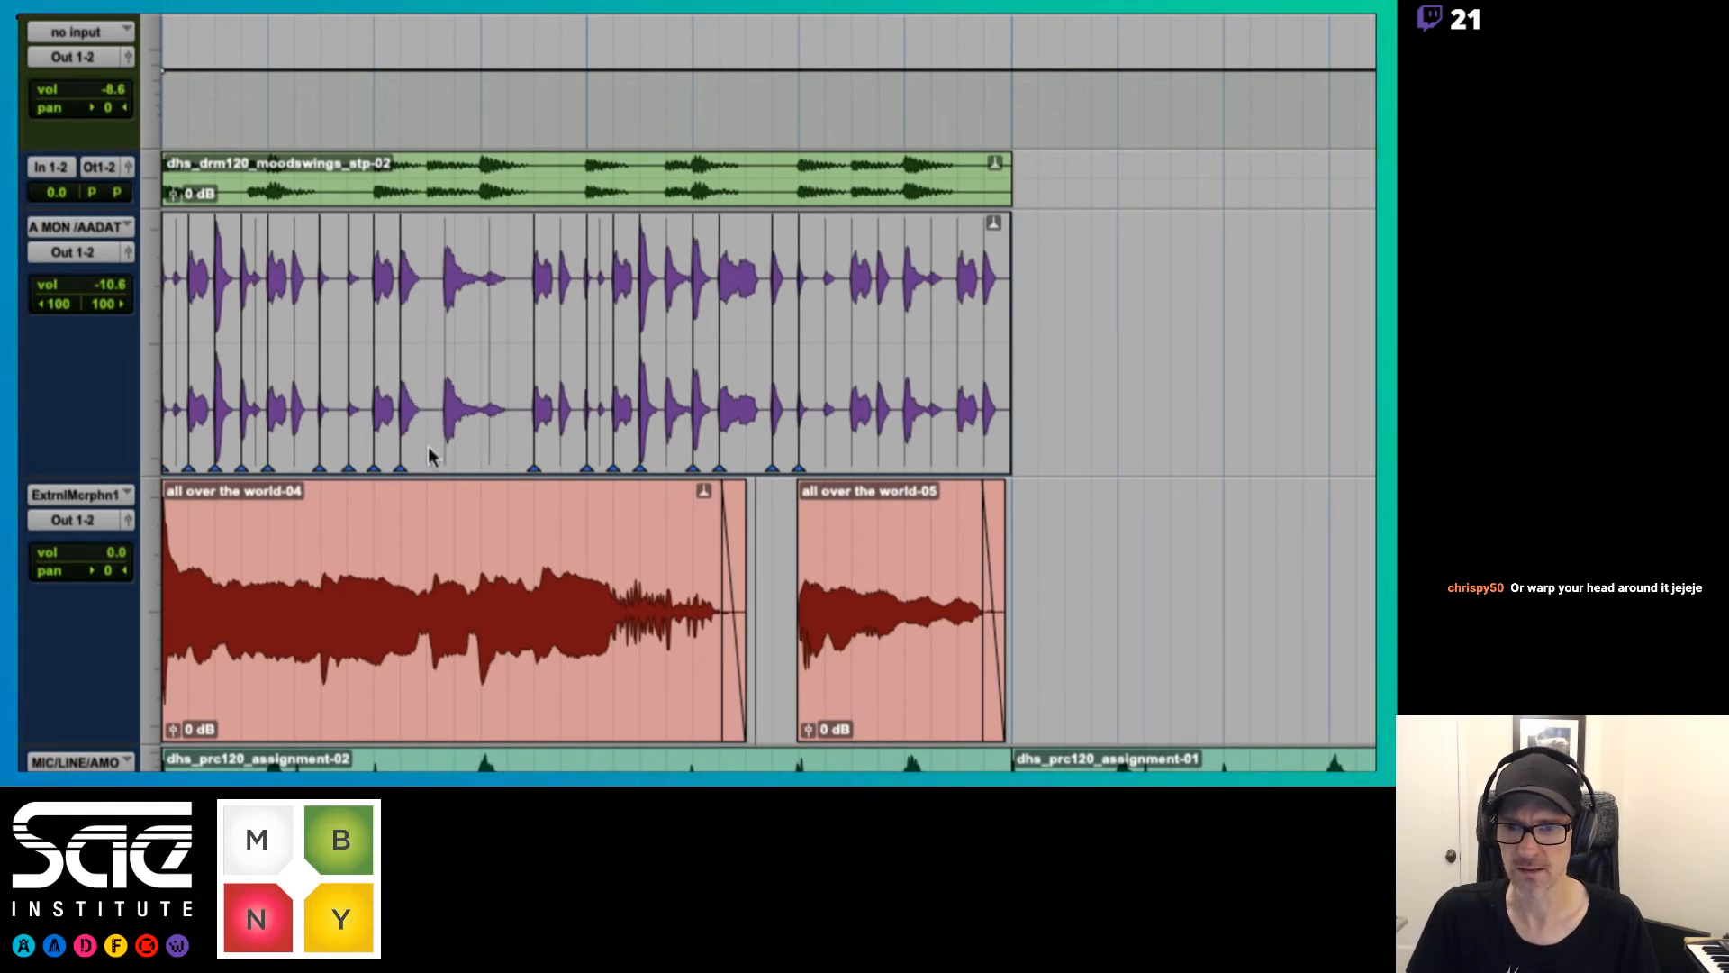
left_click_drag(454, 315, 175, 288)
key("Delete")
left_click_drag(482, 315, 847, 308)
key("Delete")
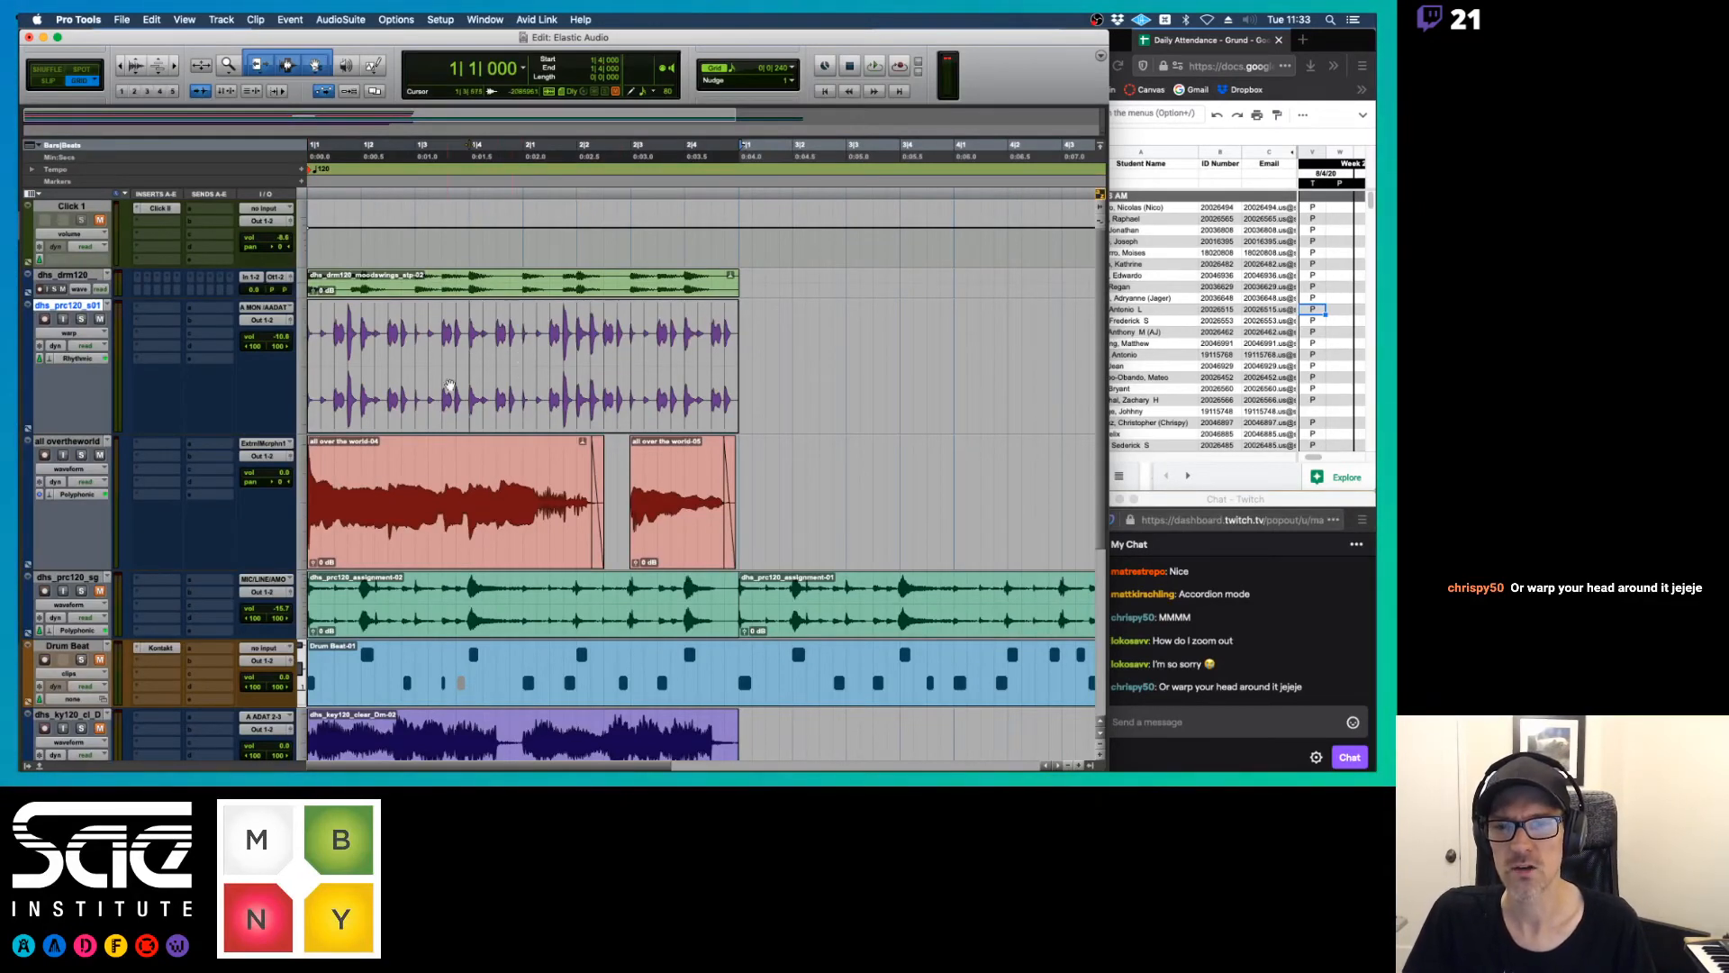
Switch the dhs_prc120_s01 track to waveform view
left_click(70, 332)
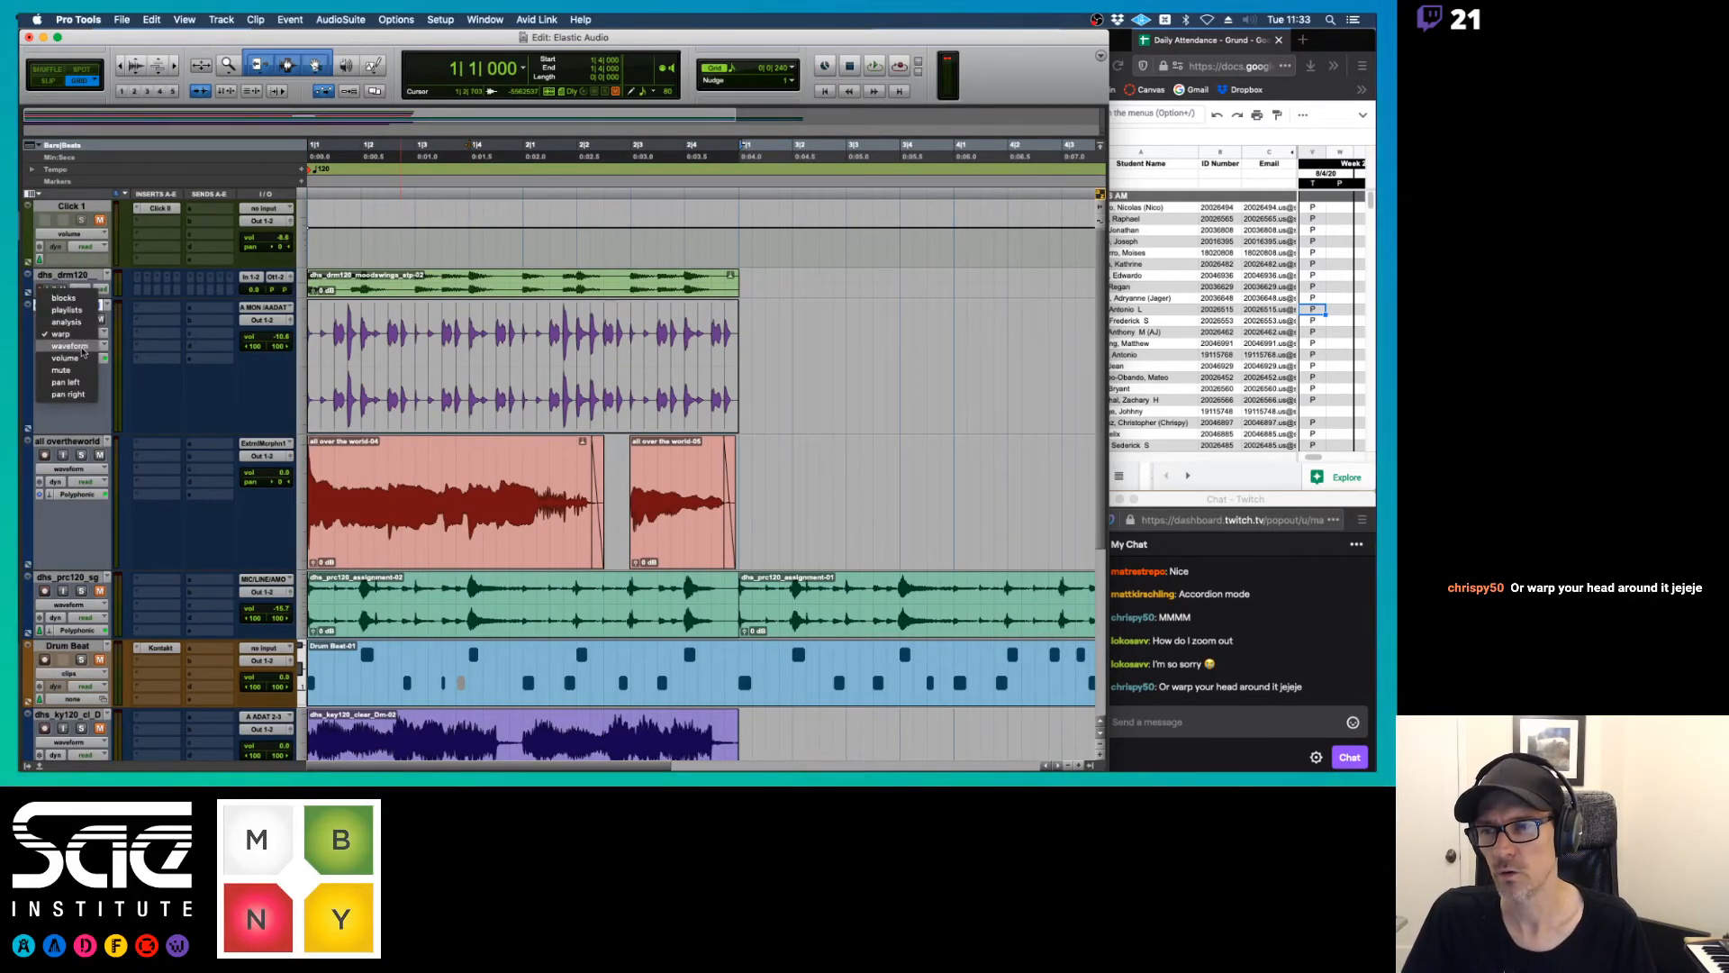
left_click(81, 349)
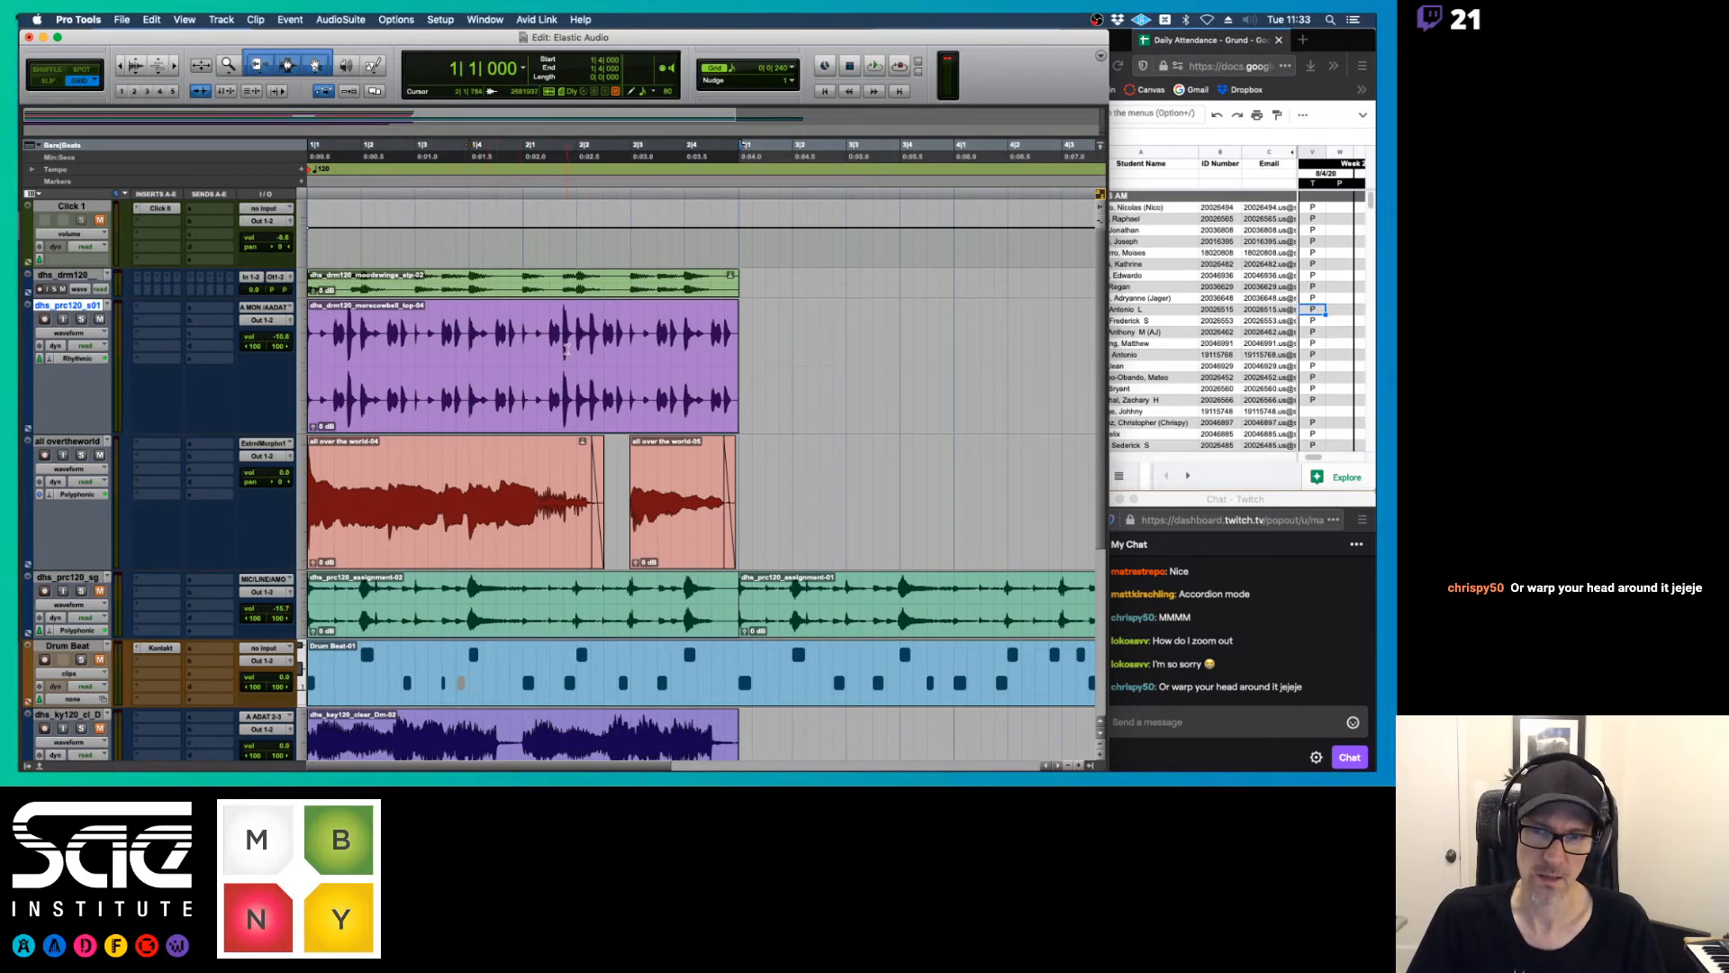
Try separating the percussion clip in waveform view just before beat 2|2 and at beat 1|4, and undo both cuts
key("super+equal")
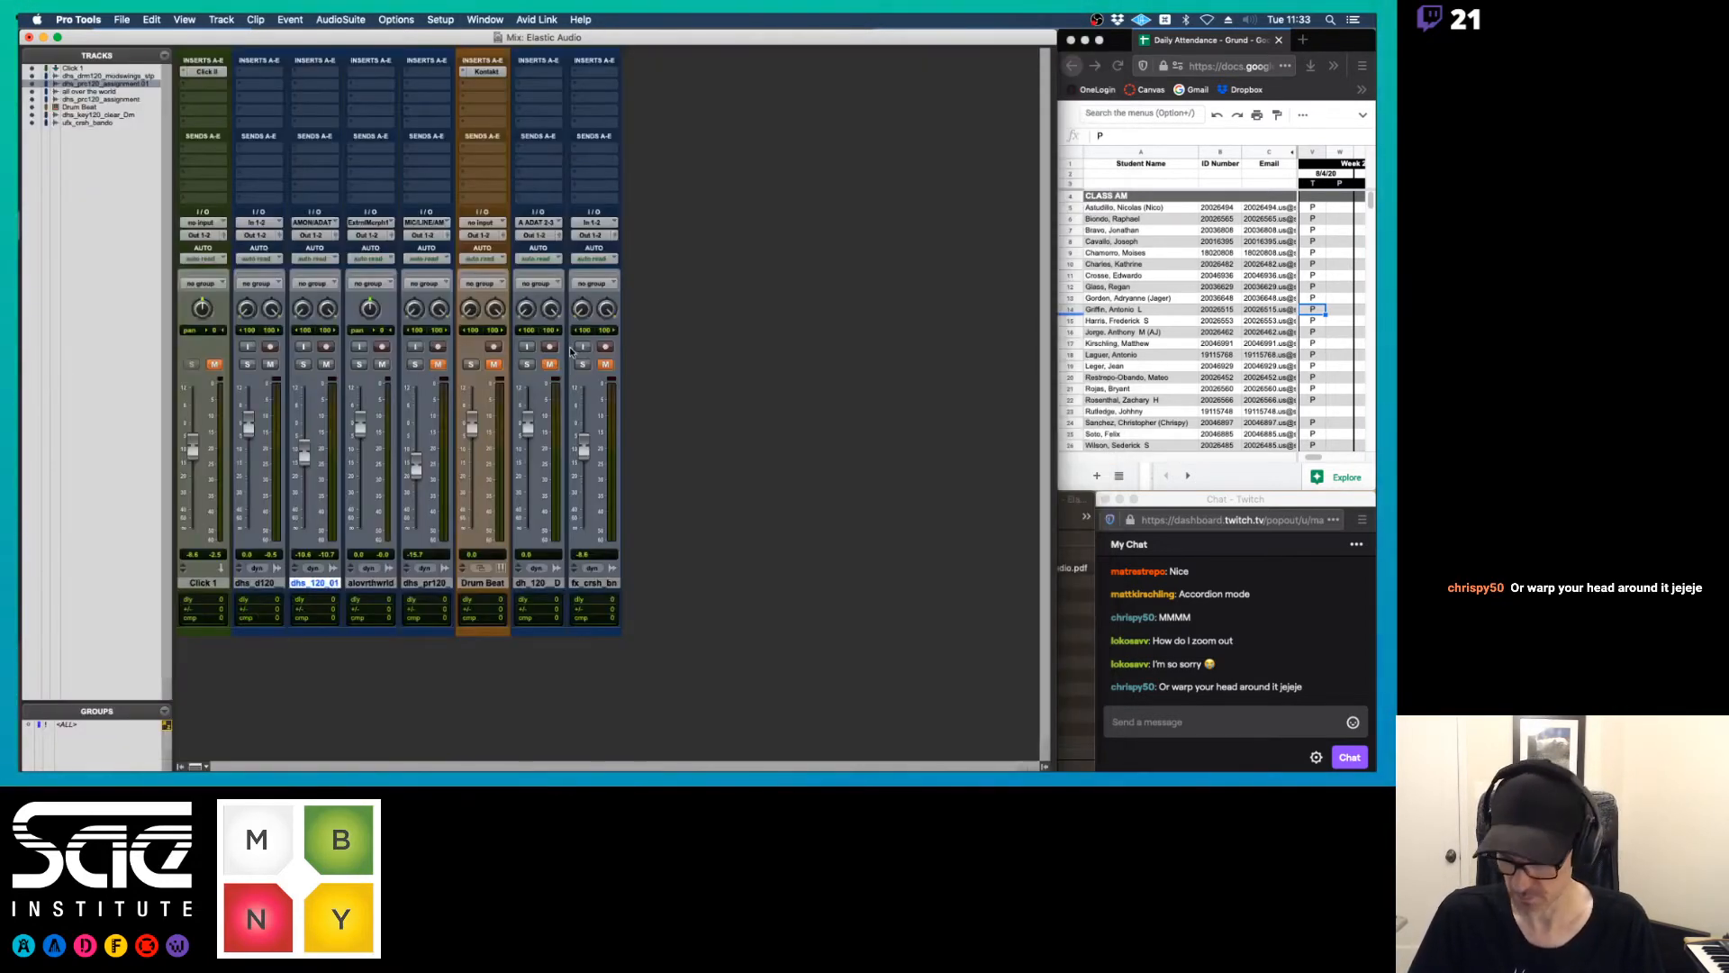
key("super+equal")
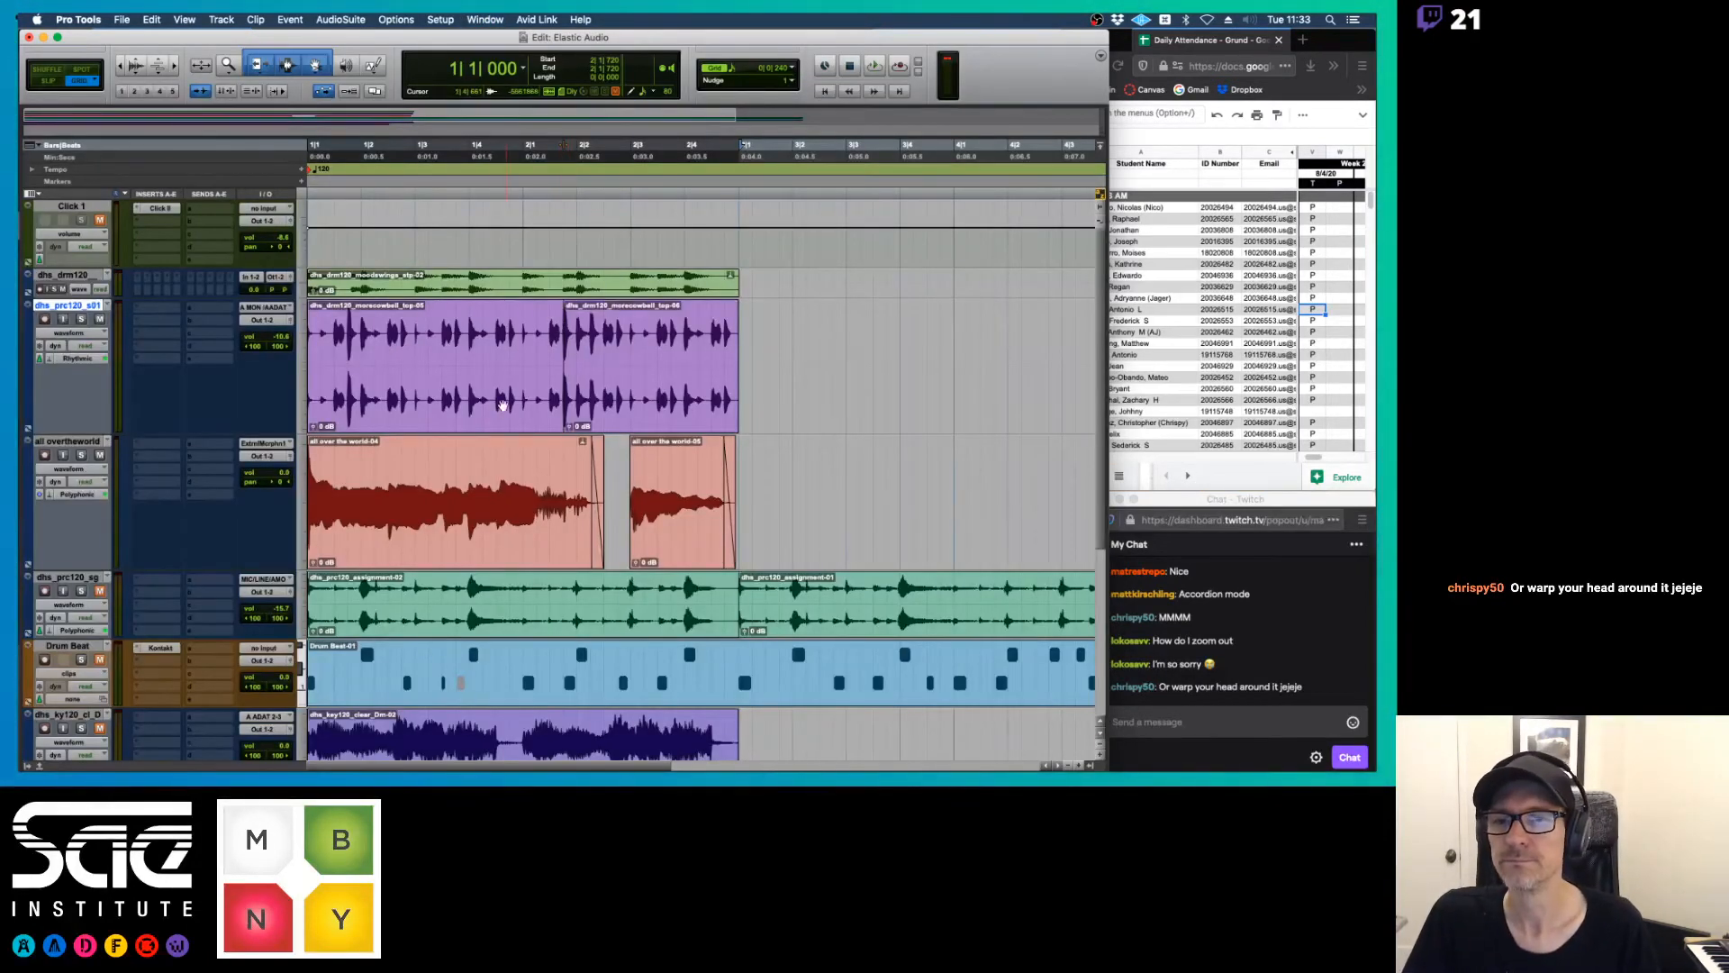
left_click(479, 316)
key("super+e")
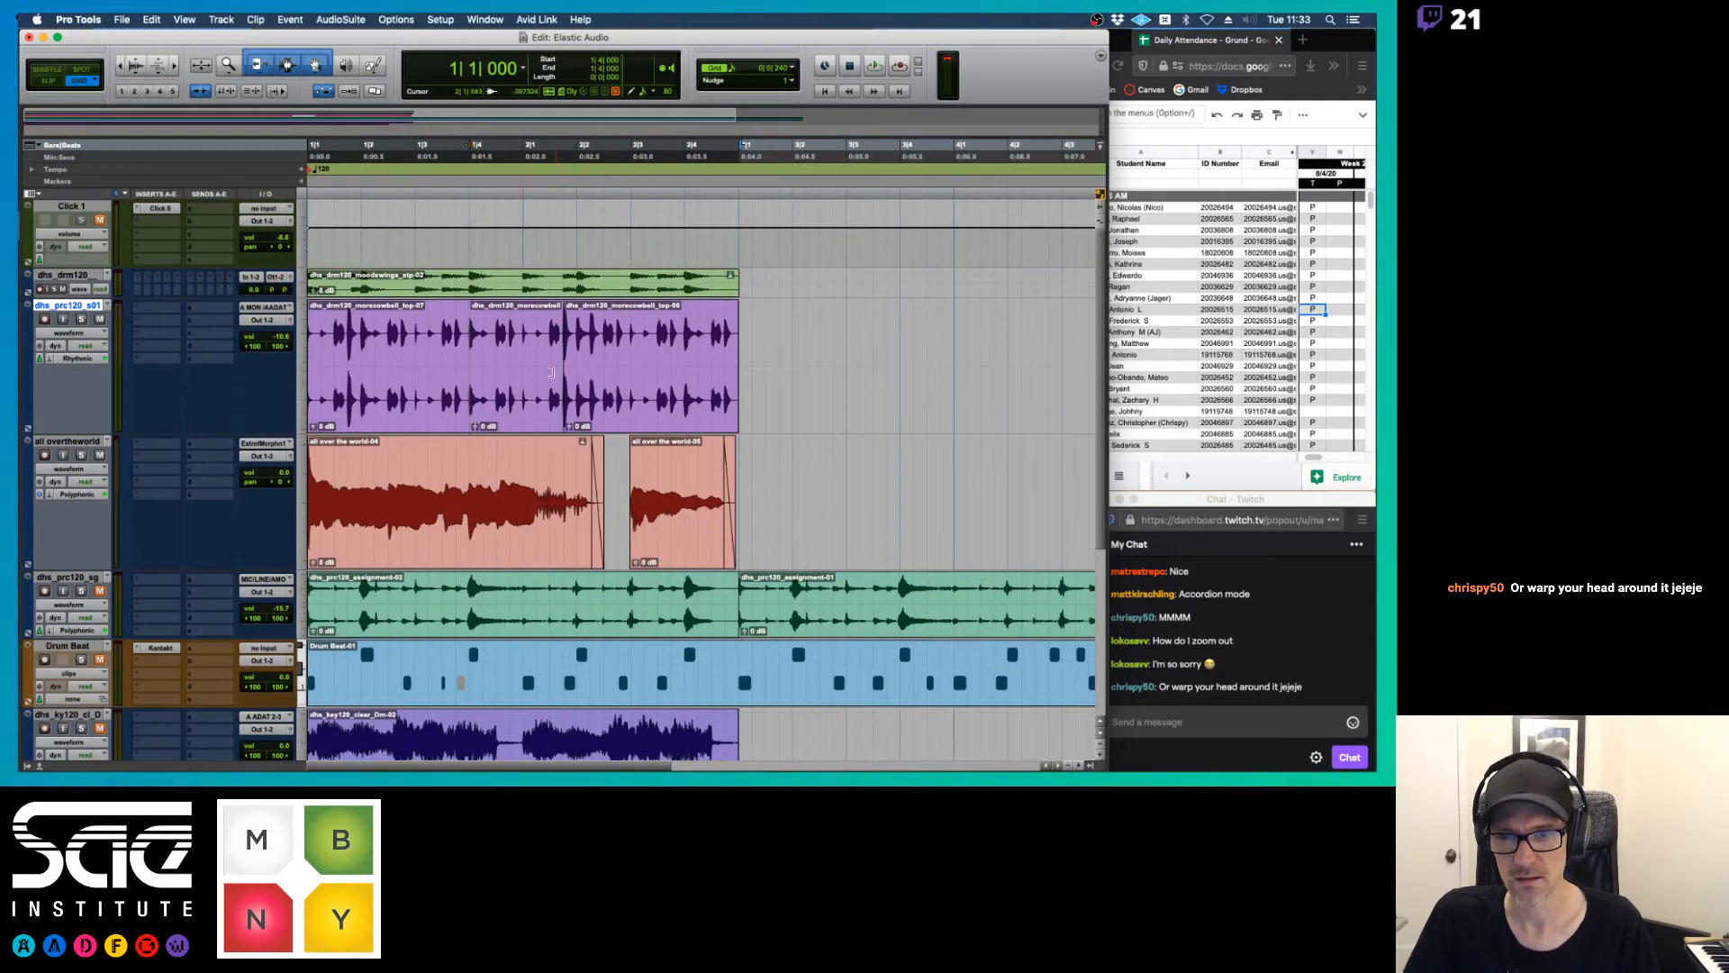
key("super+z")
key("super+z")
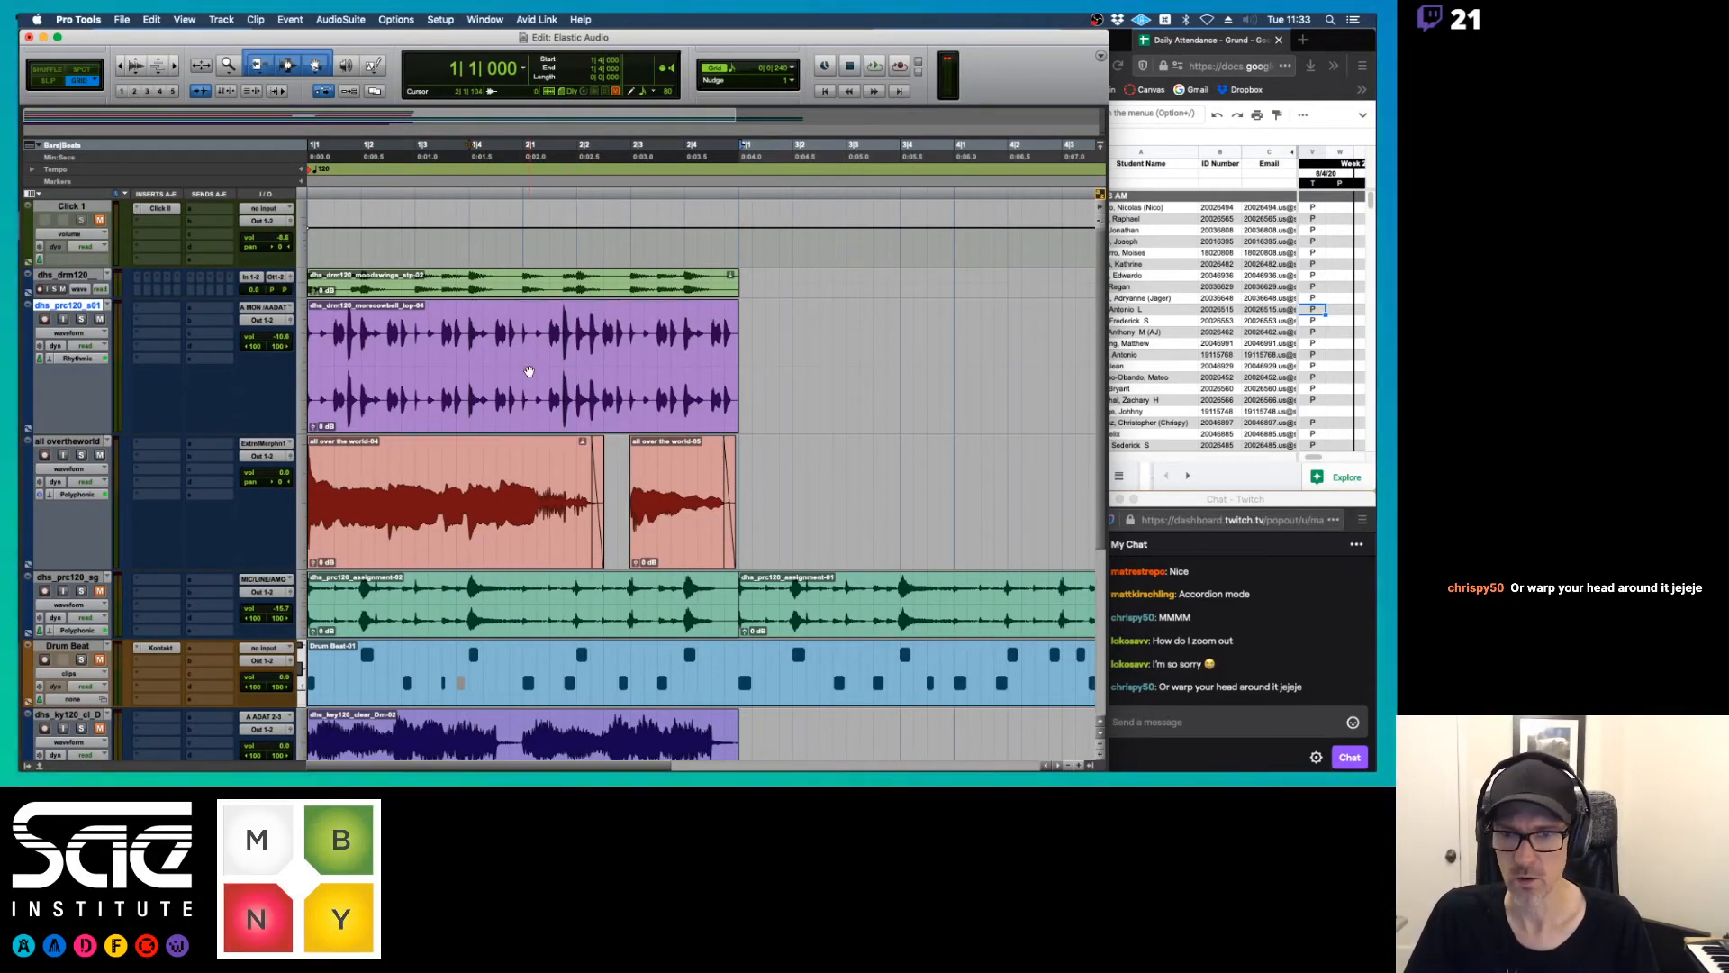
Switch to the Elastic Audio PDF notes in Preview and read pages 12 to 14 on track views, warp markers and algorithms
left_click(104, 333)
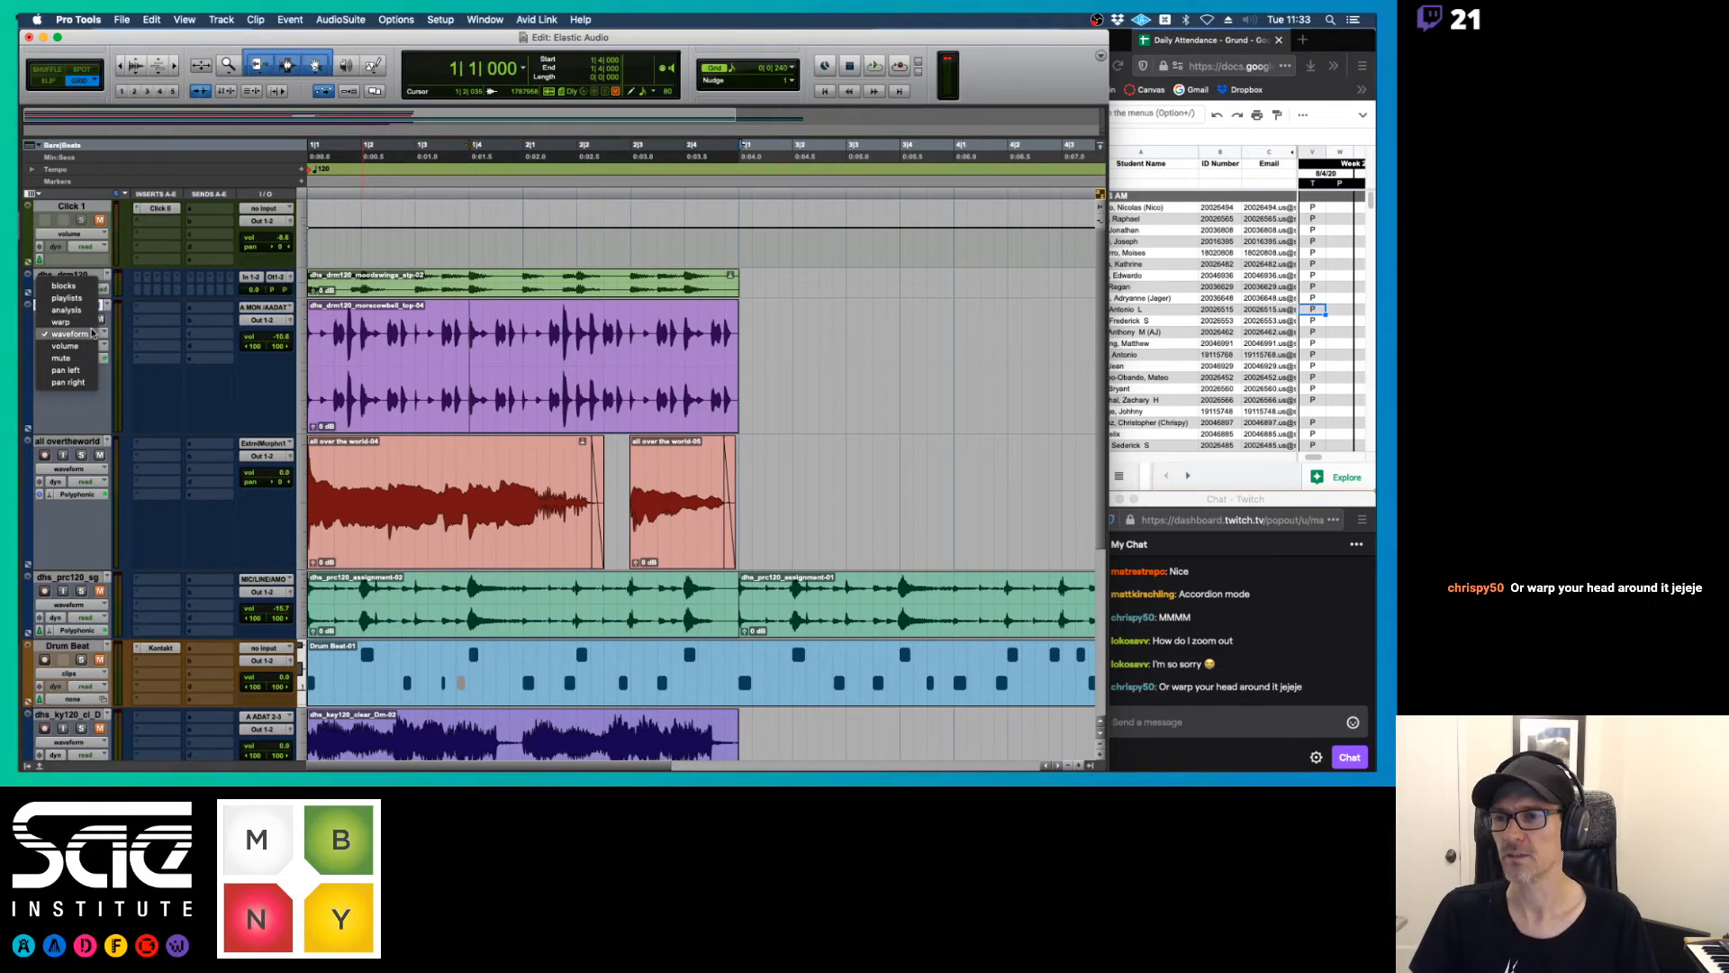
left_click(449, 332)
key("super+Tab")
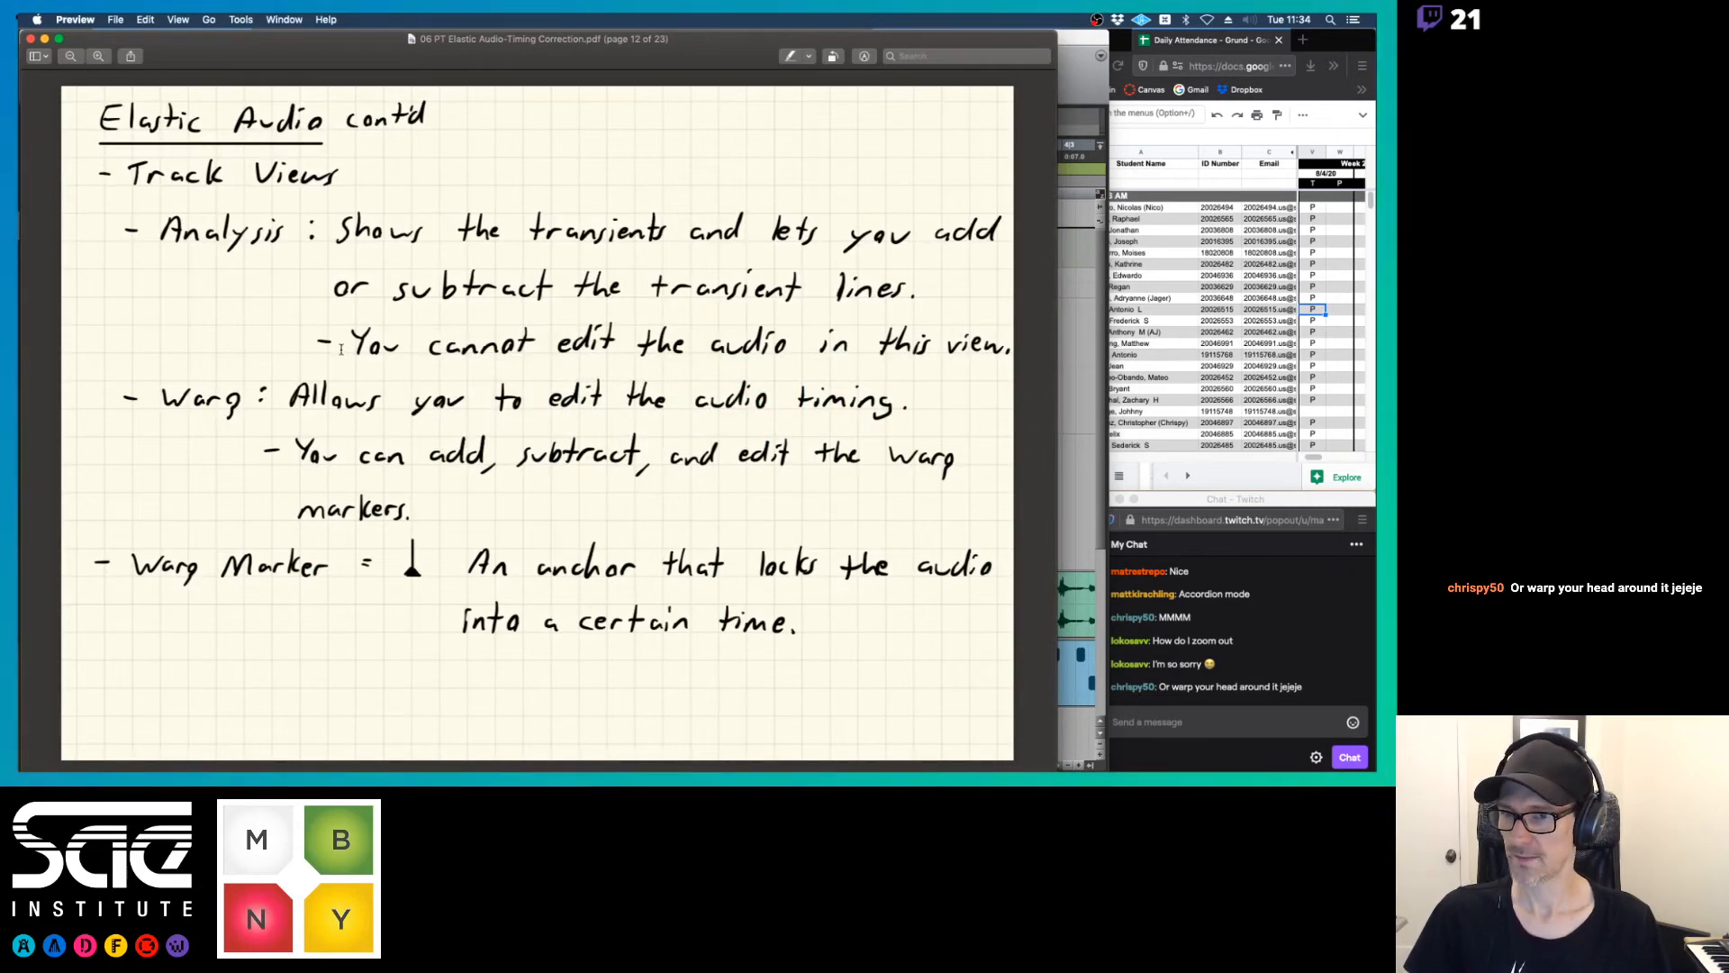
key("Down")
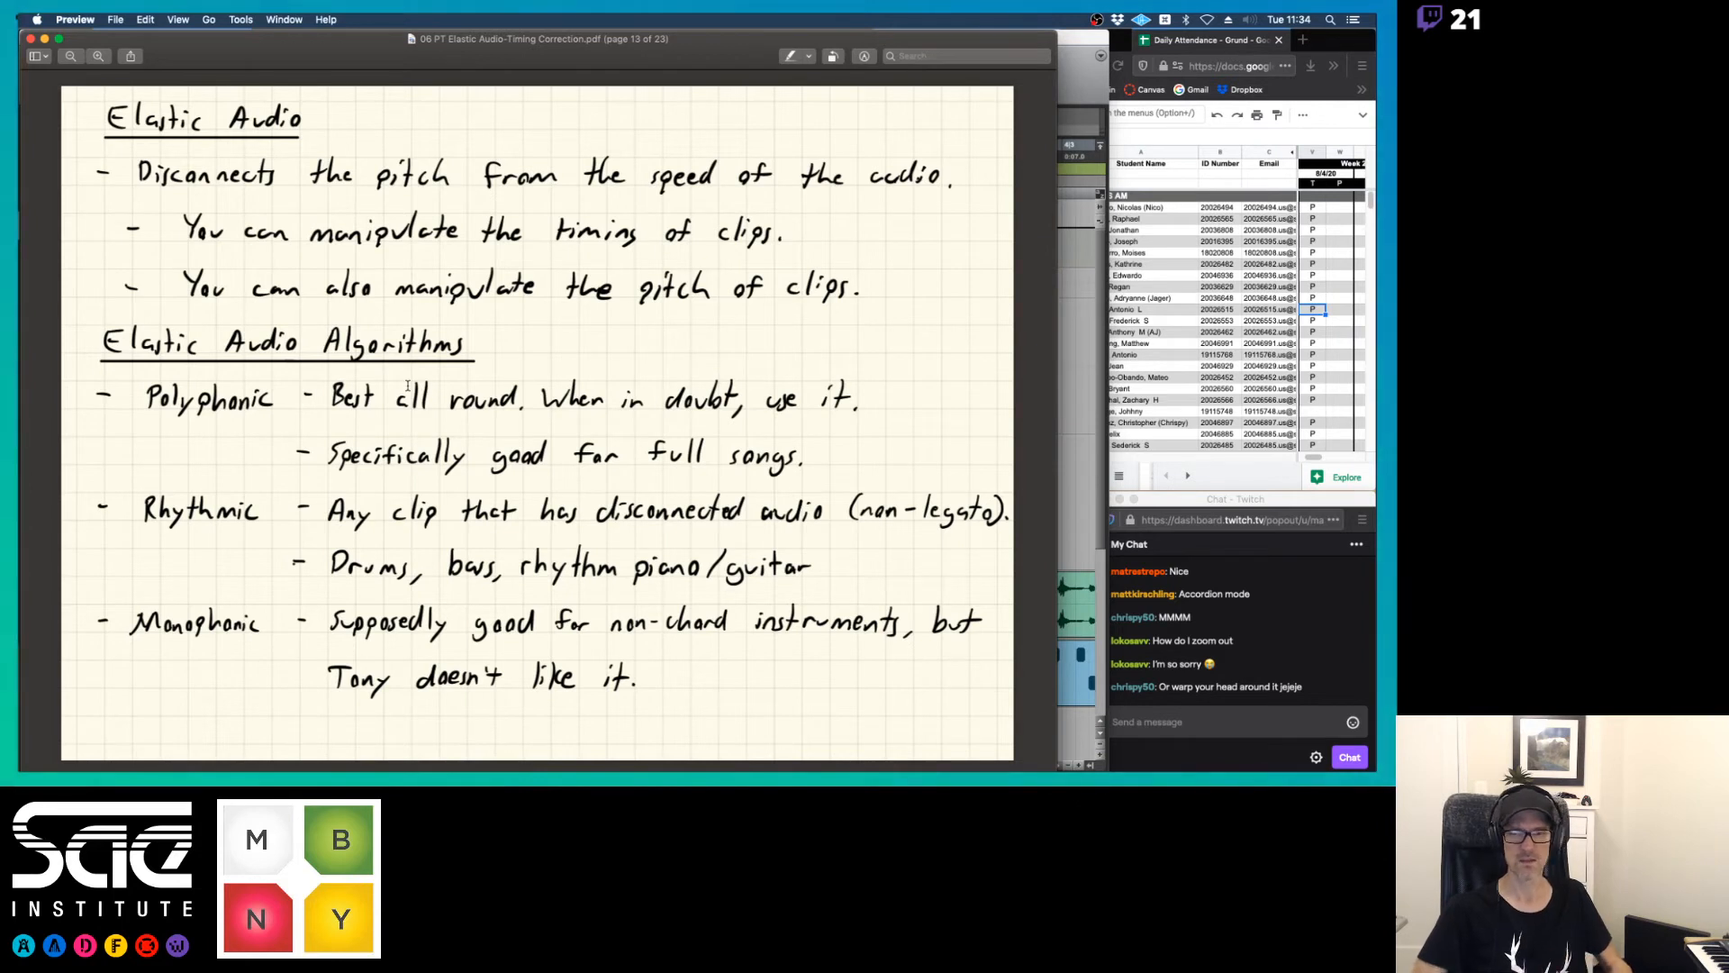
key("Down")
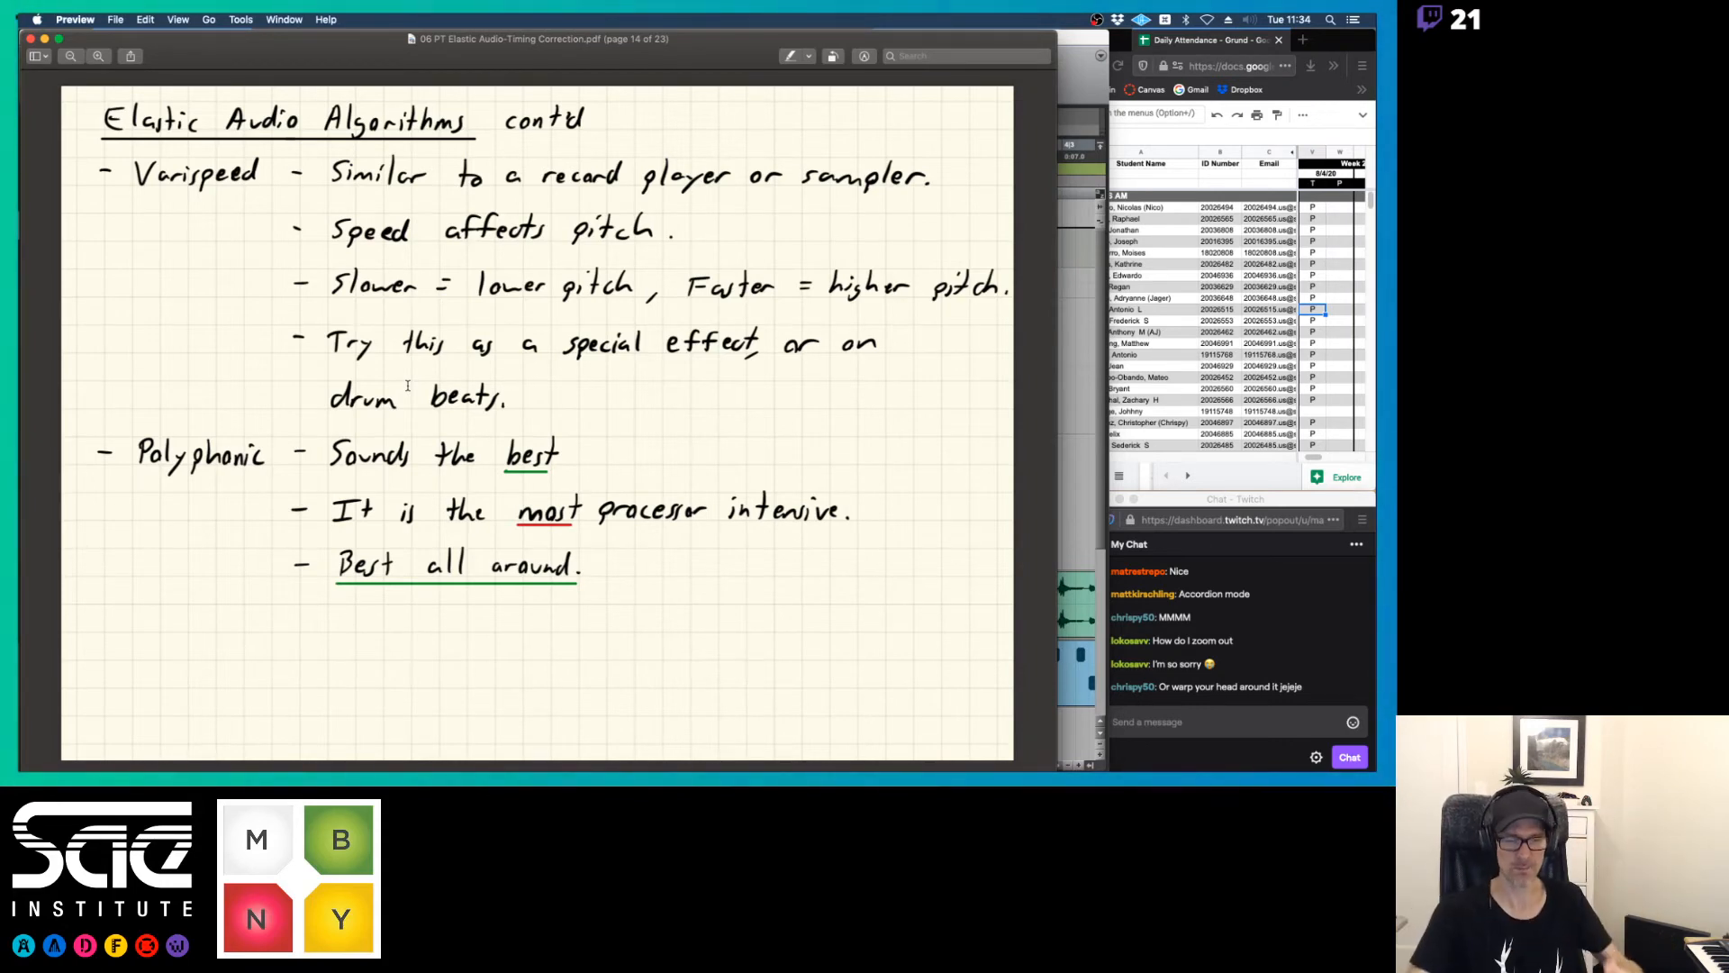
Switch back to Pro Tools and open the System Usage window
left_click(1076, 42)
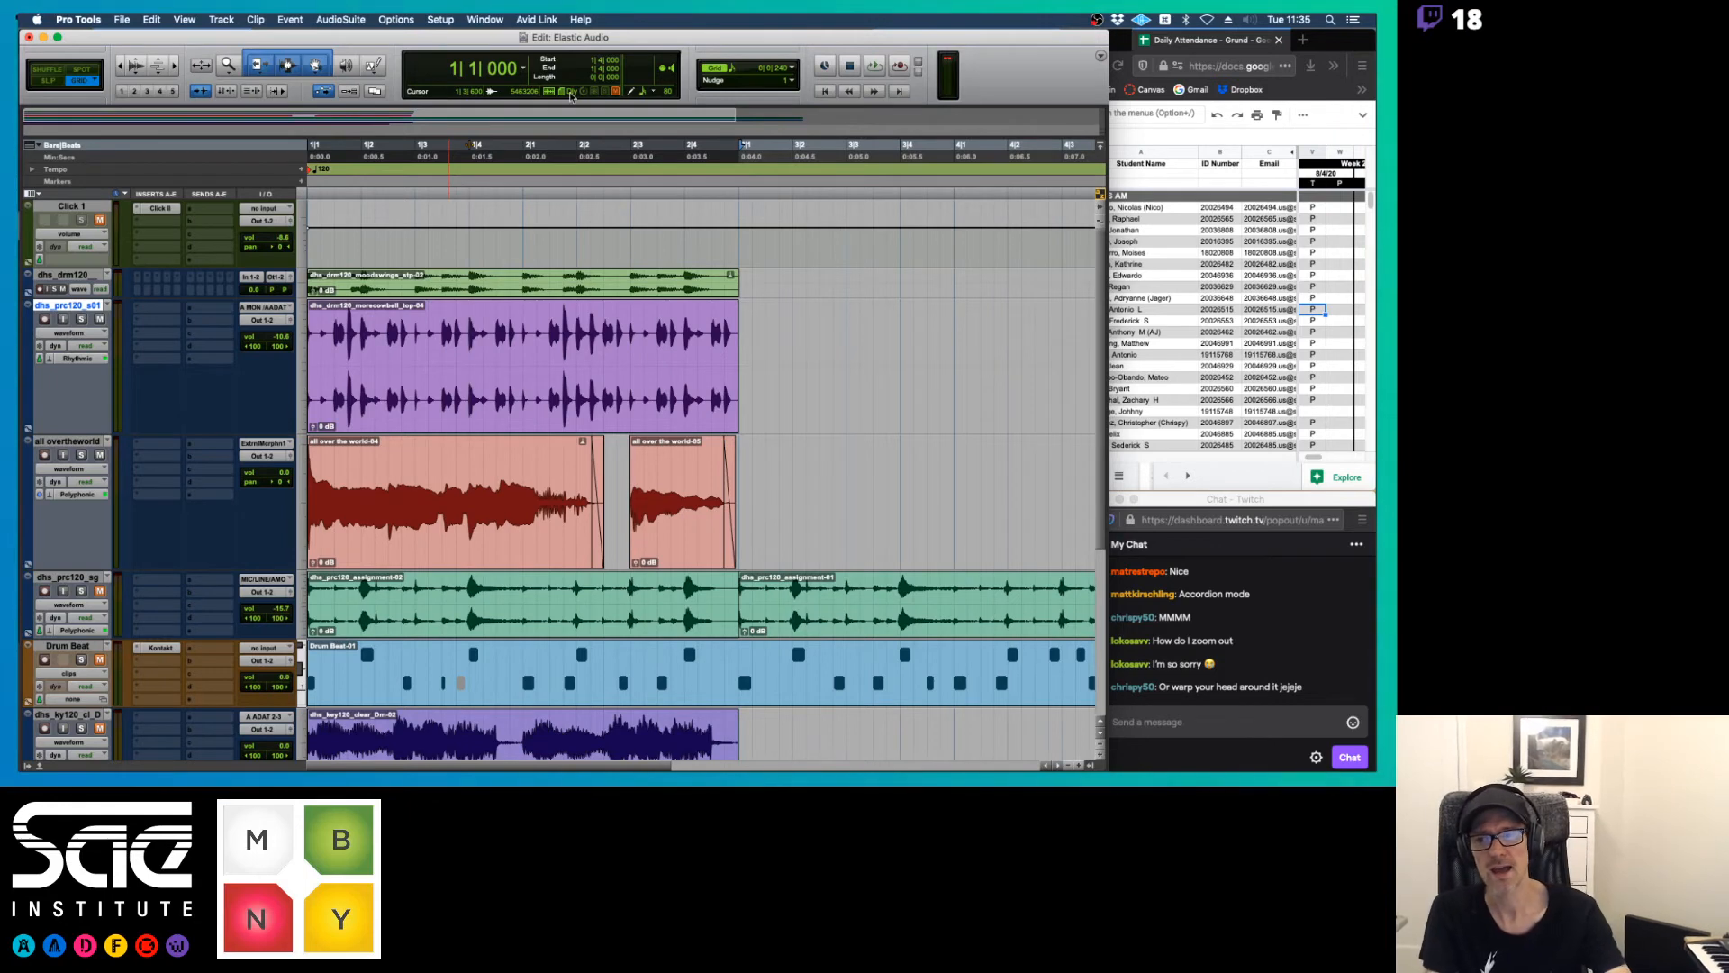
left_click(486, 20)
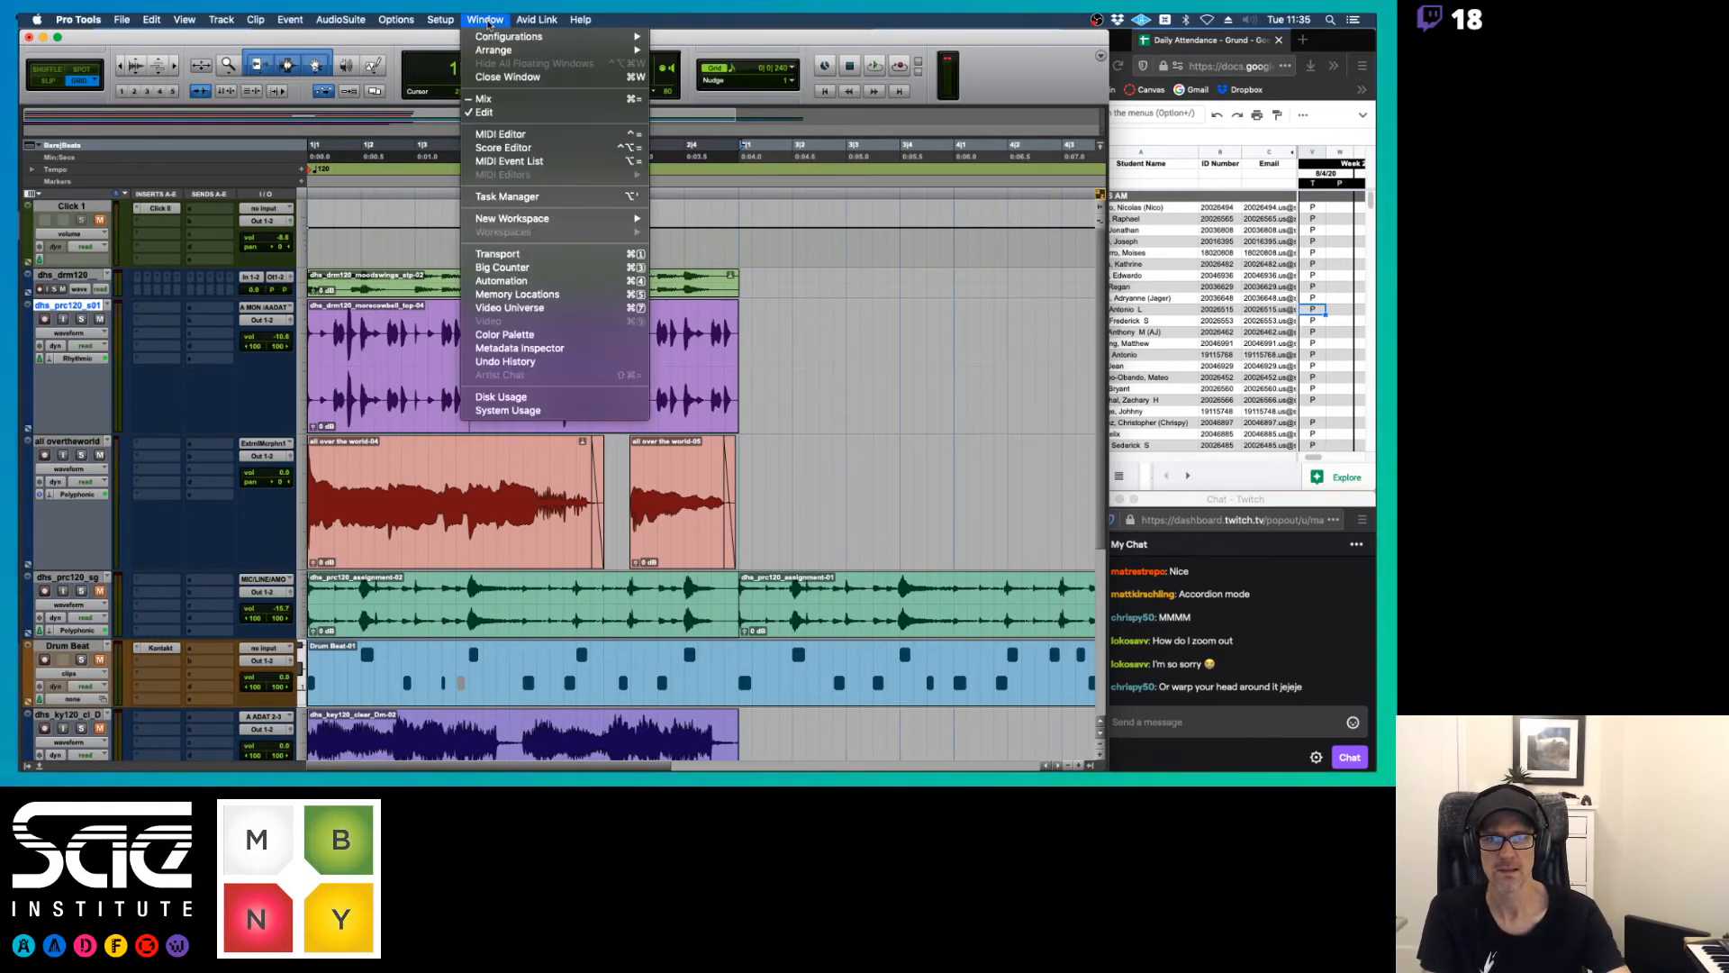
left_click(490, 22)
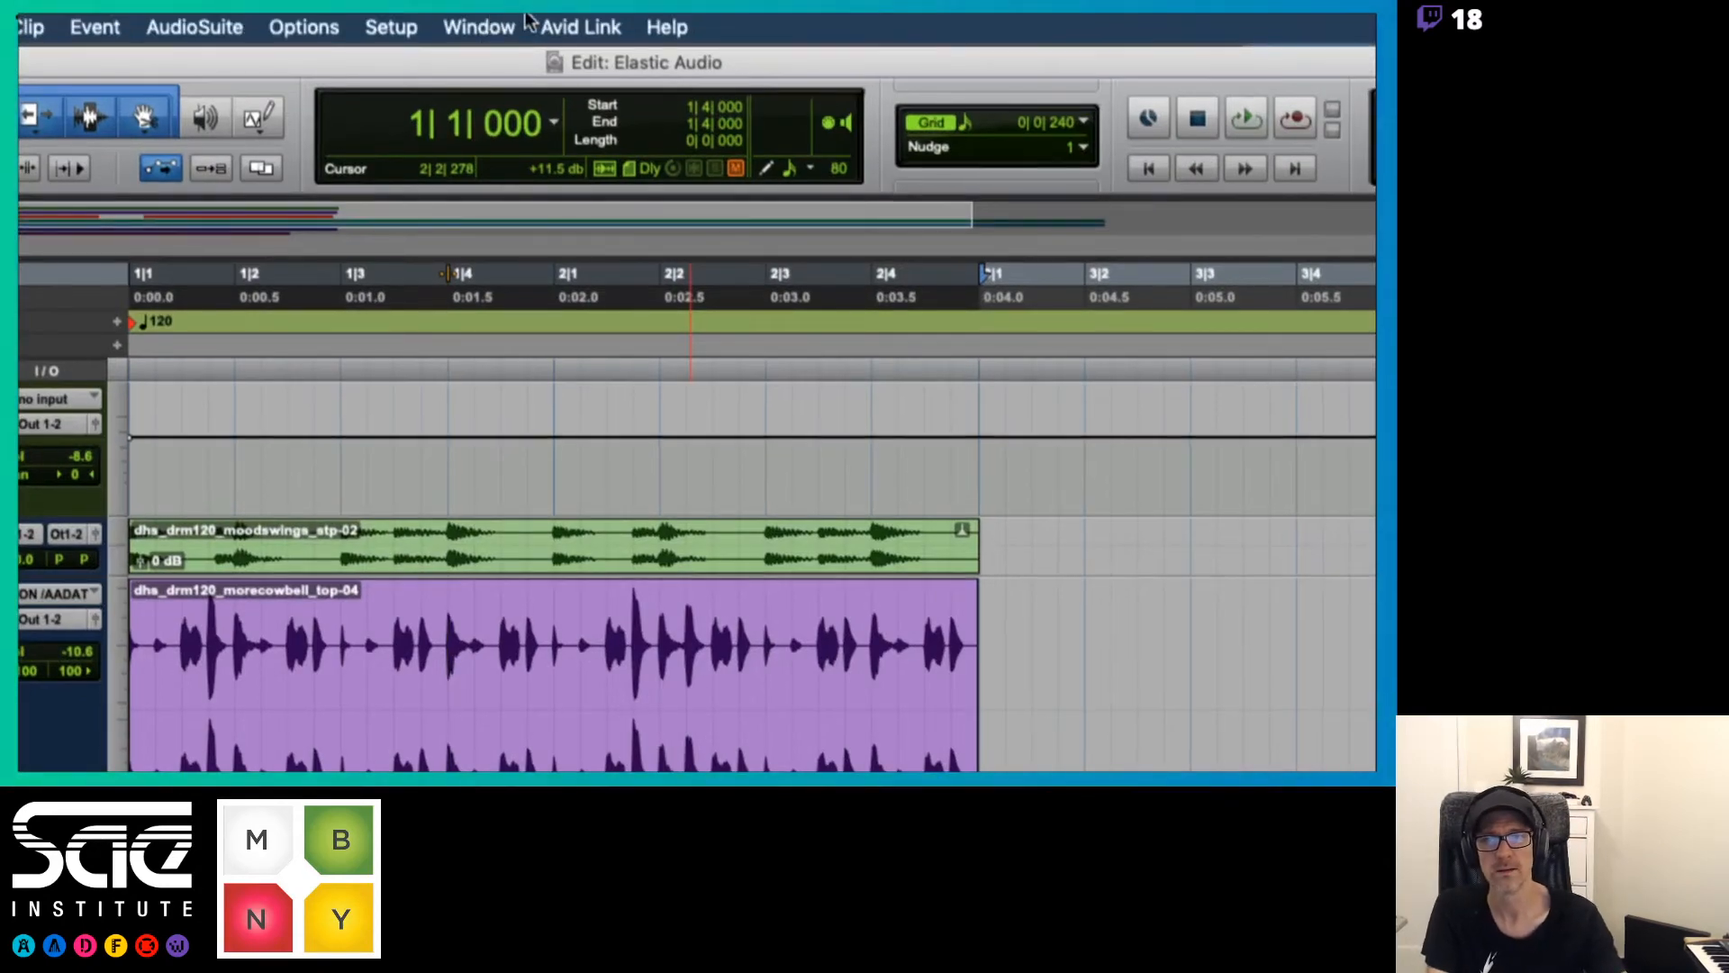
left_click(491, 22)
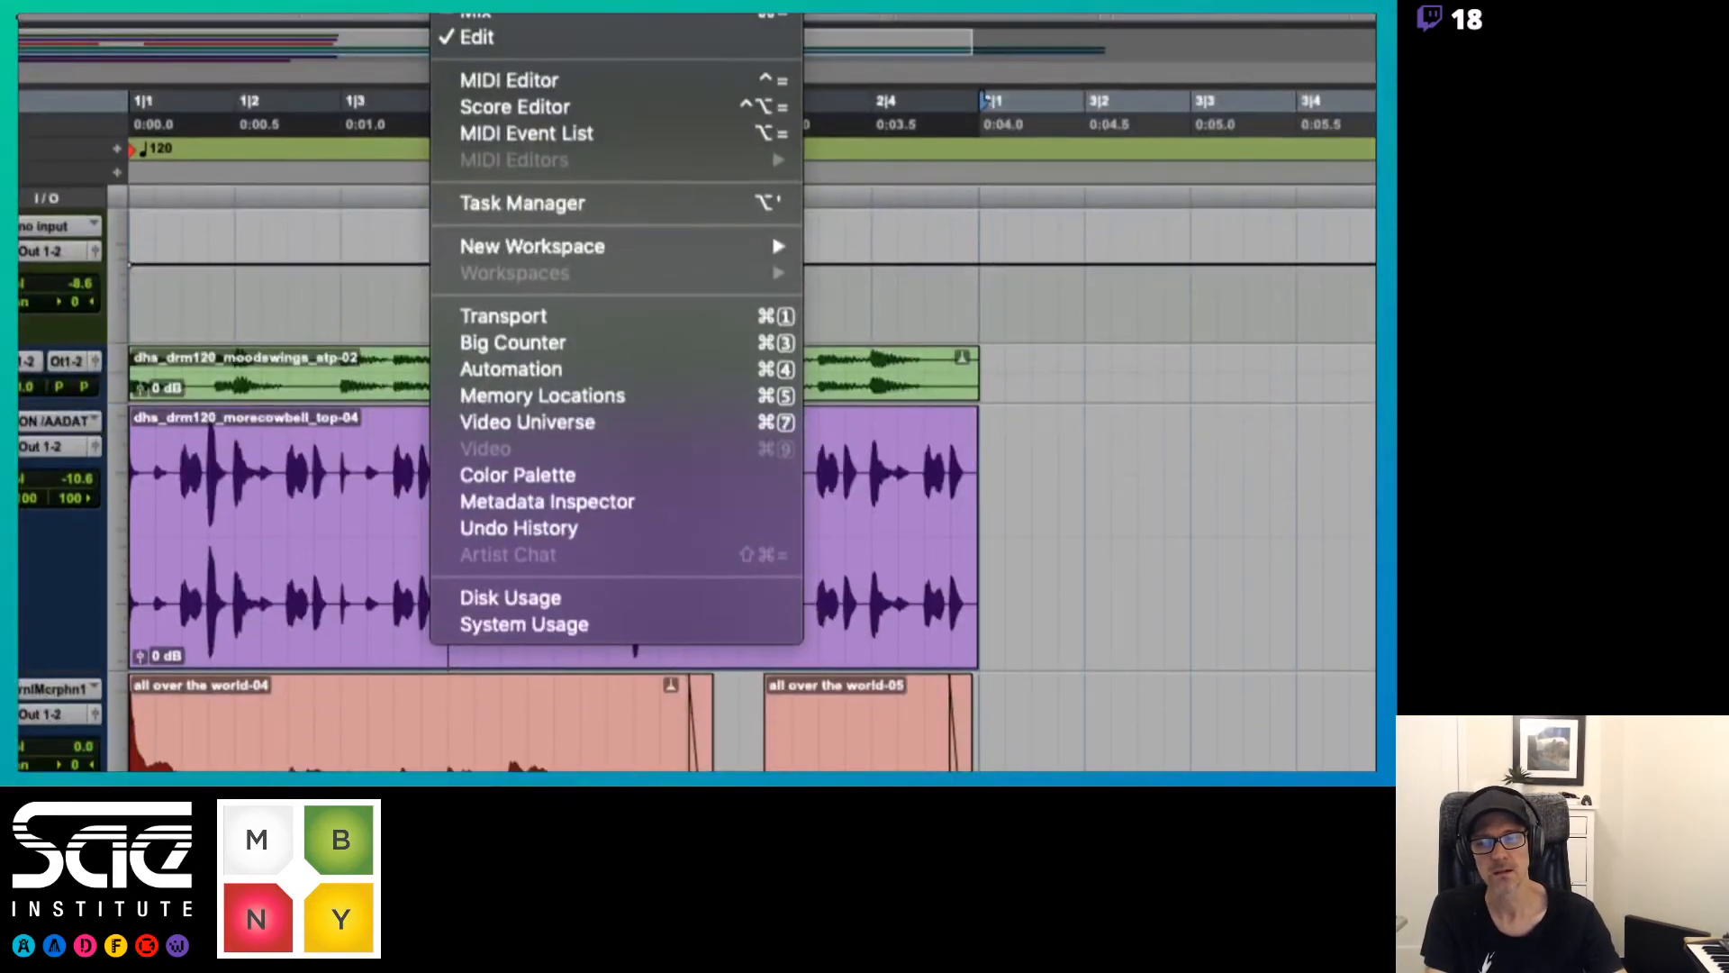
left_click(546, 627)
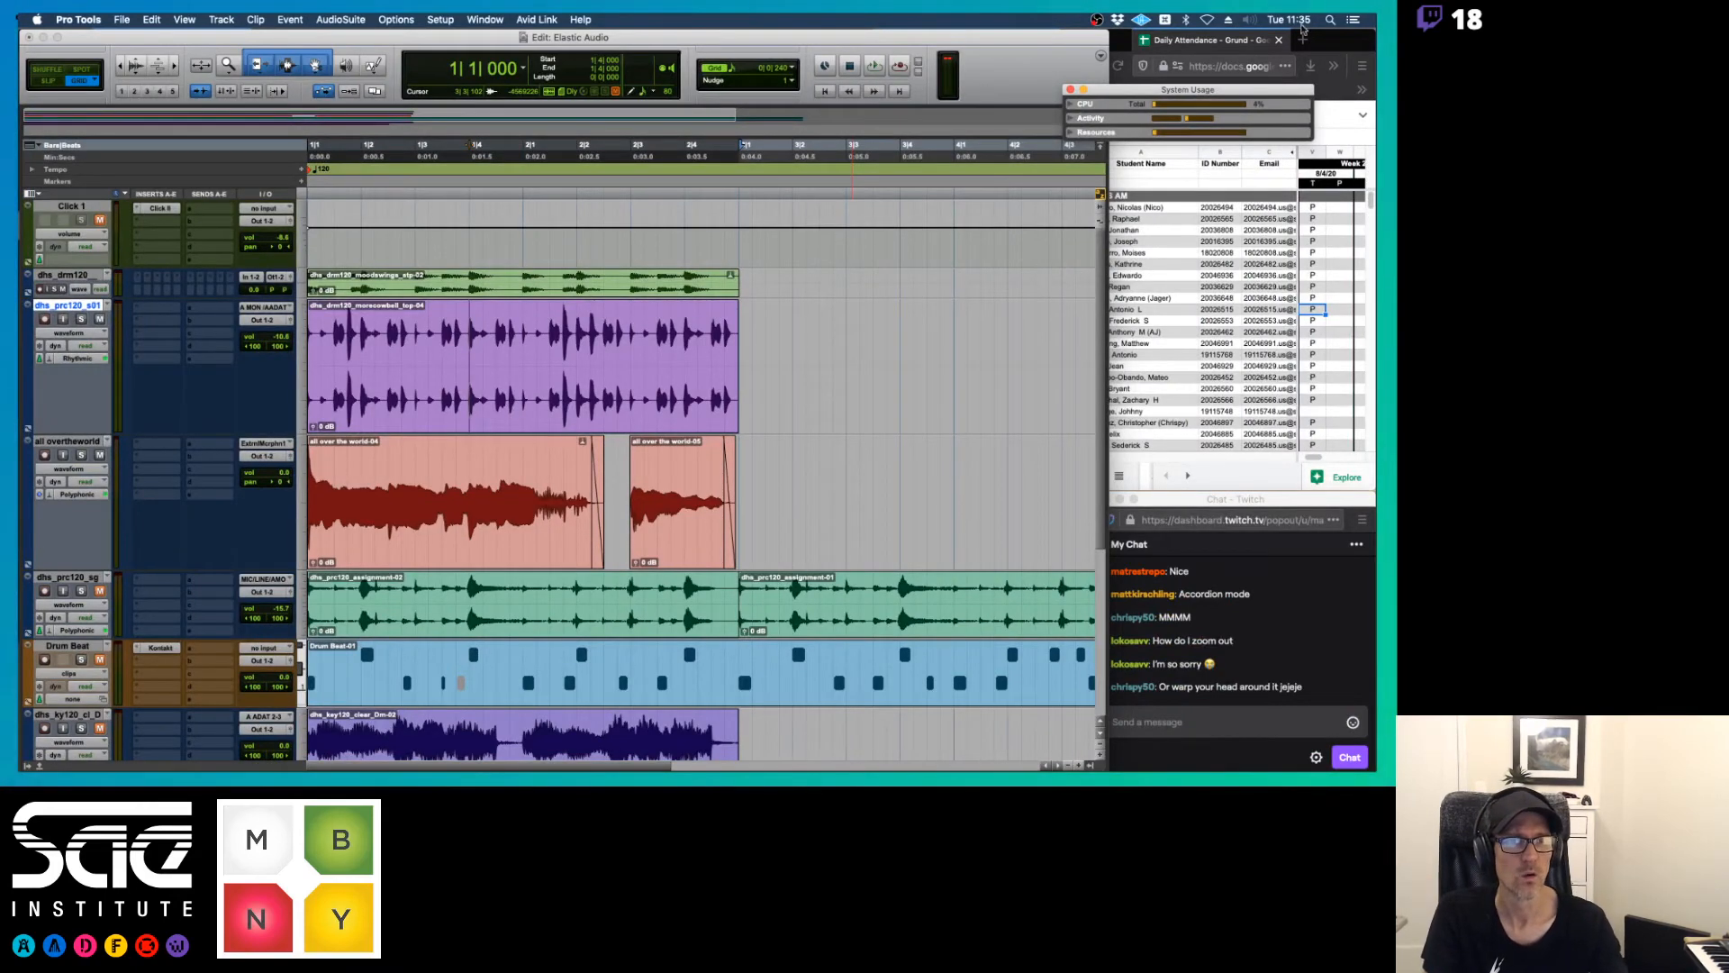
Place the System Usage window over the edit timeline, inspect the per-core CPU load, and collapse the details
left_click_drag(1121, 92, 798, 206)
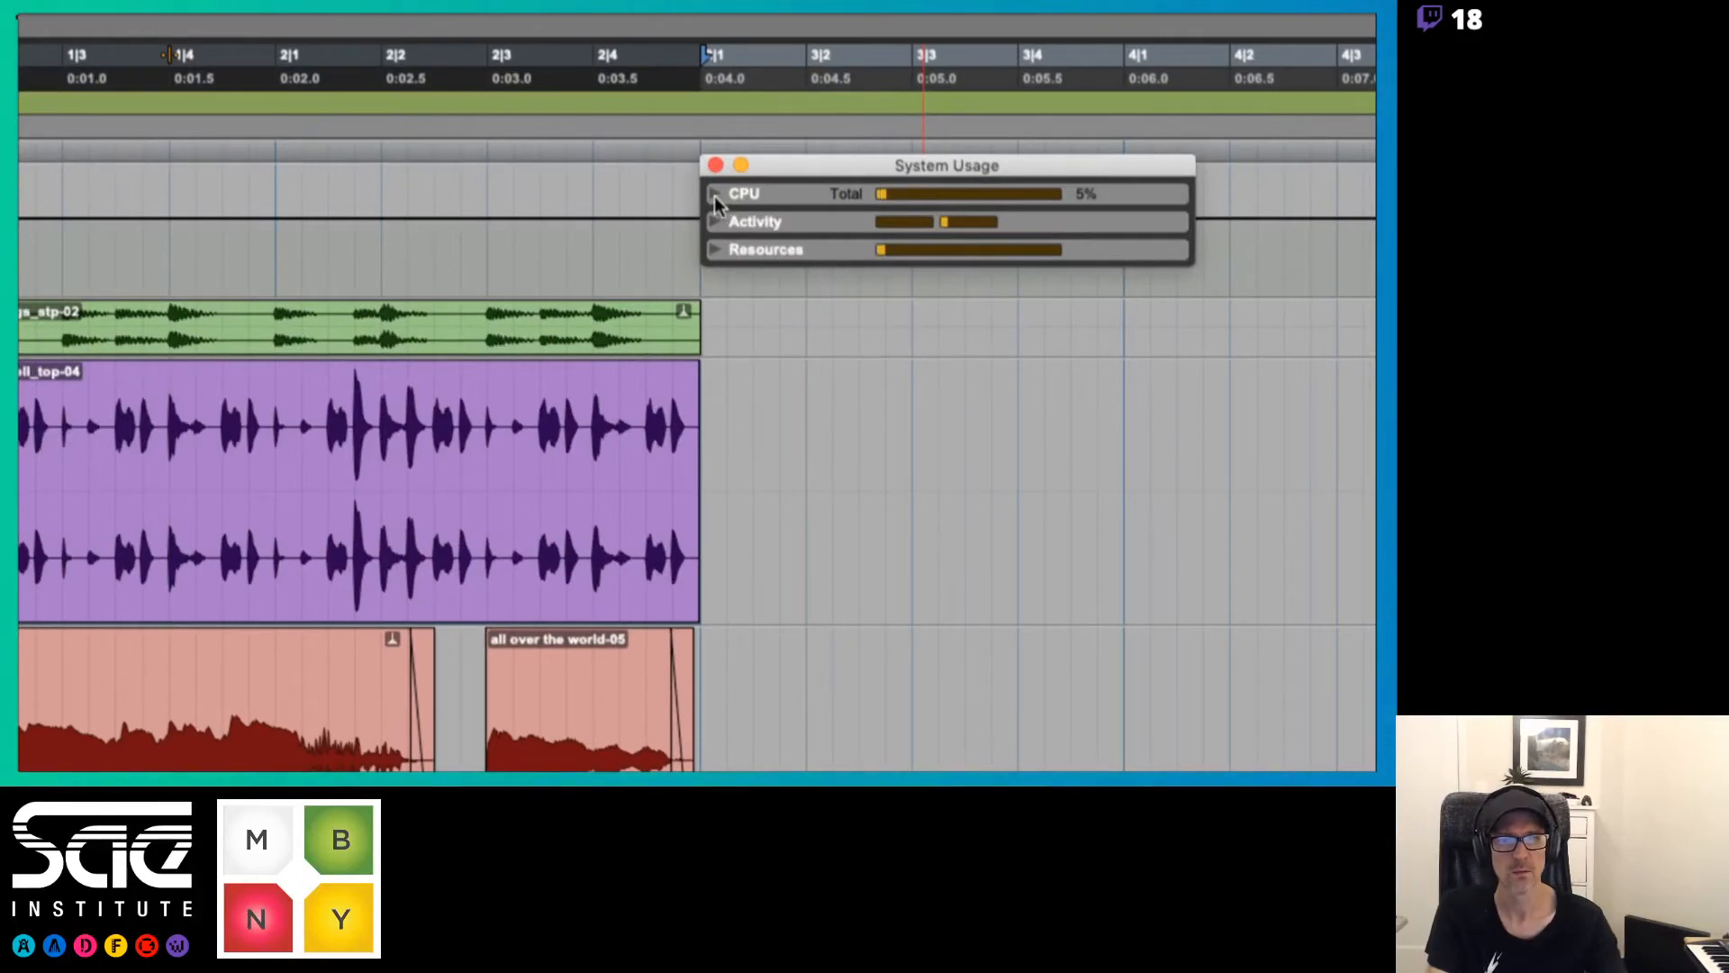
left_click(746, 215)
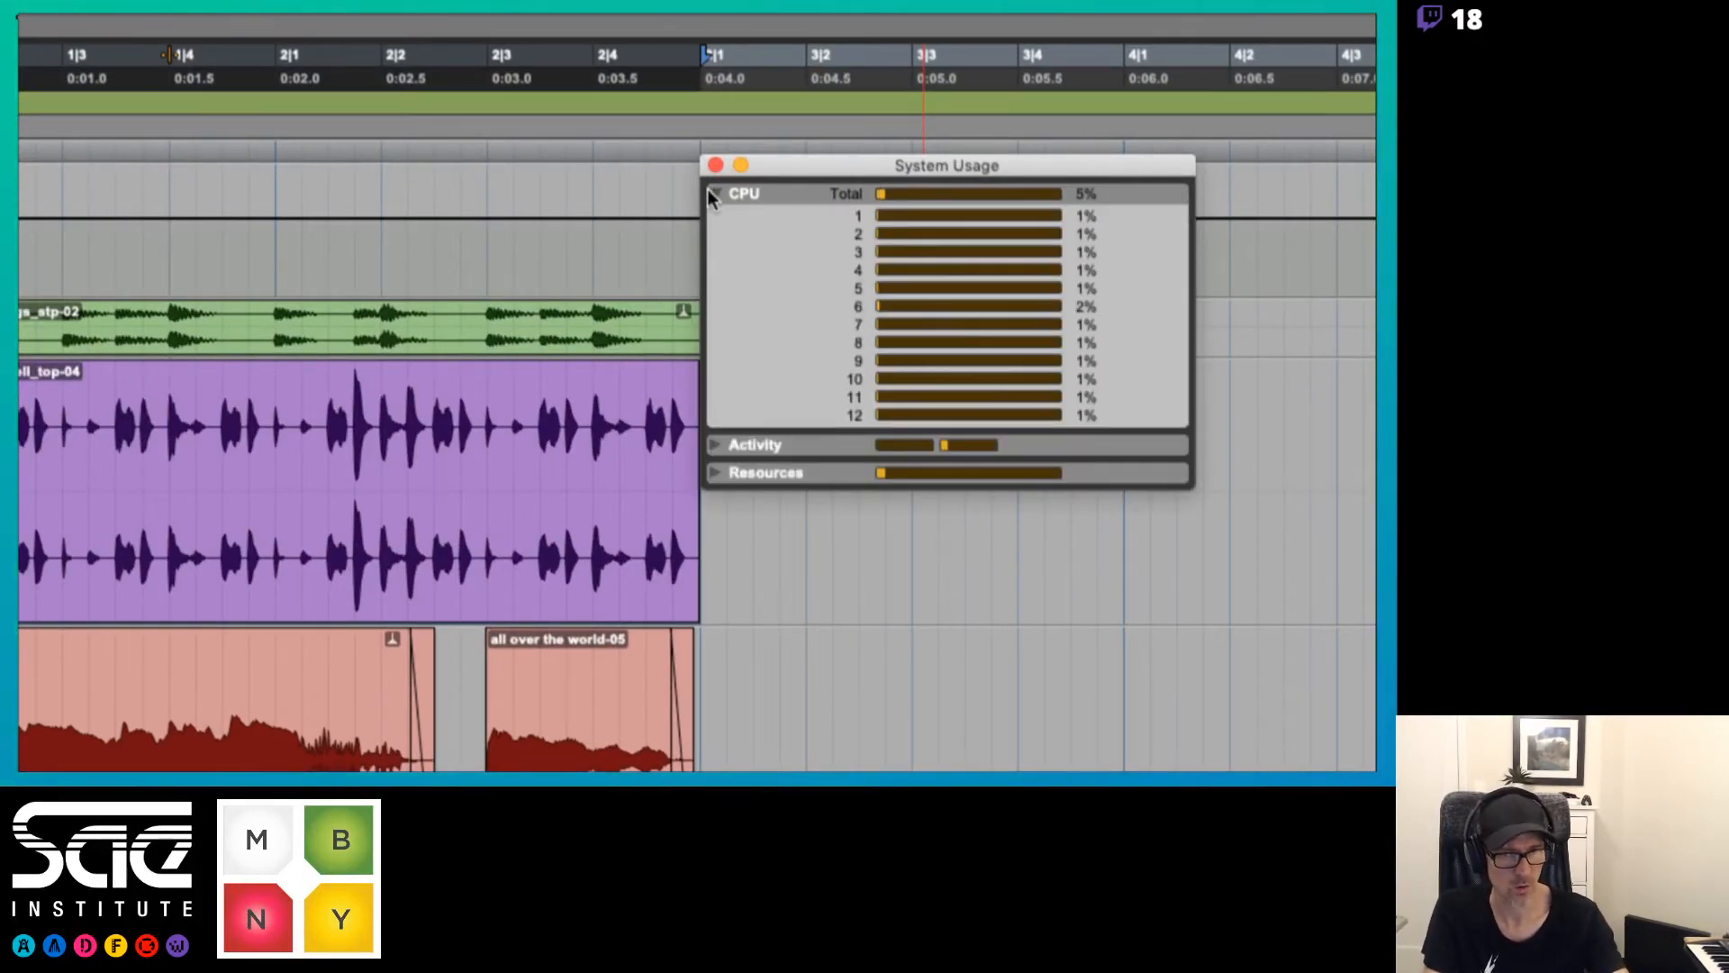
left_click(710, 193)
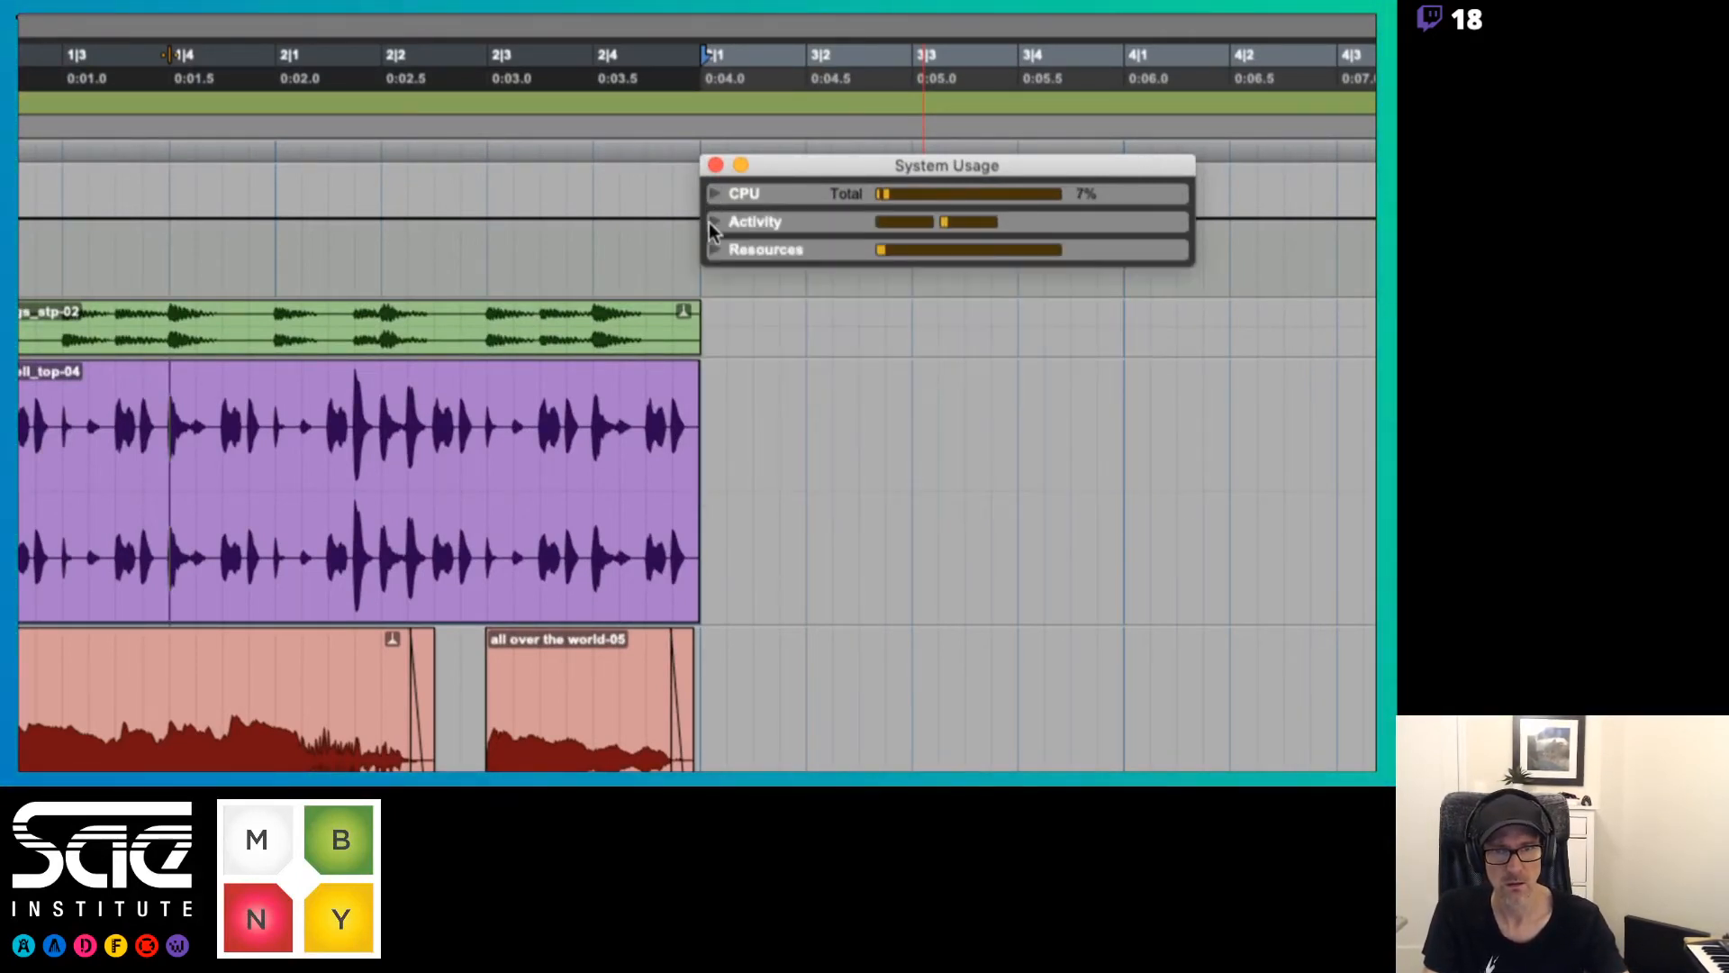
Expand the CPU, Activity and Resources sections in System Usage, check the load during playback, and close the window
left_click(711, 223)
left_click(710, 223)
left_click(709, 247)
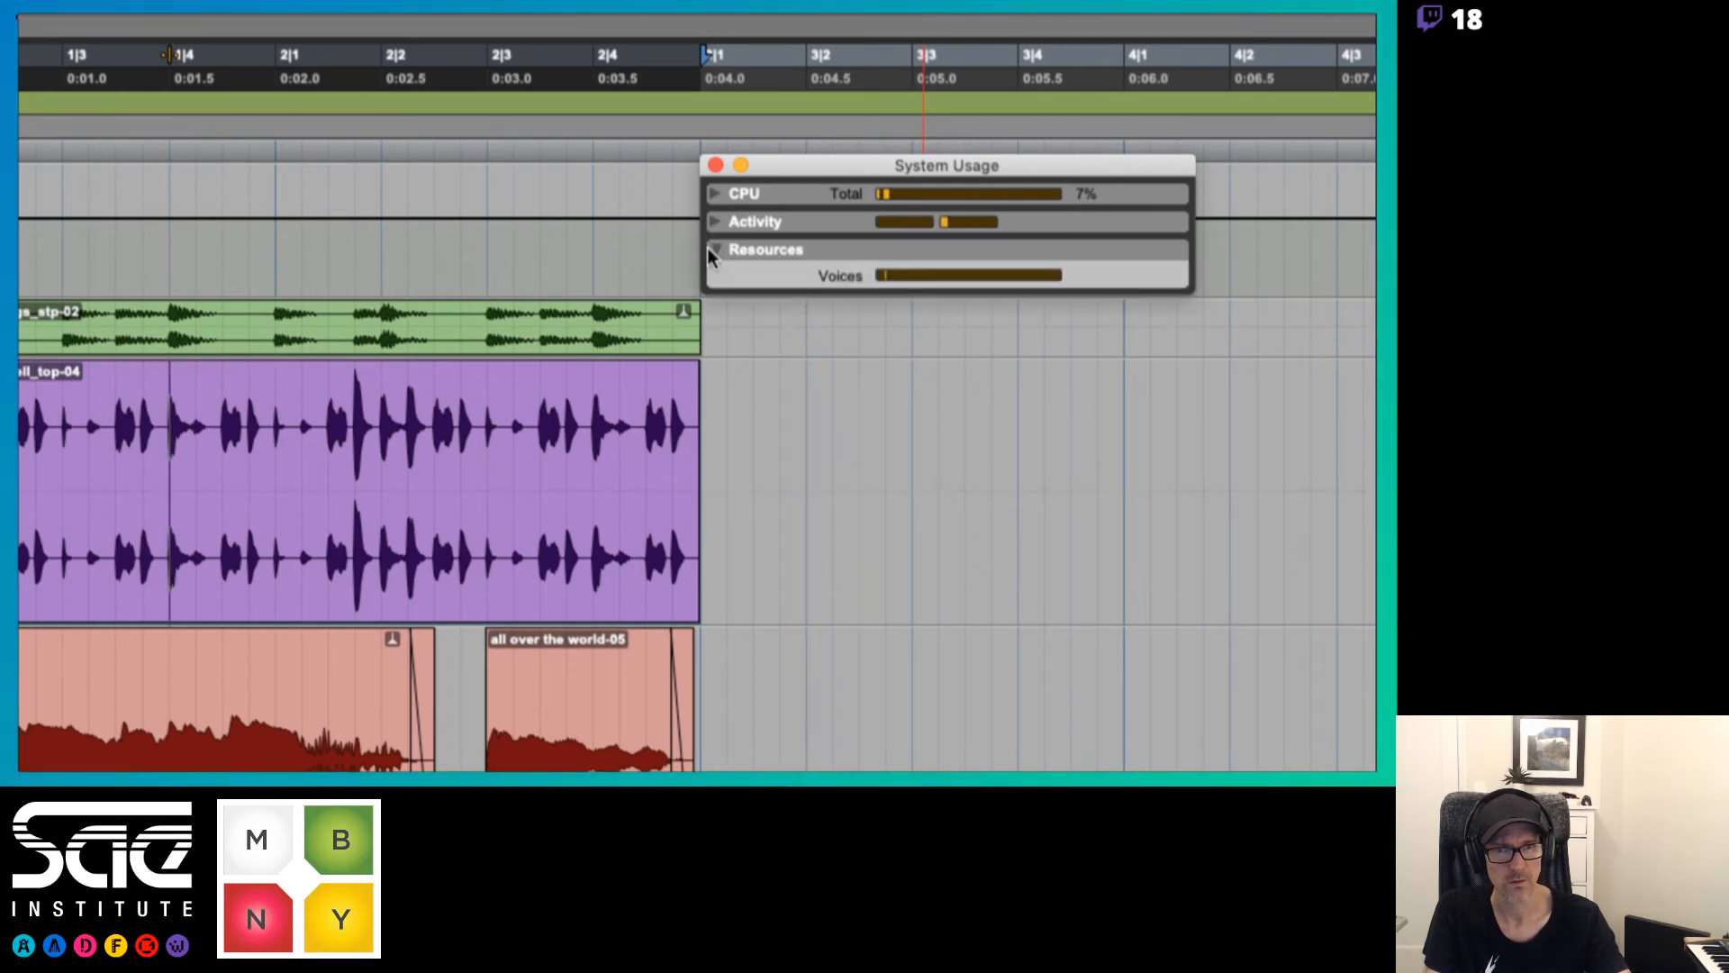
left_click(717, 194)
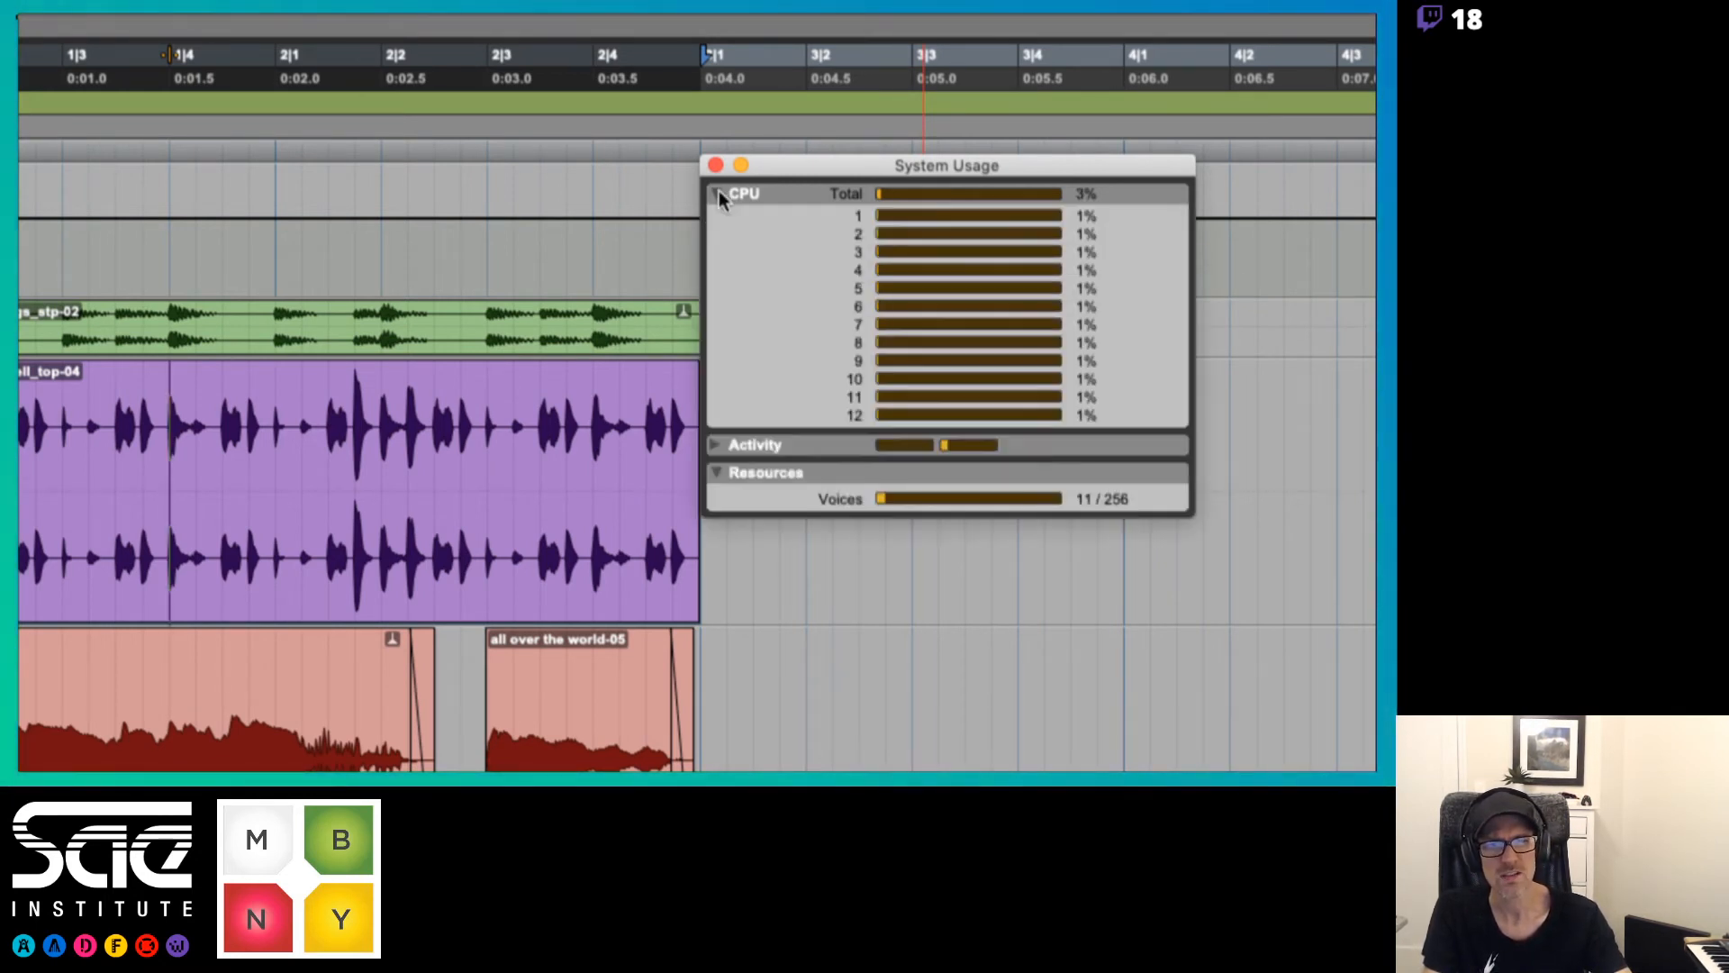
left_click(712, 446)
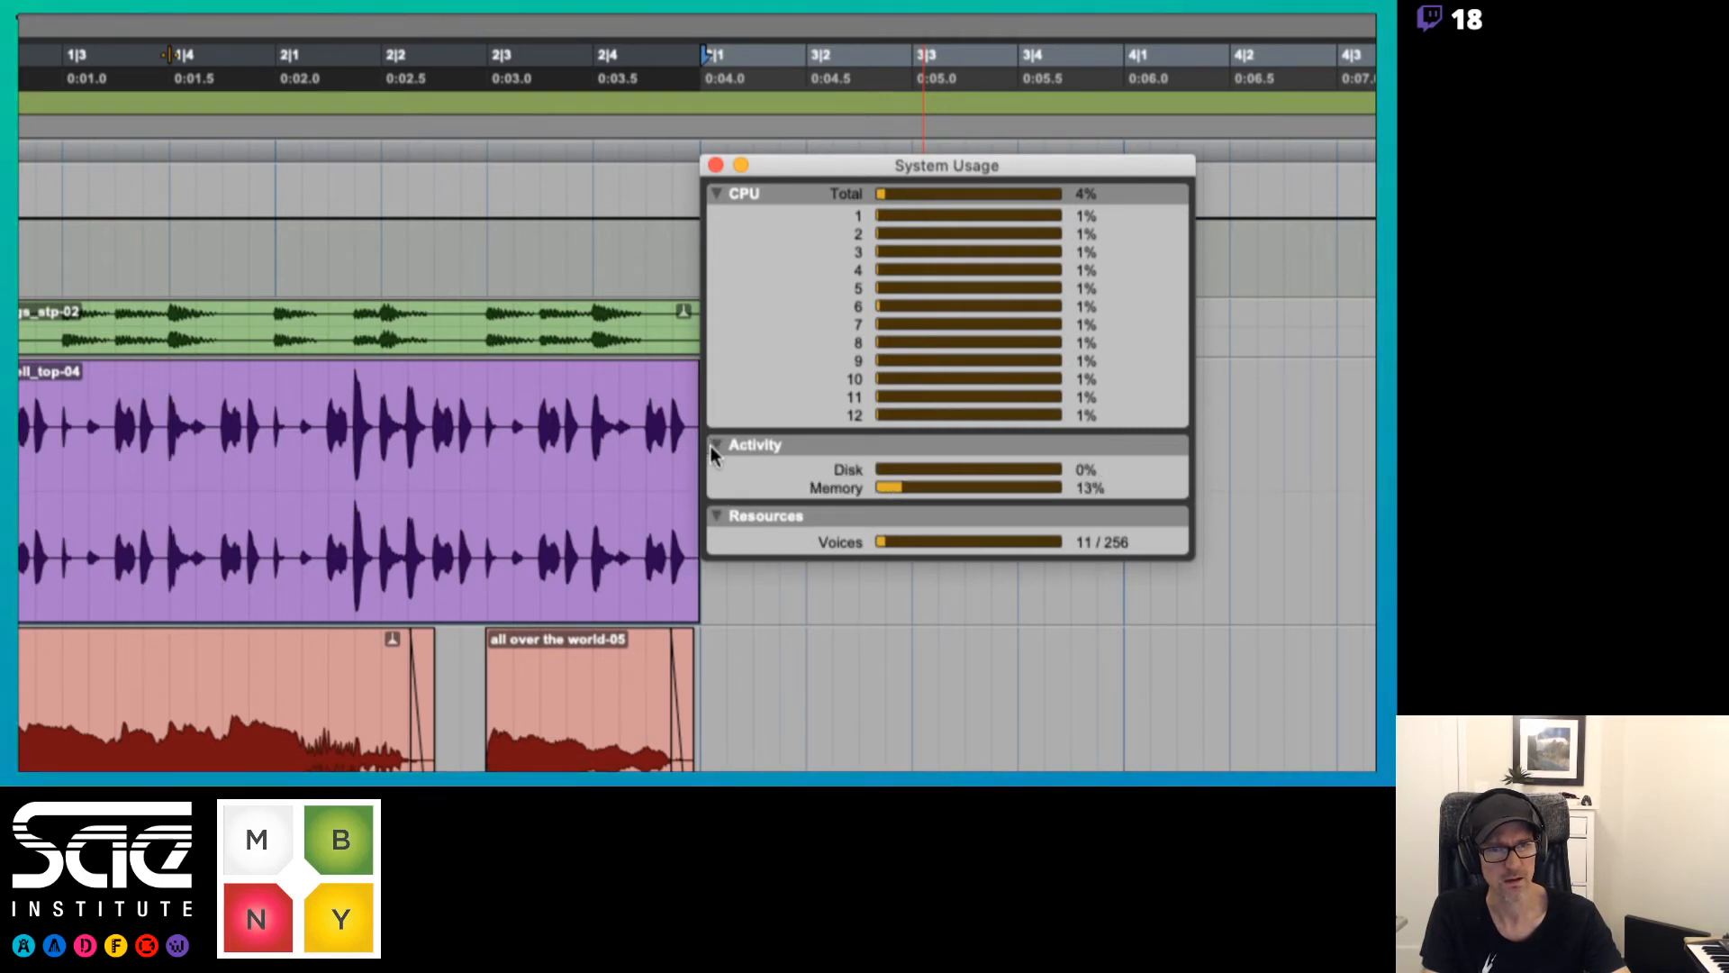
key("space")
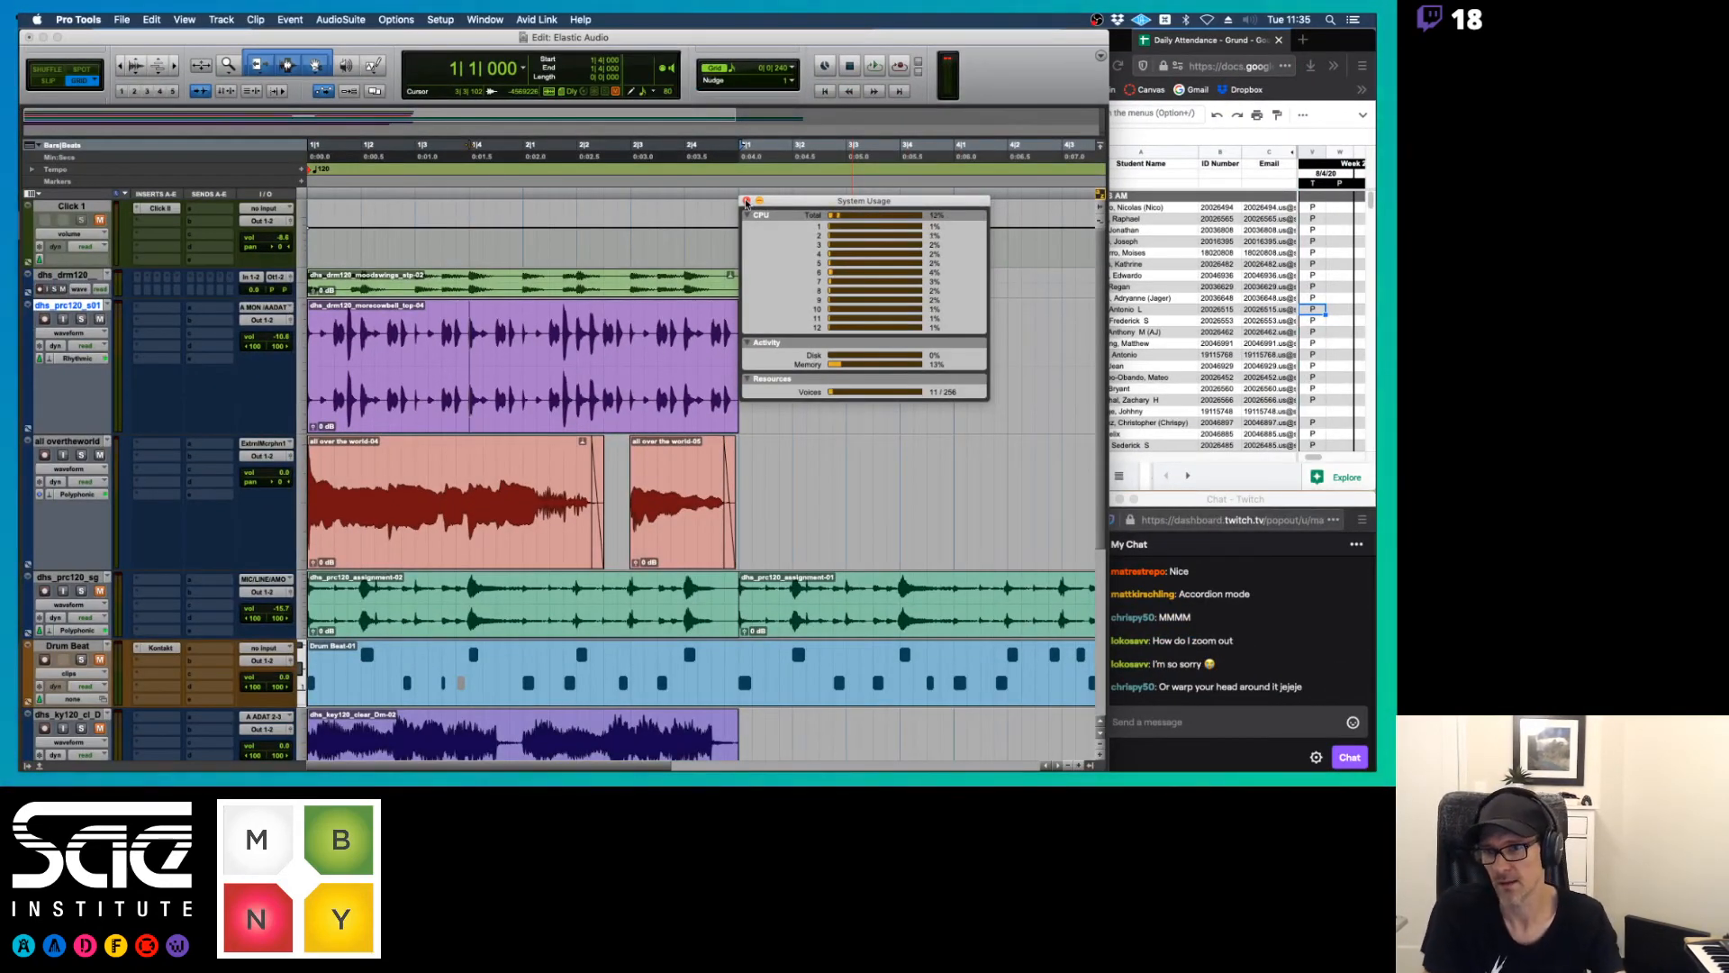
scroll(727, 466, "down", 5)
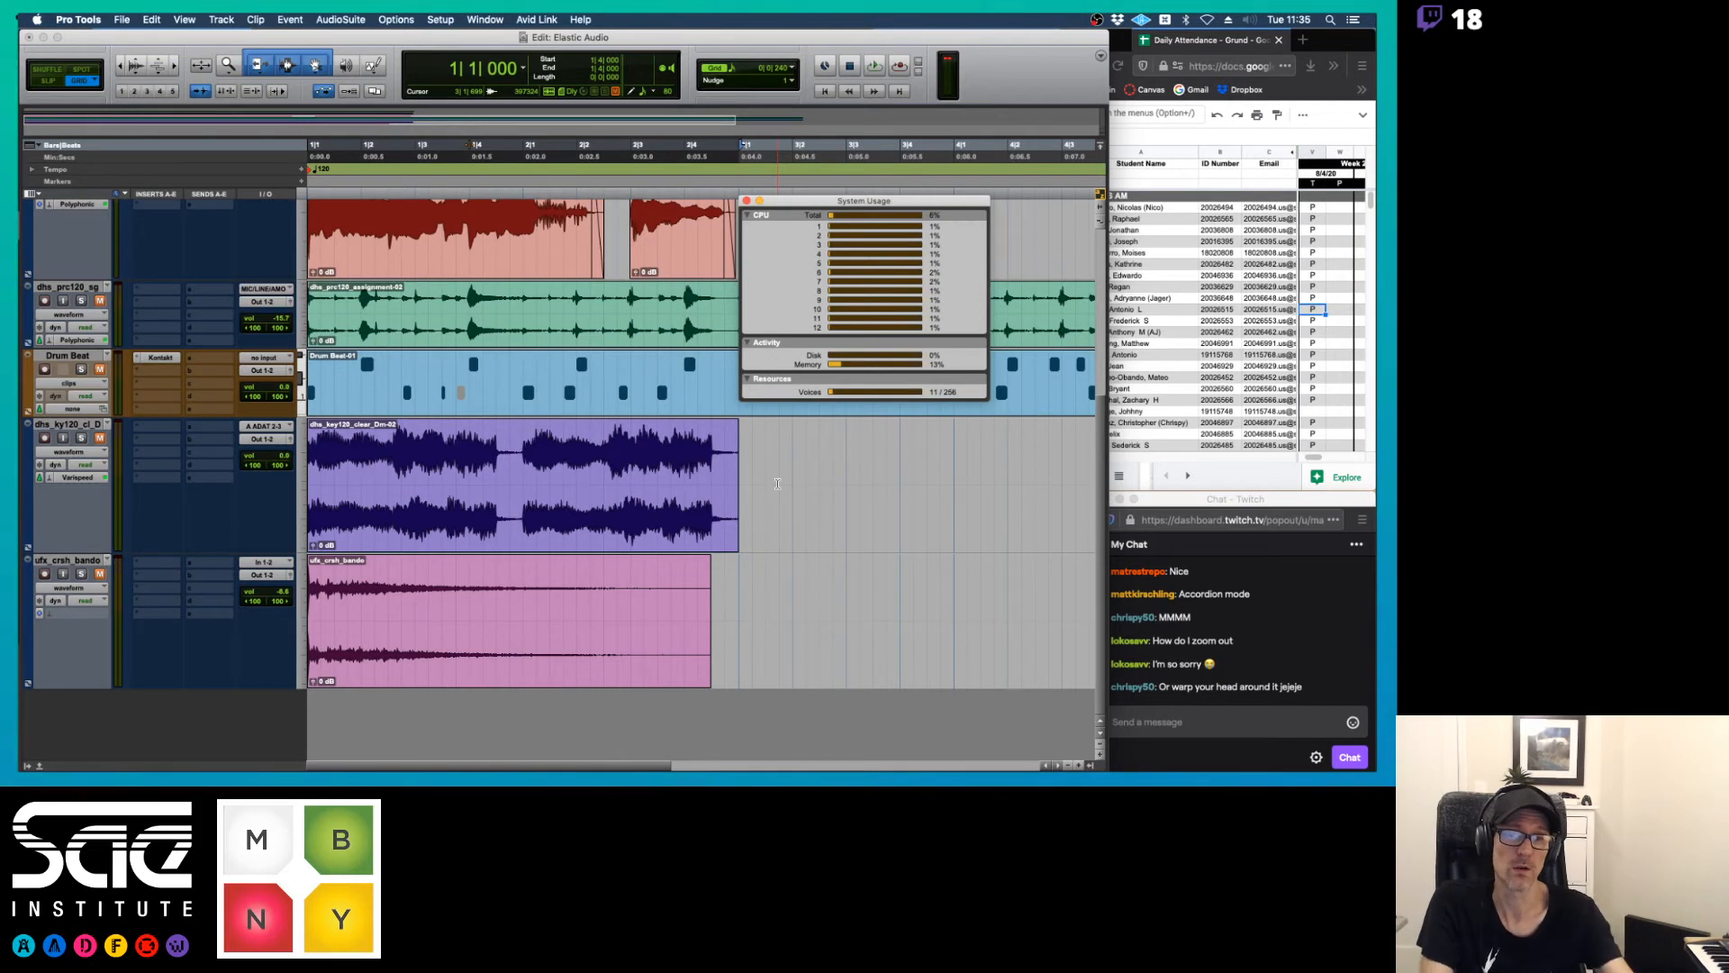
left_click(745, 202)
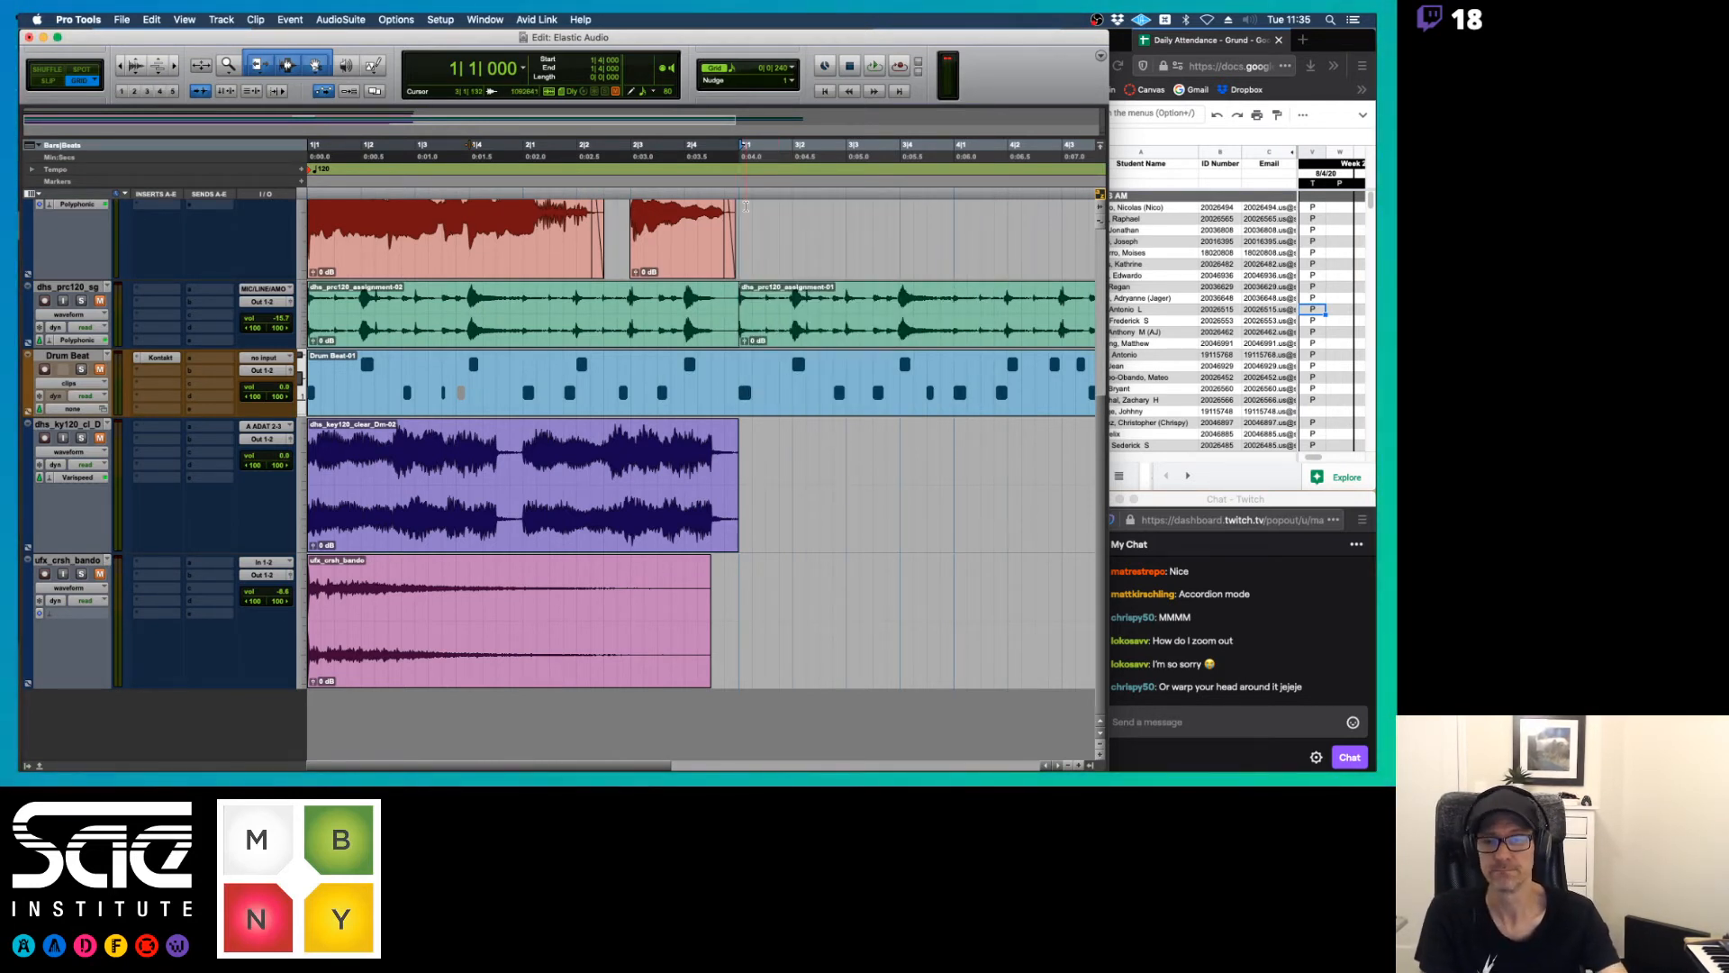
Switch to the Elastic Audio PDF notes in Preview and read pages 14 to 18 on algorithms, the TCE tool and Beat Detective
key("super+Tab")
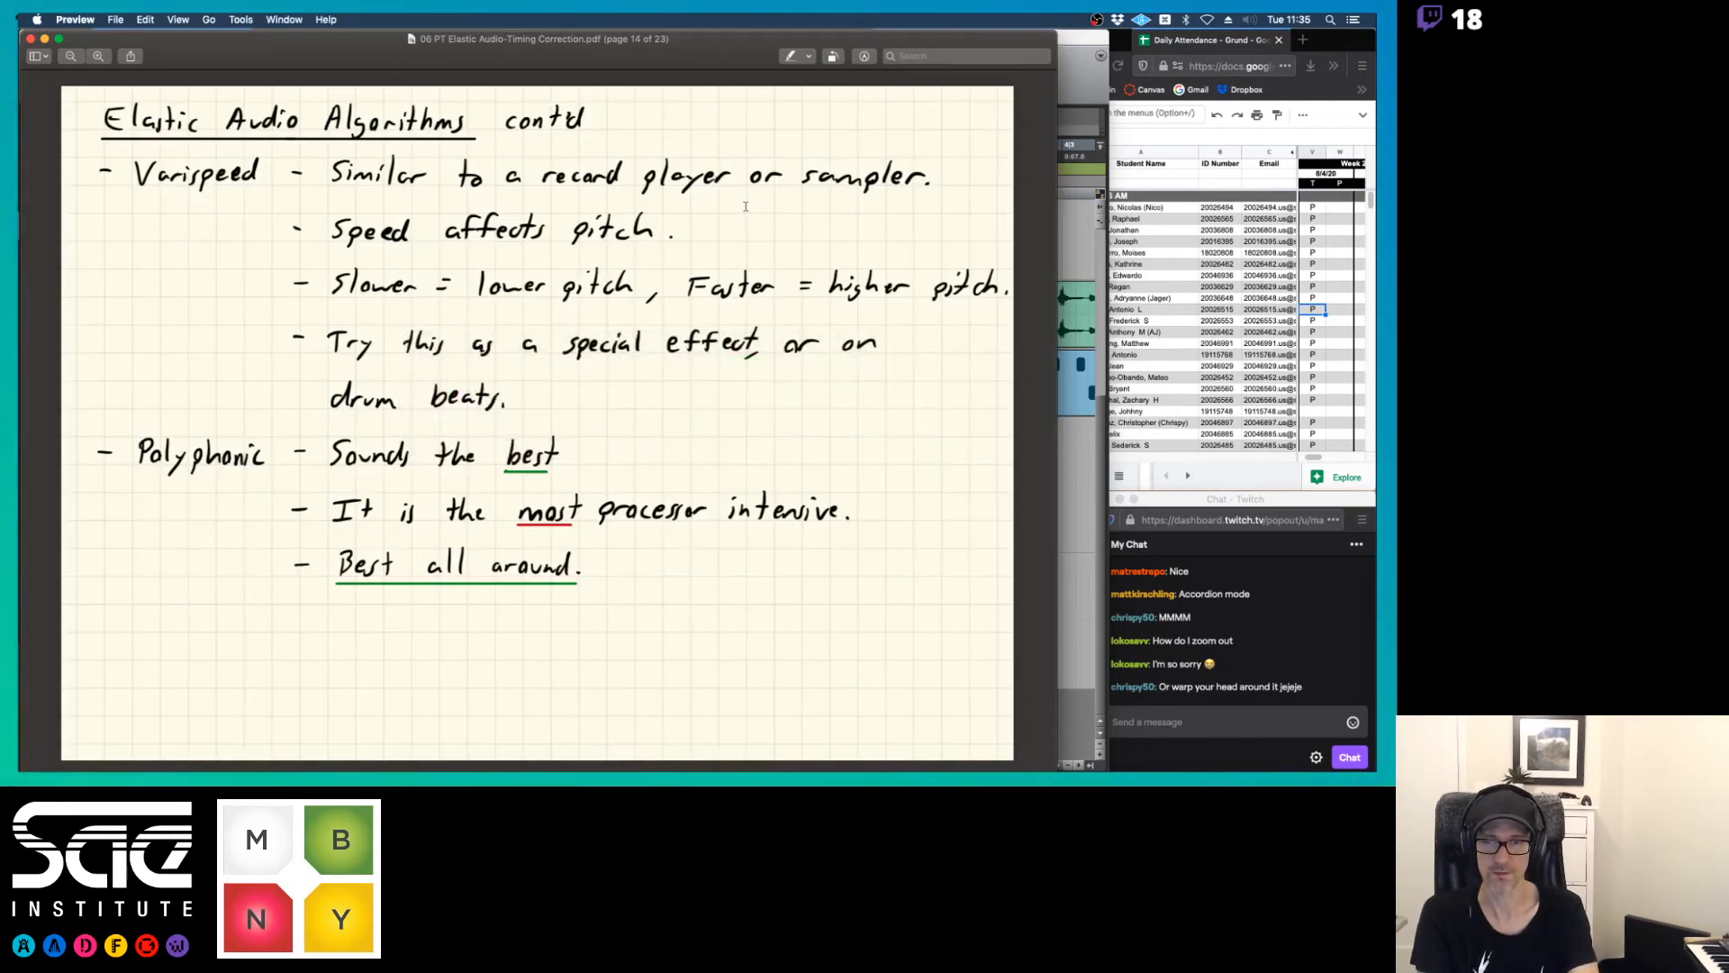
key("Down")
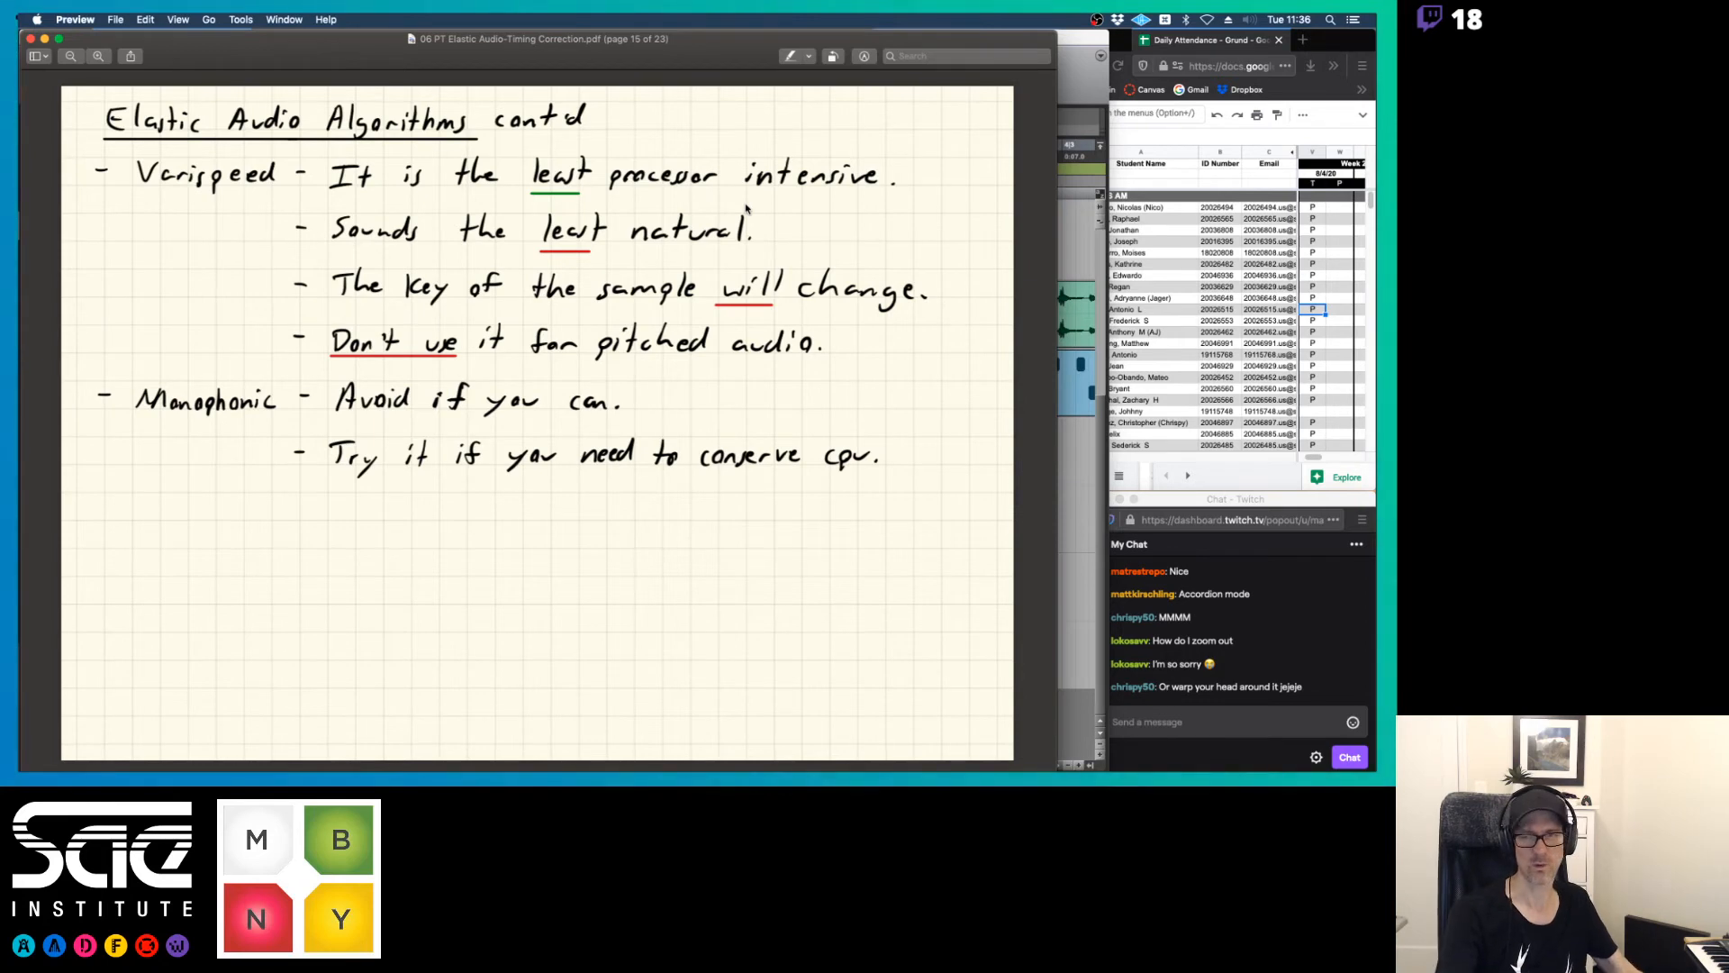
key("Down")
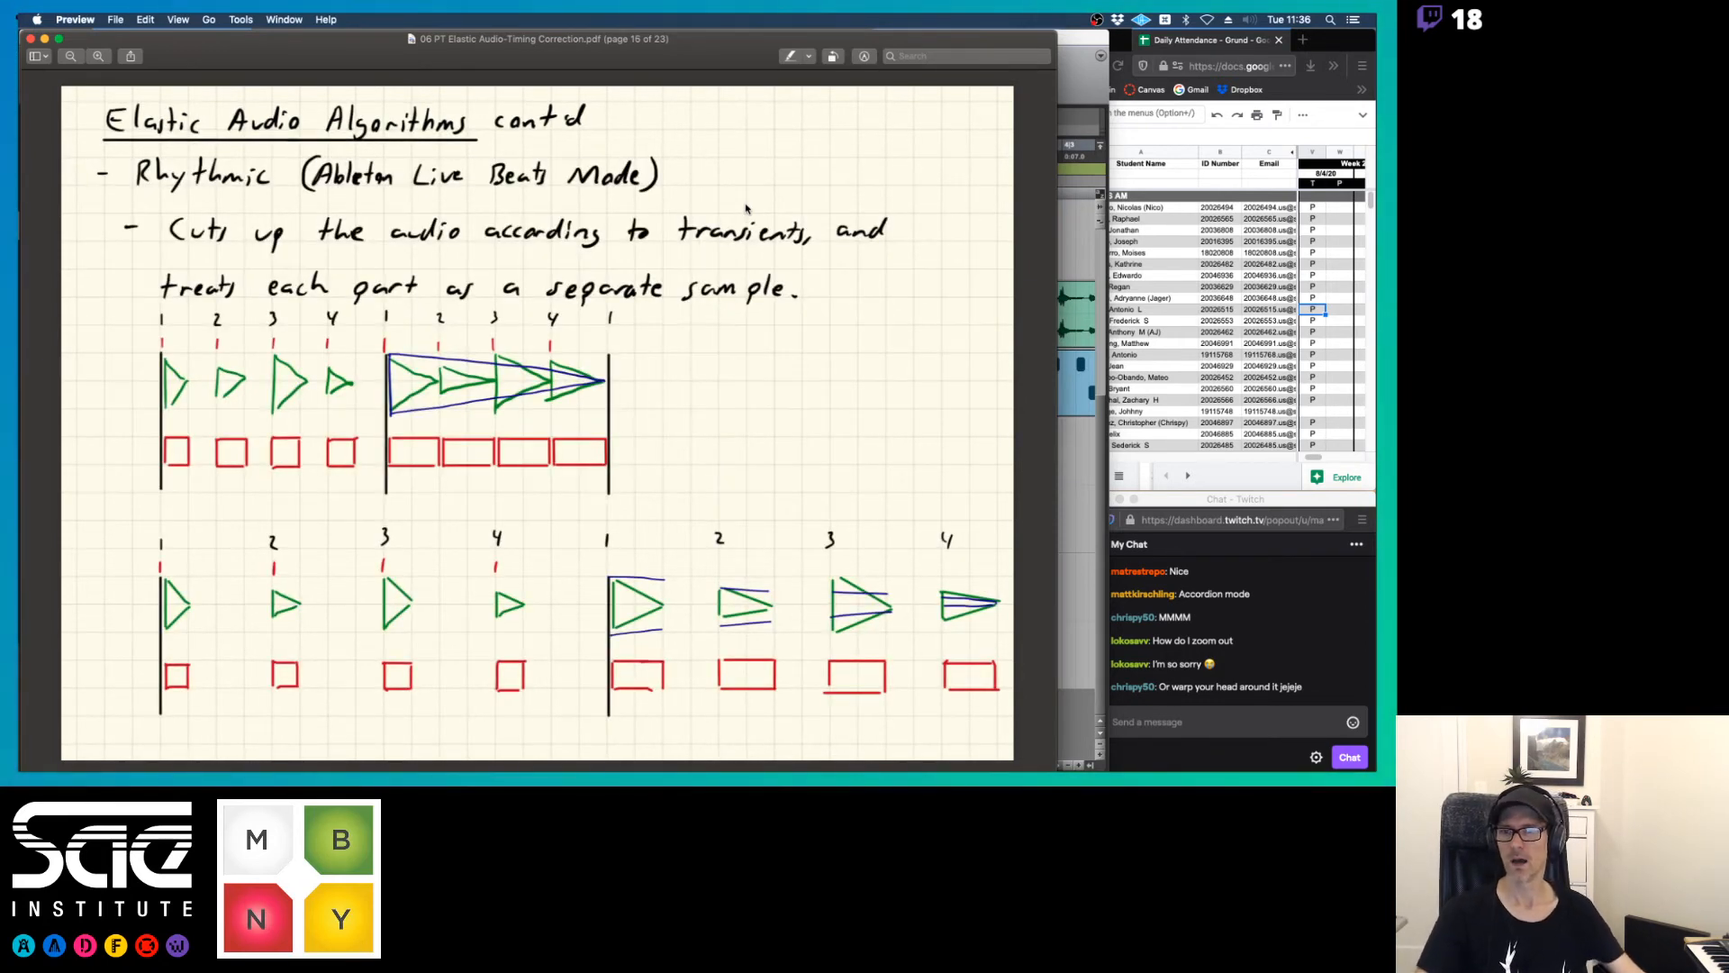
key("Down")
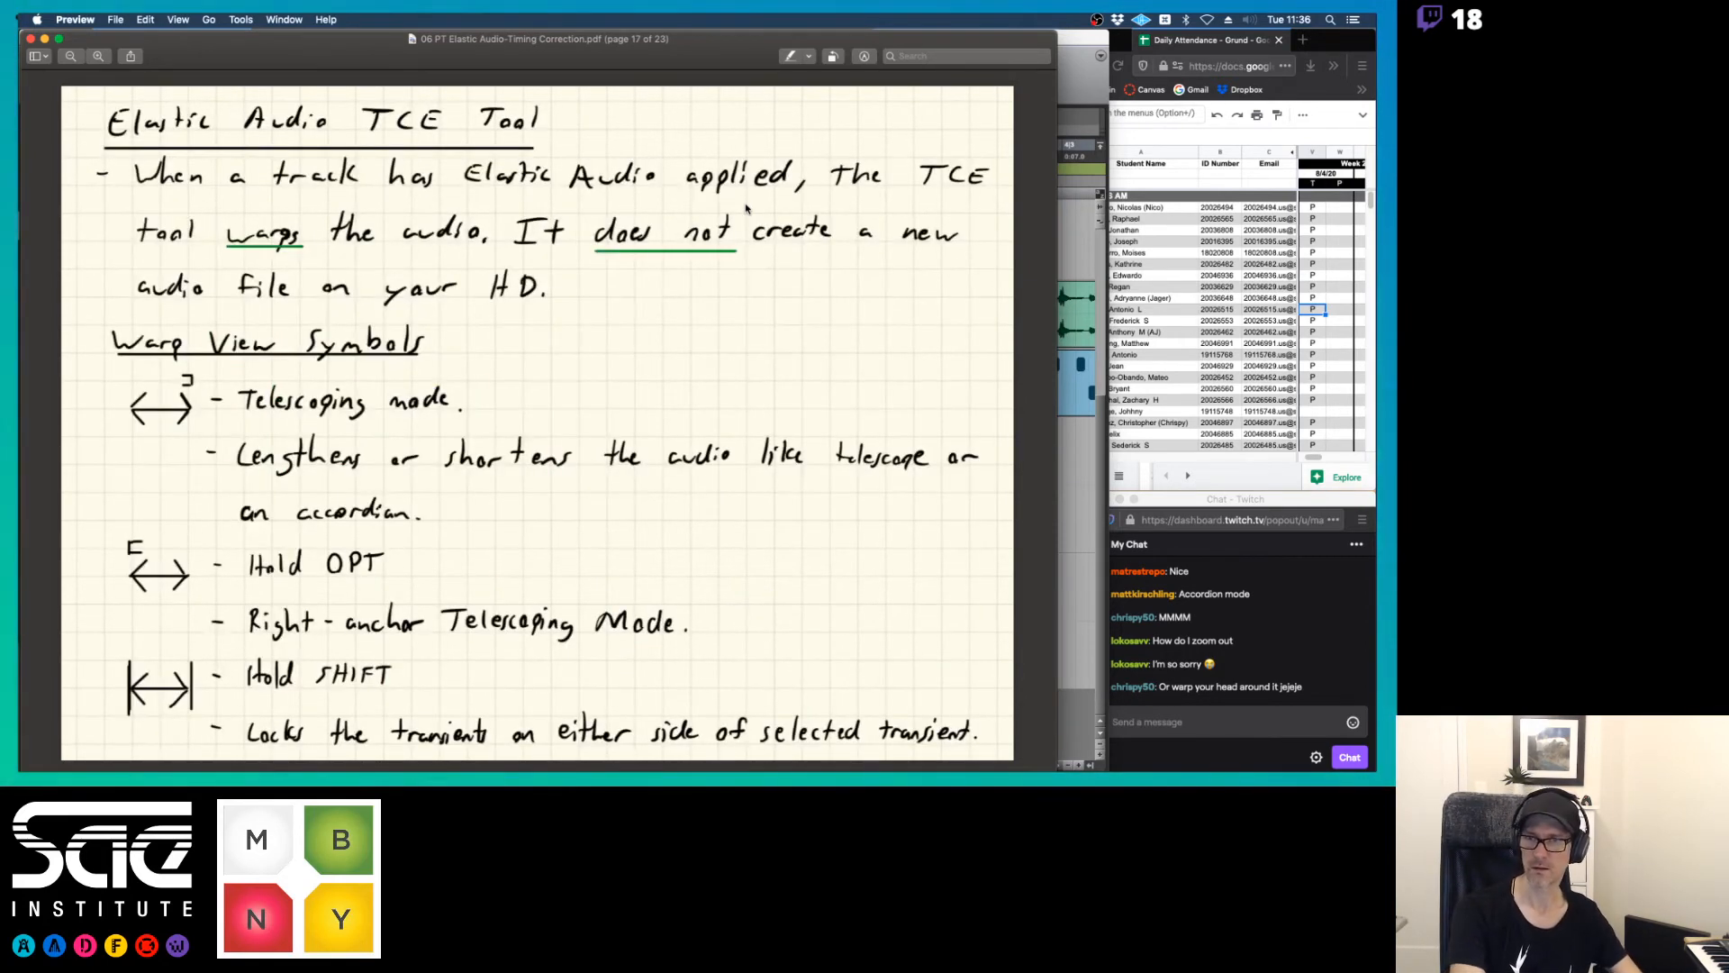
key("Down")
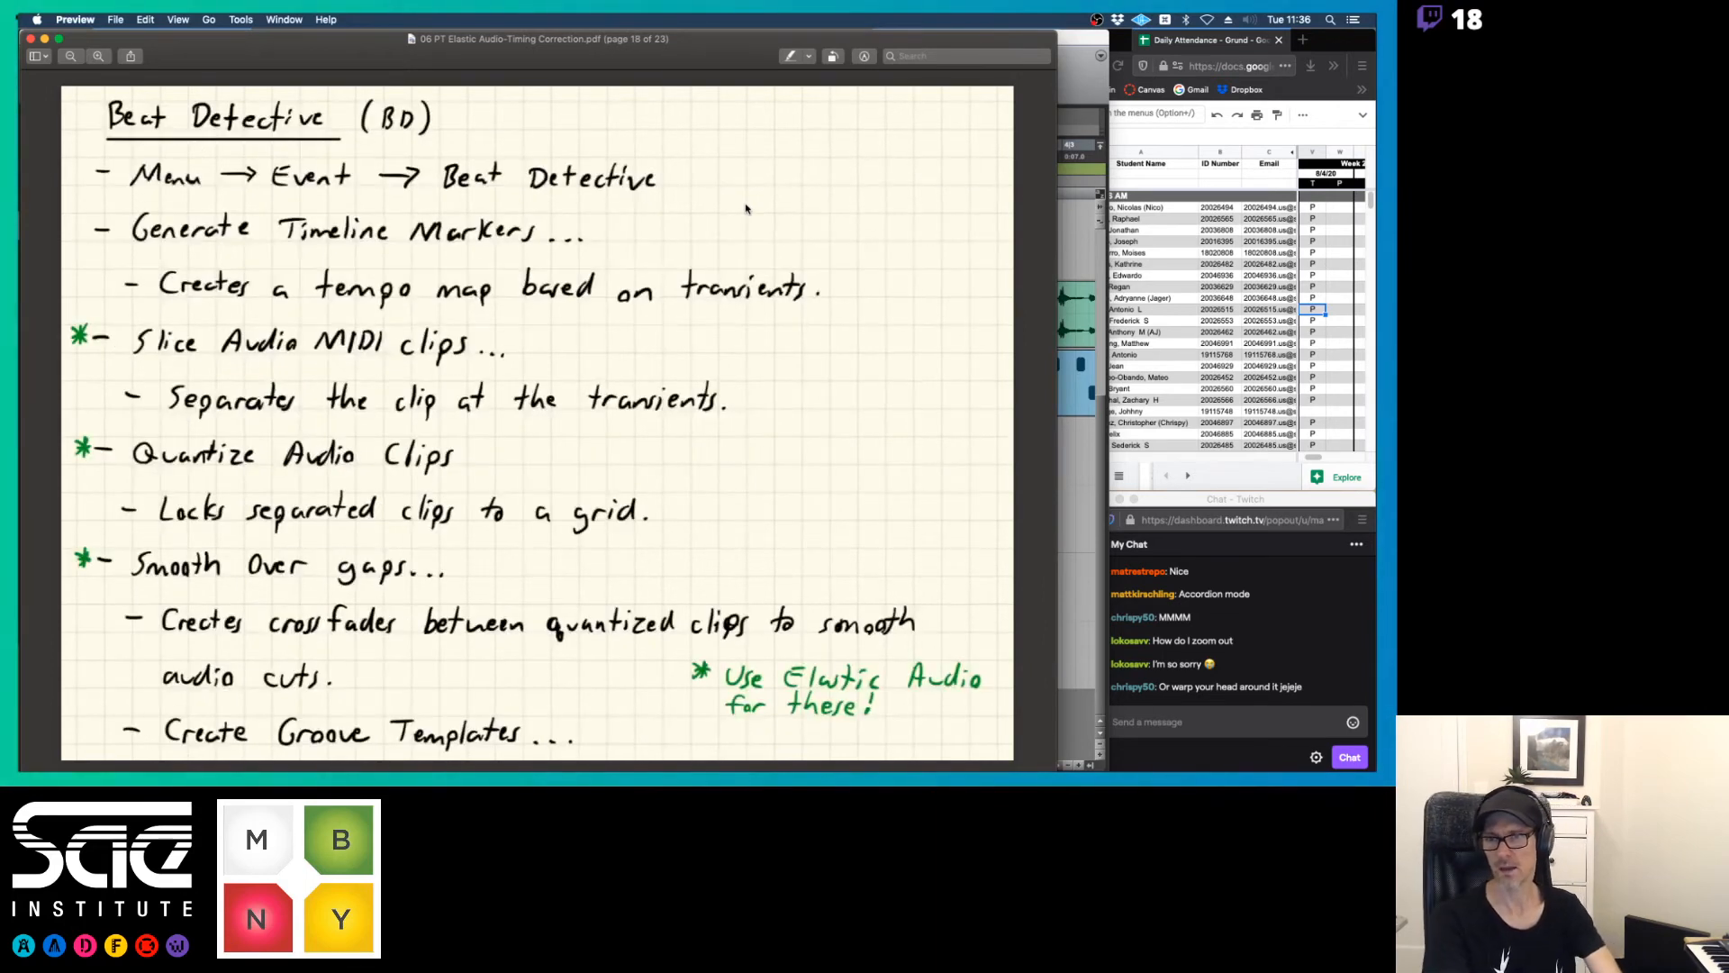
key("Up")
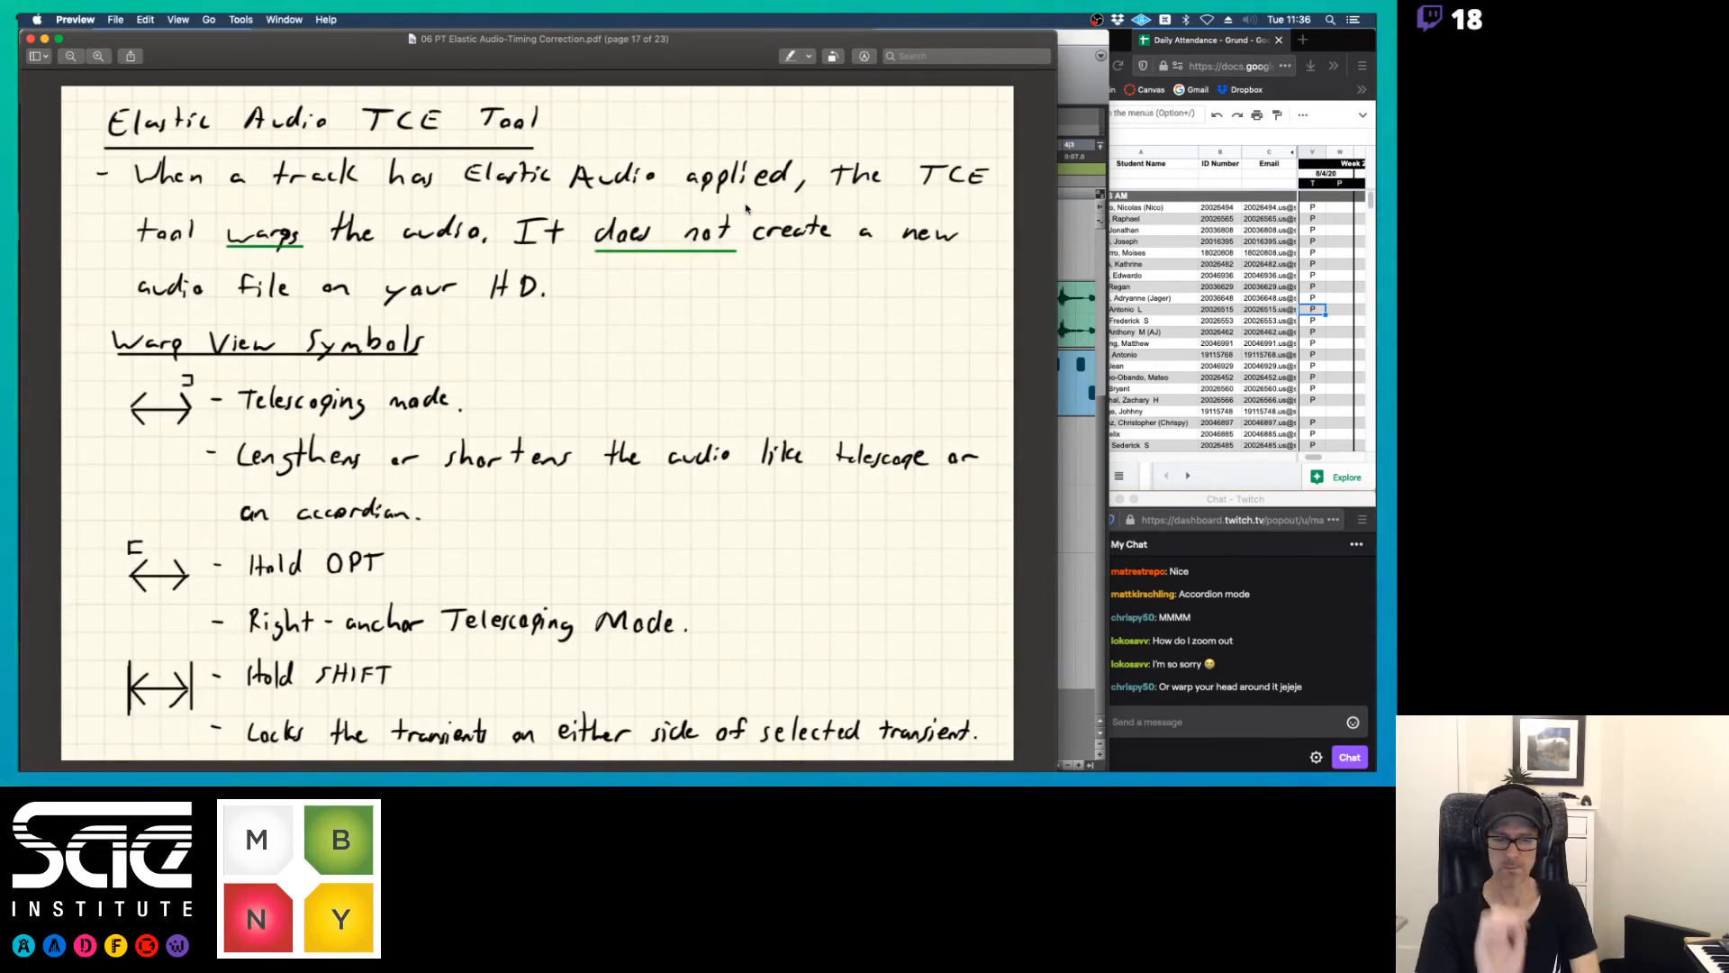
key("Down")
key("Up")
key("Up")
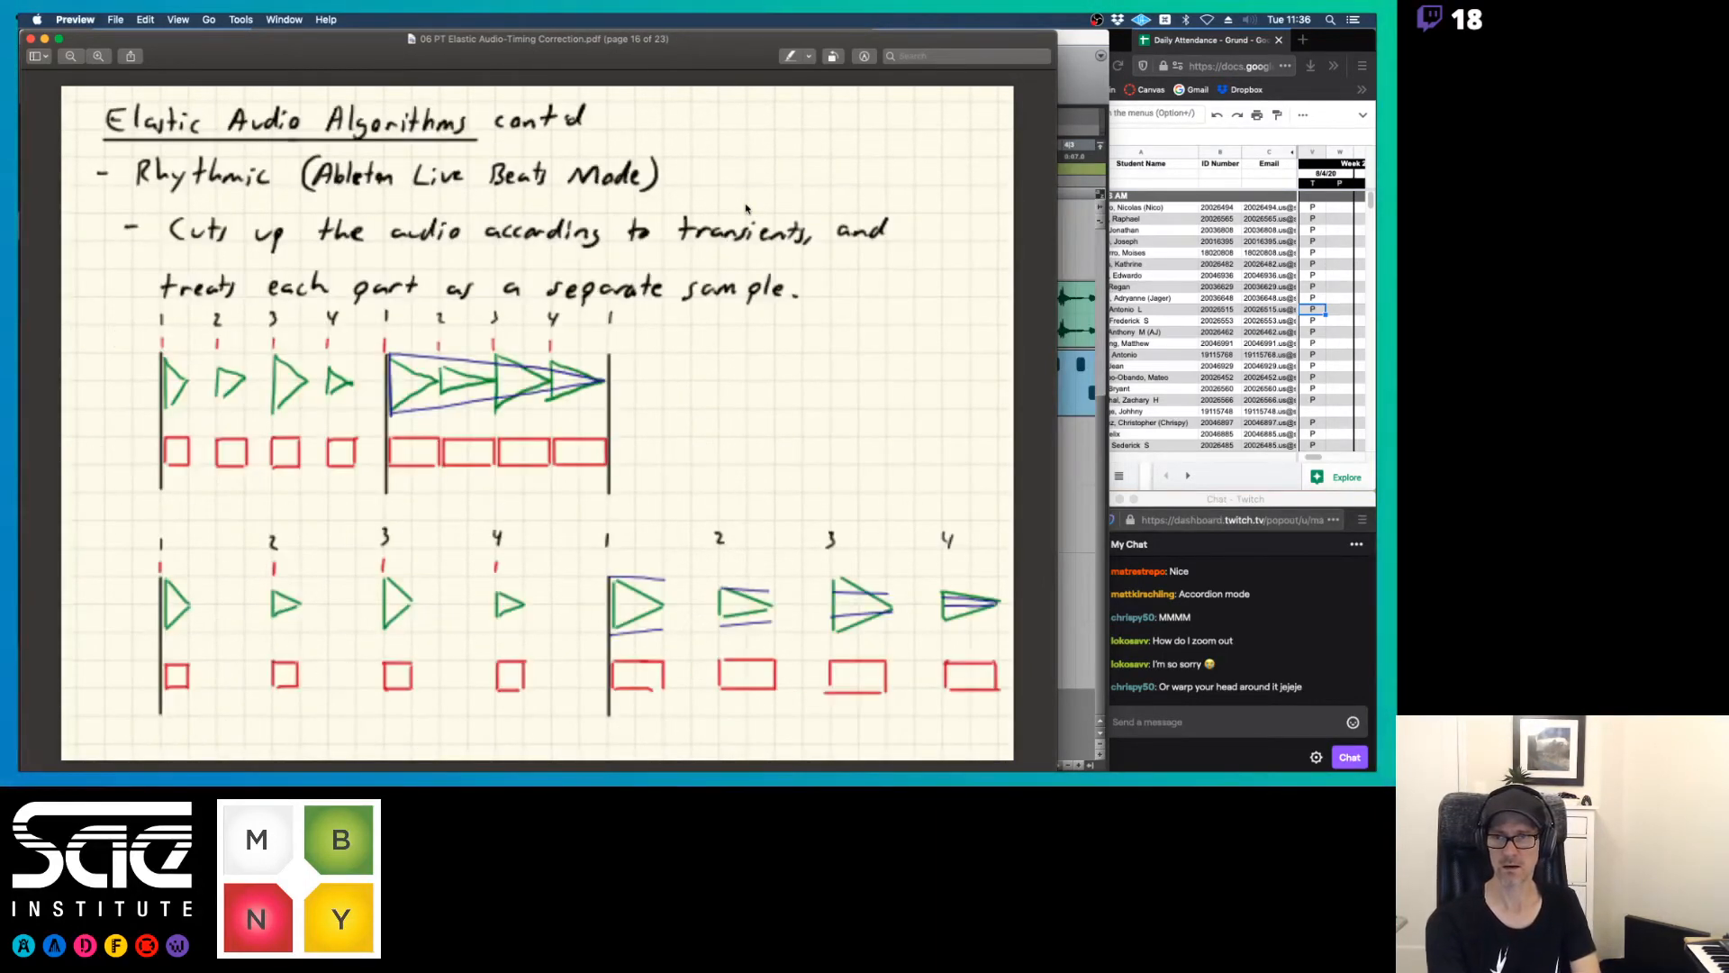
key("Down")
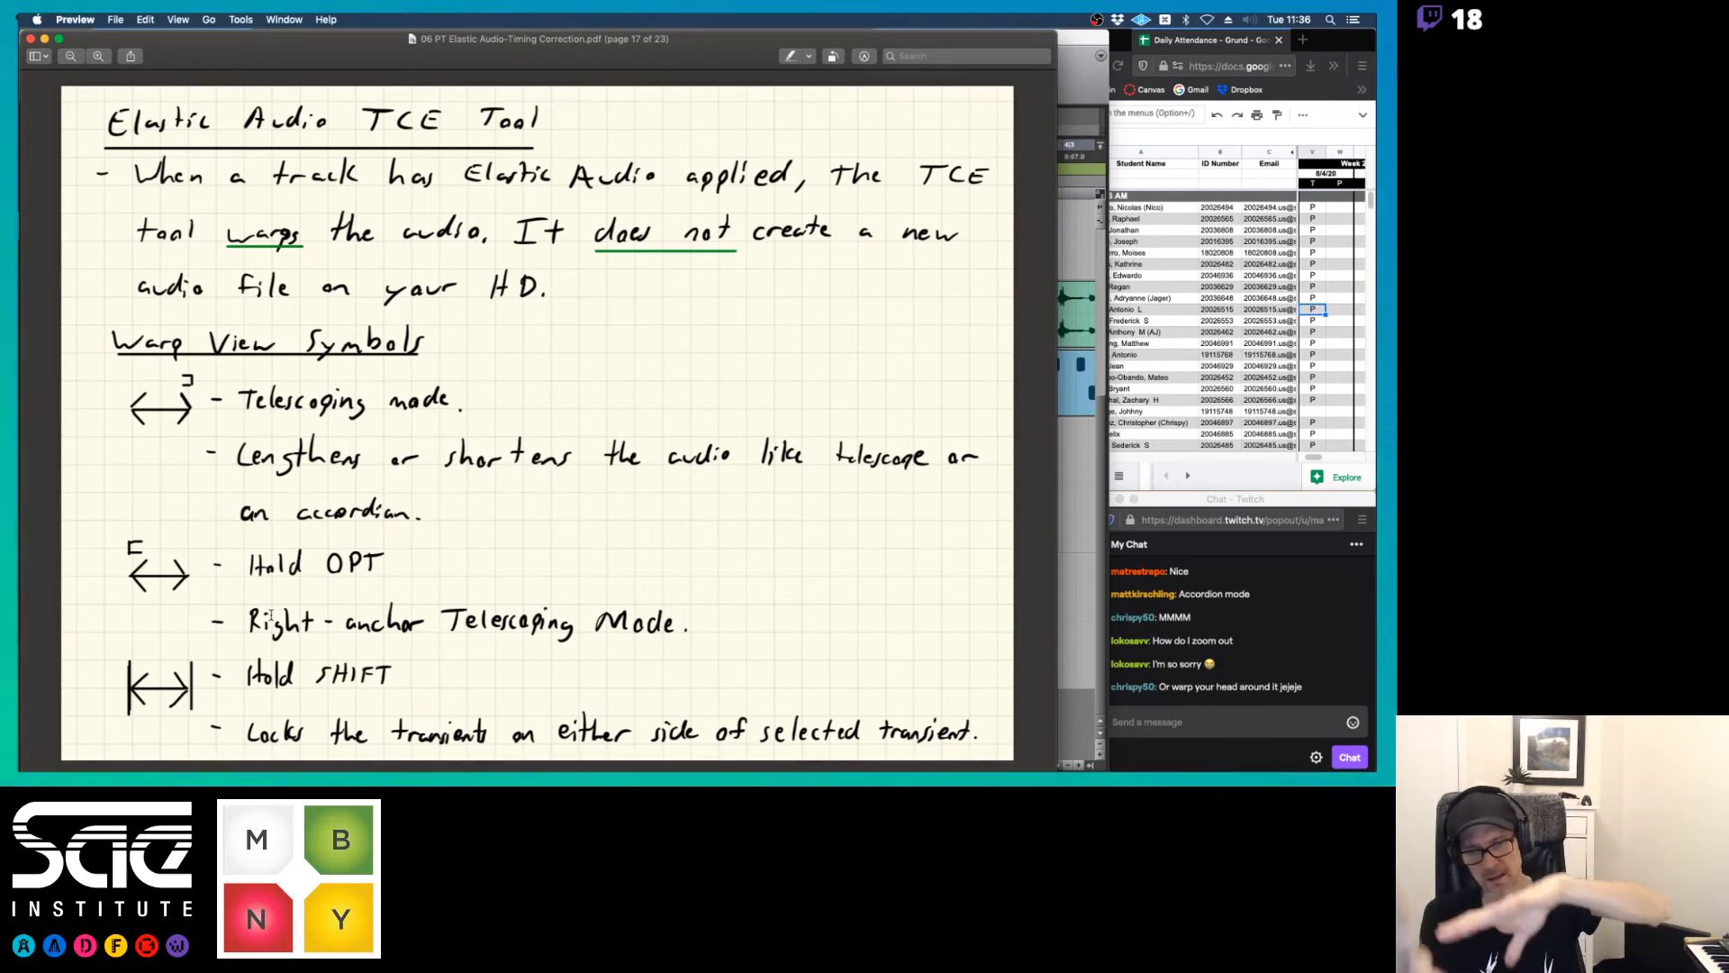
Switch back to Pro Tools and change the dhs_ky120 keyboard track's Elastic Audio algorithm to Polyphonic
key("super+Tab")
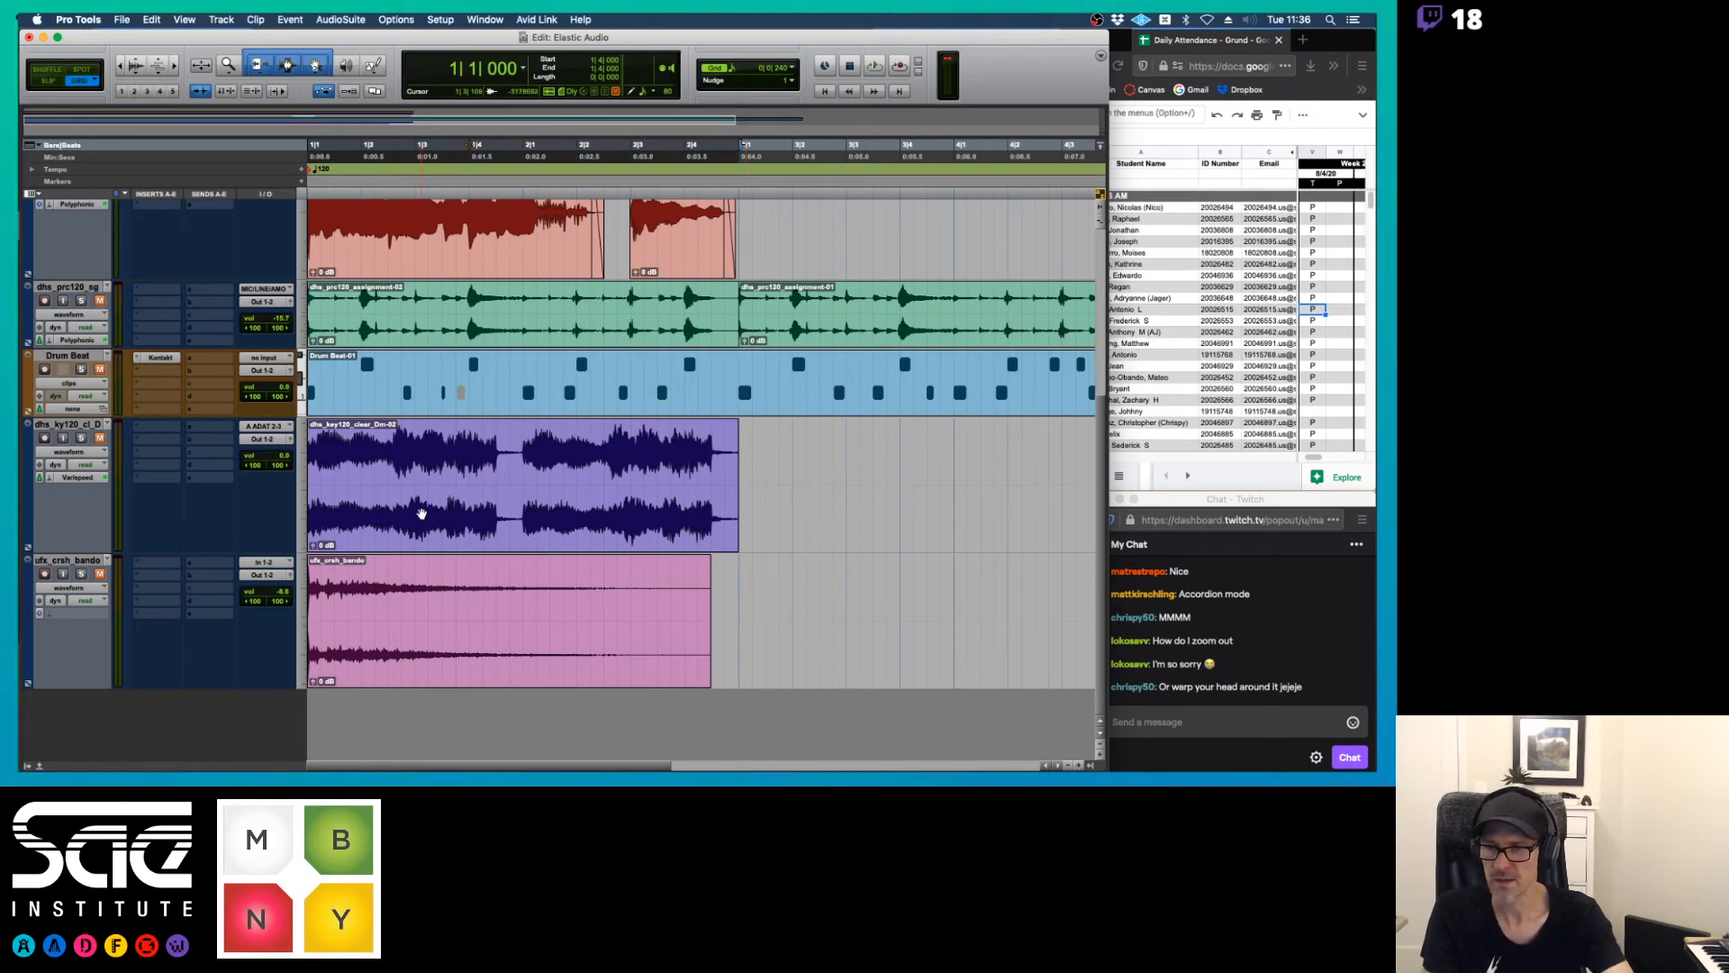
left_click(57, 479)
left_click(87, 442)
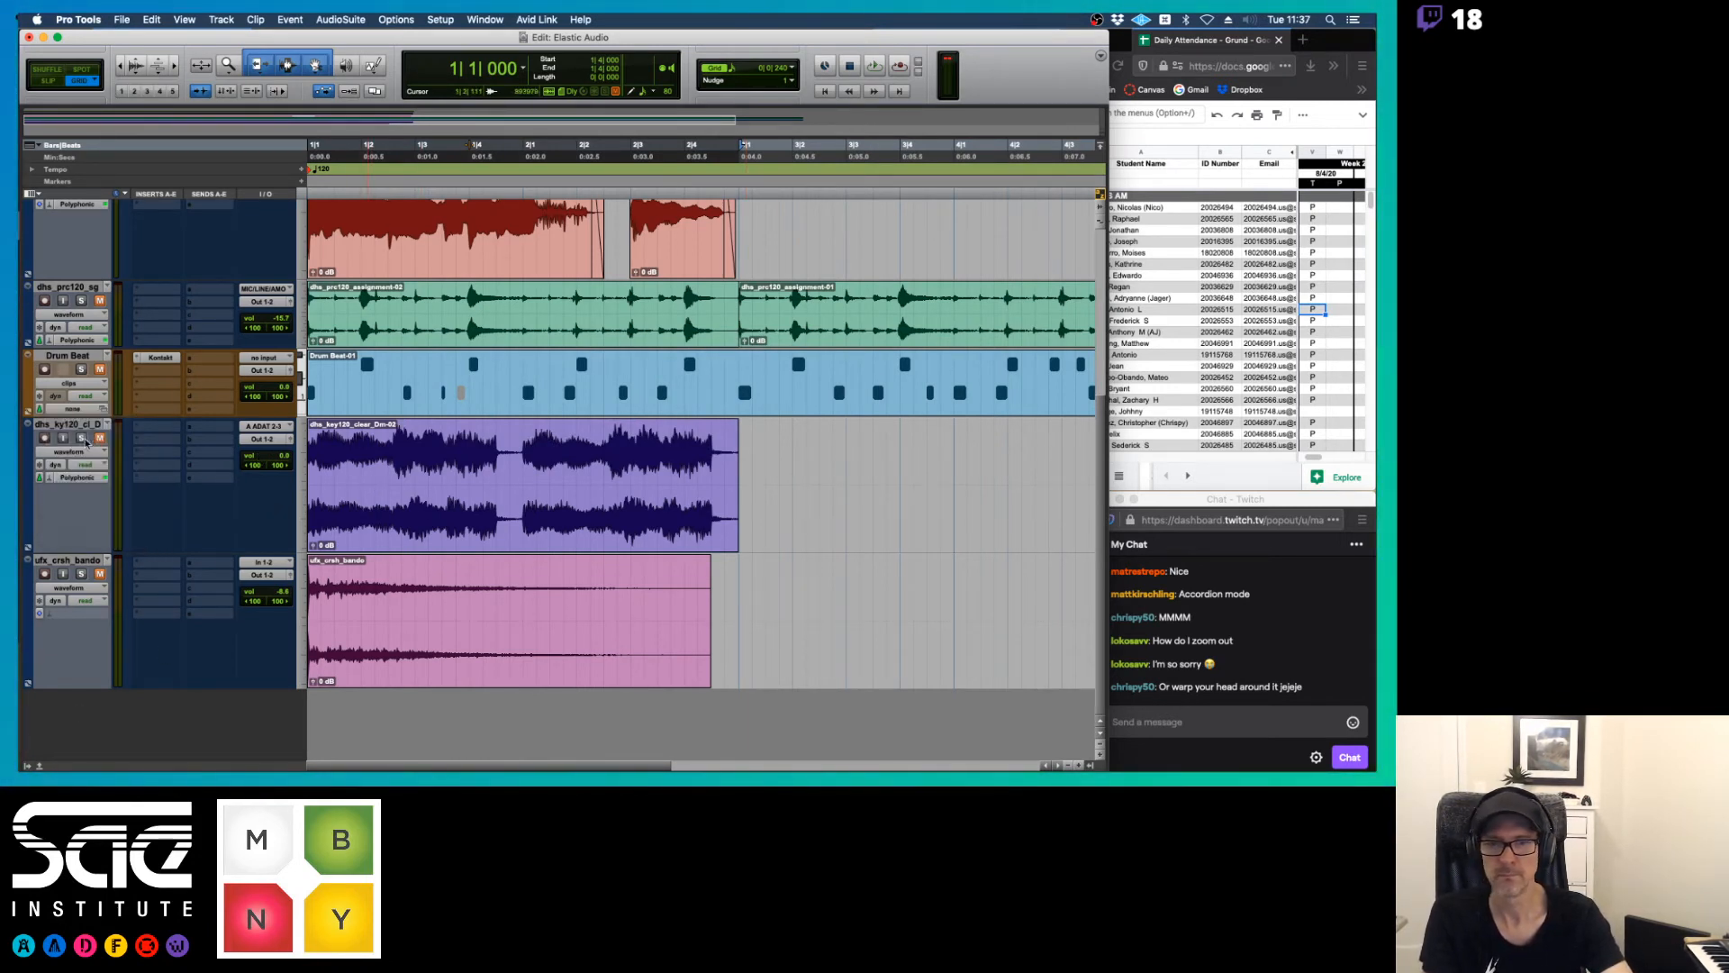
key("space")
Unmute the keyboard track and lower its volume to -11.9 during playback
key("space")
left_click(98, 440)
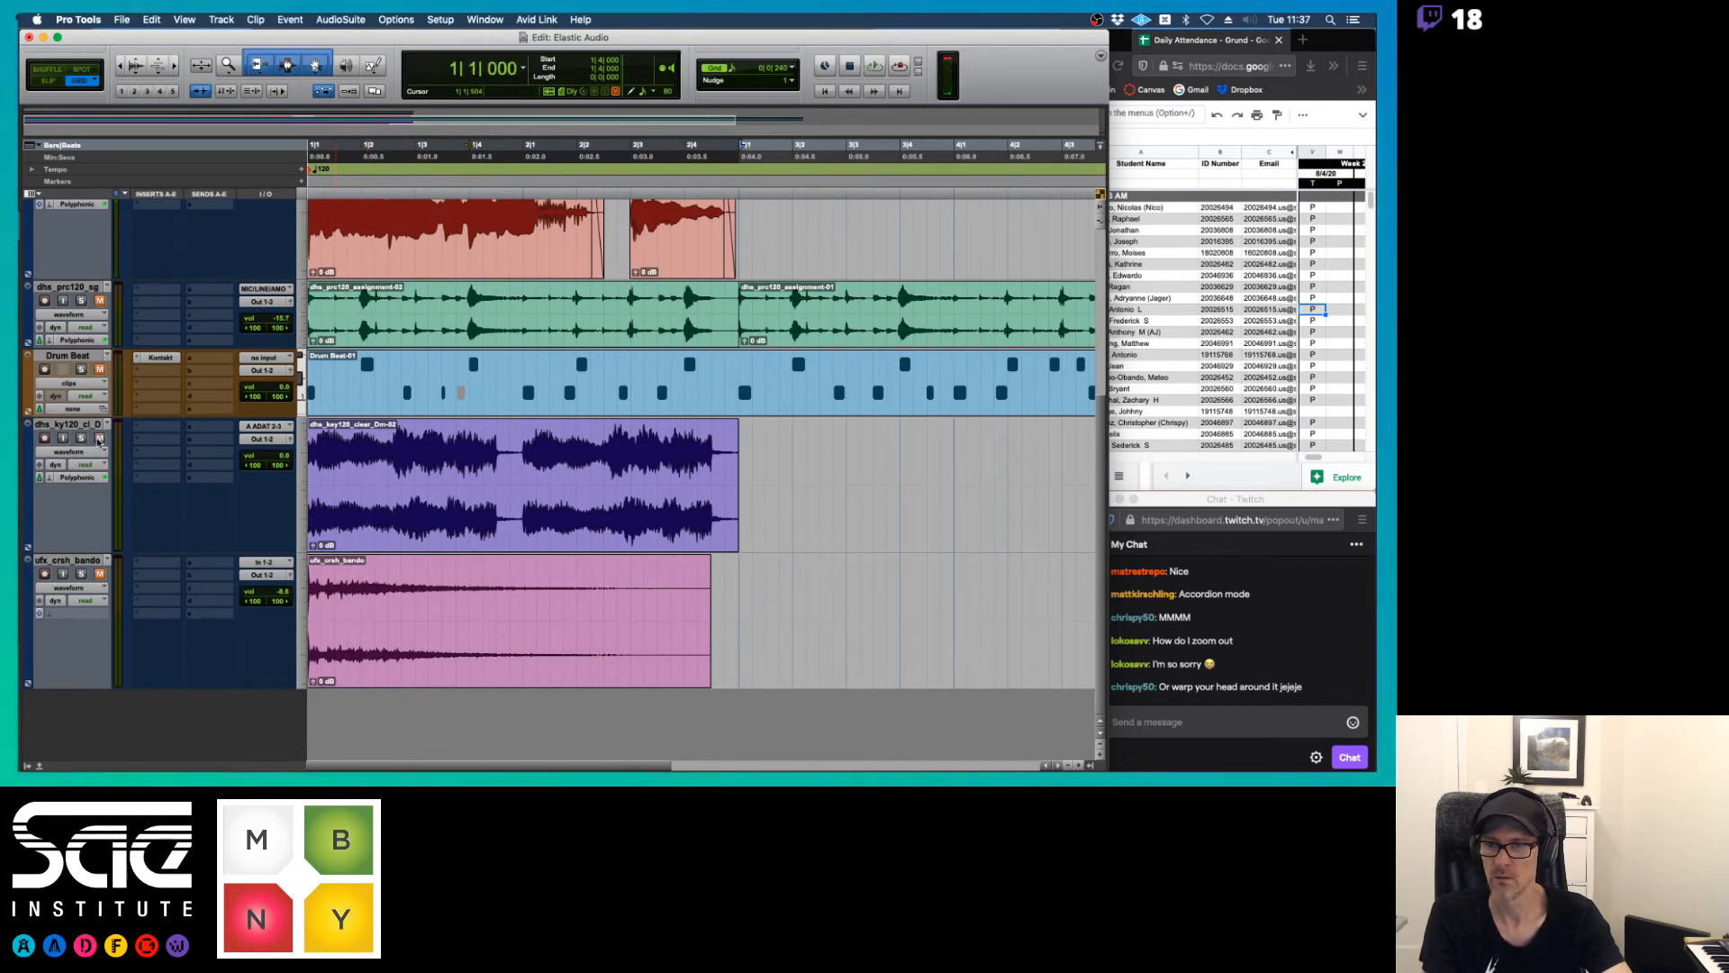
key("space")
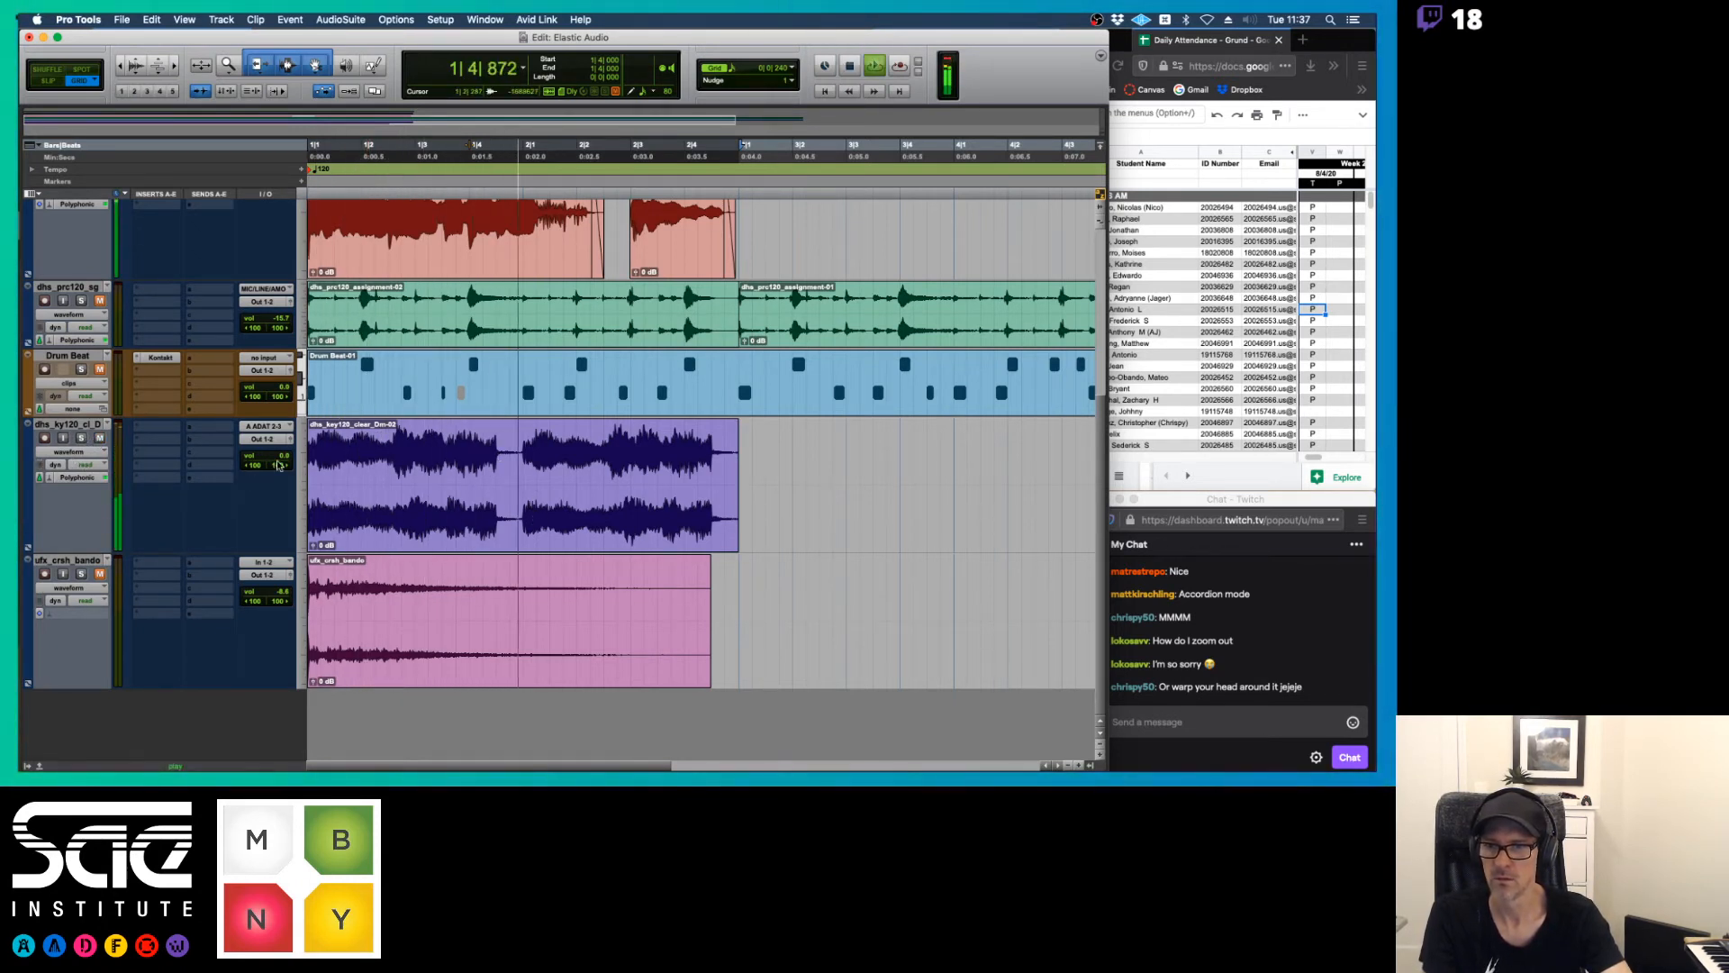
left_click_drag(278, 464, 279, 469)
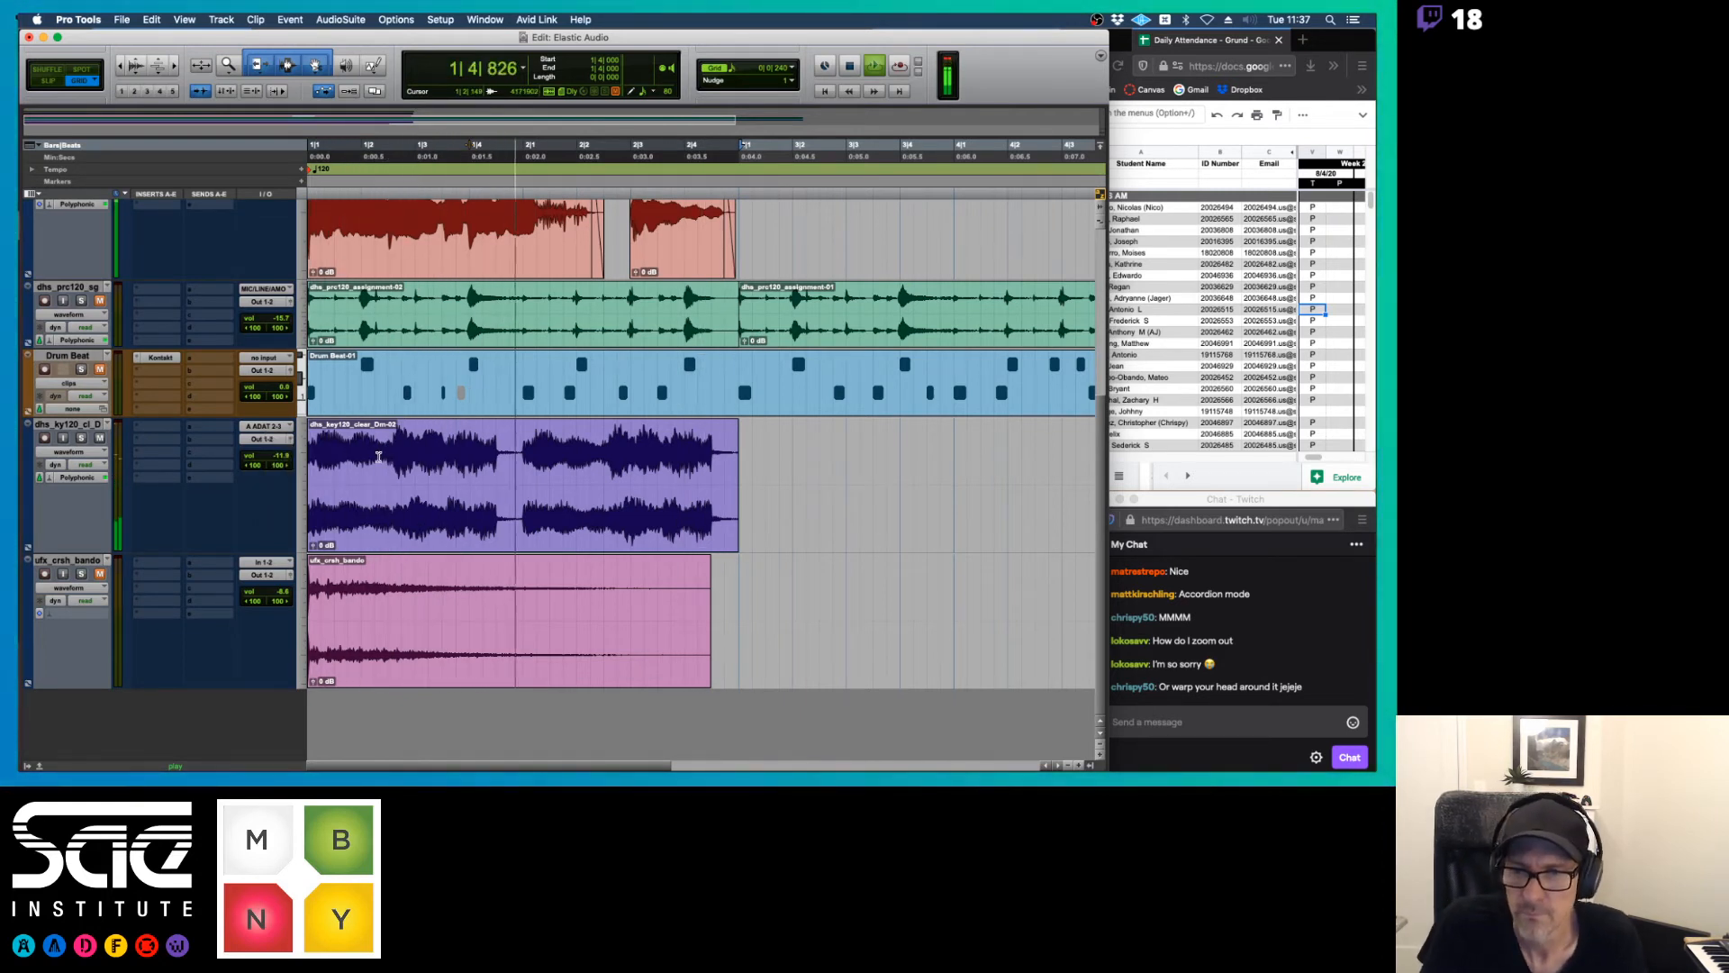
key("space")
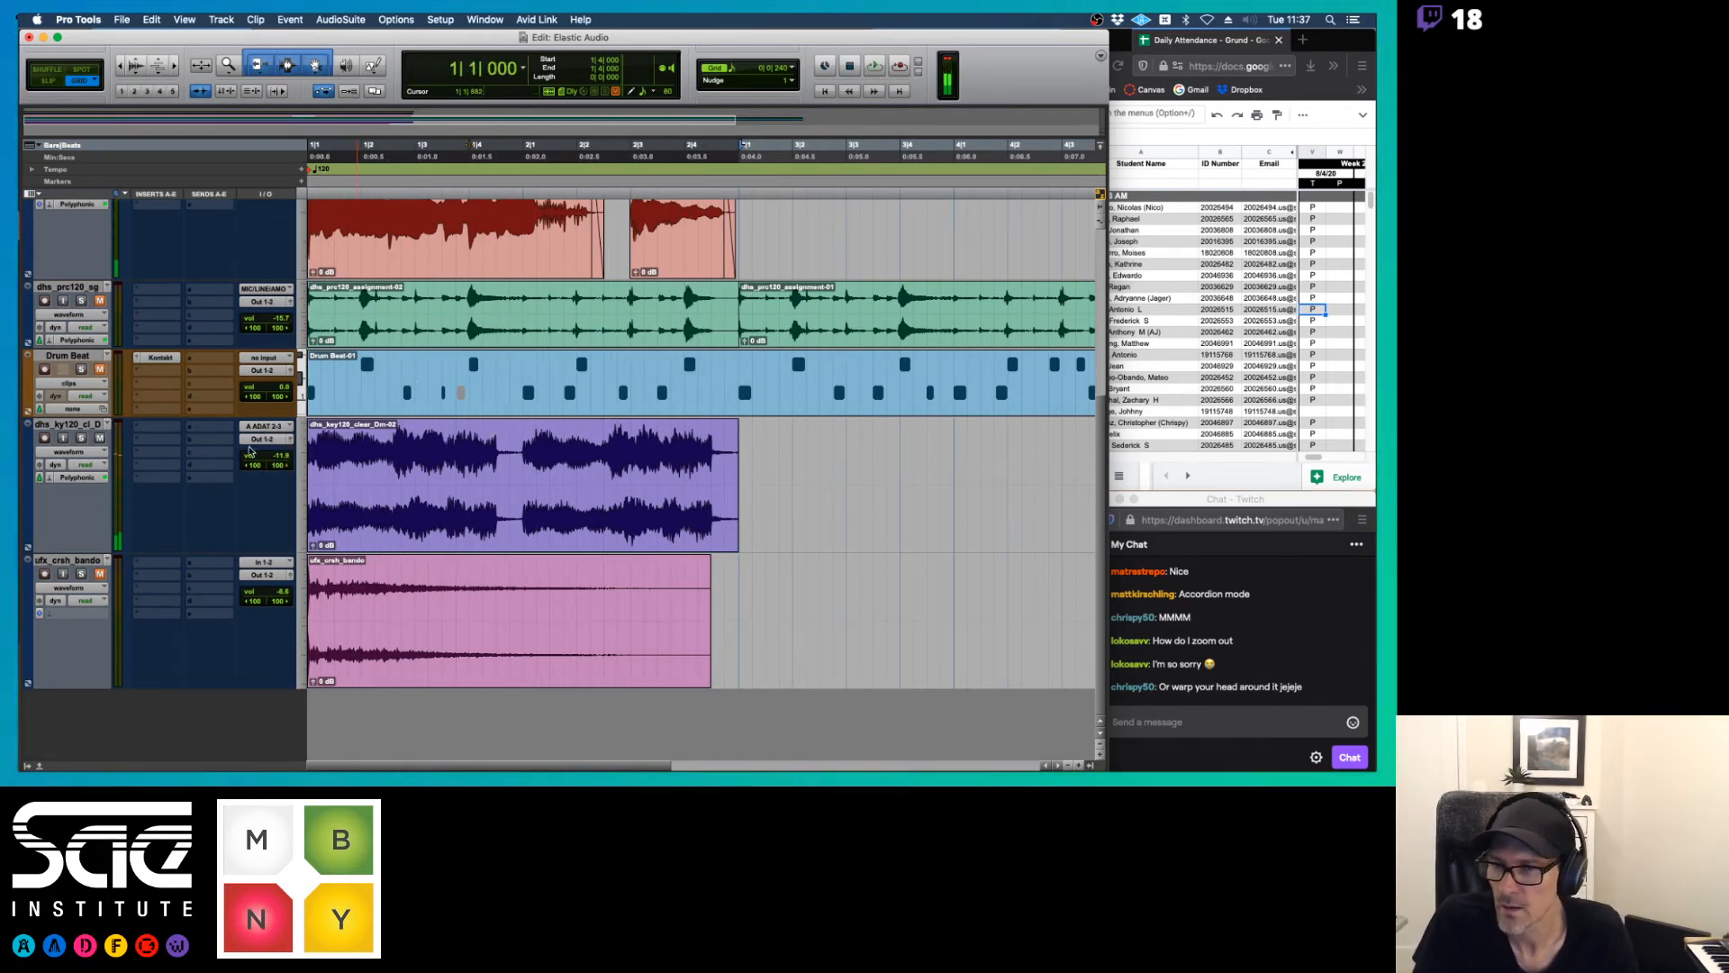
Move the keyboard track above the dhs_prc120_sg percussion track, set it to analysis view and briefly audition it
left_click_drag(63, 424, 57, 302)
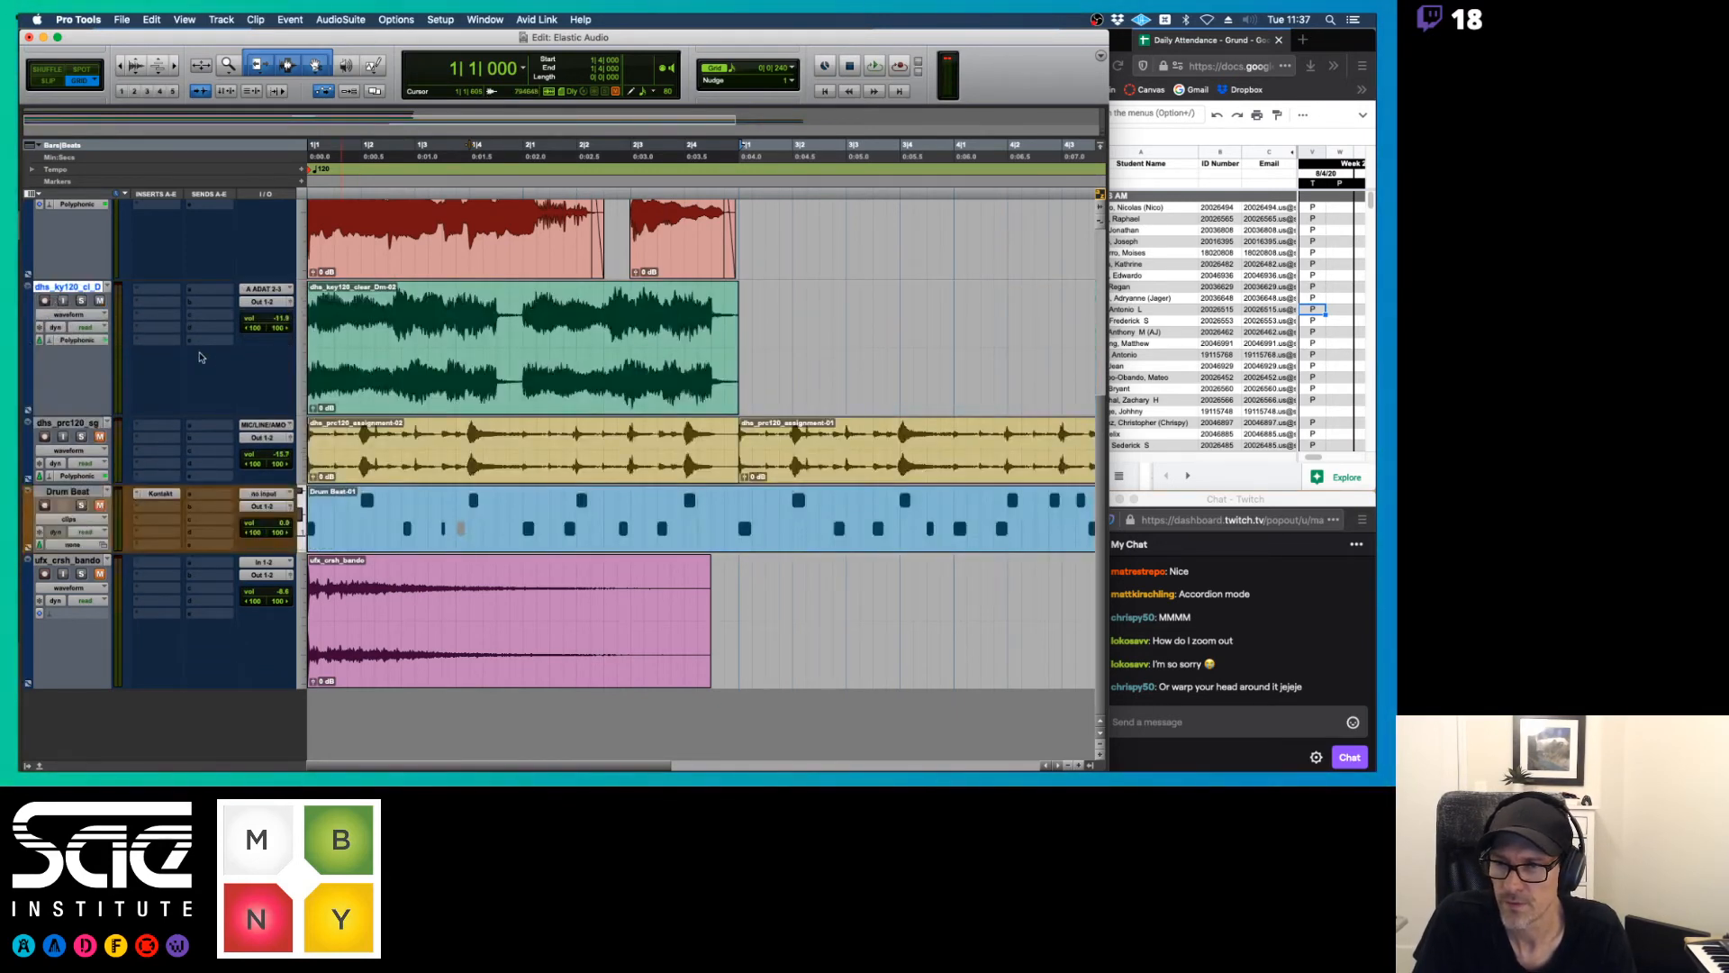
left_click(92, 316)
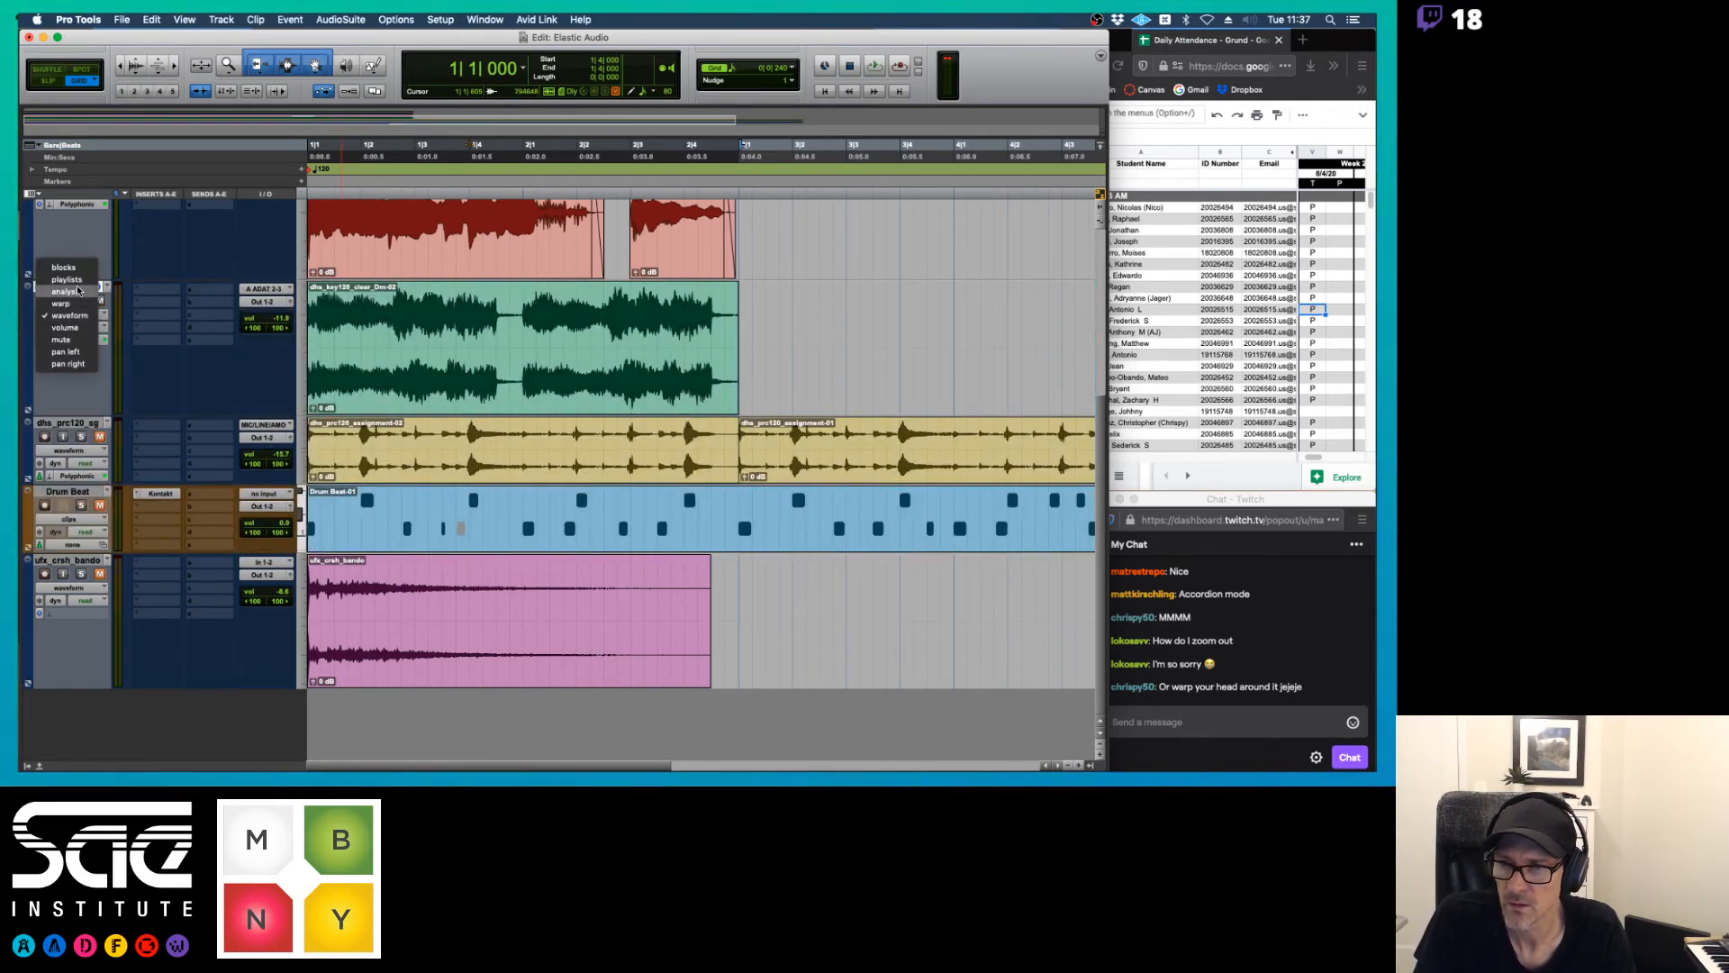
left_click(78, 291)
key("space")
key("space")
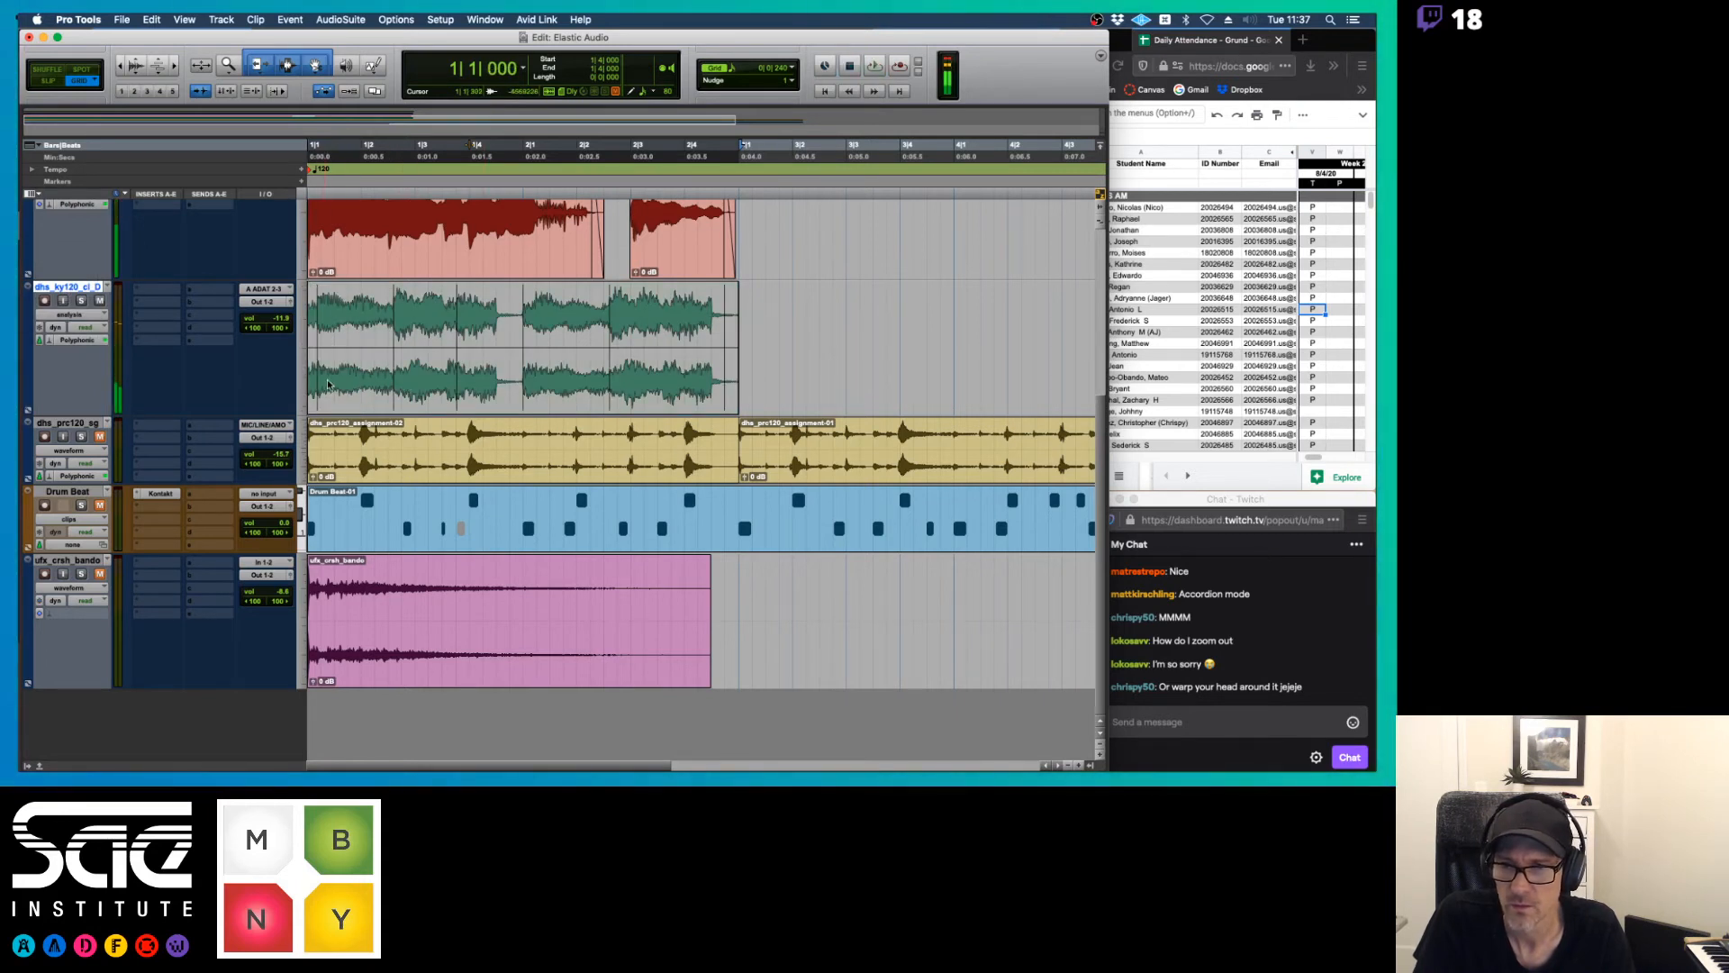
Solo the keyboard track and play it back against its detected event markers
left_click(82, 300)
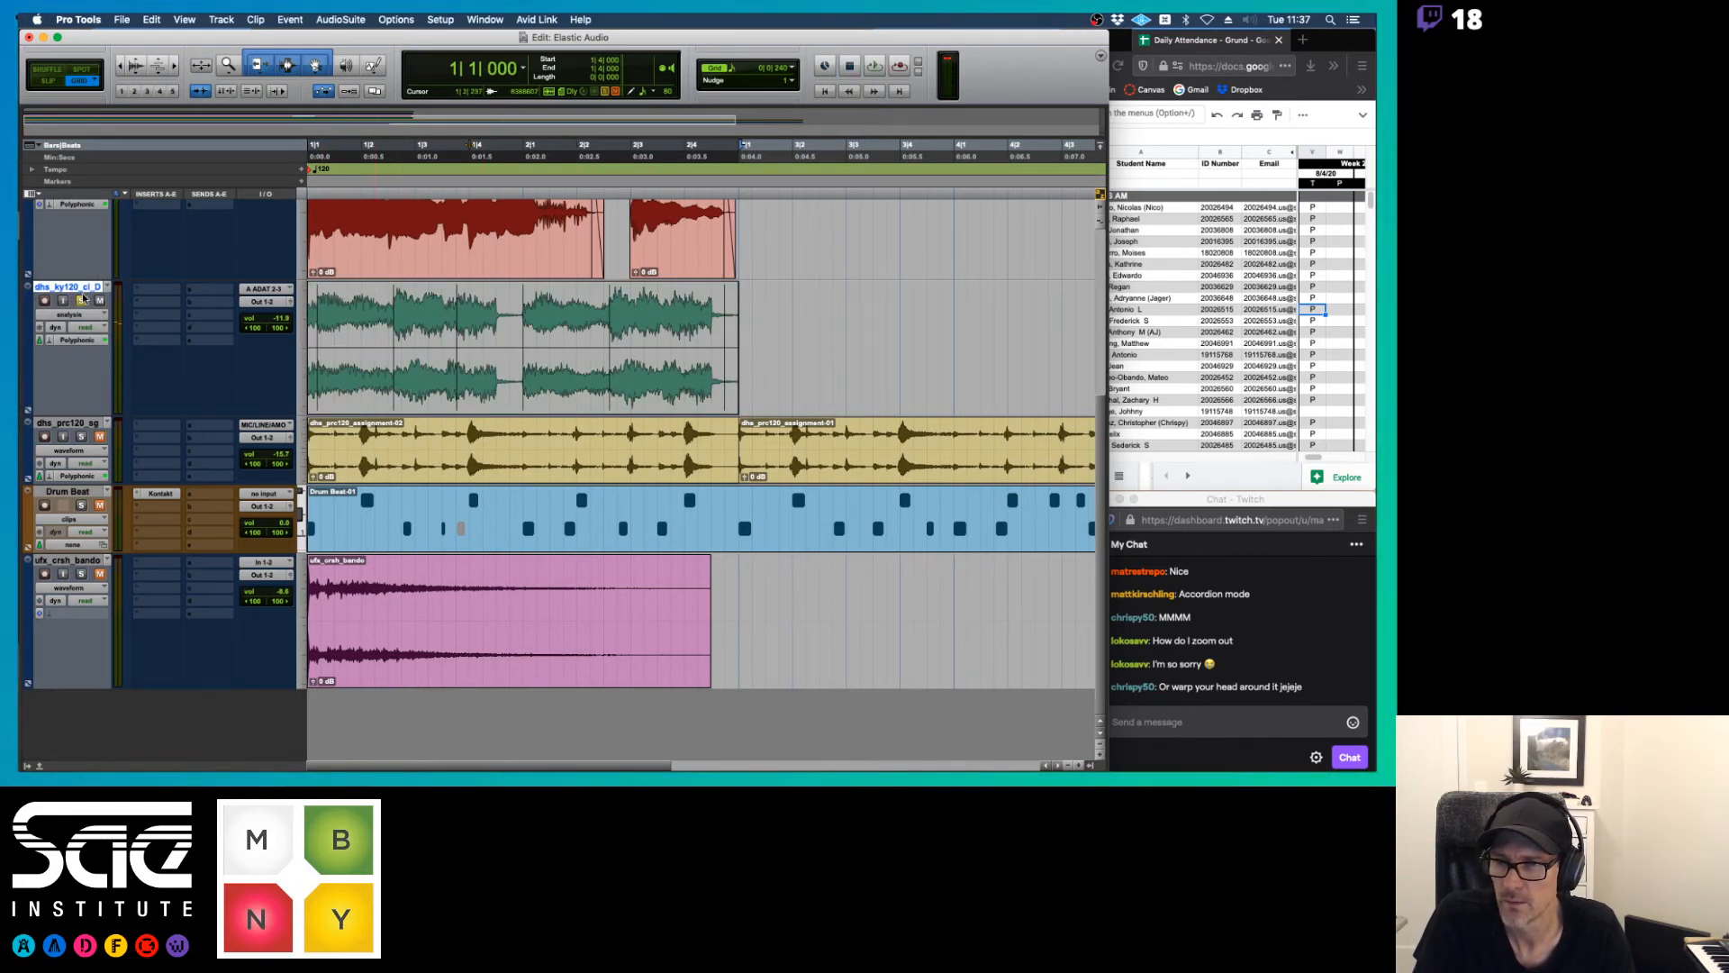
key("super+space")
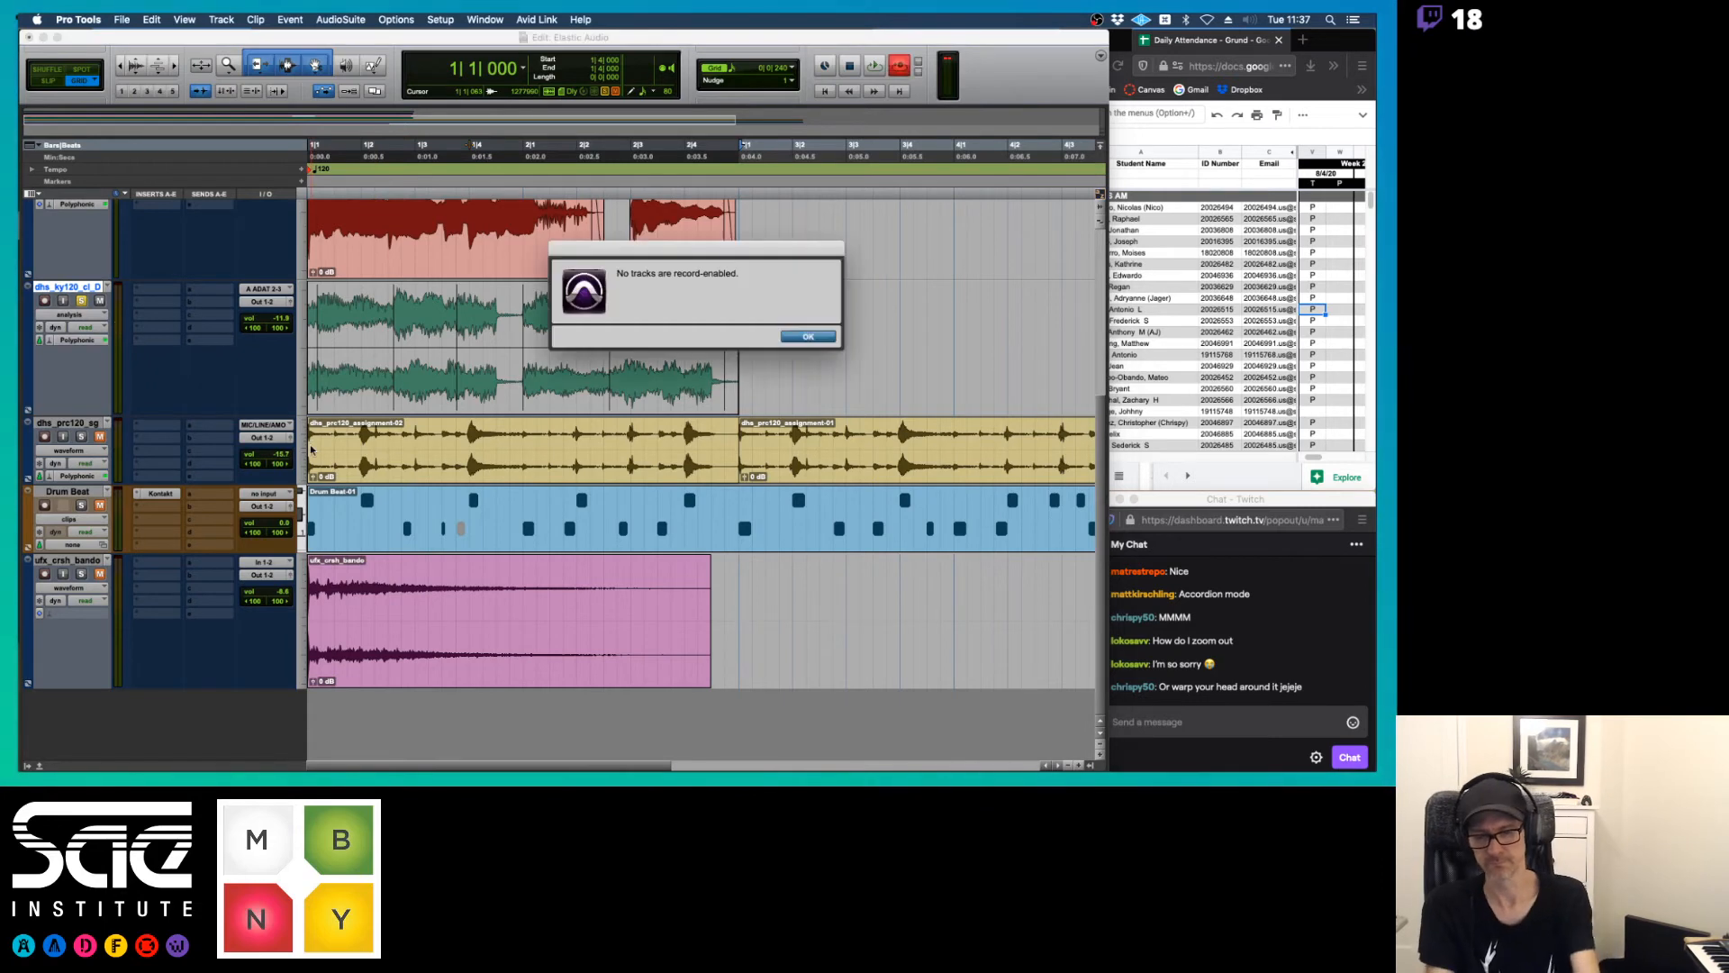
key("Return")
key("space")
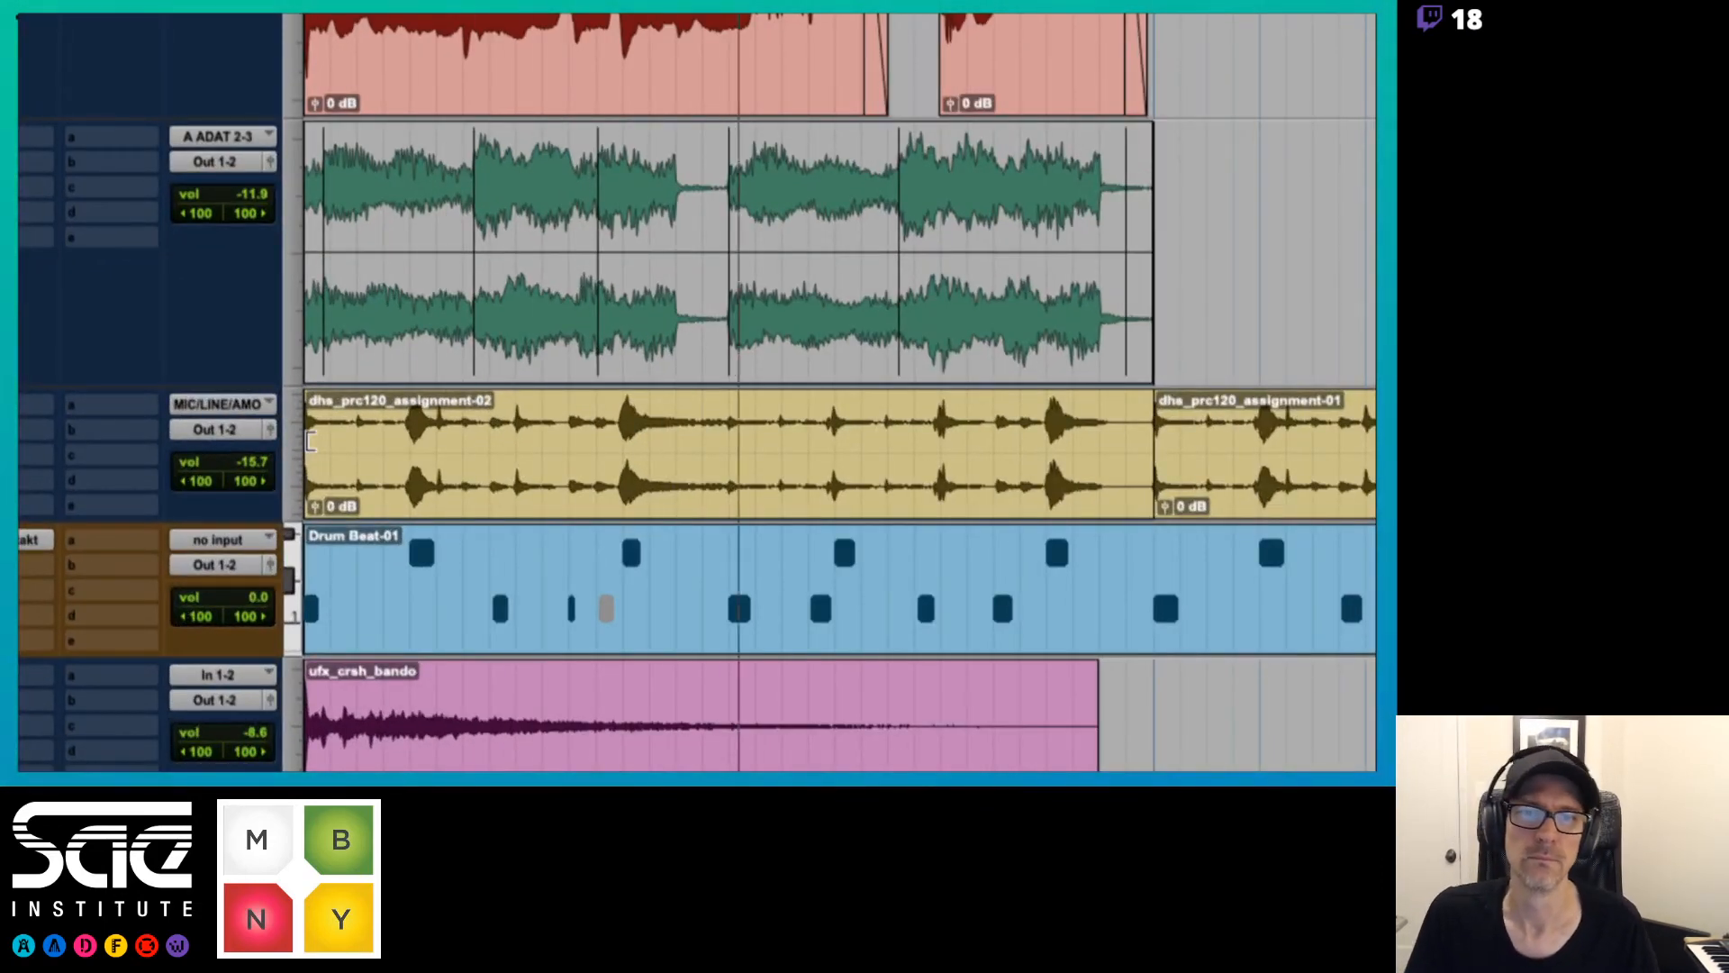
key("space")
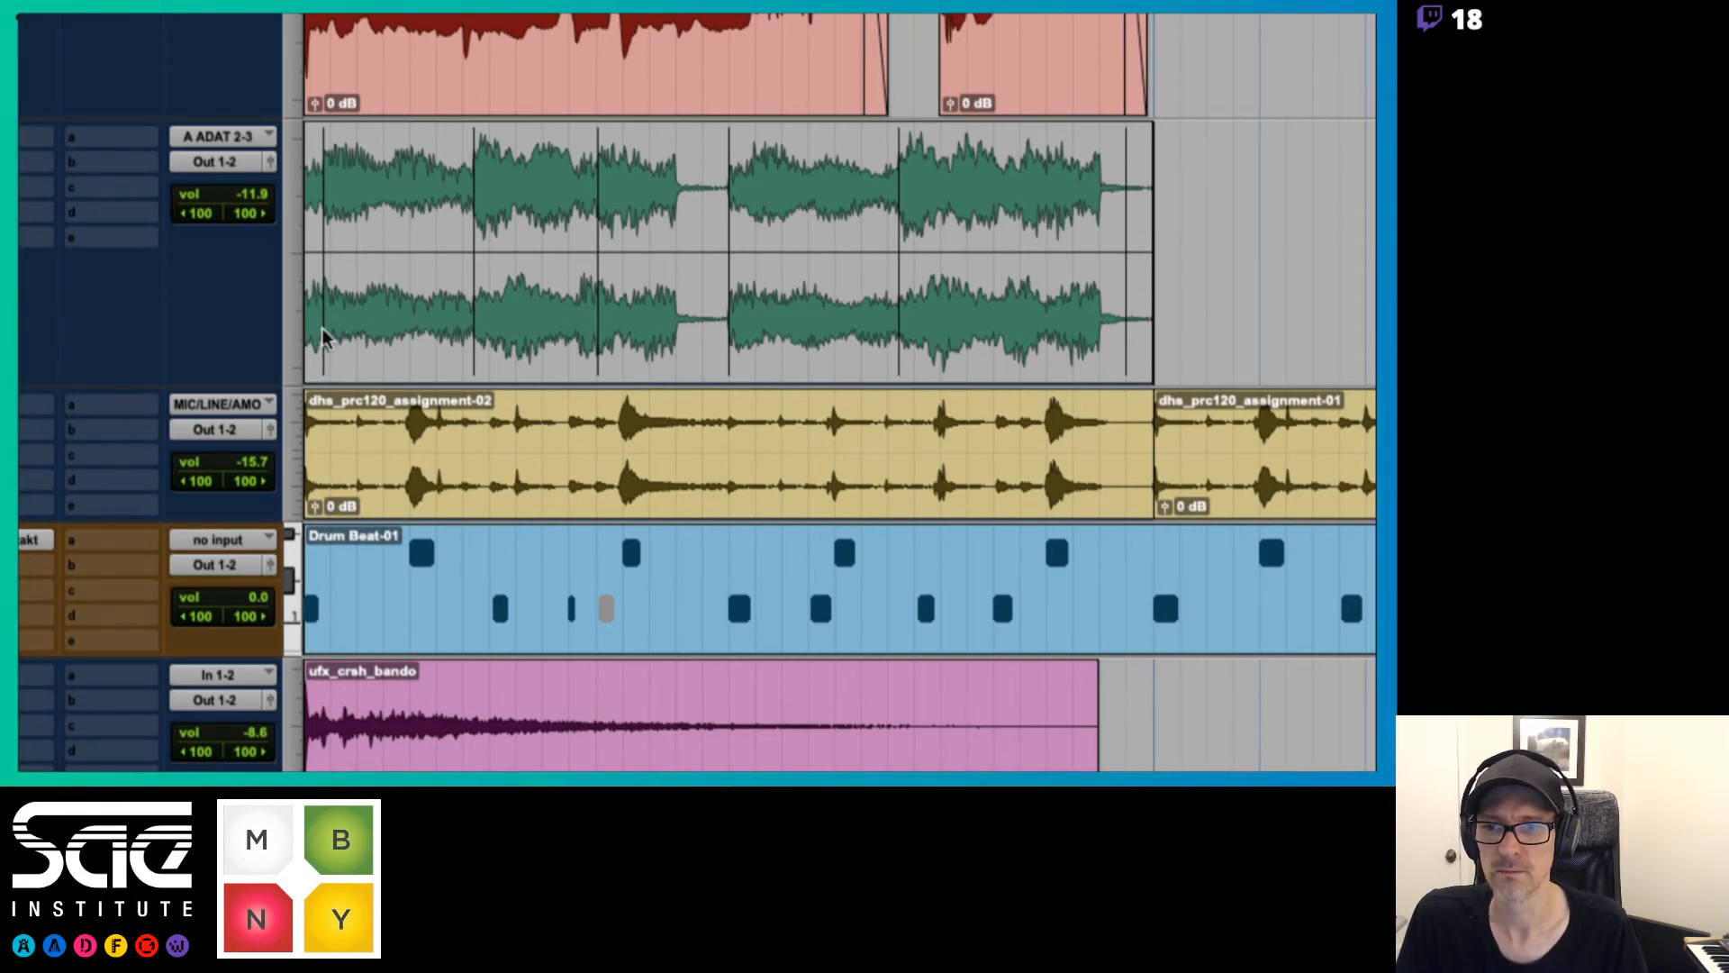
Remove the stray event markers near the keyboard clip's start and end, and add one just before beat 2|4
key("space")
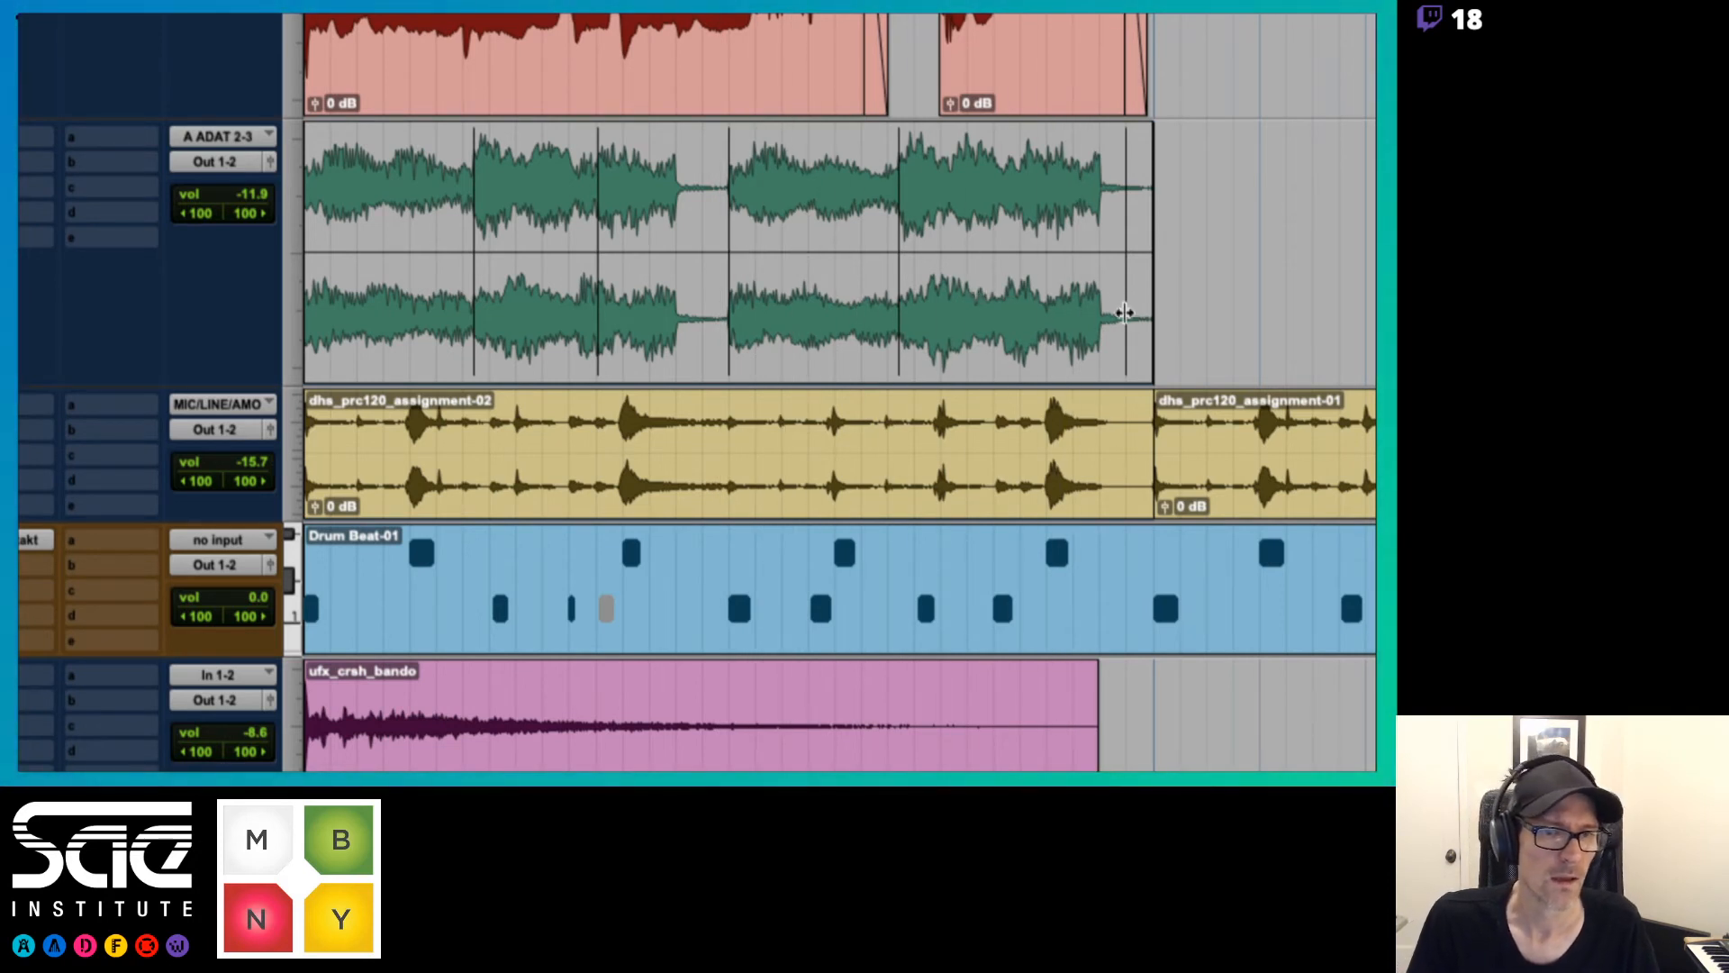
key("space")
key("space")
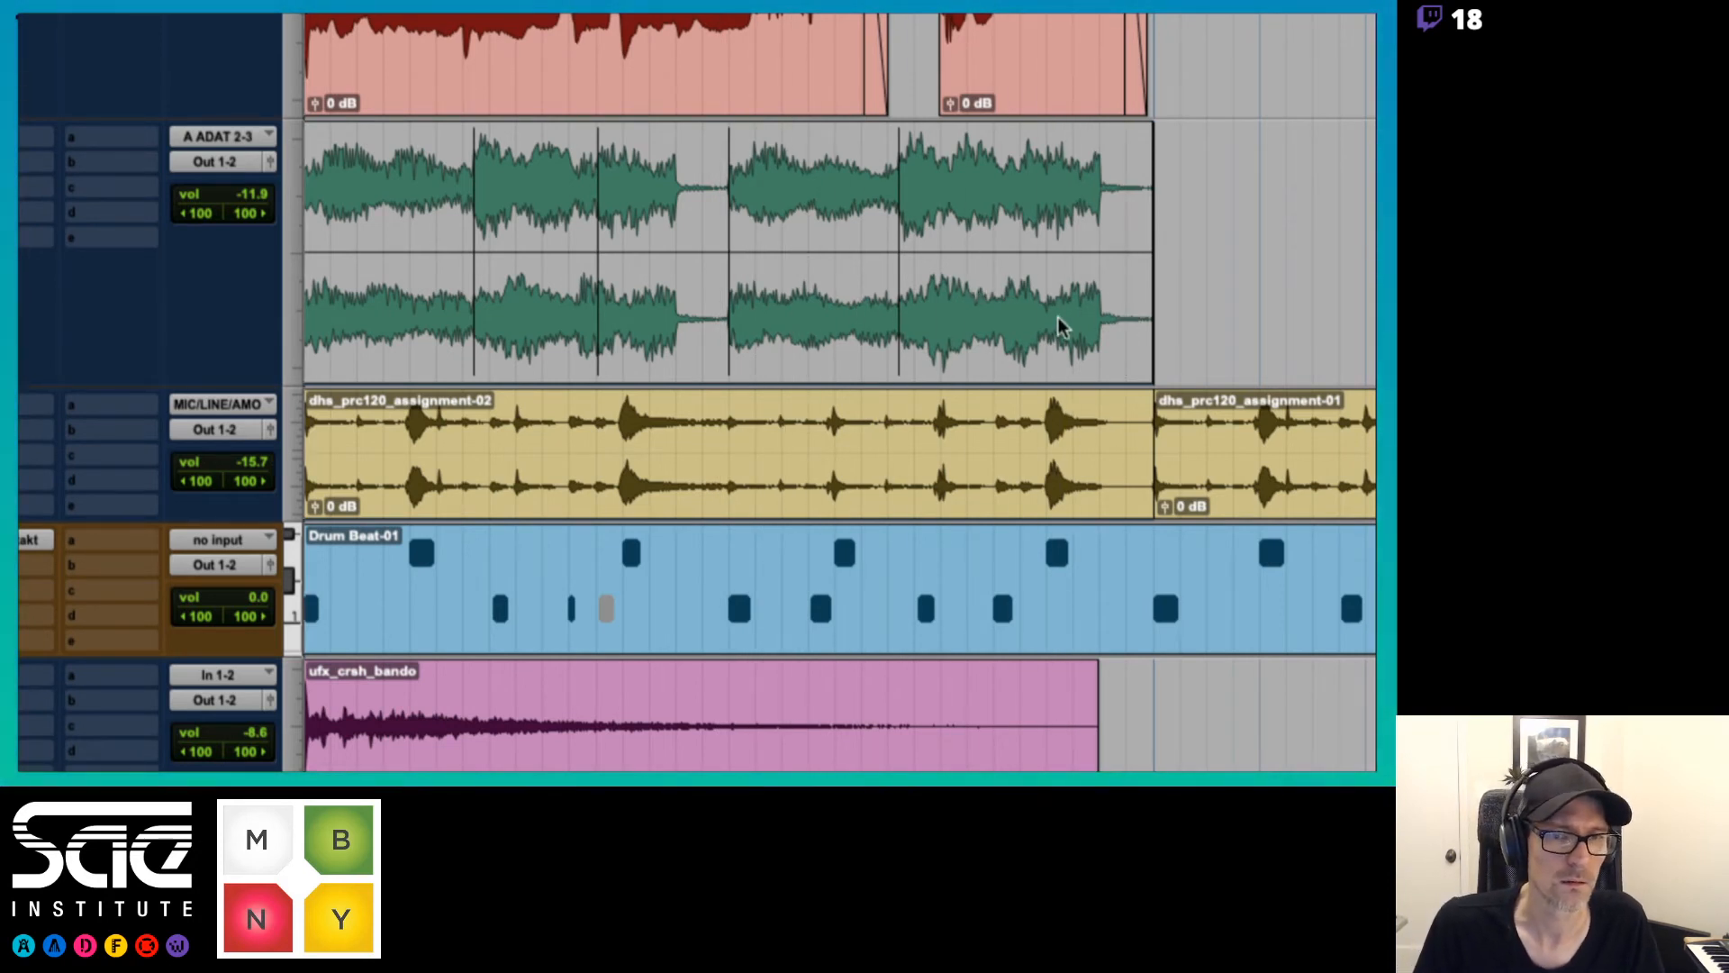
left_click(1018, 371)
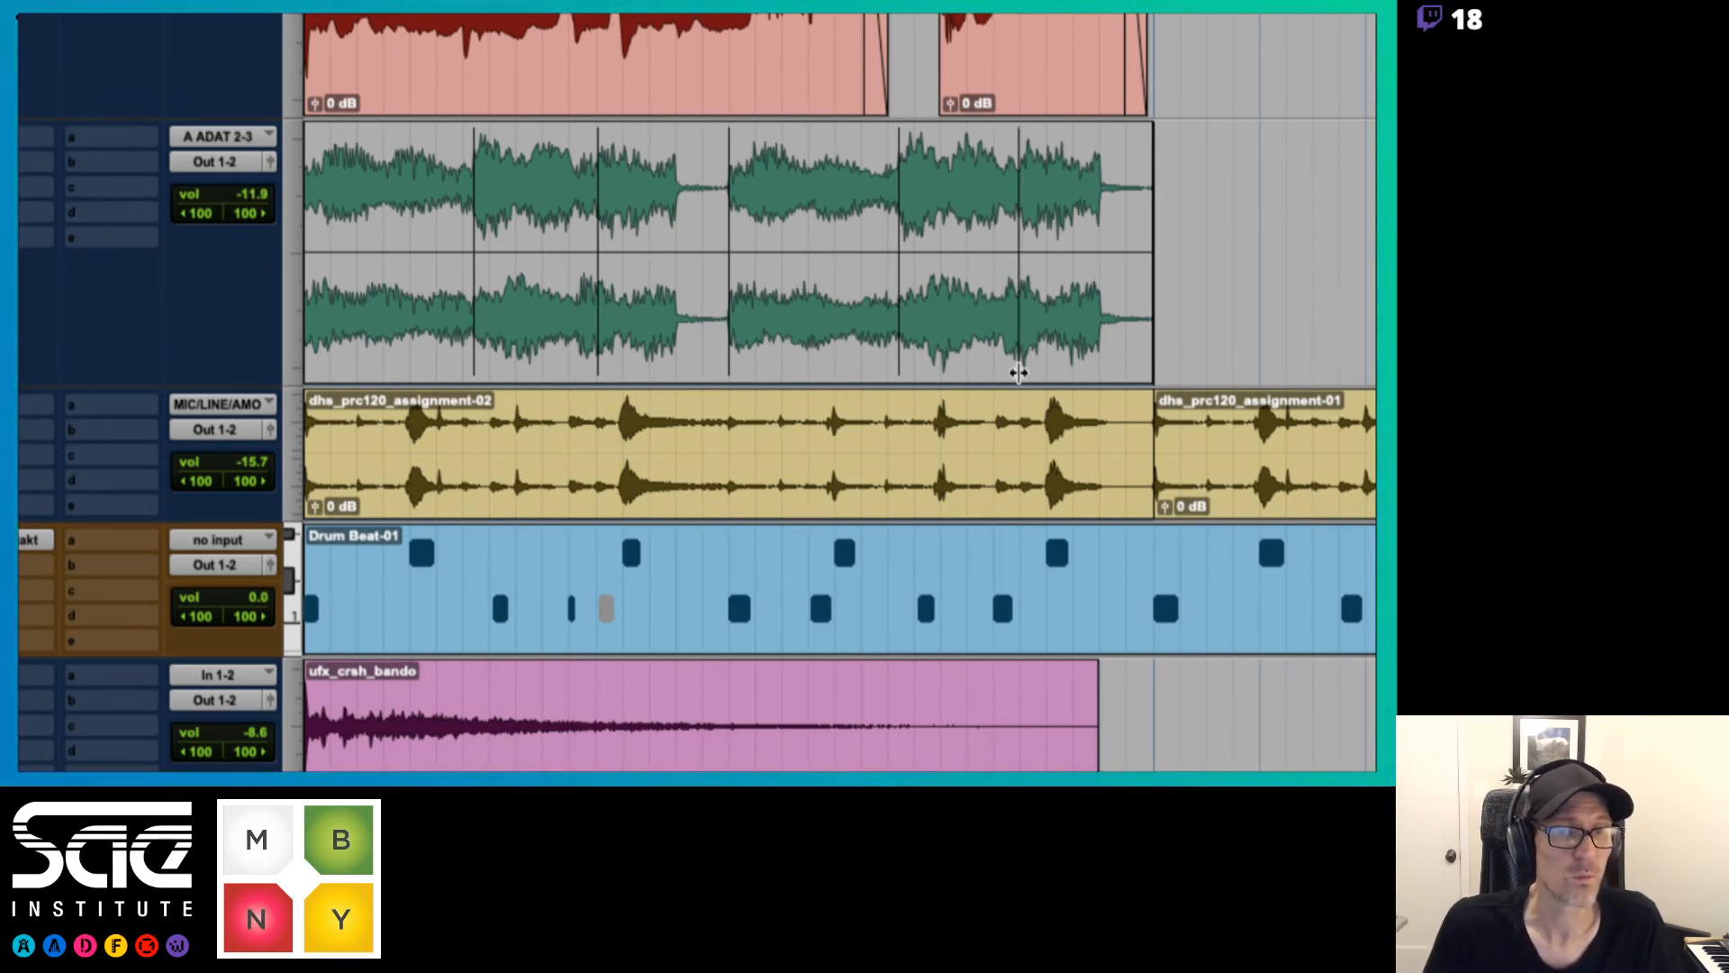
key("space")
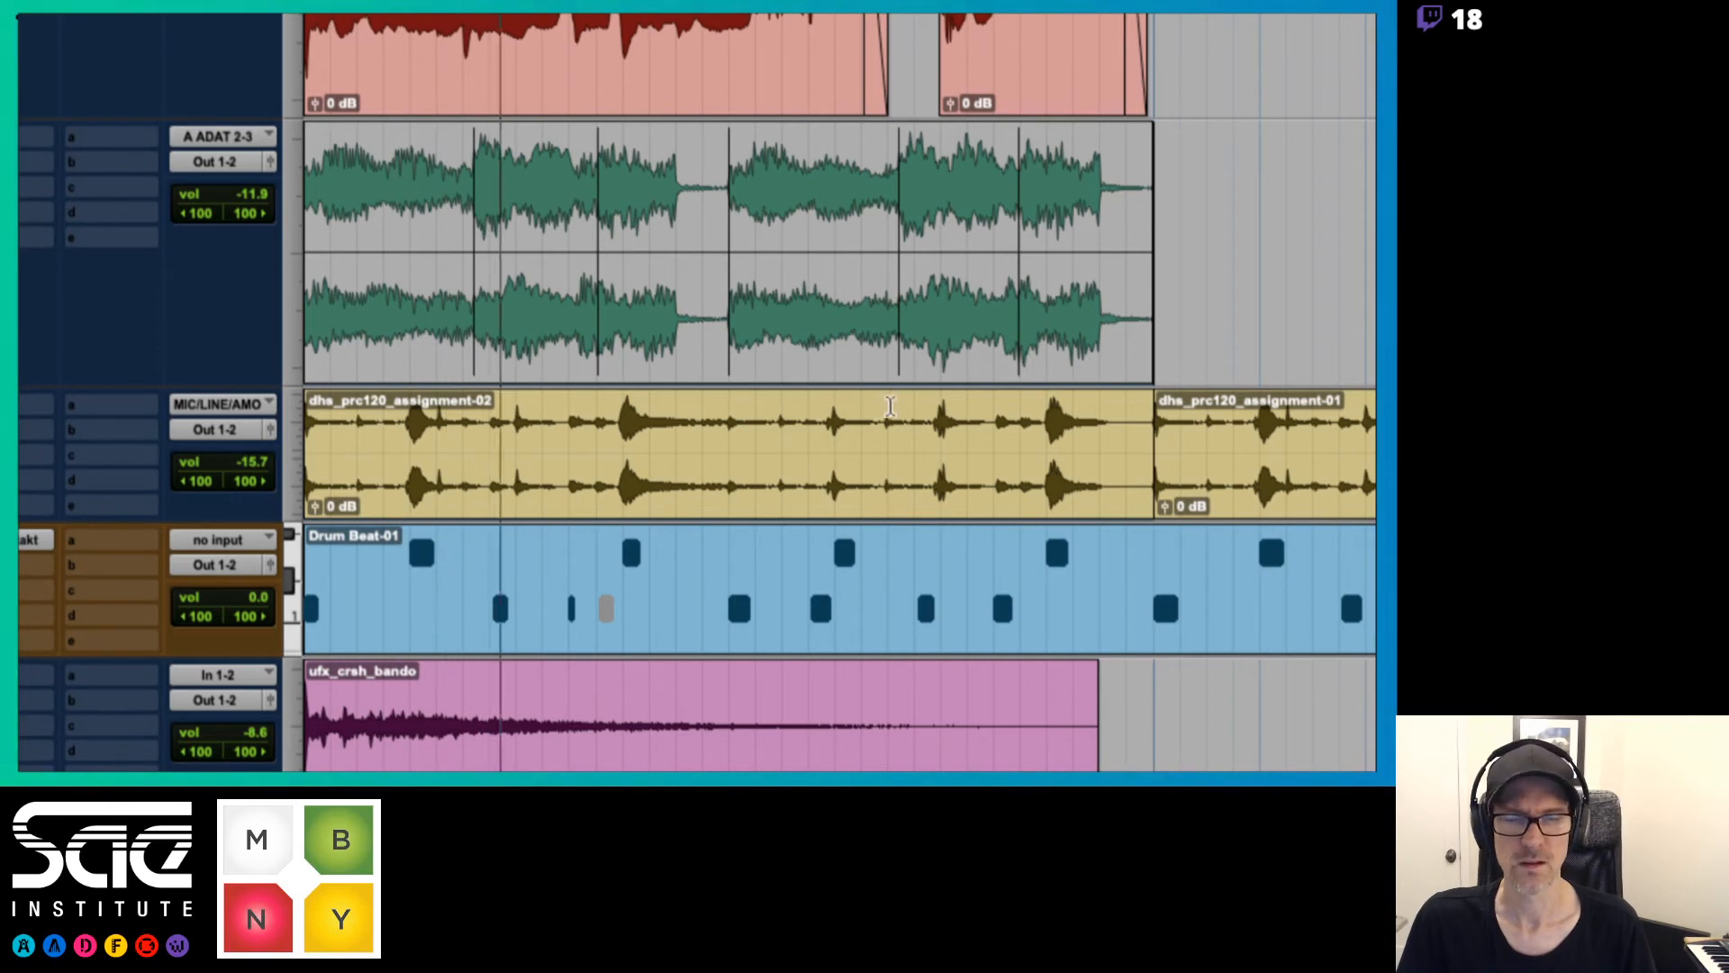
key("space")
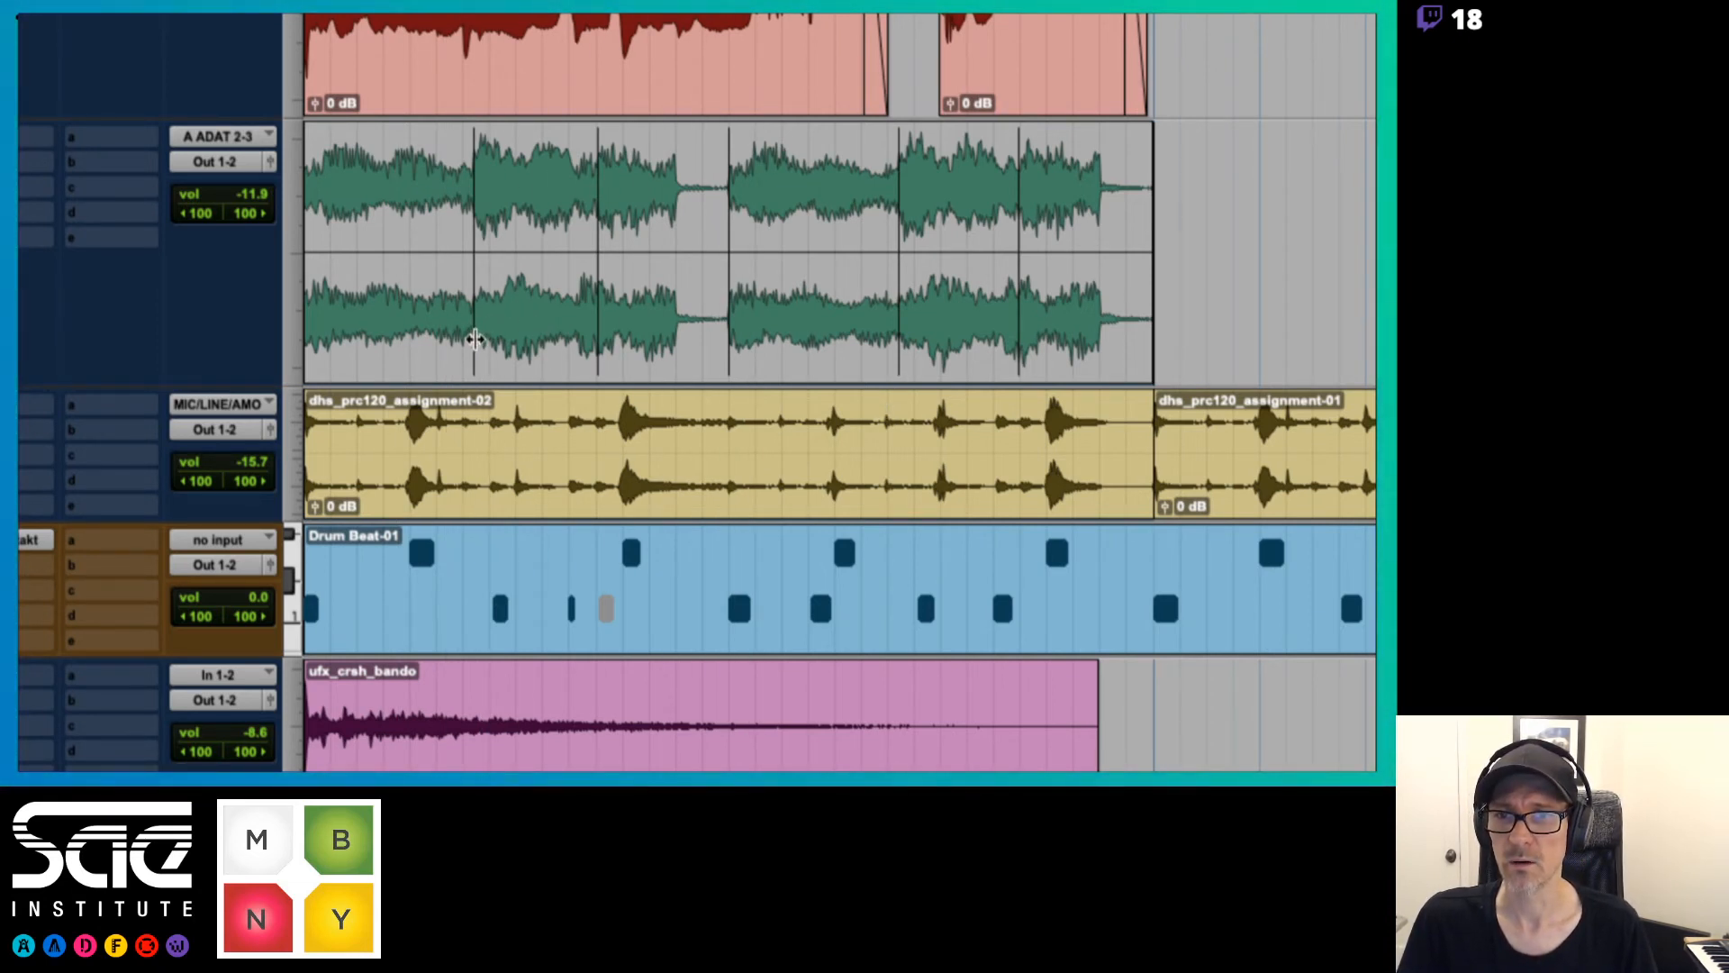
Switch the keyboard track from analysis to warp view
scroll(219, 332, "left", 5)
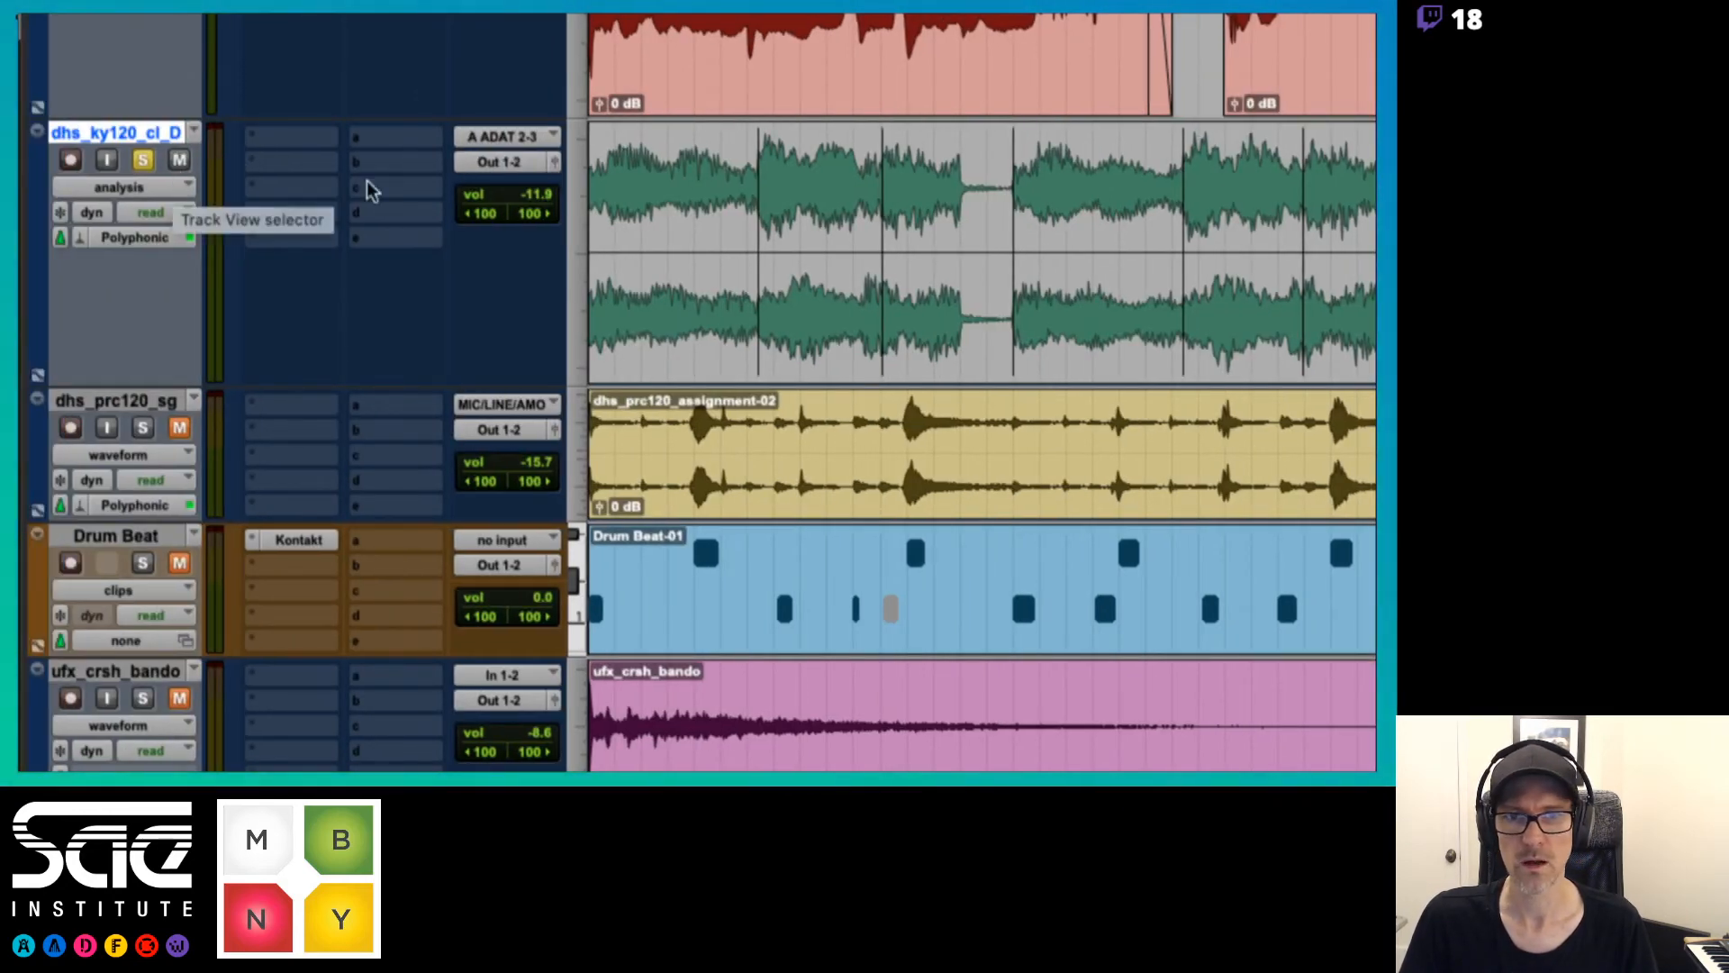
scroll(366, 185, "right", 3)
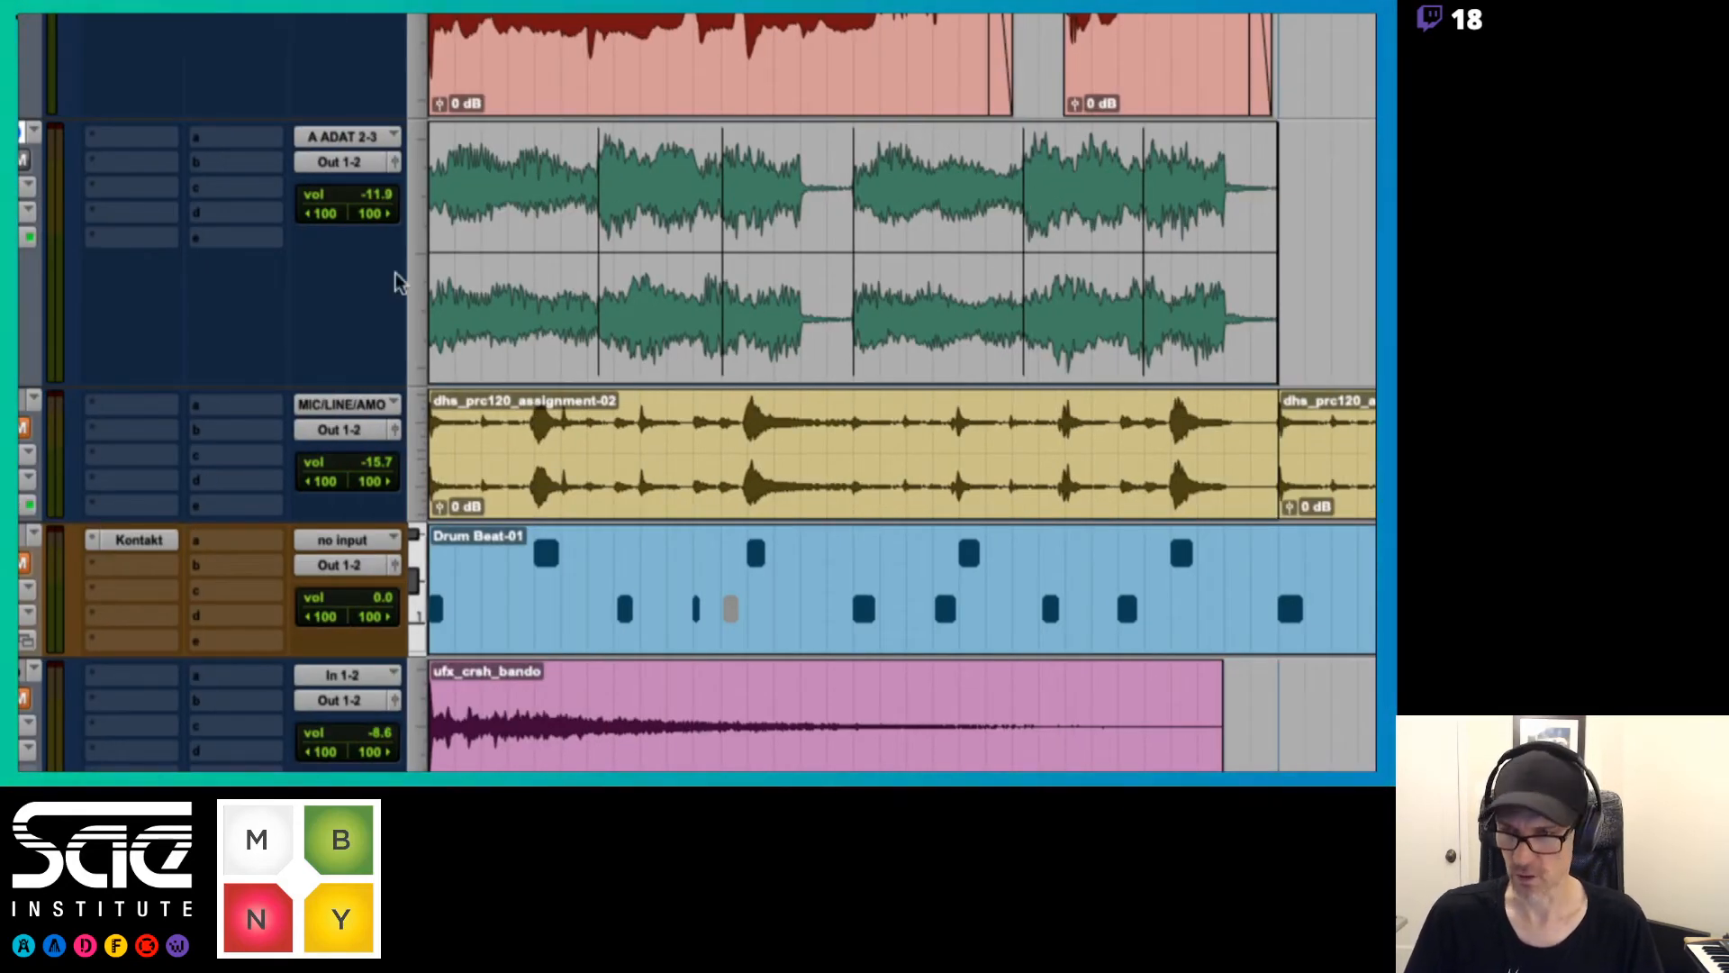
scroll(394, 278, "left", 3)
left_click(114, 189)
left_click(114, 214)
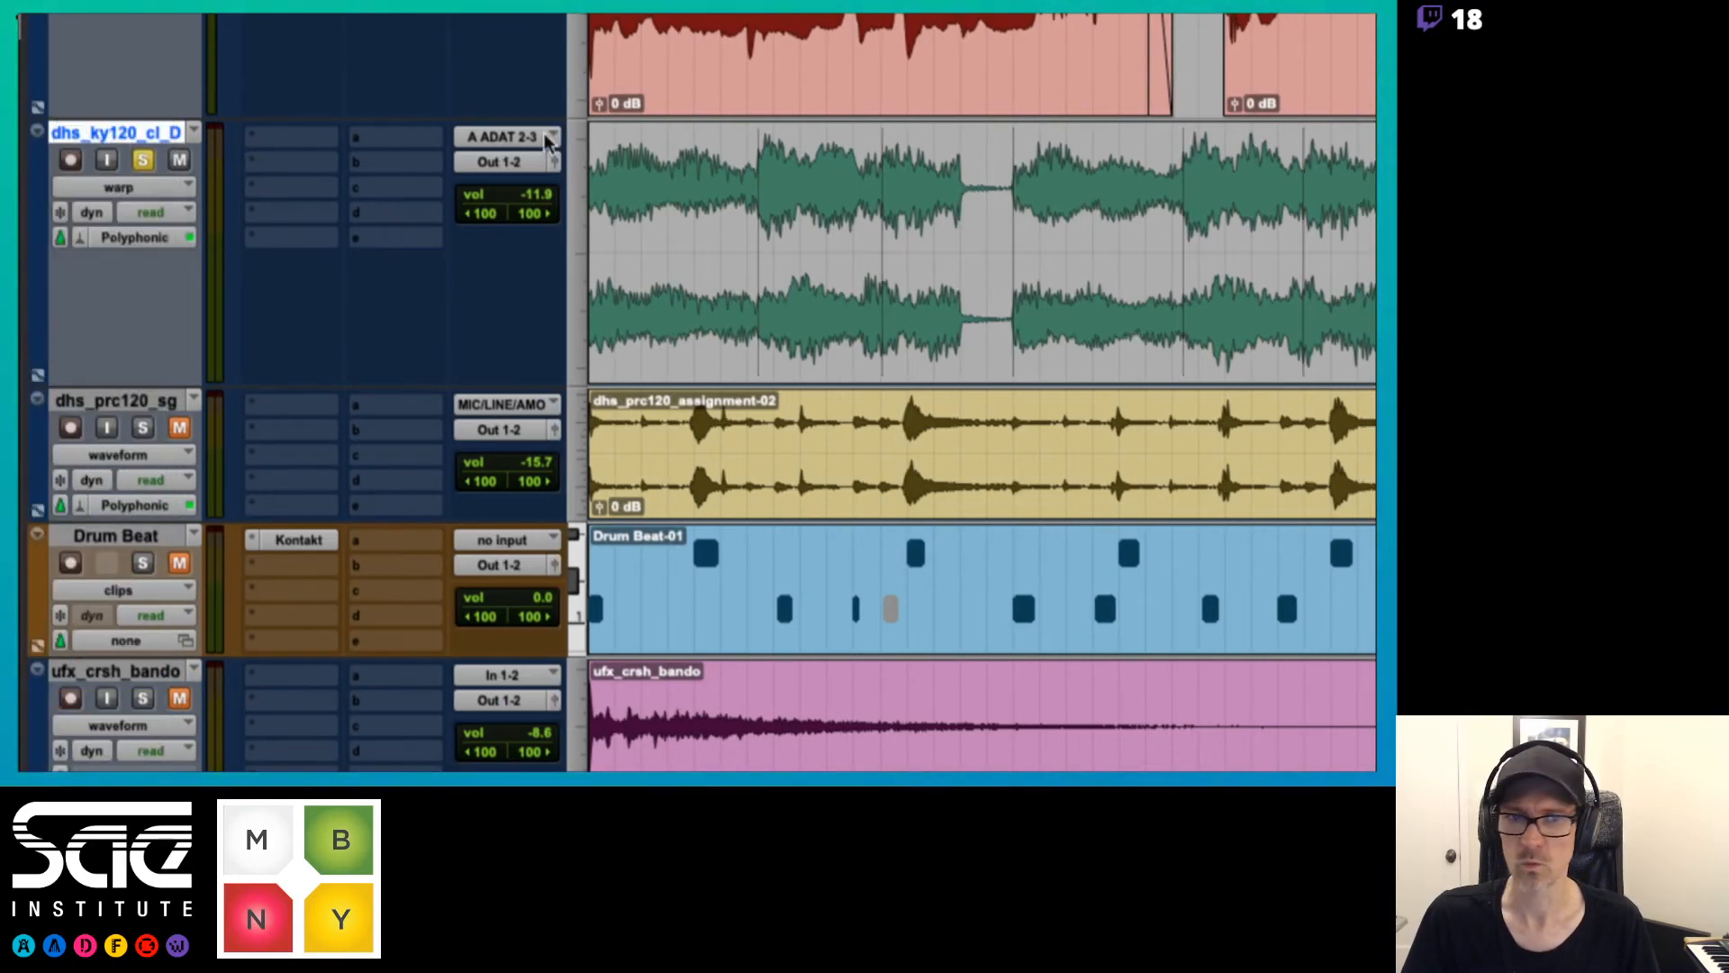
Try a telescoping warp on the keyboard clip from its last event marker, and undo it
scroll(975, 249, "right", 7)
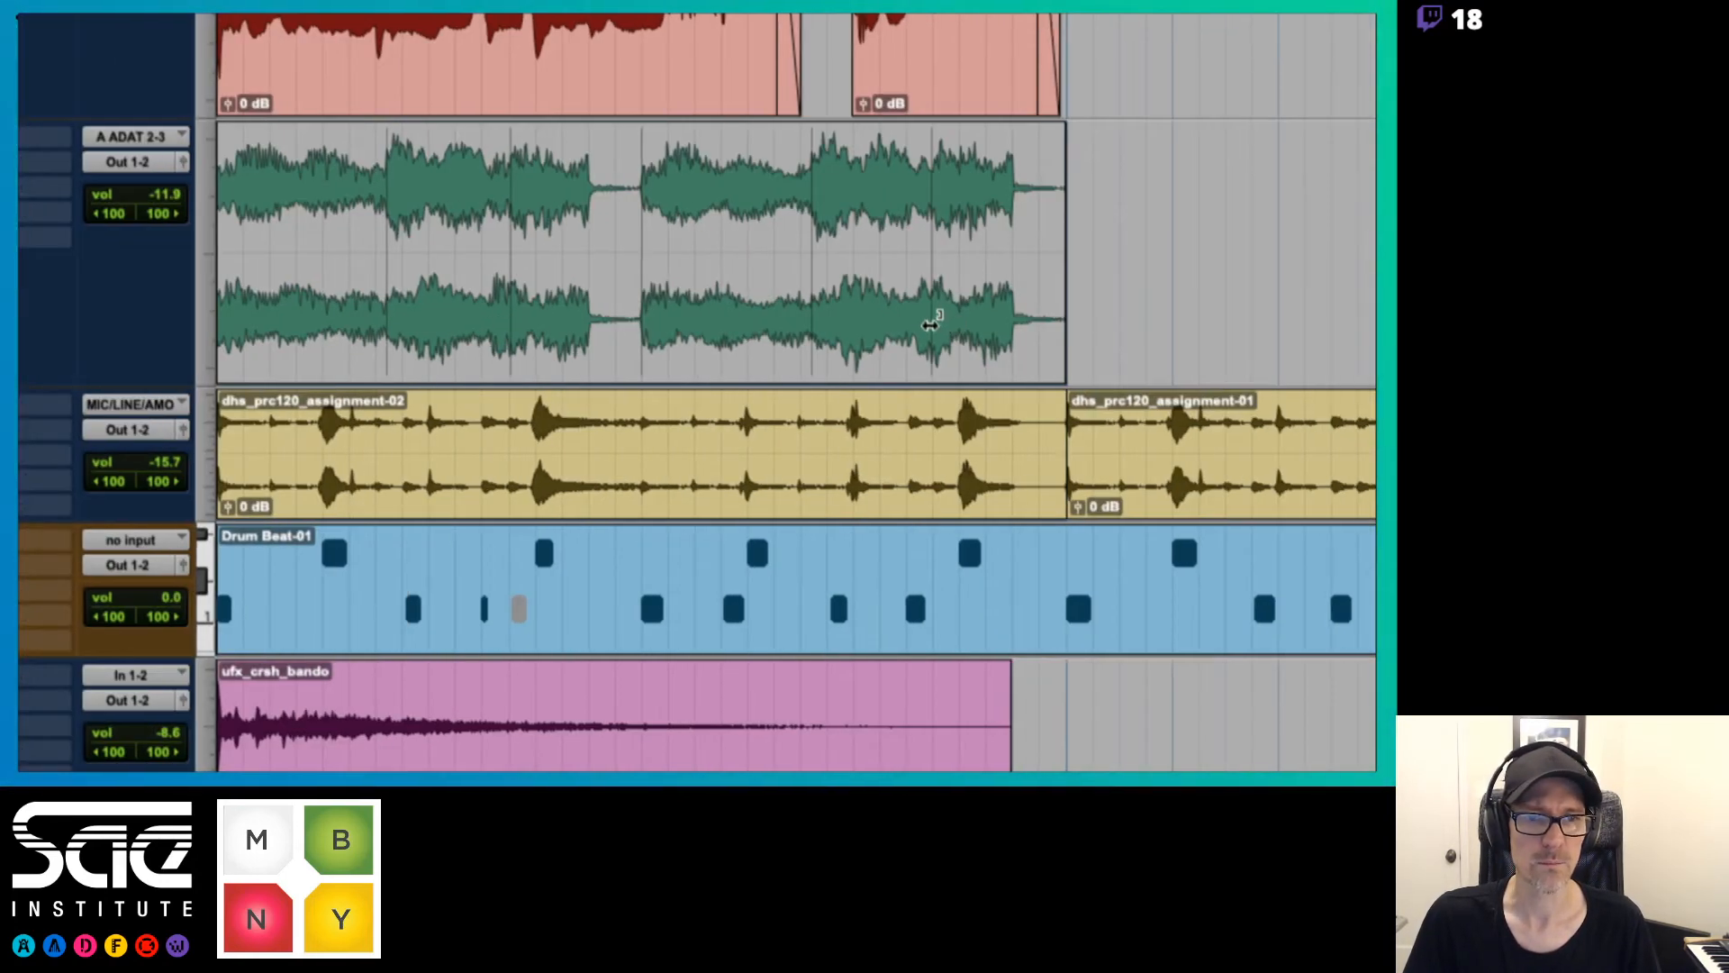
left_click_drag(930, 324, 814, 302)
key("ctrl+z")
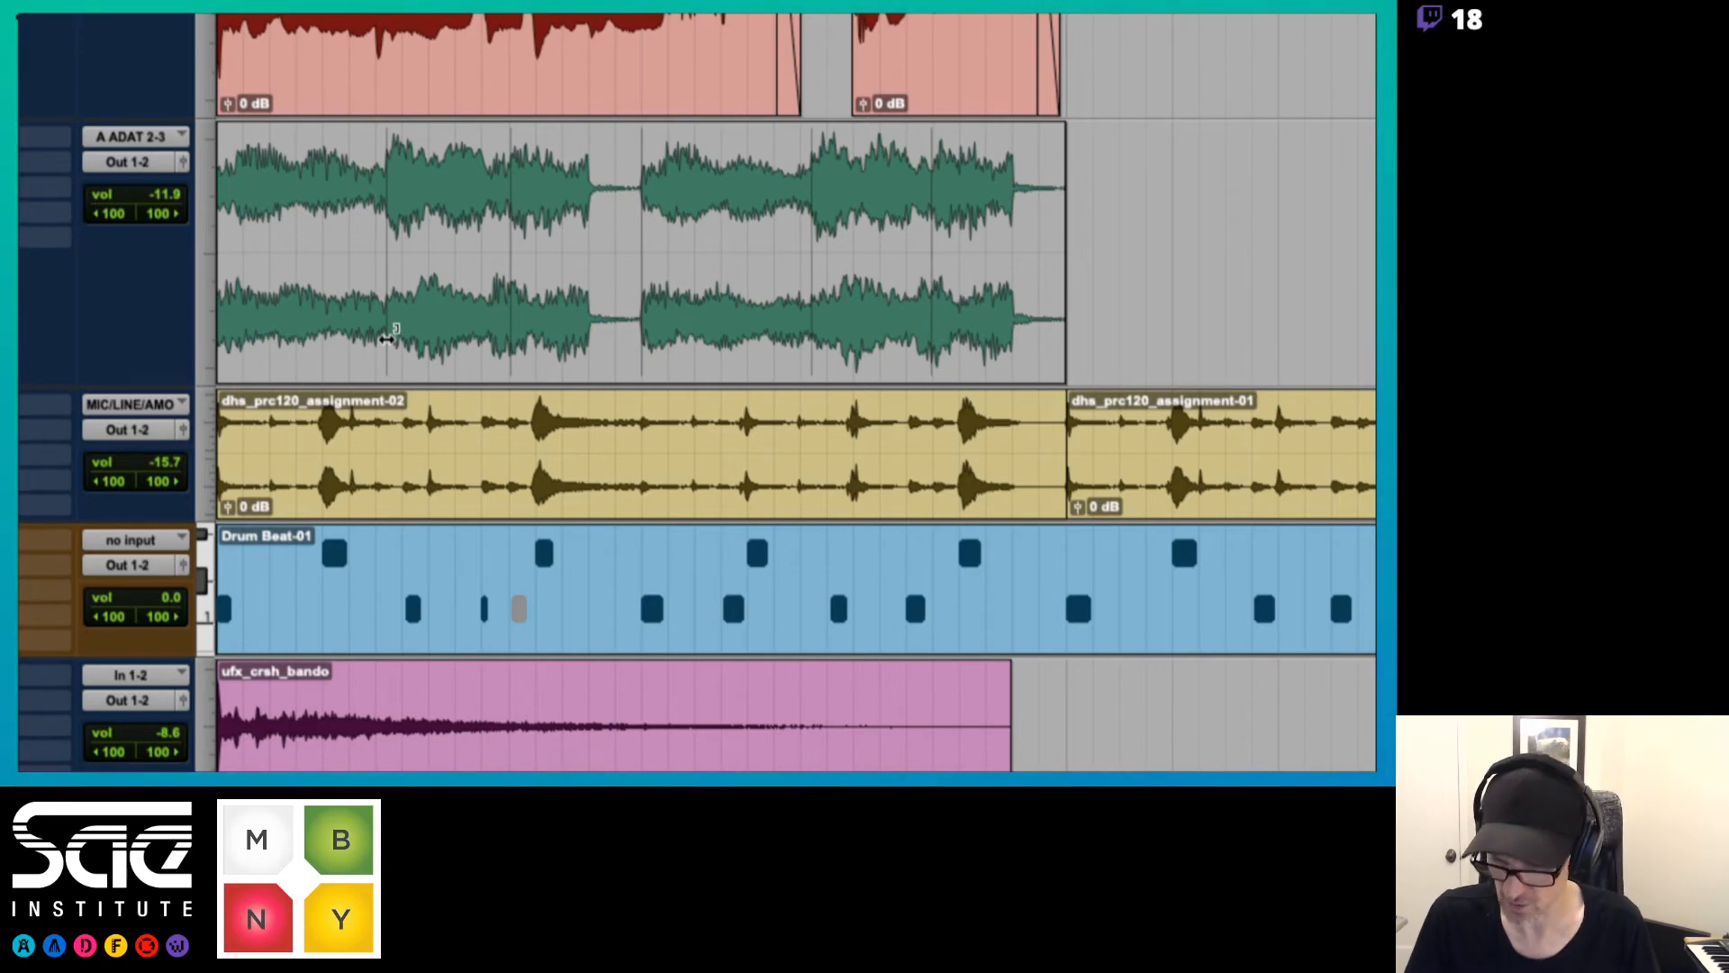
Check the Warp View Symbols notes in Preview, then try right-anchored telescoping warps on the keyboard clip and undo them
key("super+Tab")
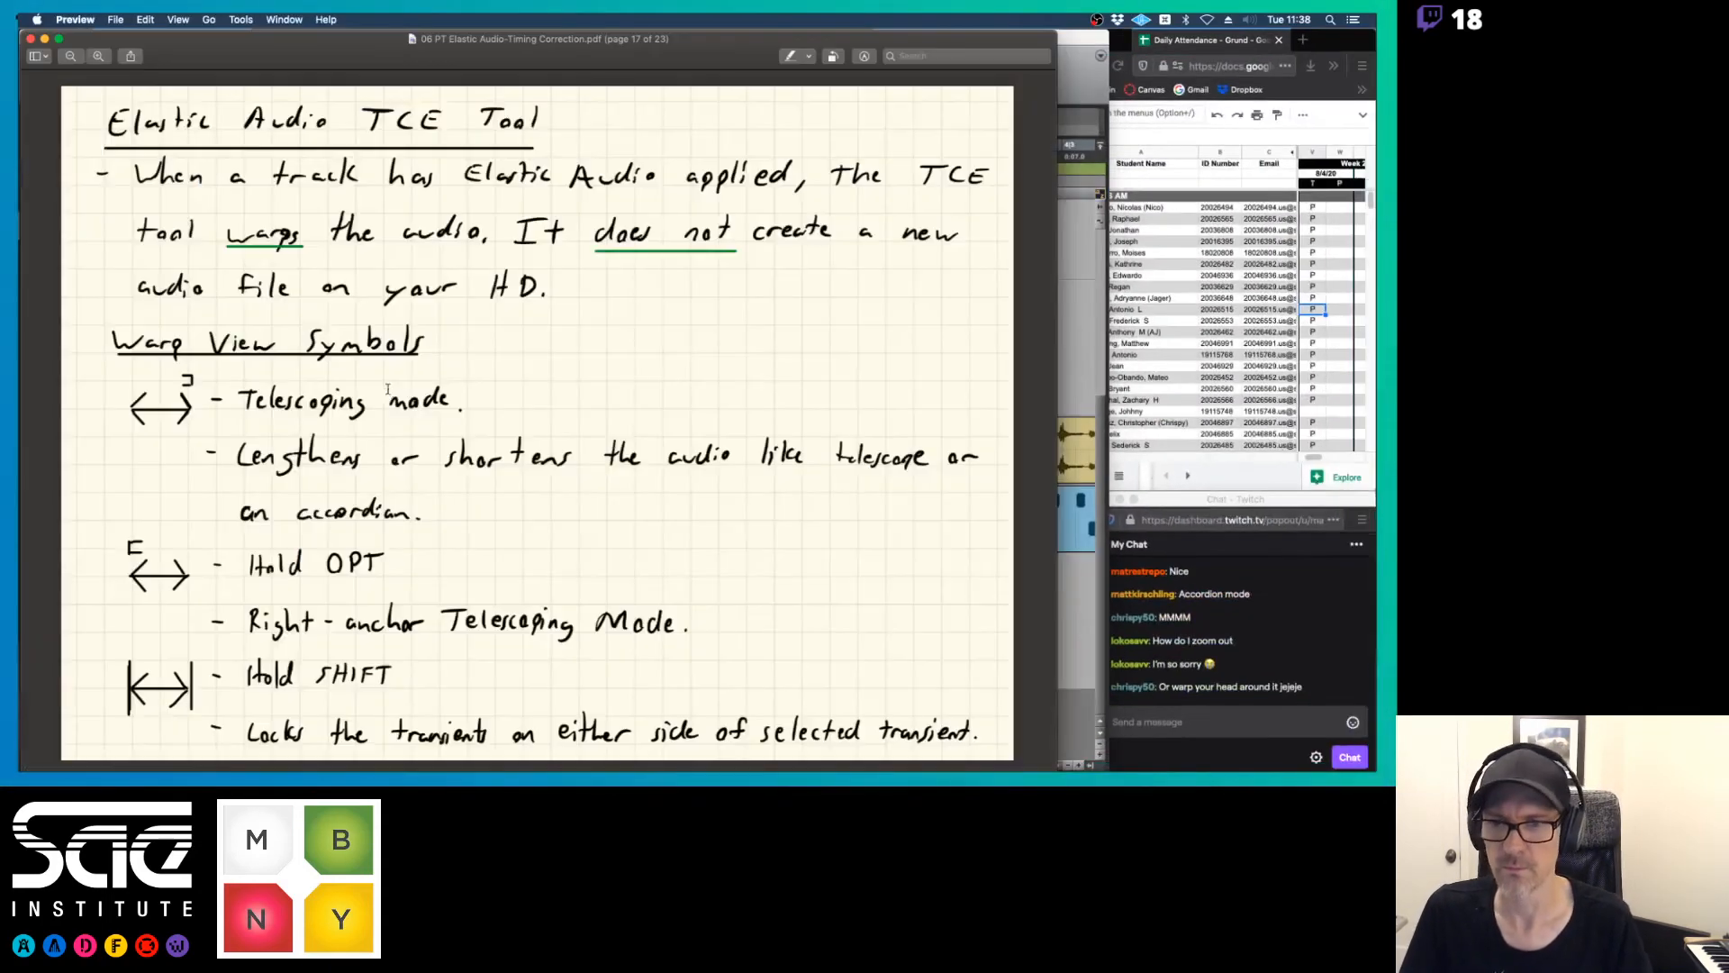
key("super+Tab")
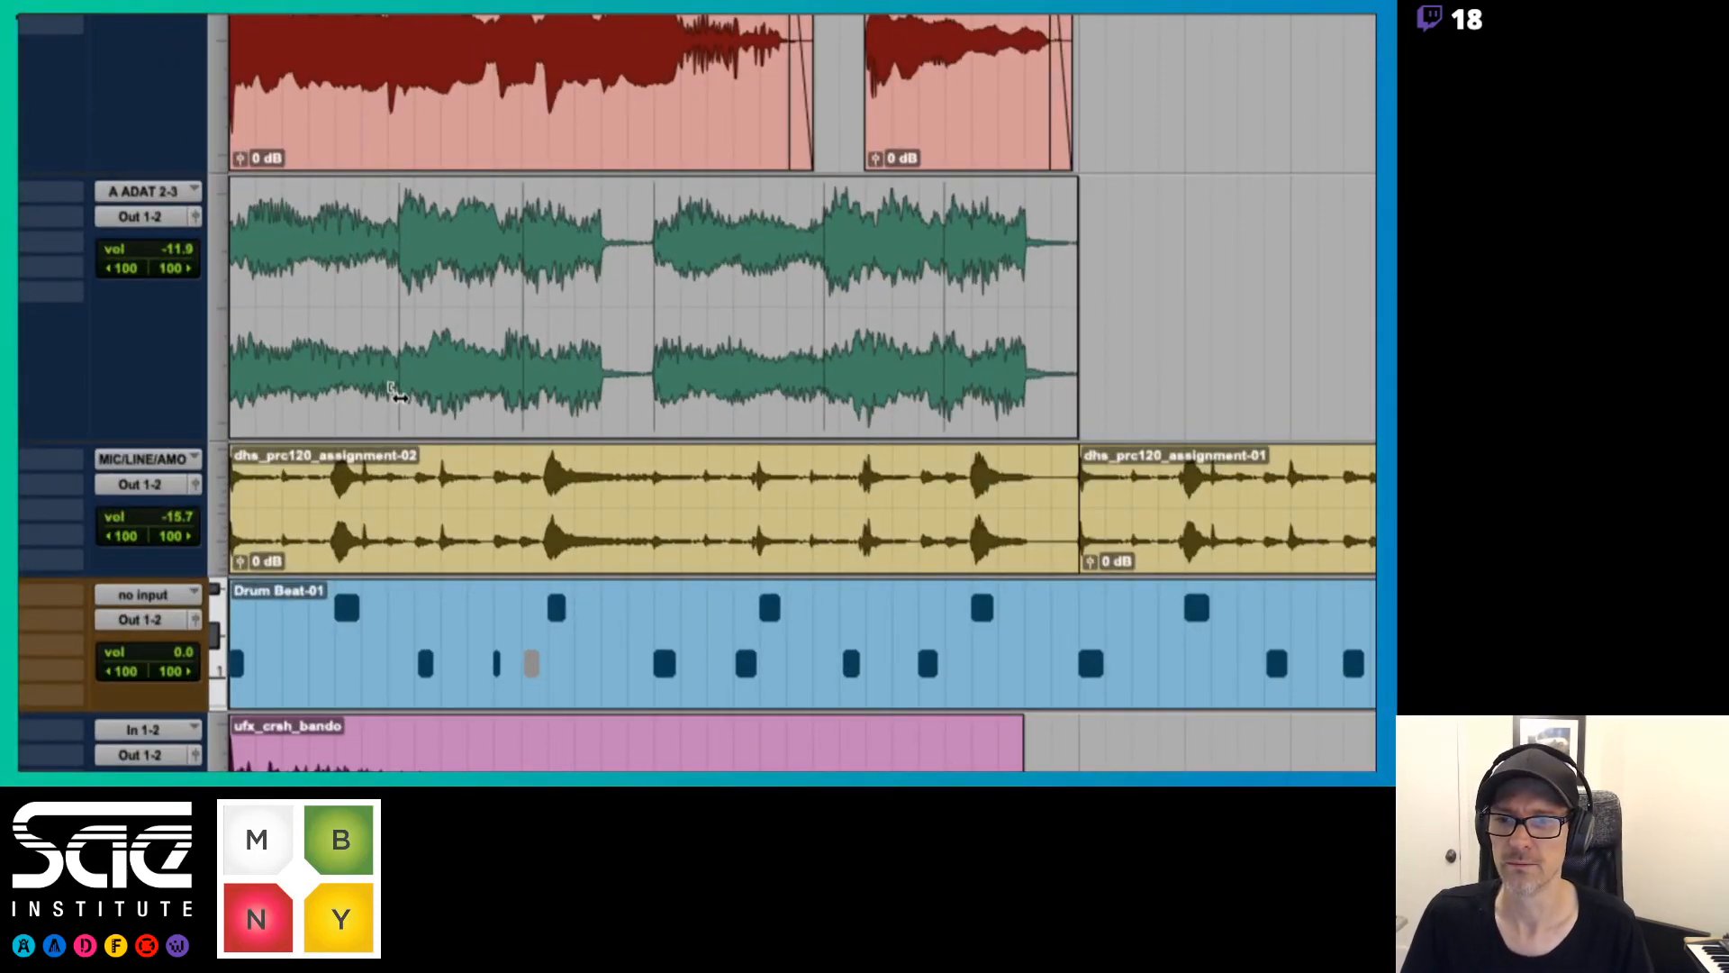
left_click_drag(396, 394, 503, 382)
left_click_drag(604, 366, 749, 373)
key("ctrl+z")
key("ctrl+z")
key("ctrl+z")
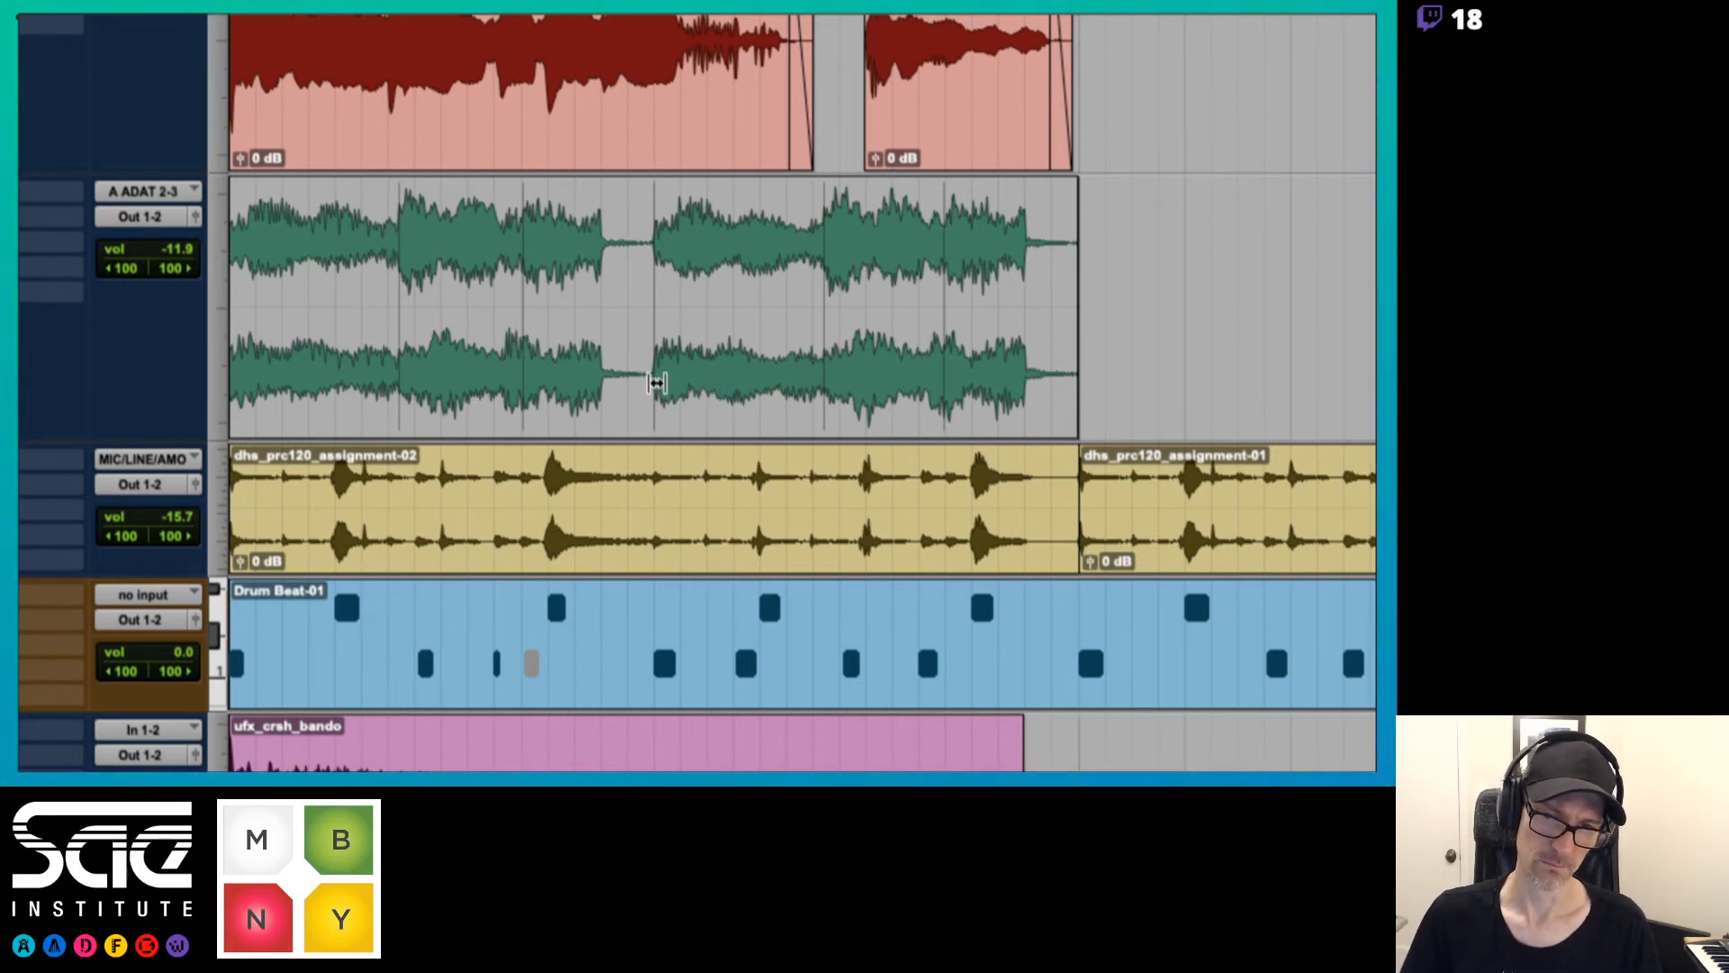
Try warping the chord onset after the keyboard clip's first gap later with the neighbouring transients locked, audition it, and undo the warp
mouse_move(656, 383)
left_mouse_down()
mouse_move(636, 378)
mouse_move(687, 376)
mouse_move(574, 366)
mouse_move(682, 350)
left_mouse_up()
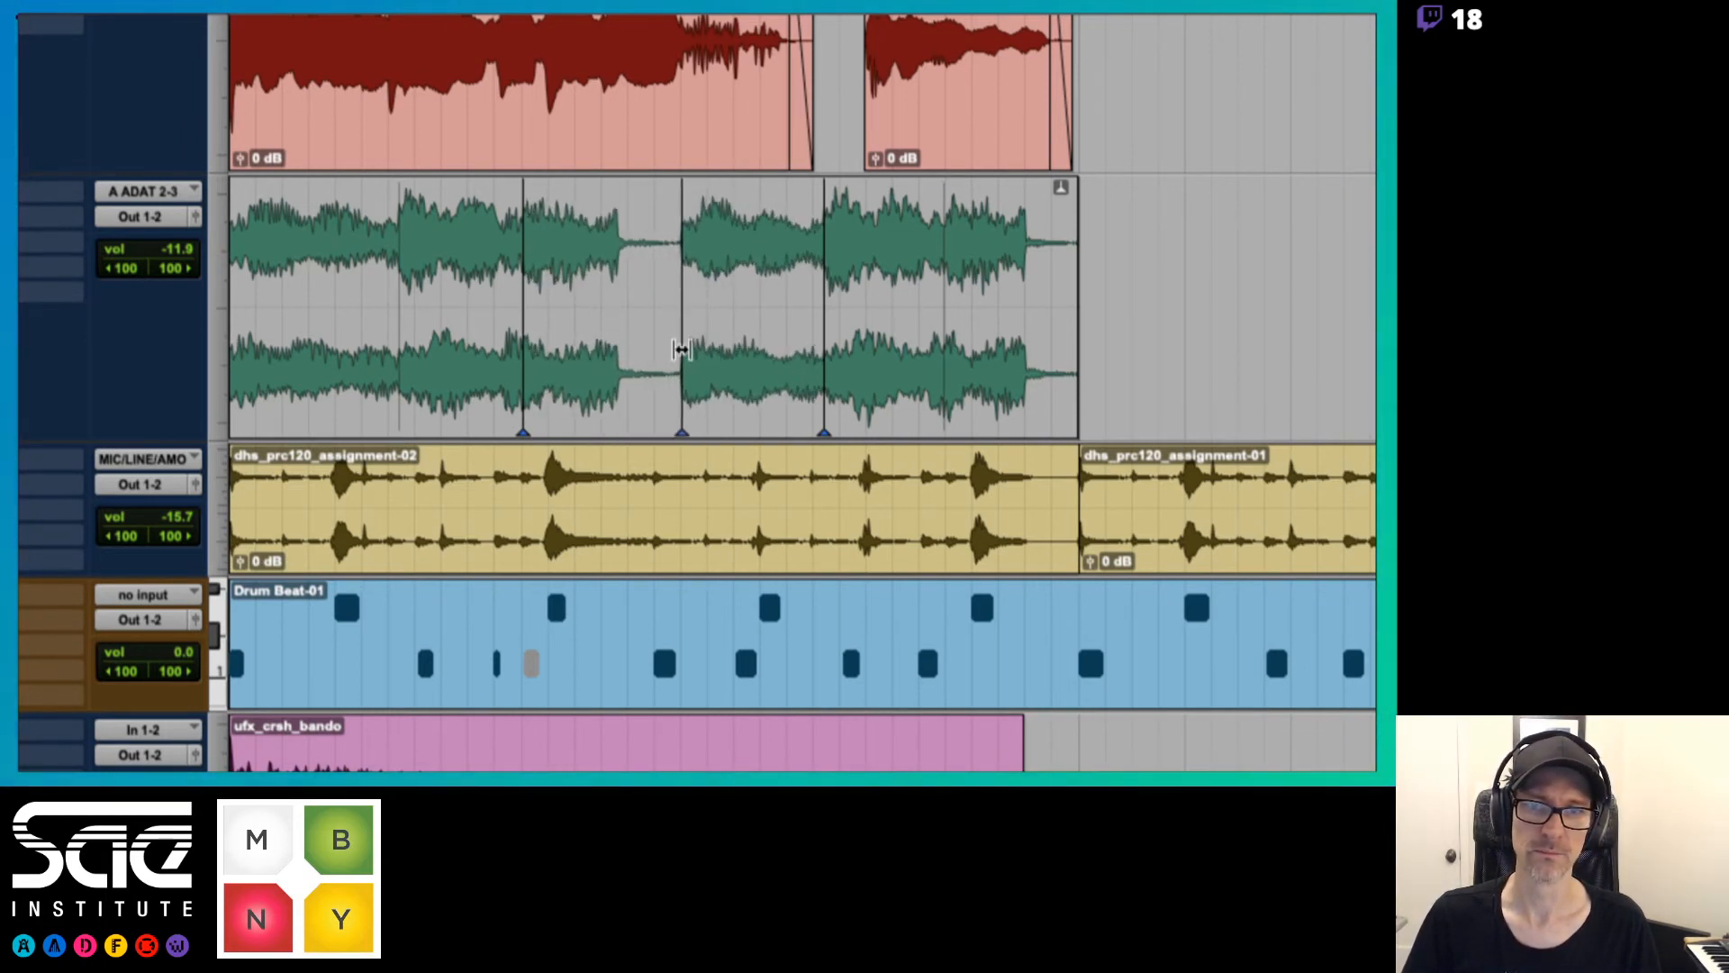
key("space")
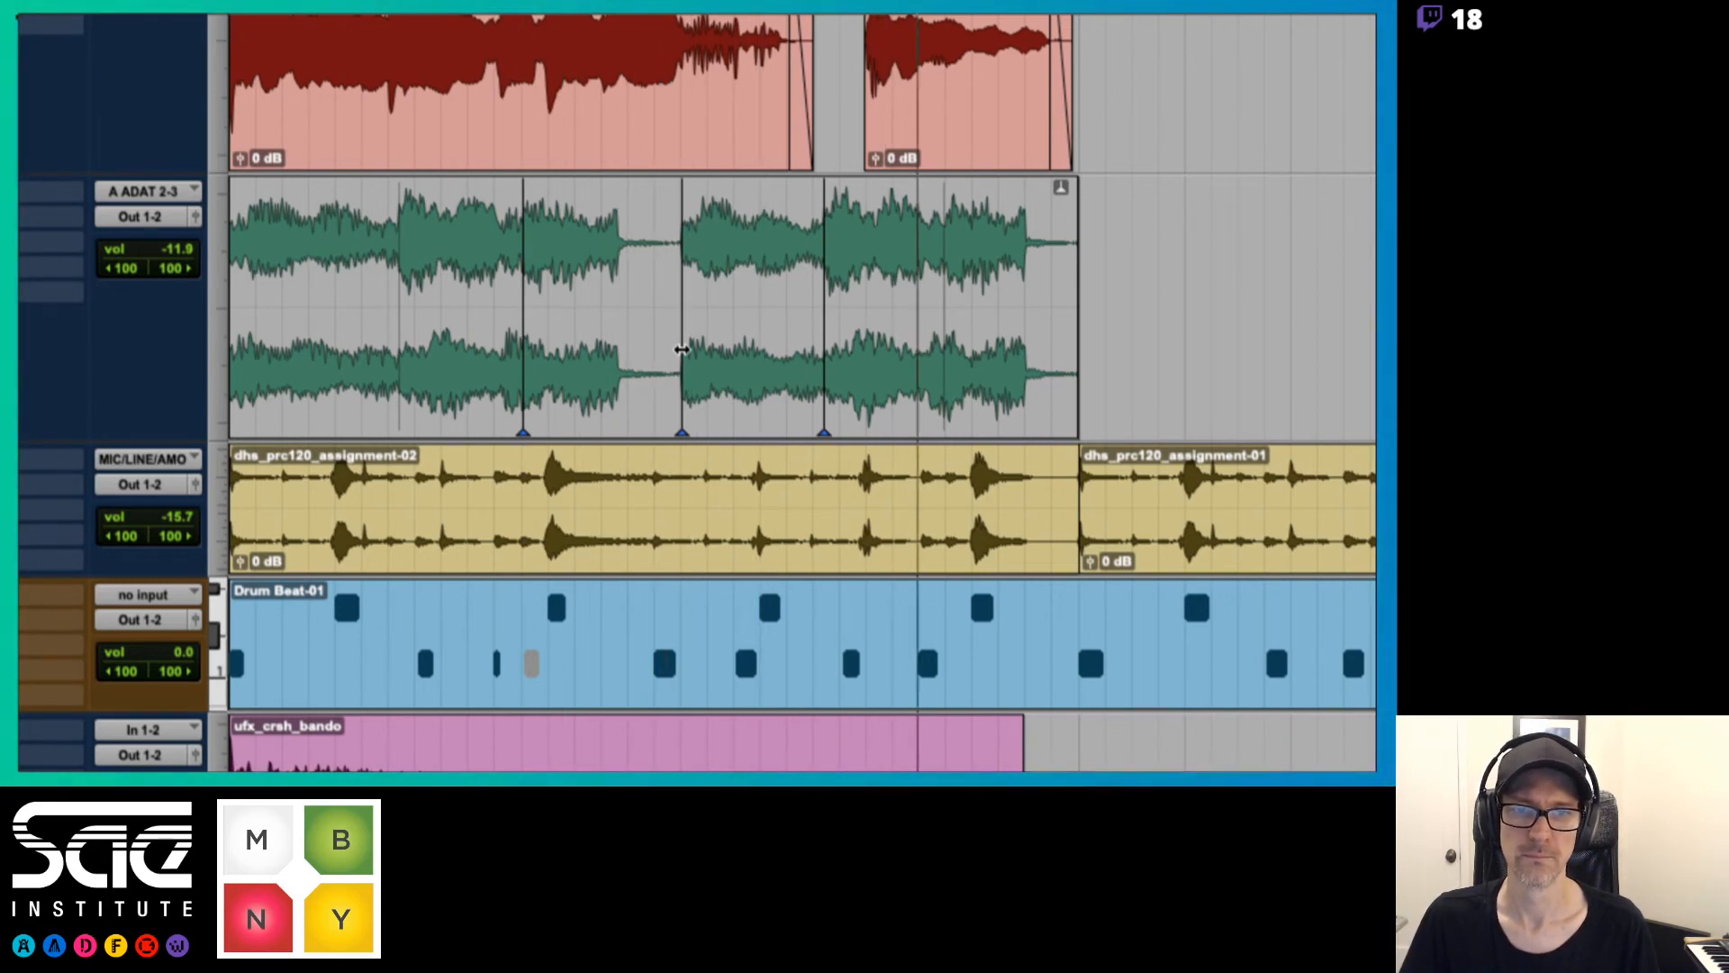
key("ctrl+z")
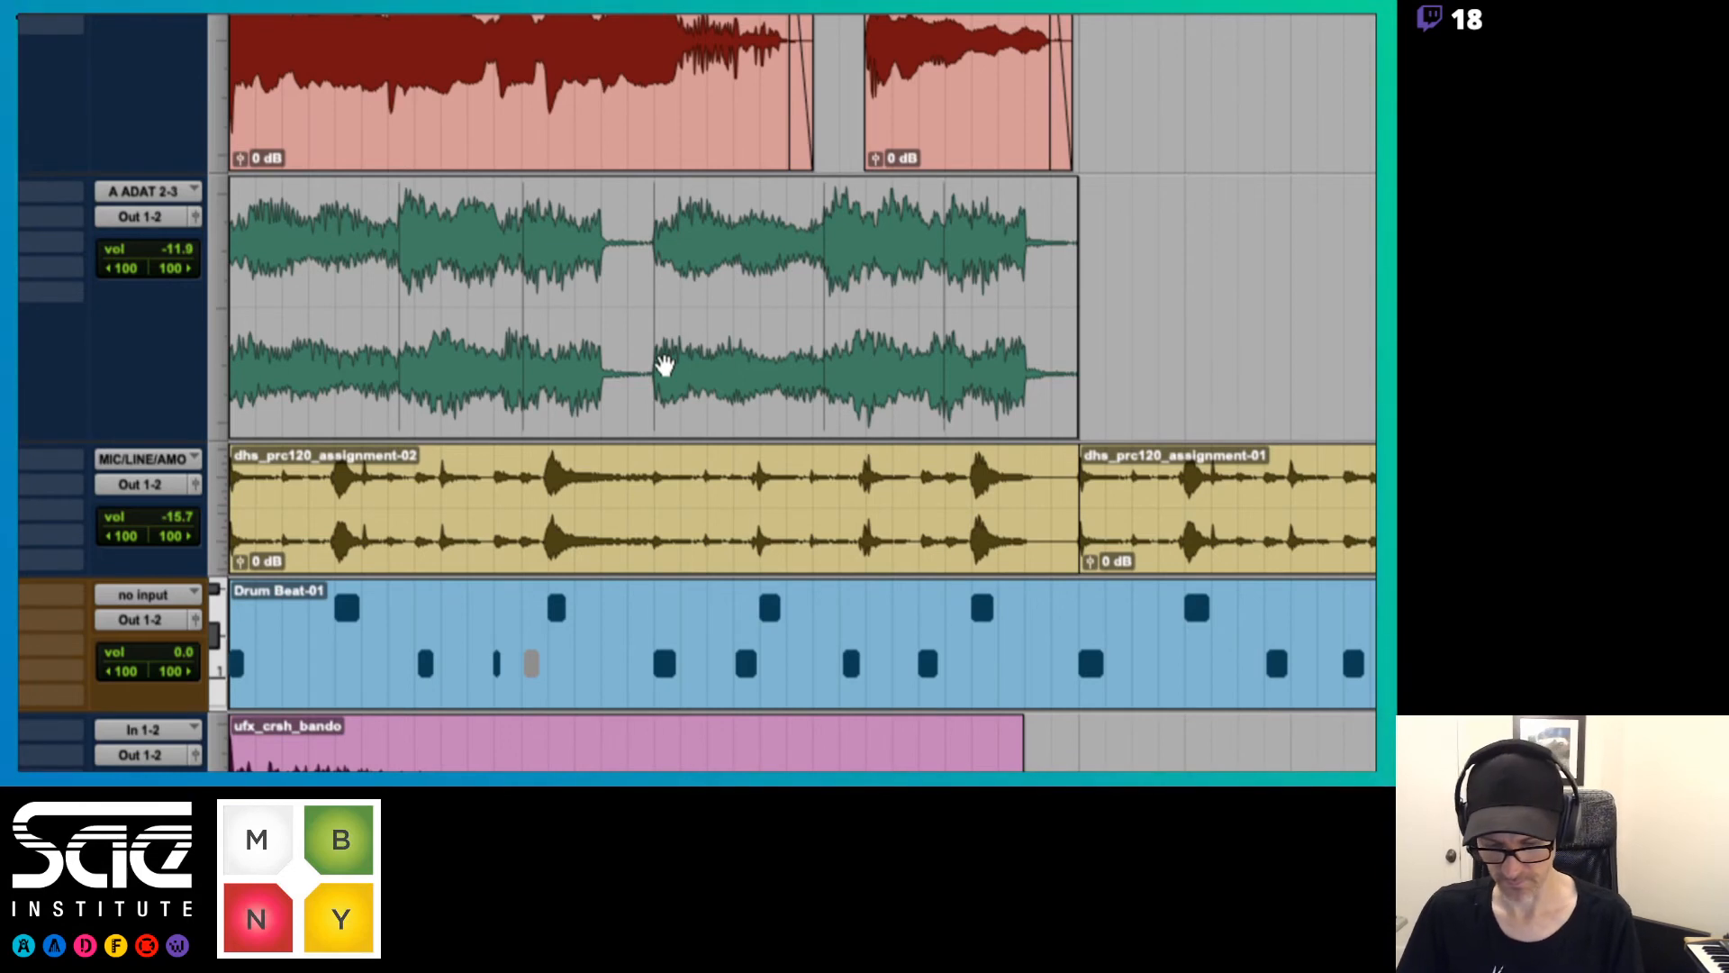
Review the Elastic Audio TCE Tool and Beat Detective pages of the Preview notes, and return to Pro Tools
scroll(665, 365, "down", 5)
key("super+Tab")
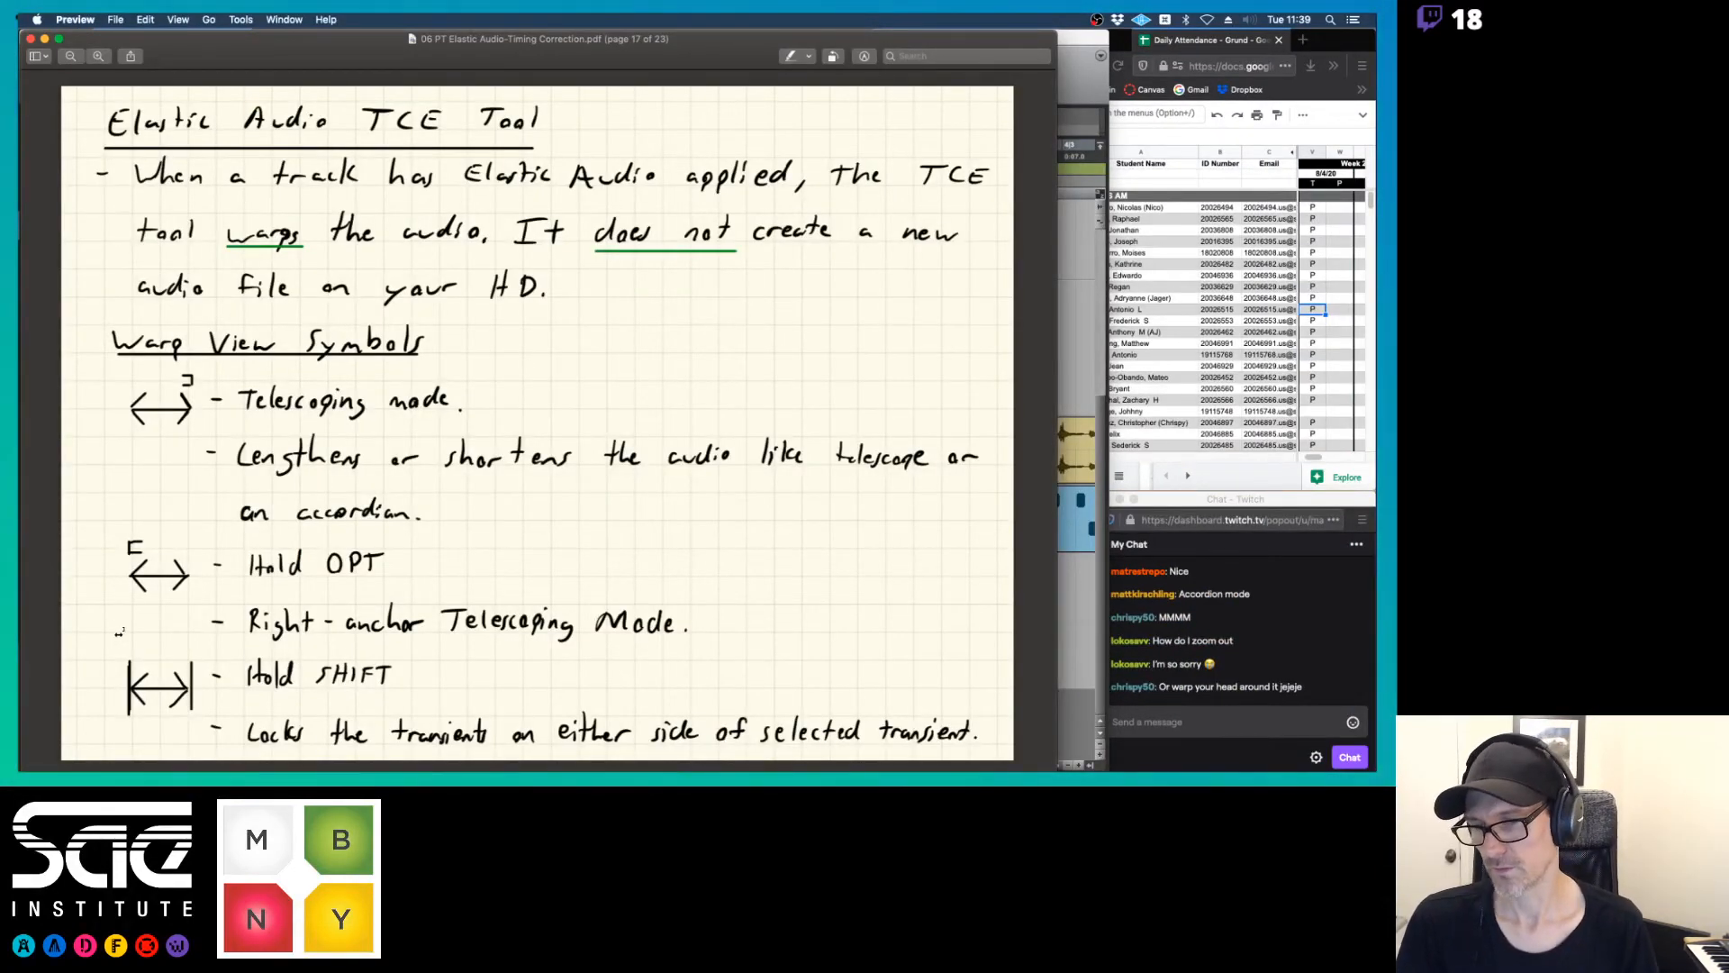
key("Right")
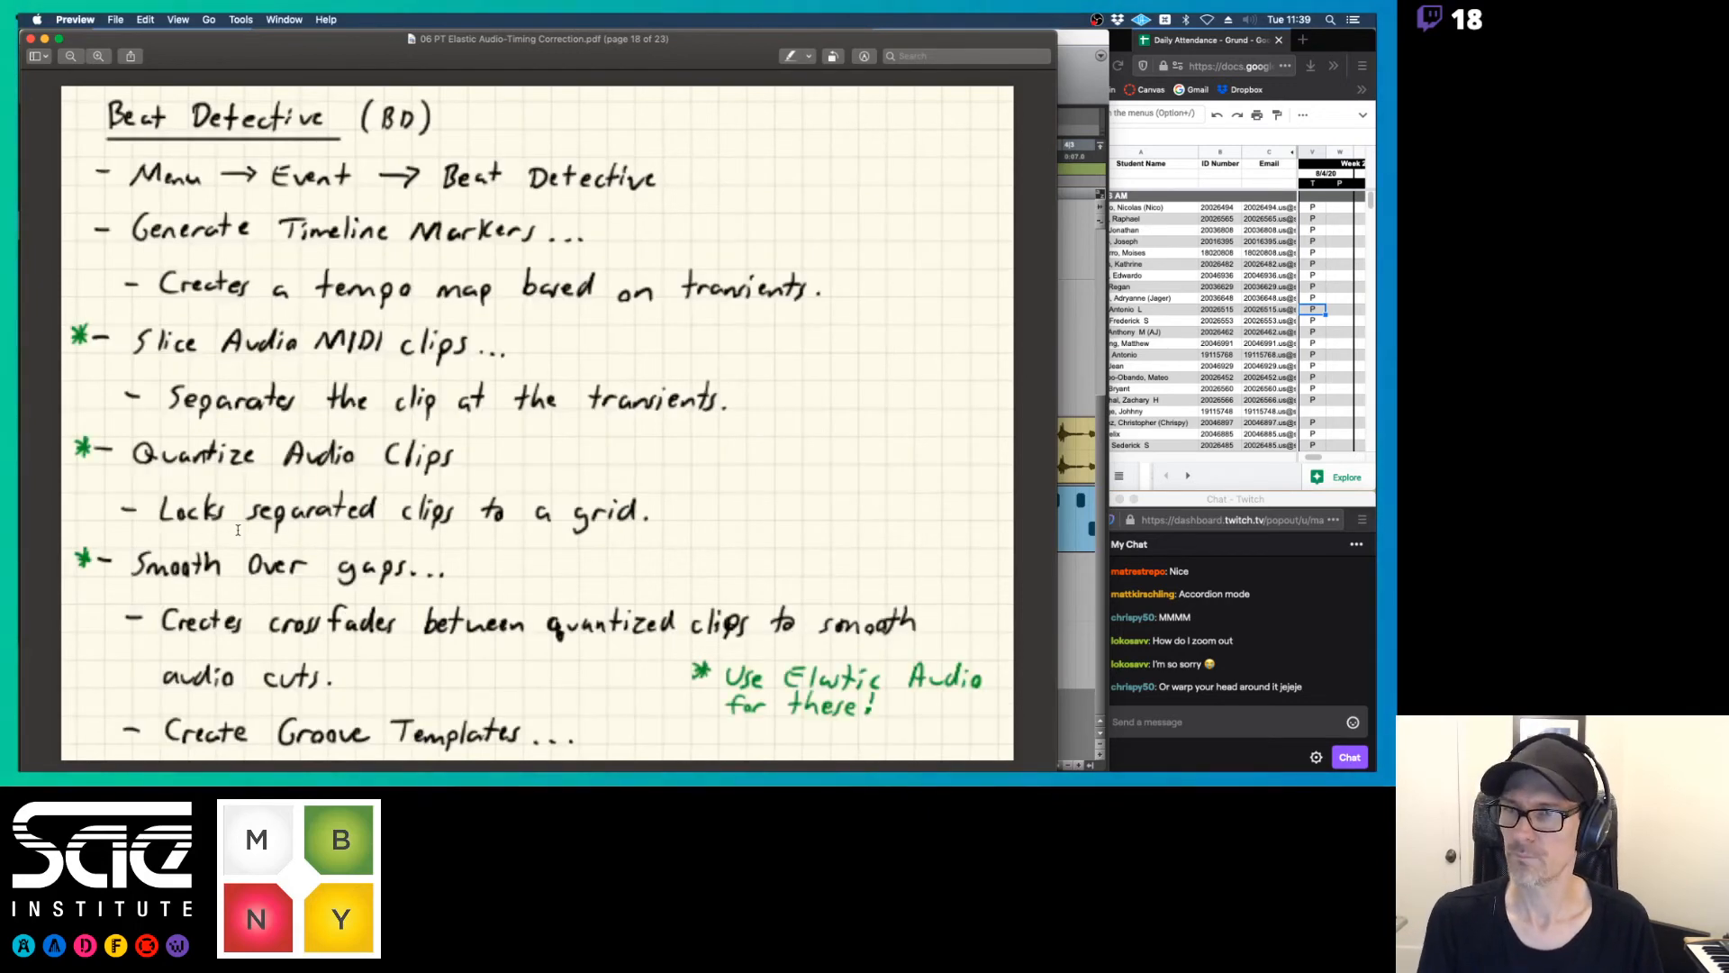
key("Left")
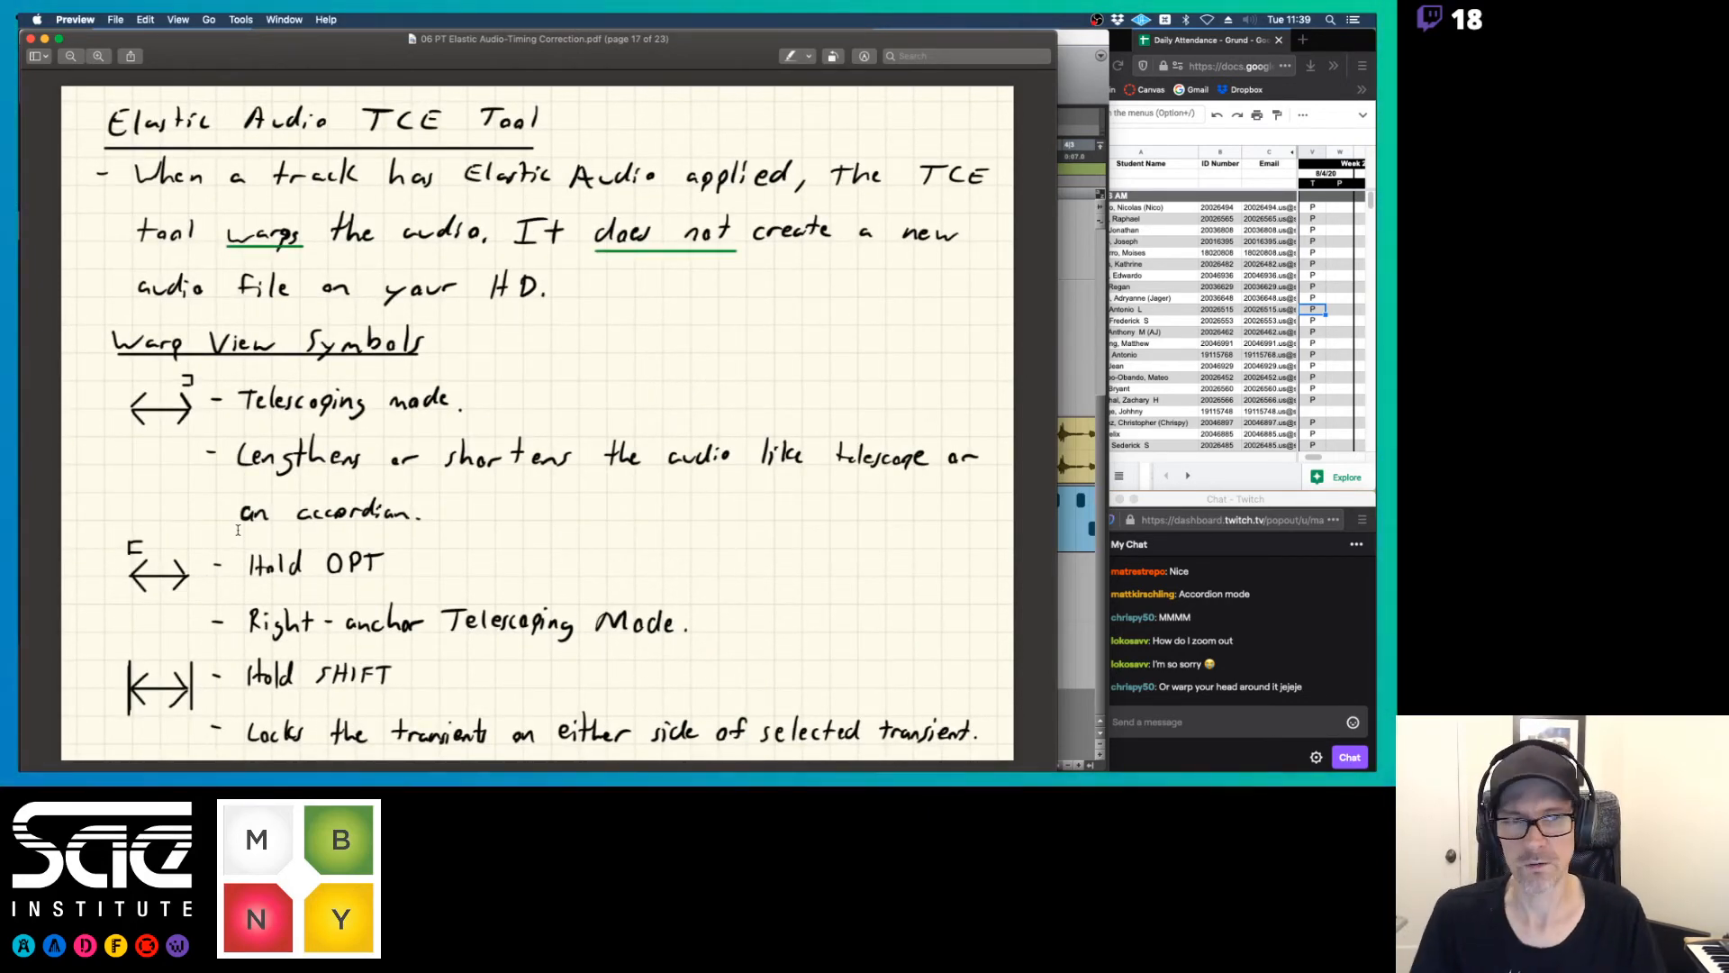
left_click(1075, 55)
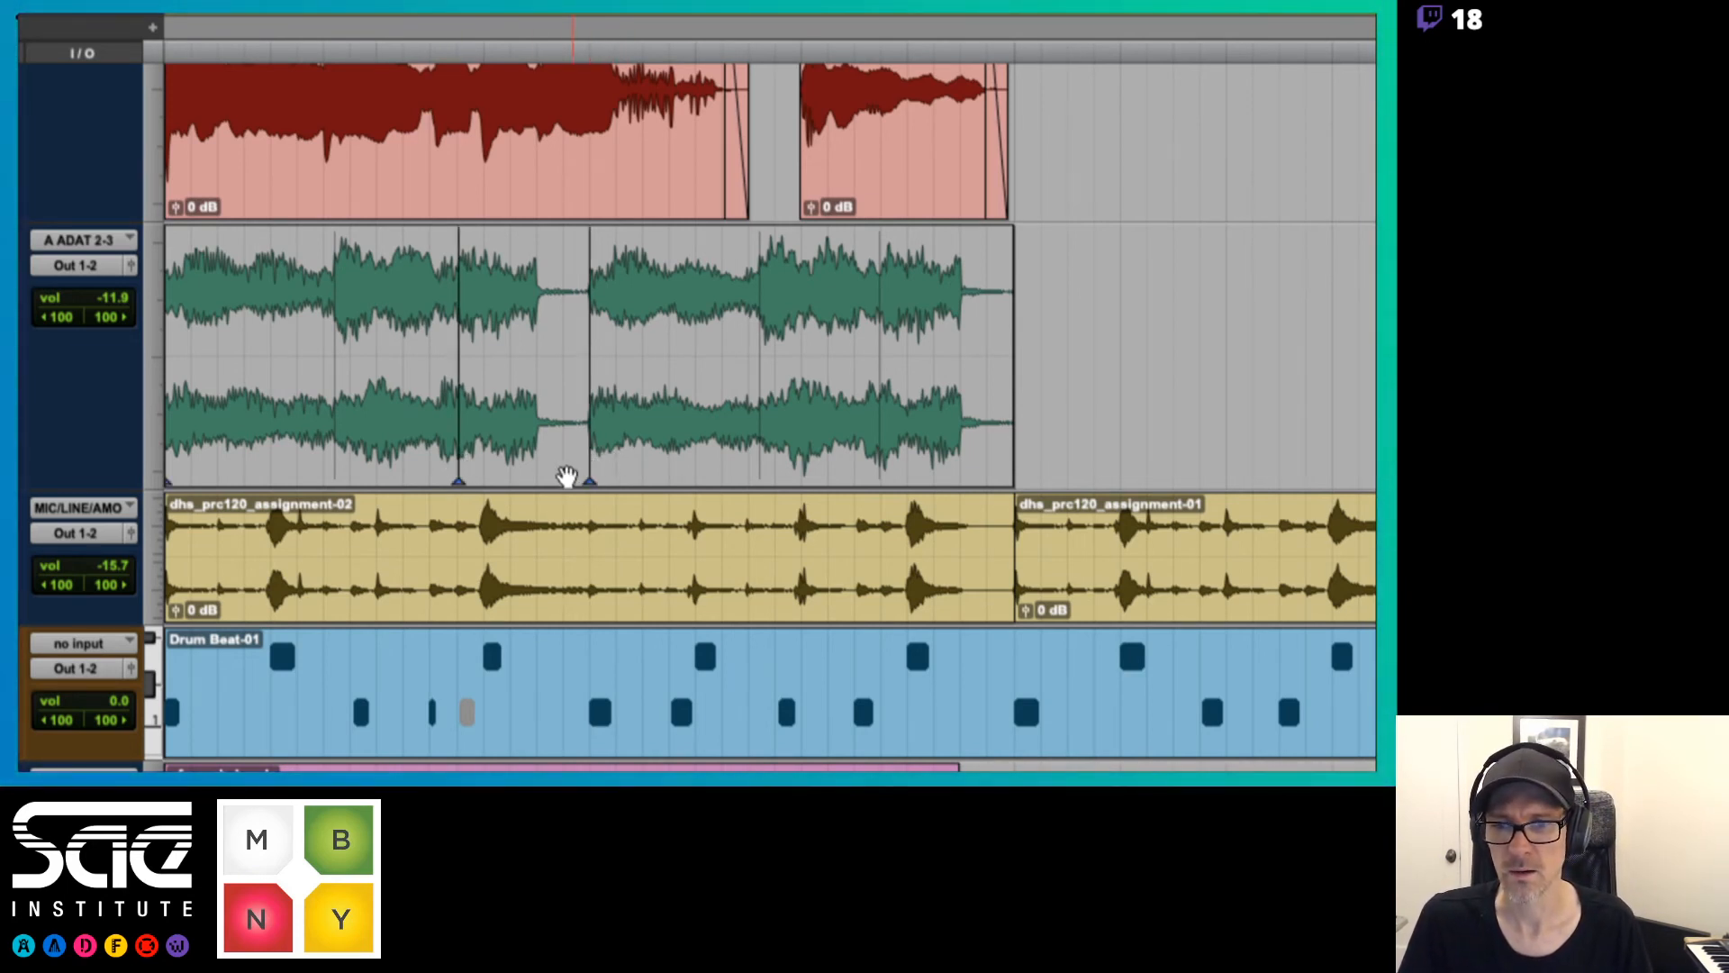
Add a warp marker on the keyboard clip where the third chord ends, just before the first gap
double_click(536, 459)
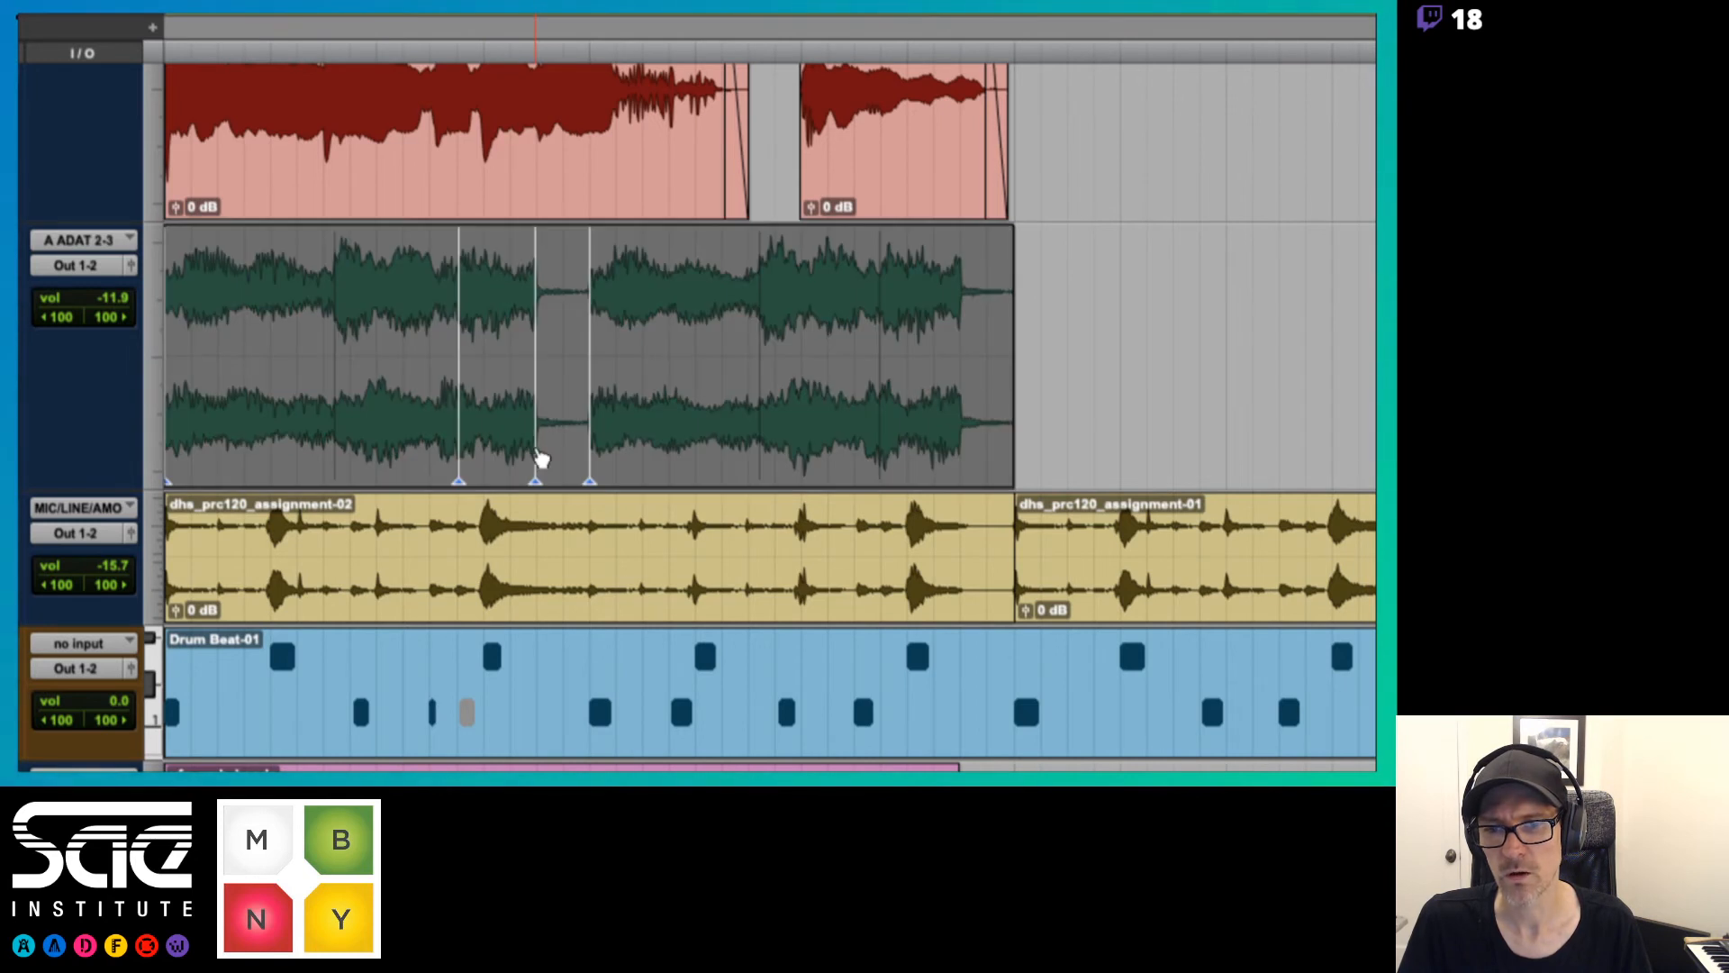
left_click(555, 308)
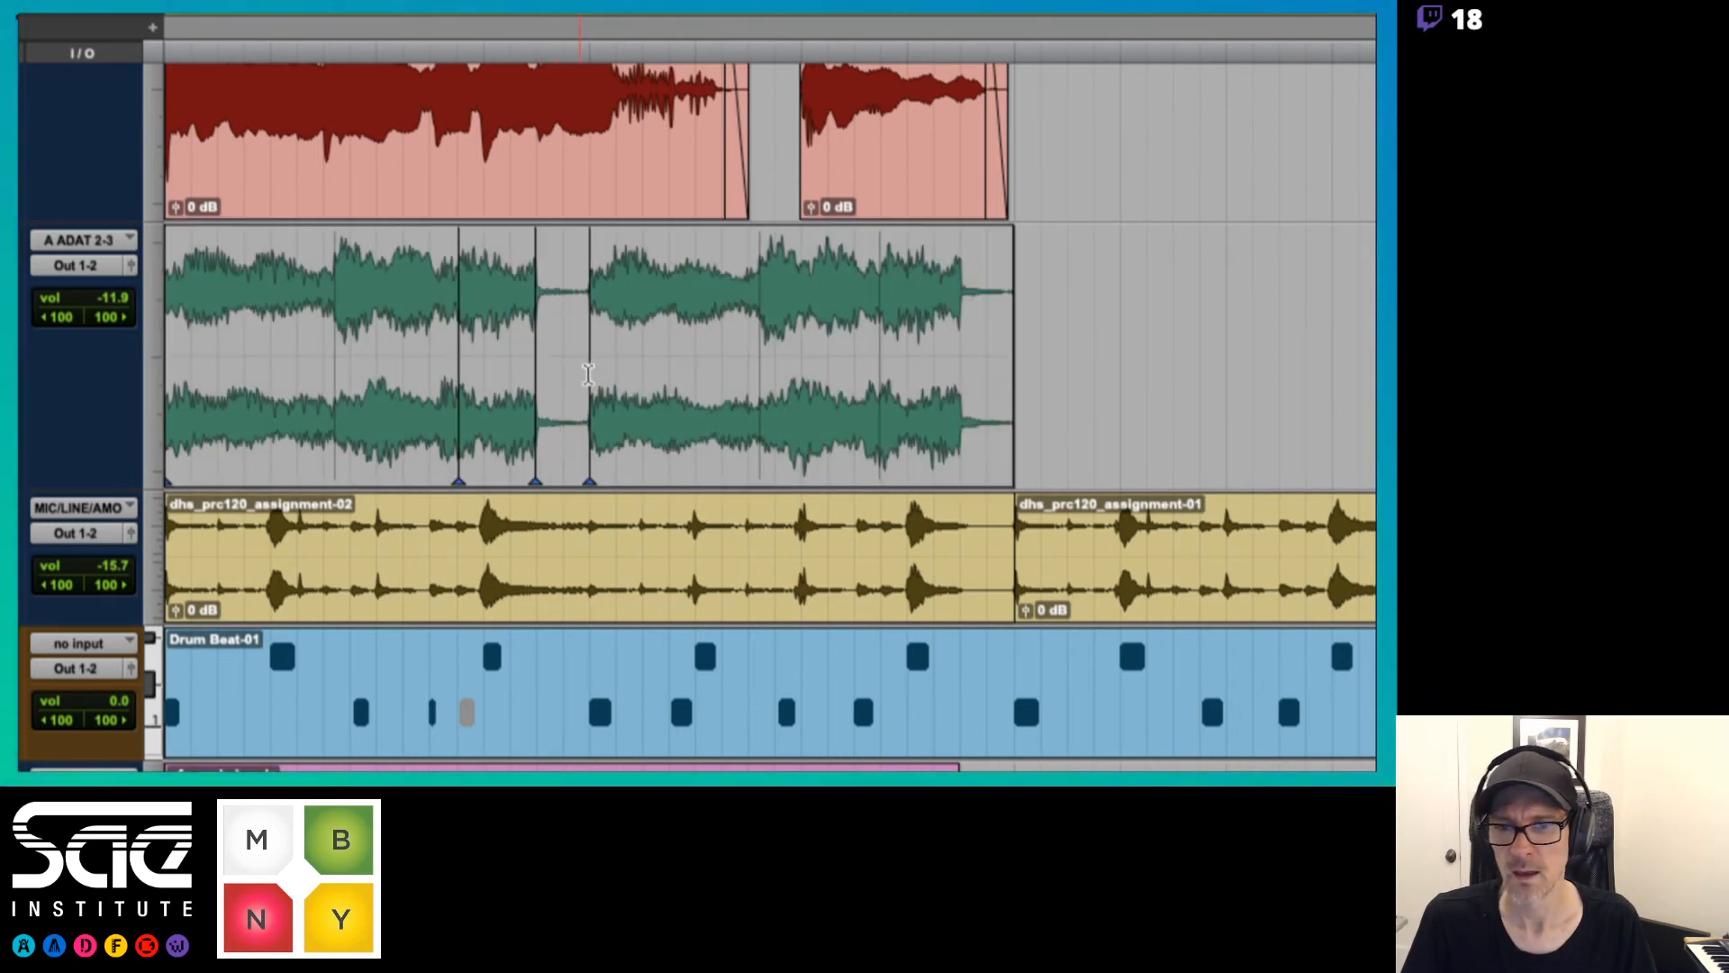
key("super+z")
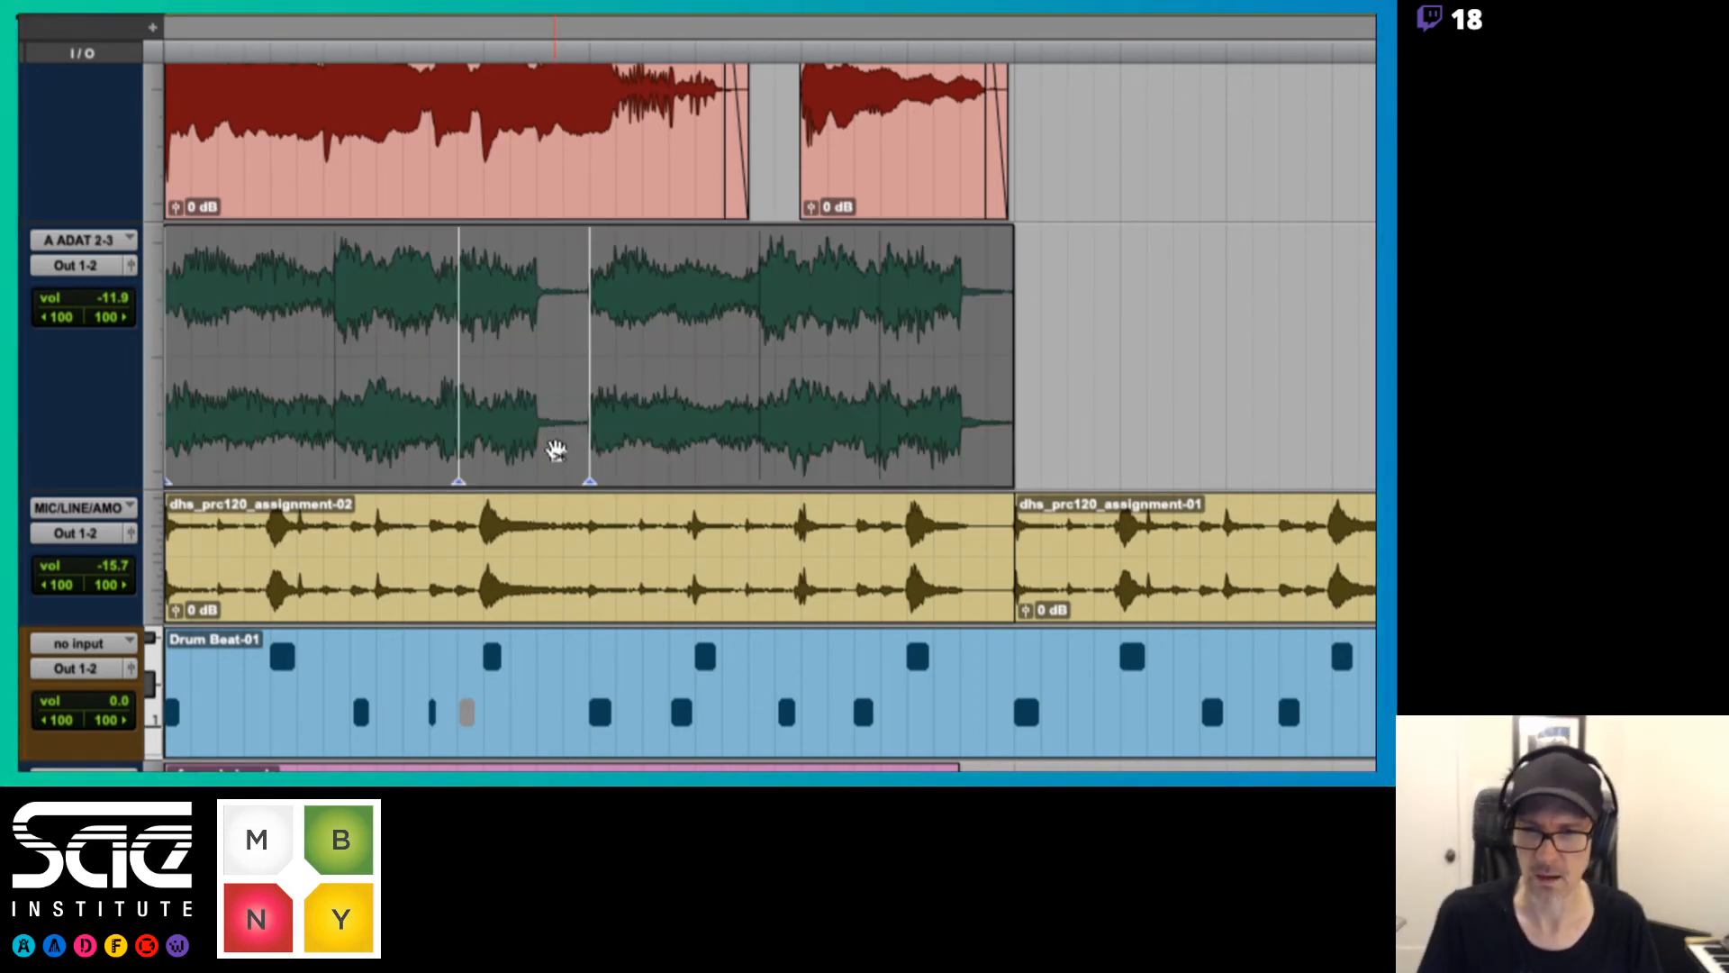
left_click(527, 335)
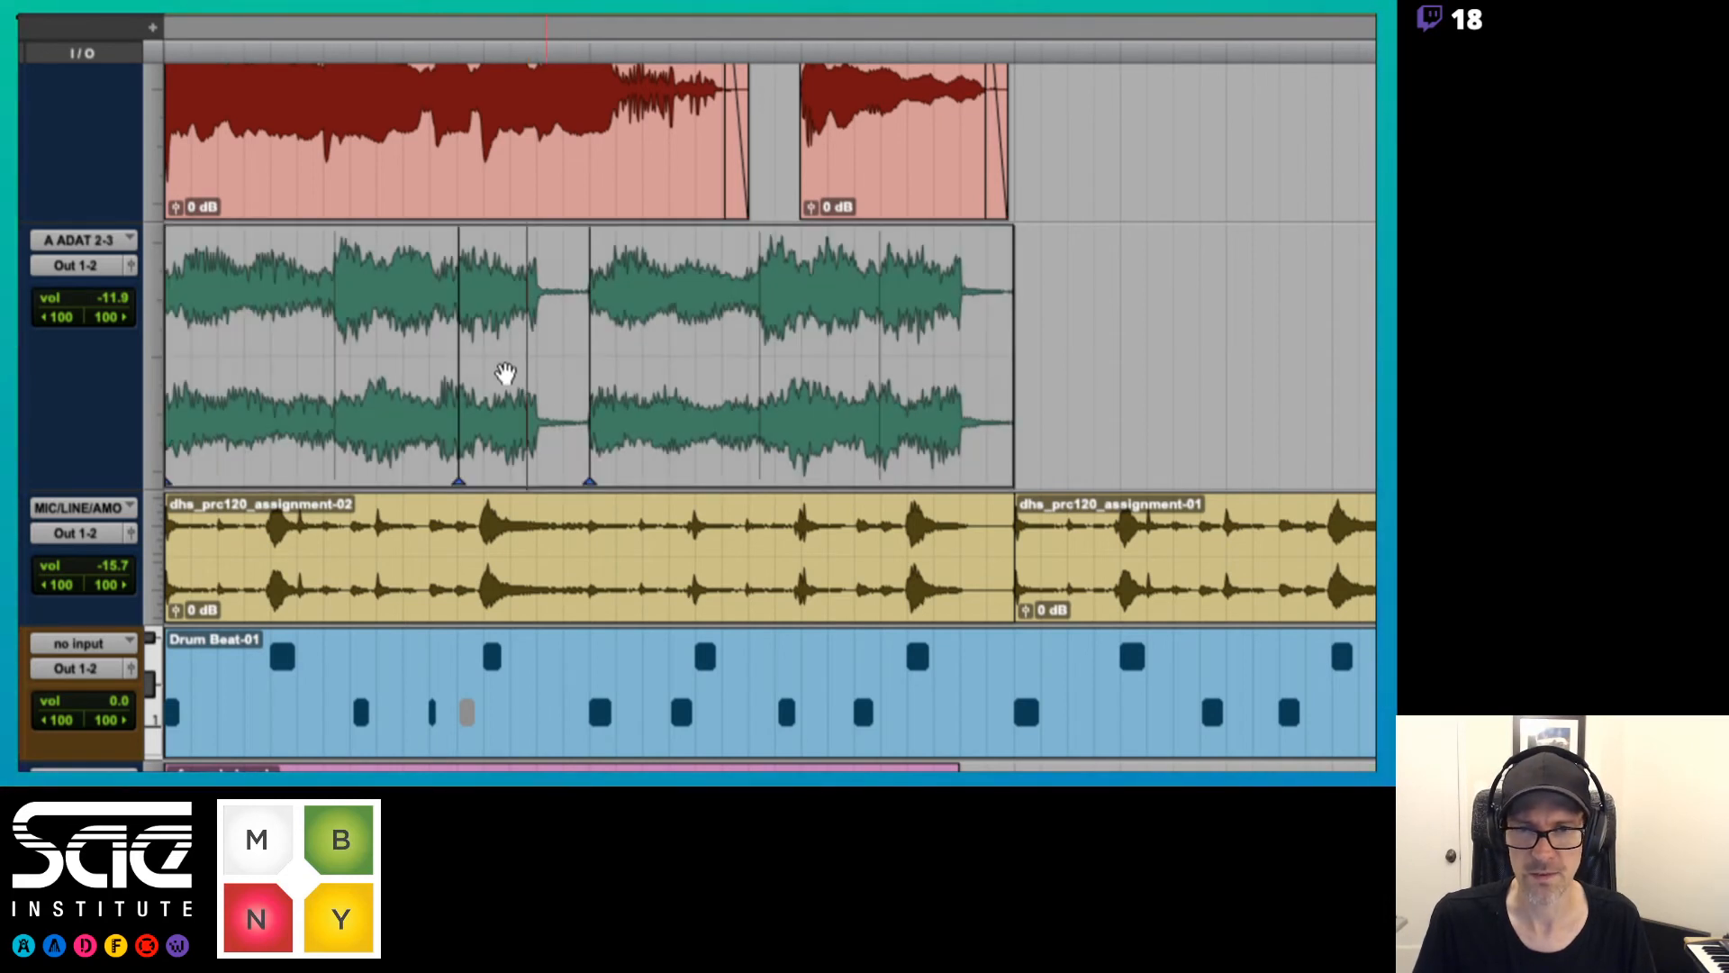
left_click(535, 457)
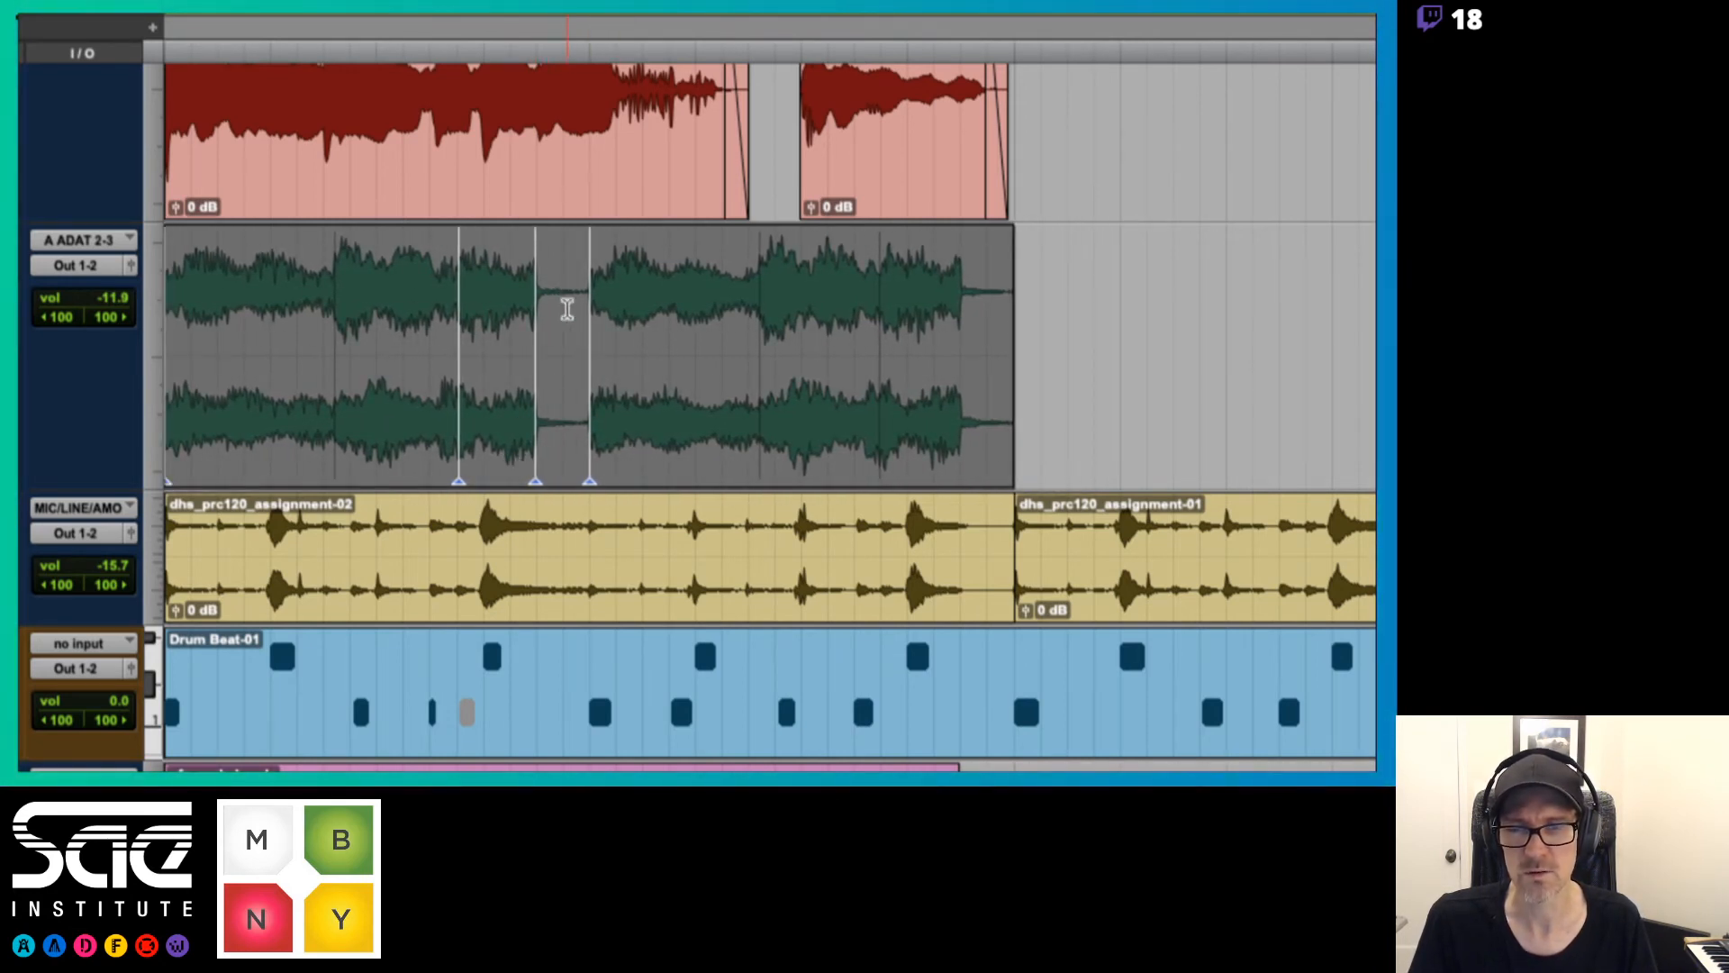
left_click(558, 298)
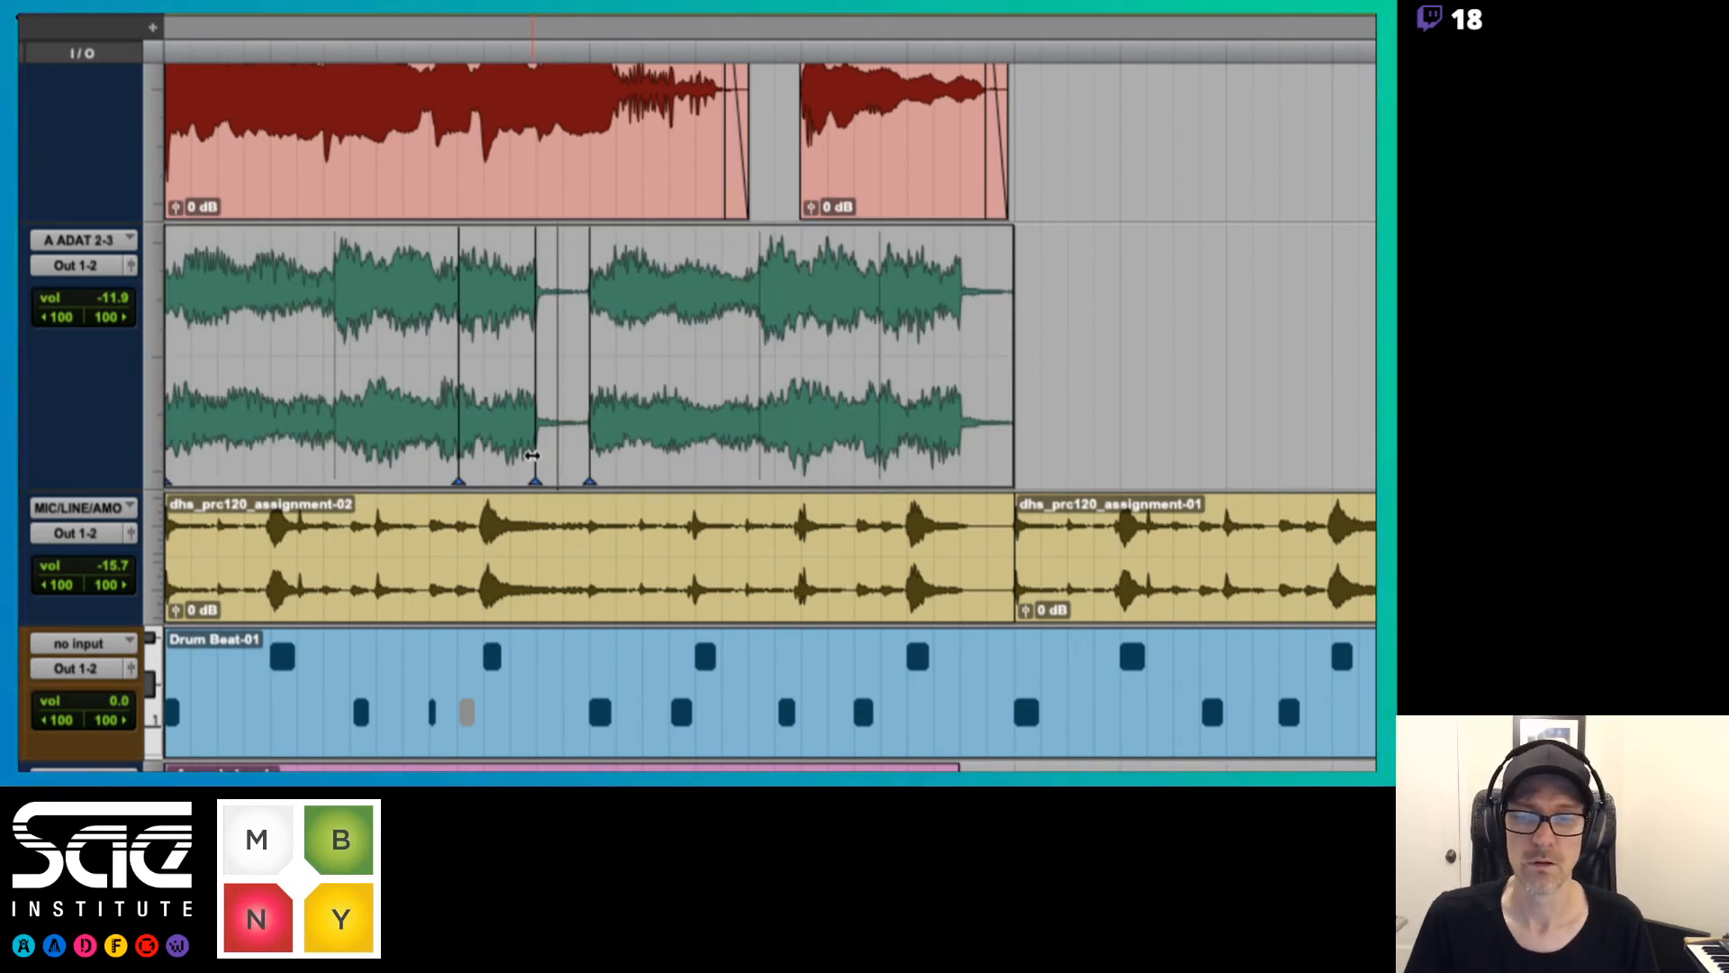
Stretch the third keyboard chord later into the gap with its end warp marker, and audition the result
left_click_drag(533, 458, 566, 462)
key("space")
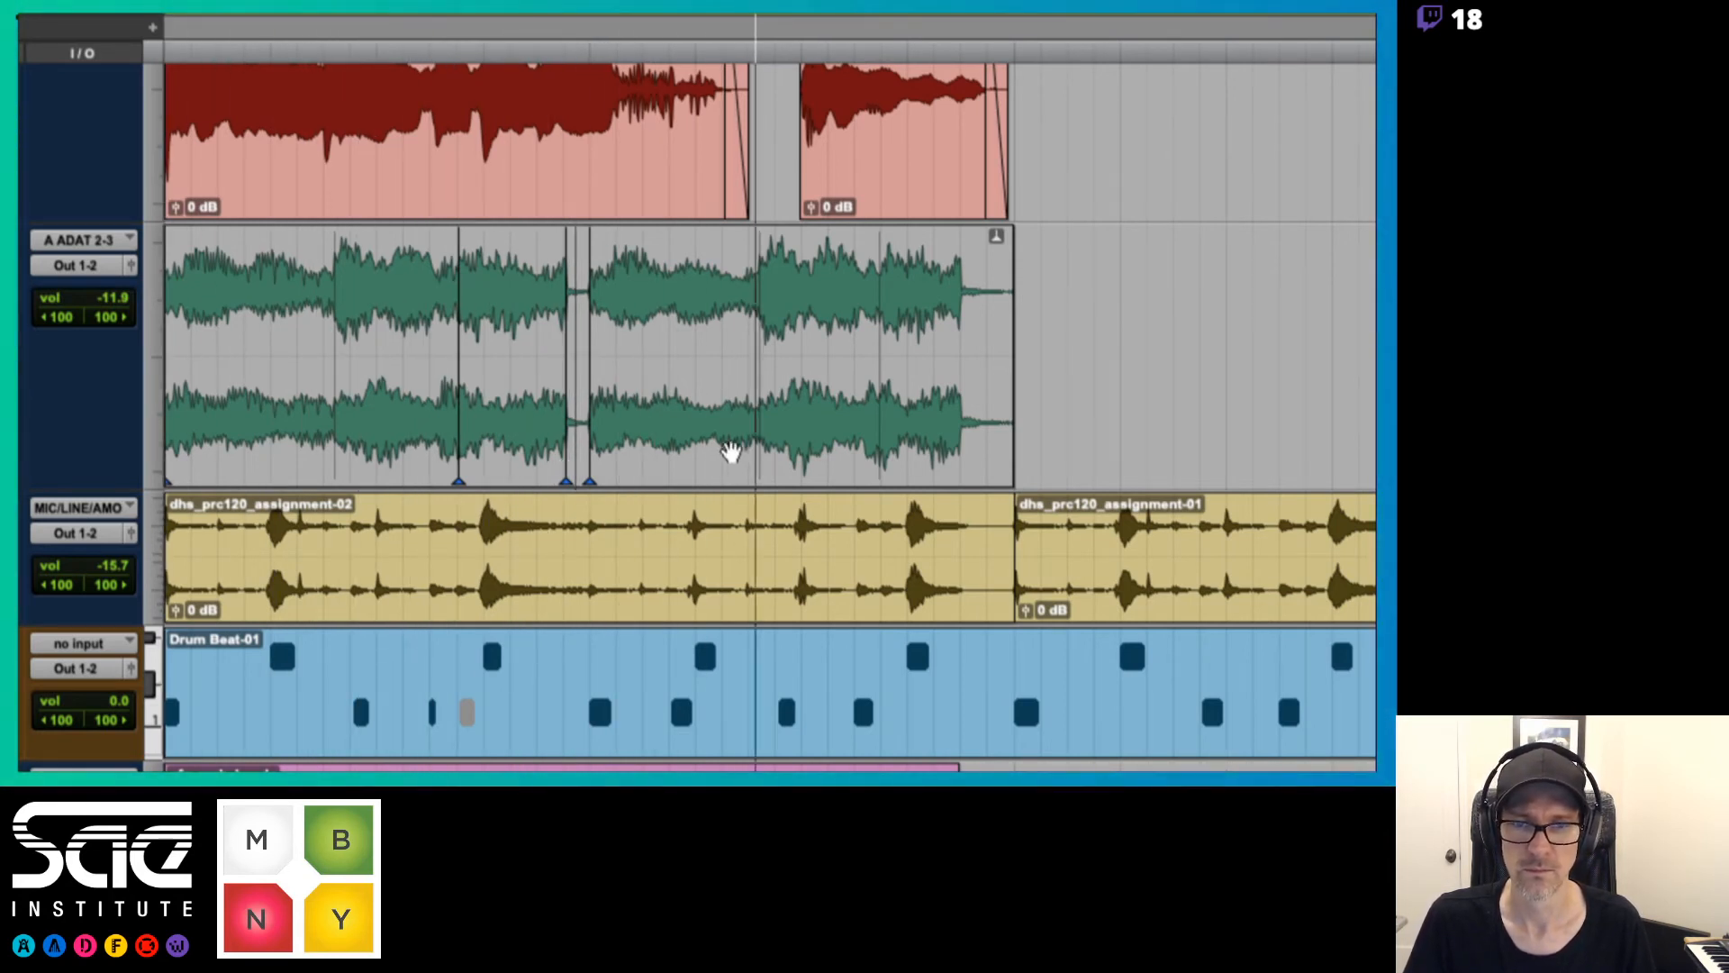
key("space")
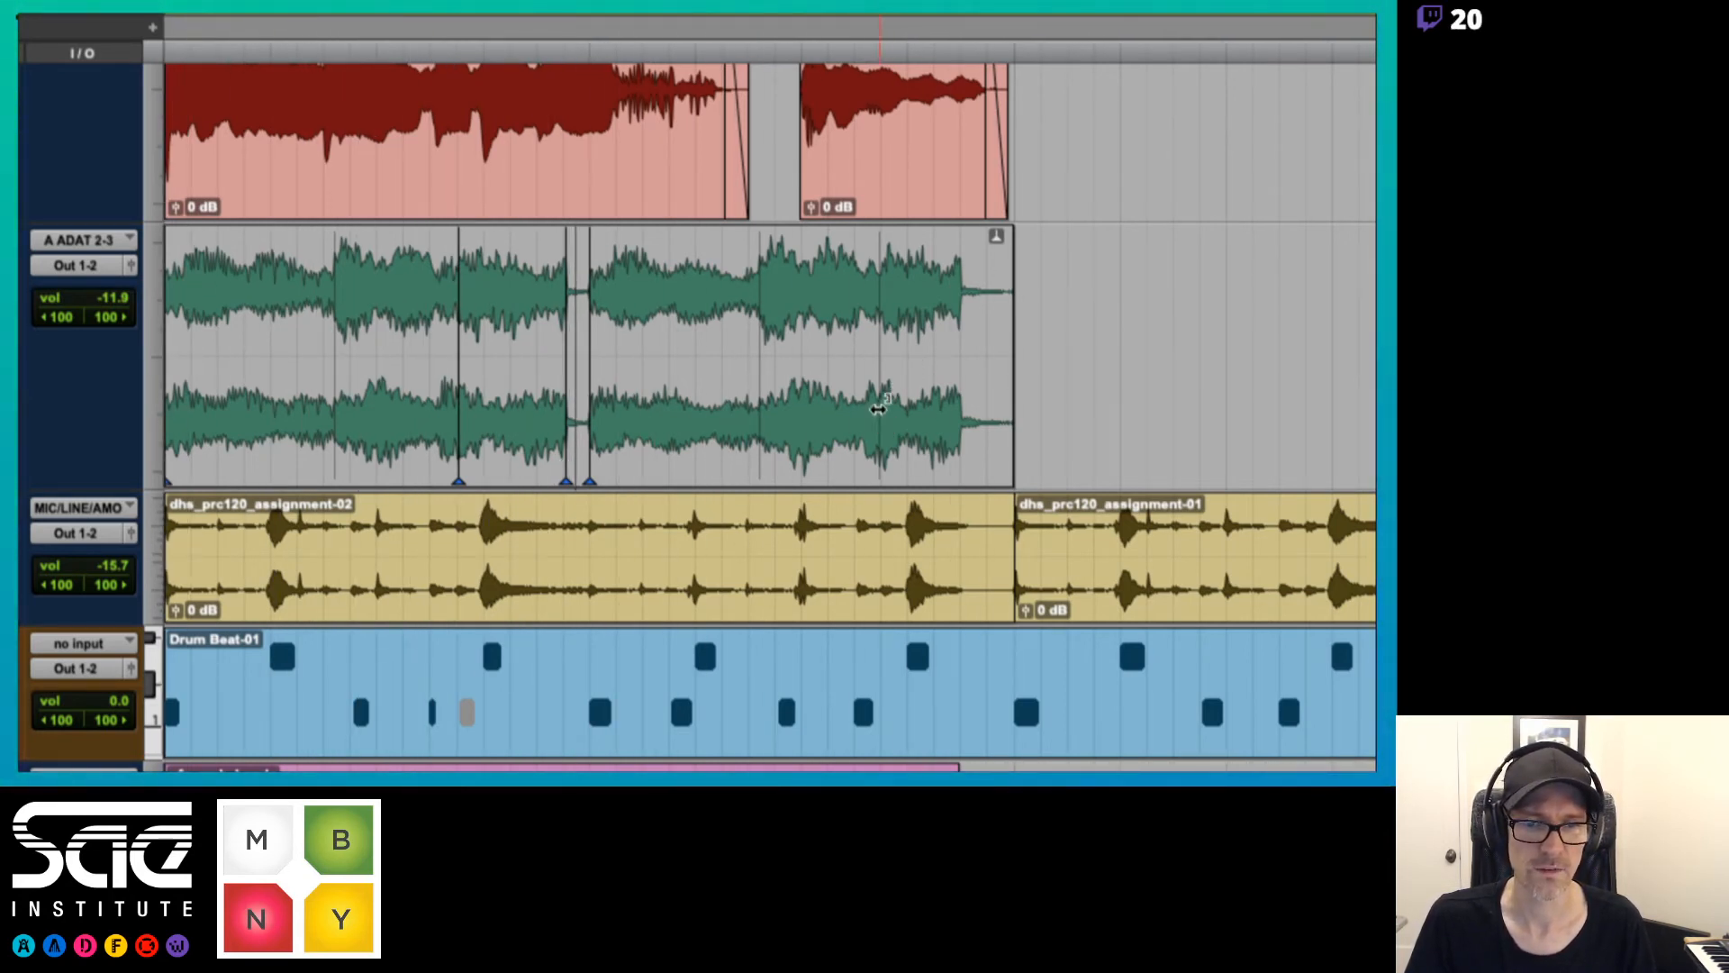
Add a warp marker where the last keyboard chord ends and stretch that chord later
left_click(960, 471)
left_click(980, 313)
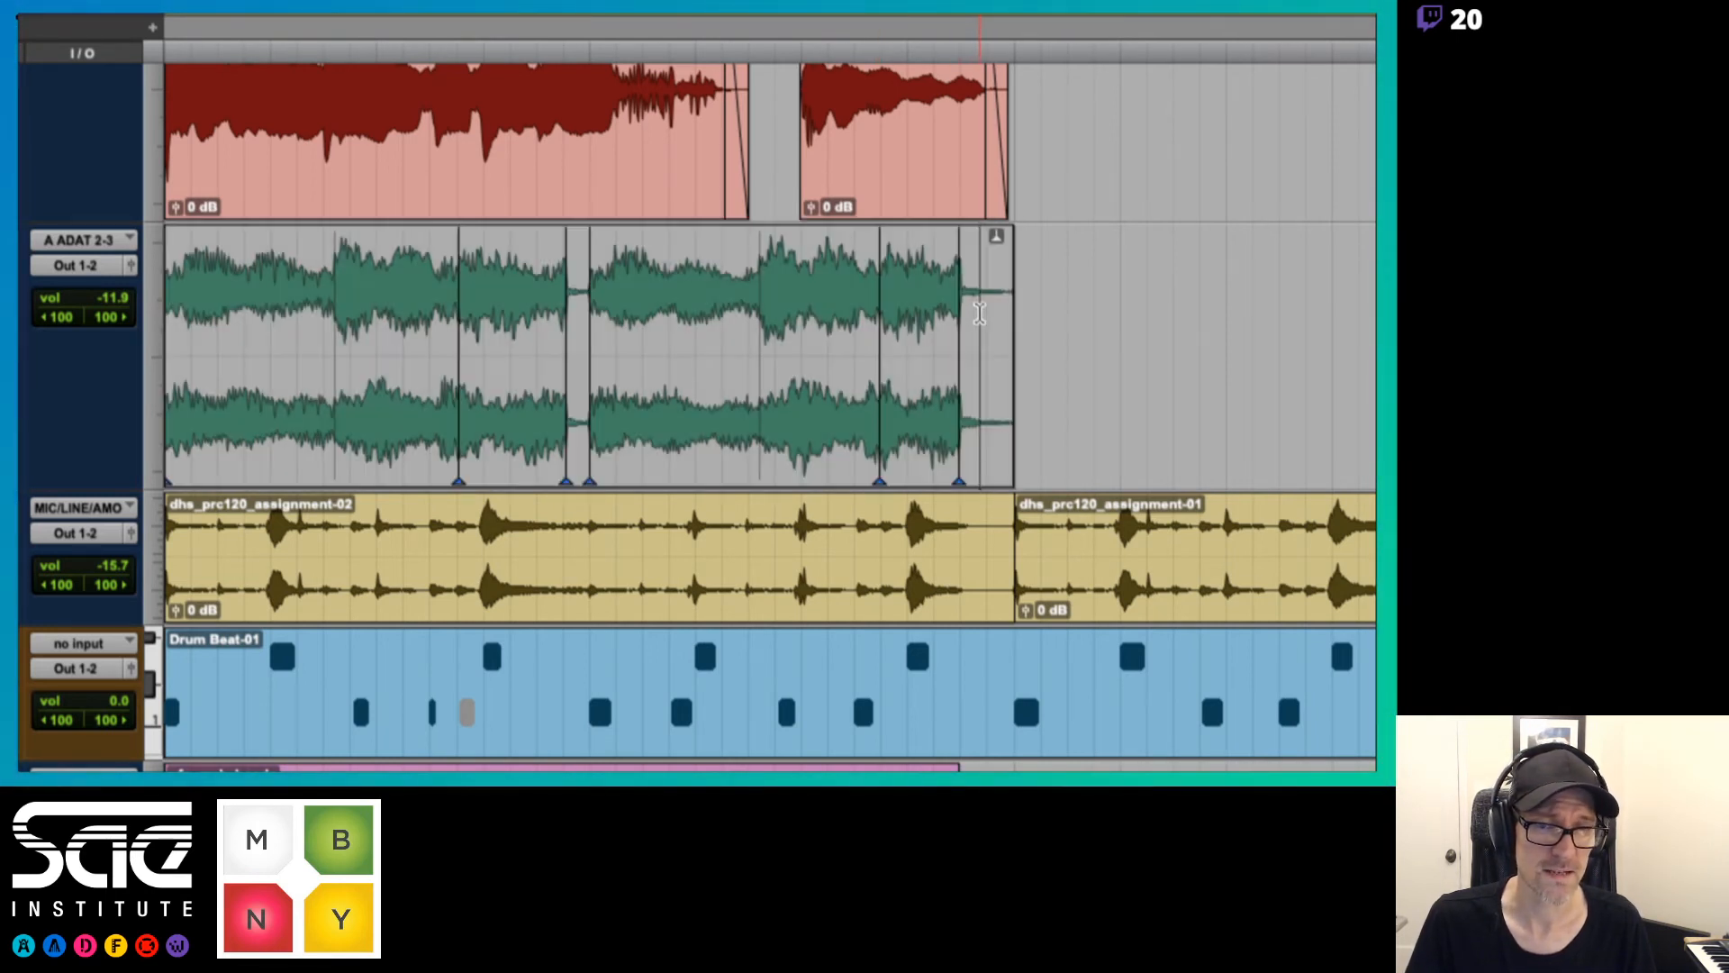
left_click_drag(960, 452, 993, 453)
Play back the warped keyboard clip repeatedly to judge the stretched chord endings
key("space")
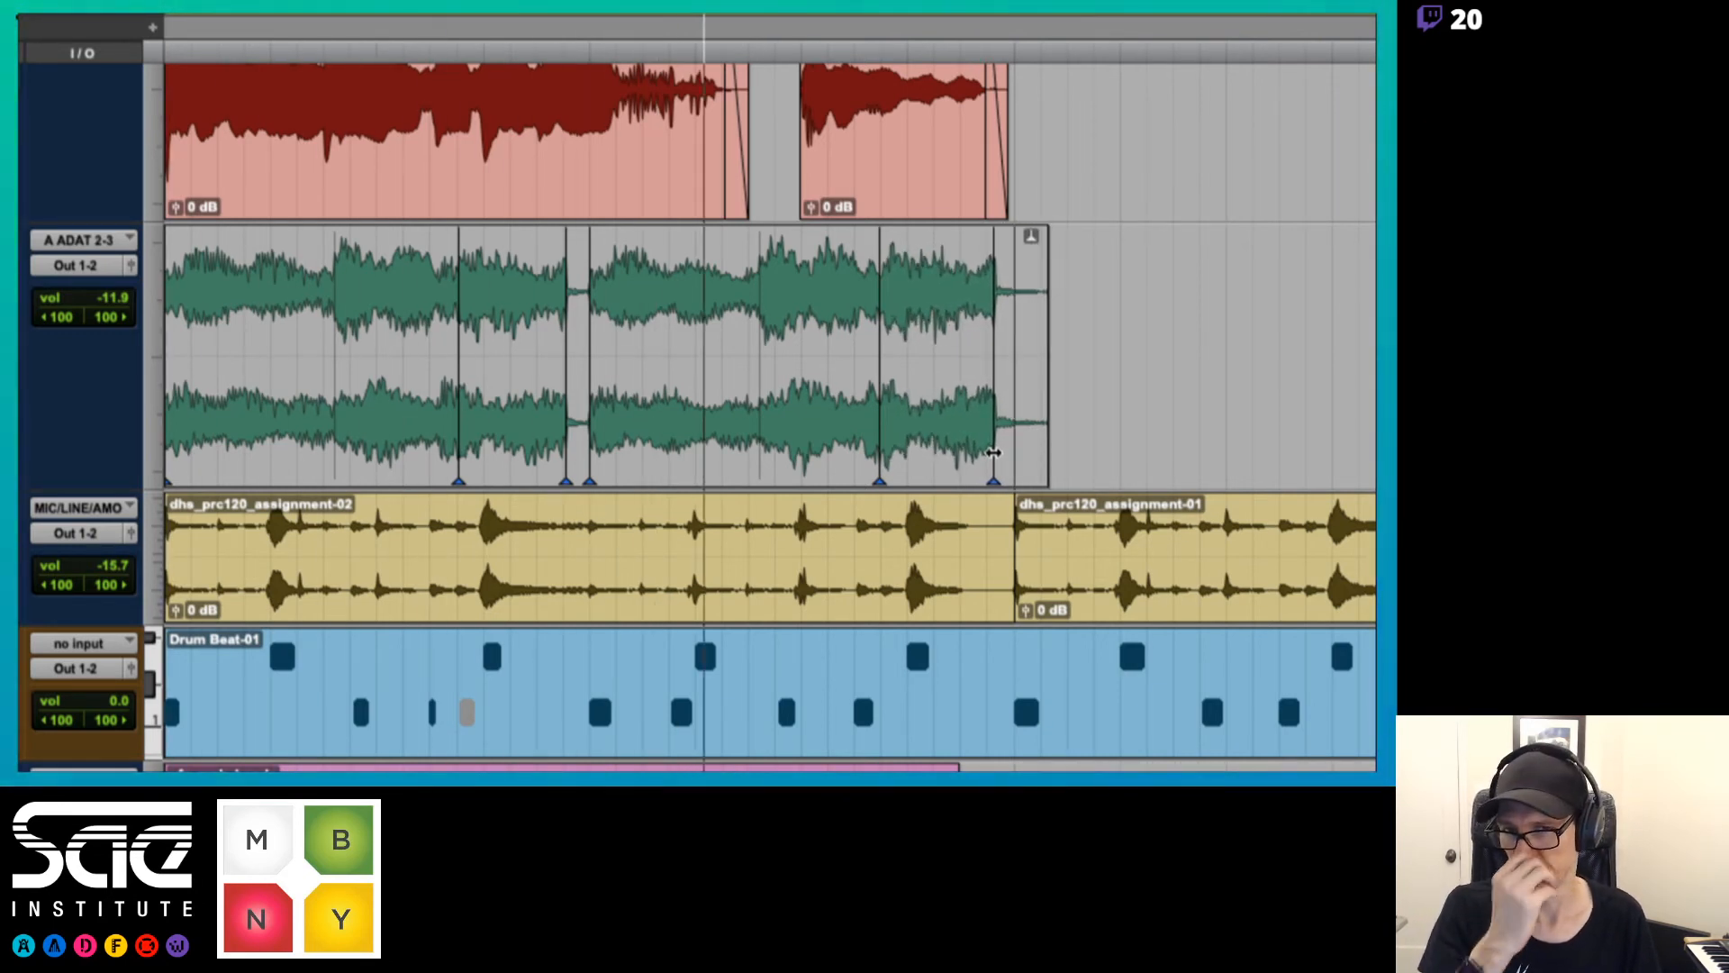
key("space")
key("space")
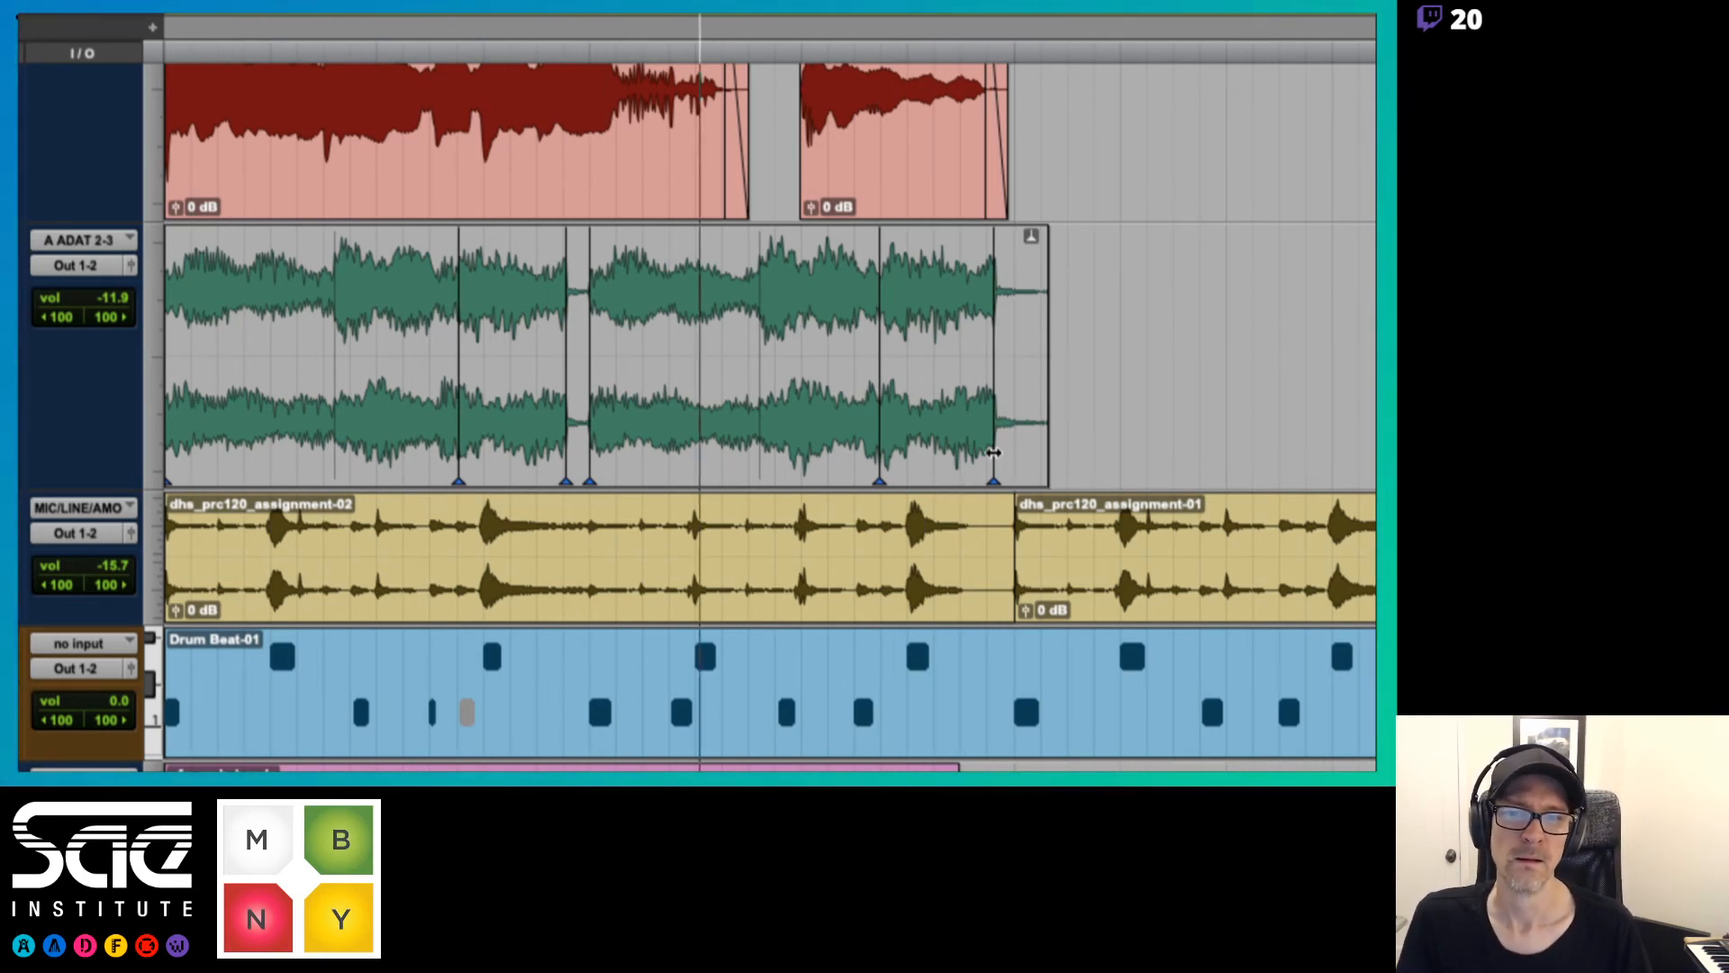
key("space")
key("space")
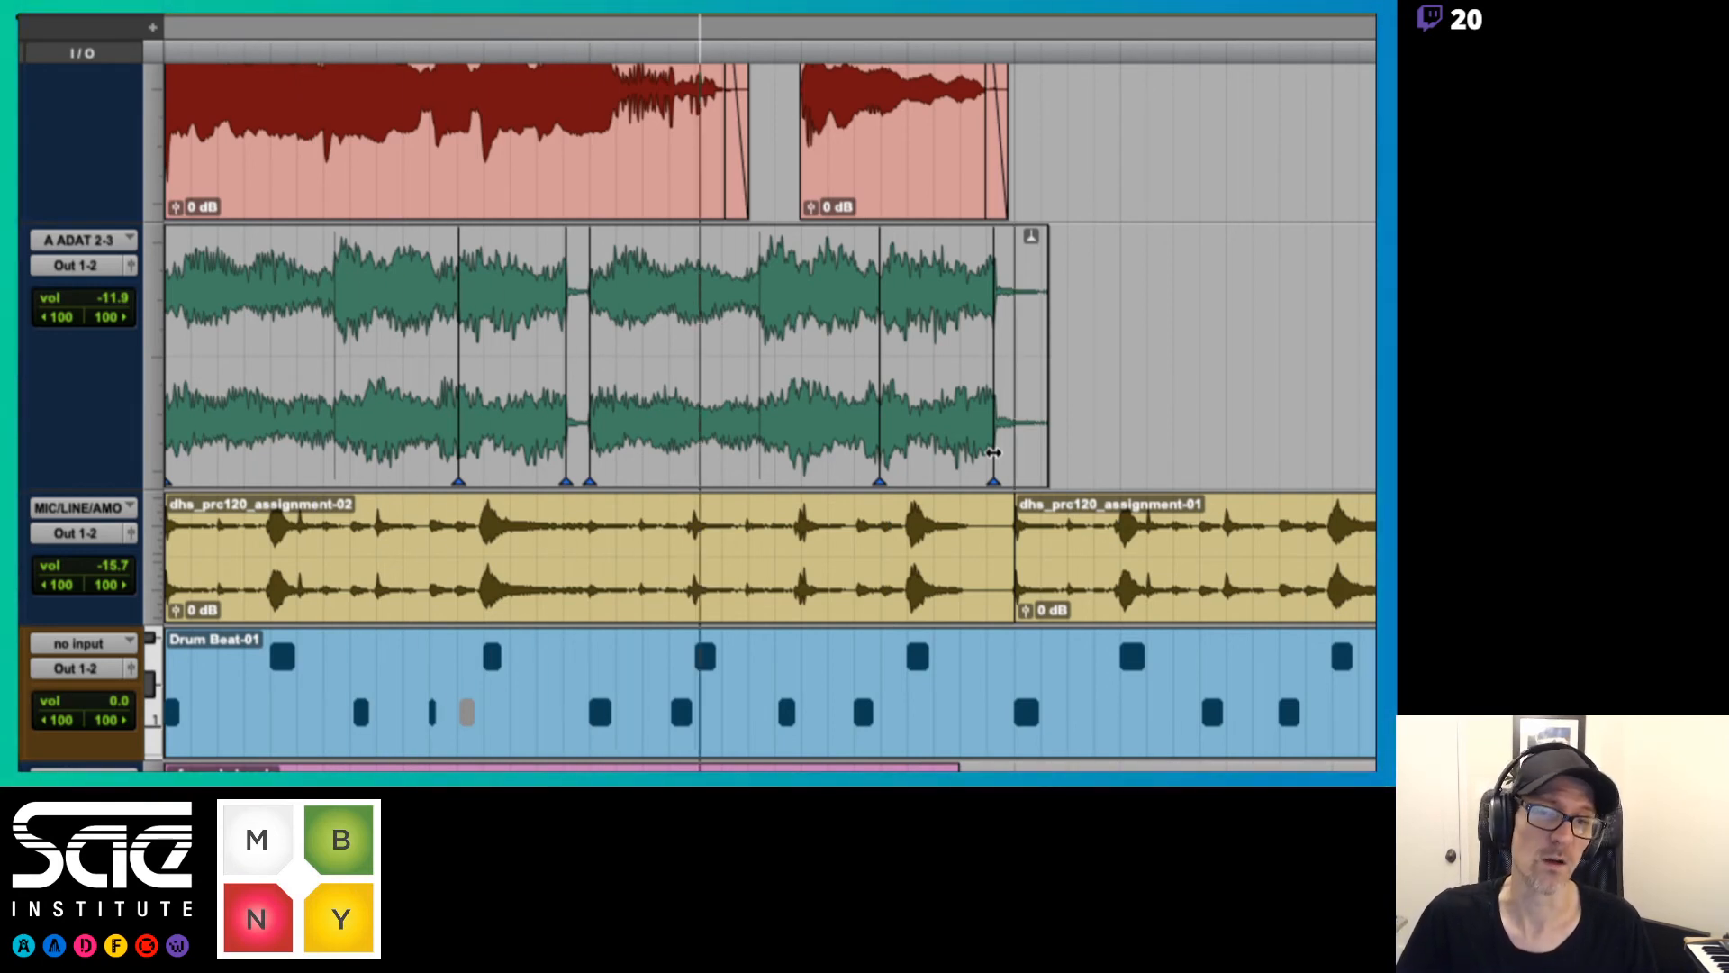
key("space")
key("space")
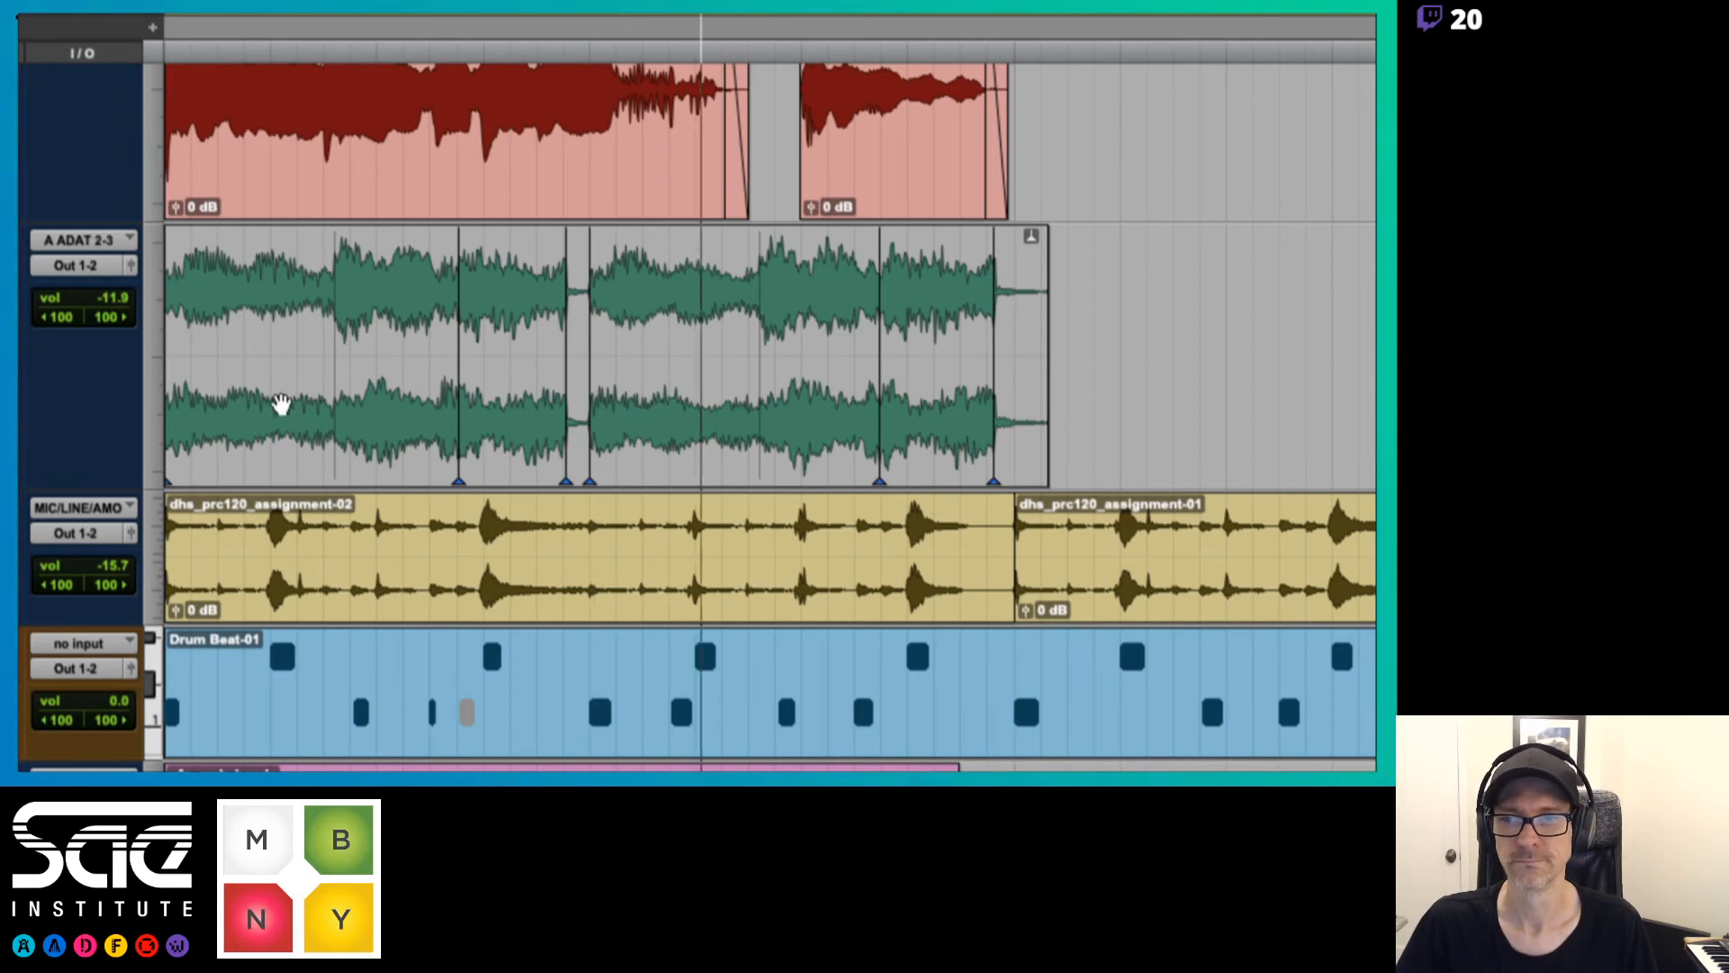
left_click(243, 405)
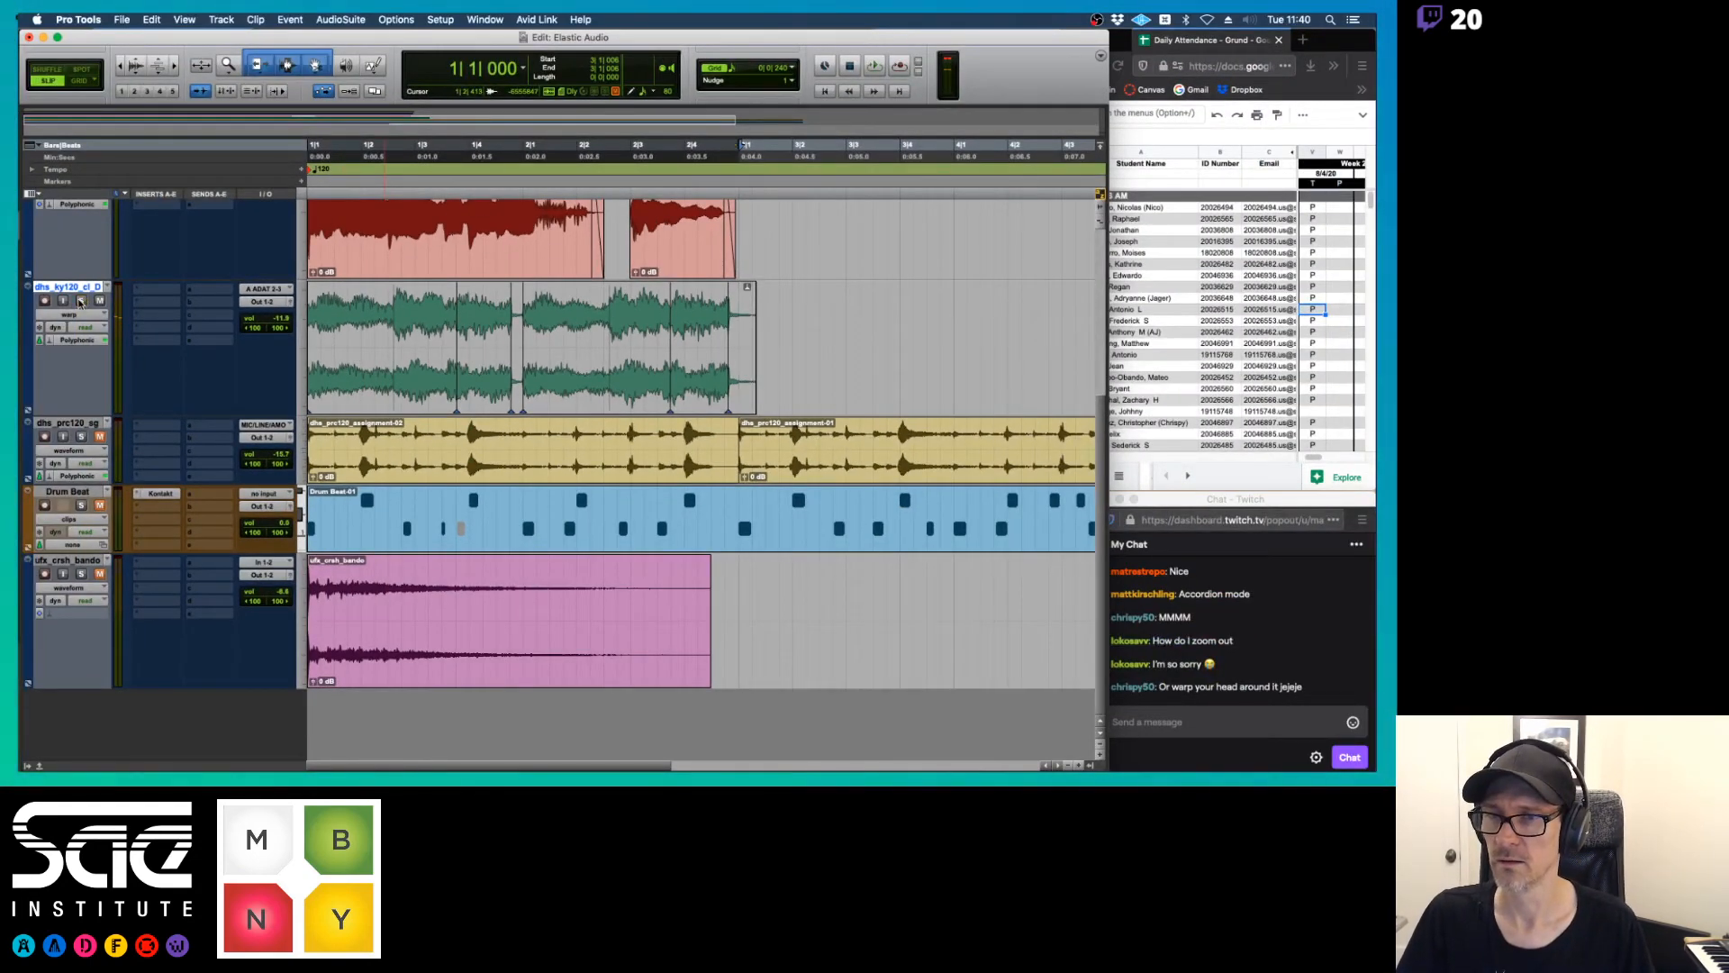
Warp the second chord of both keyboard phrases slightly earlier, and pull the last chord's end back so the clip ends with dhs_prc120_assignment-02
scroll(381, 323, "up", 5)
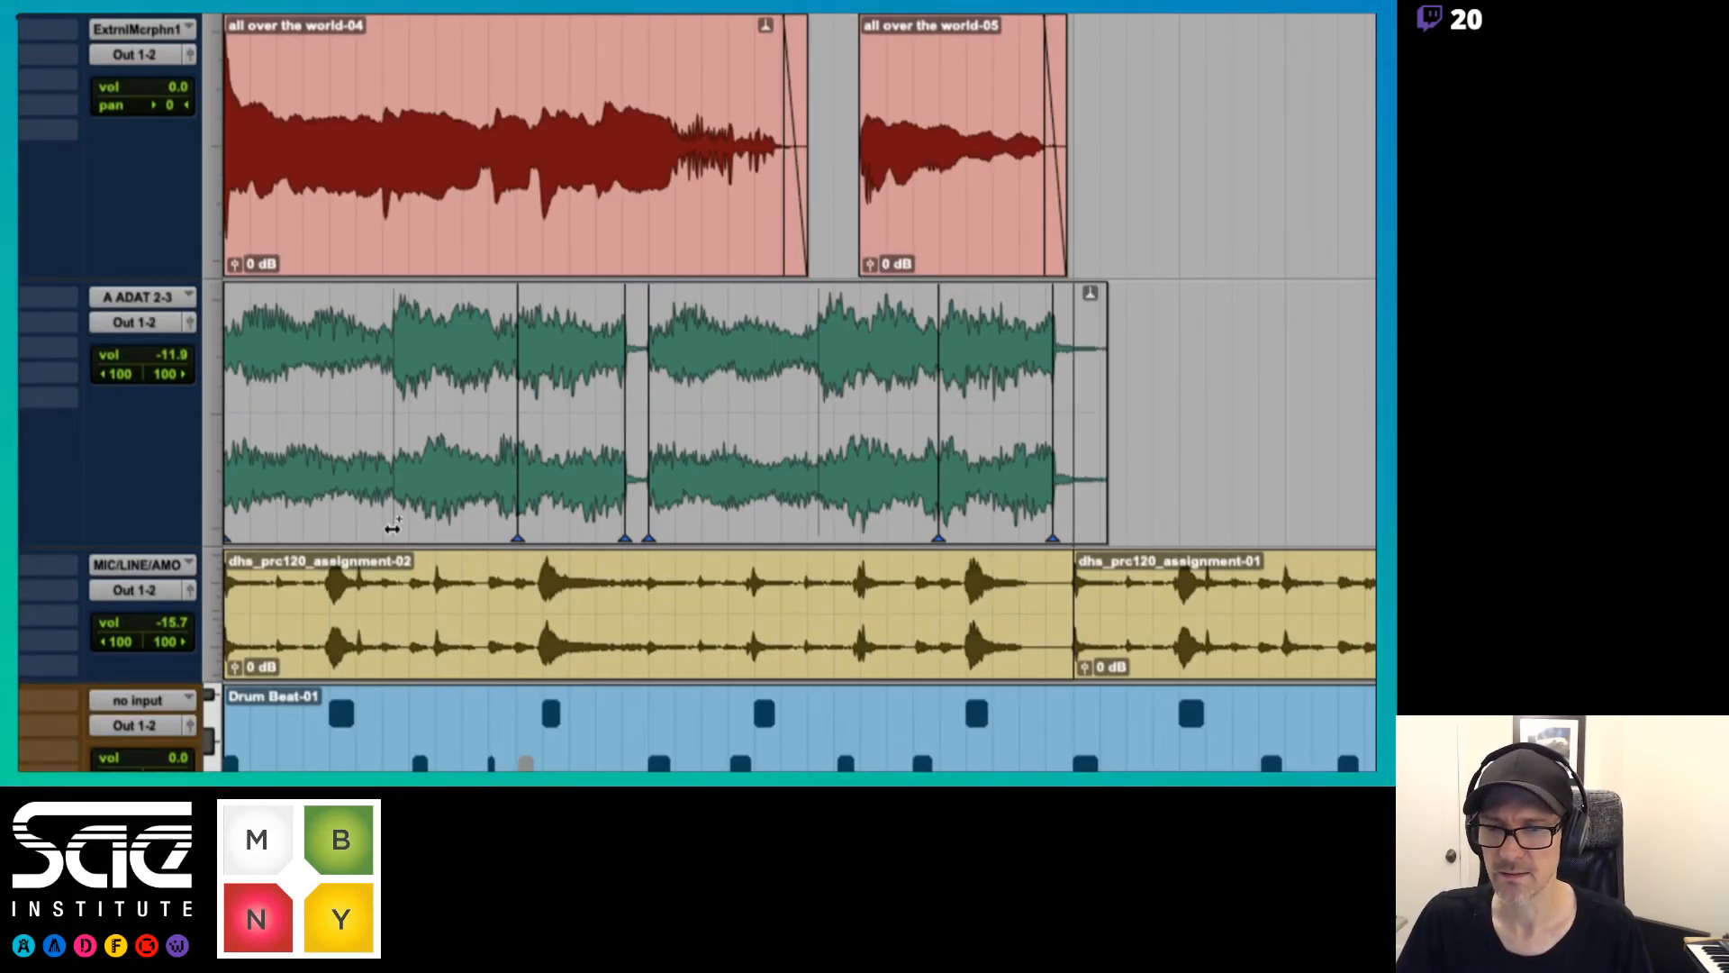
left_click_drag(394, 530, 383, 531)
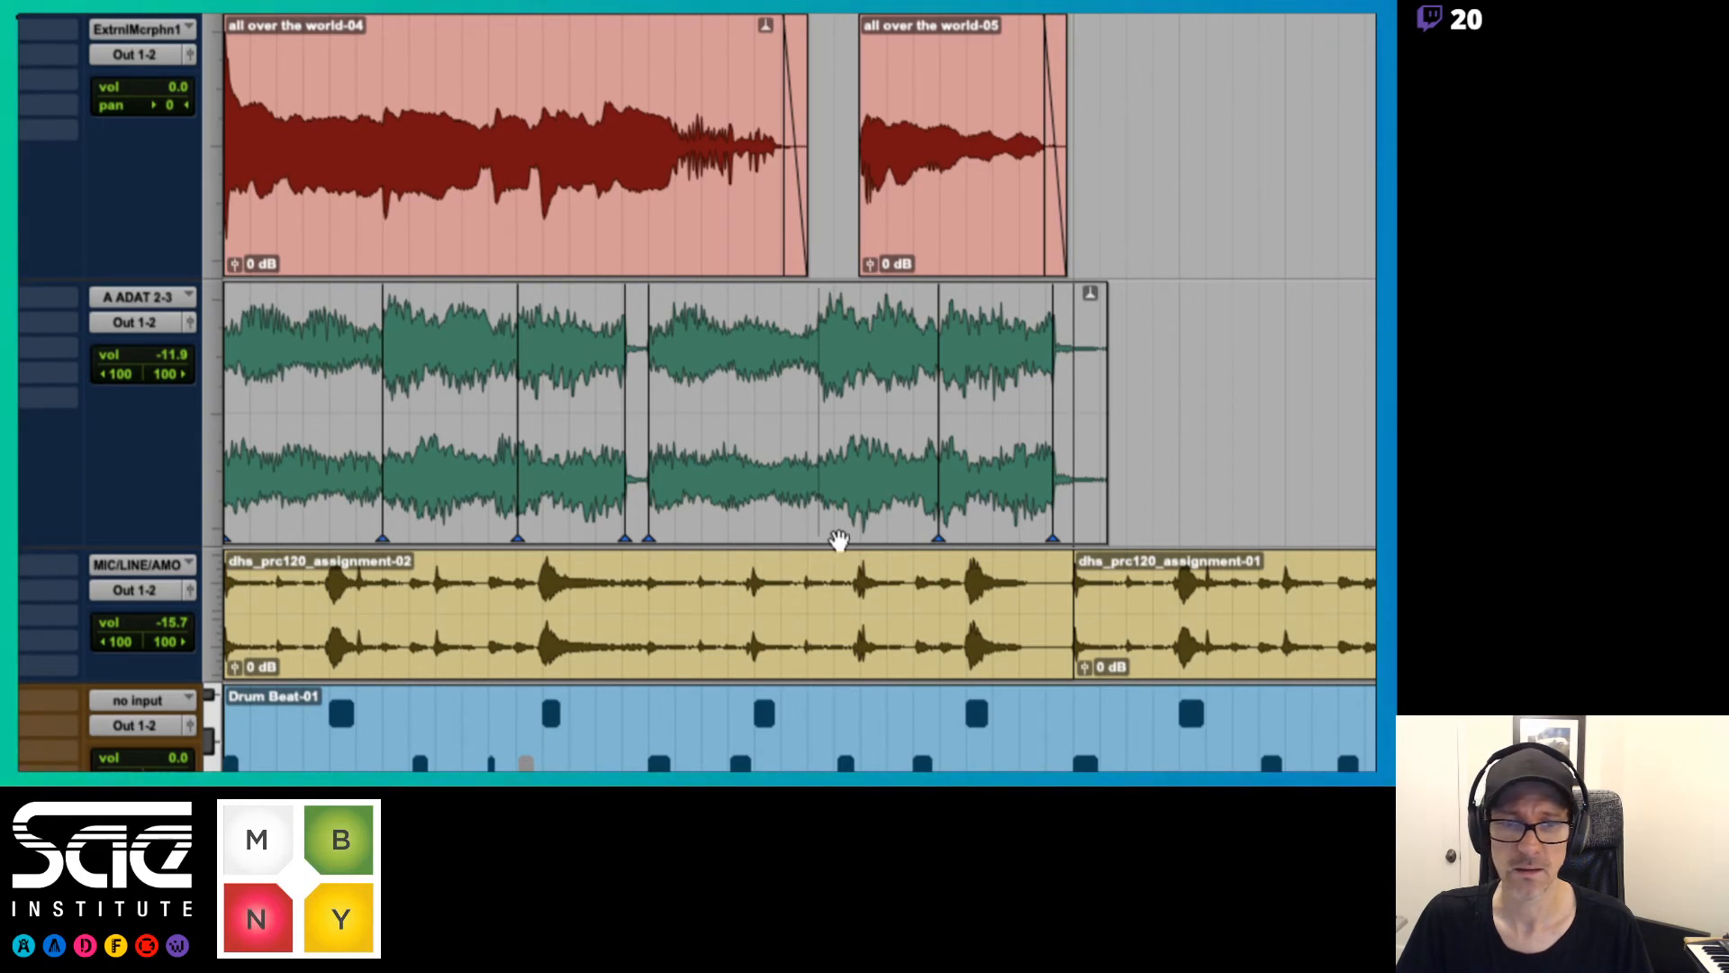
left_click_drag(819, 510, 809, 515)
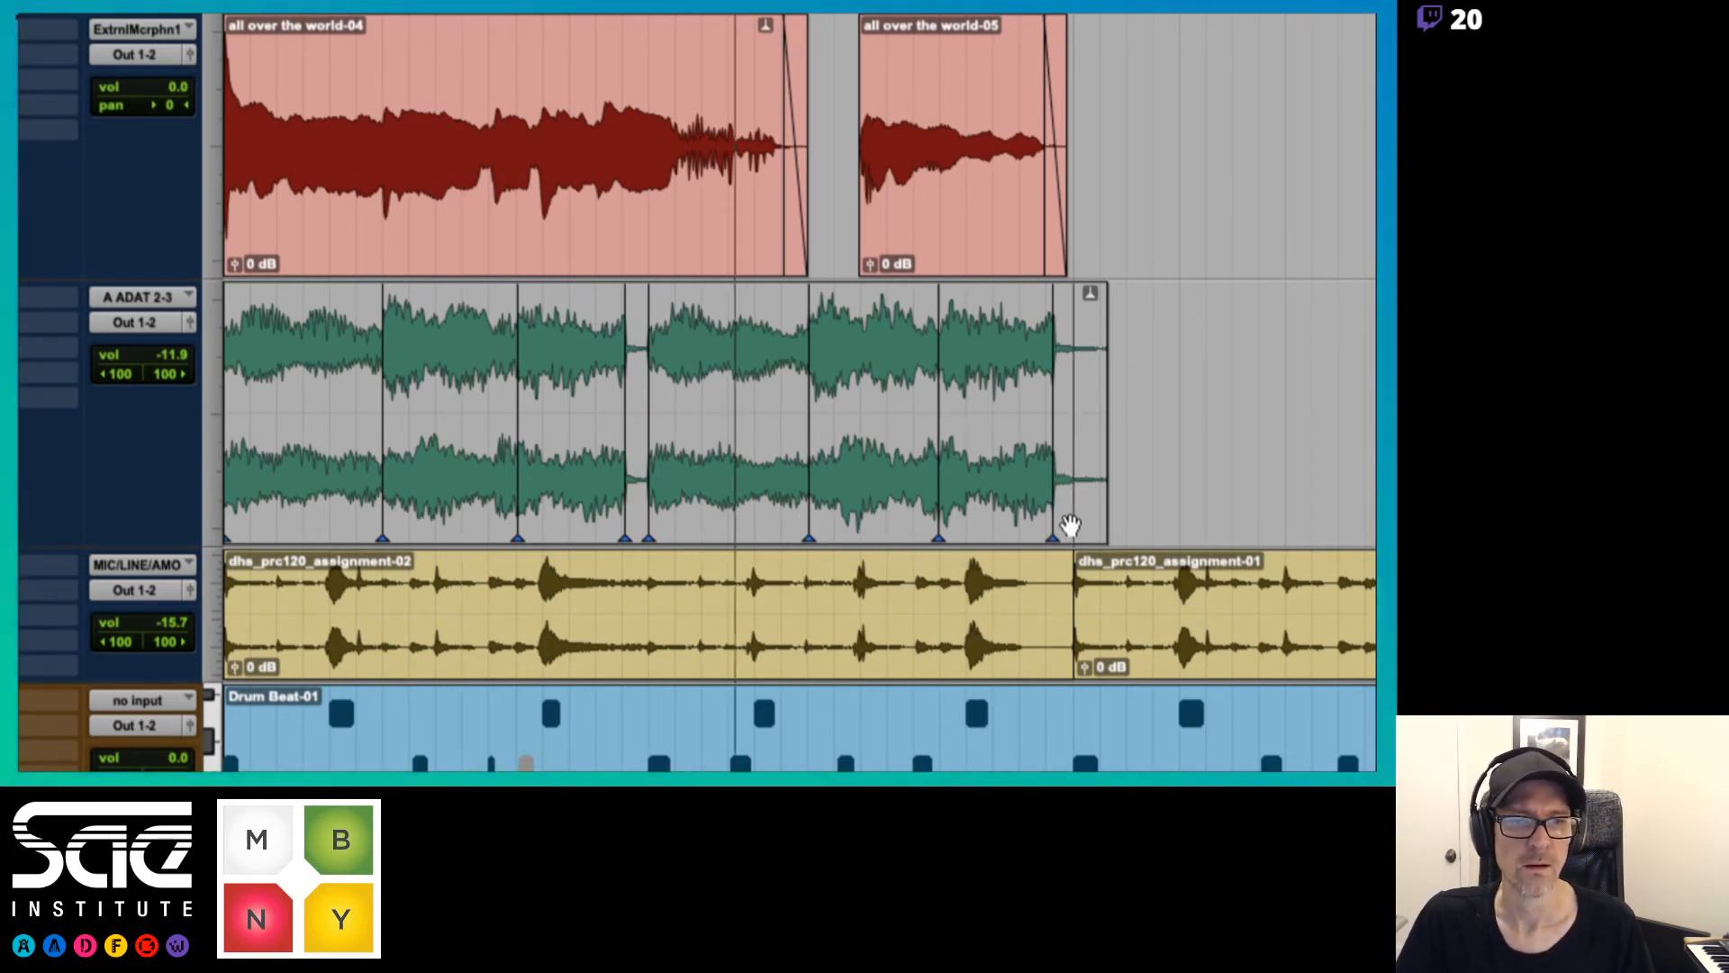
left_click_drag(1050, 515, 1019, 523)
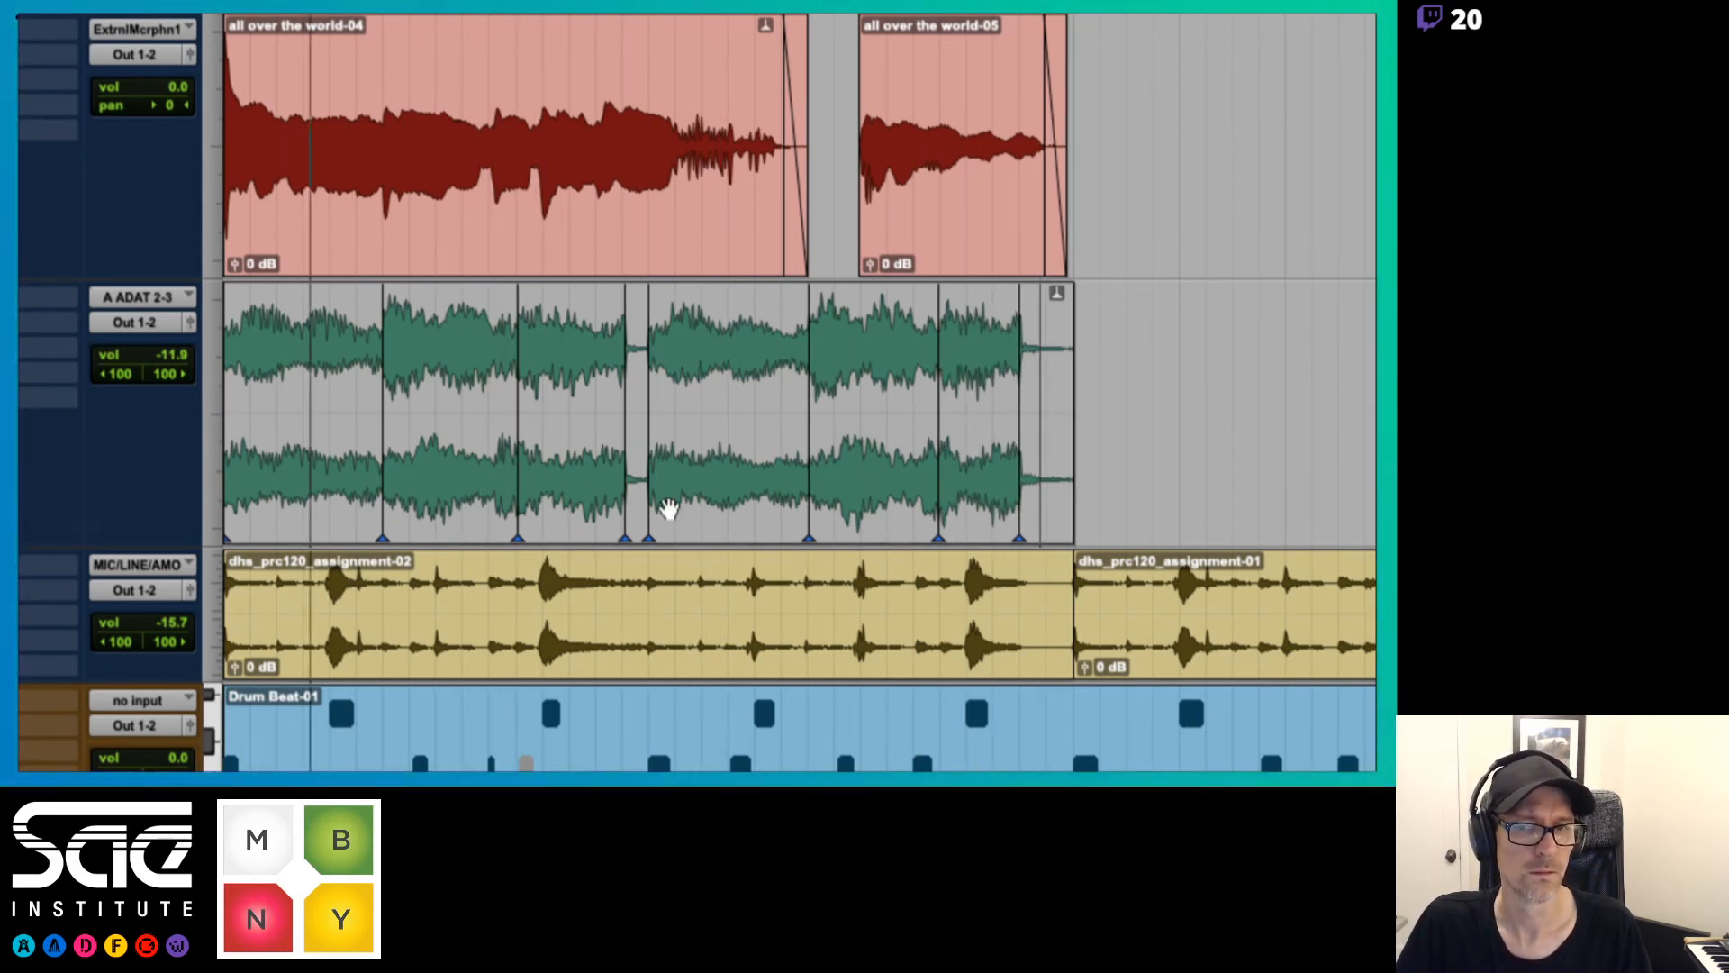
Fine-tune the third keyboard chord's end warp marker so only a short gap remains before the fourth chord
left_click_drag(623, 505, 633, 506)
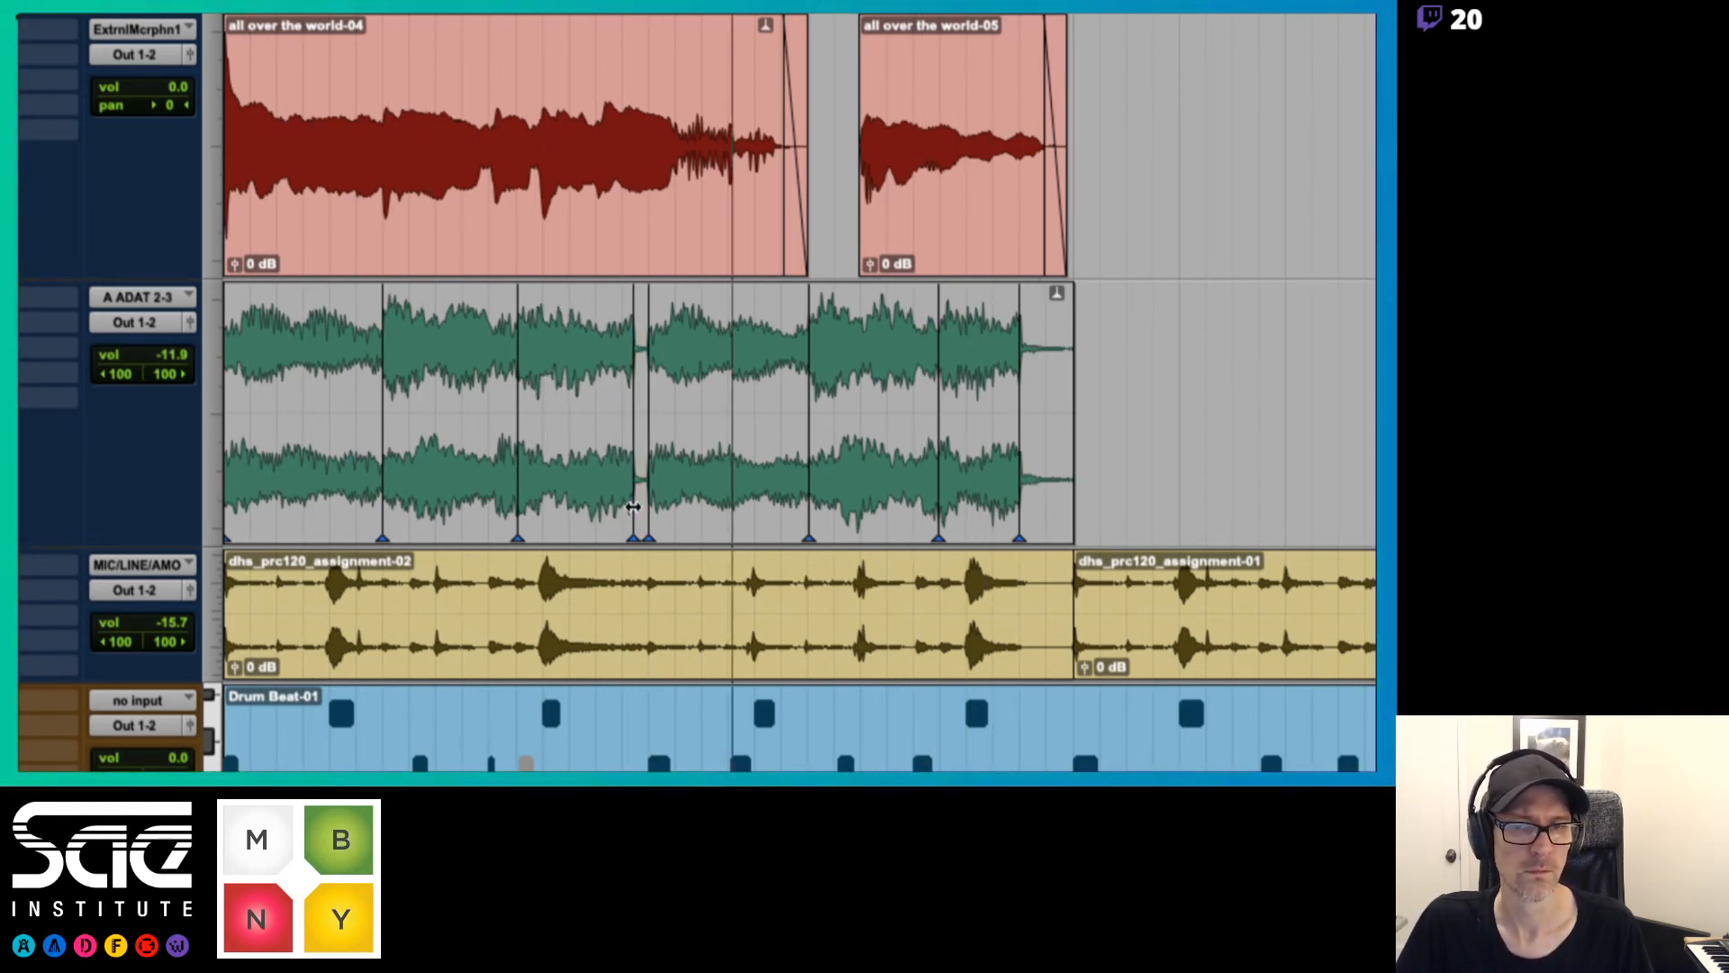
left_click_drag(633, 507, 623, 509)
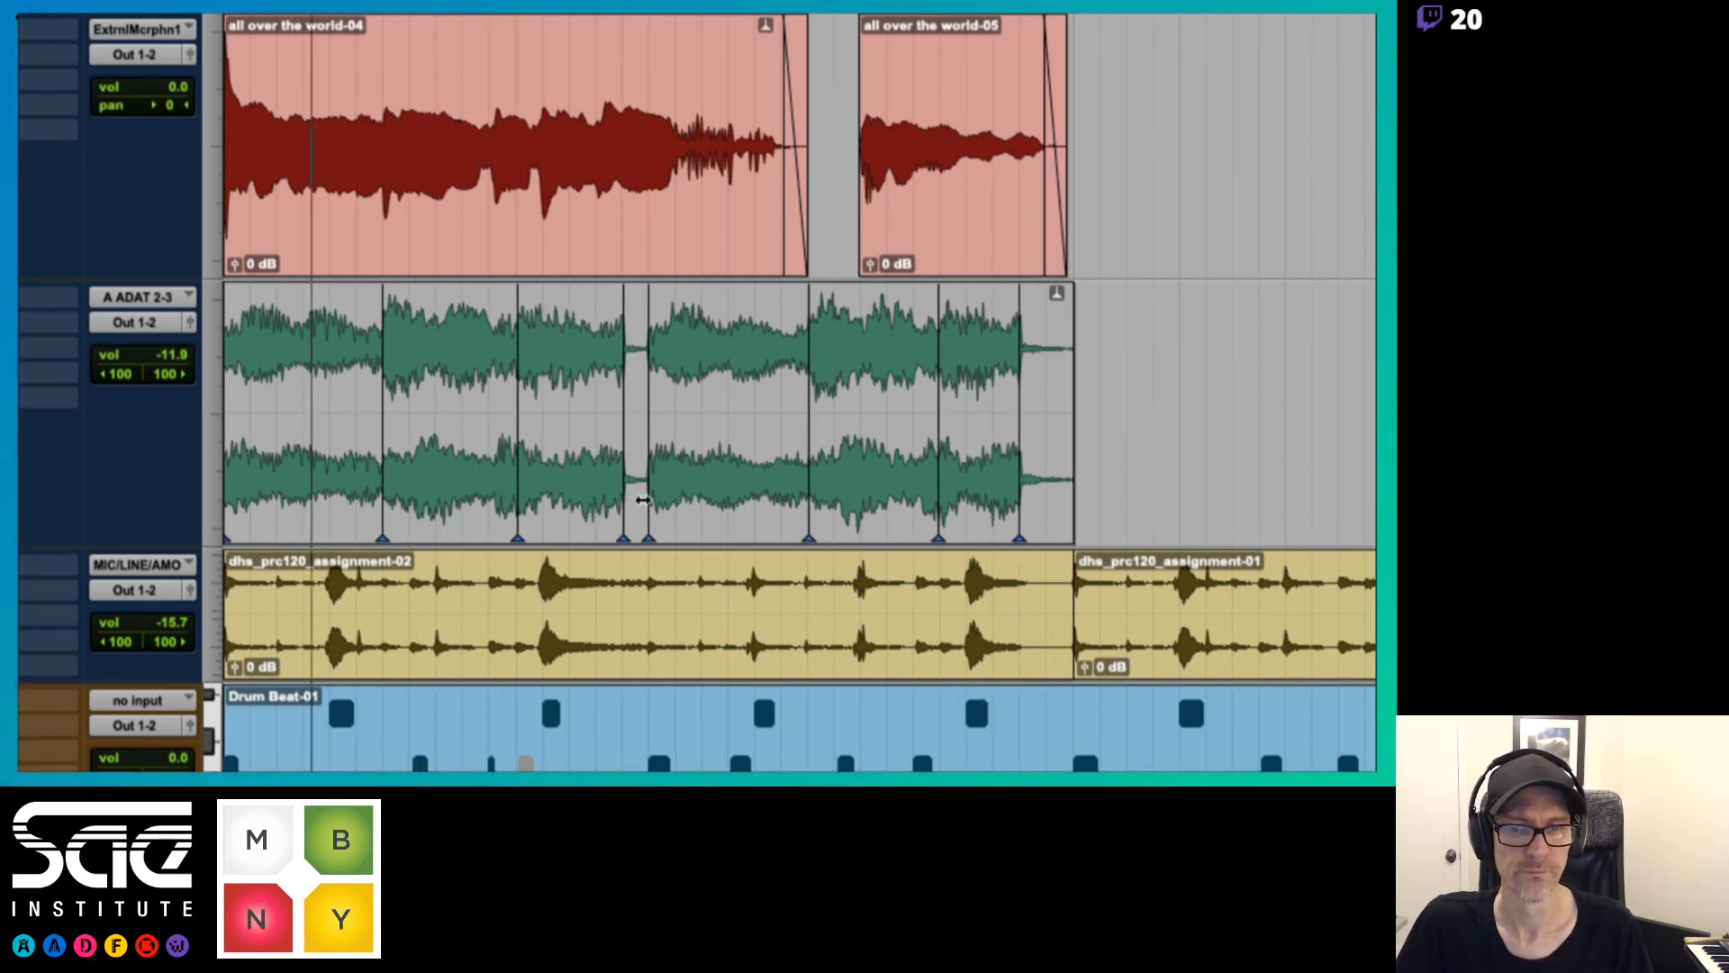
left_click_drag(627, 509, 635, 514)
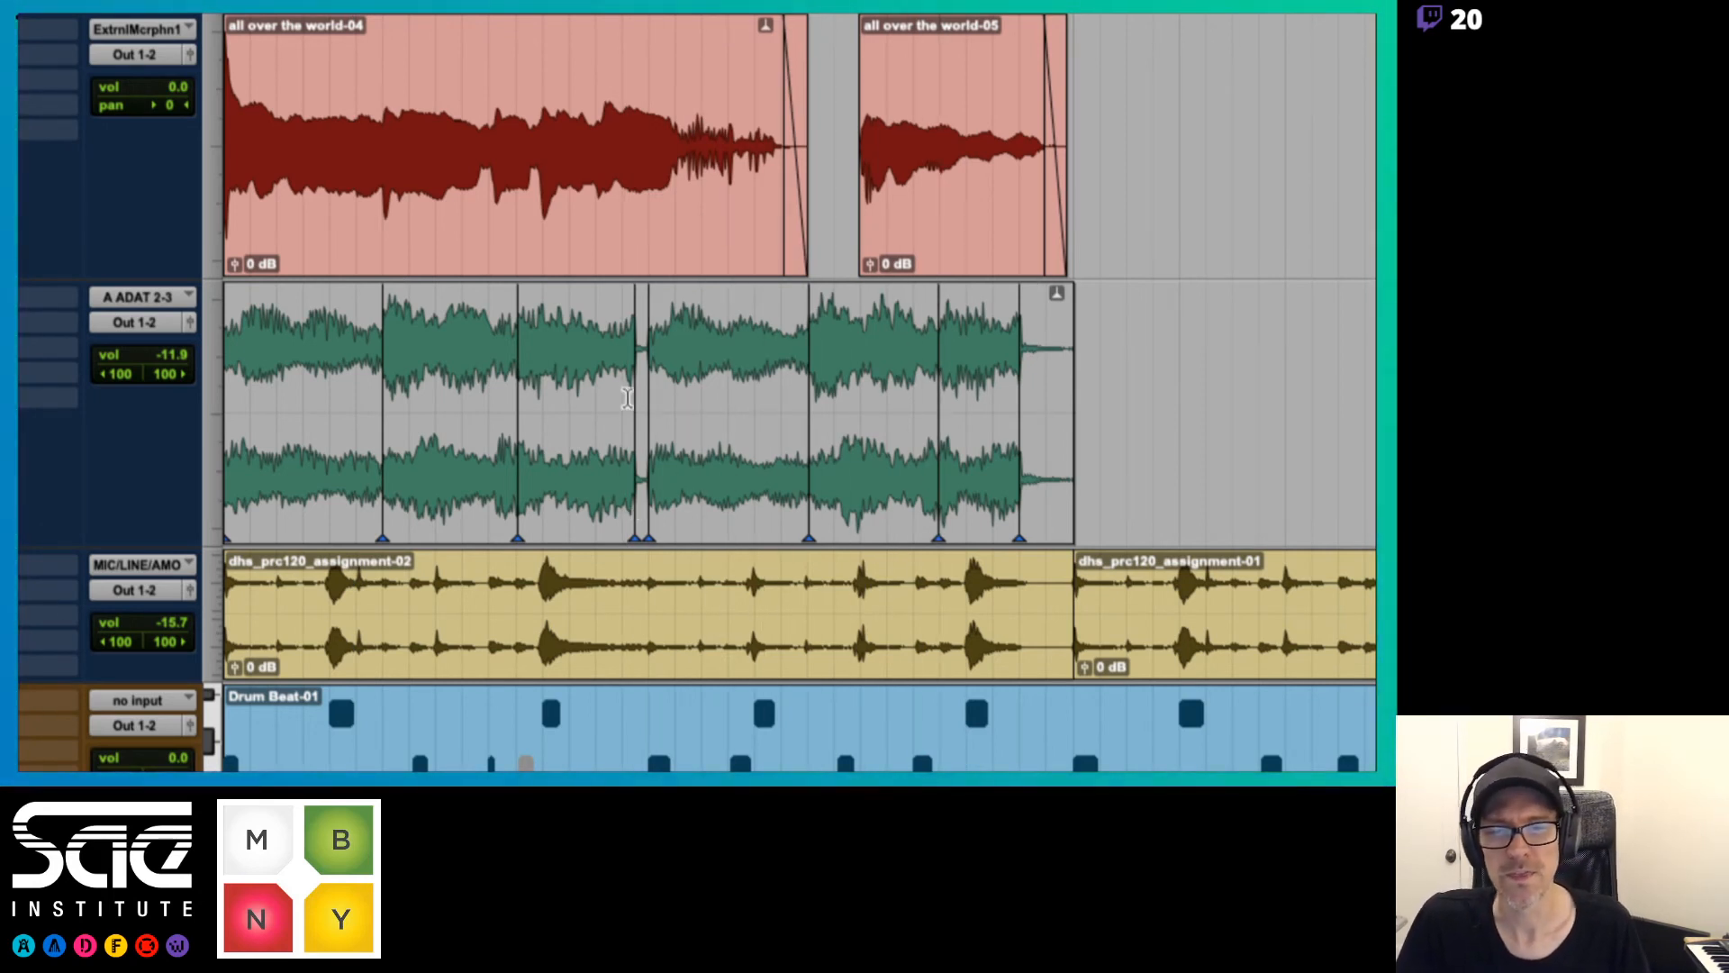
left_click_drag(633, 520, 645, 519)
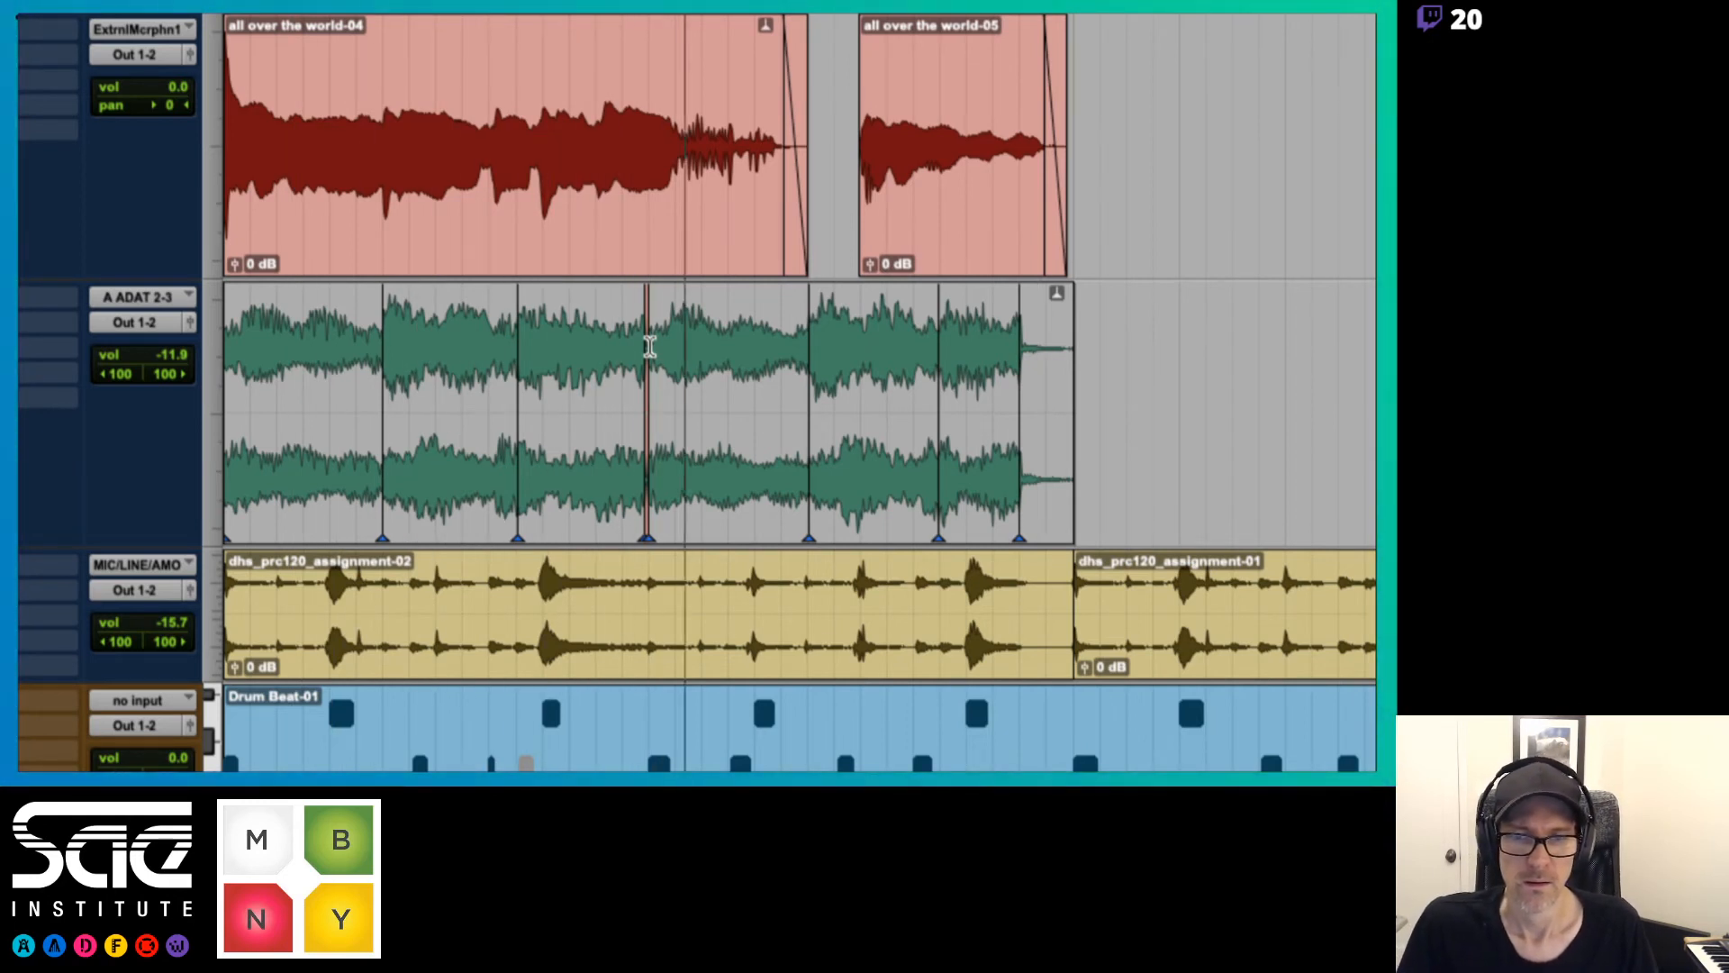
mouse_move(646, 489)
left_mouse_down()
mouse_move(623, 501)
mouse_move(646, 493)
left_mouse_up()
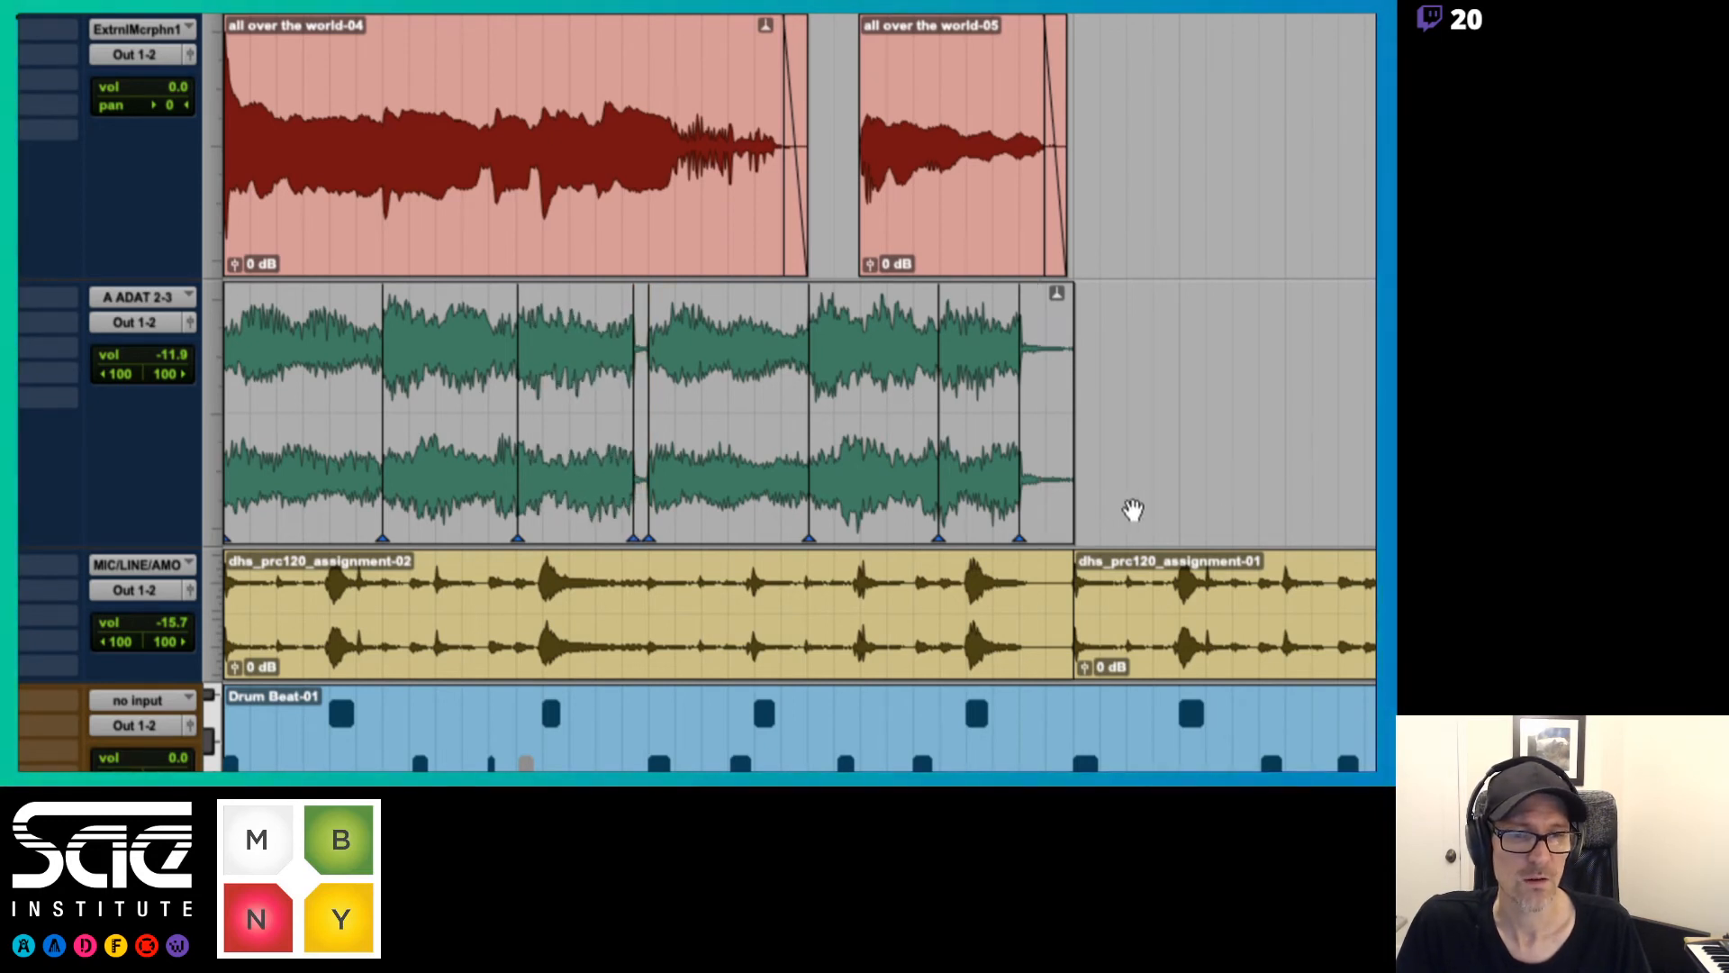
Try stretching the last keyboard chord well past the end of dhs_prc120_assignment-02, play it back, and restore its end warp marker
mouse_move(1022, 505)
left_mouse_down()
mouse_move(1359, 478)
mouse_move(1309, 453)
left_mouse_up()
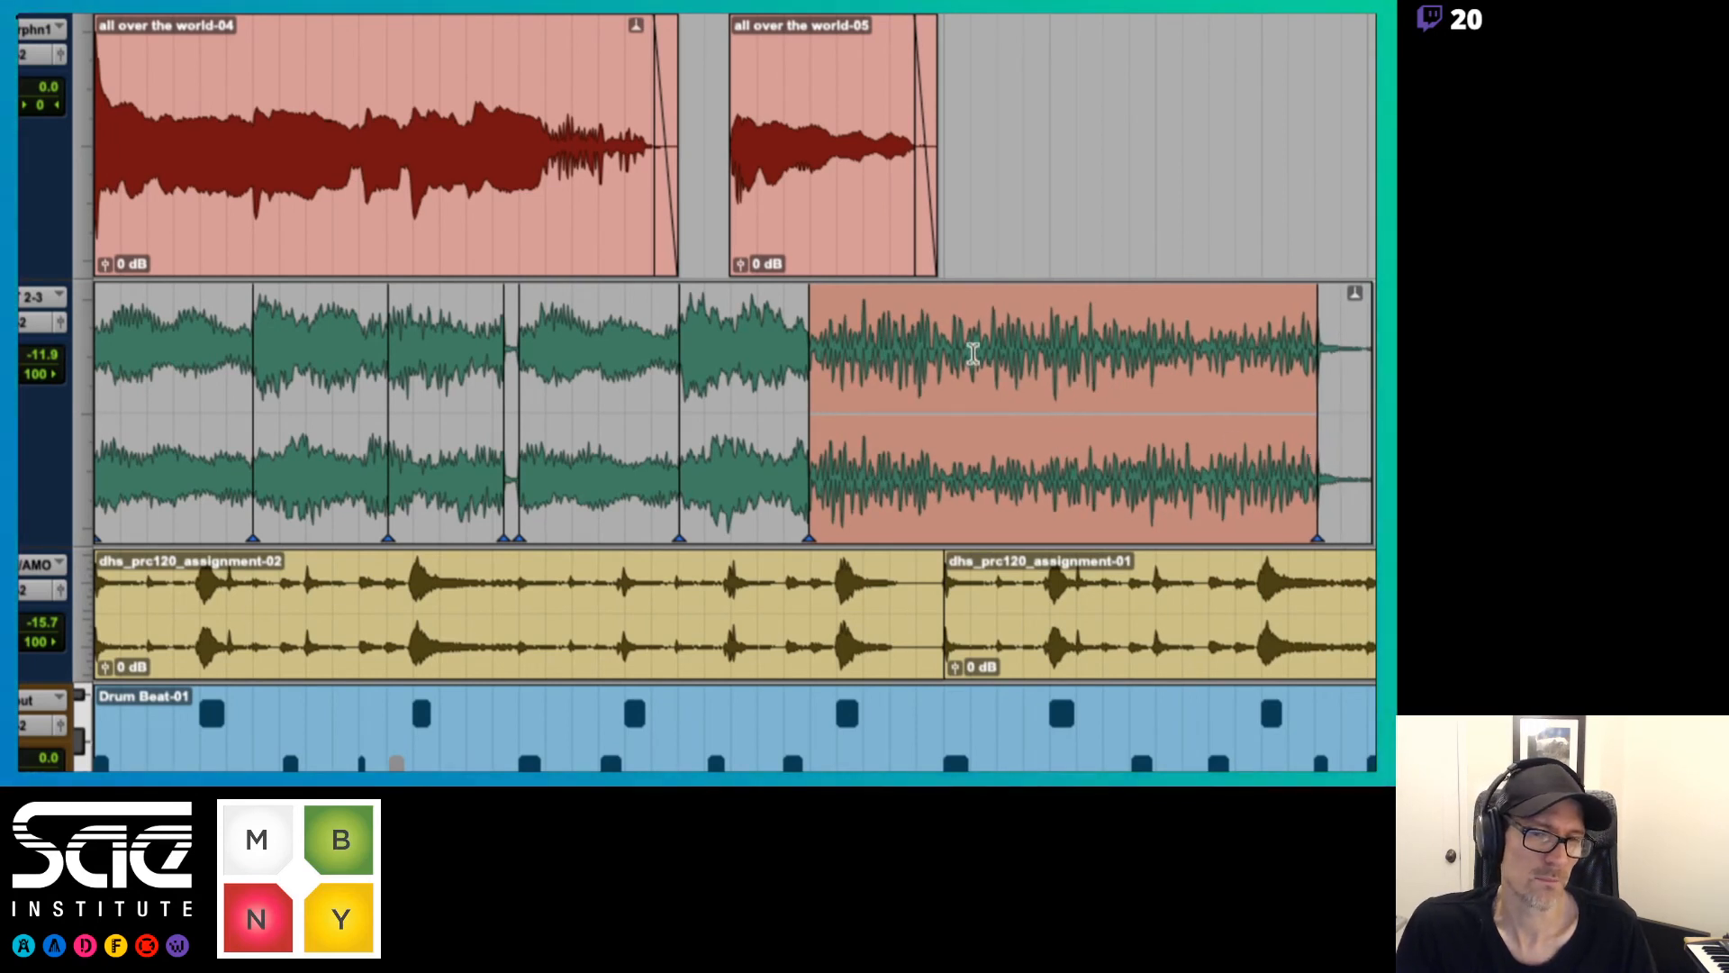
key("space")
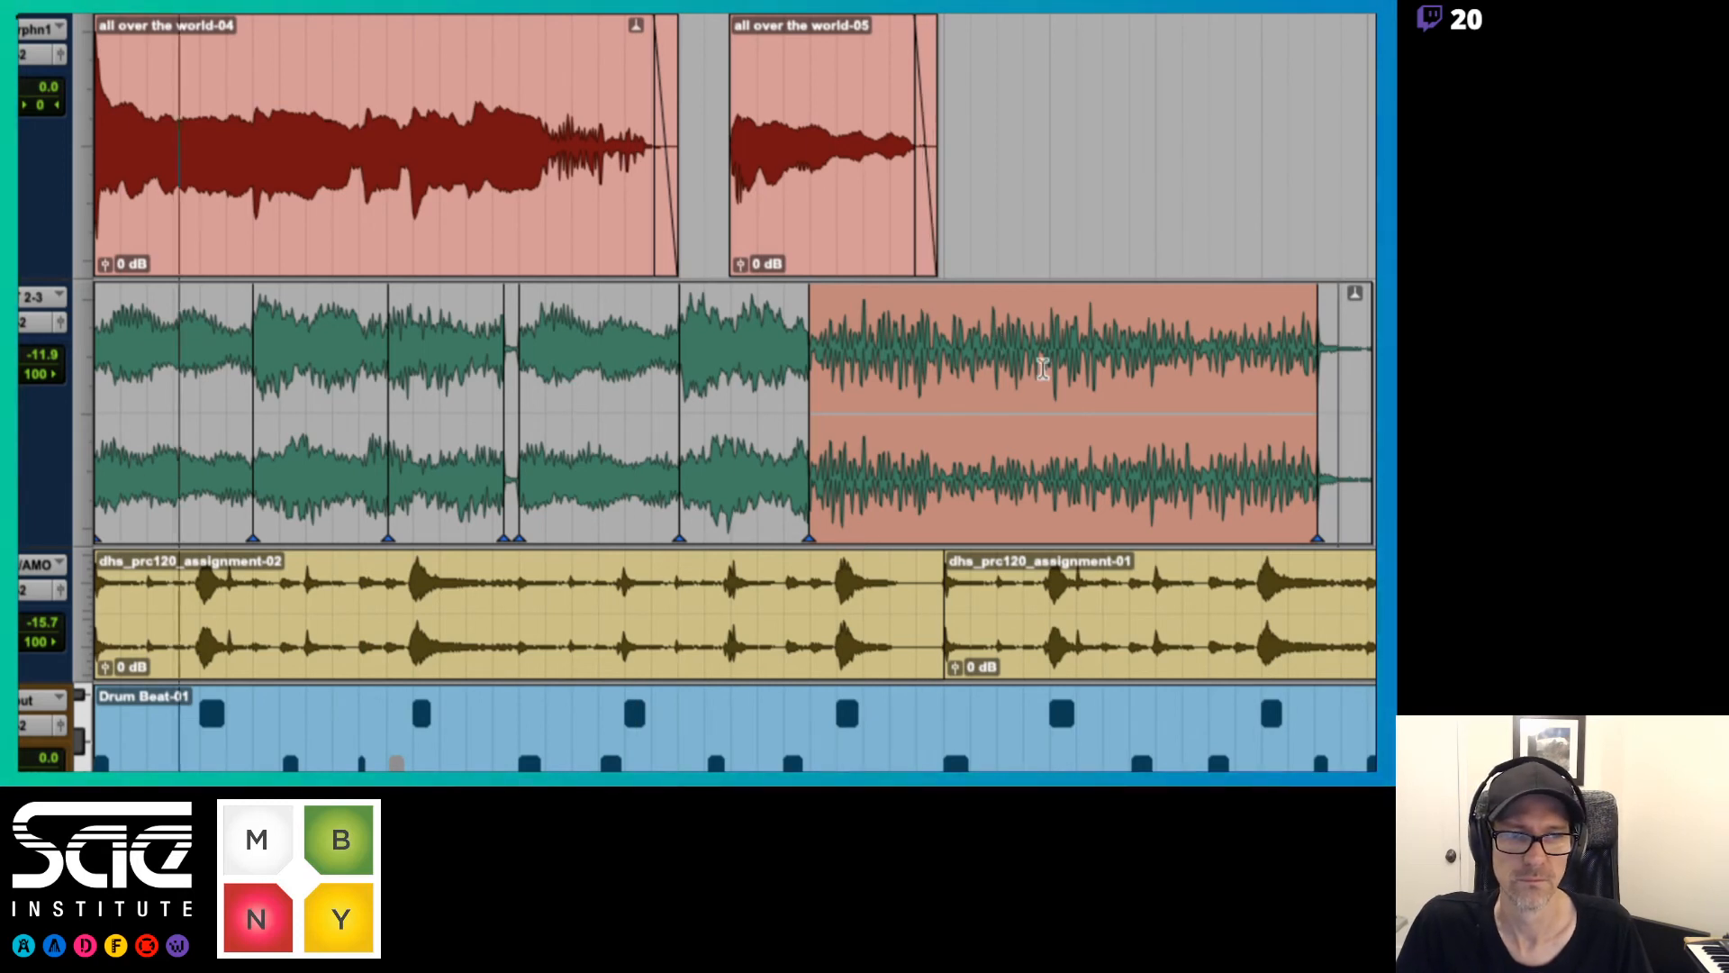
left_click_drag(1310, 468, 888, 484)
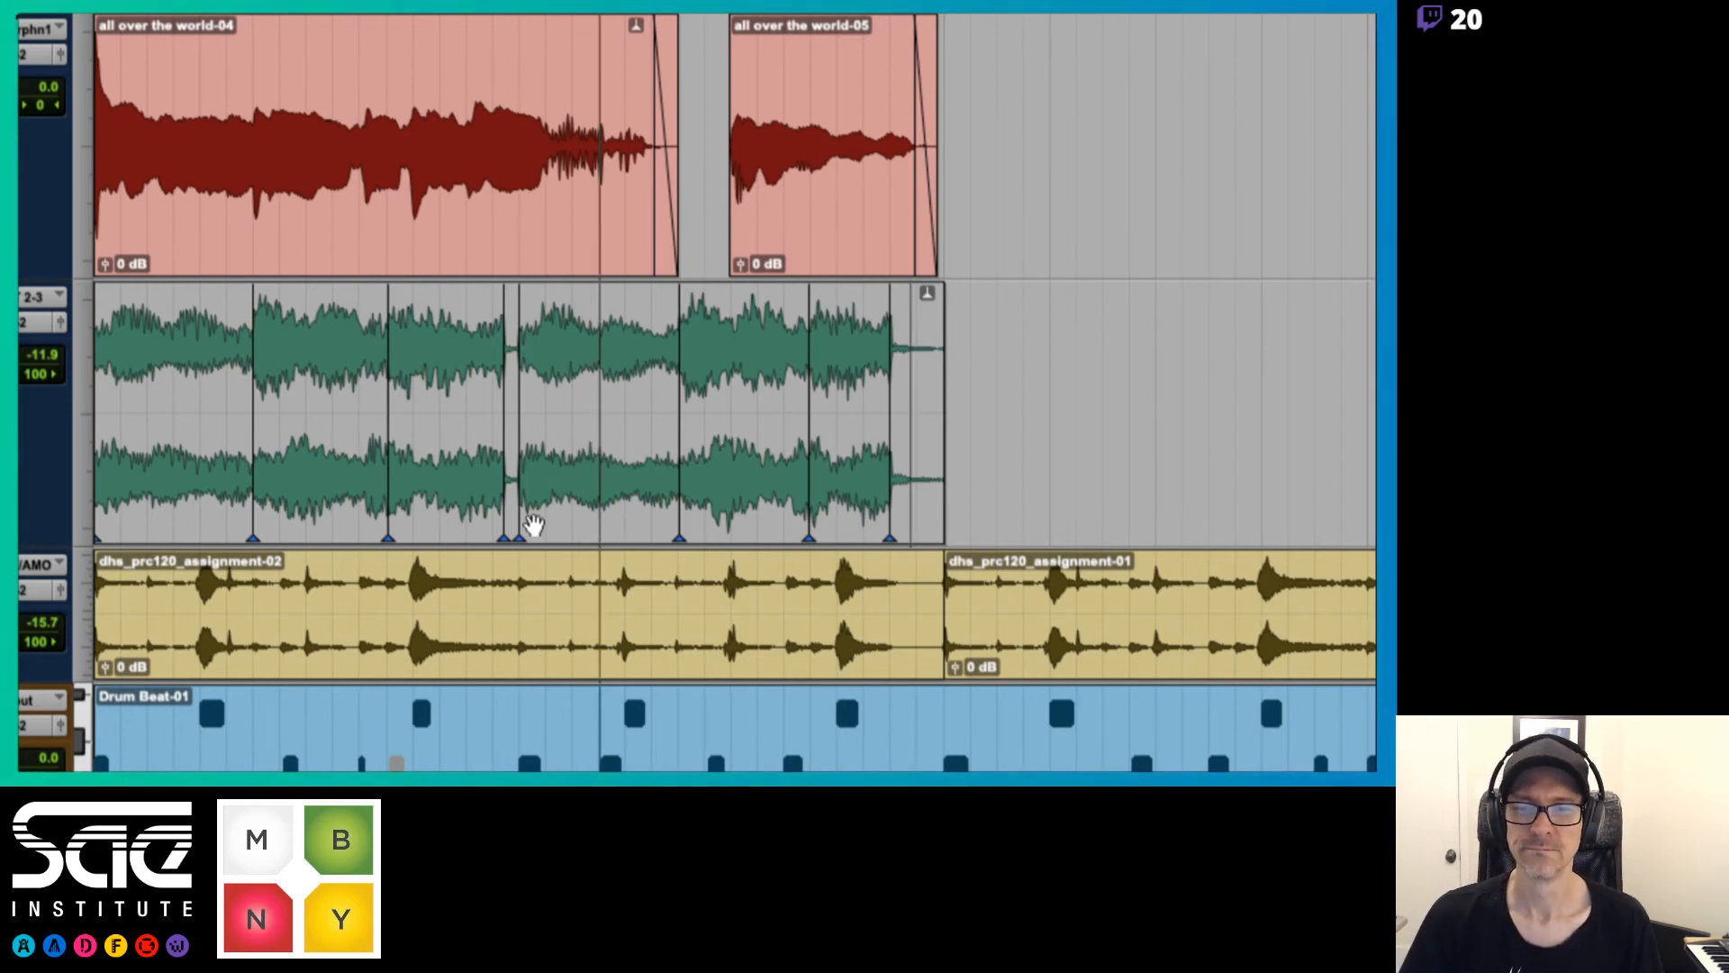
Pull the third keyboard chord's end warp marker earlier to shorten the chord and widen the gap before the fourth
left_click_drag(490, 515, 465, 516)
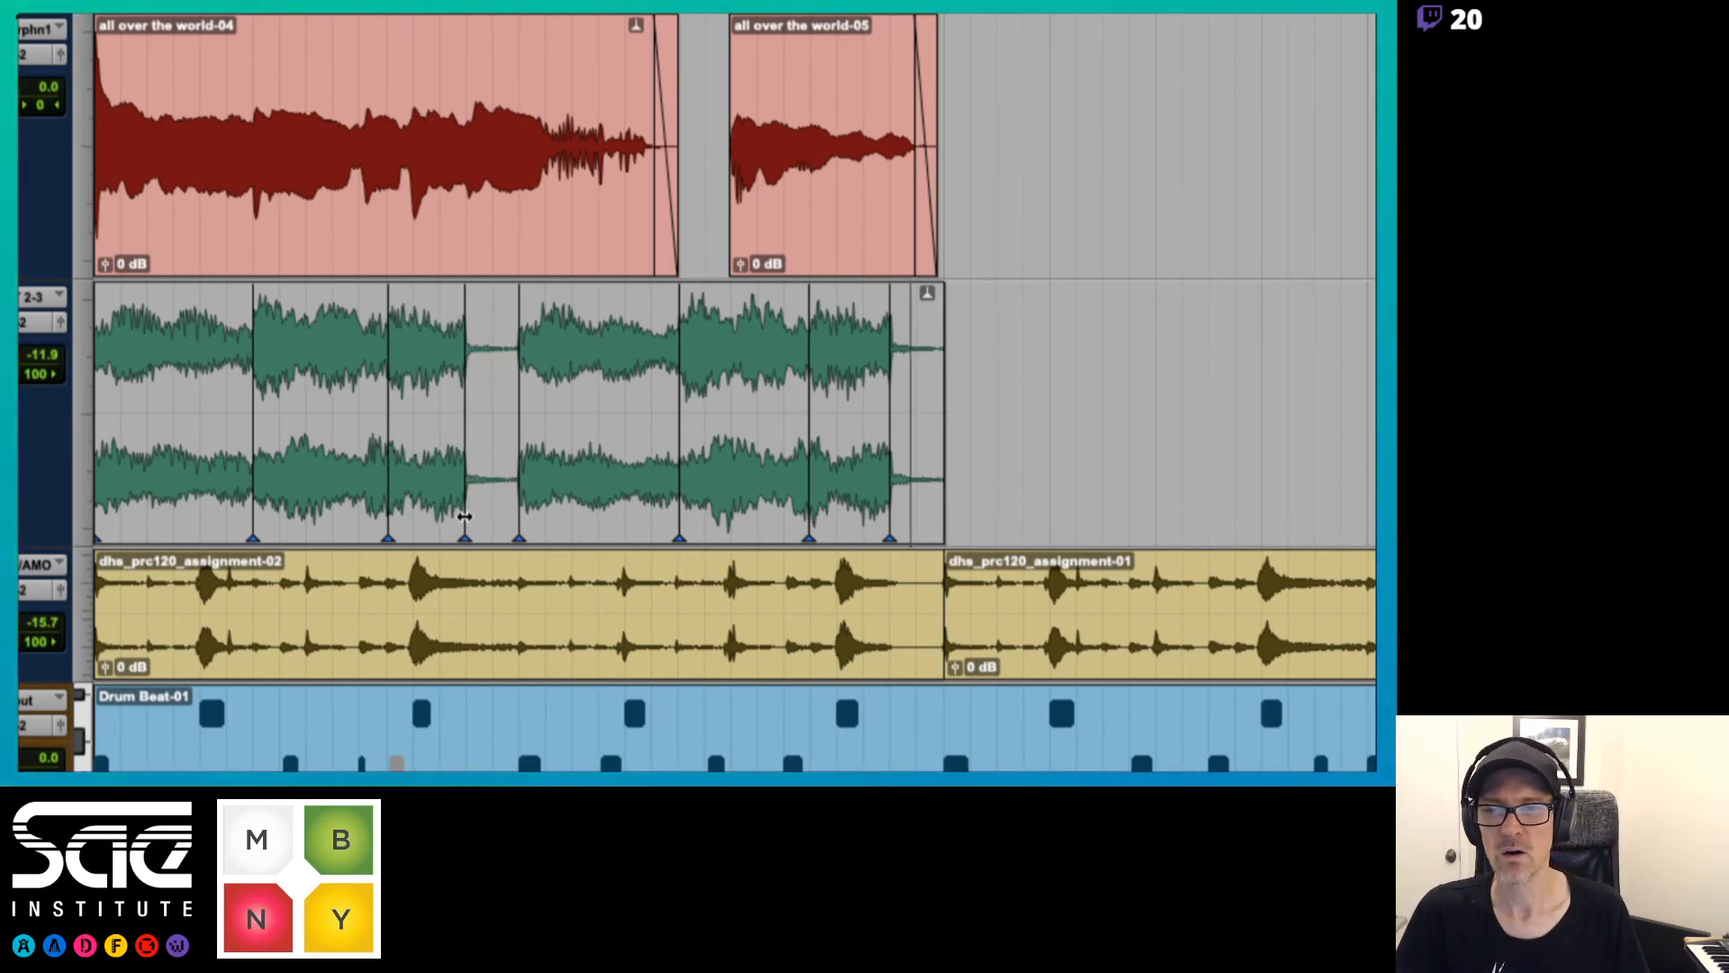
left_click(465, 518, "alt")
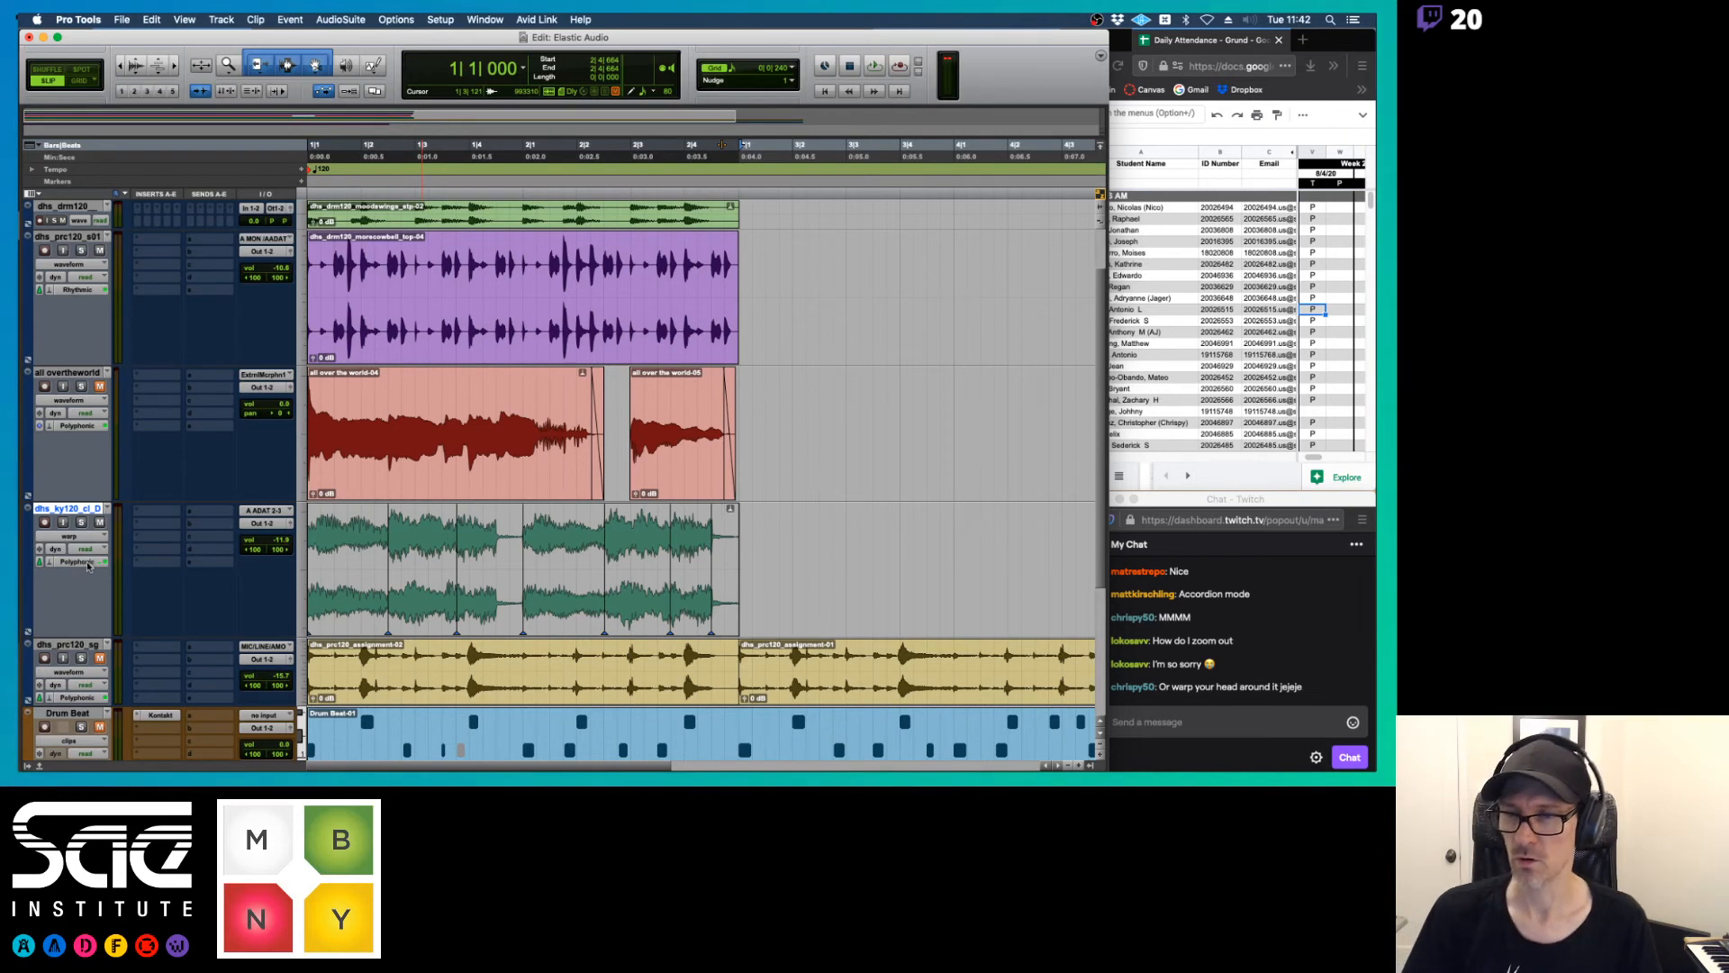
Show the keyboard track in waveform view and delete the quiet section between the two phrases of dhs_key120_clear_Dm-02
left_click(90, 532)
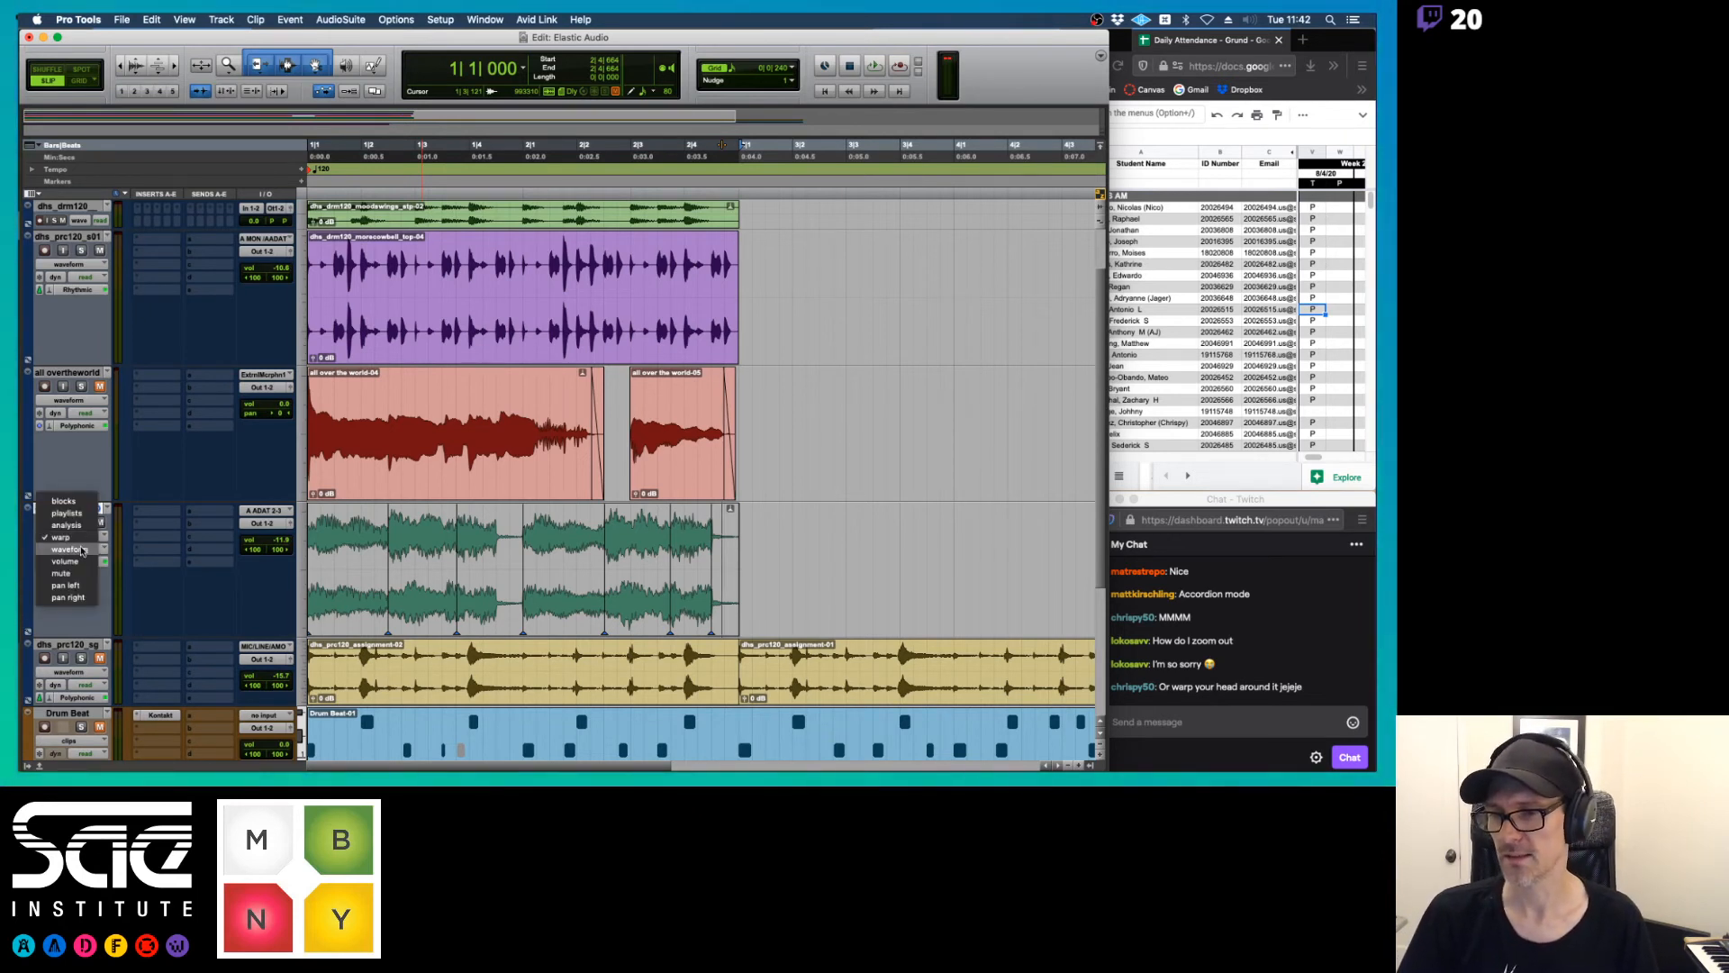
left_click(81, 523)
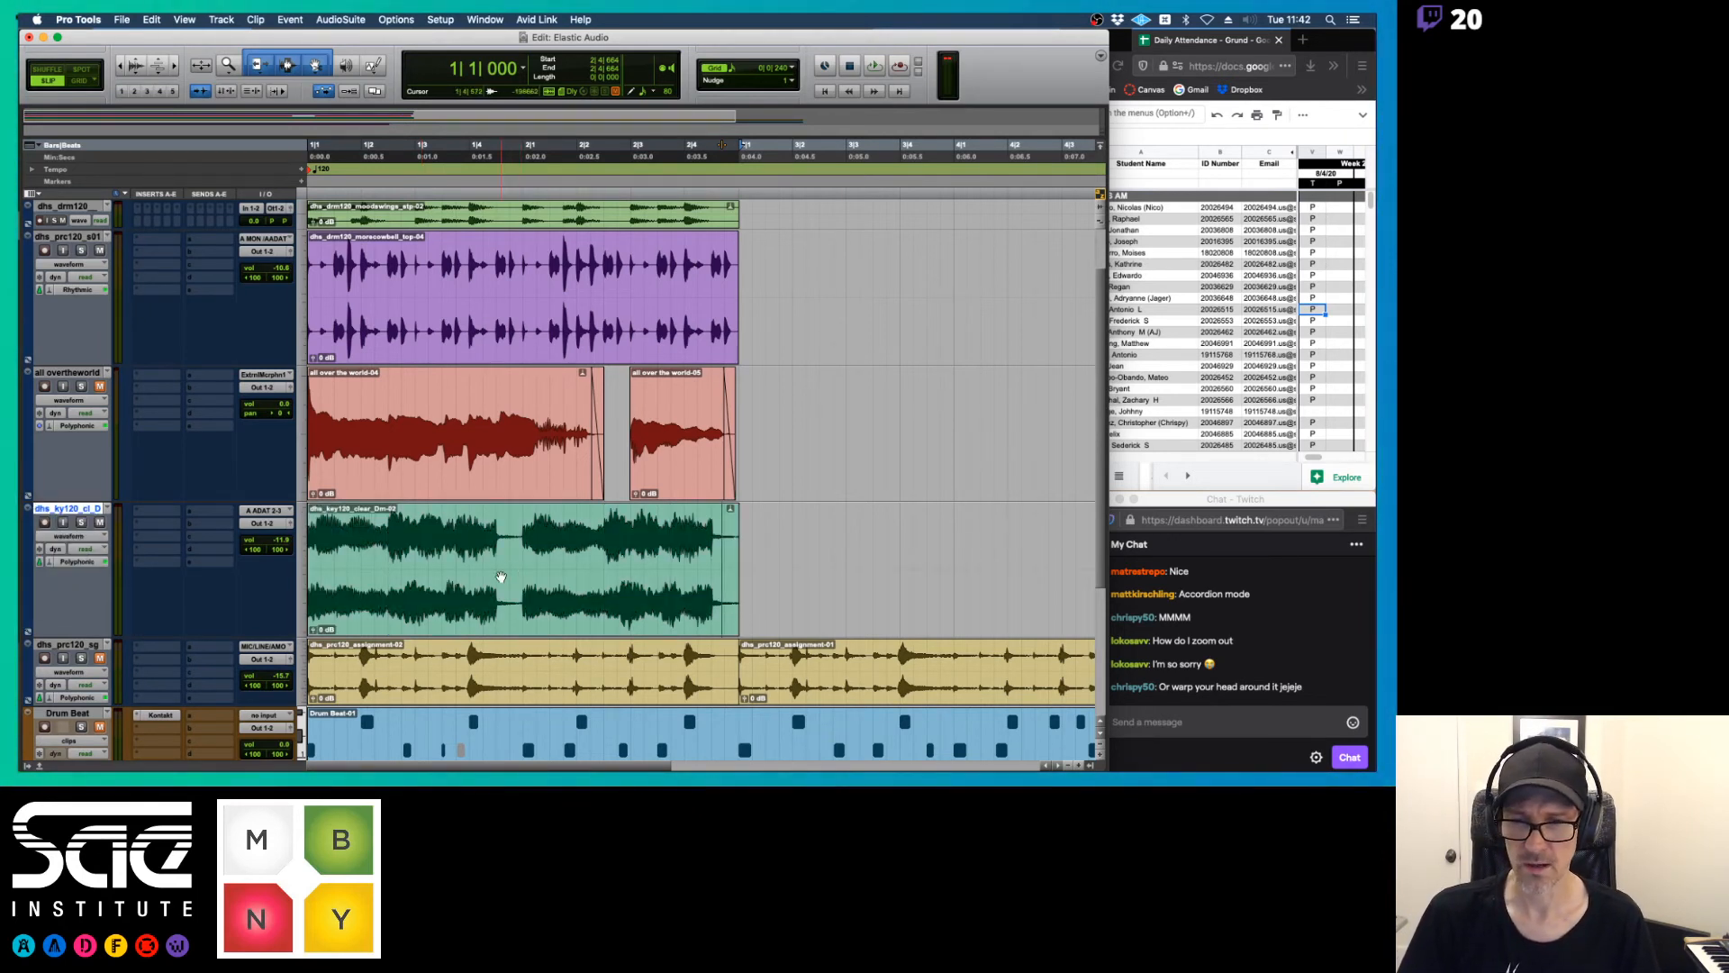
left_click(500, 576)
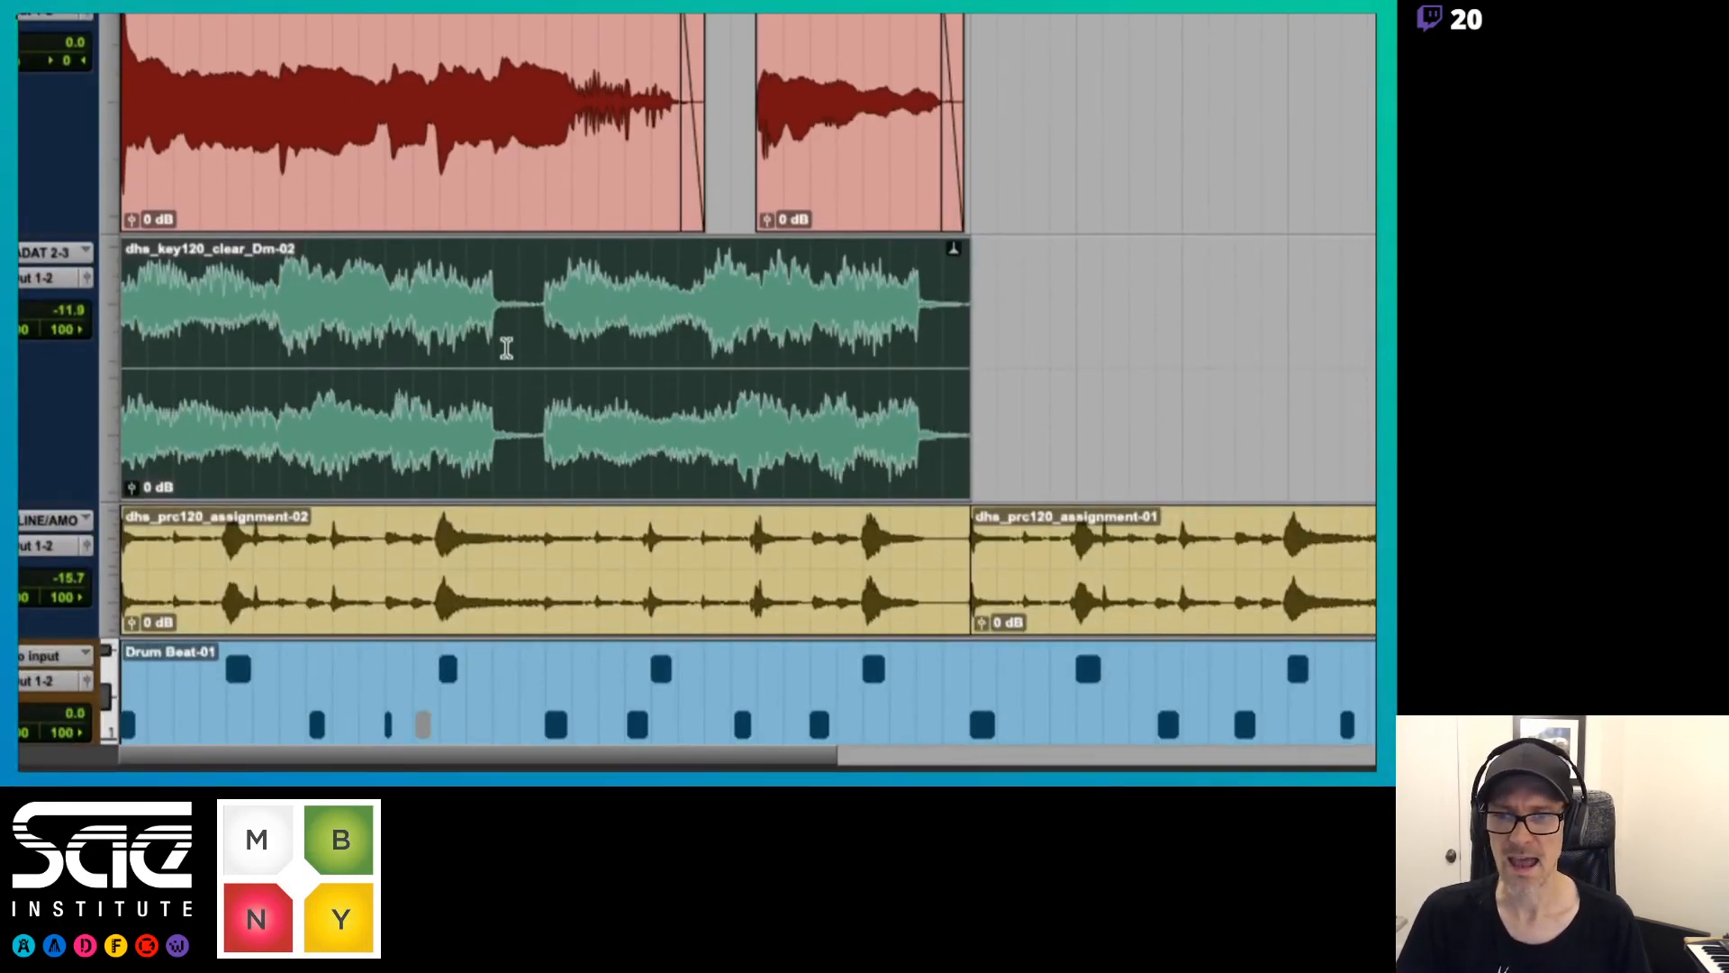
left_click(493, 335)
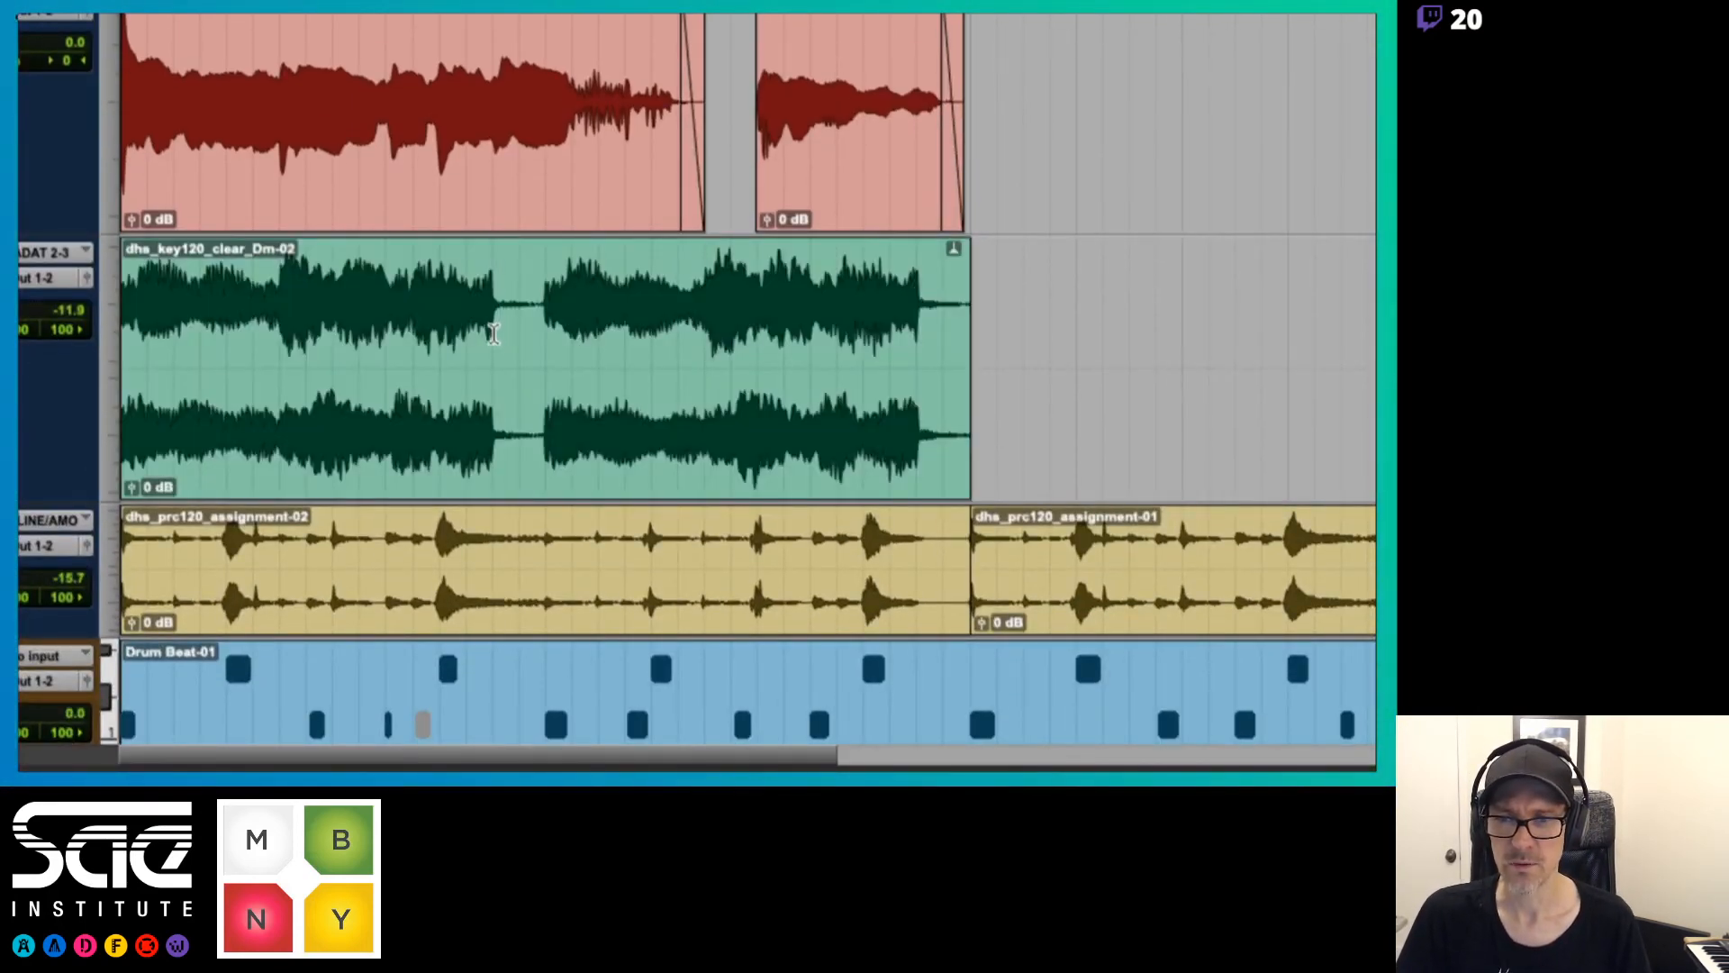
left_click_drag(493, 335, 542, 339)
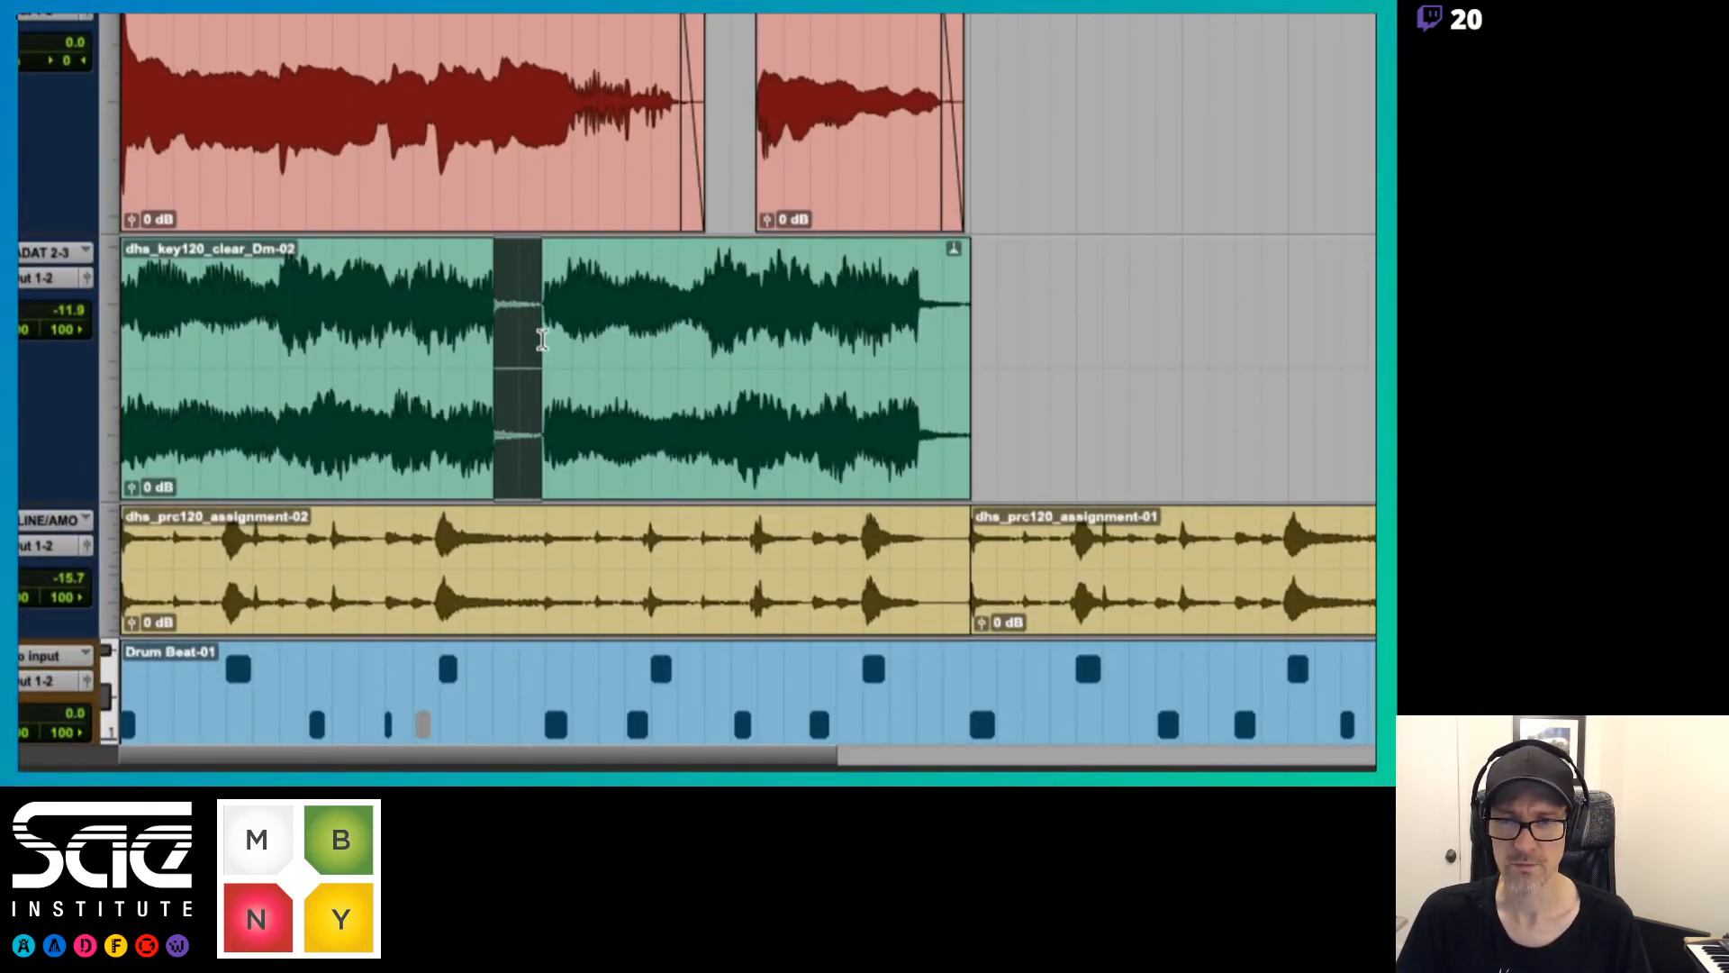
key("Delete")
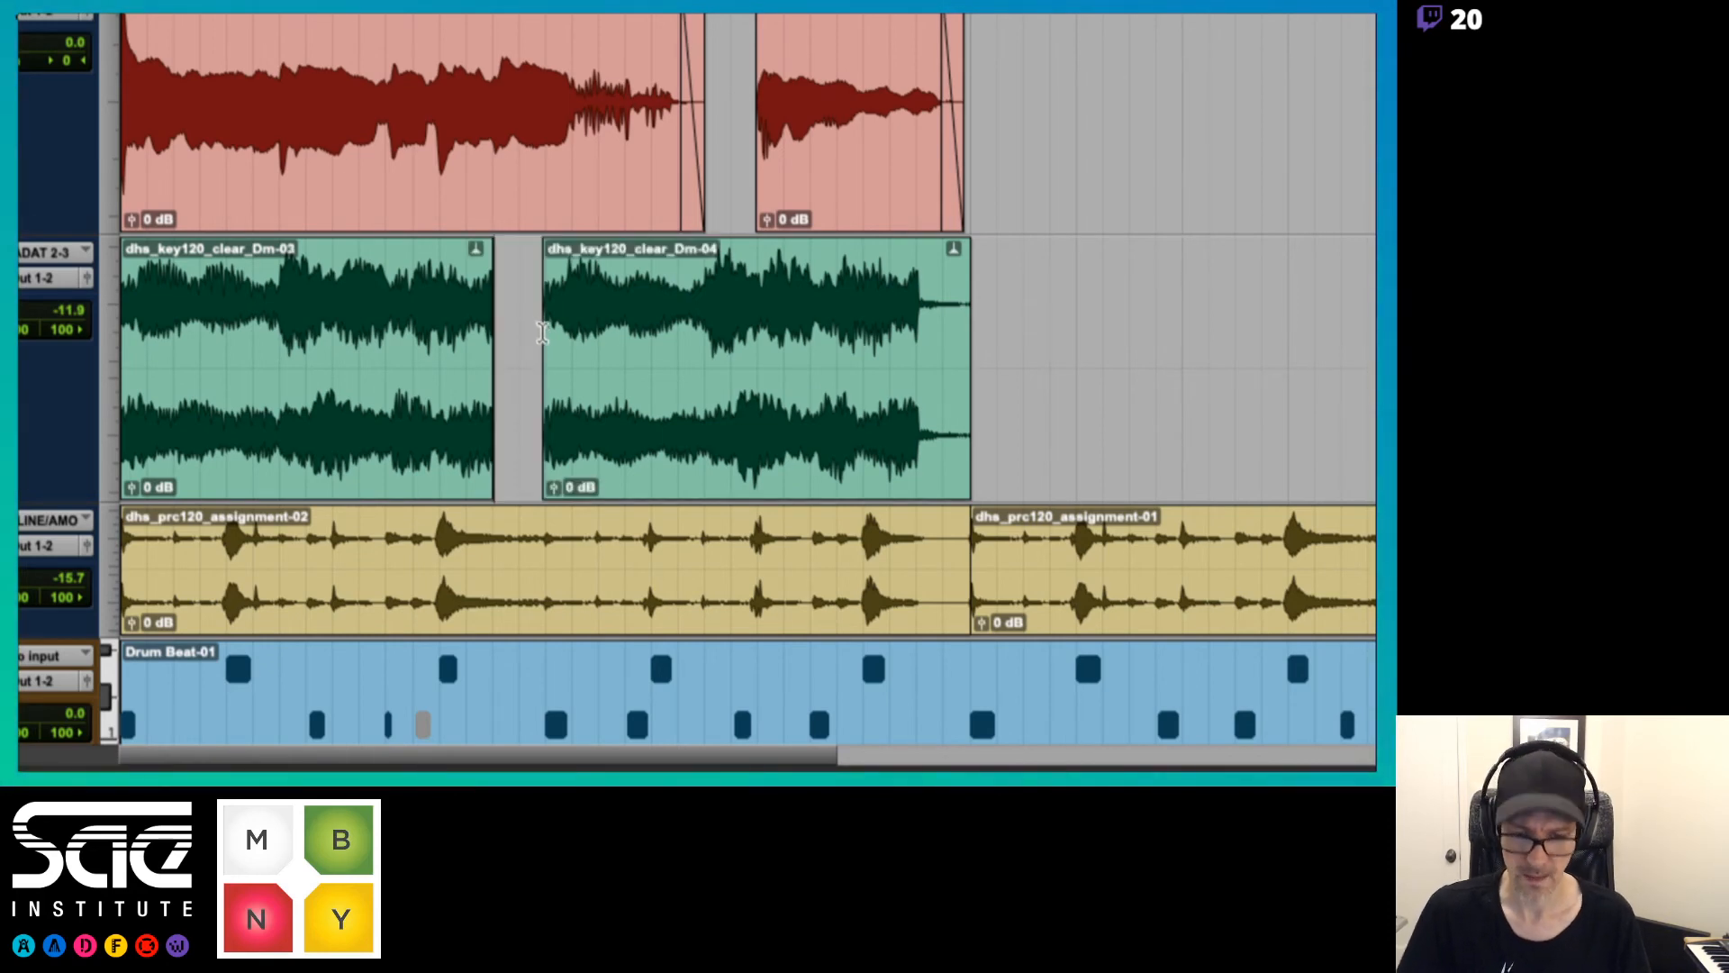
Trim the quiet tail off the end of the first keyboard clip, ending it at about 1|4|483, and play it back
key("t")
key("t")
double_click(1255, 451)
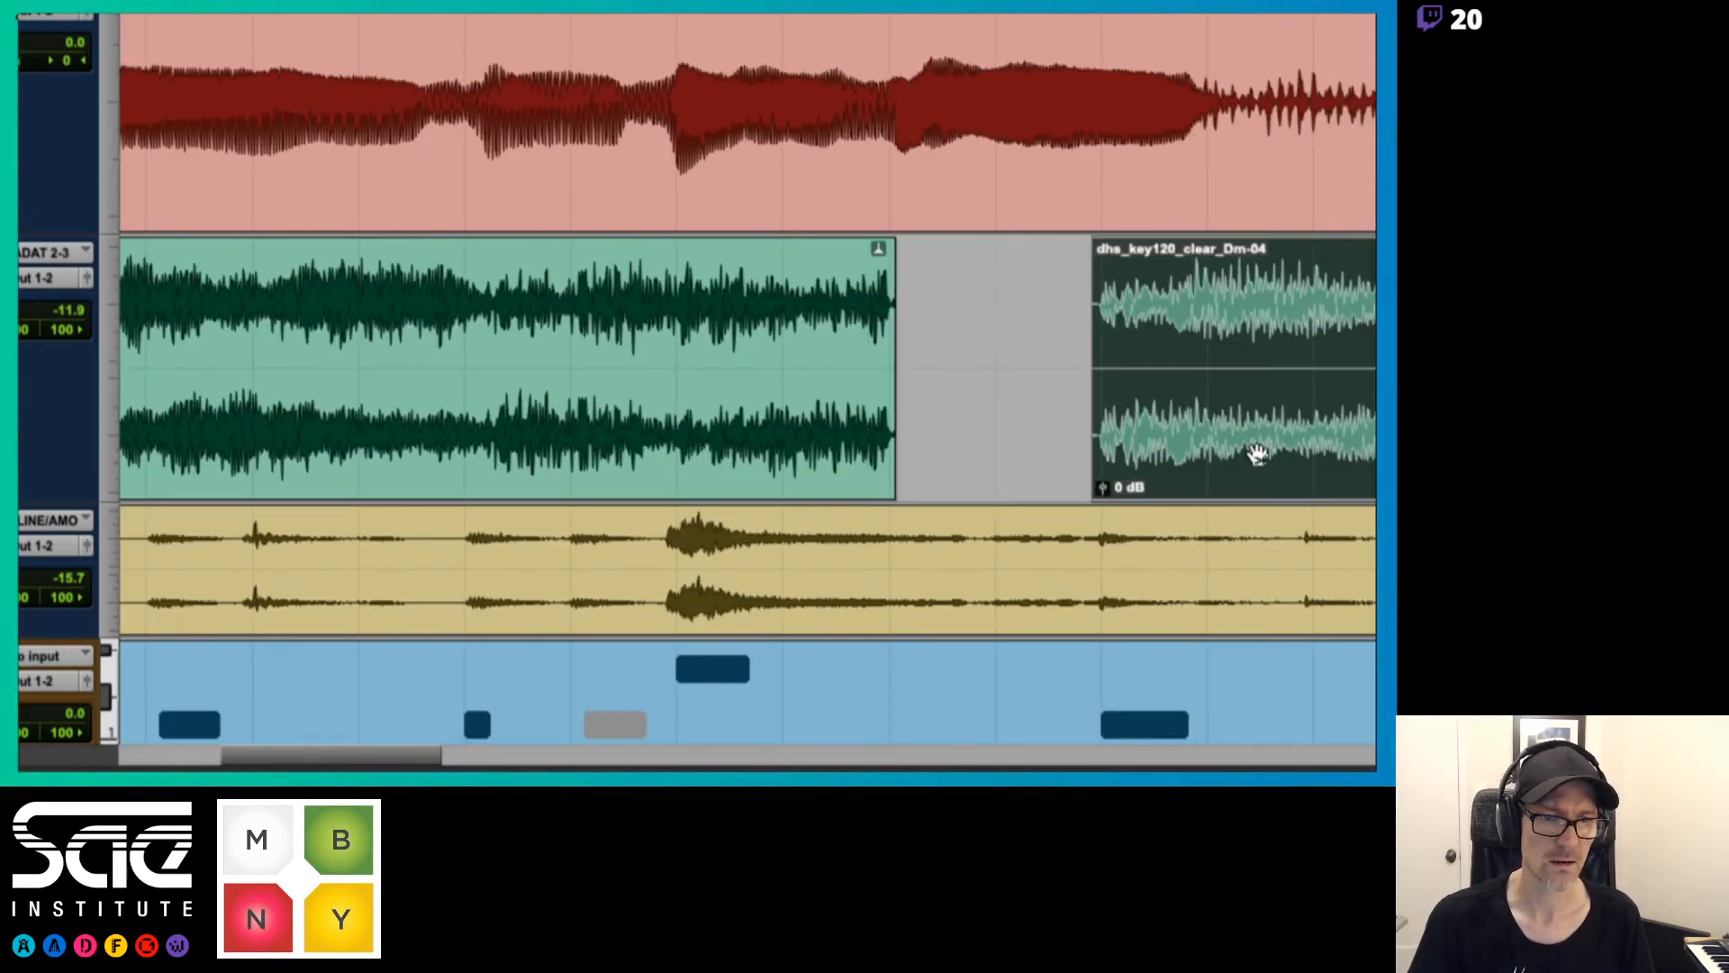
key("t")
key("t")
left_click_drag(899, 333, 968, 340)
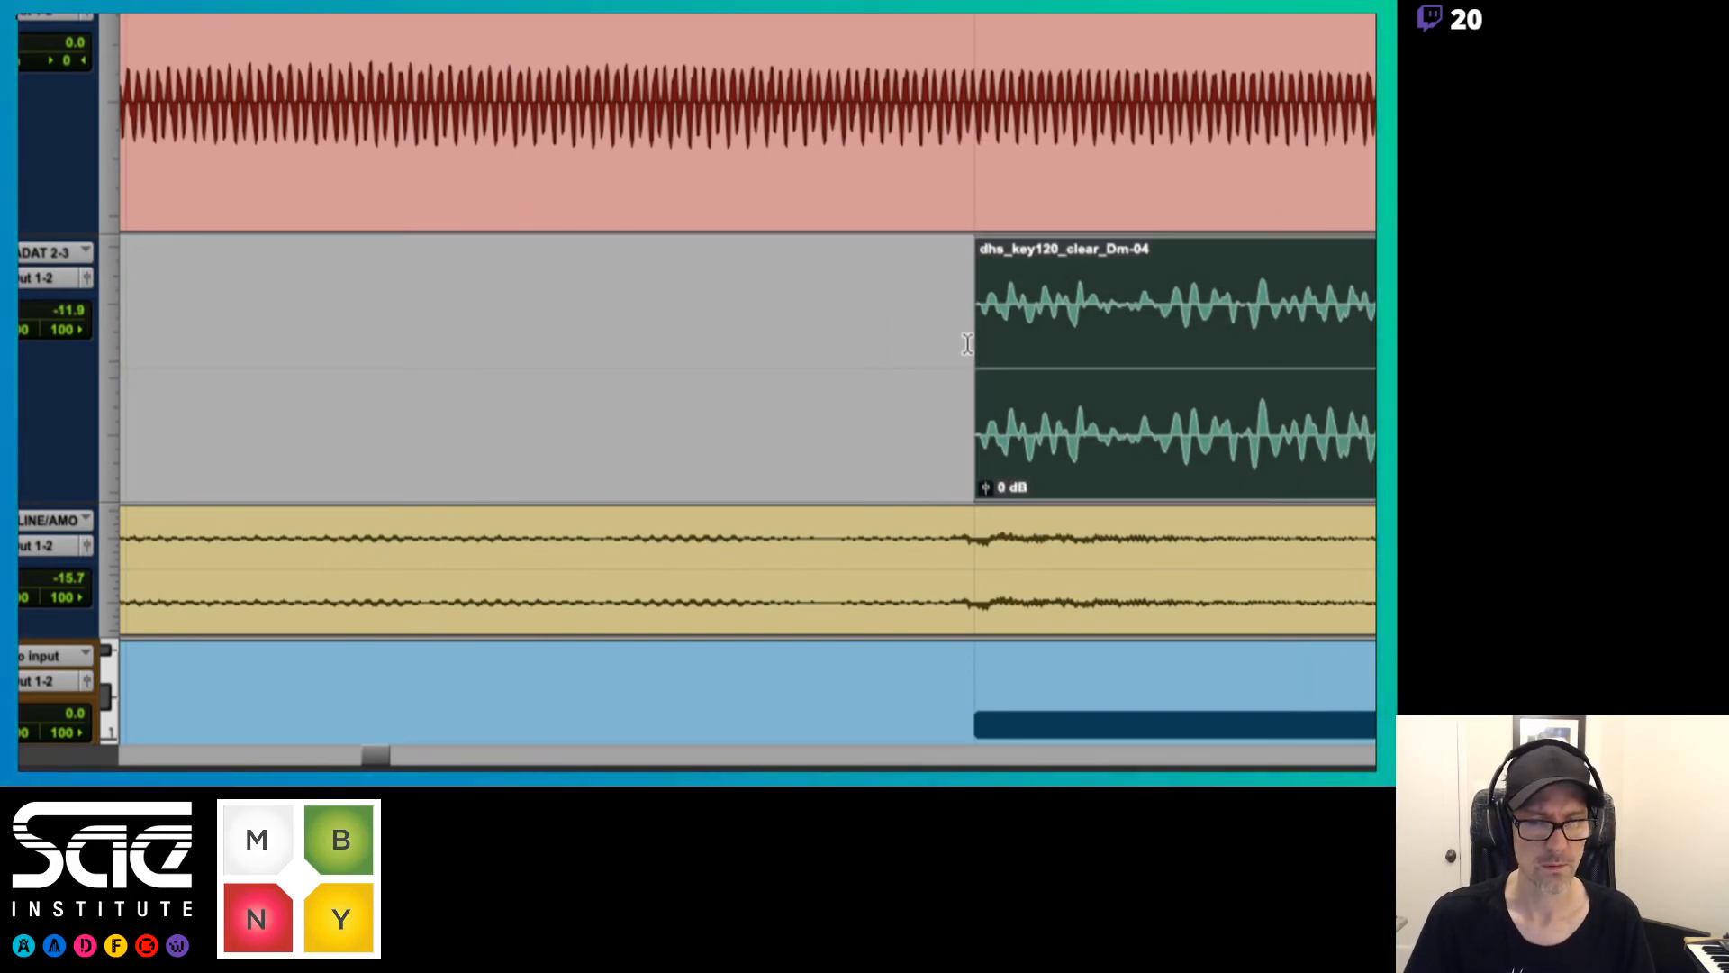
scroll(649, 345, "left", 10)
scroll(649, 344, "right", 1)
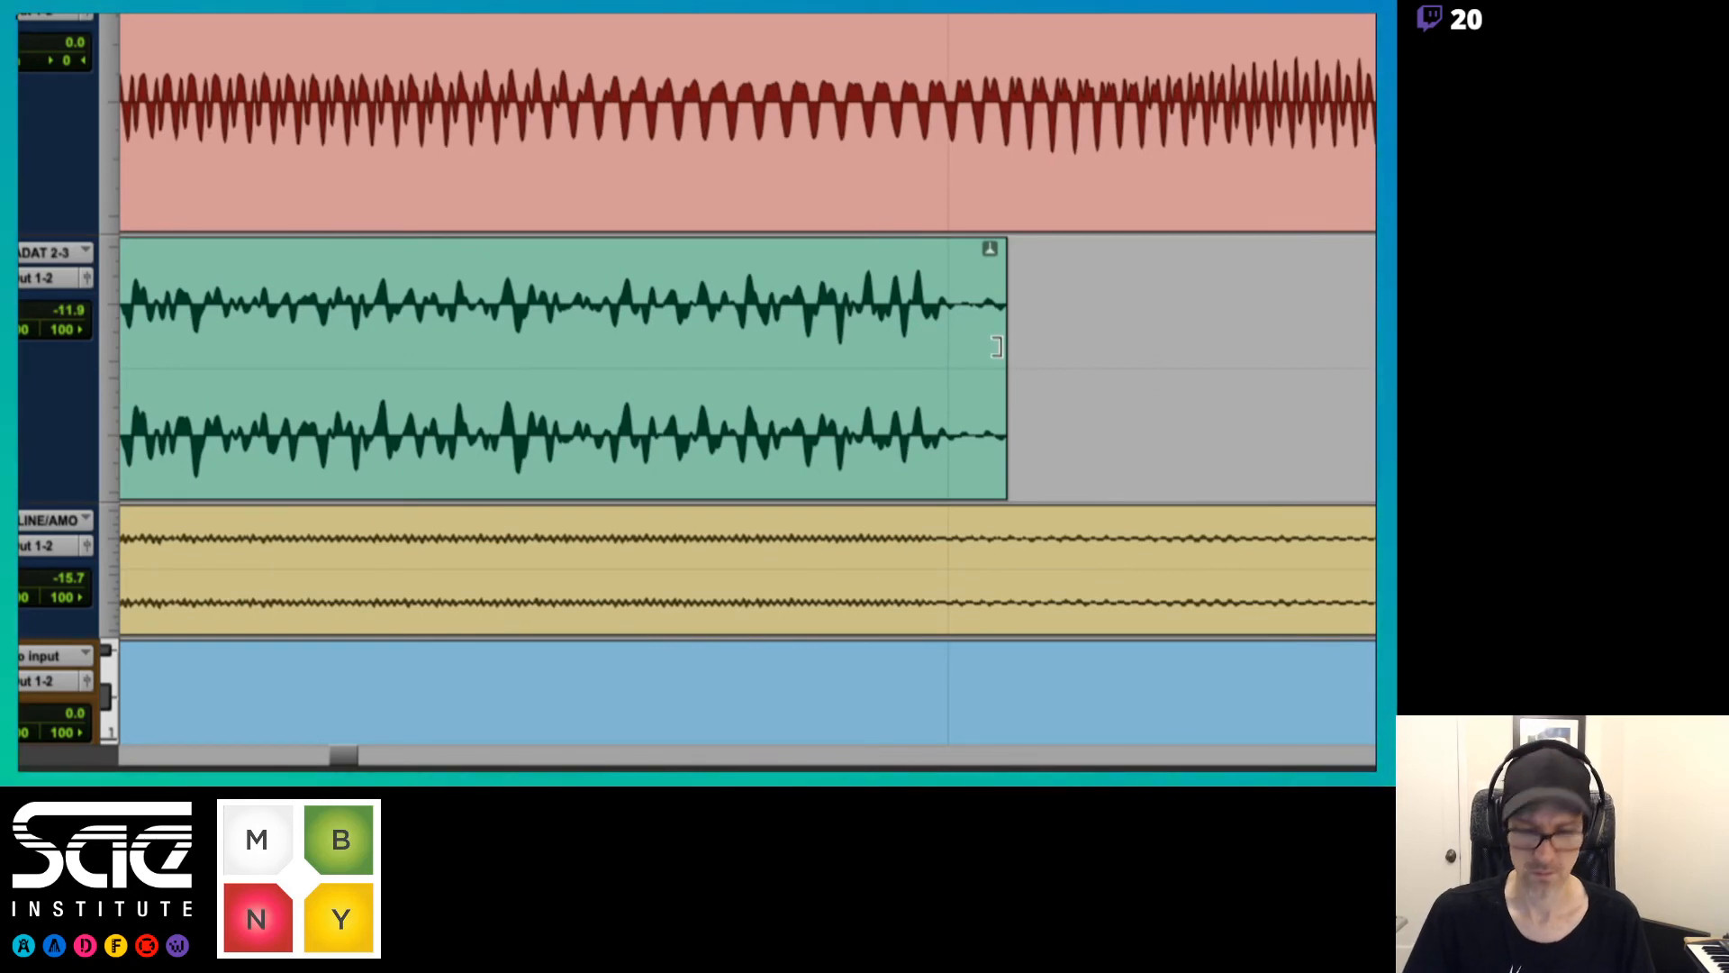
left_click_drag(1006, 346, 954, 349)
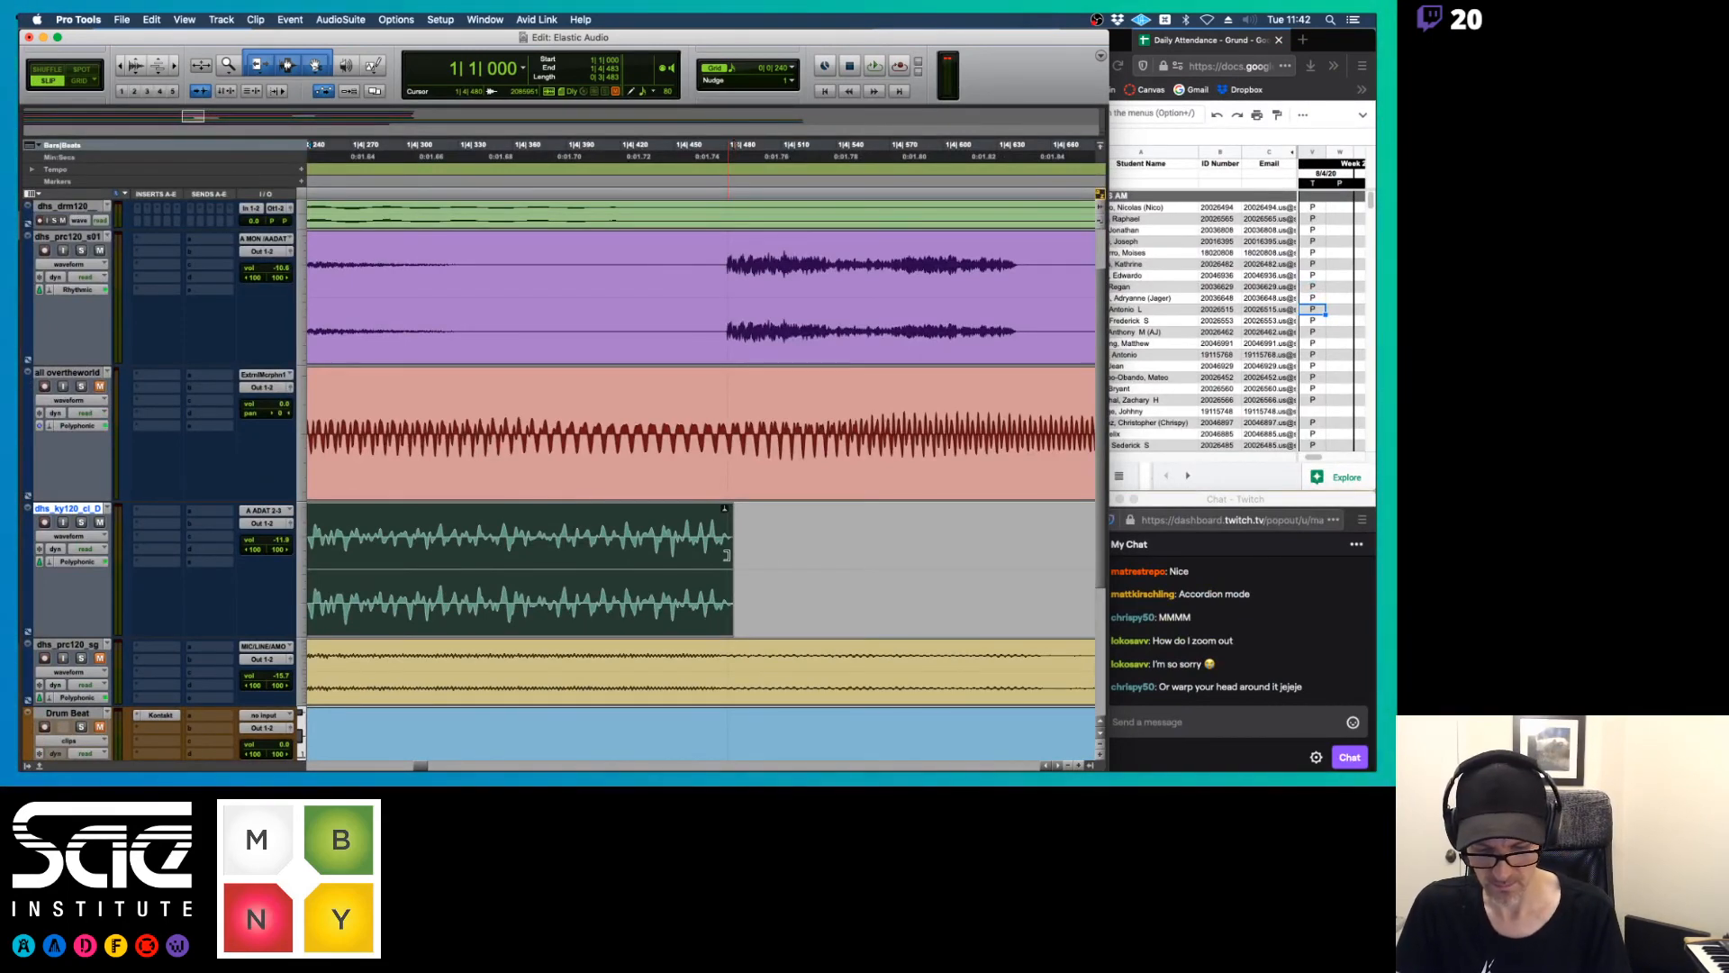
key("super+bracketleft")
key("super+bracketleft")
key("super+bracketleft")
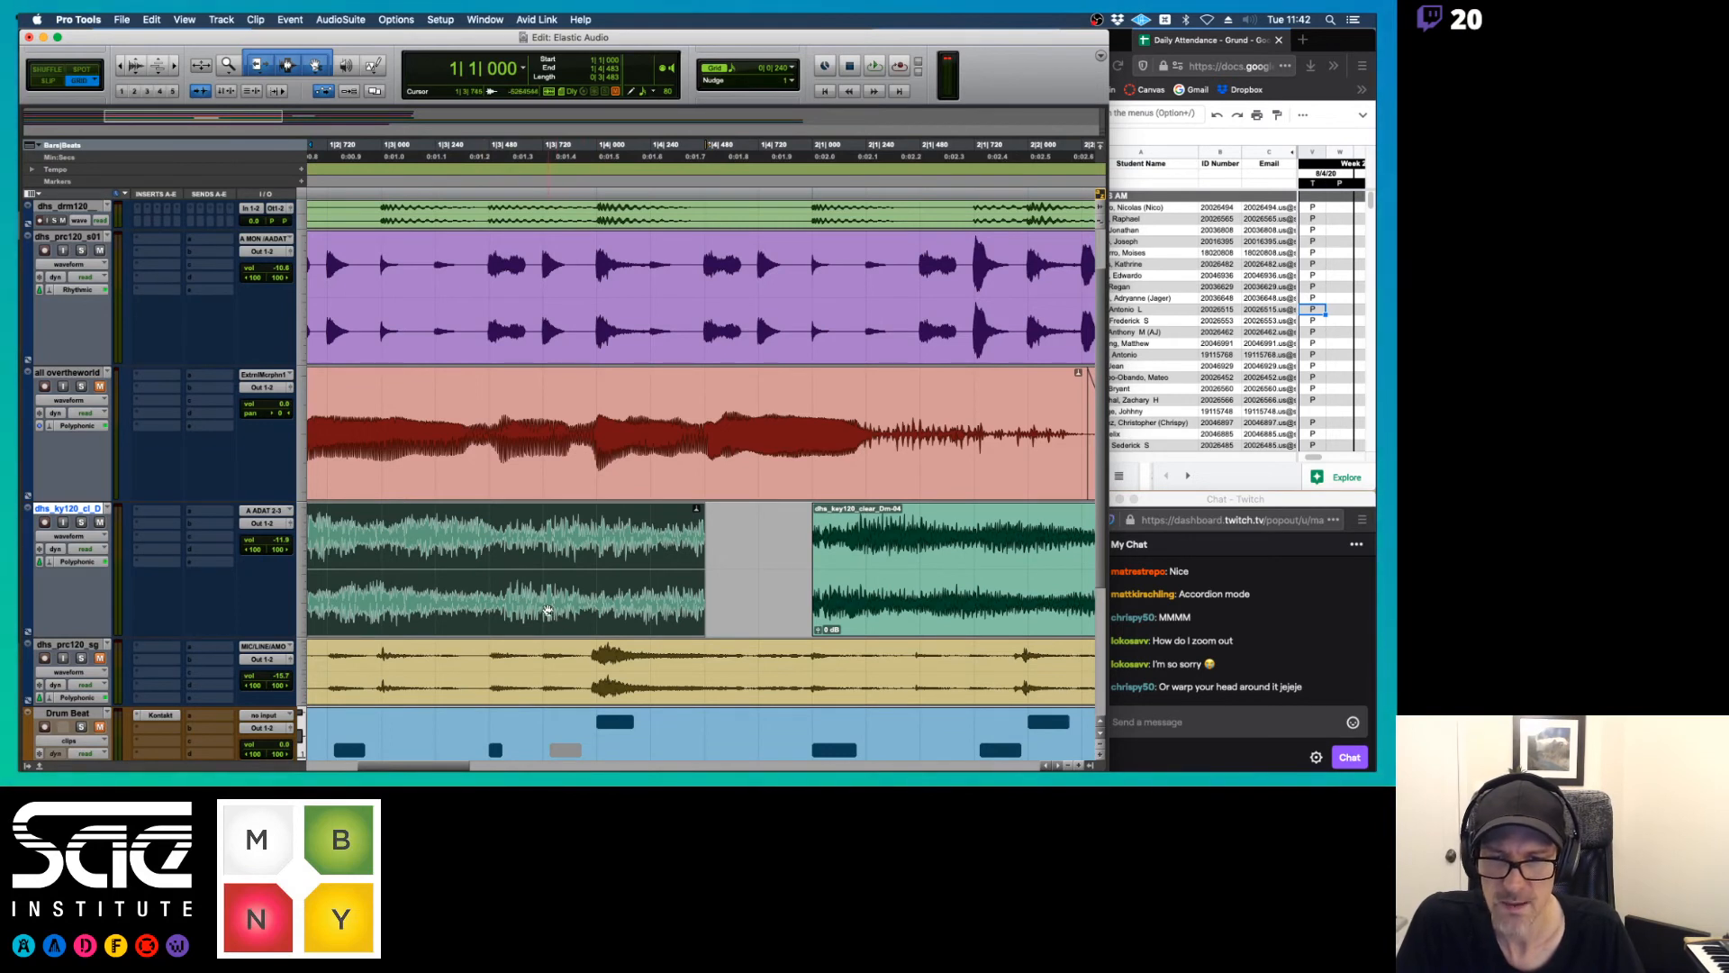
key("space")
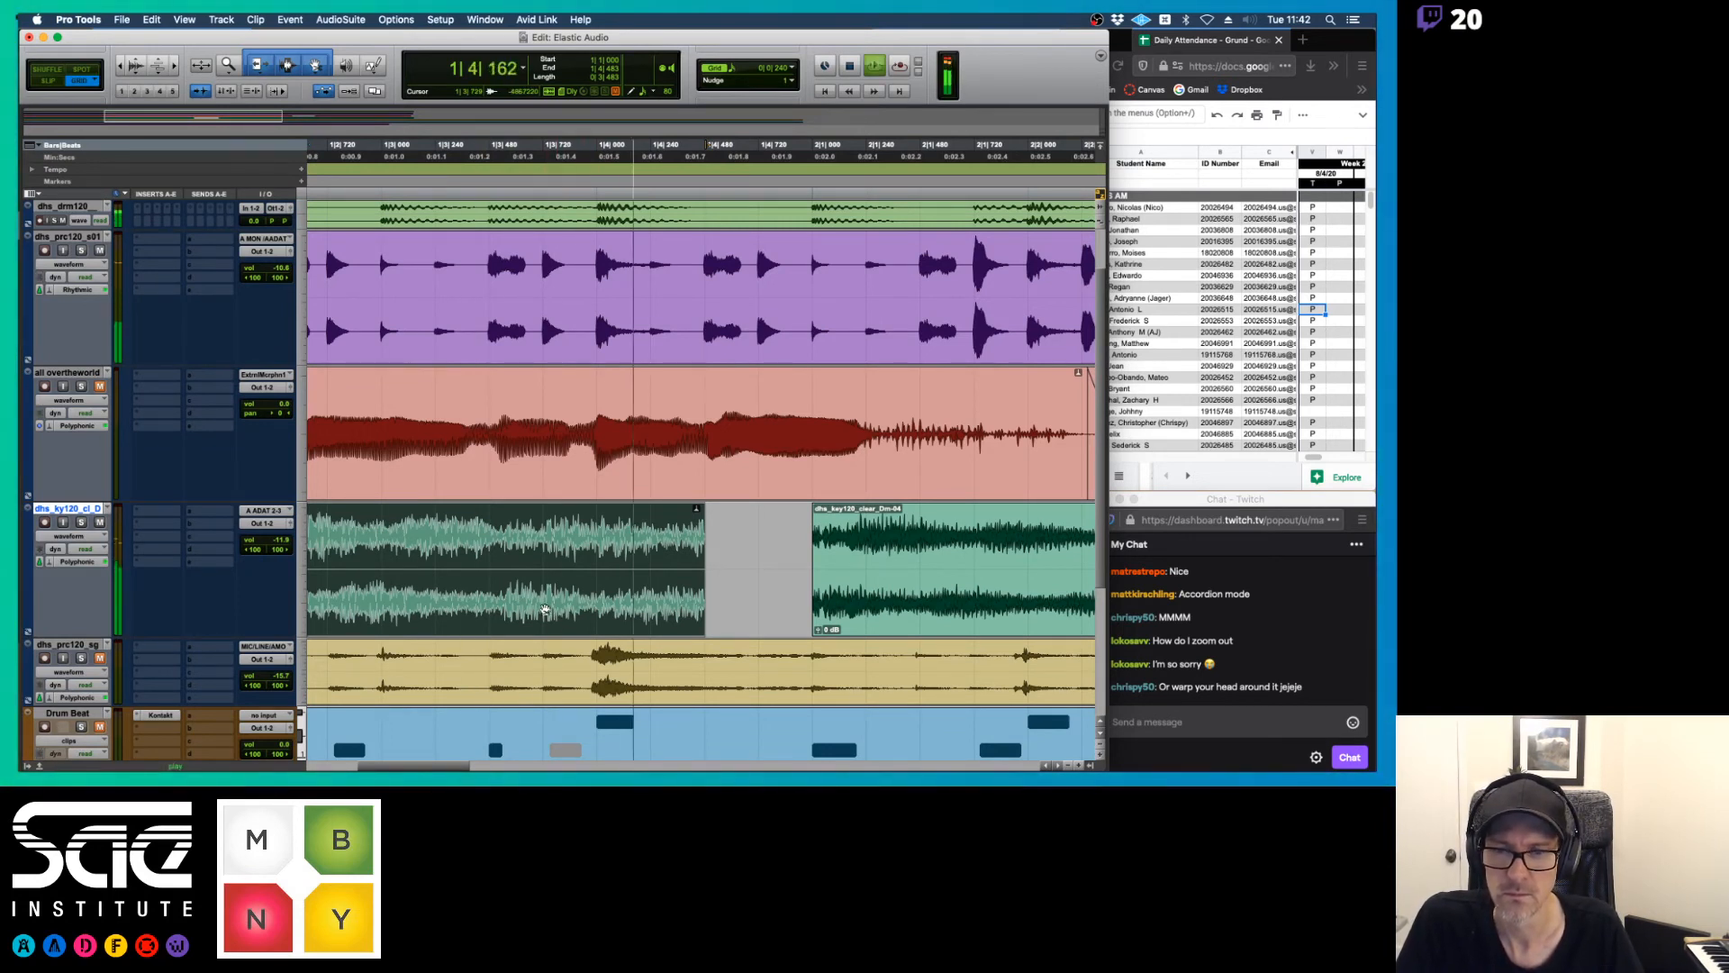
key("space")
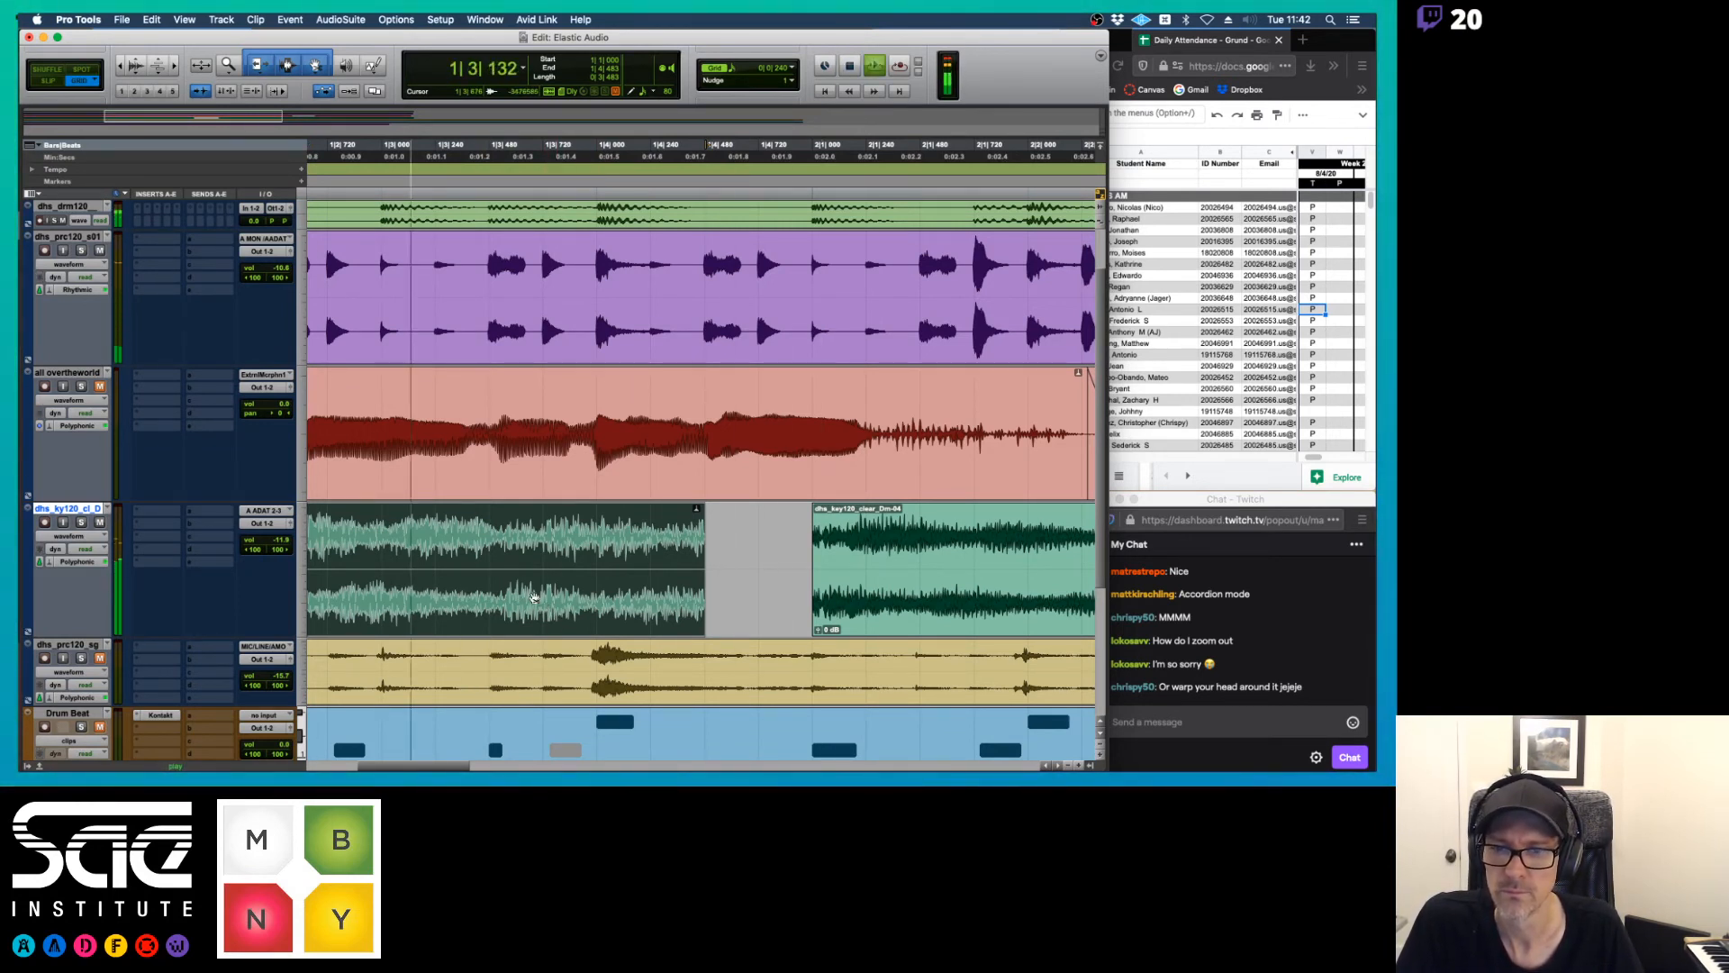
key("space")
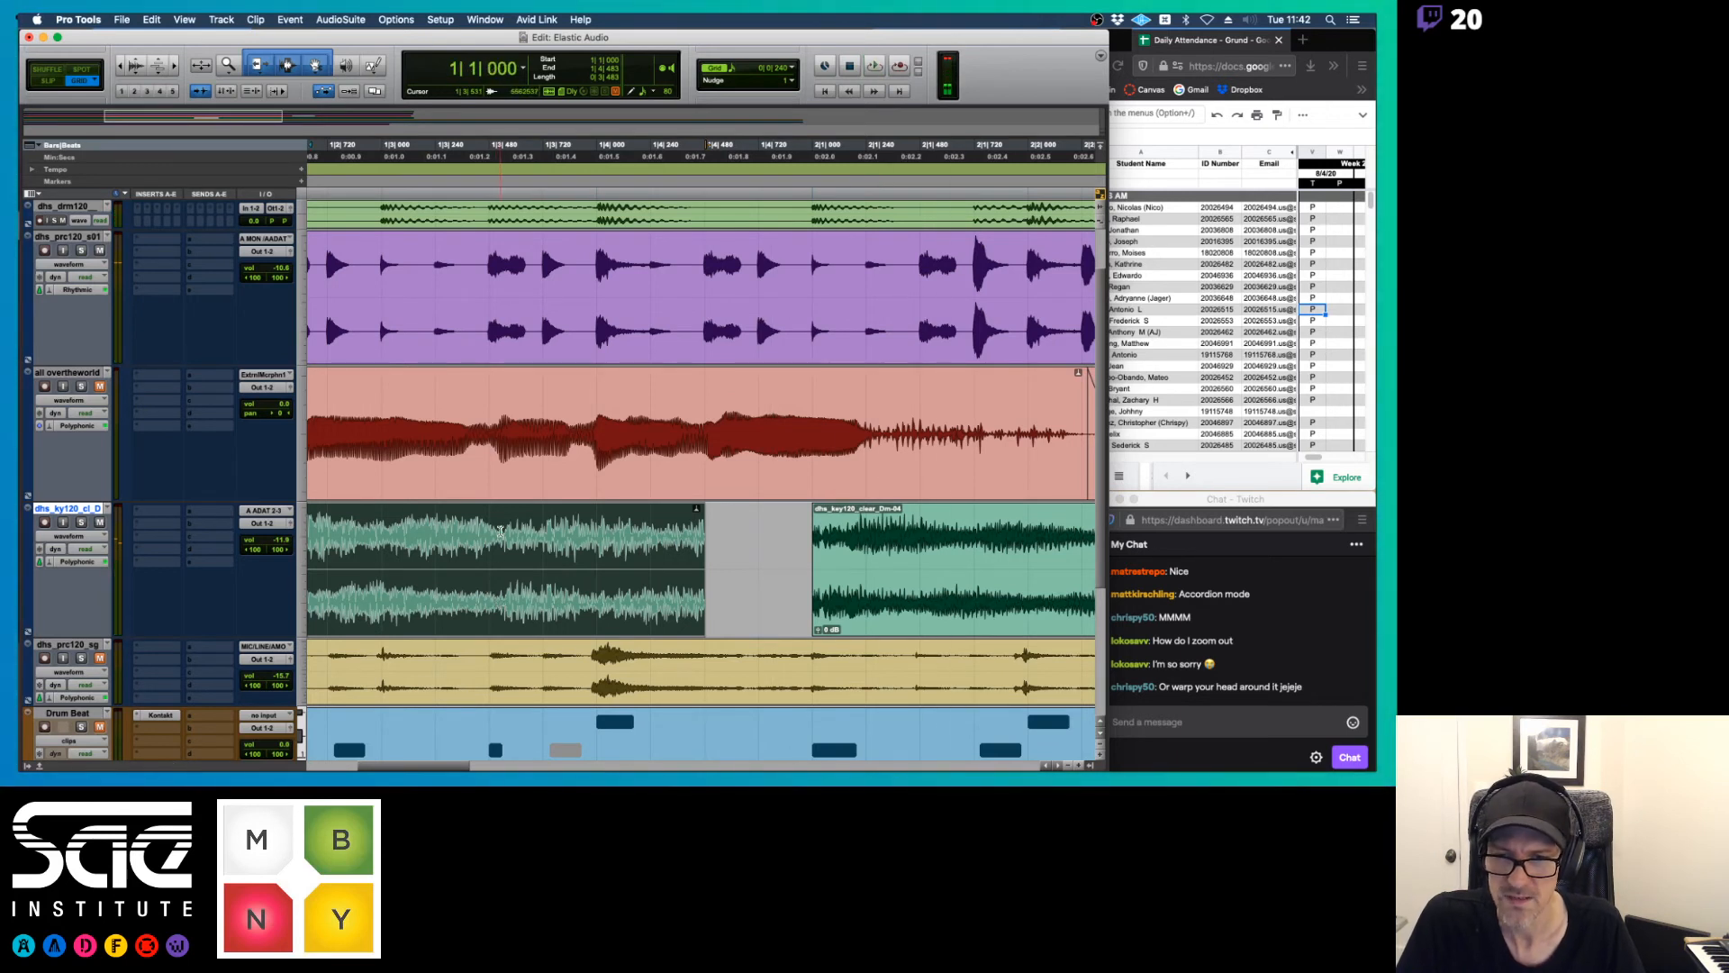
Try separating the first keyboard clip at about 1|3|534 and time-stretching its last part to meet dhs_key120_clear_Dm-04, and play it
left_click(501, 531)
key("F2")
left_click(501, 531)
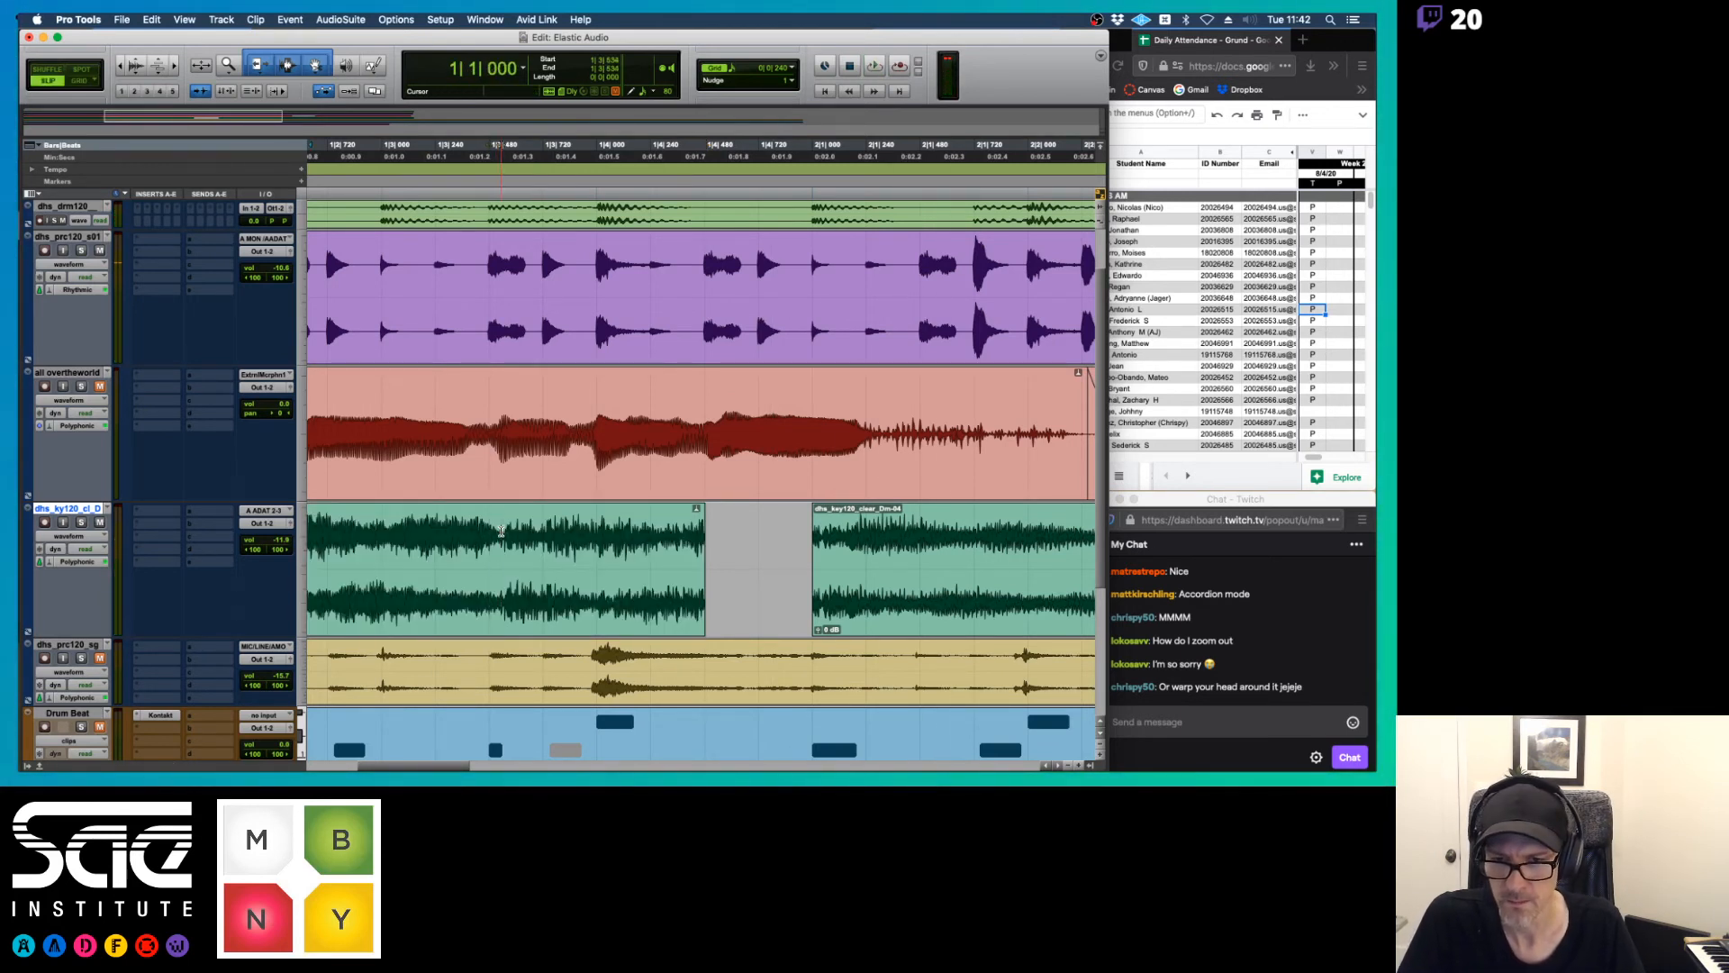
key("super+e")
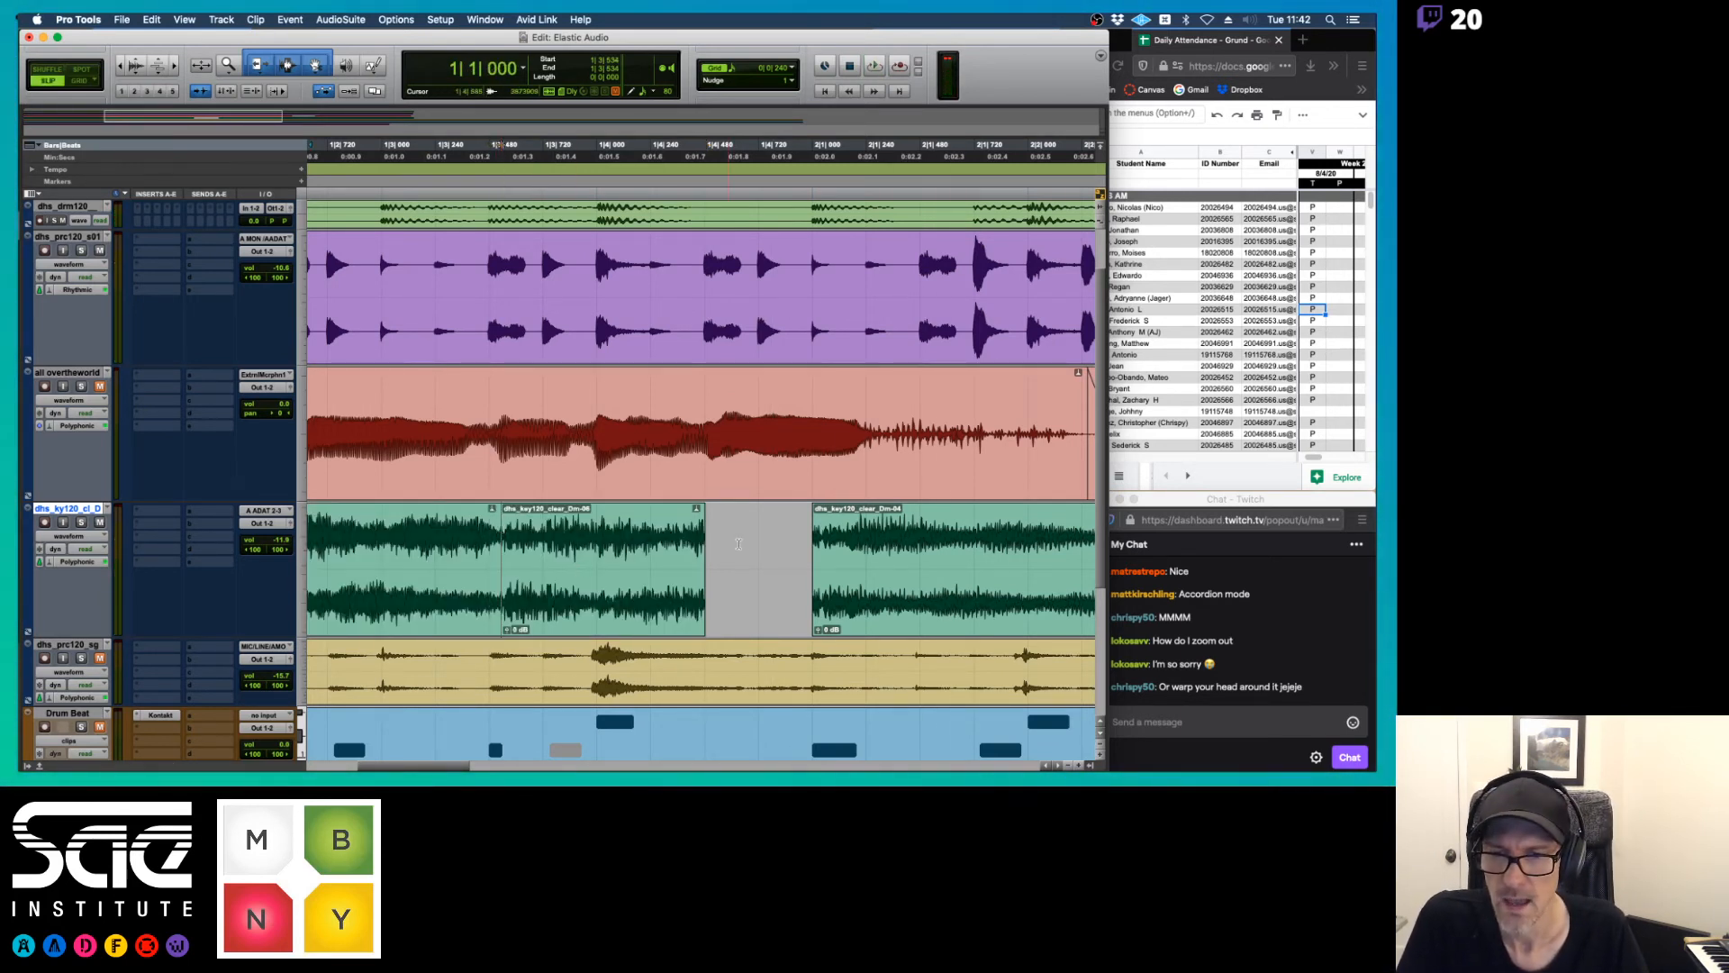
key("F6")
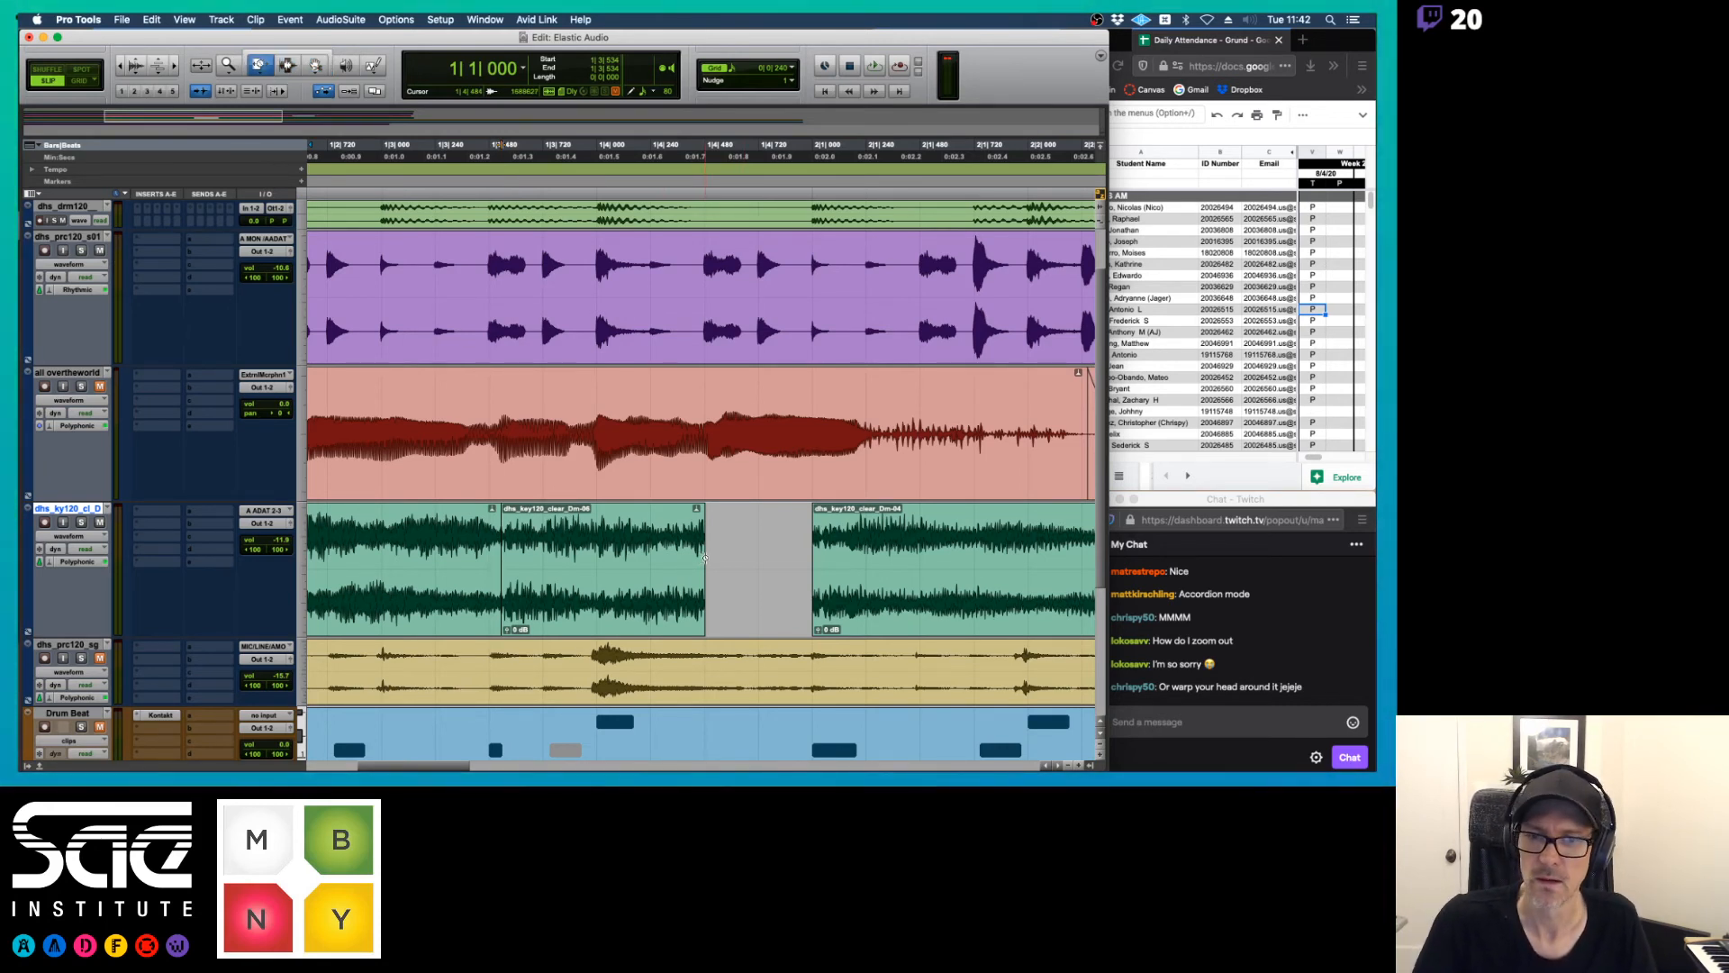
left_click_drag(704, 558, 810, 563)
key("space")
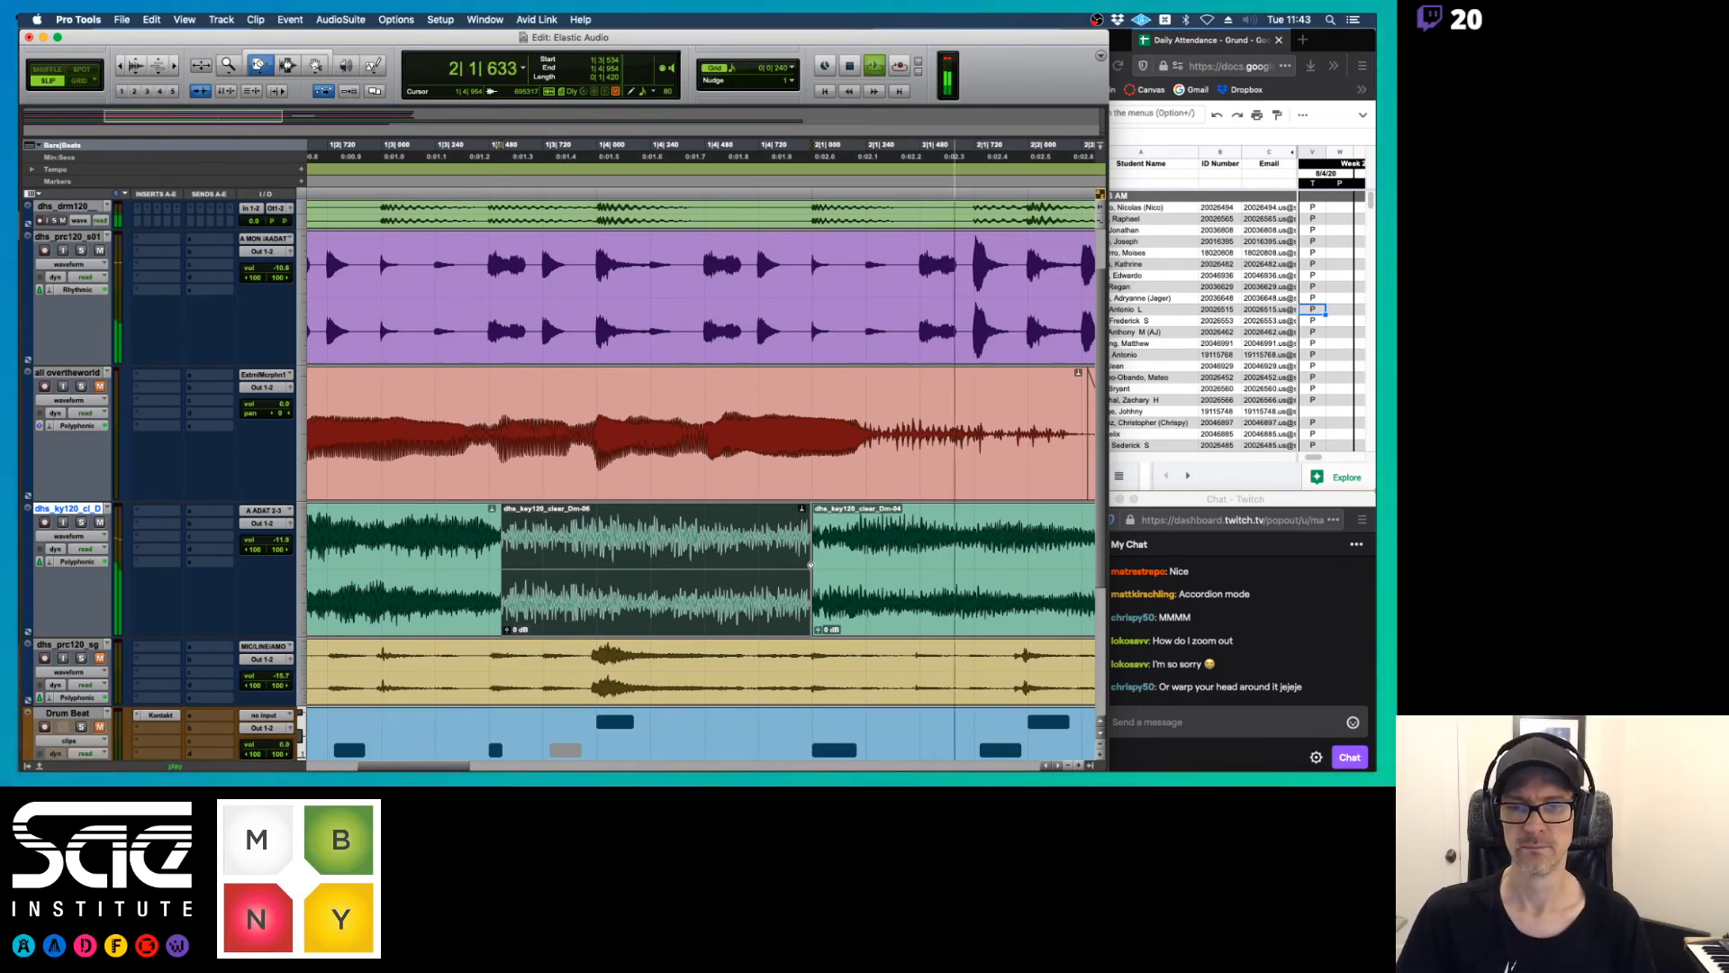
key("space")
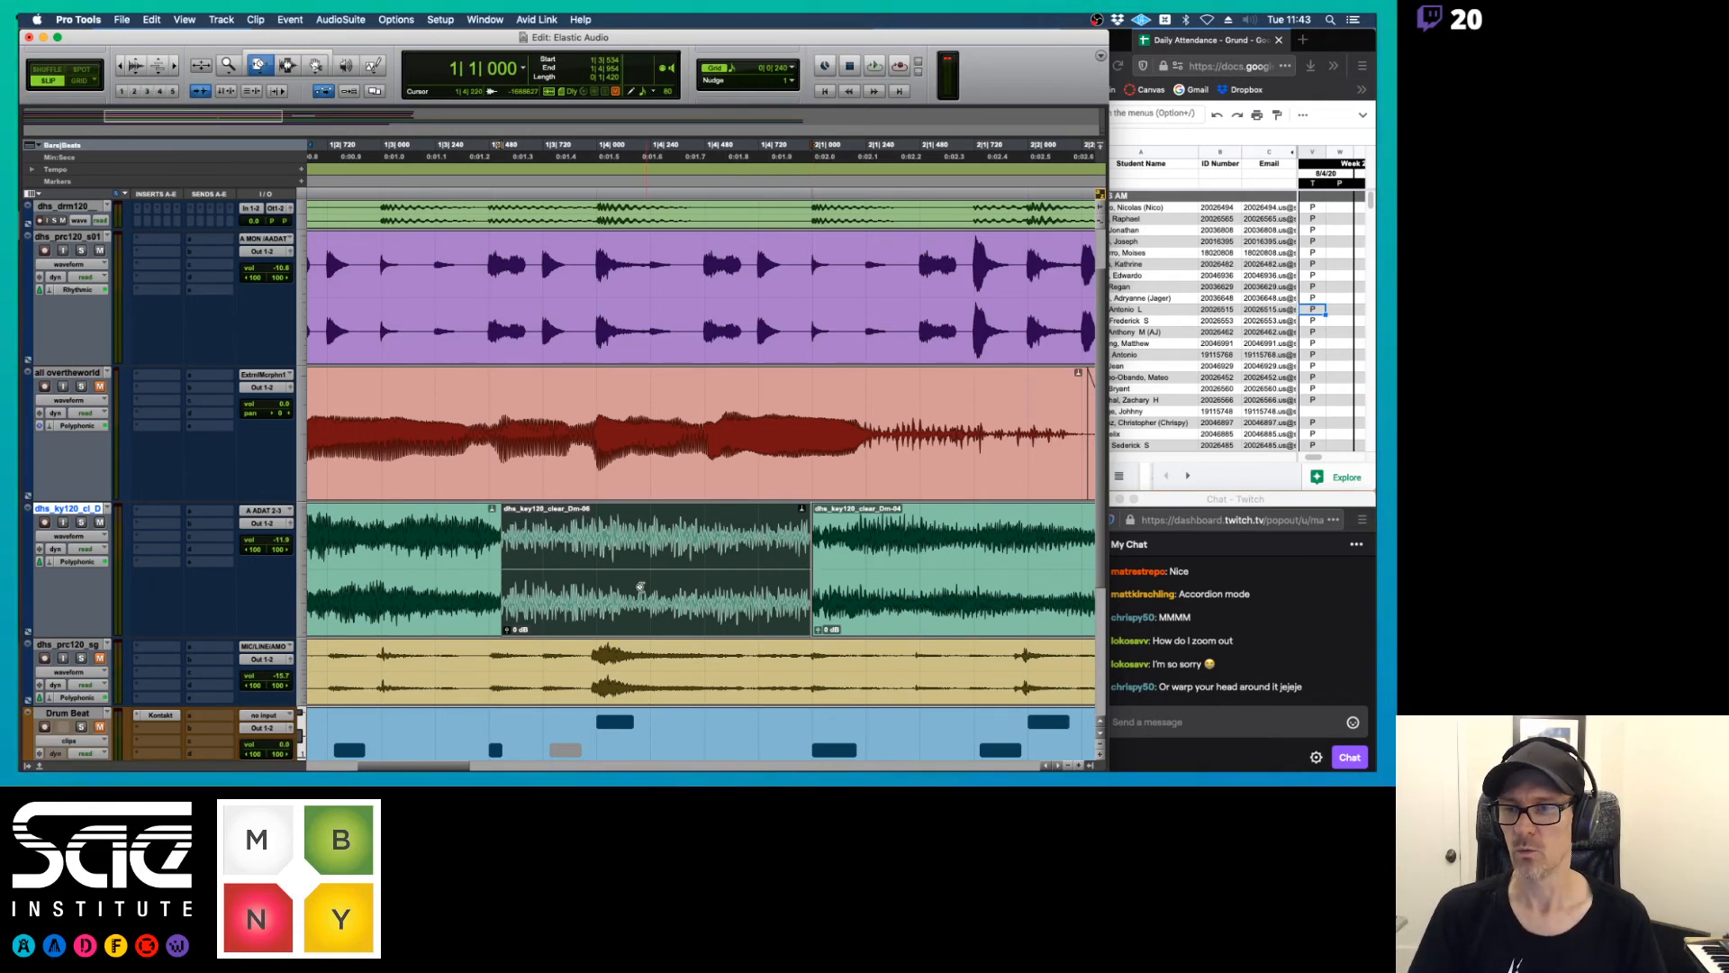
Show the keyboard track in warp view and undo the time-stretch and the separation of the first keyboard clip
left_click(82, 541)
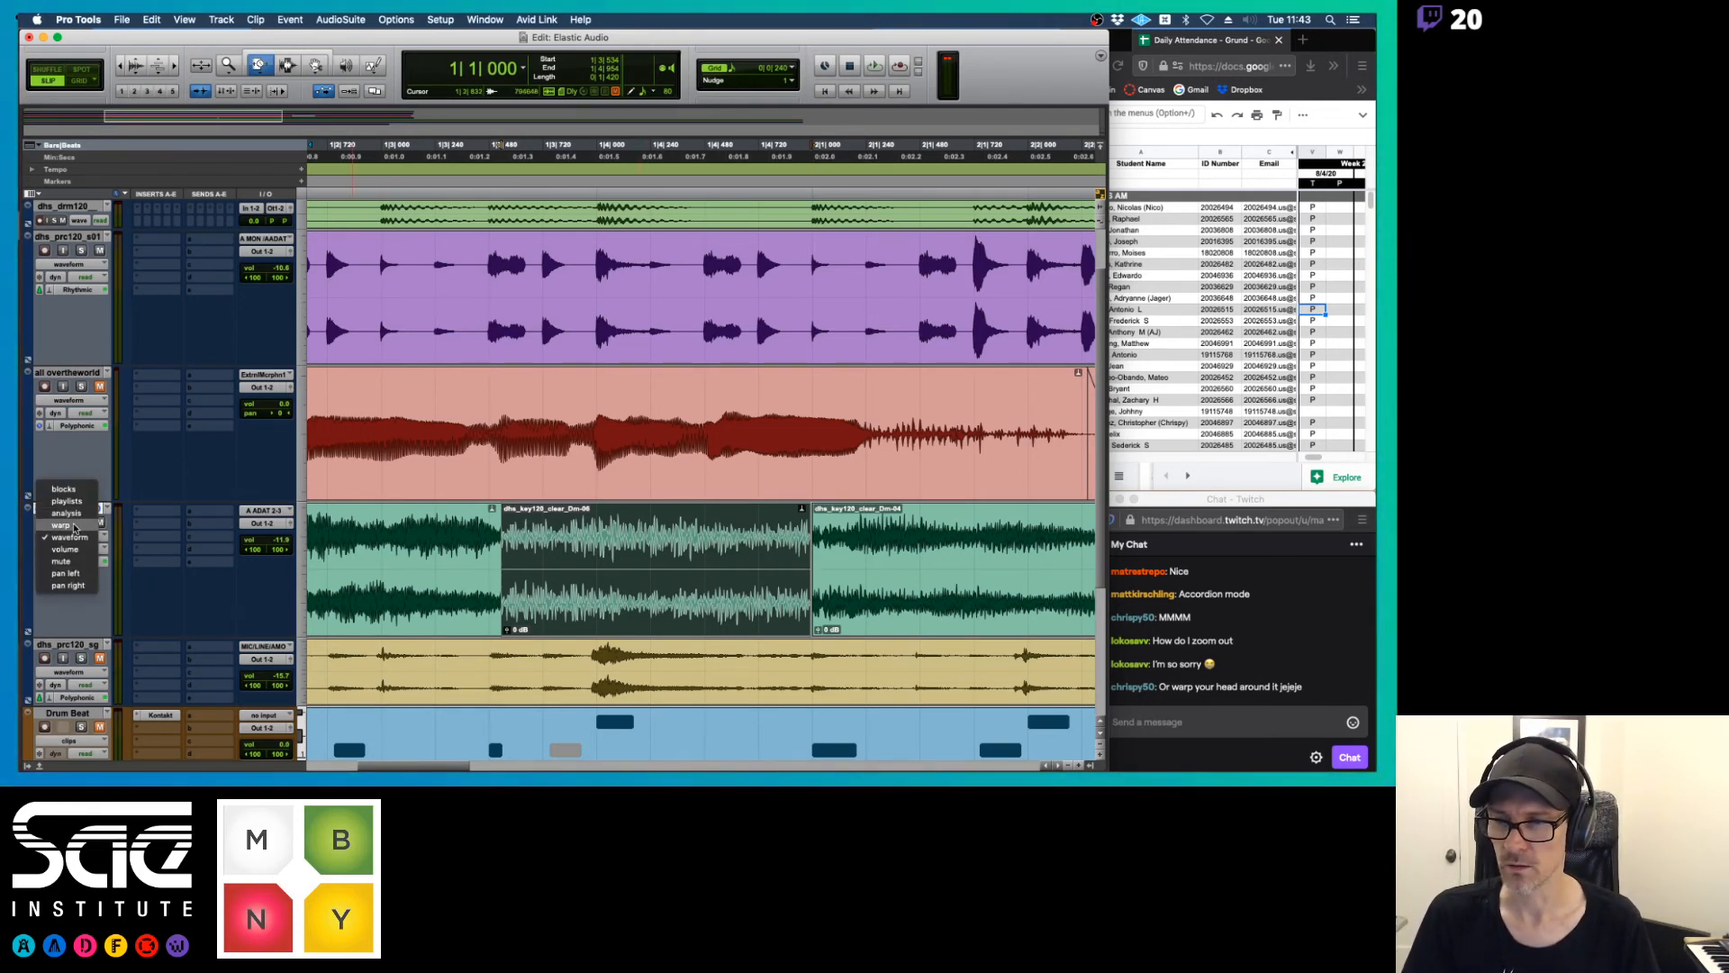
left_click(72, 519)
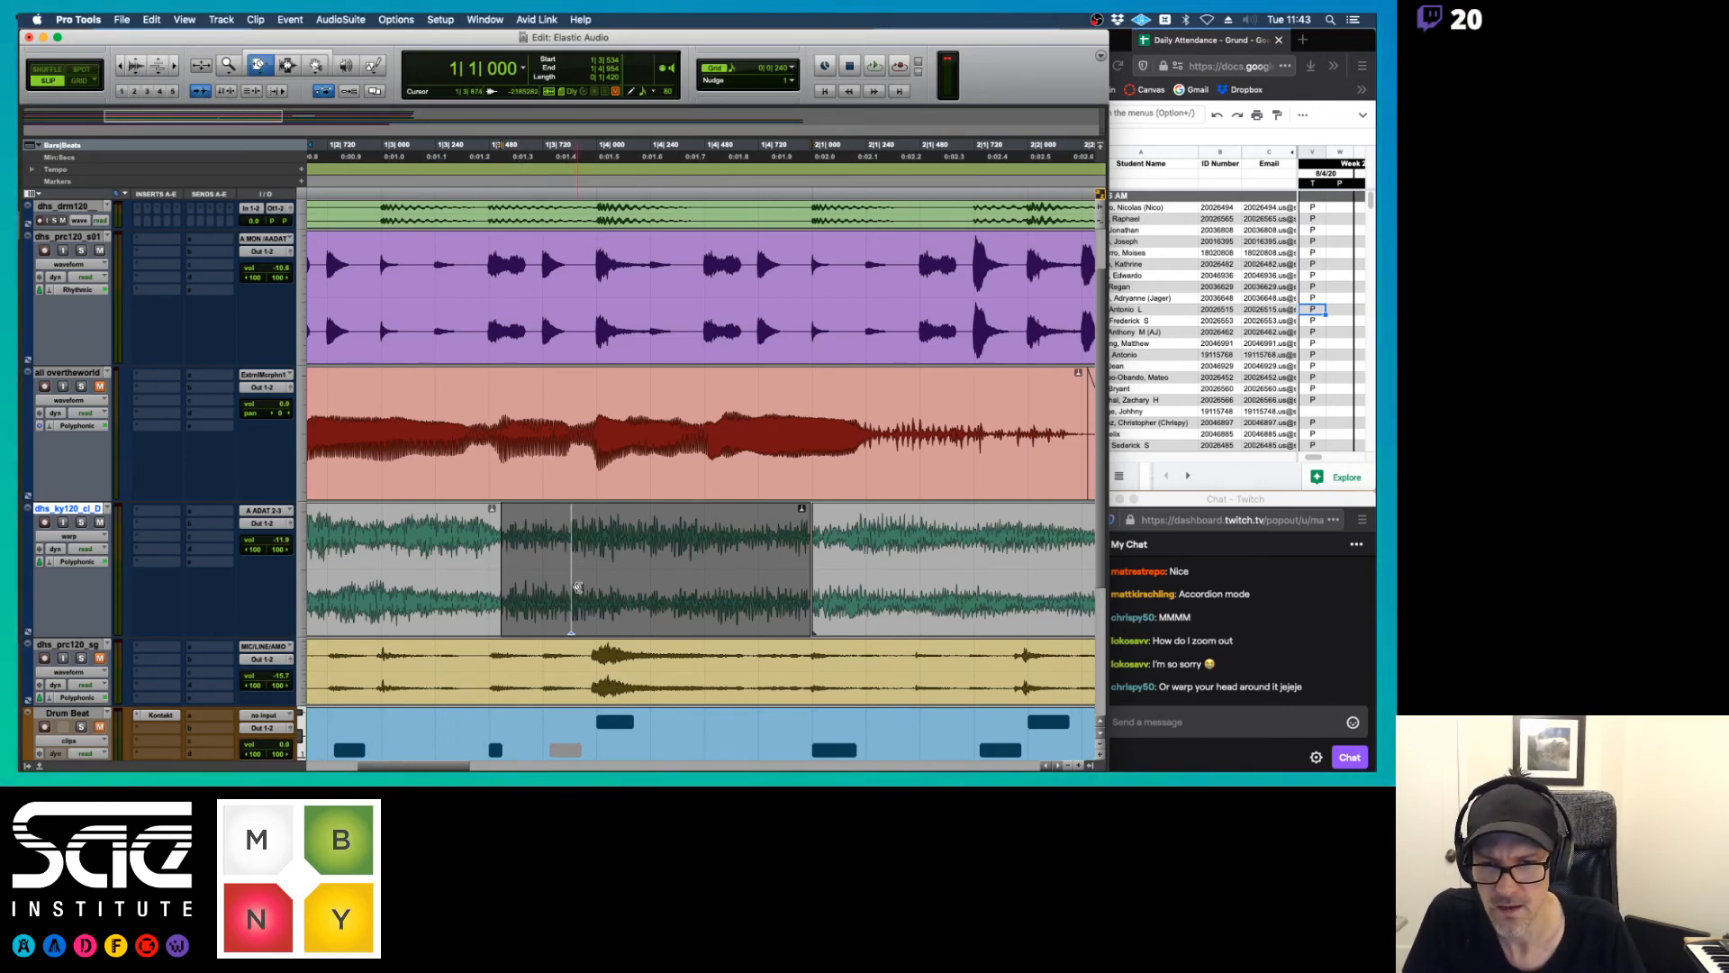
left_click_drag(579, 588, 531, 579)
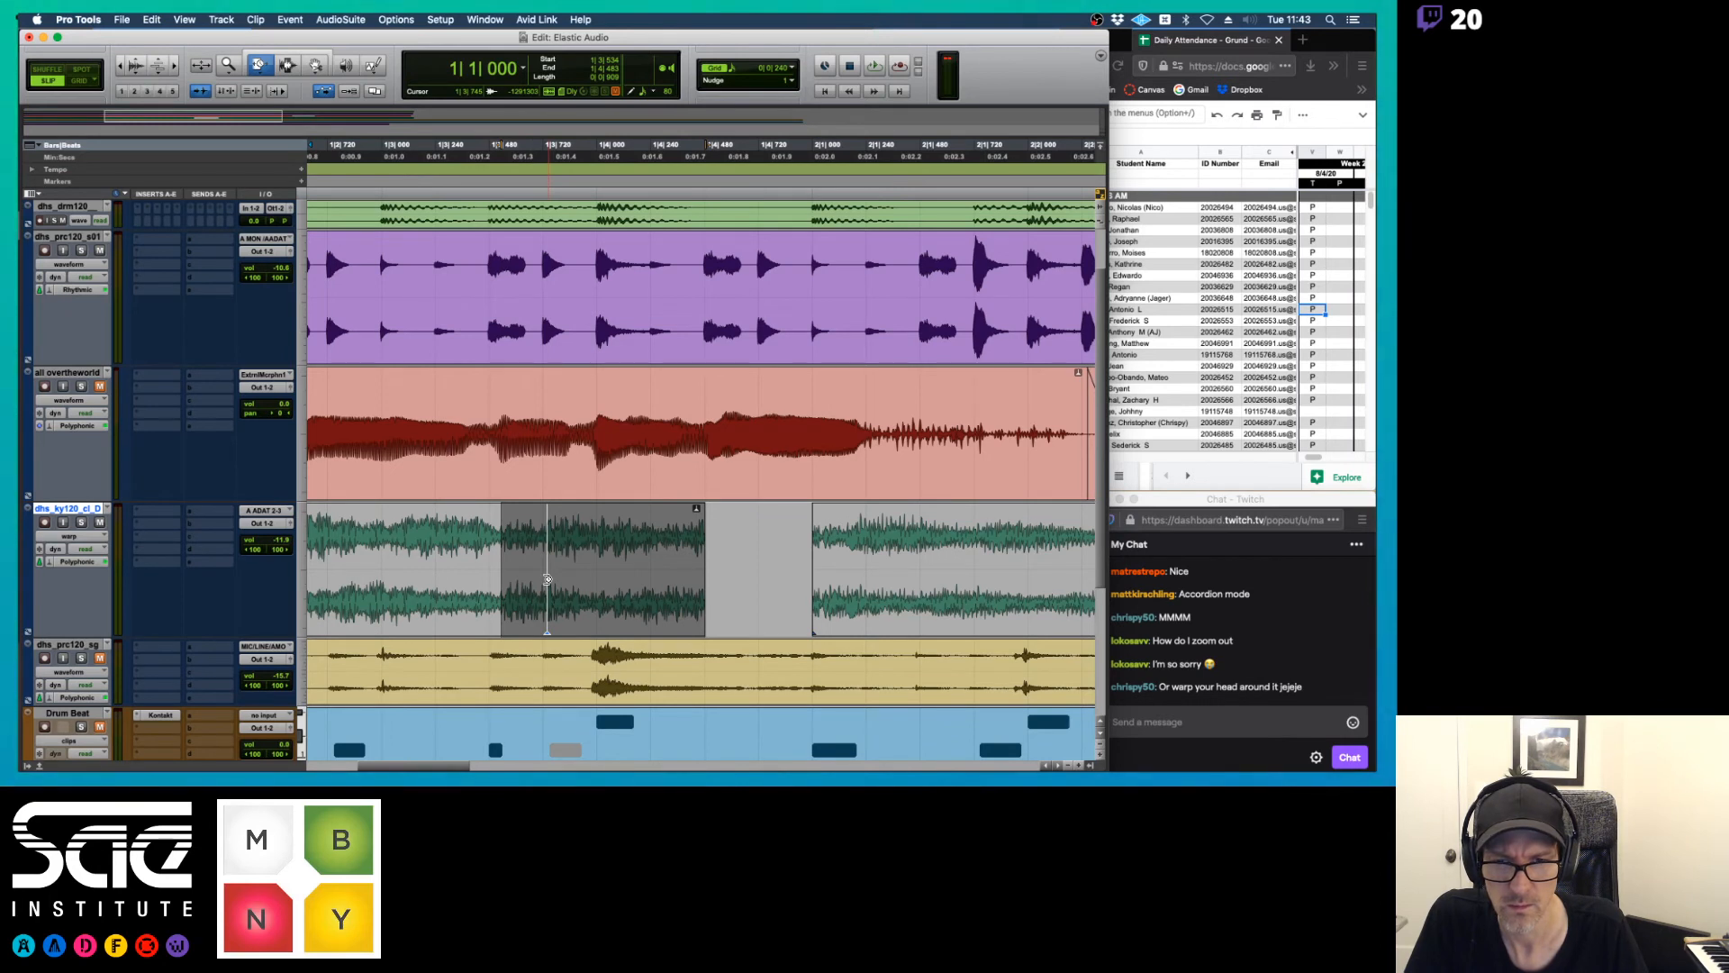
key("space")
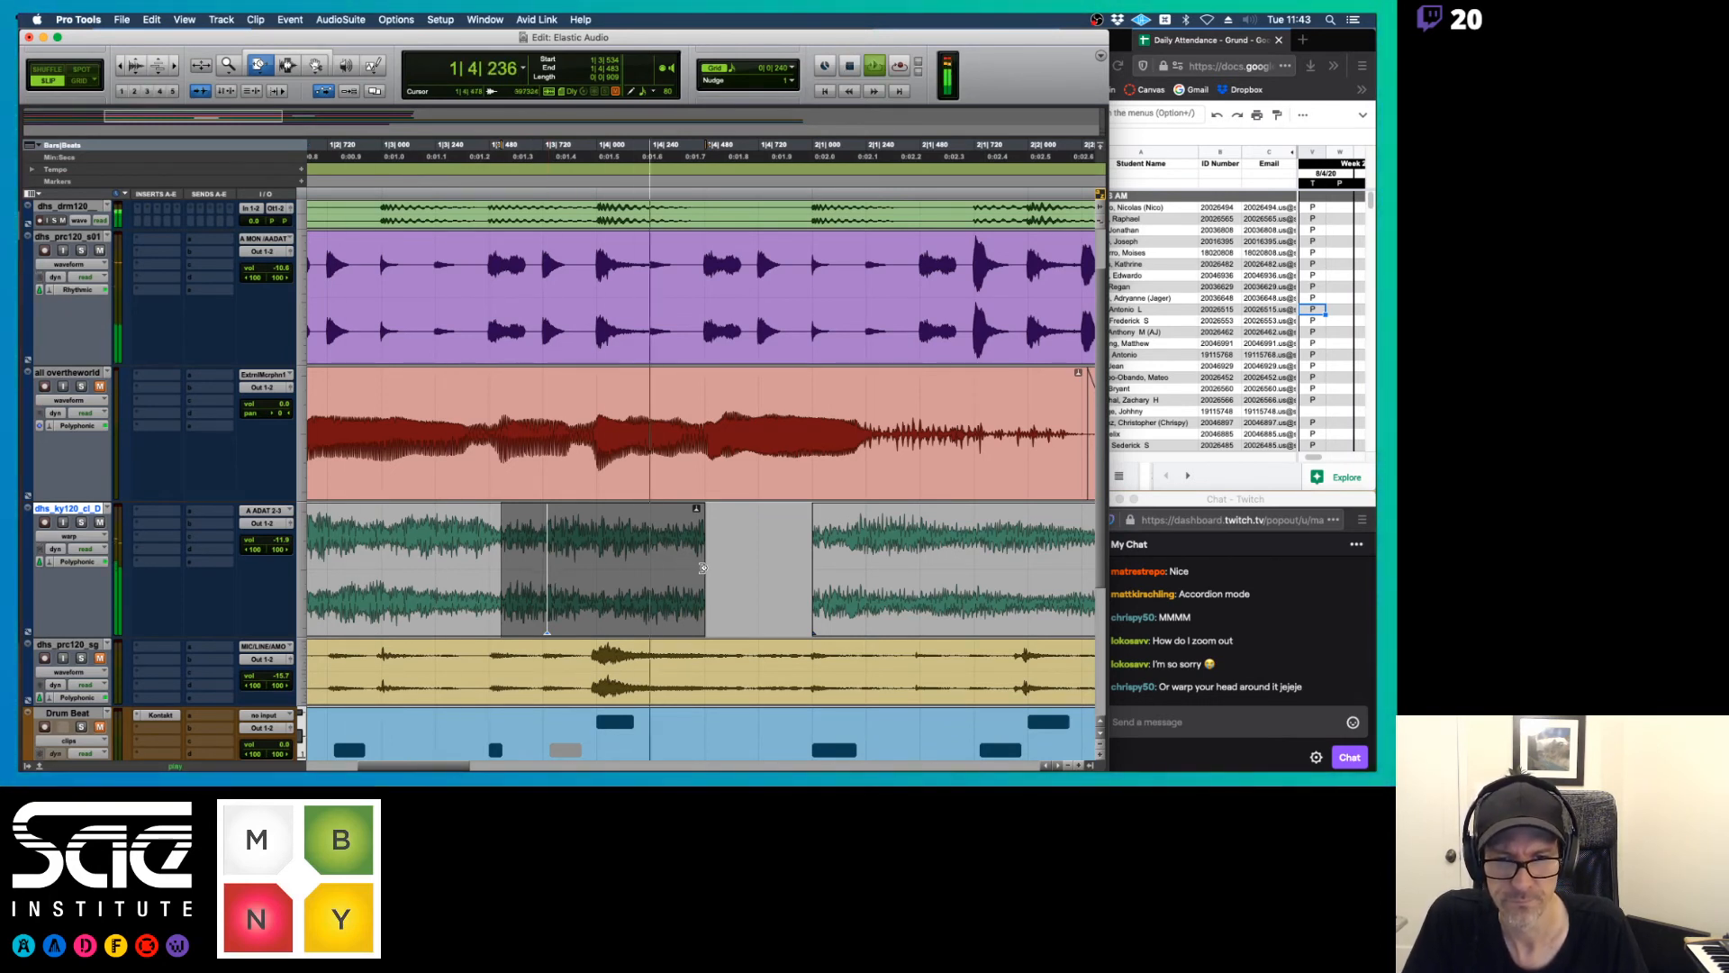
key("space")
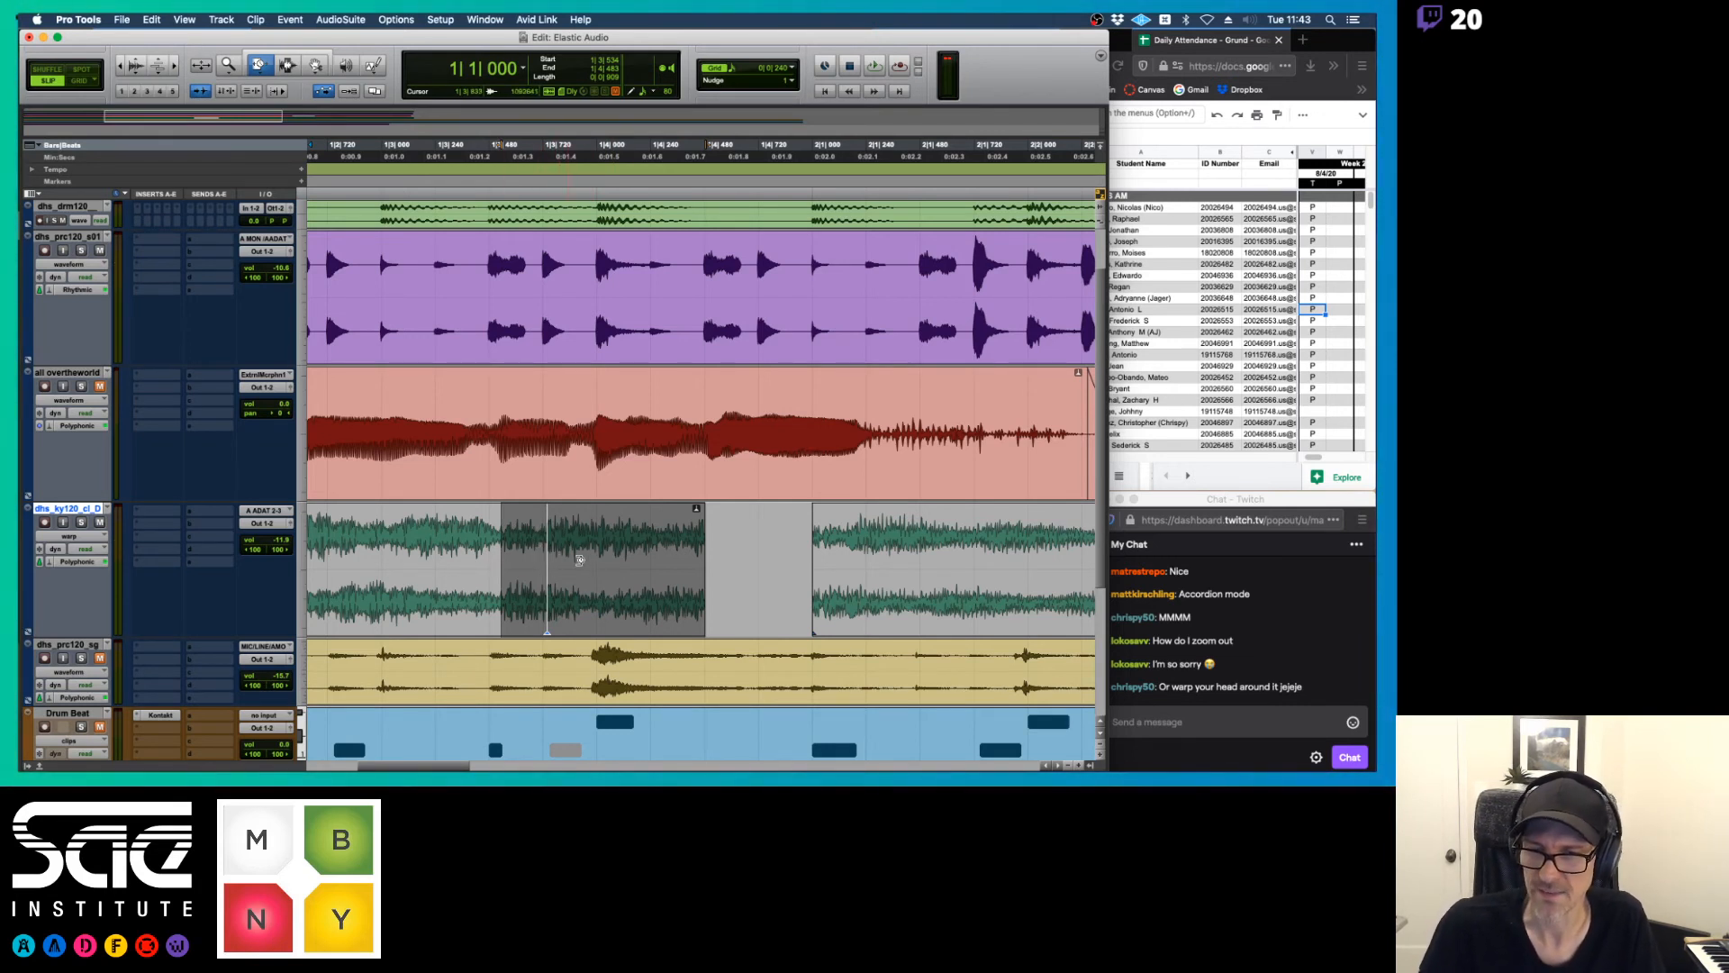
key("F4")
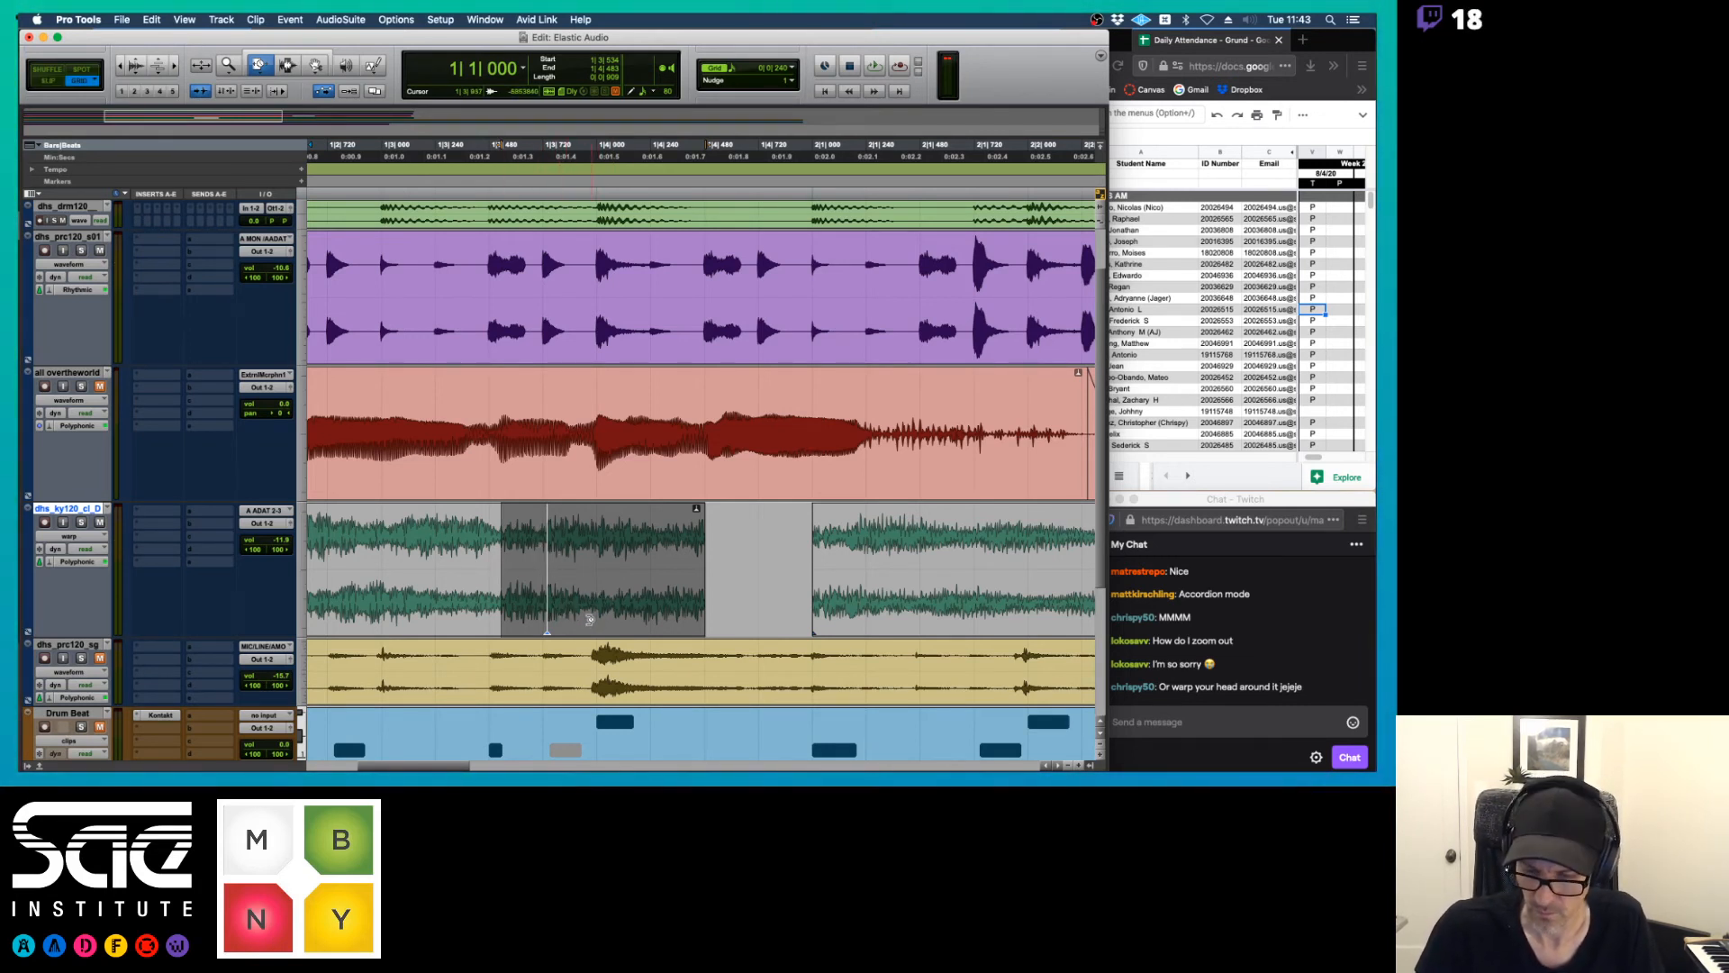
key("super+7")
left_click(587, 544)
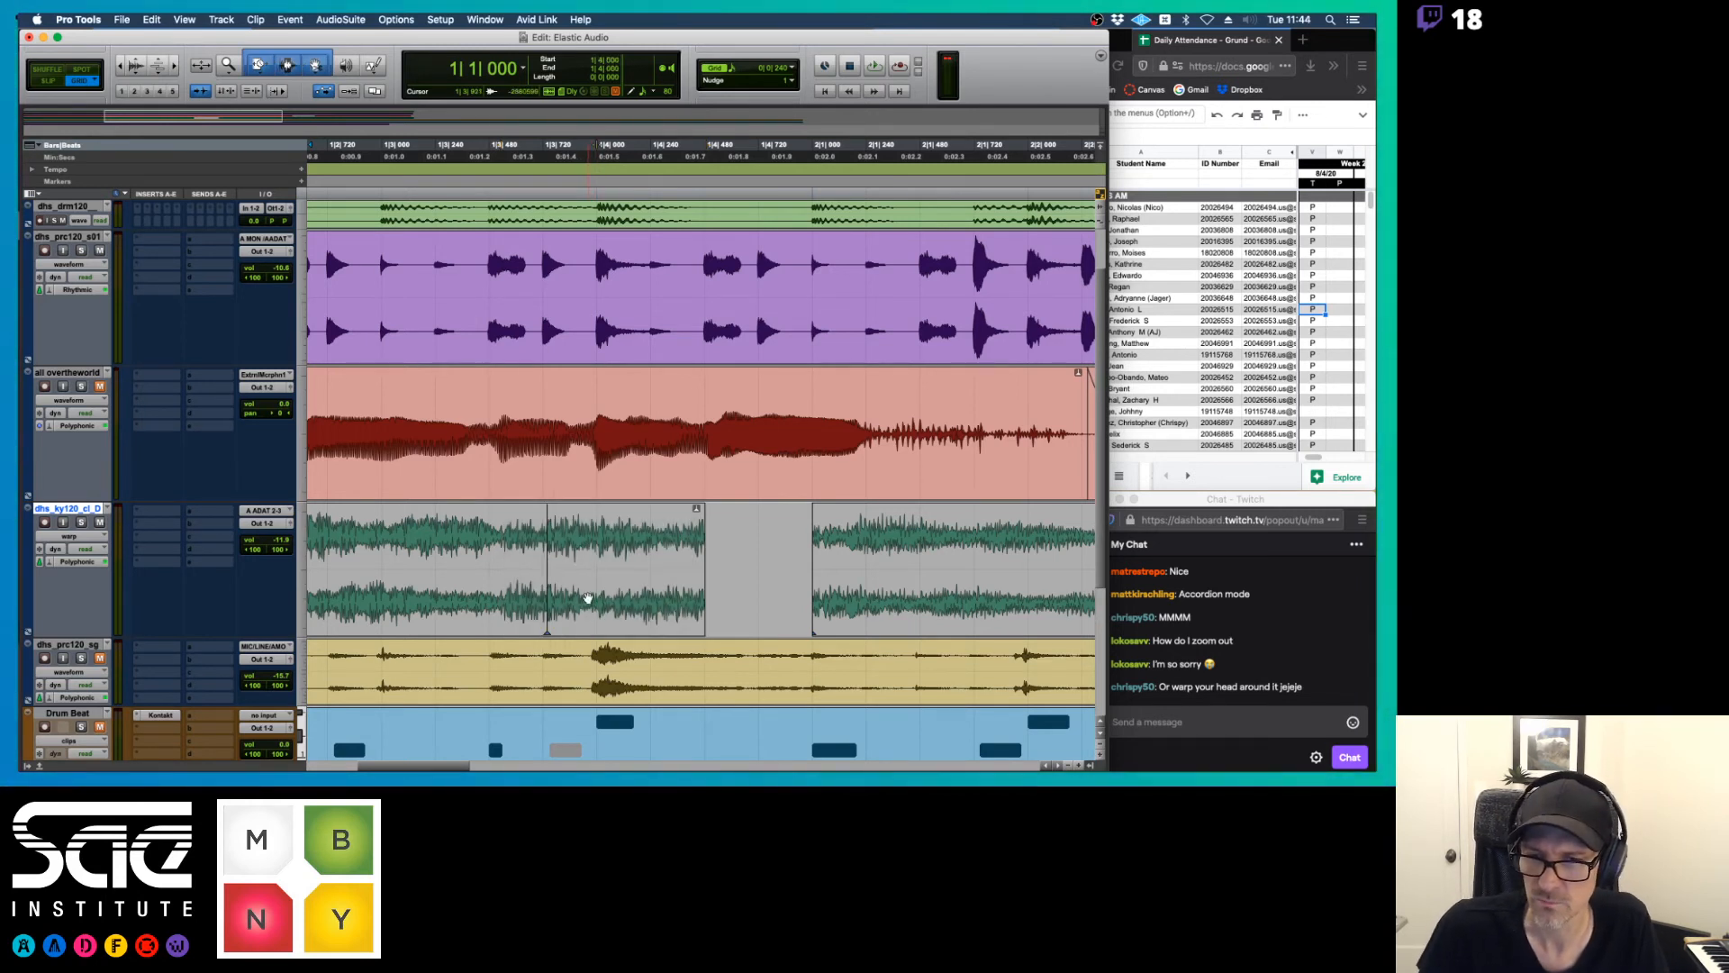
Switch the keyboard track to analysis view, place the third chord's event marker at its actual start, and play it back
left_click(587, 598)
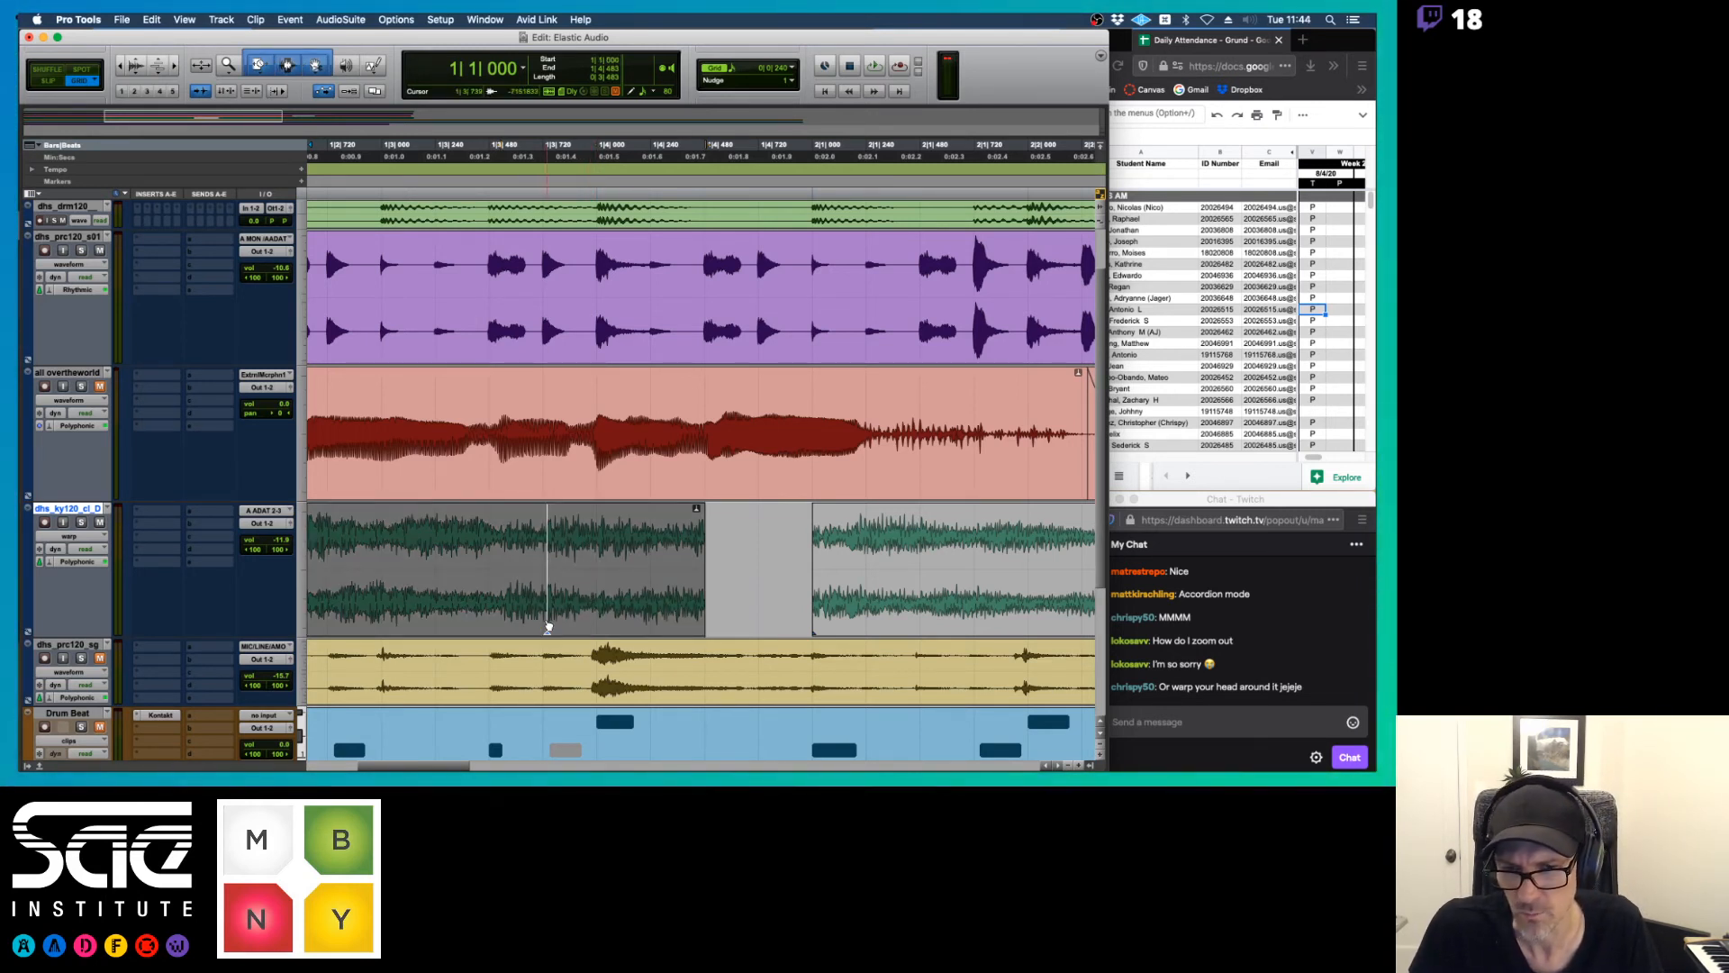
left_click(581, 604)
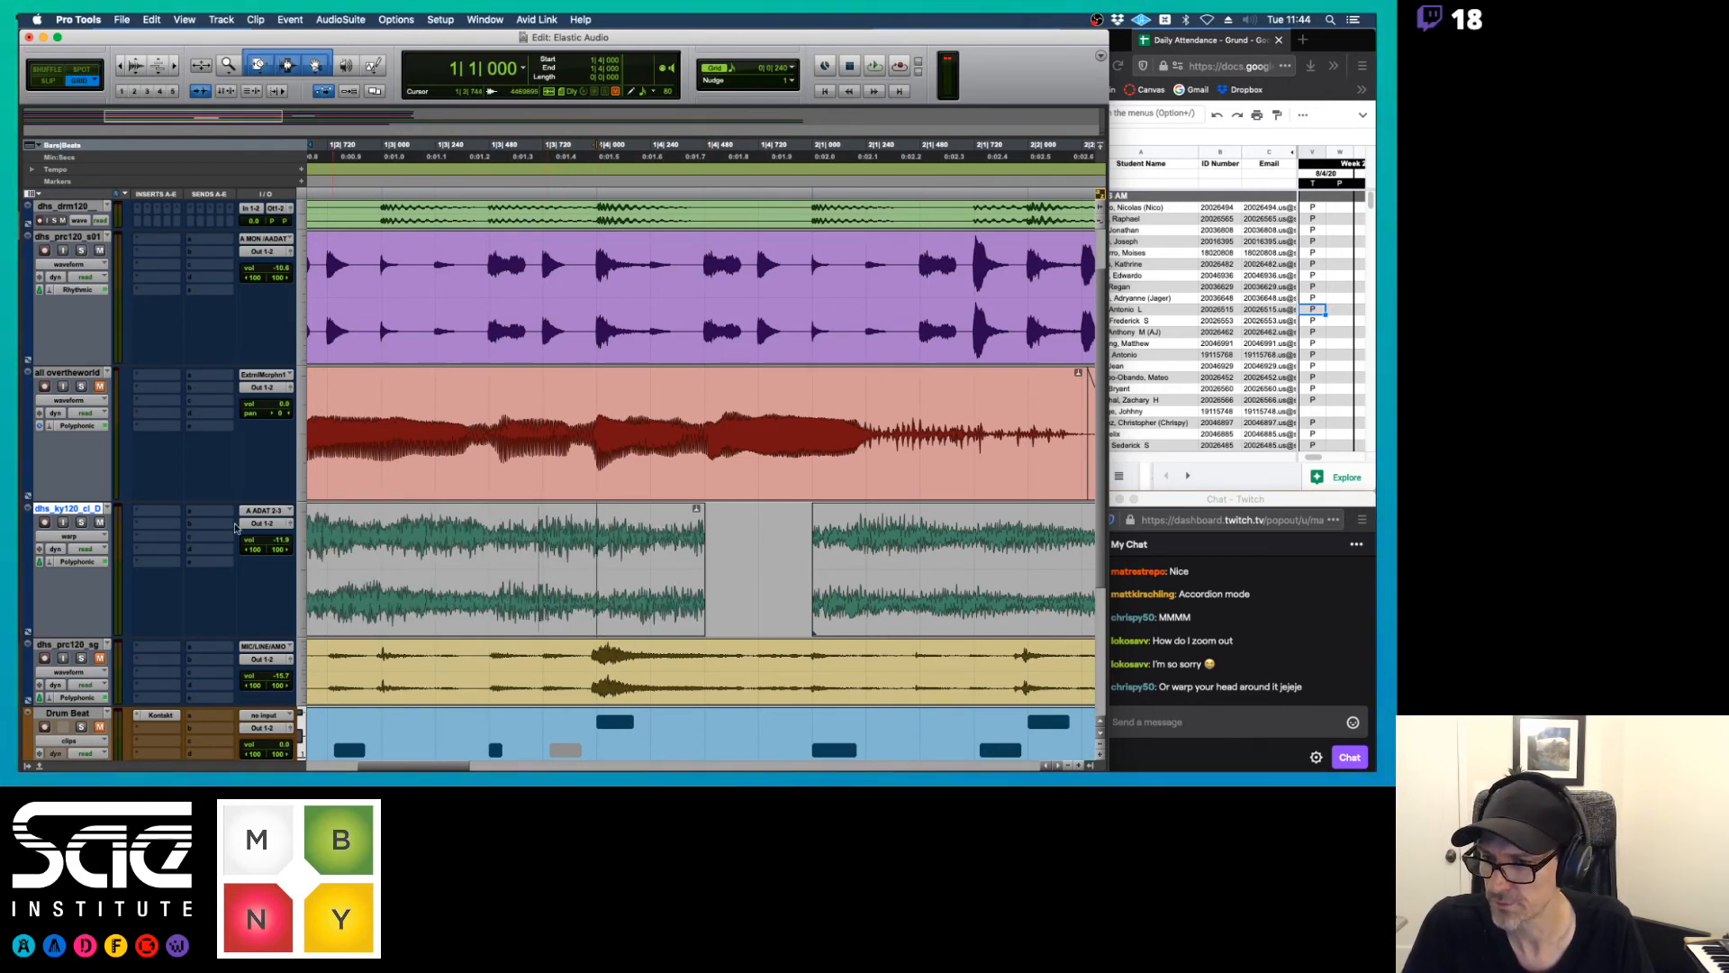
left_click(69, 536)
left_click(83, 525)
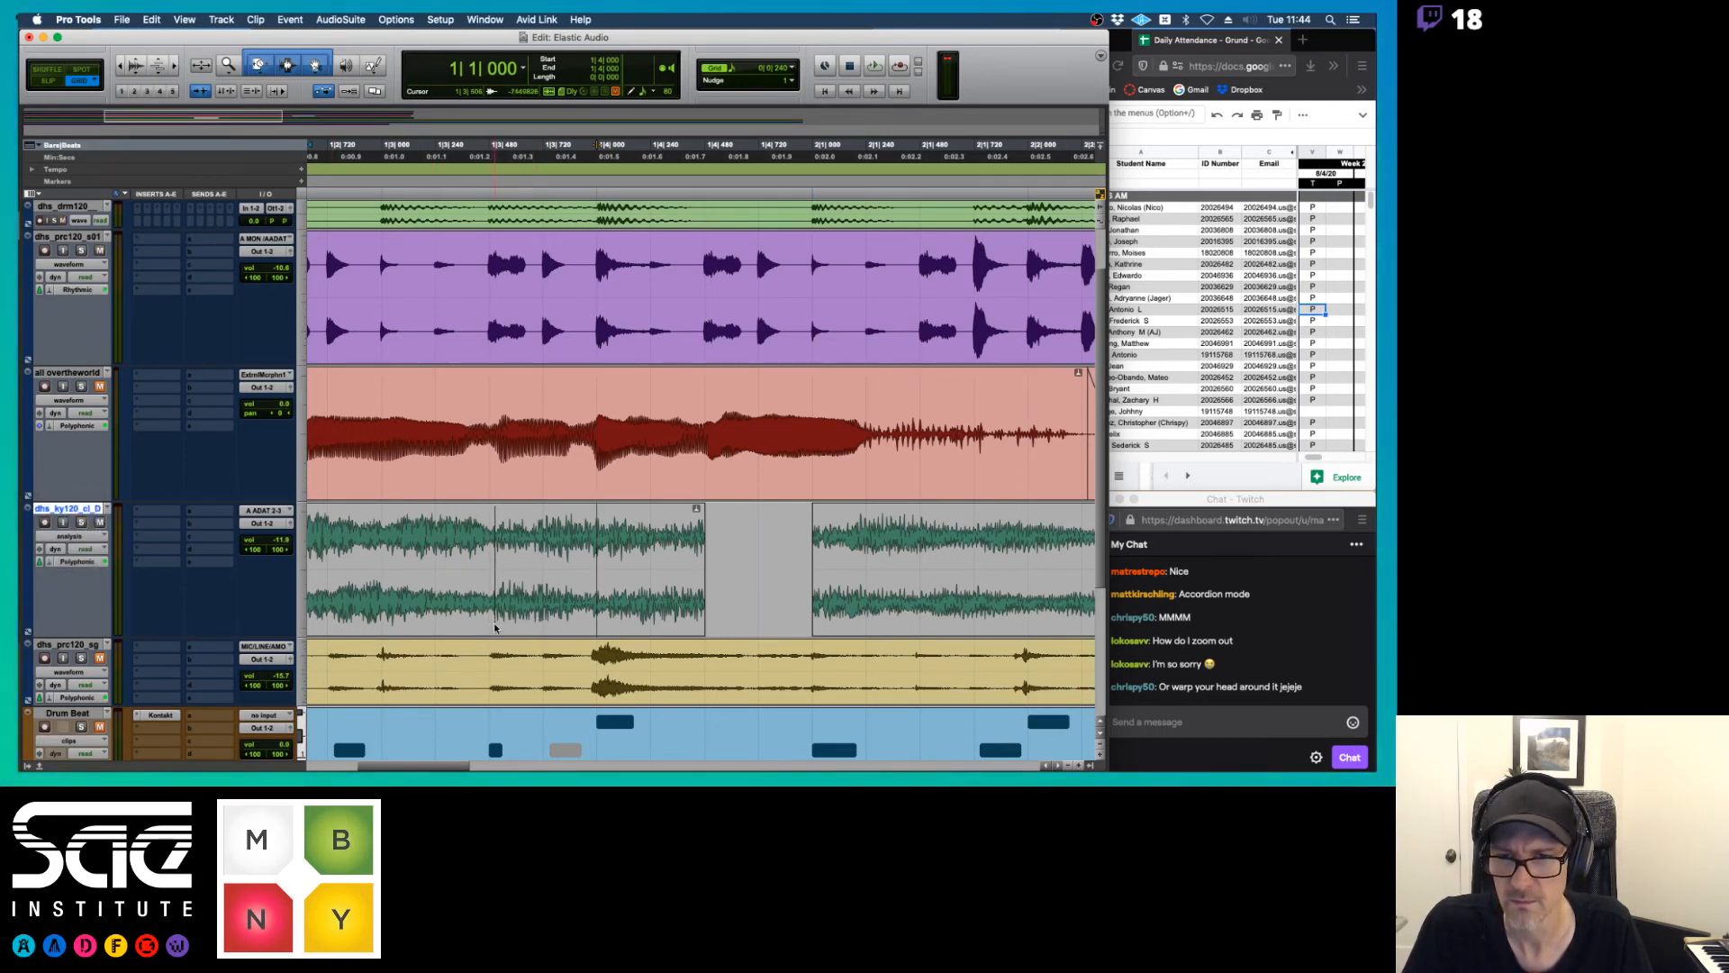
key("space")
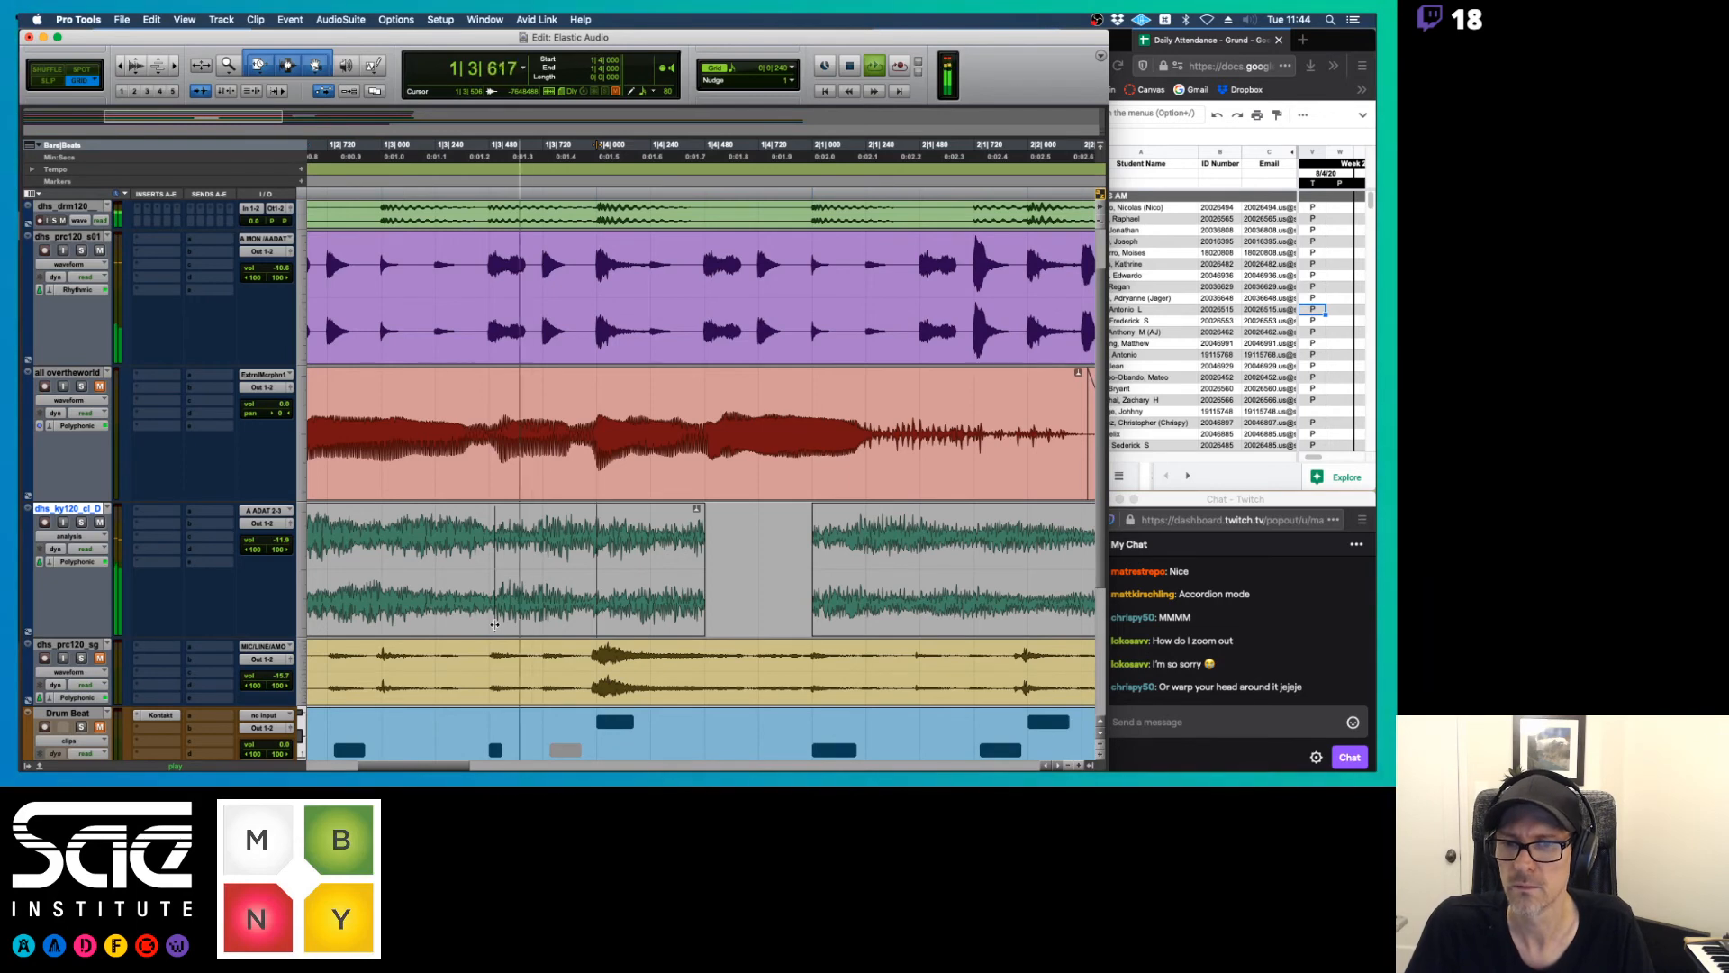
Stop playback and switch the keyboard track from analysis view to waveform view
key("space")
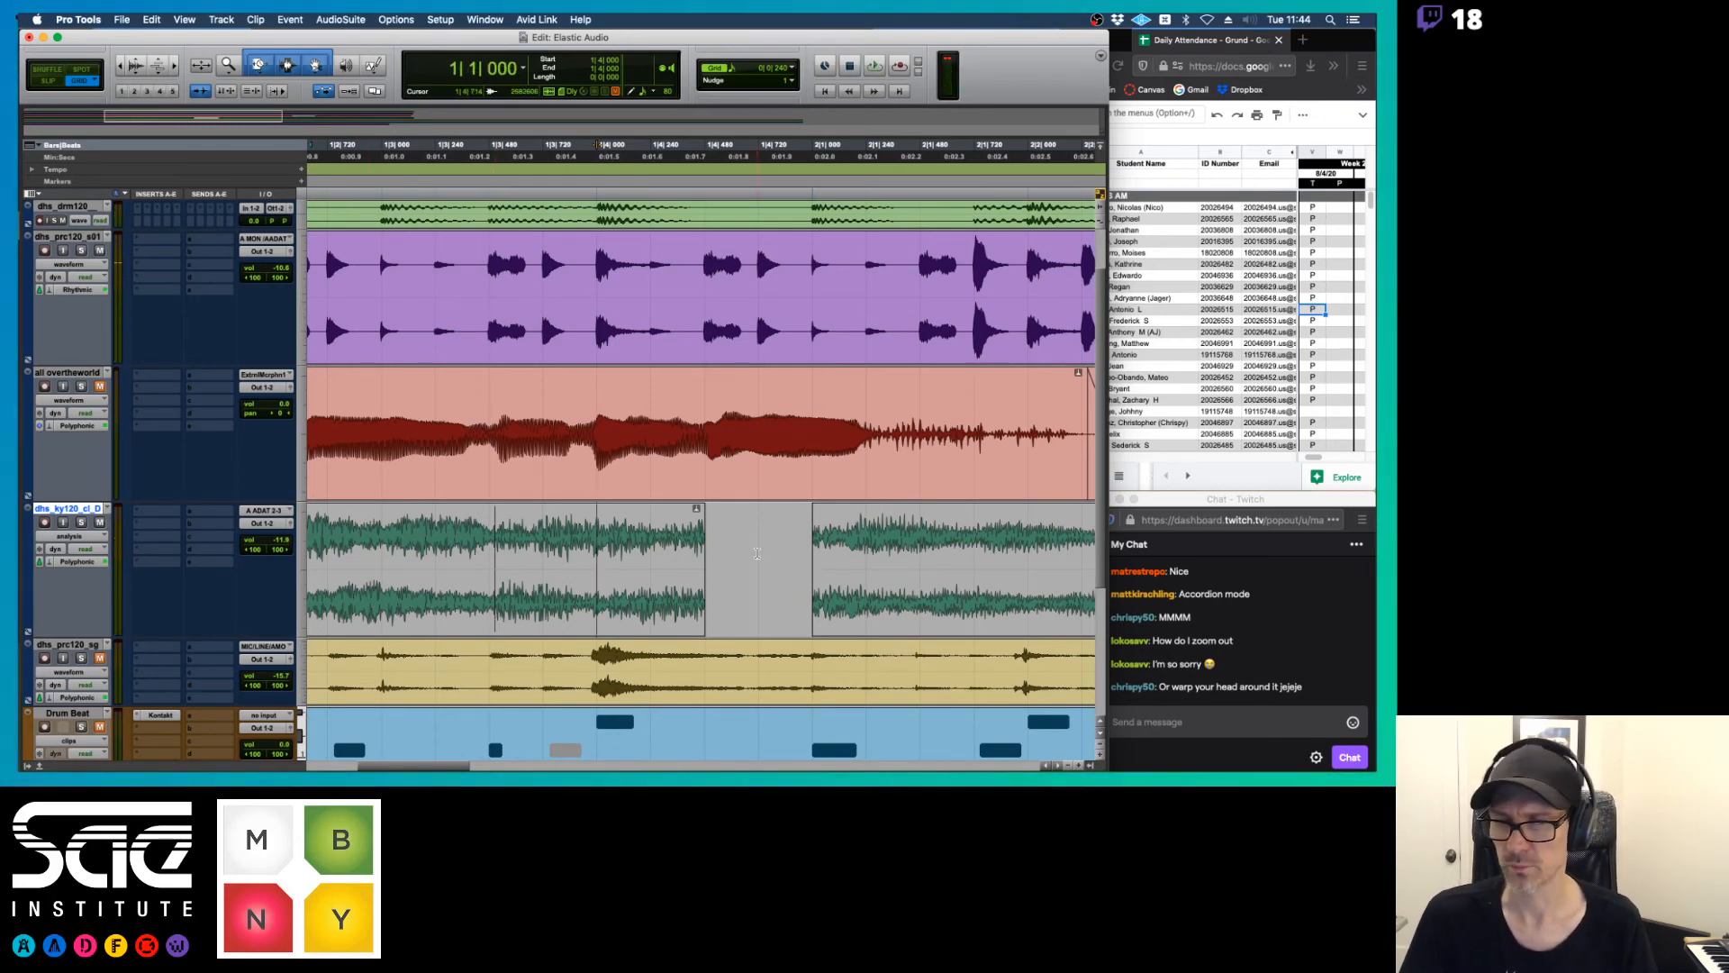
scroll(756, 552, "right", 5)
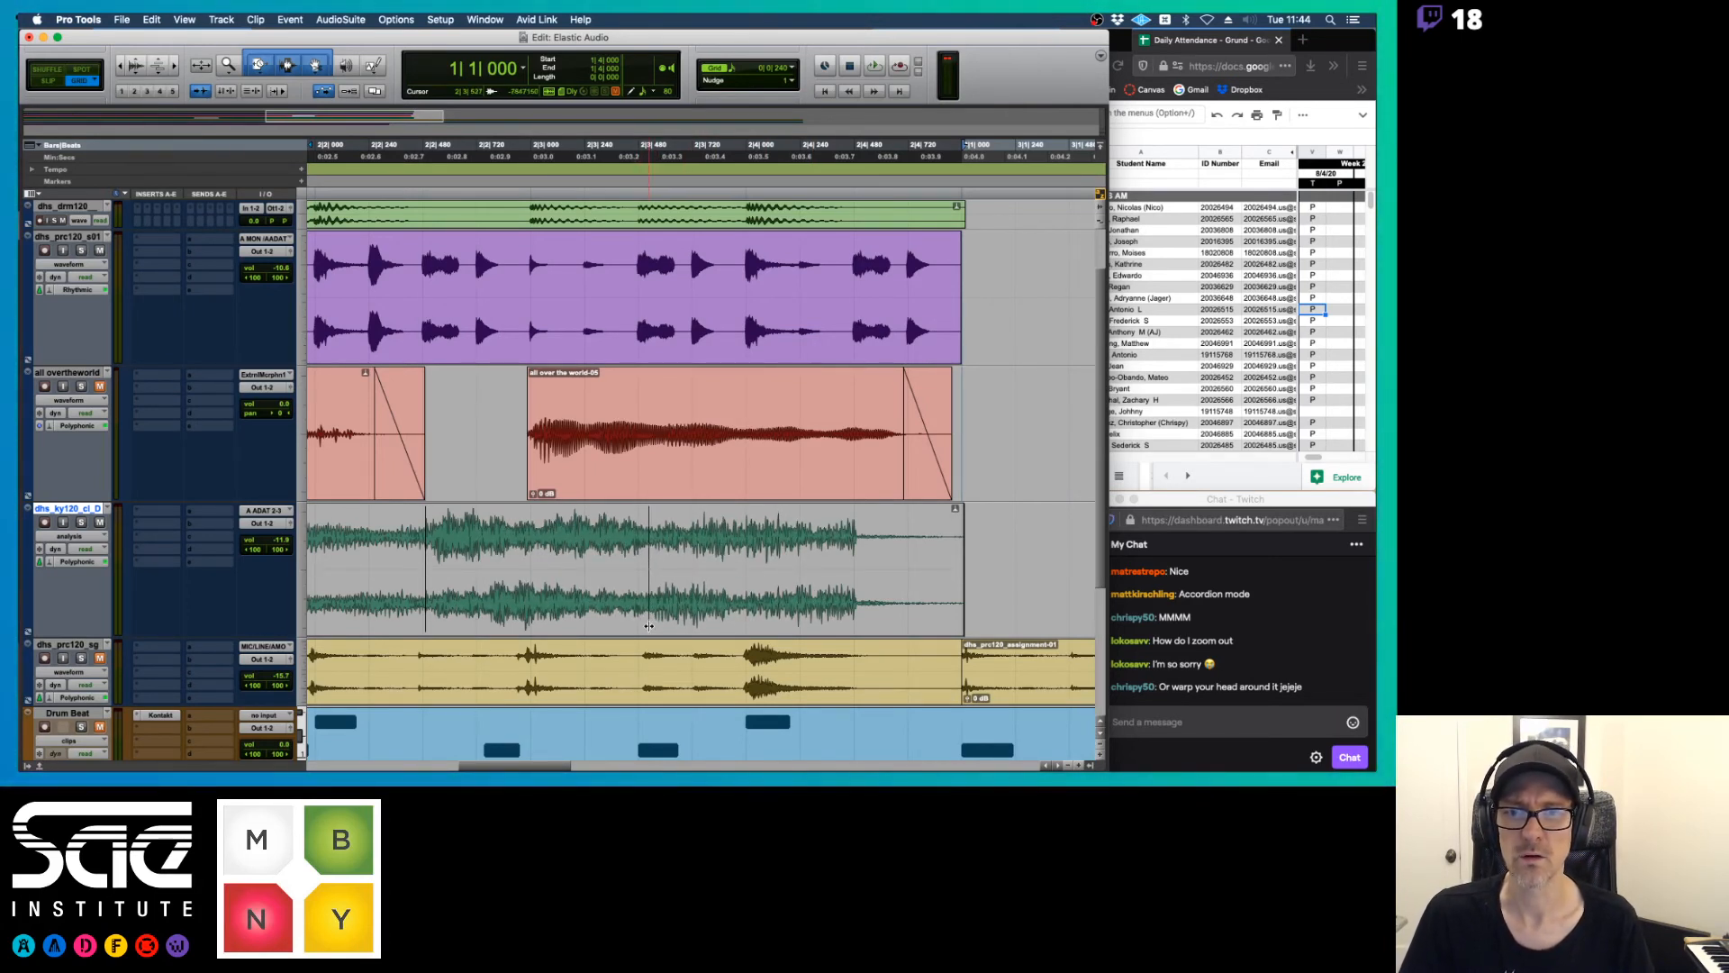
scroll(830, 514, "left", 10)
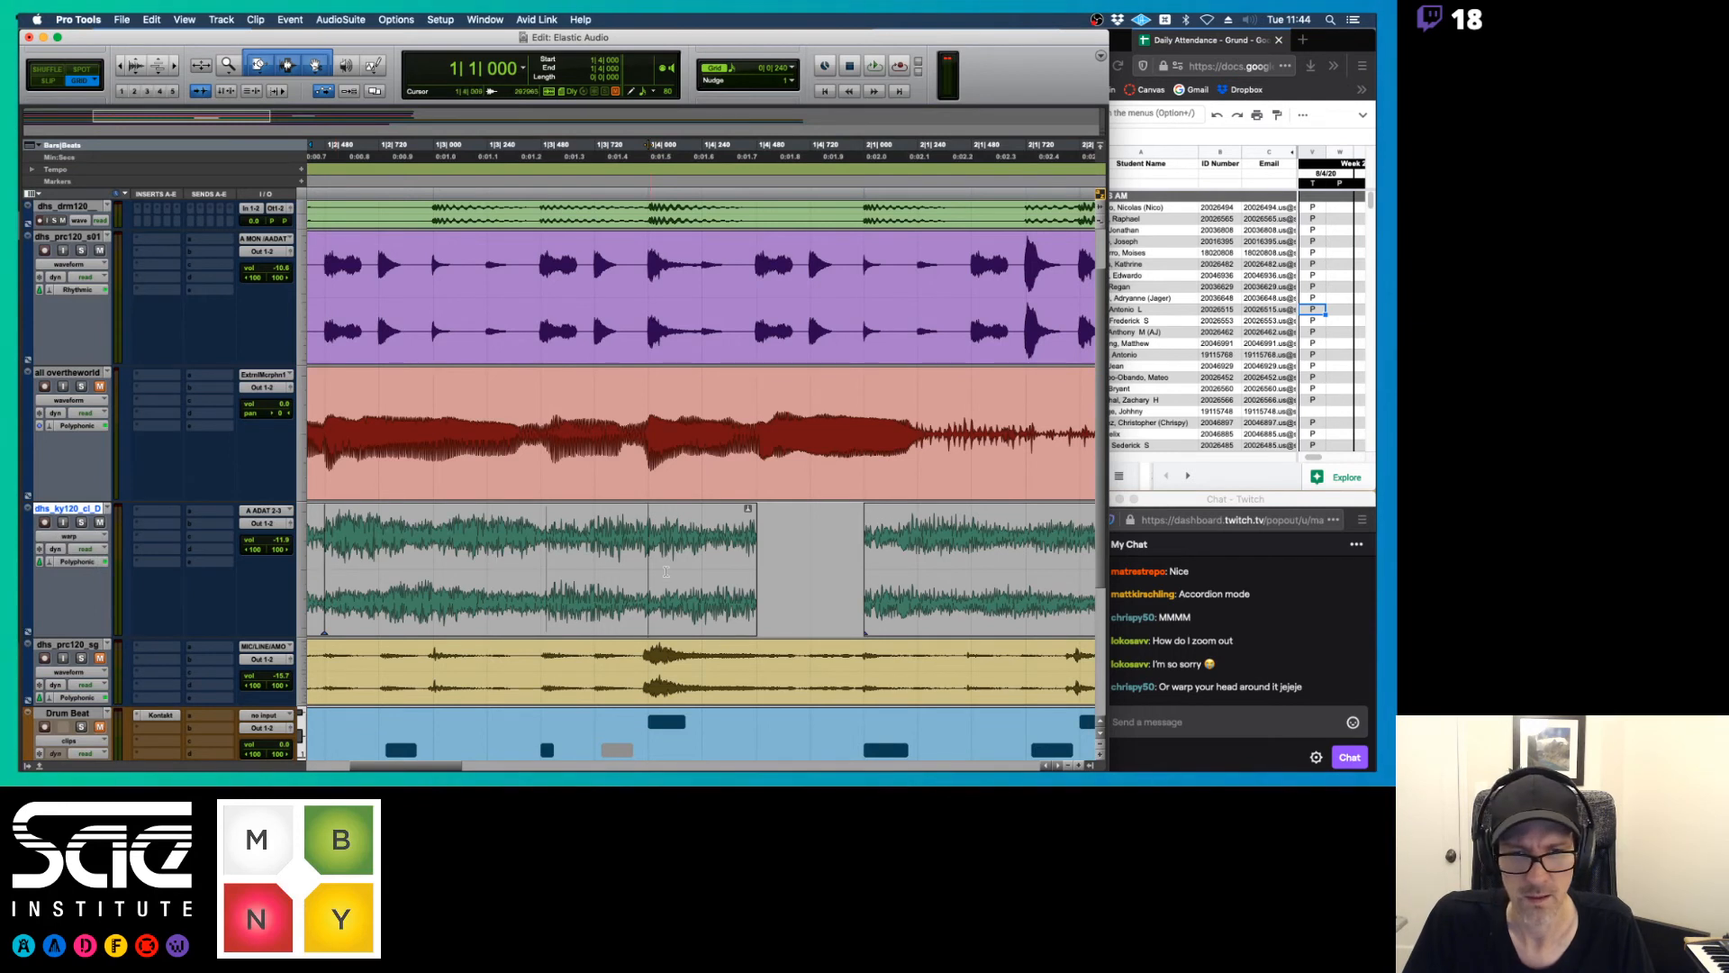
left_click(68, 537)
left_click(67, 541)
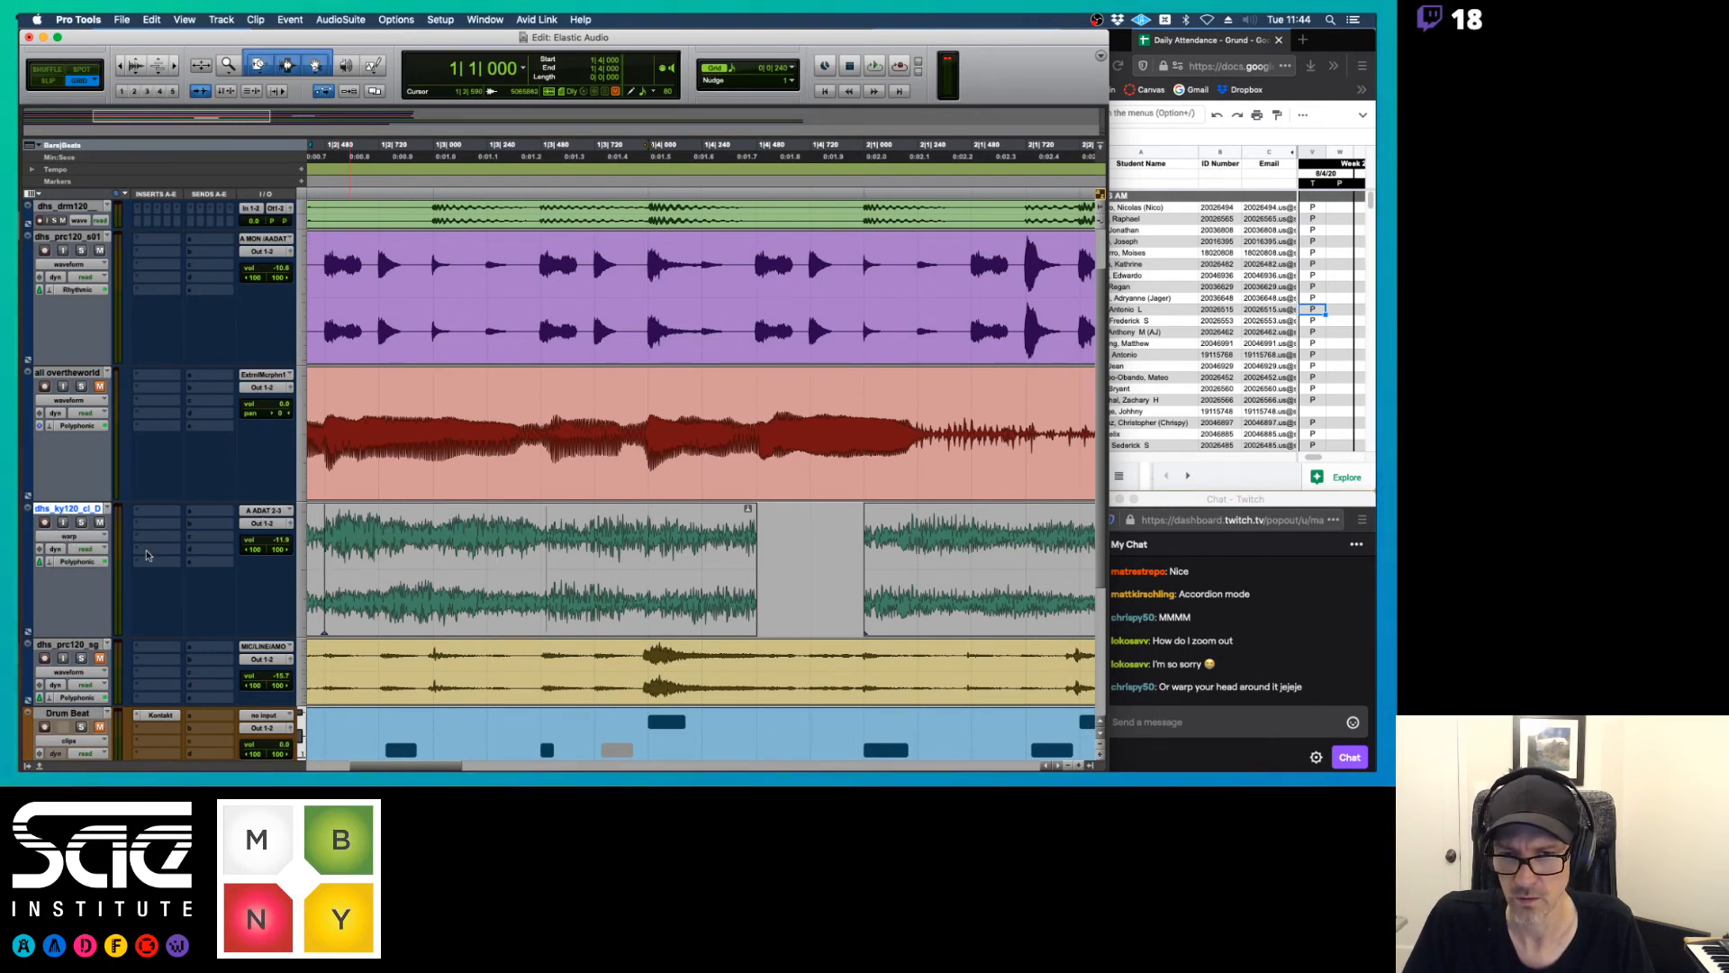
left_click(69, 536)
left_click(68, 548)
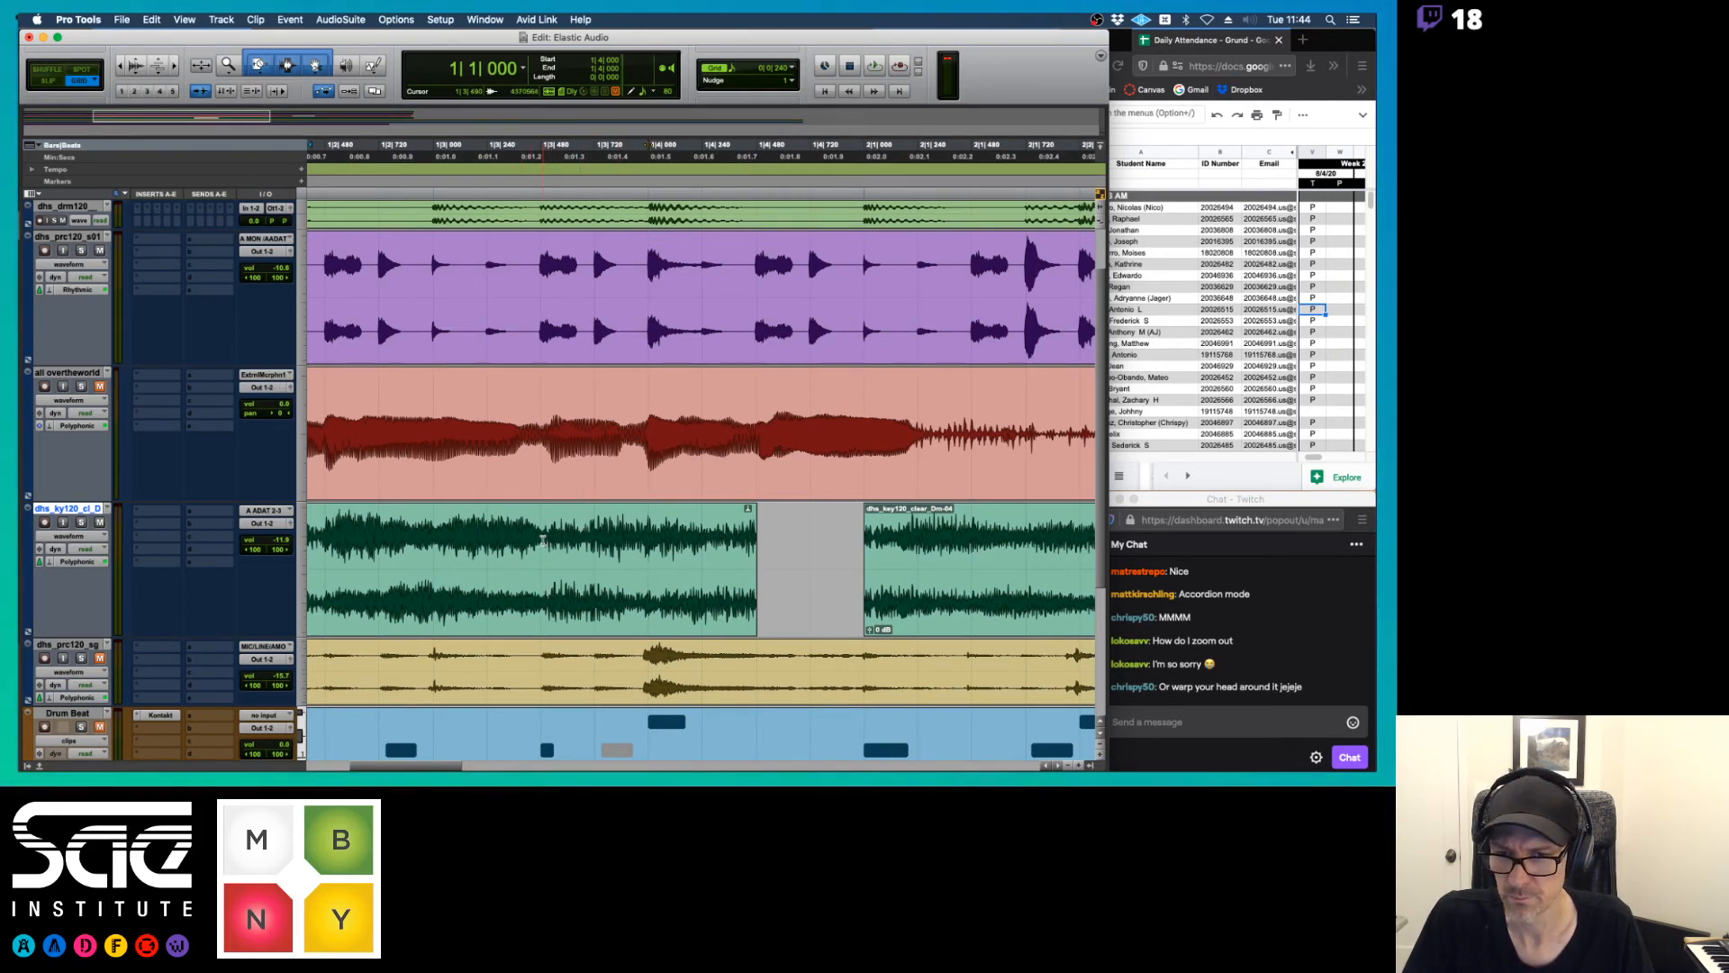
Place the edit cursor at 1|3|480 in the first keyboard clip and show the track in warp view
left_click(555, 588)
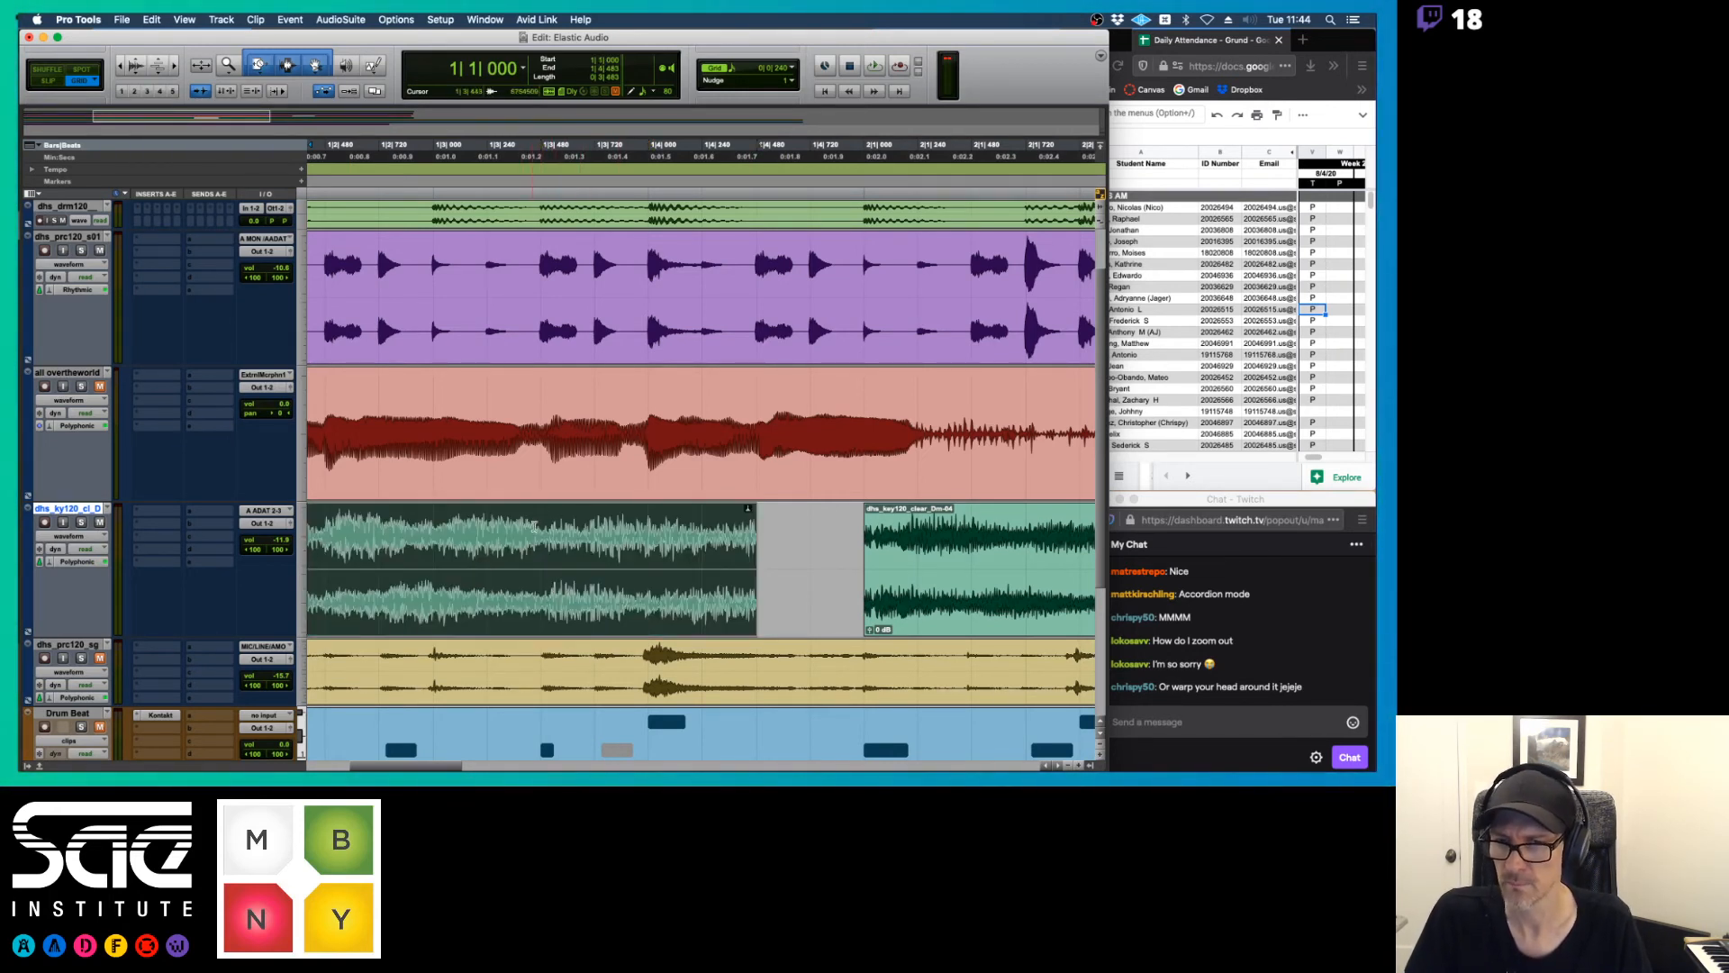
left_click(552, 535)
left_click(72, 536)
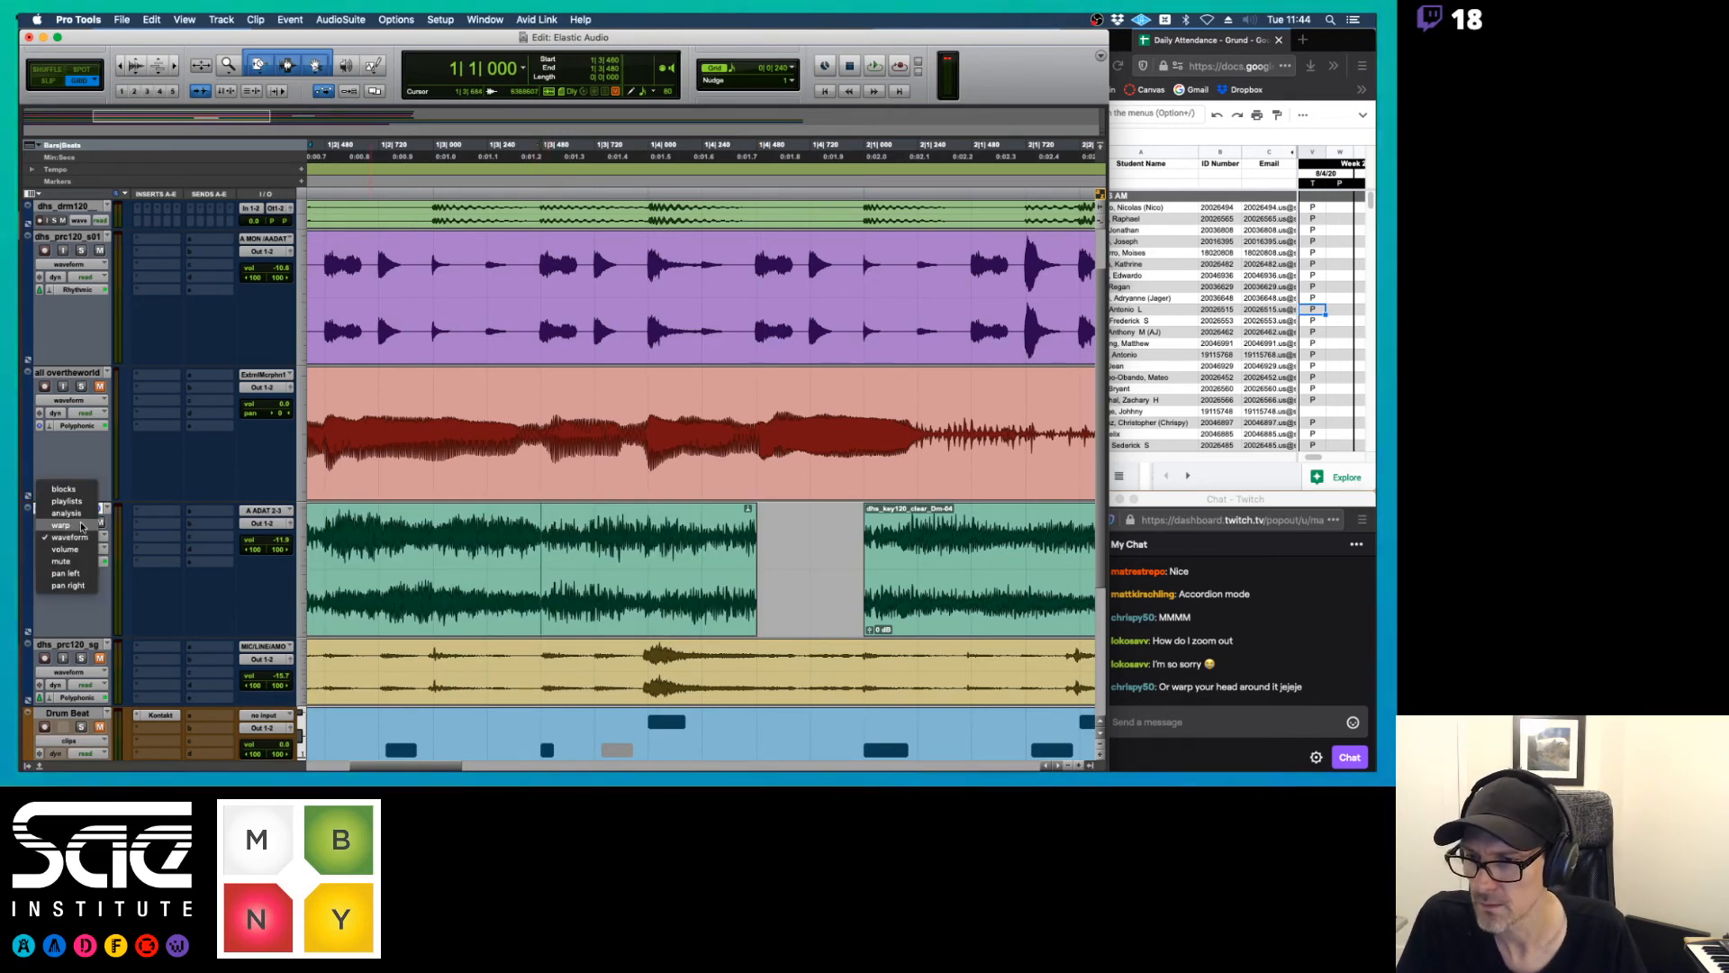
left_click(79, 523)
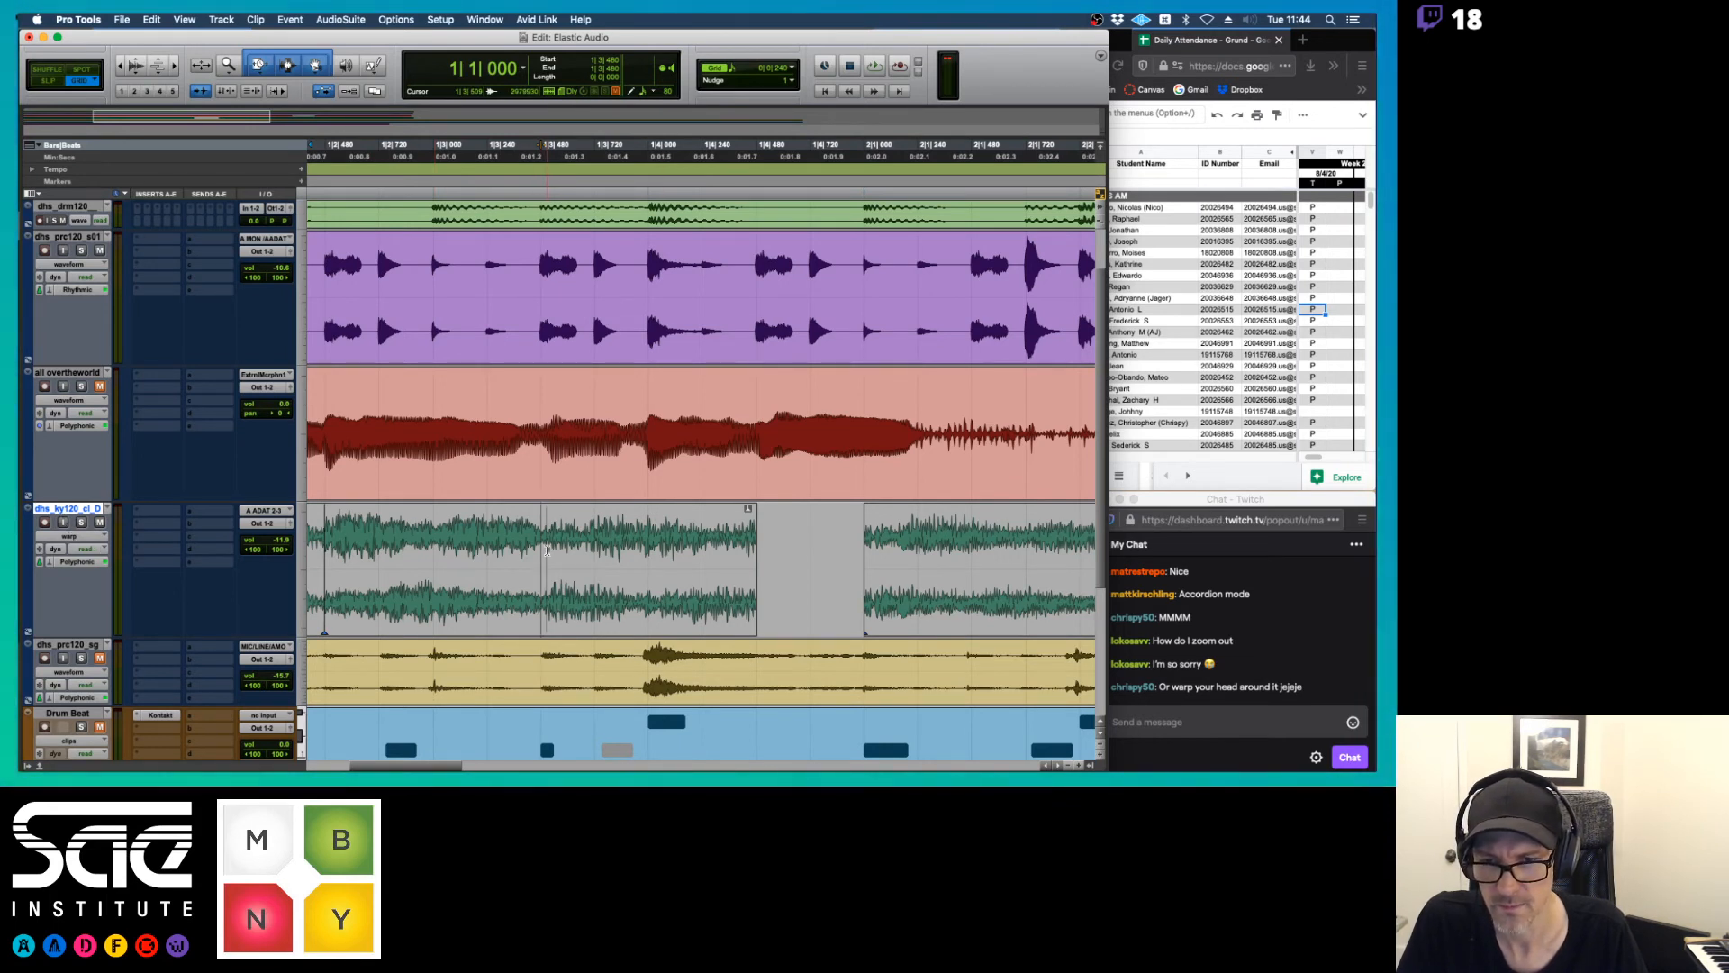
In Slip mode and analysis view, move the third chord's event marker slightly earlier in the first keyboard clip, to about 1|3|491
key("F2")
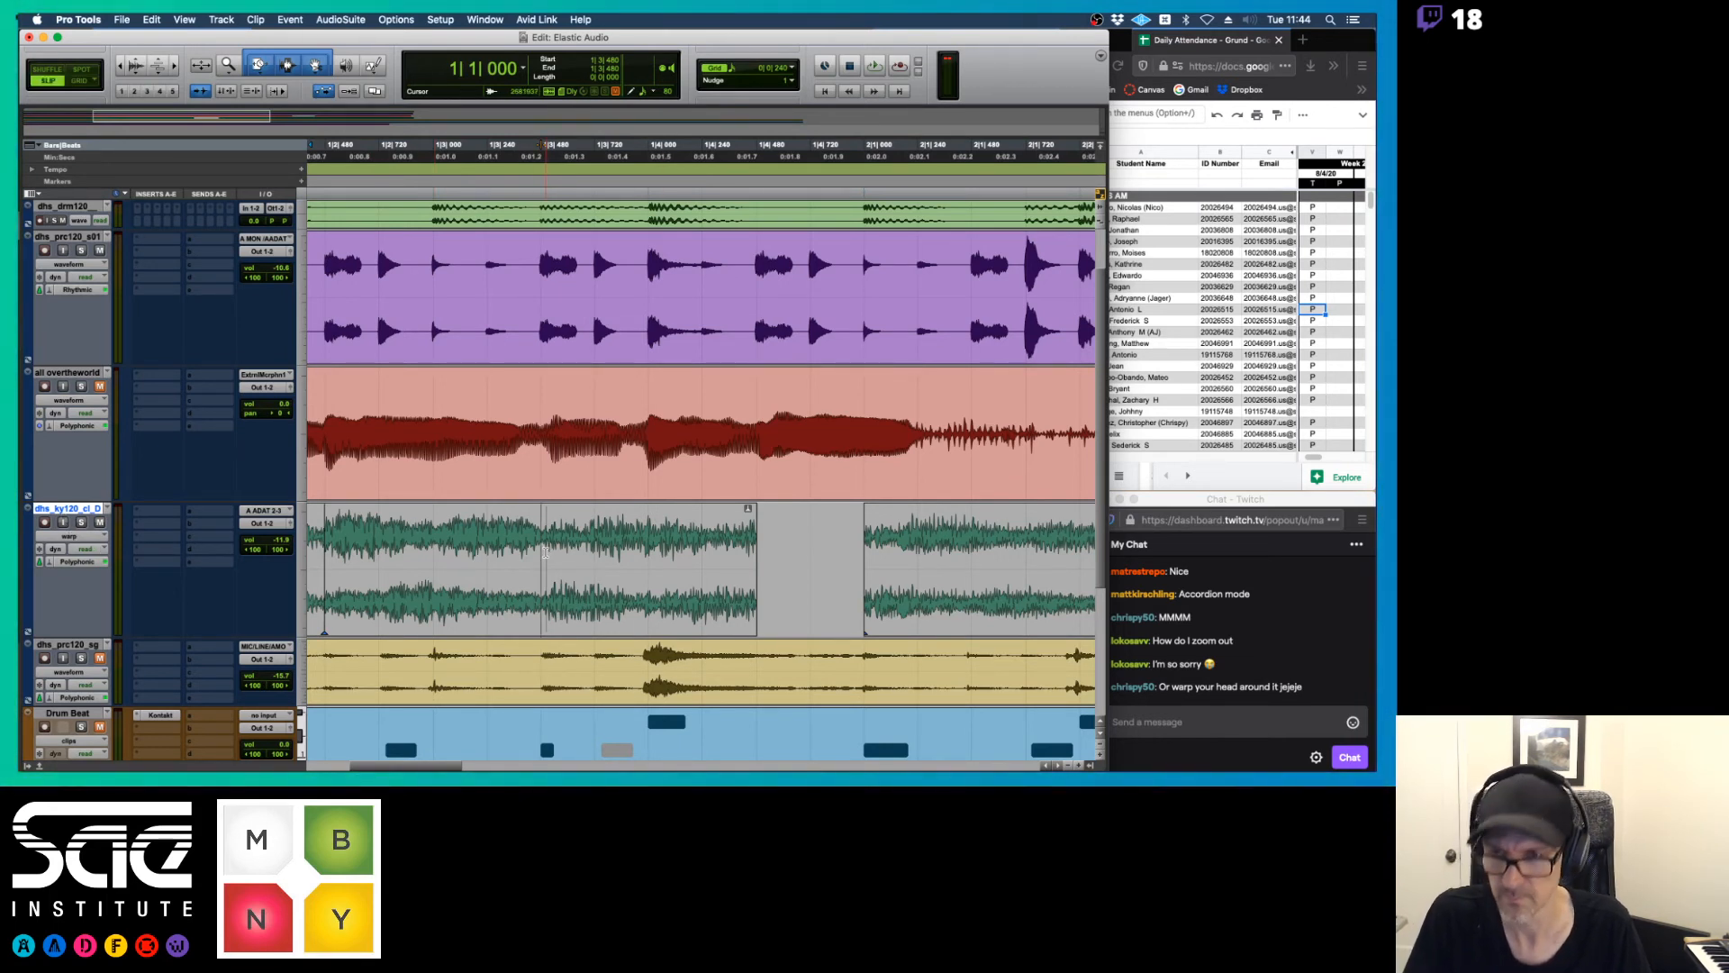
left_click(545, 552)
key("t")
key("t")
key("t")
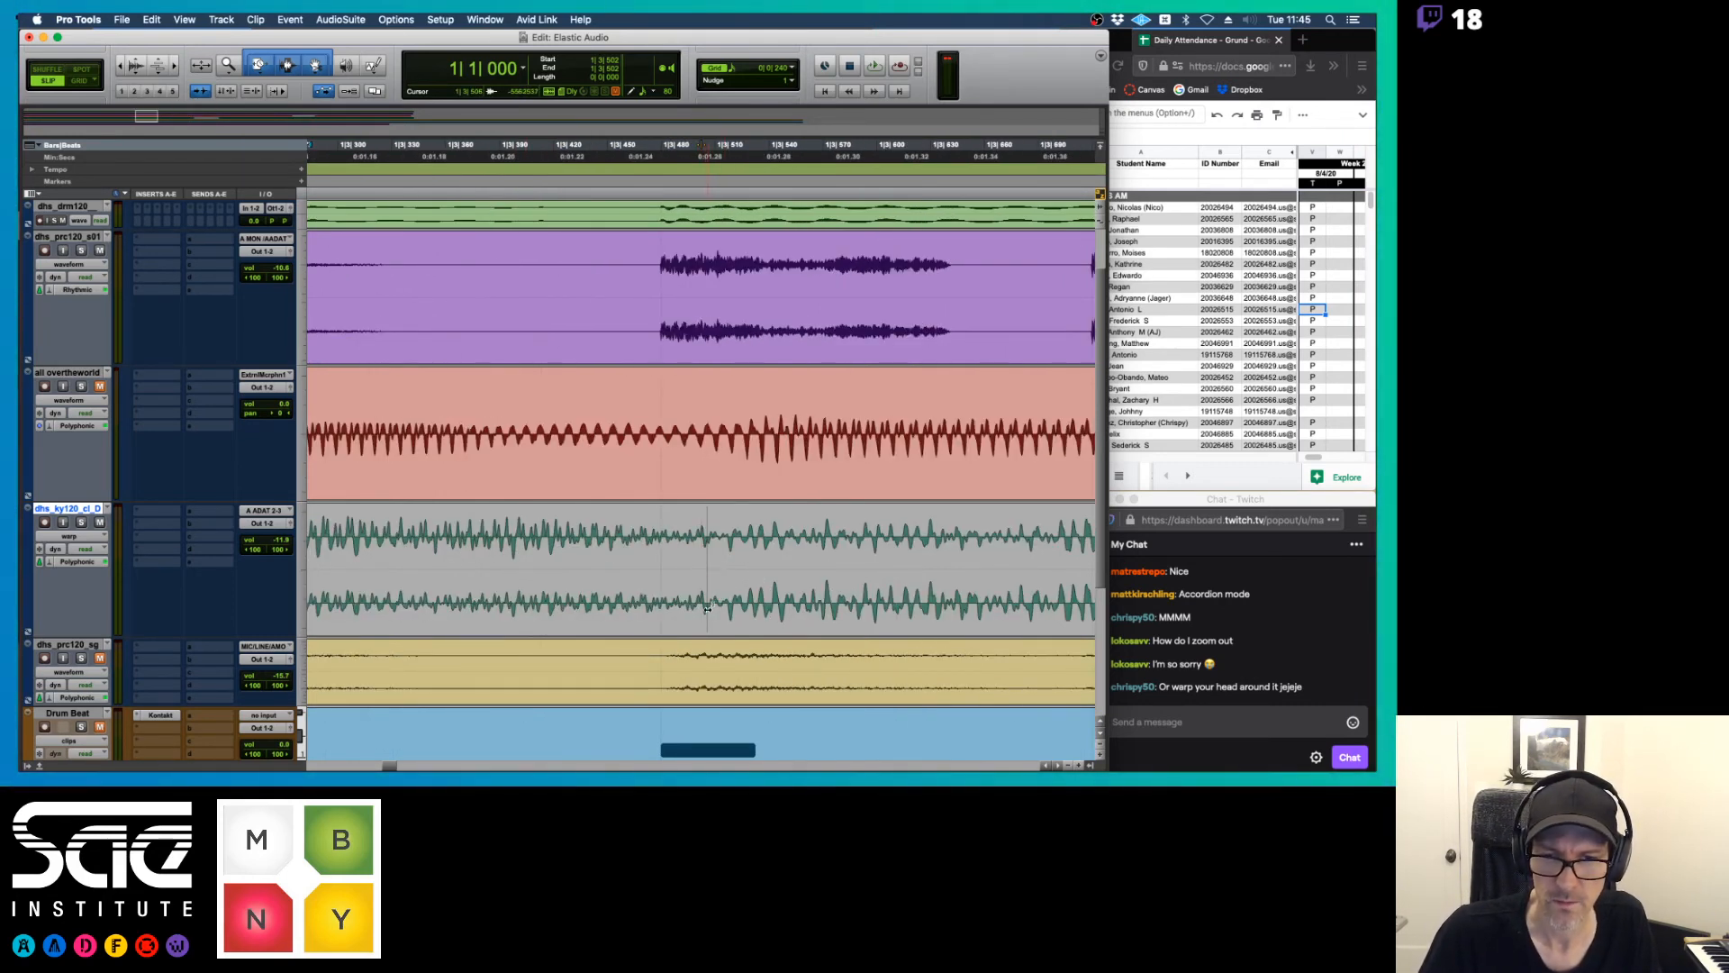
left_click(72, 537)
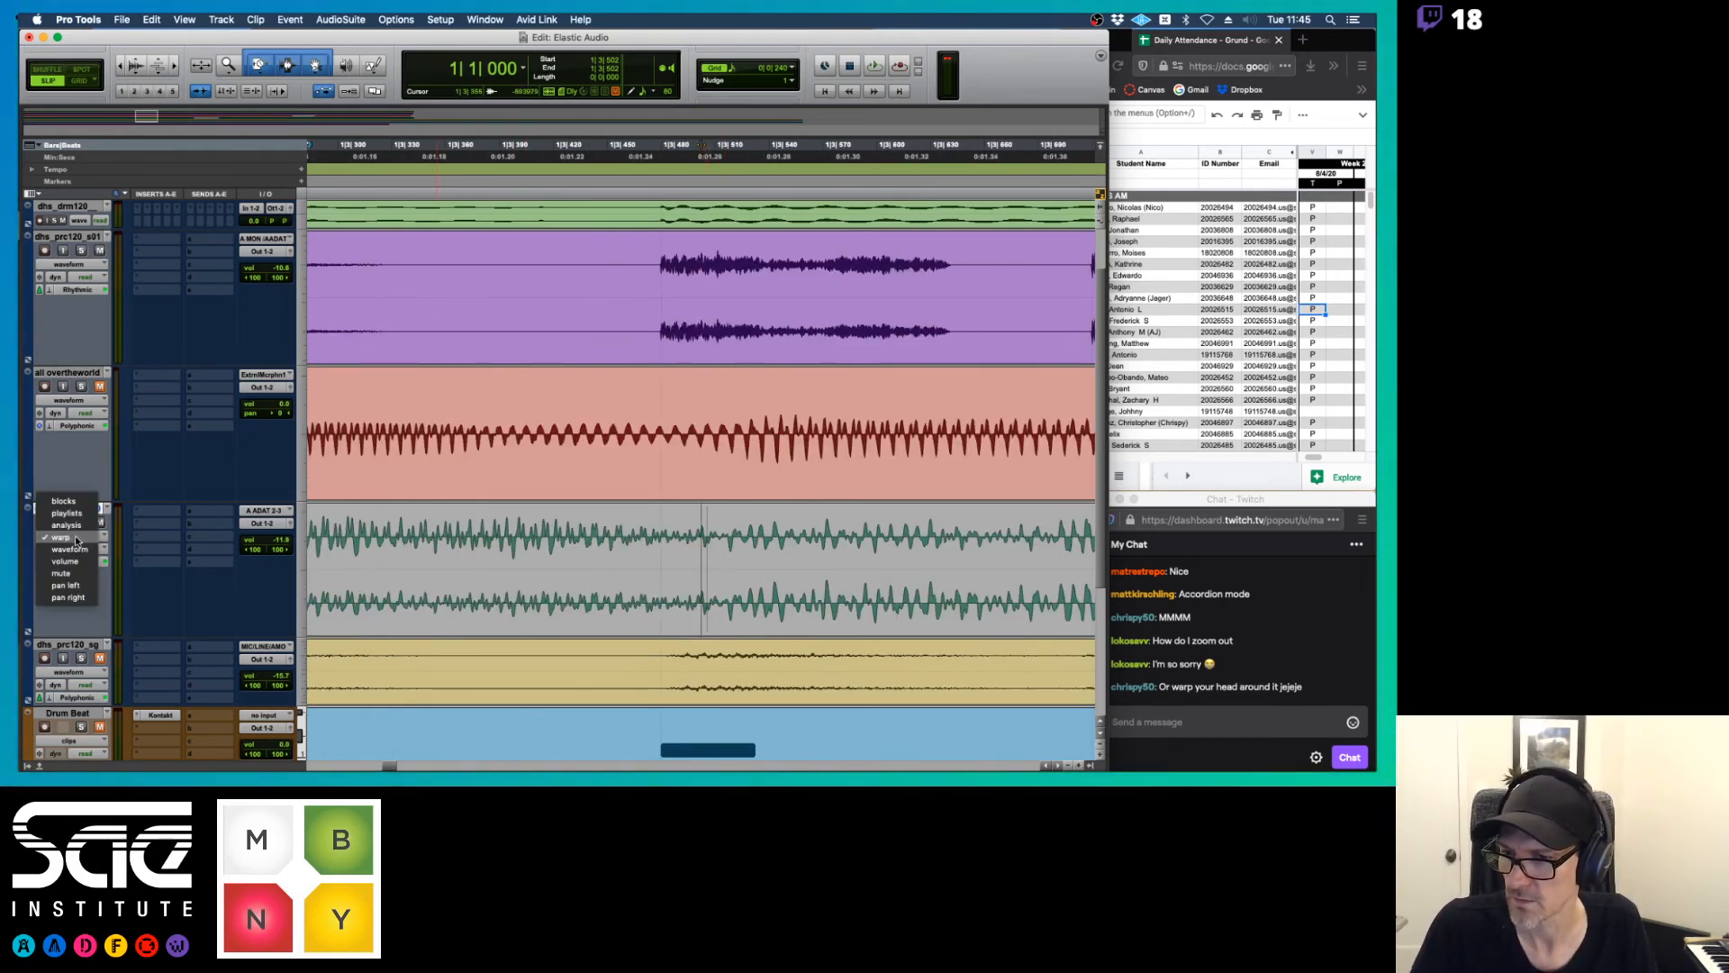
left_click(67, 525)
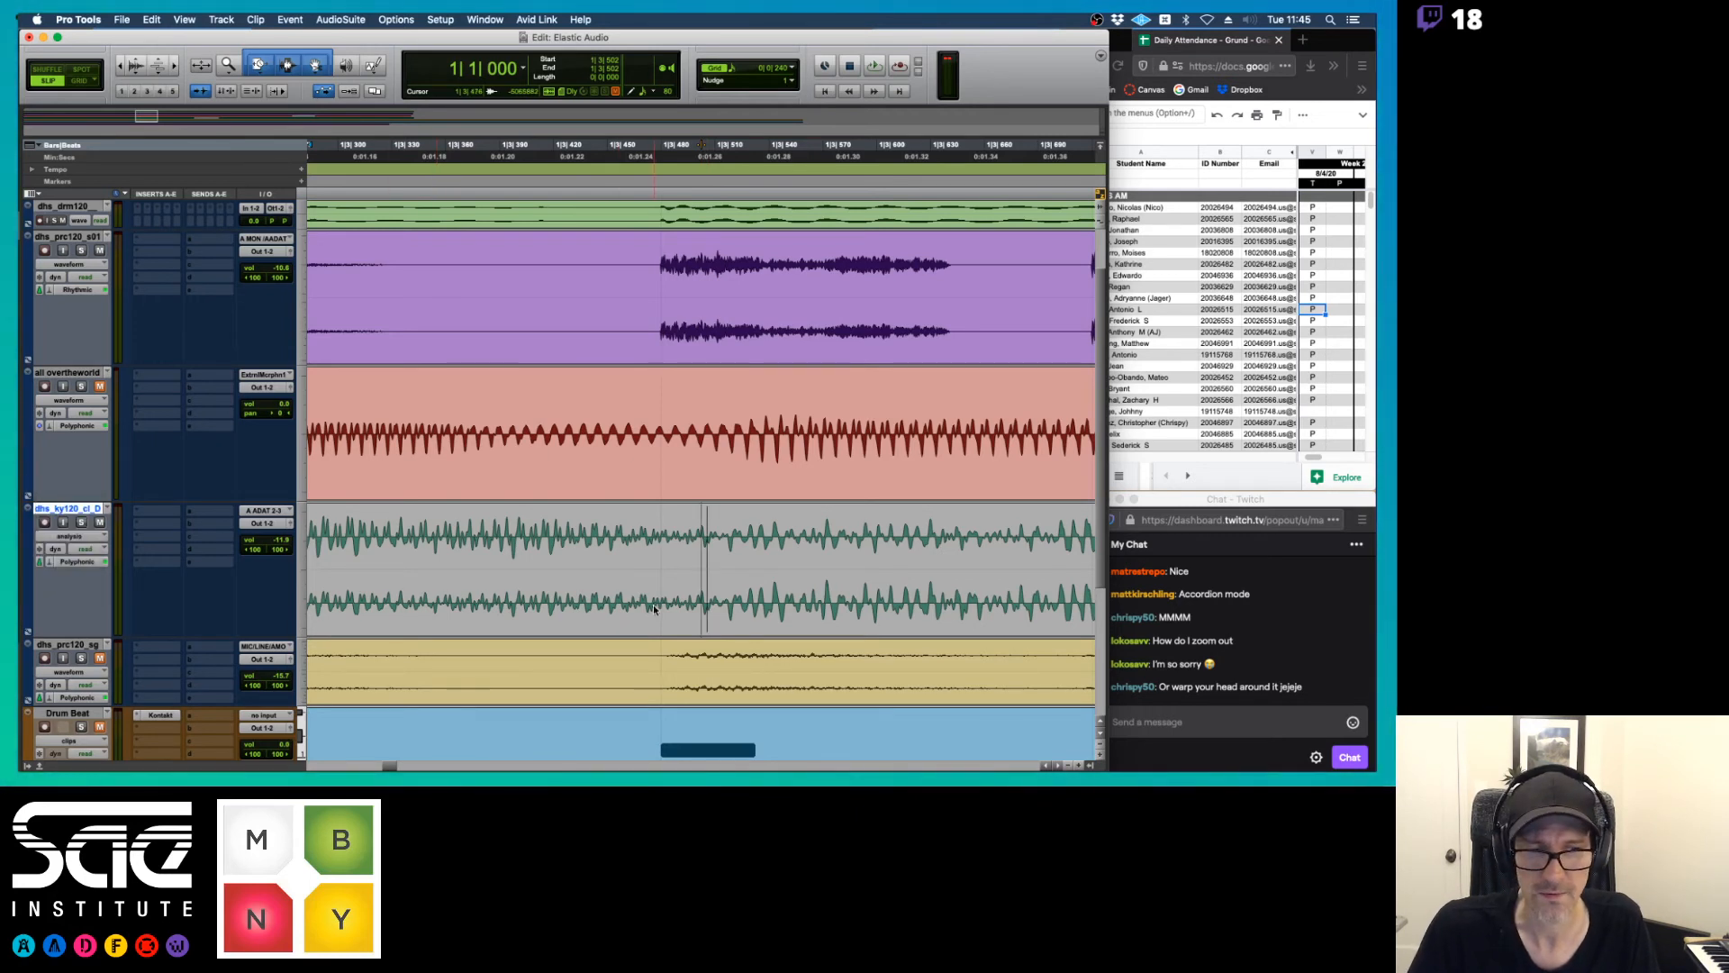
left_click_drag(708, 625, 685, 619)
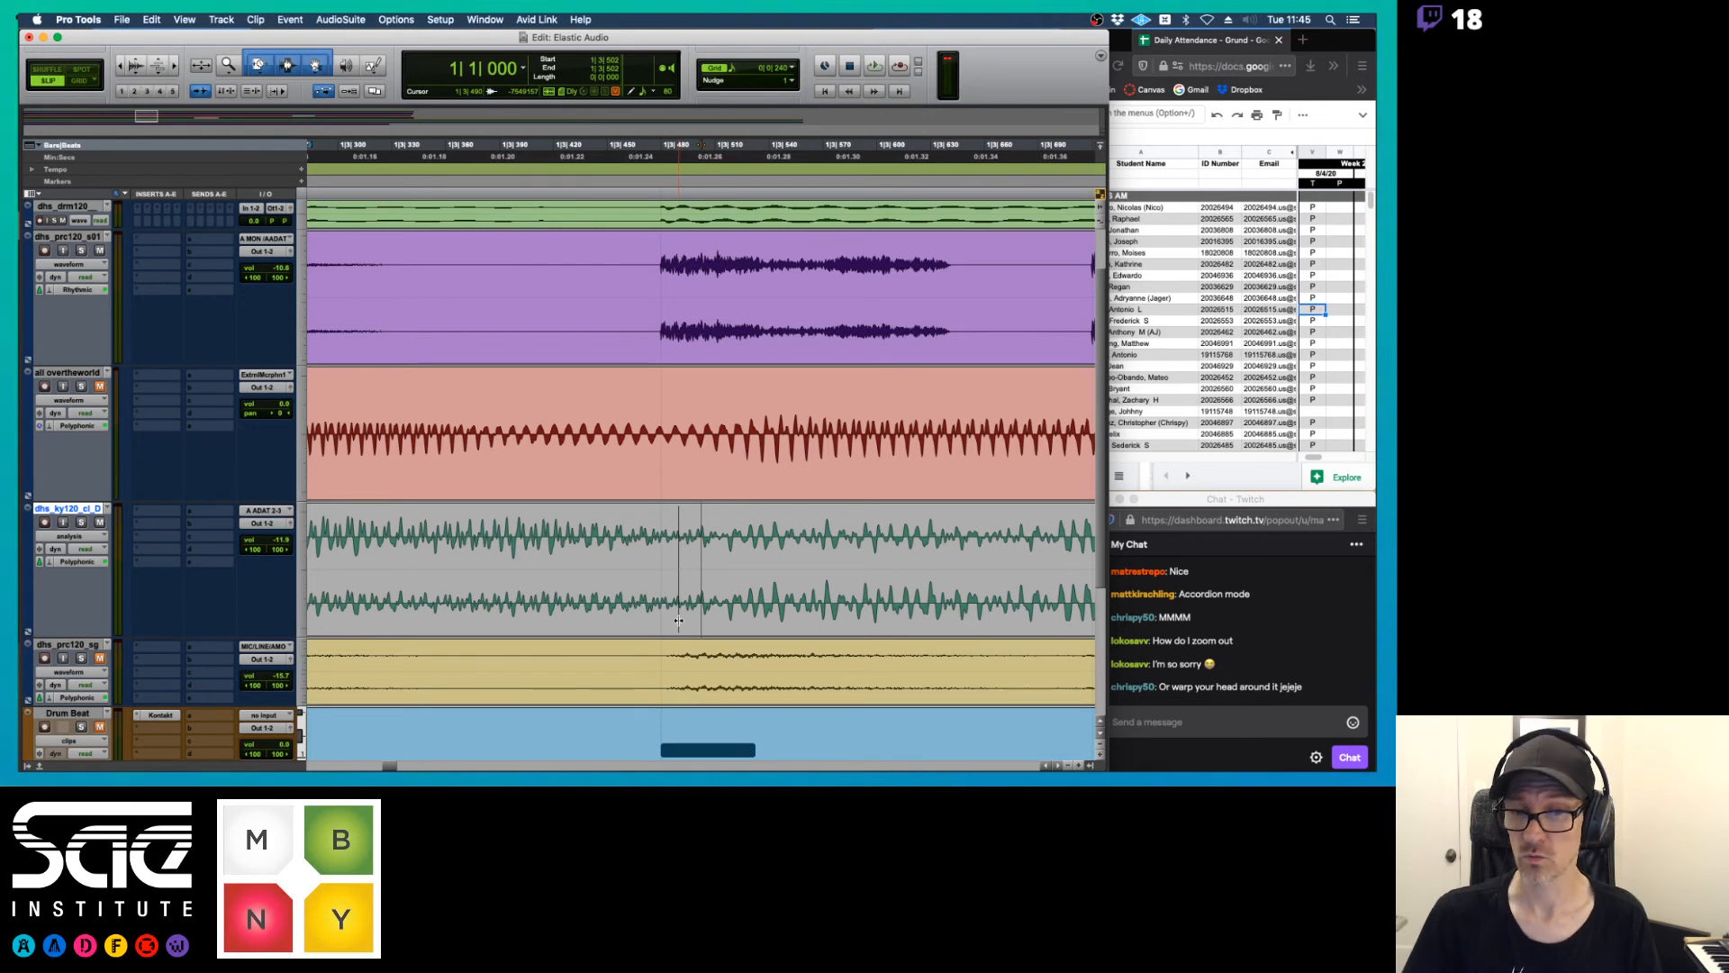
Separate the first keyboard clip at the third chord's start, 1|3|491, and show the track in waveform view
left_click(71, 536)
left_click(68, 550)
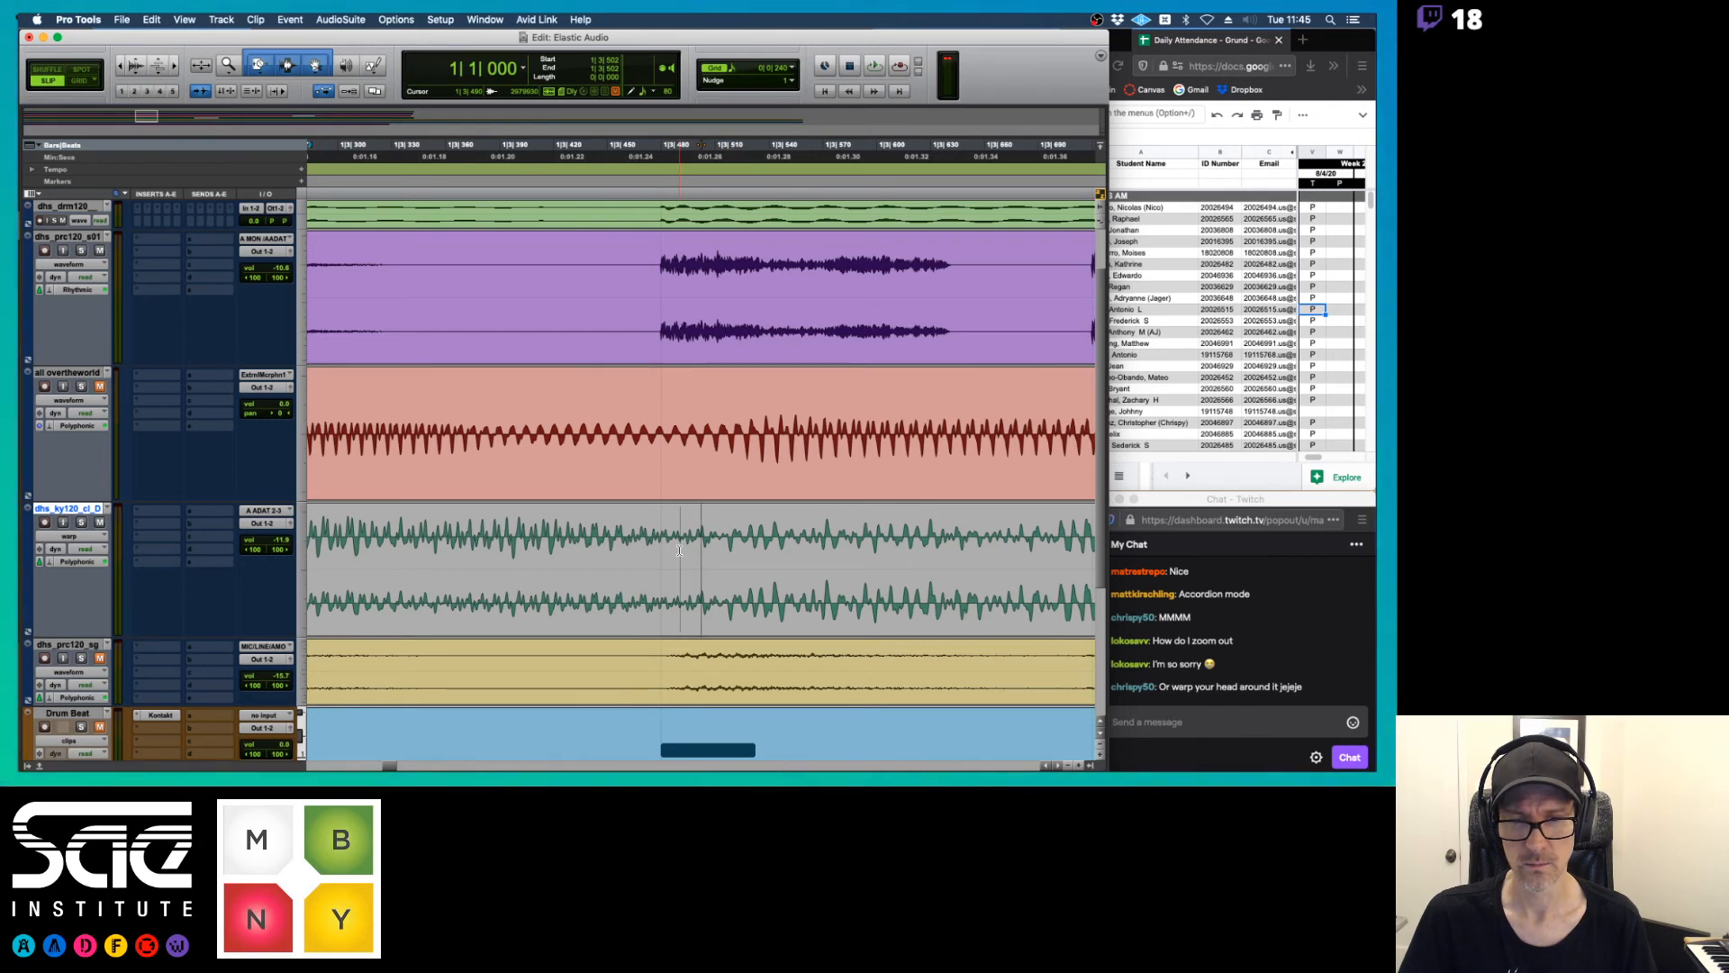
left_click(680, 550)
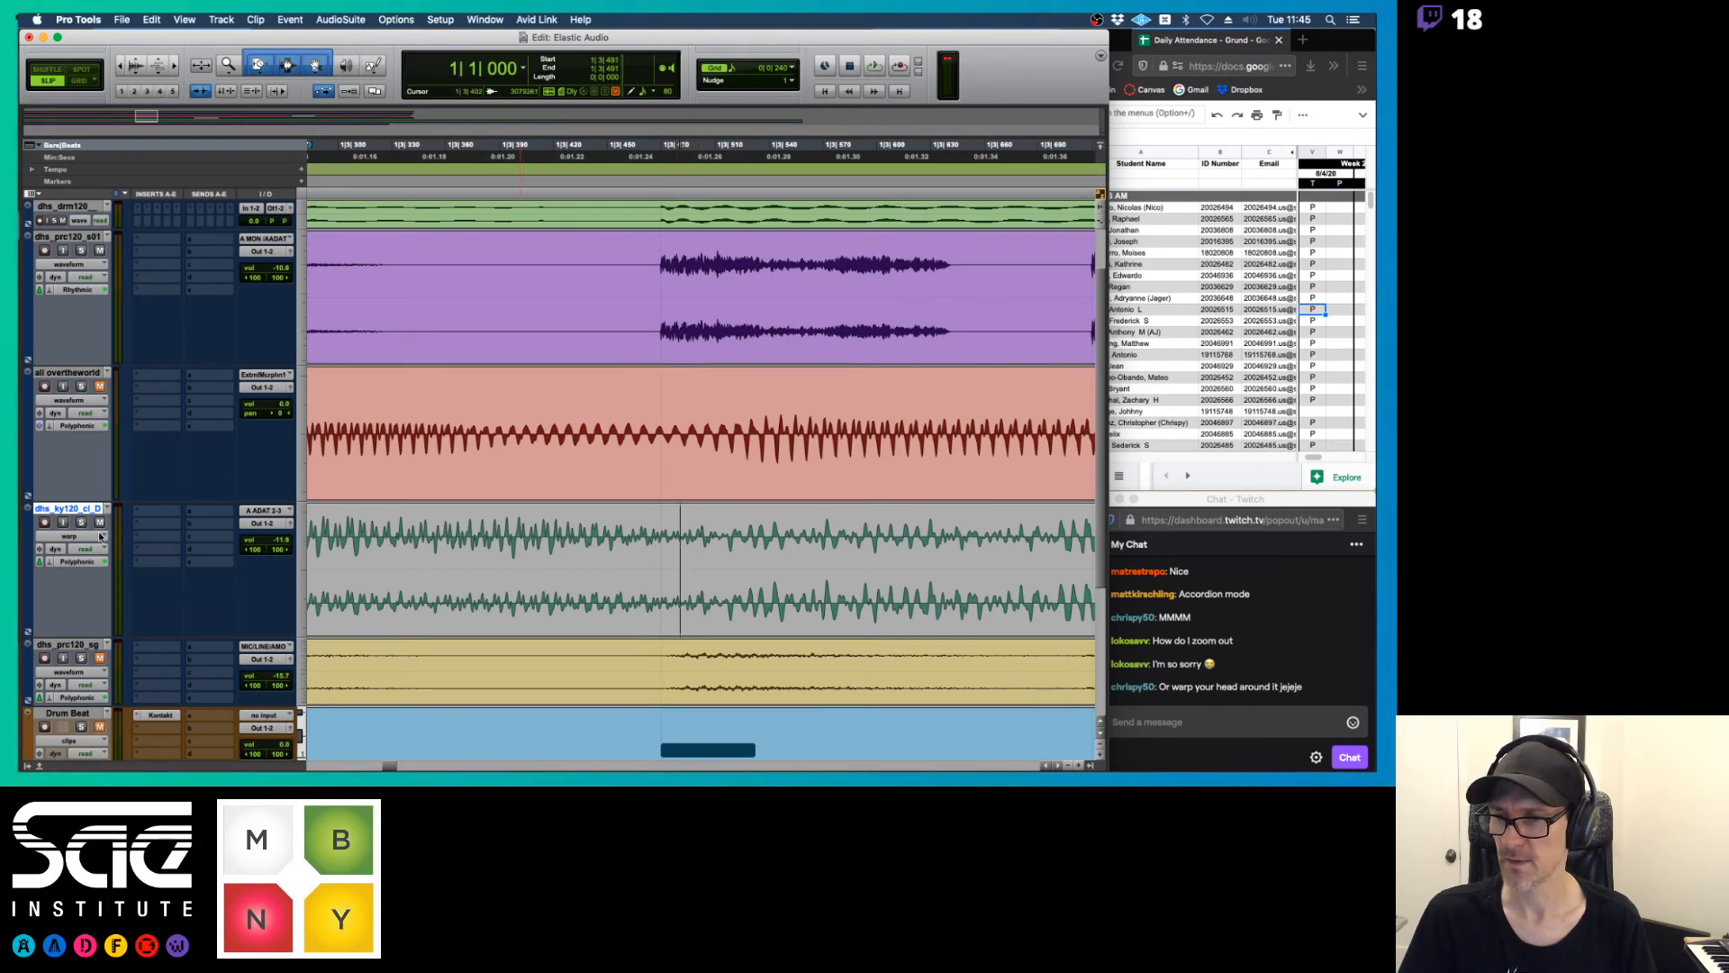
left_click(70, 537)
left_click(69, 548)
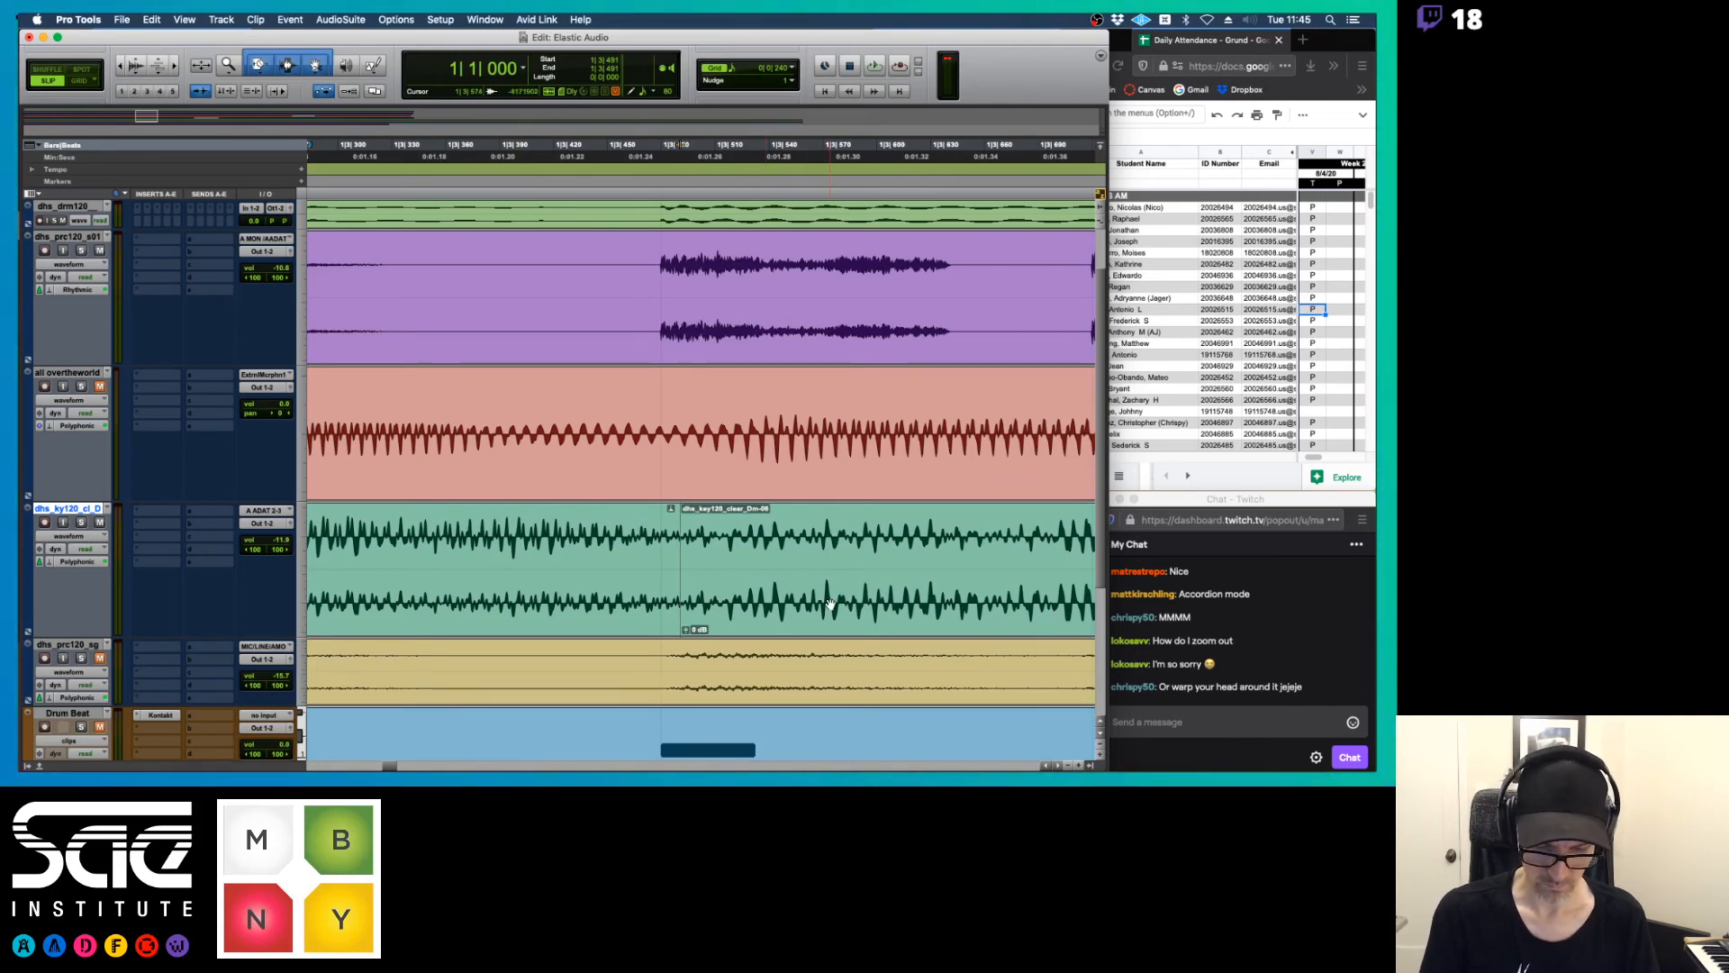
Time-stretch the separated last part of the first keyboard clip to meet dhs_key120_clear_Dm-04, and play it back
key("r")
key("r")
key("r")
key("r")
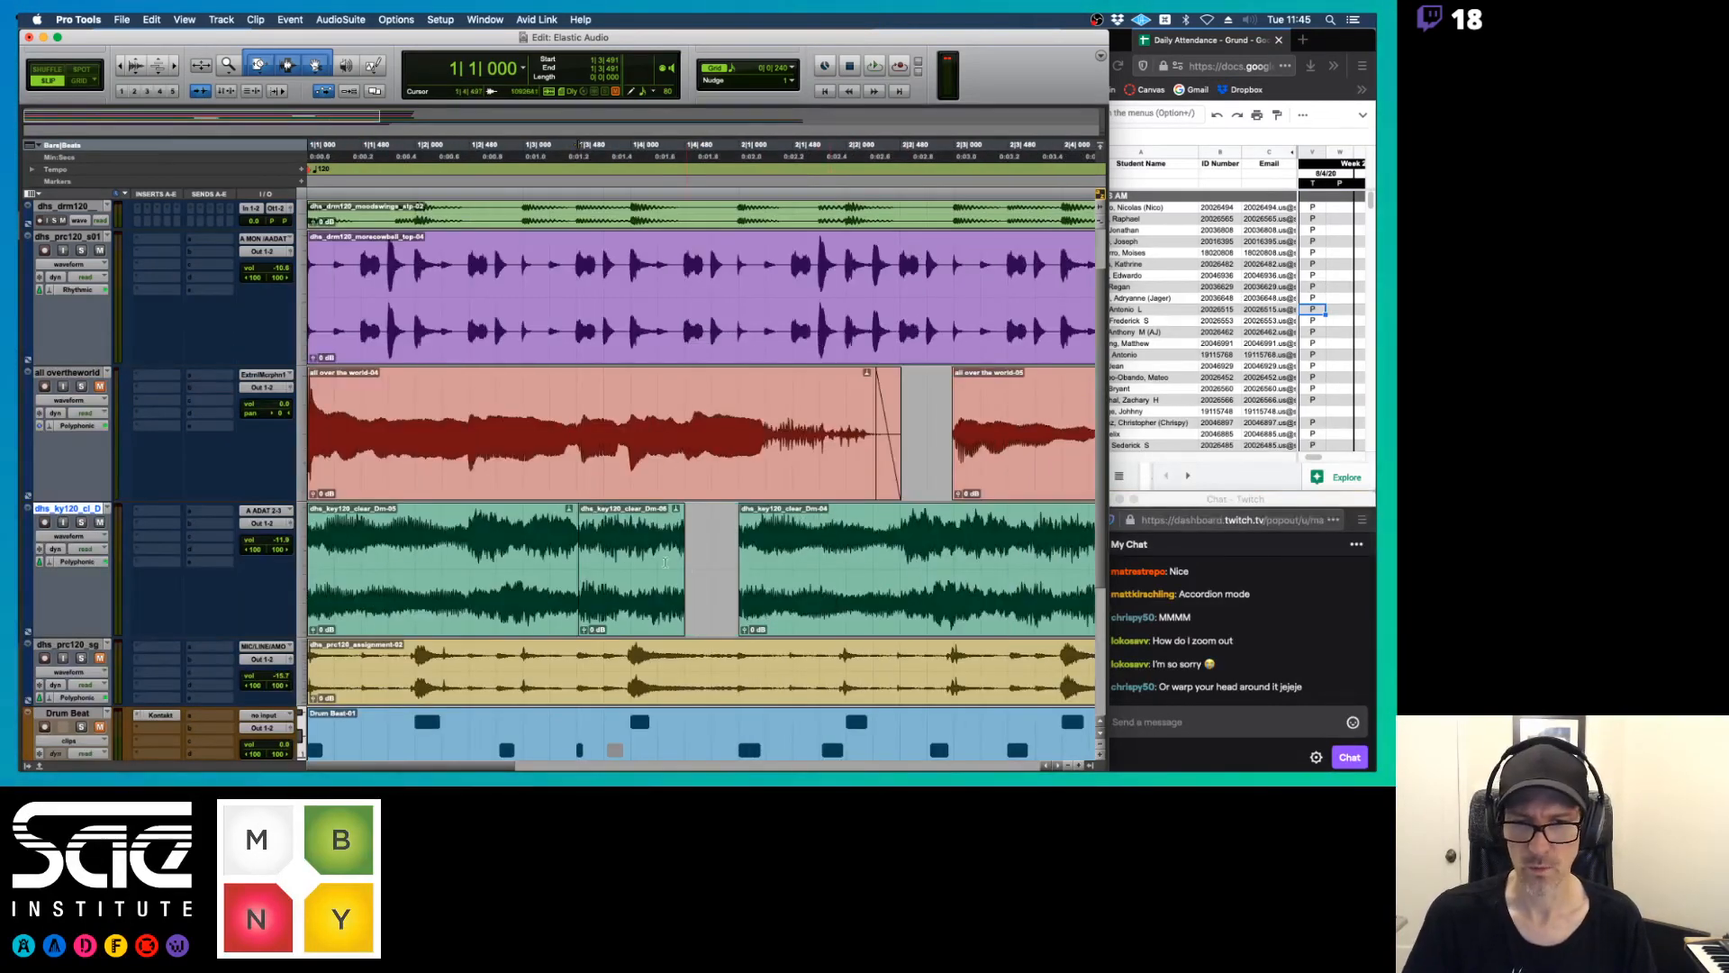
left_click_drag(683, 540, 737, 543)
key("space")
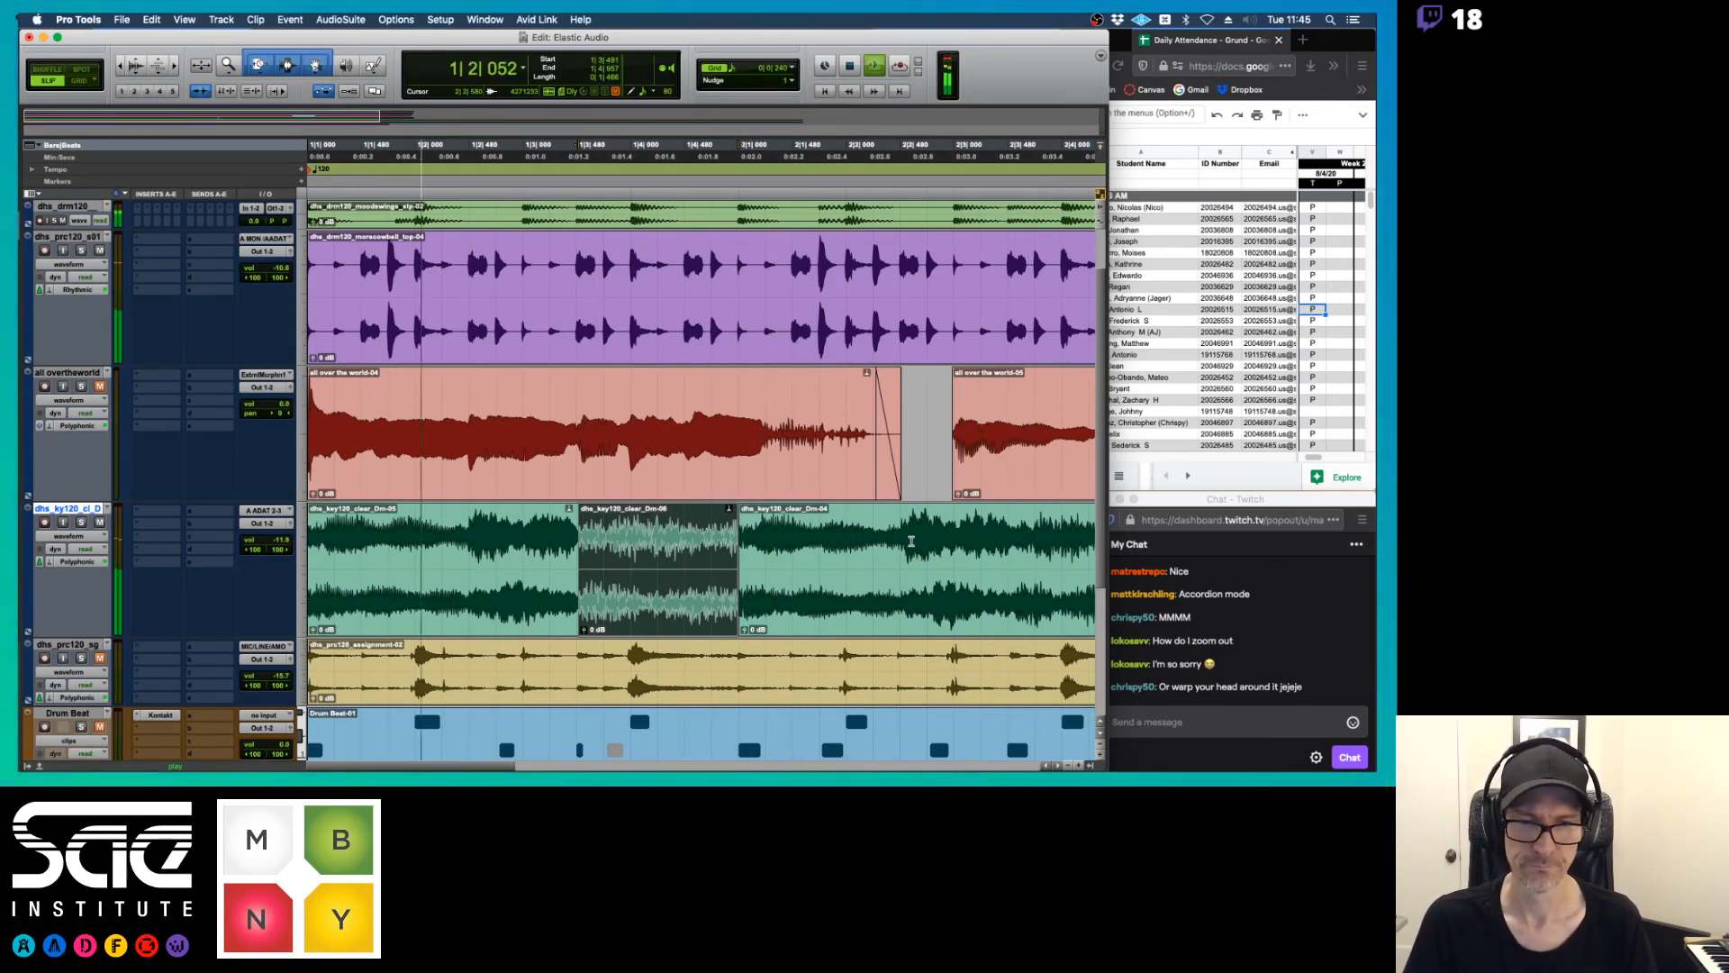
key("r")
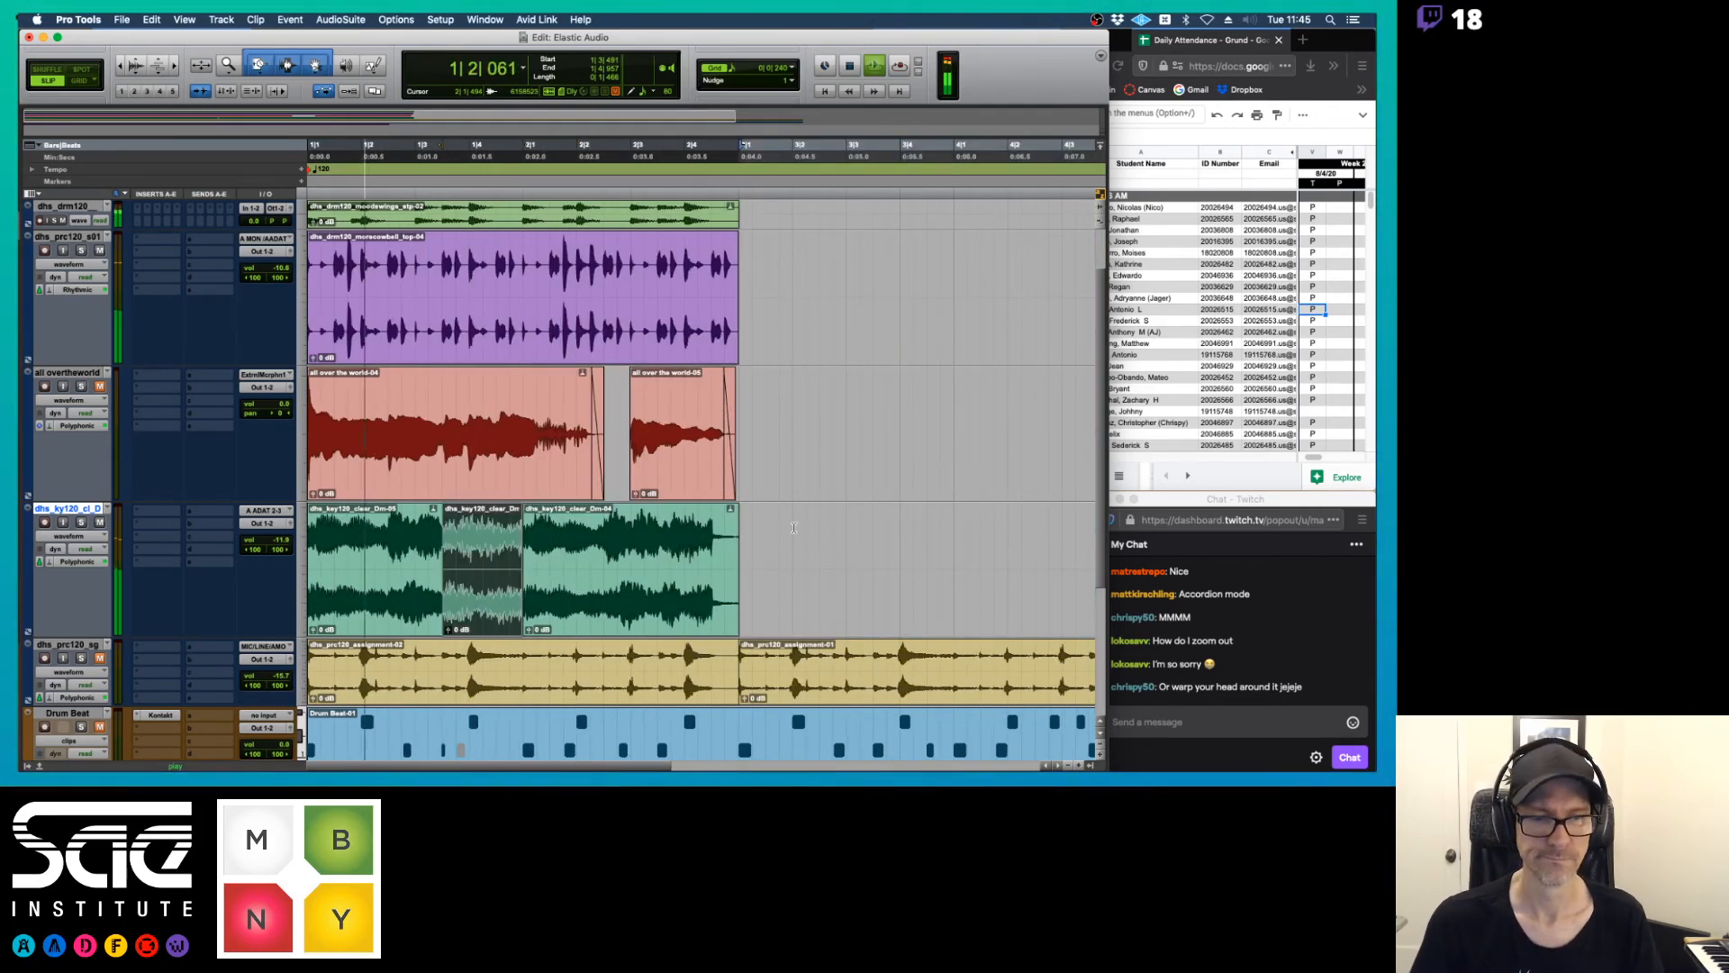
key("space")
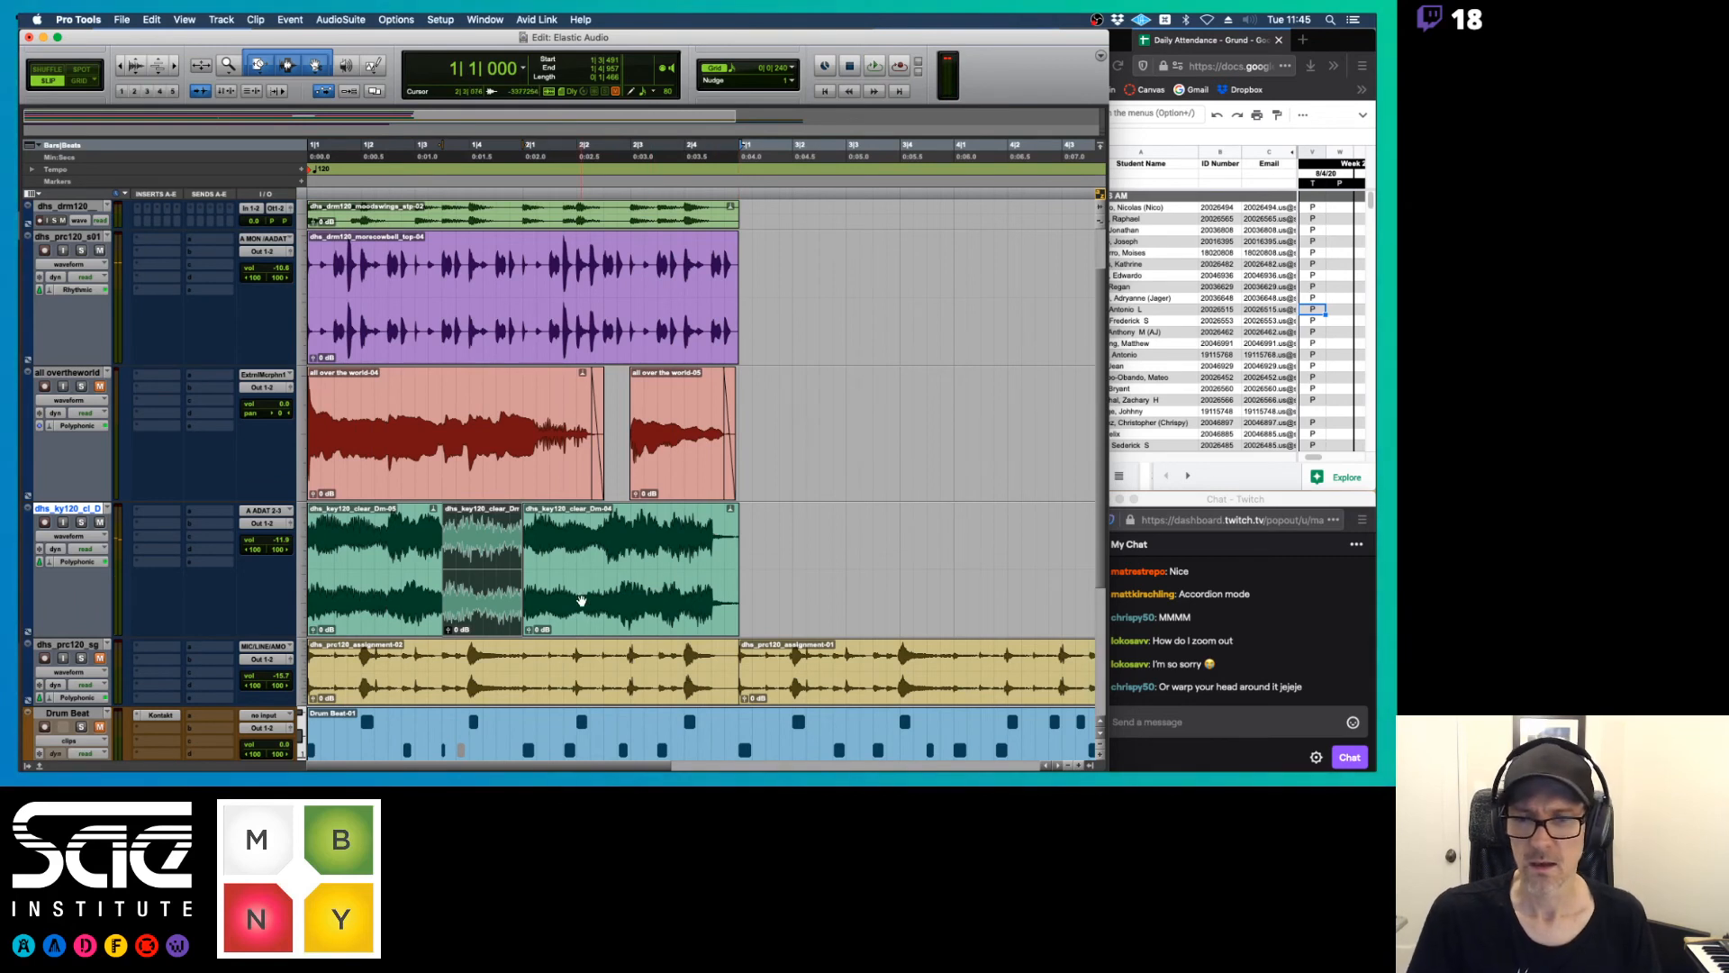
Select all three keyboard clips and consolidate them into a single clip
left_click(581, 601)
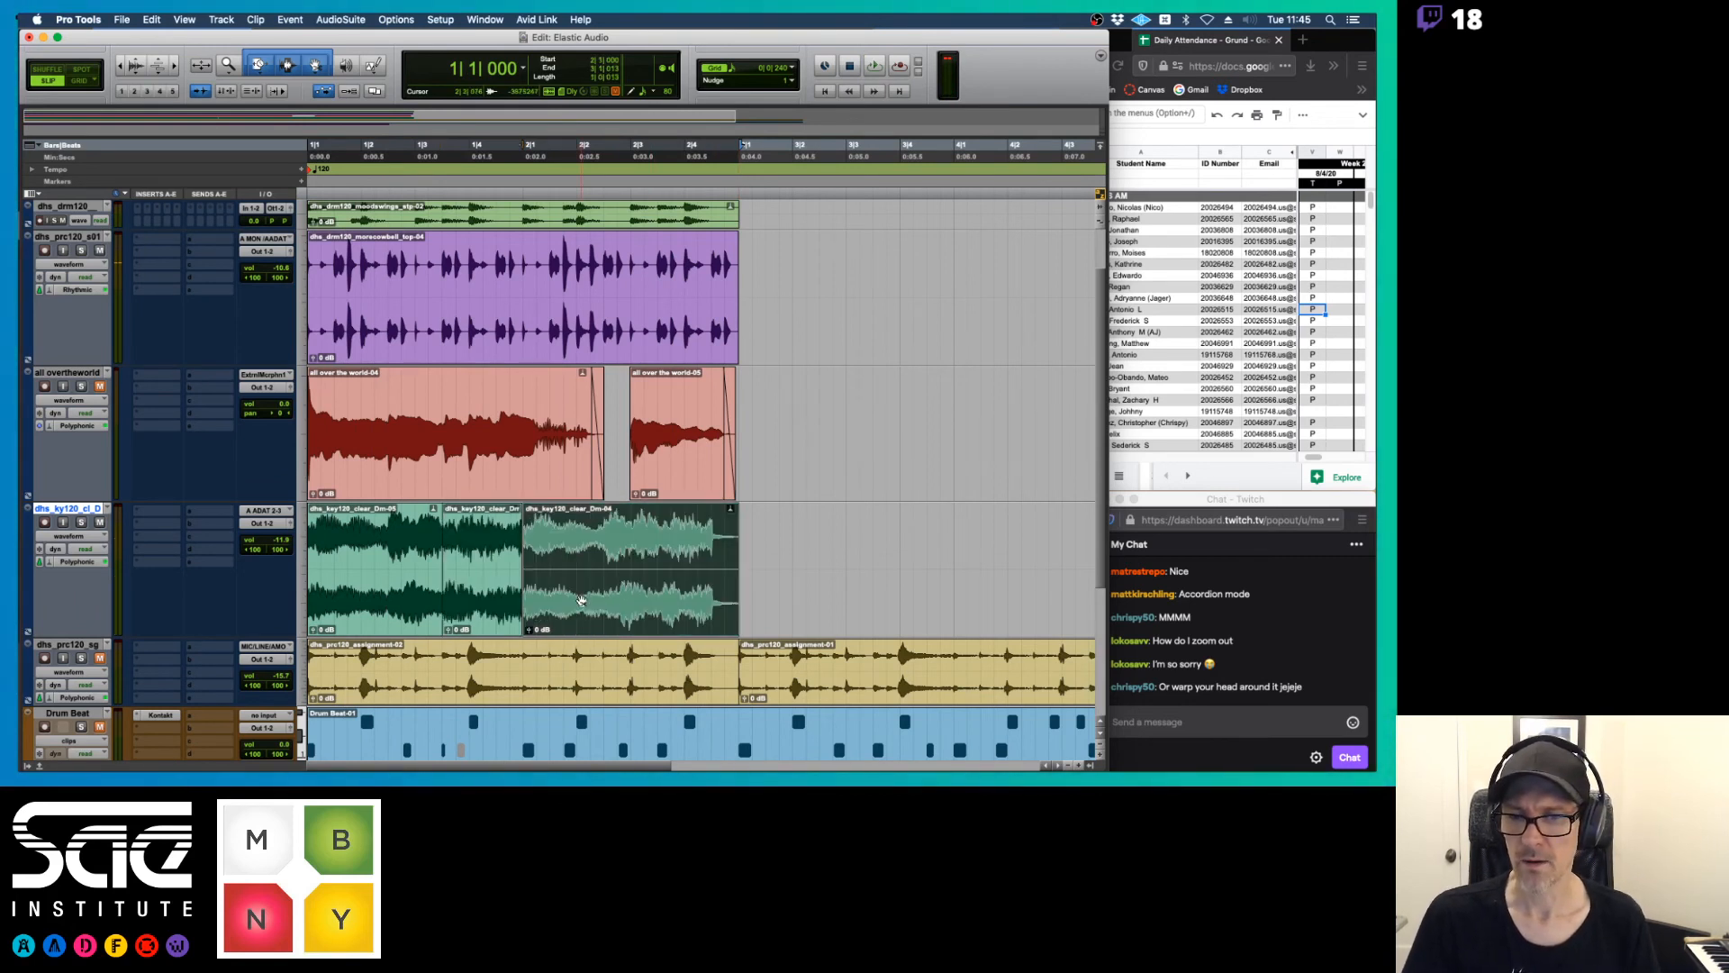
left_click(344, 615, "shift")
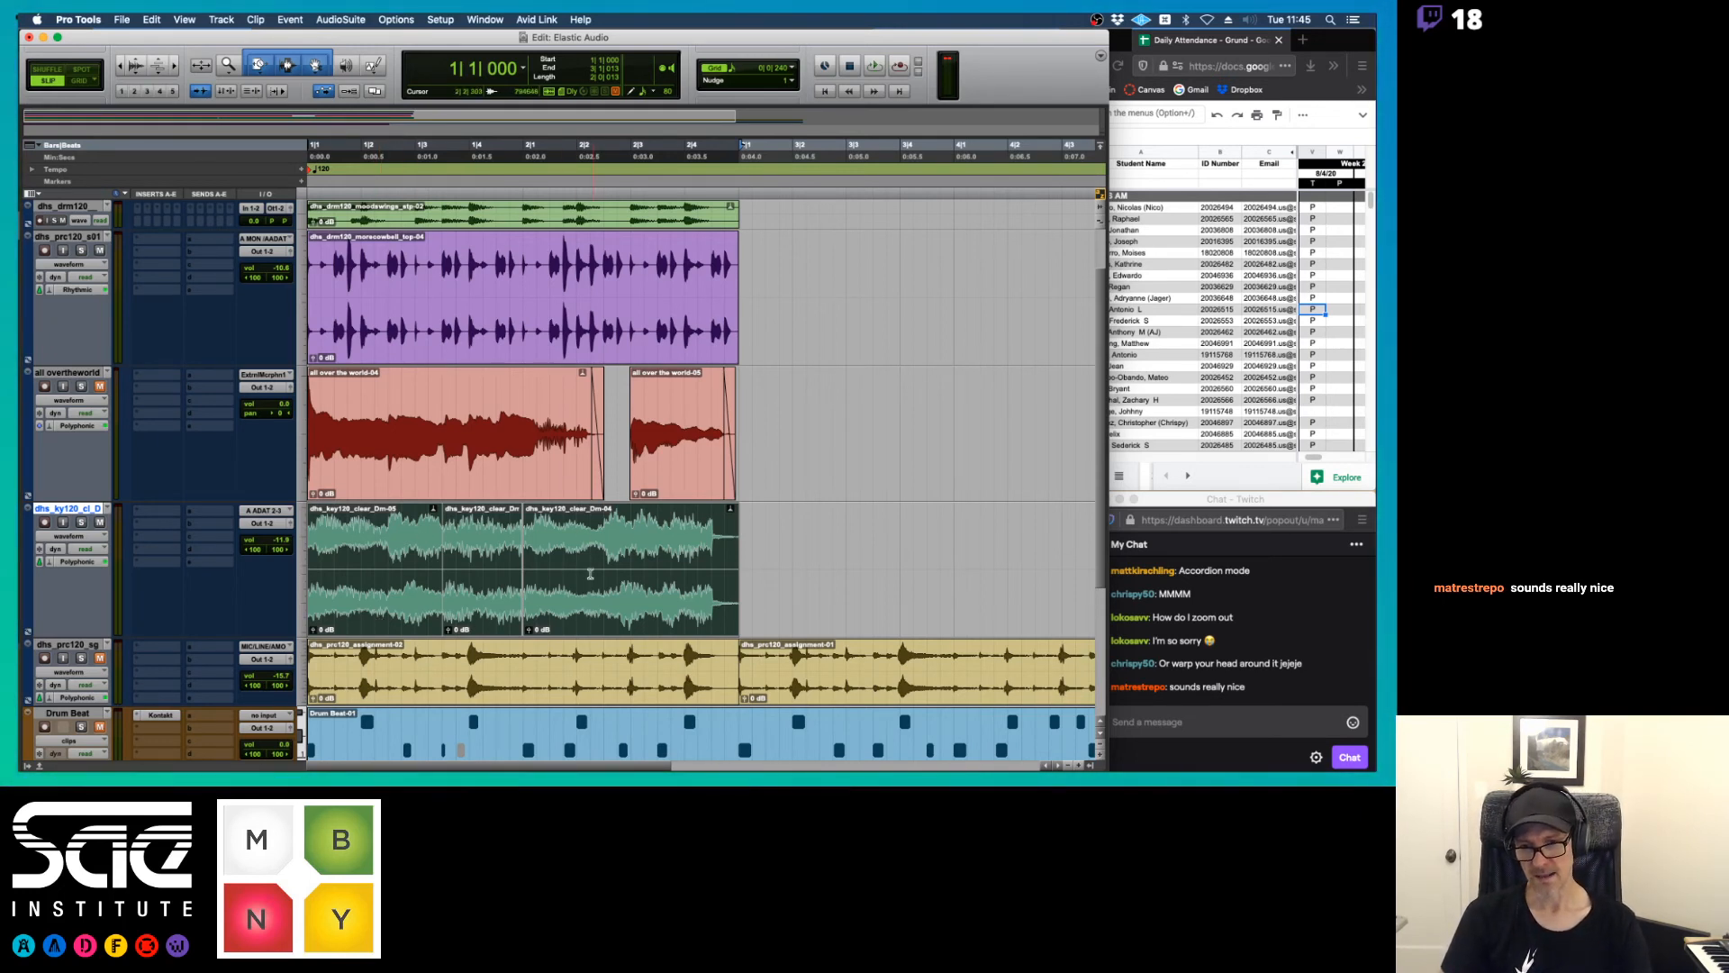
key("alt+shift+3")
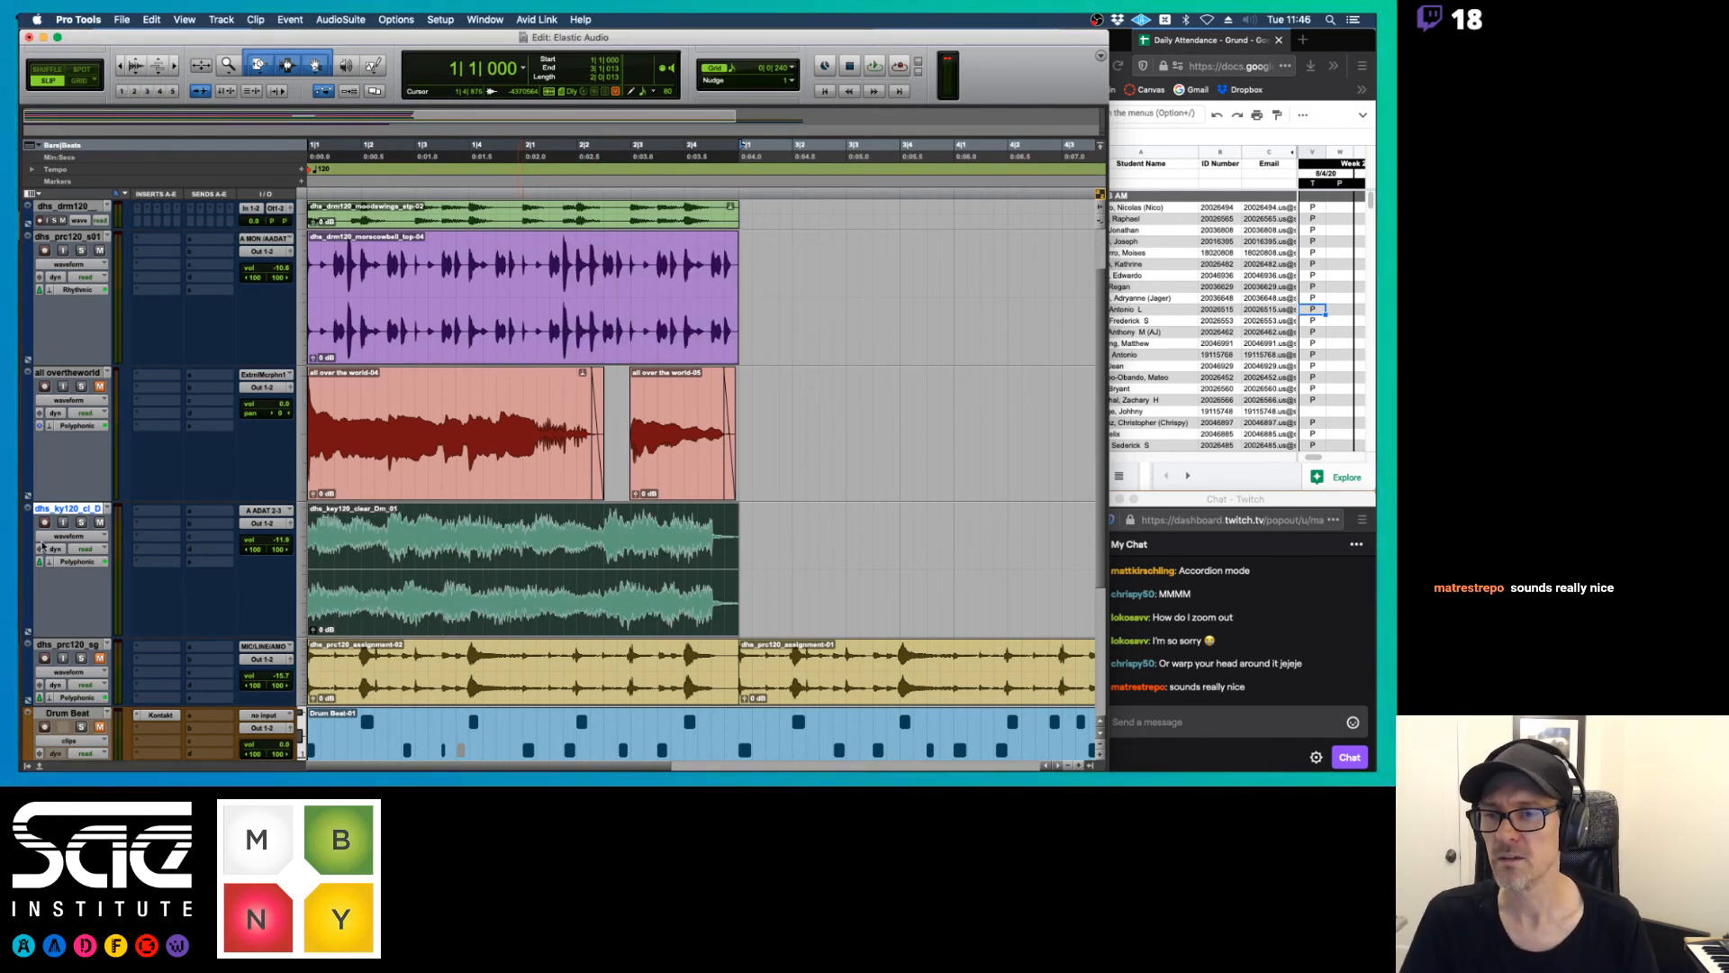
Show the consolidated keyboard clip in analysis view and play it back against its event markers
left_click(81, 540)
left_click(79, 511)
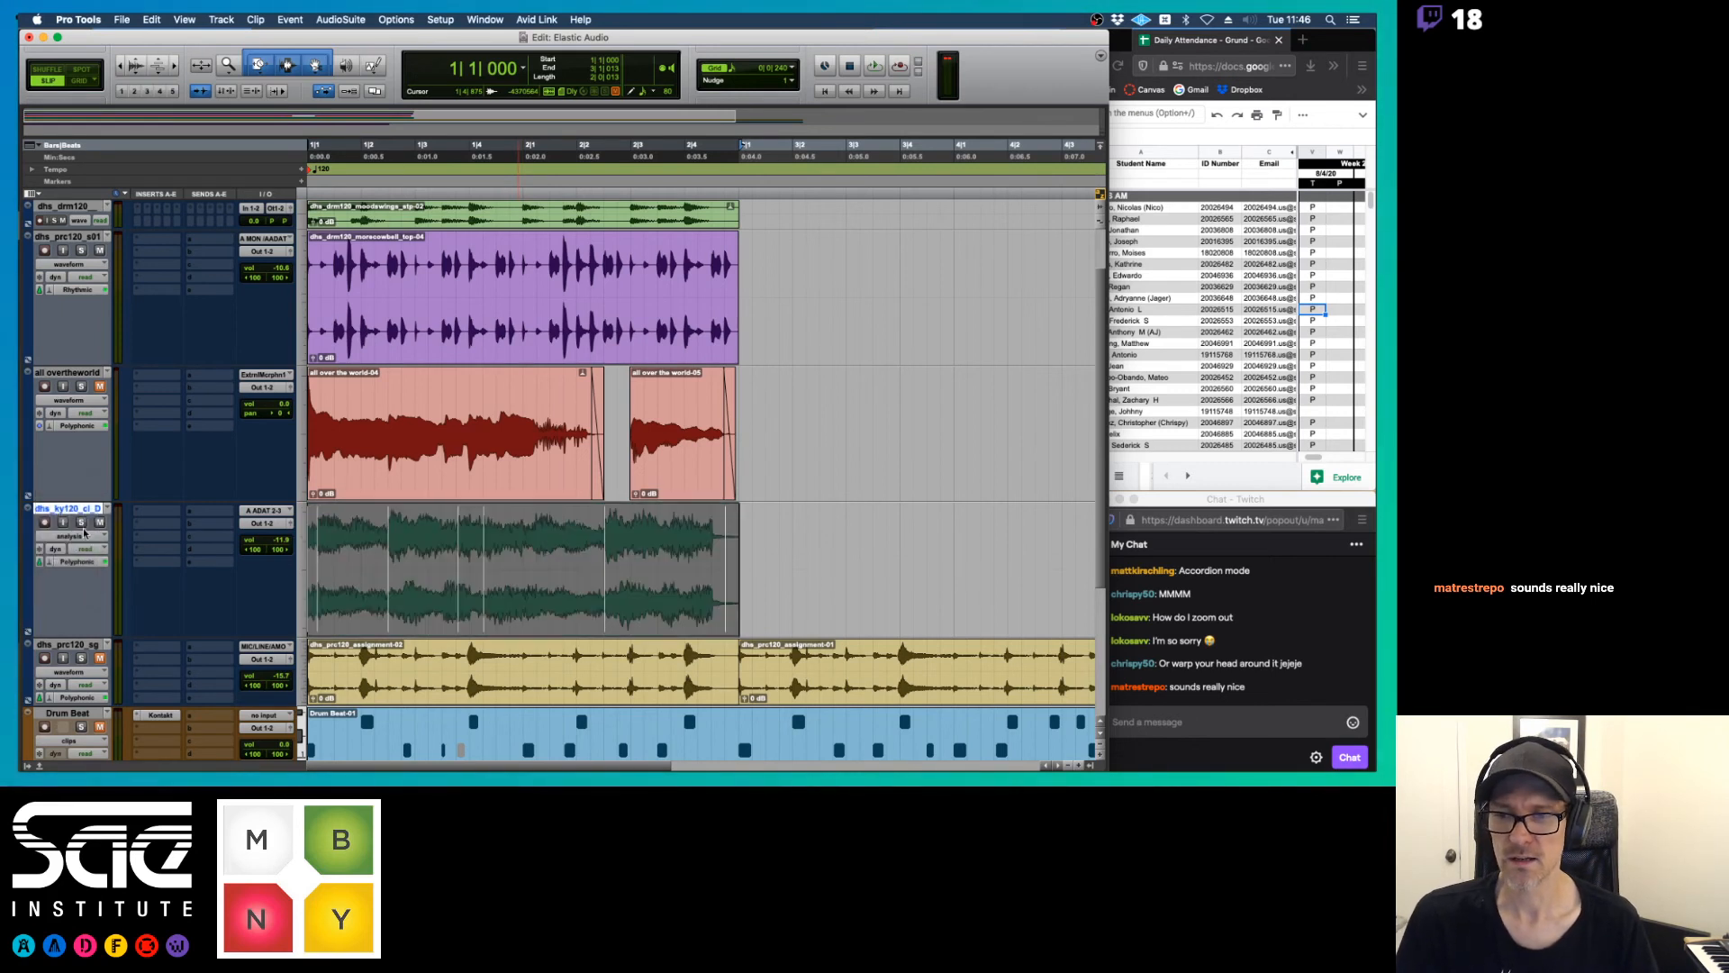
left_click(72, 537)
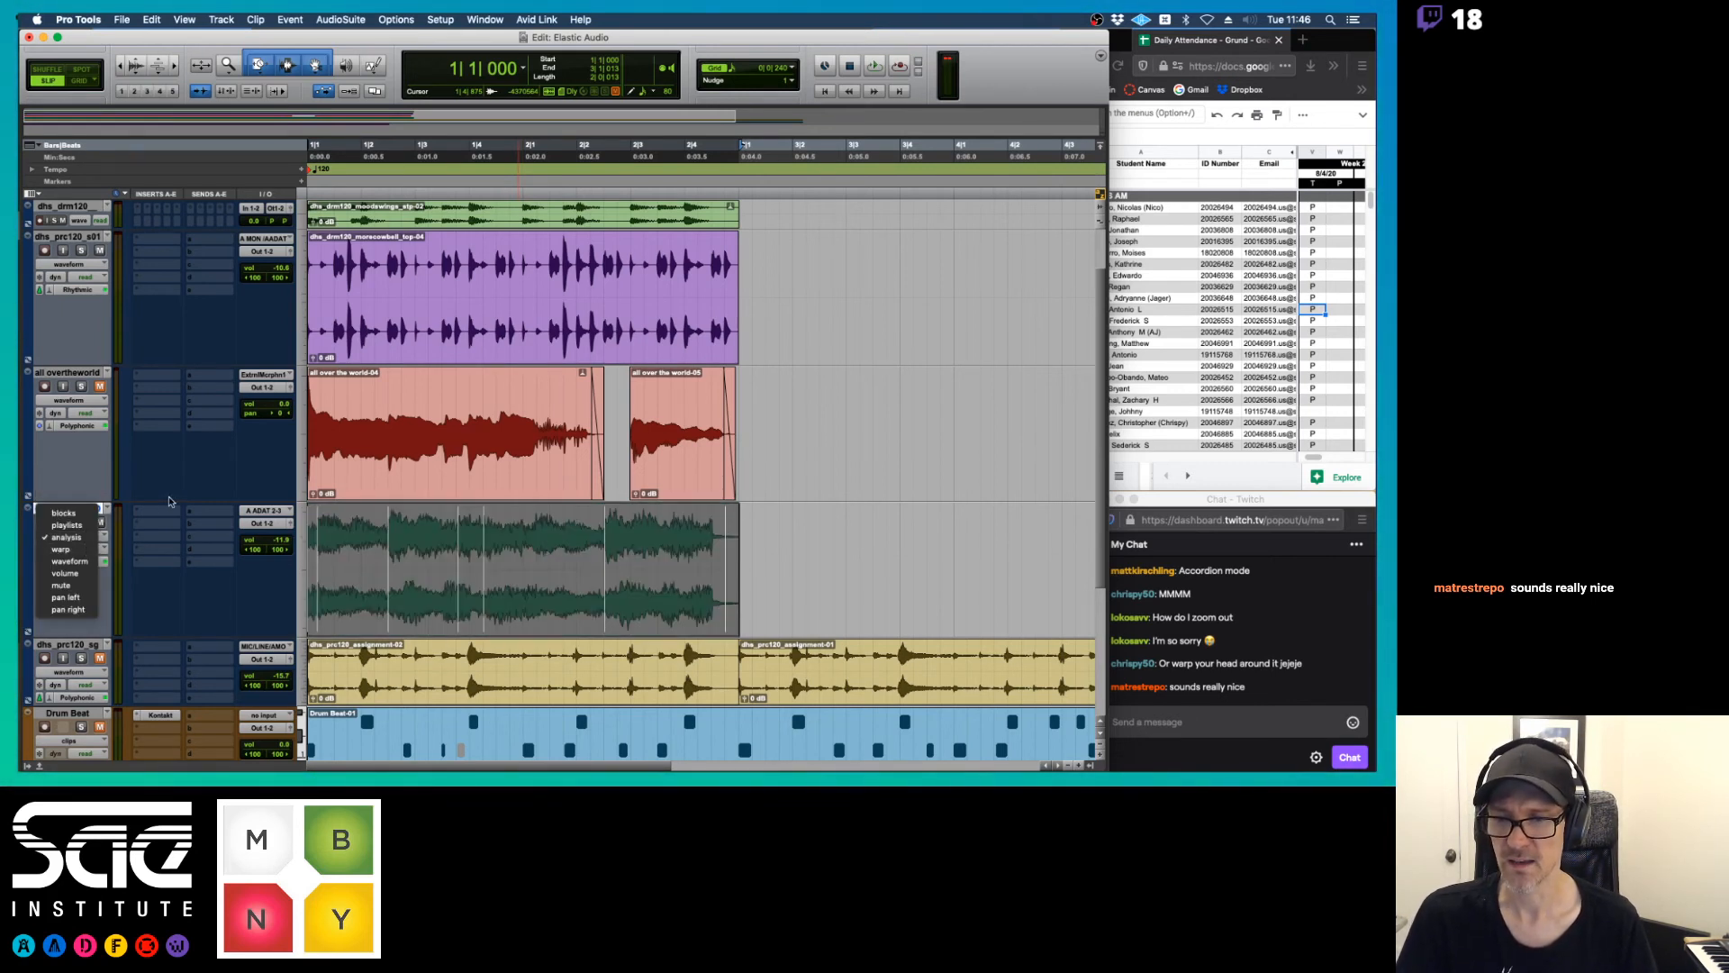
left_click(227, 522)
key("space")
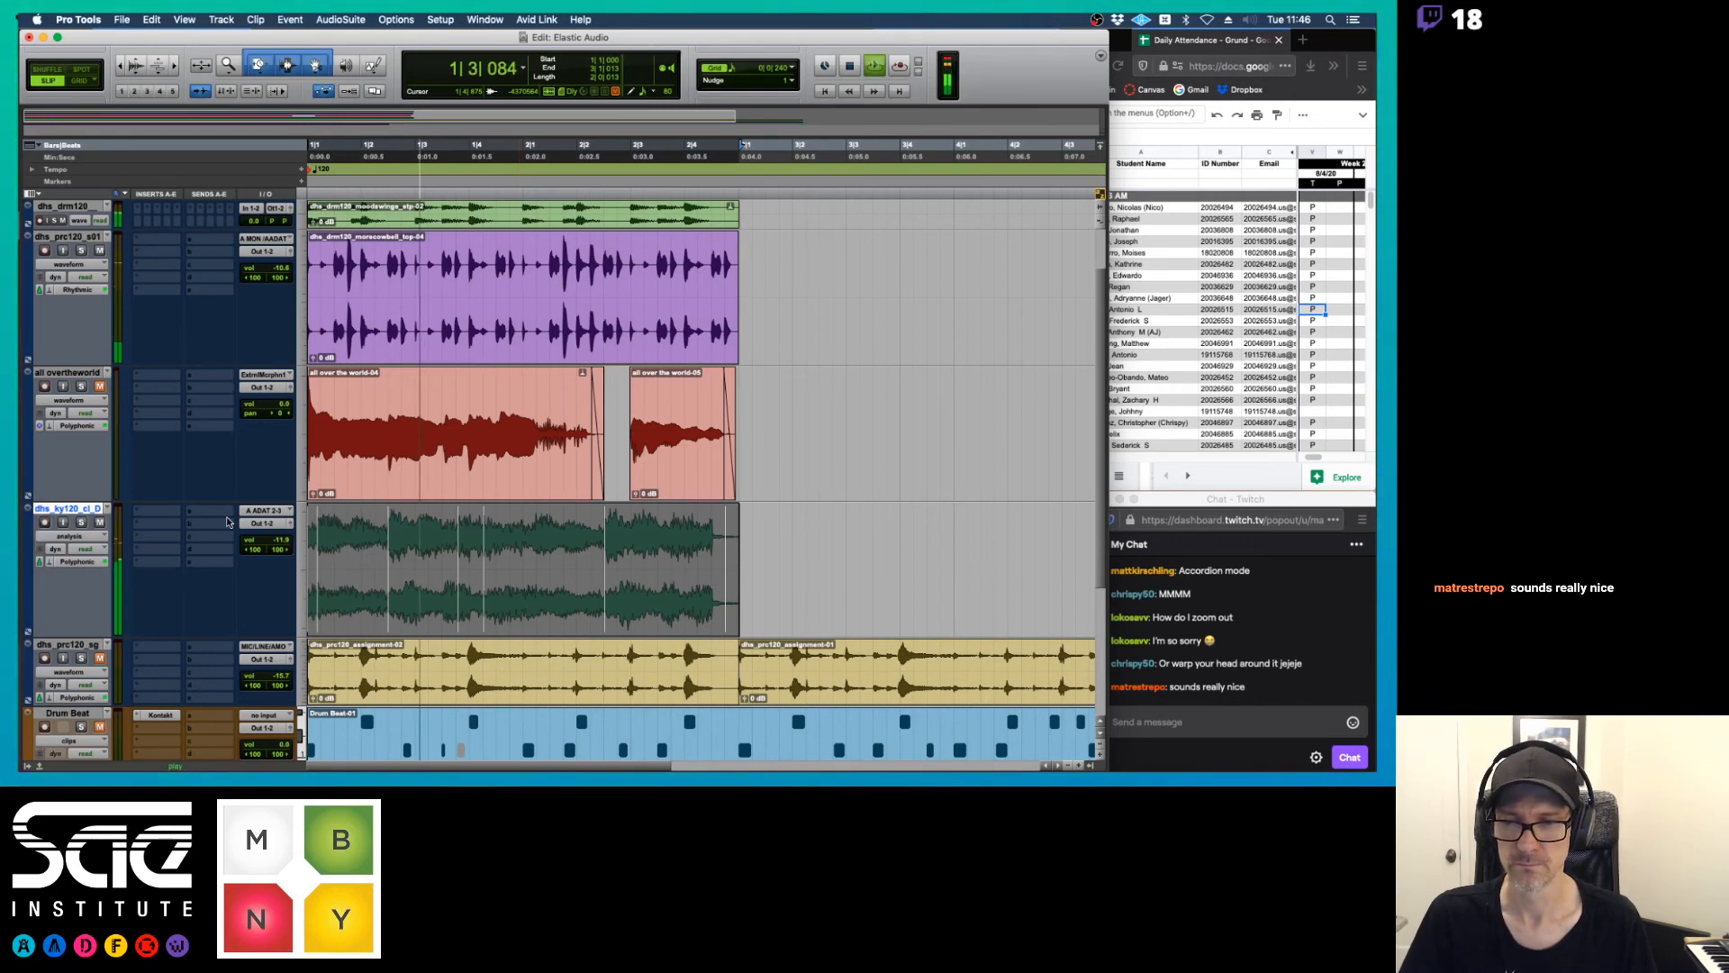
key("space")
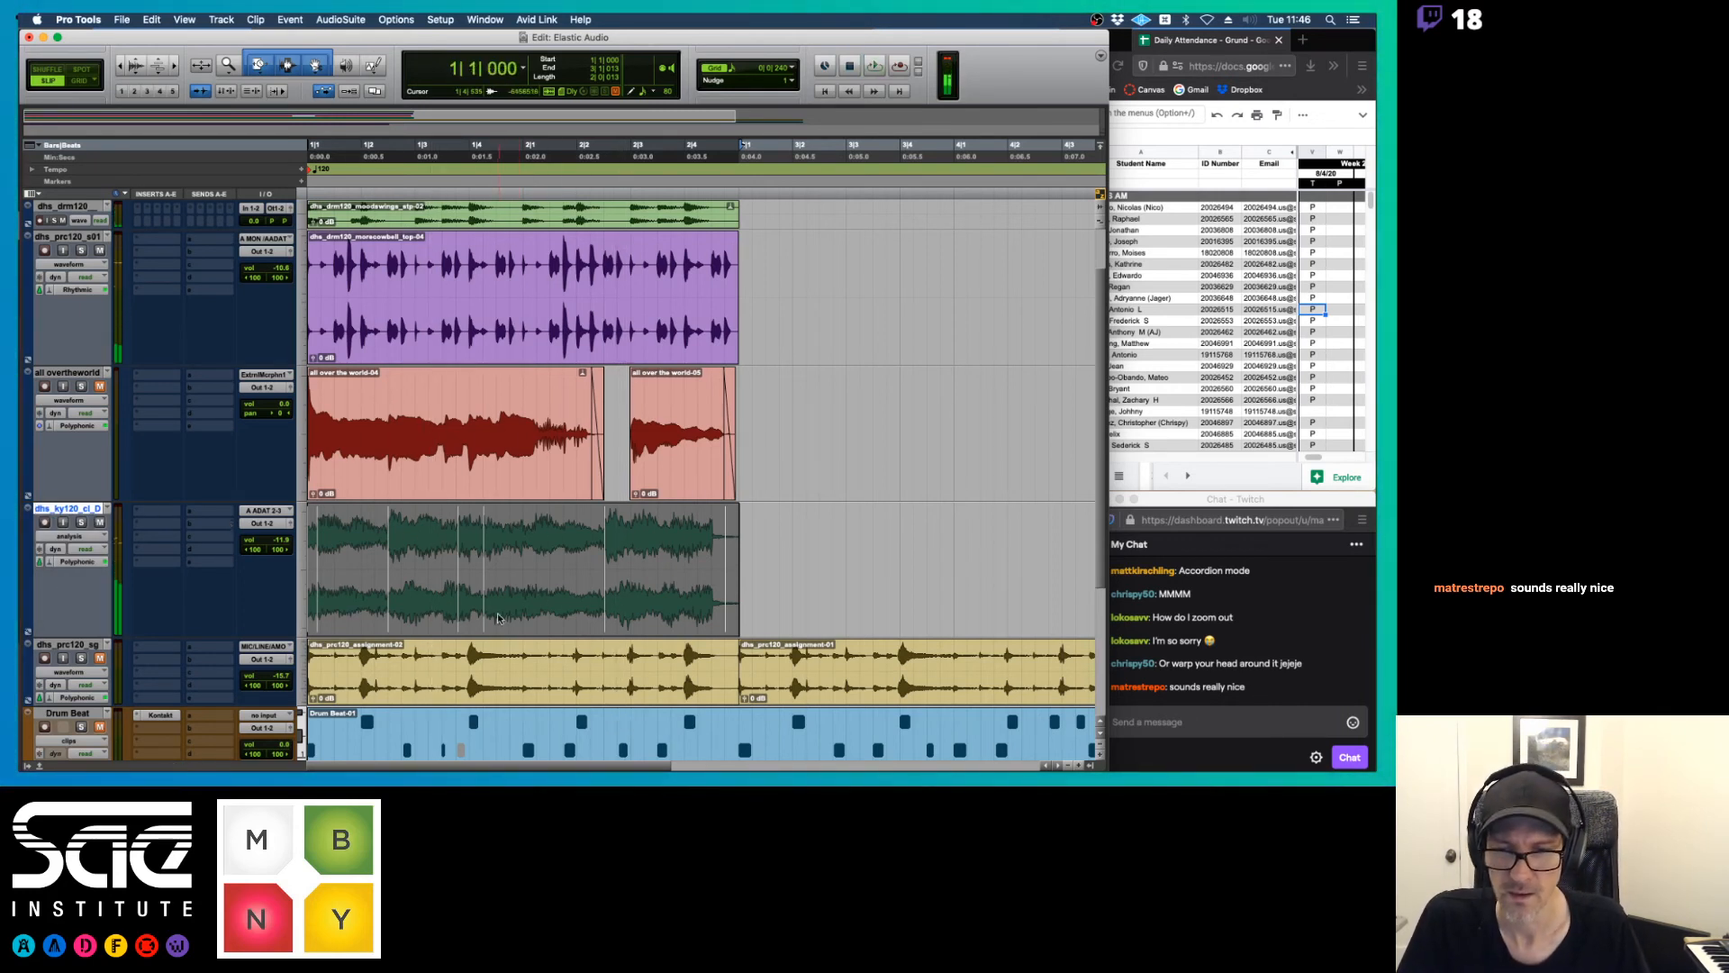
Move the consolidated keyboard clip's misplaced event marker in beat 4 to the start of bar 2, snapping it in Grid mode
left_click(501, 564)
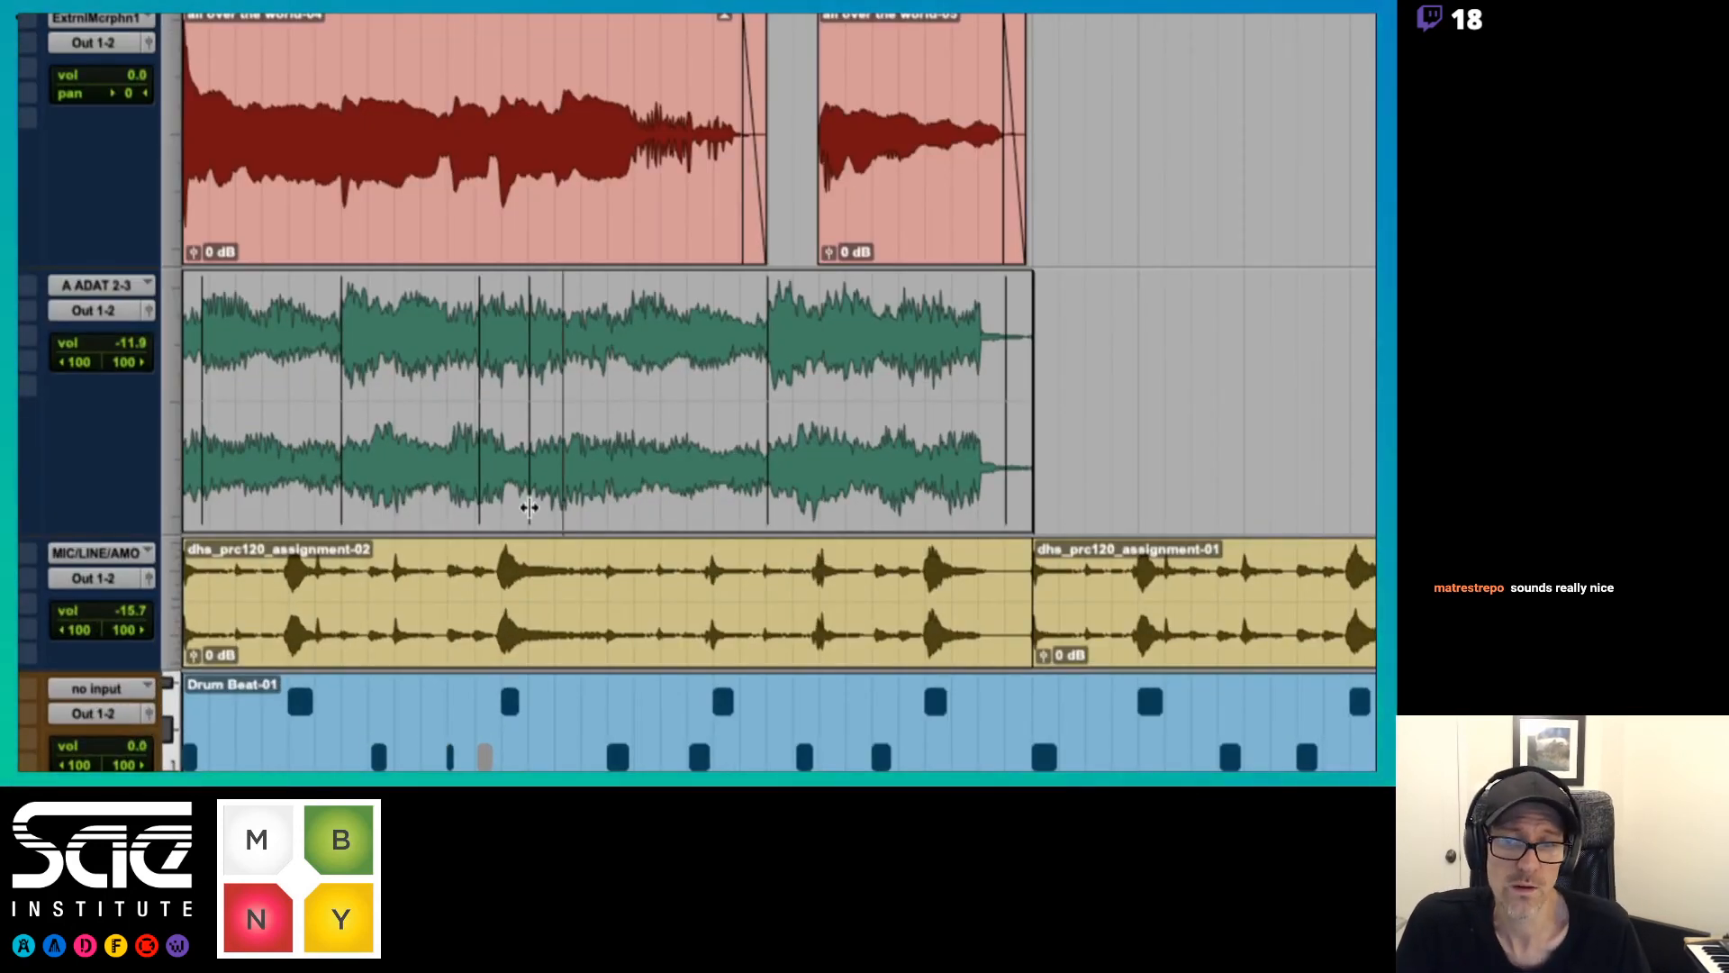
left_click_drag(530, 504, 611, 498)
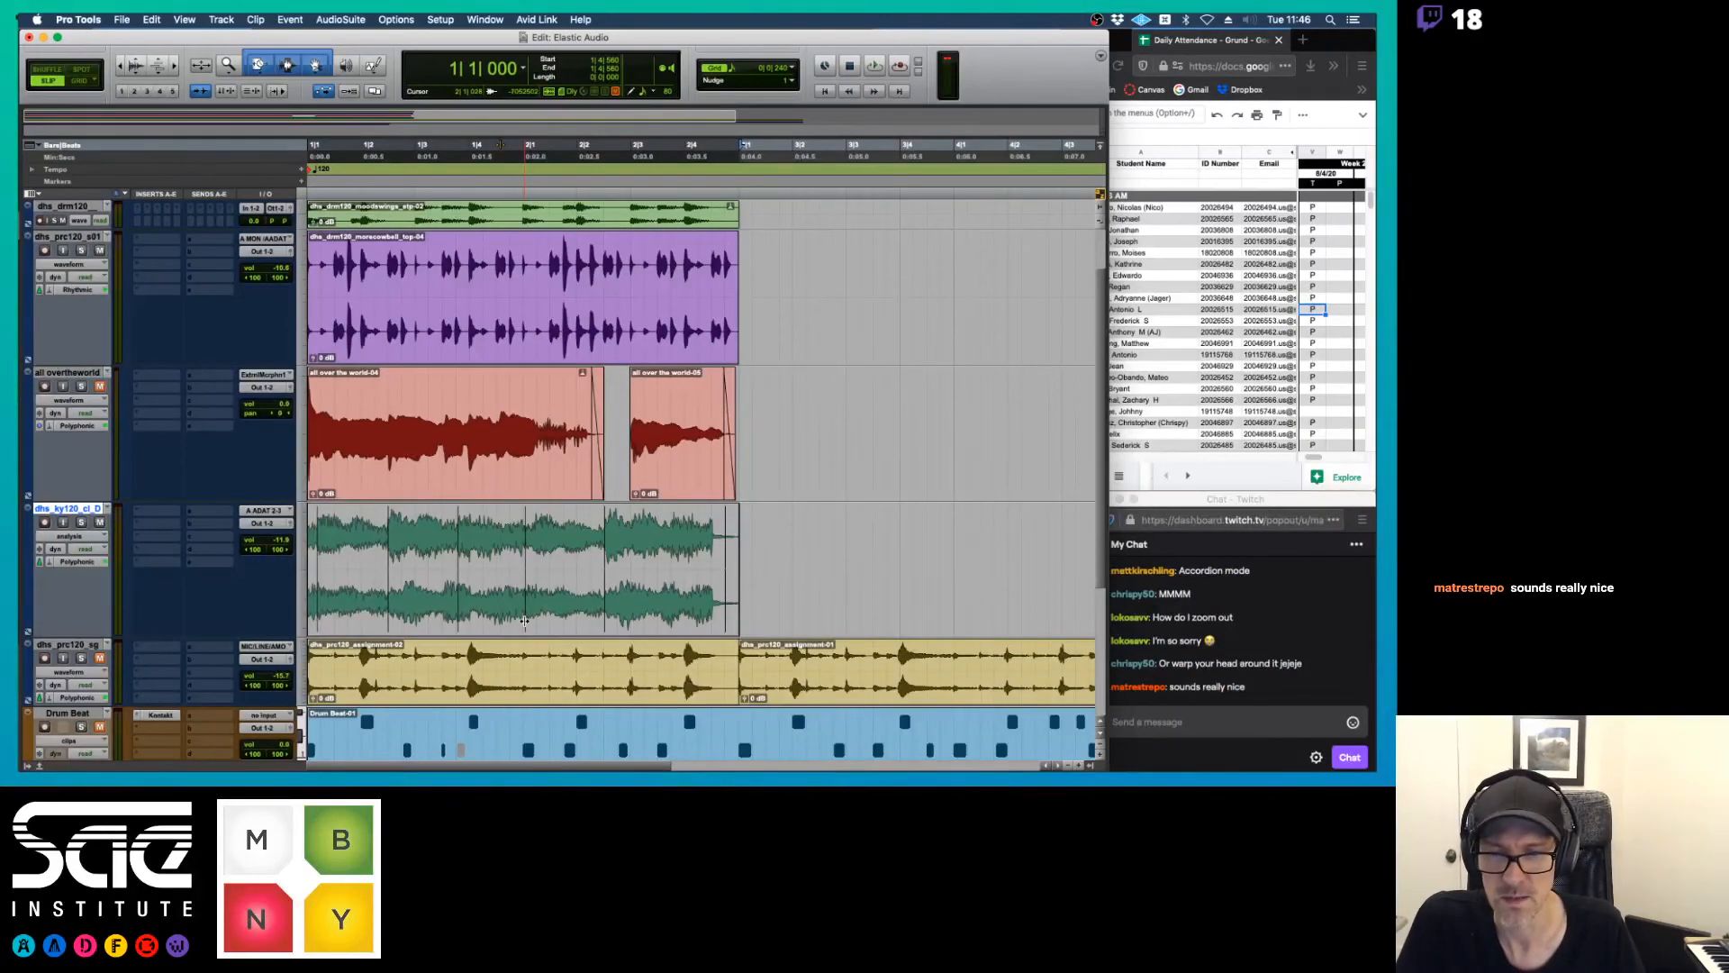
key("F4")
mouse_move(523, 617)
left_mouse_down()
mouse_move(537, 617)
mouse_move(523, 622)
left_mouse_up()
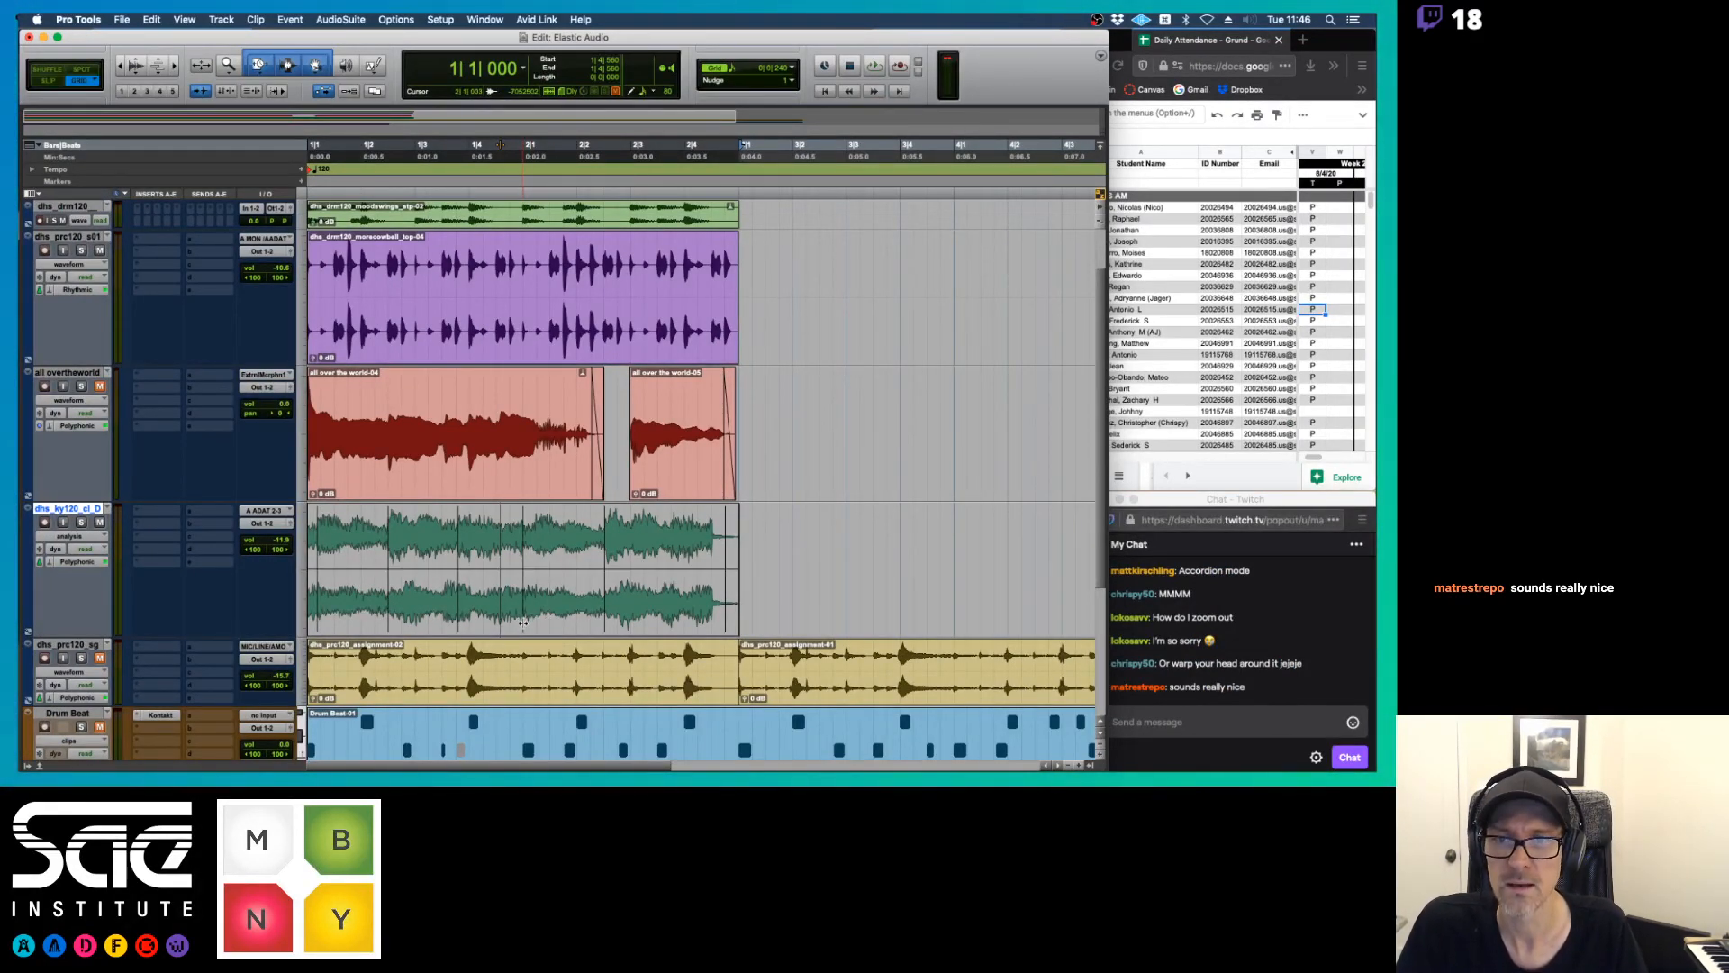
Play the session repeatedly from the start to check the consolidated clip's event markers against the chord changes
key("space")
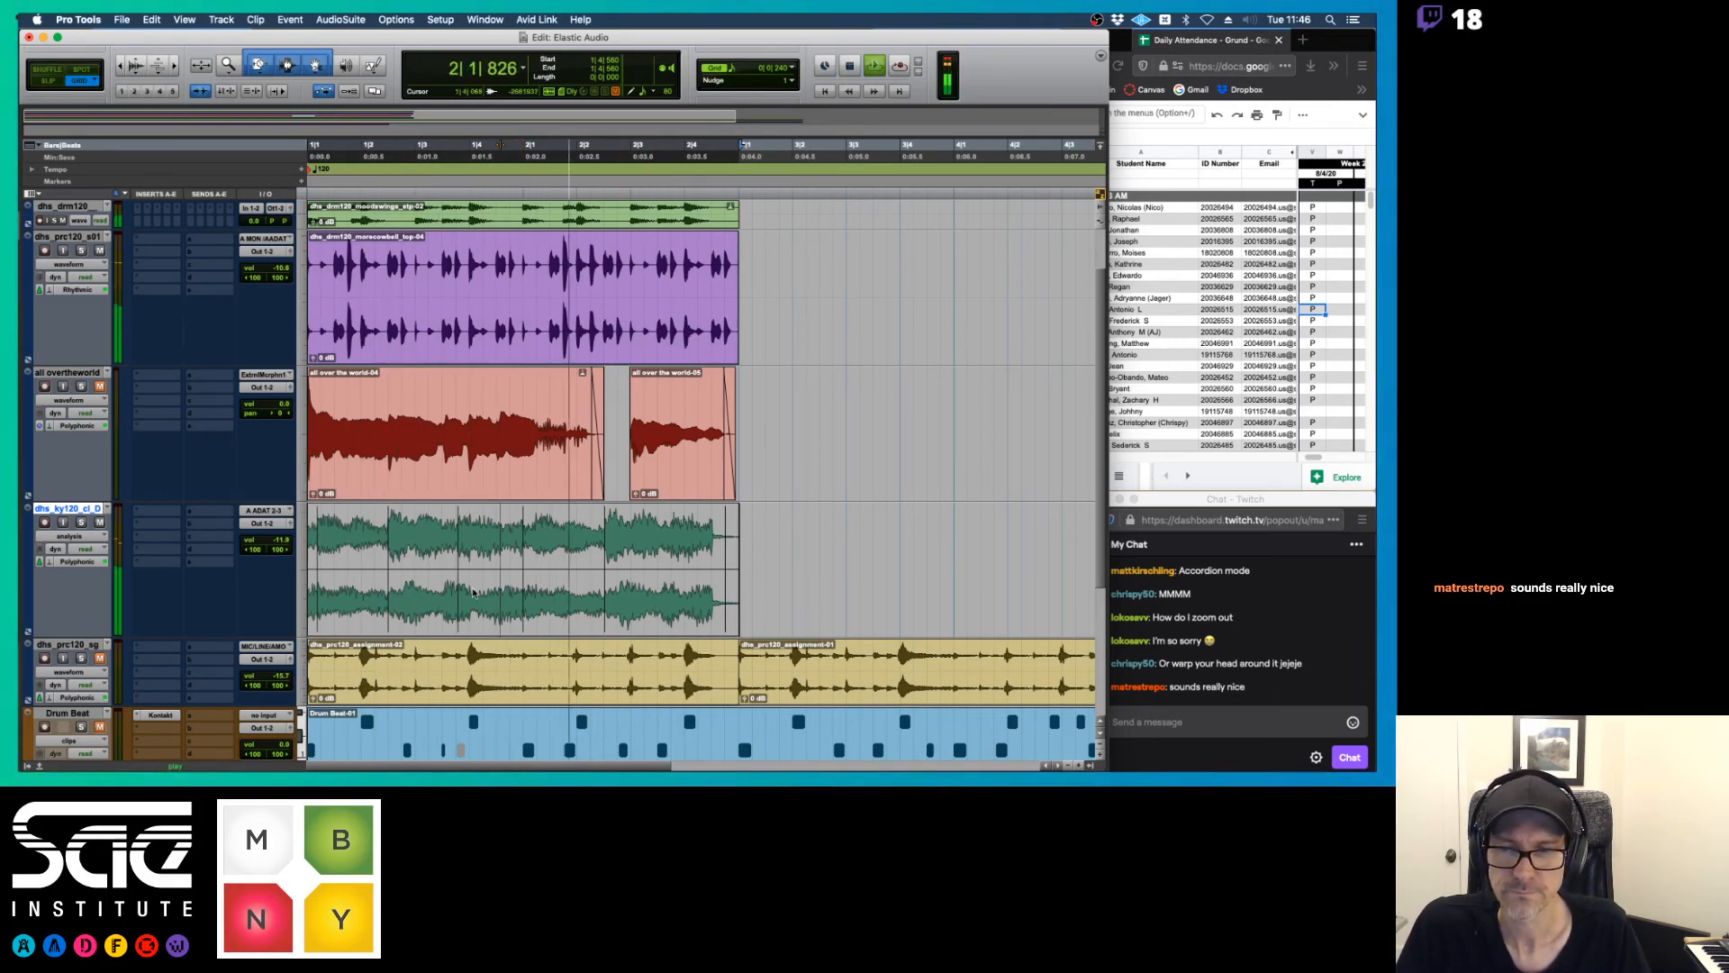
key("space")
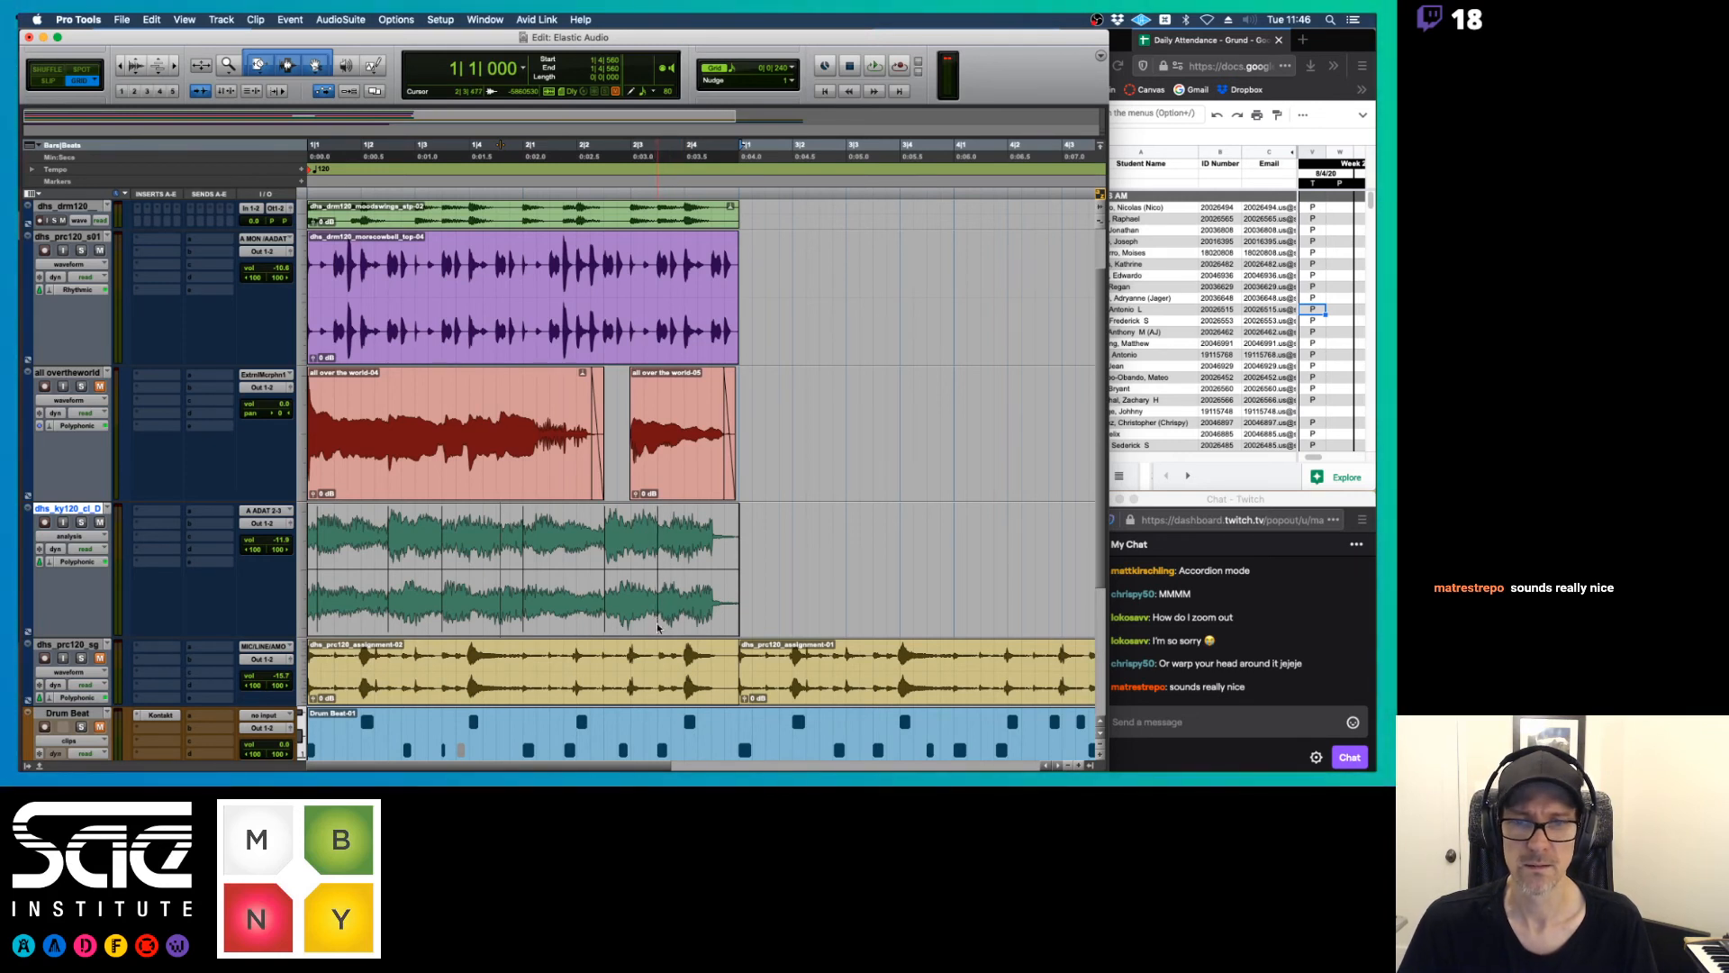
key("space")
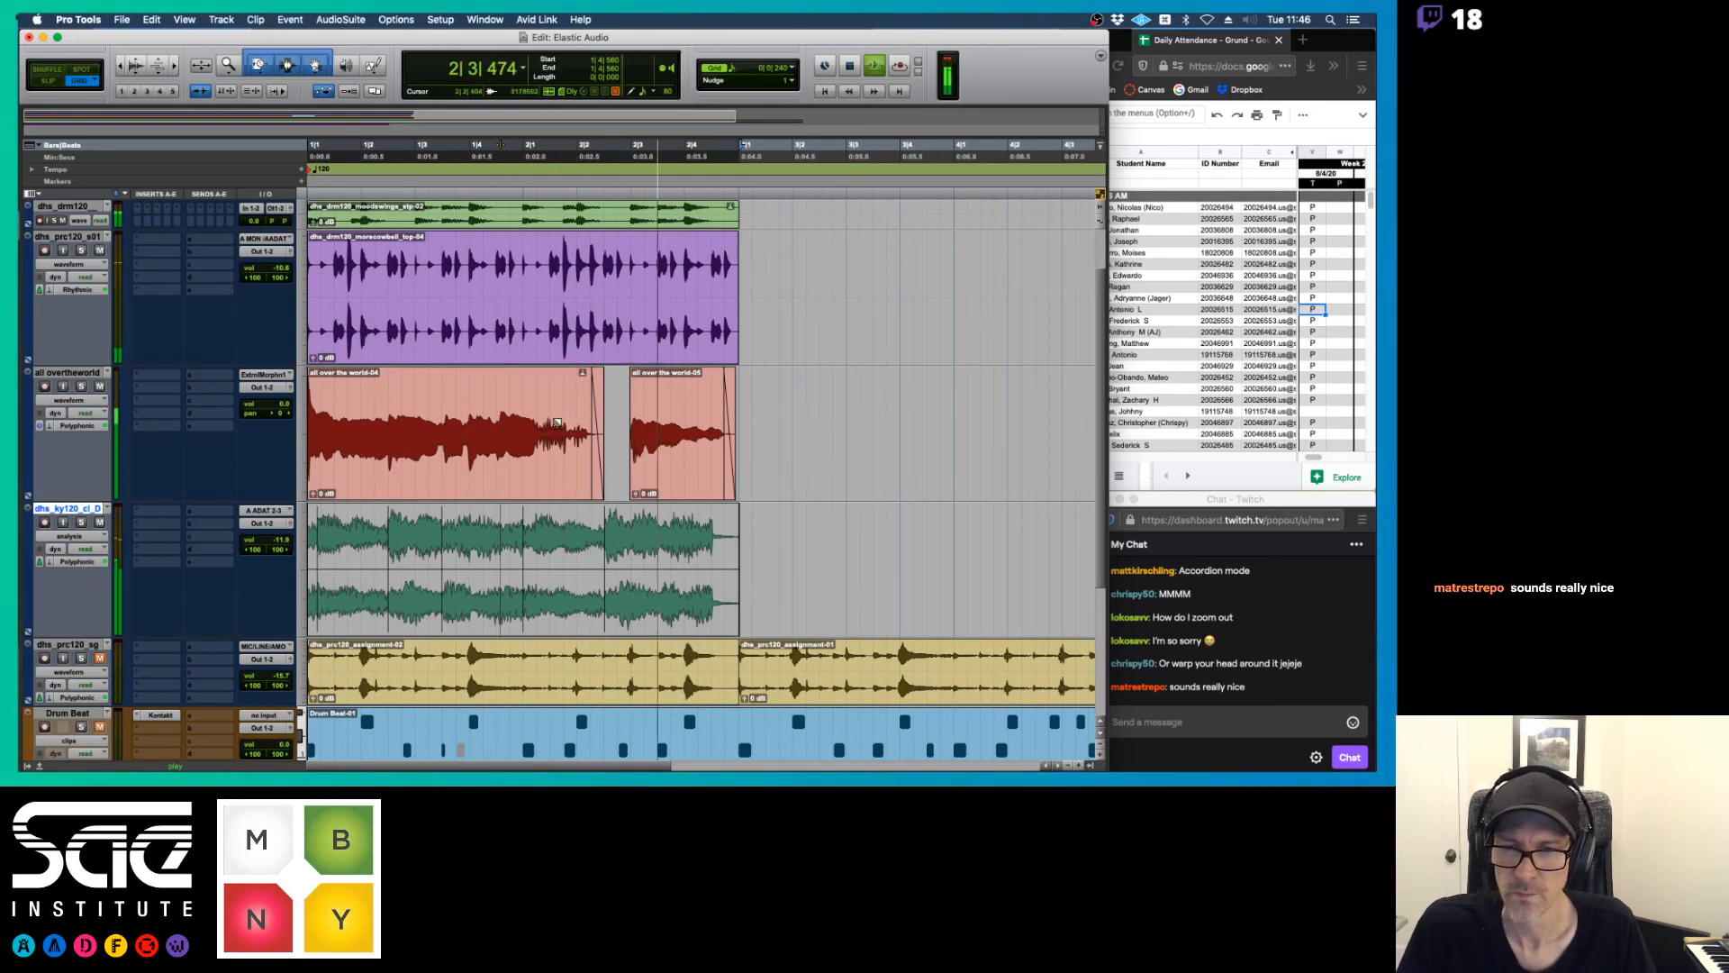
key("space")
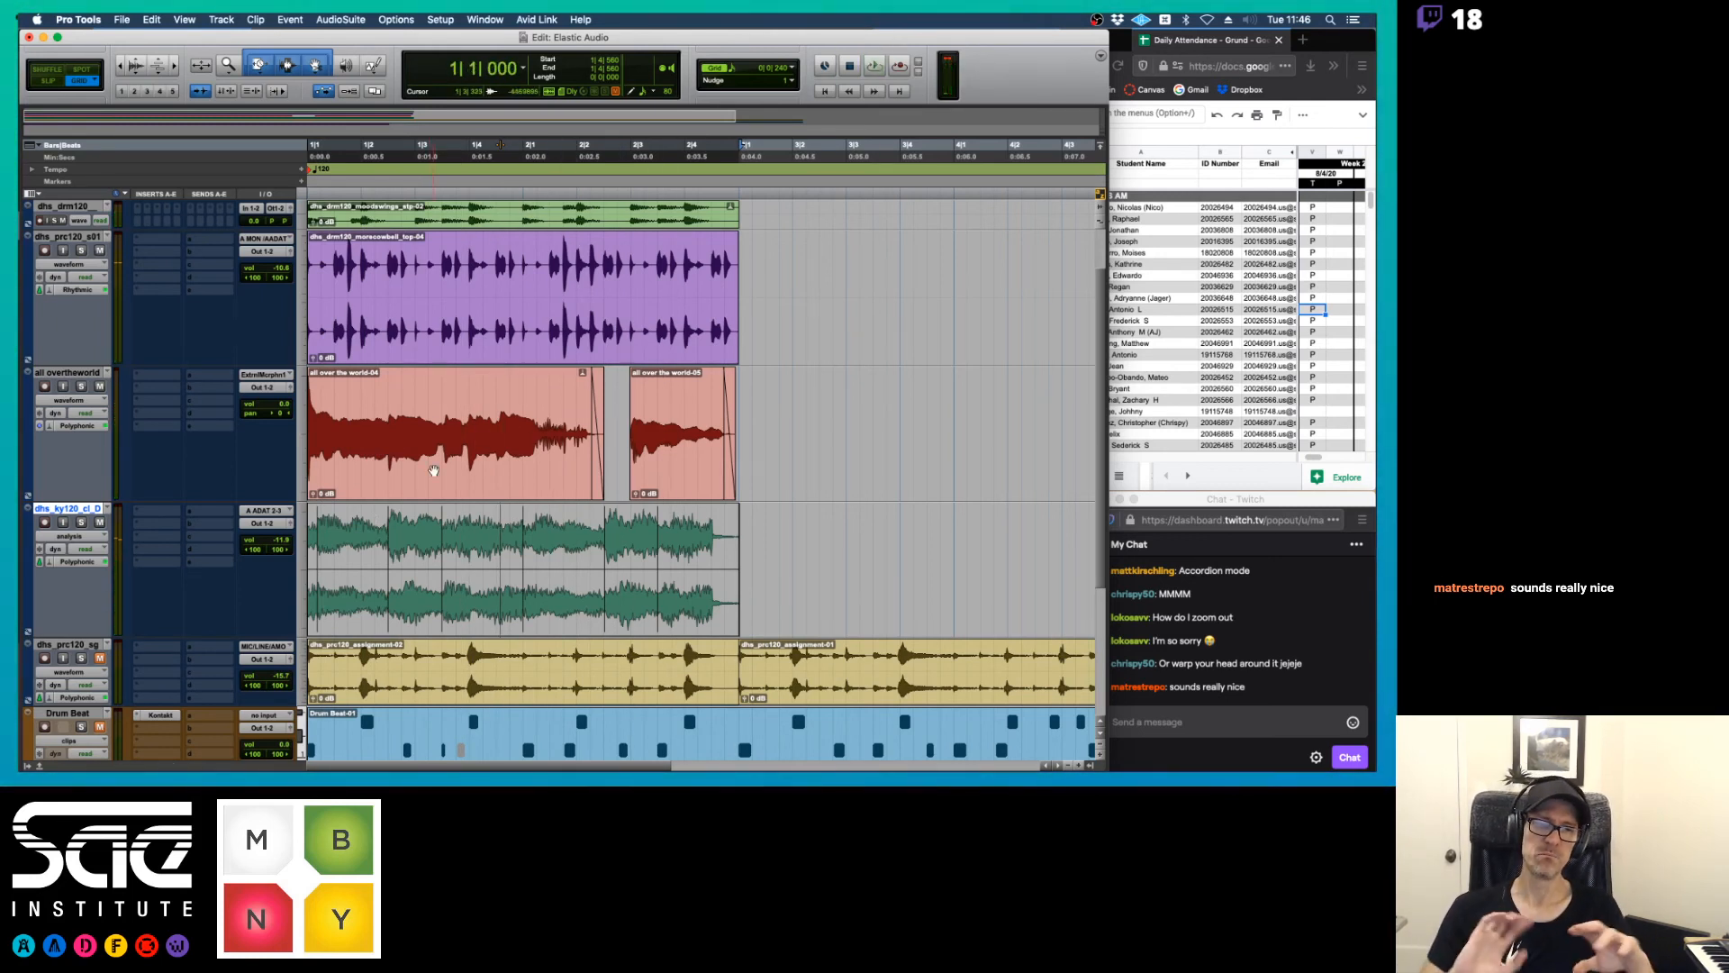
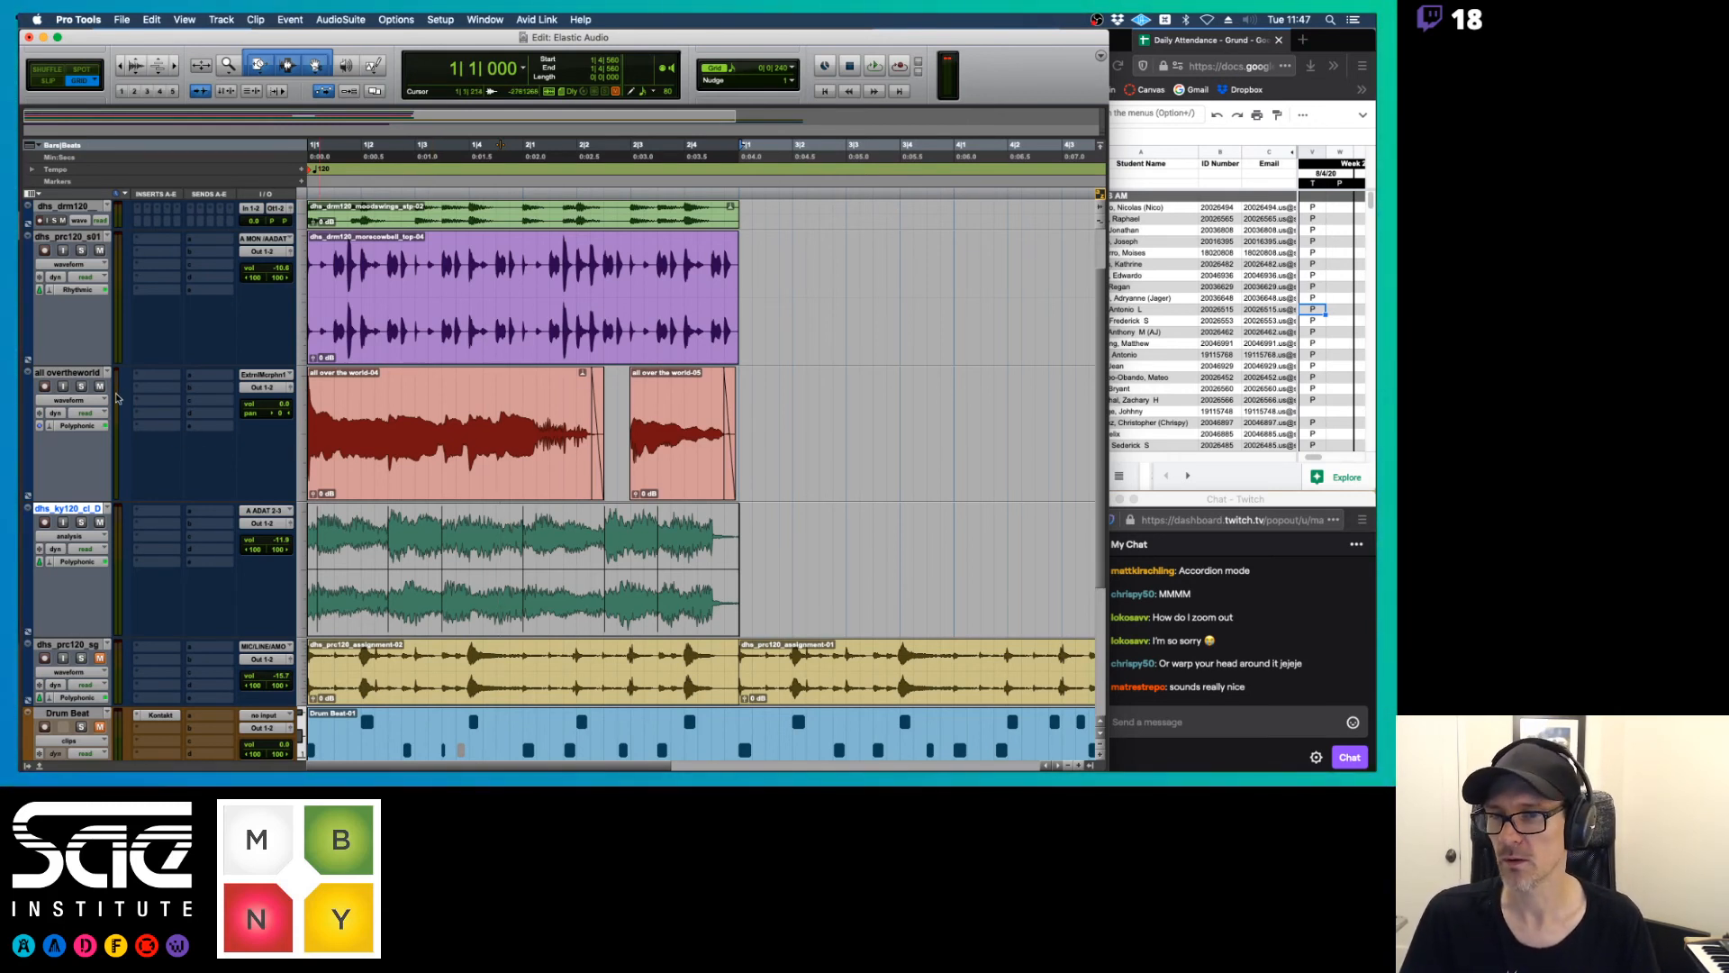
Open the Elastic Properties of the clip "all over the world-04" and move the window beneath the cowbell track
left_click(429, 468)
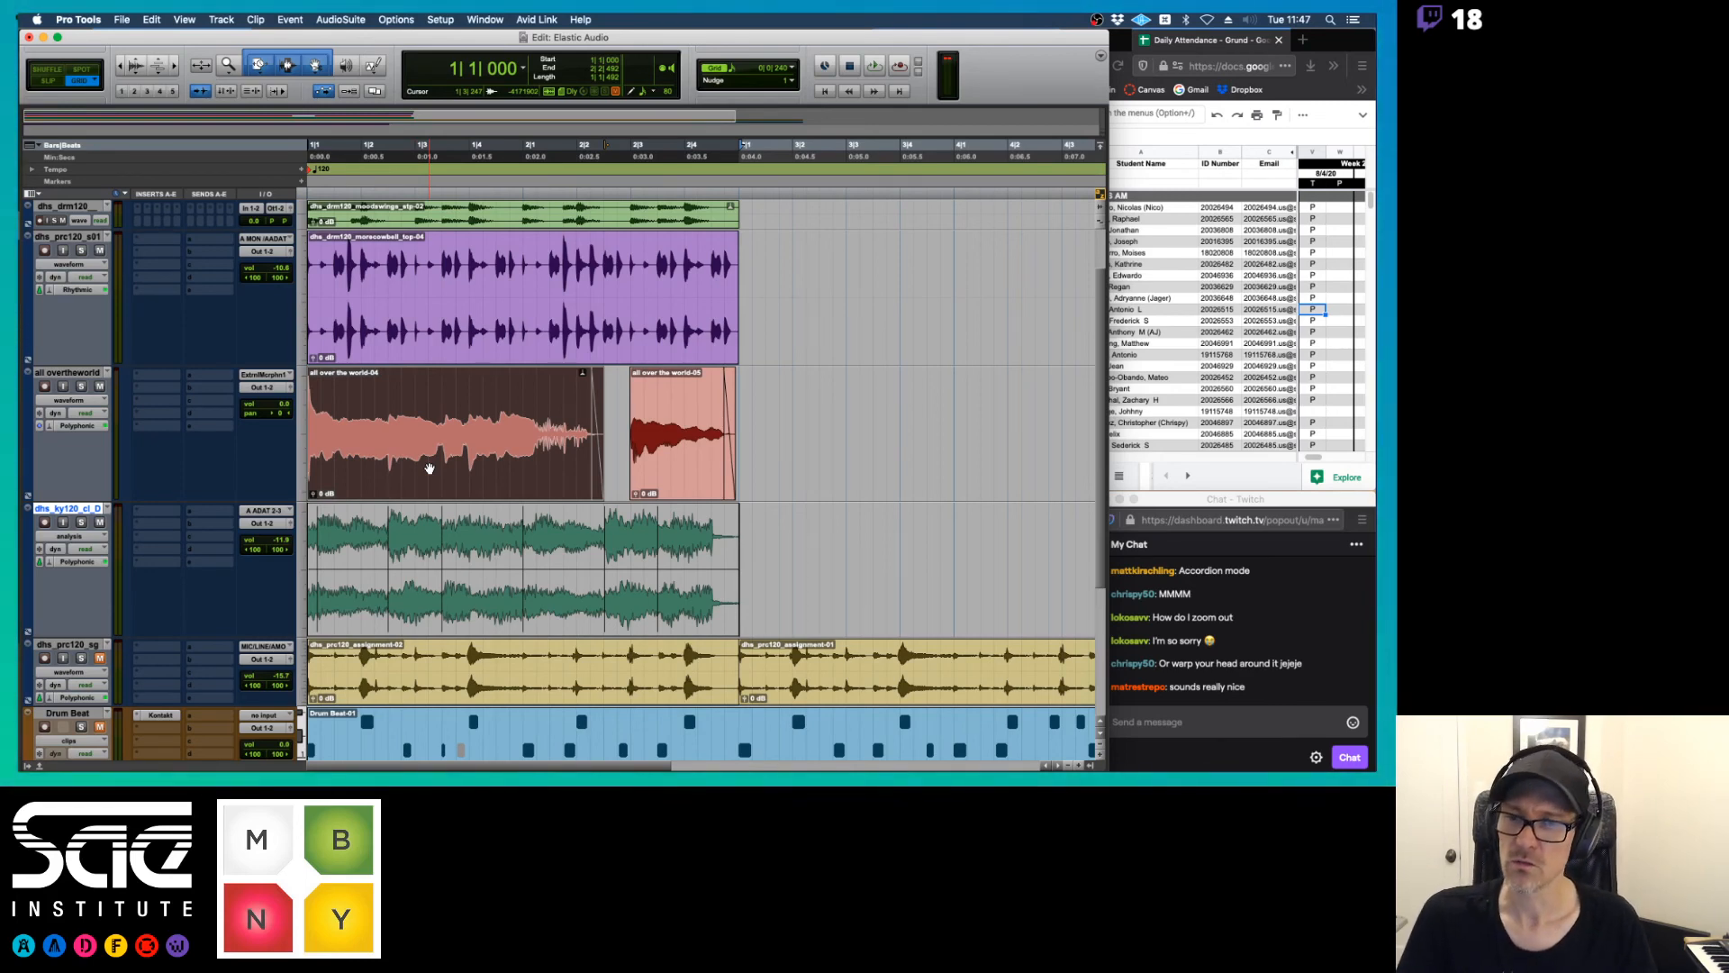
right_click(429, 467)
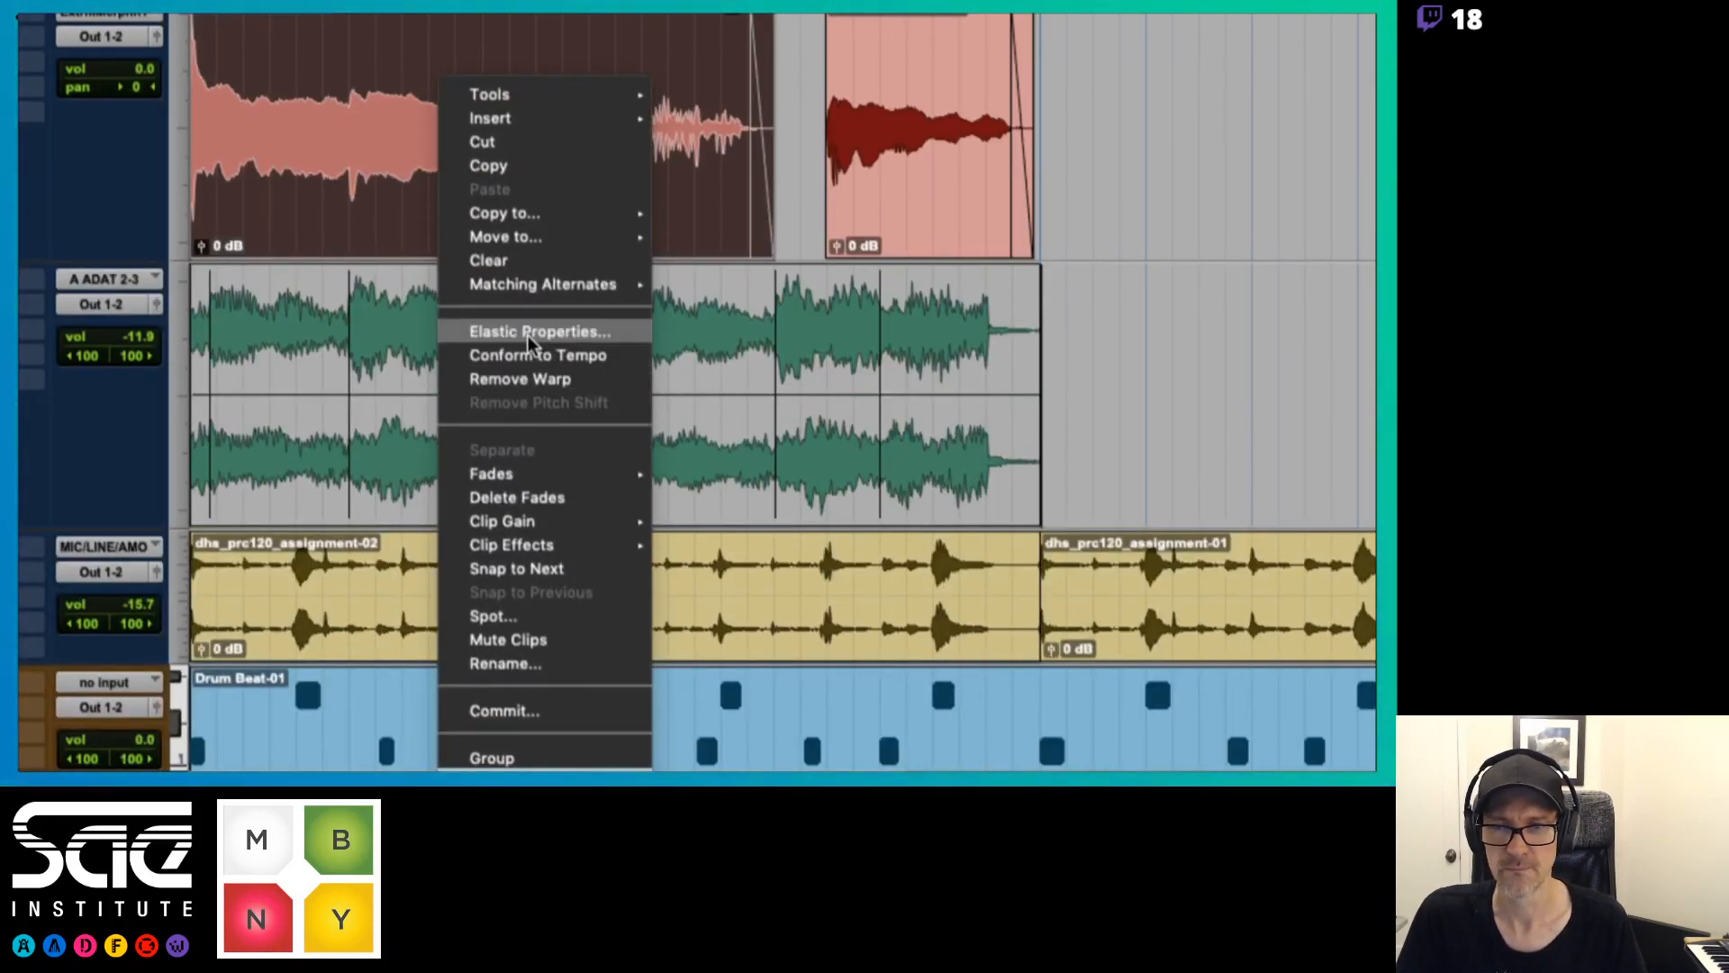
left_click(527, 333)
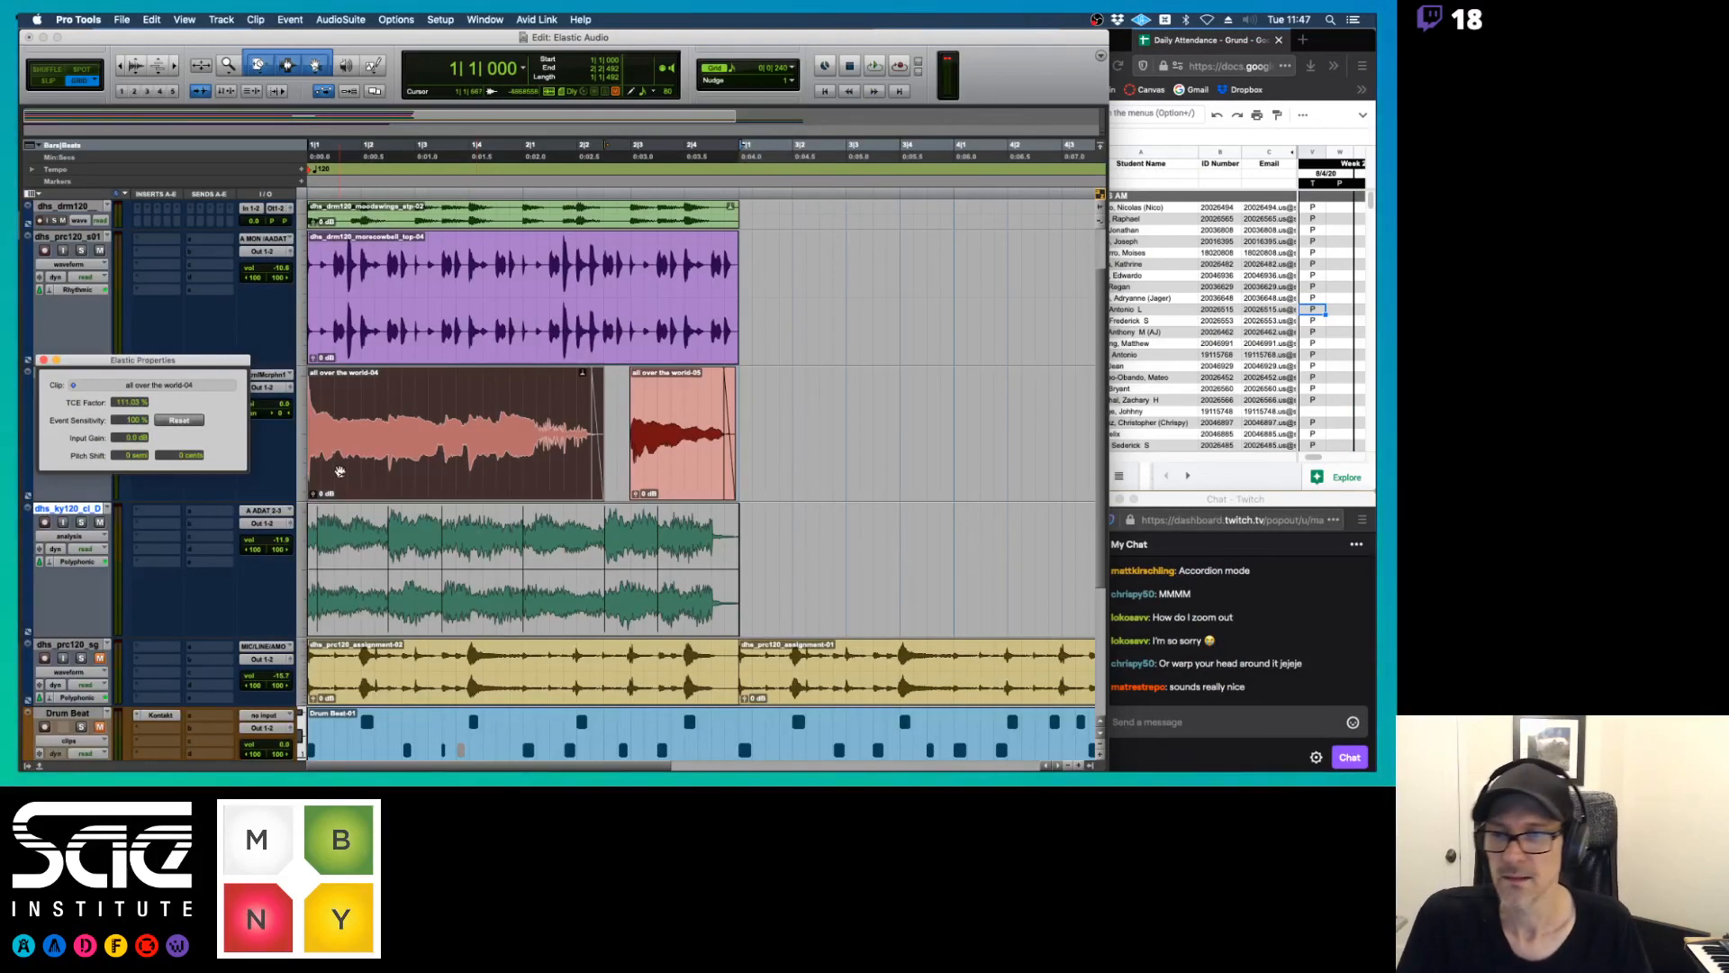
left_click_drag(236, 362, 592, 382)
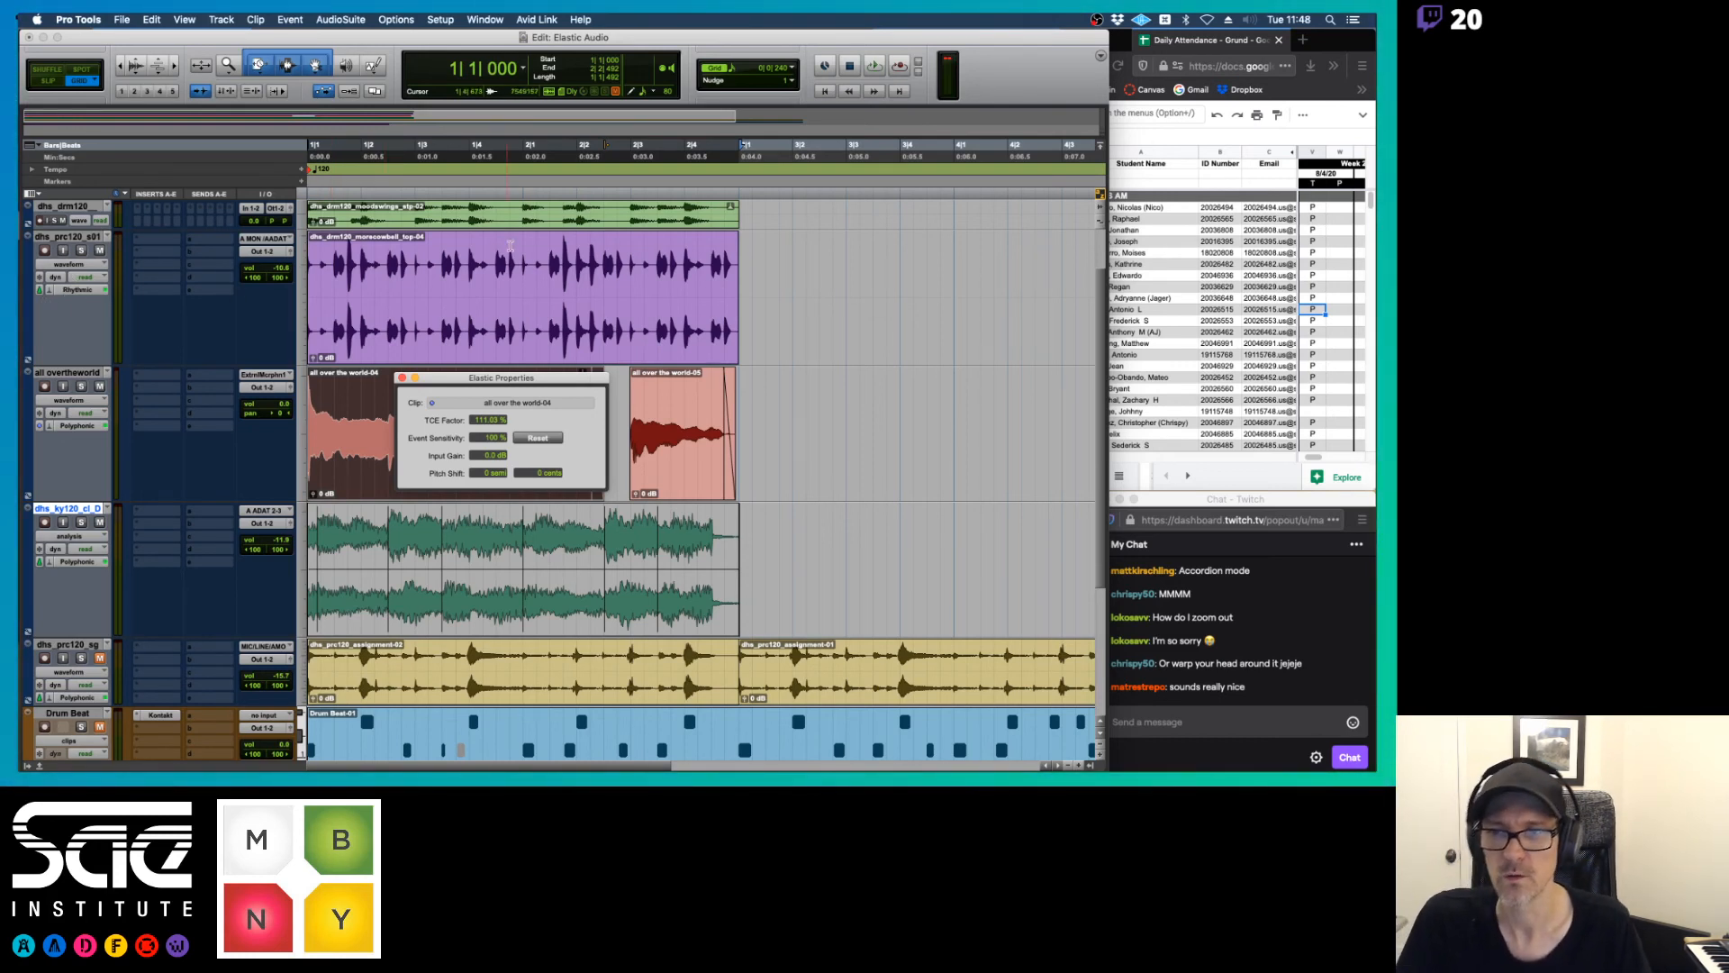
Compare the cowbell clip's Elastic Properties with those of "all over the world-04", moving the window clear of the vocal clip
left_click(498, 323)
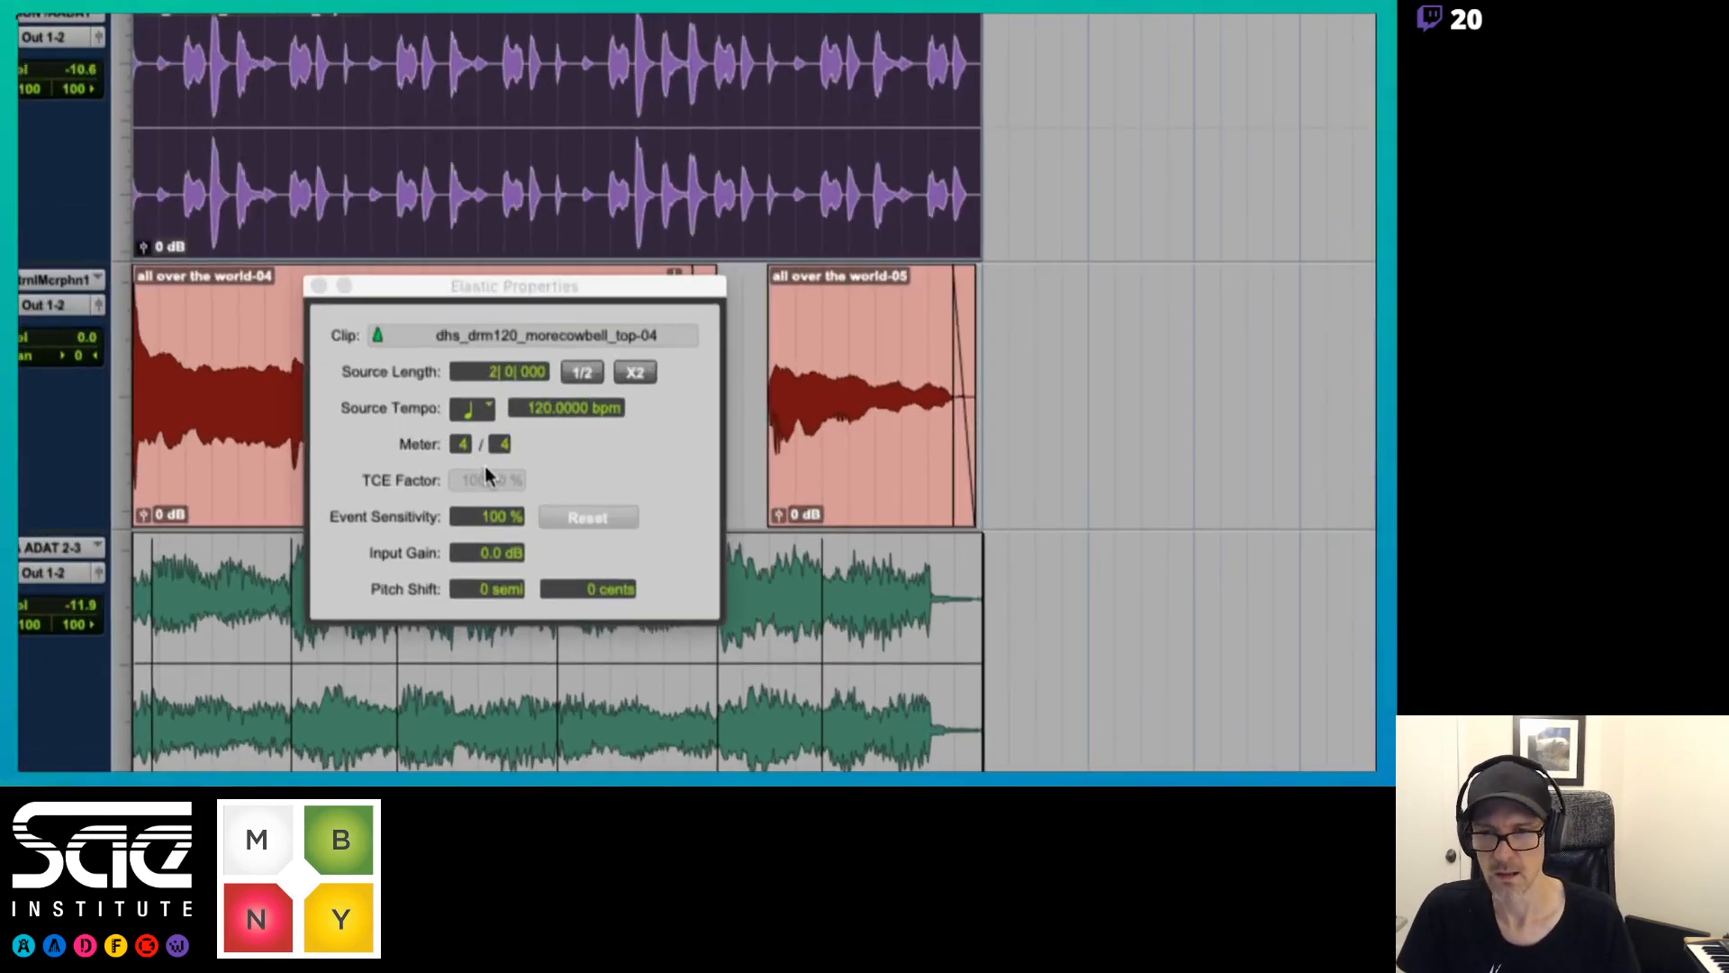
left_click(268, 498)
left_click_drag(428, 288, 896, 293)
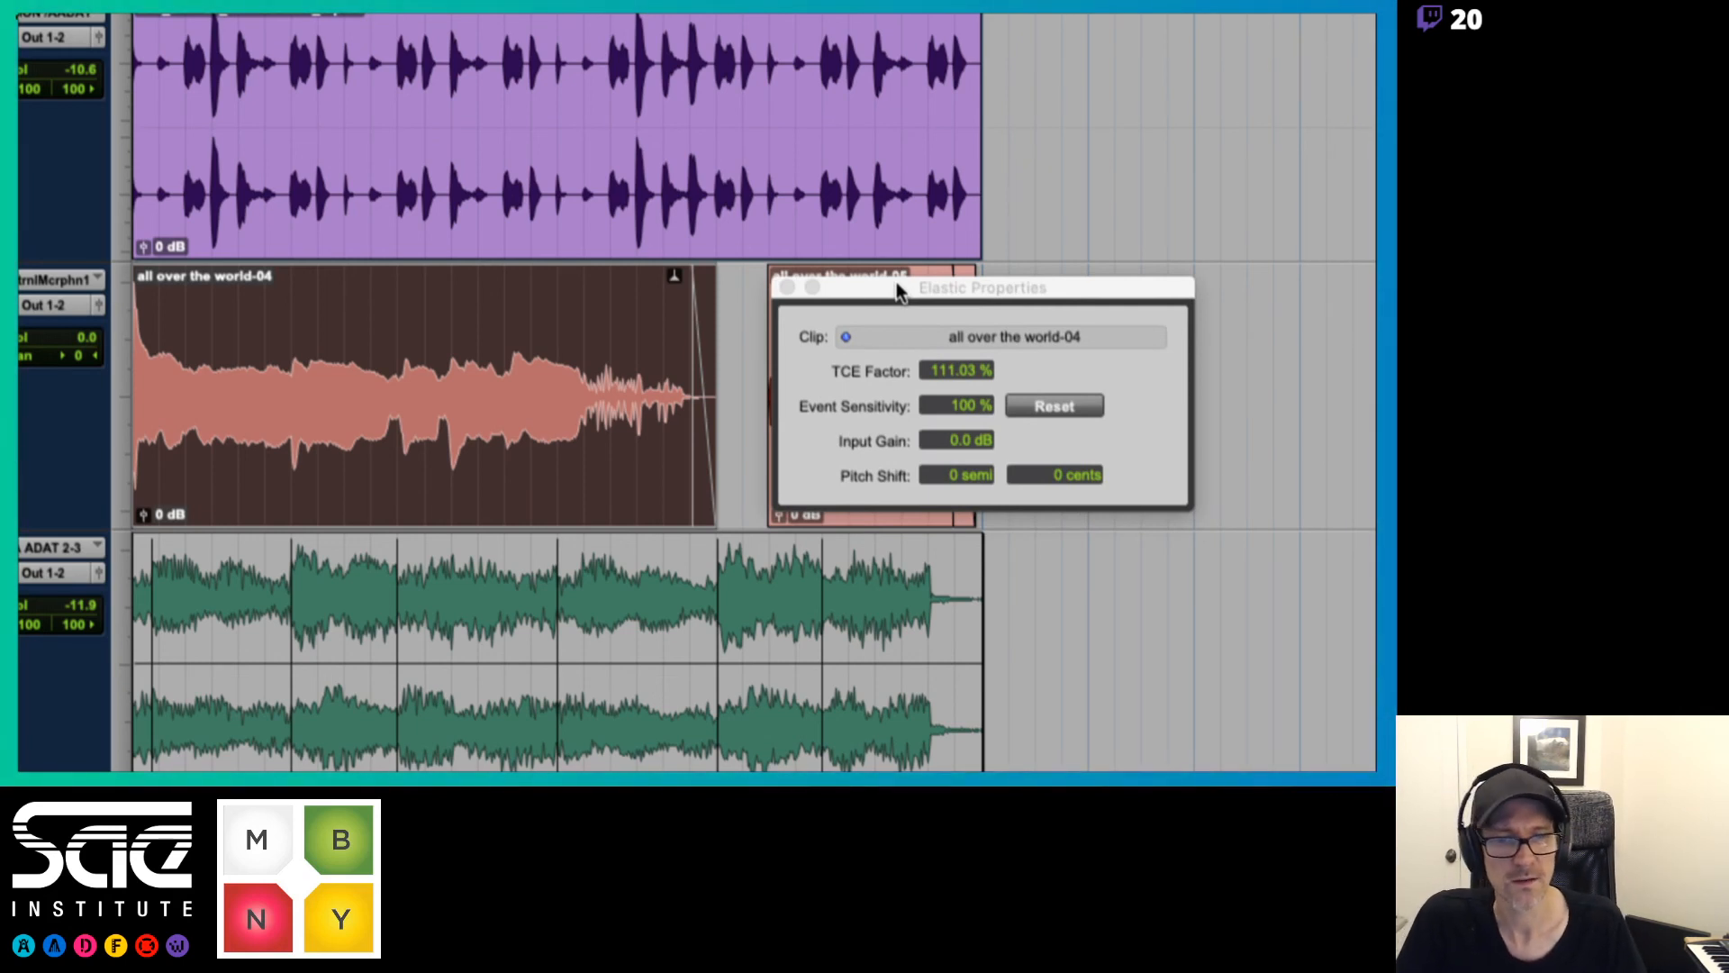
Try pitch-shifting "all over the world-04" by -2 and -3 semitones during playback
left_click(952, 474)
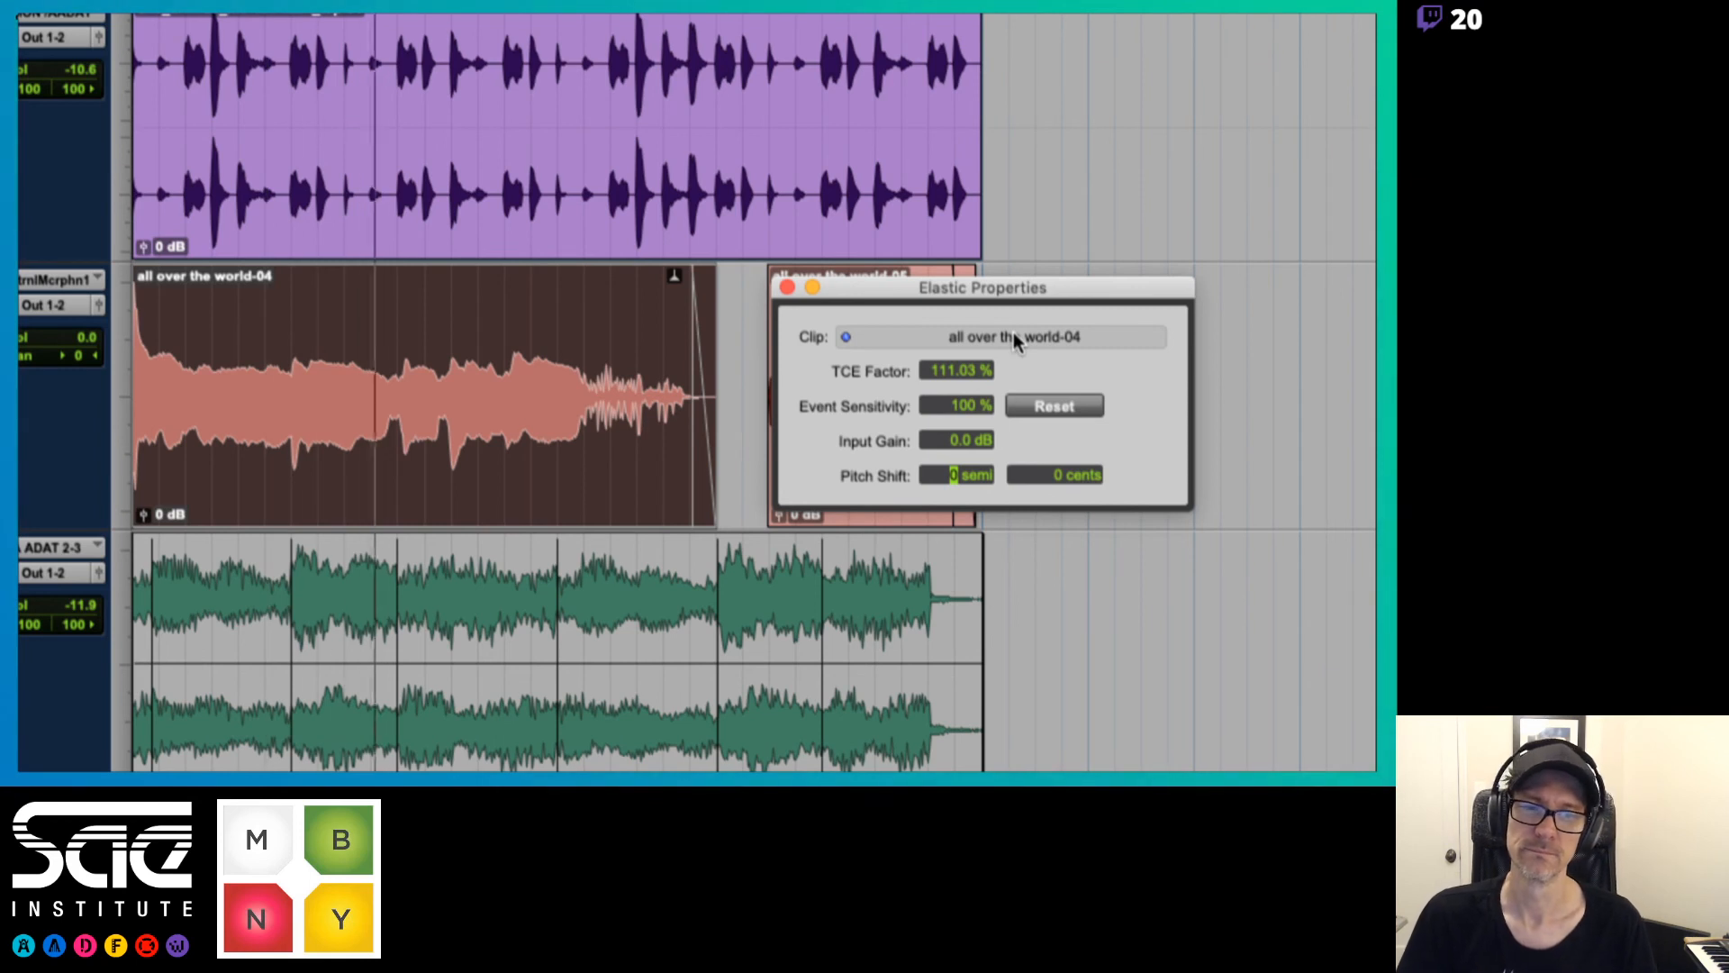
type("-2")
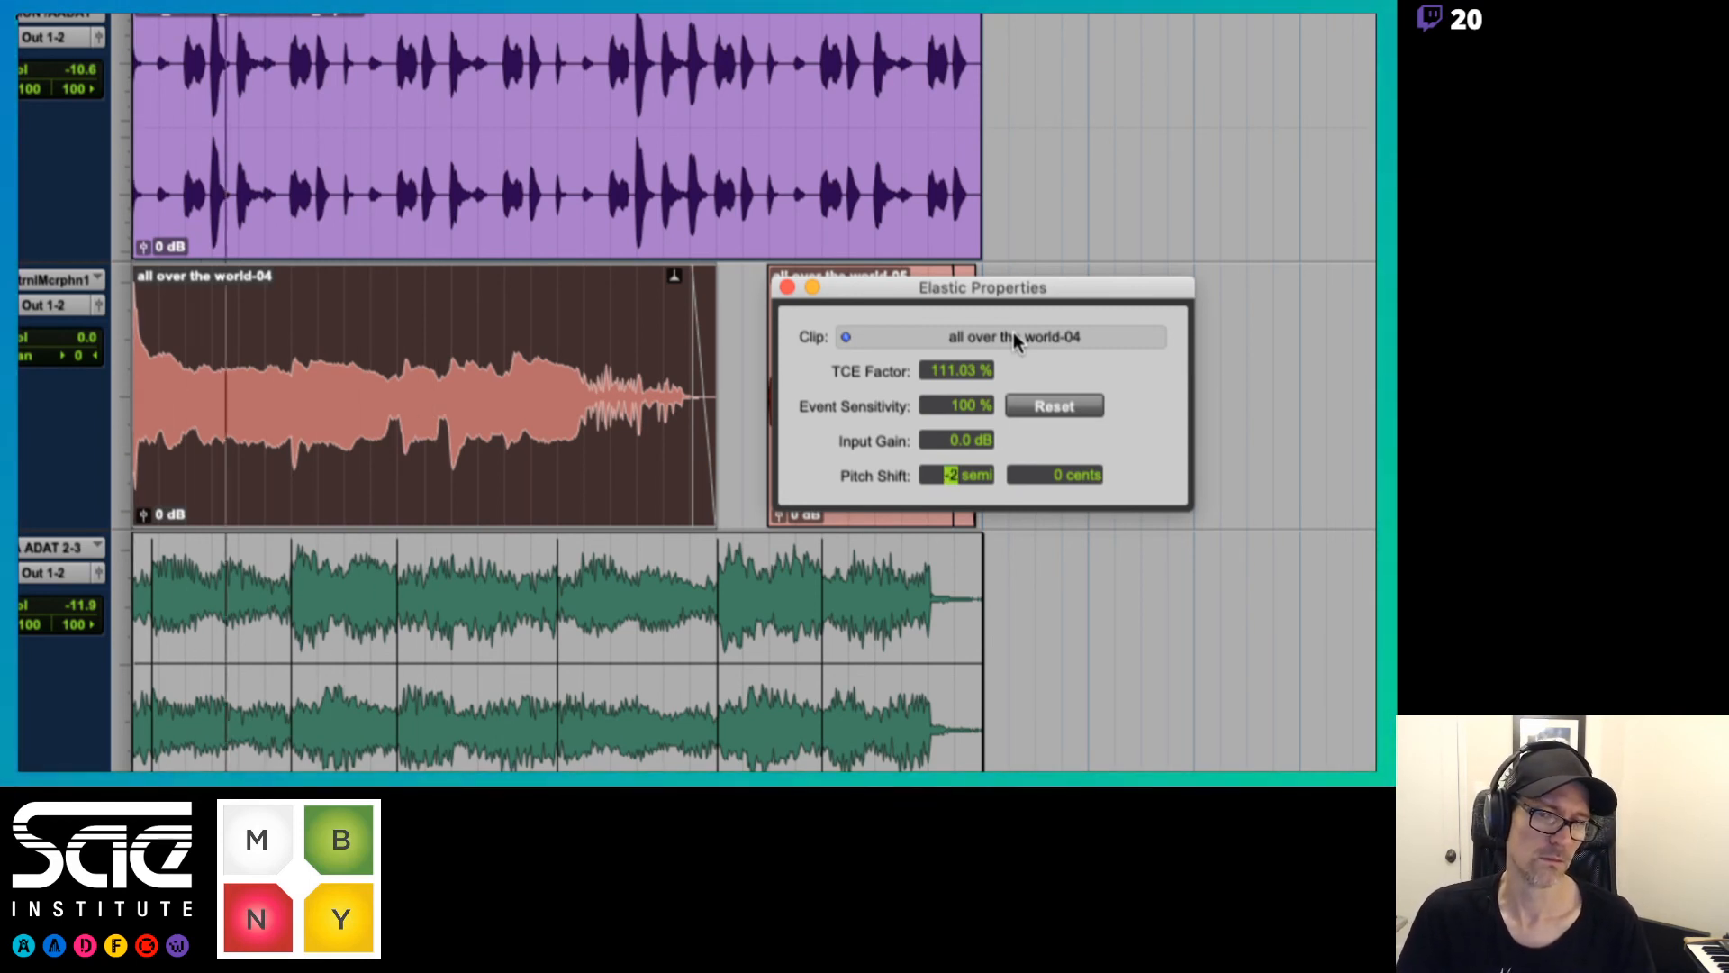
key("Down")
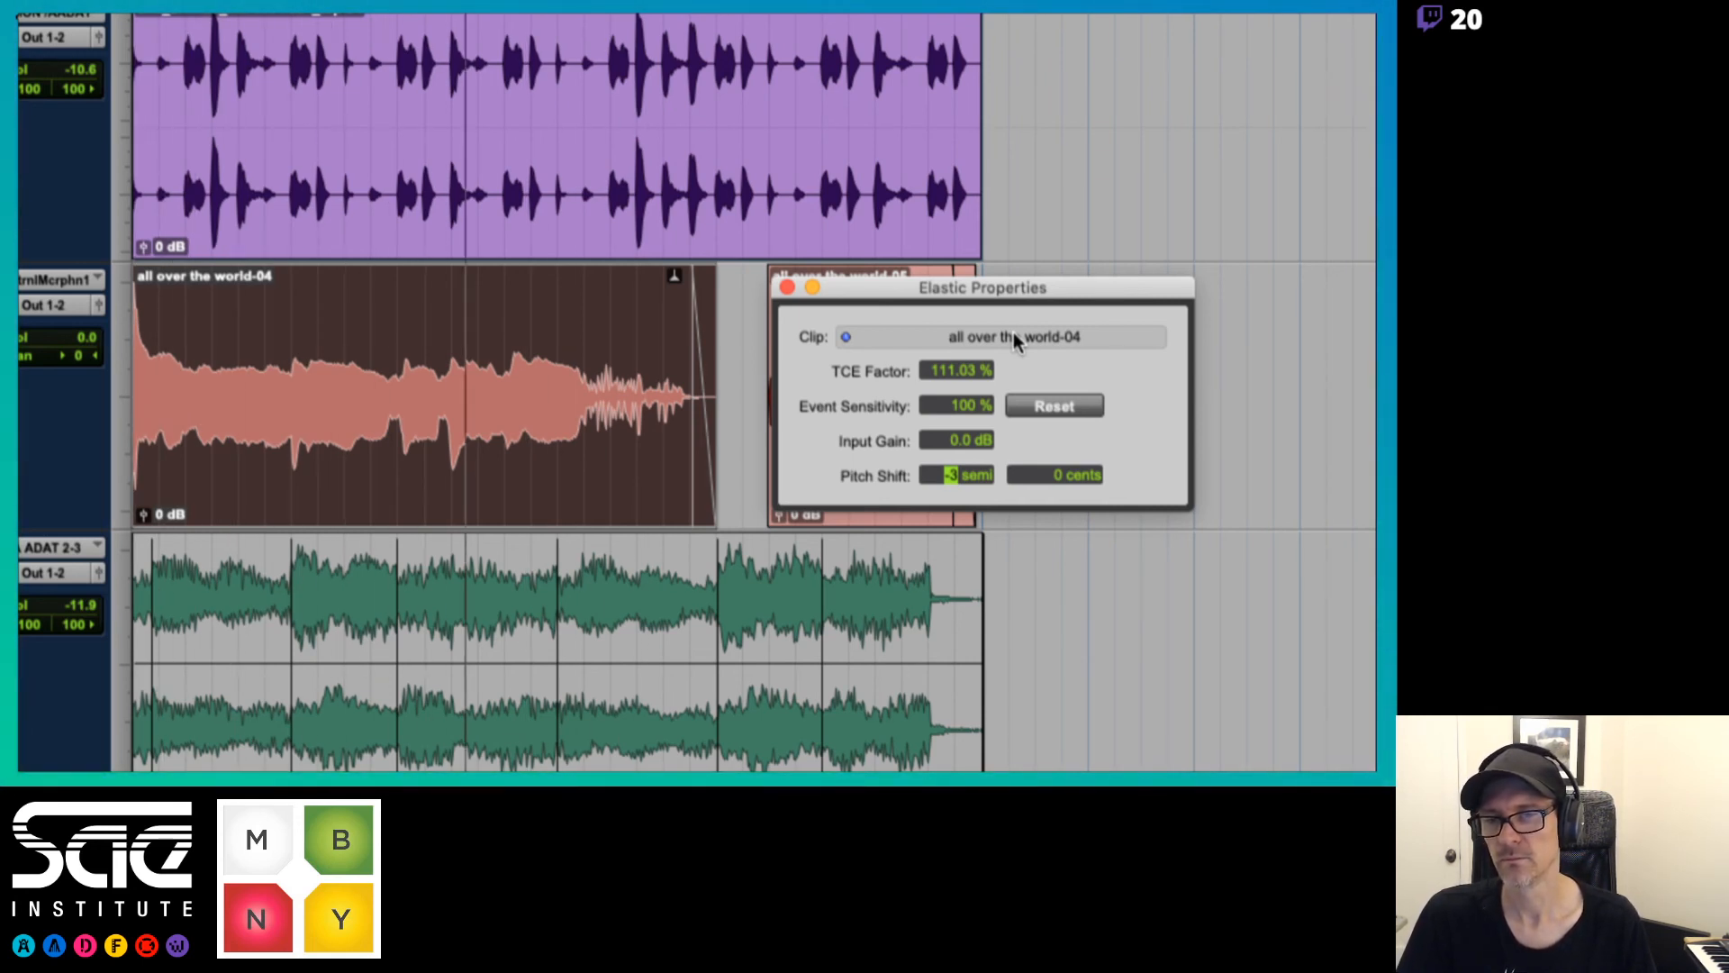
key("space")
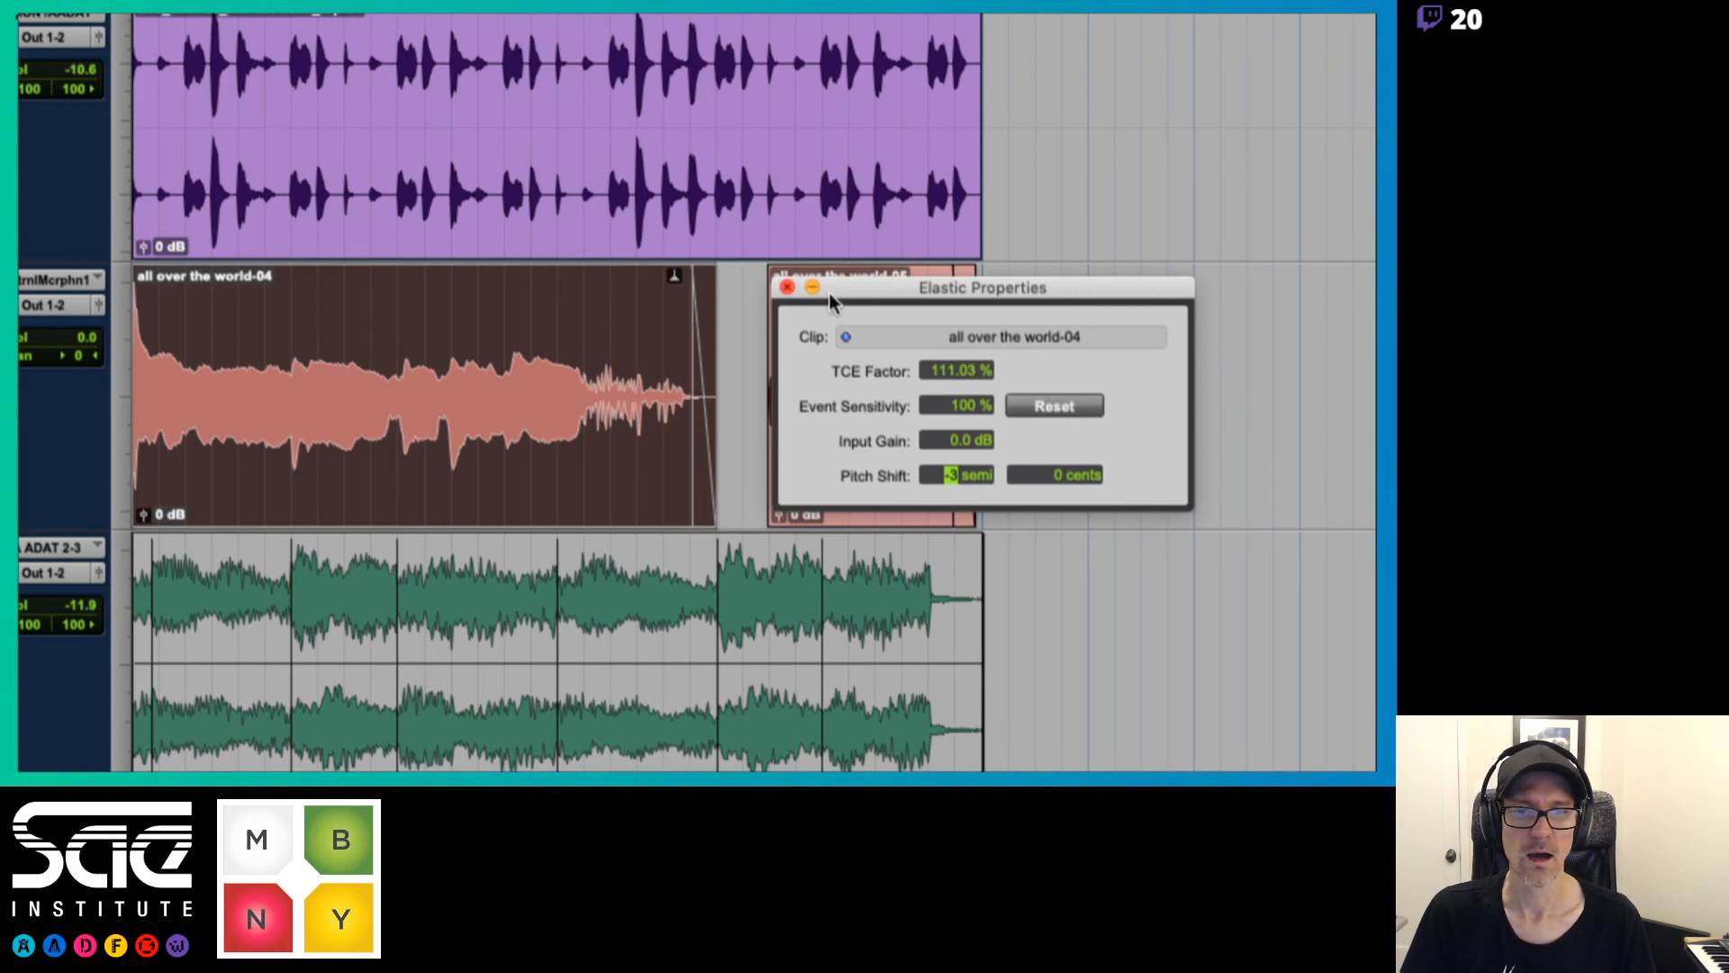
left_click_drag(829, 297, 941, 282)
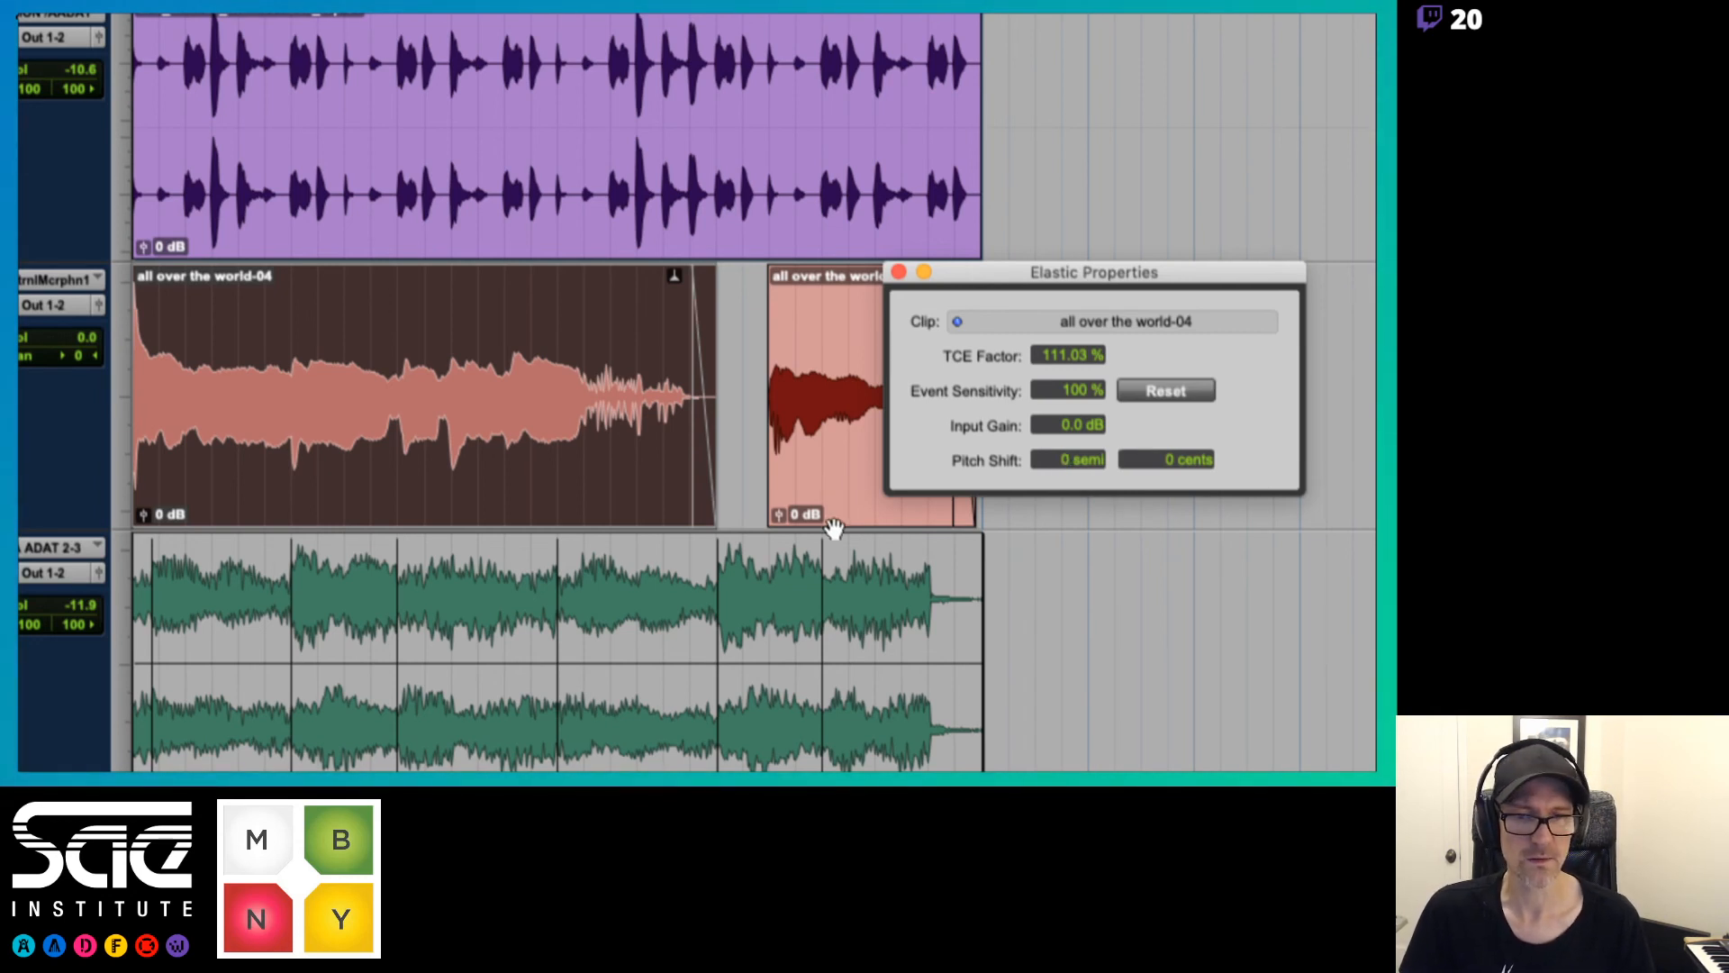
Pitch-shift both "all over the world" vocal clips by -3 semitones and play them back
left_click(842, 494, "shift")
left_click(1054, 459)
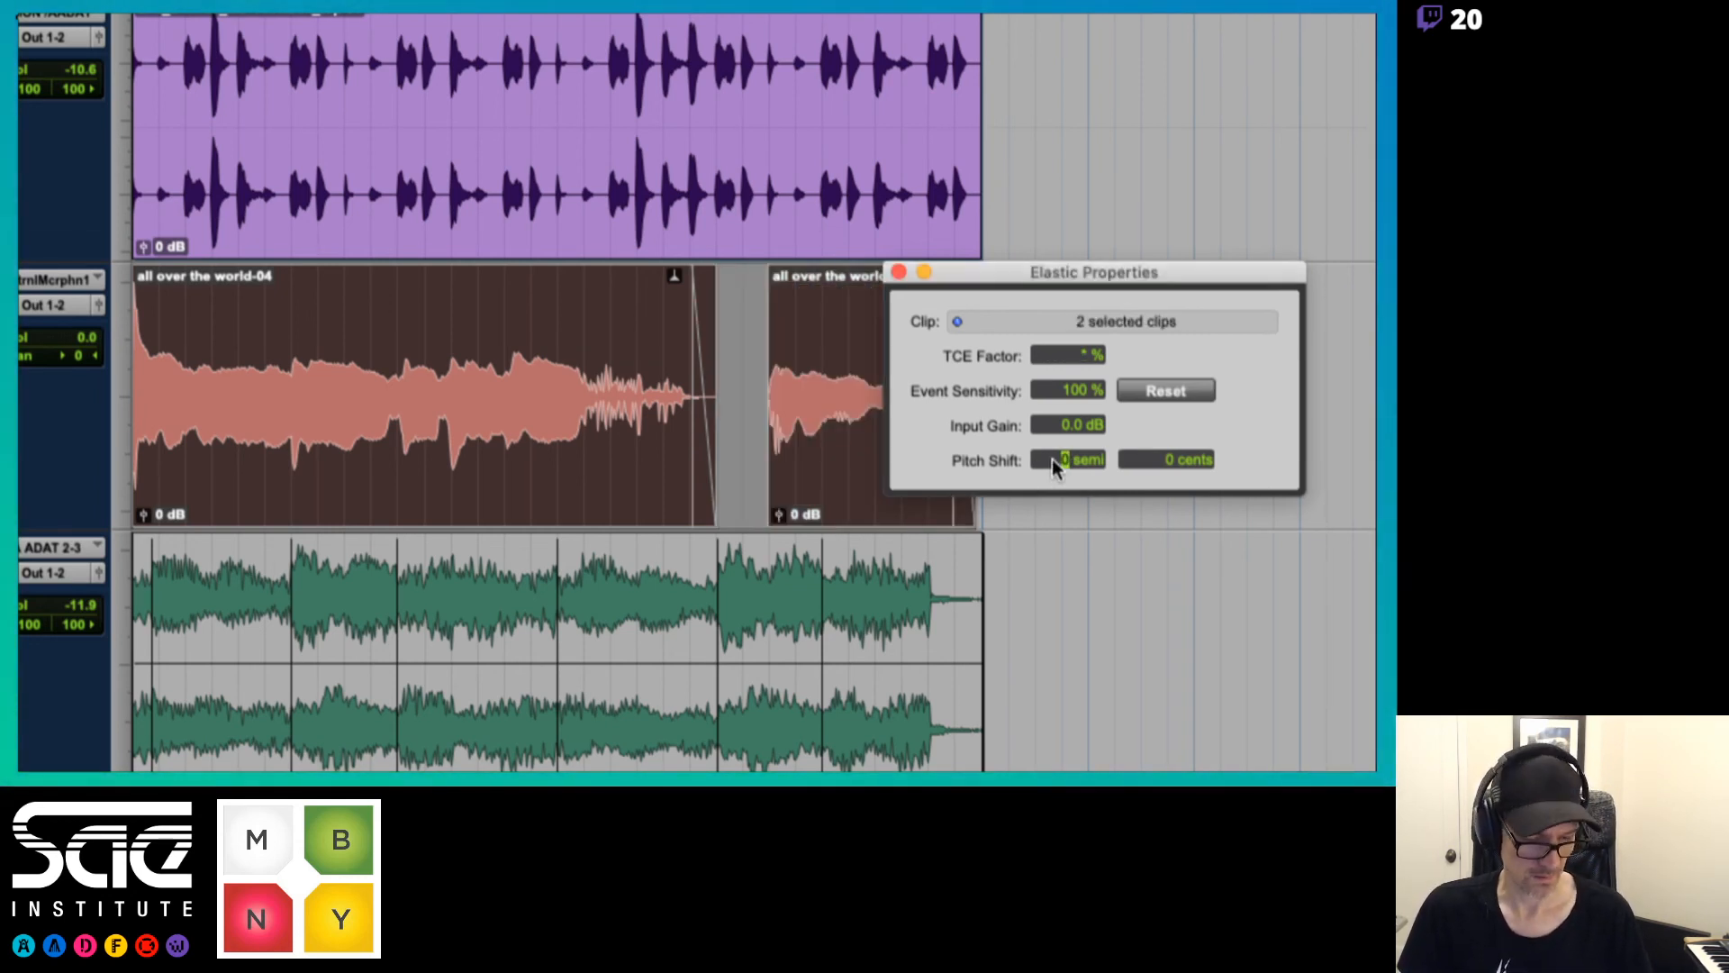
key("Return")
key("space")
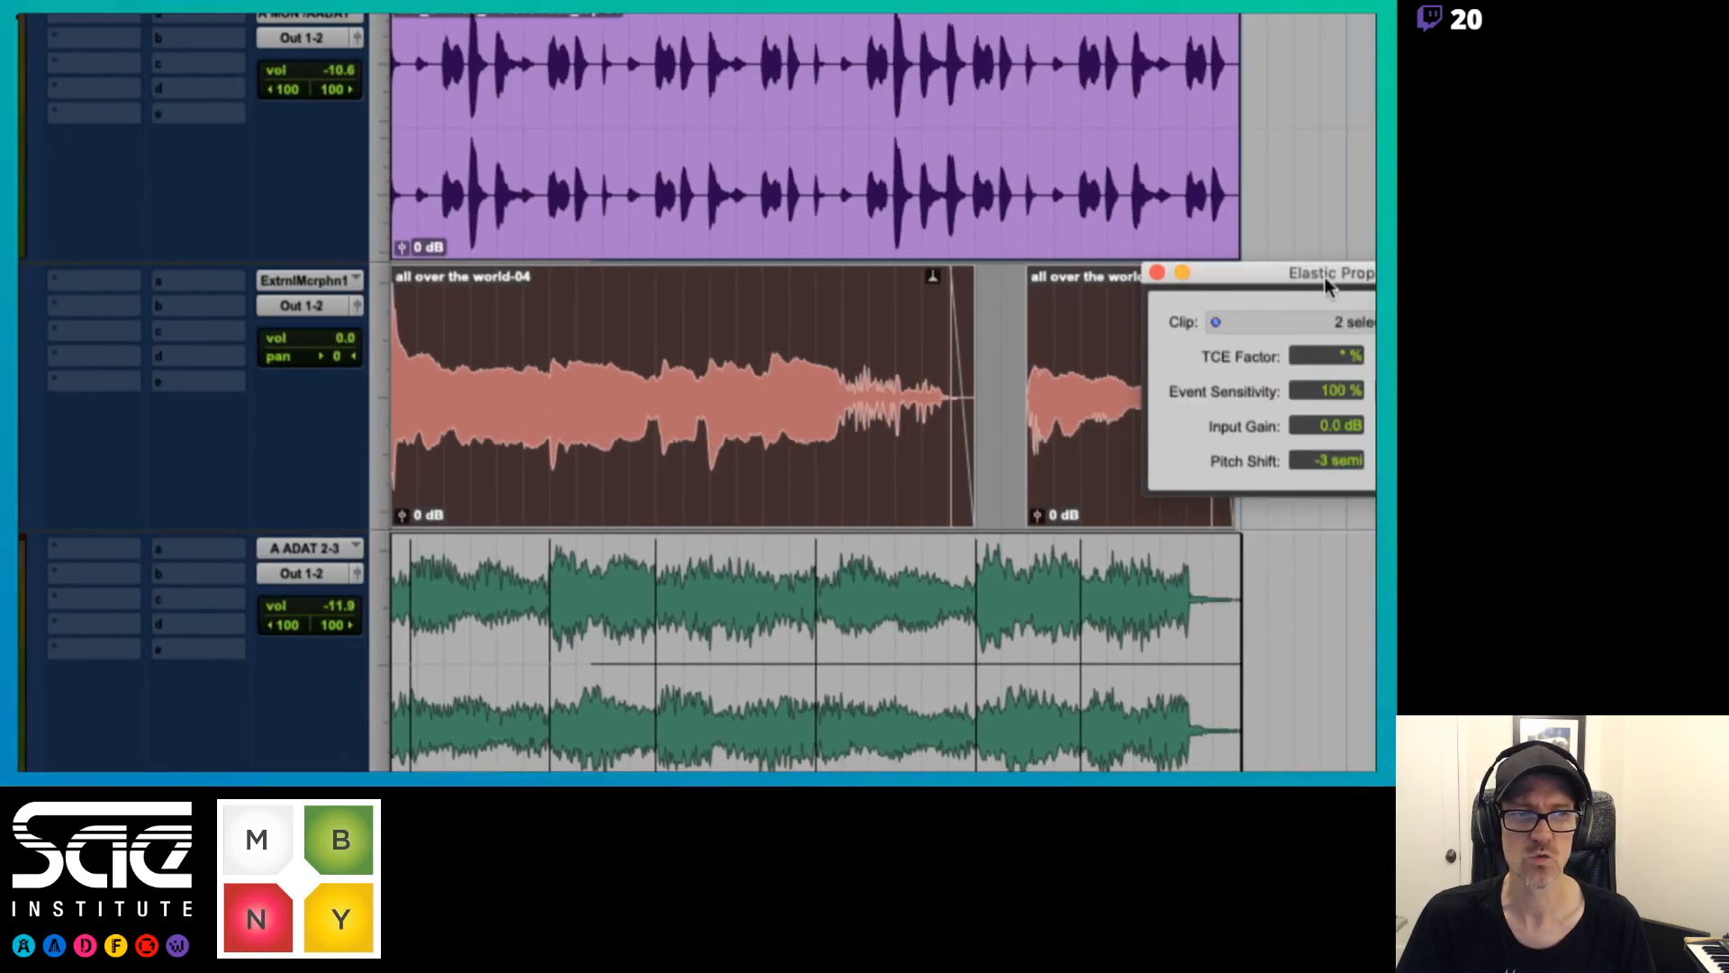
left_click_drag(1316, 278, 780, 56)
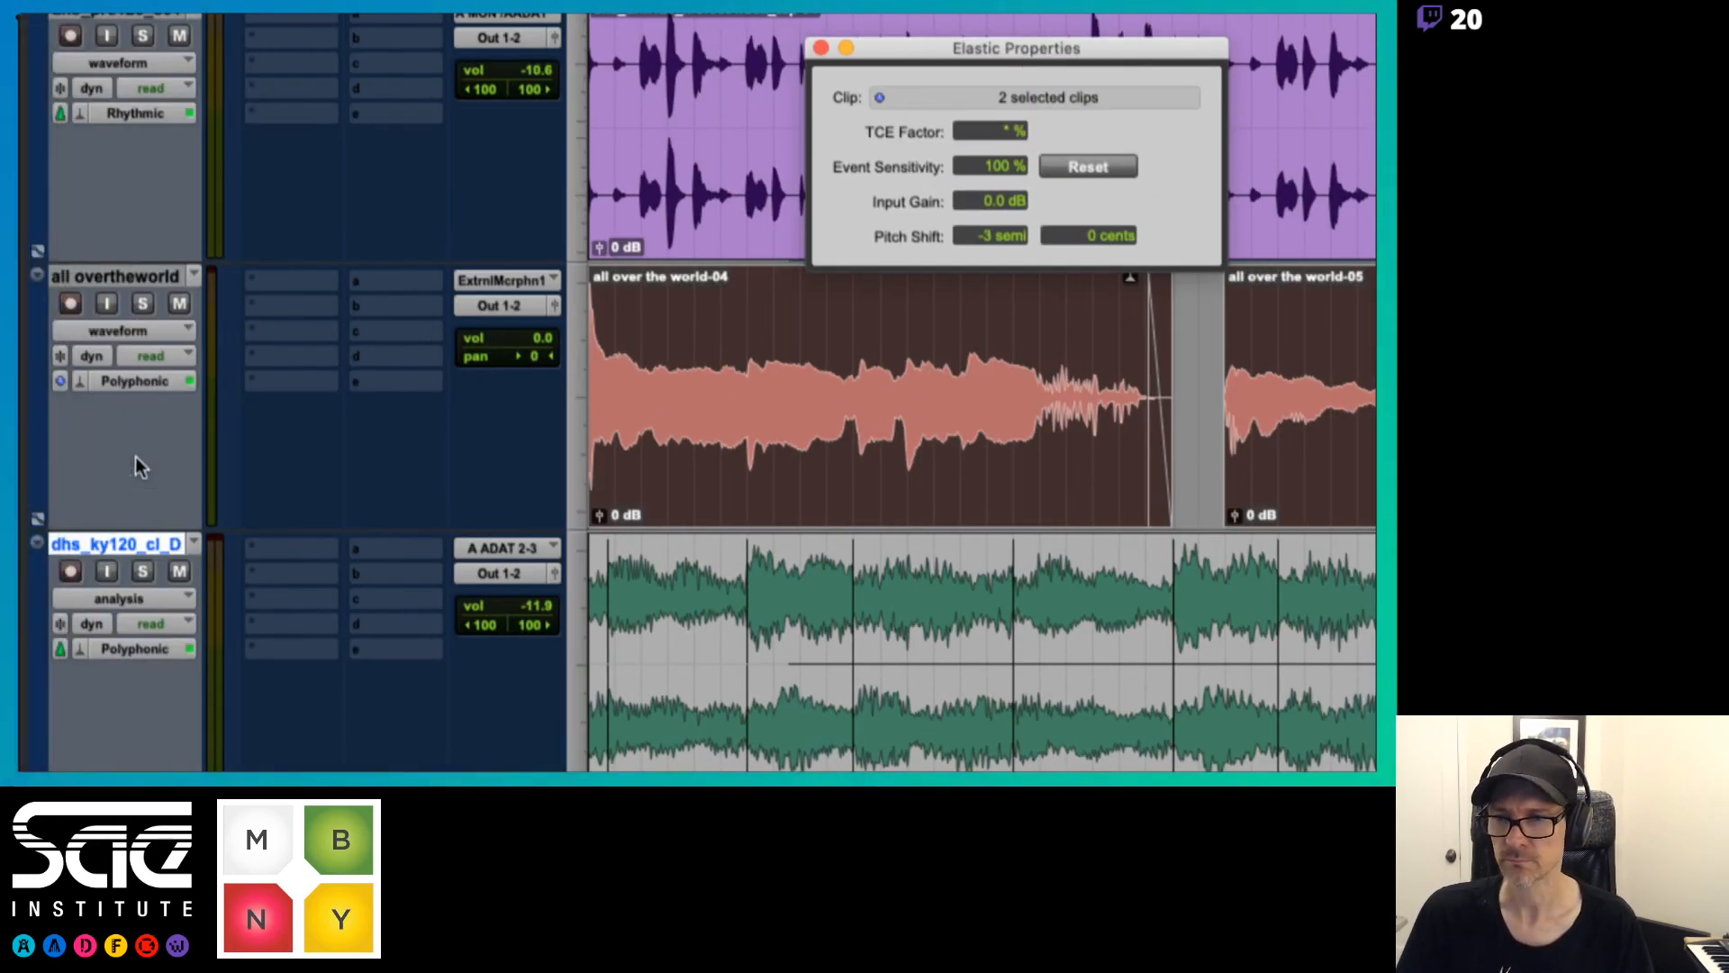
left_click(167, 332)
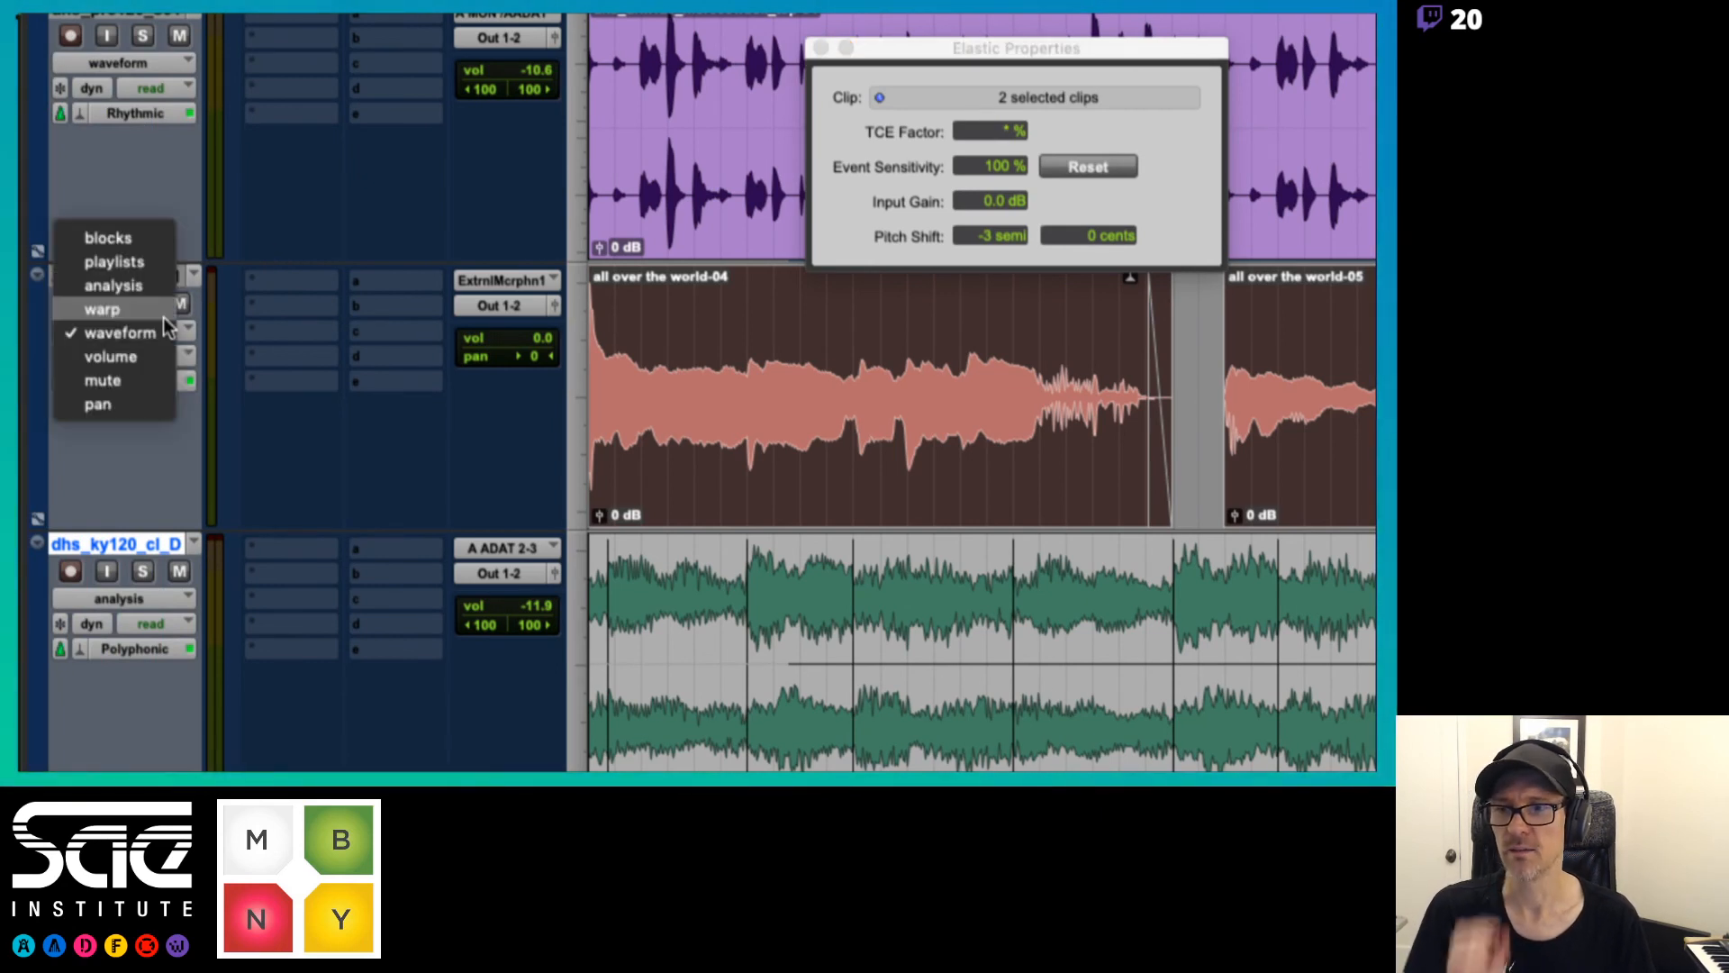
left_click(159, 335)
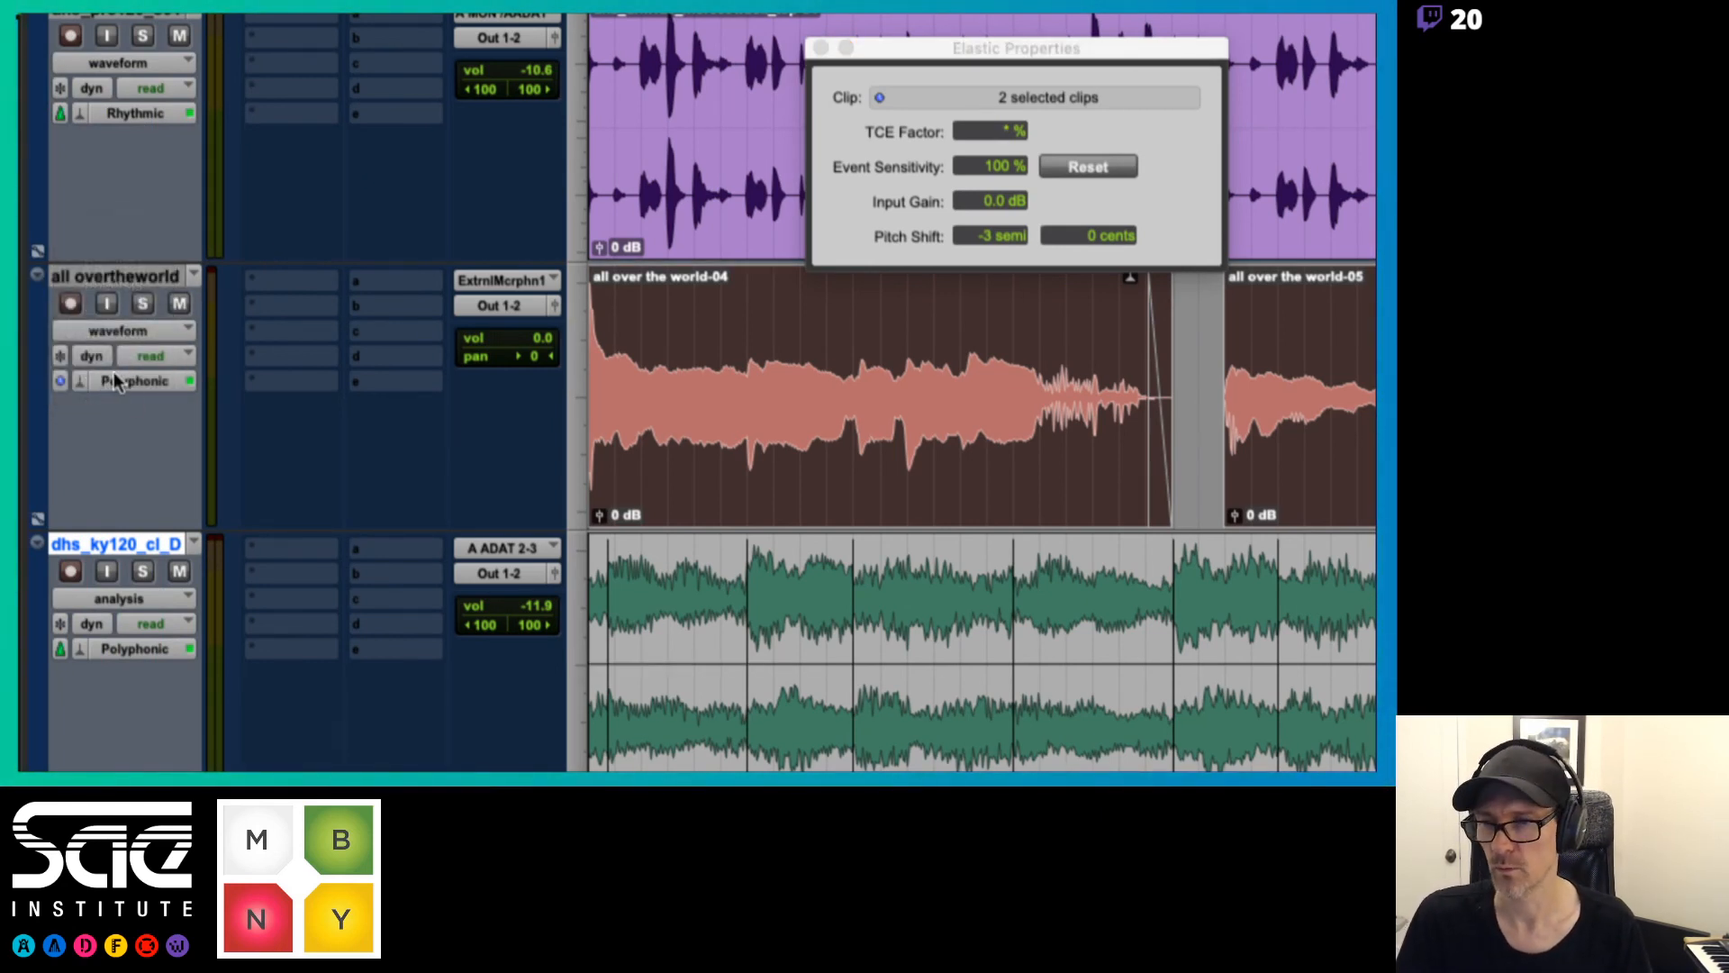
key("space")
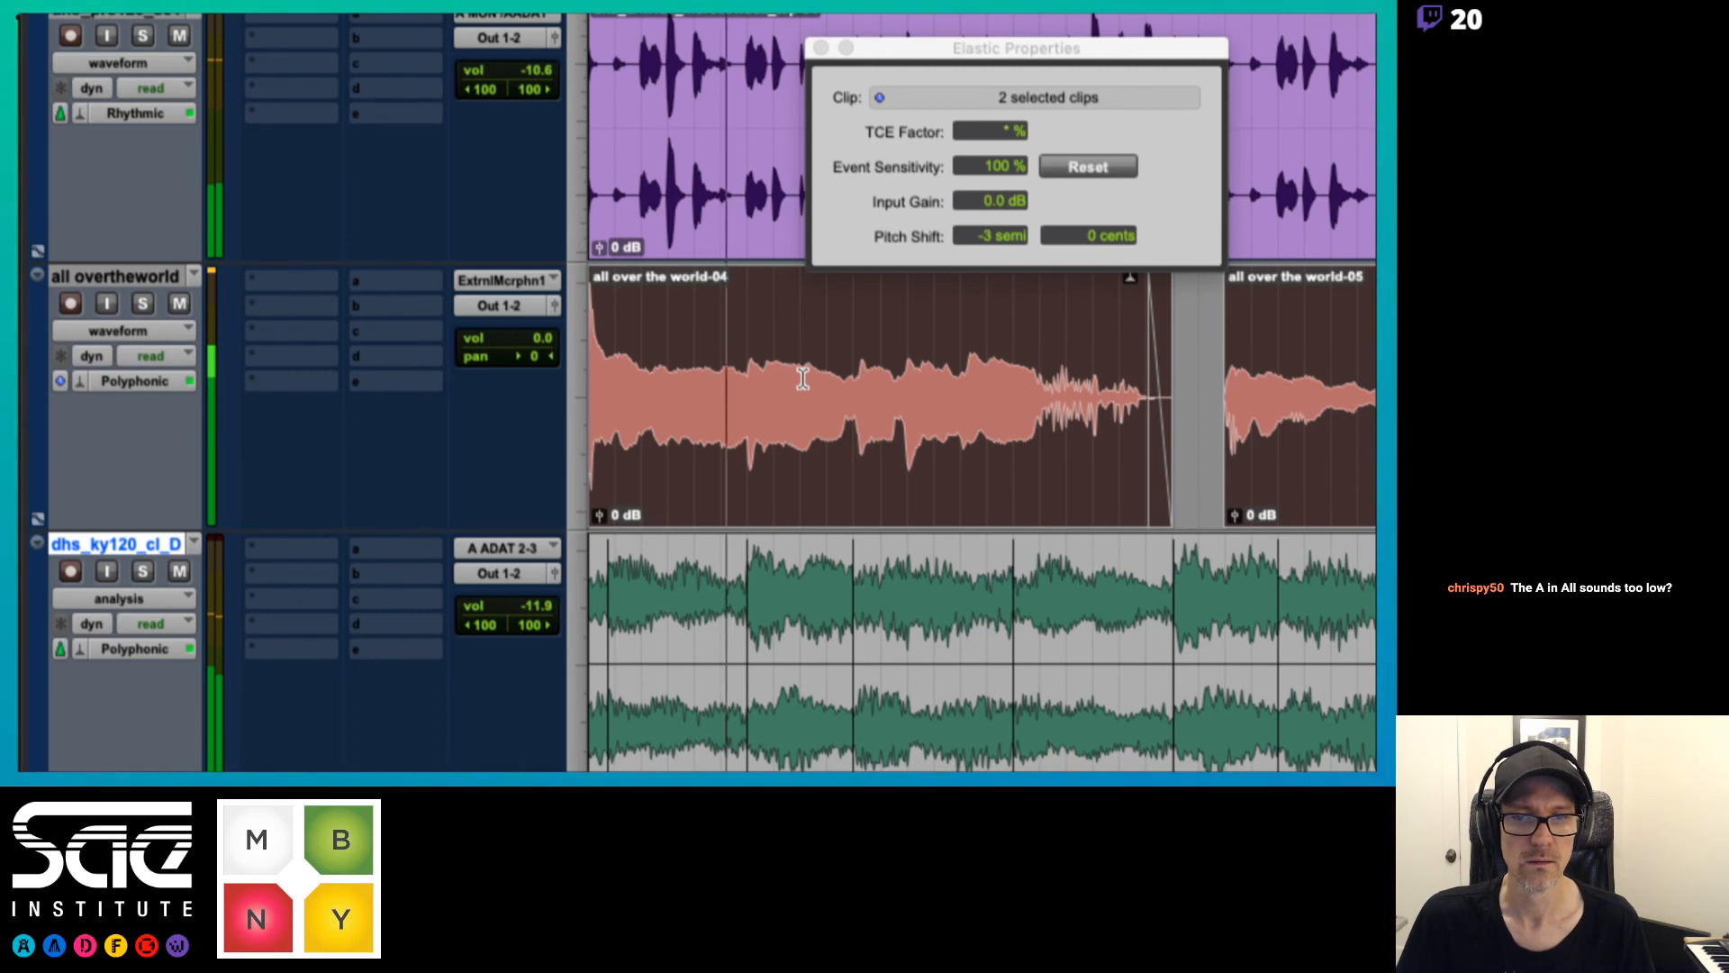
Separate the roughly one-beat vocal section from about 1|2|476 to 1|3|487 into its own clip and open its semitone pitch shift for editing
left_click_drag(797, 378, 857, 379)
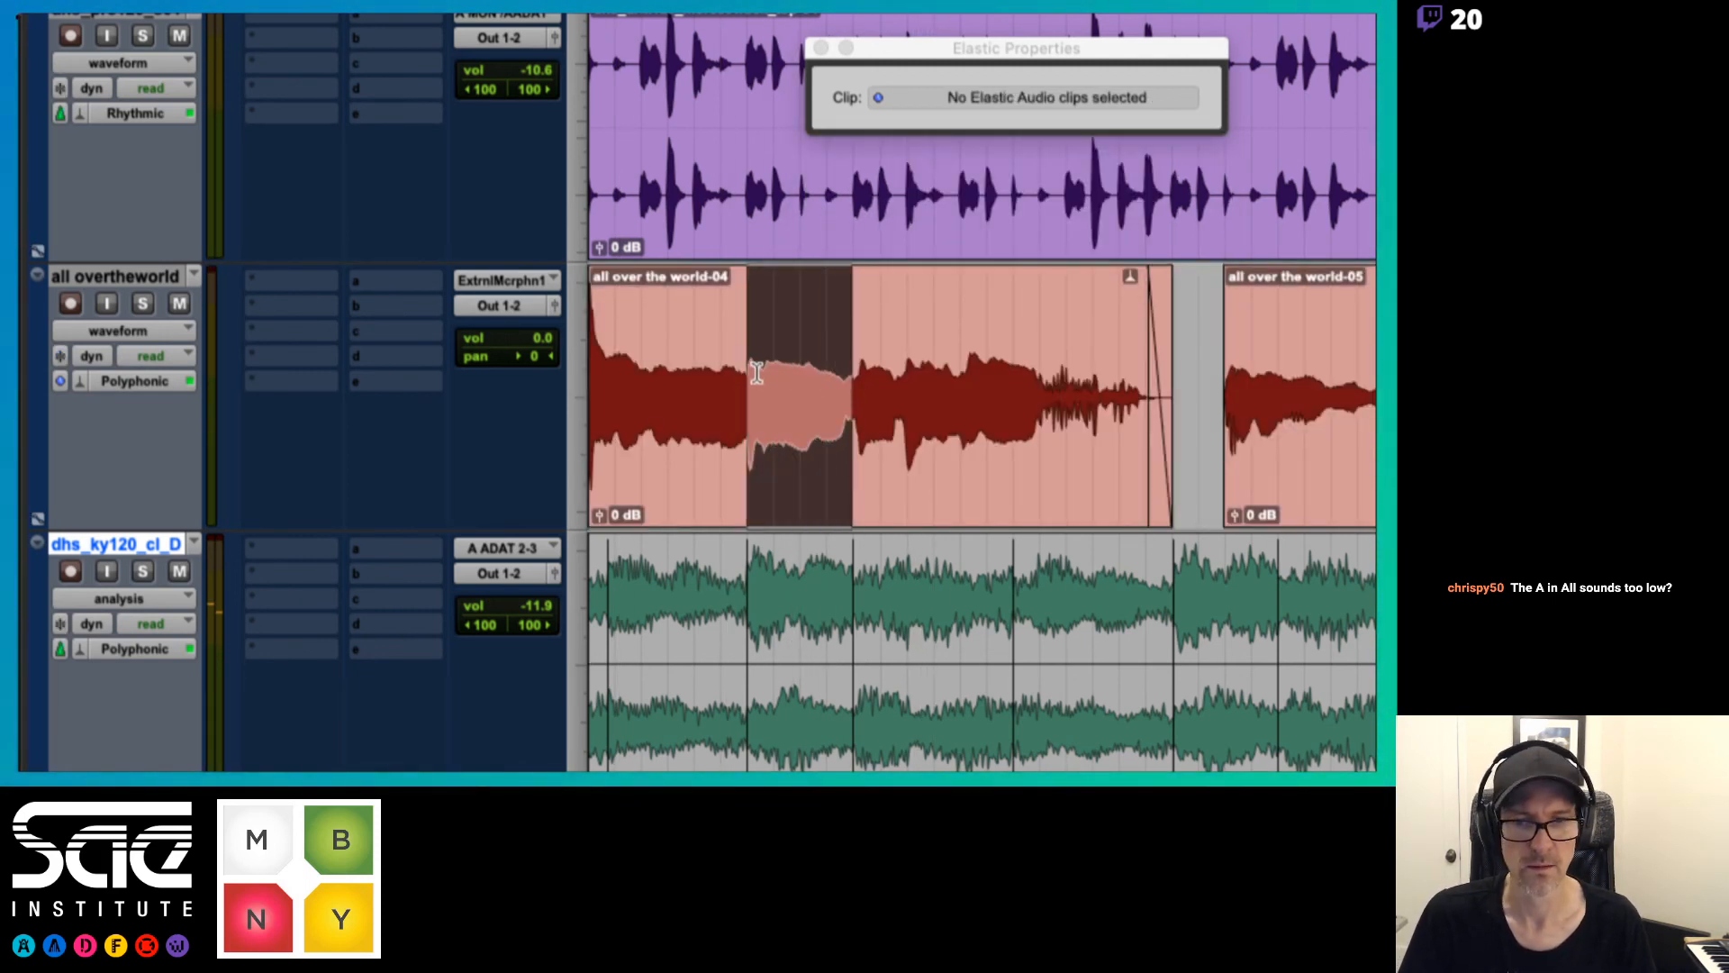
left_click_drag(749, 374, 856, 384)
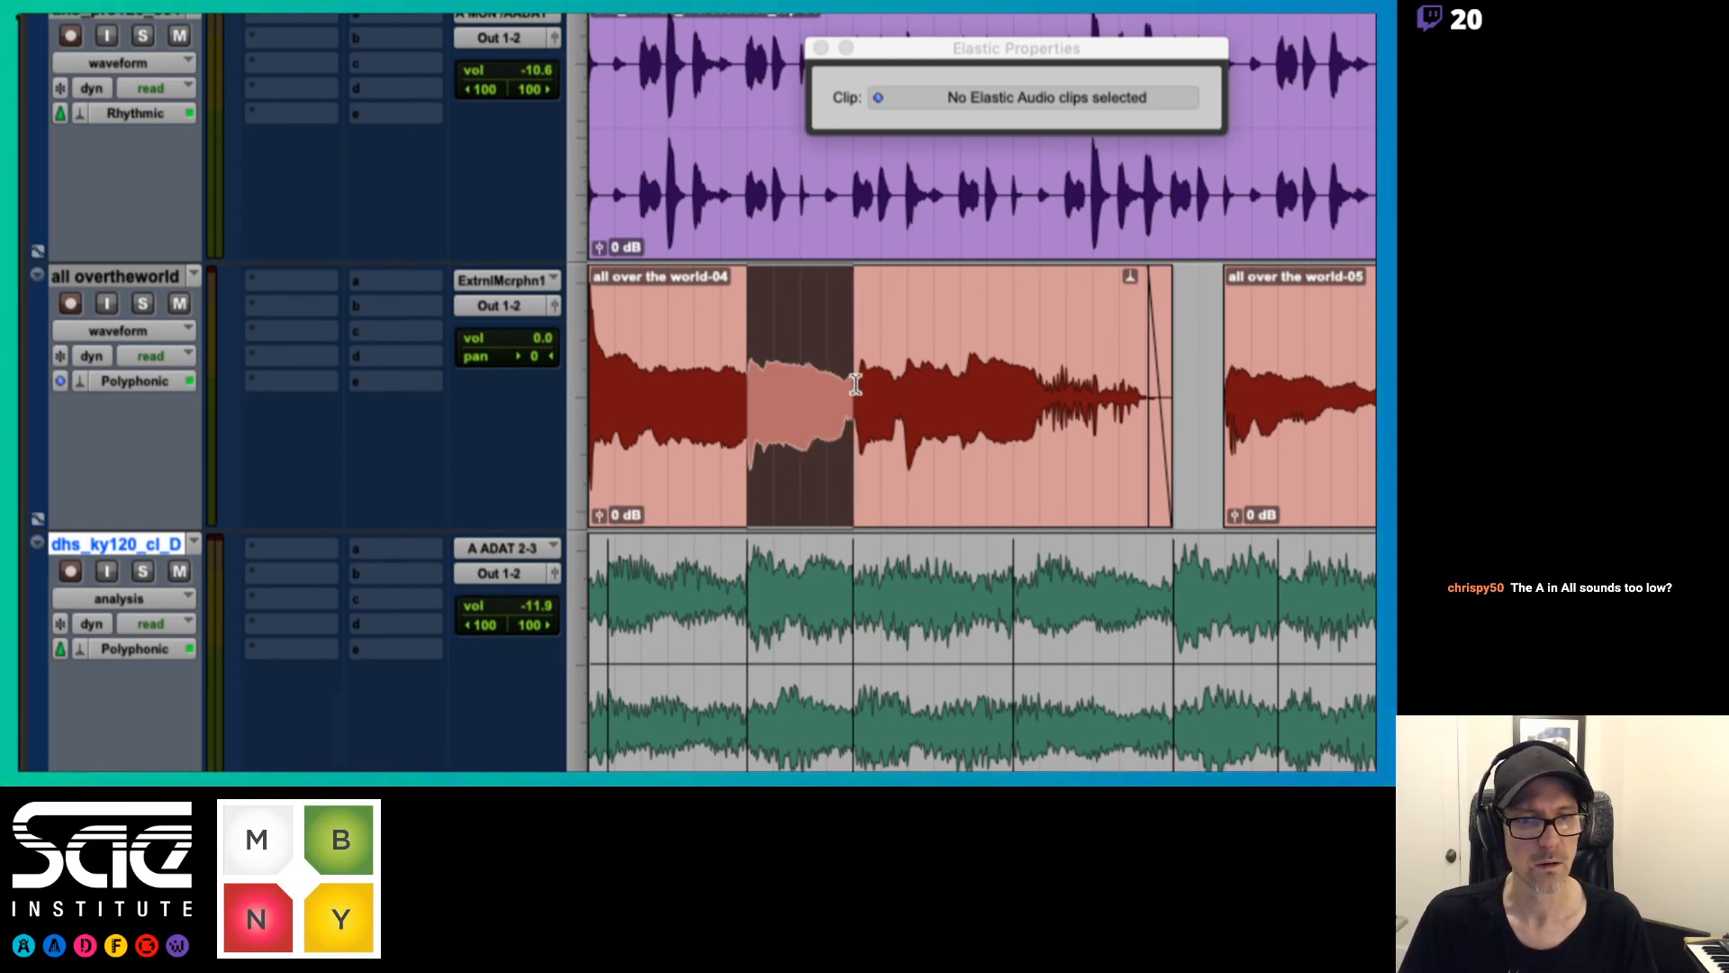
key("super+e")
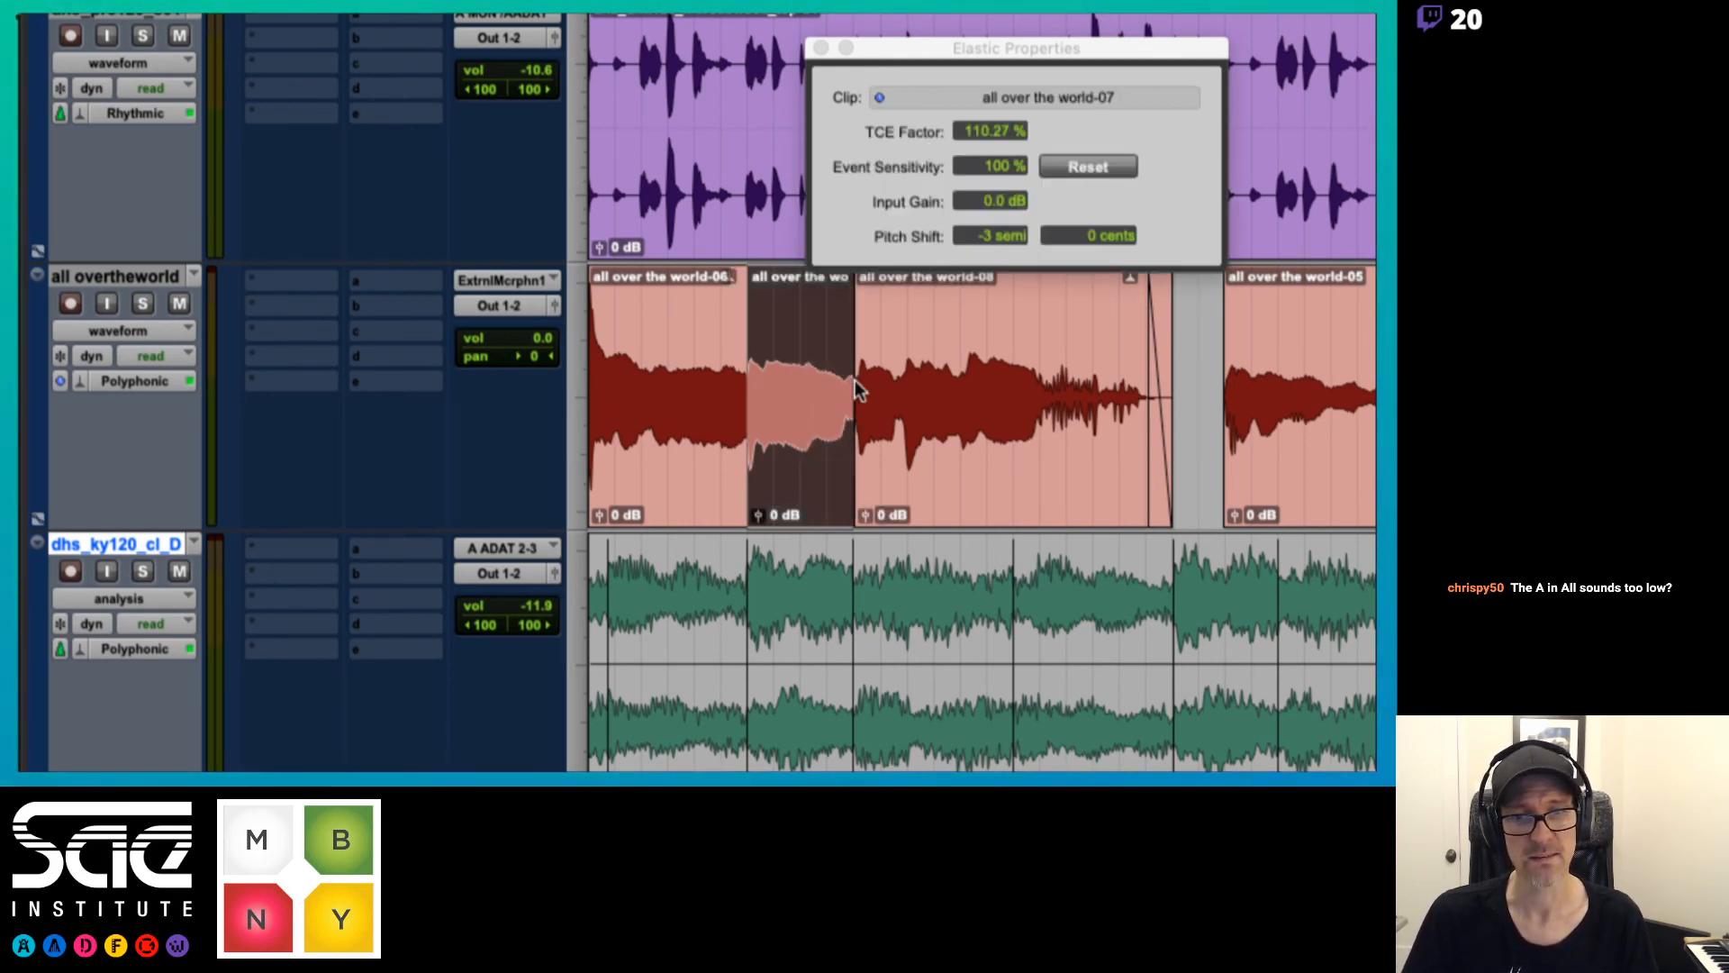
left_click(980, 236)
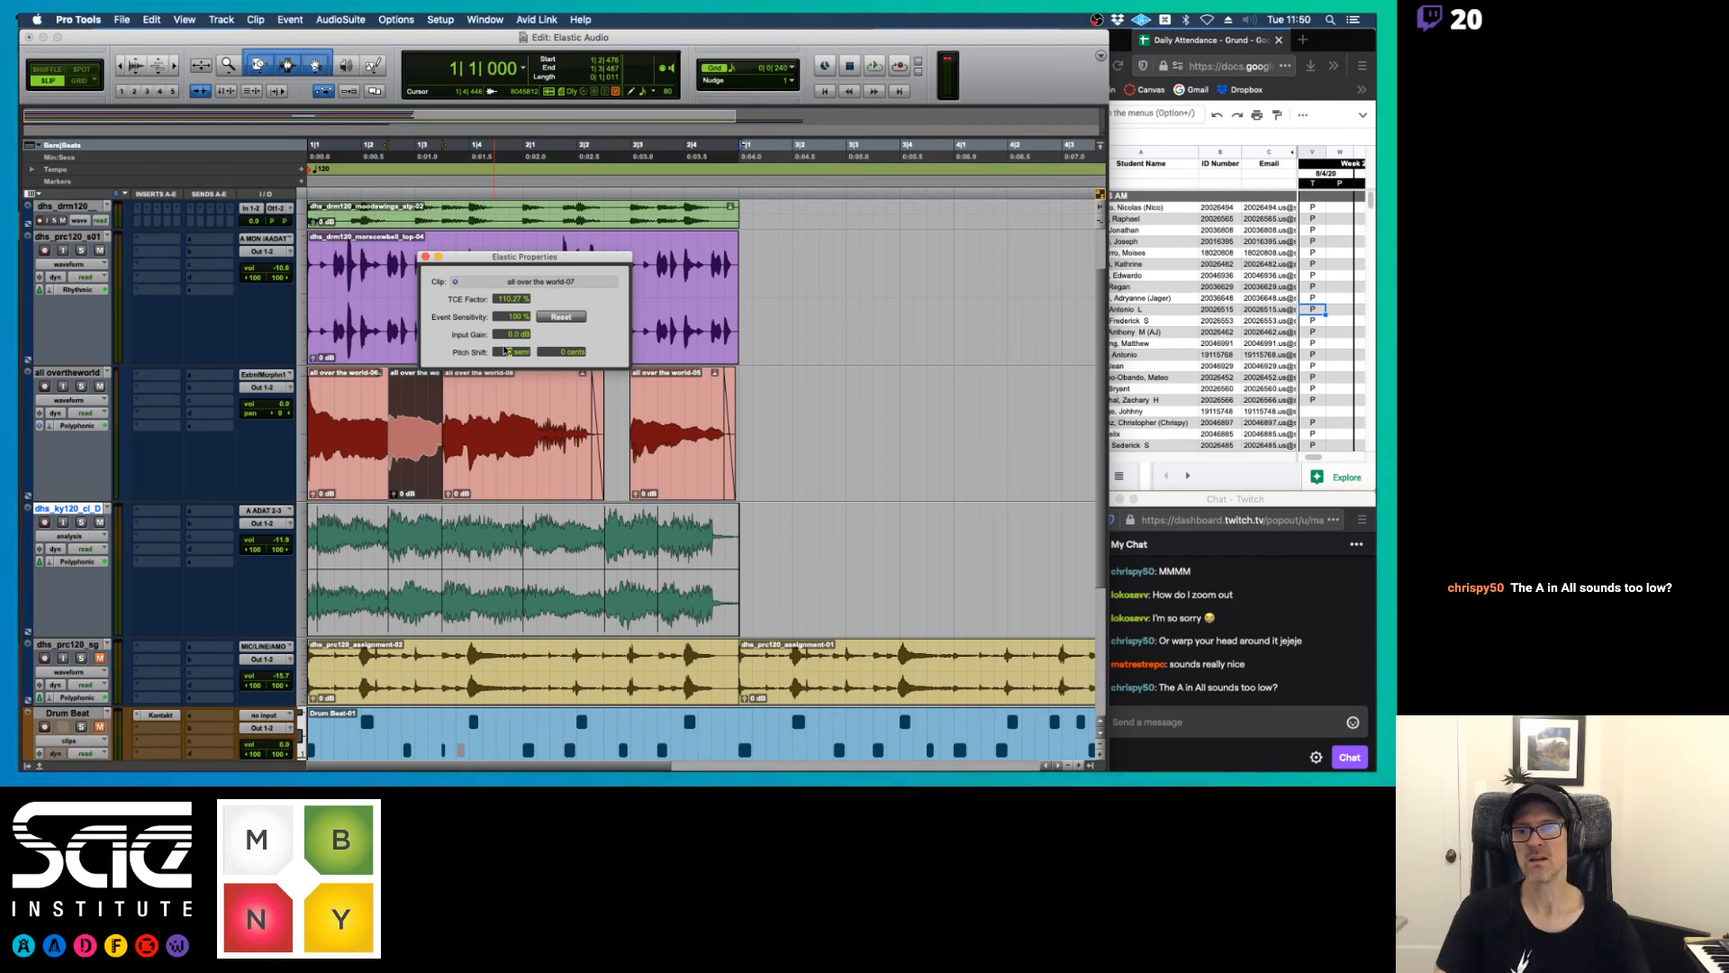
Fine-tune the first vocal clip's pitch shift in cents while listening to playback
left_click(356, 466)
key("space")
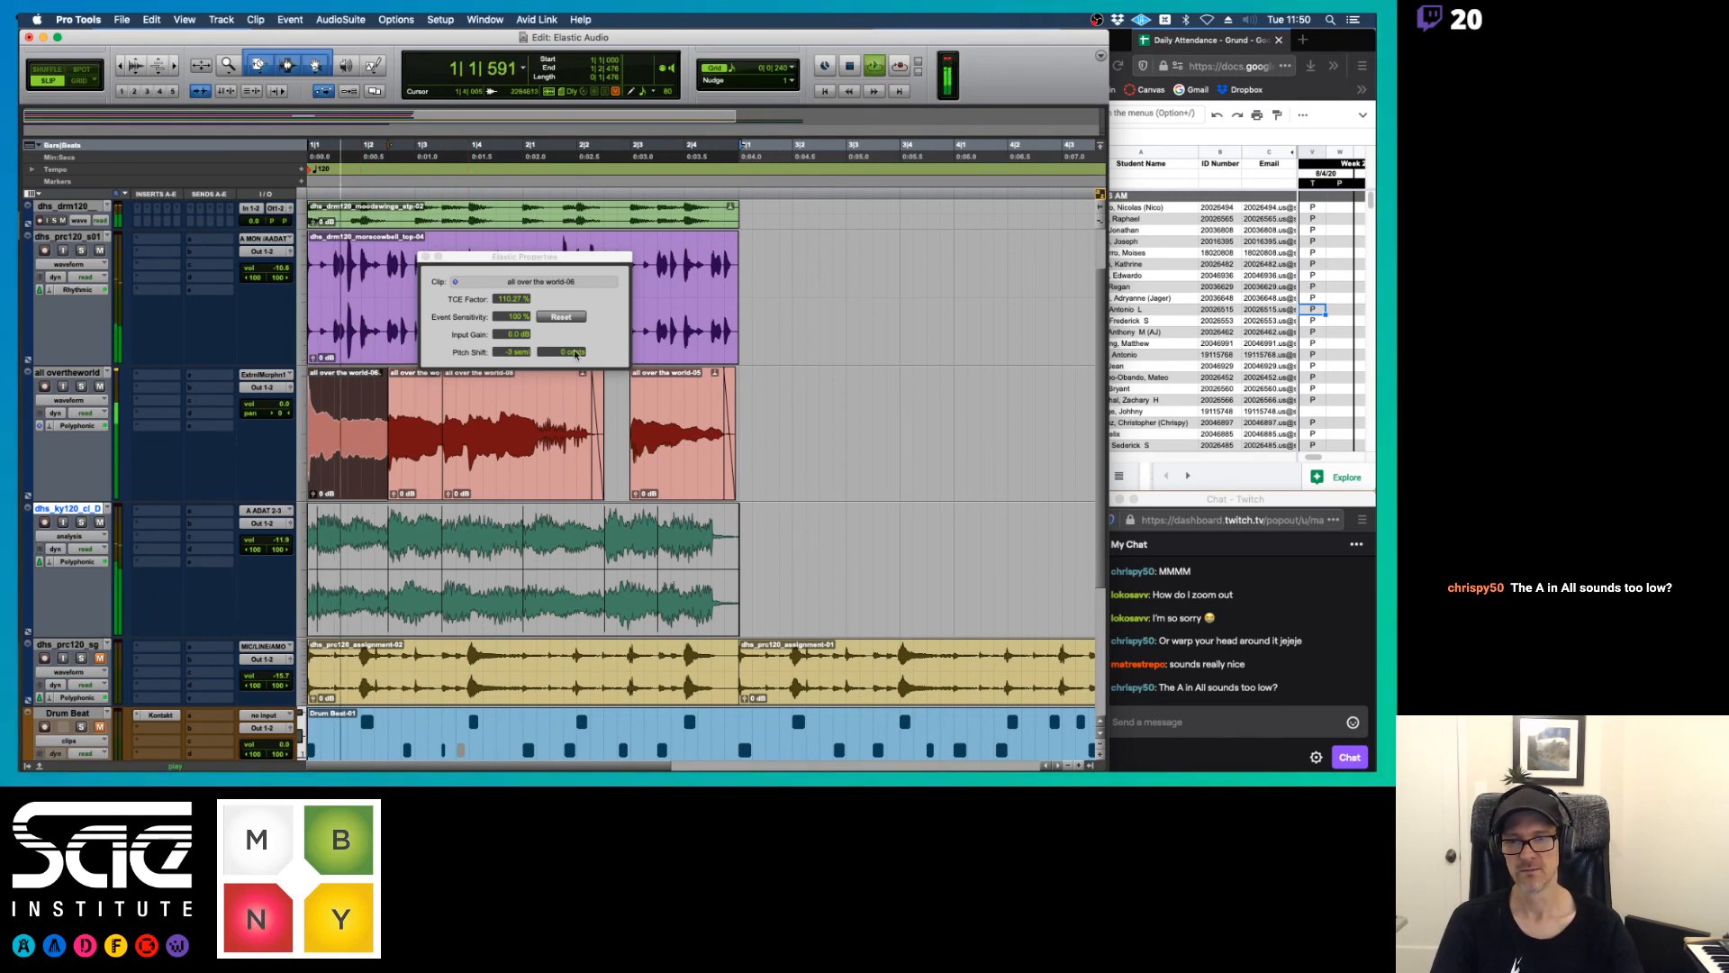
key("space")
left_click(564, 354)
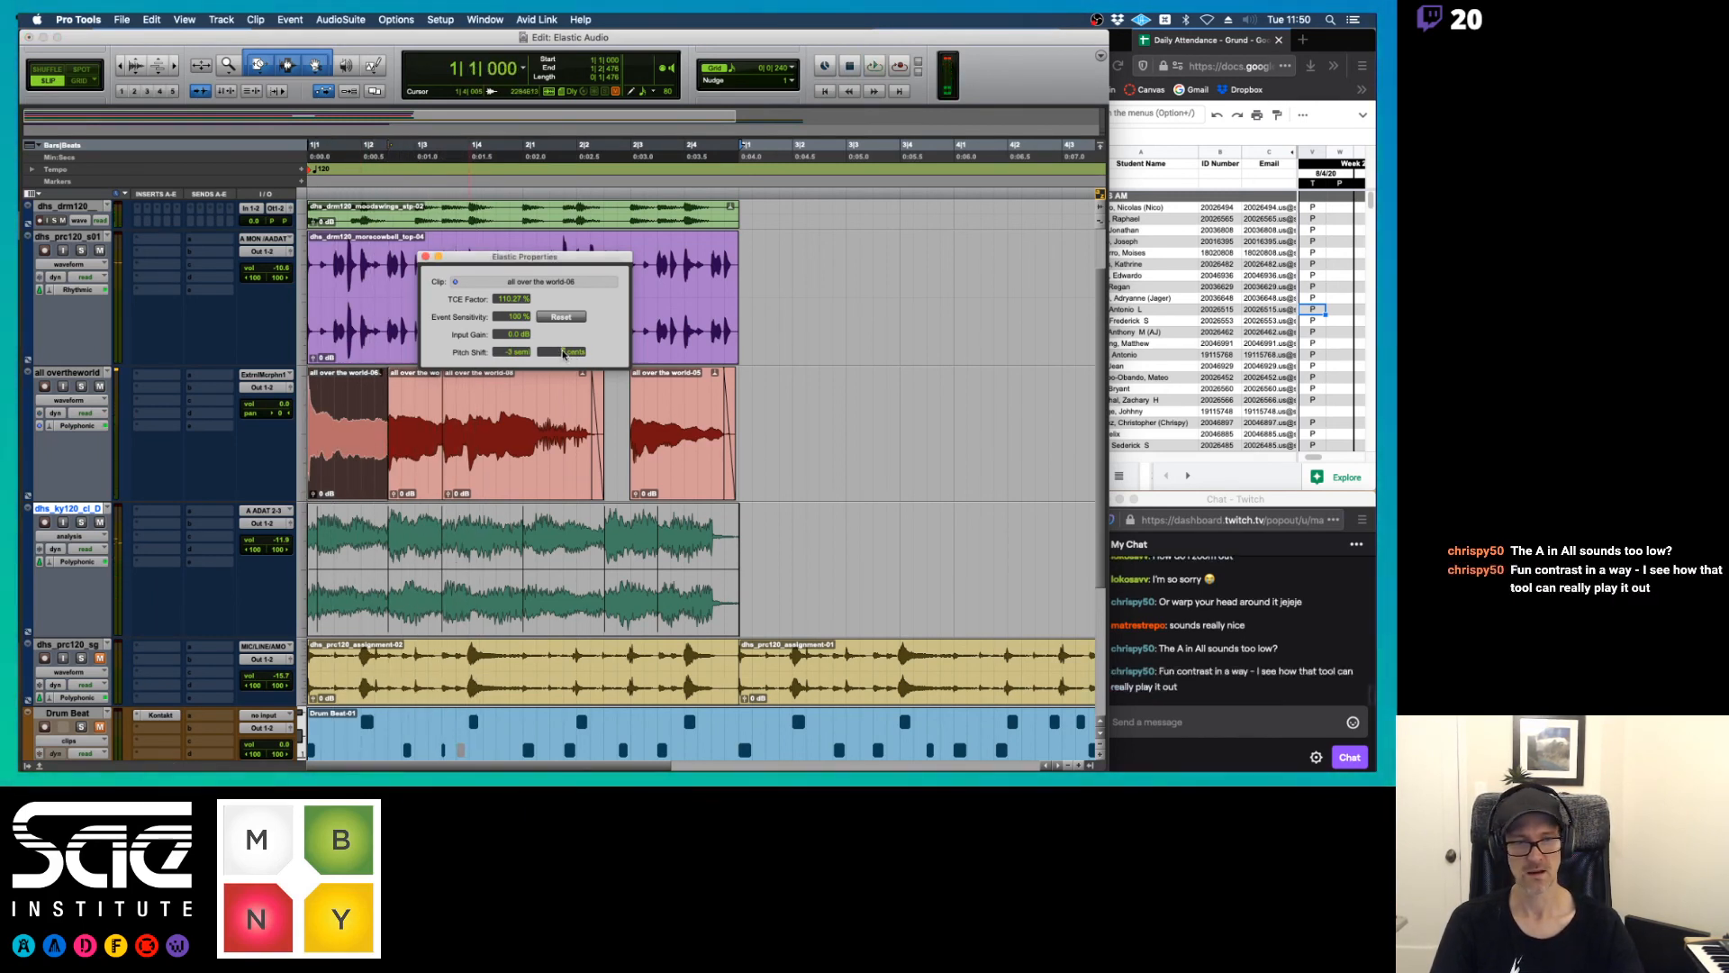
key("space")
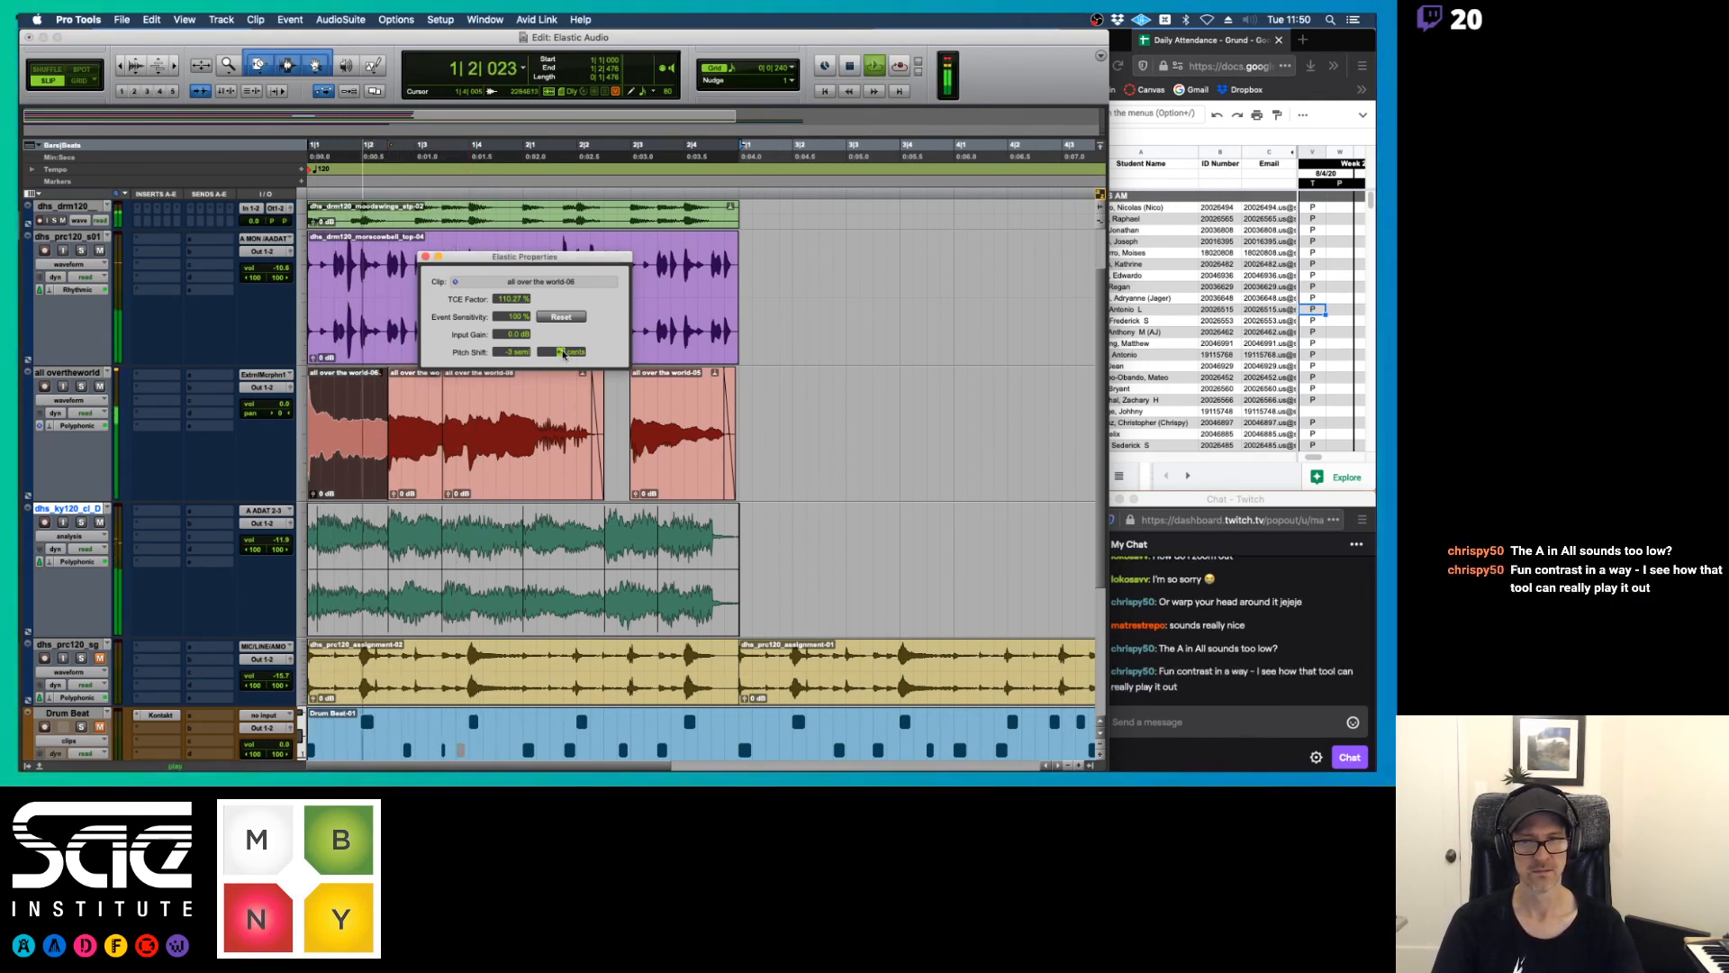
key("space")
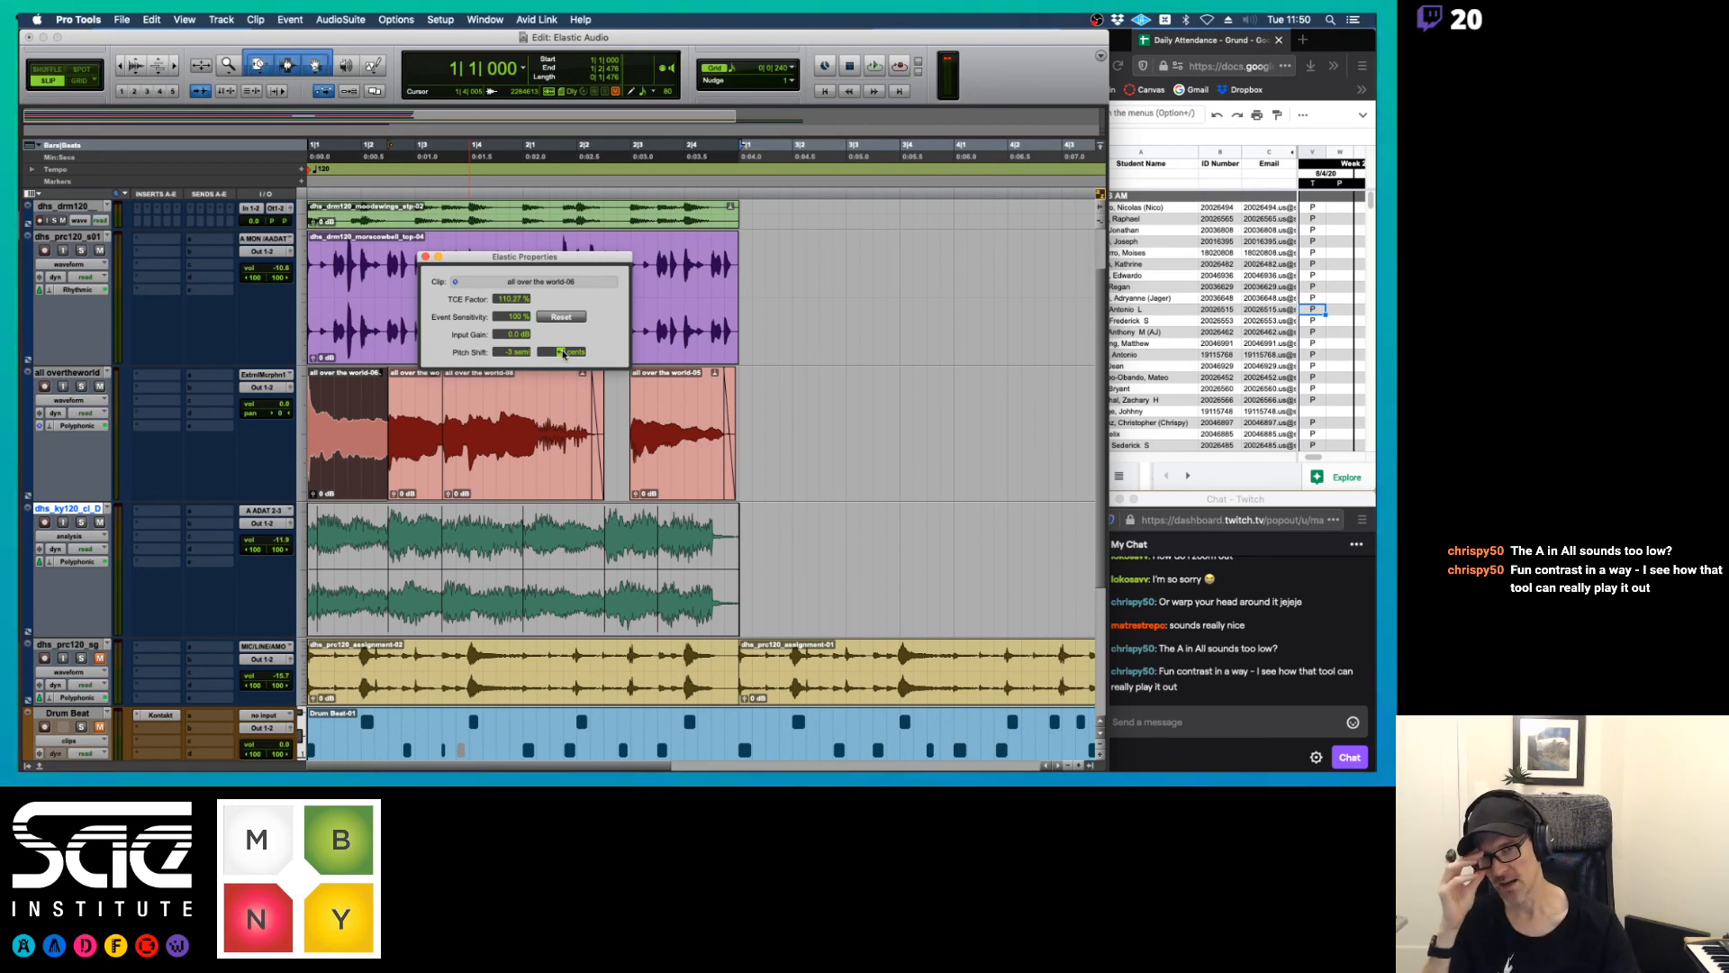
Review the Elastic Audio commands for the third vocal clip, move the properties window clear of the clips, and play back the vocal edits
left_click(494, 472)
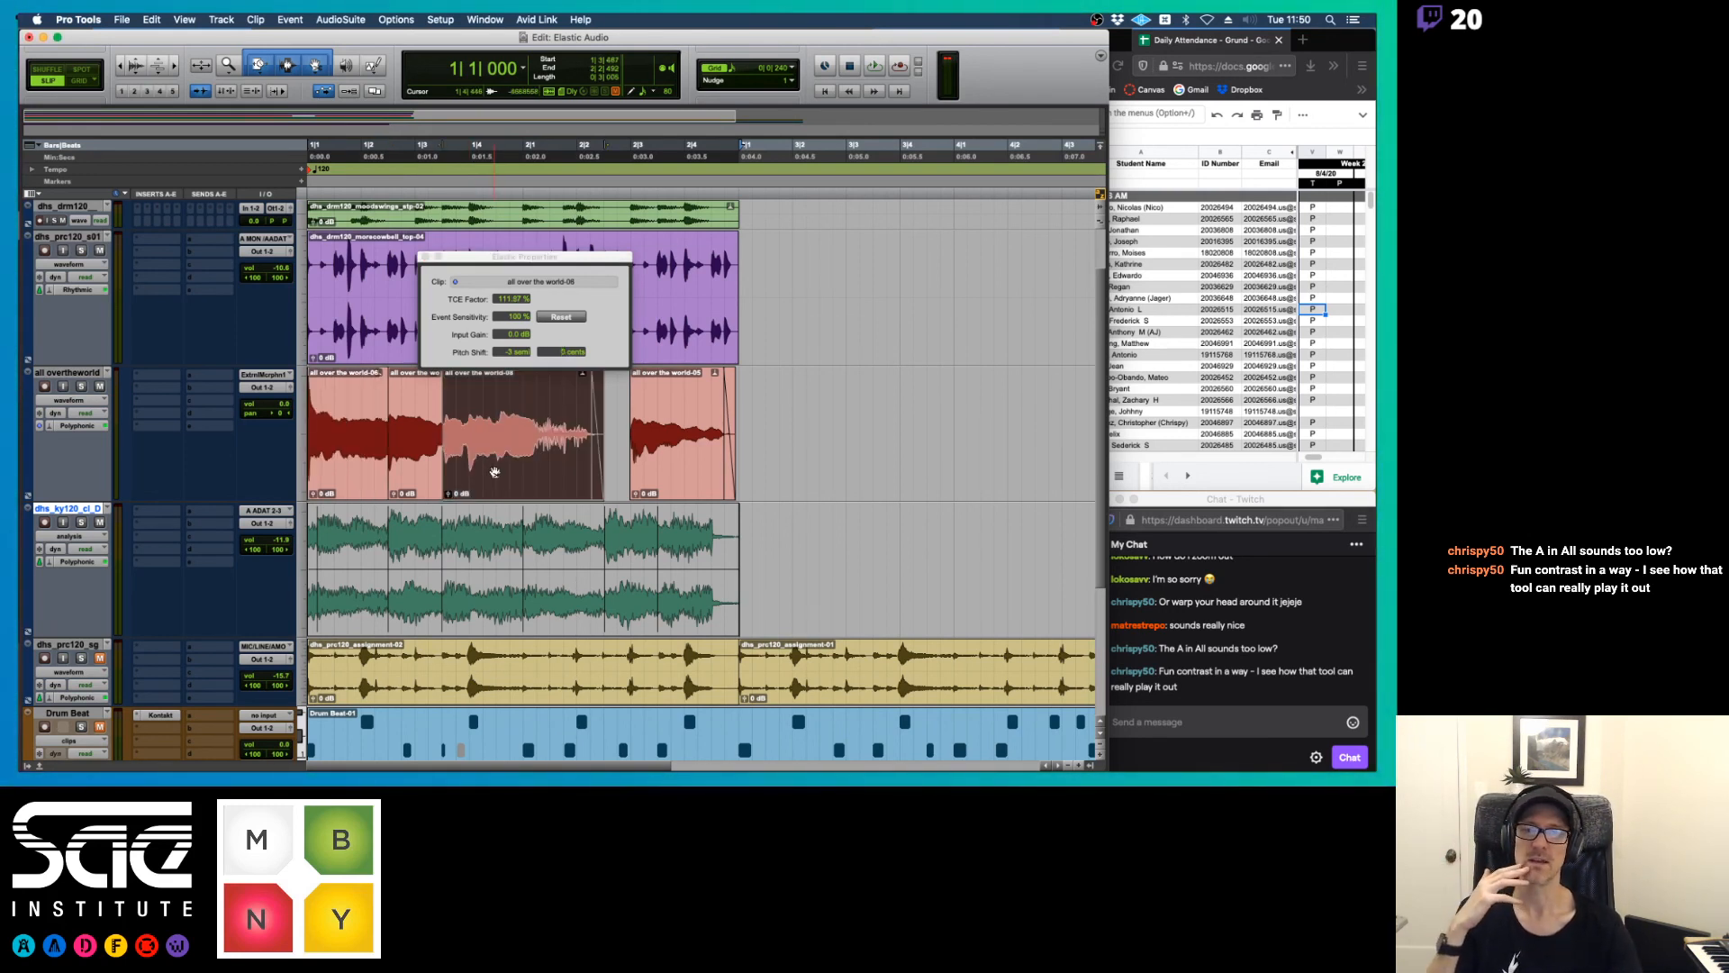
right_click(495, 471)
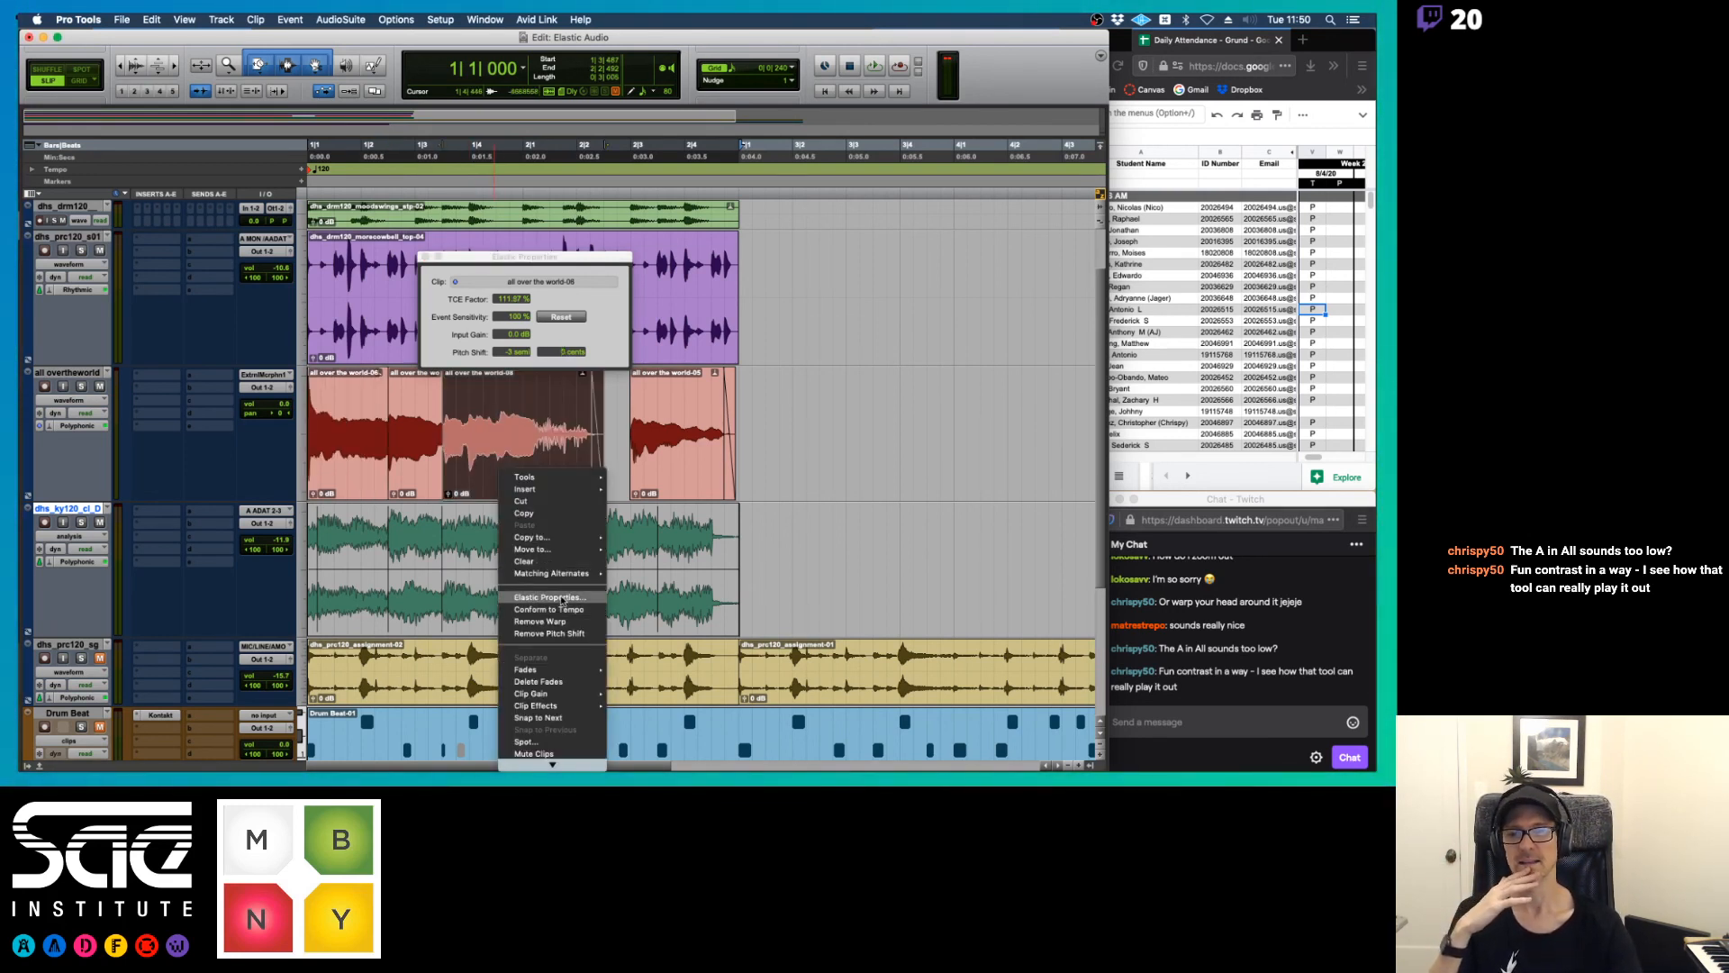
left_click(854, 430)
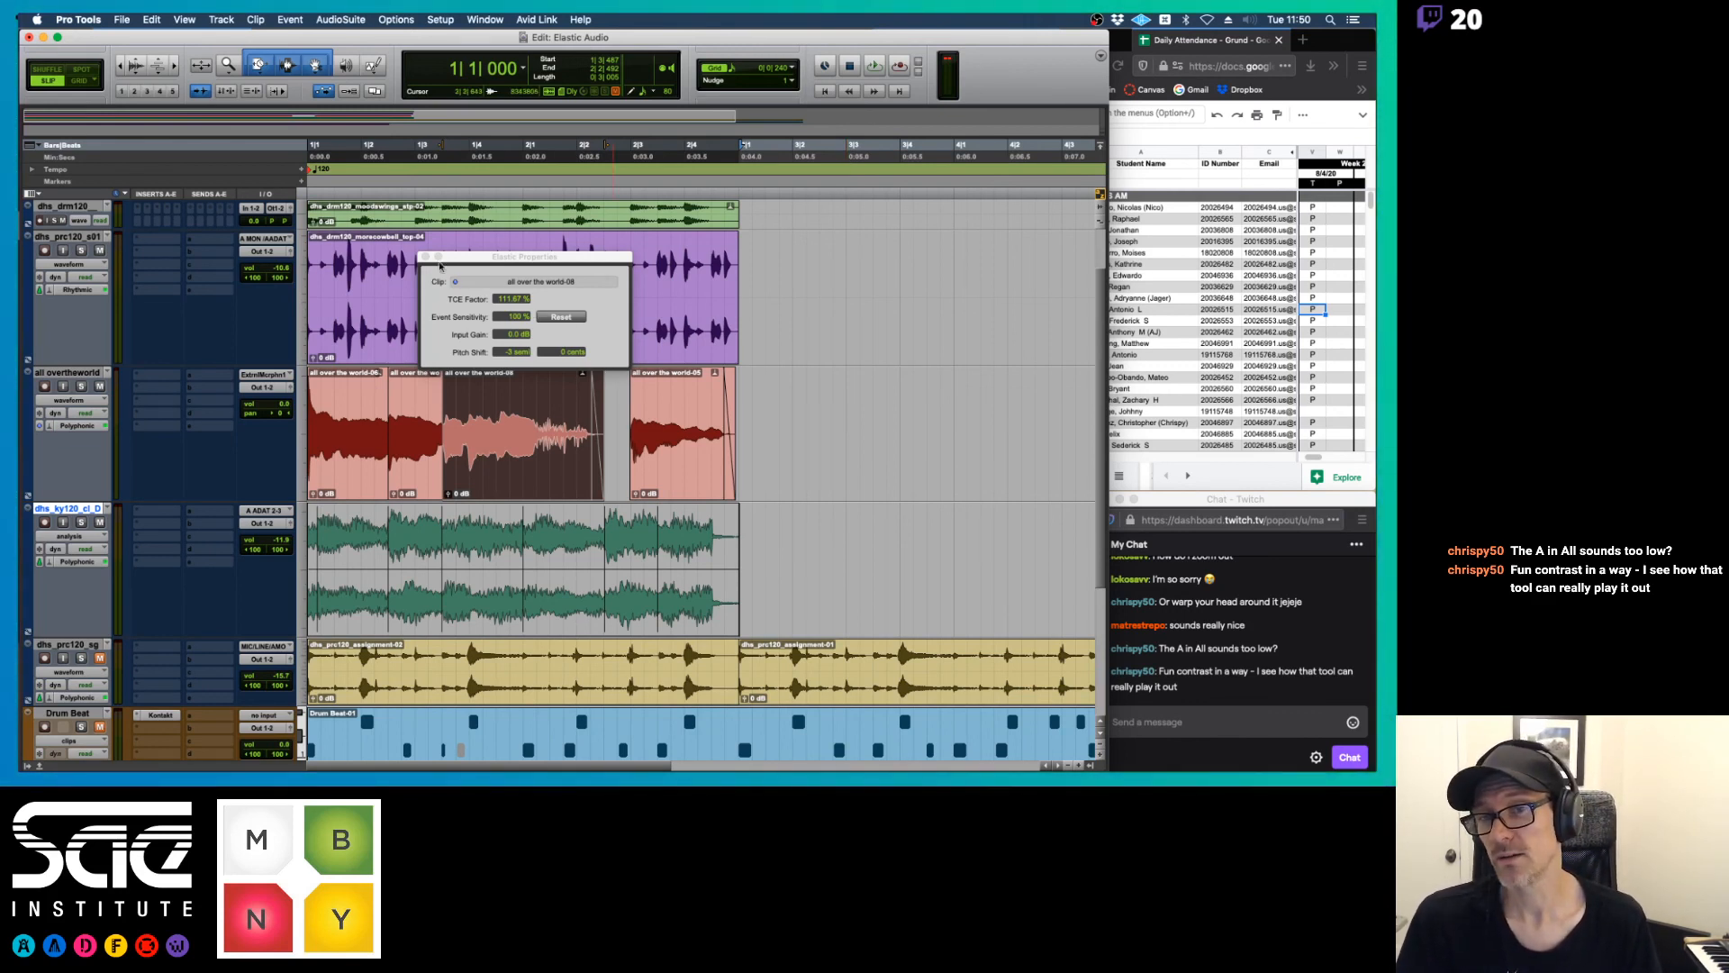
left_click_drag(462, 260, 802, 217)
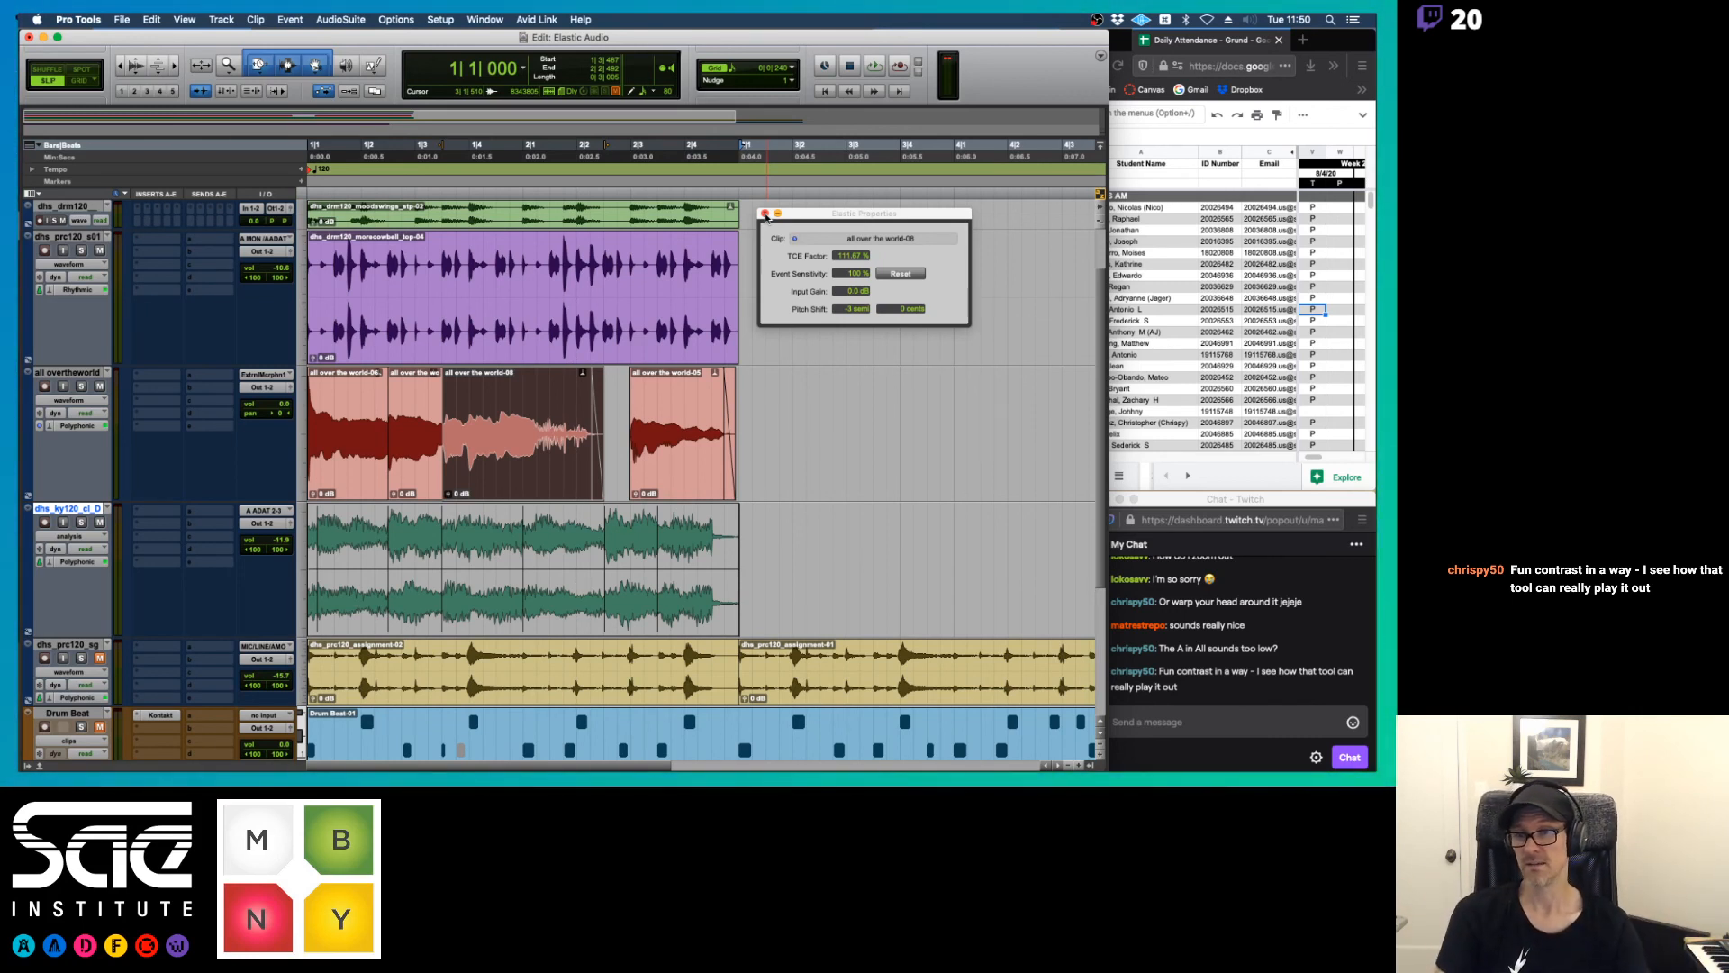
key("space")
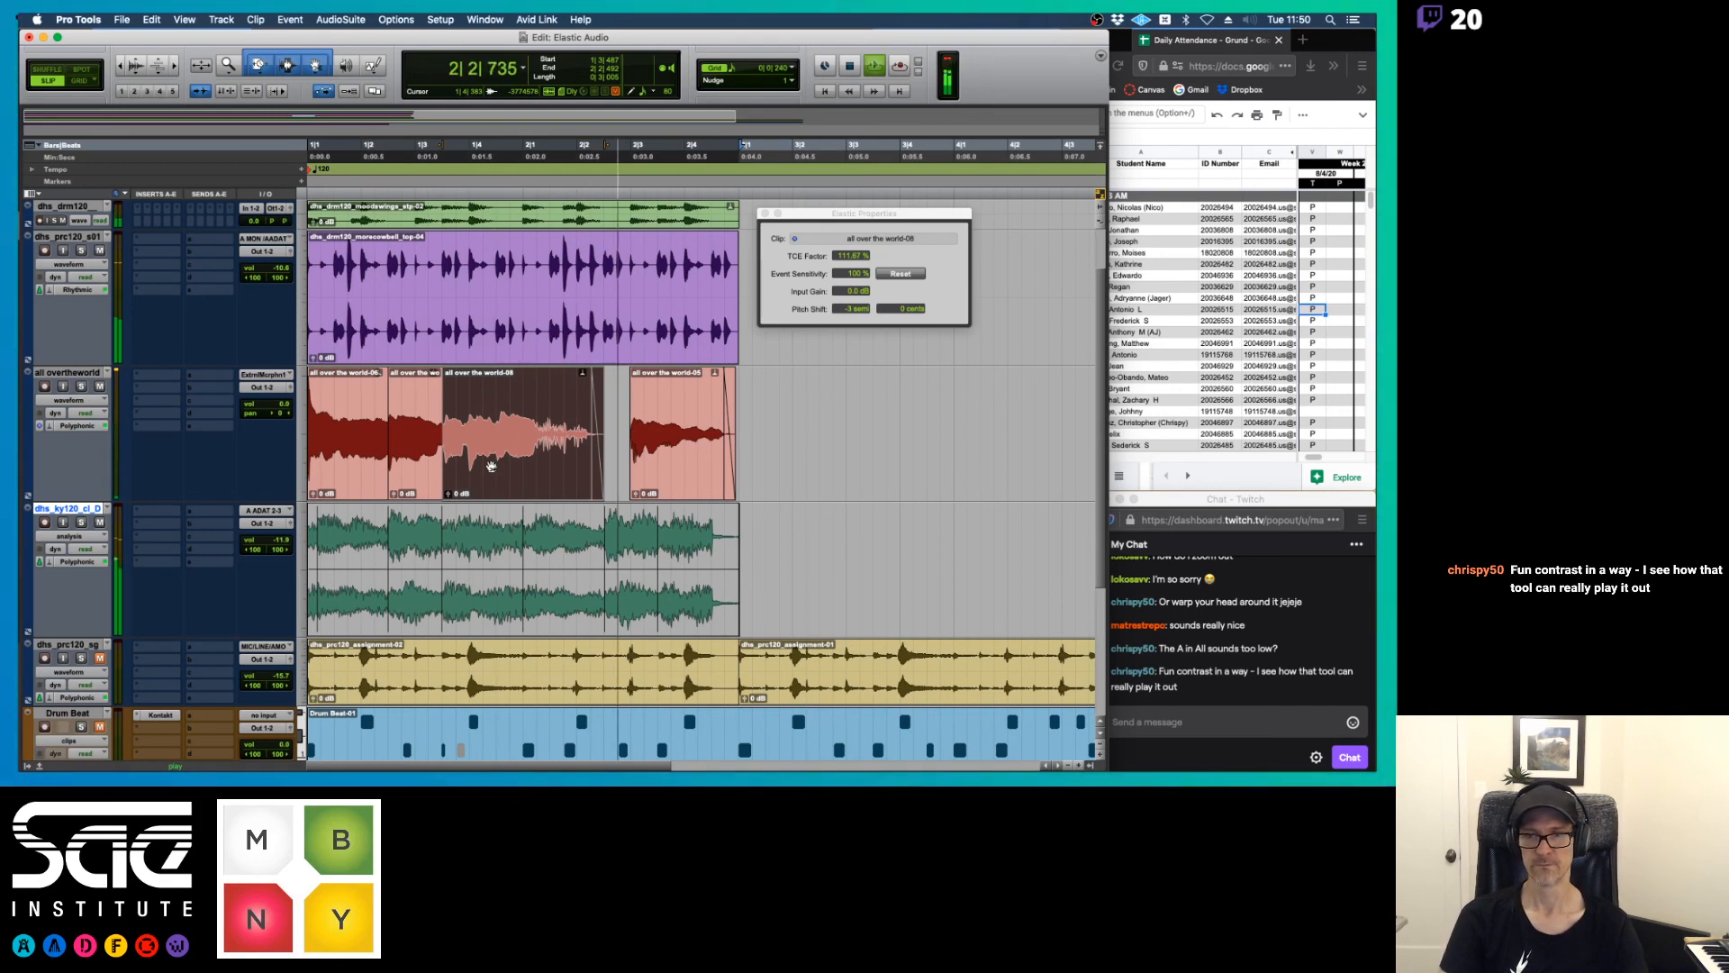
key("space")
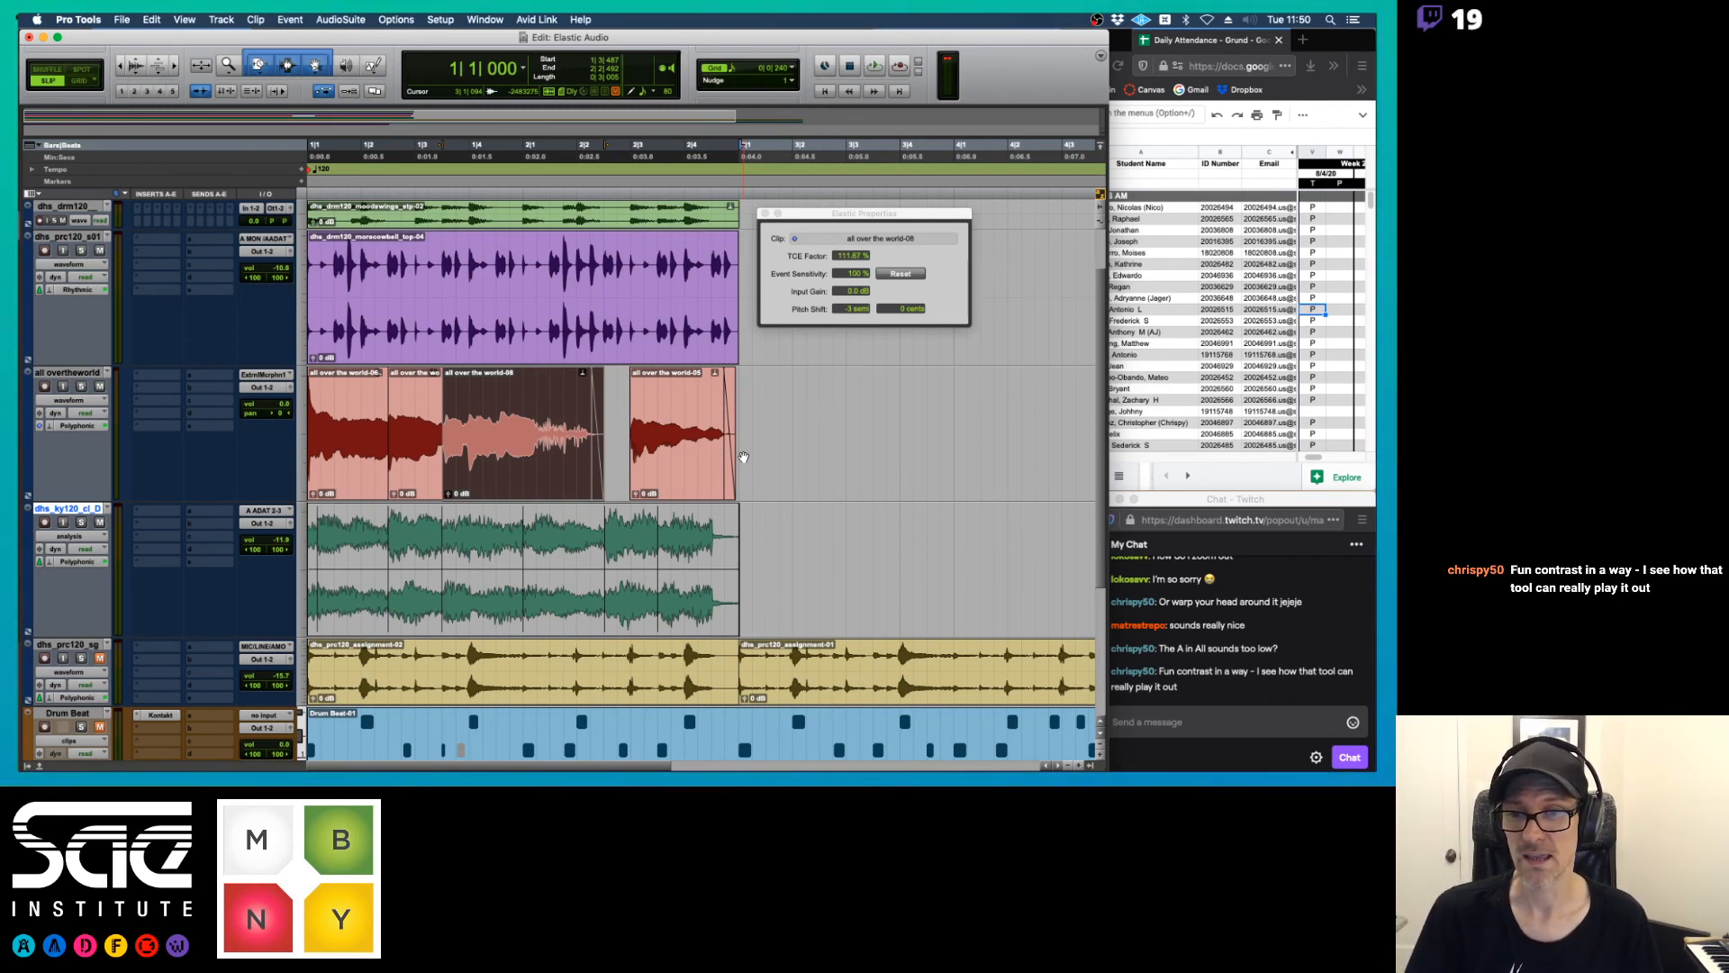
Consolidate all four vocal clips on the "all overtheworld" track into a single clip and play it back
left_click(350, 475)
left_click(687, 473, "shift")
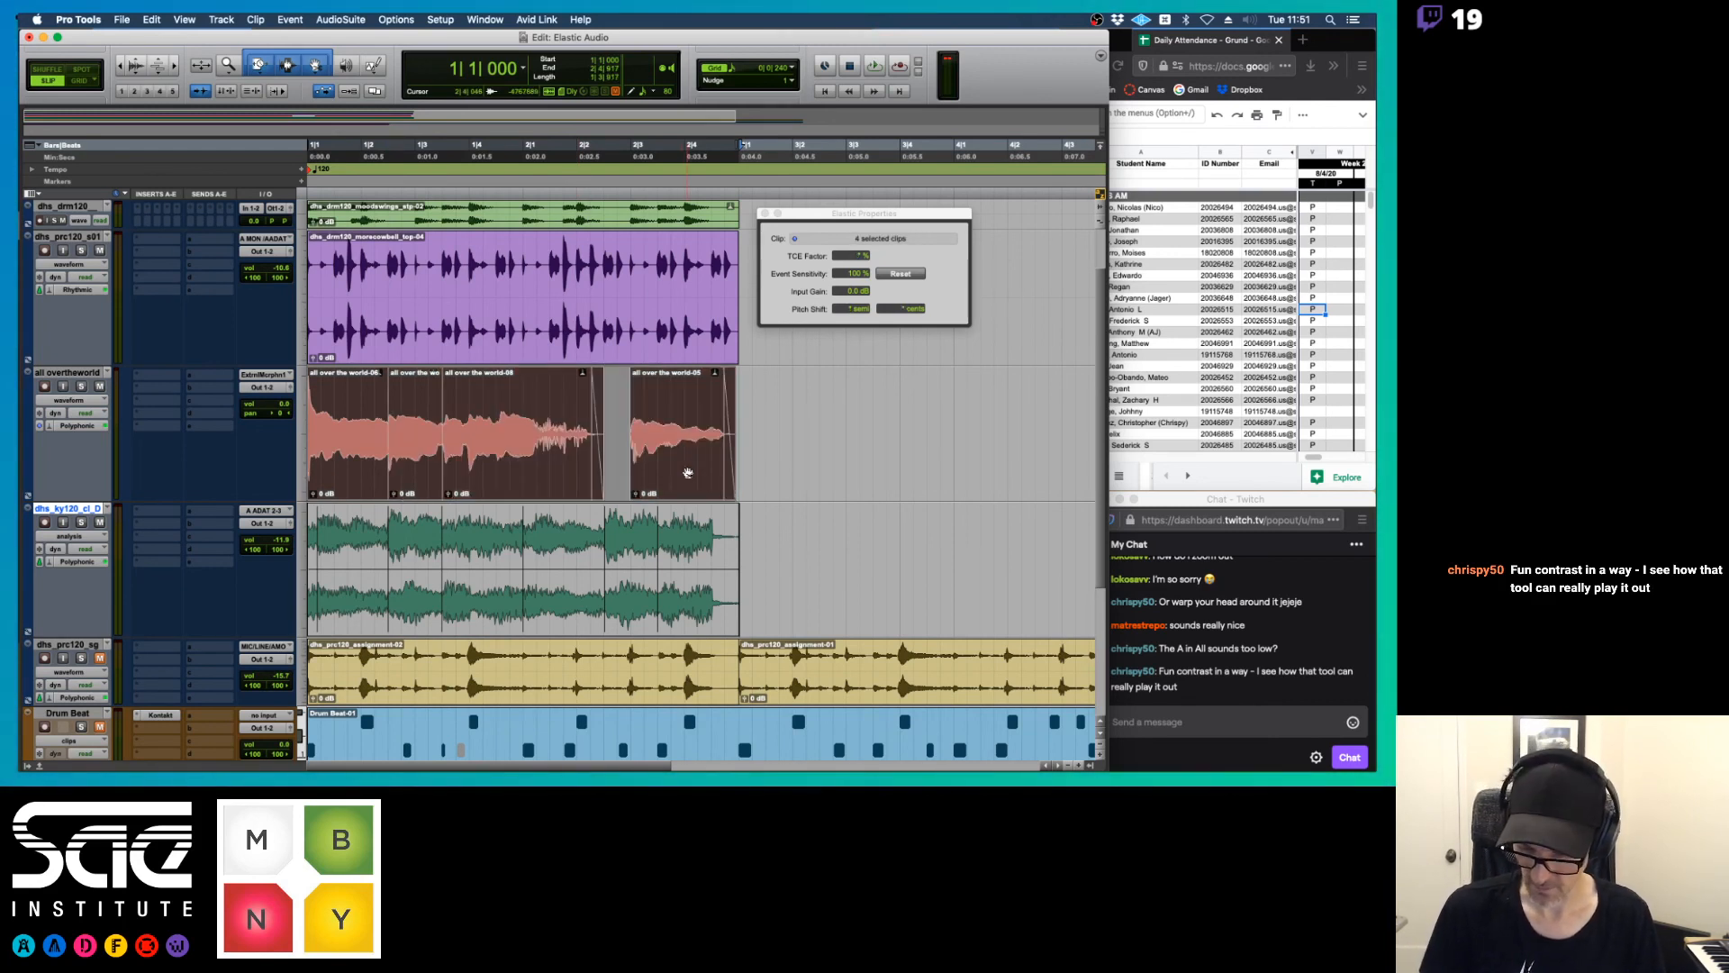
key("alt+shift+3")
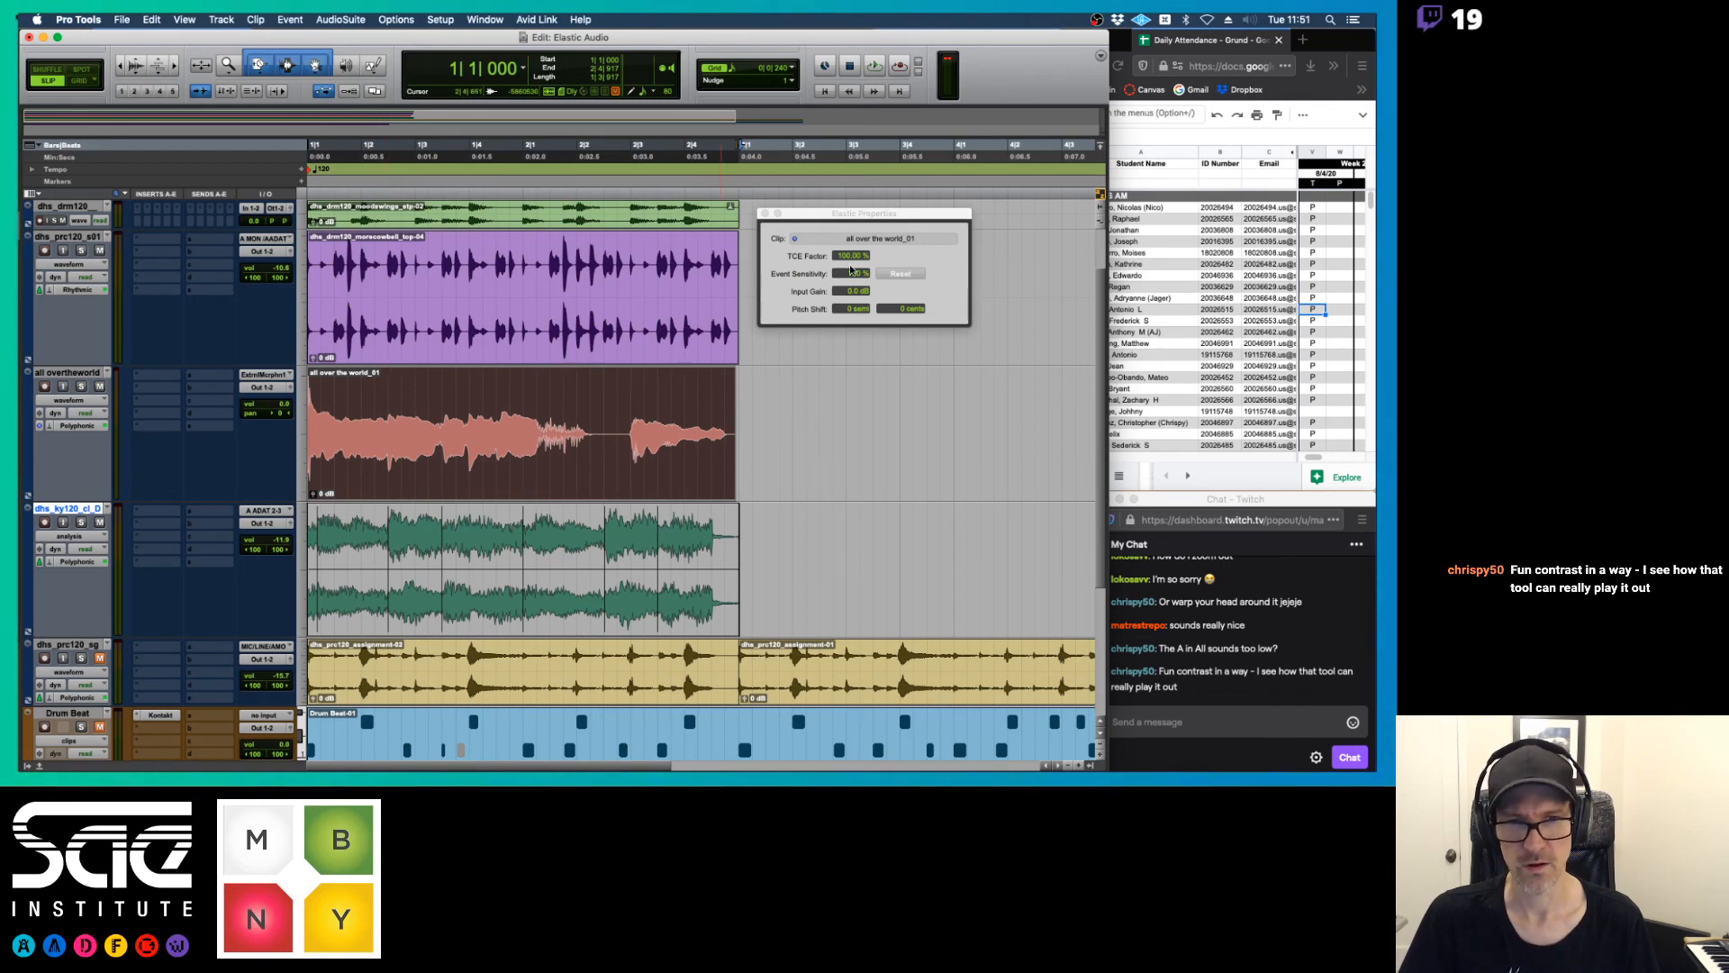
key("space")
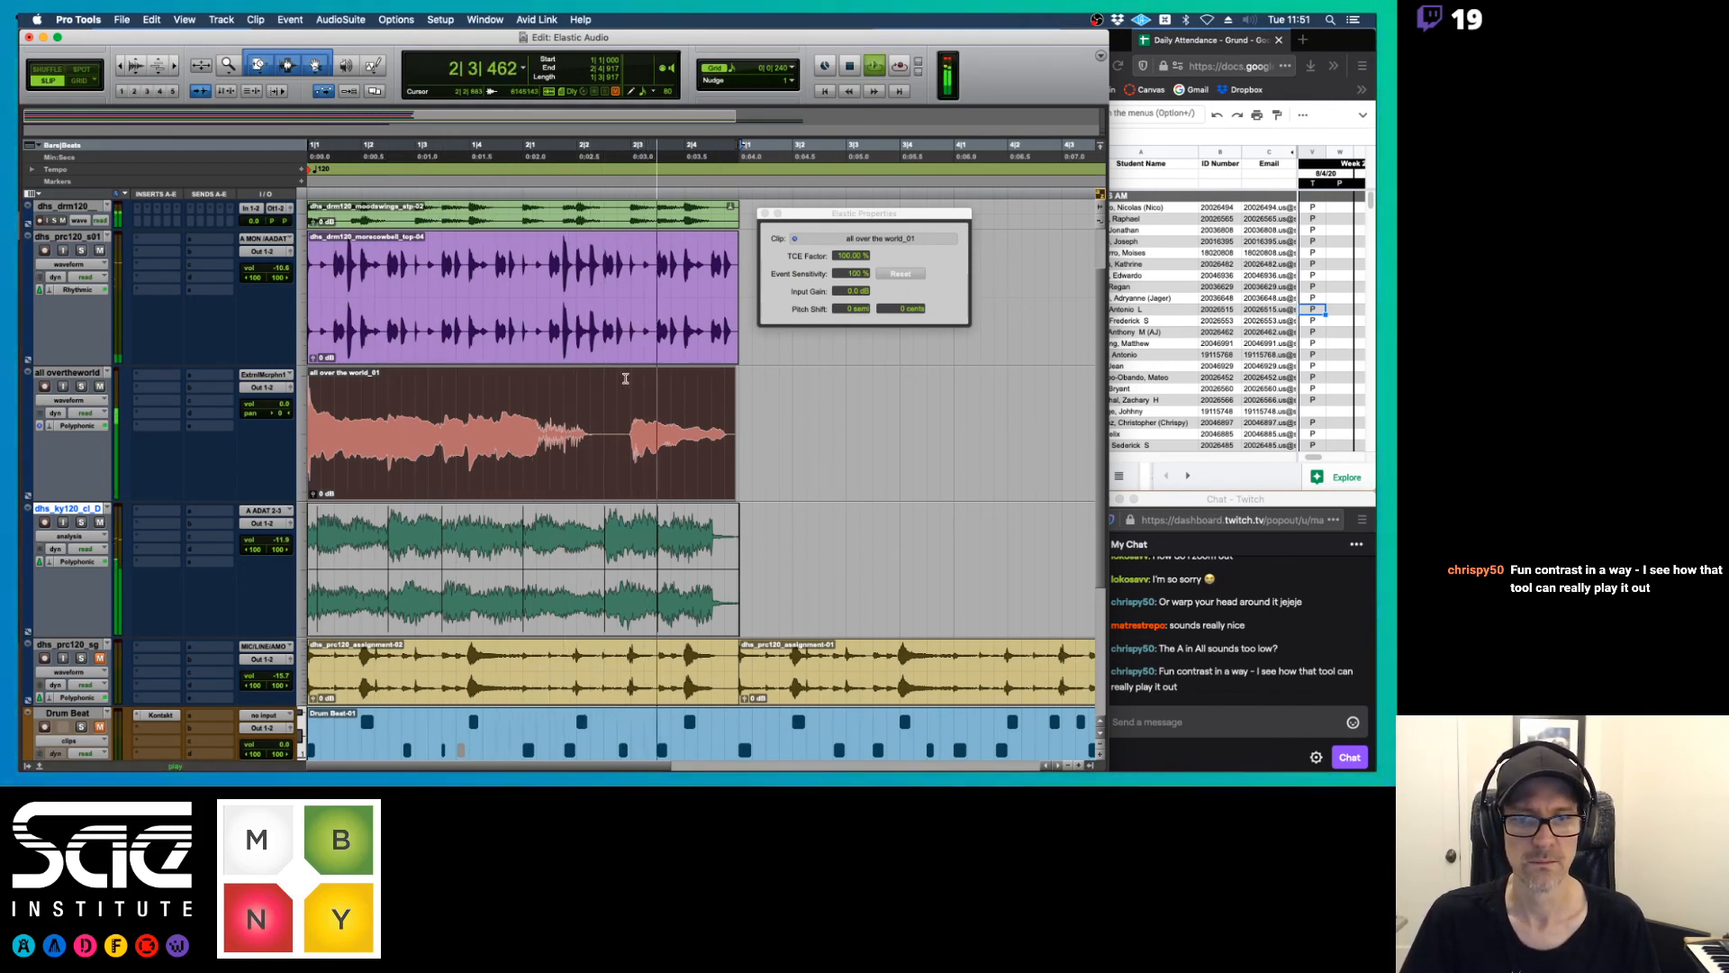
key("space")
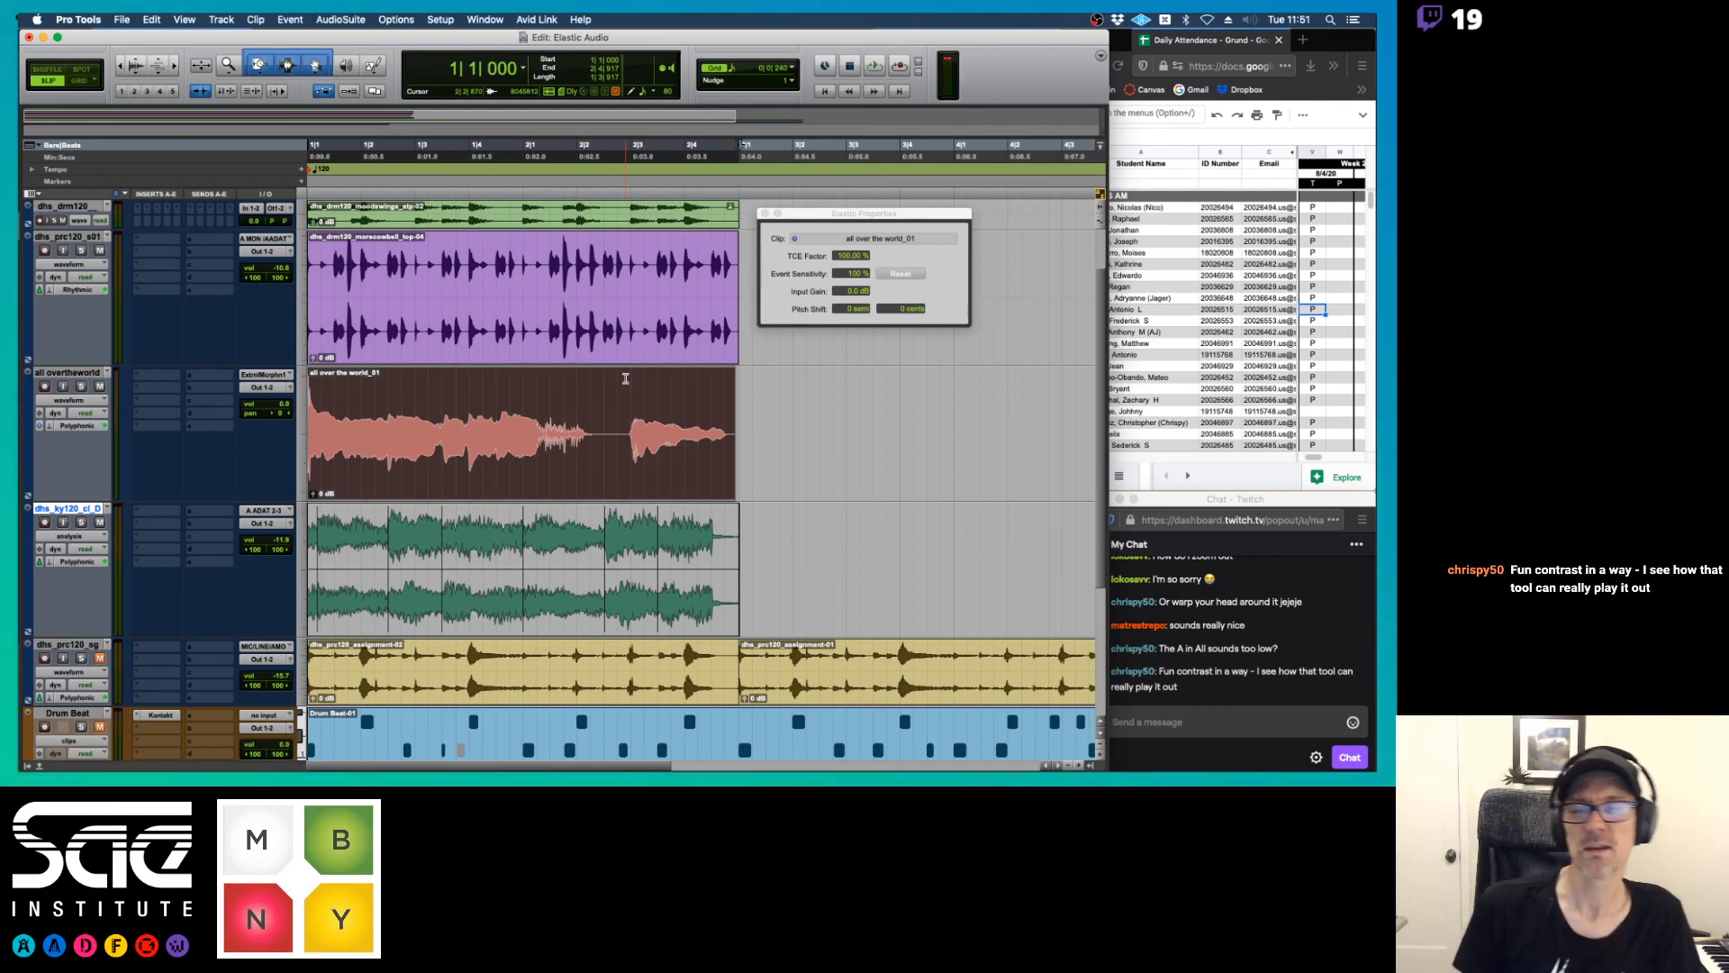
Undo the vocal clip consolidation and rename the vocal track as Voc Lp
key("super+z")
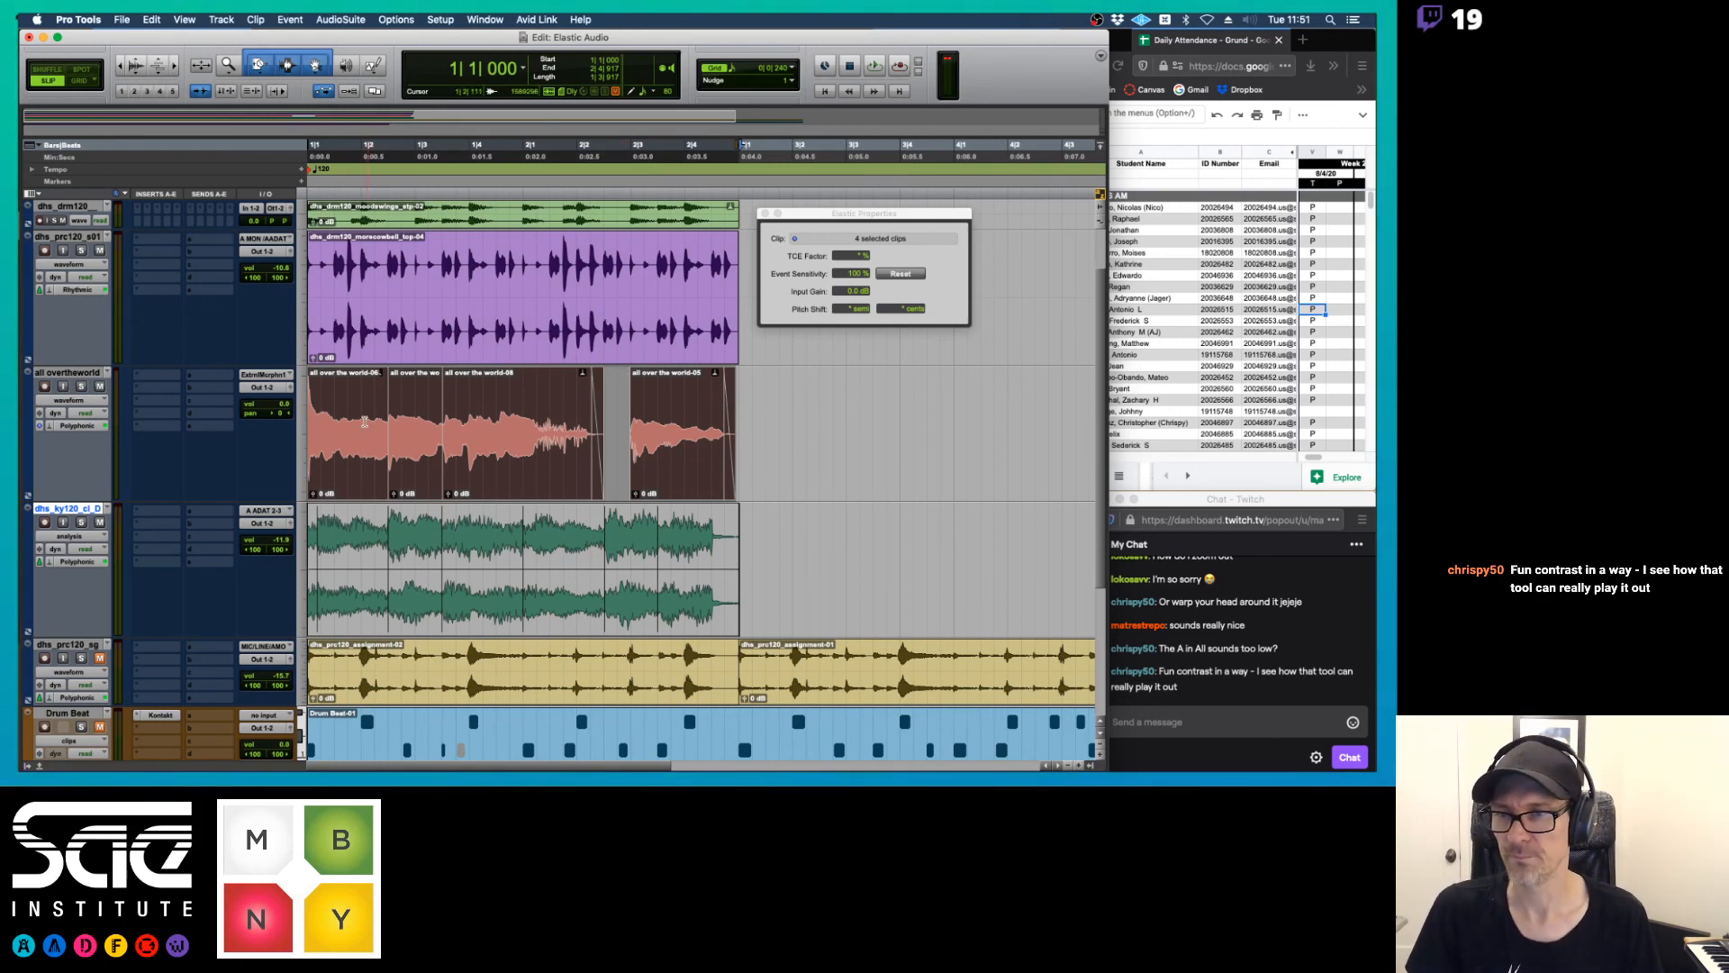
double_click(62, 374)
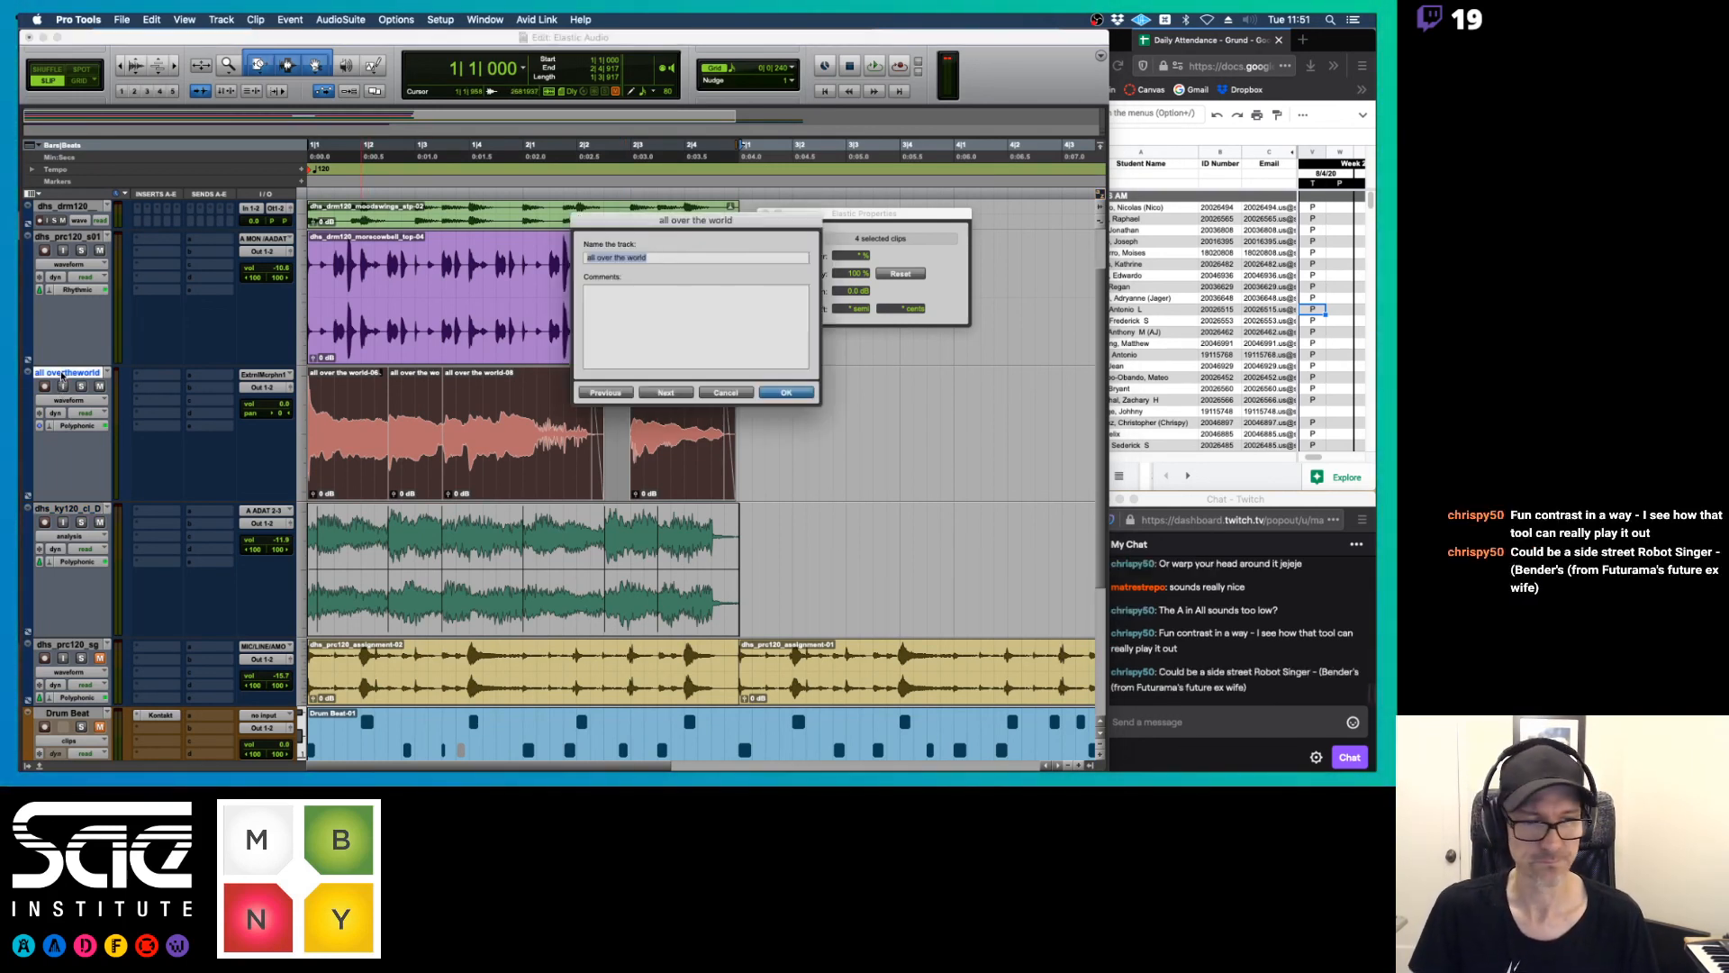
type("Vo")
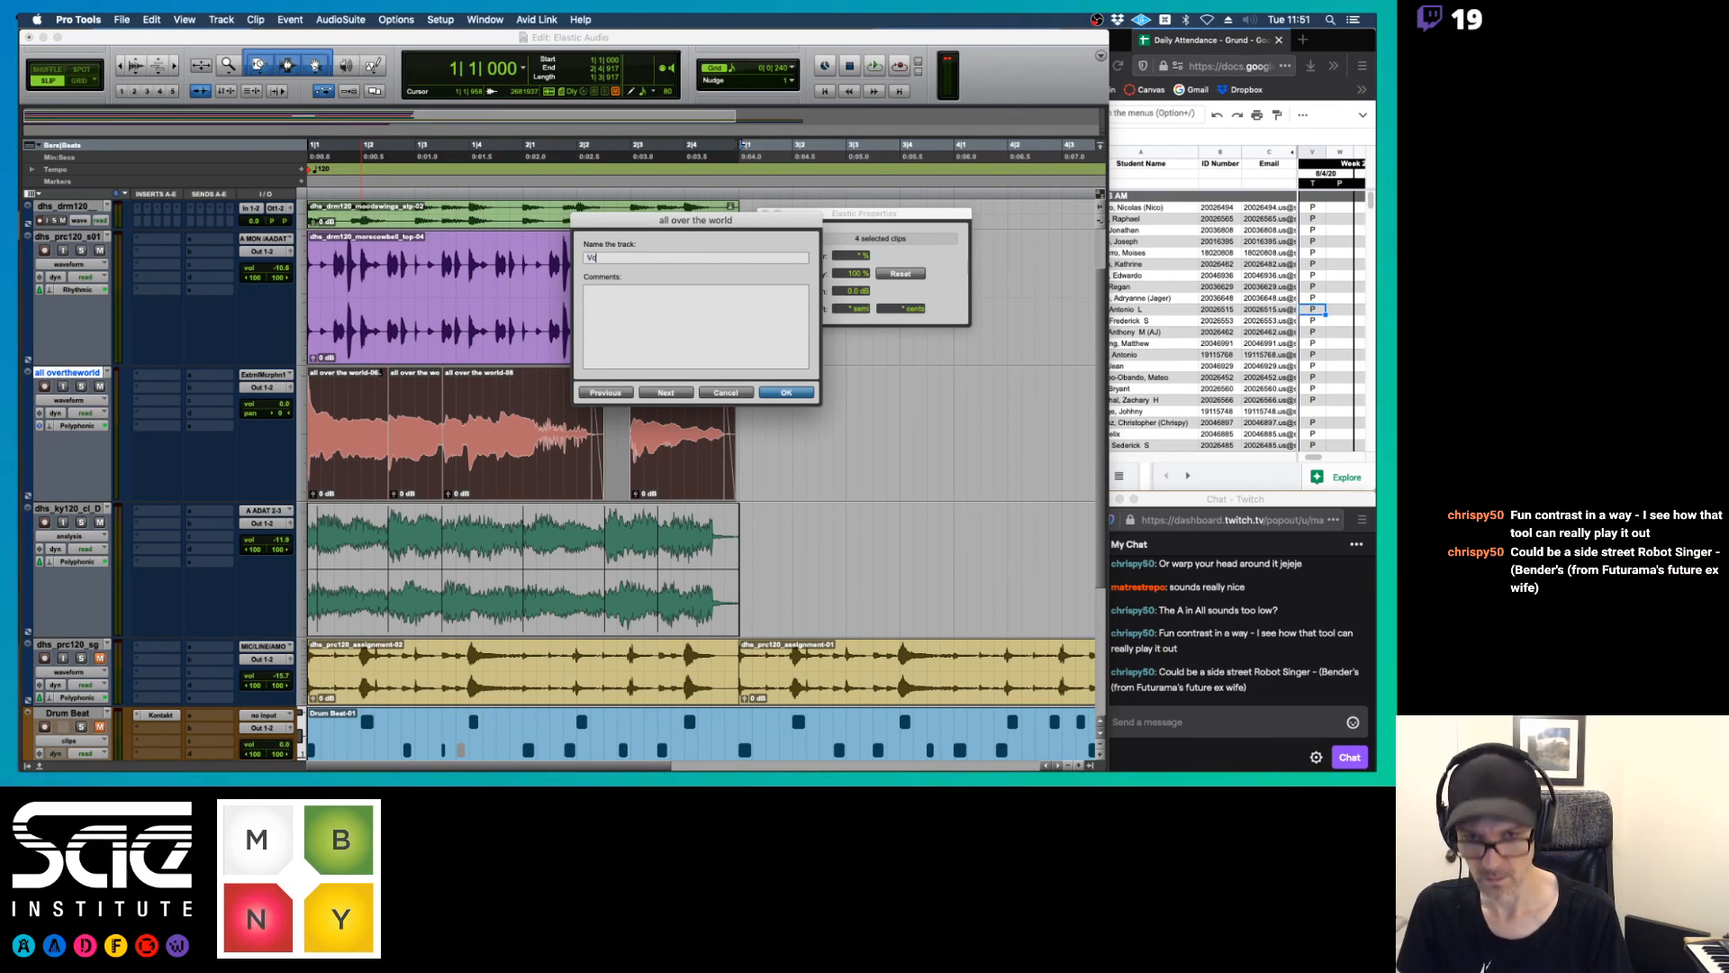
type("Voc Lp")
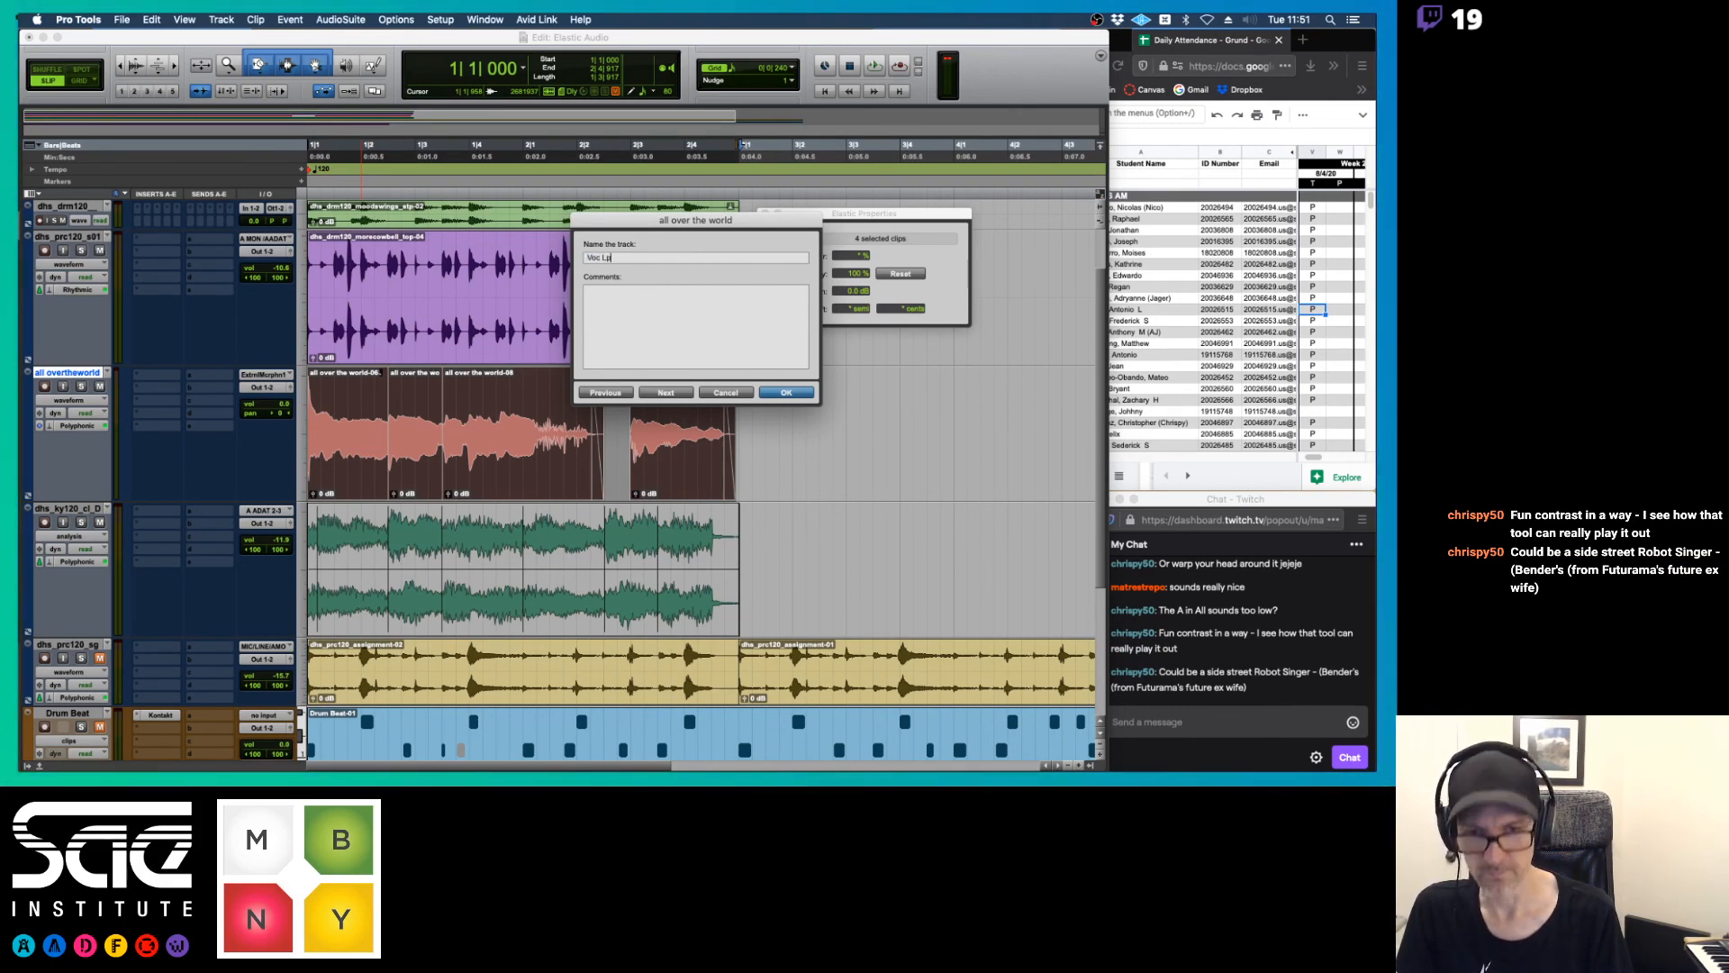
key("Return")
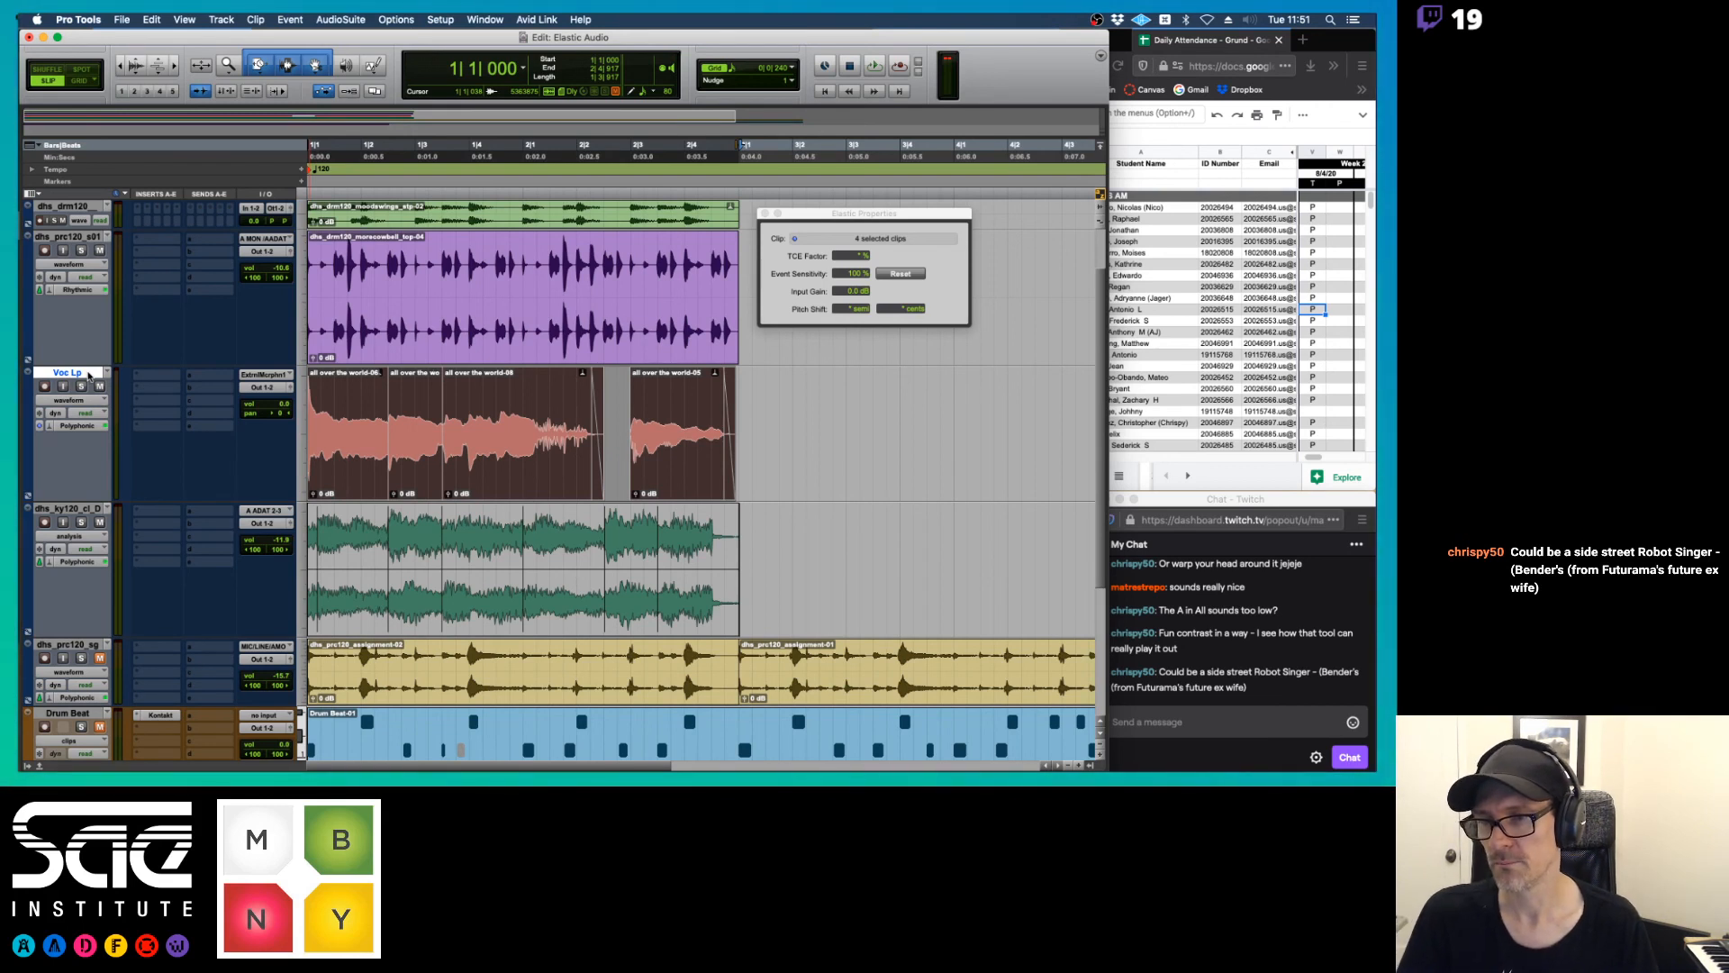
Duplicate the Voc Lp track's playlist as Voc Lp.01
left_click(110, 374)
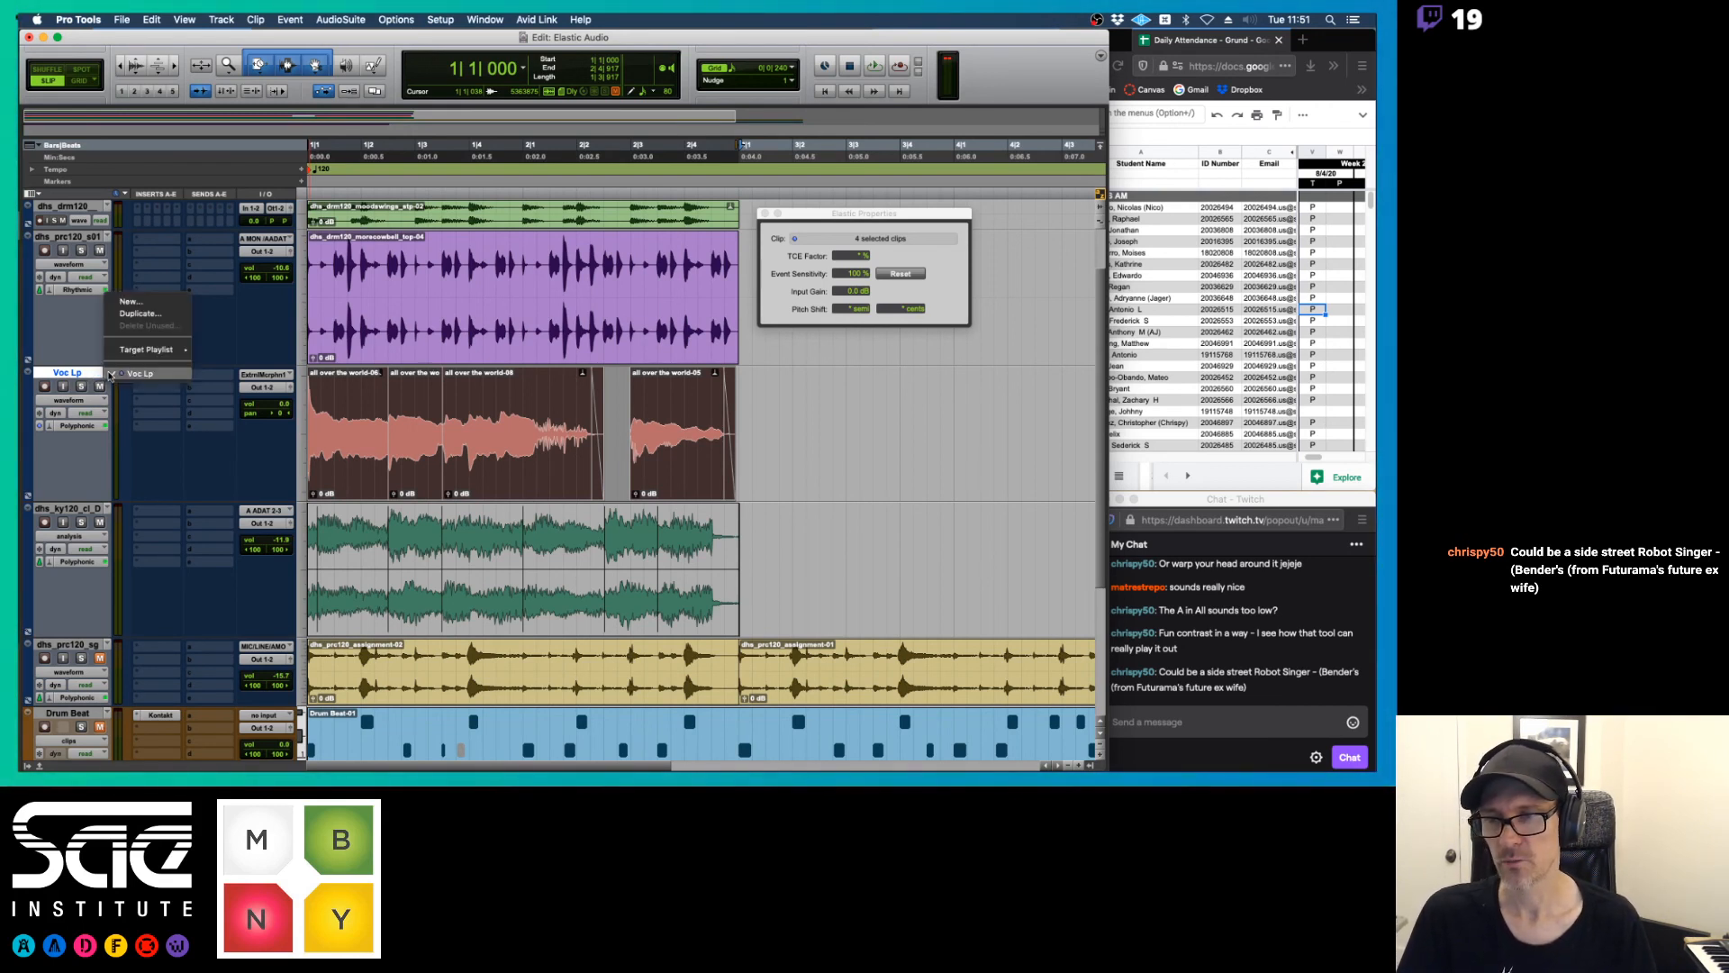
left_click(129, 314)
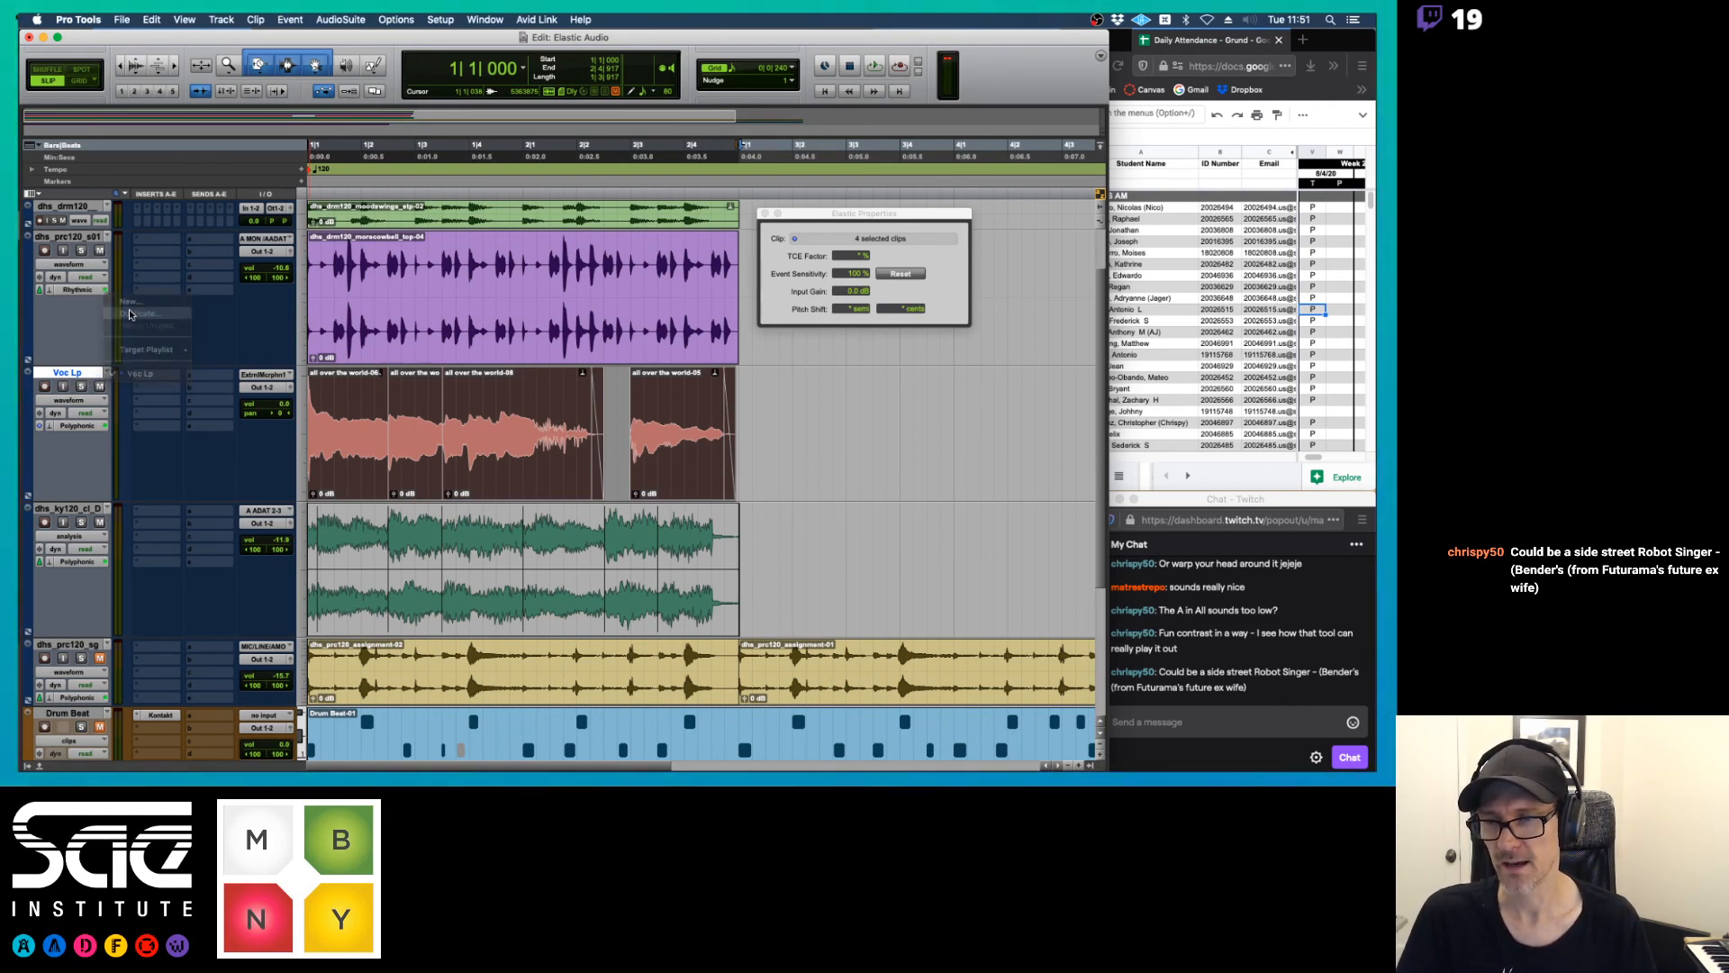
key("Return")
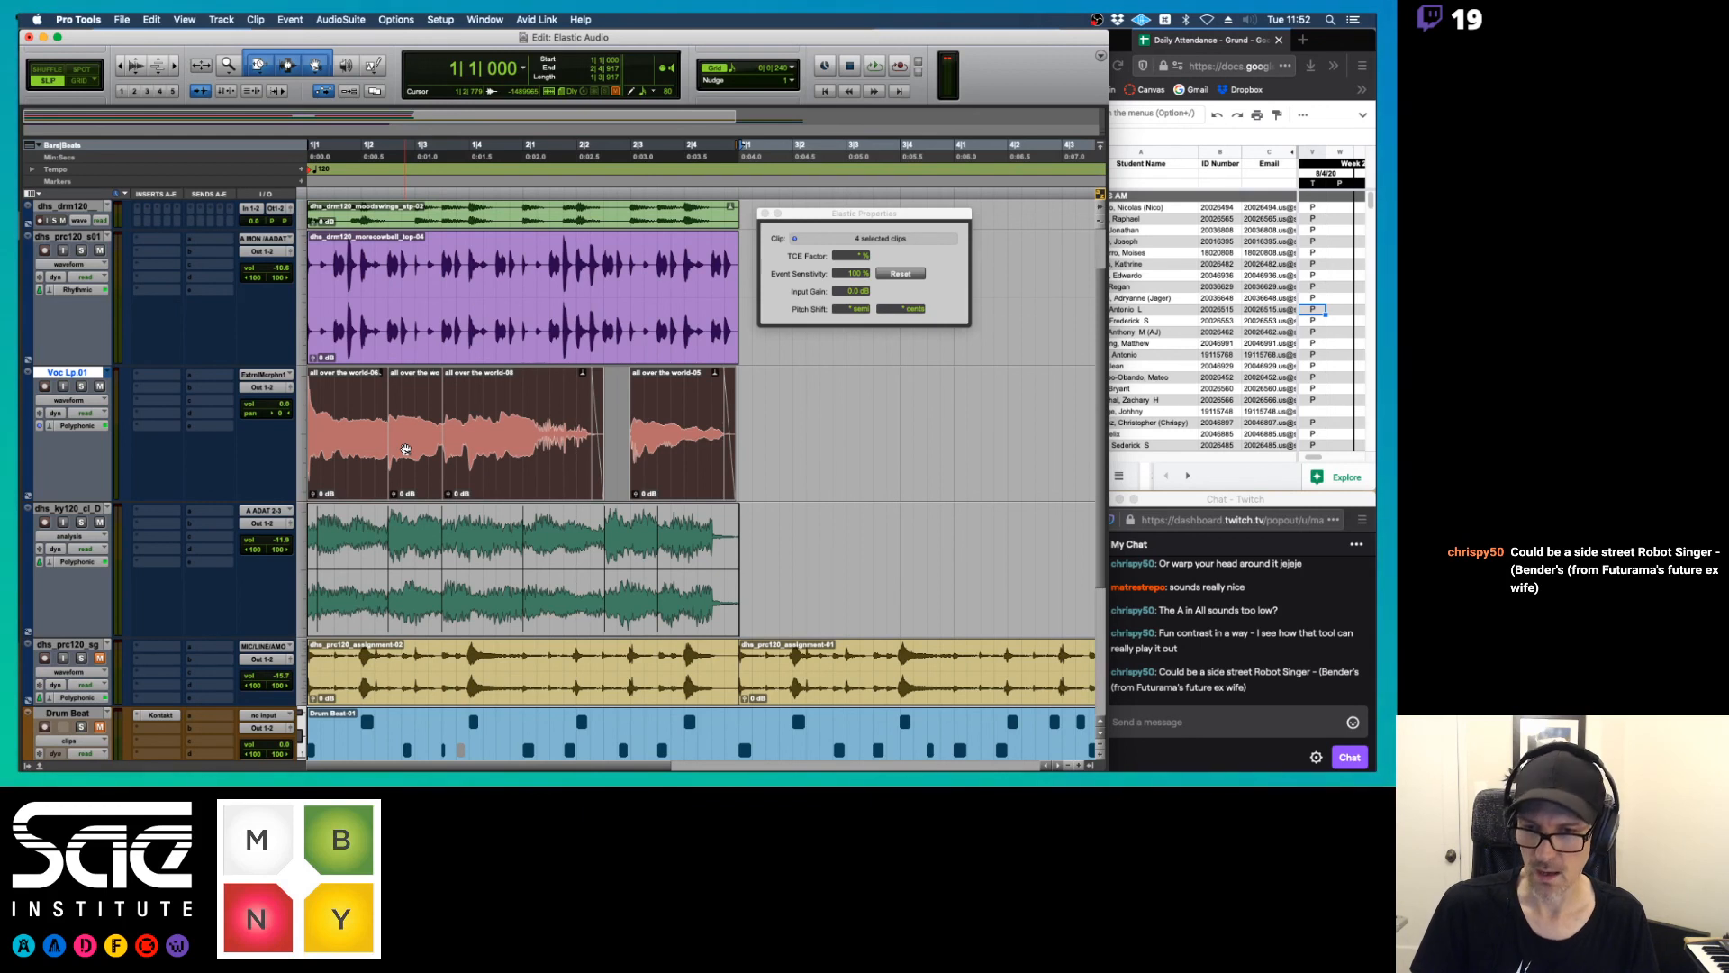
Consolidate the four vocal clips on the Voc Lp.01 playlist into one clip and play it back
key("alt+shift+3")
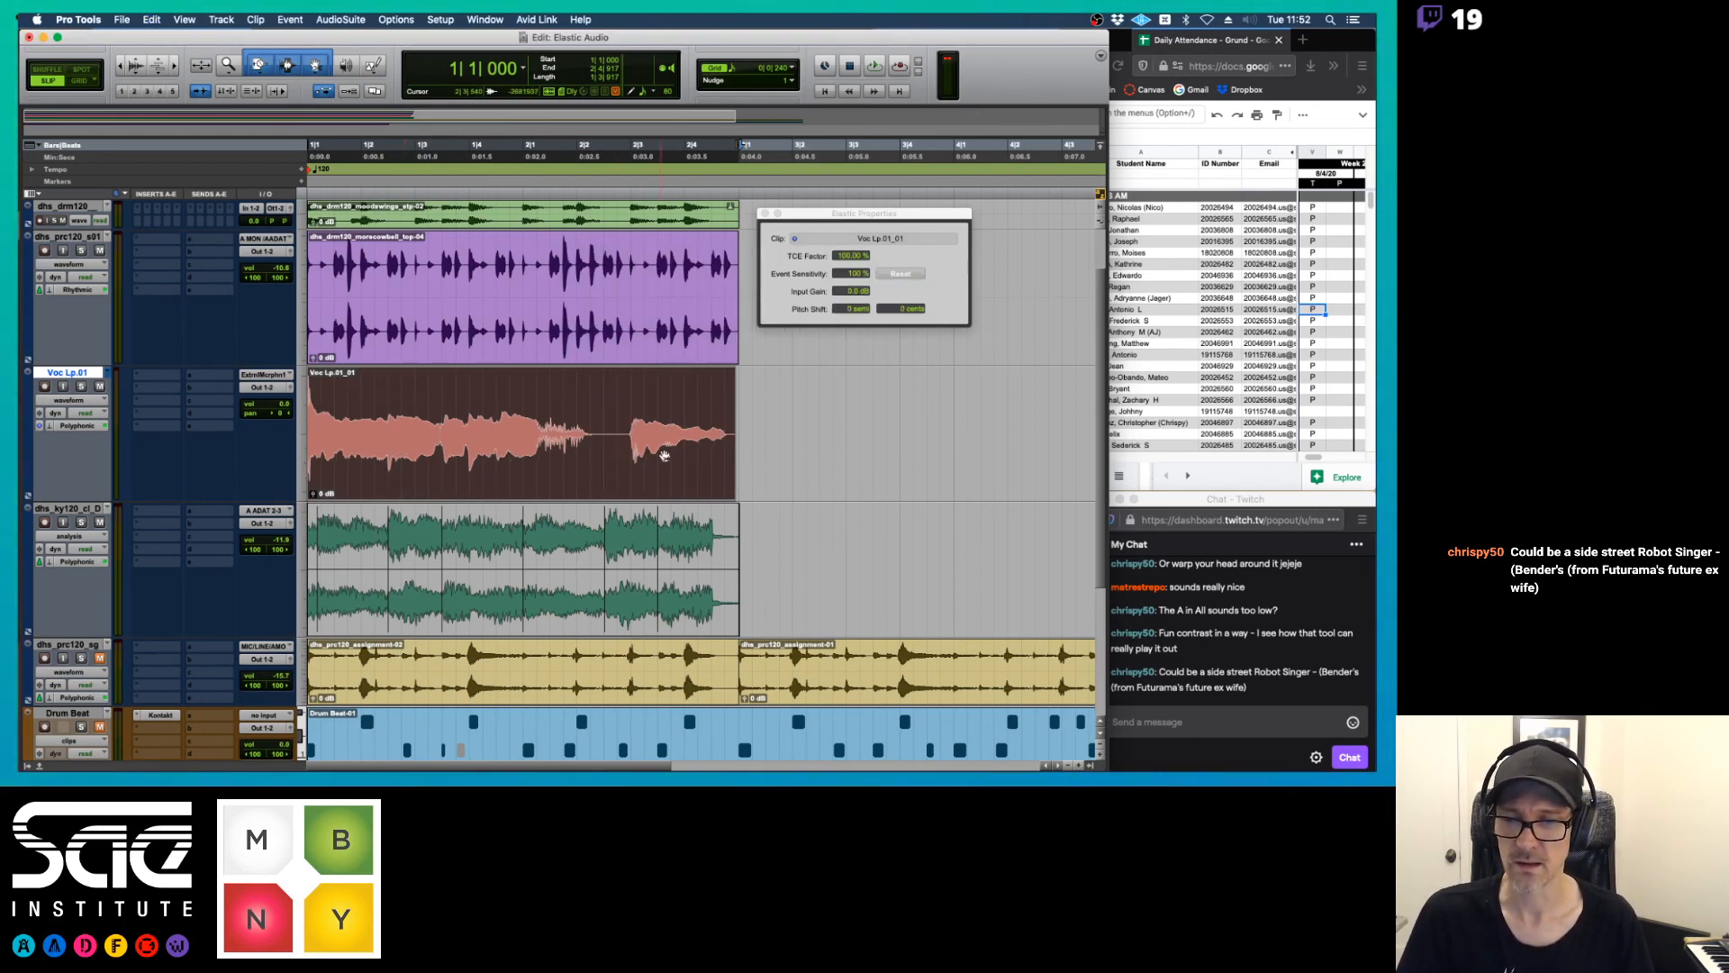
key("space")
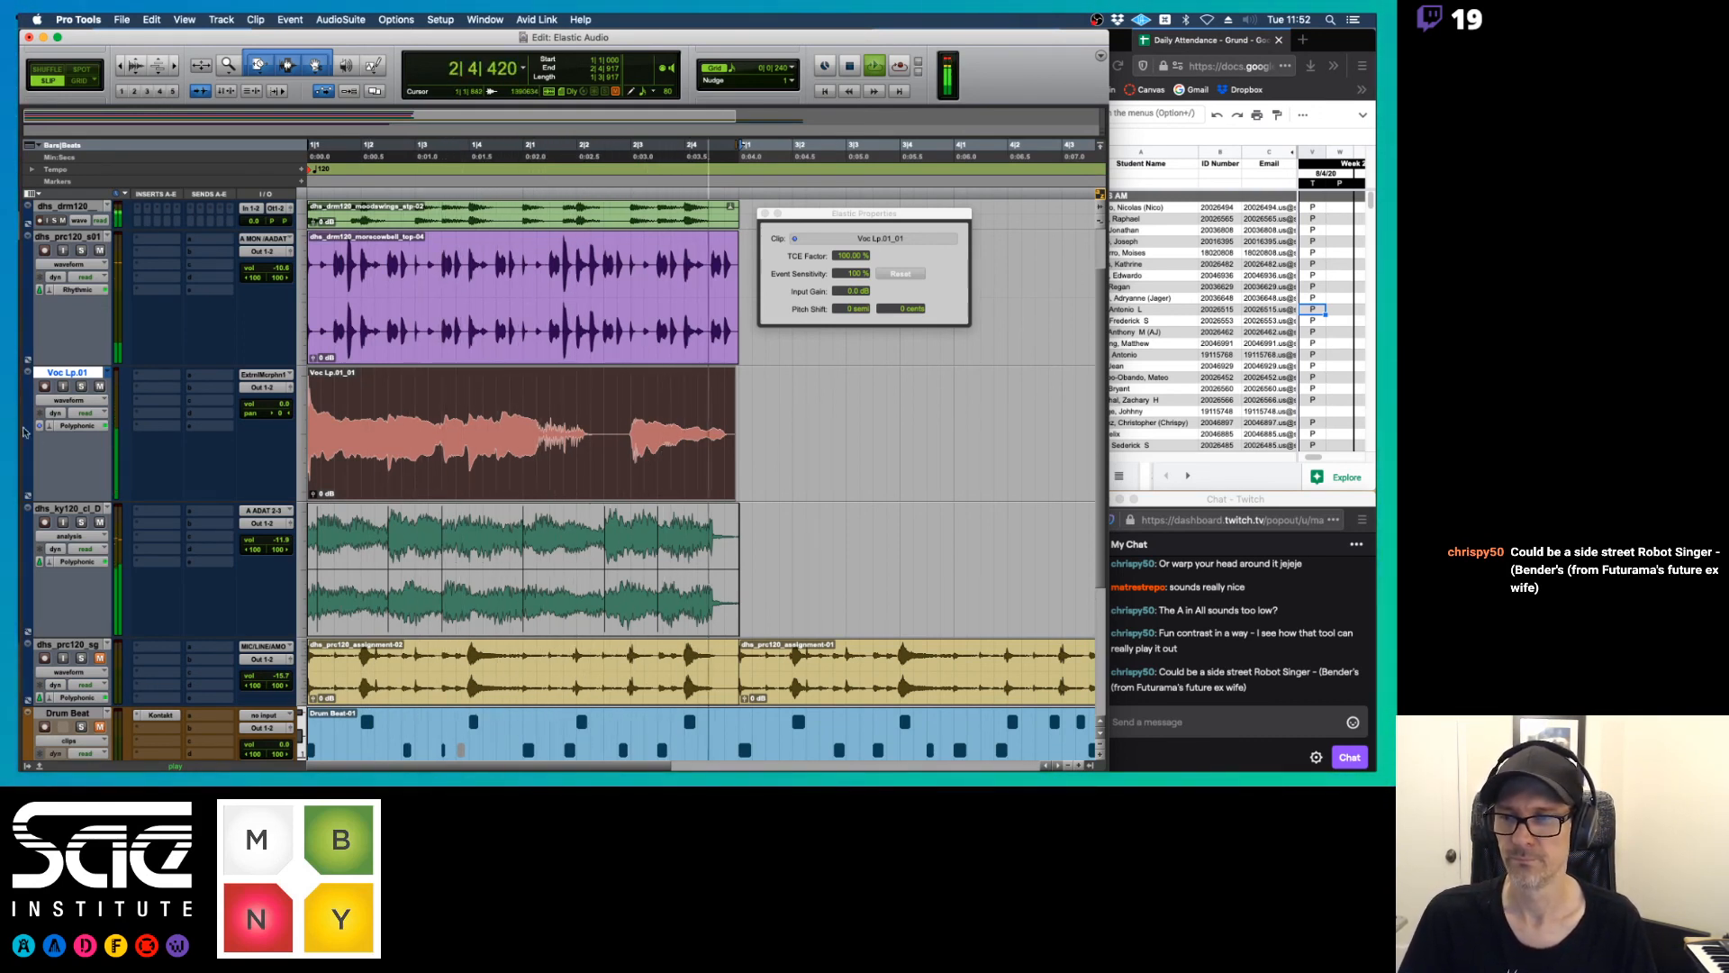
key("space")
Return to the original Voc Lp playlist, lower the second vocal clip's pitch shift in semitones, and play it back
left_click(111, 373)
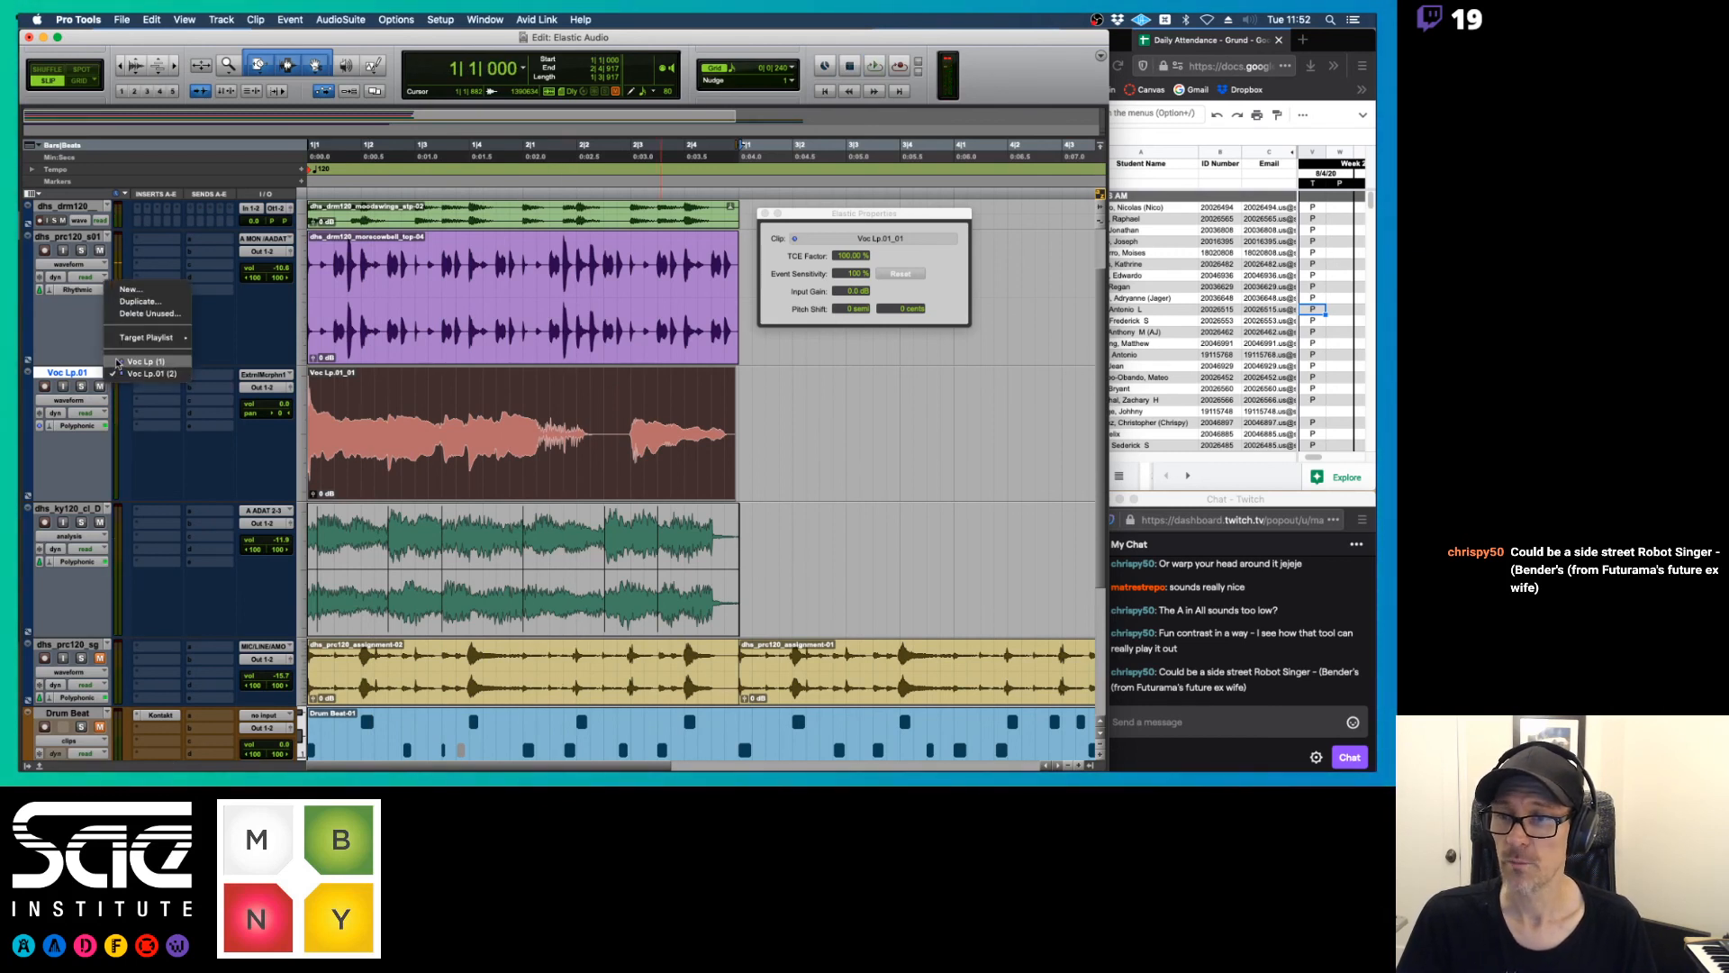
left_click(117, 362)
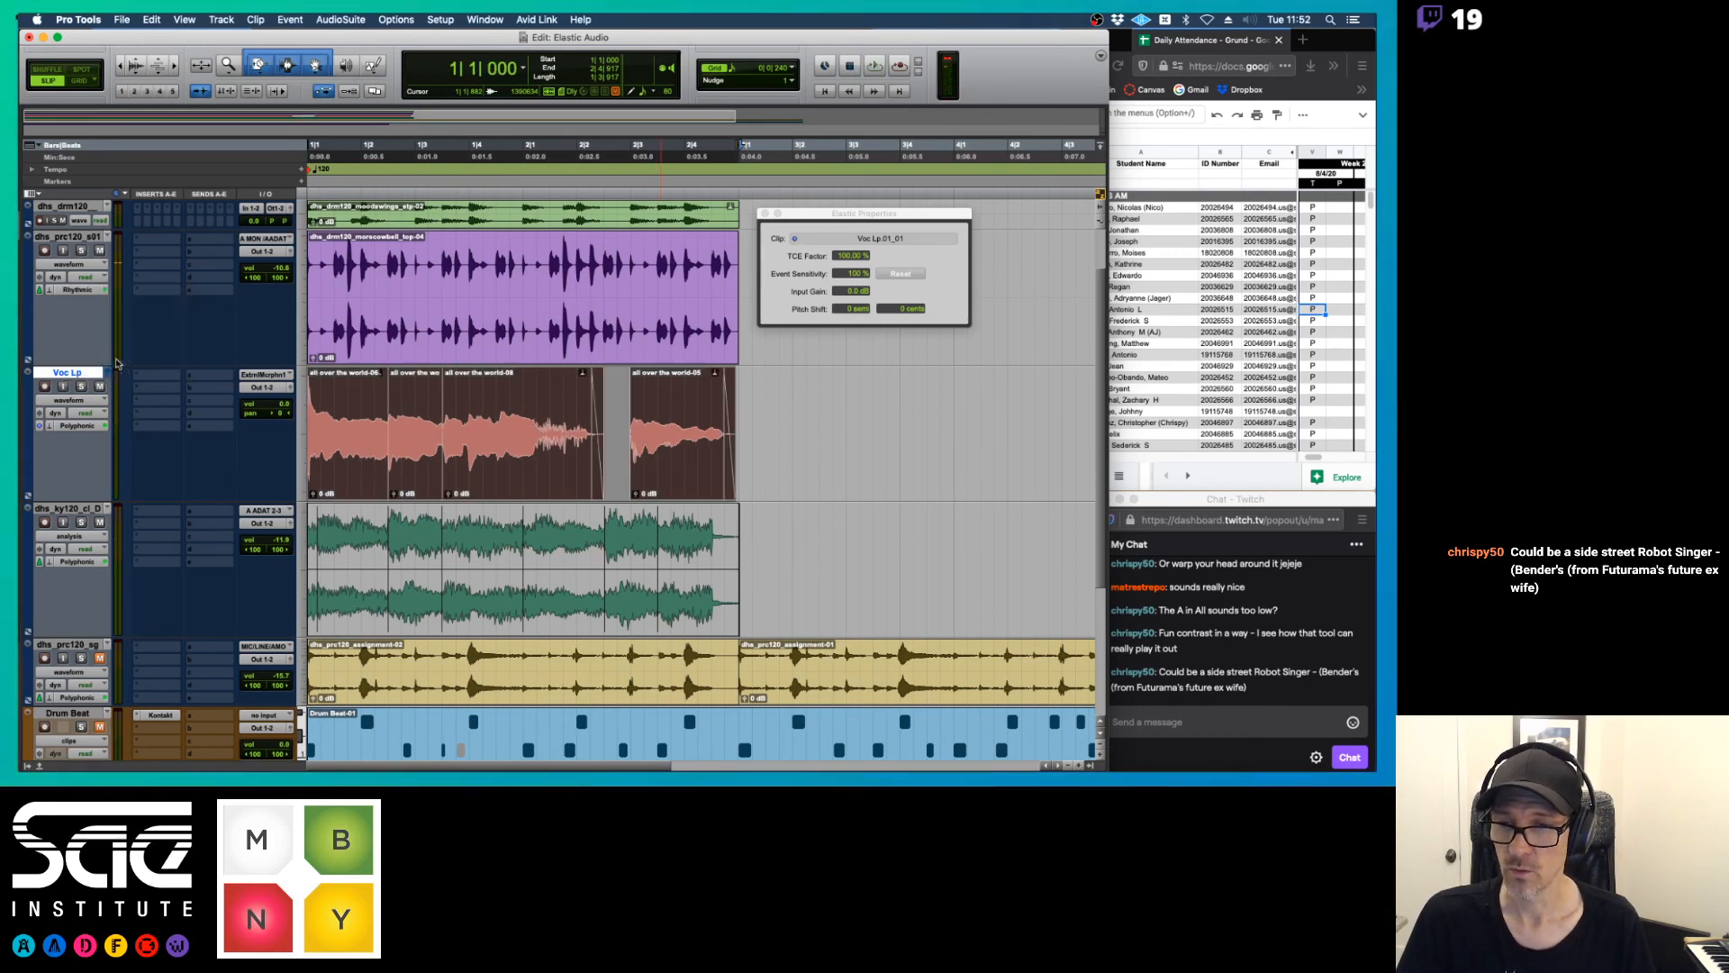
left_click(412, 398)
left_click(414, 467)
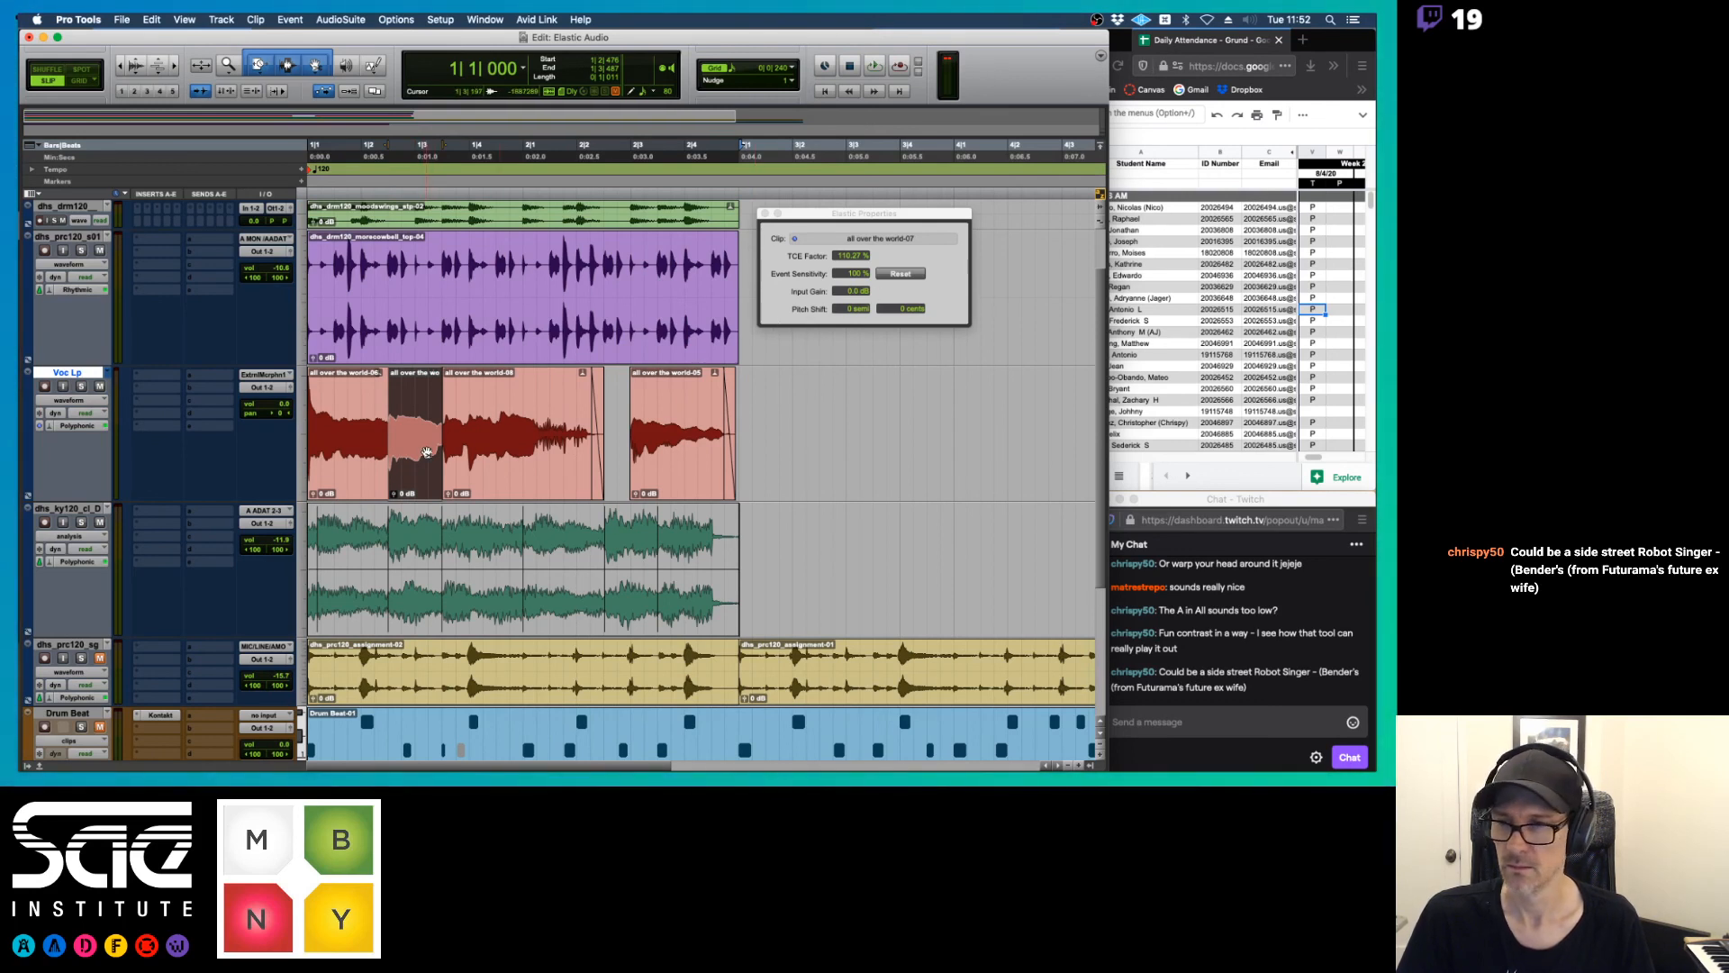
left_click(465, 466)
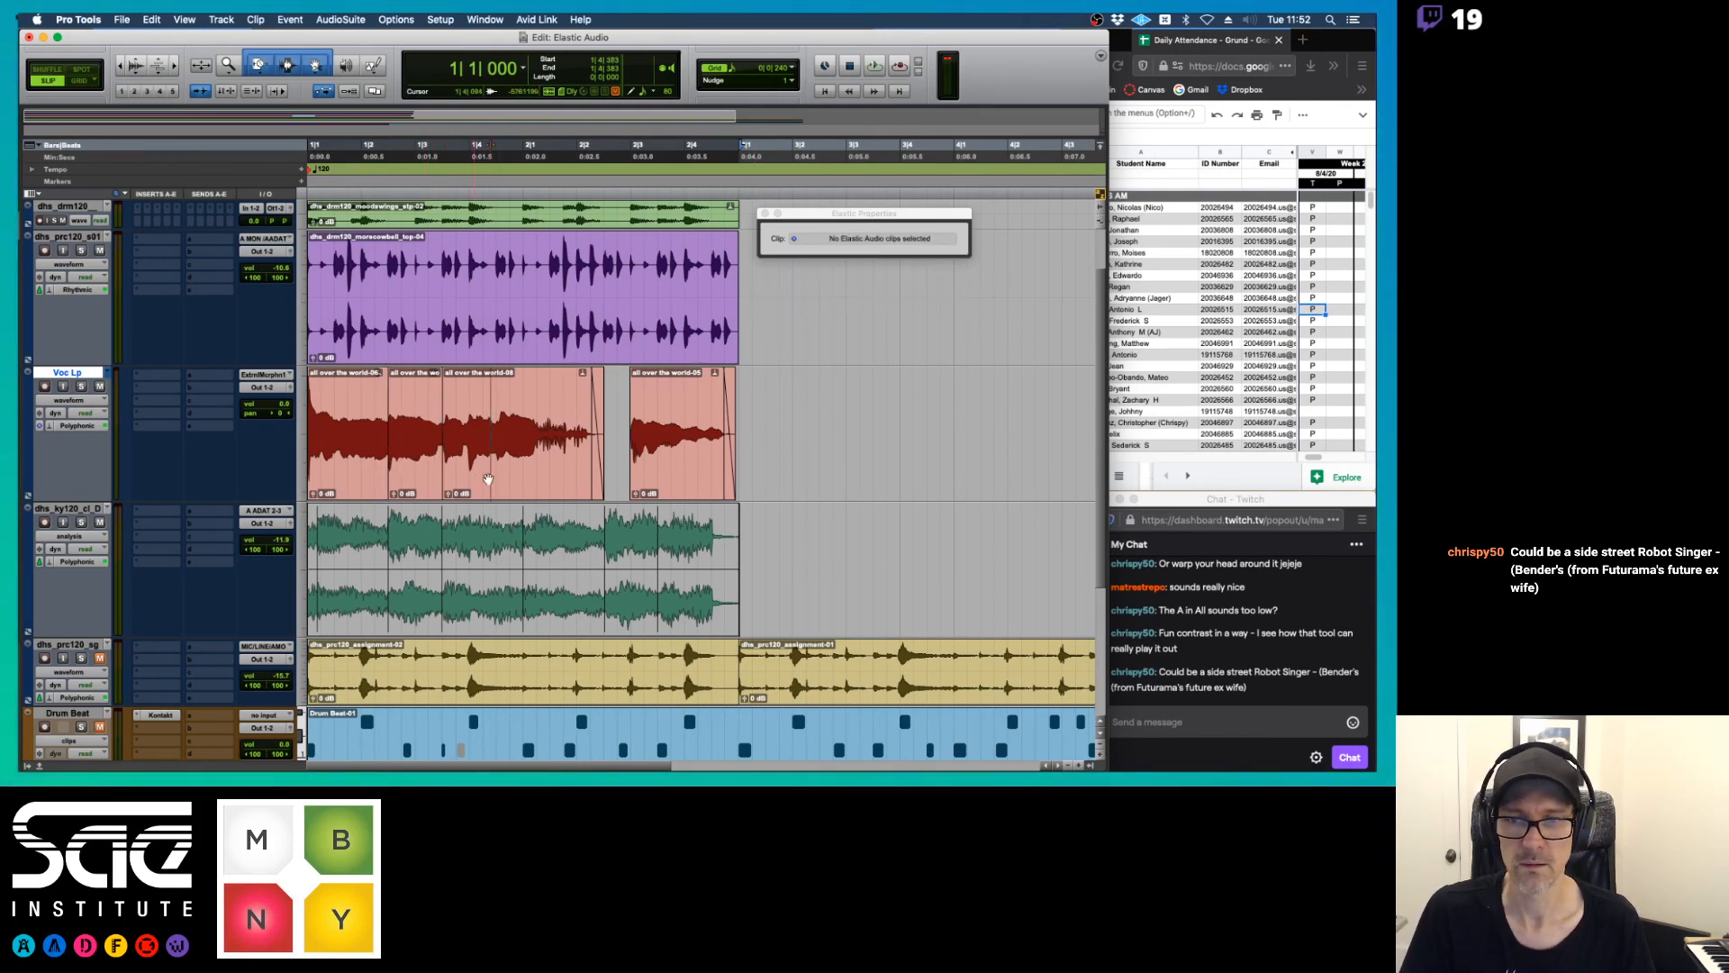
left_click(418, 474)
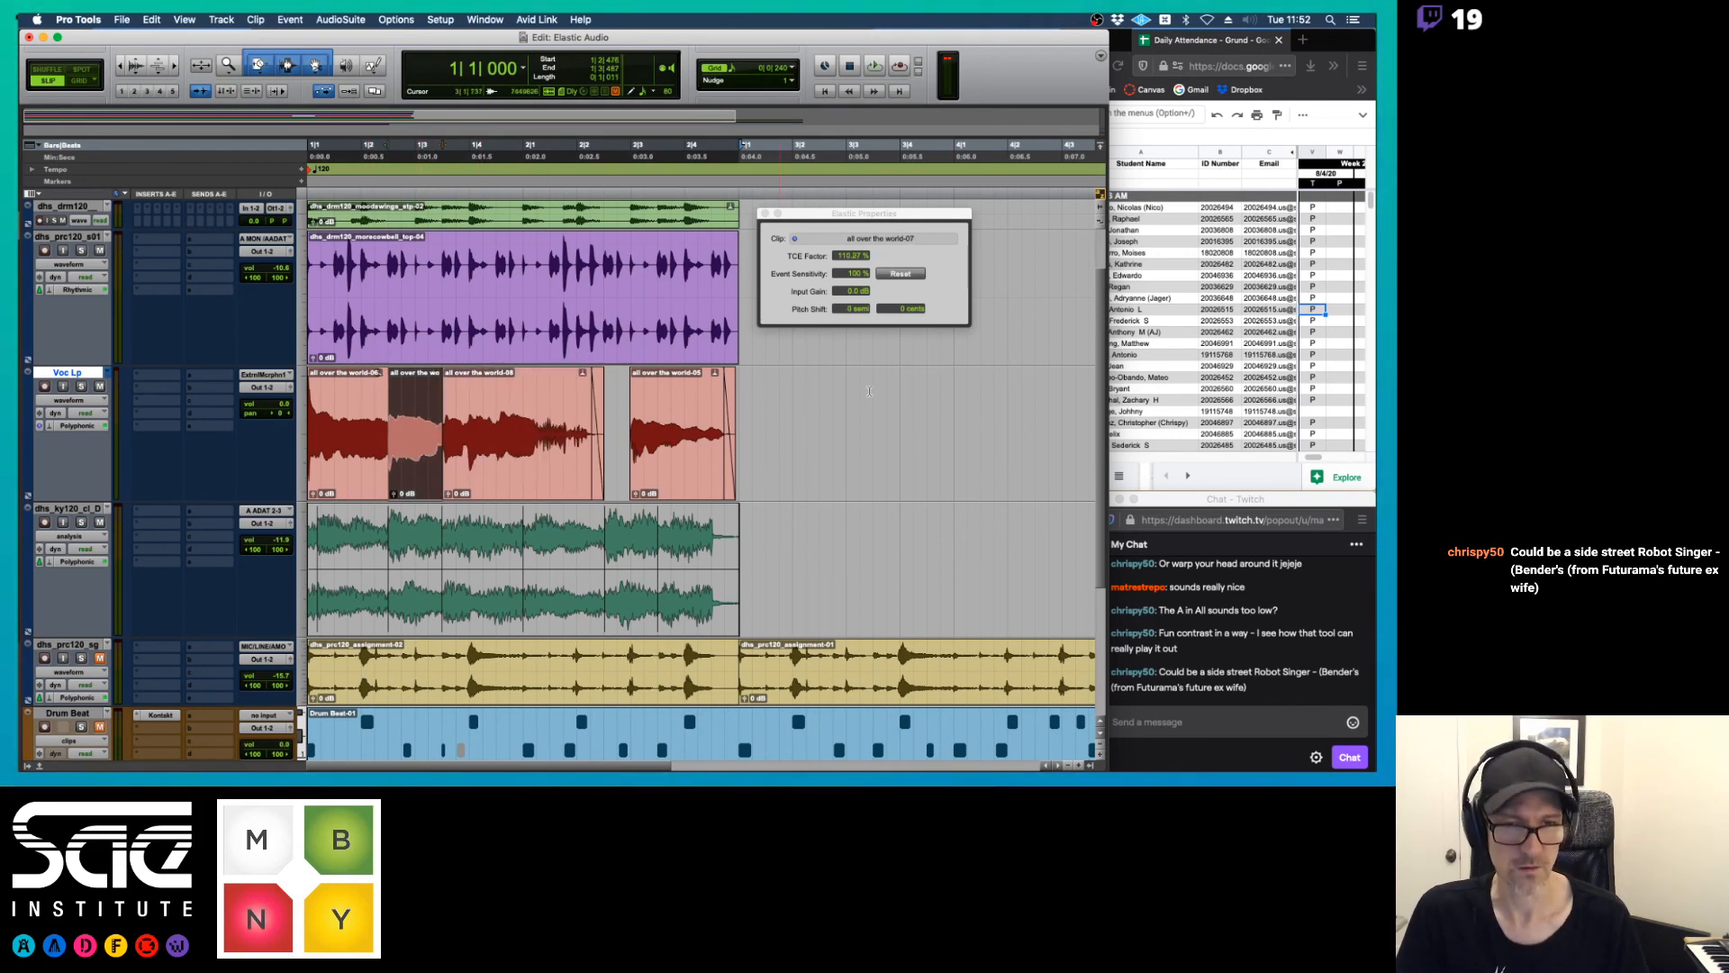
left_click(849, 310)
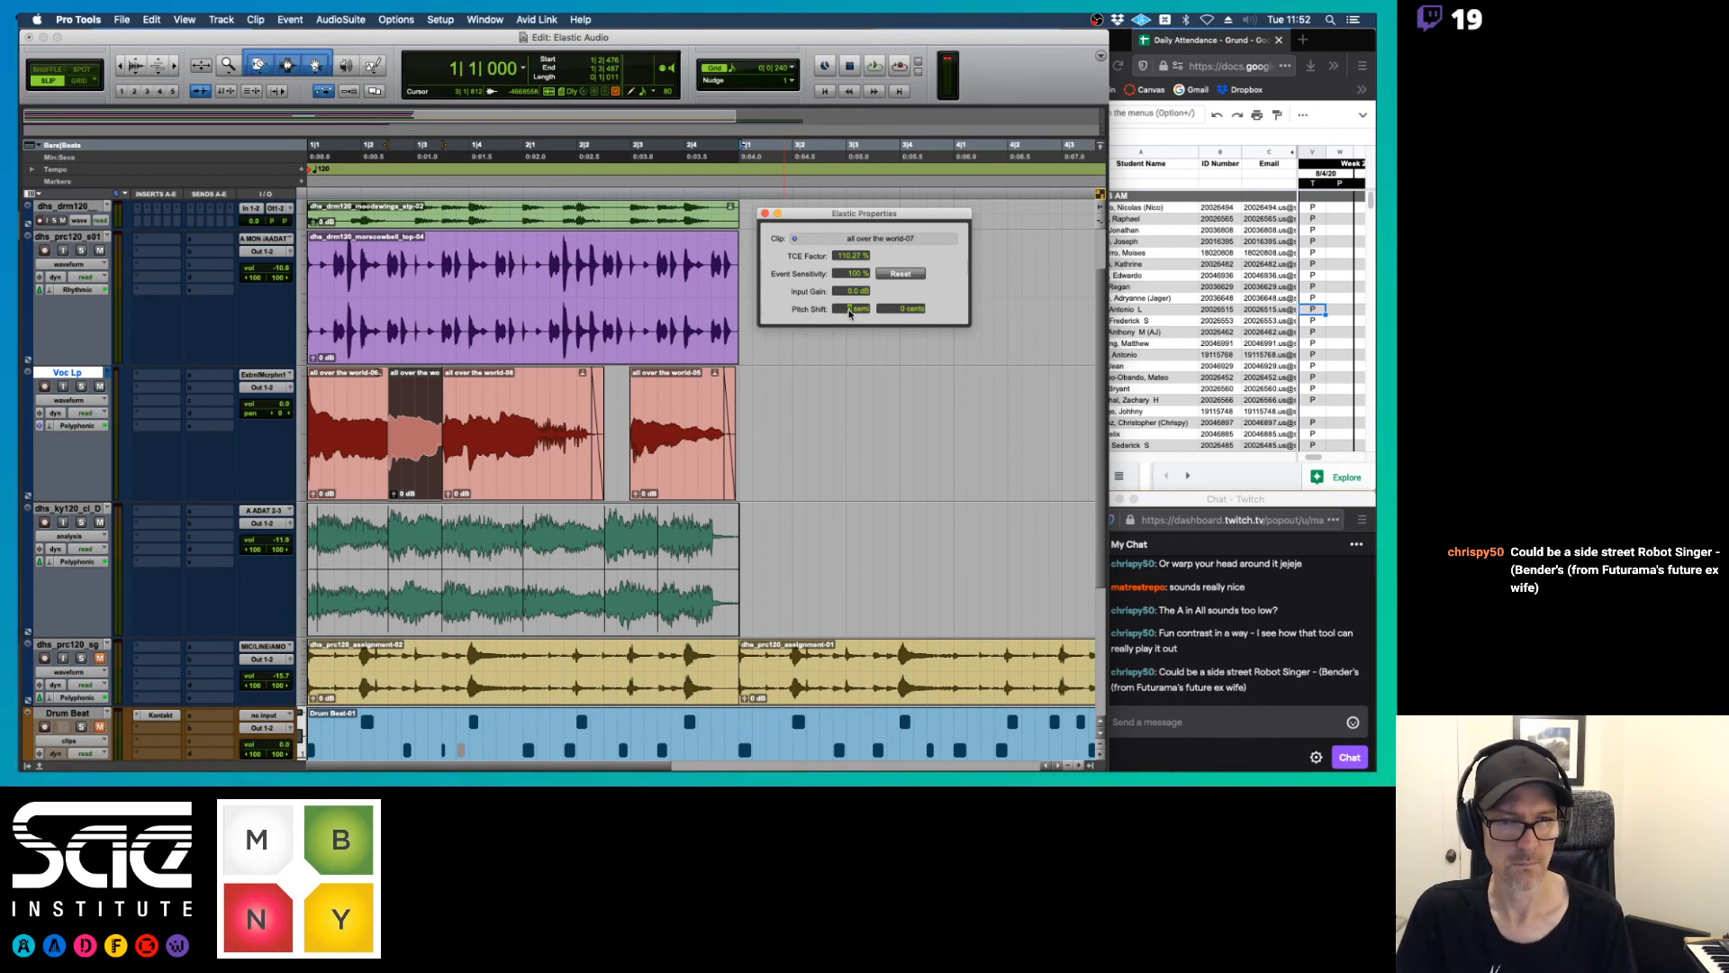
key("space")
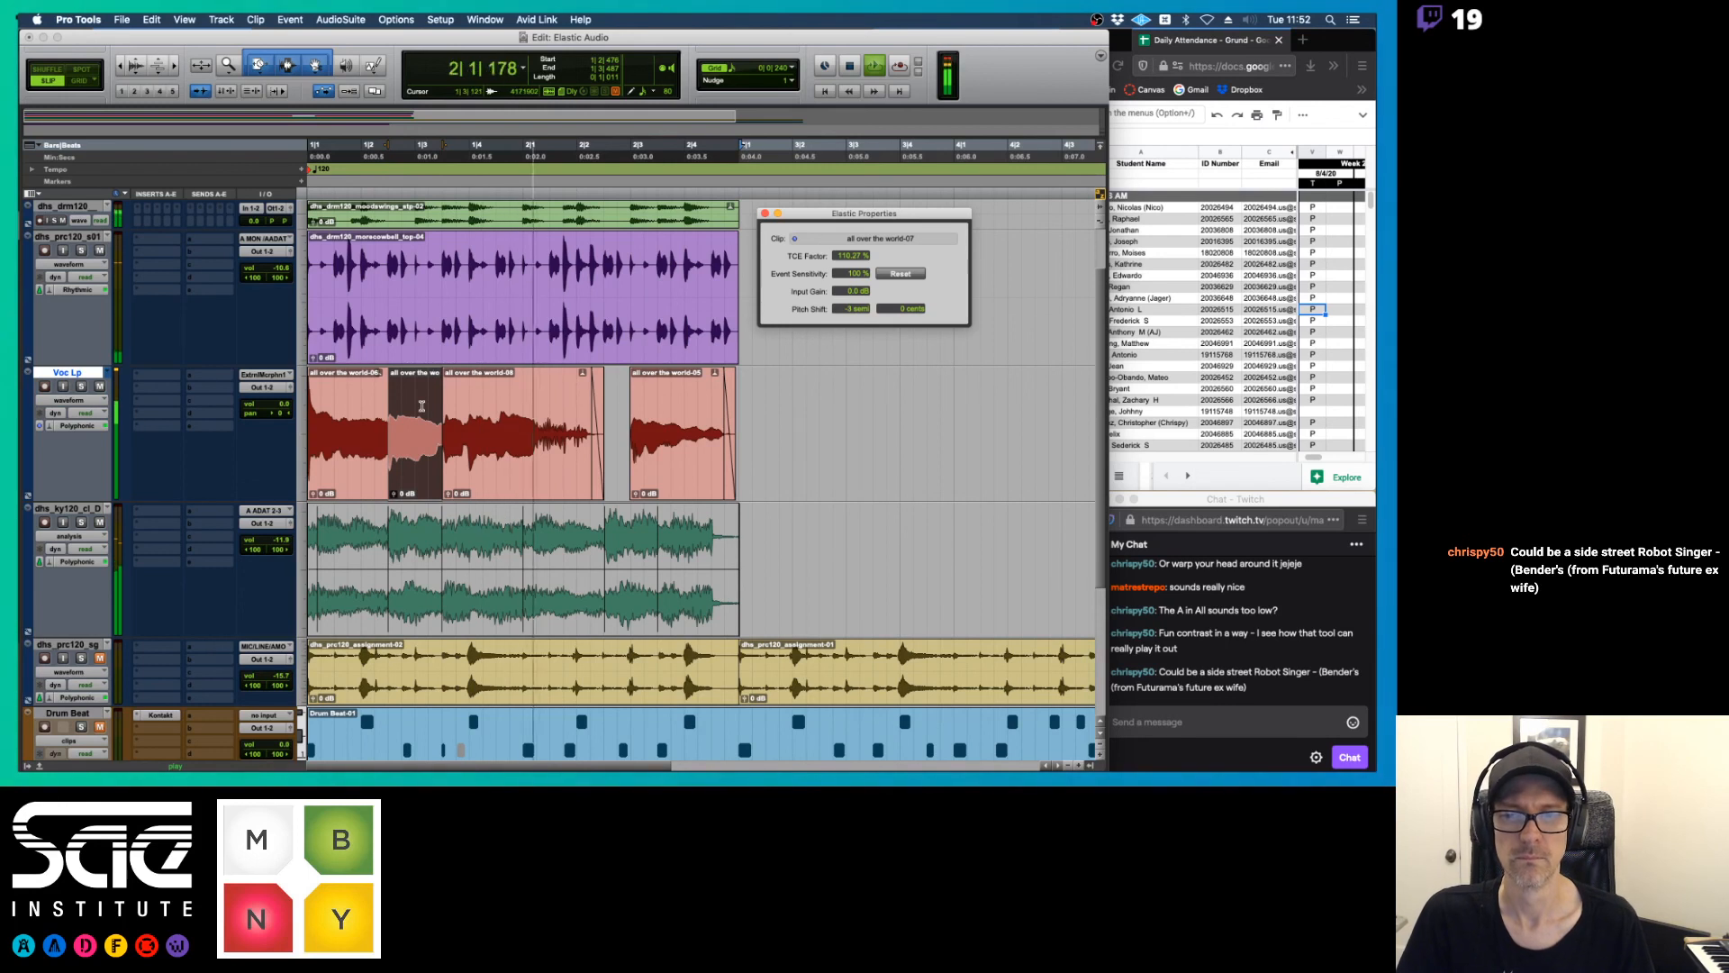
key("space")
Set the first vocal clip's fine pitch shift to 0 cents and play it back
left_click(348, 473)
left_click(896, 310)
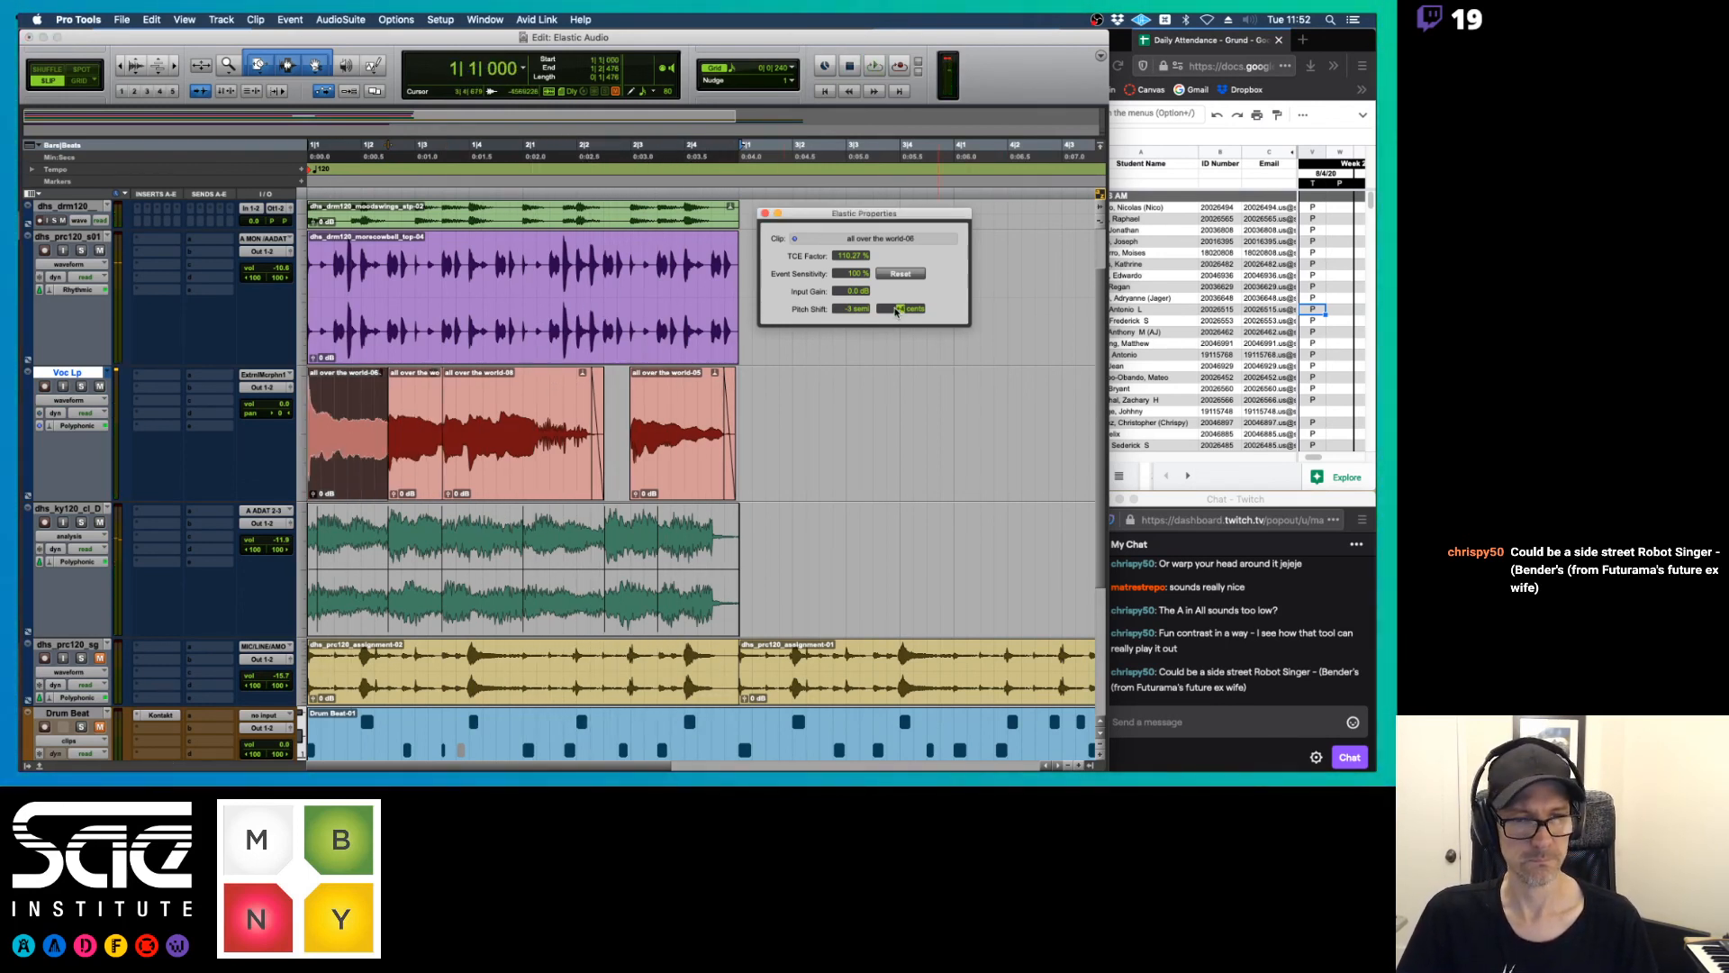
key("space")
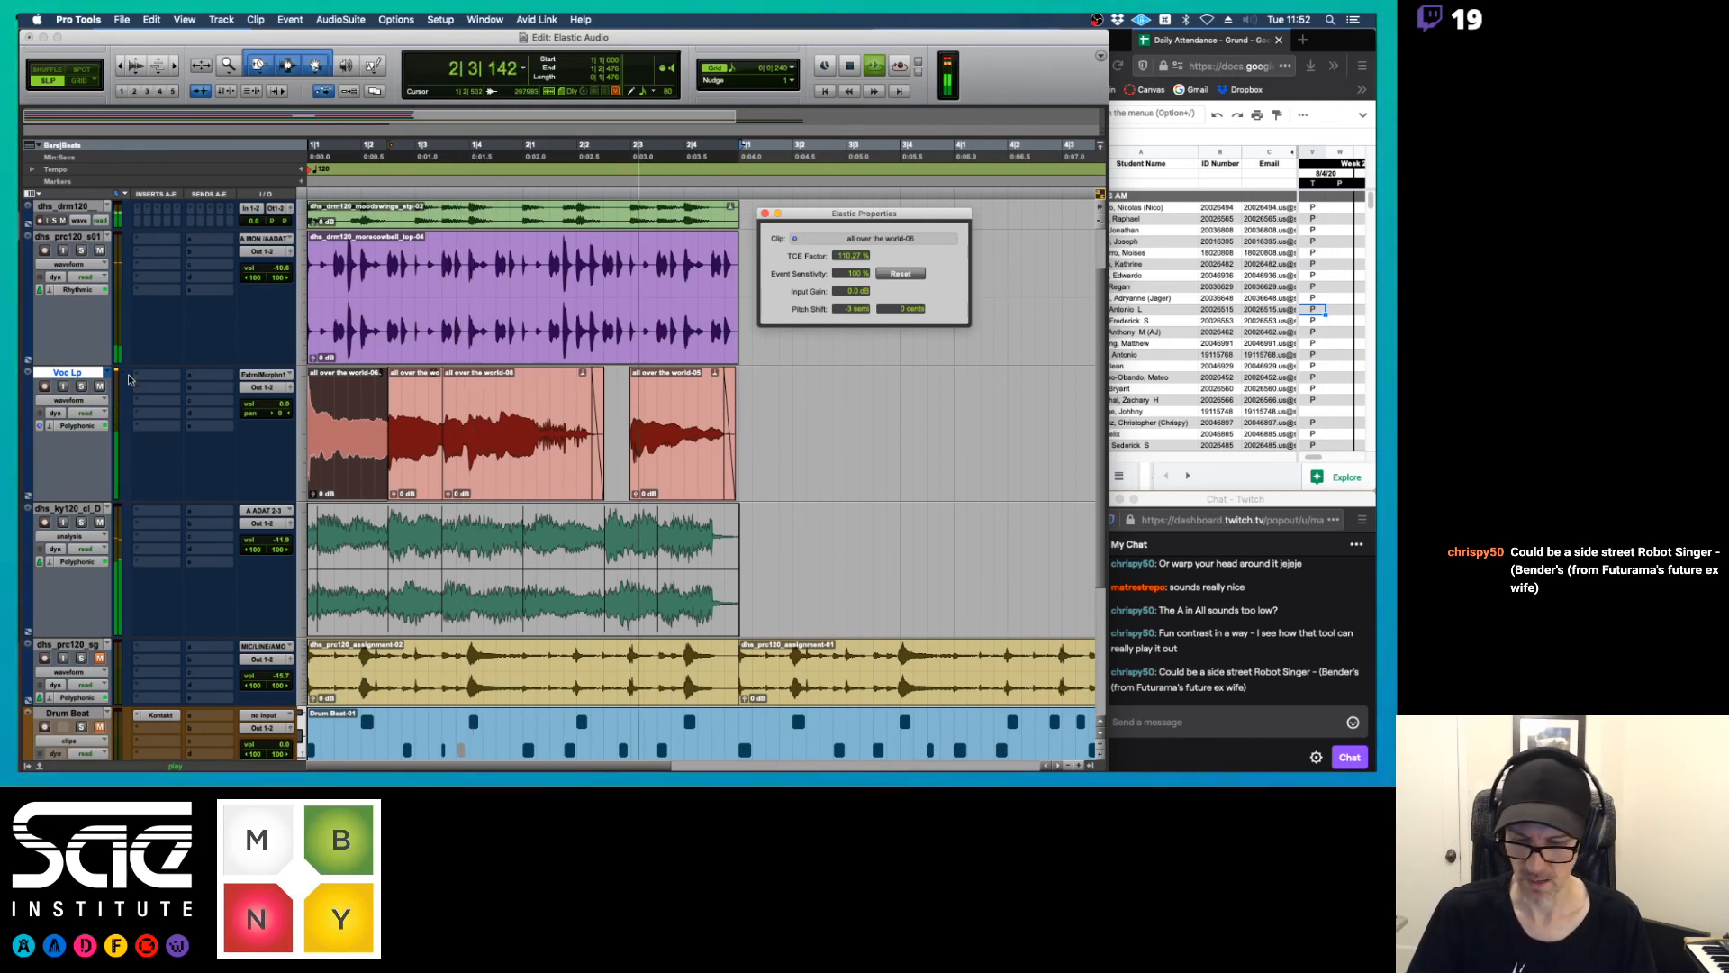
key("space")
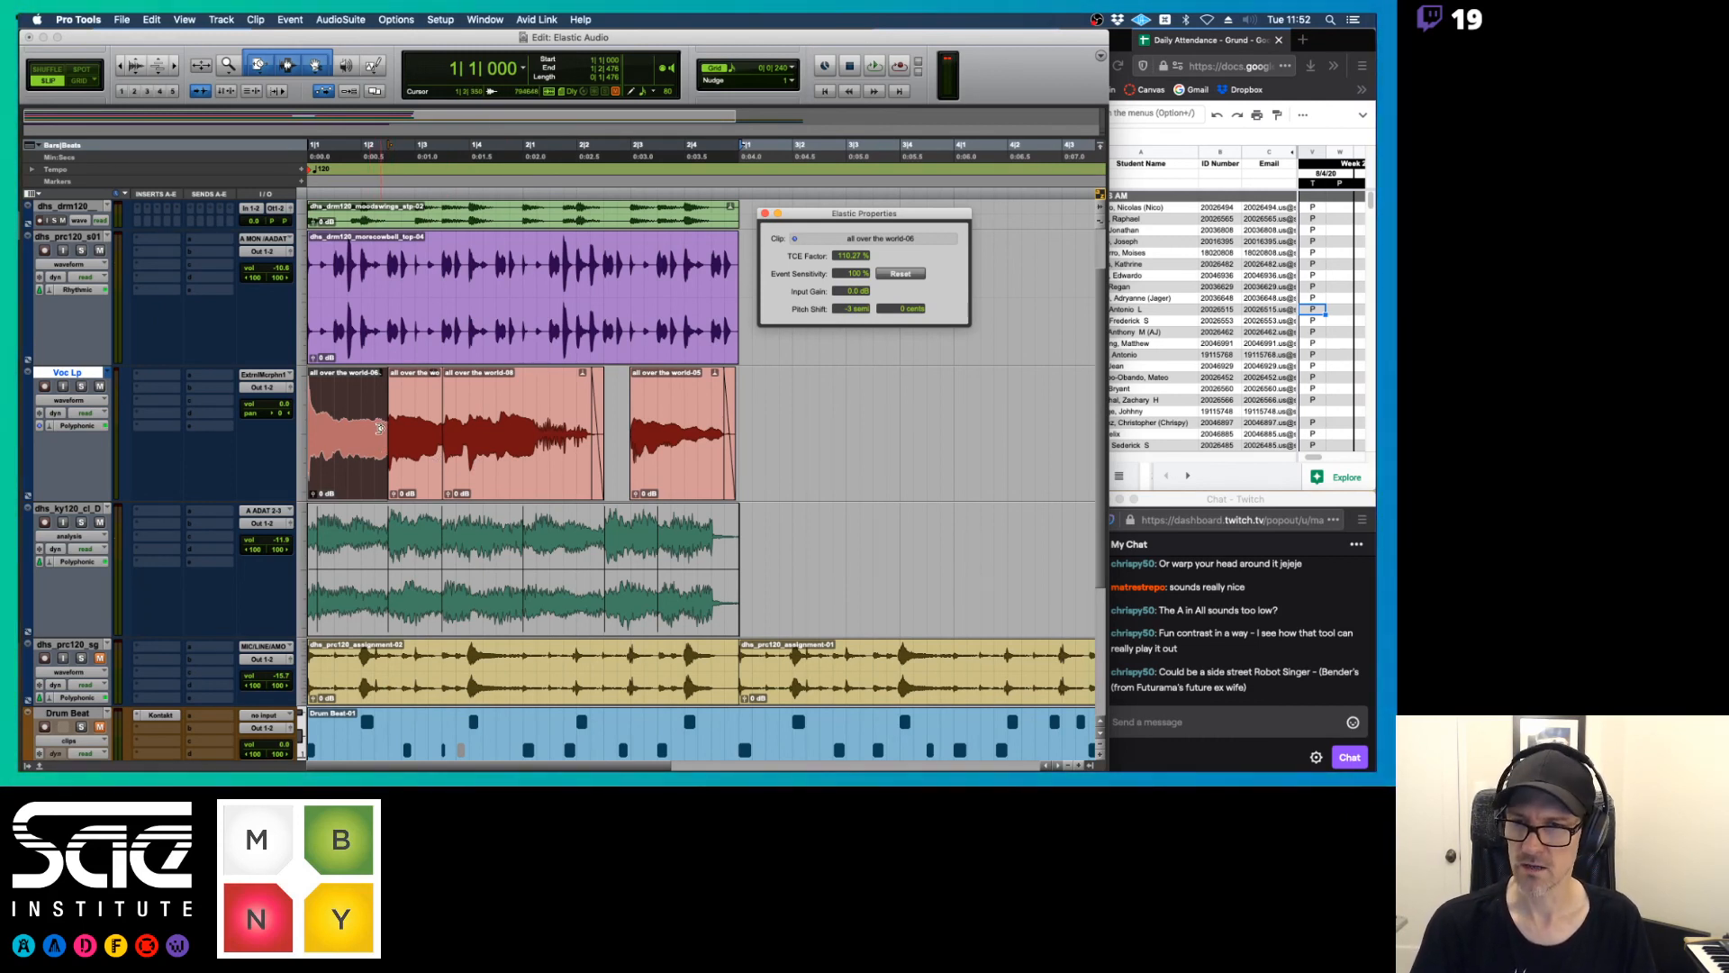
Extend the starts of the second and third vocal clips back to 1|1|000 in turn, auditioning between the two trims
key("F6")
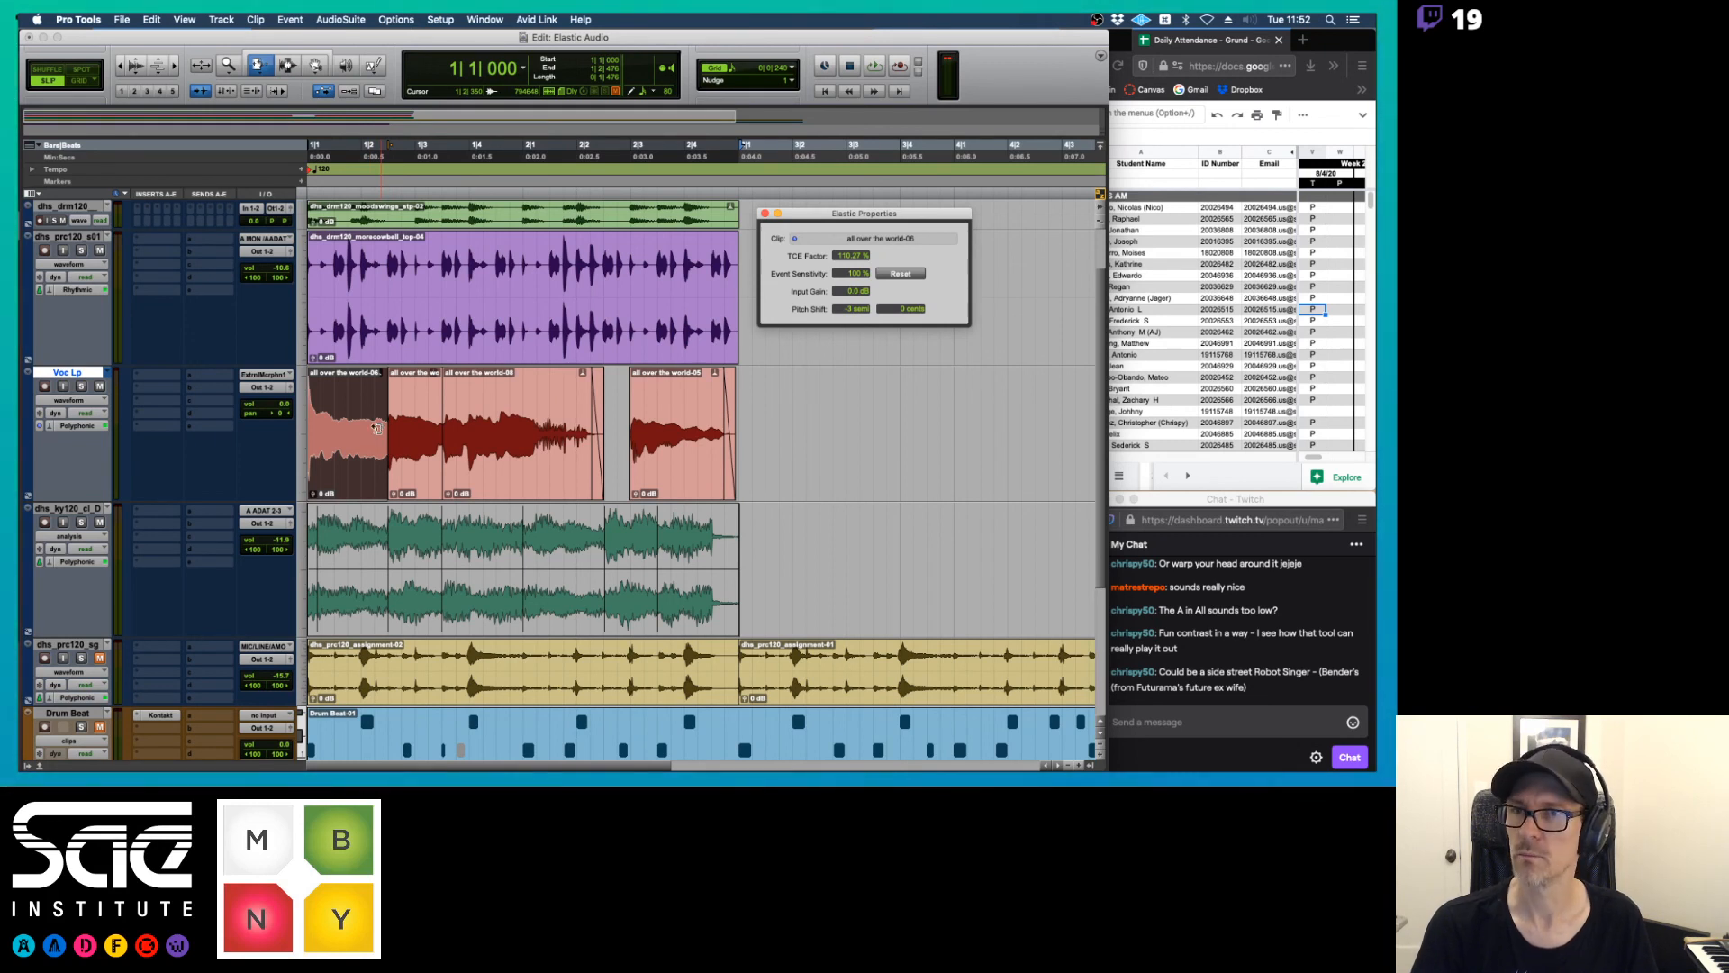
key("super+7")
left_click_drag(395, 432, 275, 429)
key("space")
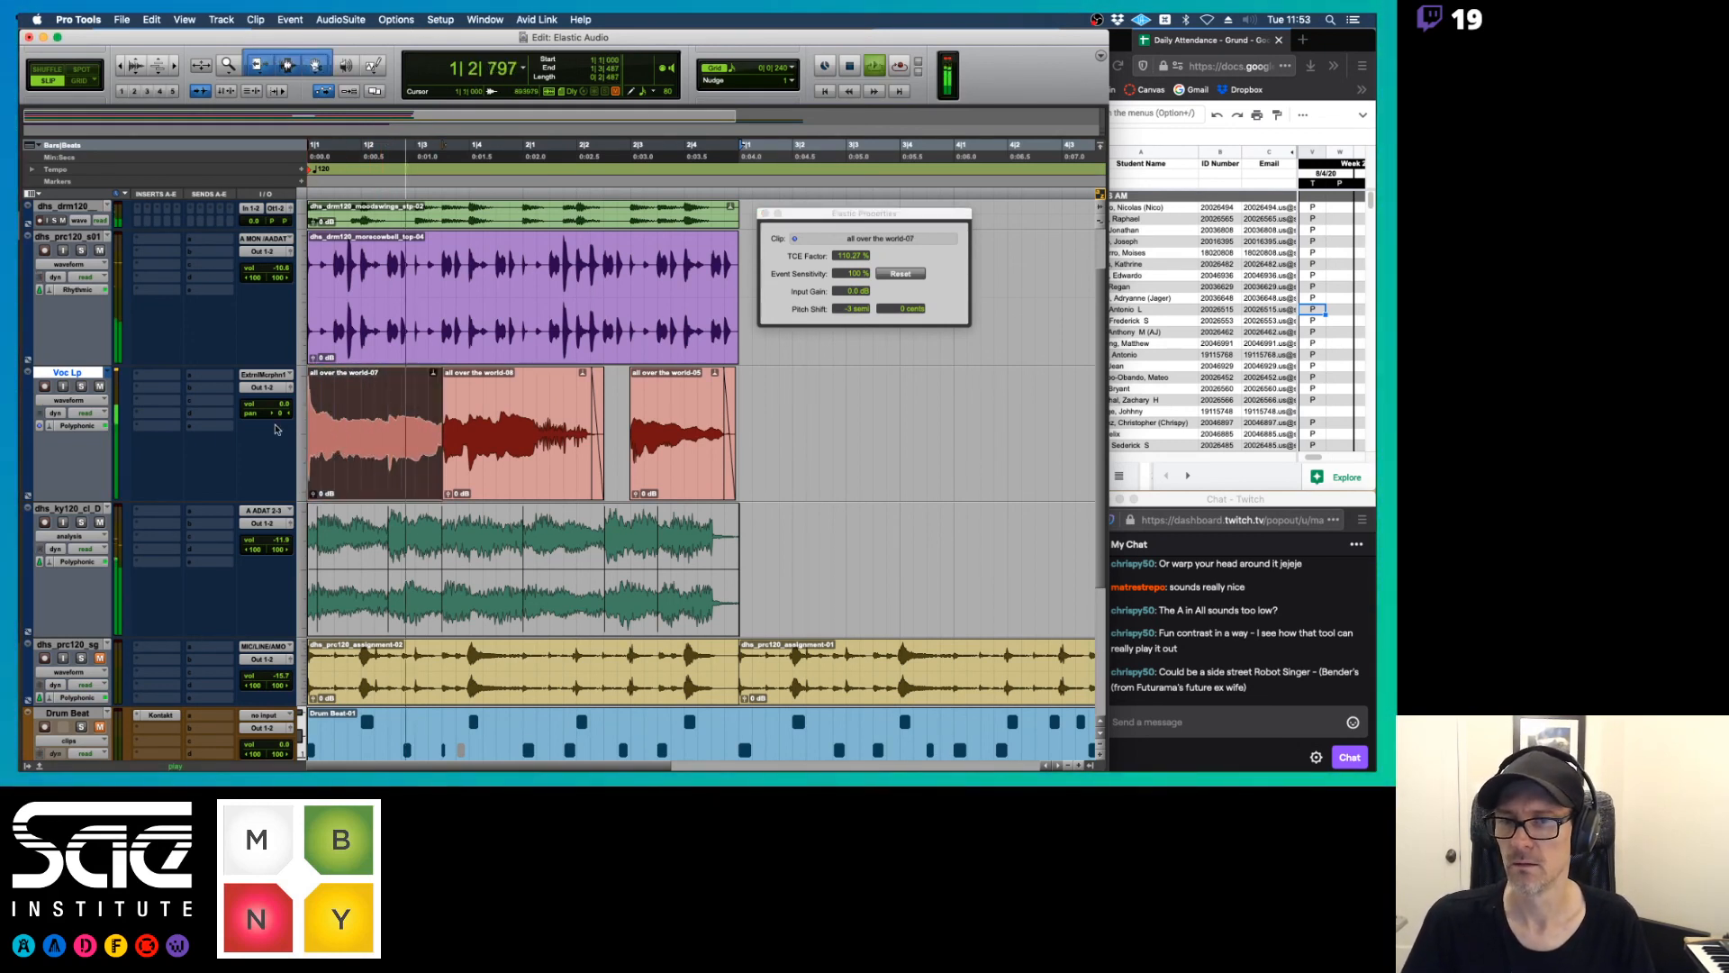
key("space")
left_click_drag(447, 441, 306, 430)
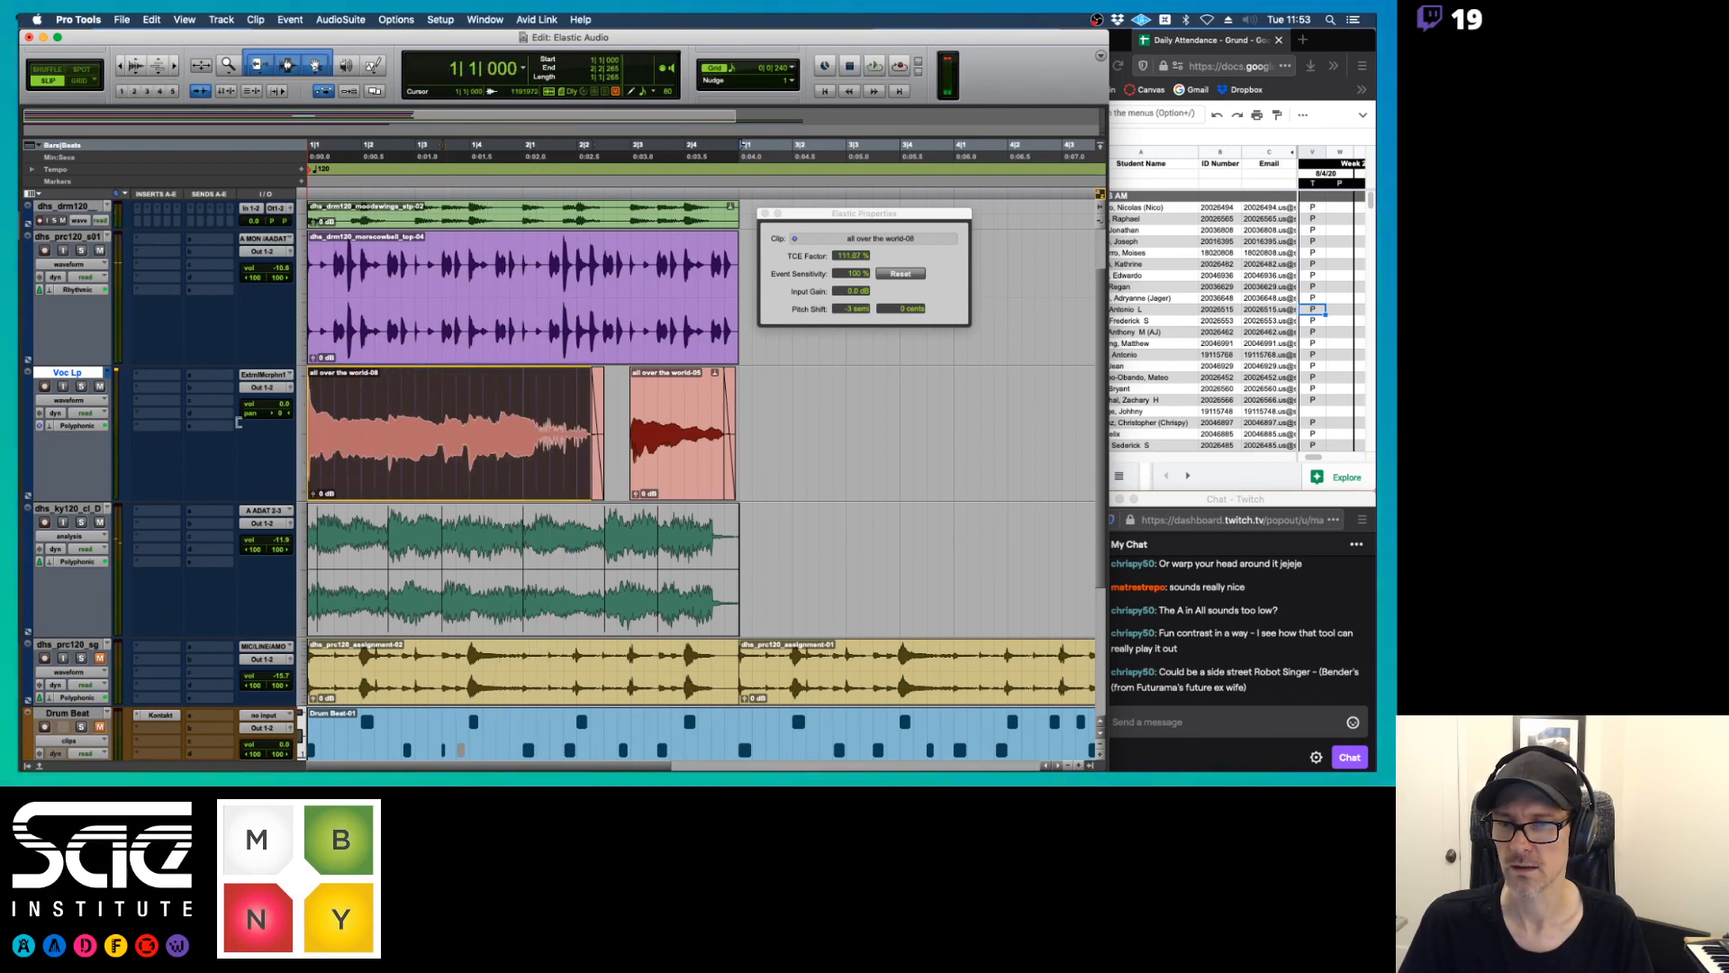
Show the Voc Lp track in analysis view and play it back
left_click(67, 402)
left_click(69, 385)
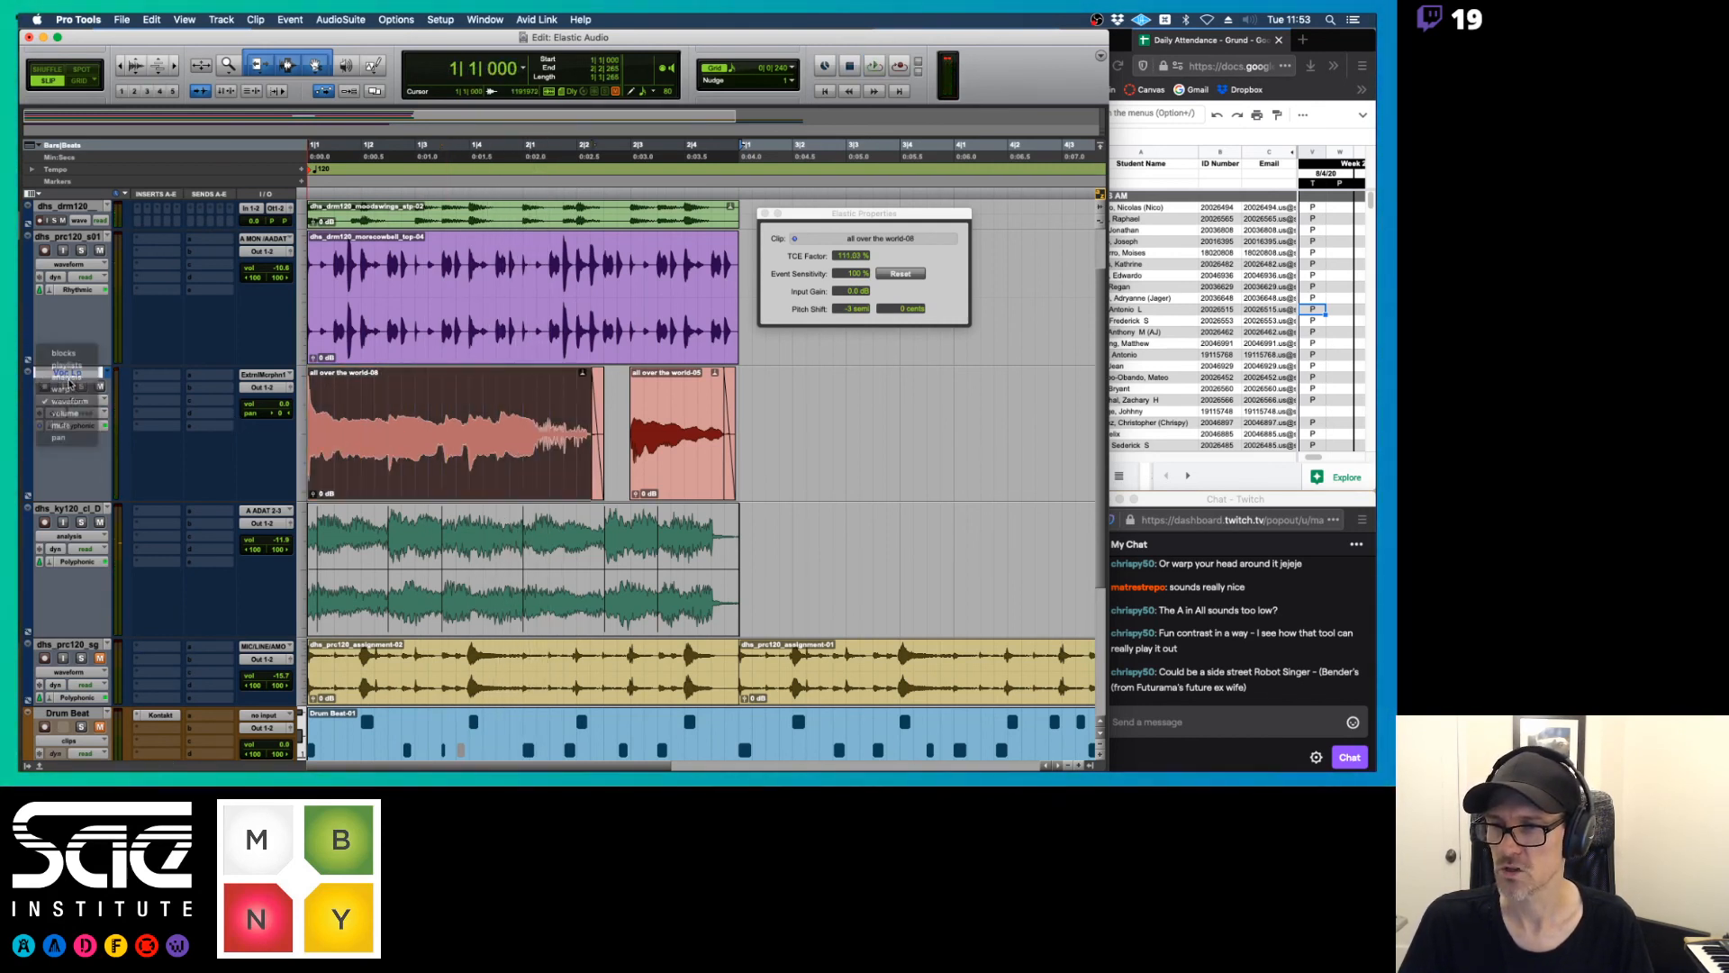
key("space")
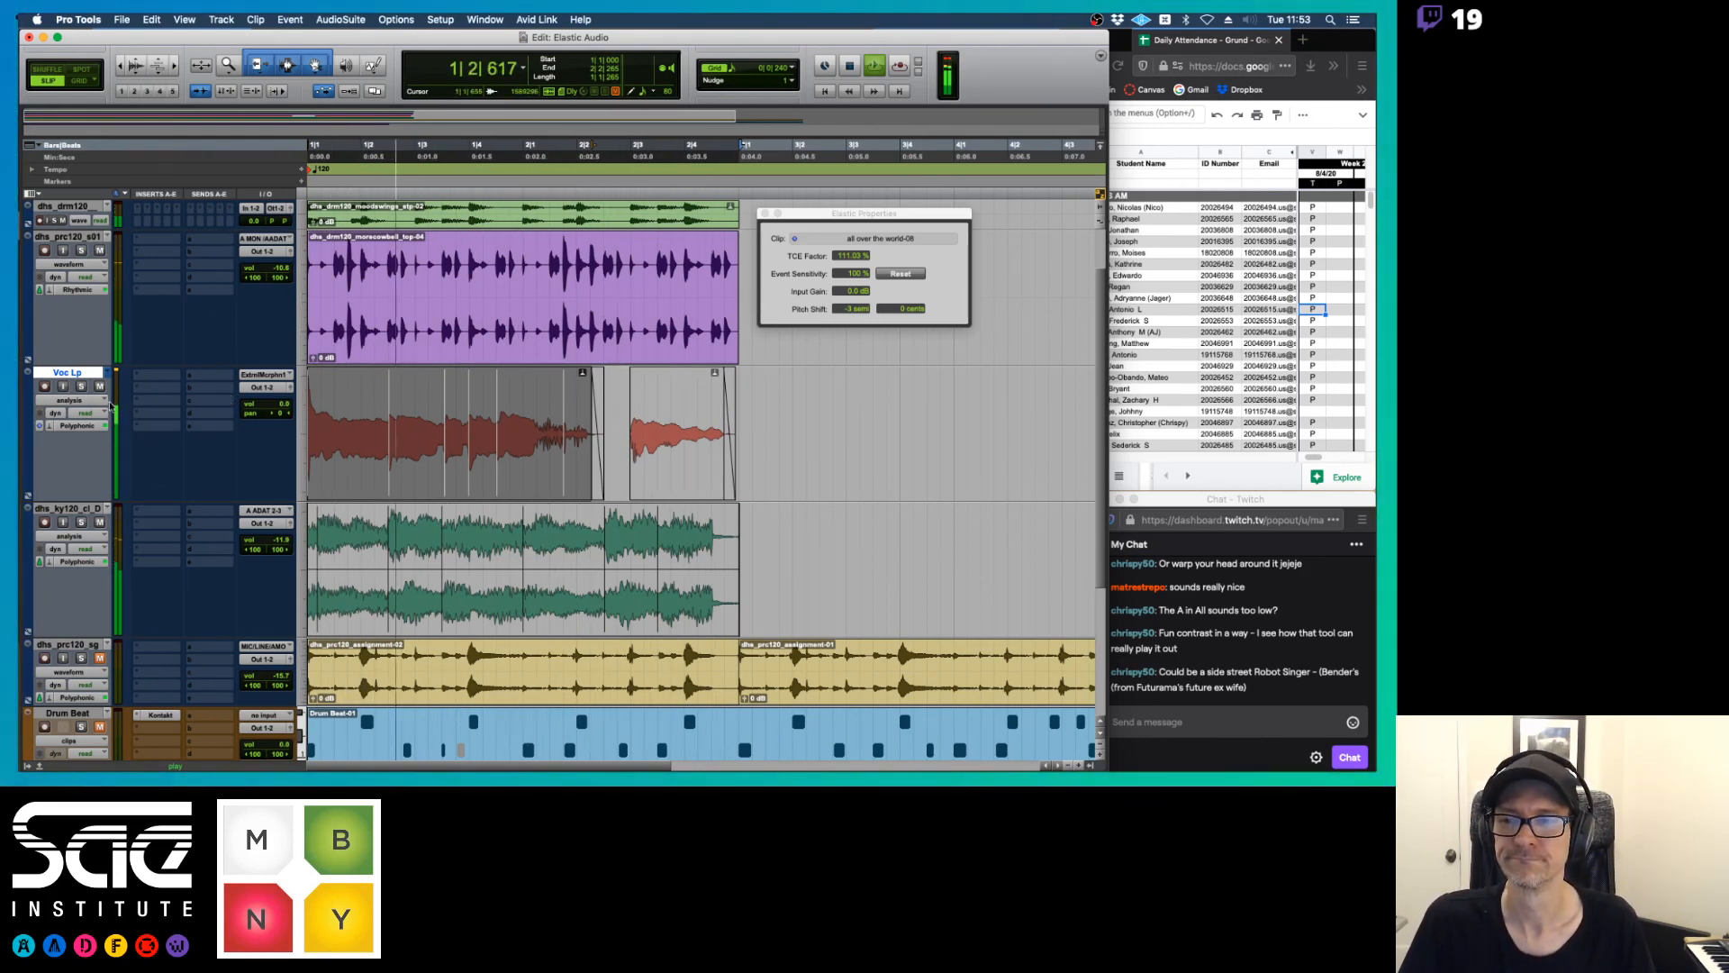
key("space")
Switch the vocal track to the Voc Lp.01 playlist and listen to the consolidated version
left_click(108, 374)
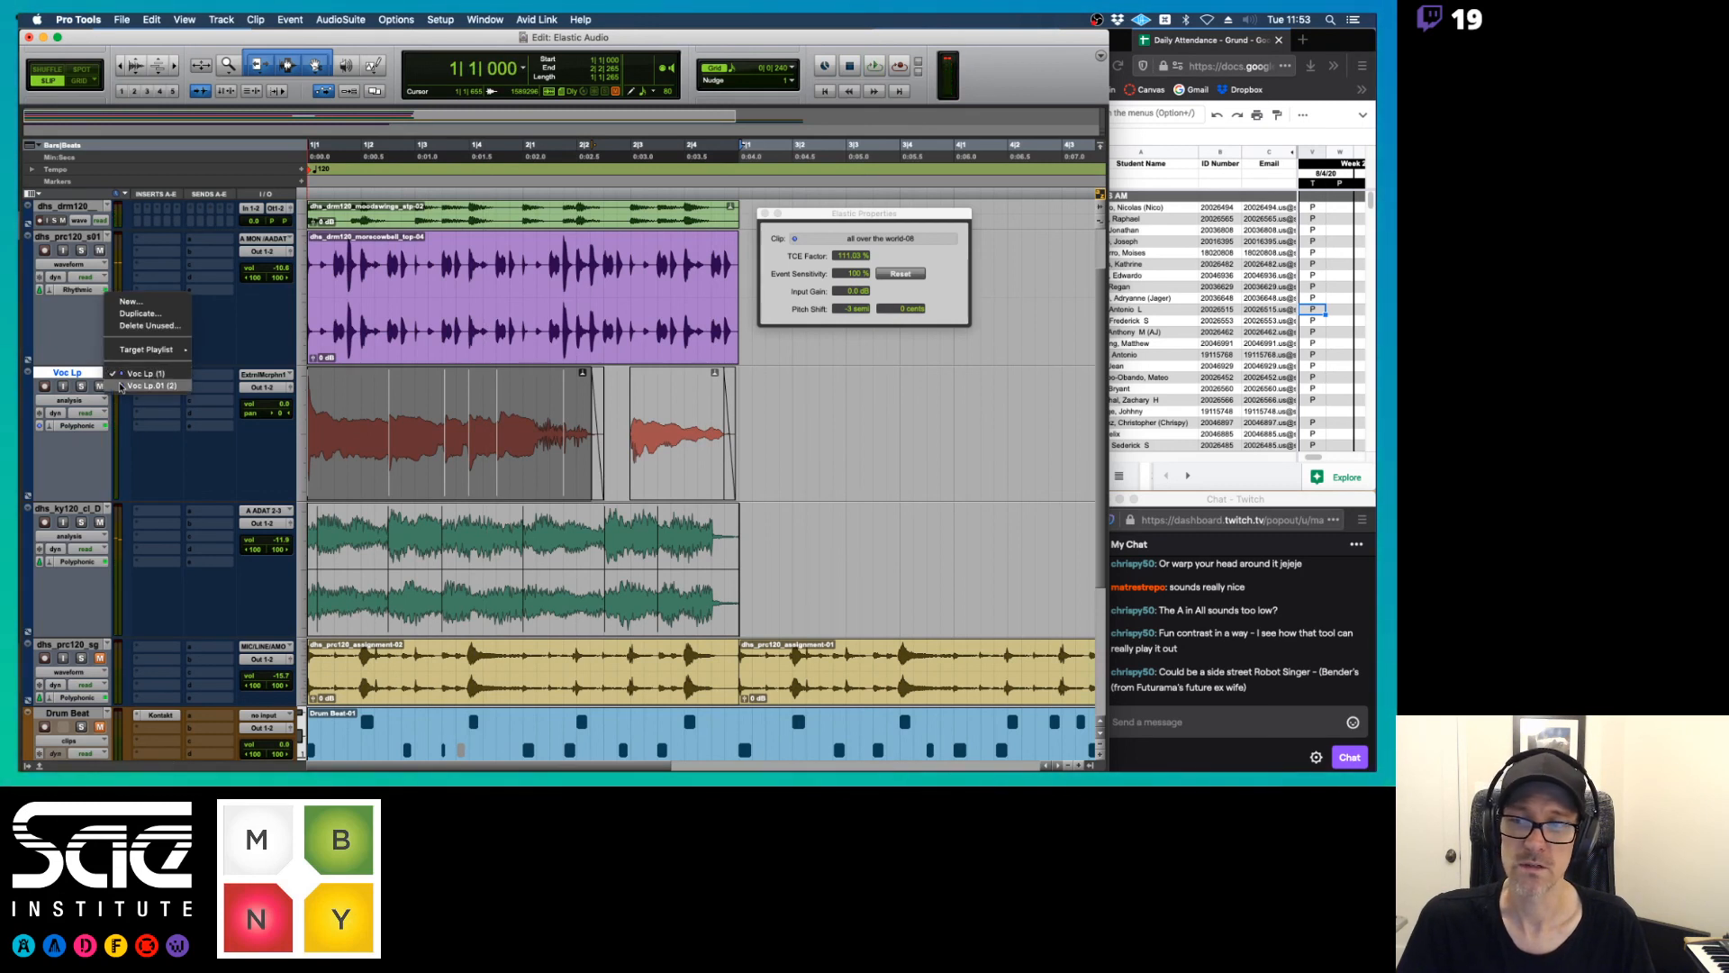
left_click(144, 386)
key("space")
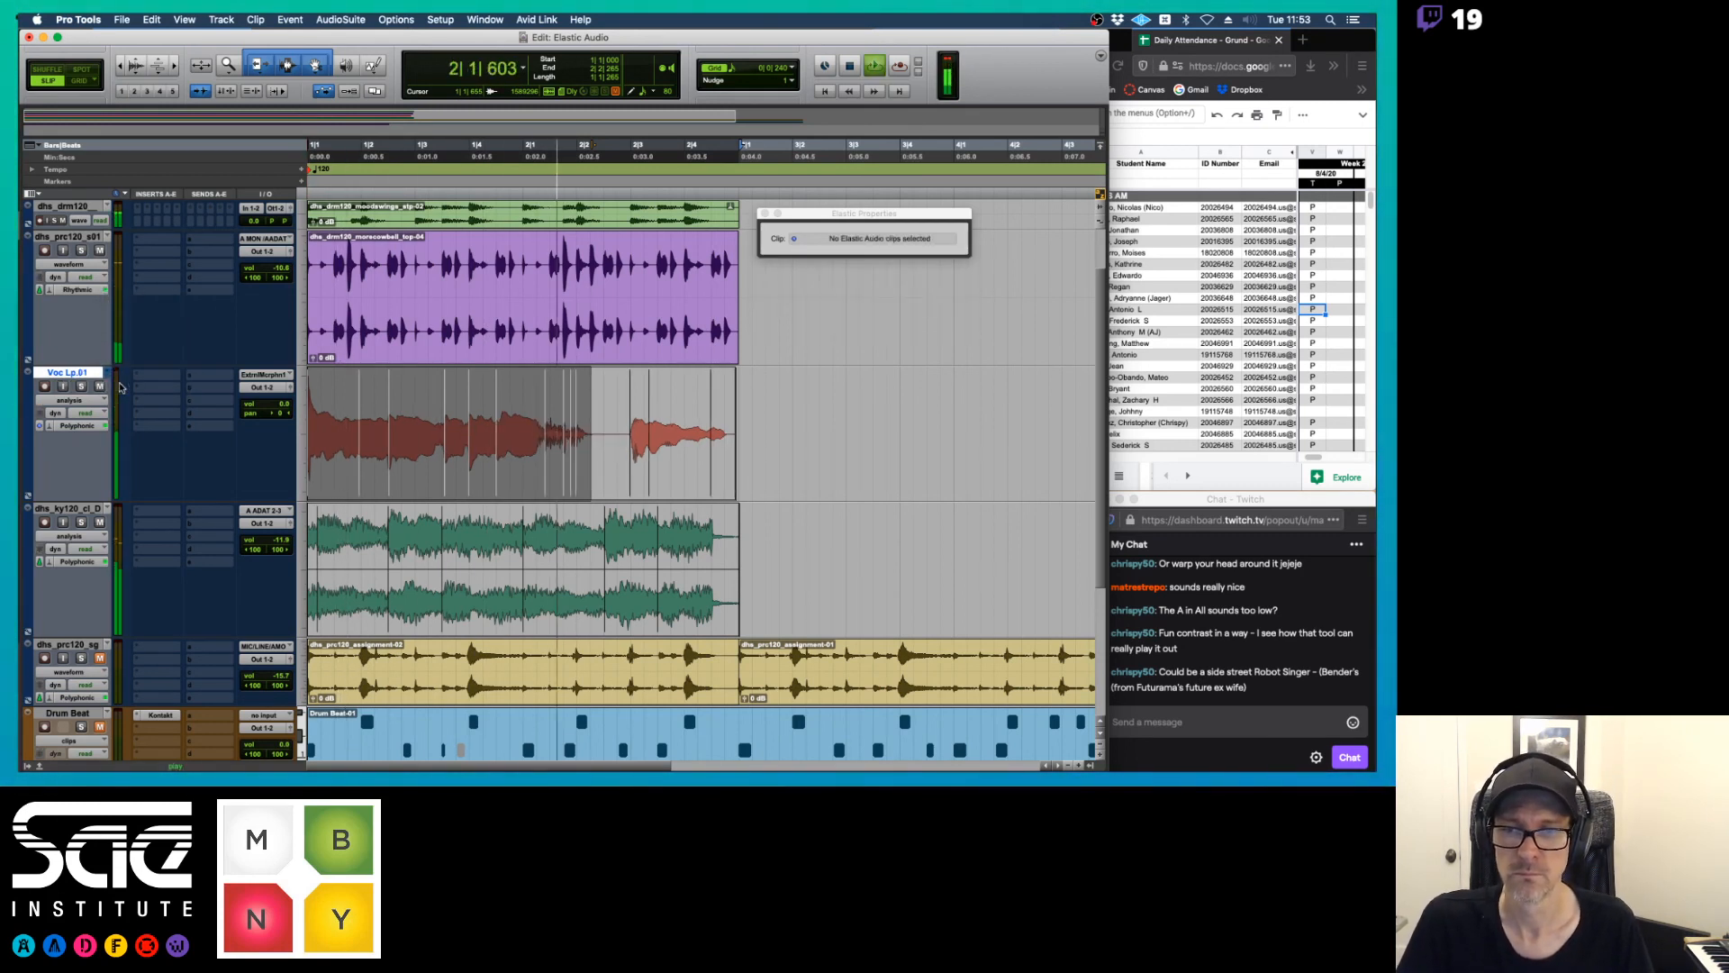
key("space")
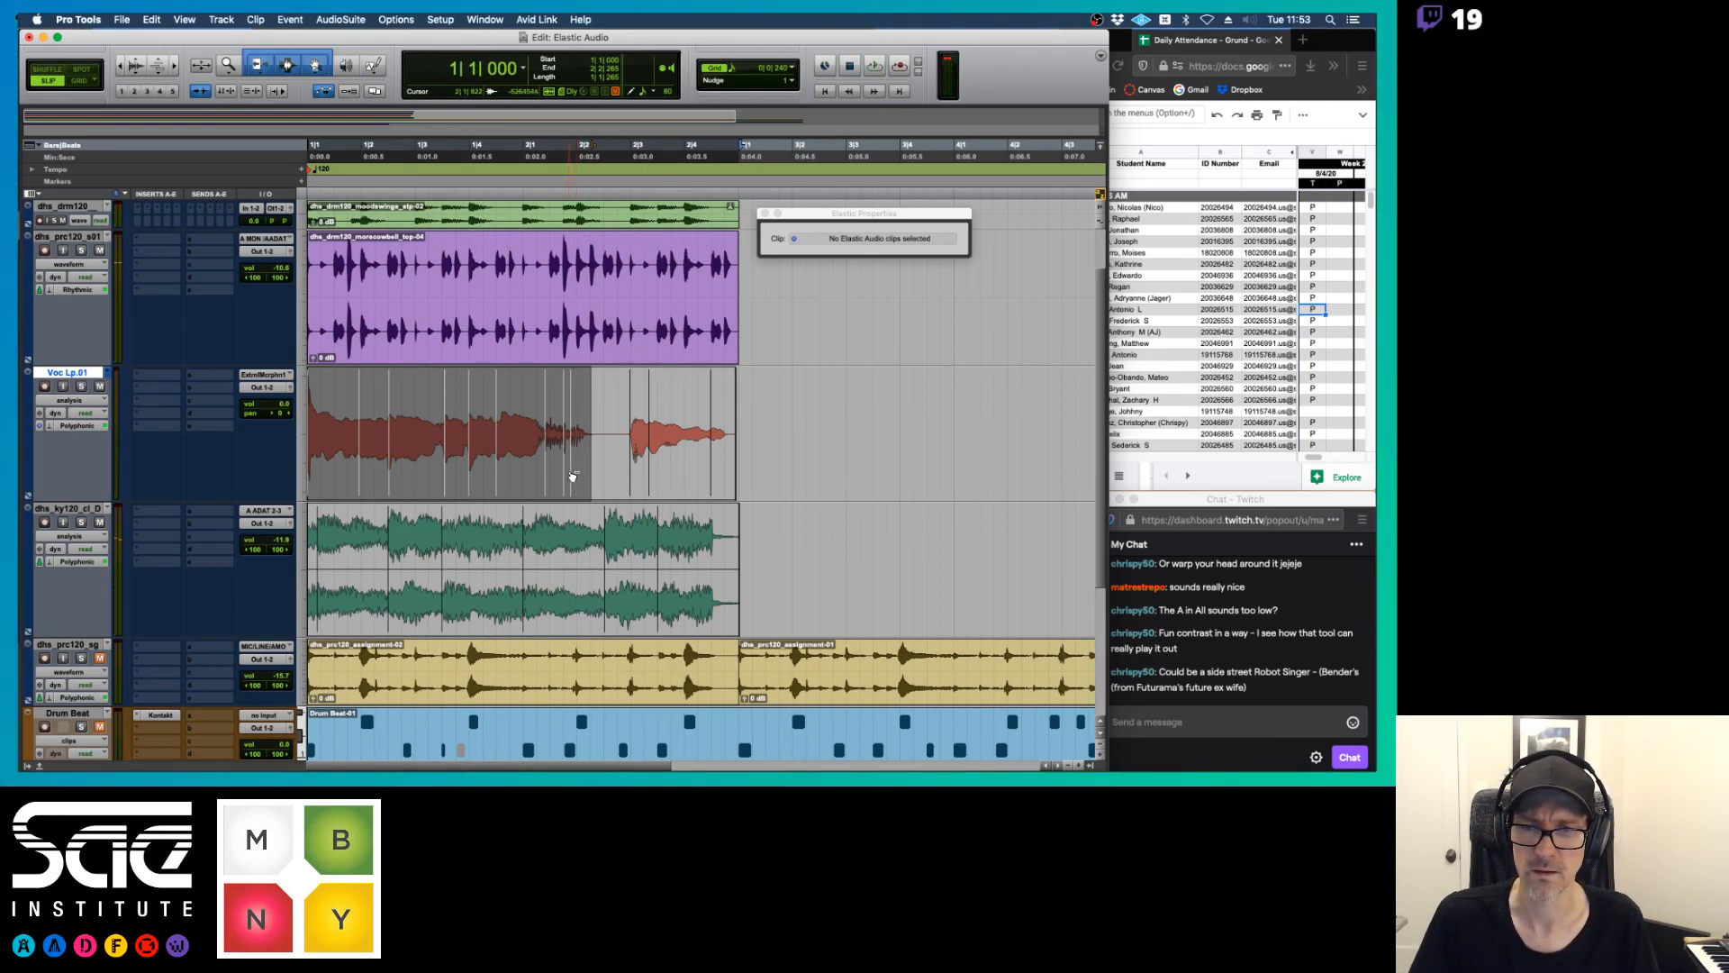
Remove the stray event markers around the phrase ending and the final vocal note on the Voc Lp.01 playlist, then audition it
double_click(574, 472)
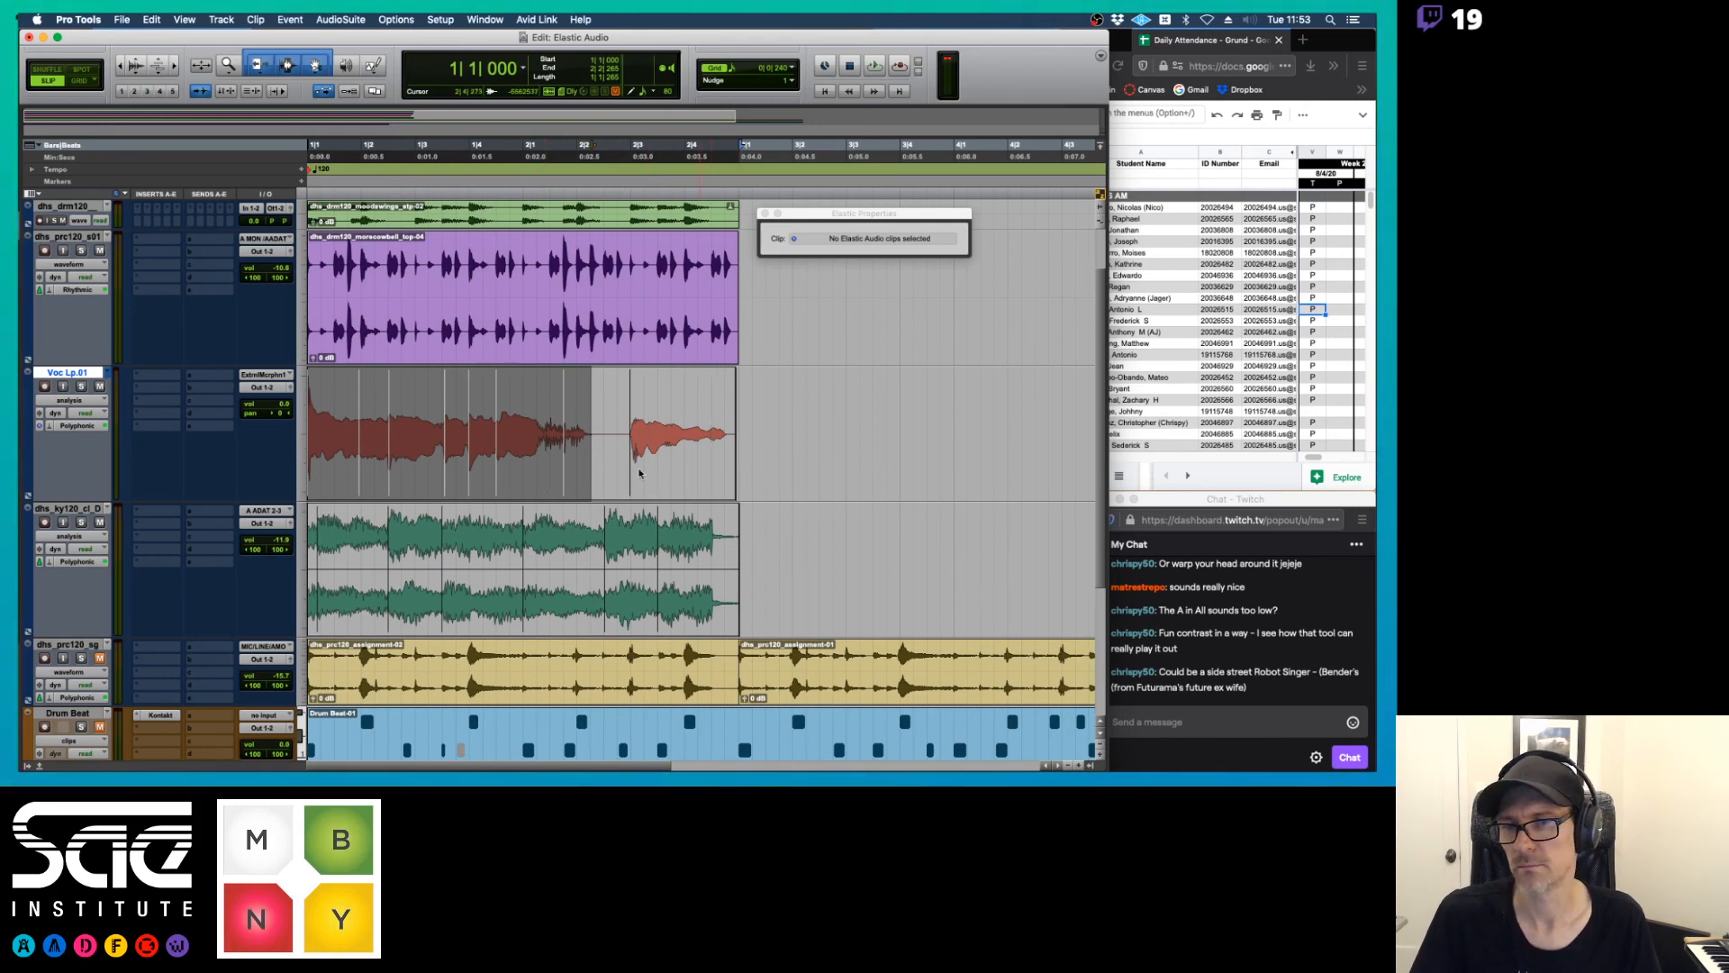
key("space")
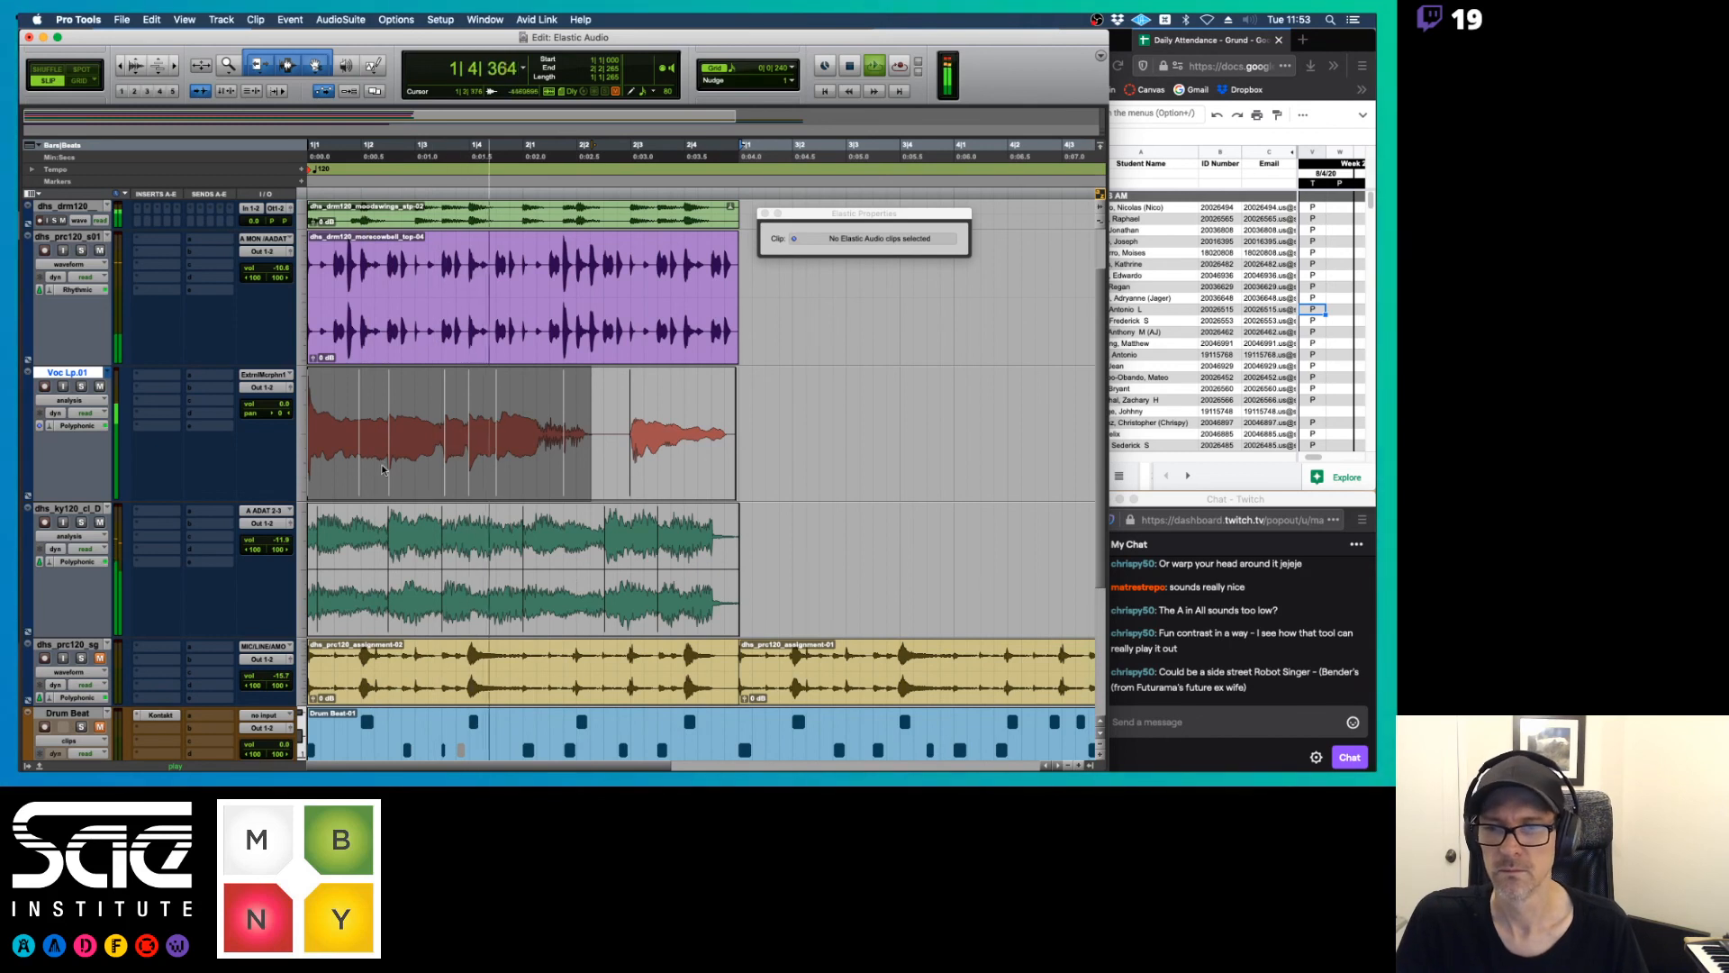
key("space")
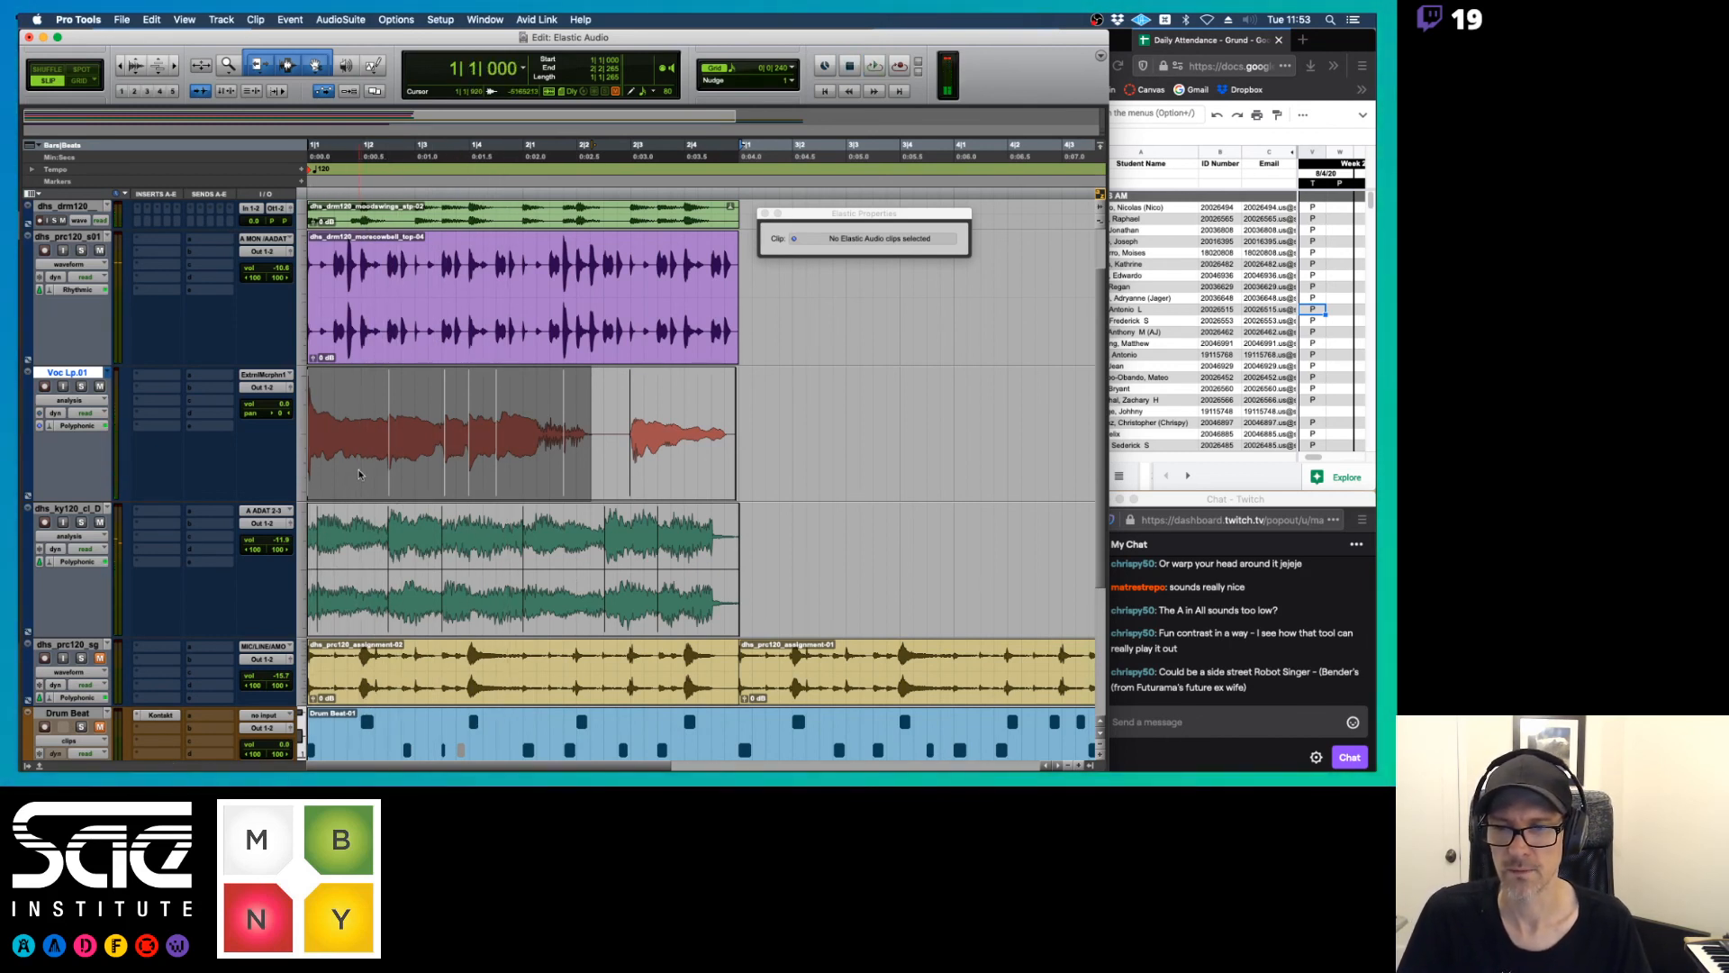
key("space")
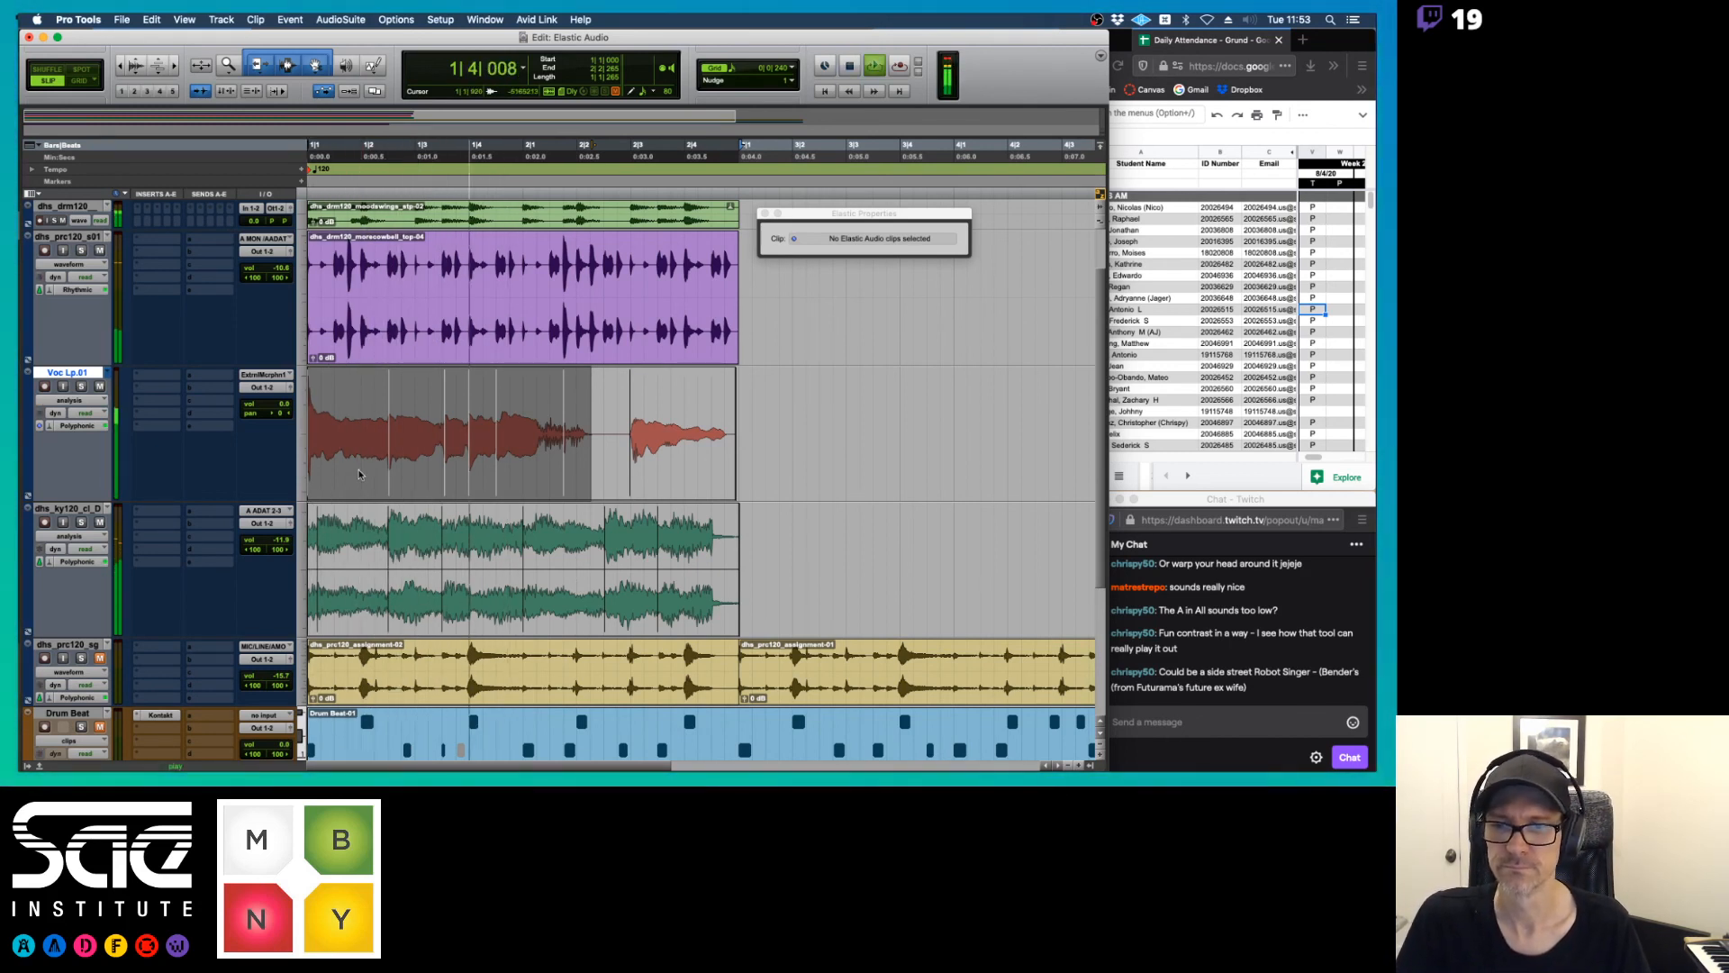
Compare the Voc Lp and Voc Lp.01 playlists during playback, finishing on Voc Lp.01
left_click(107, 372)
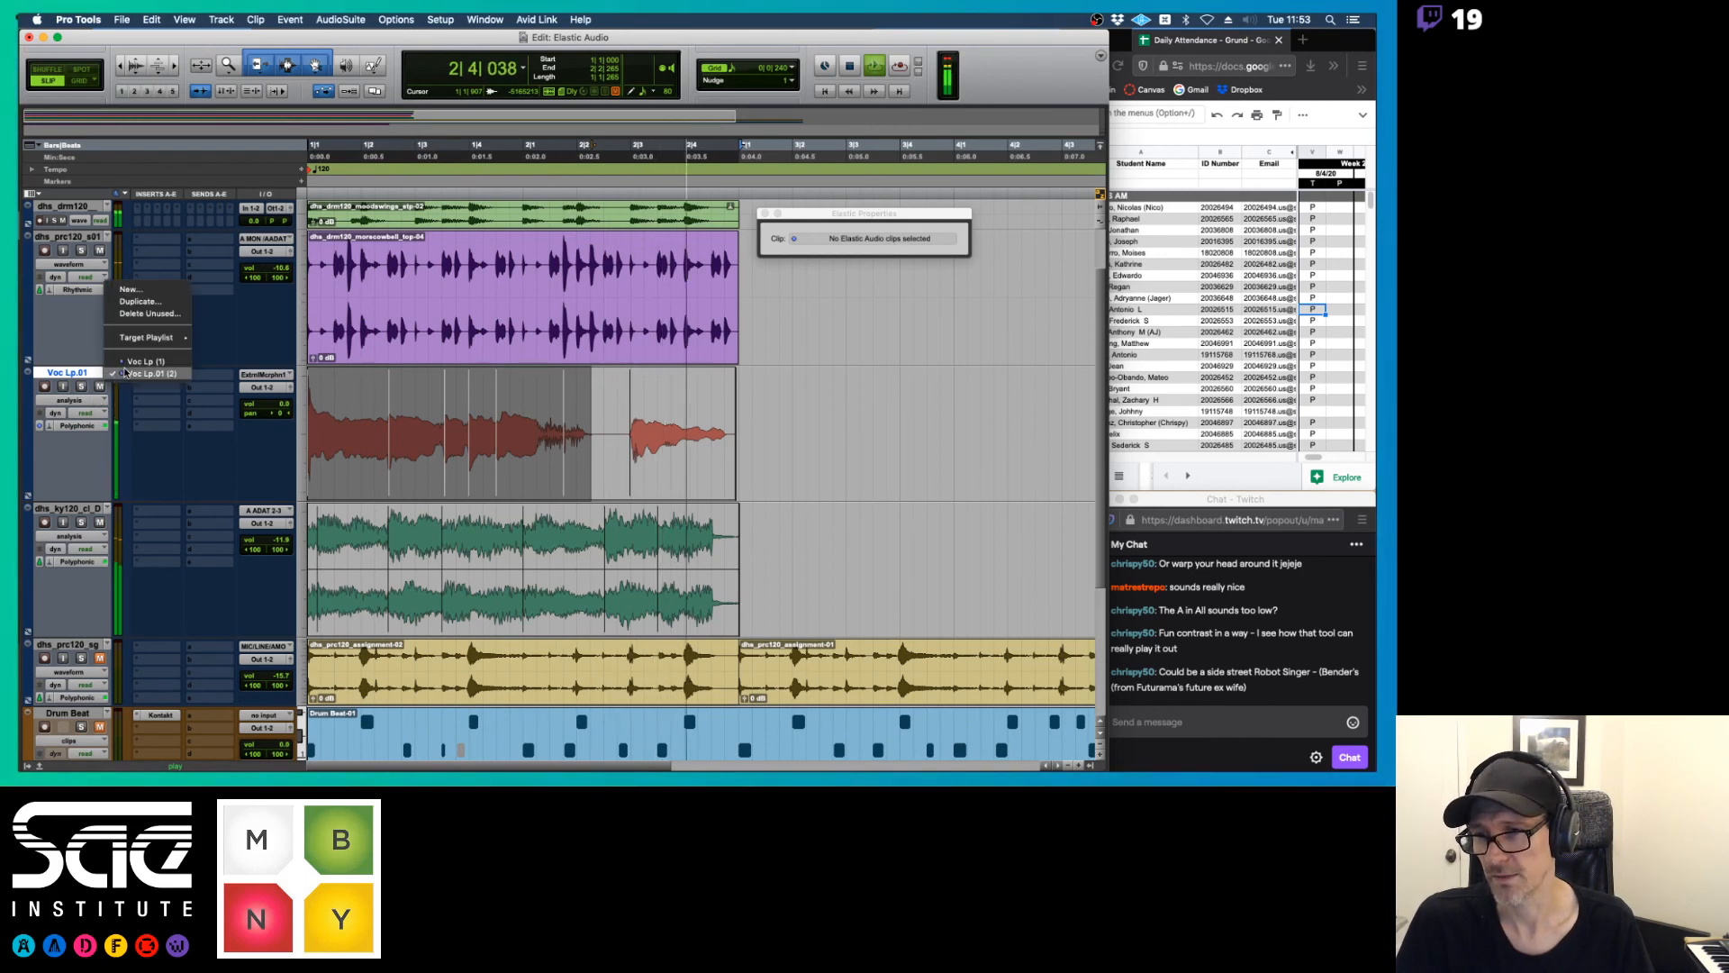
left_click(125, 371)
left_click(109, 372)
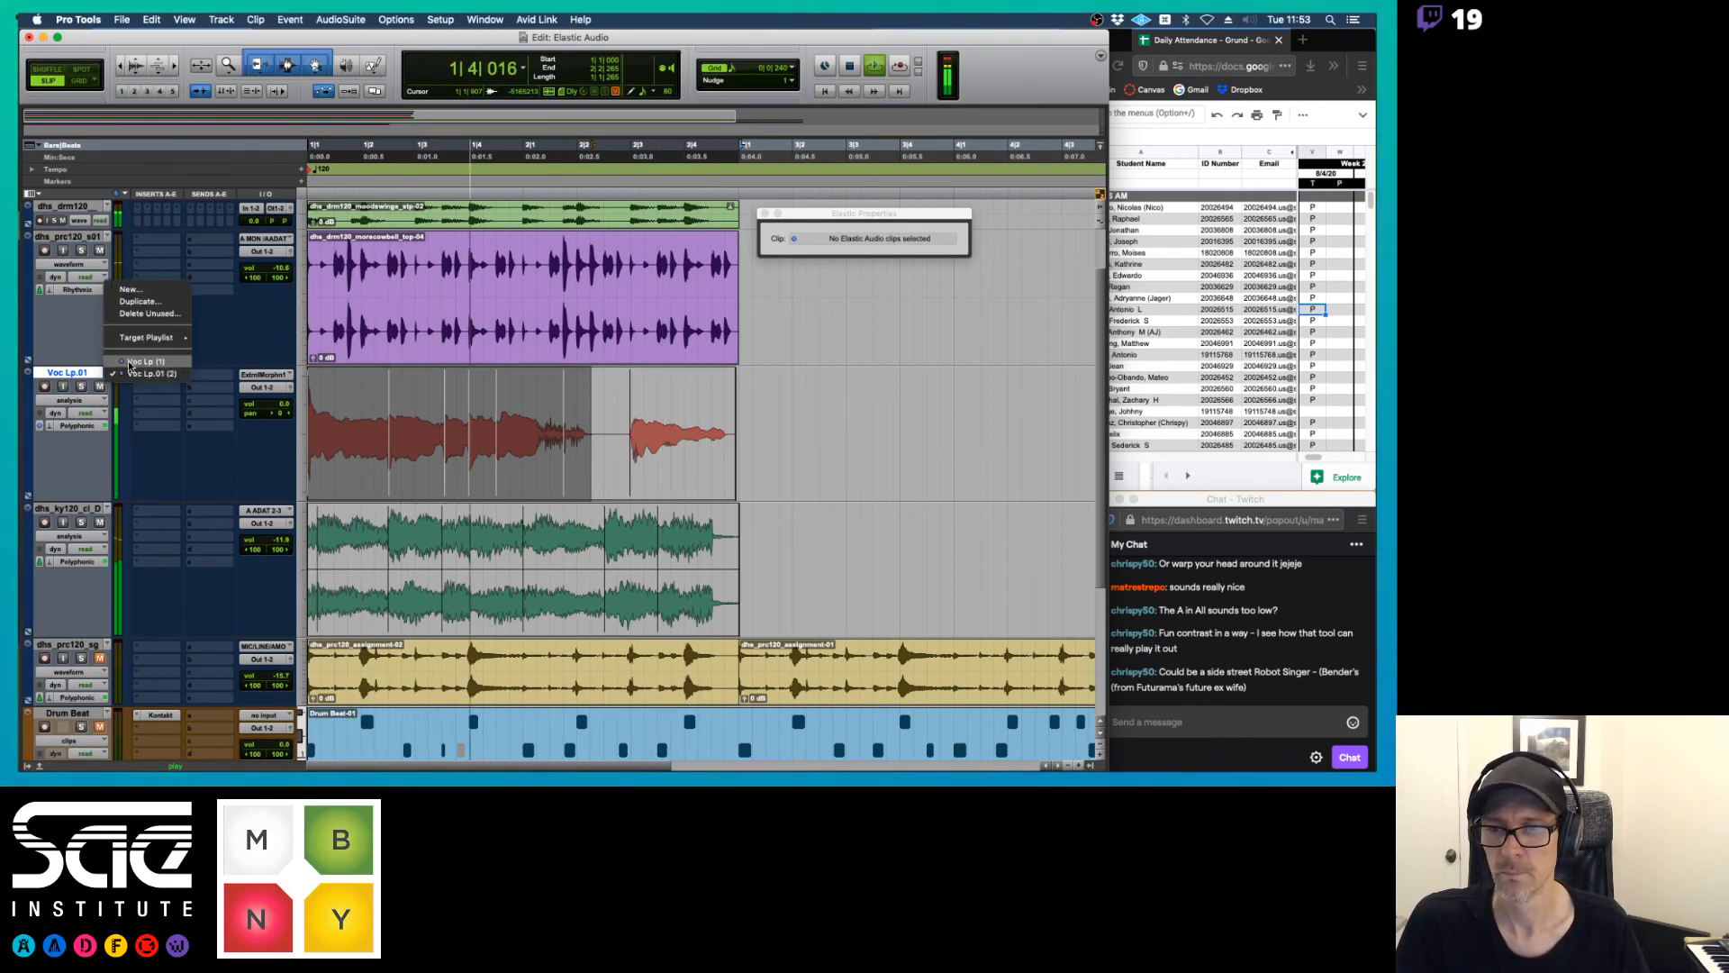
left_click(129, 362)
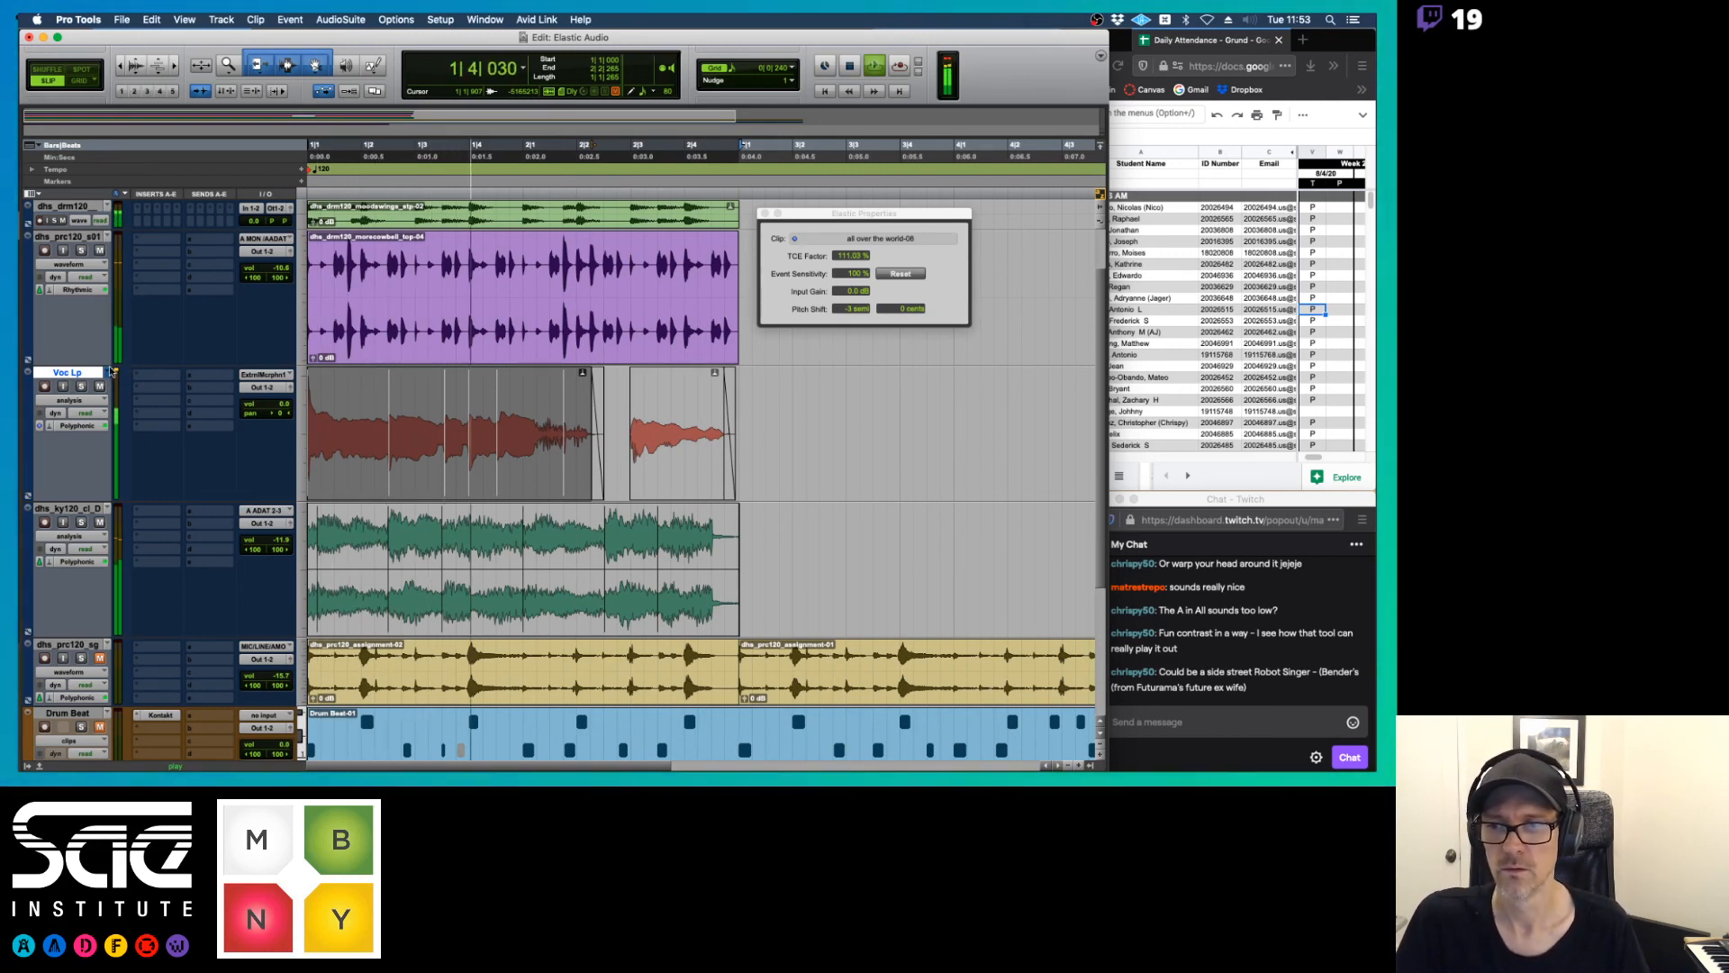
left_click(113, 371)
left_click(121, 386)
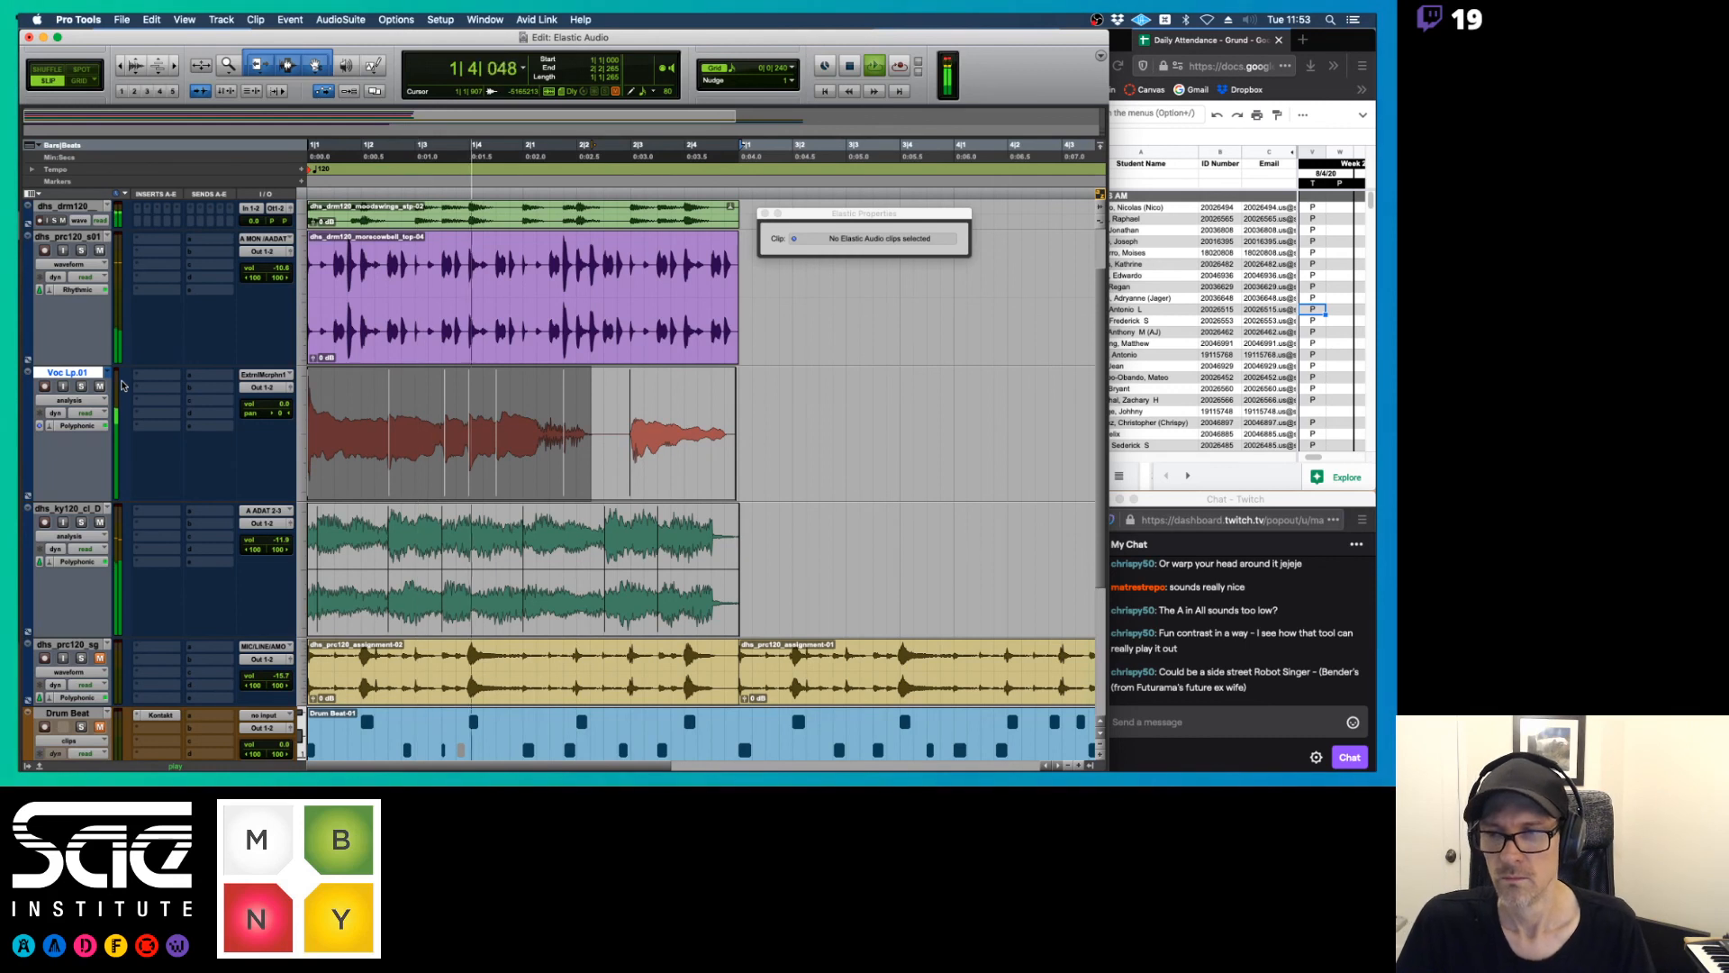
key("space")
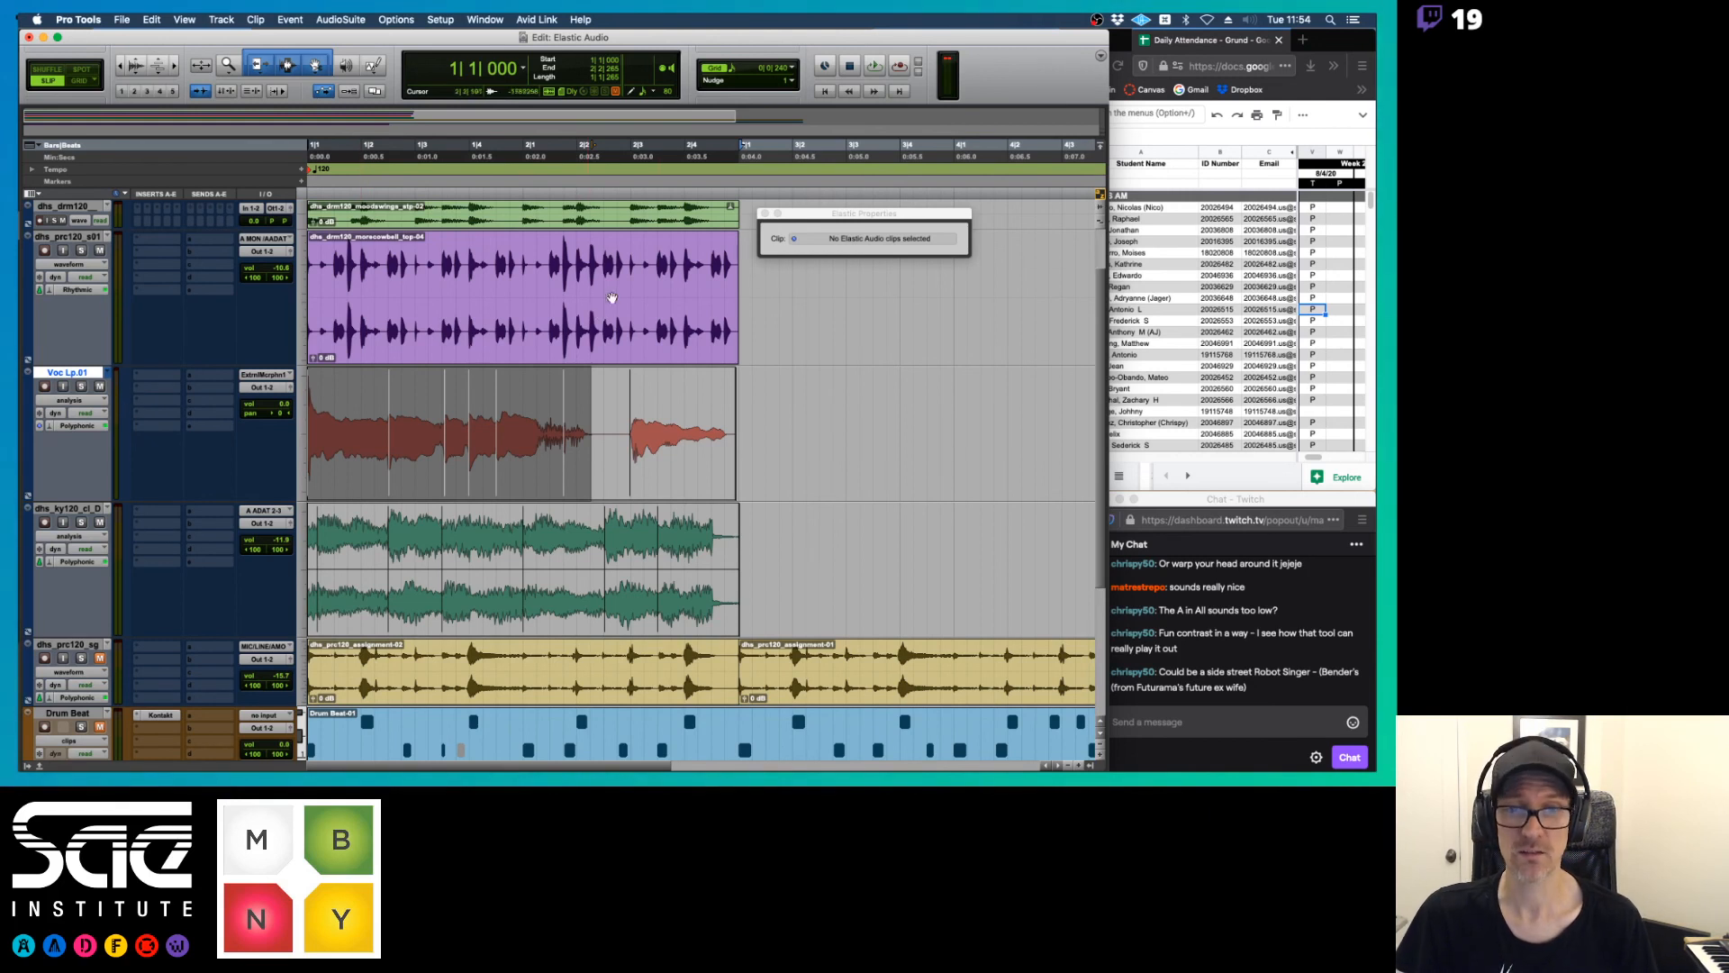
Close the Elastic Properties window and switch to the Elastic Audio timing correction PDF in Preview
left_click(764, 214)
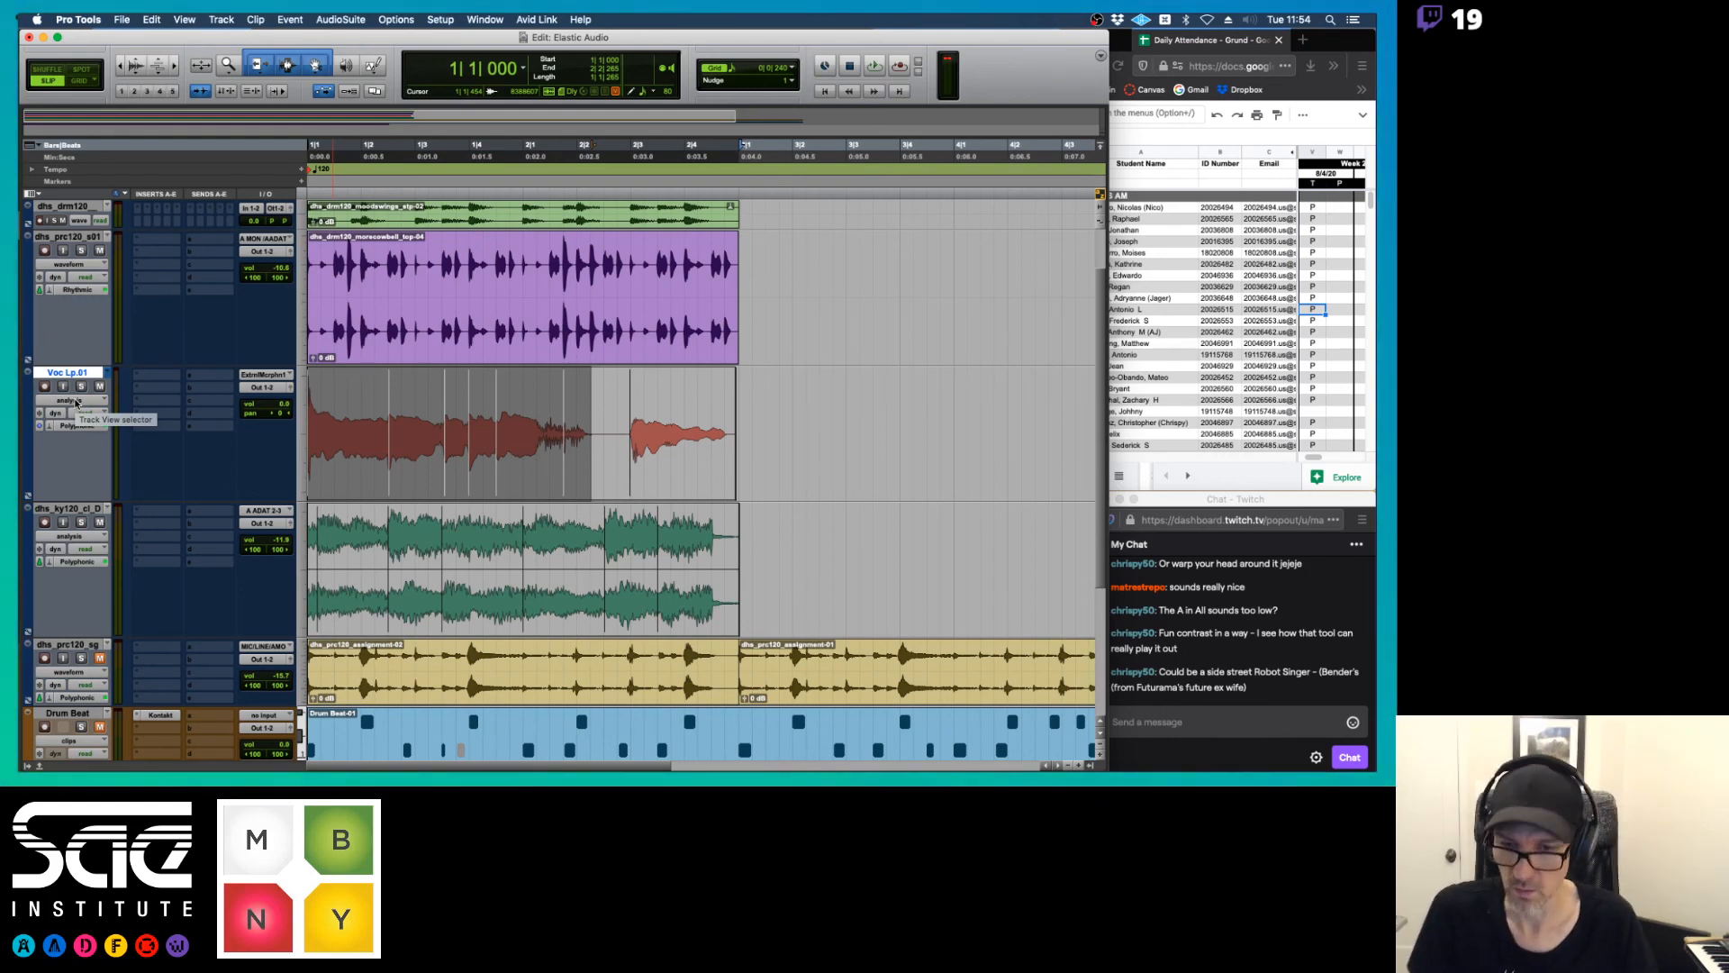
key("super+Tab")
key("super+Tab")
key("super+Tab")
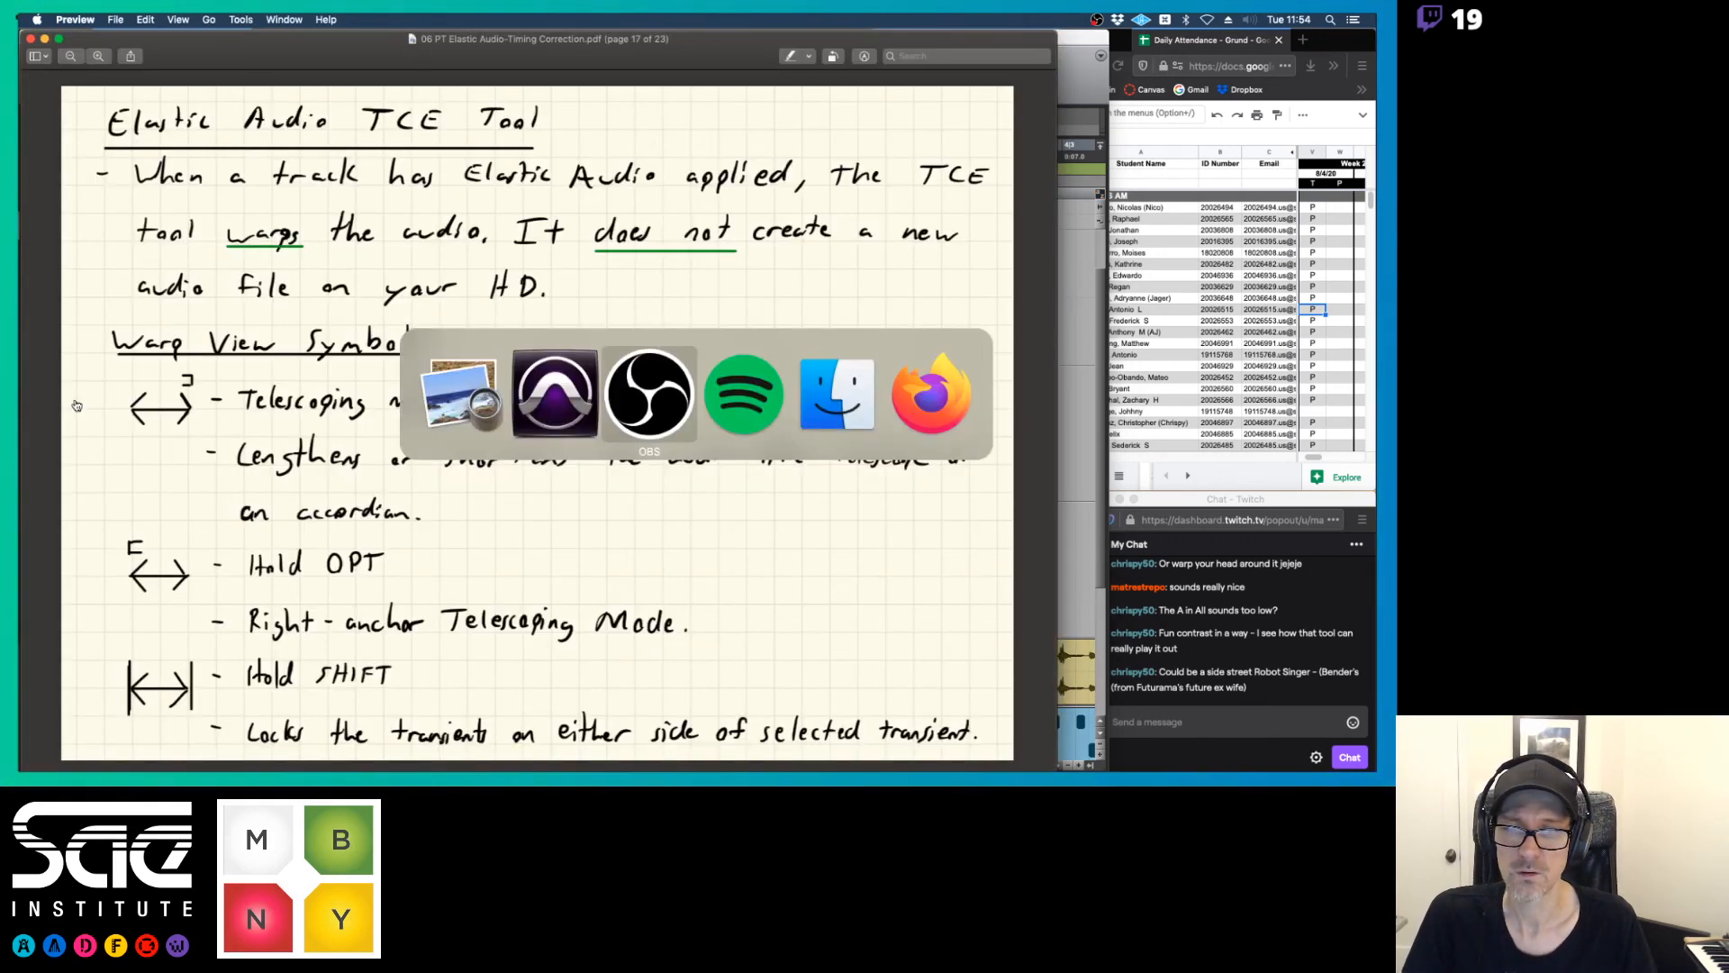